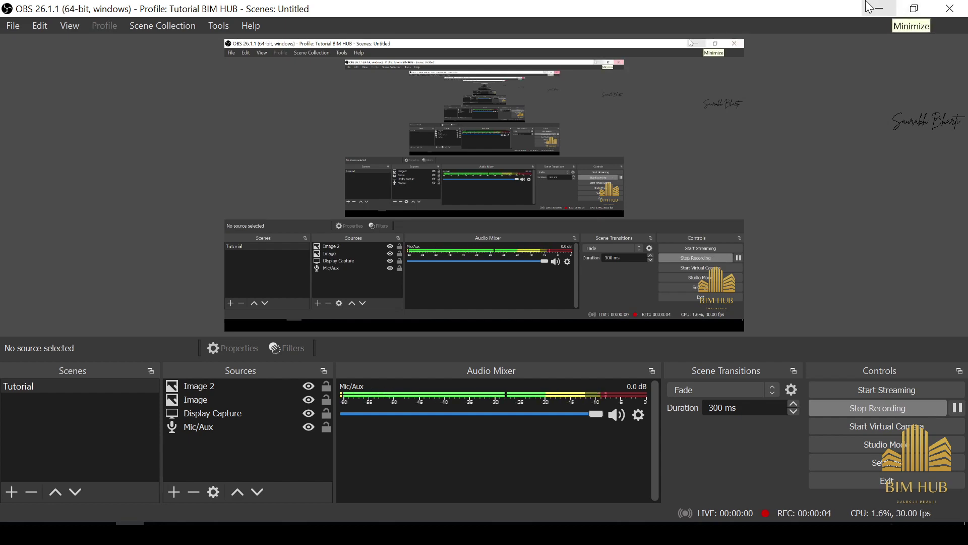
Minimize OBS Studio to reveal the YouTube channel's Videos page behind it.
left_click(880, 8)
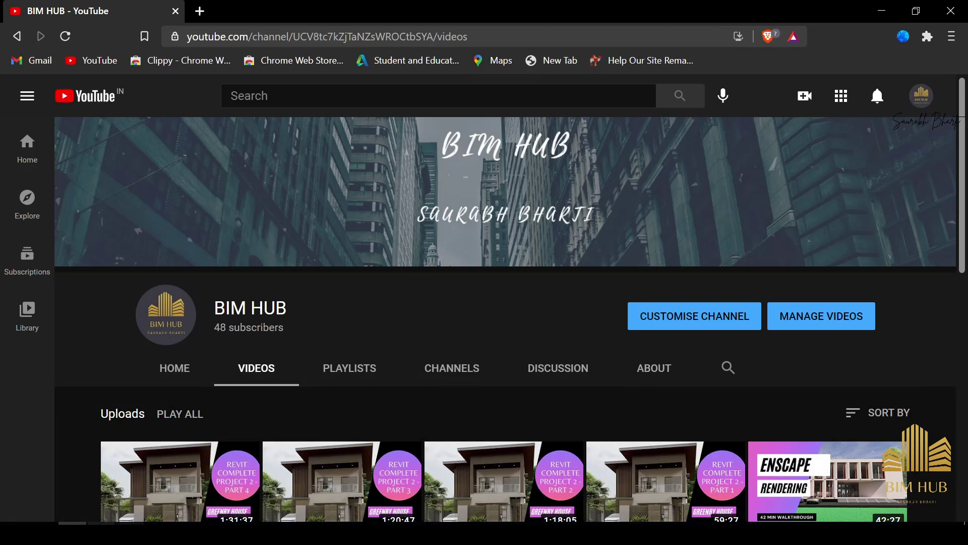
Open the Greenry House project from Recent Files and pan its Level 3(FF) plan into view.
scroll(820, 381, "down", 3)
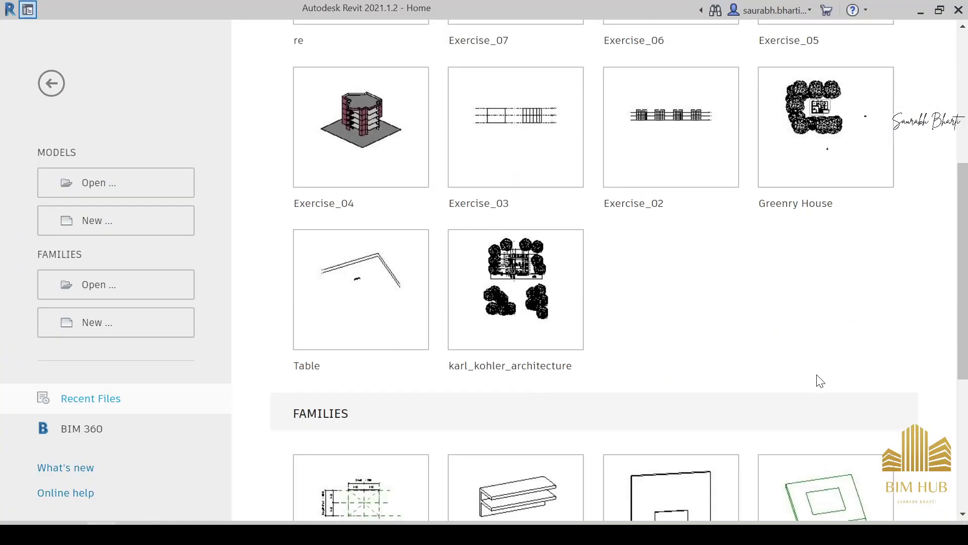
scroll(784, 304, "up", 5)
left_click(837, 417)
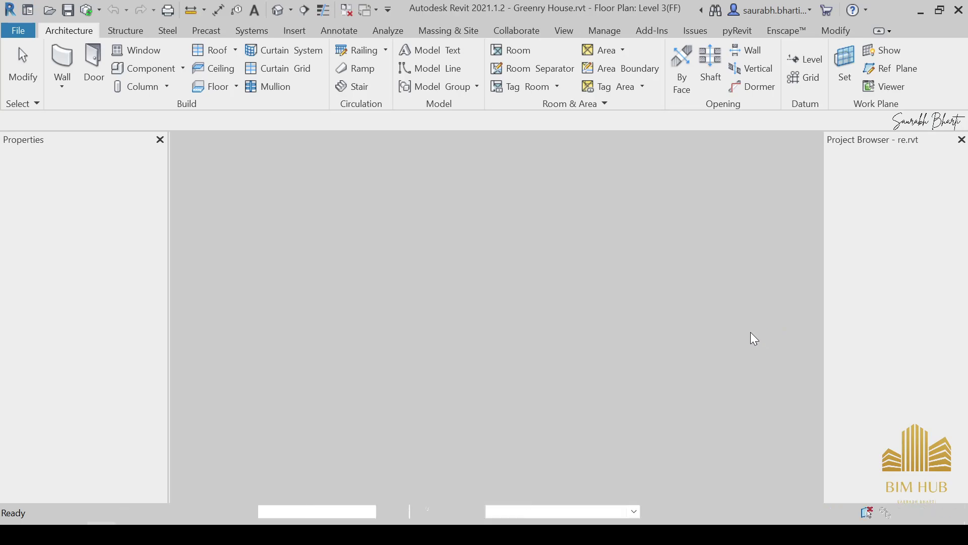
scroll(464, 327, "up", 3)
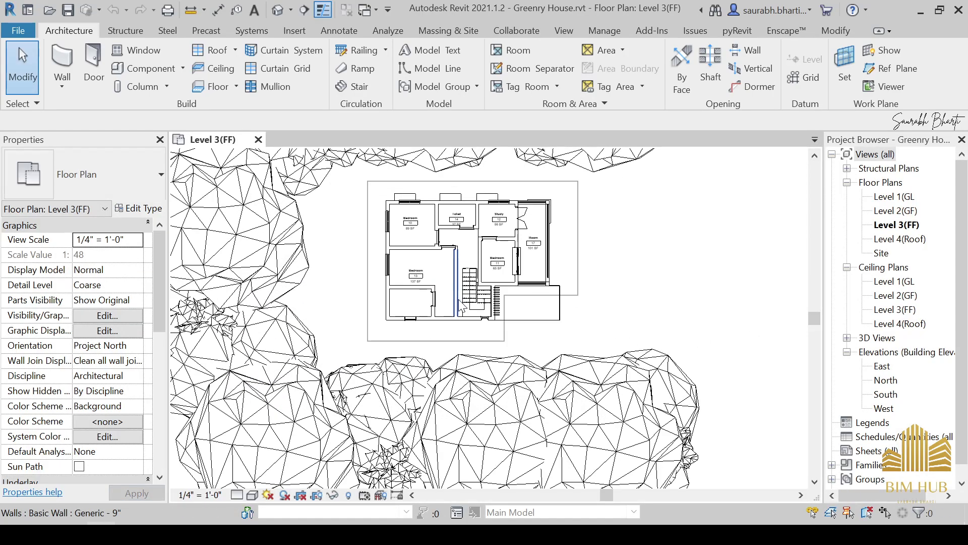
scroll(464, 328, "down", 3)
mouse_move(510, 283)
middle_mouse_down()
mouse_move(438, 348)
mouse_move(386, 334)
middle_mouse_up()
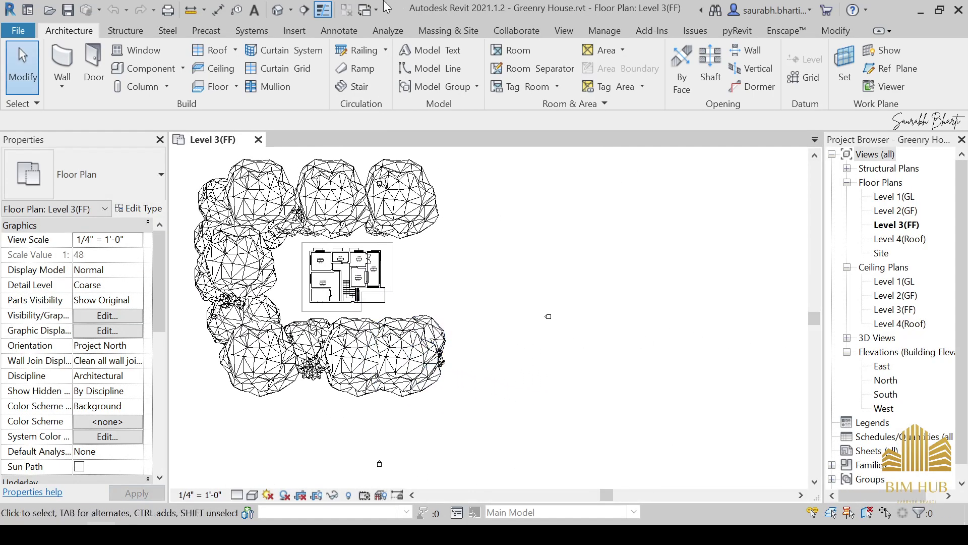
Switch to the Default 3D View and orbit around the house's front, upper windows and railing.
left_click(277, 9)
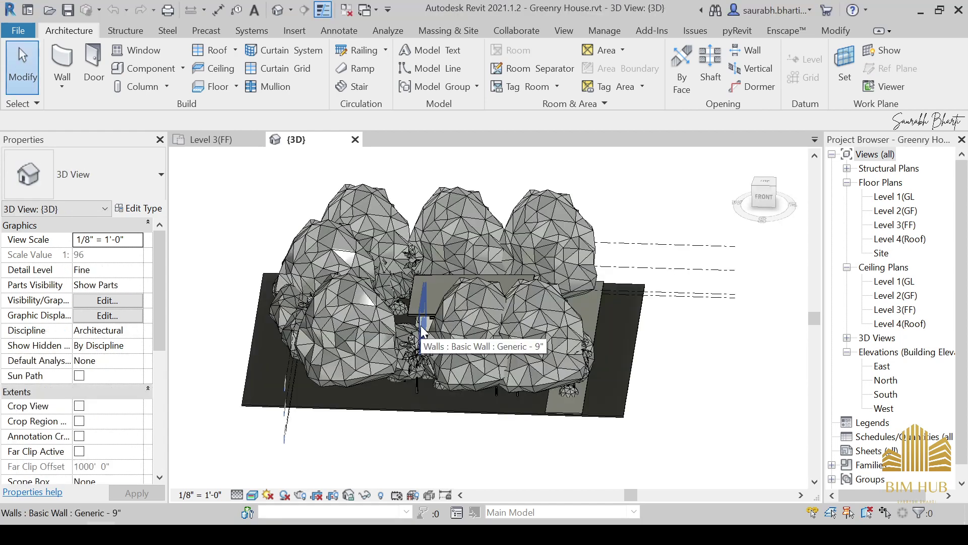
scroll(406, 313, "up", 3)
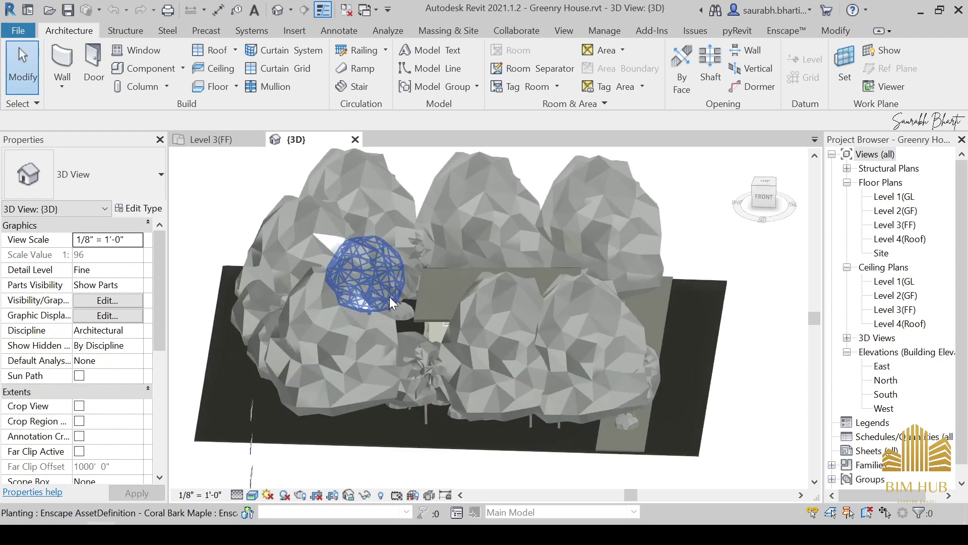
scroll(577, 341, "up", 3)
scroll(569, 340, "down", 1)
scroll(568, 341, "up", 1)
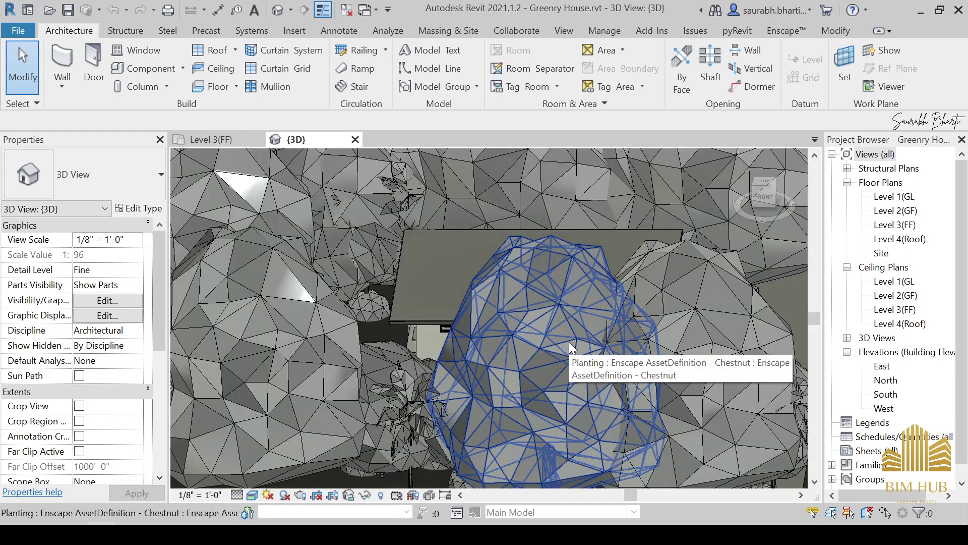
scroll(584, 347, "down", 3)
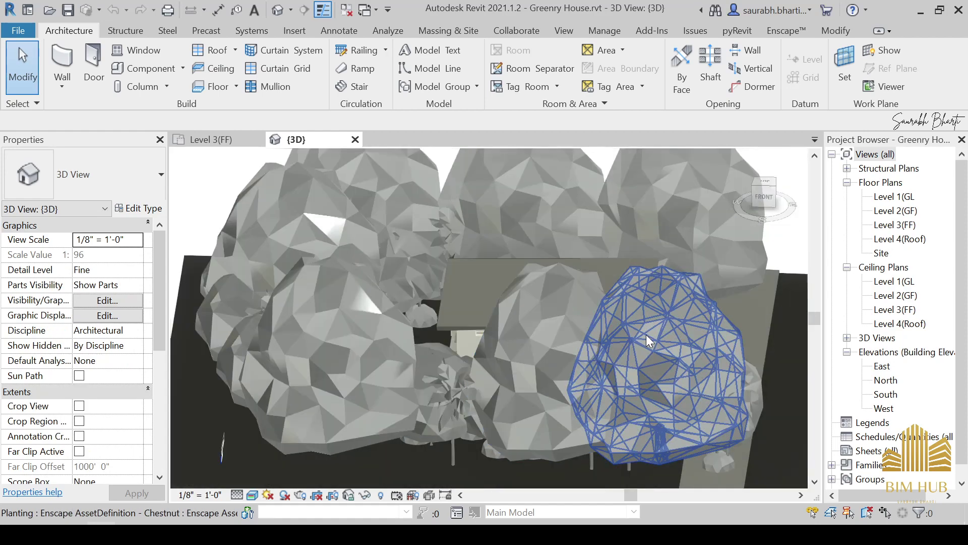
middle_click_drag(646, 334, 475, 331, "shift")
scroll(665, 370, "up", 3)
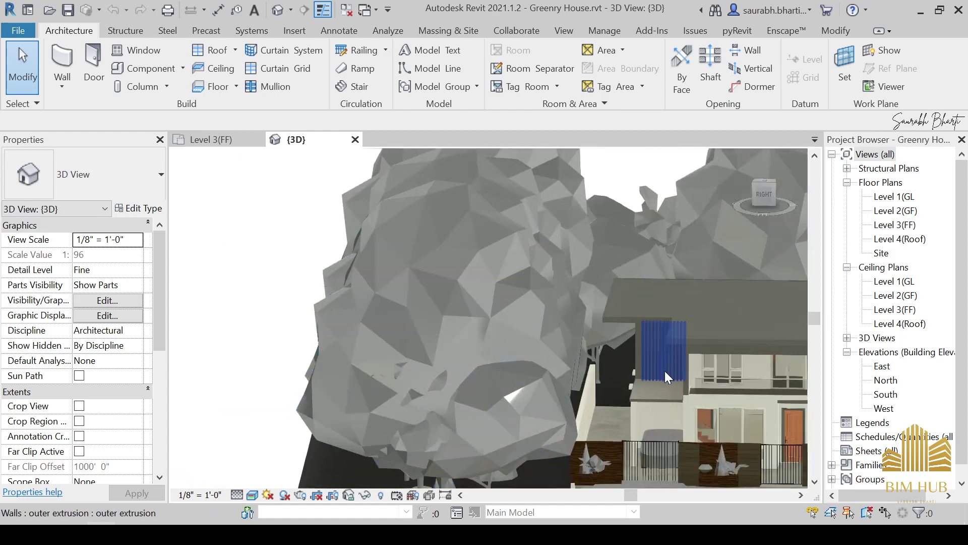
middle_click_drag(665, 371, 617, 416, "shift")
scroll(617, 417, "up", 2)
scroll(640, 306, "up", 2)
scroll(667, 316, "up", 2)
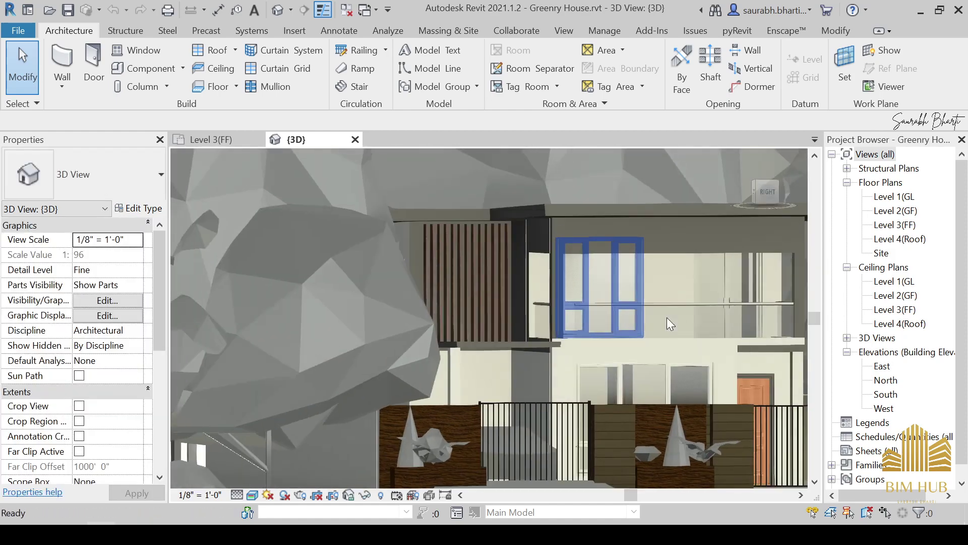
middle_click_drag(666, 317, 443, 370, "shift")
scroll(468, 341, "up", 3)
scroll(467, 341, "down", 3)
mouse_move(486, 283)
middle_mouse_down("shift")
mouse_move(469, 293)
mouse_move(453, 359)
middle_mouse_up("shift")
scroll(465, 307, "down", 2)
scroll(445, 314, "up", 3)
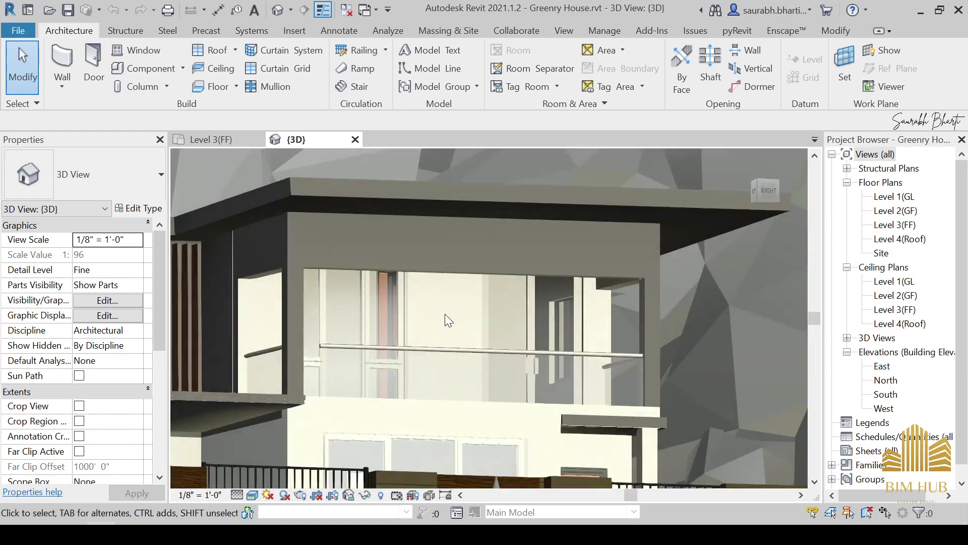
scroll(437, 328, "up", 2)
scroll(437, 327, "up", 2)
middle_click_drag(432, 242, 480, 281, "shift")
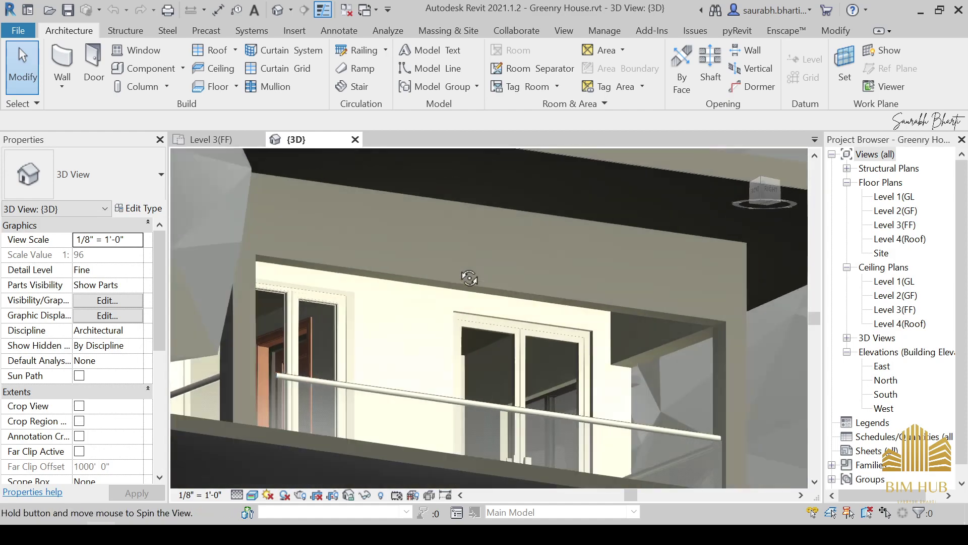
Orbit and zoom the 3D model to a top-down diagonal view of the site.
scroll(472, 313, "up", 3)
scroll(407, 388, "down", 2)
scroll(453, 361, "down", 2)
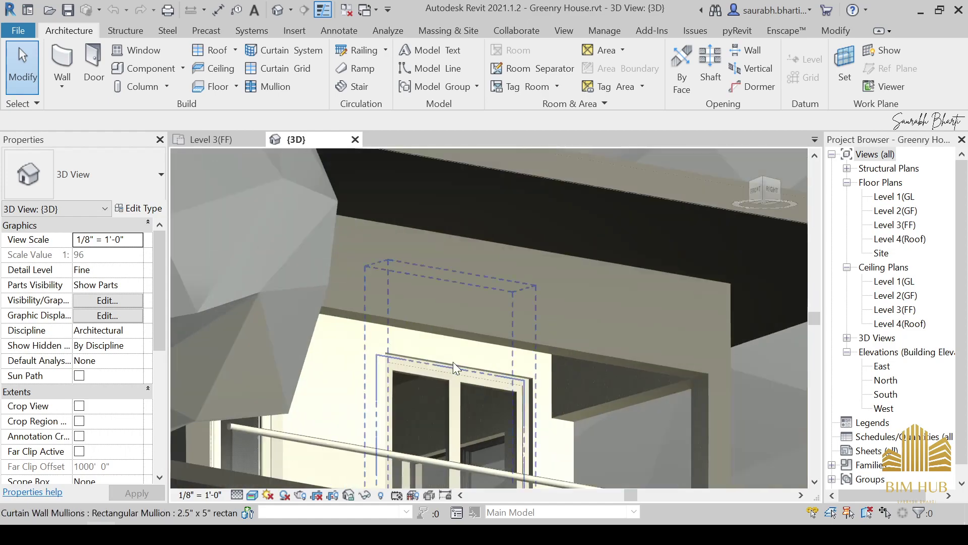
scroll(452, 361, "down", 2)
middle_click_drag(453, 362, 474, 340, "shift")
scroll(474, 341, "down", 5)
mouse_move(394, 319)
middle_mouse_down("shift")
mouse_move(549, 420)
mouse_move(325, 328)
mouse_move(403, 370)
mouse_move(475, 341)
mouse_move(504, 303)
middle_mouse_up("shift")
scroll(531, 267, "down", 2)
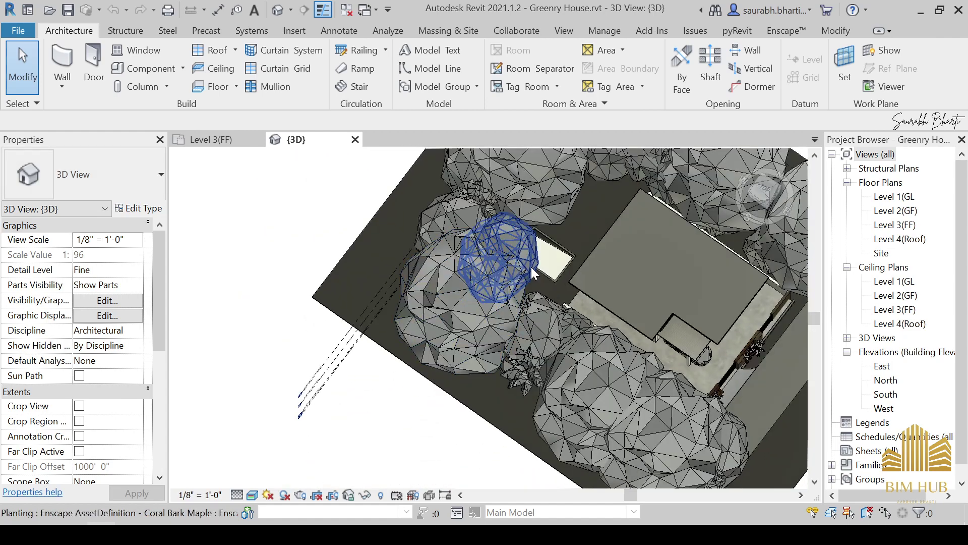
scroll(590, 244, "up", 4)
mouse_move(590, 244)
middle_mouse_down("shift")
mouse_move(590, 285)
mouse_move(602, 219)
middle_mouse_up("shift")
scroll(578, 304, "up", 3)
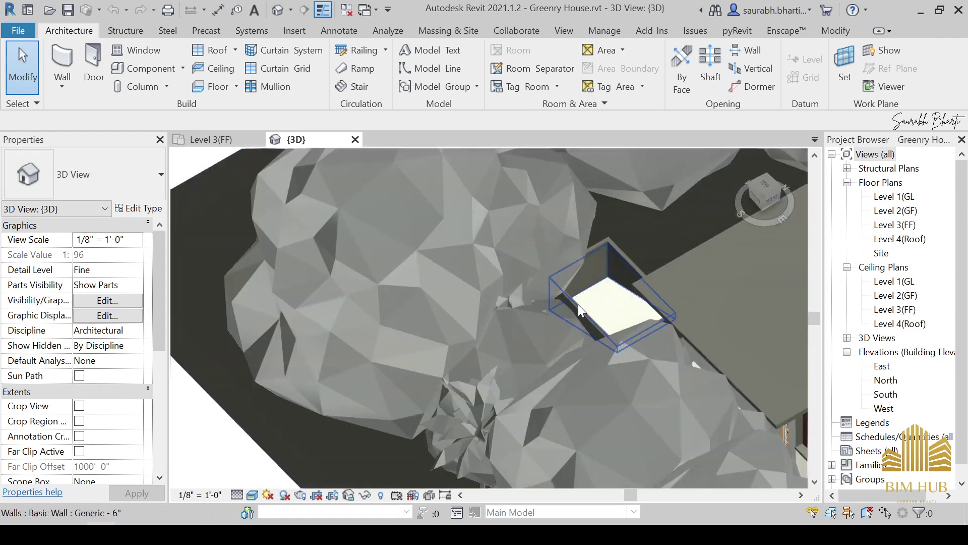
scroll(622, 271, "up", 2)
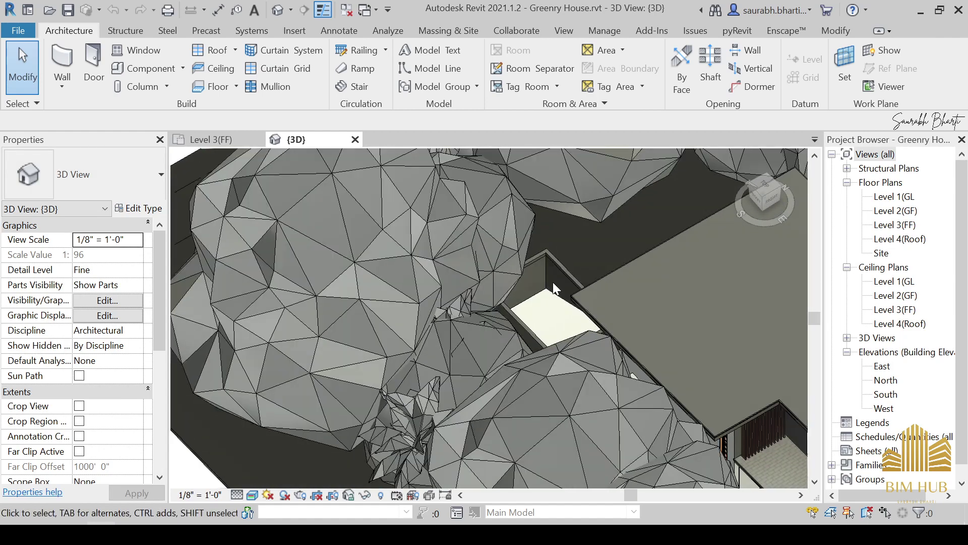
scroll(553, 282, "up", 3)
scroll(587, 295, "down", 3)
scroll(514, 255, "up", 2)
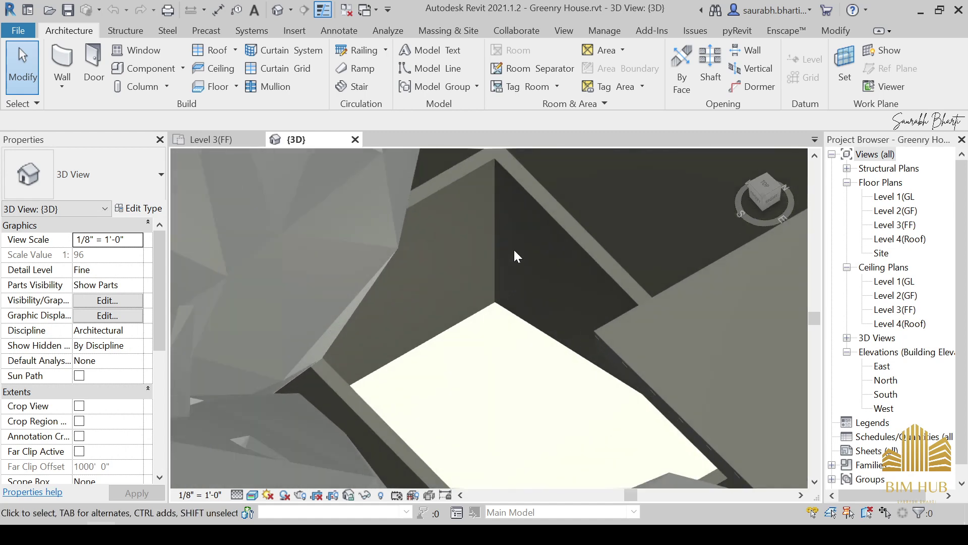
scroll(535, 368, "down", 1)
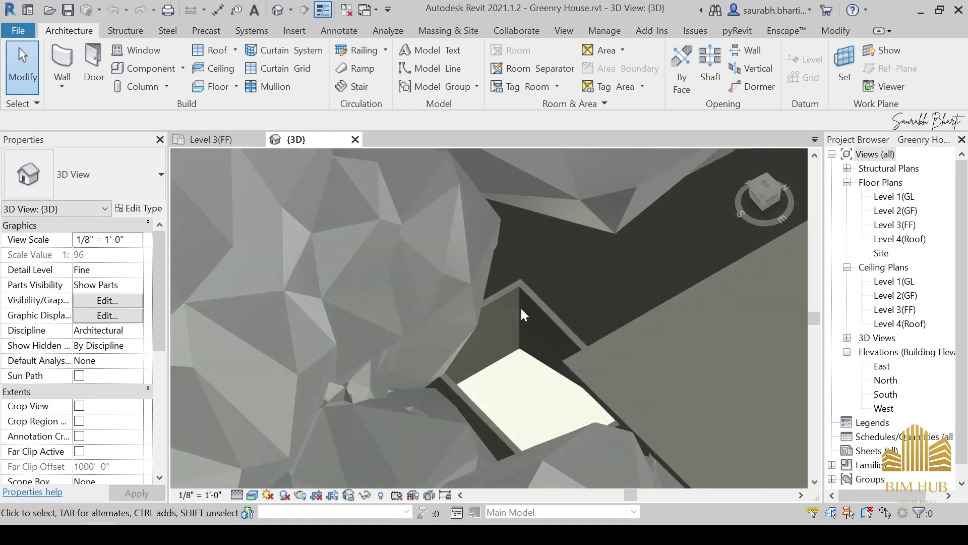
Select the water element, orbit to a front view, then open 2nd Floor.png from Refrence.
left_click(504, 336)
scroll(504, 335, "down", 3)
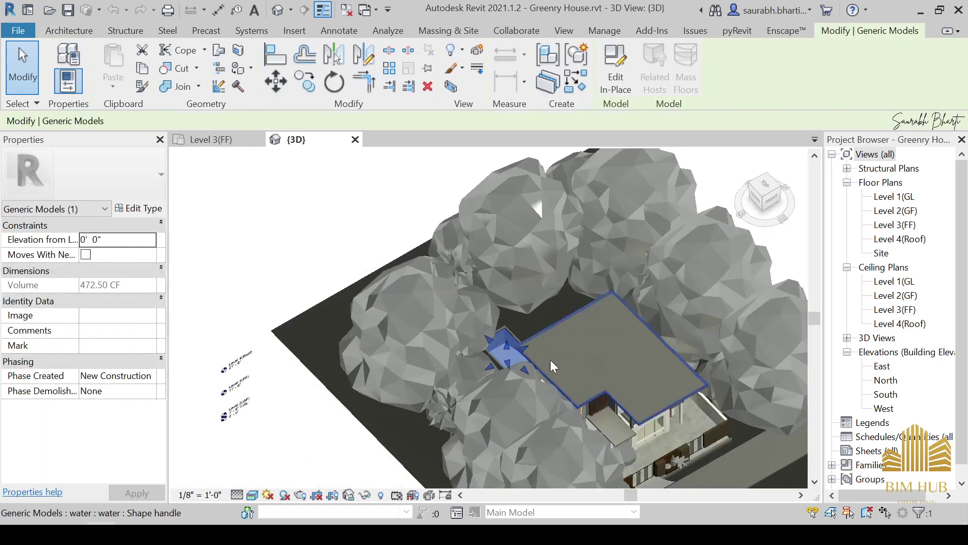
mouse_move(550, 359)
middle_mouse_down("shift")
mouse_move(588, 387)
mouse_move(521, 356)
middle_mouse_up("shift")
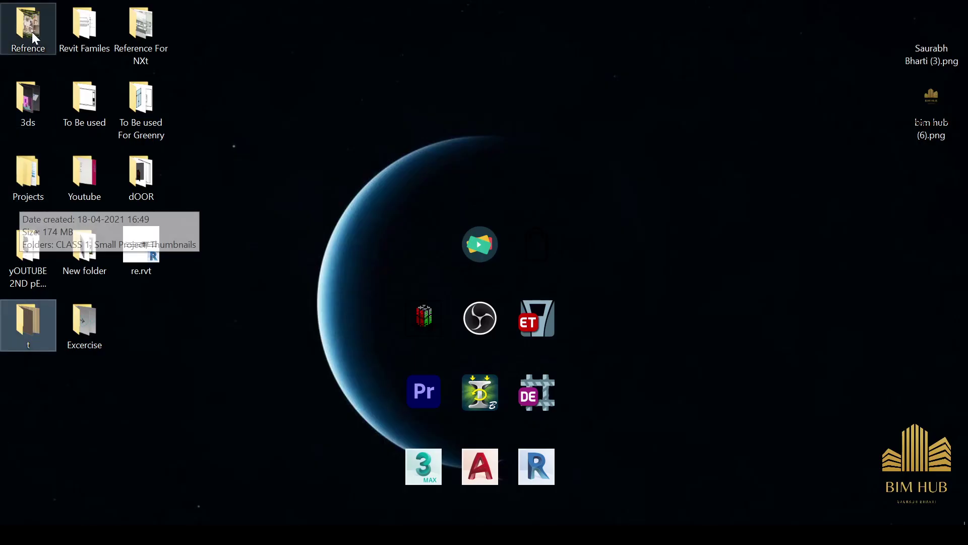
double_click(31, 27)
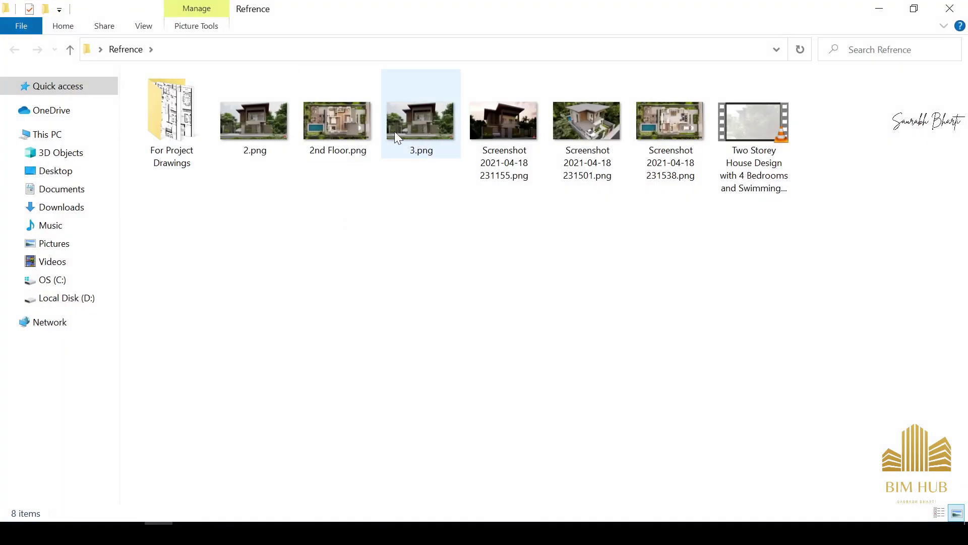
double_click(338, 124)
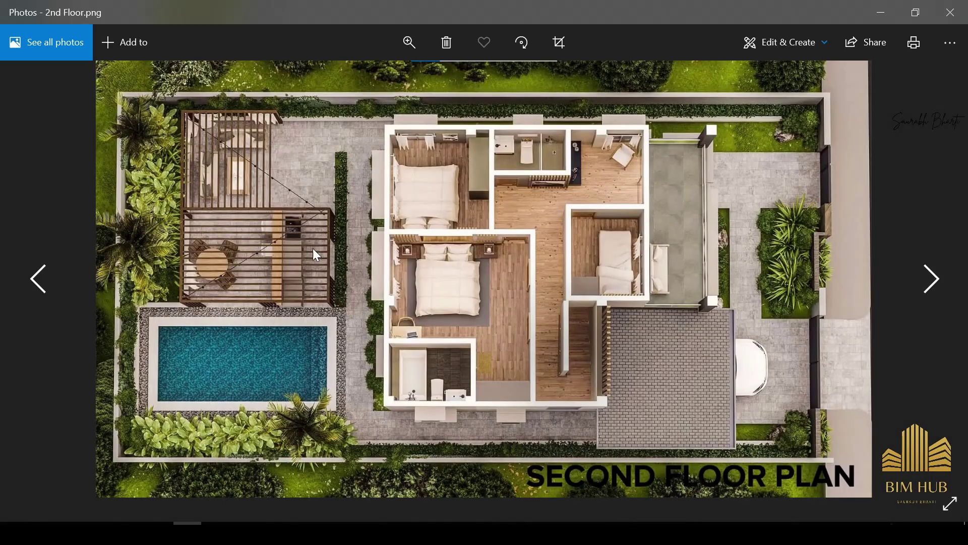
Step to the ground-floor plan render and zoom in on the pergola, pool and kitchen.
key("Left")
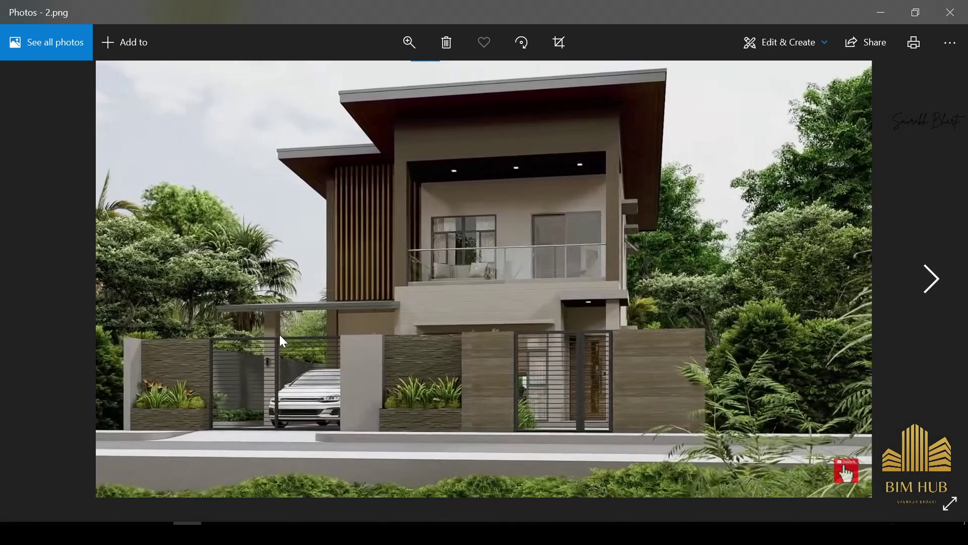
key("Right")
key("Right")
key("Right")
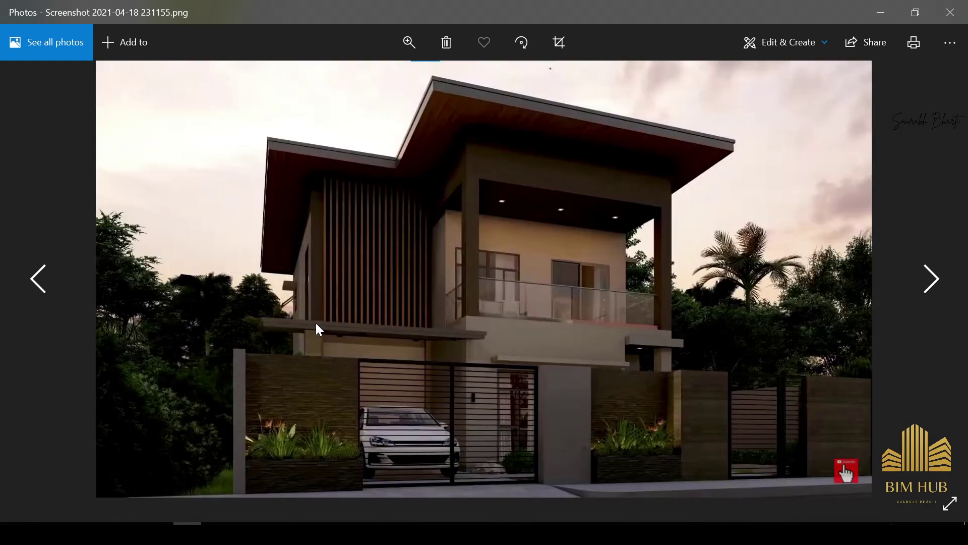
key("Right")
key("Right")
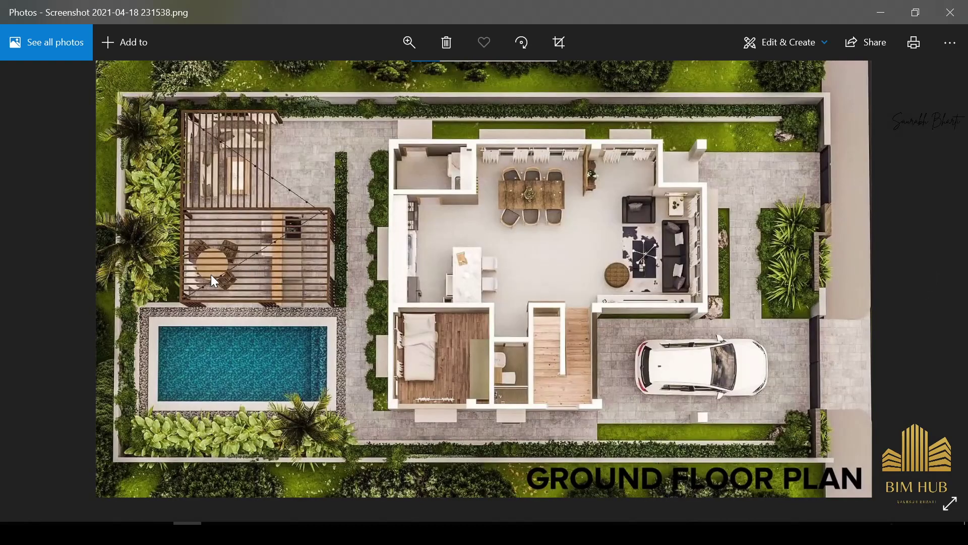
scroll(265, 273, "up", 2, "ctrl")
mouse_move(265, 273)
left_mouse_down()
mouse_move(386, 292)
mouse_move(341, 172)
left_mouse_up()
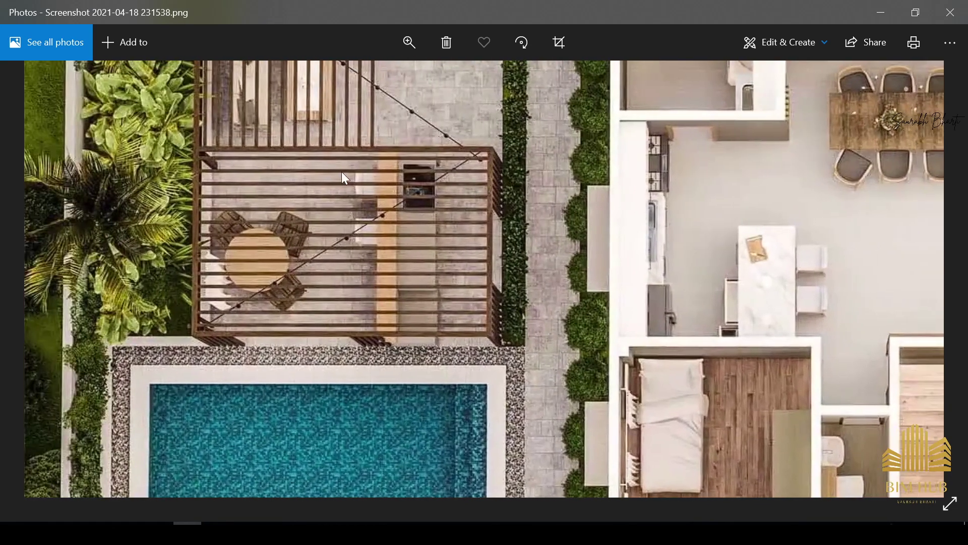
scroll(363, 314, "up", 3, "ctrl")
scroll(268, 277, "down", 2, "ctrl")
scroll(272, 283, "up", 2, "ctrl")
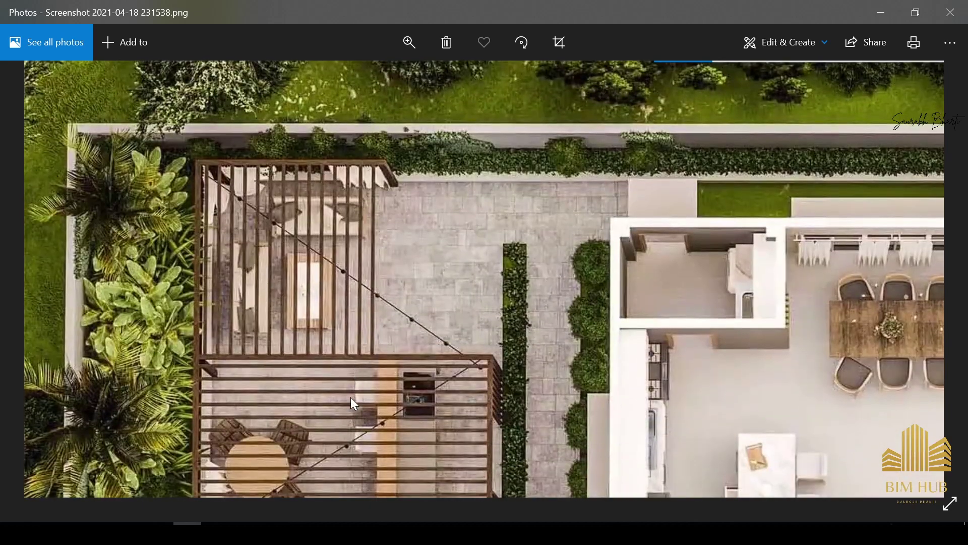
Pan down to the pool, then close Photos and minimize the Refrence folder.
left_click_drag(352, 398, 321, 211)
scroll(455, 281, "down", 5, "ctrl")
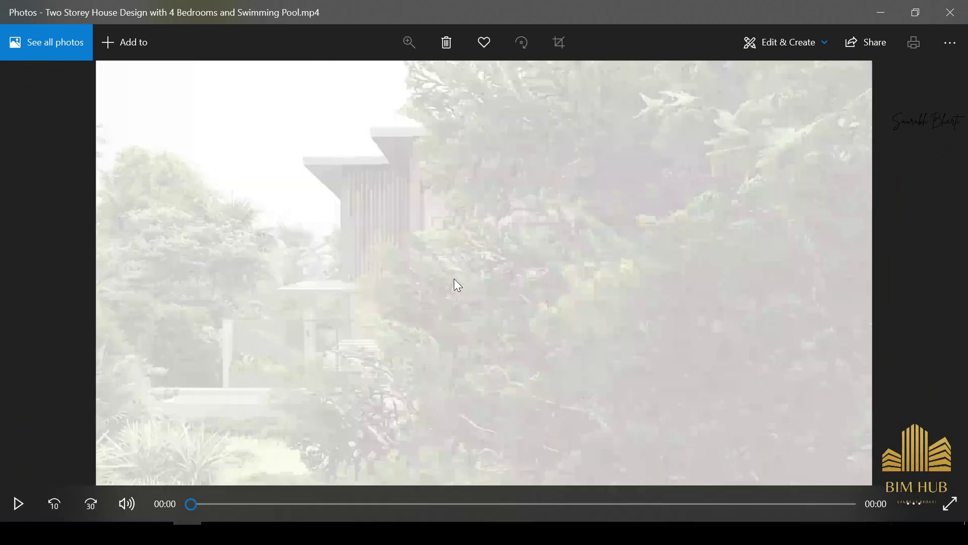
scroll(253, 240, "up", 3, "ctrl")
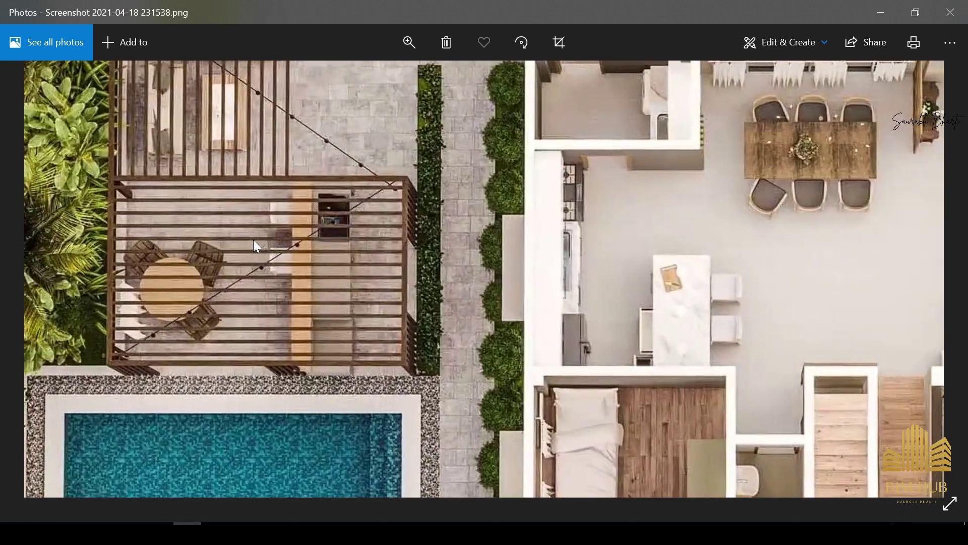
scroll(253, 240, "down", 3, "ctrl")
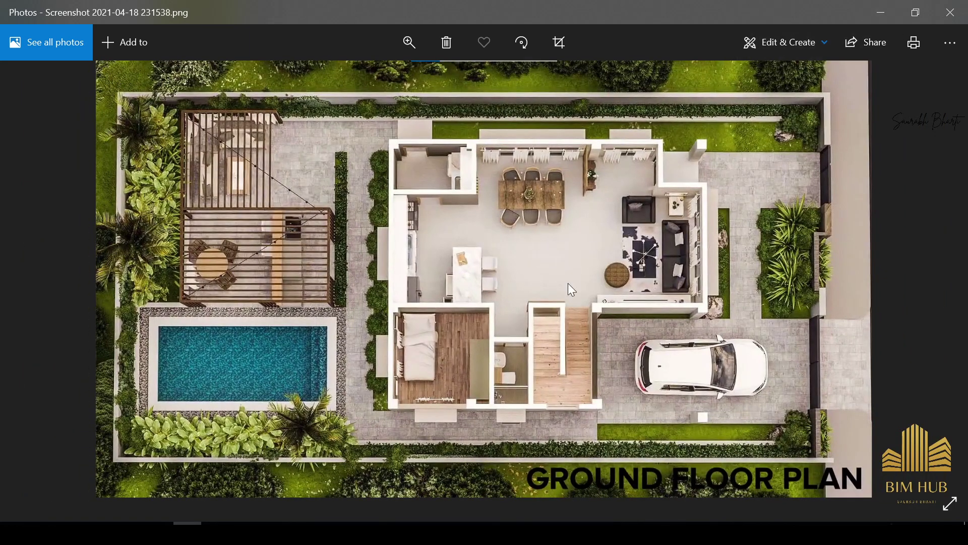
key("alt+F4")
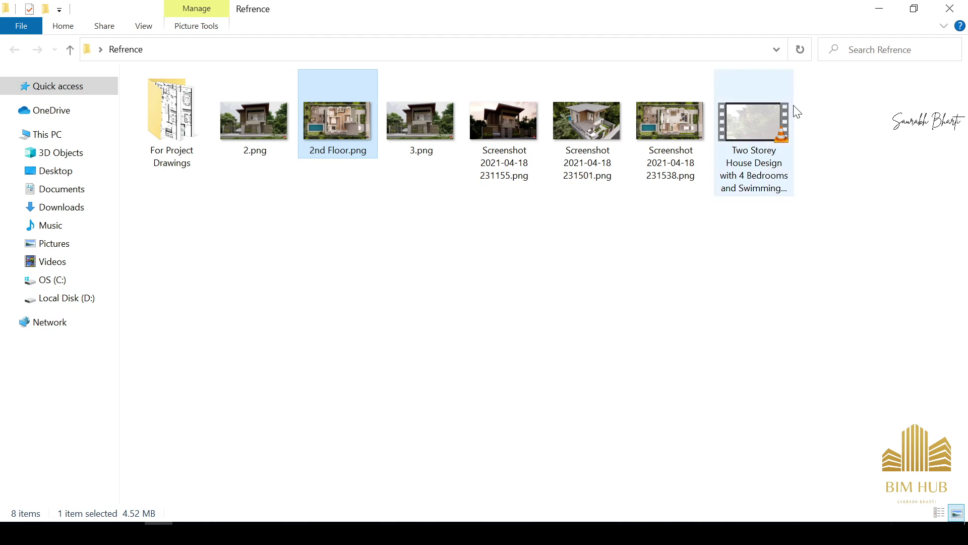
left_click(878, 8)
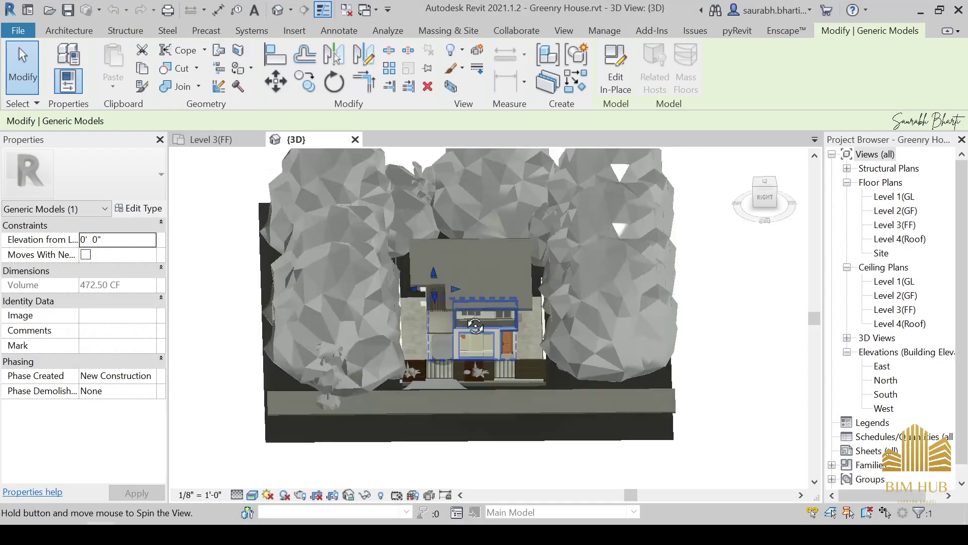
Orbit the Greenry House 3D model around to look down on the site.
middle_click_drag(474, 353, 495, 367, "shift")
scroll(495, 367, "up", 3)
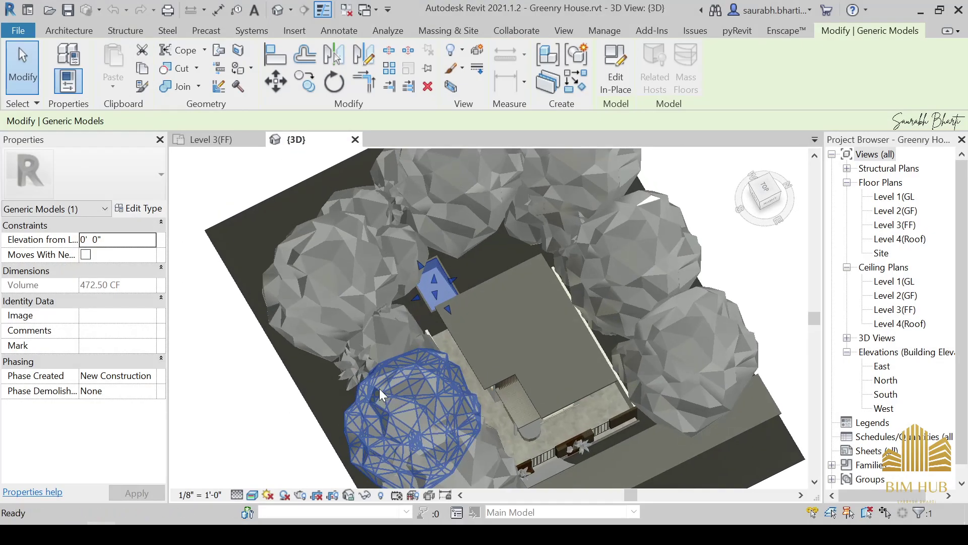
middle_click_drag(379, 388, 340, 301, "shift")
scroll(340, 302, "down", 5)
scroll(356, 441, "up", 3)
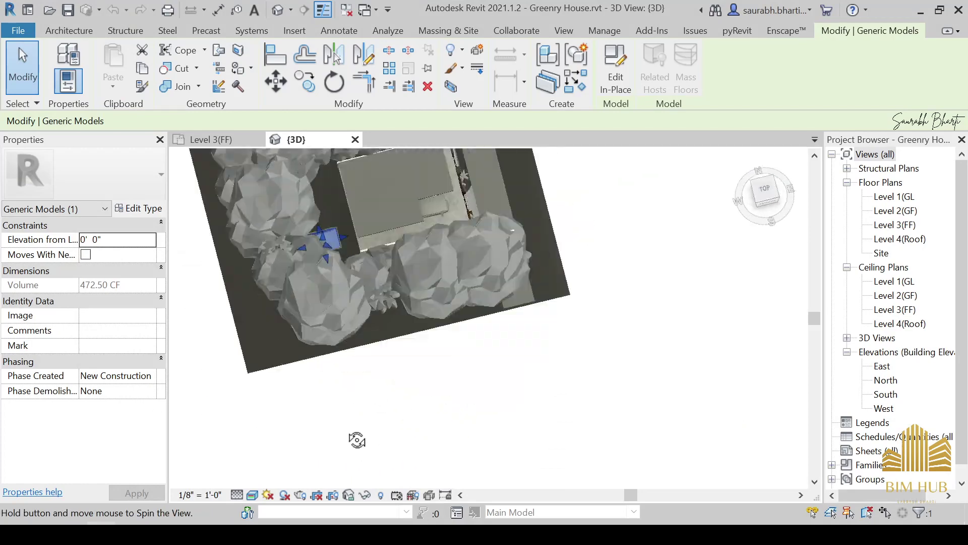
scroll(386, 419, "down", 3)
middle_click_drag(386, 419, 583, 335, "shift")
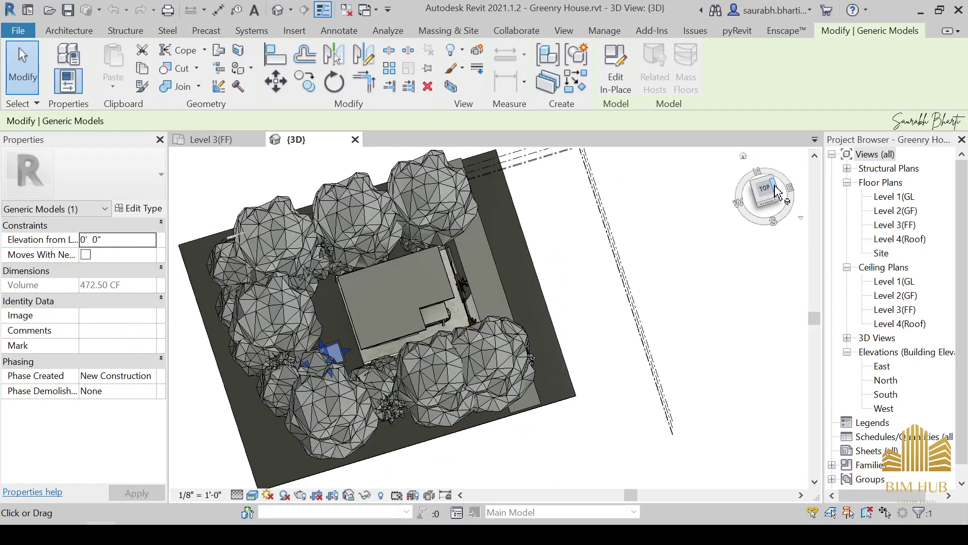
Snap to the ViewCube TOP view, zoom, and select the Level 3(FF) ceiling plan.
left_click(766, 191)
scroll(640, 338, "up", 2)
scroll(640, 338, "down", 2)
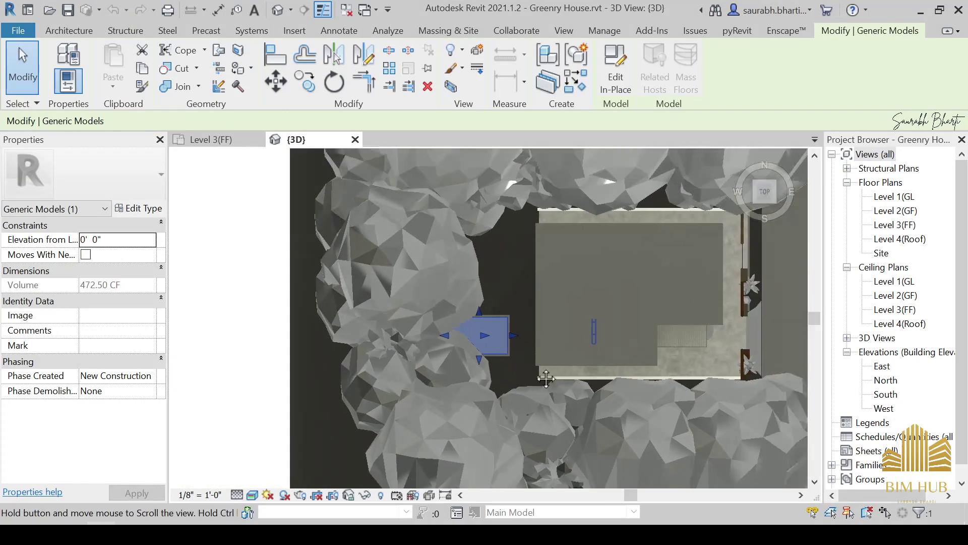
left_click(905, 313)
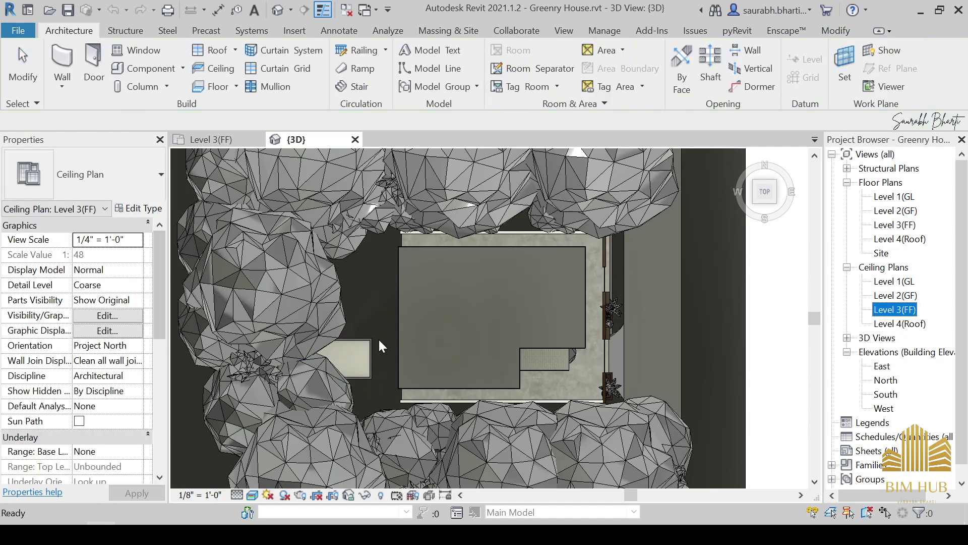
scroll(383, 346, "down", 3)
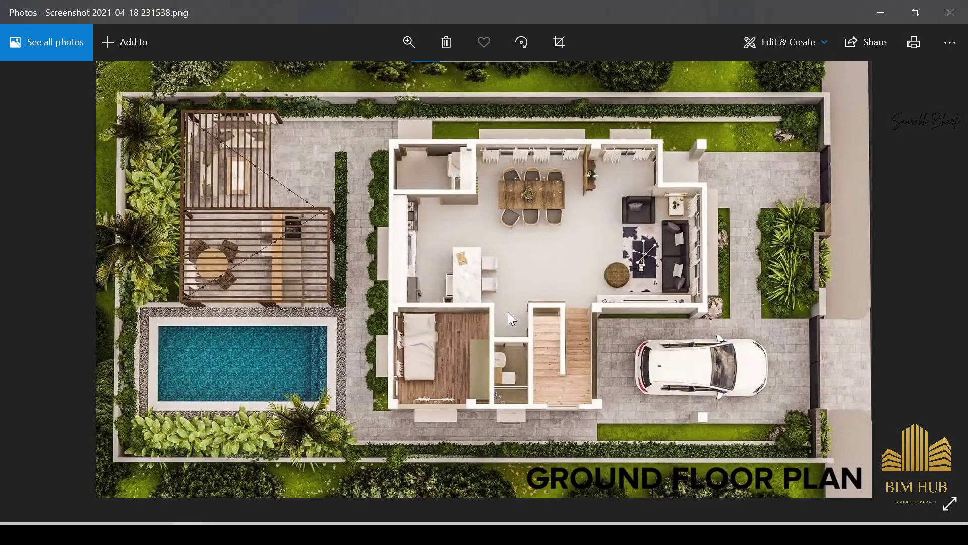
View the front render of the house, zoom on the balcony, then minimize Photos.
key("Right")
key("Right")
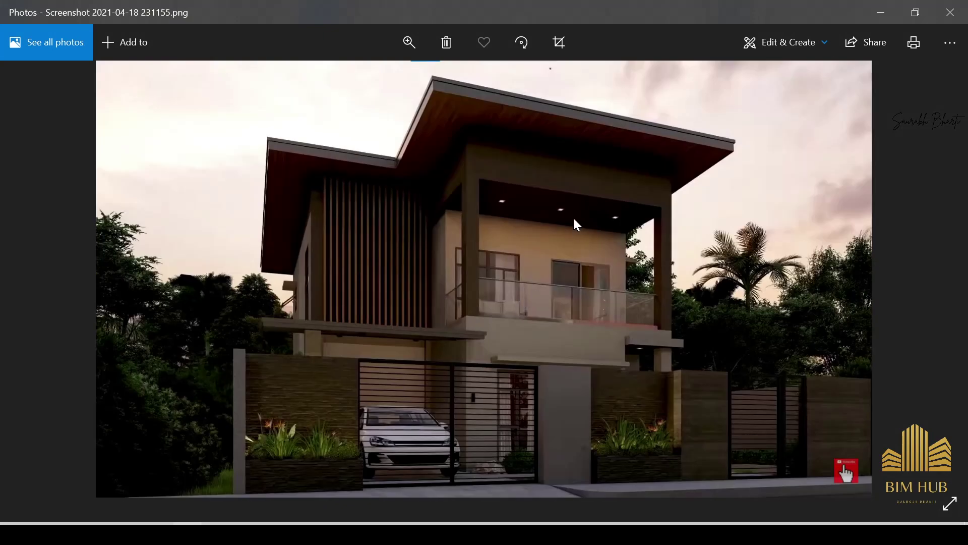
scroll(574, 217, "up", 2)
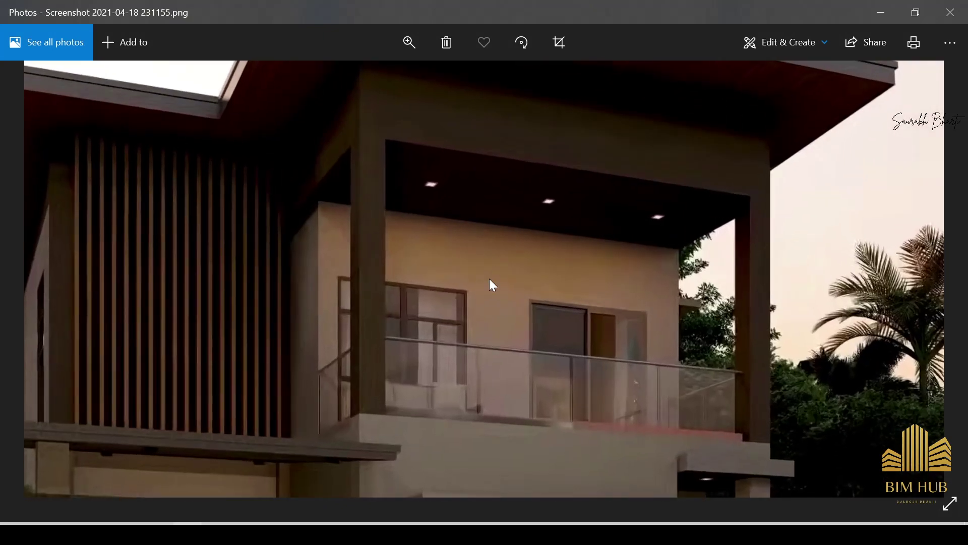
left_click(881, 13)
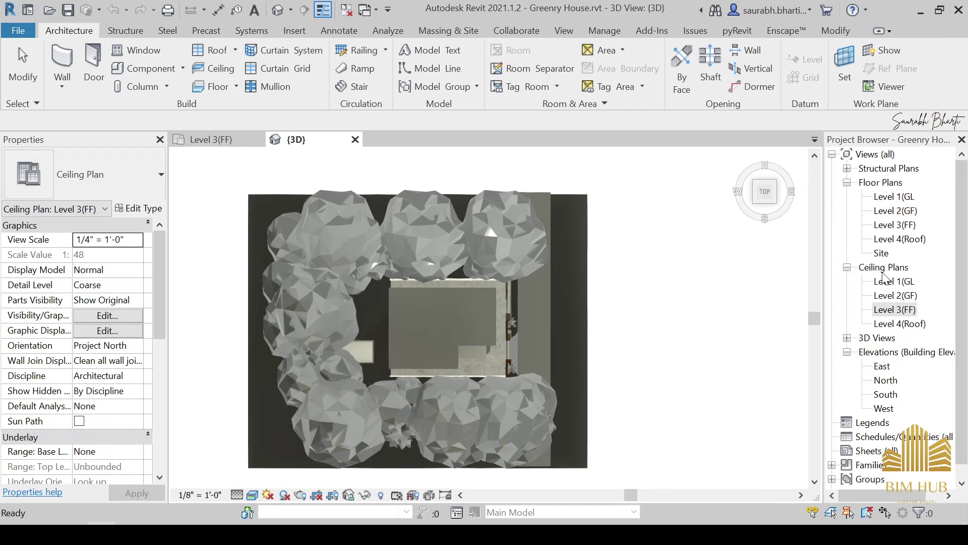
Open the Level 3(FF) ceiling plan and start a ceiling, abandoning a sketched boundary.
double_click(893, 310)
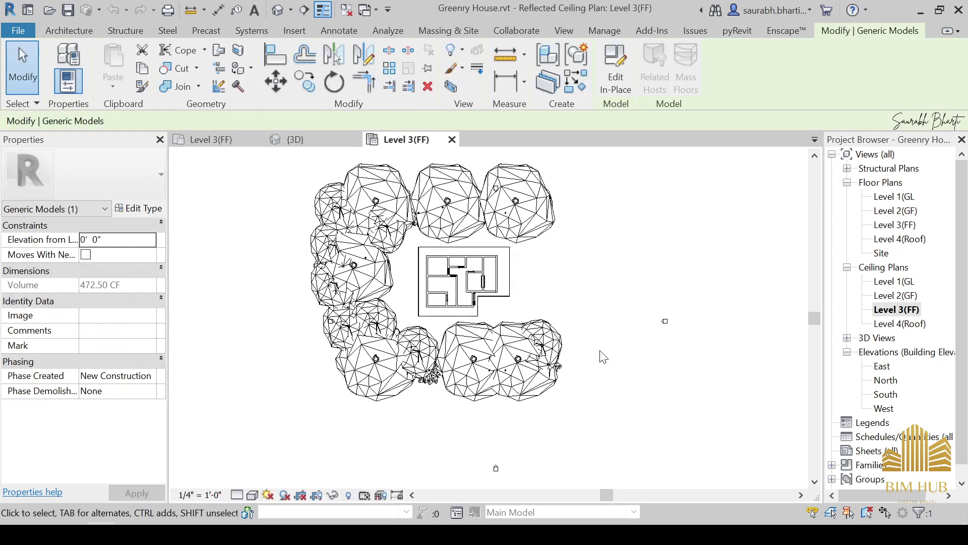
scroll(520, 368, "up", 5)
scroll(459, 269, "up", 4)
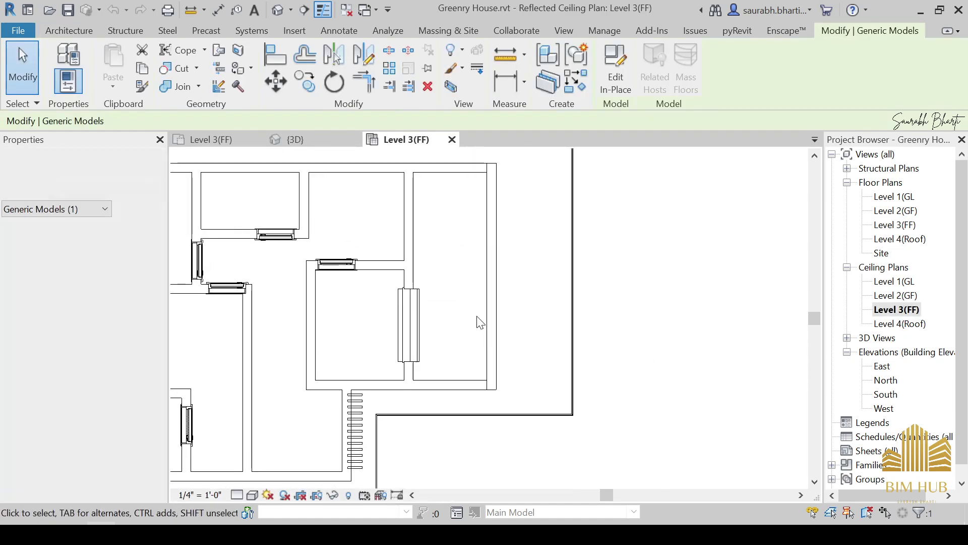
left_click(65, 36)
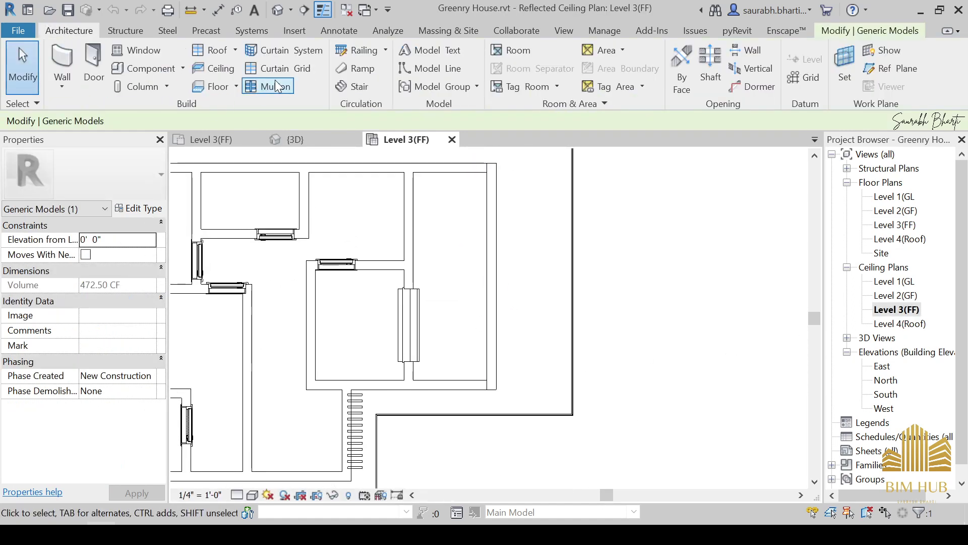
left_click(220, 72)
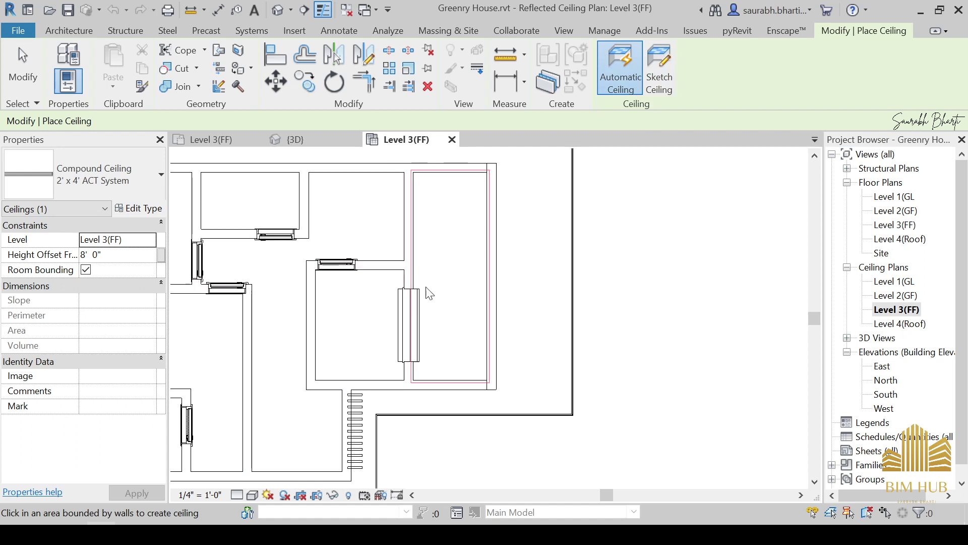
left_click(656, 68)
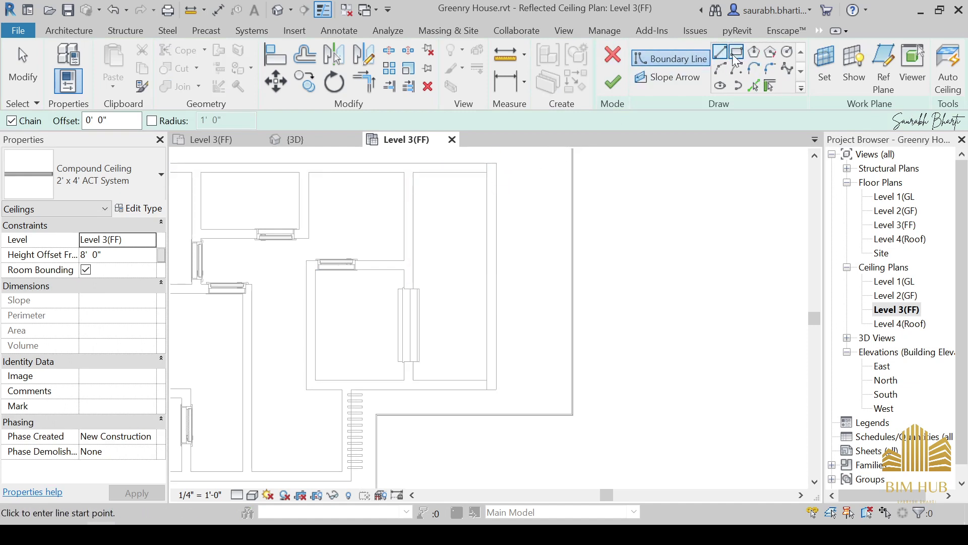
left_click(603, 60)
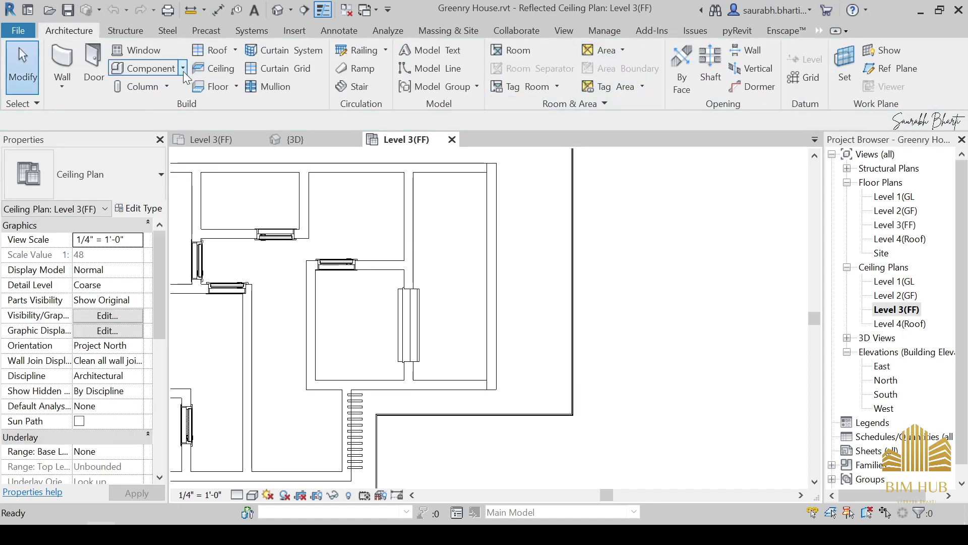
Restart the Ceiling tool after leaving another sketch and cancelling a stray curtain grid command.
left_click(216, 69)
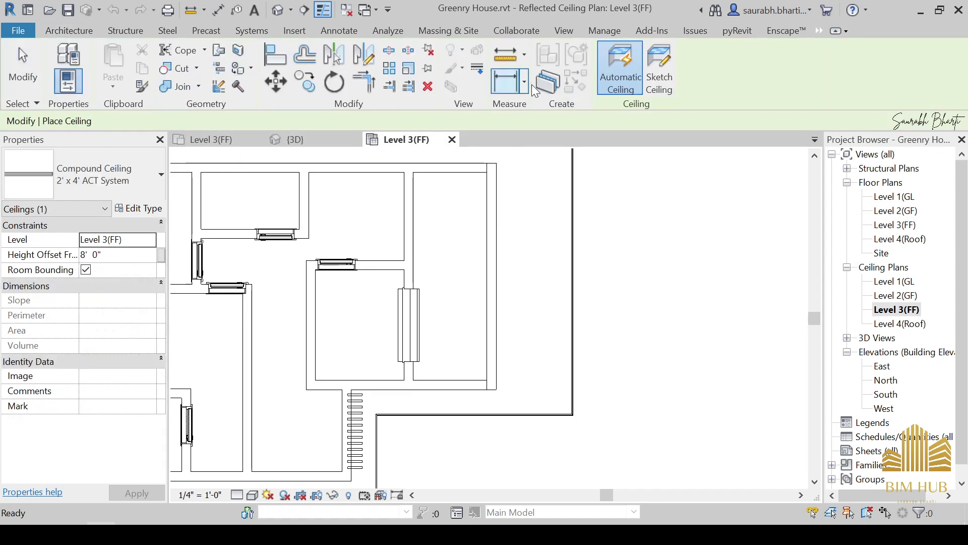
left_click(658, 65)
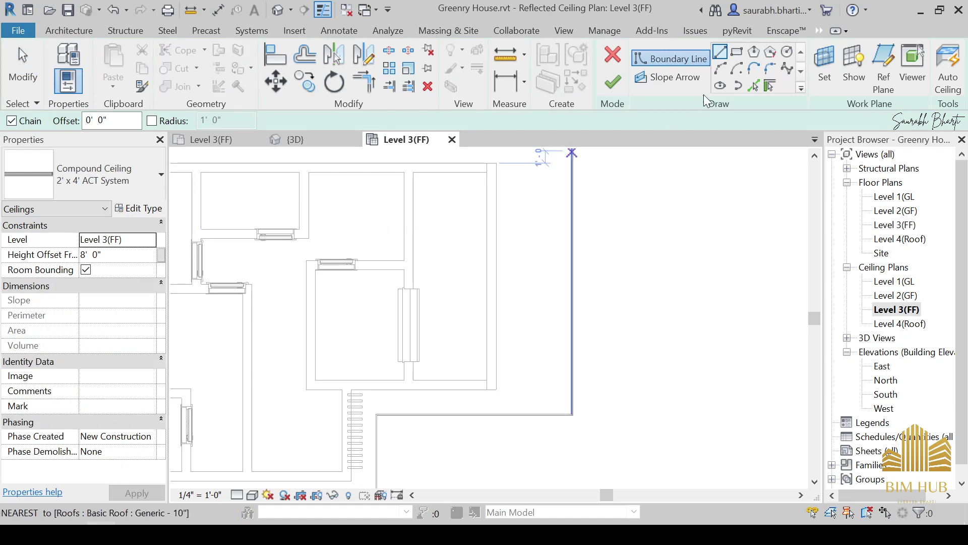
left_click(612, 80)
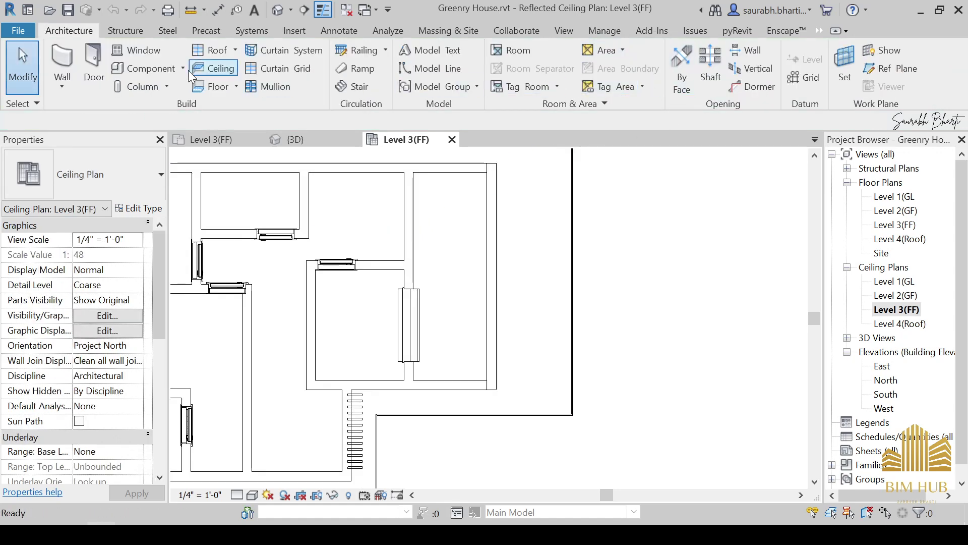
left_click(273, 69)
key("Escape")
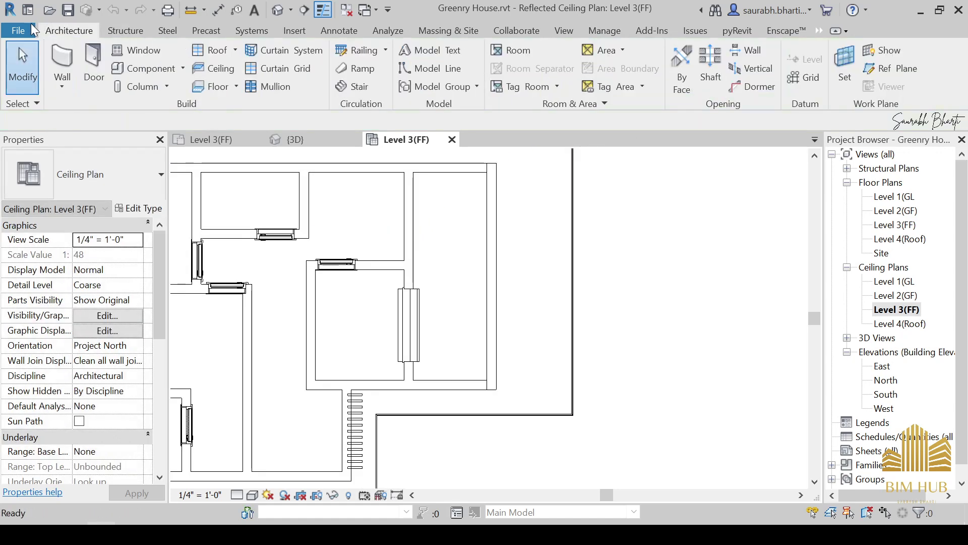
left_click(212, 68)
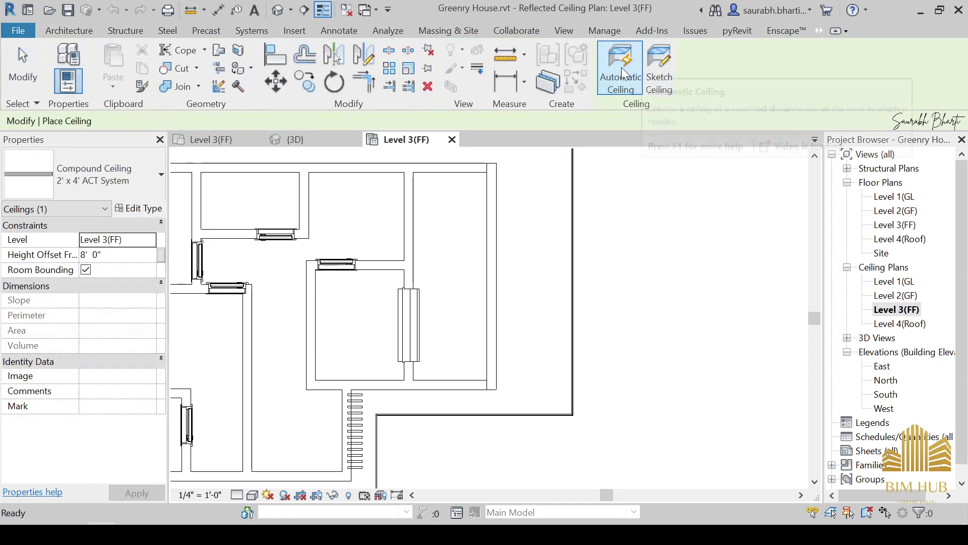
Place an automatic ceiling in the right-hand room, review it in 3D, then reopen Level 3(FF).
left_click(443, 282)
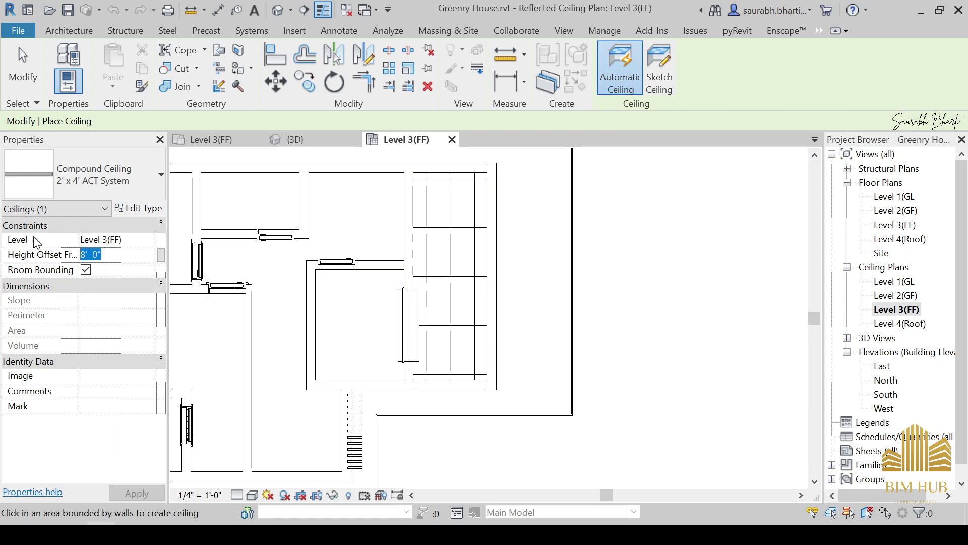
type("6'6")
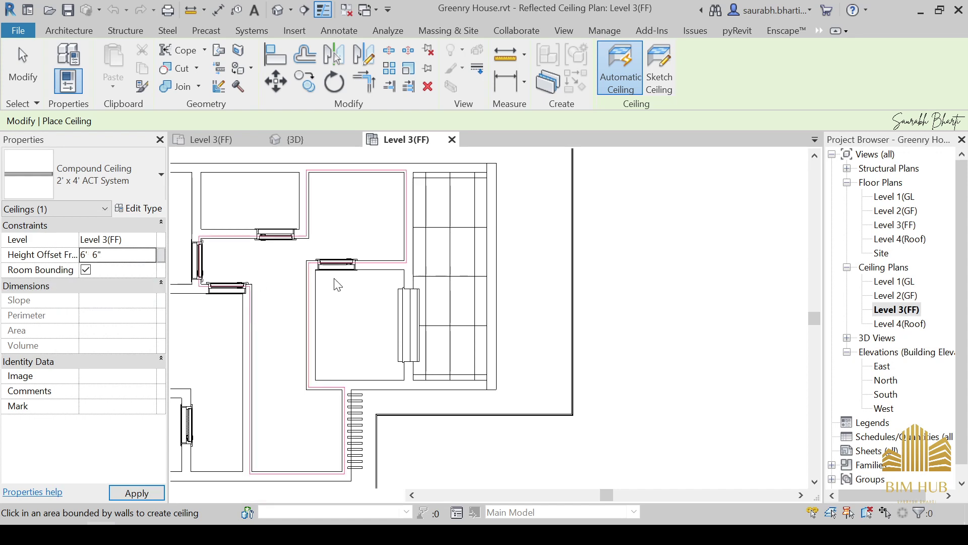
left_click(284, 11)
mouse_move(475, 302)
middle_mouse_down("shift")
mouse_move(500, 472)
mouse_move(484, 383)
middle_mouse_up("shift")
scroll(484, 363, "up", 5)
mouse_move(448, 297)
middle_mouse_down()
mouse_move(513, 423)
mouse_move(486, 339)
mouse_move(536, 266)
mouse_move(655, 283)
middle_mouse_up()
scroll(486, 339, "down", 3)
scroll(485, 338, "up", 4)
key("Escape")
double_click(895, 309)
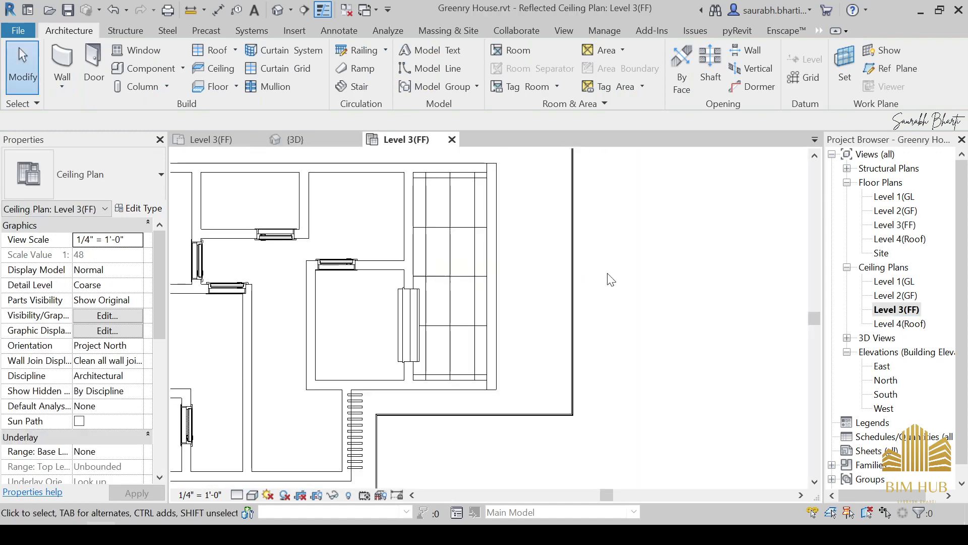
Inspect the new ceiling, then return to the 3D view and orbit closer to the house.
left_click(454, 218)
key("Escape")
left_click(277, 10)
scroll(505, 303, "up", 3)
mouse_move(504, 302)
middle_mouse_down("shift")
mouse_move(553, 288)
mouse_move(594, 298)
mouse_move(573, 296)
mouse_move(573, 352)
mouse_move(532, 367)
middle_mouse_up("shift")
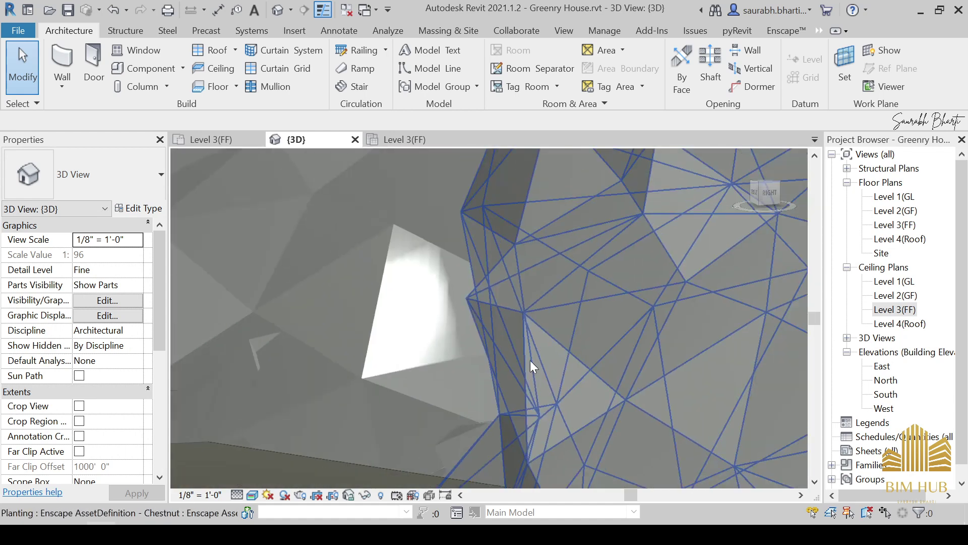
scroll(533, 367, "down", 5)
scroll(473, 428, "up", 4)
Select the house roof and temporarily hide it, then zoom in toward the walls.
left_click(473, 428)
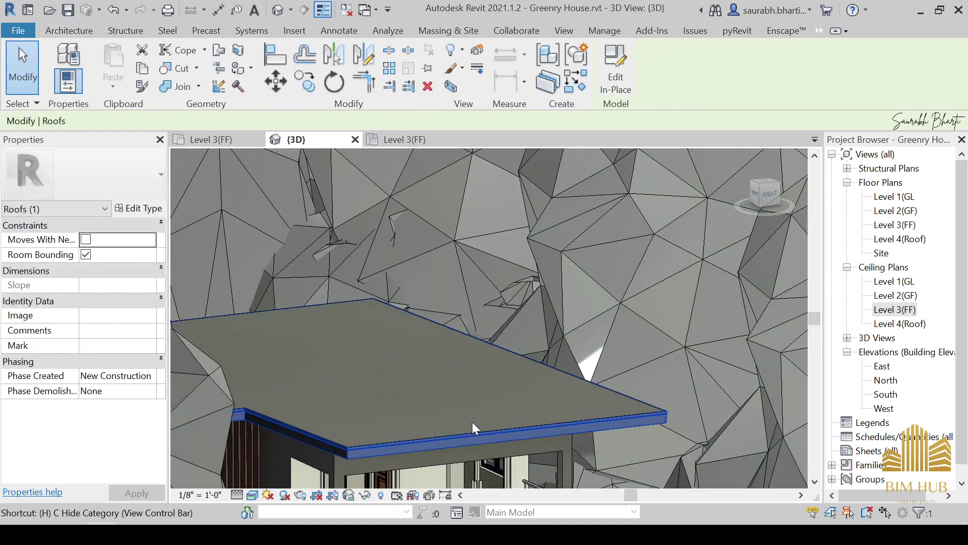
key("Escape")
key("h")
key("h")
middle_click_drag(481, 406, 492, 447, "shift")
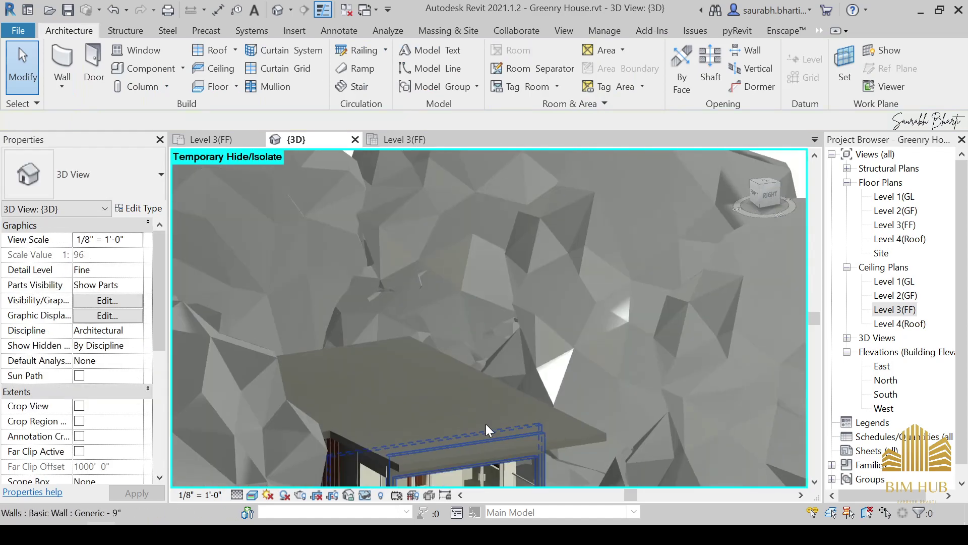
left_click(491, 446)
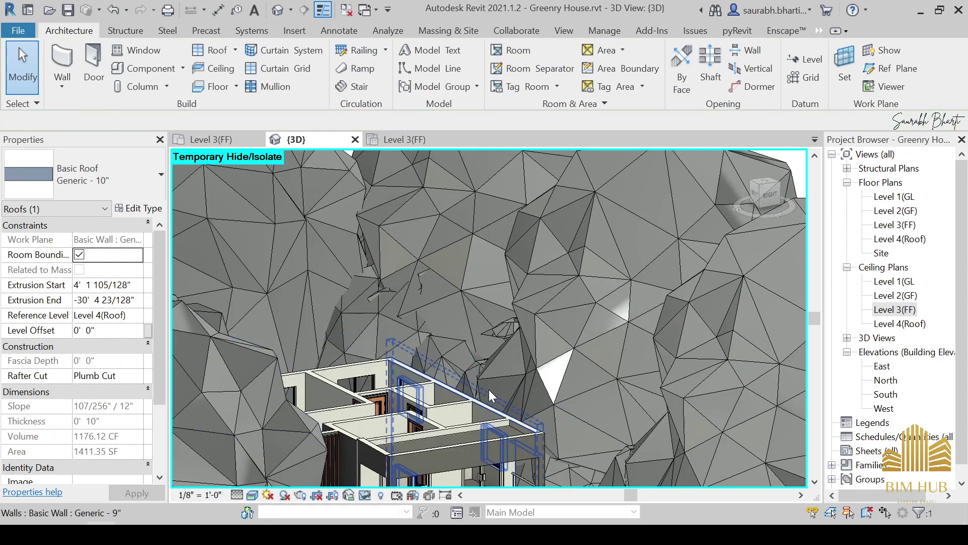
key("Escape")
middle_click_drag(489, 388, 519, 263)
scroll(497, 364, "up", 3)
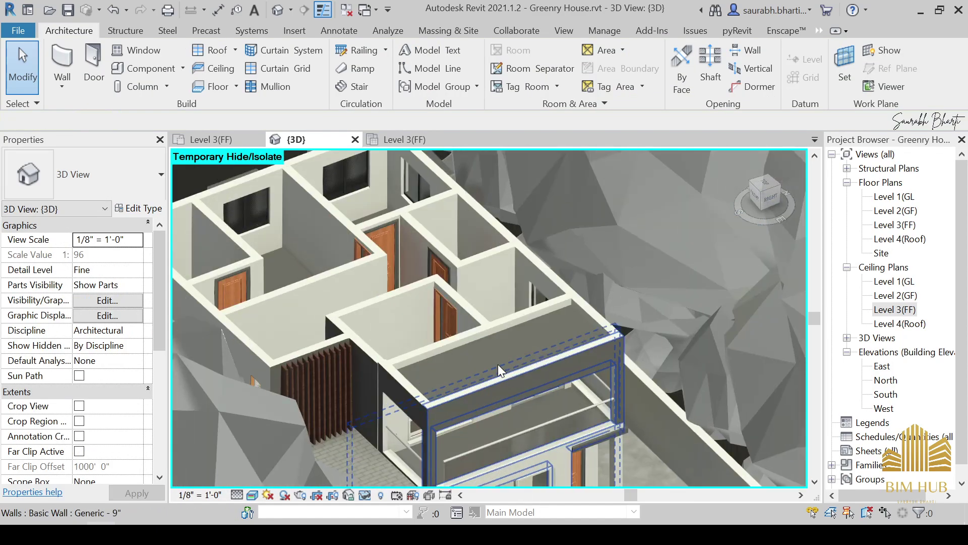
scroll(498, 332, "up", 2)
Select the Level 3 ceiling, then select all Chestnut trees in view and hide them.
left_click(497, 332)
scroll(534, 327, "down", 3)
scroll(533, 327, "down", 2)
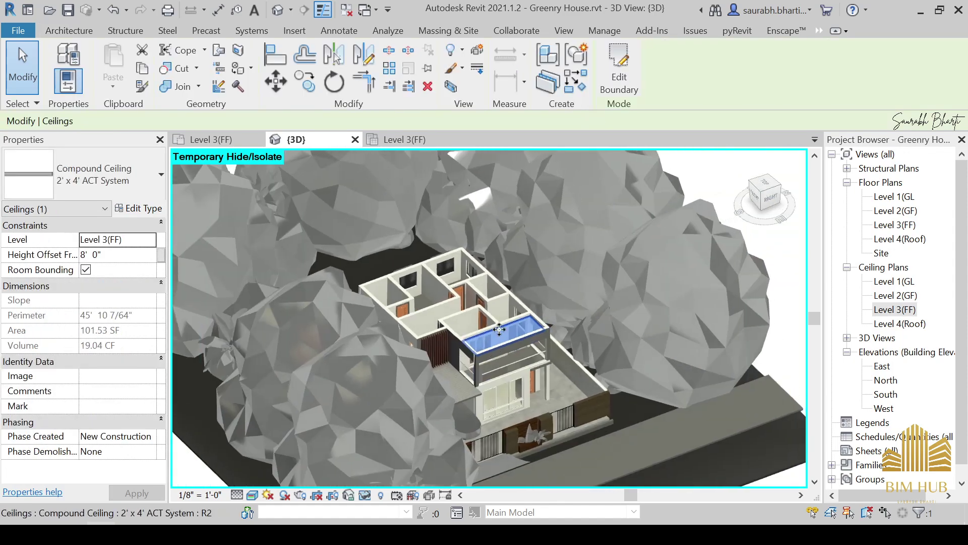
left_click(577, 286)
key("s")
key("a")
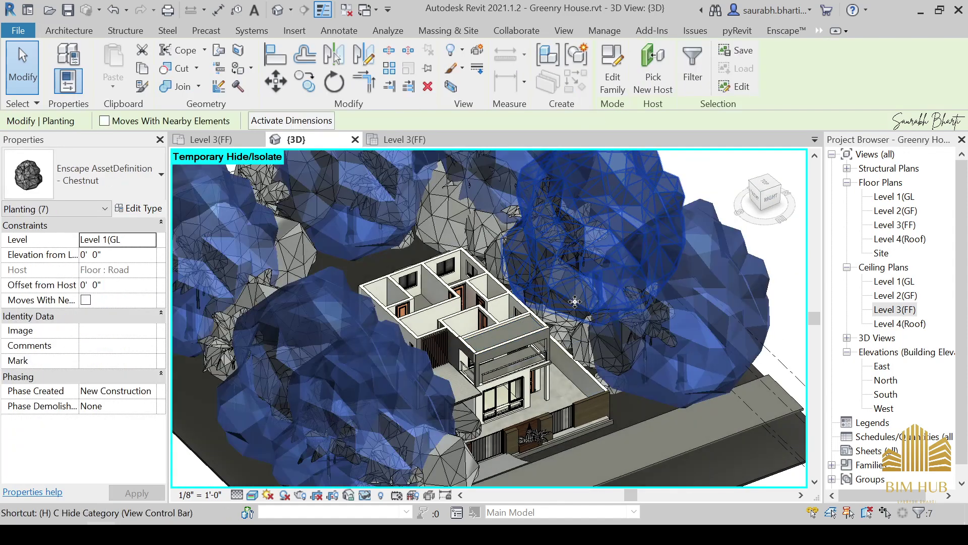
key("Escape")
Select all Mangrove Tree 05 and all 12 palm trees and temporarily hide them.
left_click(536, 245)
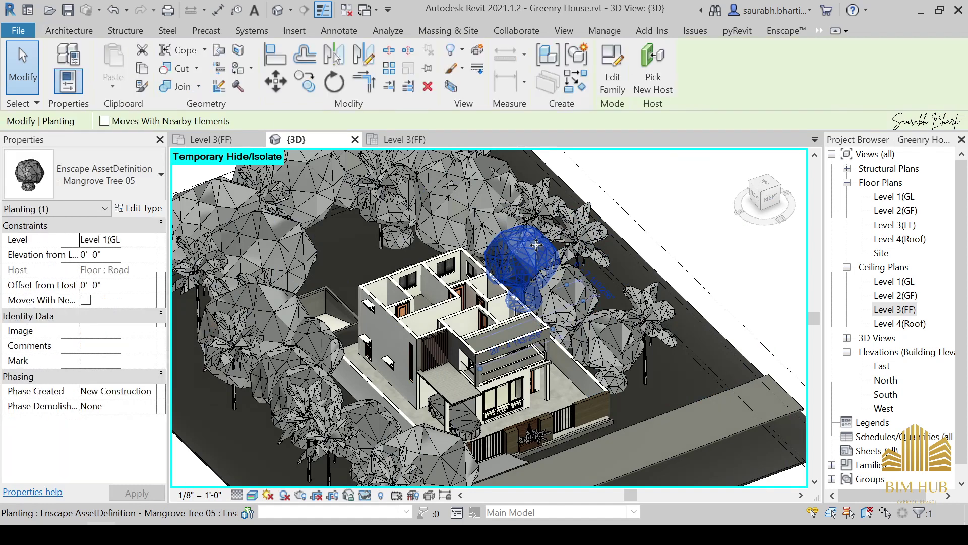
key("s")
key("a")
key("h")
key("h")
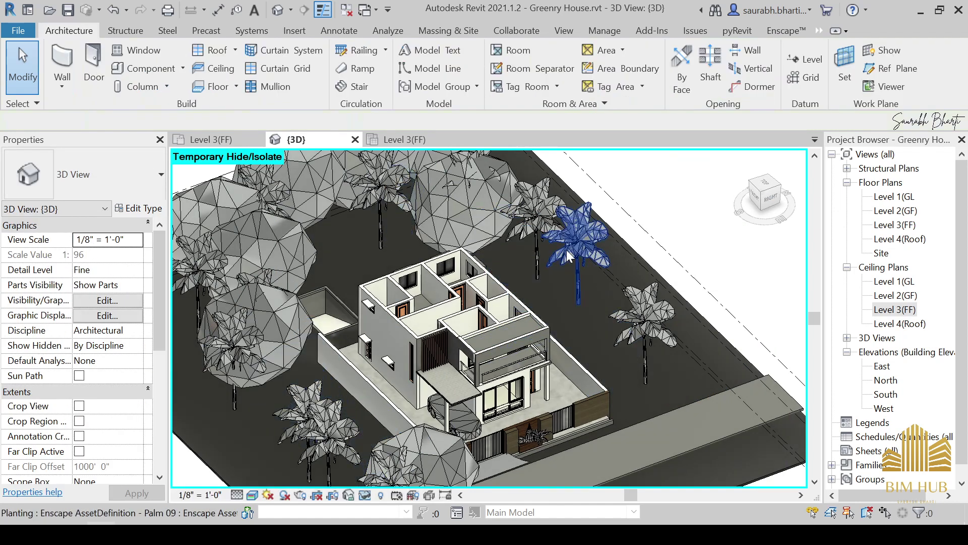
left_click(576, 244)
key("s")
key("a")
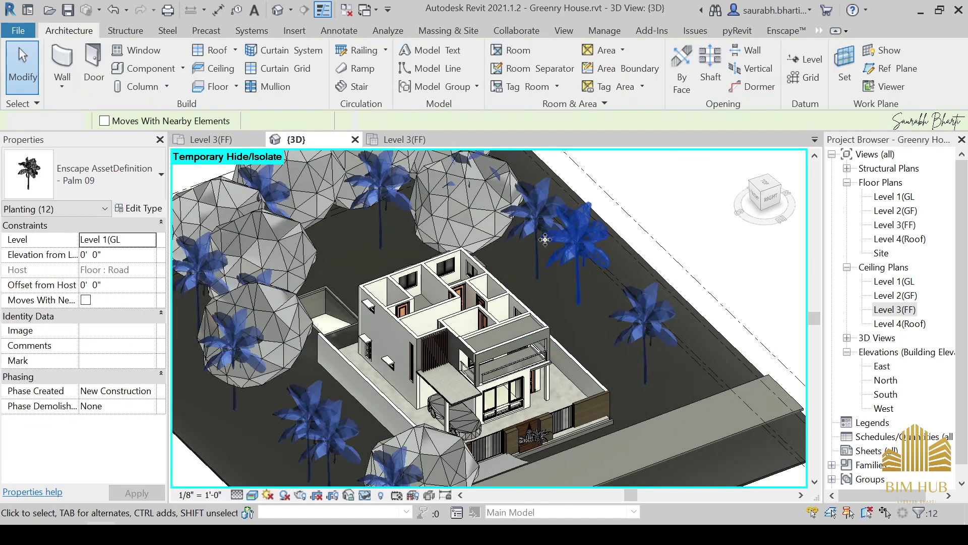
key("h")
key("h")
Hide all Coral Bark Maples, then orbit around the house and select the balcony ceiling.
left_click(489, 218)
key("s")
key("a")
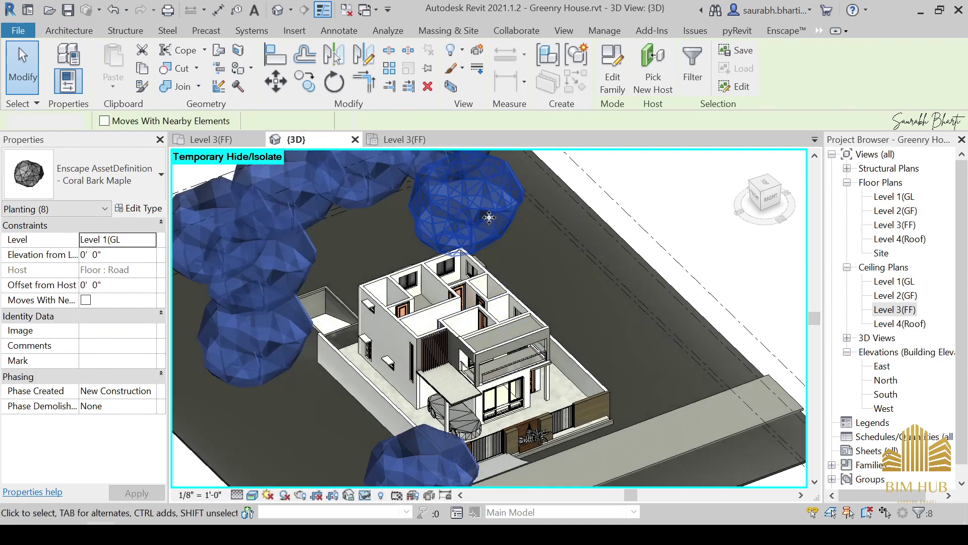
key("h")
key("h")
scroll(504, 346, "up", 5)
mouse_move(504, 346)
middle_mouse_down("shift")
mouse_move(441, 255)
mouse_move(481, 331)
mouse_move(558, 326)
mouse_move(341, 272)
mouse_move(374, 331)
mouse_move(350, 328)
middle_mouse_up("shift")
left_click(450, 265)
type("6'6\"")
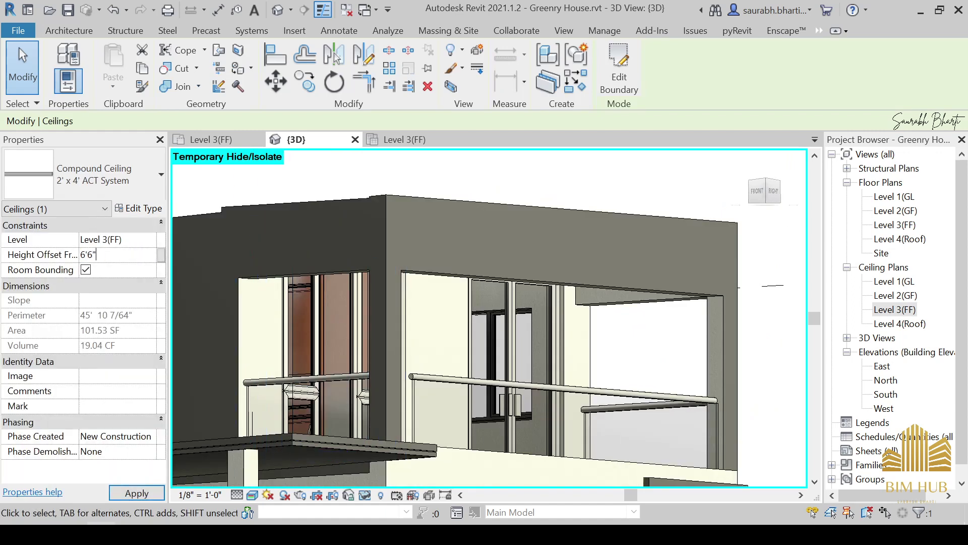
Commit the ceiling's 6' 6" height offset and orbit to check it below the balcony beam.
key("Return")
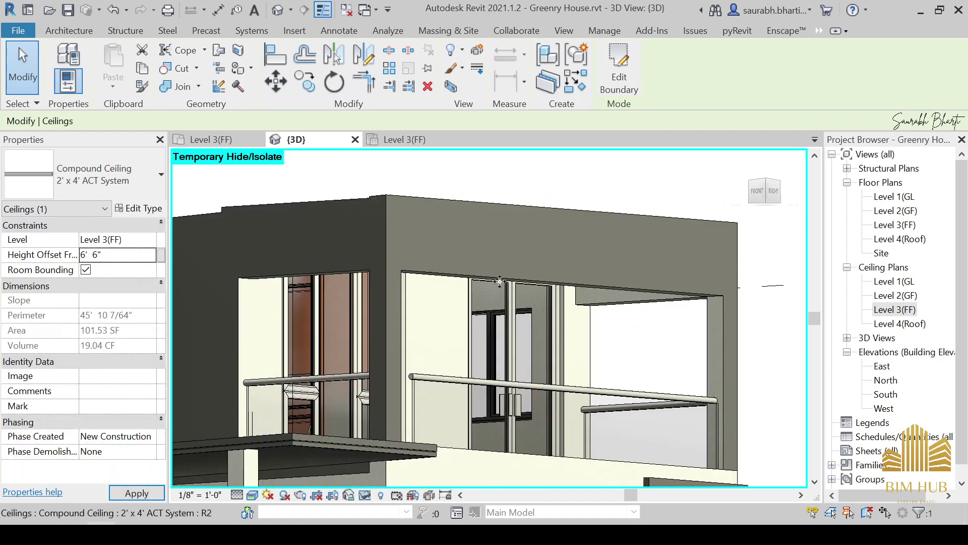
mouse_move(557, 343)
middle_mouse_down("shift")
mouse_move(496, 278)
mouse_move(492, 320)
middle_mouse_up("shift")
key("Escape")
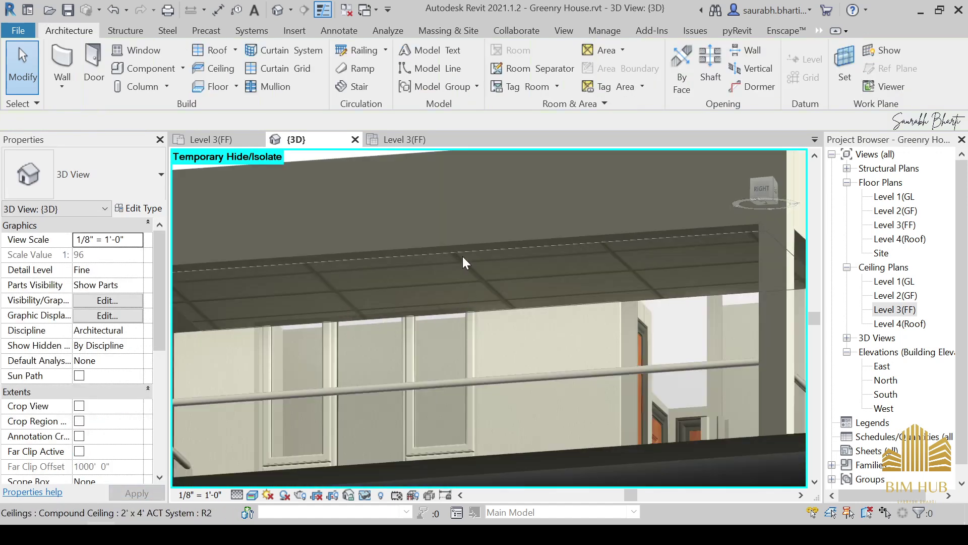
middle_click_drag(462, 256, 473, 249, "shift")
scroll(447, 265, "down", 5)
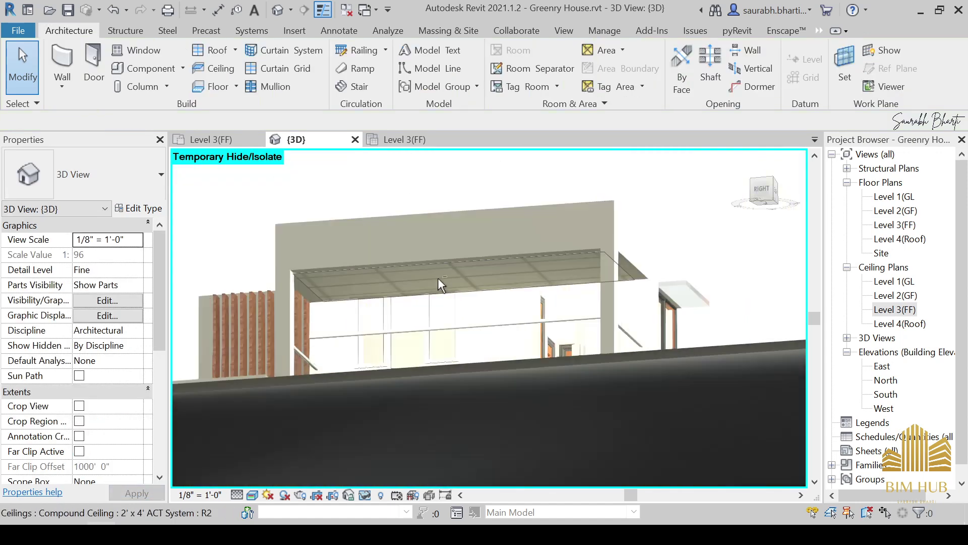
scroll(446, 324, "up", 3)
middle_click_drag(417, 302, 432, 306, "shift")
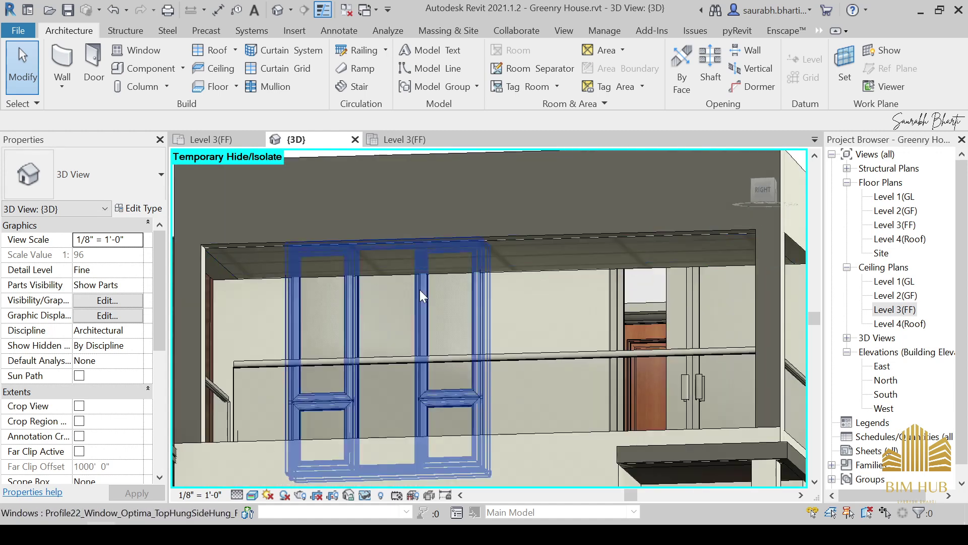
Orbit and zoom around the upper-floor window, viewing the building from the right side.
left_click(432, 306)
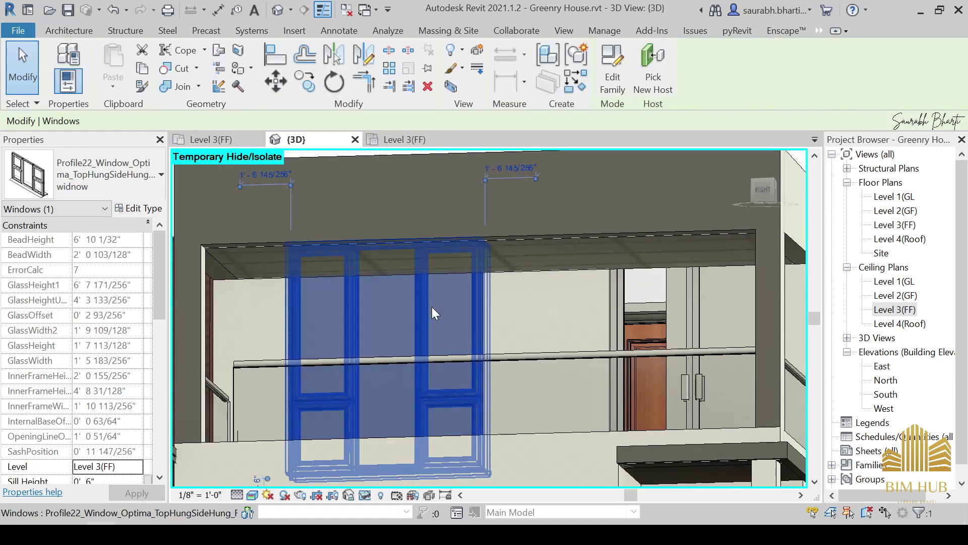
middle_click_drag(431, 306, 470, 381, "shift")
scroll(443, 325, "down", 3)
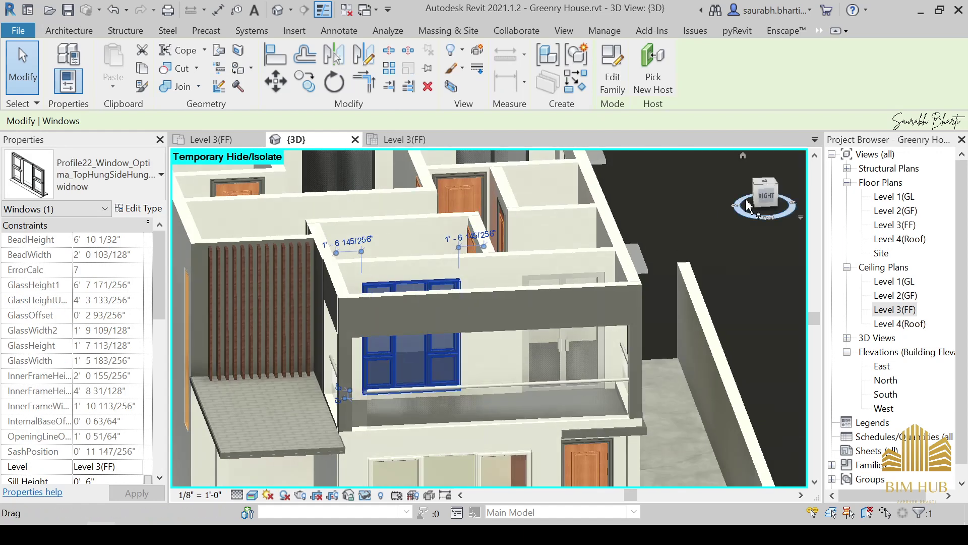
left_click(766, 195)
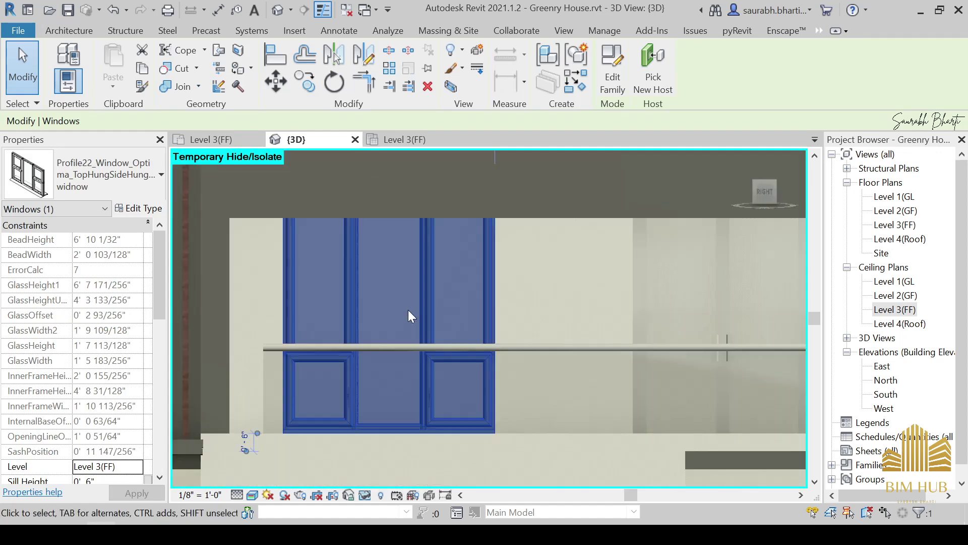
scroll(516, 248, "down", 3)
key("Escape")
scroll(495, 265, "up", 5)
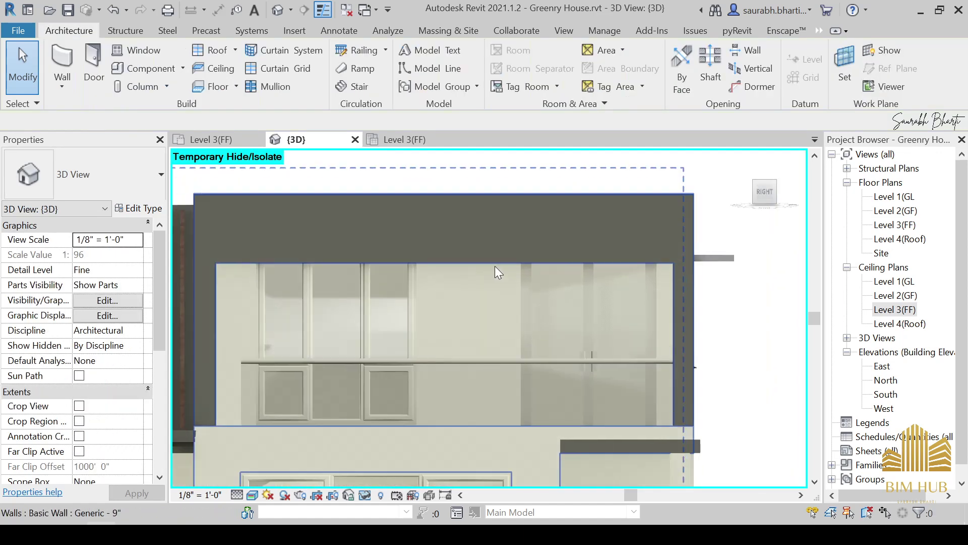
mouse_move(494, 265)
middle_mouse_down("shift")
mouse_move(556, 283)
mouse_move(577, 278)
mouse_move(562, 273)
mouse_move(446, 310)
mouse_move(511, 303)
mouse_move(446, 303)
middle_mouse_up("shift")
scroll(561, 273, "down", 2)
Select the upper-floor window and bring up its type properties to the Height parameter.
left_click(531, 267)
key("Escape")
left_click(458, 301)
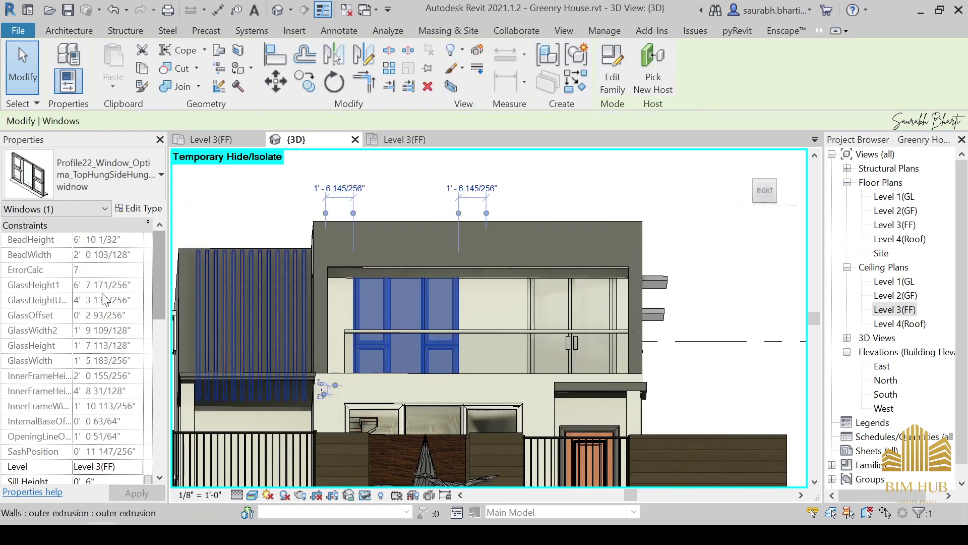
left_click(138, 209)
scroll(743, 319, "down", 3)
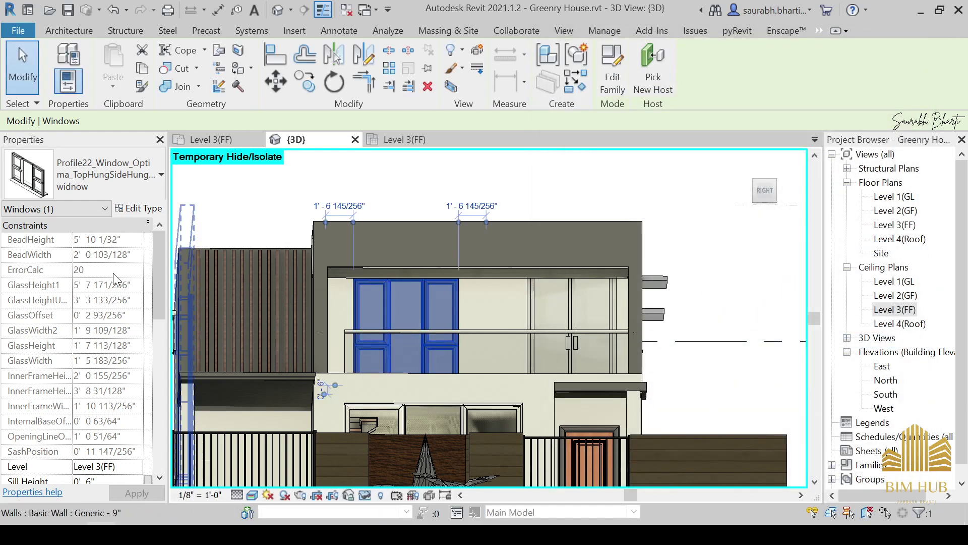
Apply a 5' 0" Height to the 'widnow' type and review the shorter window in 3D.
left_click(138, 208)
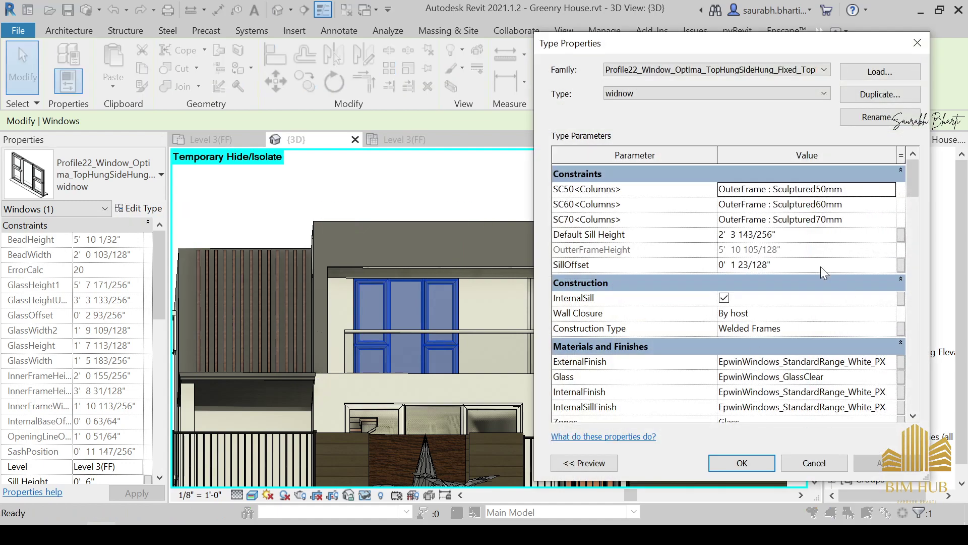
scroll(821, 268, "down", 5)
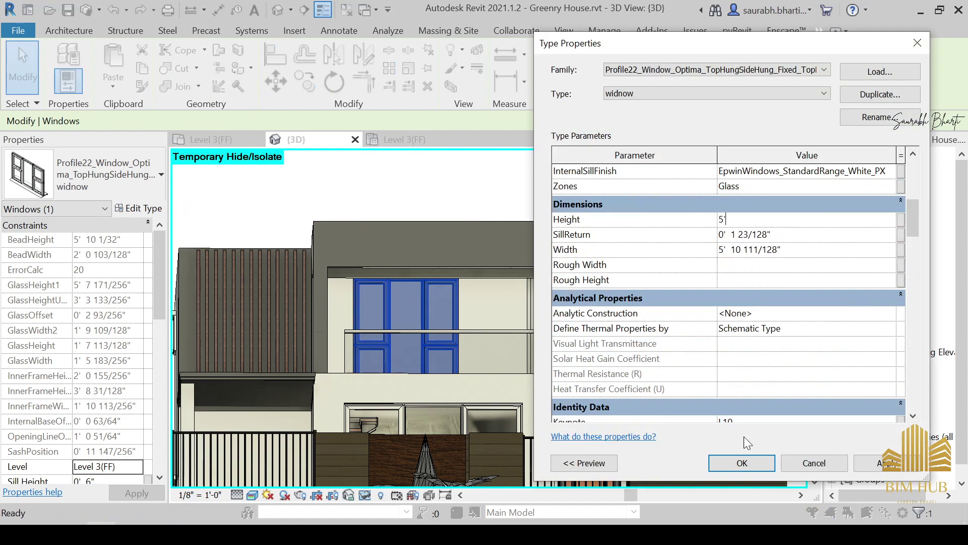
left_click(759, 460)
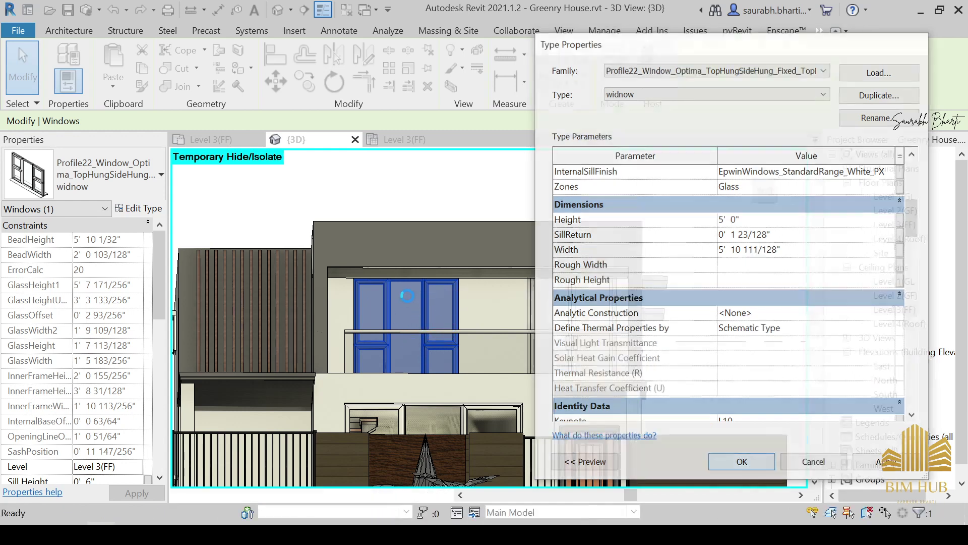
key("Escape")
middle_click_drag(468, 345, 529, 310, "shift")
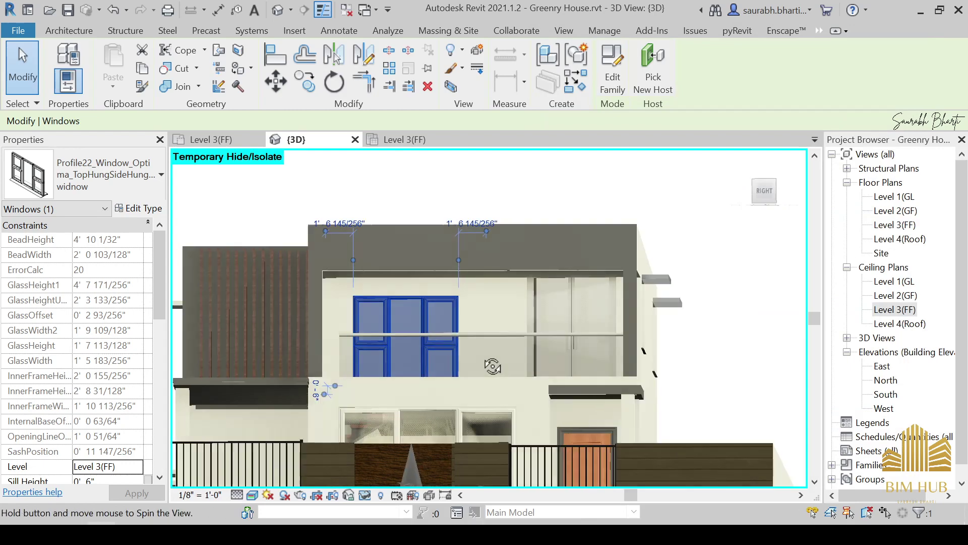
Select the storefront double door and inspect its type properties.
left_click(528, 307)
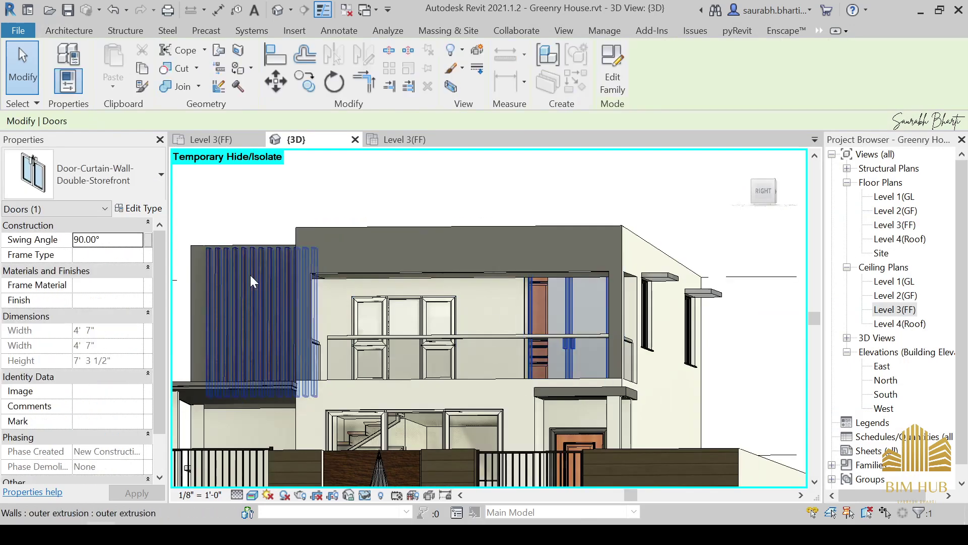
left_click(138, 208)
scroll(816, 353, "down", 3)
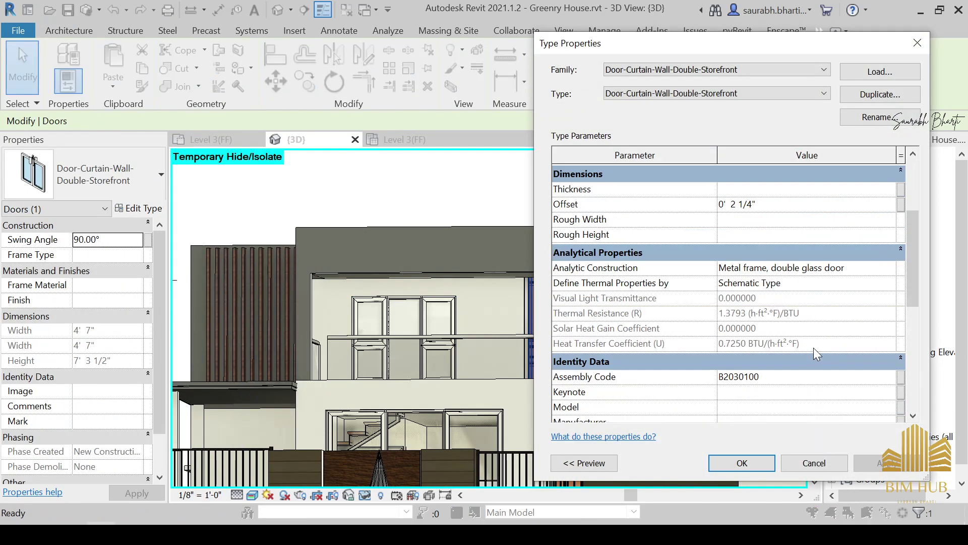
scroll(814, 356, "down", 3)
scroll(811, 355, "up", 2)
scroll(786, 328, "up", 3)
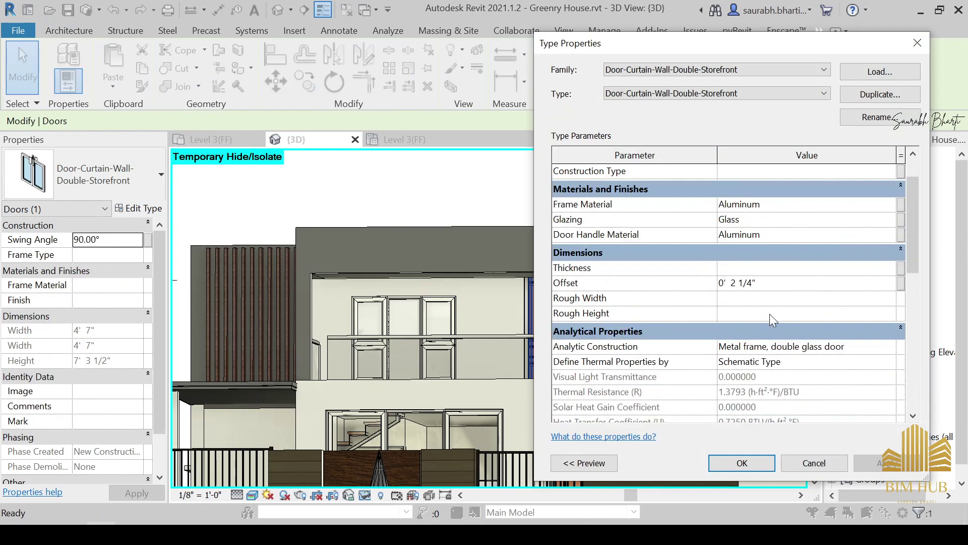
scroll(757, 313, "up", 1)
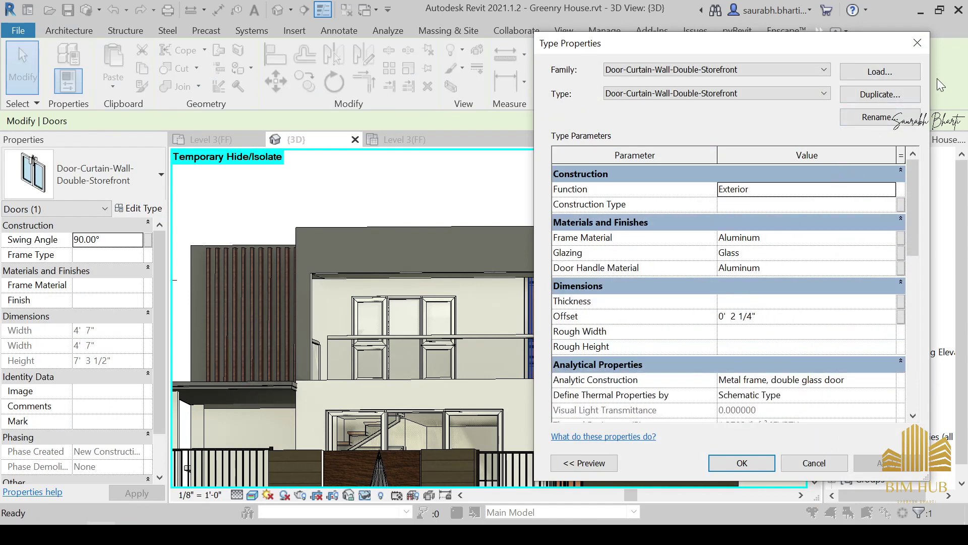
left_click(927, 51)
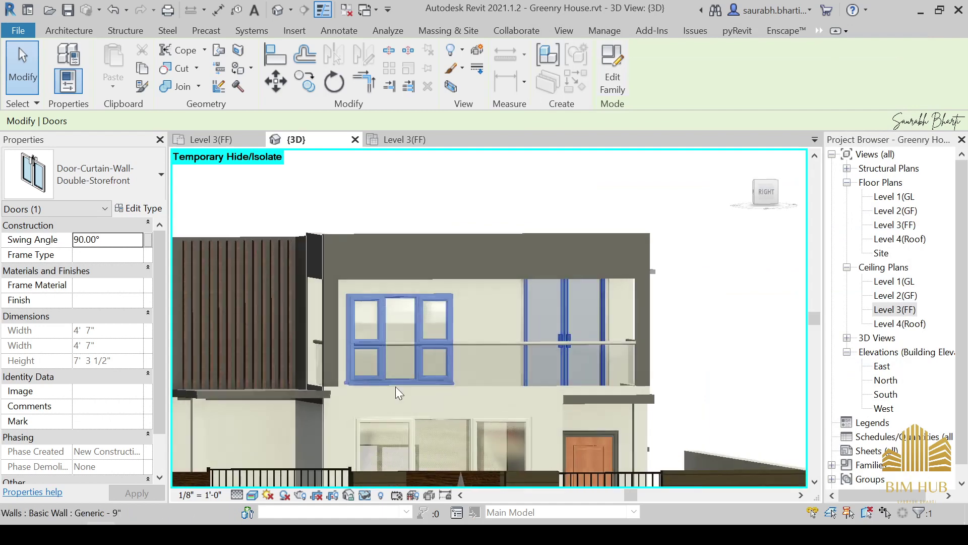
Zoom in on the balcony curtain wall and test selecting it several times.
scroll(584, 316, "up", 3)
middle_click_drag(584, 316, 615, 319, "shift")
scroll(520, 301, "up", 4)
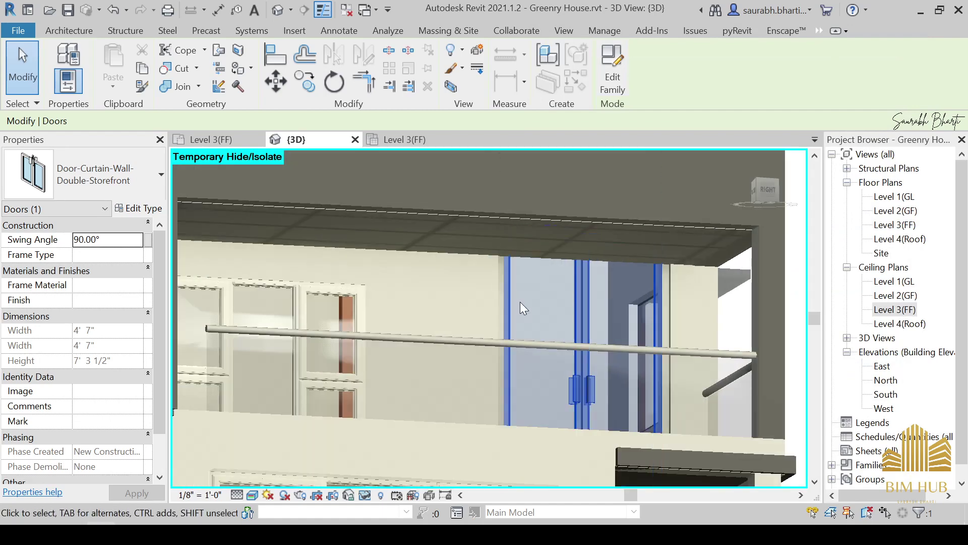
key("Escape")
left_click(580, 305)
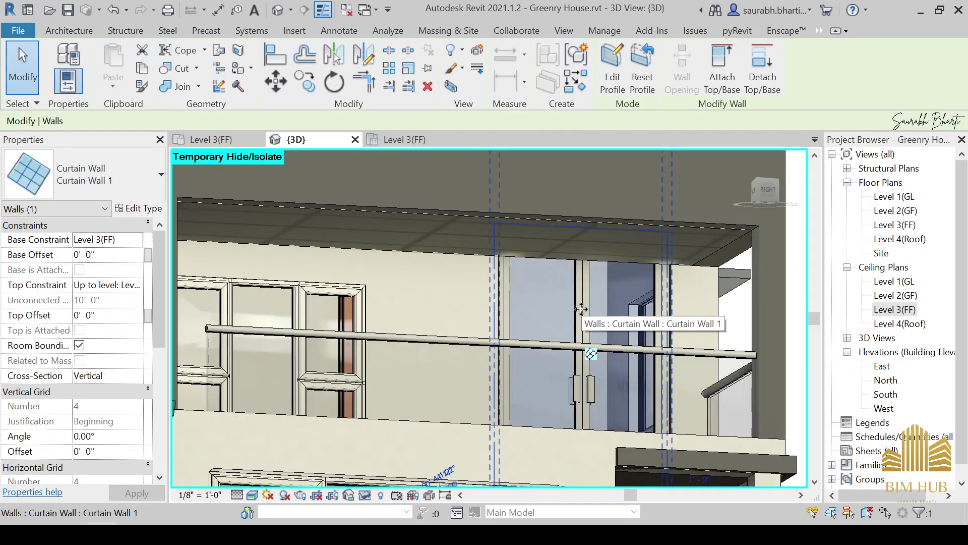
key("Escape")
left_click(582, 317)
key("Escape")
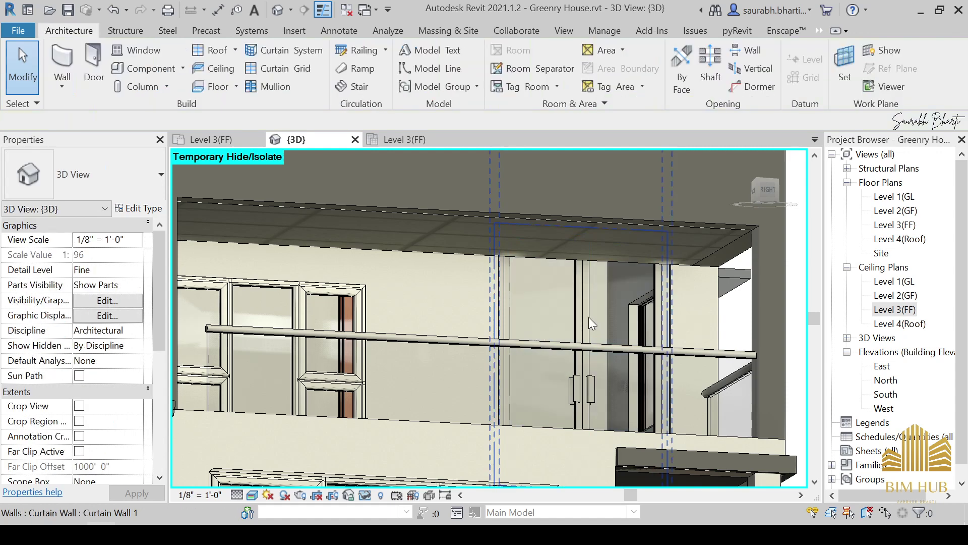
left_click(580, 310)
key("Escape")
Tab-select the double storefront door and hide it from the view.
key("Tab")
left_click(583, 312)
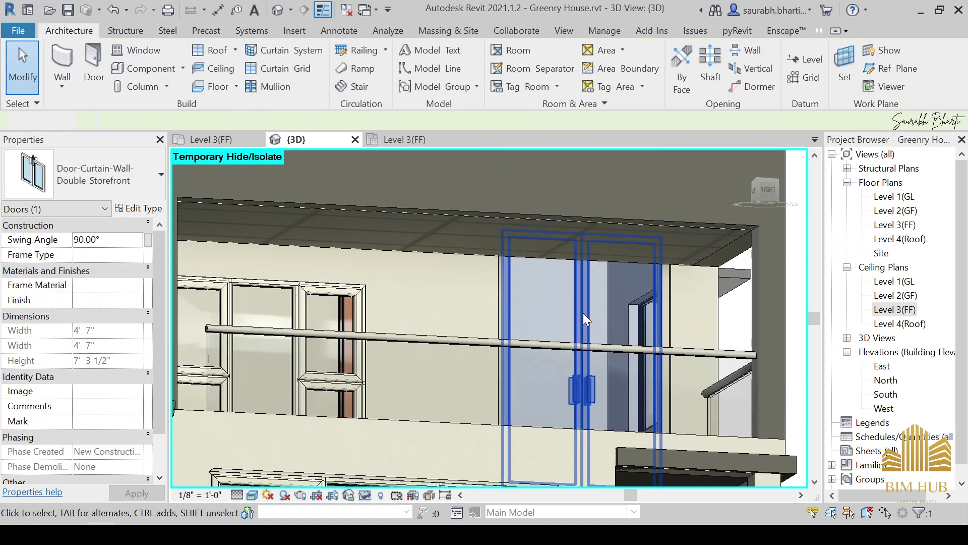
key("Delete")
mouse_move(591, 332)
middle_mouse_down("shift")
mouse_move(530, 362)
mouse_move(101, 347)
middle_mouse_up("shift")
Select Curtain Wall 1 and review its type settings.
left_click(507, 348)
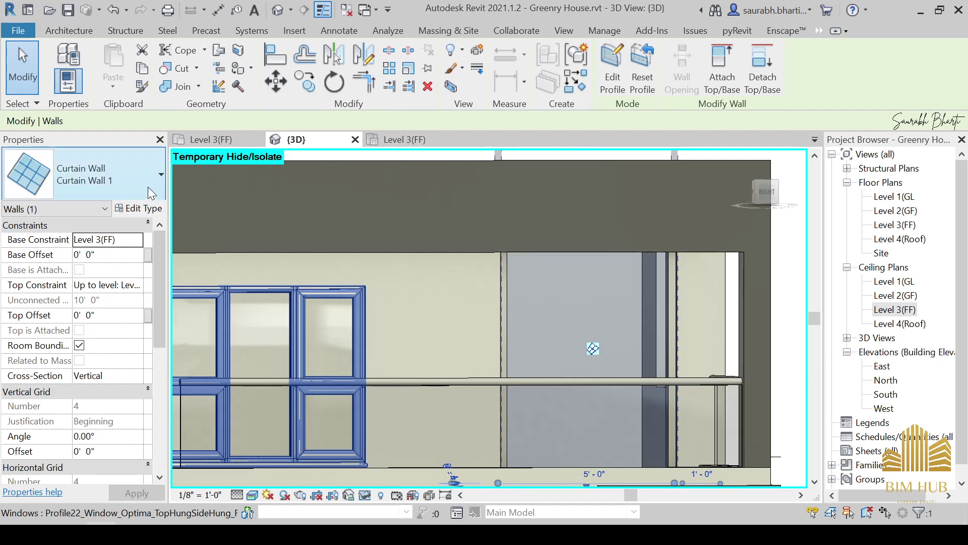
left_click(147, 209)
scroll(789, 267, "down", 5)
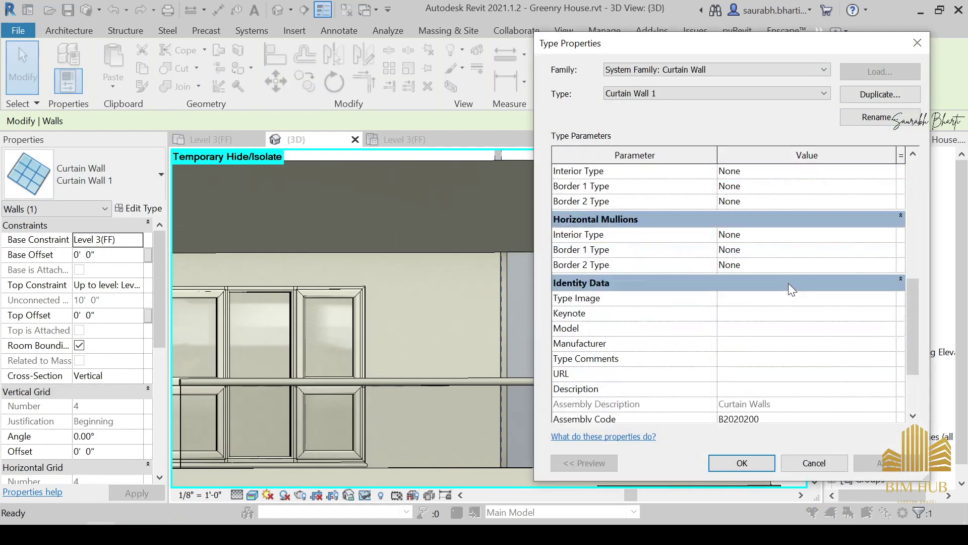
scroll(786, 288, "down", 2)
scroll(784, 292, "up", 5)
scroll(782, 297, "up", 2)
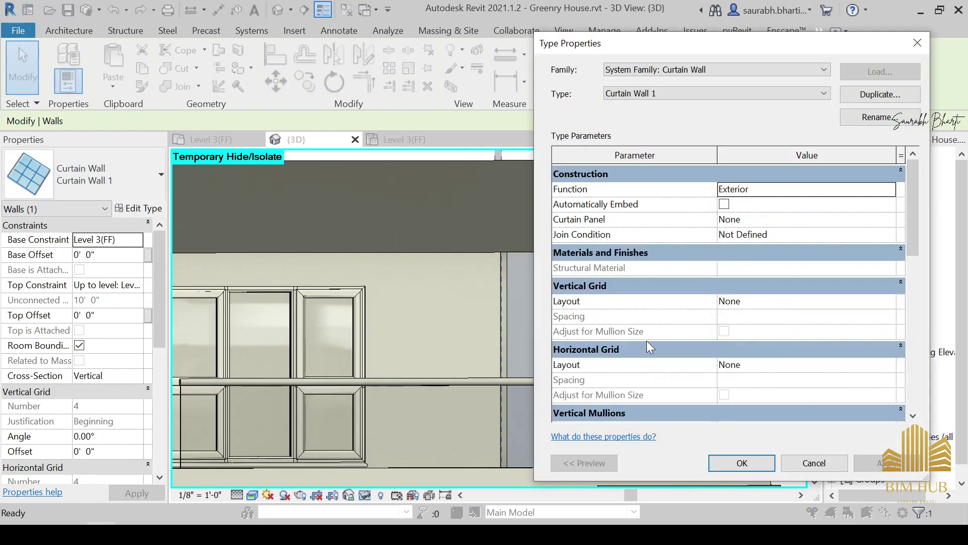
key("Escape")
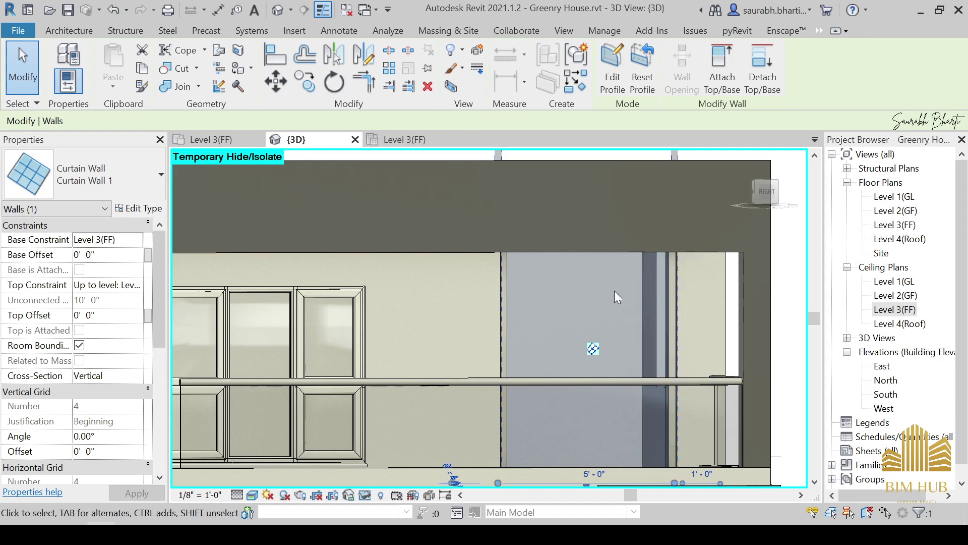
Try selecting the surrounding wall, ceiling edge and mullion, ending on the balcony curtain wall.
left_click(582, 247)
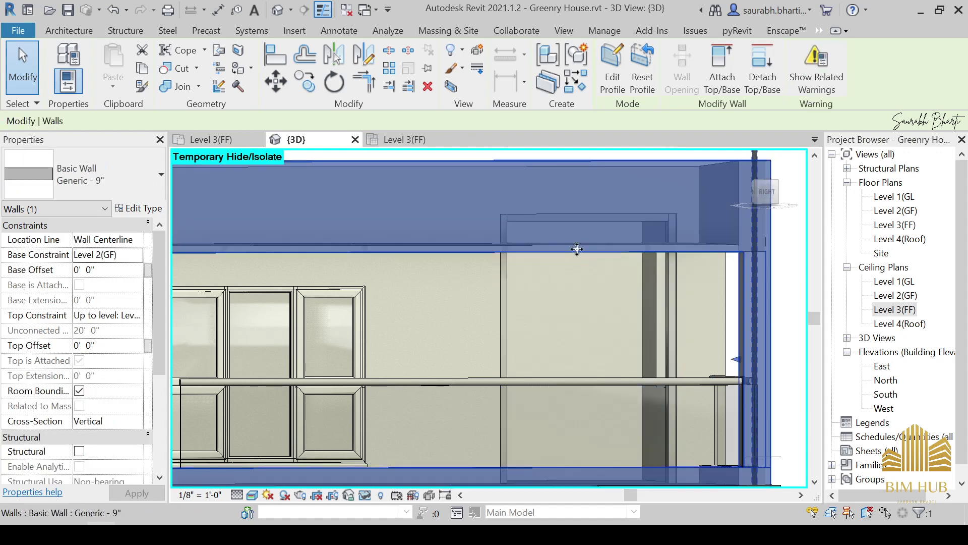
key("Escape")
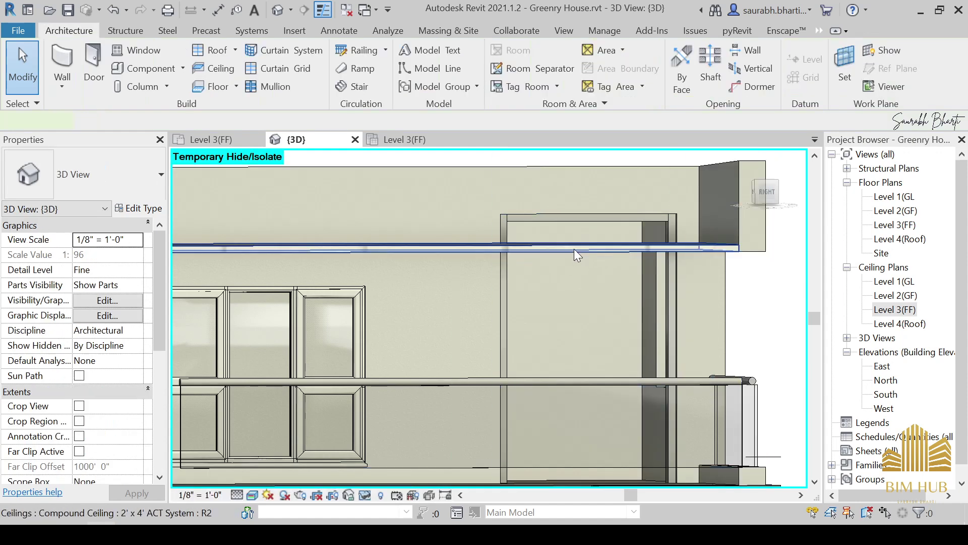
left_click(573, 249)
key("Escape")
left_click(582, 218)
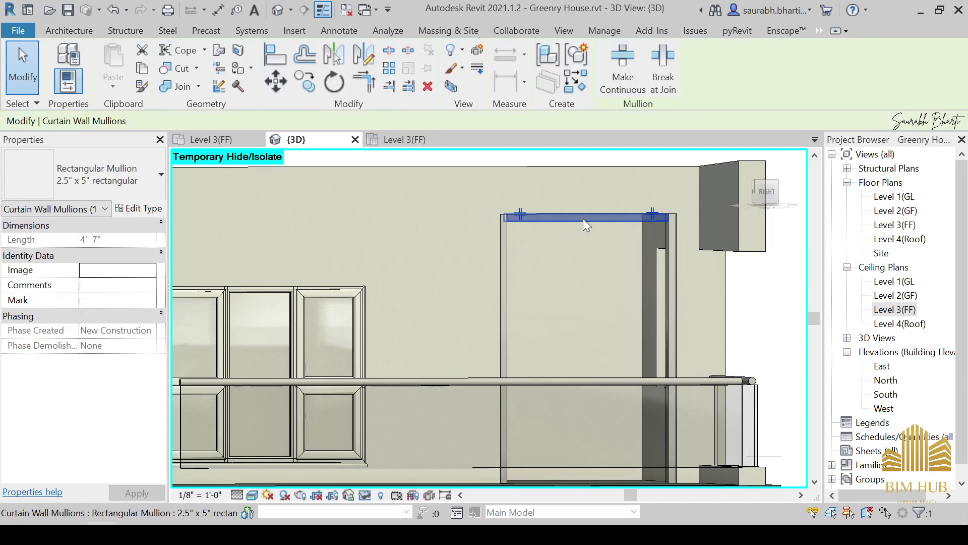
scroll(583, 219, "up", 2)
key("Escape")
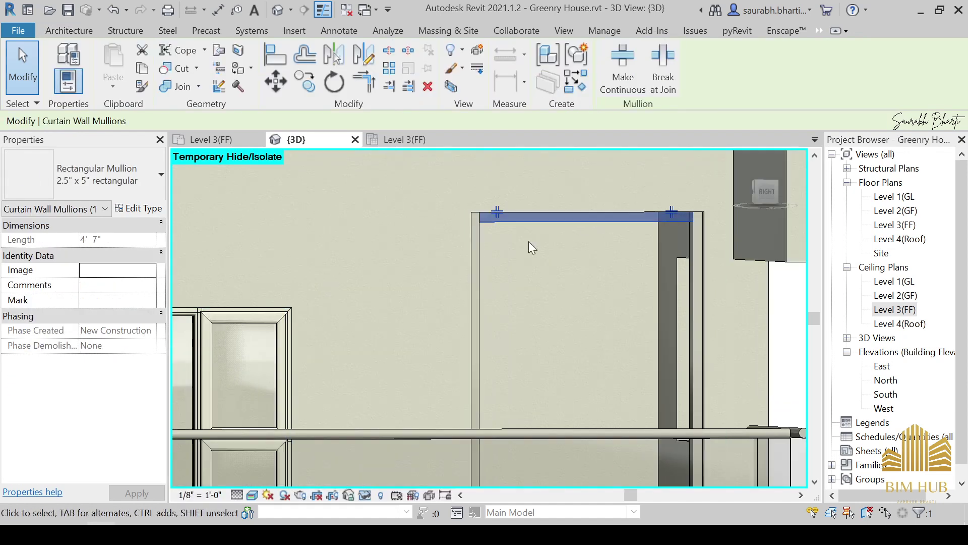
left_click(470, 239)
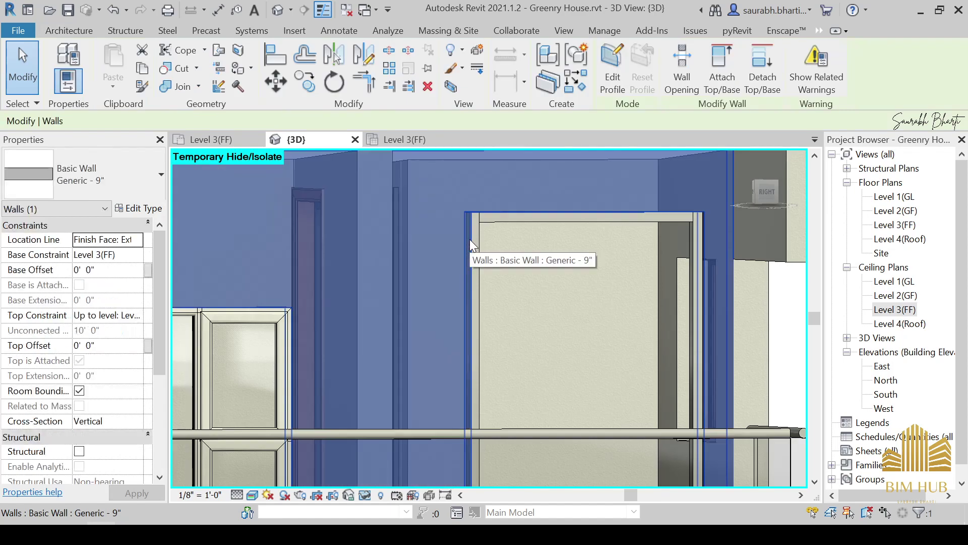
key("Escape")
left_click(561, 226)
scroll(561, 225, "down", 4)
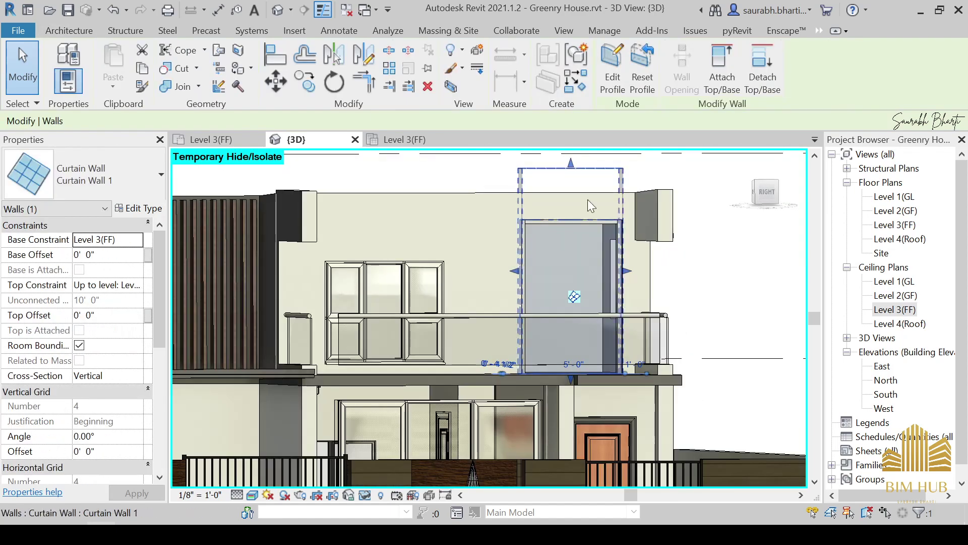
Edit the curtain wall profile, lowering its top sketch line to 6' and finishing the edit.
double_click(584, 298)
scroll(584, 298, "up", 2)
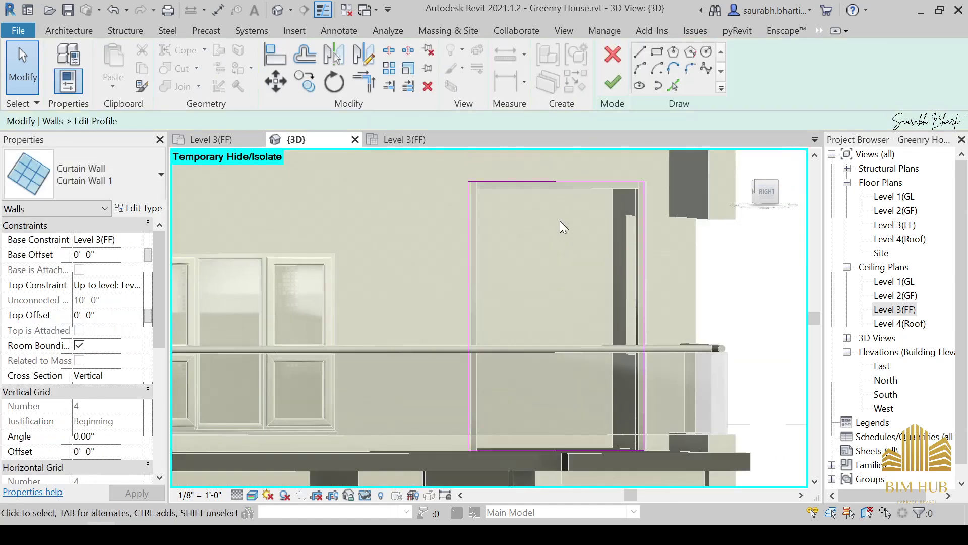
left_click_drag(573, 186, 571, 232)
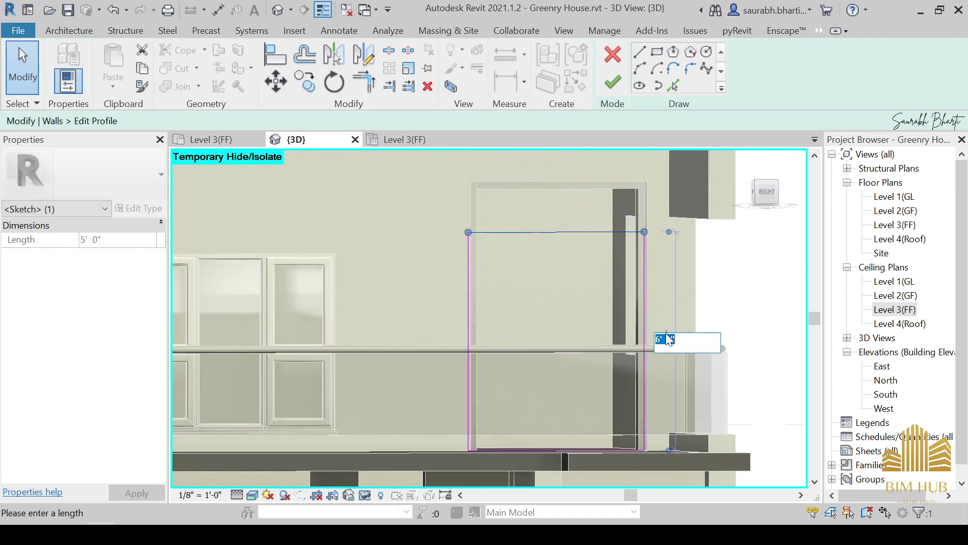
type("6")
key("Return")
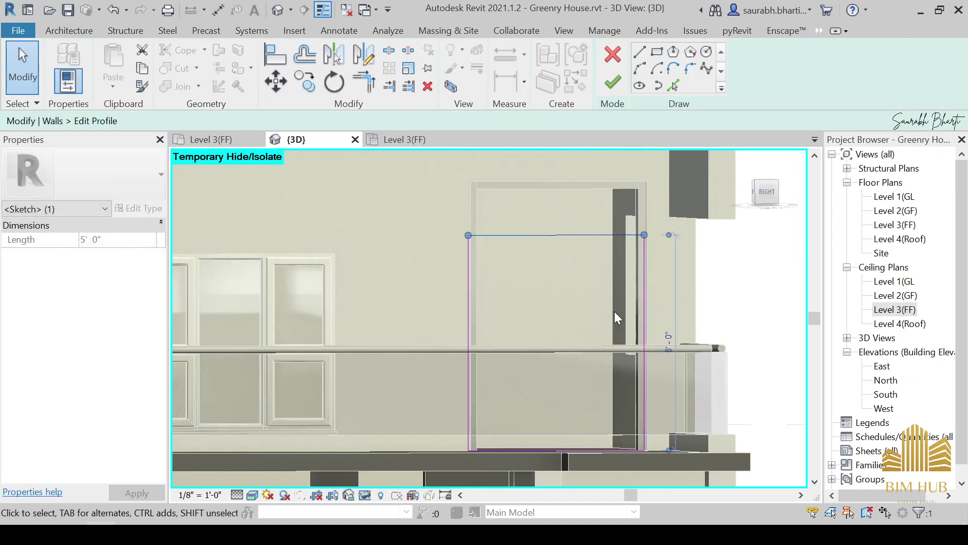
left_click(615, 86)
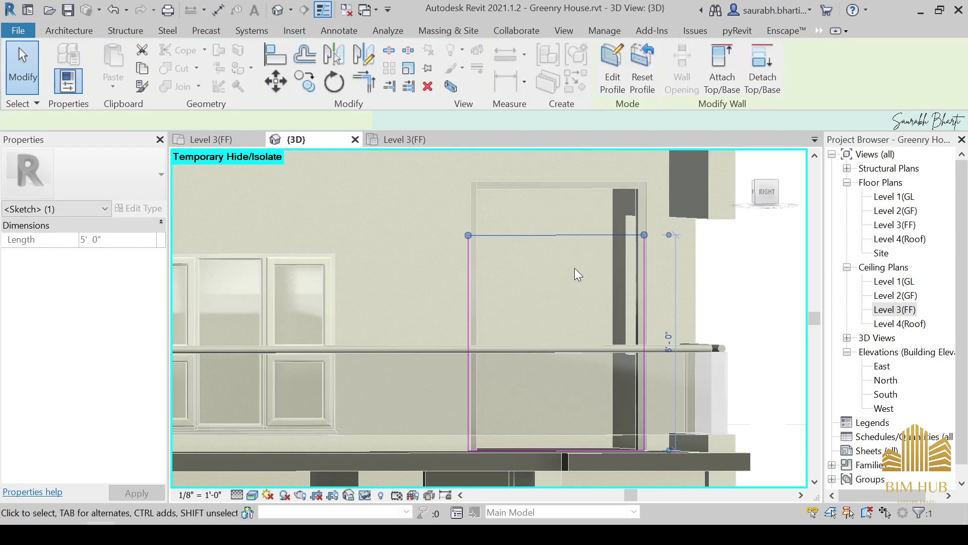
Clear the selection and reset Temporary Hide/Isolate with HR.
scroll(557, 287, "up", 2)
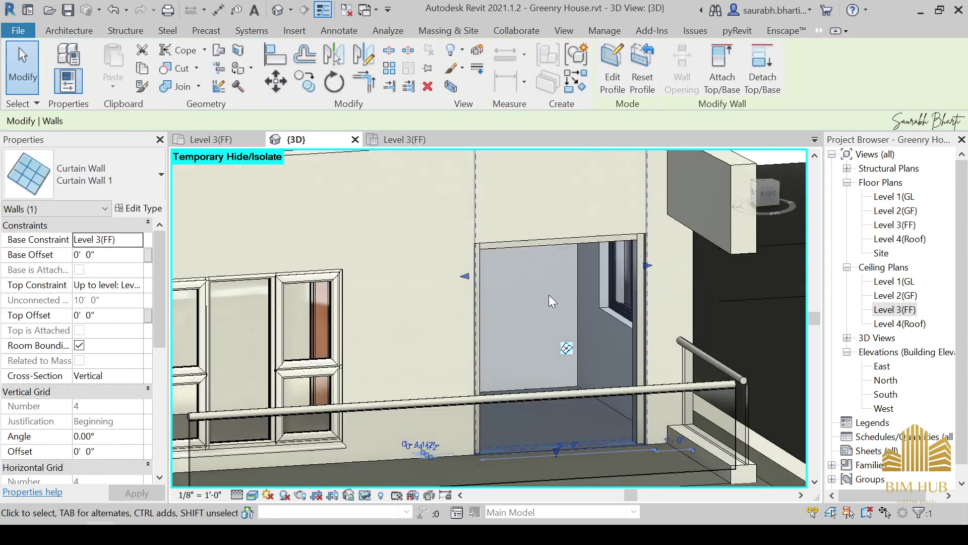
scroll(495, 209, "up", 3)
key("Escape")
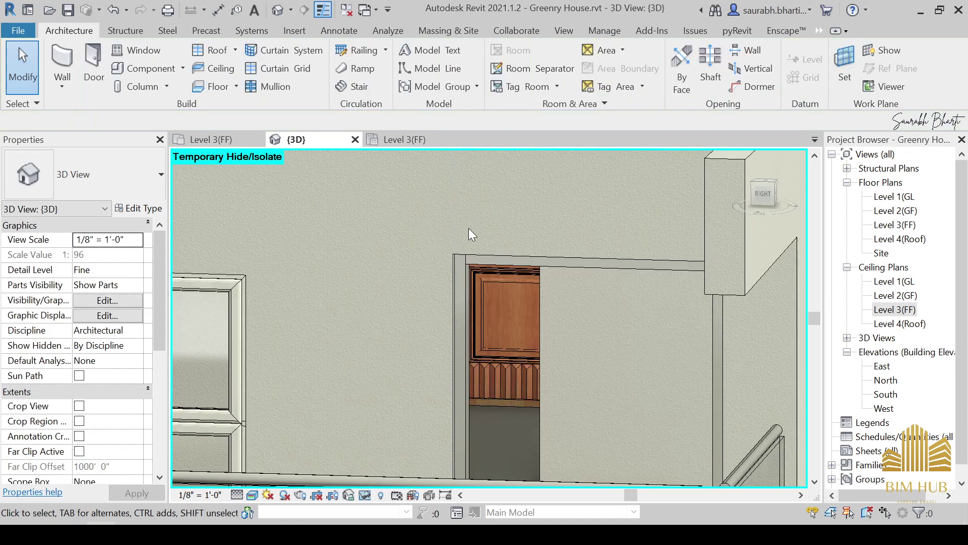
scroll(468, 229, "down", 4)
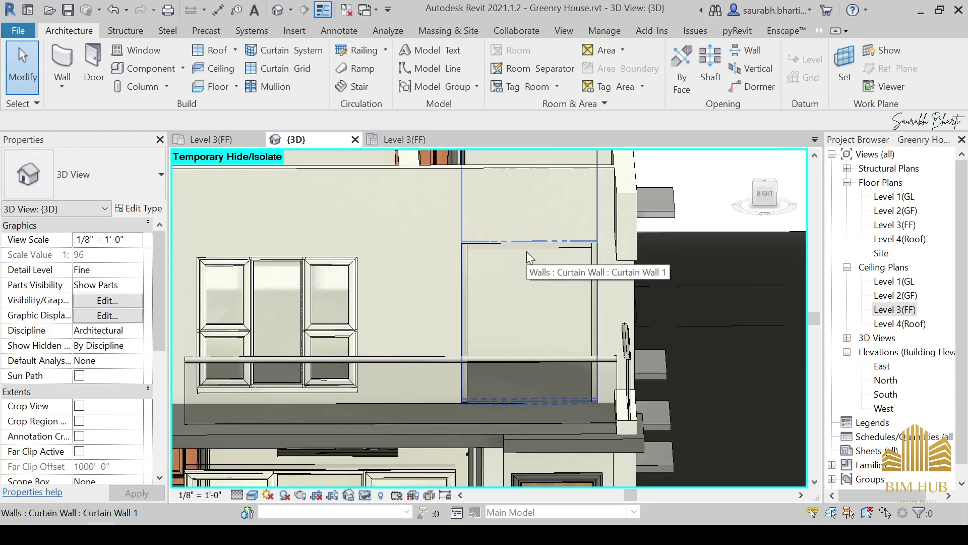
key("h")
key("r")
Orbit and zoom around the facade to review the balcony and its ceiling.
mouse_move(524, 291)
middle_mouse_down("shift")
mouse_move(501, 268)
mouse_move(547, 298)
mouse_move(492, 289)
middle_mouse_up("shift")
scroll(419, 274, "down", 3)
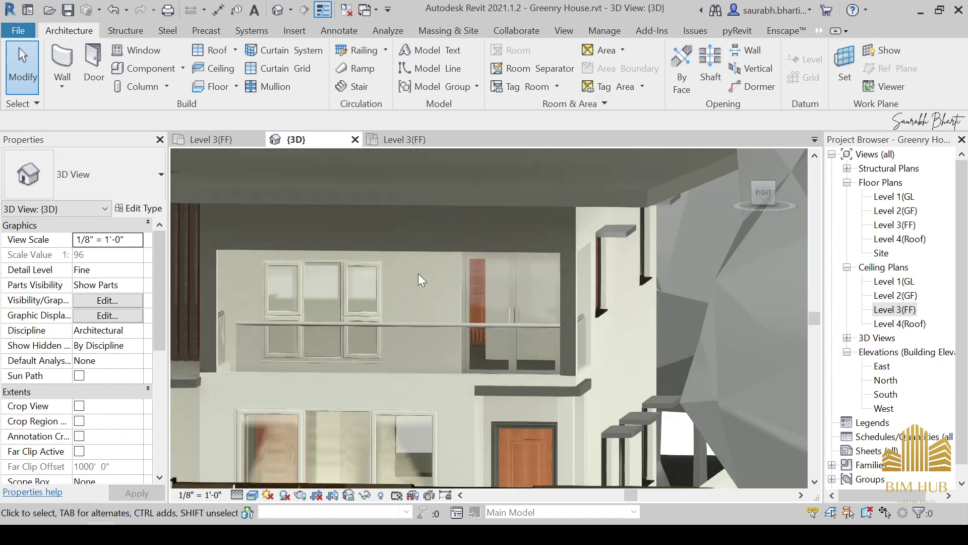
mouse_move(419, 273)
middle_mouse_down("shift")
mouse_move(436, 344)
mouse_move(443, 161)
middle_mouse_up("shift")
scroll(437, 344, "down", 5)
scroll(432, 308, "up", 5)
scroll(417, 259, "up", 3)
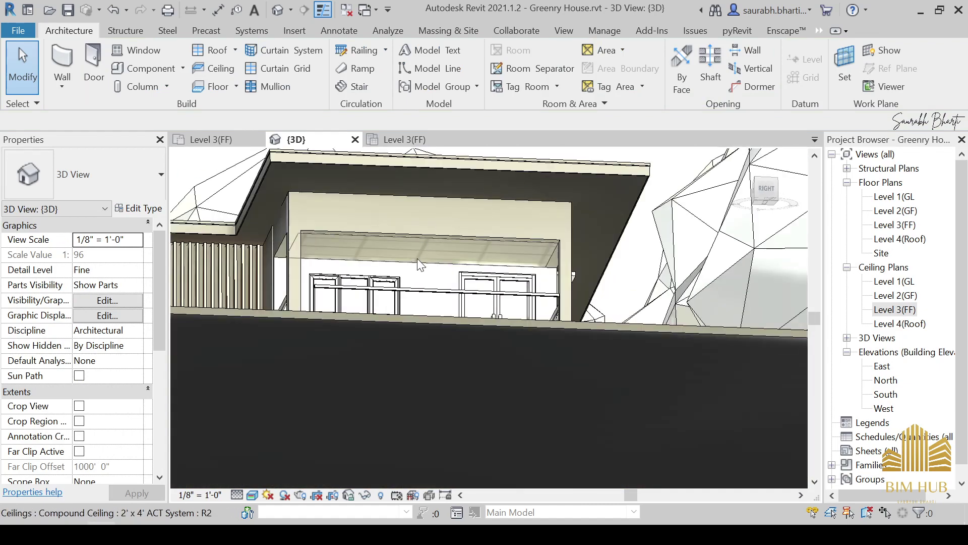
middle_click_drag(416, 258, 428, 272, "shift")
scroll(435, 257, "up", 3)
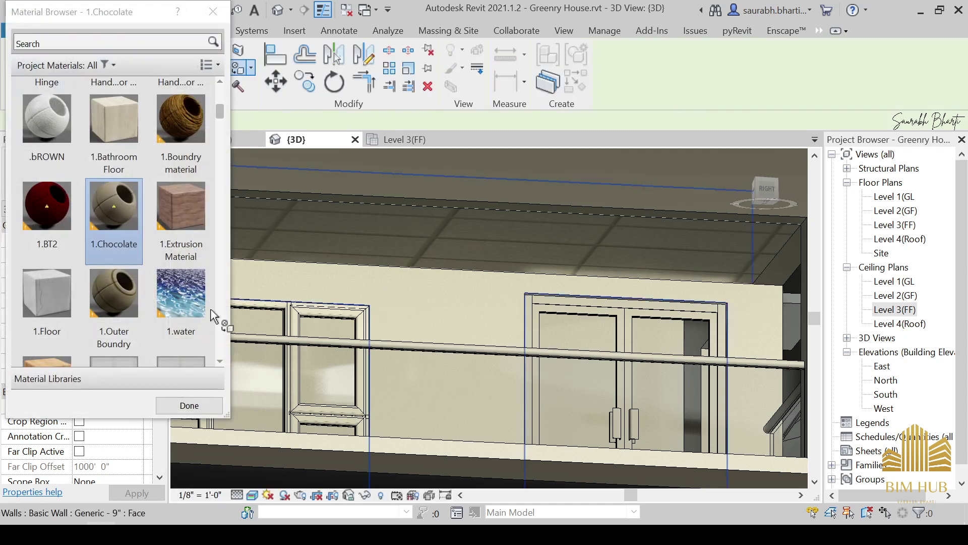
Paint the balcony ceiling face with 1.Chocolate, review it, and close the Material Browser.
left_click(487, 222)
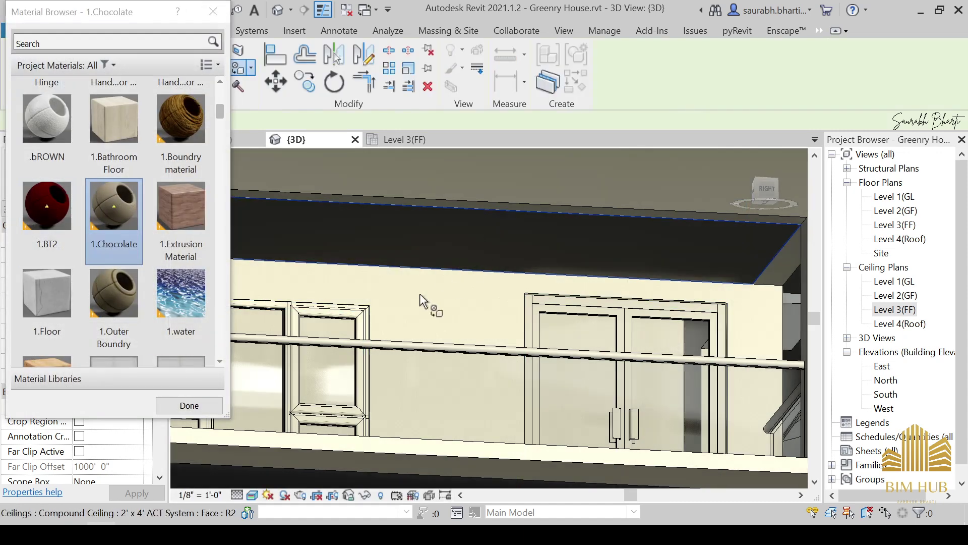
mouse_move(433, 297)
middle_mouse_down("shift")
mouse_move(475, 271)
mouse_move(484, 236)
mouse_move(443, 298)
middle_mouse_up("shift")
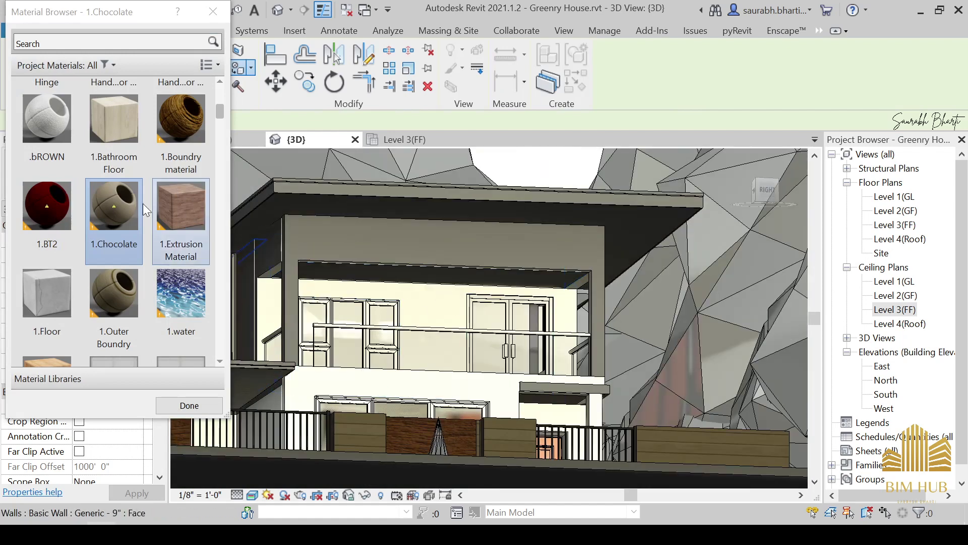
scroll(143, 204, "up", 1)
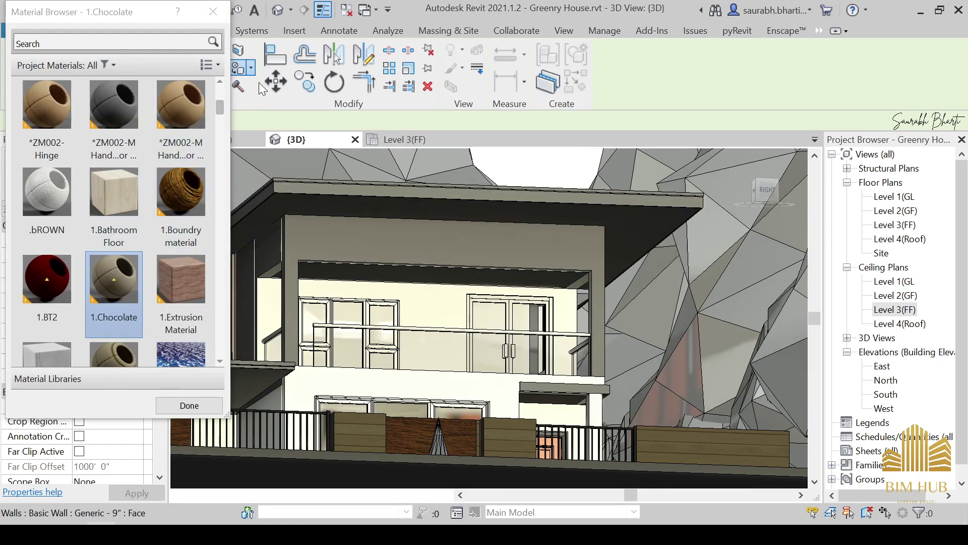
key("Escape")
left_click(587, 32)
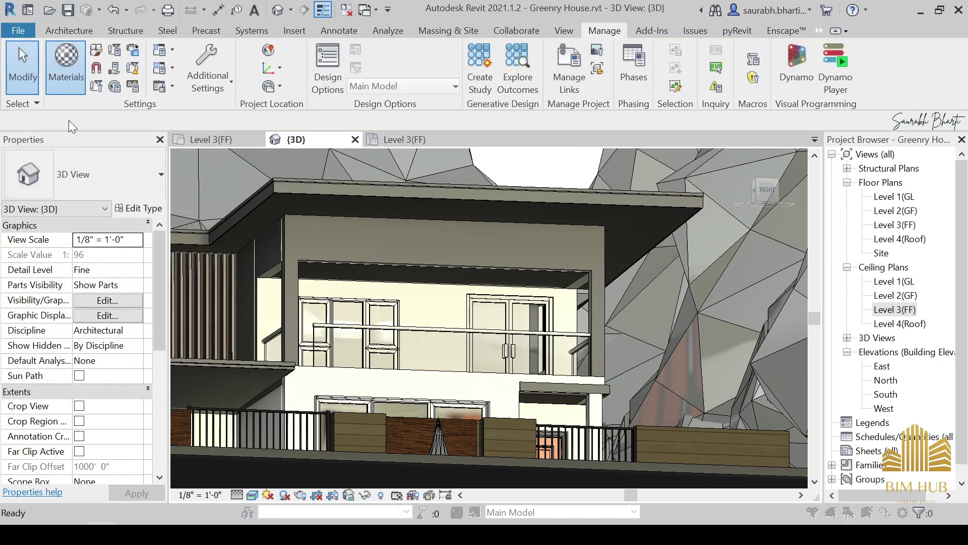
Select 1.Chocolate and enable Use Render Appearance for its shading.
scroll(357, 292, "down", 5)
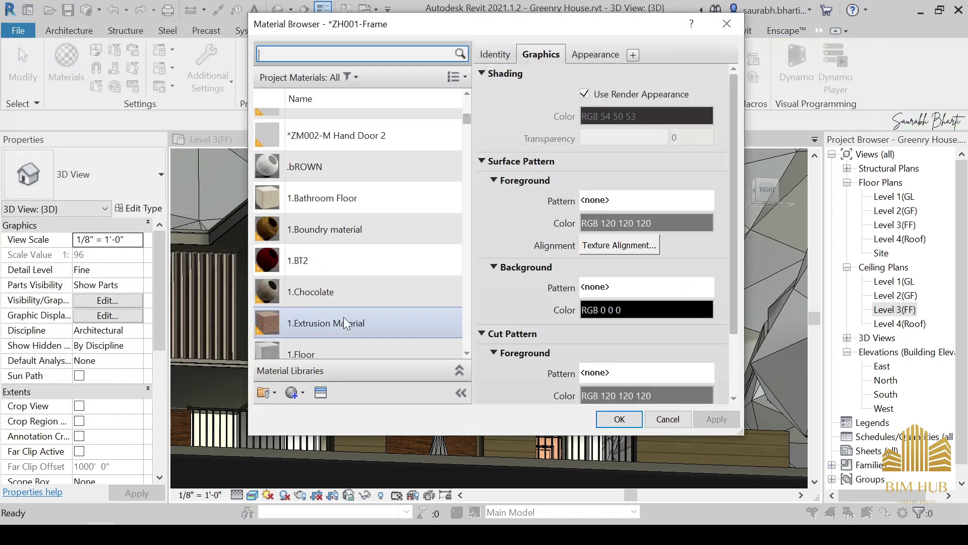
scroll(357, 291, "down", 2)
scroll(353, 292, "up", 2)
left_click(333, 291)
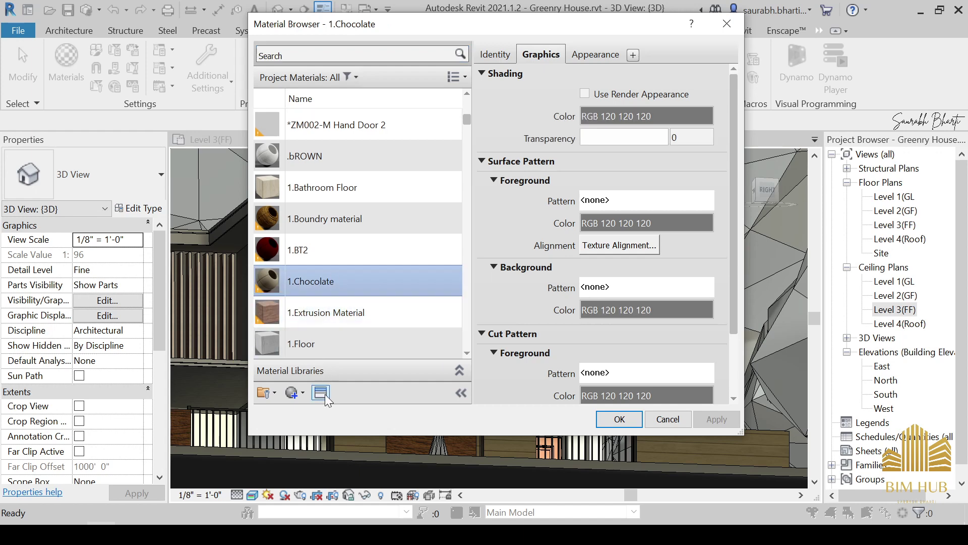
left_click(594, 97)
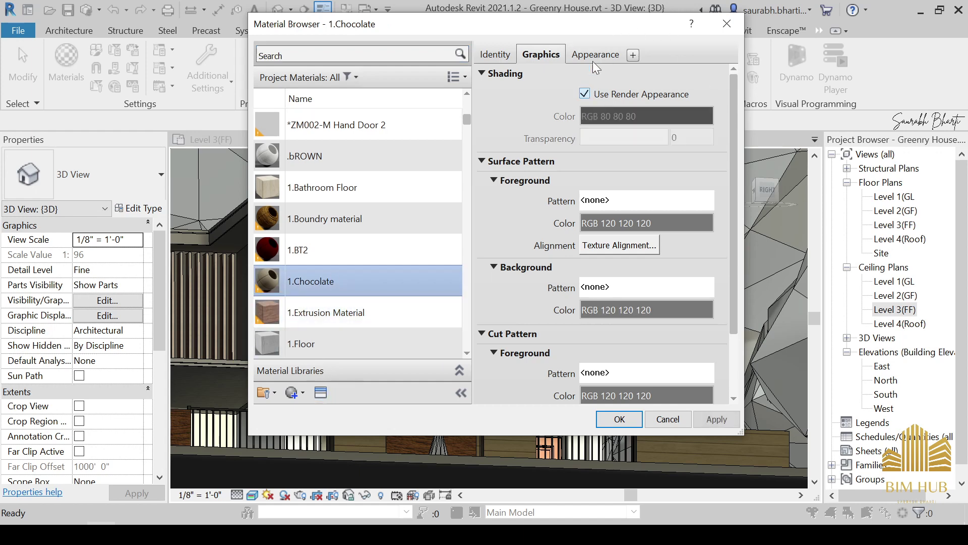
left_click(595, 54)
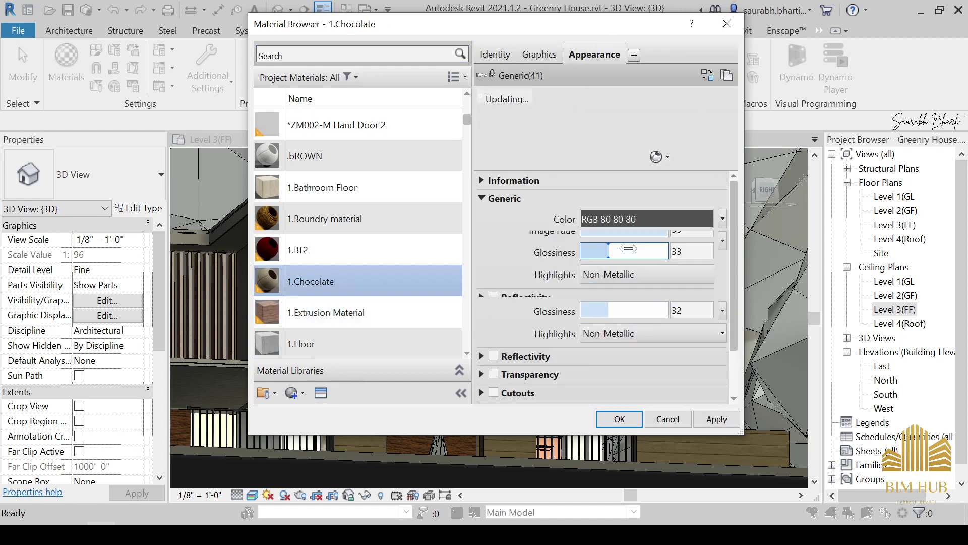
Browse the t folder for a new texture image, choosing DarkWood.jpg over Facade_Wood_2.jpg.
left_click(643, 201)
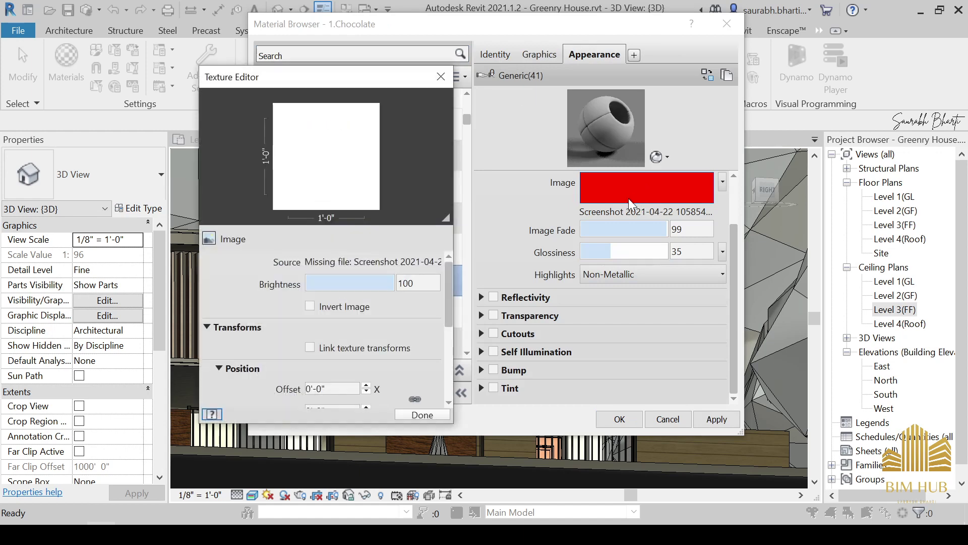
left_click(628, 203)
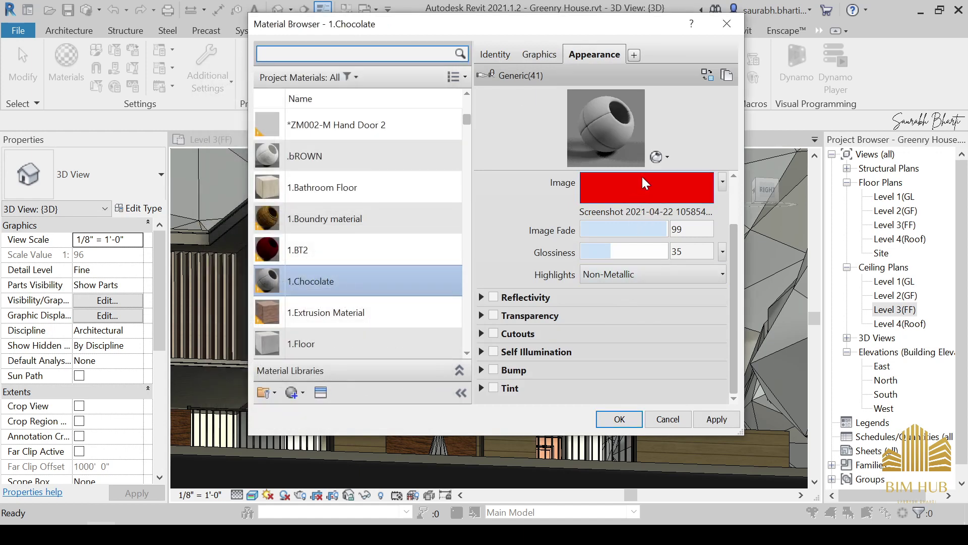
left_click(640, 189)
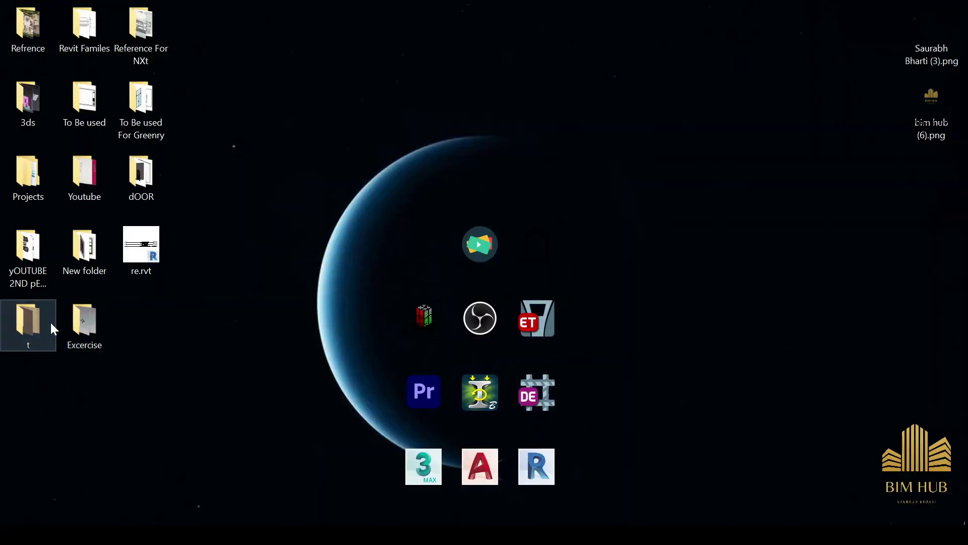
double_click(51, 323)
left_click(373, 120)
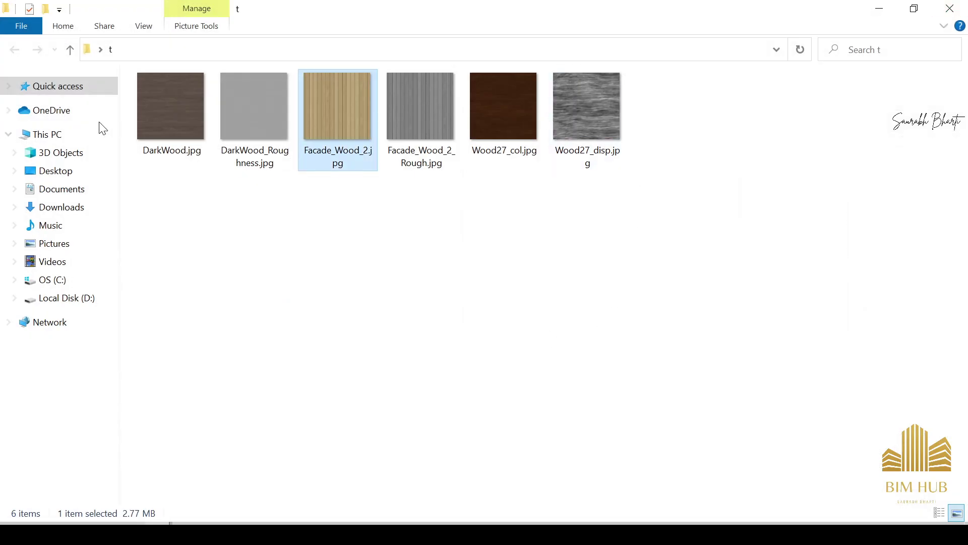
left_click(163, 98)
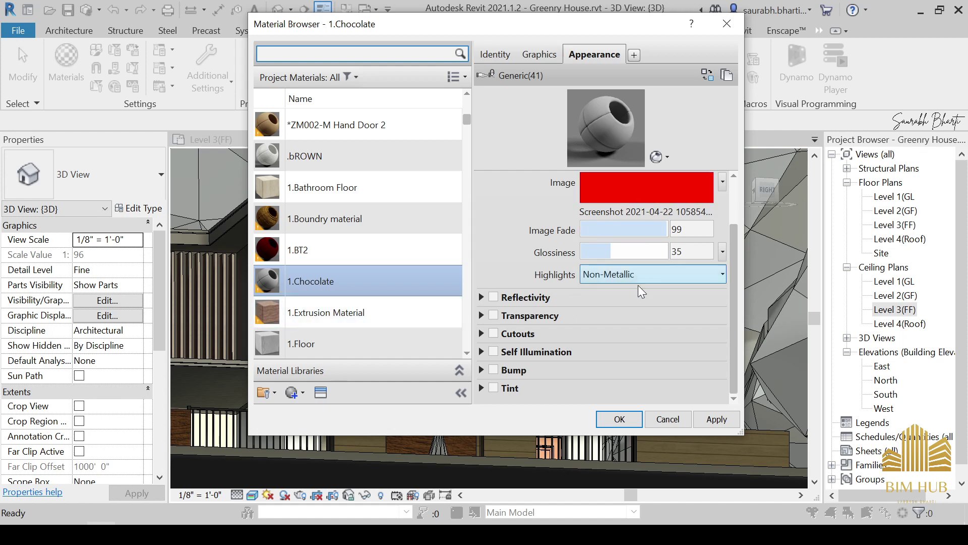
Check the texture settings, then reselect 1.Chocolate in the project materials.
left_click(650, 187)
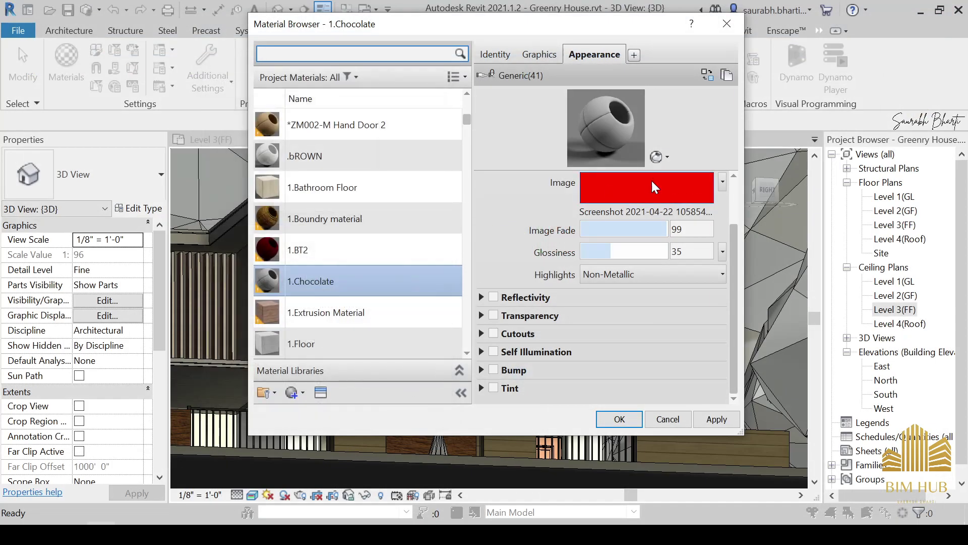
left_click(651, 185)
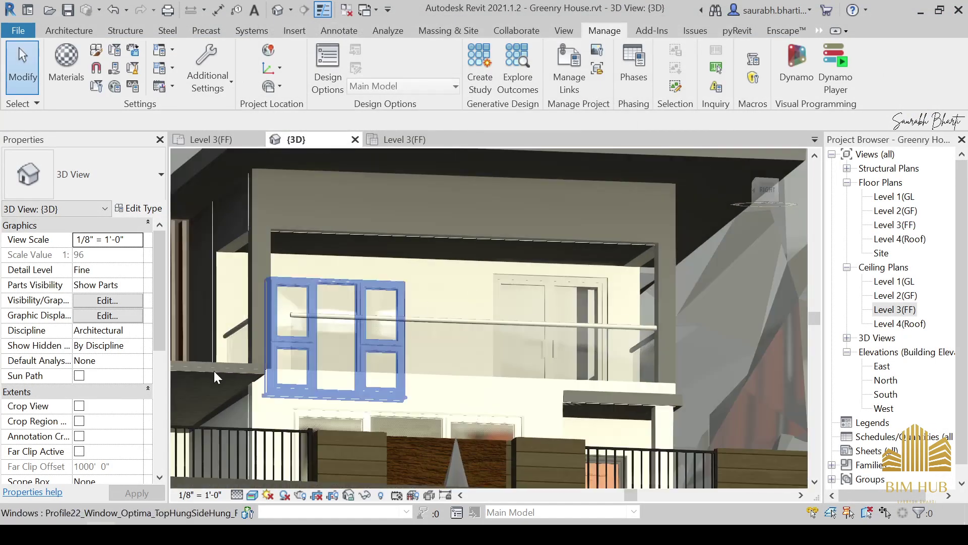
left_click(64, 77)
scroll(422, 310, "up", 10)
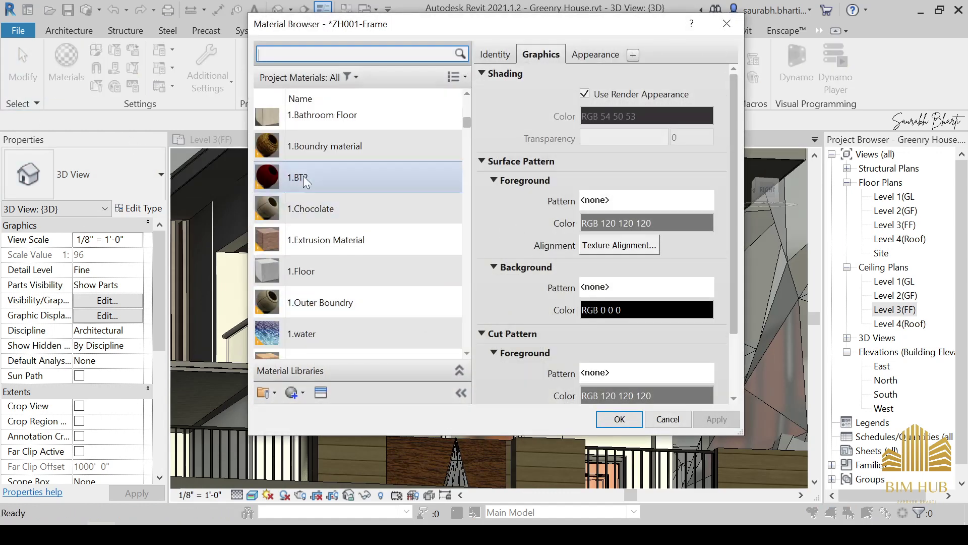
left_click(303, 219)
Enable Tint on 1.Chocolate's appearance with a muted red, RGB 169-084-084.
left_click(593, 57)
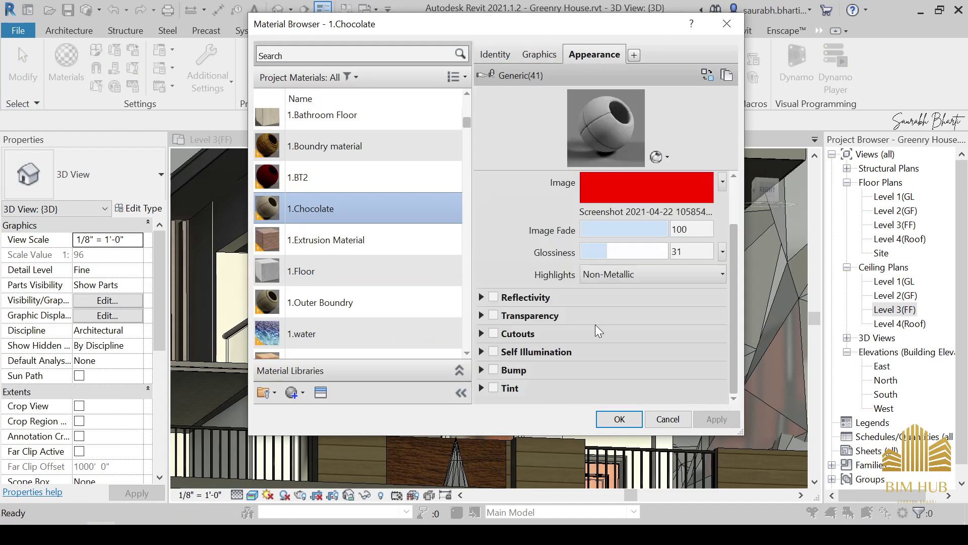
left_click(494, 388)
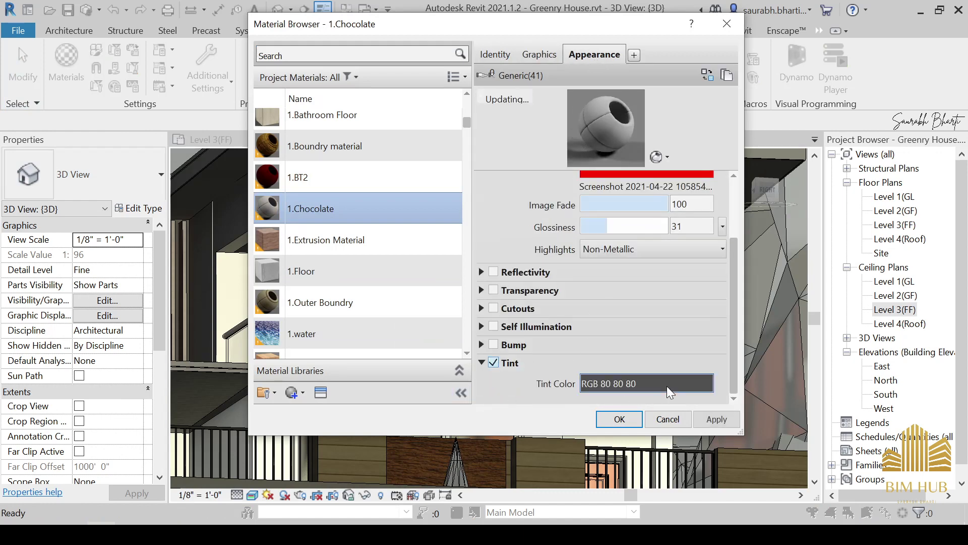
left_click(656, 384)
left_click(456, 158)
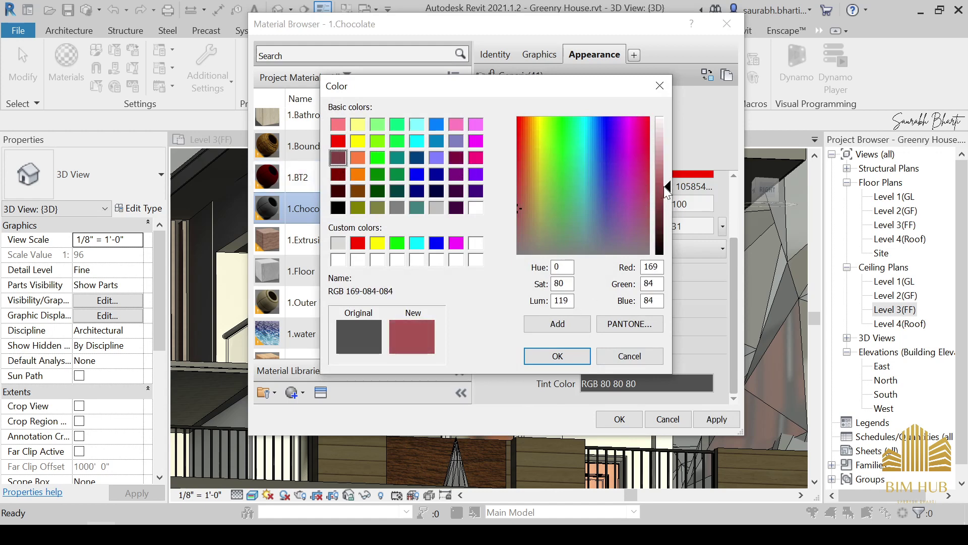
left_click(557, 356)
Apply the material changes and orbit and zoom toward the balcony.
left_click(619, 419)
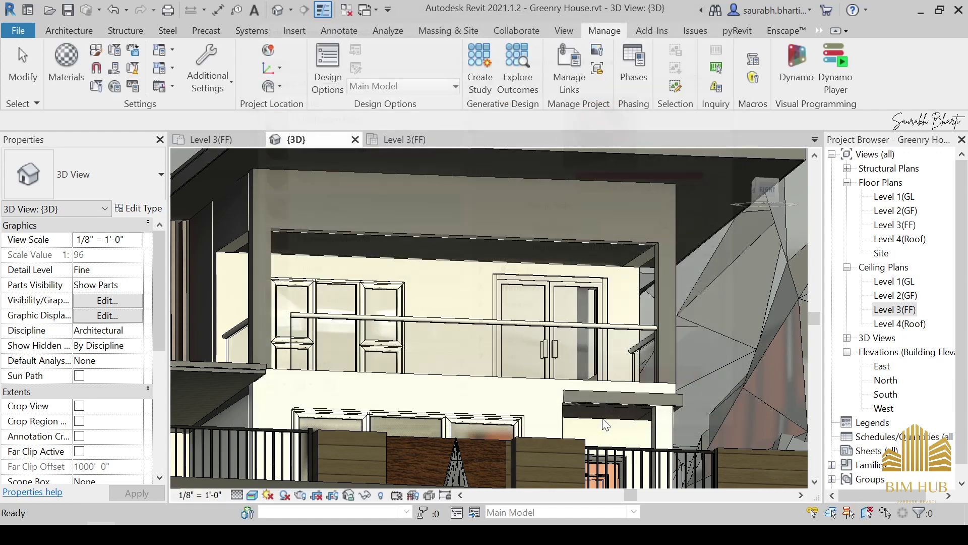
mouse_move(447, 328)
middle_mouse_down("shift")
mouse_move(527, 358)
mouse_move(413, 281)
middle_mouse_up("shift")
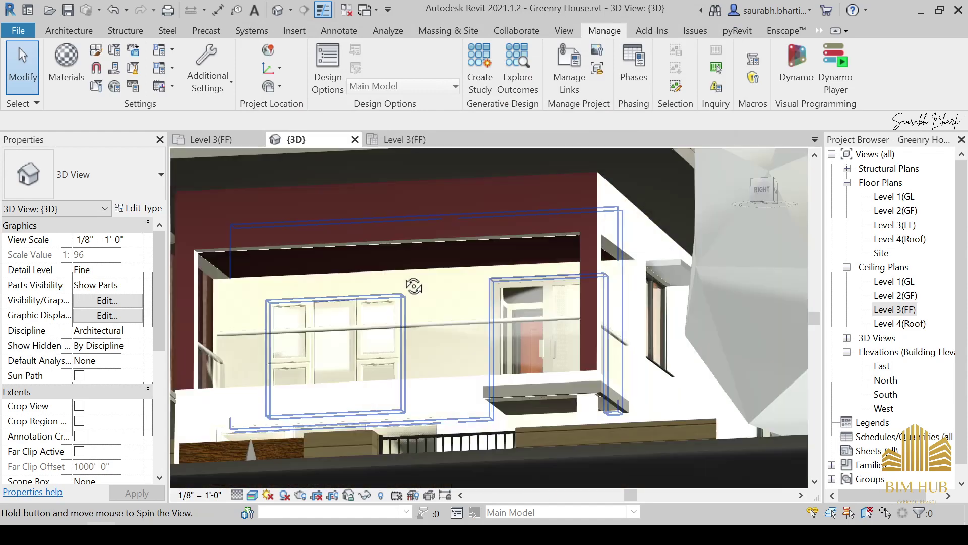
scroll(422, 231, "up", 2)
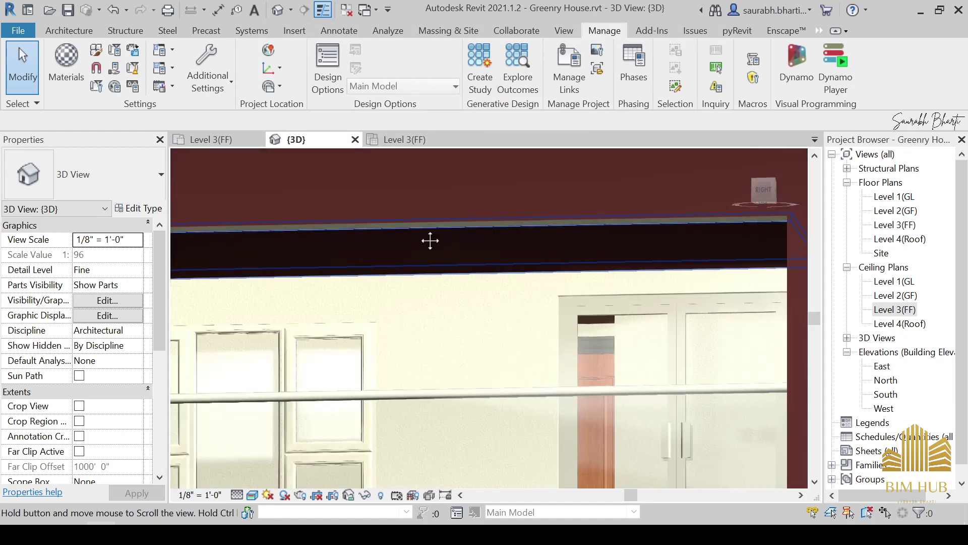
scroll(430, 240, "up", 2)
Paint 1.Chocolate onto the dark band face above the balcony, then zoom out.
key("p")
key("t")
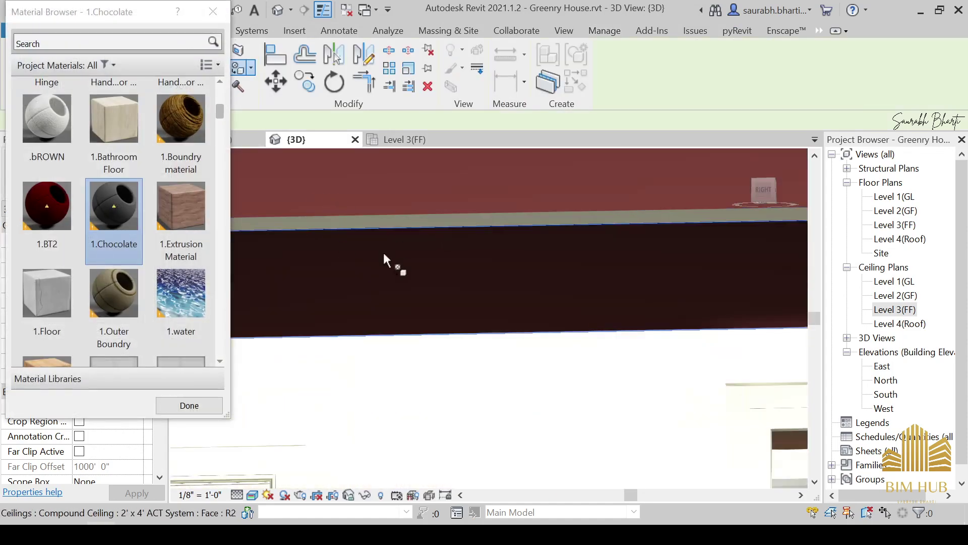
left_click(389, 255)
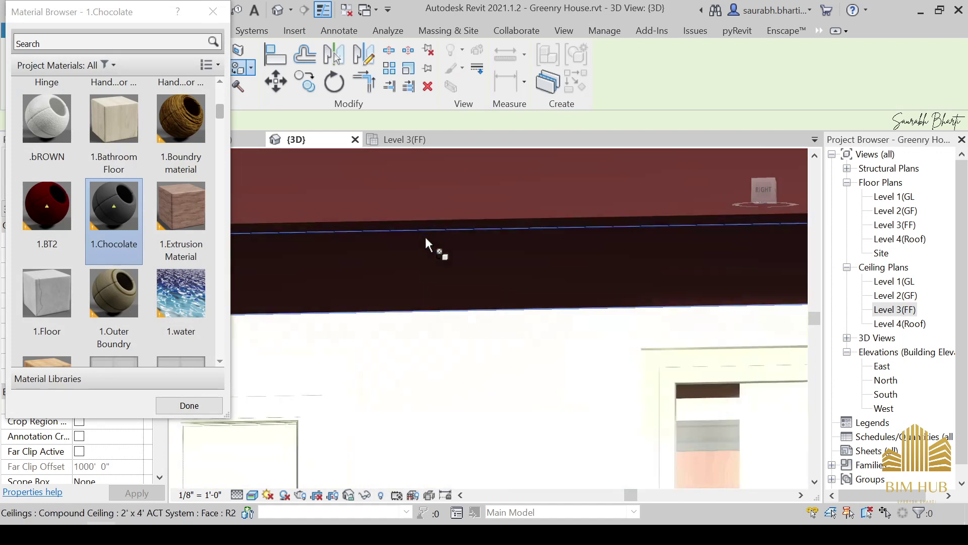
scroll(425, 235, "up", 2)
scroll(432, 229, "up", 1)
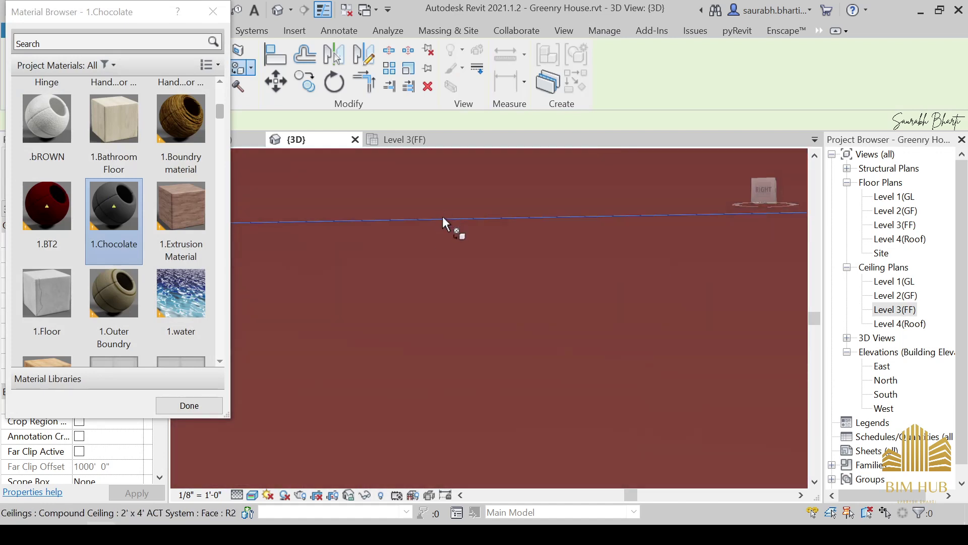
scroll(440, 221, "down", 2)
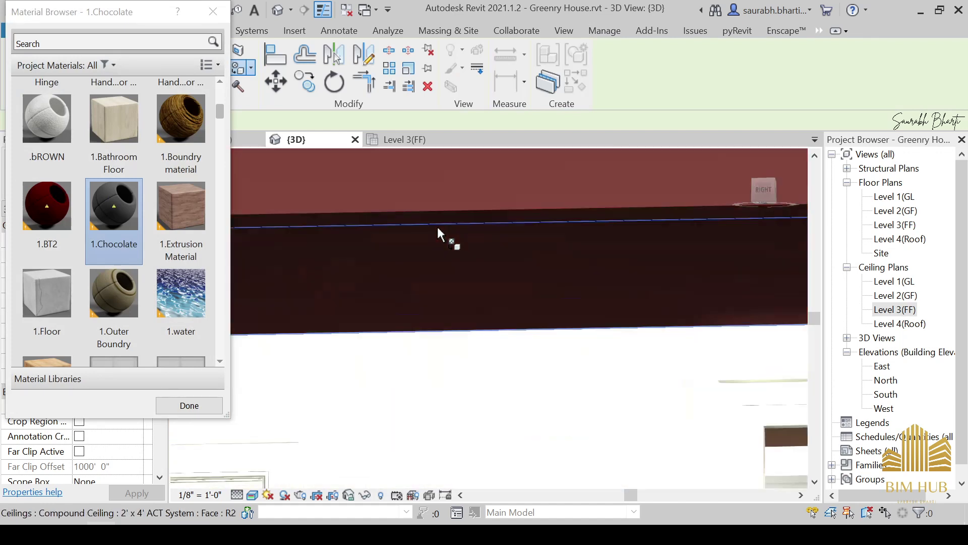
scroll(436, 225, "down", 2)
scroll(435, 228, "down", 2)
key("Escape")
scroll(435, 237, "down", 5)
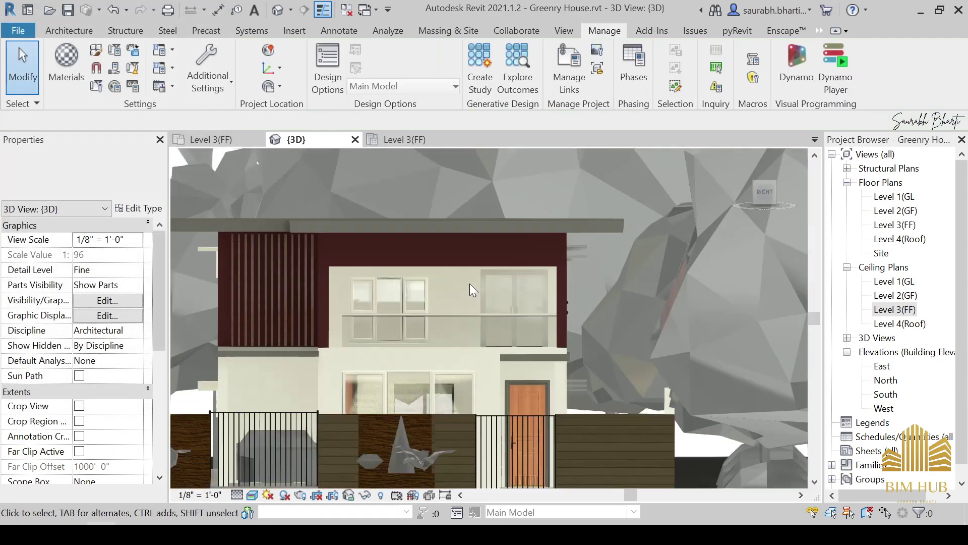
Open the Site plan and temporarily hide all the Chestnut trees.
mouse_move(470, 283)
middle_mouse_down("shift")
mouse_move(442, 328)
mouse_move(444, 359)
mouse_move(481, 312)
mouse_move(283, 239)
mouse_move(345, 324)
mouse_move(372, 314)
middle_mouse_up("shift")
scroll(481, 312, "down", 3)
scroll(481, 313, "down", 2)
left_click(273, 227)
middle_click(371, 314)
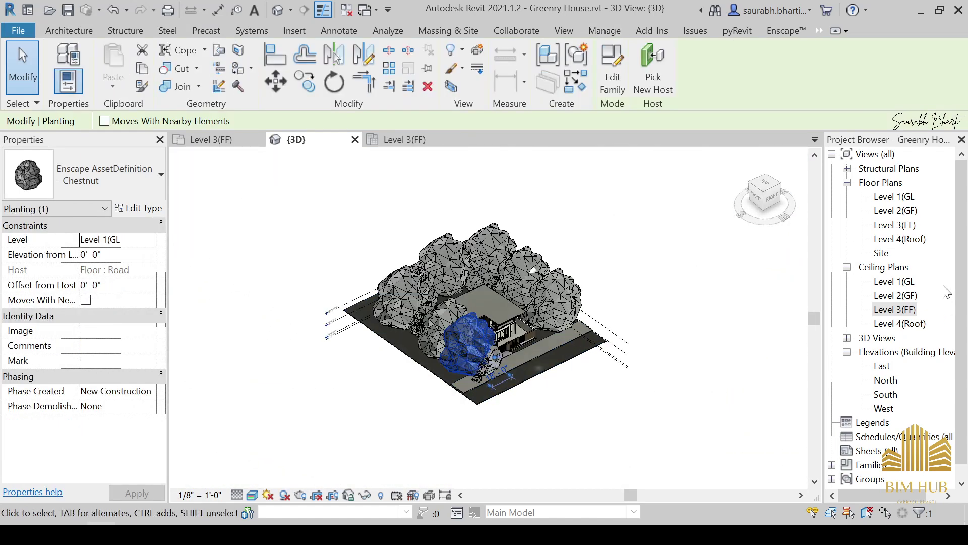
double_click(881, 253)
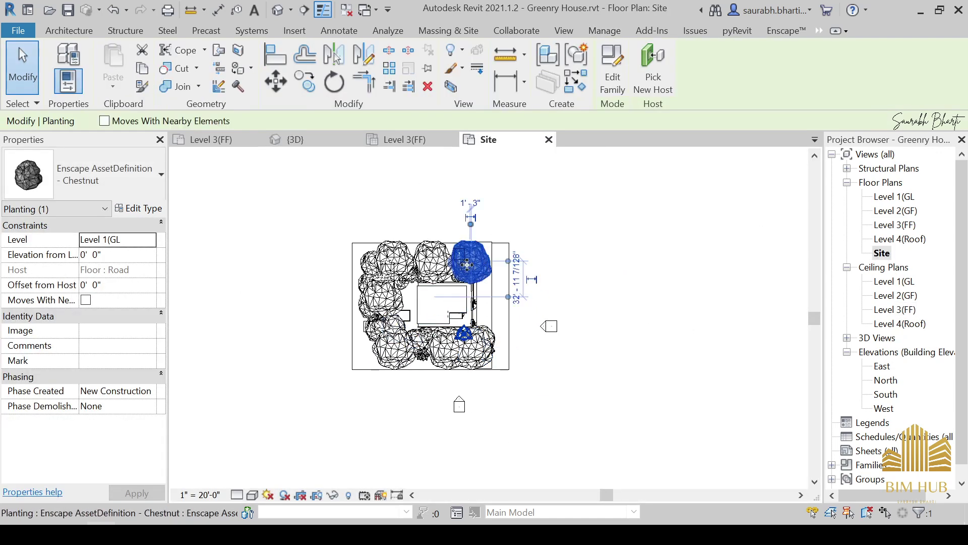
key("s")
key("a")
key("h")
key("h")
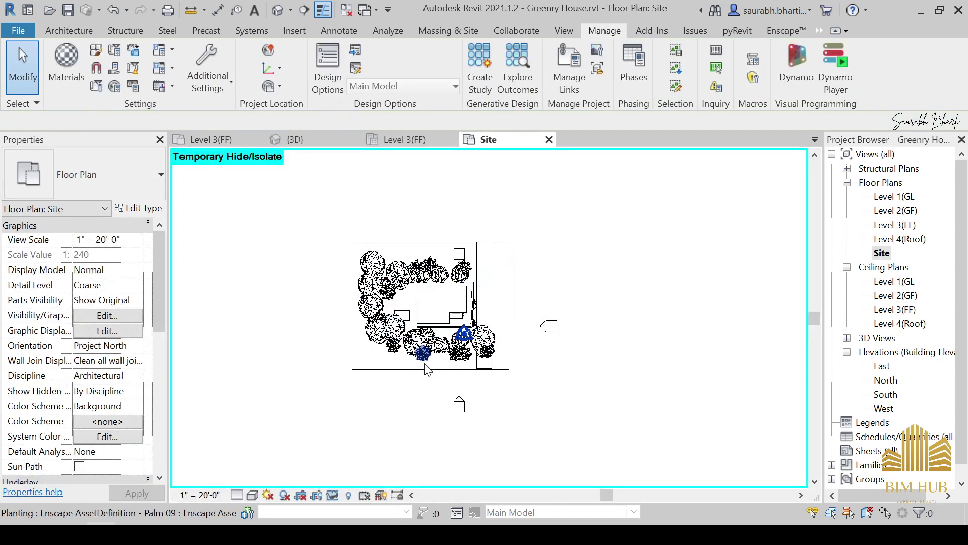
Hide the whole Trees category in the Site plan via a Coral Bark Maple.
left_click(414, 342)
key("Escape")
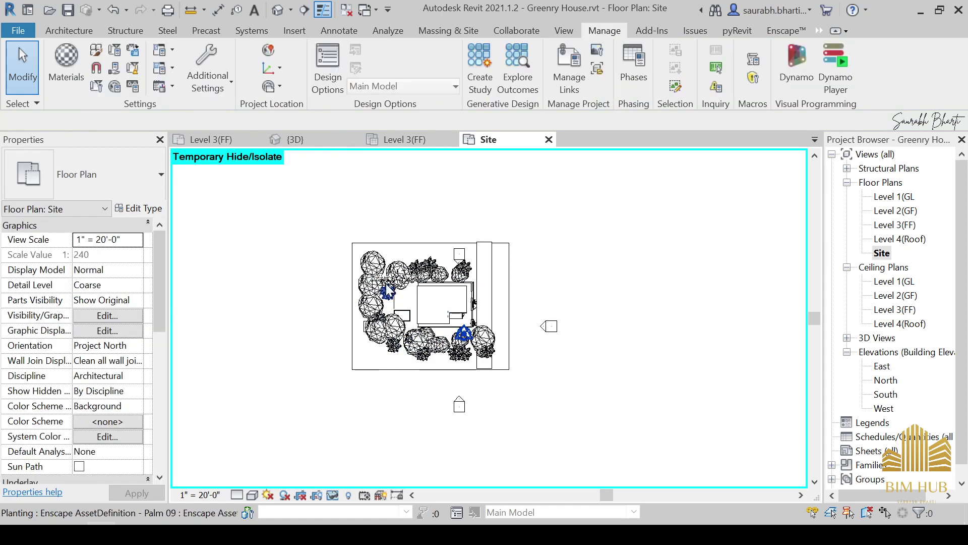
left_click(375, 275)
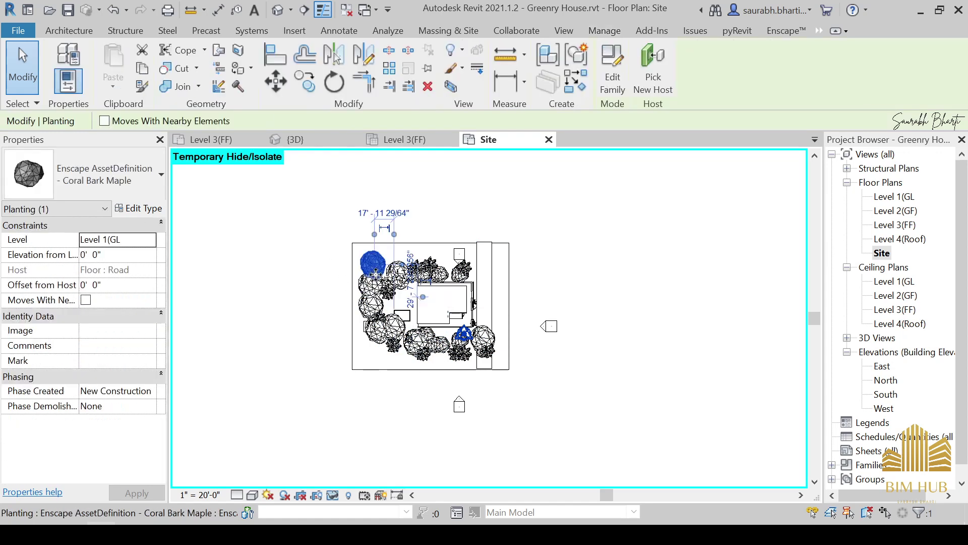
right_click(375, 260)
mouse_move(423, 280)
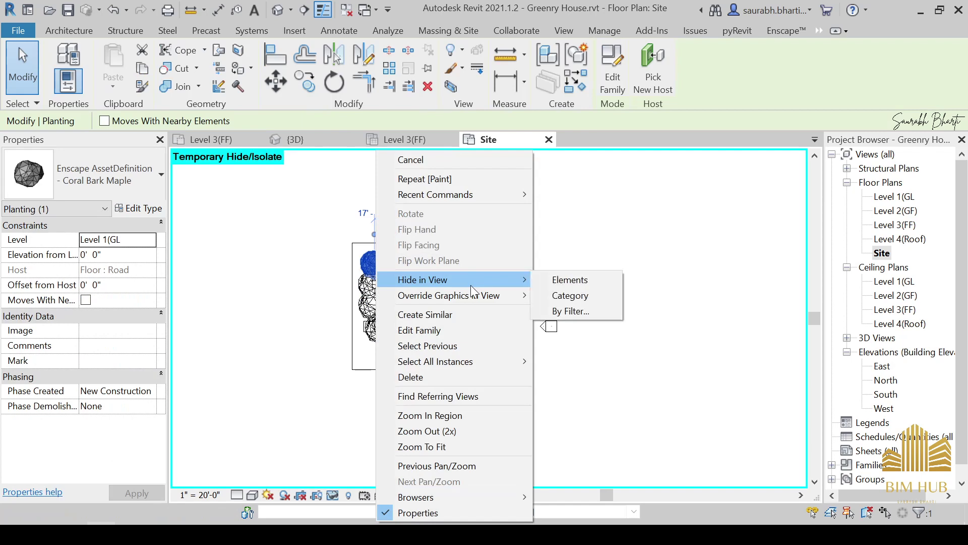
left_click(569, 301)
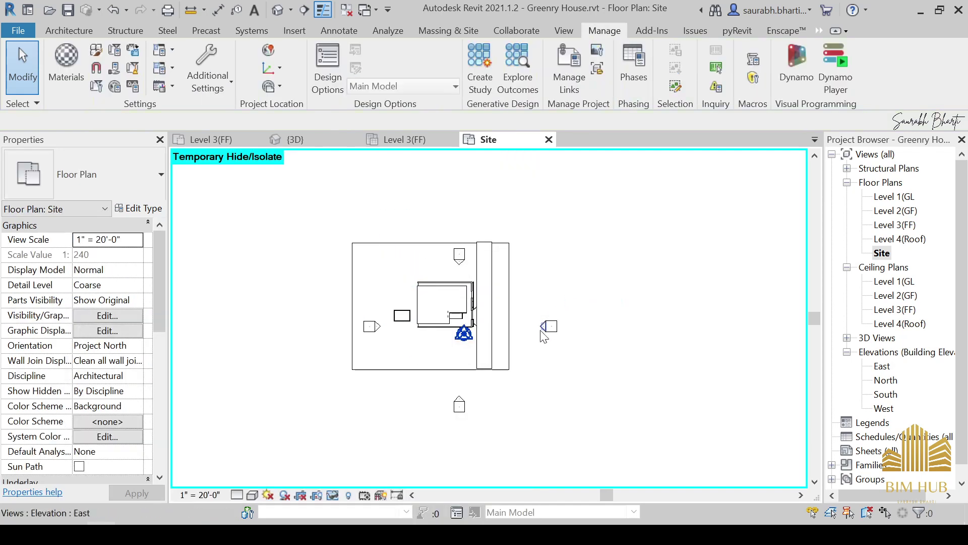
Hide the Trees category in the {3D} view as well.
left_click(292, 15)
left_click(328, 30)
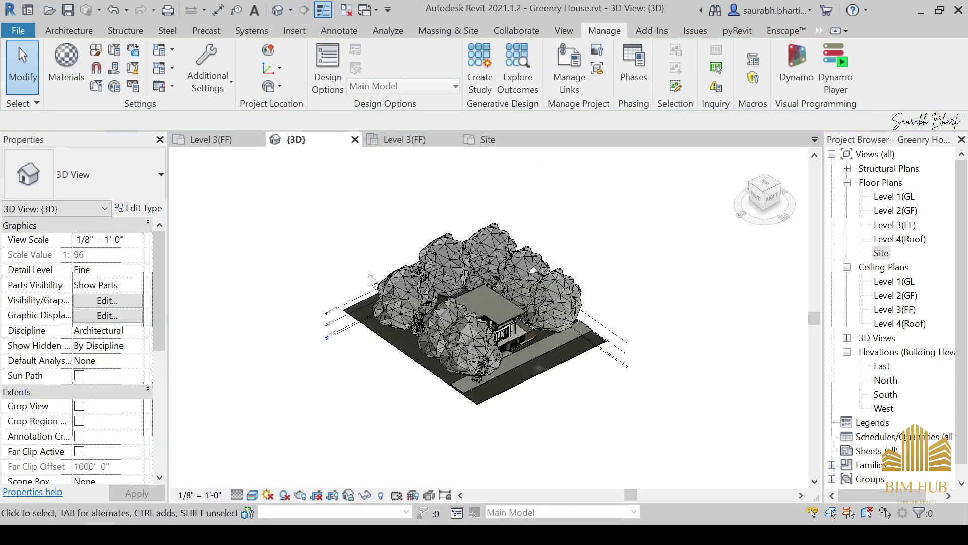
left_click(420, 311)
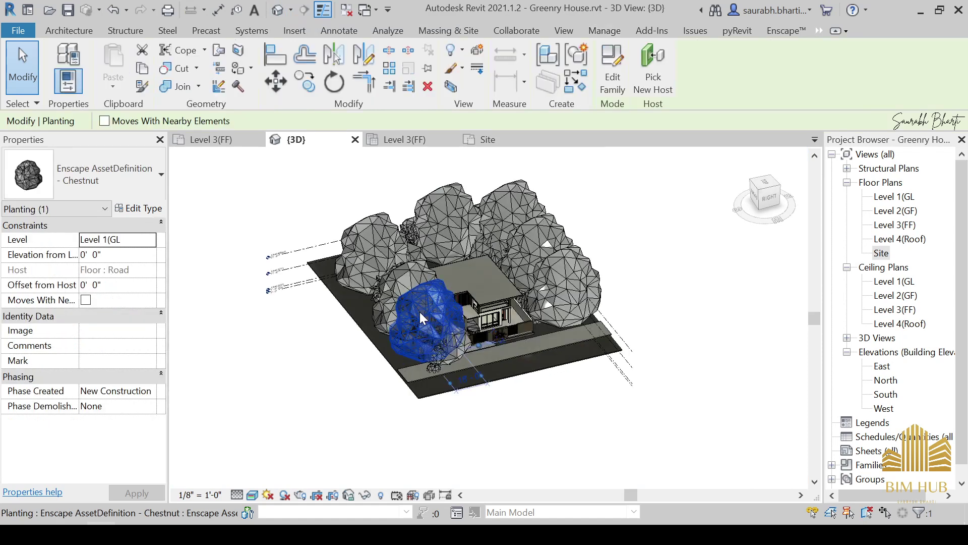
right_click(419, 311)
left_click(636, 260)
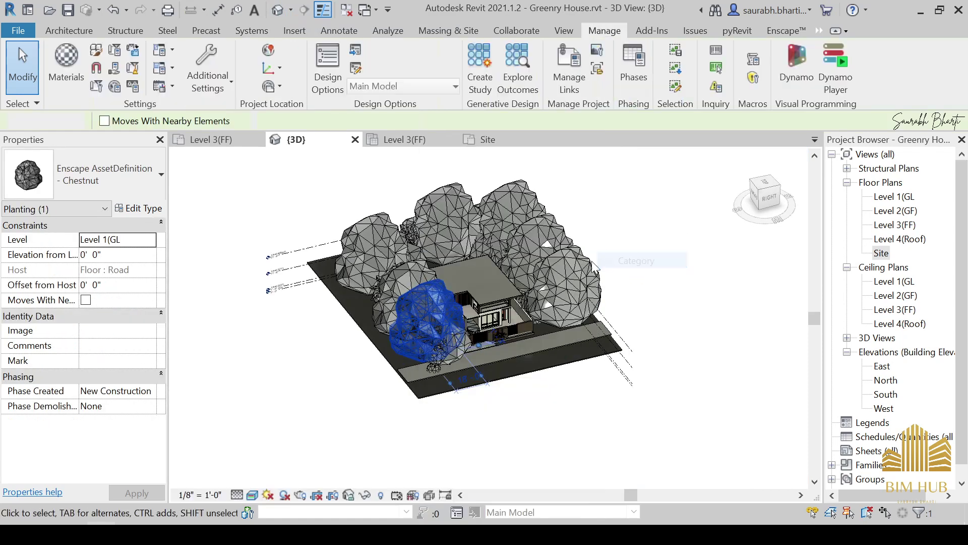
scroll(443, 314, "up", 3)
Orbit and zoom the 3D view to a front angle on the low road-side wall.
scroll(393, 303, "down", 2)
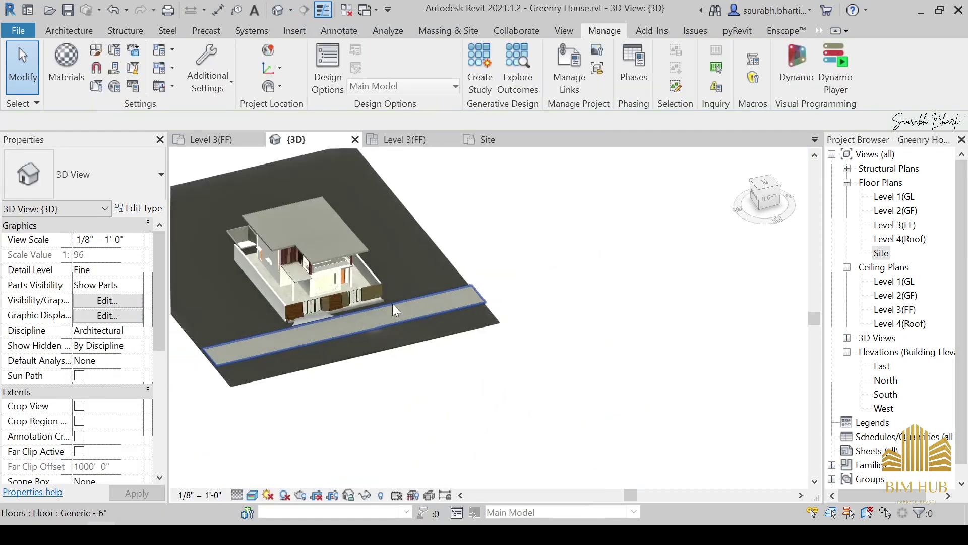
mouse_move(392, 304)
middle_mouse_down("shift")
mouse_move(334, 301)
mouse_move(615, 368)
middle_mouse_up("shift")
scroll(334, 301, "up", 2)
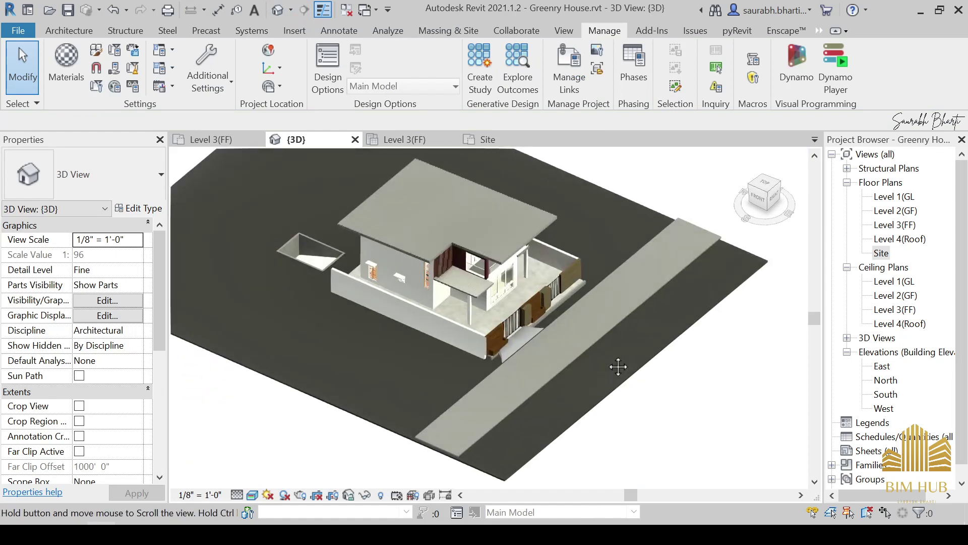
scroll(642, 385, "down", 2)
scroll(502, 318, "up", 4)
mouse_move(502, 318)
middle_mouse_down("shift")
mouse_move(540, 292)
mouse_move(575, 311)
mouse_move(437, 306)
mouse_move(646, 422)
middle_mouse_up("shift")
scroll(646, 423, "up", 3)
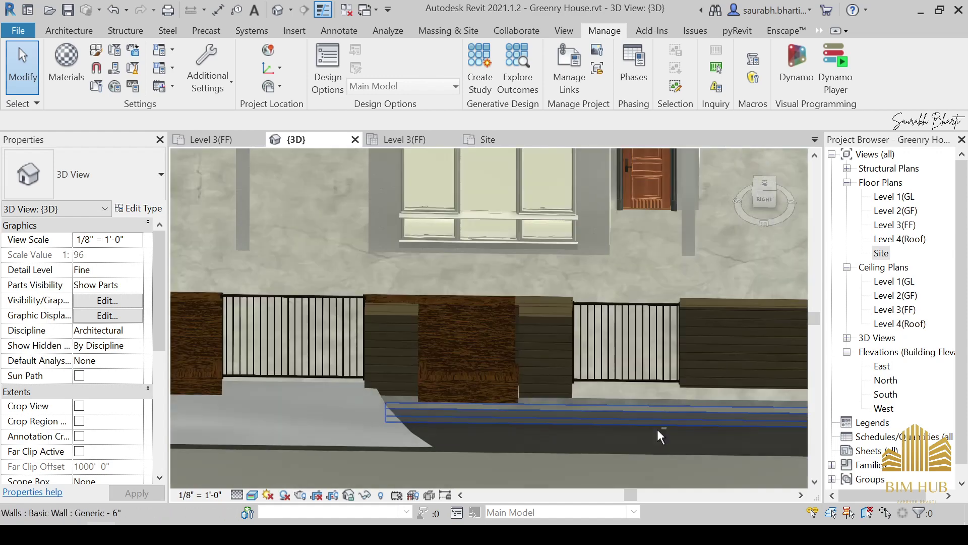
scroll(640, 465, "up", 3)
left_click(569, 287)
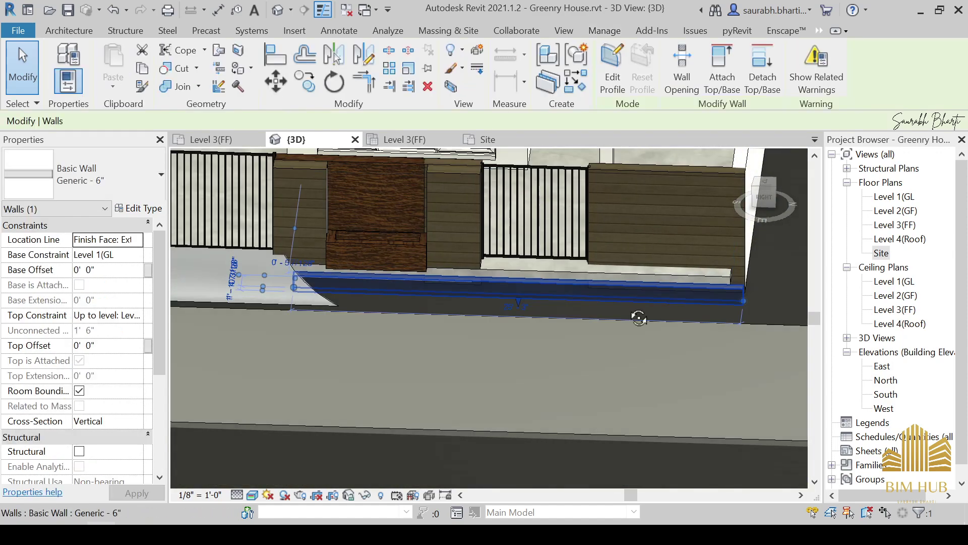
mouse_move(570, 287)
middle_mouse_down("shift")
mouse_move(676, 346)
mouse_move(661, 373)
middle_mouse_up("shift")
scroll(632, 289, "up", 3)
mouse_move(632, 288)
middle_mouse_down("shift")
mouse_move(601, 241)
mouse_move(603, 283)
mouse_move(562, 290)
mouse_move(504, 343)
mouse_move(364, 346)
mouse_move(601, 351)
mouse_move(544, 321)
mouse_move(519, 400)
middle_mouse_up("shift")
Pick out the low wall running along the road in front of the fence.
key("Escape")
left_click(601, 241)
scroll(364, 346, "up", 3)
key("Escape")
left_click(601, 358)
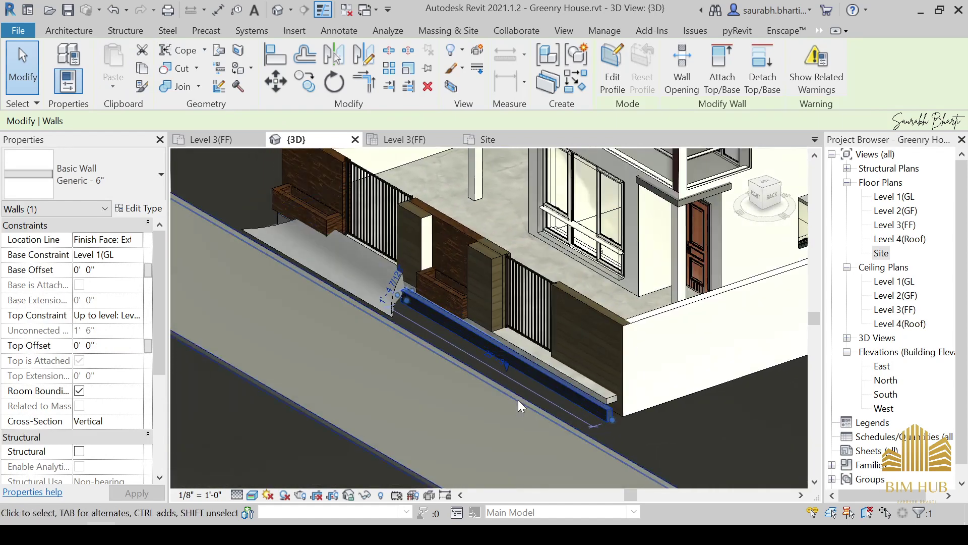
scroll(558, 324, "up", 3)
scroll(550, 338, "up", 2)
key("Escape")
scroll(498, 356, "up", 2)
scroll(498, 355, "down", 3)
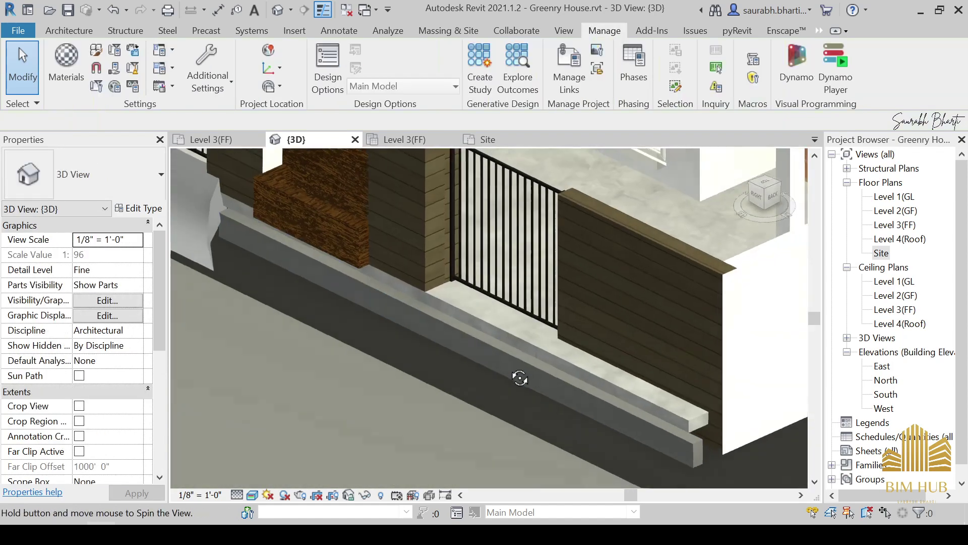
left_click(535, 362)
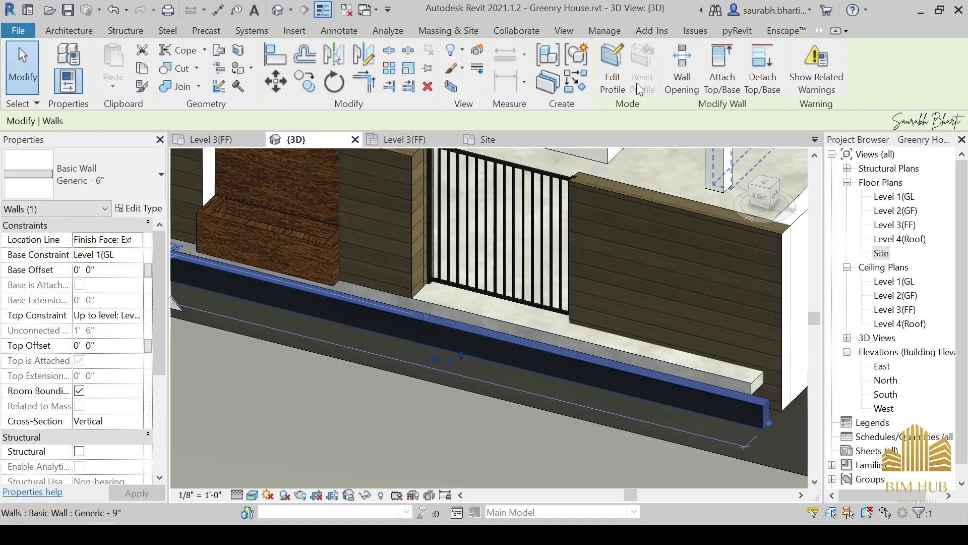
Edit the wall's profile, moving a sketch line and removing constraints, then unjoin it.
left_click(612, 68)
left_click(574, 277)
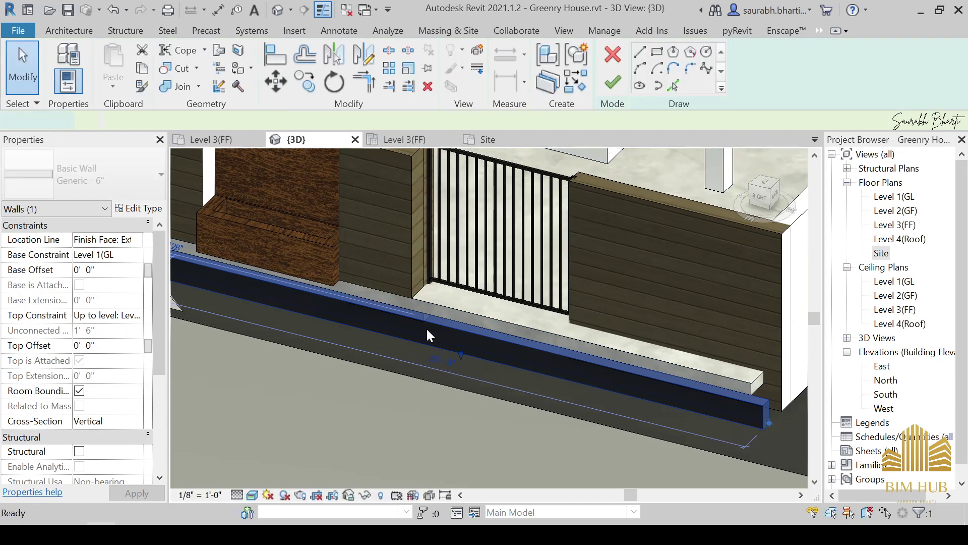
left_click_drag(434, 319, 439, 319)
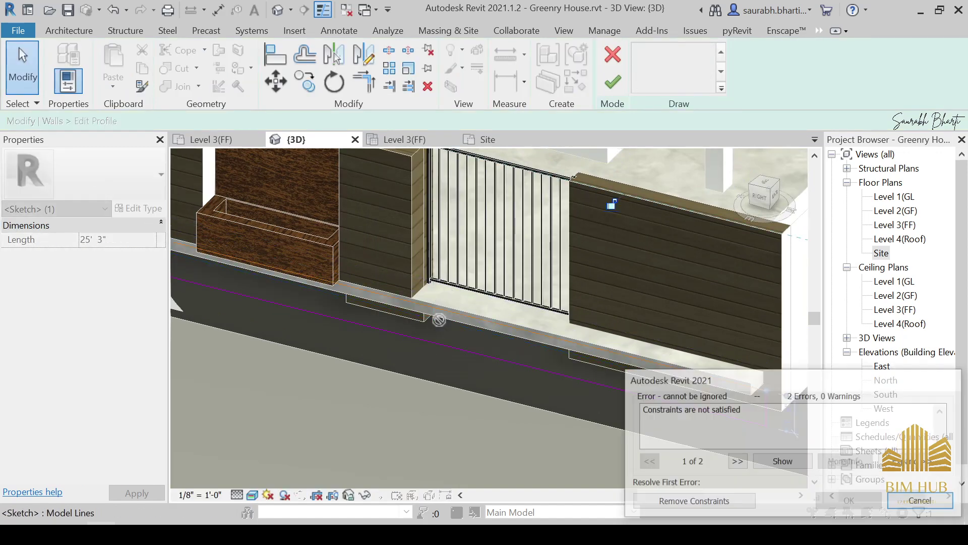
left_click(737, 506)
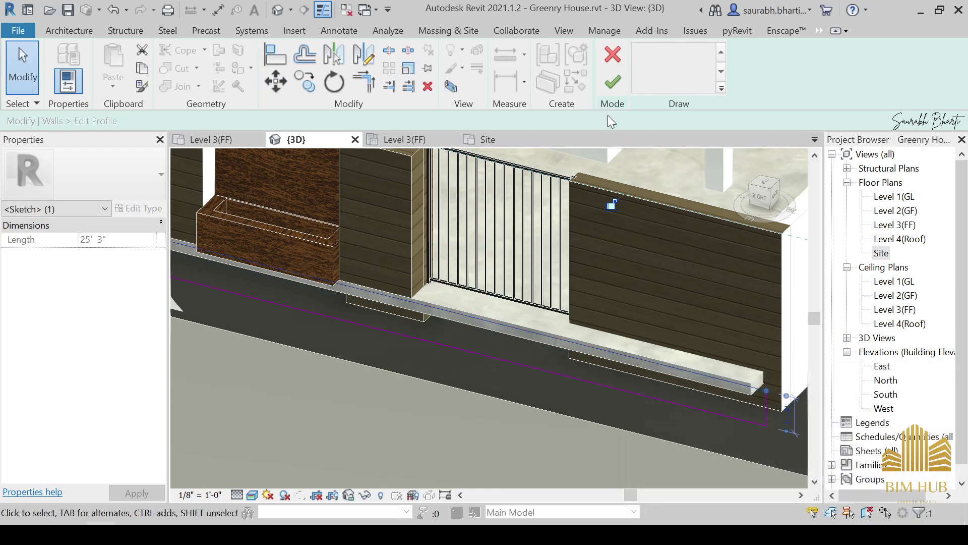
left_click(612, 82)
left_click(724, 502)
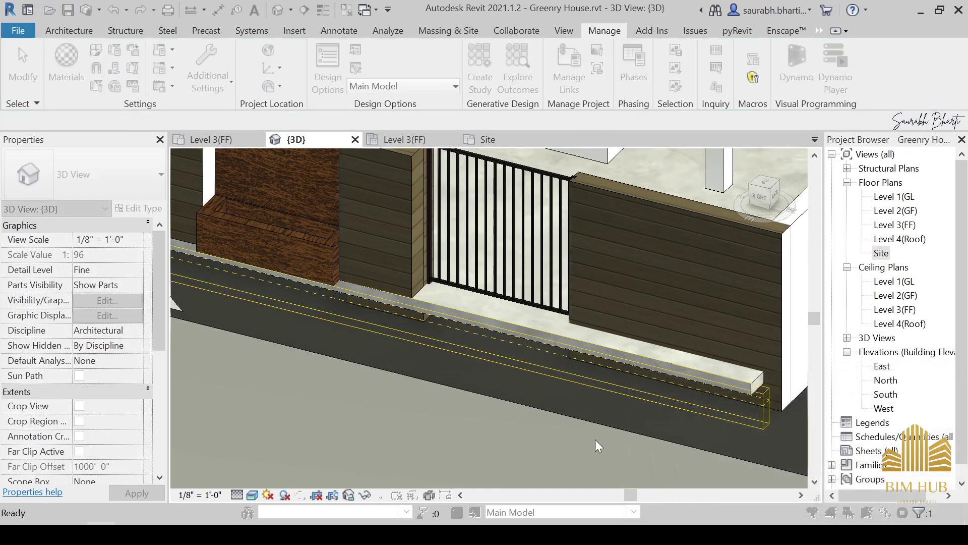
mouse_move(419, 423)
middle_mouse_down("shift")
mouse_move(494, 389)
mouse_move(466, 392)
mouse_move(477, 367)
mouse_move(436, 420)
mouse_move(562, 389)
middle_mouse_up("shift")
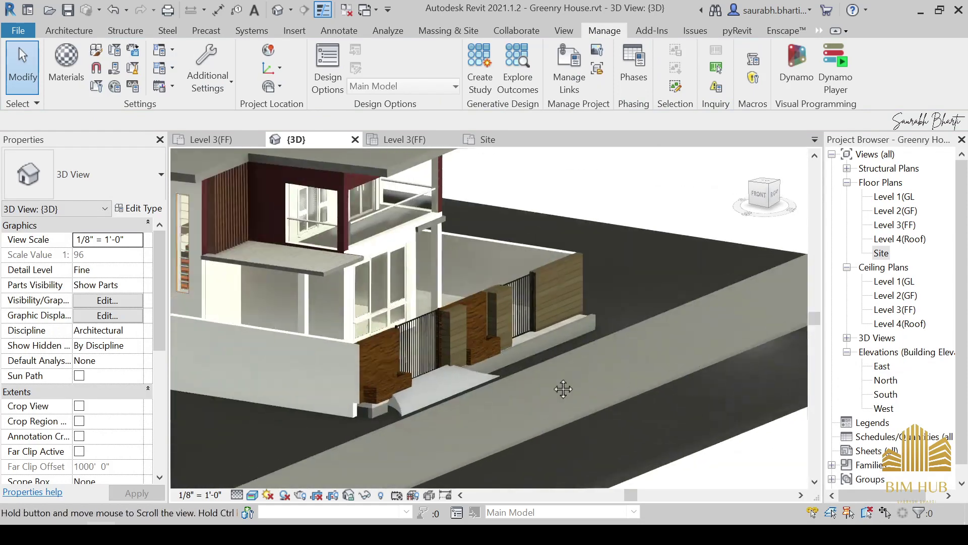
scroll(448, 385, "up", 5)
scroll(464, 371, "up", 3)
left_click(430, 380)
scroll(465, 386, "down", 3)
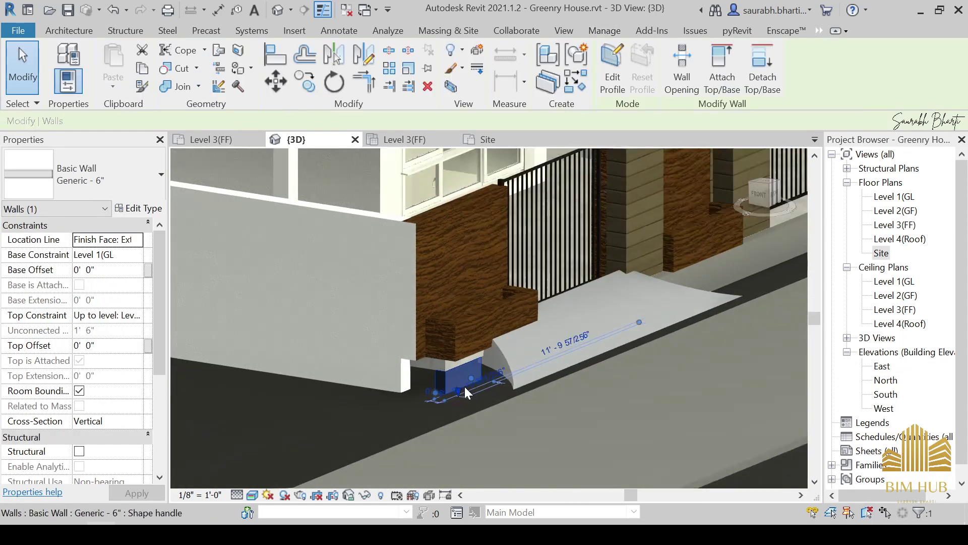
middle_click_drag(464, 386, 453, 365, "shift")
scroll(453, 365, "up", 2)
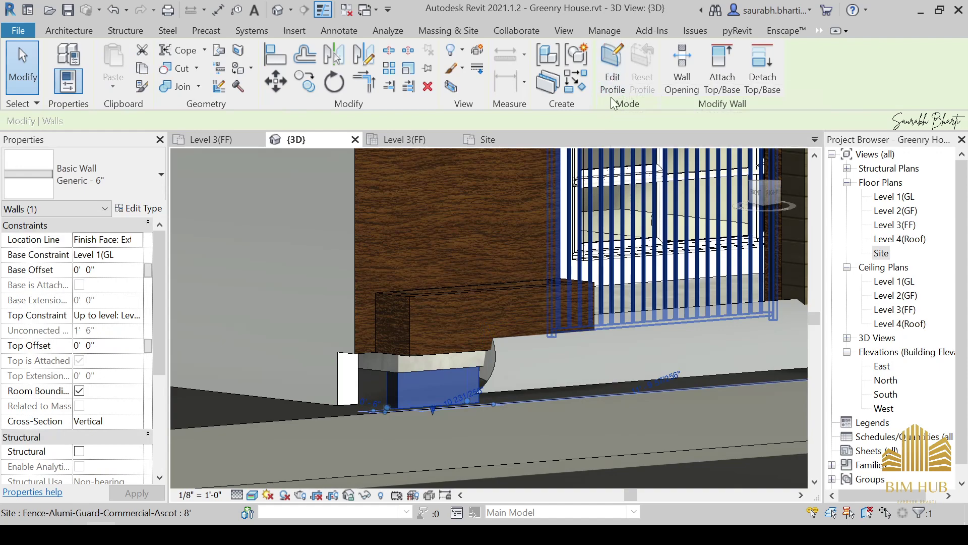
scroll(492, 327, "down", 3)
middle_click_drag(492, 326, 422, 372, "shift")
scroll(446, 409, "down", 2)
middle_click_drag(446, 409, 552, 514, "shift")
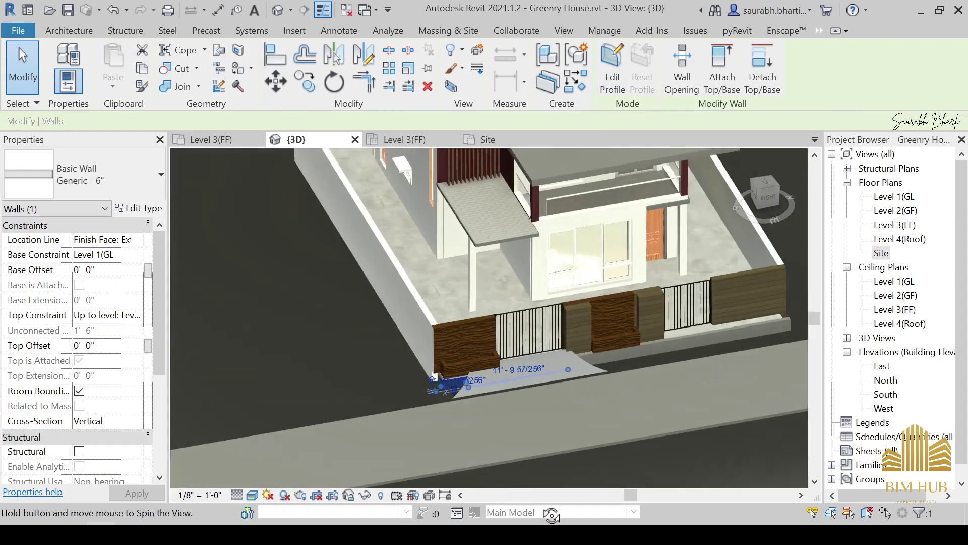
scroll(420, 359, "up", 3)
scroll(449, 383, "up", 2)
middle_click_drag(449, 383, 492, 382, "shift")
scroll(461, 398, "up", 2)
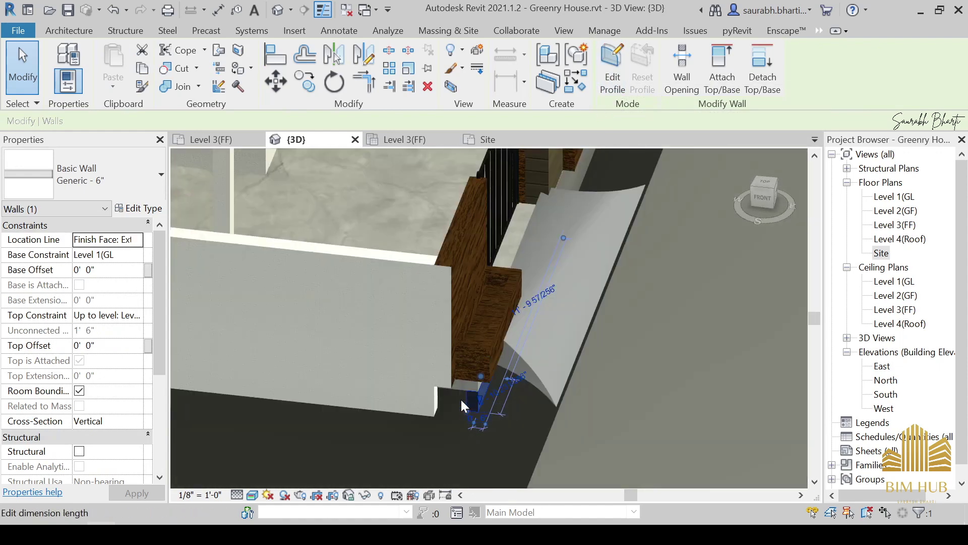
scroll(460, 398, "down", 3)
scroll(389, 447, "down", 3)
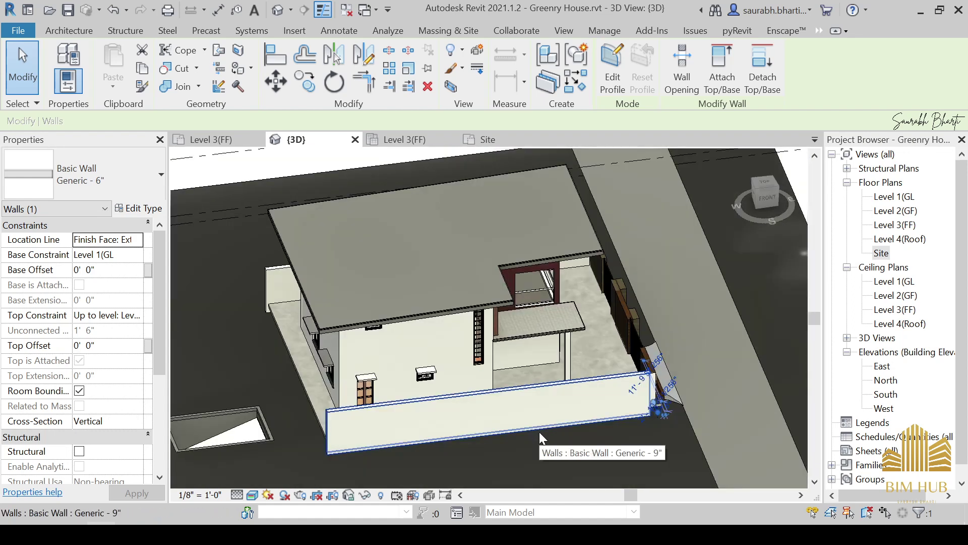
scroll(361, 357, "up", 1)
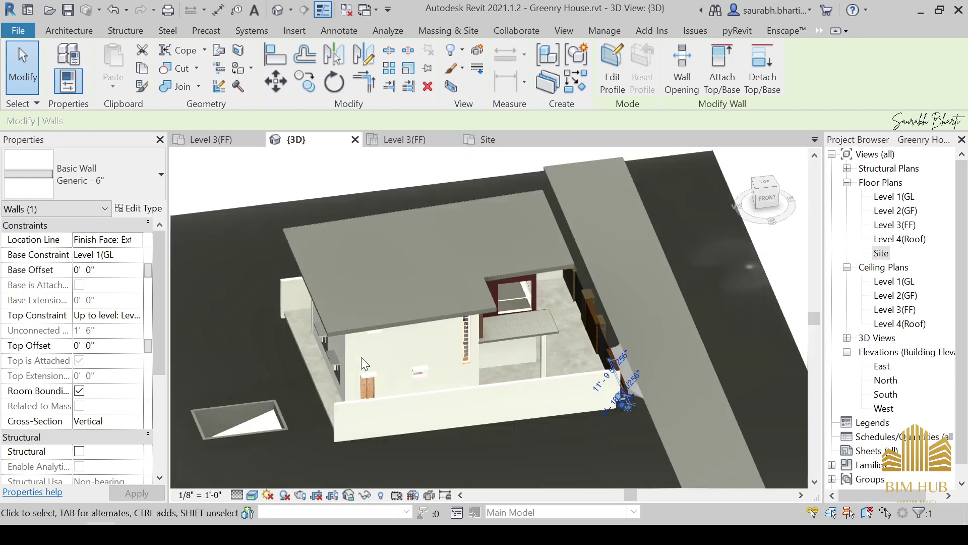
scroll(313, 392, "up", 1)
Orbit the model between oblique and top-down views of the house and courtyard.
left_click(314, 391)
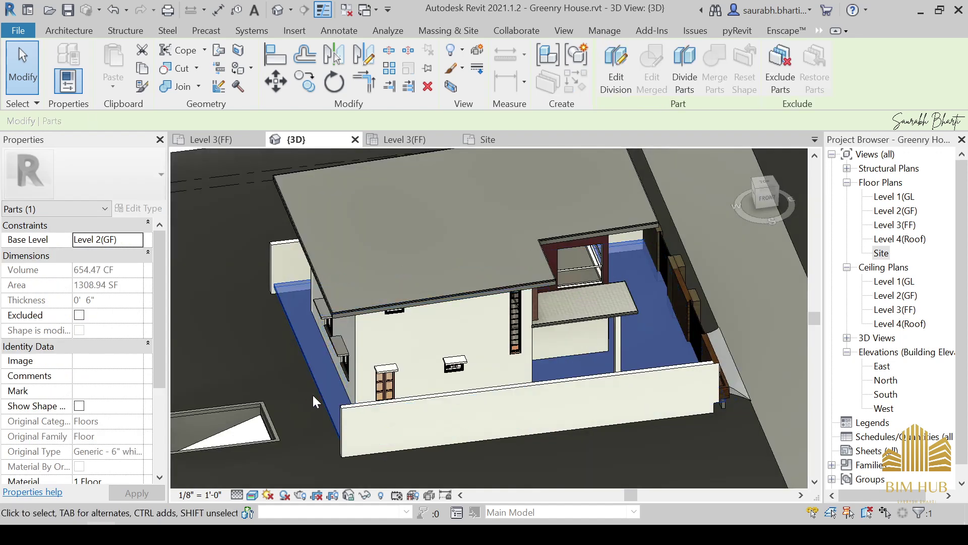
middle_click_drag(328, 405, 309, 463, "shift")
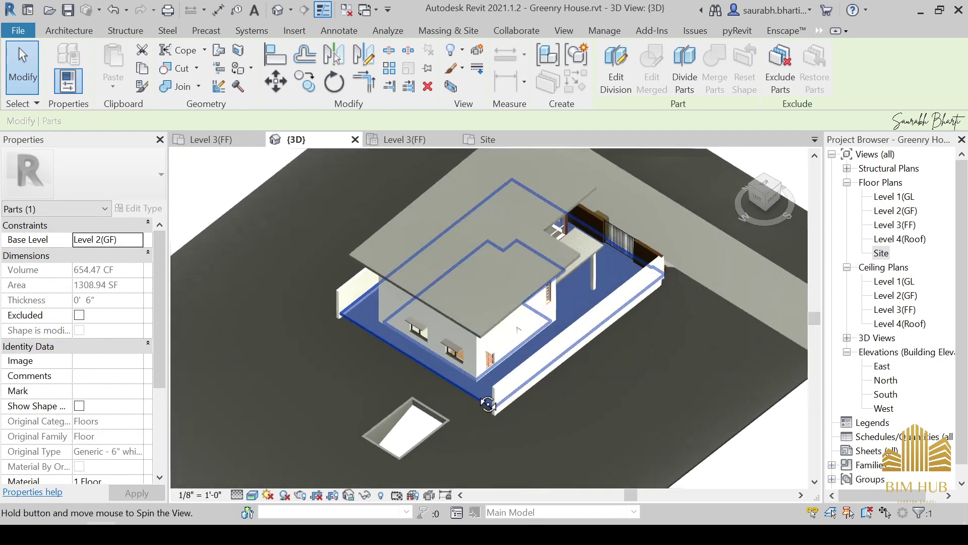
key("Escape")
middle_click_drag(373, 415, 299, 359, "shift")
middle_click_drag(450, 367, 477, 422, "shift")
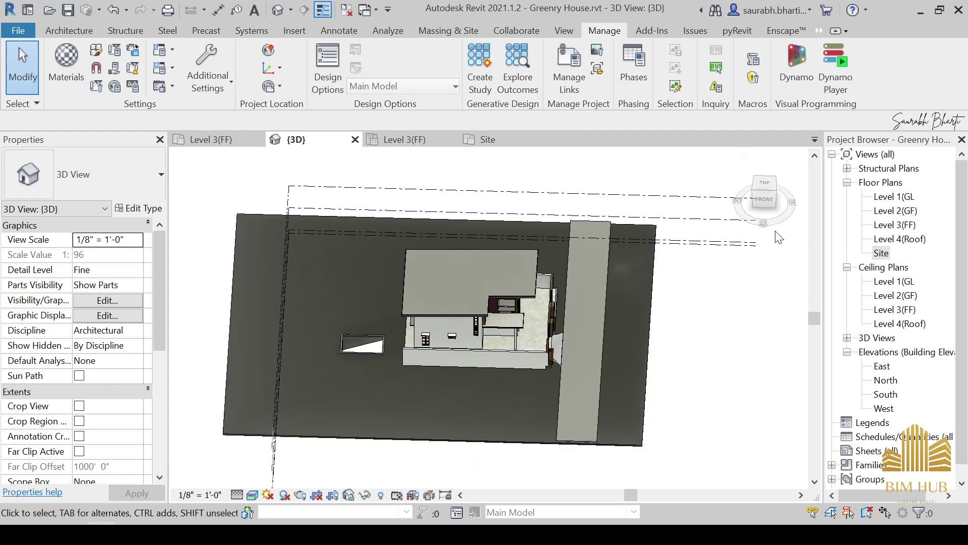
left_click(762, 186)
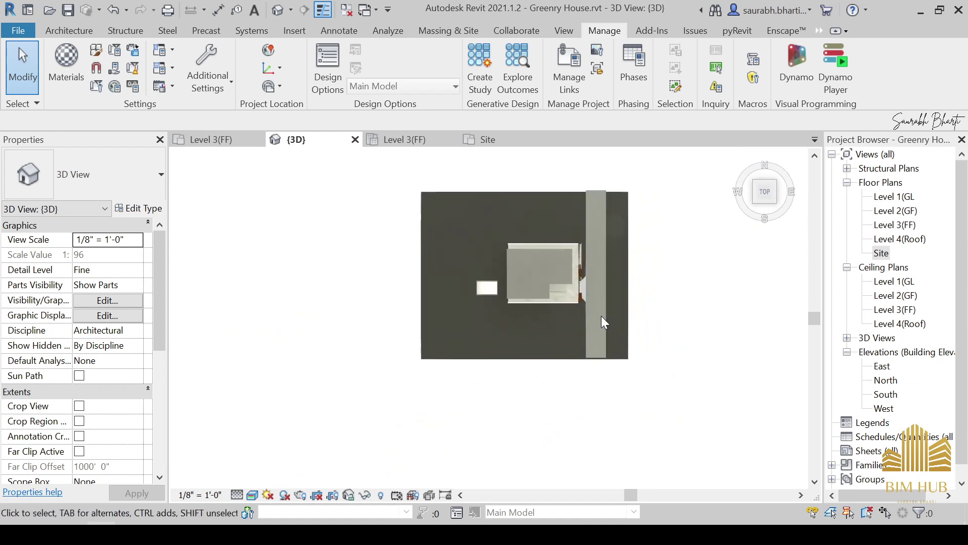
scroll(408, 348, "up", 2)
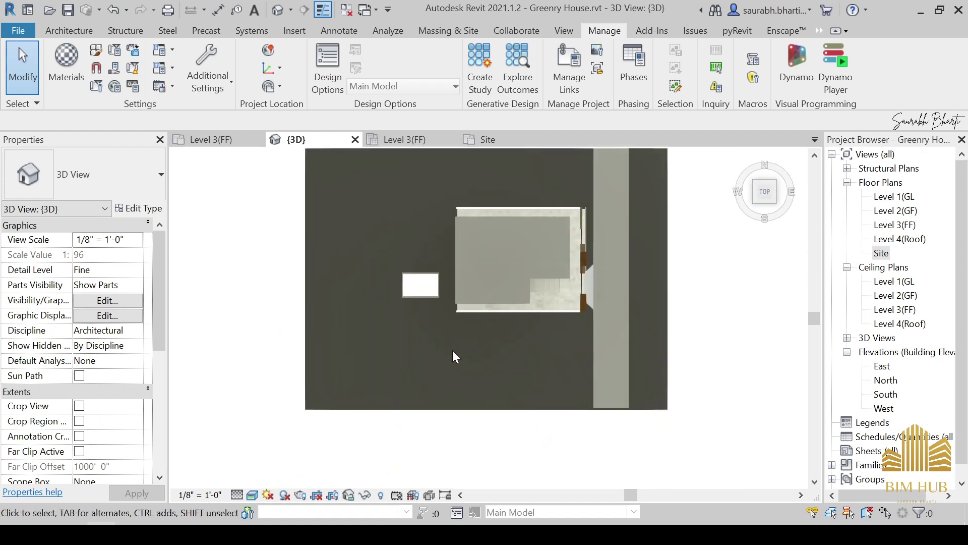
middle_click_drag(553, 377, 605, 324, "shift")
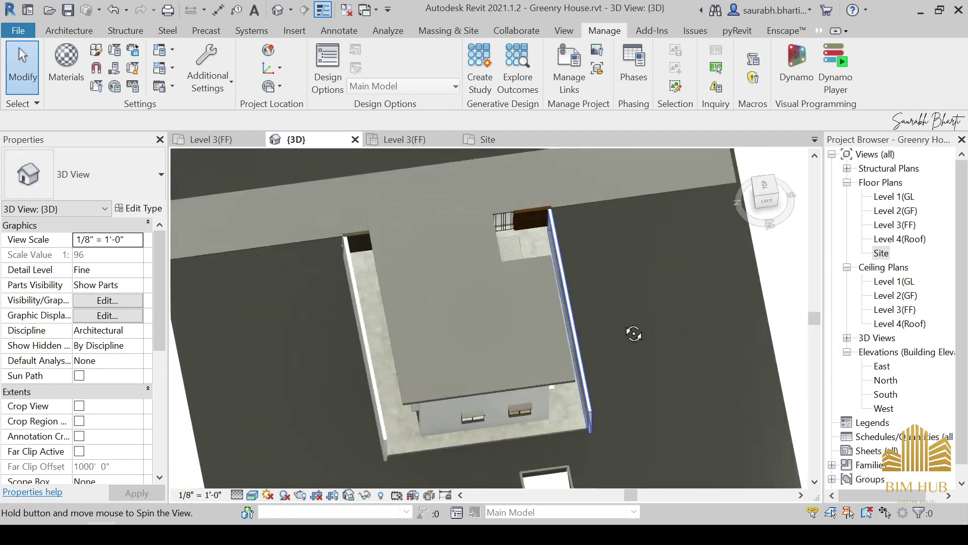
middle_click_drag(605, 324, 468, 370, "shift")
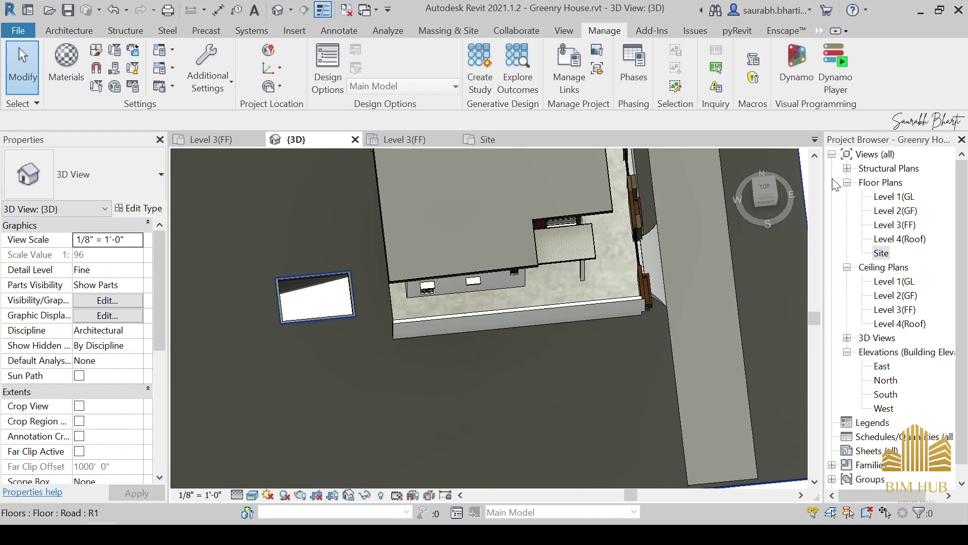
left_click(775, 194)
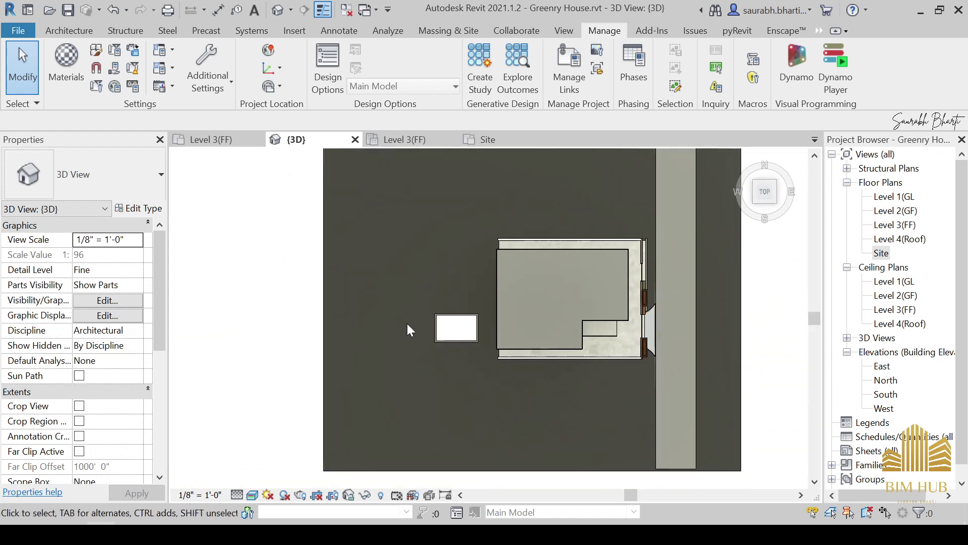
Zoom and orbit to view the house front and the whole site from other sides.
mouse_move(417, 277)
middle_mouse_down("shift")
mouse_move(462, 337)
mouse_move(545, 311)
middle_mouse_up("shift")
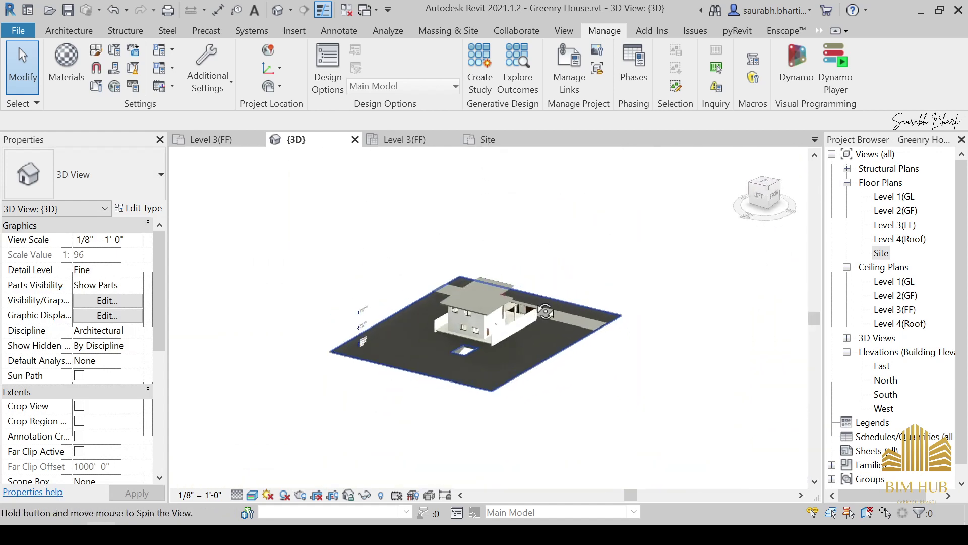
scroll(414, 368, "up", 2)
scroll(413, 368, "up", 2)
scroll(480, 359, "up", 2)
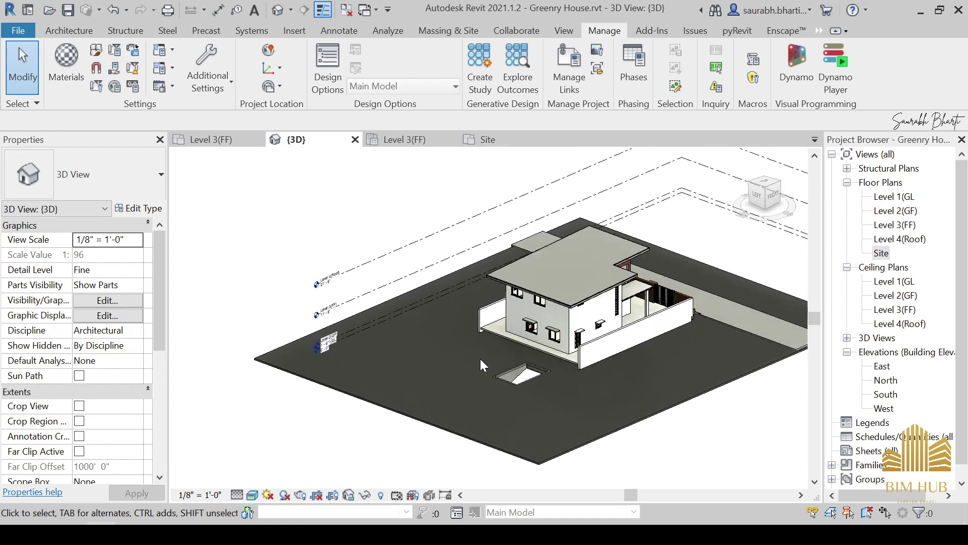
mouse_move(462, 355)
middle_mouse_down("shift")
mouse_move(584, 405)
mouse_move(486, 439)
mouse_move(325, 399)
mouse_move(443, 465)
middle_mouse_up("shift")
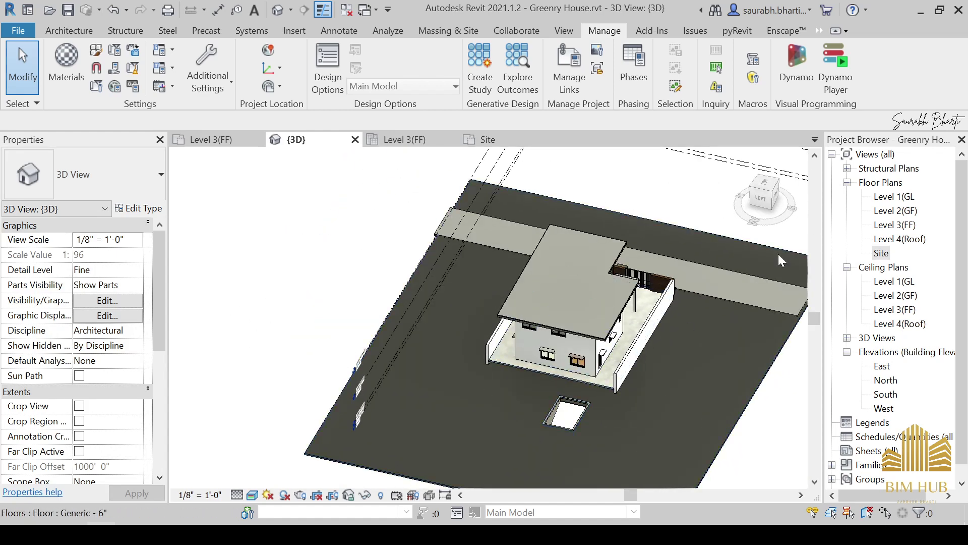
mouse_move(521, 371)
middle_mouse_down("shift")
mouse_move(500, 386)
mouse_move(529, 402)
mouse_move(494, 346)
middle_mouse_up("shift")
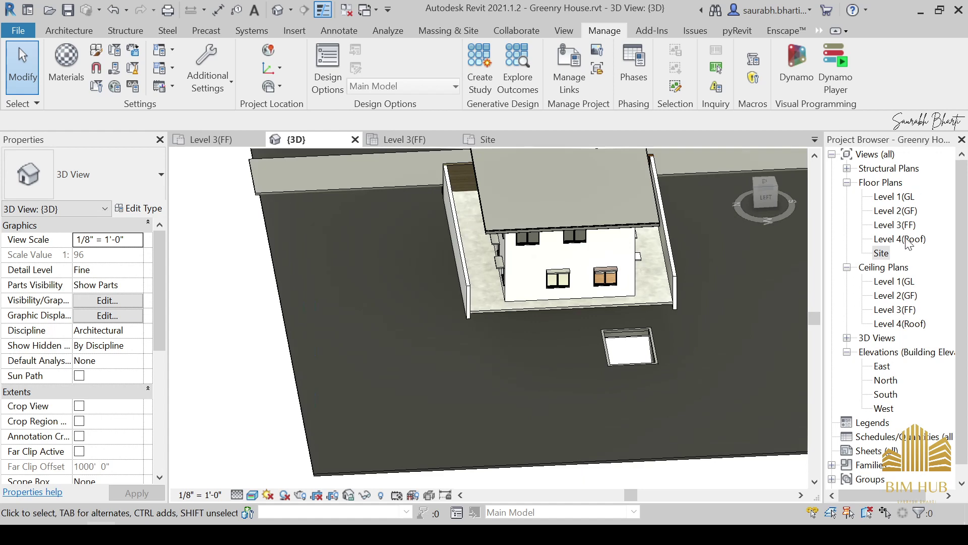
scroll(471, 271, "down", 3)
middle_click_drag(471, 270, 494, 302, "shift")
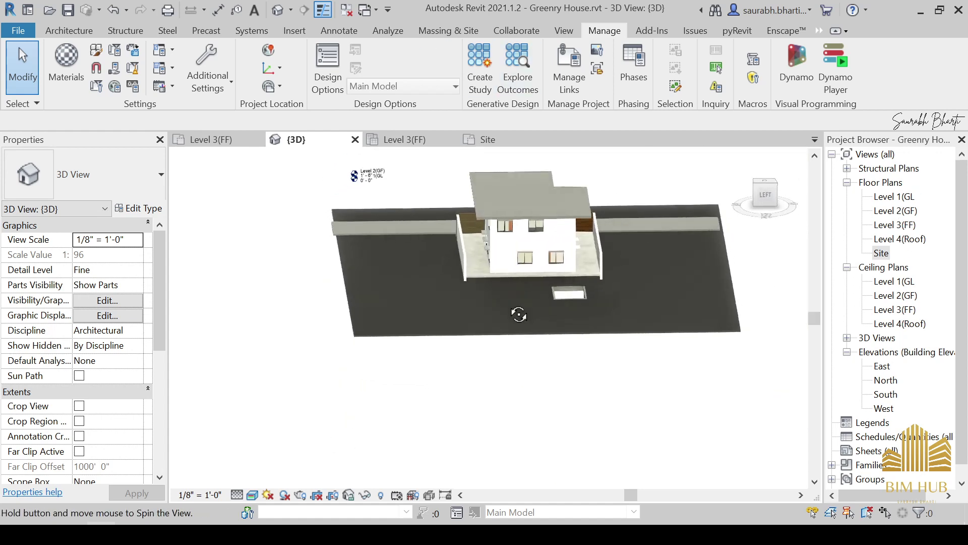
Open Level 1(GL), hide its Trees category, and start the Wall tool.
double_click(895, 196)
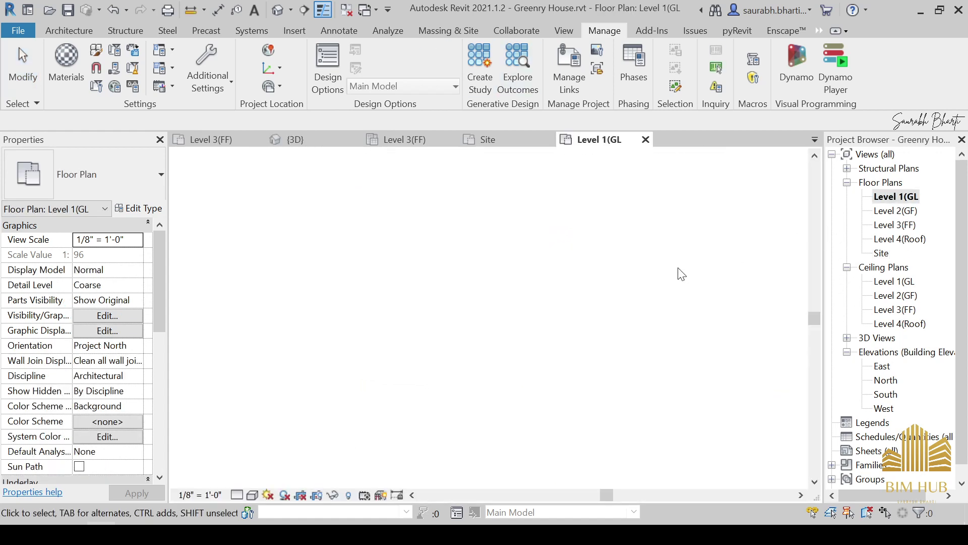
scroll(379, 273, "up", 2)
left_click(362, 255)
right_click(362, 255)
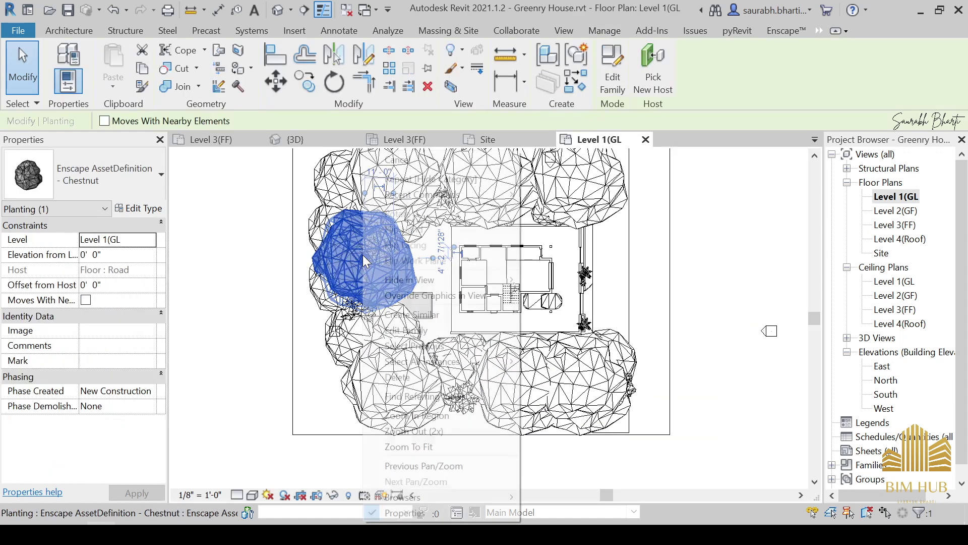
left_click(564, 295)
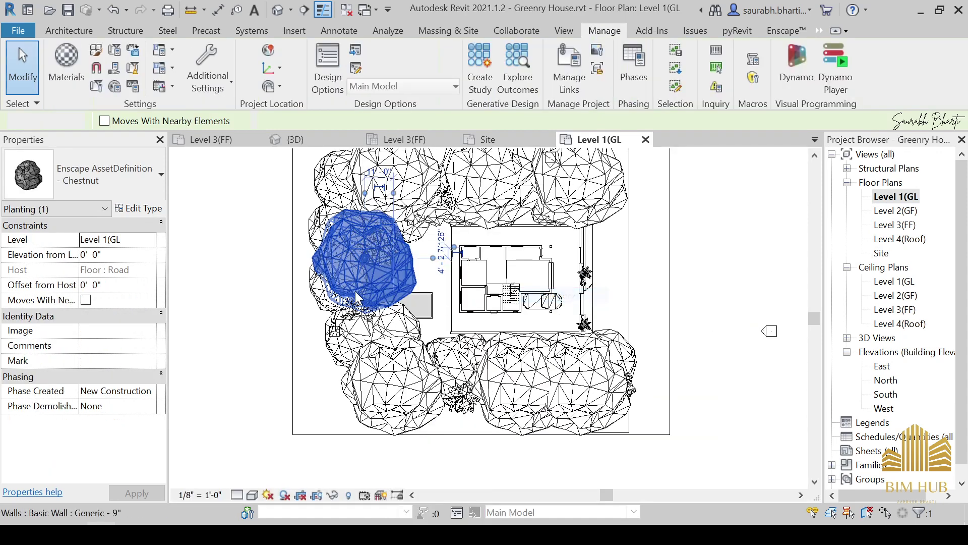
left_click(74, 27)
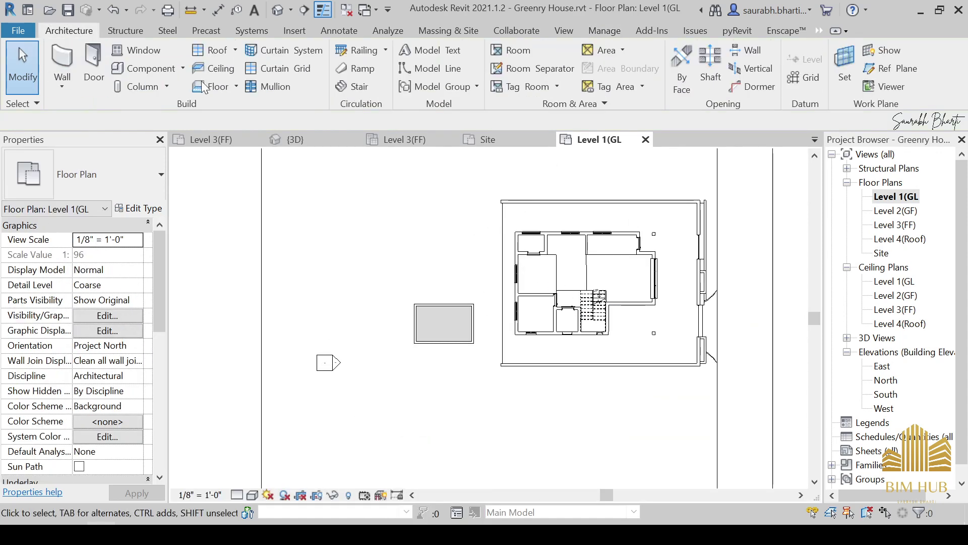
left_click(62, 60)
Draw the right vertical wall at the road slab corner and set its length to 10'.
scroll(356, 277, "up", 3)
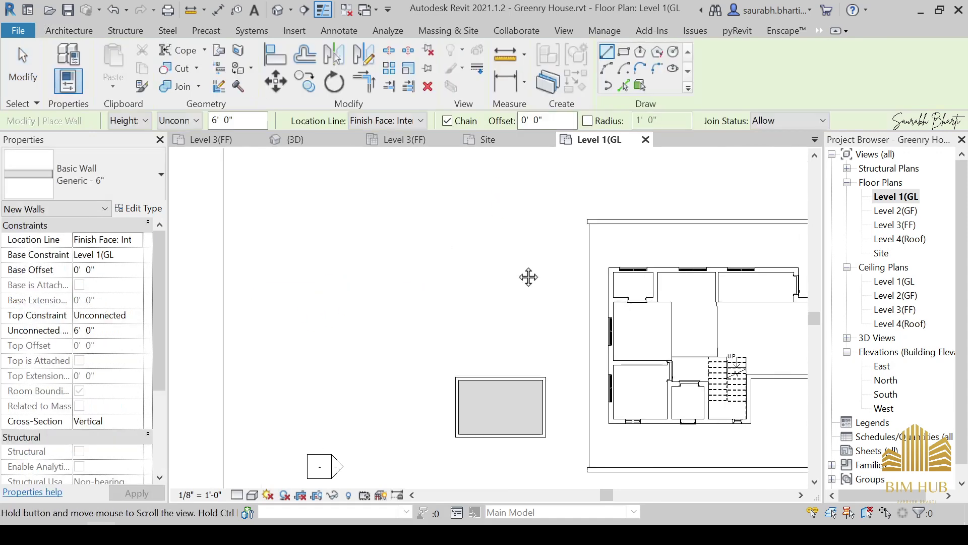
left_click(513, 229)
left_click(515, 350)
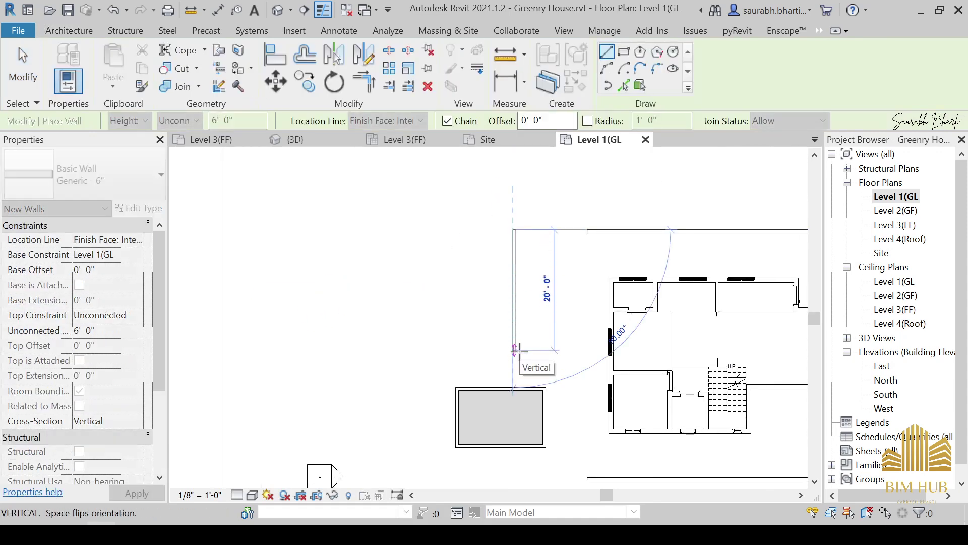
key("Escape")
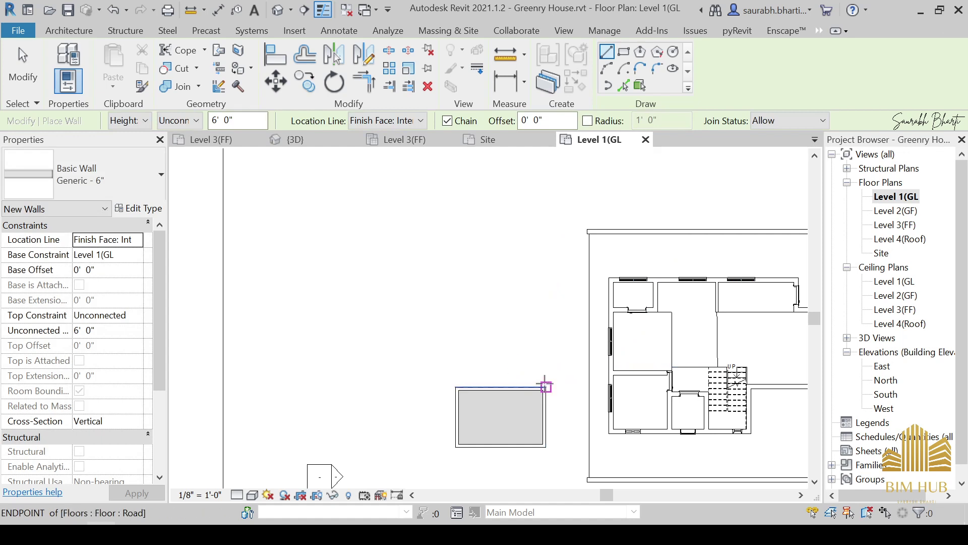
left_click(547, 372)
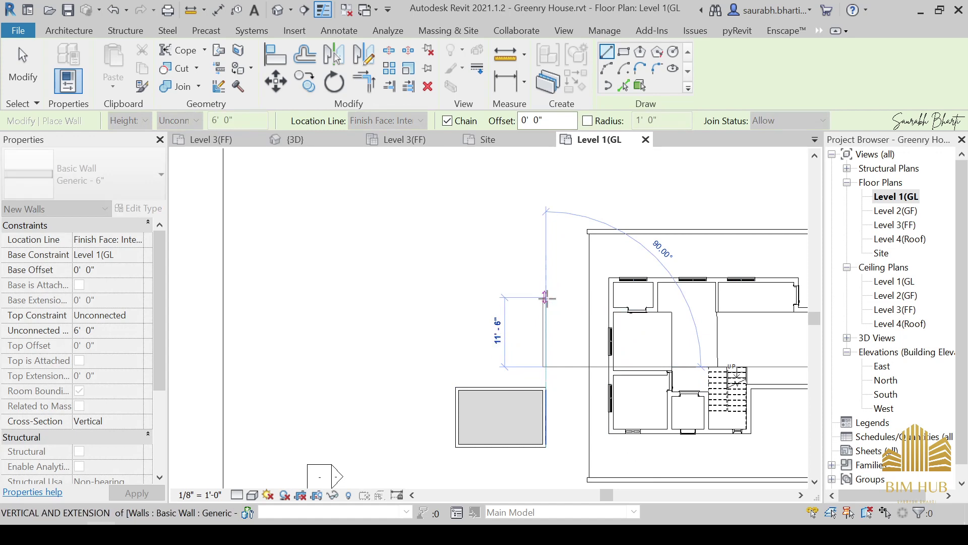
left_click(545, 298)
key("Escape")
key("Escape")
left_click(546, 319)
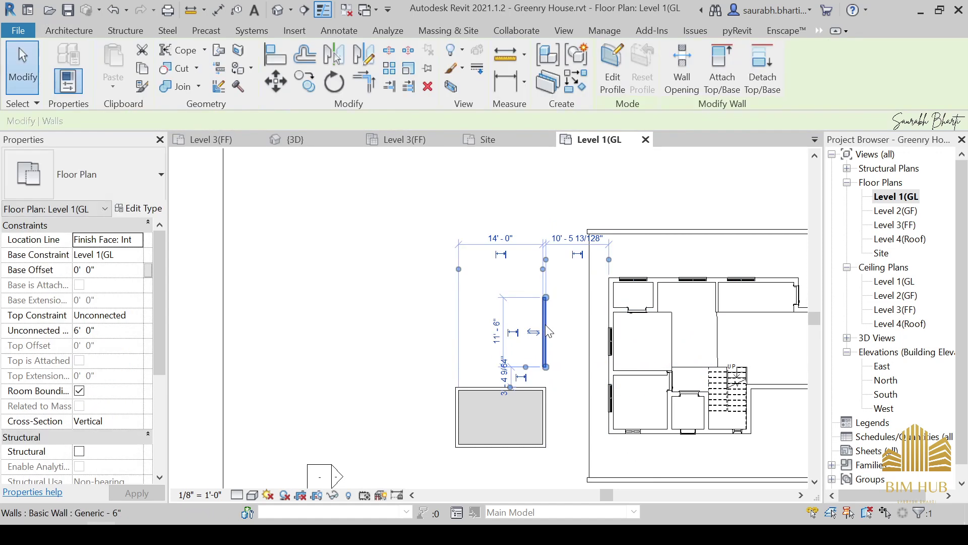
left_click(497, 331)
key("Return")
key("Escape")
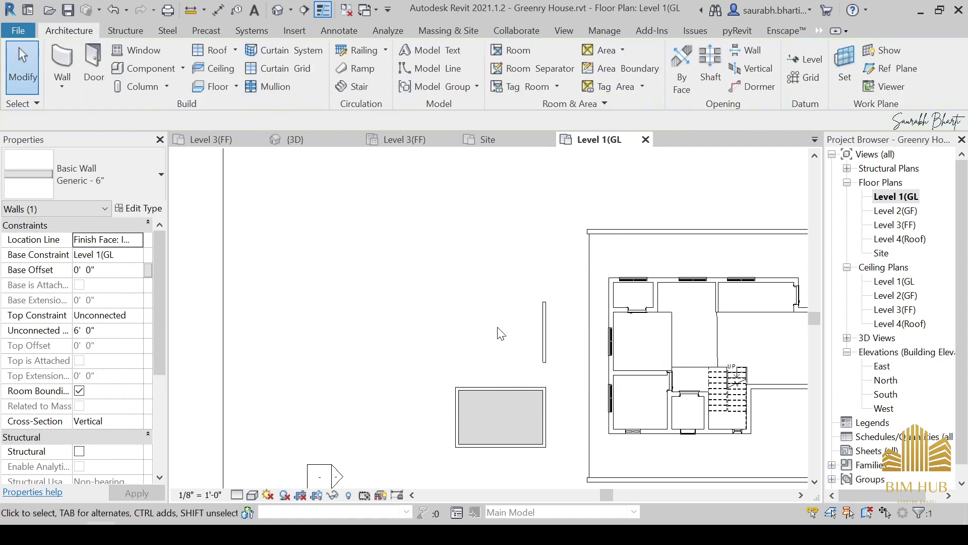
Chain walls 12' left, 10' up and back across the top to close the rectangle.
key("w")
key("a")
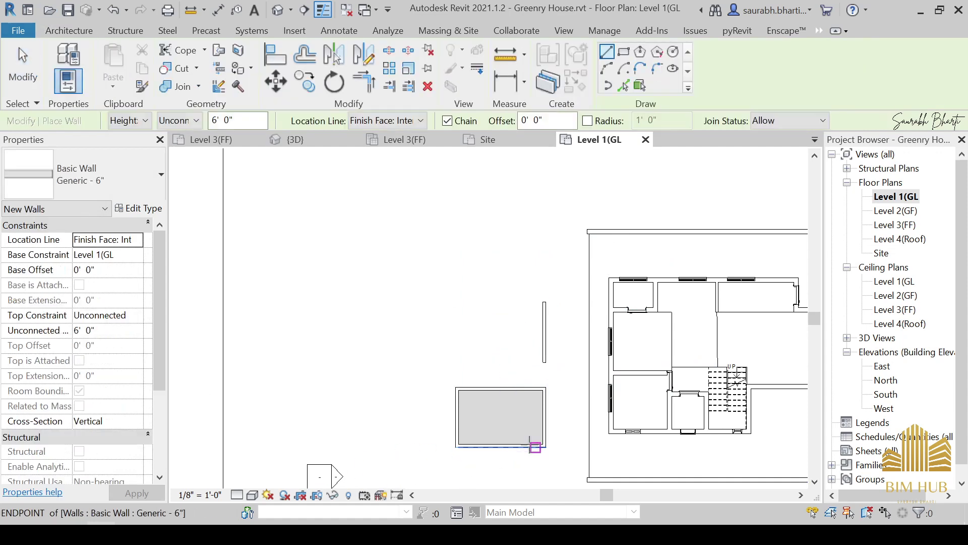
left_click(543, 362)
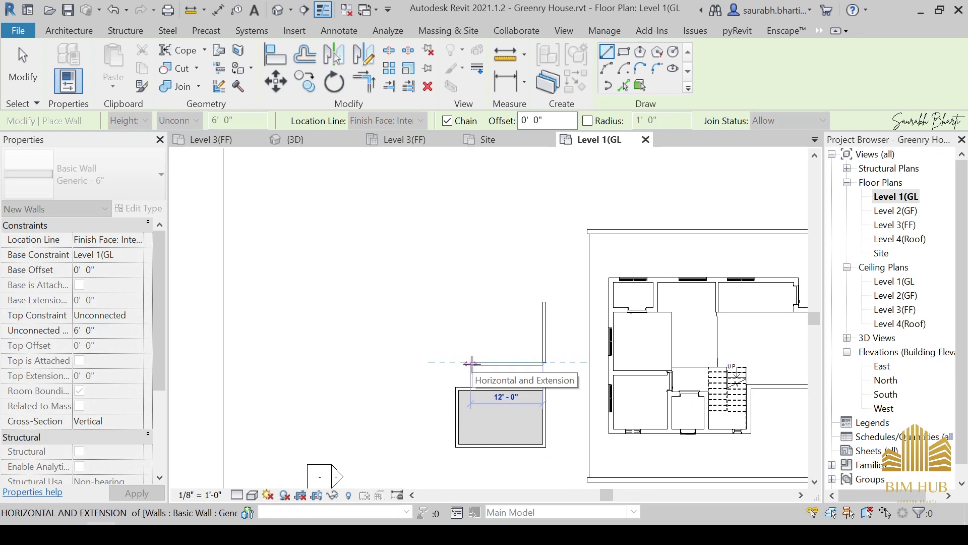
left_click(471, 362)
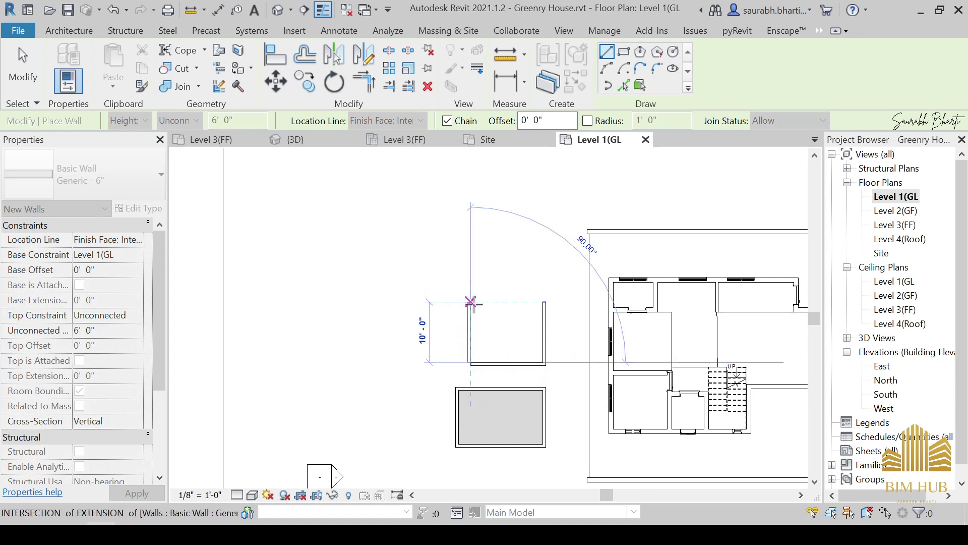
left_click(471, 302)
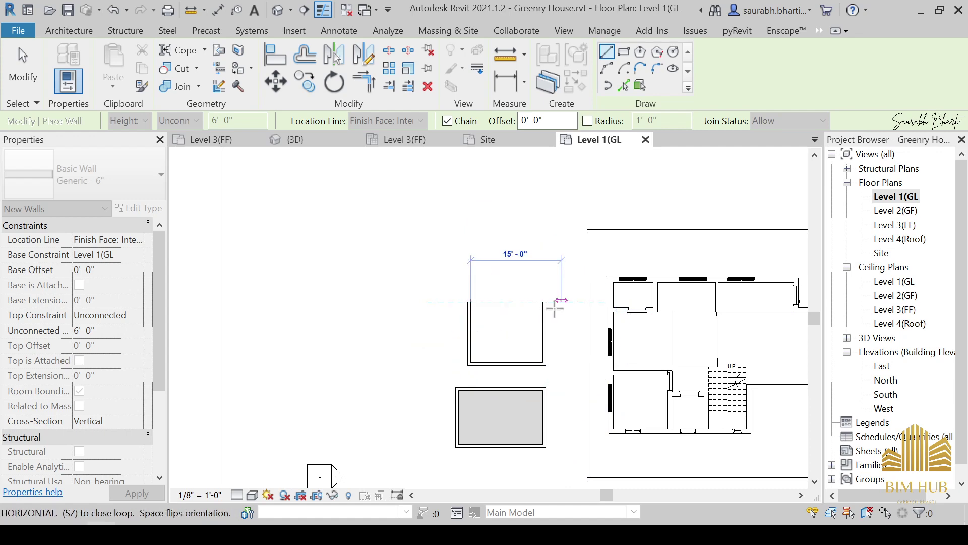
left_click(546, 302)
Draw an upper compartment: a 10' vertical wall, a 7'-6" top wall and a return wall.
key("Escape")
key("Escape")
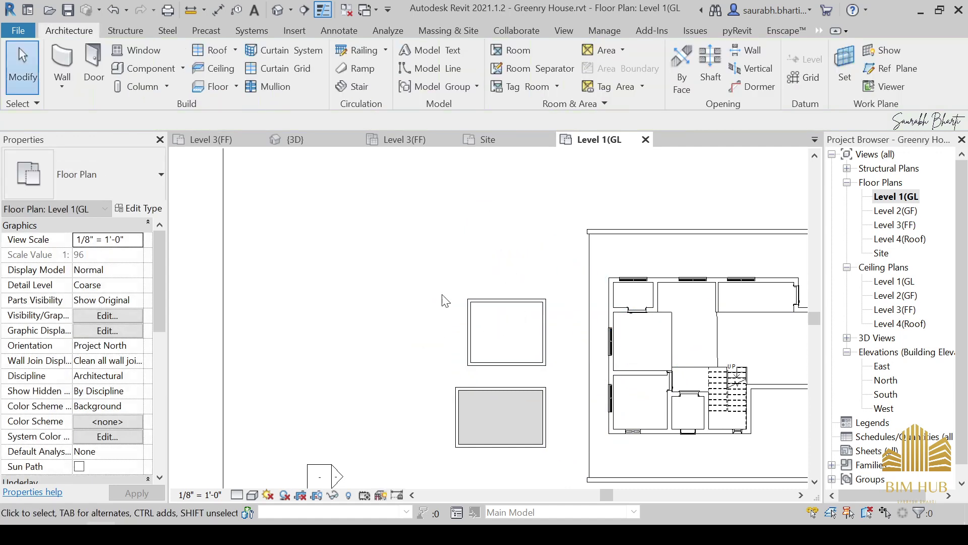
left_click(67, 63)
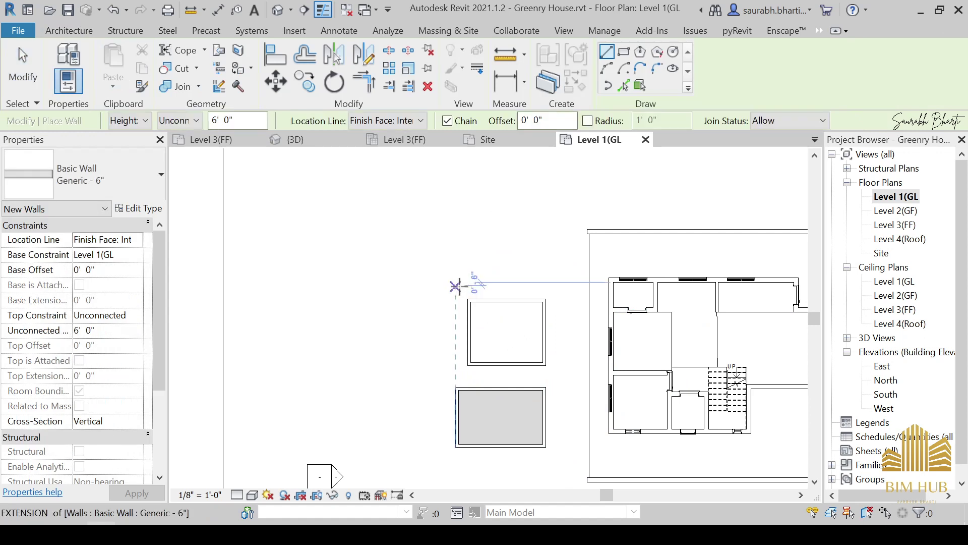
left_click(468, 298)
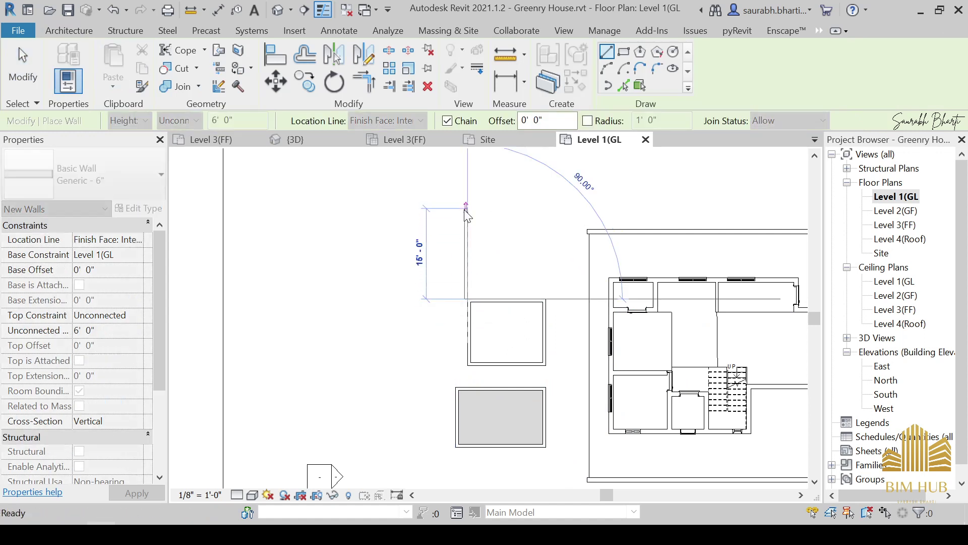
scroll(480, 279, "up", 2)
scroll(458, 310, "up", 1)
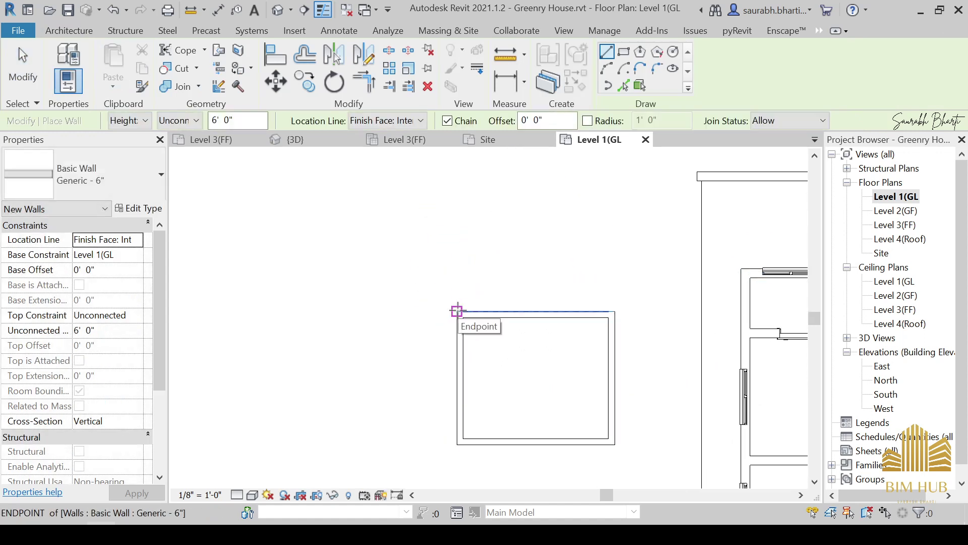
left_click(458, 312)
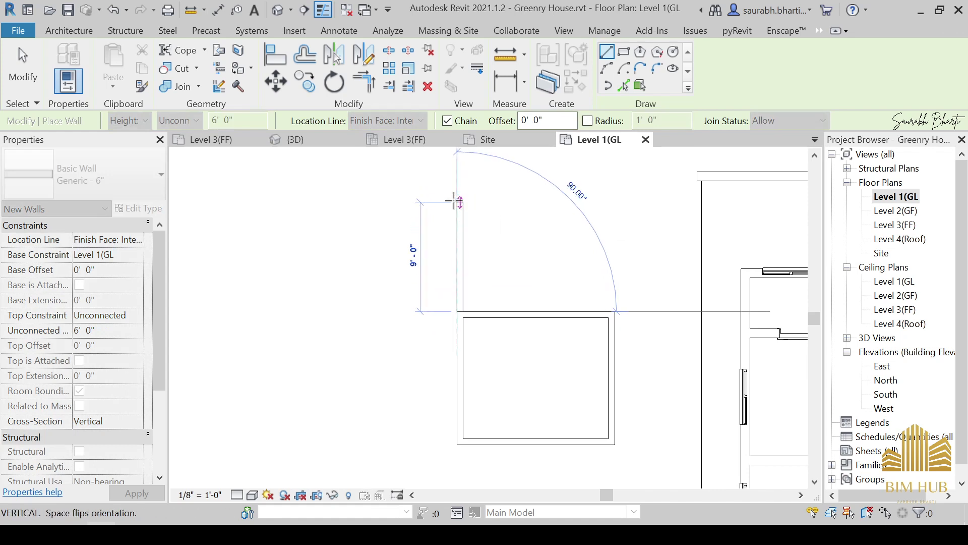
type("10")
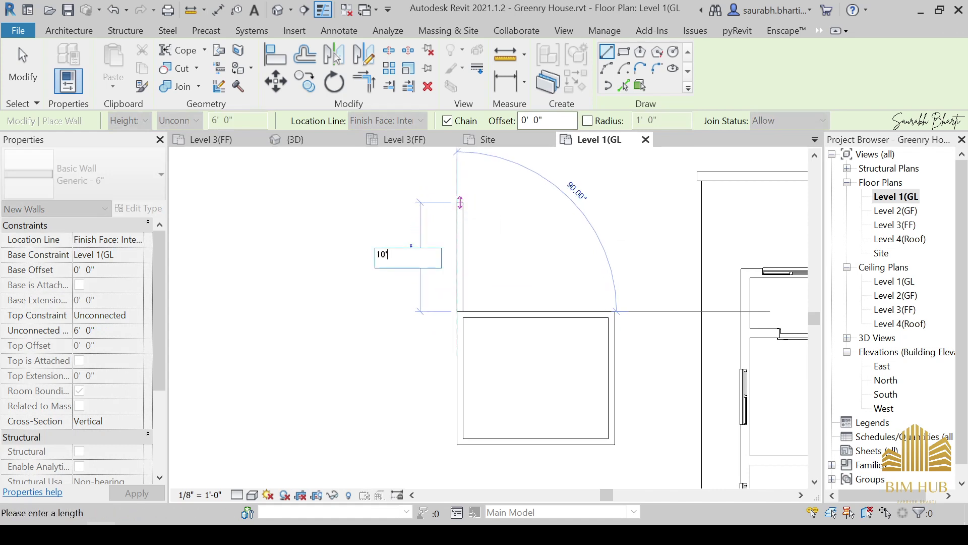
key("Return")
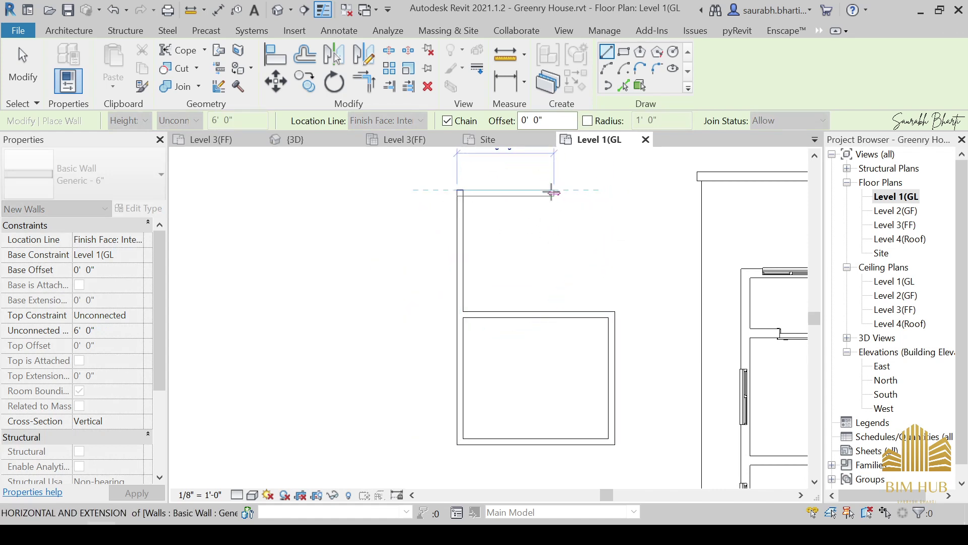
middle_click_drag(555, 205, 547, 222)
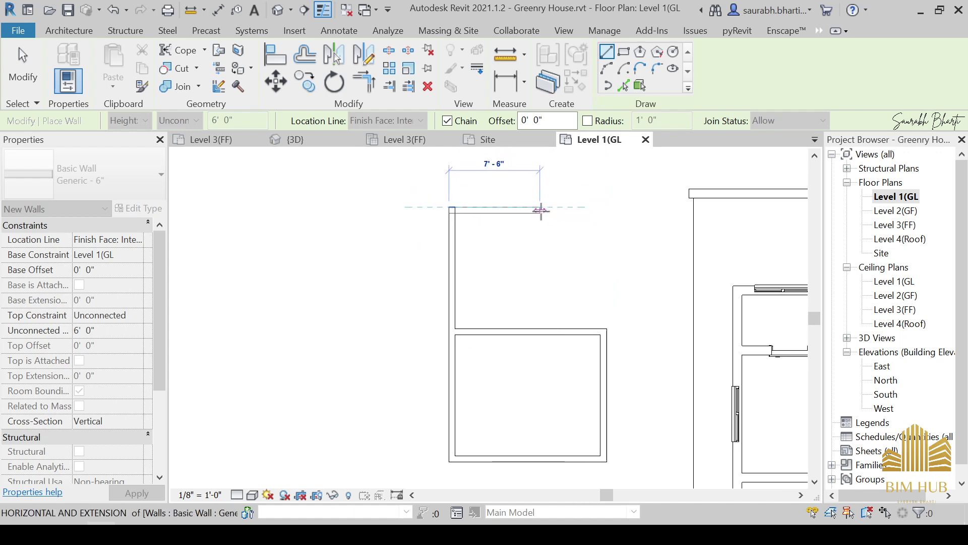
left_click(540, 210)
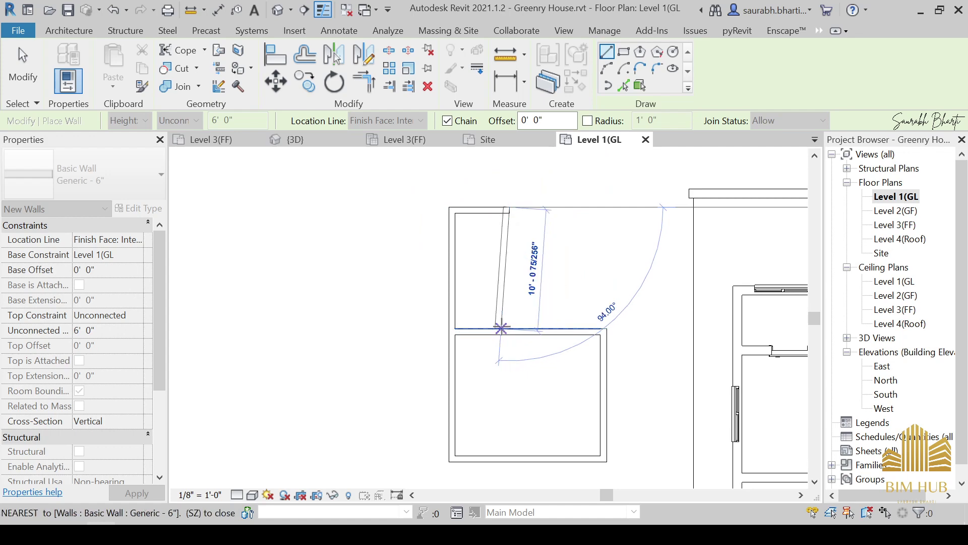
left_click(509, 327)
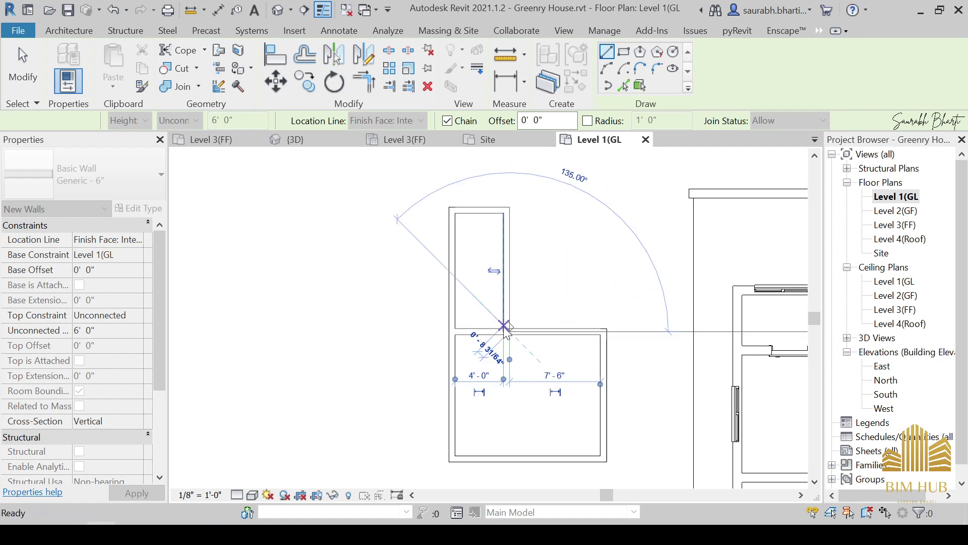
Change the vertical wall's 4' 0" spacing to make the compartment 6' wide.
key("Escape")
key("Escape")
left_click(506, 302)
left_click(479, 377)
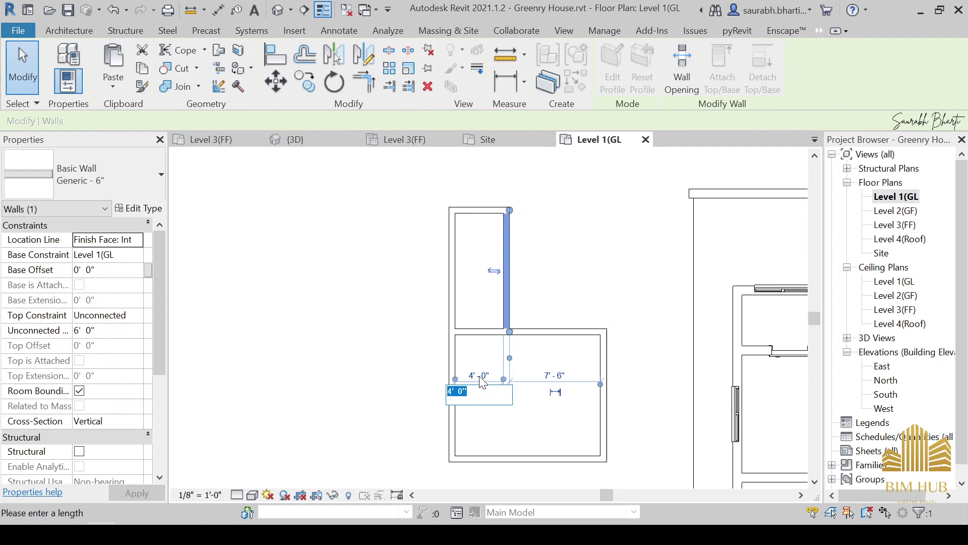
key("Return")
key("Escape")
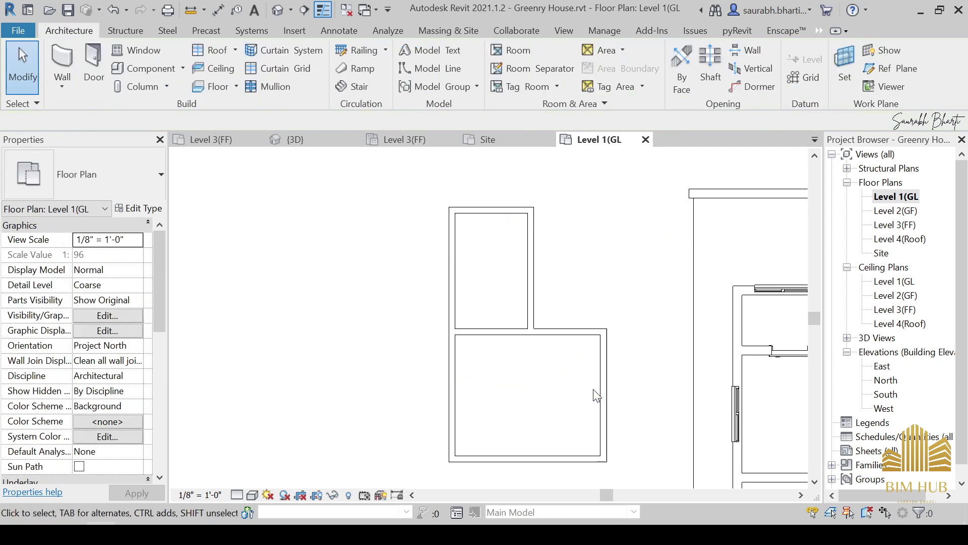
Review the enclosure walls' temporary dimensions by selecting each wall in turn.
left_click(603, 439)
left_click(520, 457)
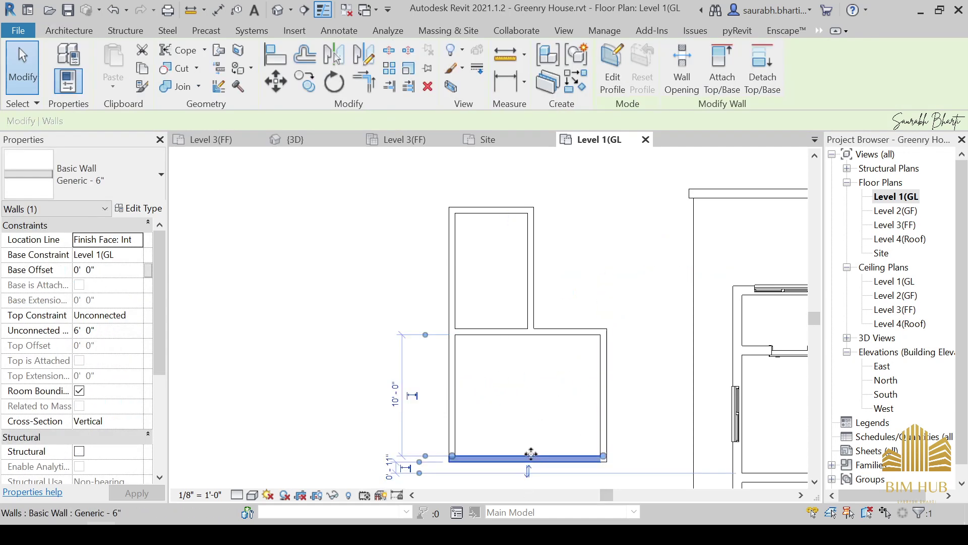
left_click(454, 403)
left_click(604, 403)
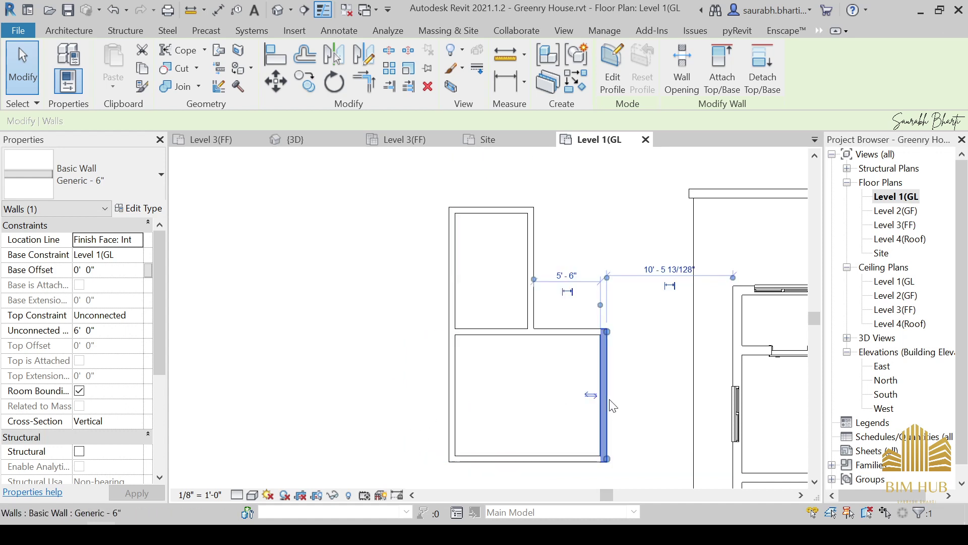
left_click(550, 459)
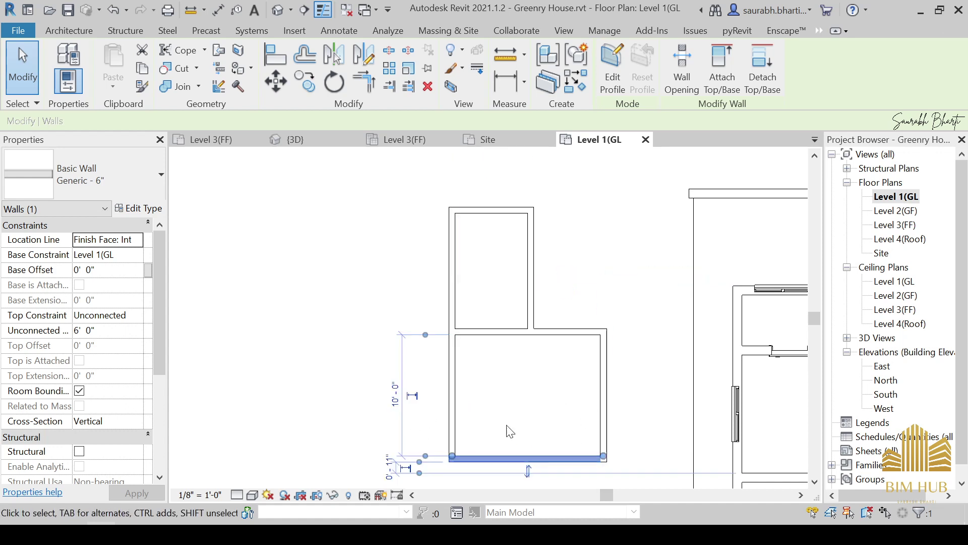
left_click(525, 333)
left_click(453, 410)
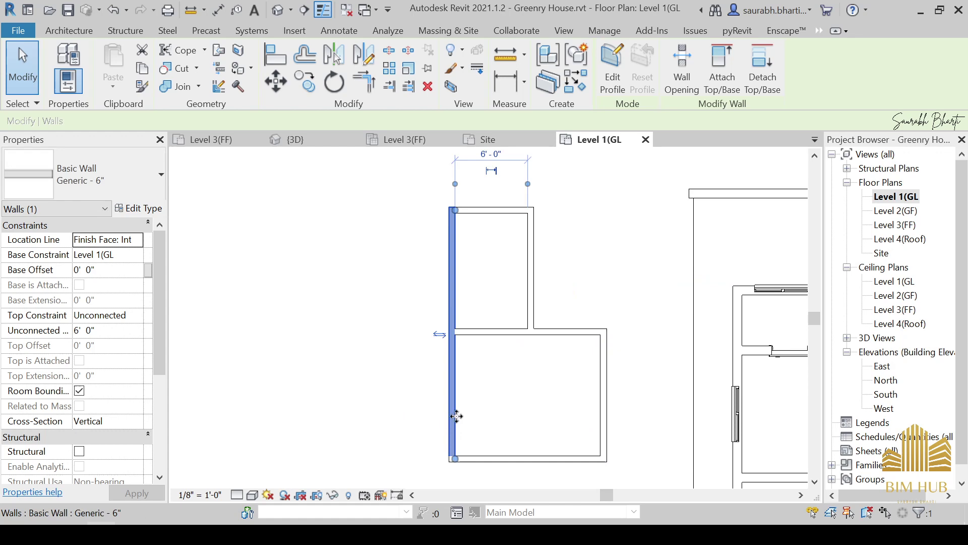
left_click(525, 460)
middle_click_drag(526, 461, 533, 310)
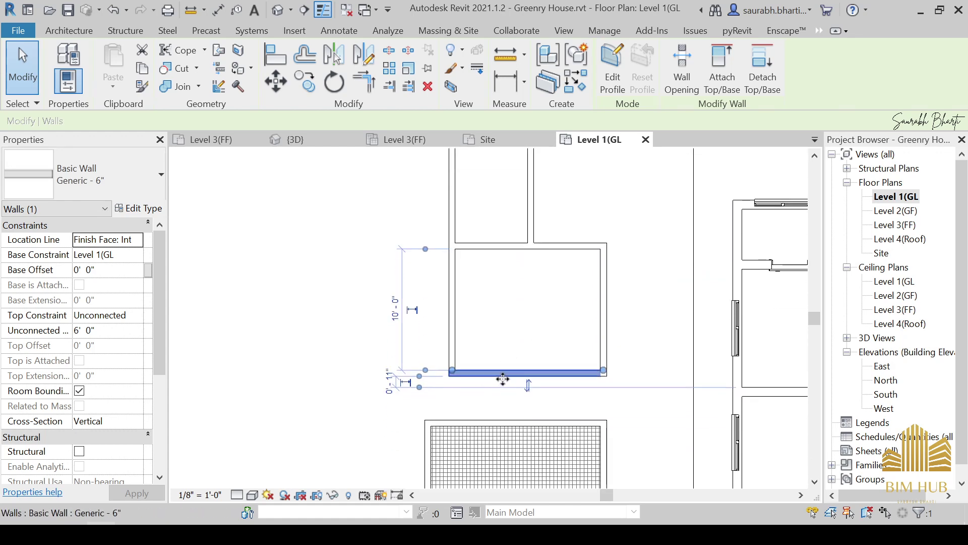
key("Escape")
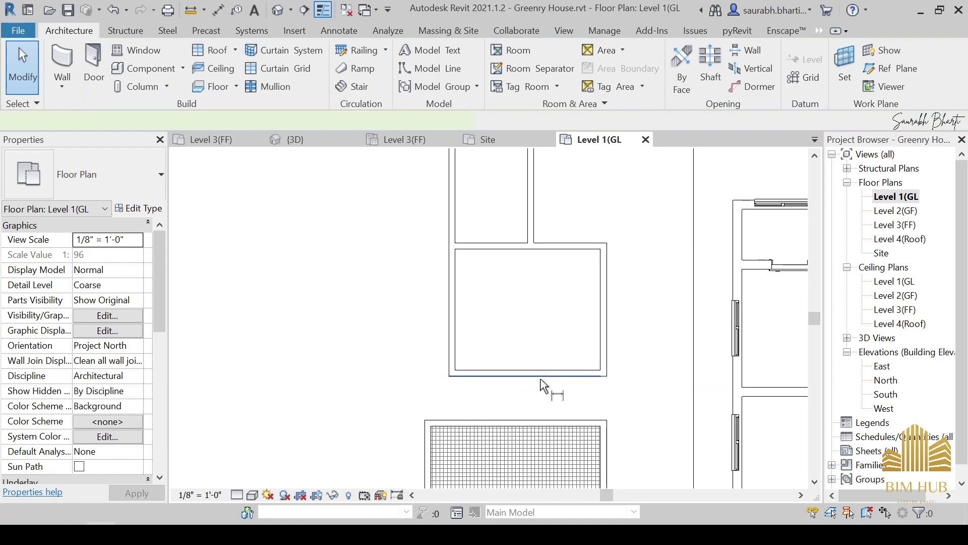
Place a test 12'-0" aligned dimension across the room, then delete it.
key("d")
key("i")
scroll(524, 344, "up", 2)
left_click(419, 290)
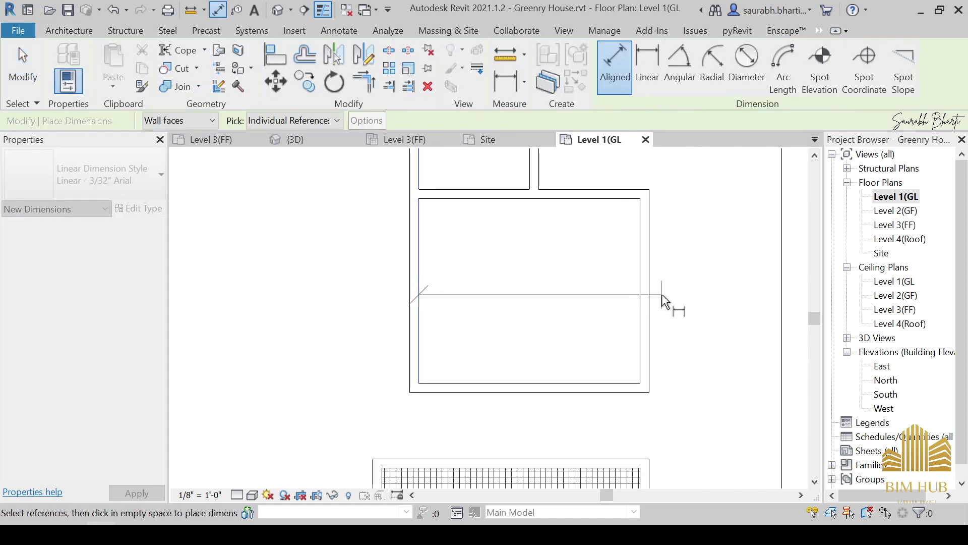
left_click(640, 298)
left_click(580, 313)
key("Escape")
key("Escape")
scroll(560, 315, "down", 2)
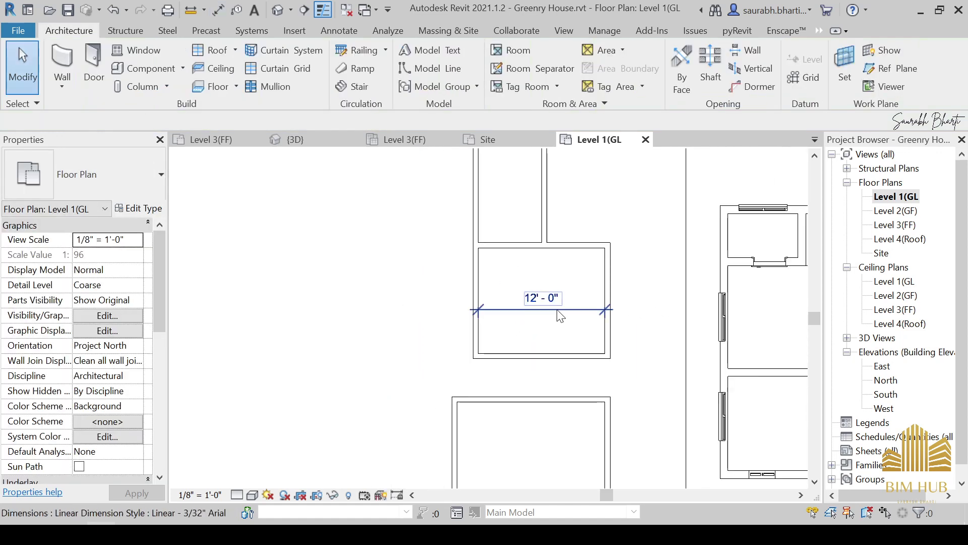
left_click(559, 316)
key("Delete")
scroll(504, 282, "down", 3)
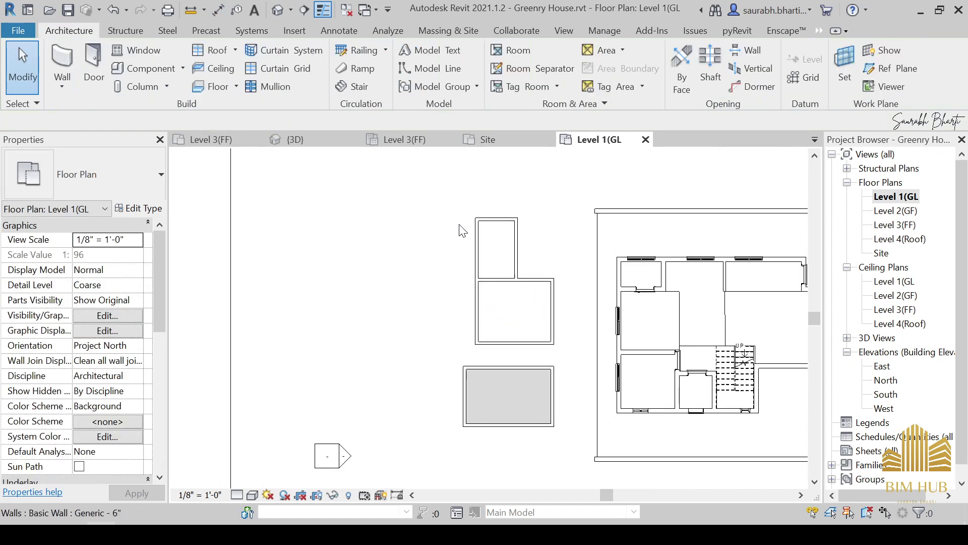
scroll(494, 225, "up", 4)
Change the upper compartment's 9' 6" depth to 8' via its top wall.
left_click(505, 208)
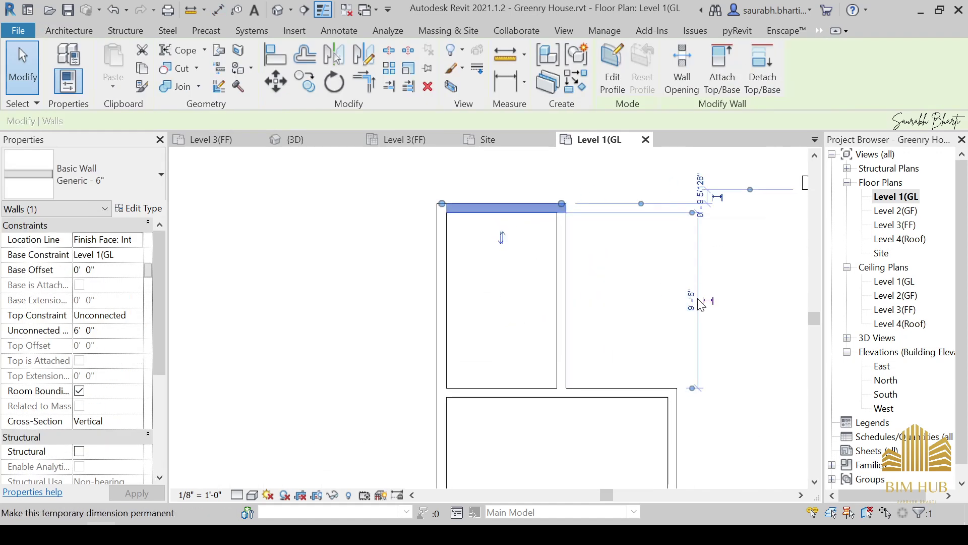
left_click(685, 301)
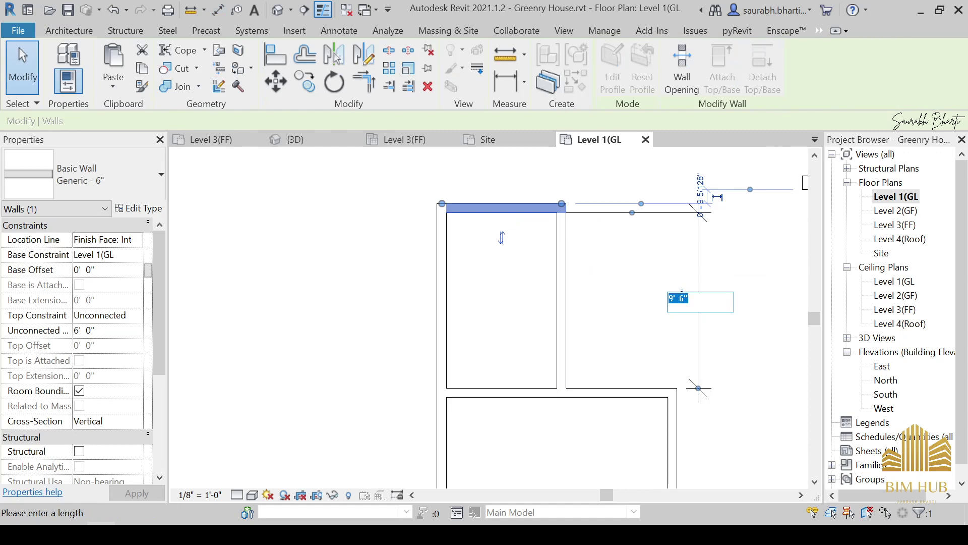
key("Return")
key("Escape")
scroll(639, 302, "down", 2)
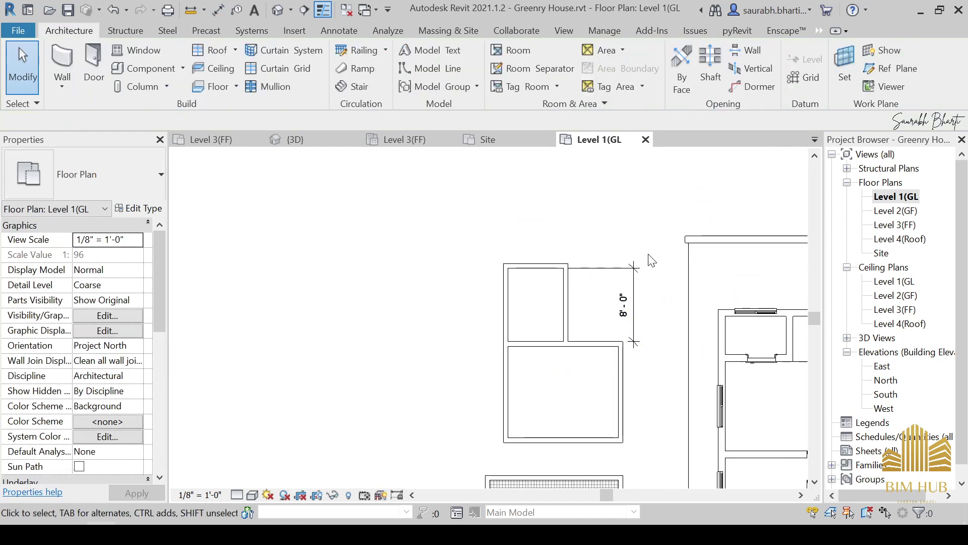
left_click(627, 302)
key("Escape")
scroll(637, 302, "down", 2)
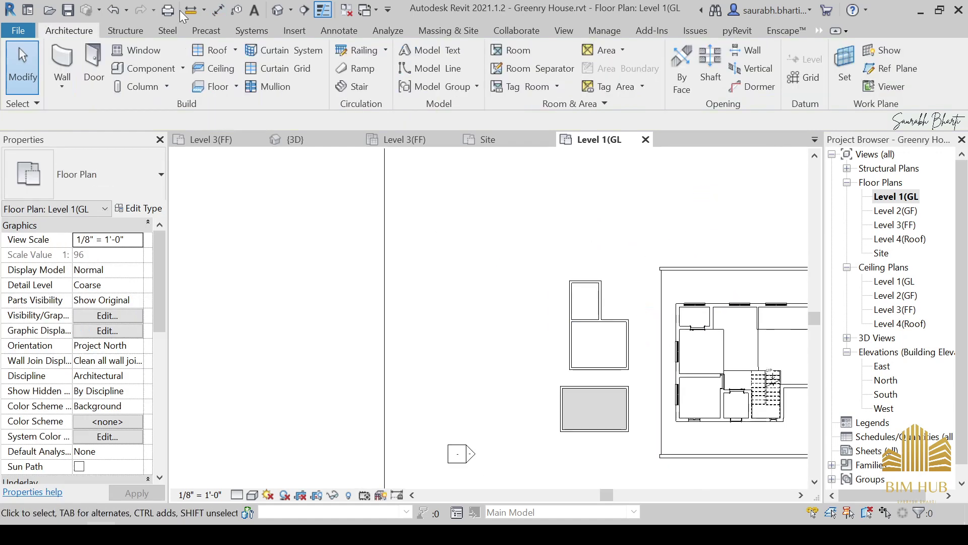
In the {3D} view, zoom and orbit around the two-compartment low wall enclosure, ending on the Left view.
left_click(279, 14)
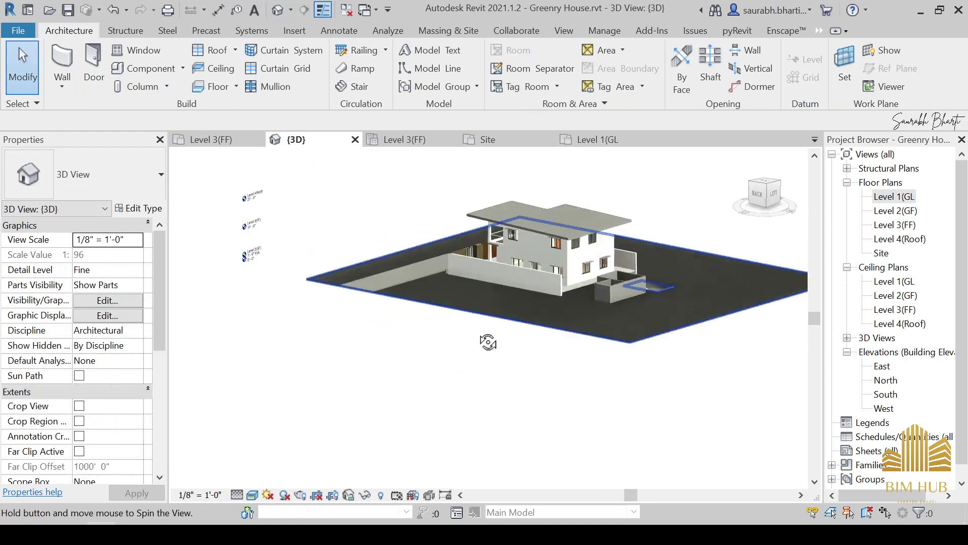
scroll(458, 343, "up", 3)
scroll(453, 303, "up", 3)
scroll(443, 218, "up", 3)
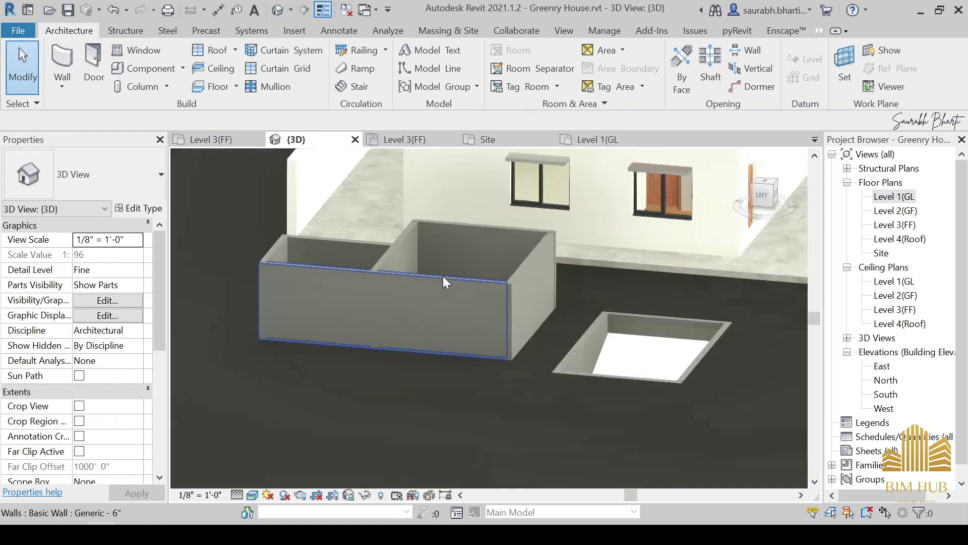
scroll(485, 304, "up", 2)
middle_click_drag(485, 304, 610, 363, "shift")
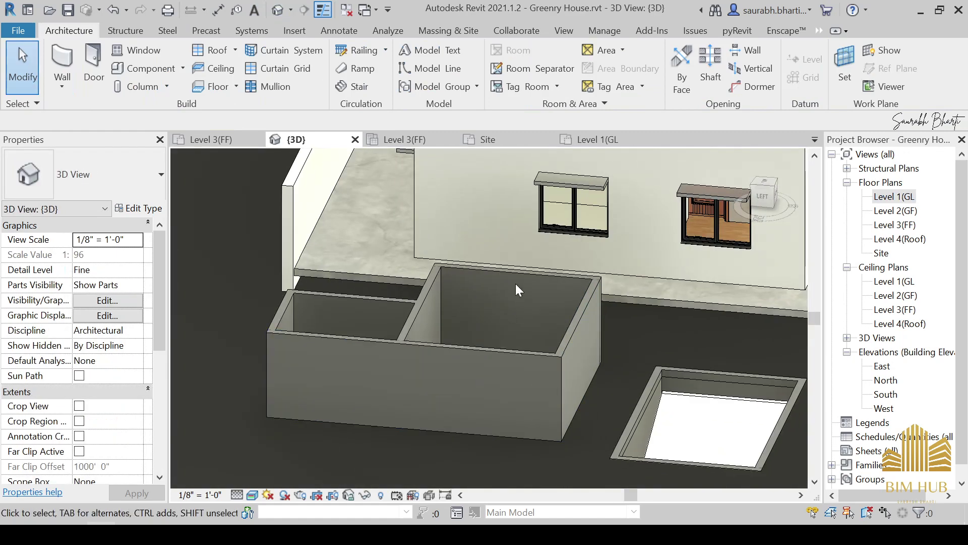
middle_click_drag(476, 347, 494, 302, "shift")
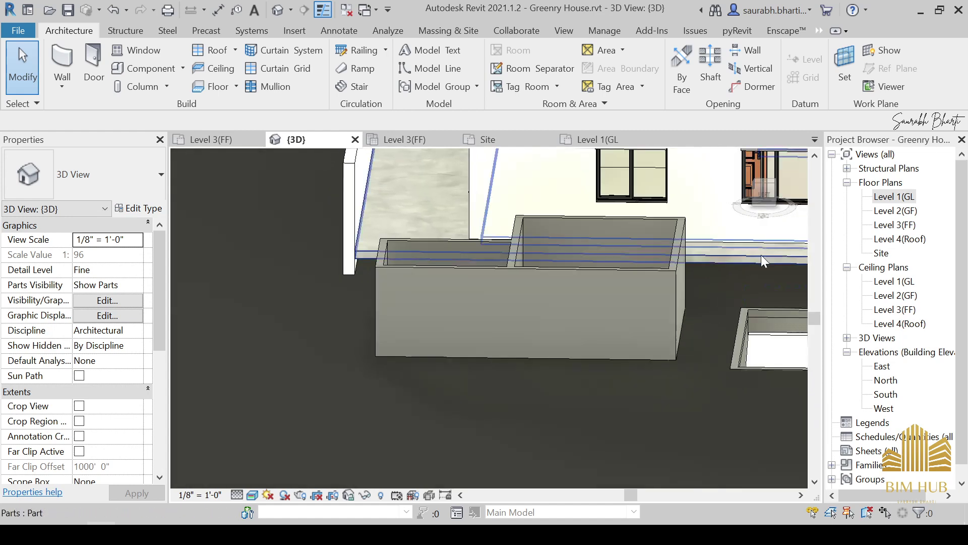
left_click(763, 201)
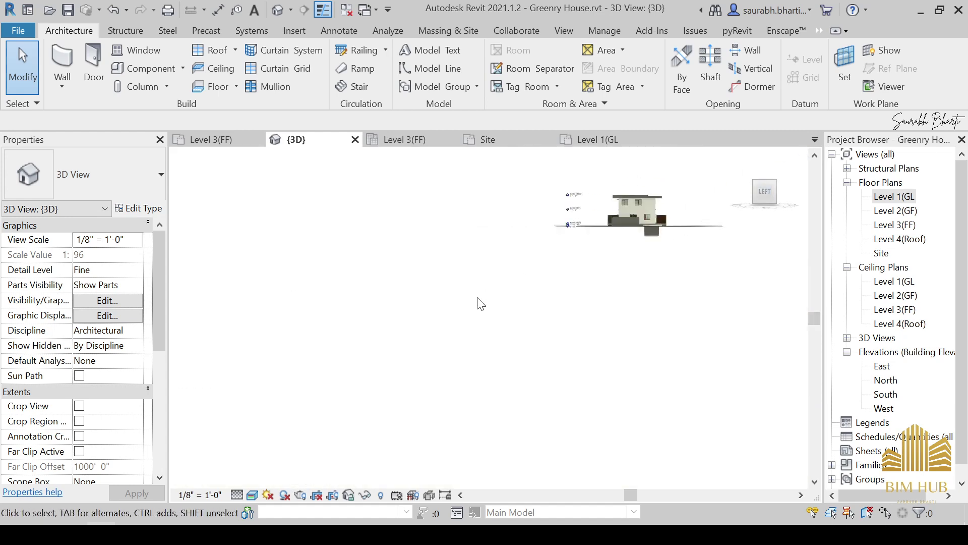
scroll(489, 353, "up", 3)
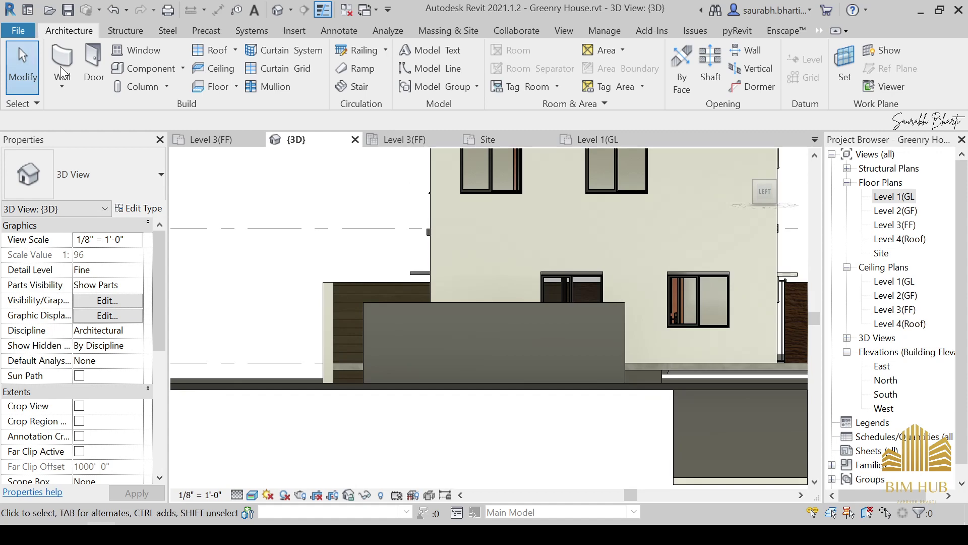
Start a Model In-Place component in the Generic Models category.
left_click(183, 68)
left_click(145, 126)
scroll(432, 224, "down", 2)
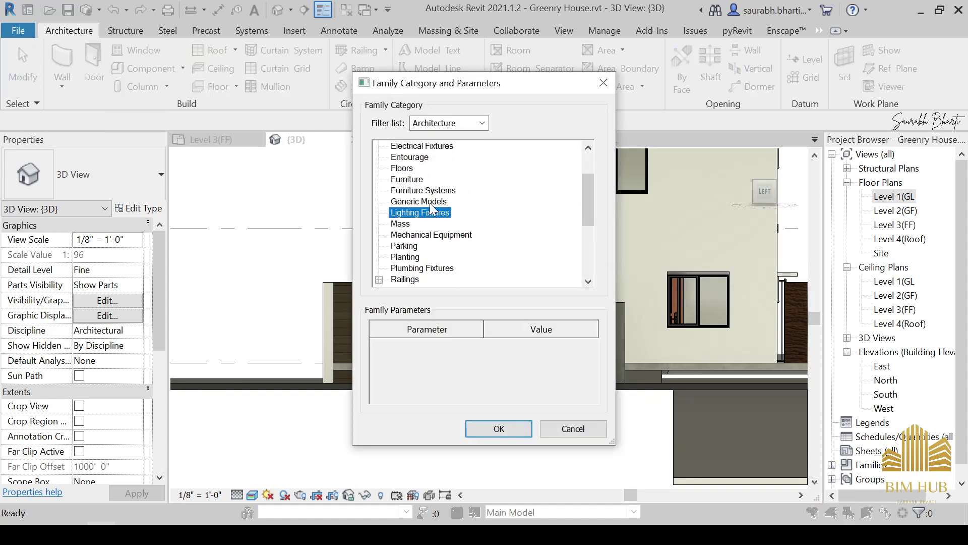
double_click(431, 201)
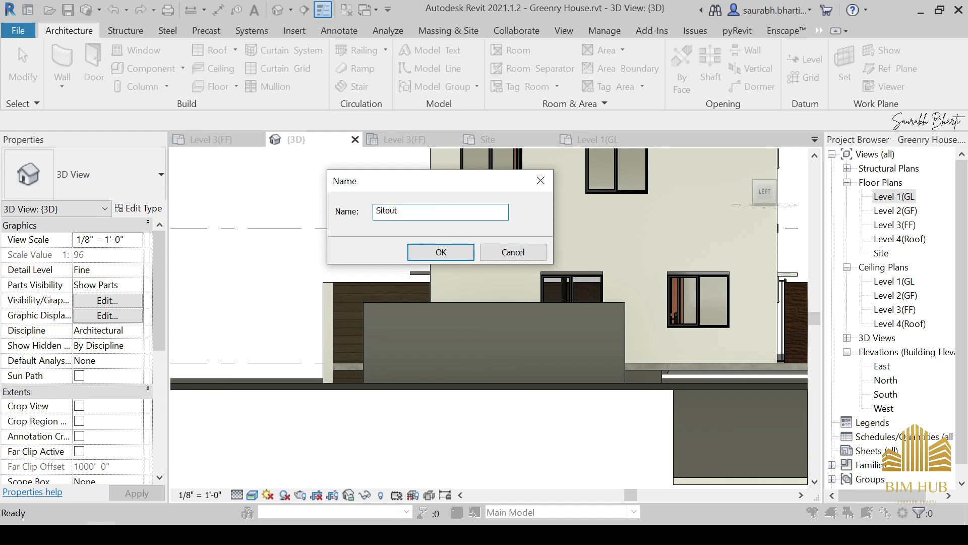
Confirm the in-place component name Sitout and start a rectangle extrusion sketch on the sitout wall face.
key("Return")
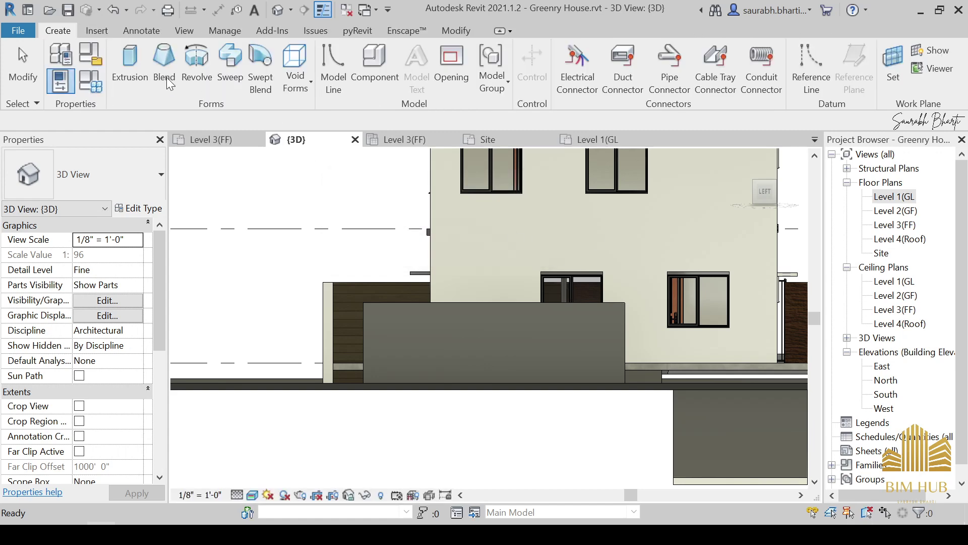
left_click(129, 63)
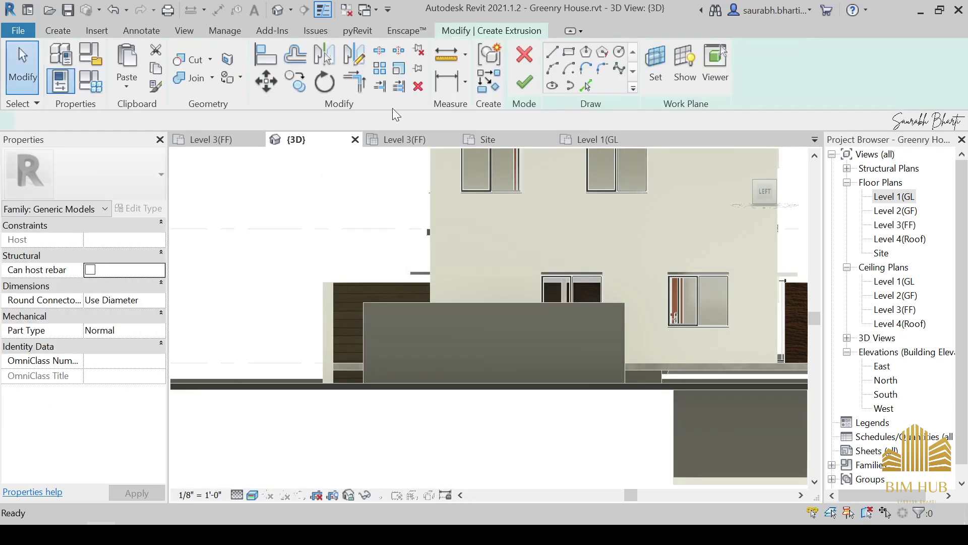
left_click(573, 56)
scroll(580, 342, "up", 3)
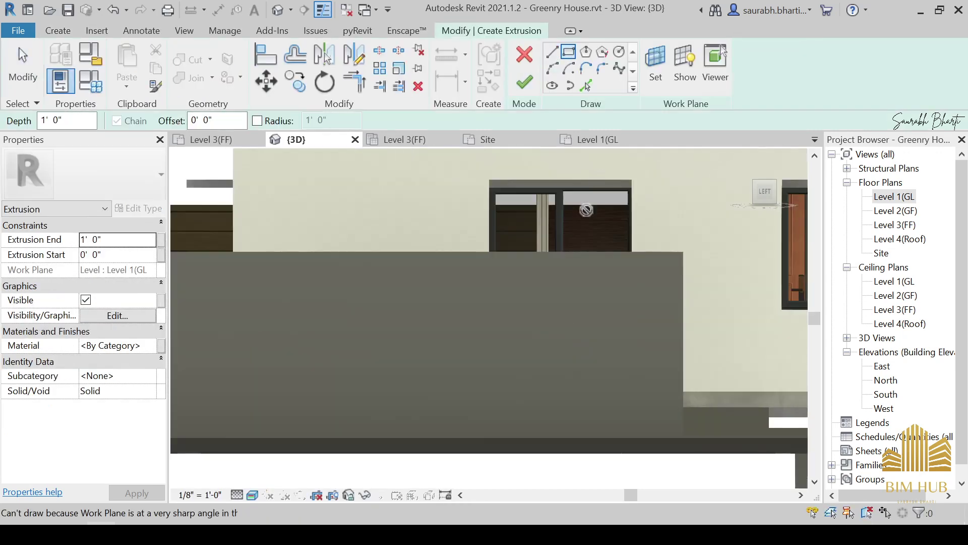
left_click(655, 63)
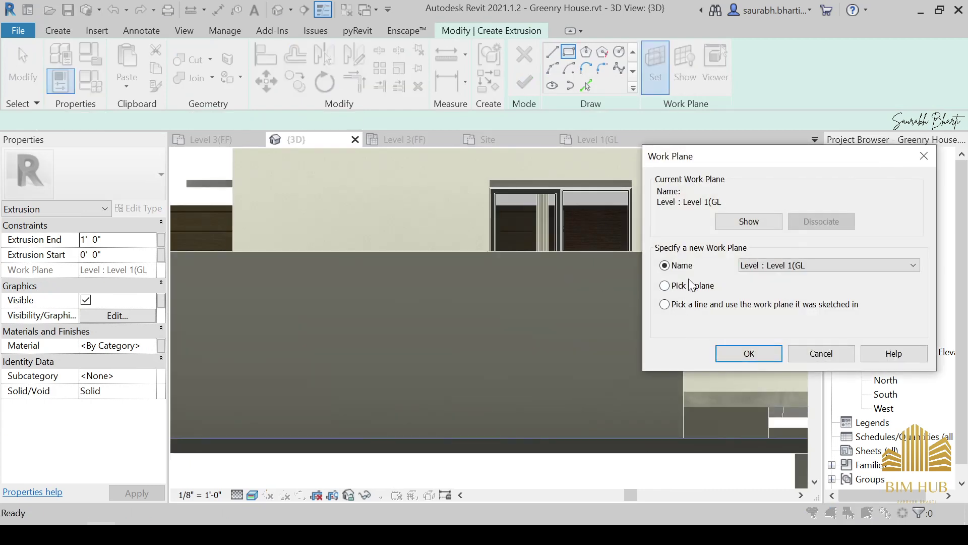
left_click(729, 351)
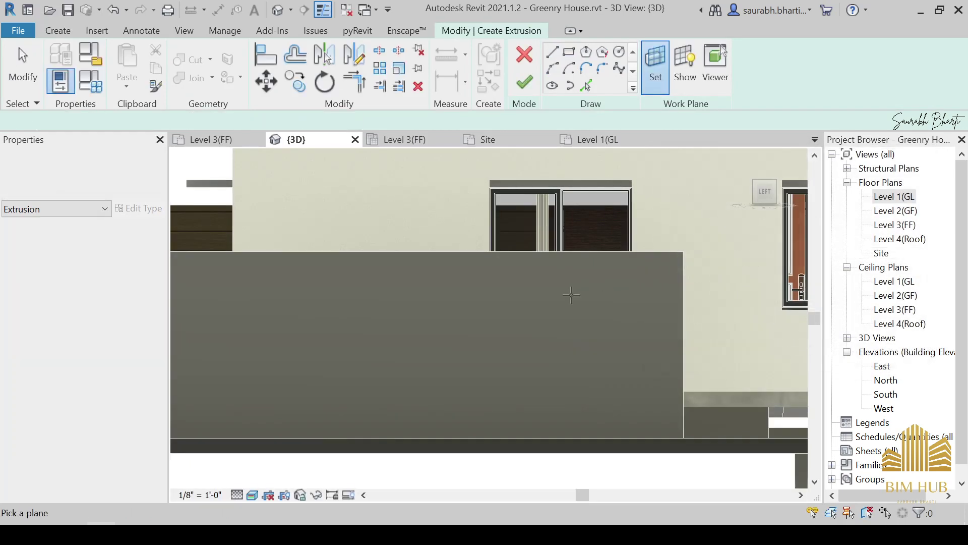
left_click(529, 257)
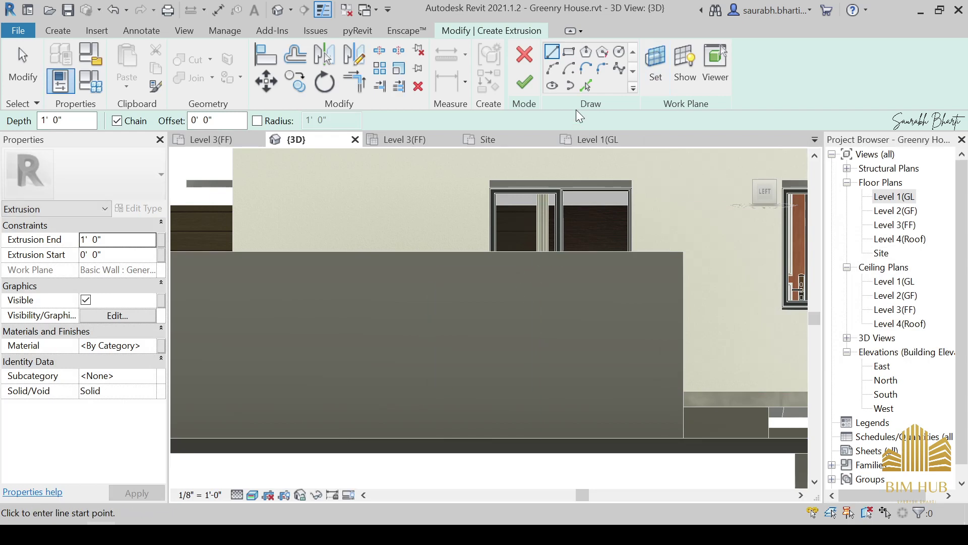
Draw a rectangle from the wall corner up the wall end and set its width to 3 inches.
scroll(582, 429, "up", 2)
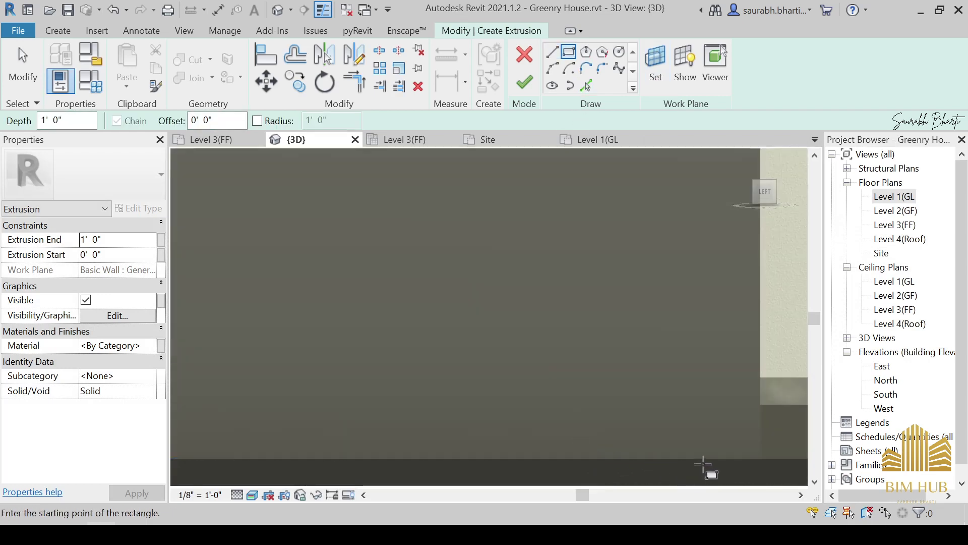
left_click(761, 459)
scroll(684, 306, "down", 2)
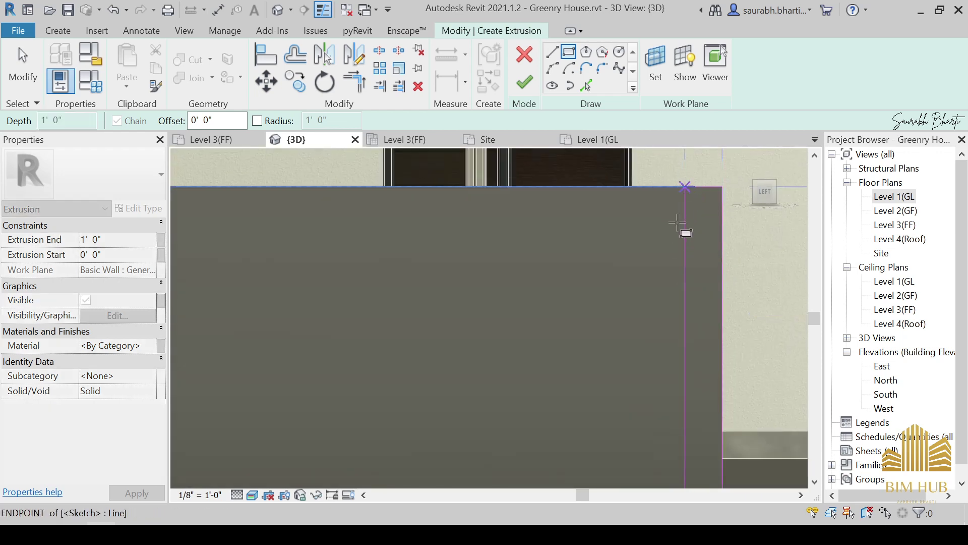
left_click(677, 223)
scroll(670, 252, "down", 2)
key("Escape")
key("Escape")
left_click(667, 253)
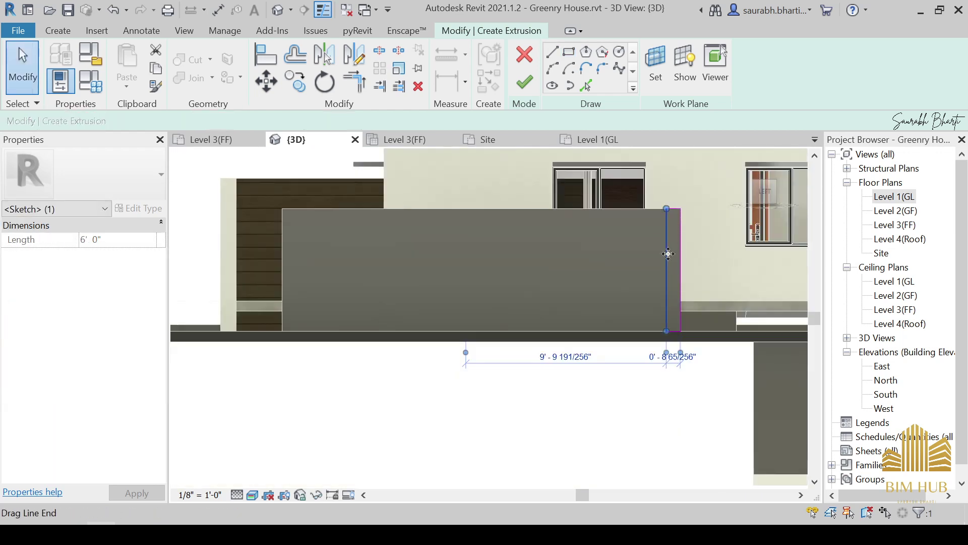
scroll(672, 361, "up", 5)
type("3\"")
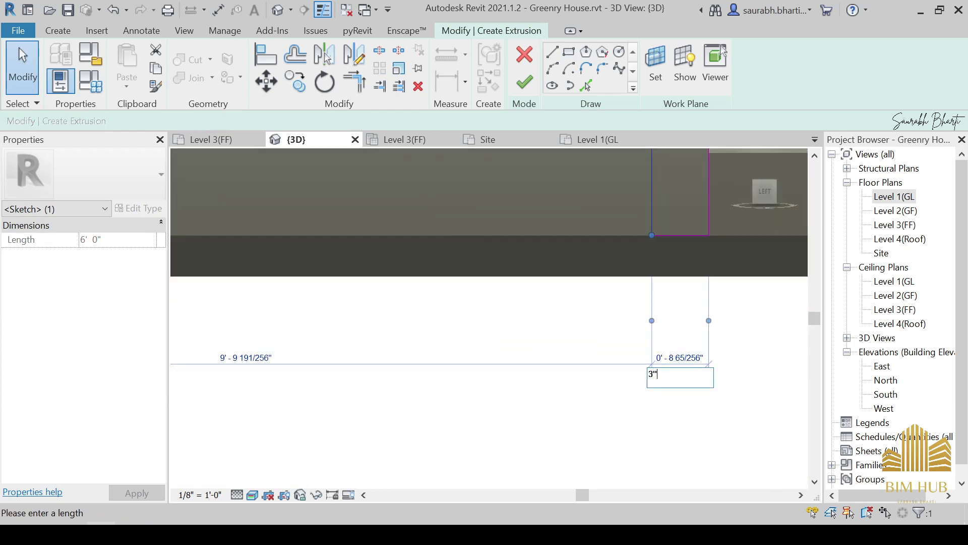
key("Return")
key("Escape")
scroll(663, 339, "down", 5)
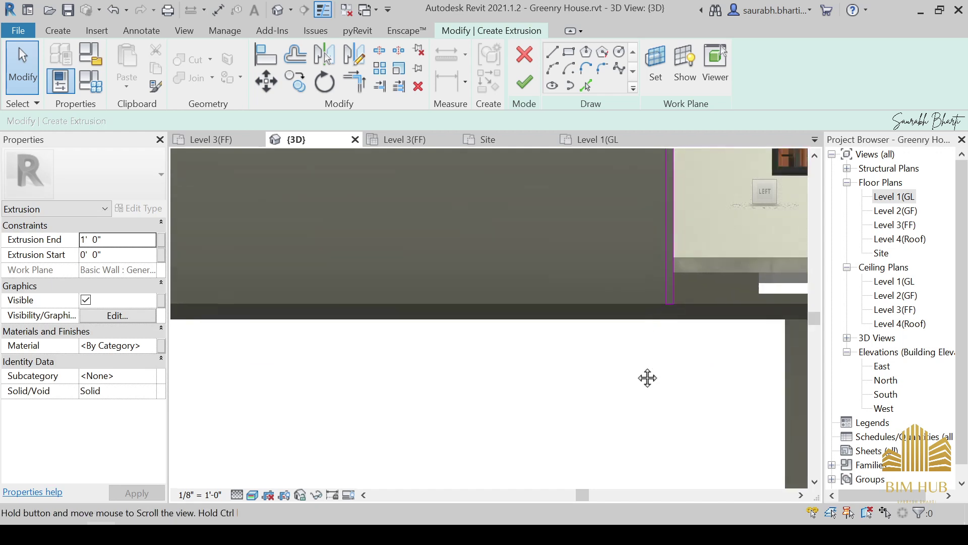
Check the thin rectangle's four lines and orbit around the wall to inspect the profile.
left_click_drag(635, 210, 695, 405)
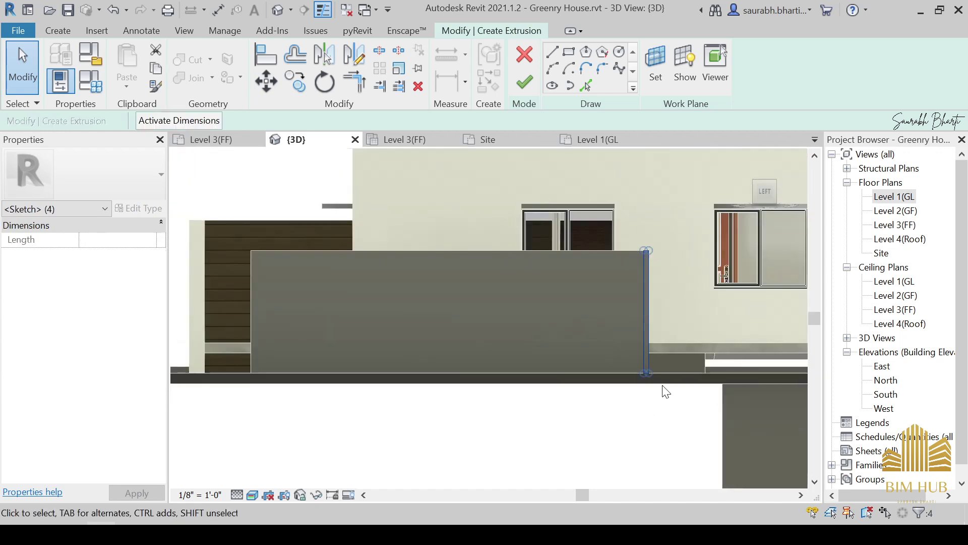
scroll(656, 363, "up", 2)
key("Escape")
scroll(649, 255, "up", 3)
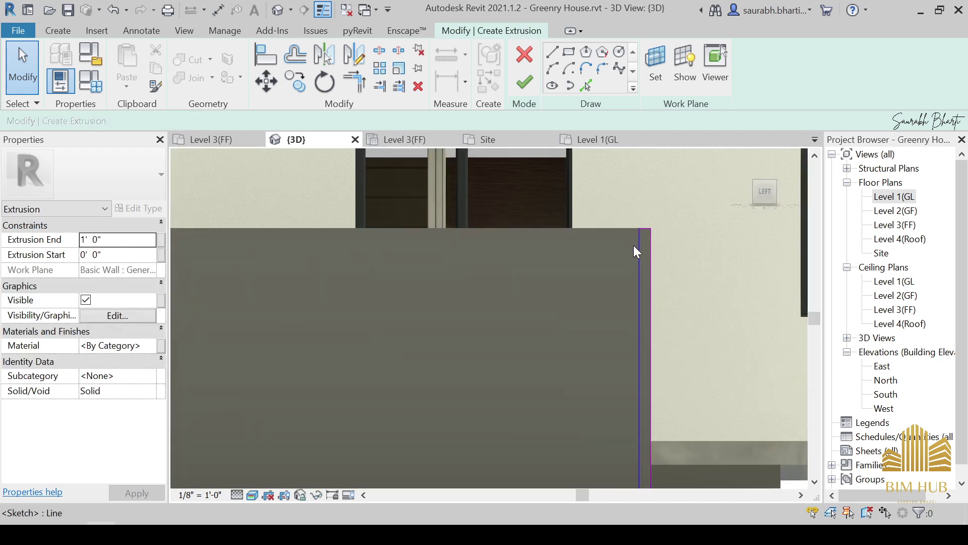
mouse_move(633, 245)
middle_mouse_down()
mouse_move(624, 201)
mouse_move(594, 189)
middle_mouse_up()
left_click(568, 52)
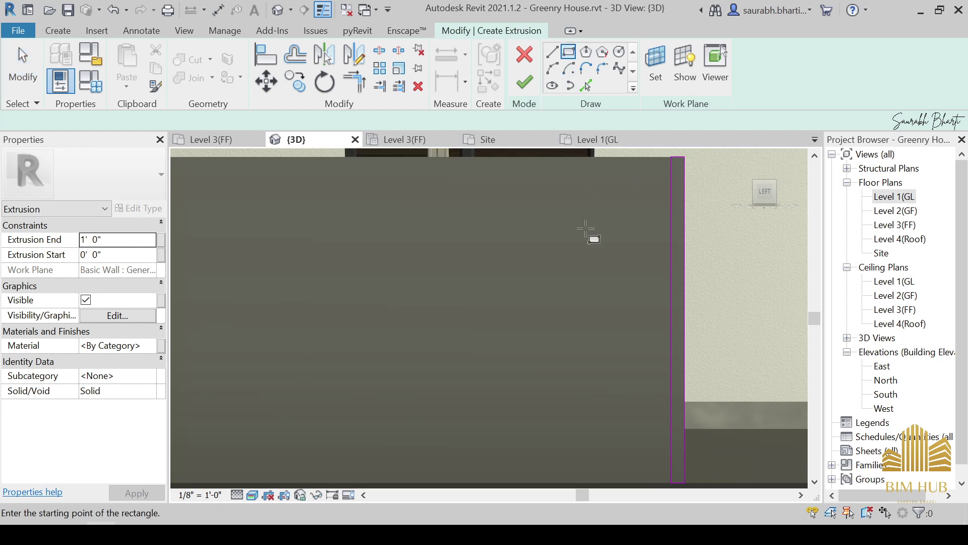
mouse_move(575, 298)
middle_mouse_down()
mouse_move(616, 296)
mouse_move(658, 266)
middle_mouse_up()
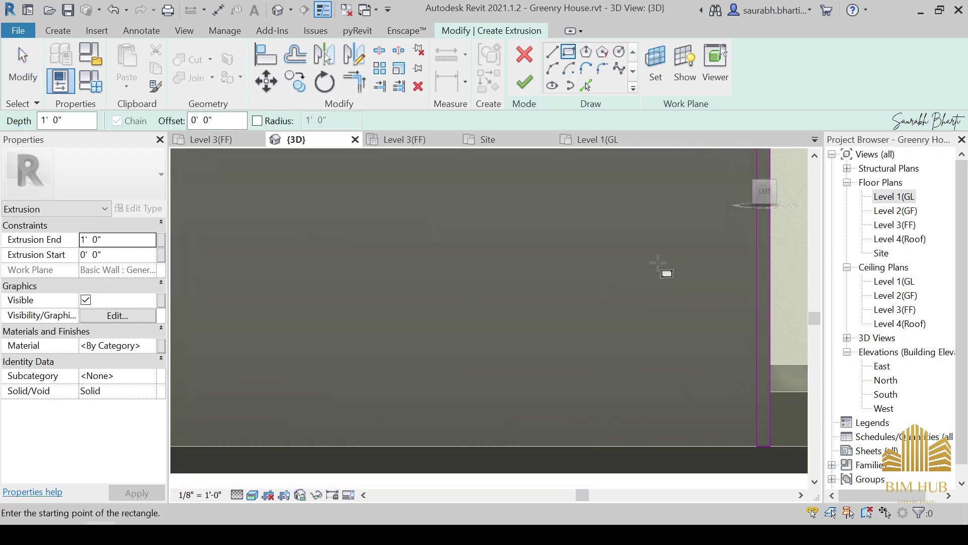
scroll(615, 343, "down", 2)
scroll(615, 335, "down", 1)
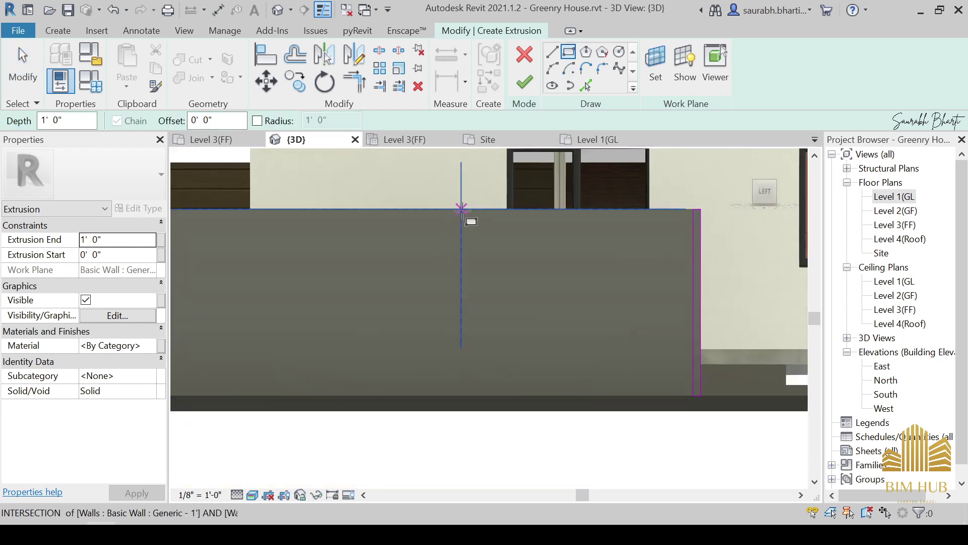
scroll(461, 208, "down", 3)
mouse_move(461, 208)
middle_mouse_down("shift")
mouse_move(454, 303)
mouse_move(529, 199)
mouse_move(698, 216)
mouse_move(503, 333)
middle_mouse_up("shift")
scroll(557, 299, "down", 5)
key("Escape")
scroll(454, 315, "up", 3)
scroll(499, 318, "up", 3)
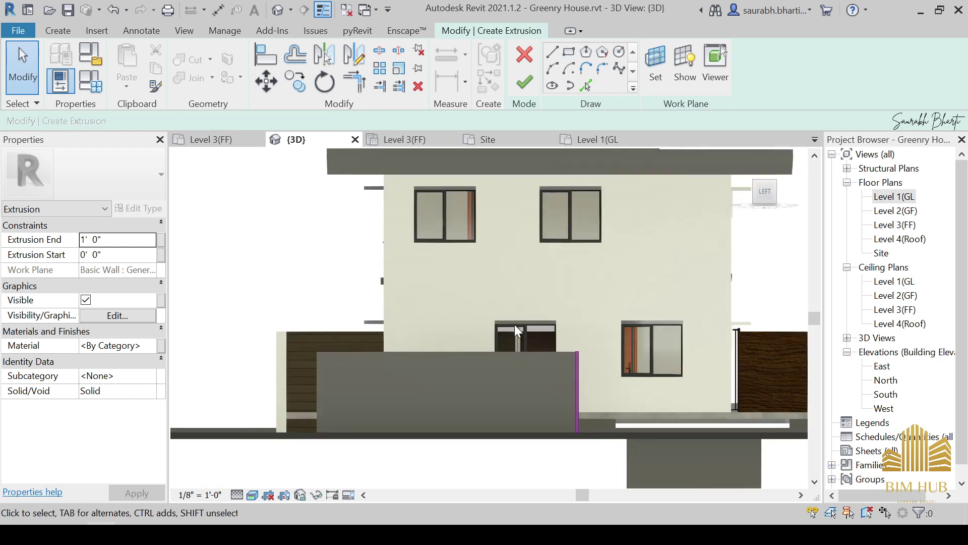
Copy the thin rectangle's four lines 10'-3" to the left from the wall corner.
left_click_drag(608, 447, 619, 476)
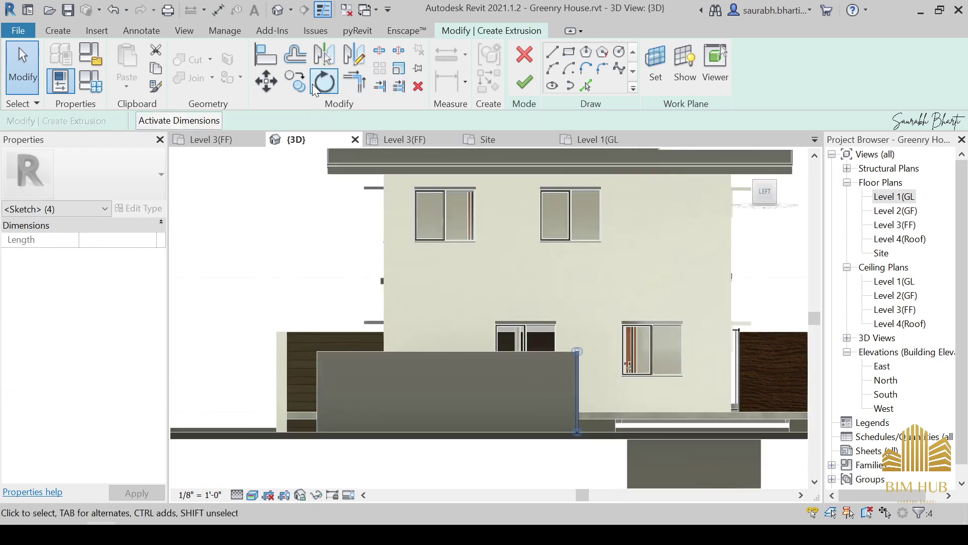
left_click(296, 81)
scroll(537, 355, "up", 3)
scroll(642, 454, "up", 2)
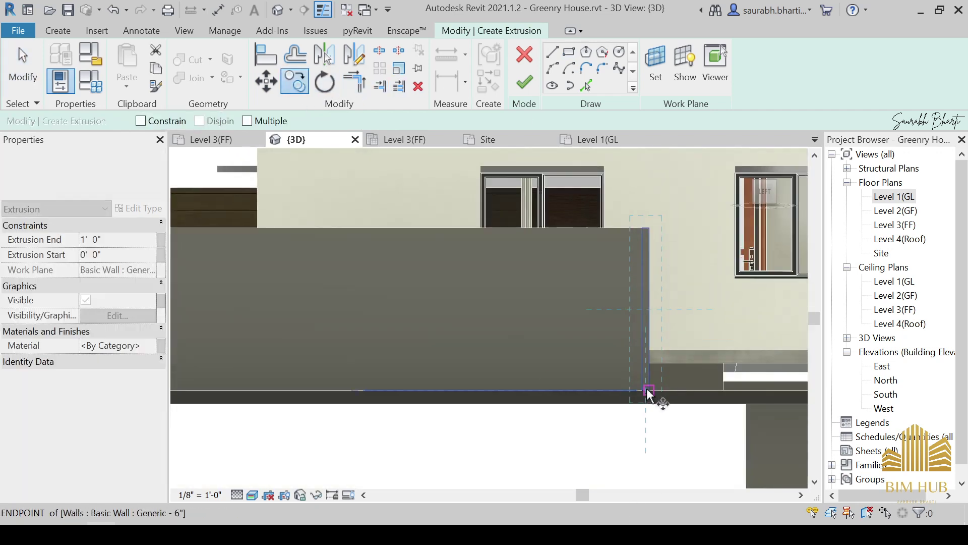
left_click(645, 392)
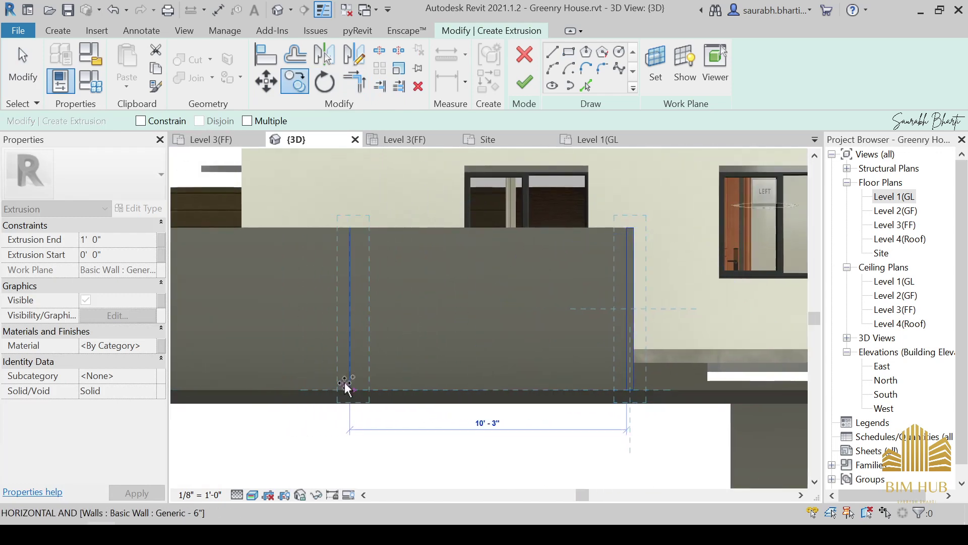
left_click(352, 380)
scroll(373, 413, "down", 4)
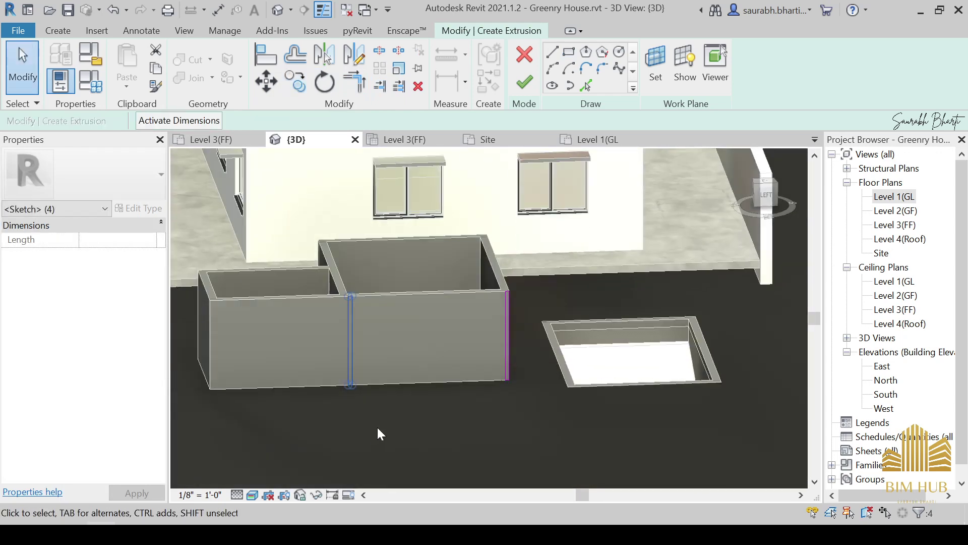
scroll(350, 380, "up", 4)
scroll(410, 389, "down", 2)
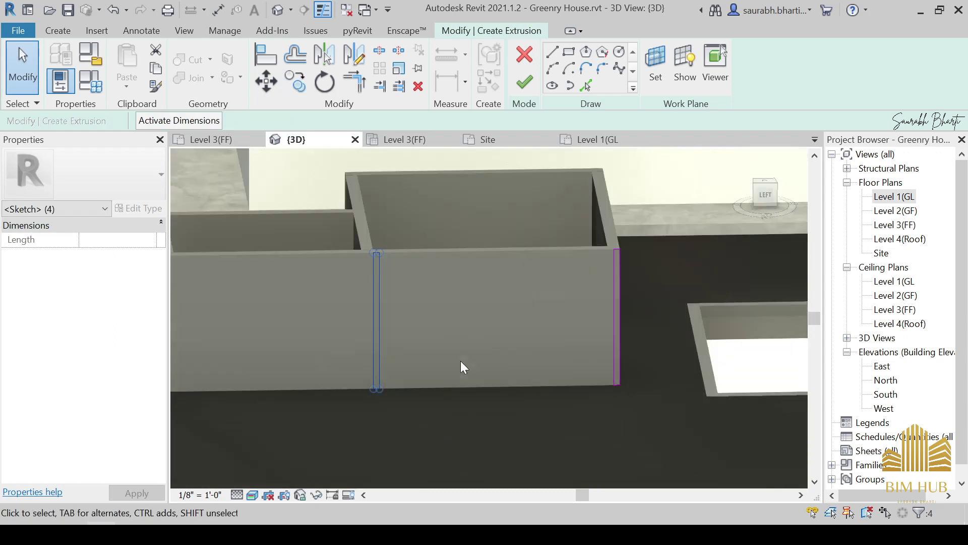
scroll(461, 367, "down", 2)
left_click(492, 290)
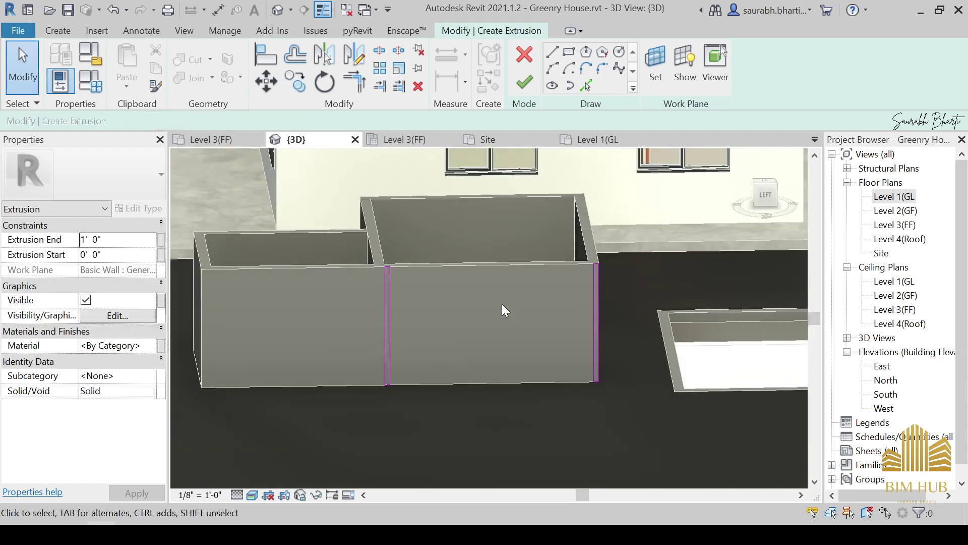
Inspect both profiles in 3D and select all eight lines of the two rectangles.
mouse_move(516, 308)
middle_mouse_down("shift")
mouse_move(551, 320)
mouse_move(396, 346)
mouse_move(515, 323)
middle_mouse_up("shift")
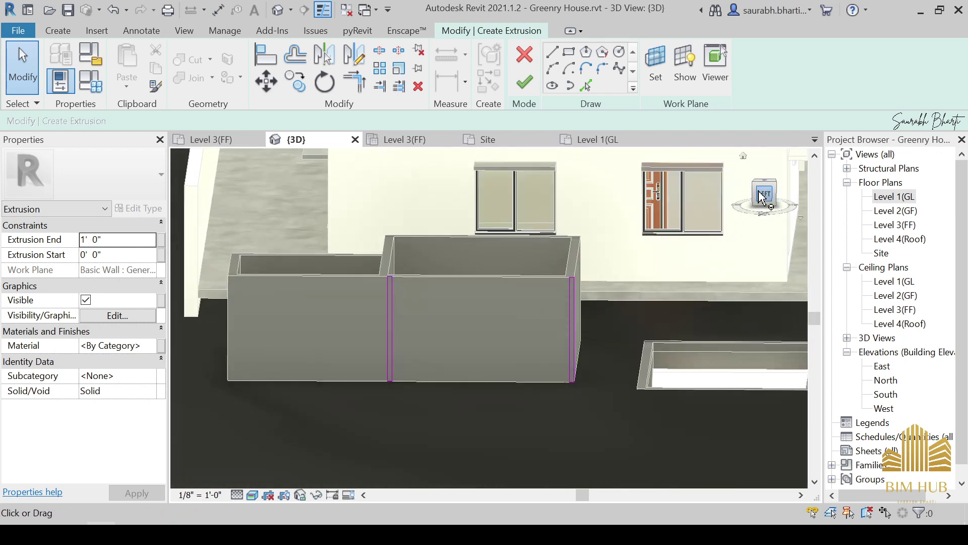
left_click(762, 195)
scroll(550, 326, "up", 4)
middle_click_drag(473, 328, 467, 338)
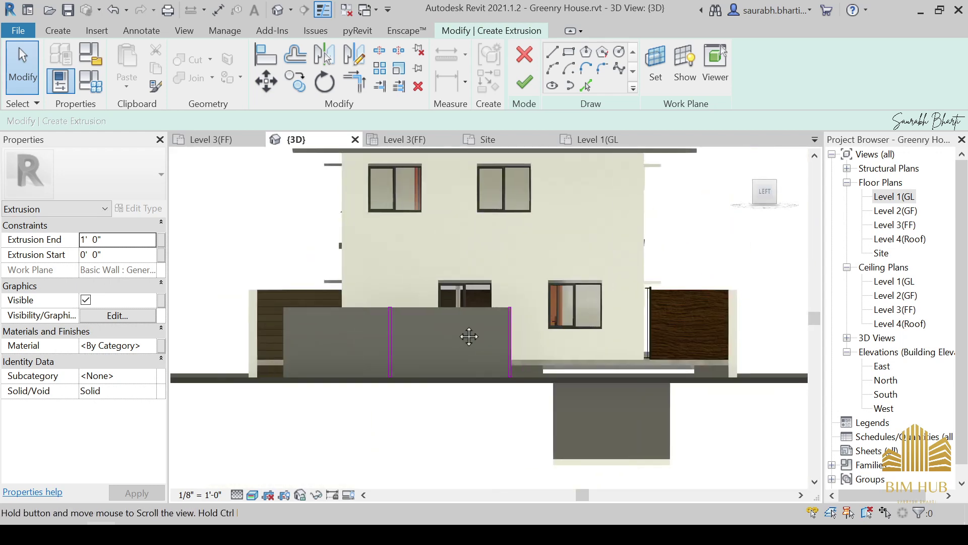
left_click_drag(374, 267, 564, 396)
mouse_move(564, 395)
middle_mouse_down("shift")
mouse_move(553, 385)
mouse_move(433, 428)
mouse_move(398, 128)
middle_mouse_up("shift")
left_click(295, 81)
middle_click_drag(454, 302, 751, 206, "shift")
Move the selected sketch lines to the end of the front wall.
left_click(760, 206)
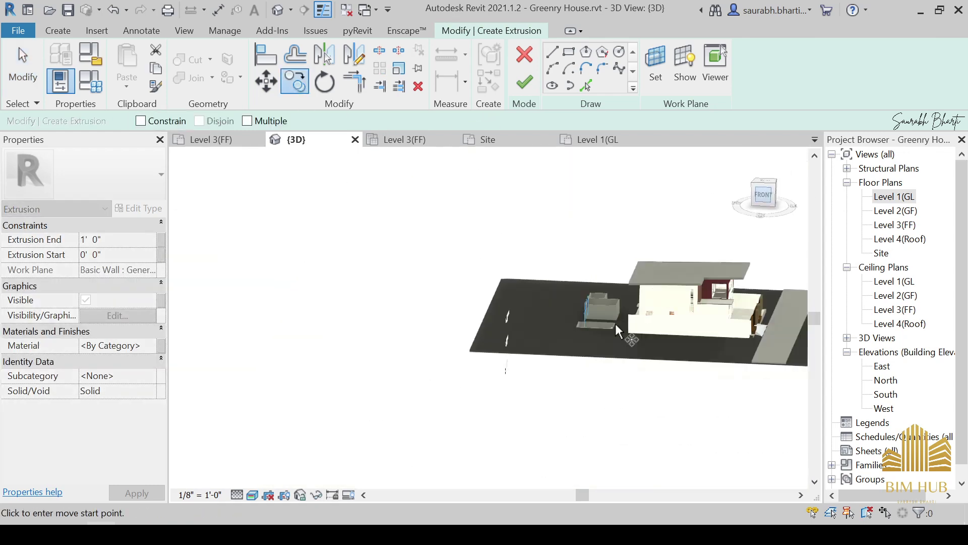
scroll(374, 363, "up", 3)
scroll(553, 331, "up", 2)
scroll(505, 322, "up", 3)
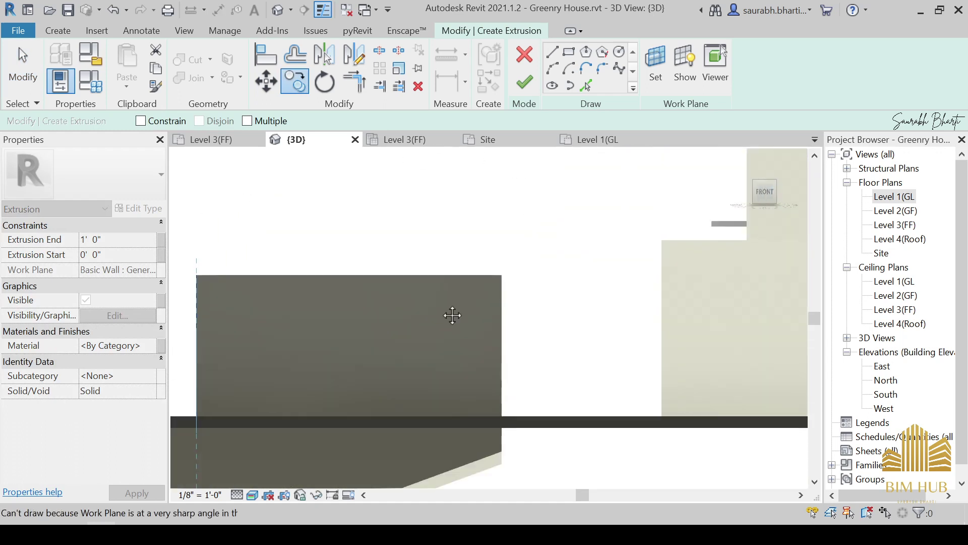
left_click(265, 81)
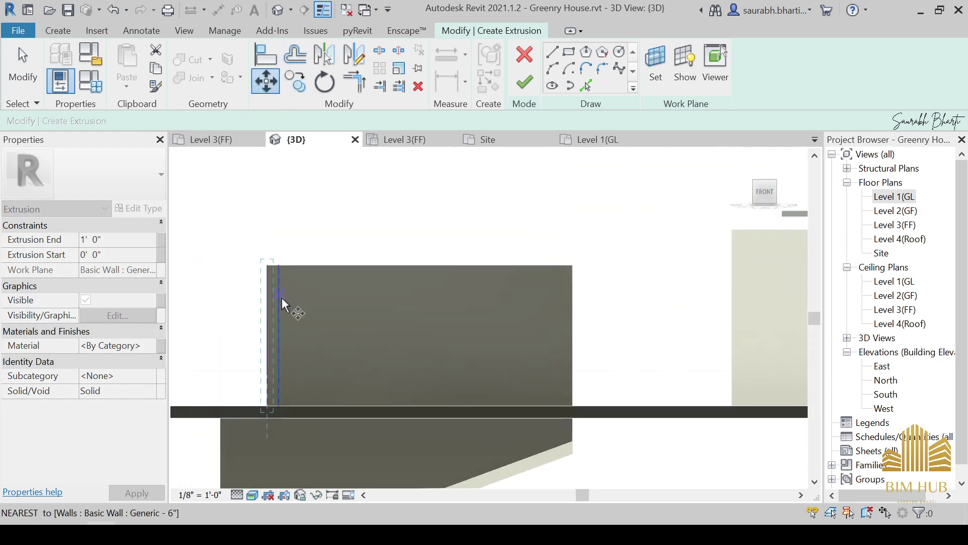
scroll(280, 391, "up", 1)
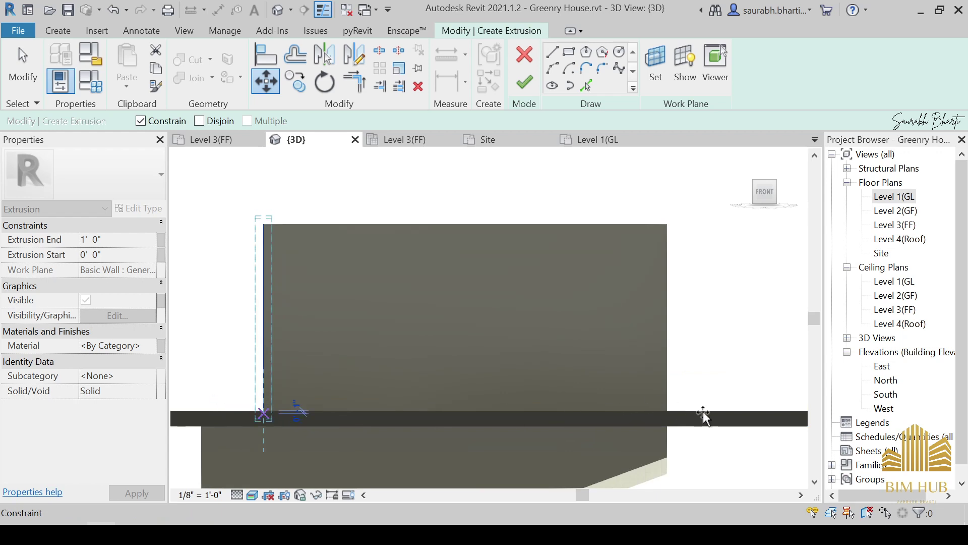
left_click(668, 409)
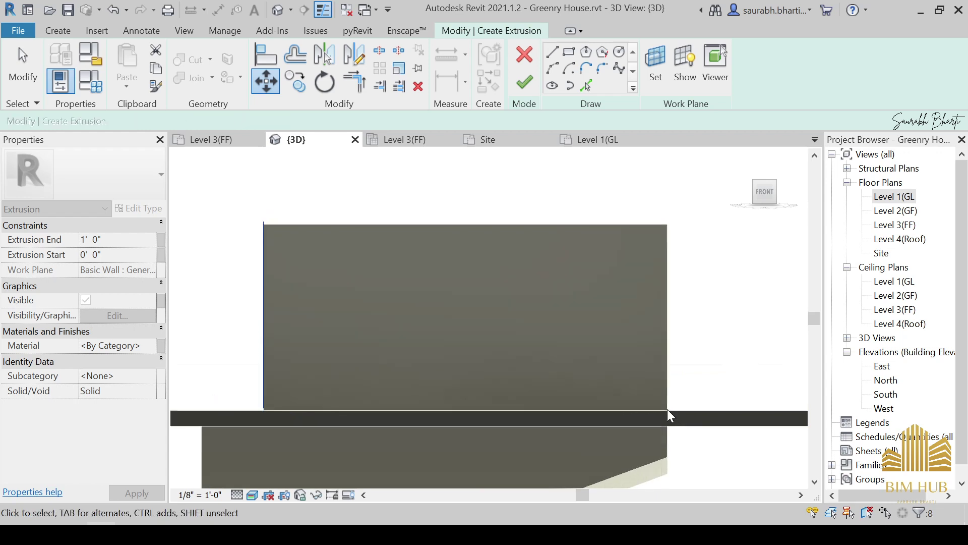
mouse_move(671, 398)
middle_mouse_down("shift")
mouse_move(687, 404)
mouse_move(661, 428)
mouse_move(561, 457)
mouse_move(755, 242)
middle_mouse_up("shift")
left_click(763, 194)
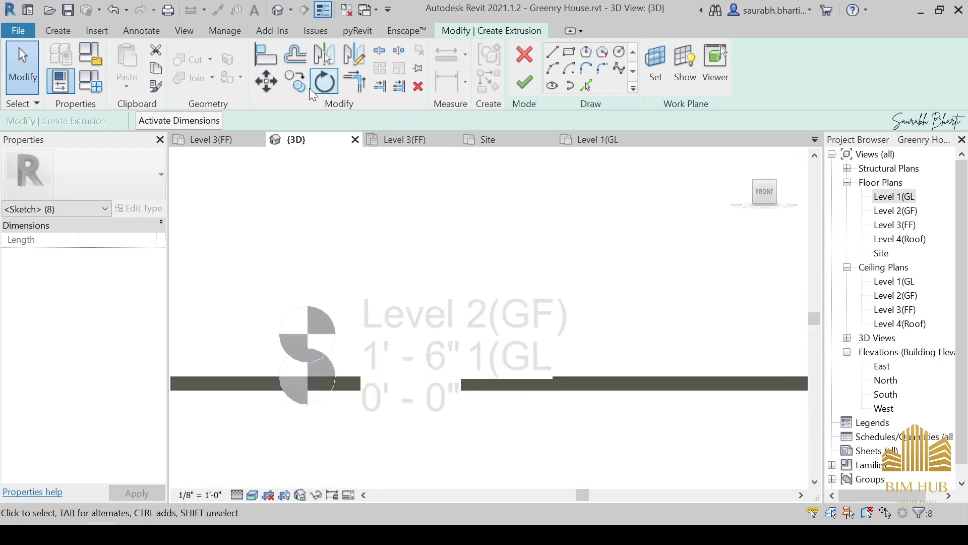
Copy the post's sketch lines from one wall corner to the opposite corner.
left_click(304, 85)
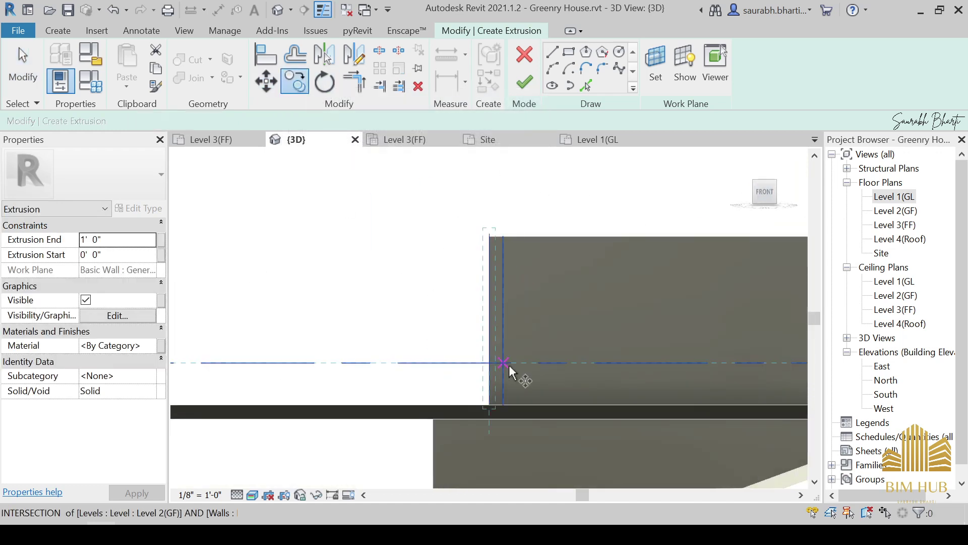
scroll(490, 422, "up", 2)
scroll(347, 361, "up", 2)
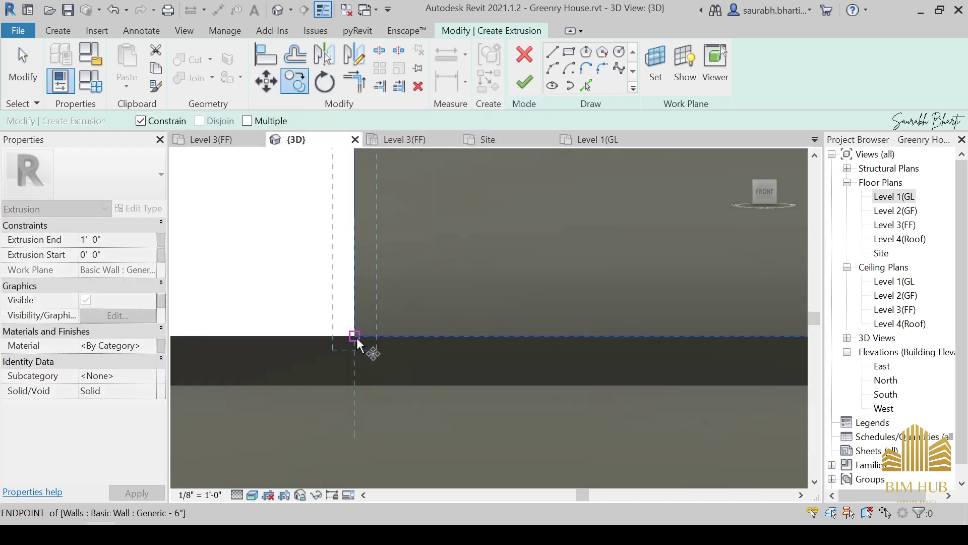
left_click(356, 337)
mouse_move(509, 347)
middle_mouse_down("shift")
mouse_move(558, 330)
mouse_move(642, 359)
middle_mouse_up("shift")
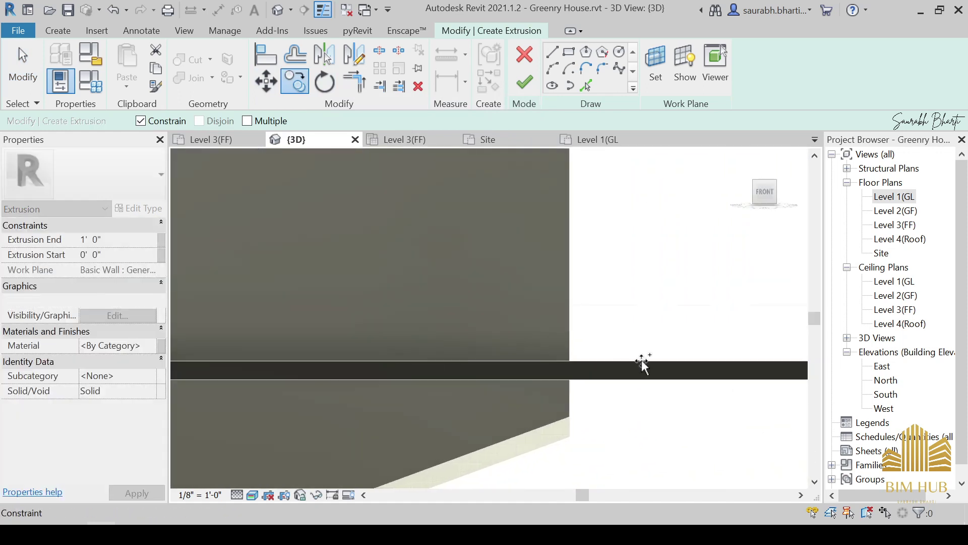
left_click(570, 355)
mouse_move(570, 359)
middle_mouse_down("shift")
mouse_move(605, 370)
mouse_move(583, 395)
middle_mouse_up("shift")
Attempt to finish the extrusion sketch, keeping it and dismissing the overlapping-lines error.
key("Escape")
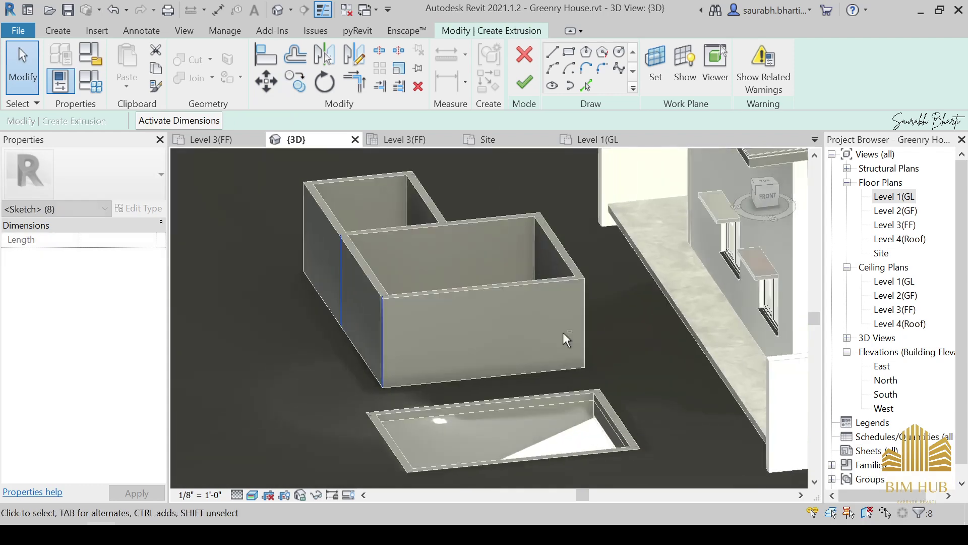
scroll(611, 346, "up", 2)
scroll(603, 335, "up", 2)
middle_click_drag(603, 335, 552, 312, "shift")
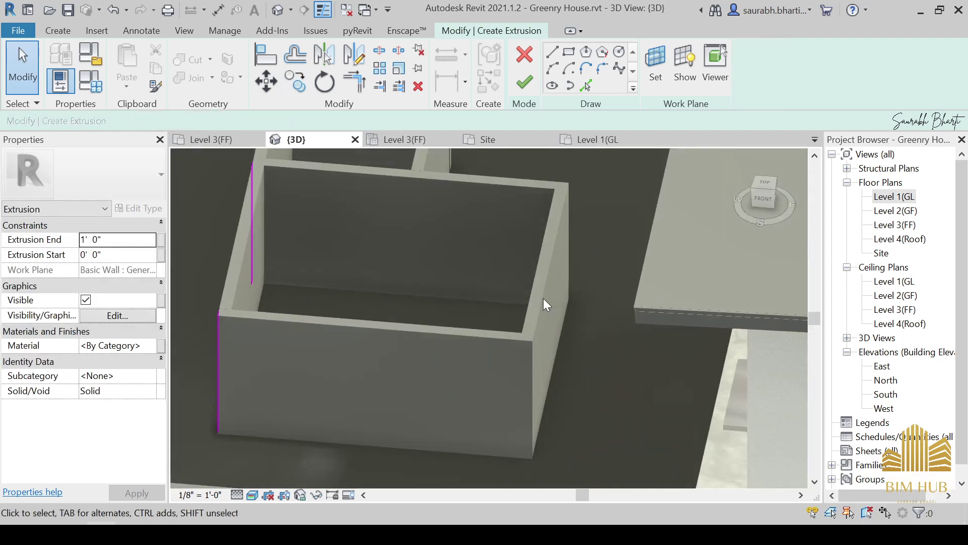
left_click(517, 59)
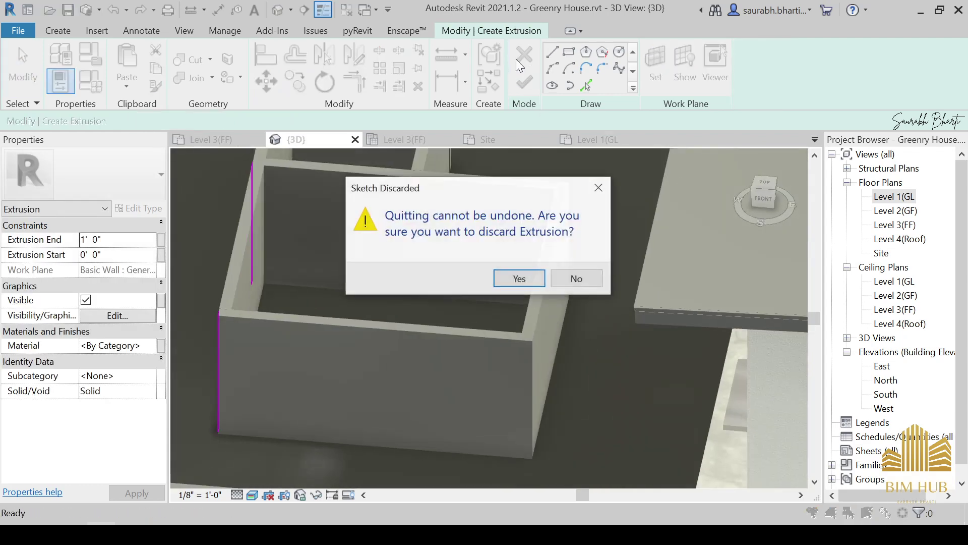
left_click(570, 277)
left_click(524, 82)
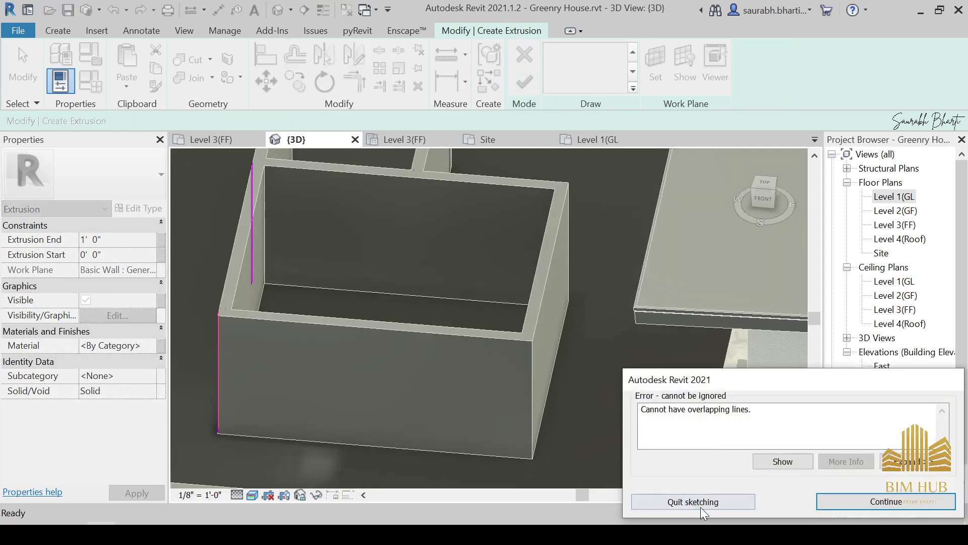
left_click(701, 503)
left_click(570, 277)
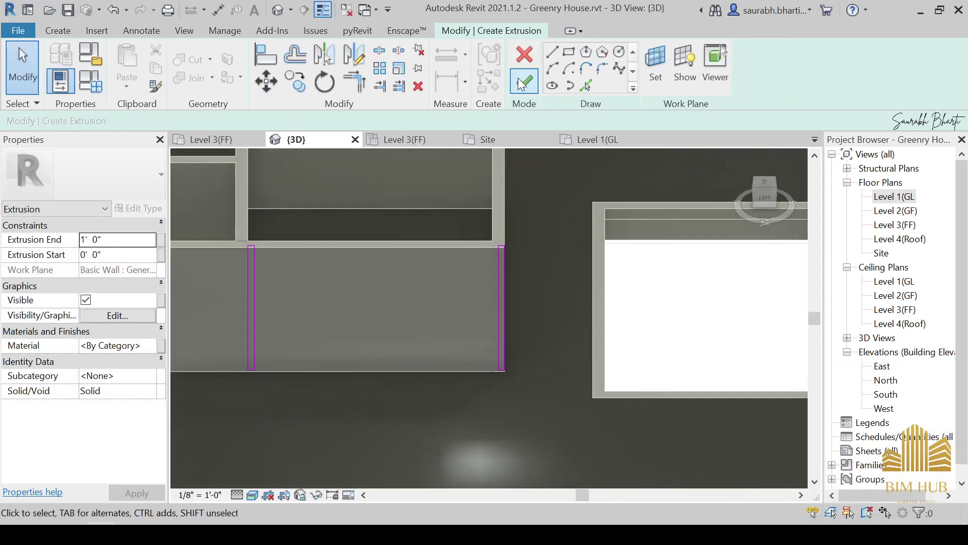
left_click(520, 78)
key("Return")
Reorient the view and finish the Sitout extrusion sketch.
middle_click_drag(466, 303, 395, 324, "shift")
left_click(523, 82)
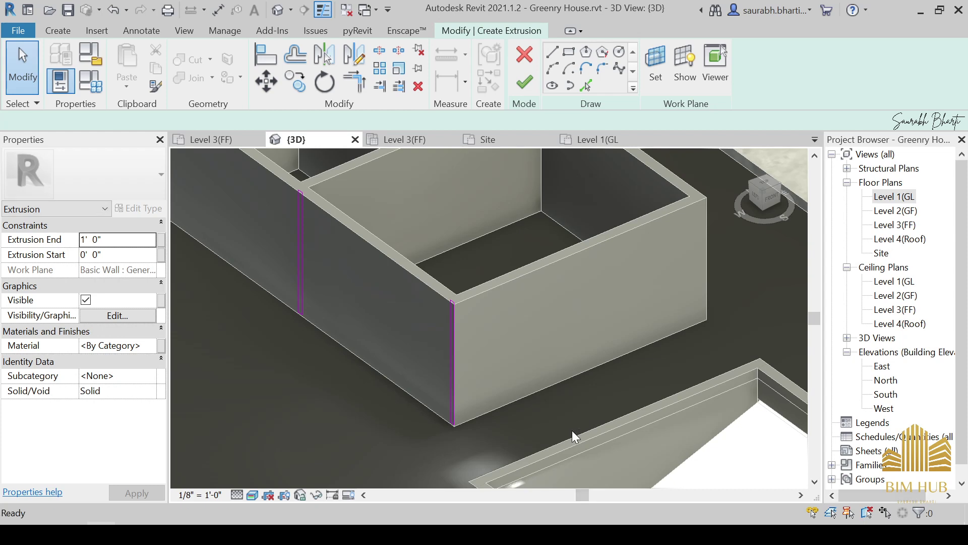
scroll(572, 430, "up", 2)
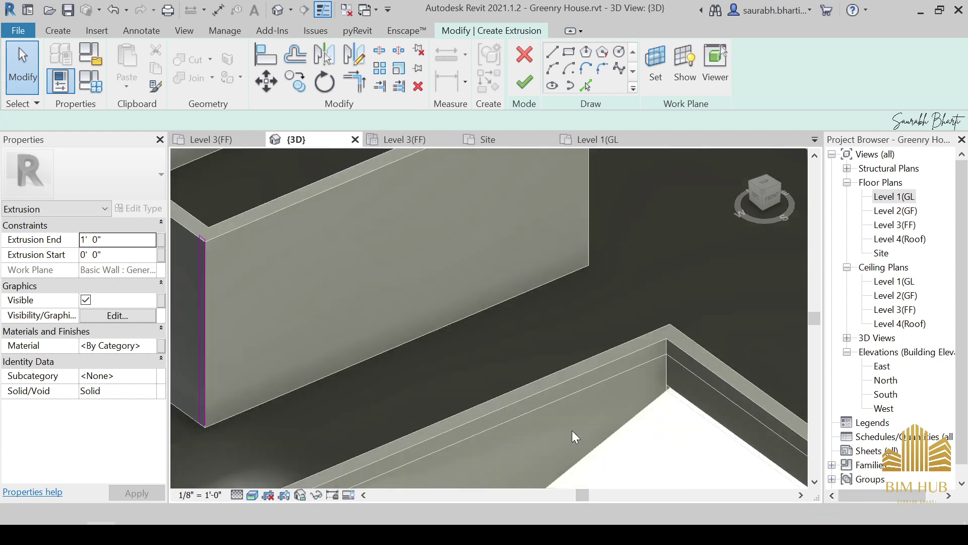
scroll(572, 431, "up", 3)
scroll(567, 418, "down", 5)
middle_click_drag(628, 443, 635, 412, "shift")
scroll(635, 410, "up", 5)
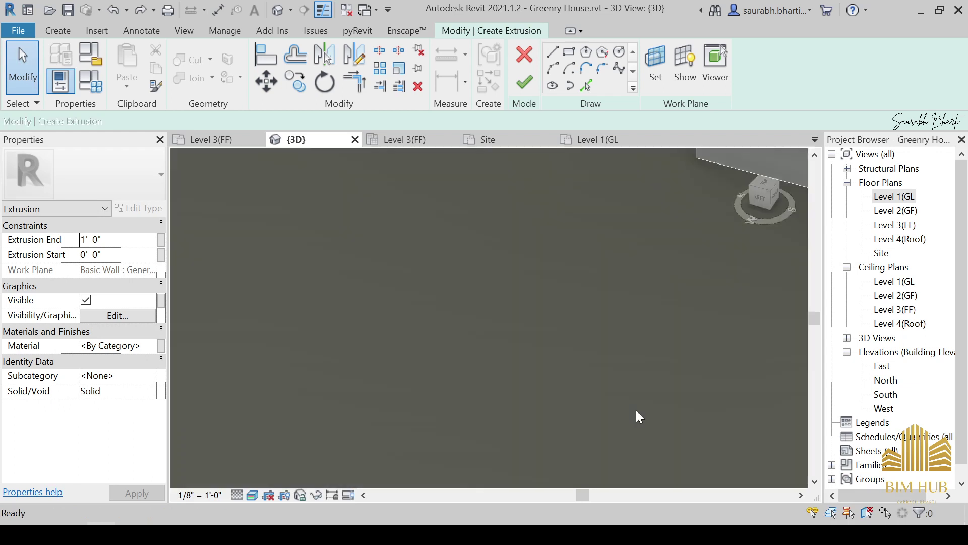
scroll(635, 407, "down", 3)
scroll(469, 436, "up", 1)
scroll(508, 424, "up", 1)
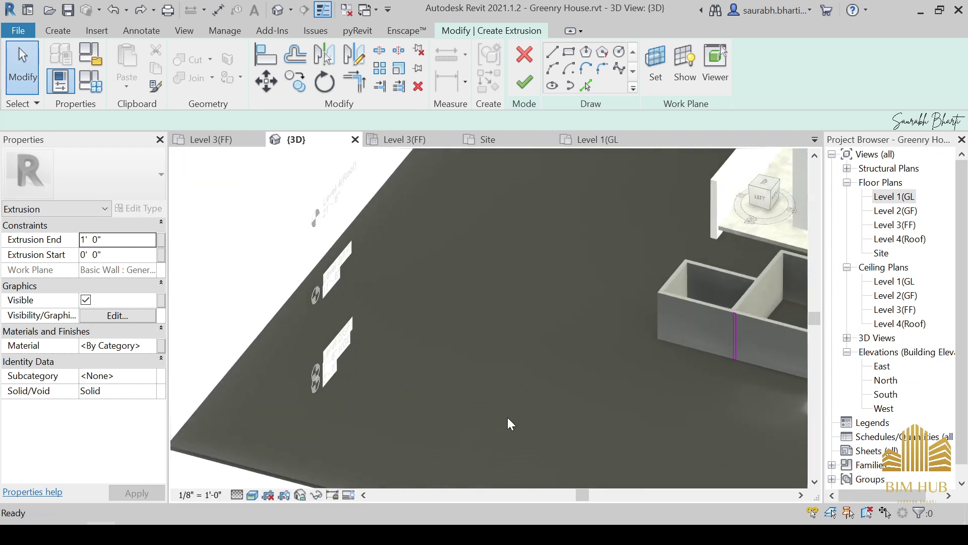
scroll(501, 317, "up", 2)
scroll(504, 323, "down", 3)
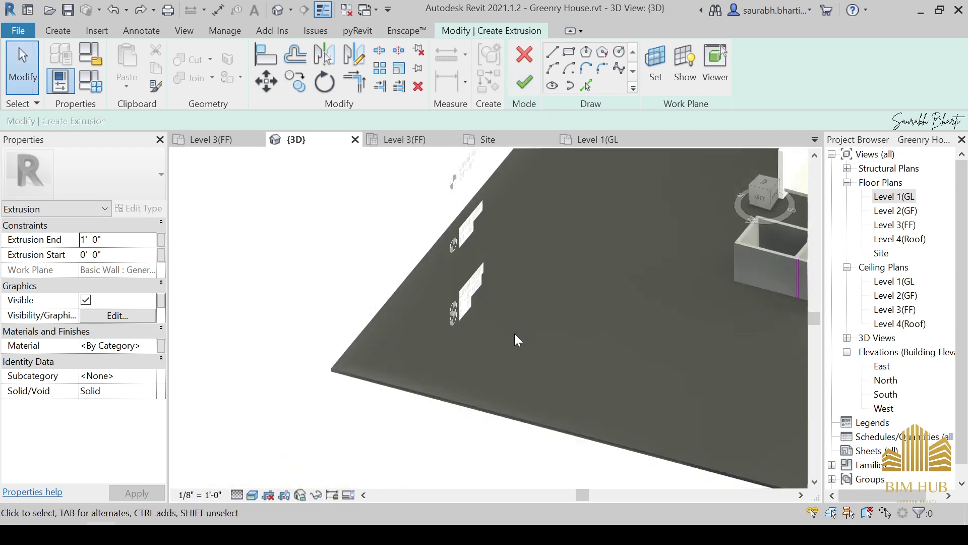
middle_click_drag(514, 334, 374, 374)
middle_click_drag(561, 378, 525, 61, "shift")
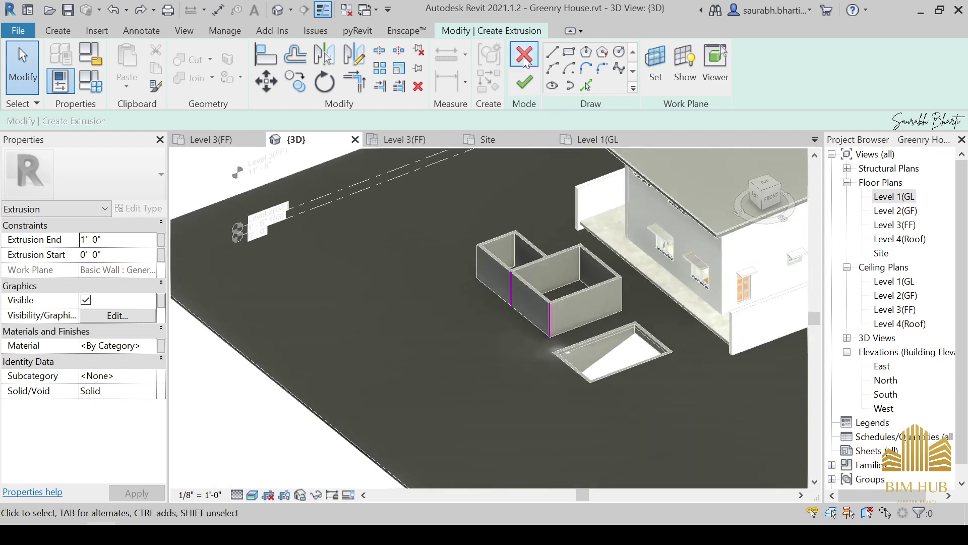
left_click(530, 87)
Inspect the new posts and finish the Sitout in-place model.
middle_click_drag(544, 383, 564, 304, "shift")
scroll(559, 313, "up", 1)
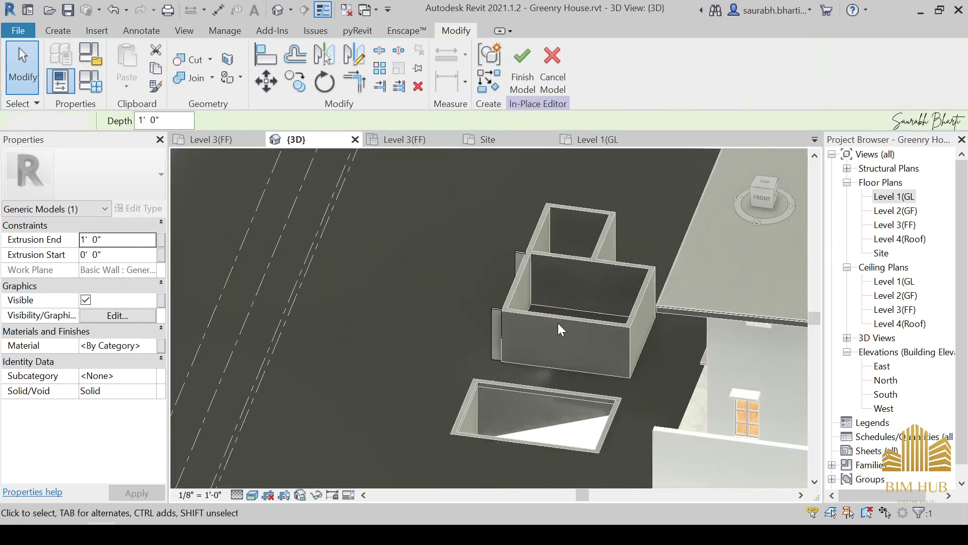
key("Escape")
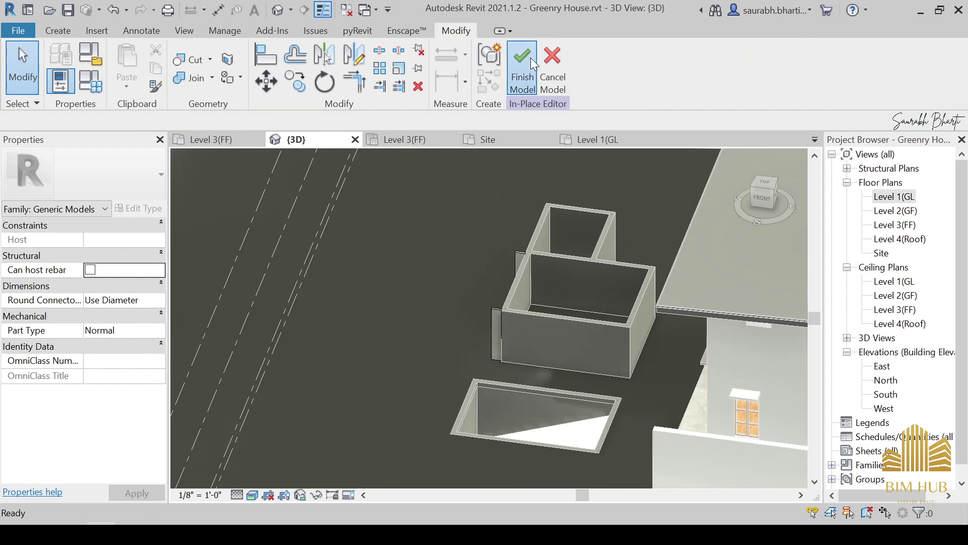
left_click(531, 57)
scroll(559, 342, "up", 2)
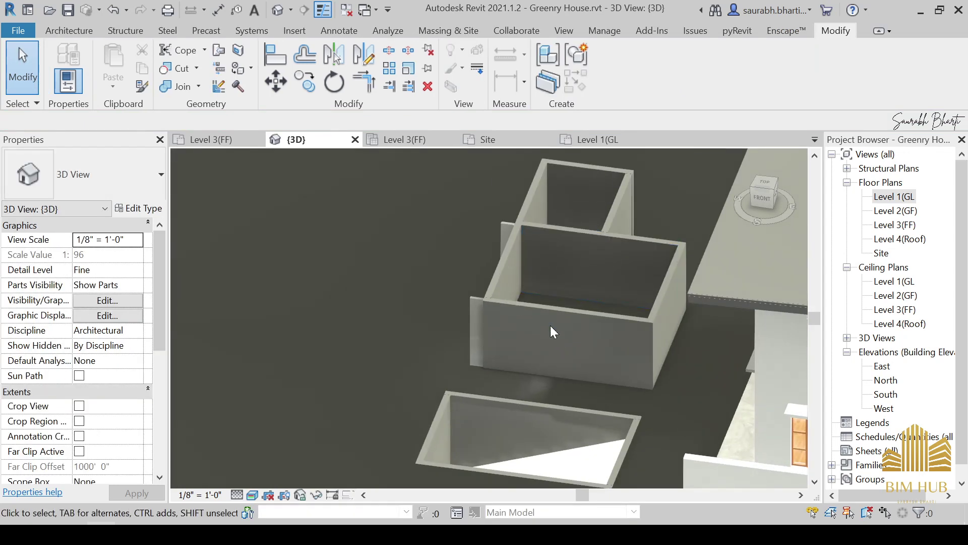
Delete the sitout front wall, undoing the accidental deletions of the right and long left walls.
left_click(555, 322)
middle_click_drag(555, 328, 575, 358, "shift")
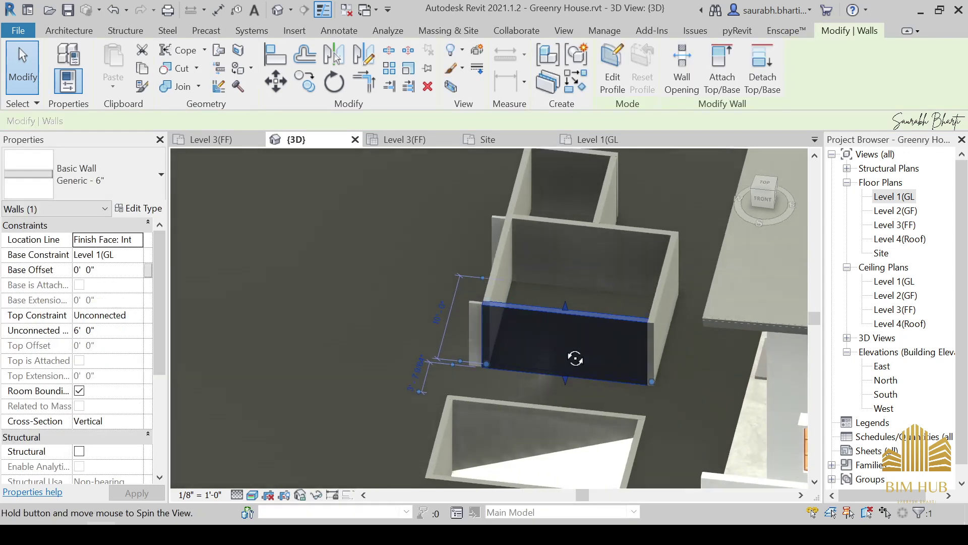
key("Delete")
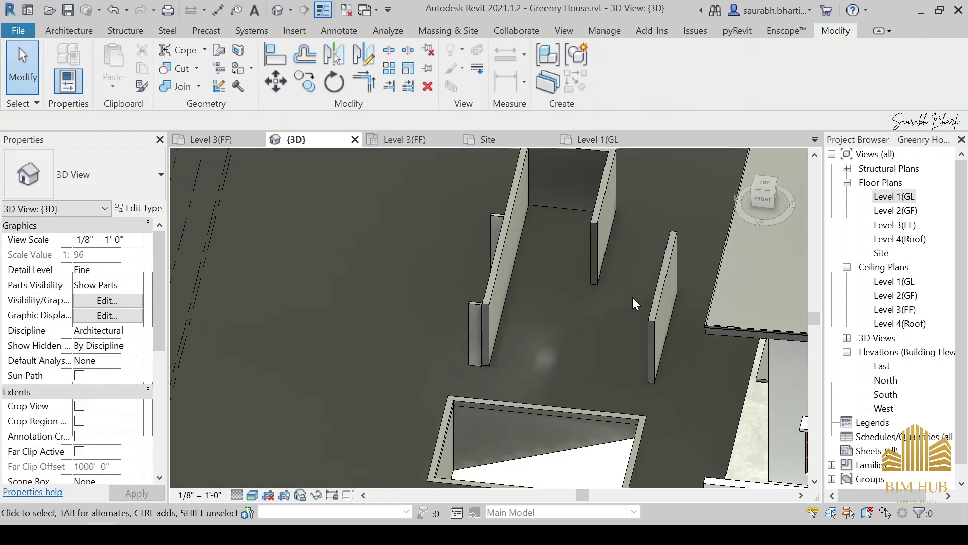
left_click(656, 298)
key("Delete")
left_click(498, 259)
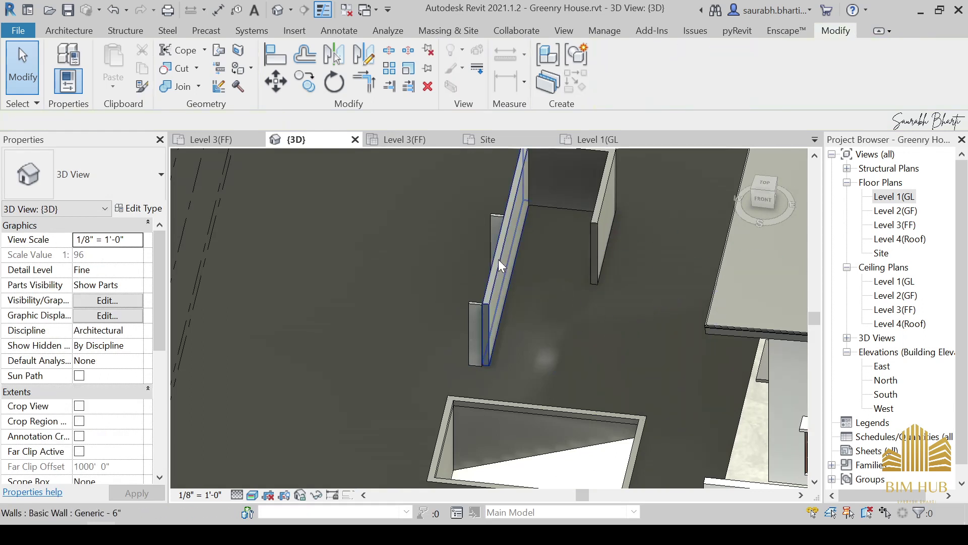
key("Delete")
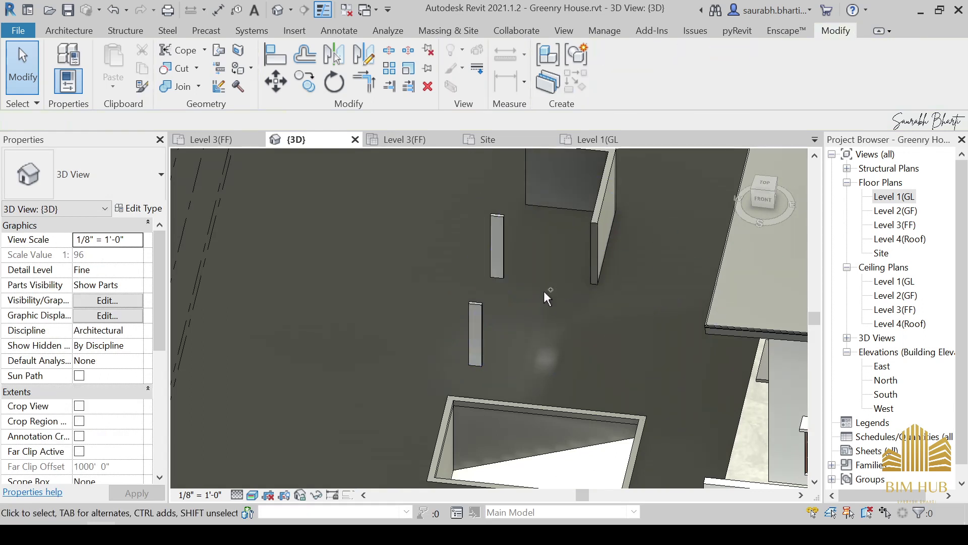
key("ctrl+z")
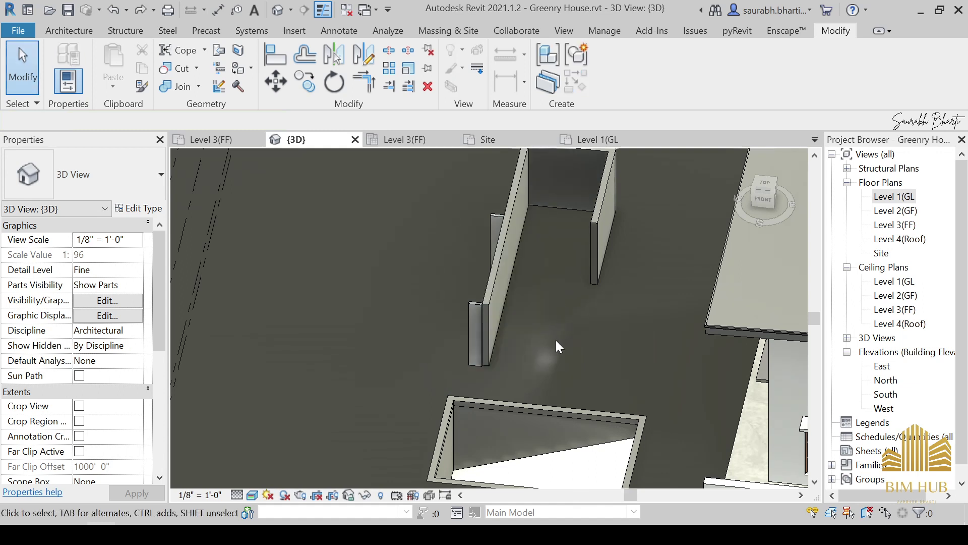
key("ctrl+z")
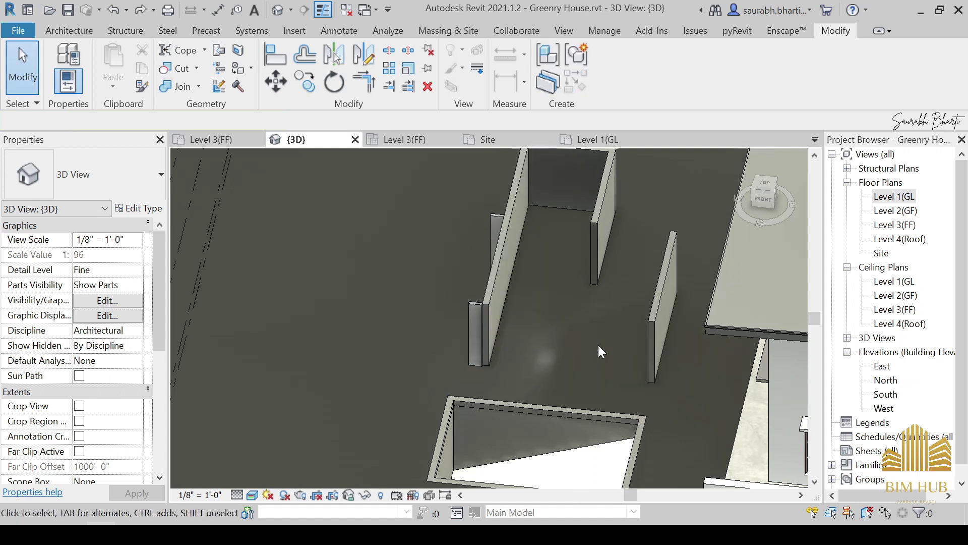
Orbit the model and select the Sitout posts model.
mouse_move(598, 344)
middle_mouse_down("shift")
mouse_move(644, 391)
mouse_move(661, 363)
middle_mouse_up("shift")
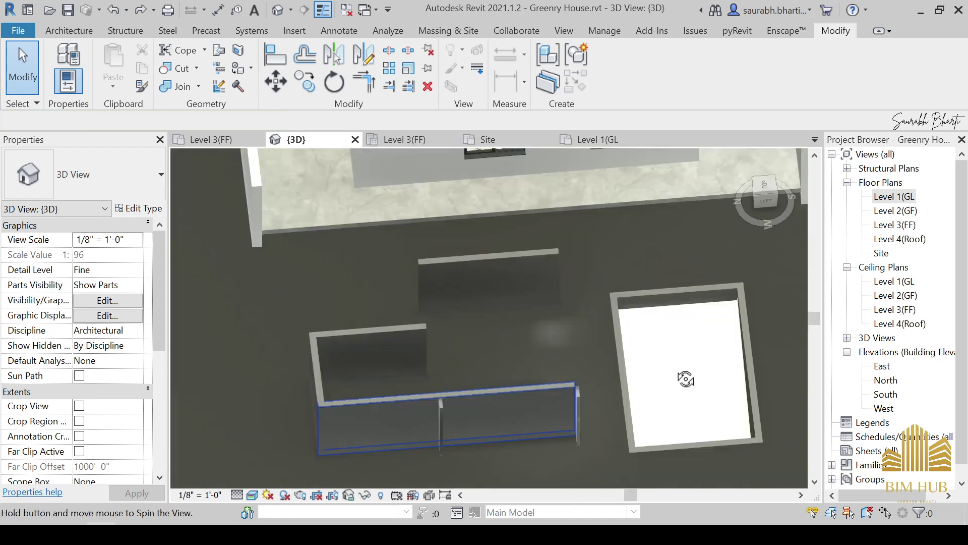
left_click_drag(766, 192, 610, 398)
left_click(612, 391)
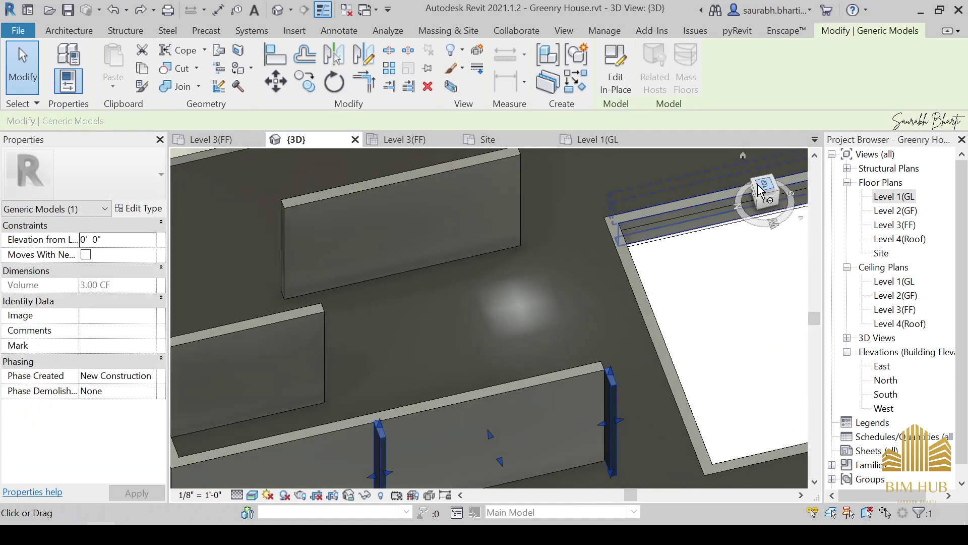
Edit the posts in place and set the post extrusion's end to 0' 3".
left_click(765, 191)
left_click(615, 66)
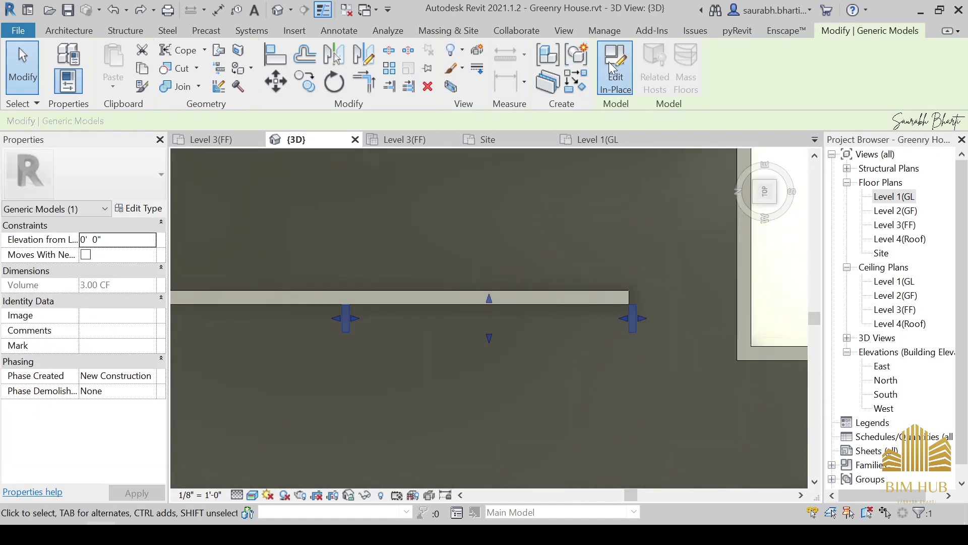
left_click(669, 371)
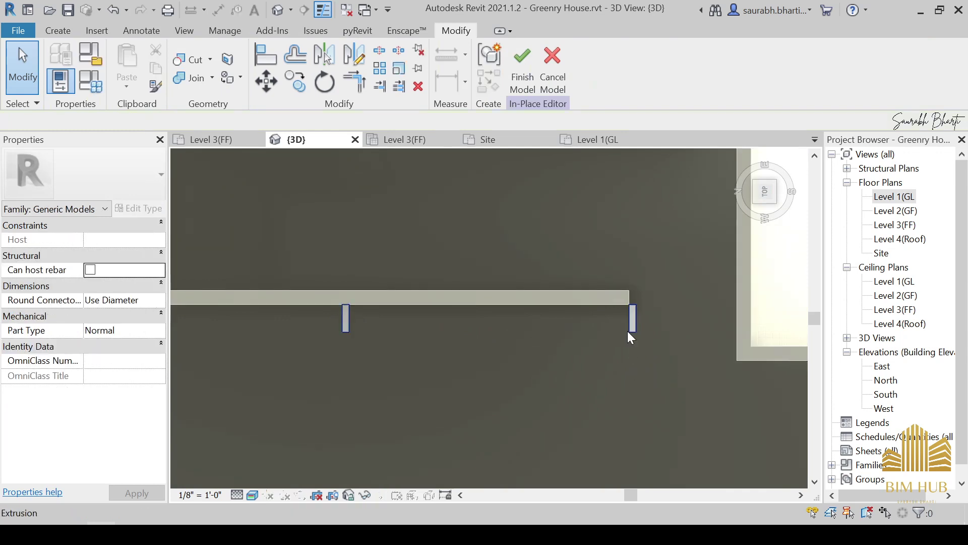
left_click(631, 327)
left_click(135, 245)
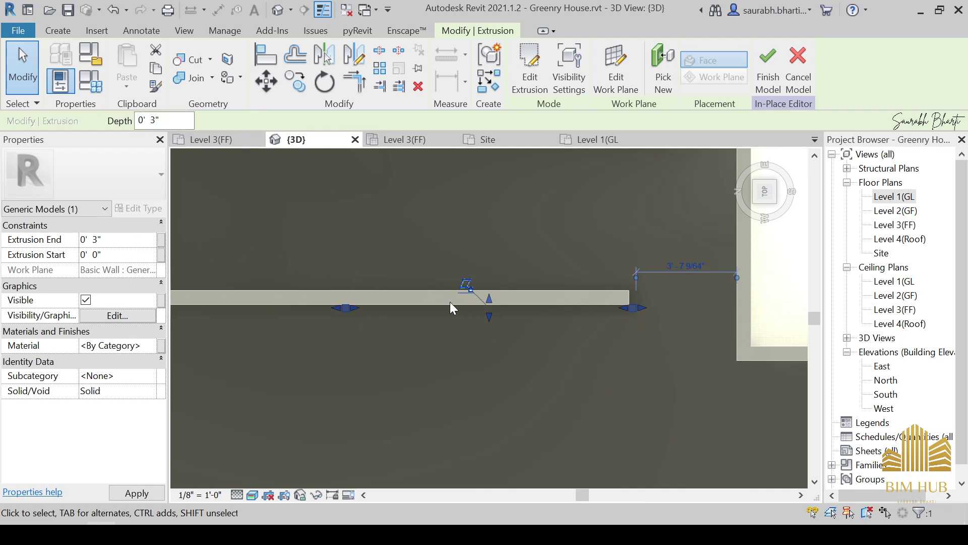
left_click(461, 340)
Copy the post extrusion from one wall corner to the wall's other corner.
mouse_move(538, 350)
middle_mouse_down("shift")
mouse_move(552, 190)
mouse_move(641, 284)
mouse_move(607, 286)
middle_mouse_up("shift")
left_click(628, 285)
mouse_move(595, 324)
middle_mouse_down("shift")
mouse_move(556, 341)
mouse_move(735, 260)
middle_mouse_up("shift")
left_click(571, 349)
scroll(550, 345, "down", 3)
left_click(525, 340)
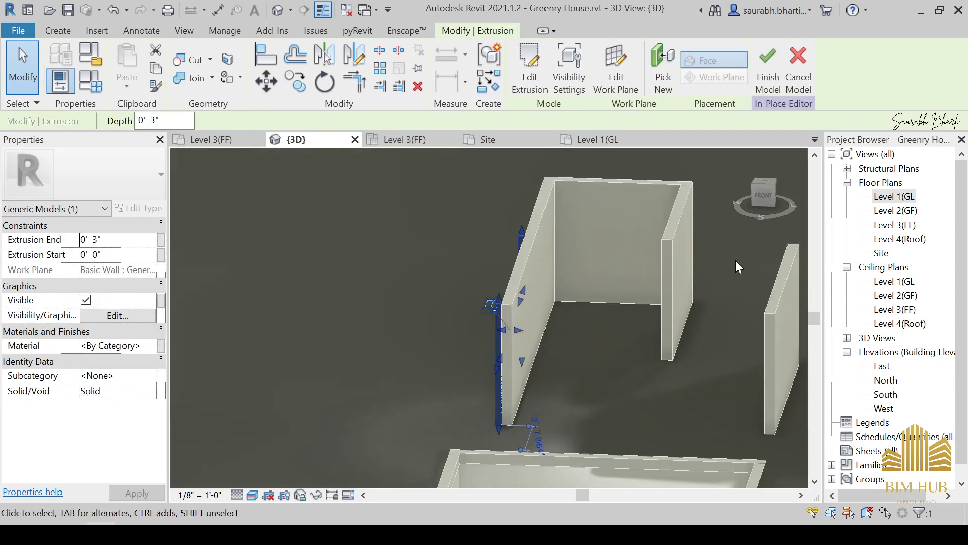
left_click(764, 195)
left_click(295, 83)
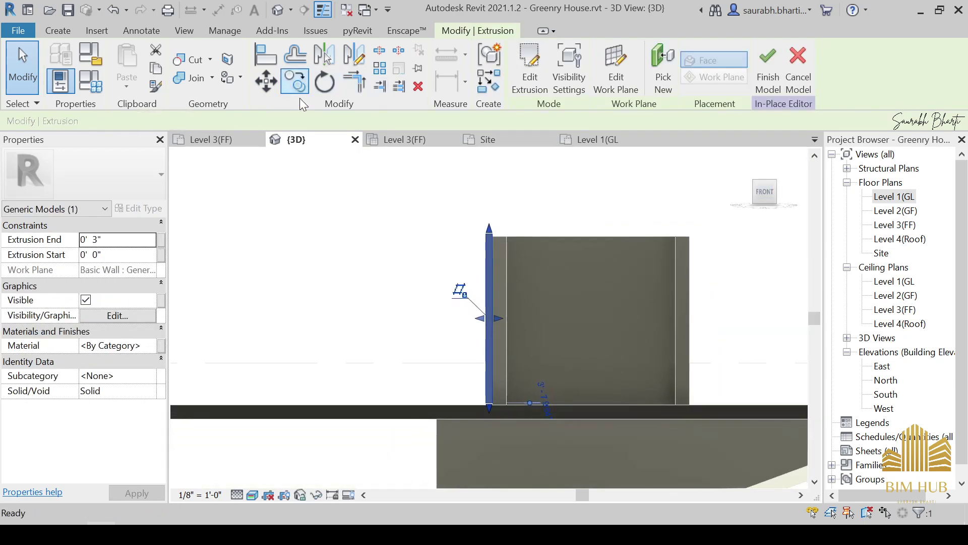
left_click(485, 236)
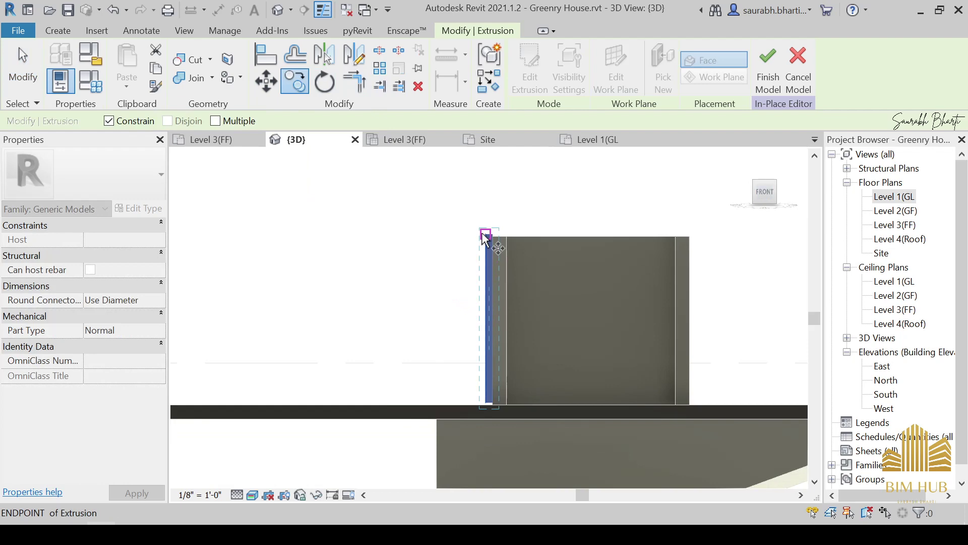
left_click(690, 235)
mouse_move(688, 235)
middle_mouse_down("shift")
mouse_move(637, 301)
mouse_move(672, 346)
mouse_move(723, 377)
mouse_move(691, 303)
middle_mouse_up("shift")
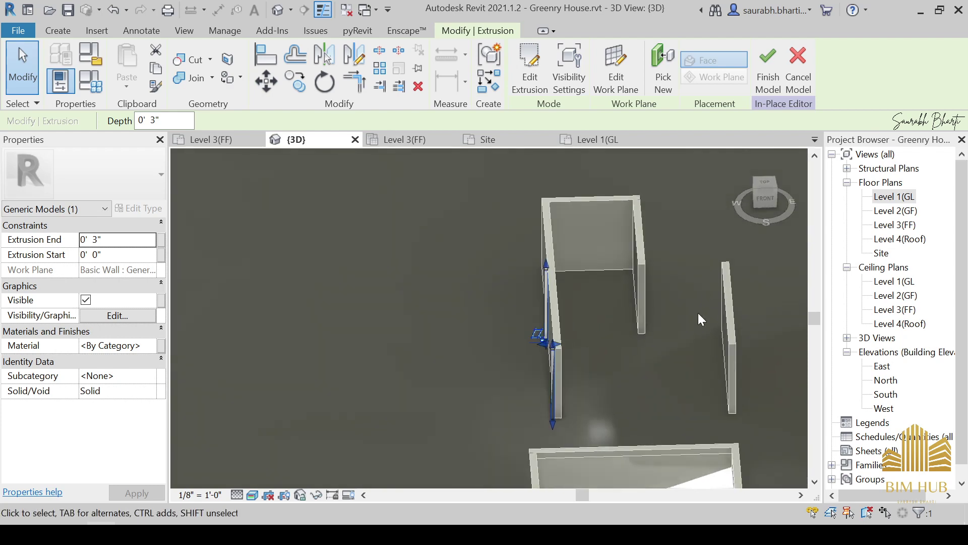
Finish the in-place post model and select the generic model post from above.
left_click(767, 71)
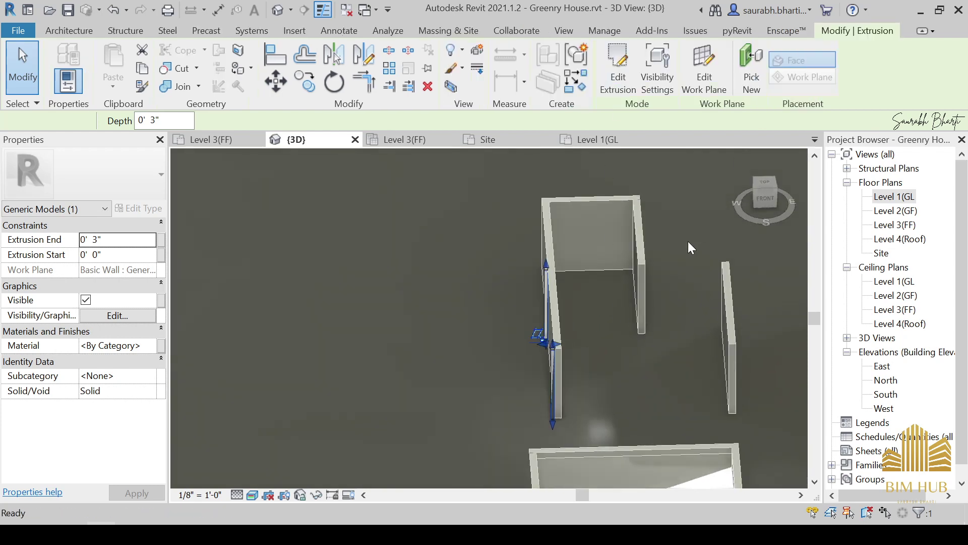
key("Escape")
mouse_move(564, 374)
middle_mouse_down("shift")
mouse_move(629, 396)
mouse_move(558, 372)
middle_mouse_up("shift")
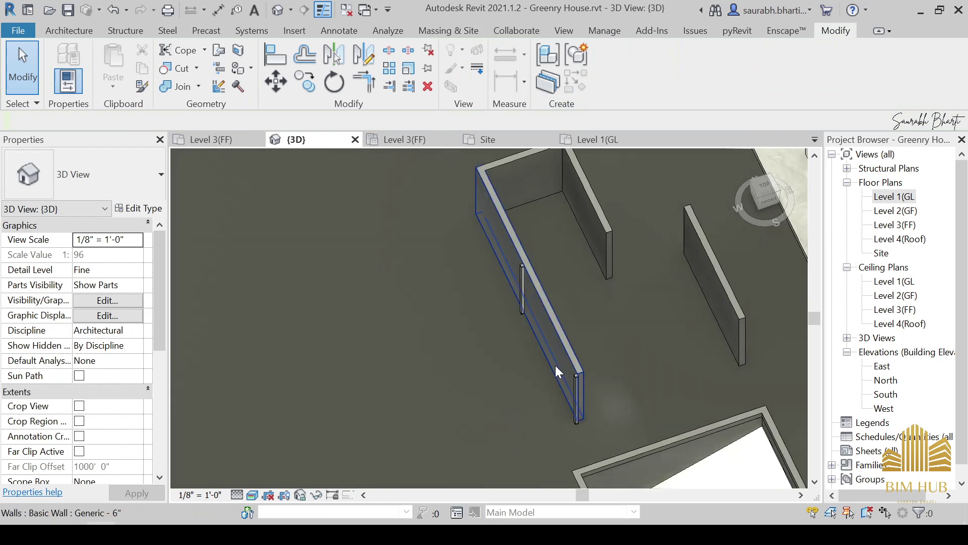
left_click(576, 392)
mouse_move(630, 366)
middle_mouse_down("shift")
mouse_move(725, 293)
mouse_move(752, 237)
mouse_move(745, 244)
middle_mouse_up("shift")
left_click_drag(745, 244, 697, 309)
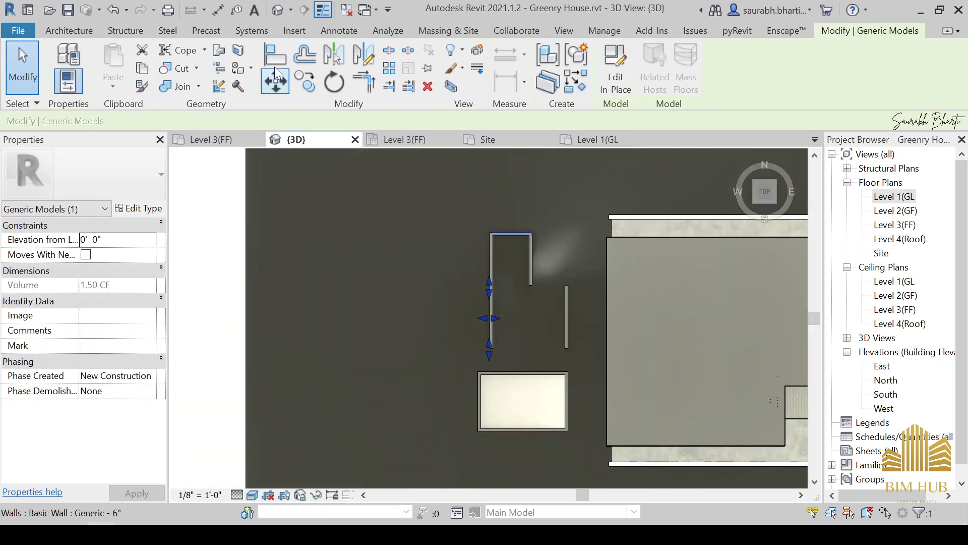
Copy the post and place the duplicate at the wall end.
left_click(292, 78)
scroll(497, 360, "up", 4)
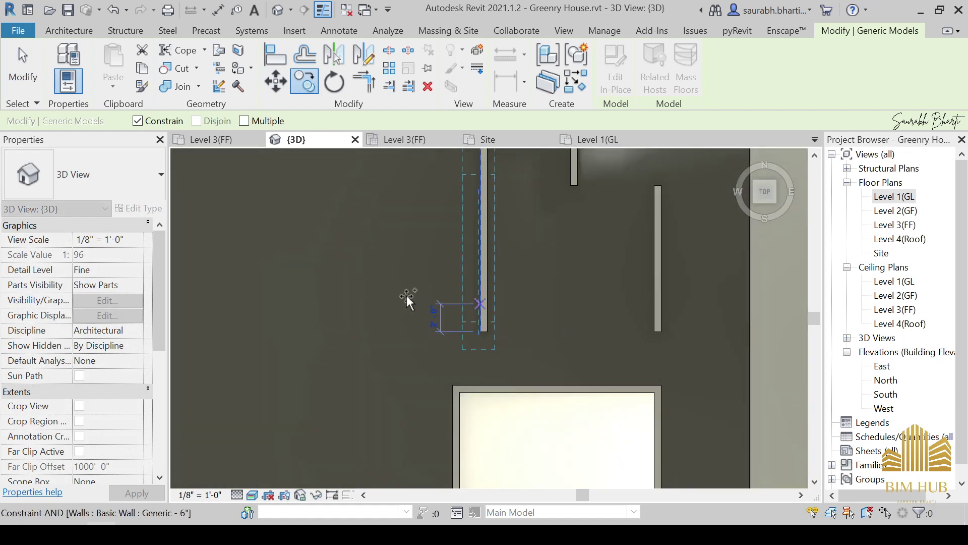
scroll(462, 212, "down", 2)
scroll(464, 214, "down", 1)
middle_click_drag(463, 215, 432, 320)
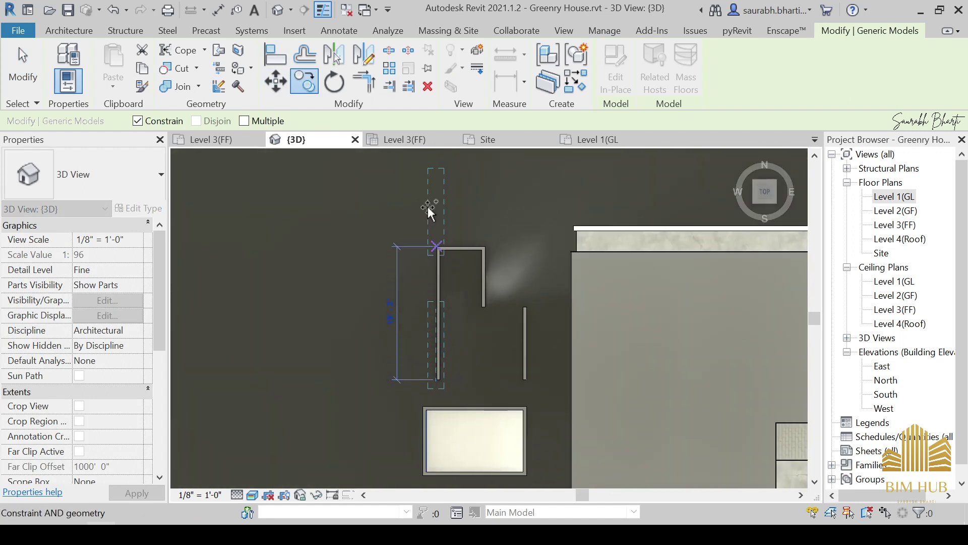
left_click(428, 274)
Select the freestanding wall beside the copied post.
middle_click_drag(471, 349, 432, 335)
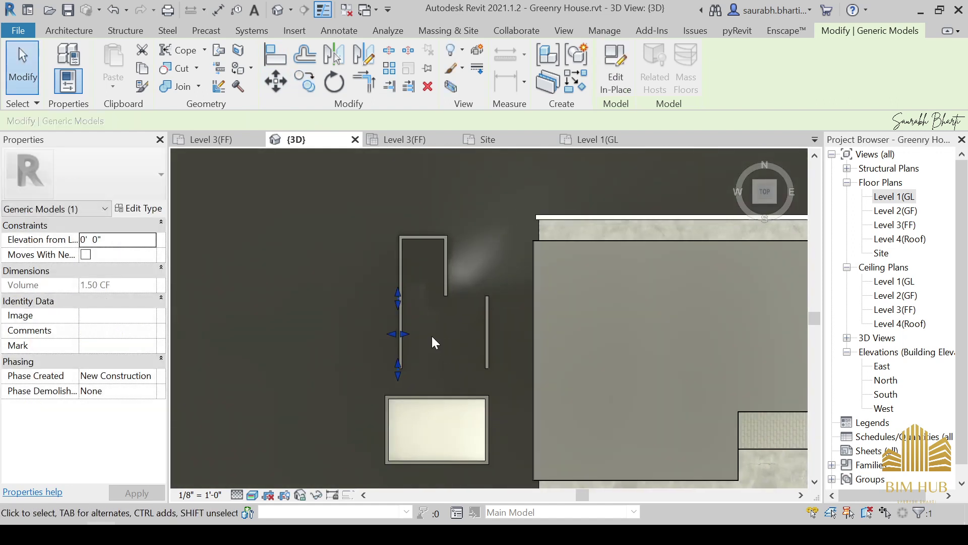
middle_click_drag(438, 268, 553, 301, "shift")
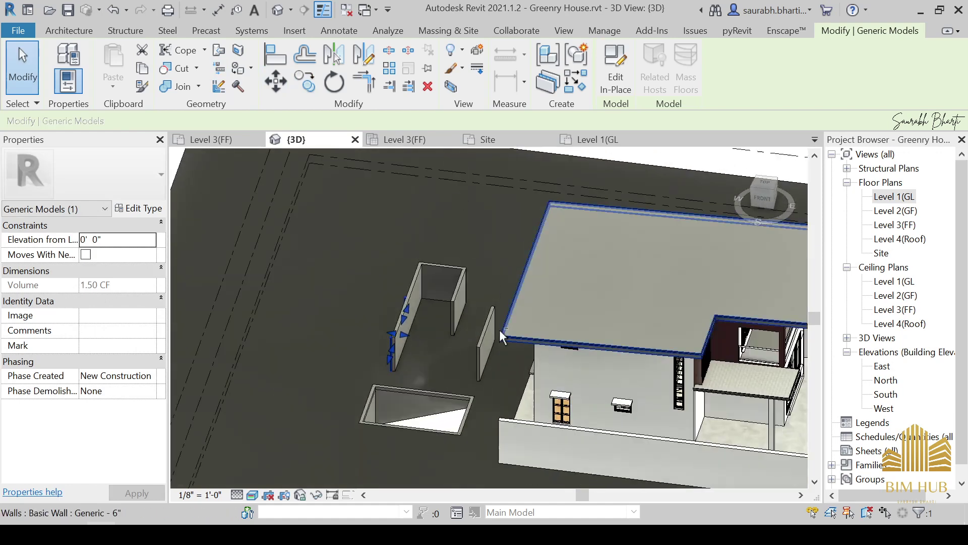
scroll(550, 302, "down", 3)
mouse_move(530, 358)
middle_mouse_down("shift")
mouse_move(630, 316)
mouse_move(509, 328)
mouse_move(510, 312)
middle_mouse_up("shift")
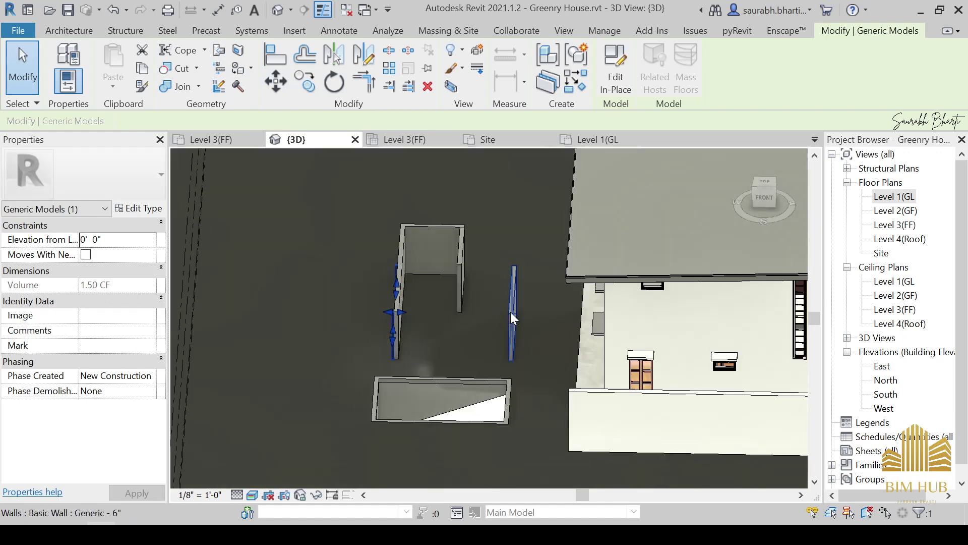
left_click(510, 312)
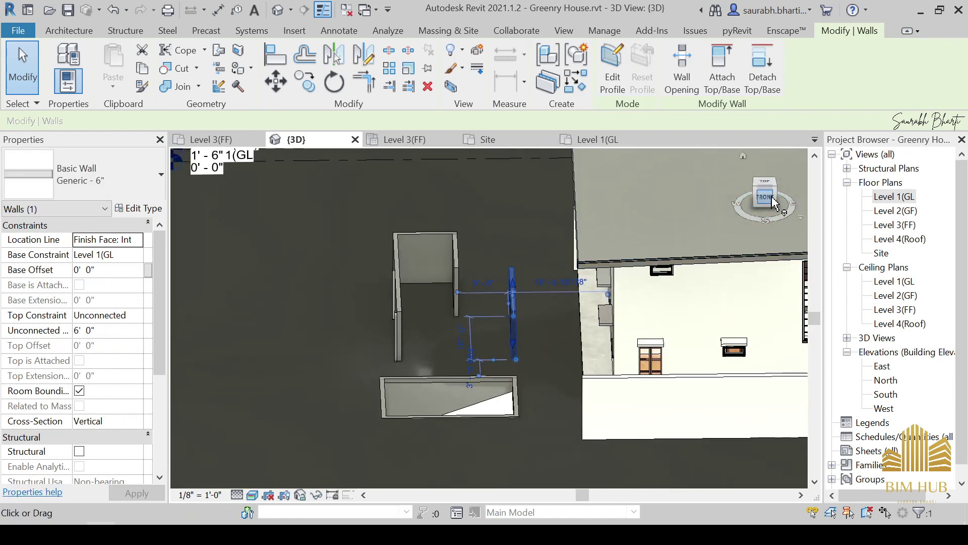
left_click(762, 199)
left_click(501, 303)
mouse_move(501, 303)
middle_mouse_down("shift")
mouse_move(498, 339)
mouse_move(441, 241)
middle_mouse_up("shift")
left_click(445, 259)
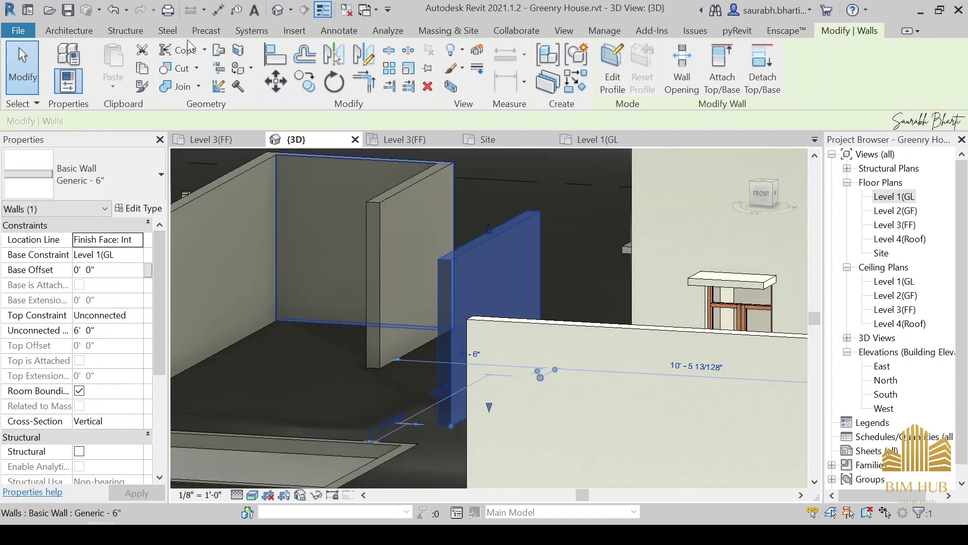
left_click(89, 34)
Create a new in-place Generic Models component named Generic Models 8.
left_click(189, 68)
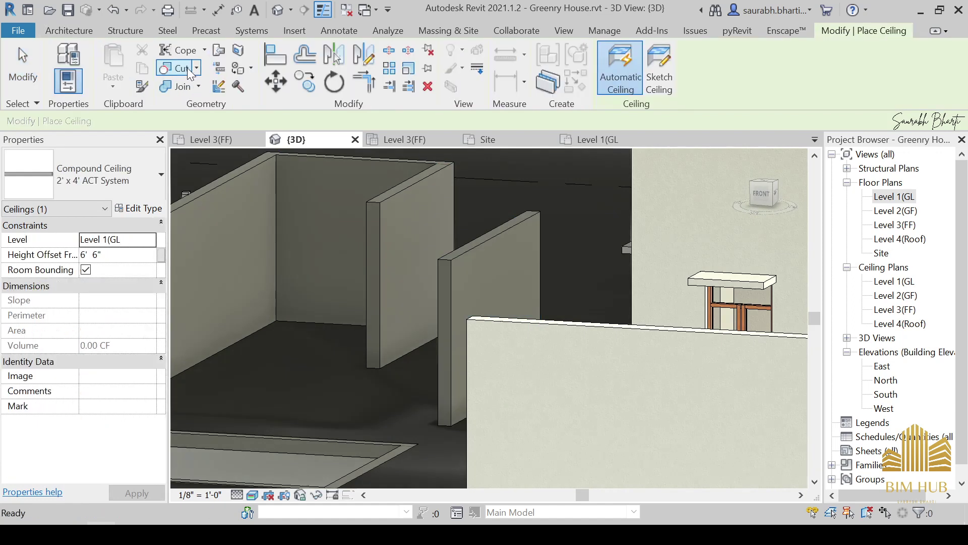
left_click(94, 33)
left_click(177, 70)
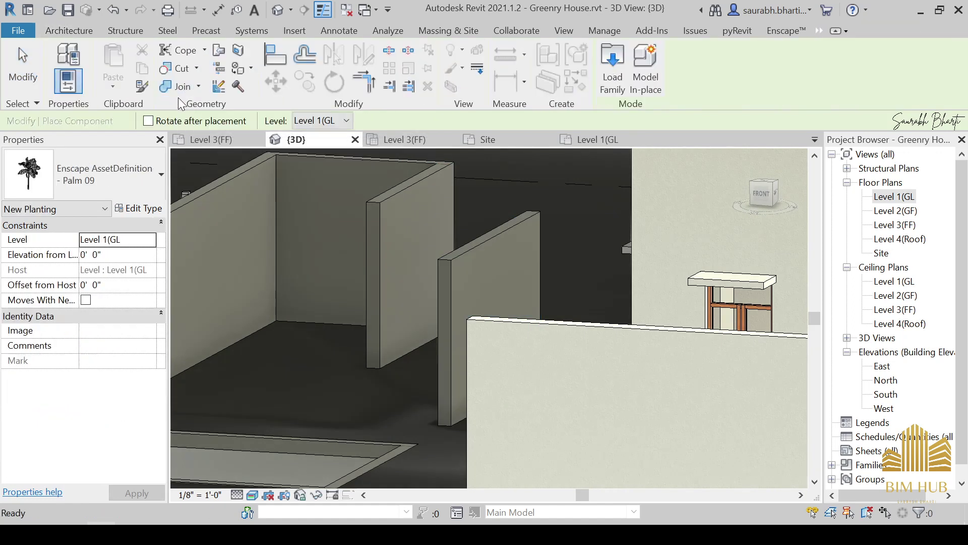
key("Escape")
key("Escape")
left_click(186, 68)
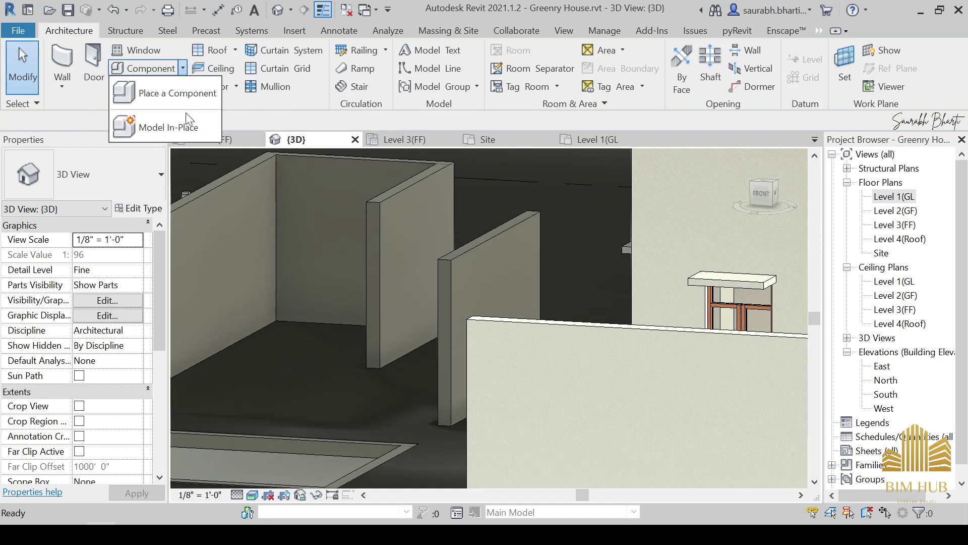
left_click(171, 125)
double_click(440, 258)
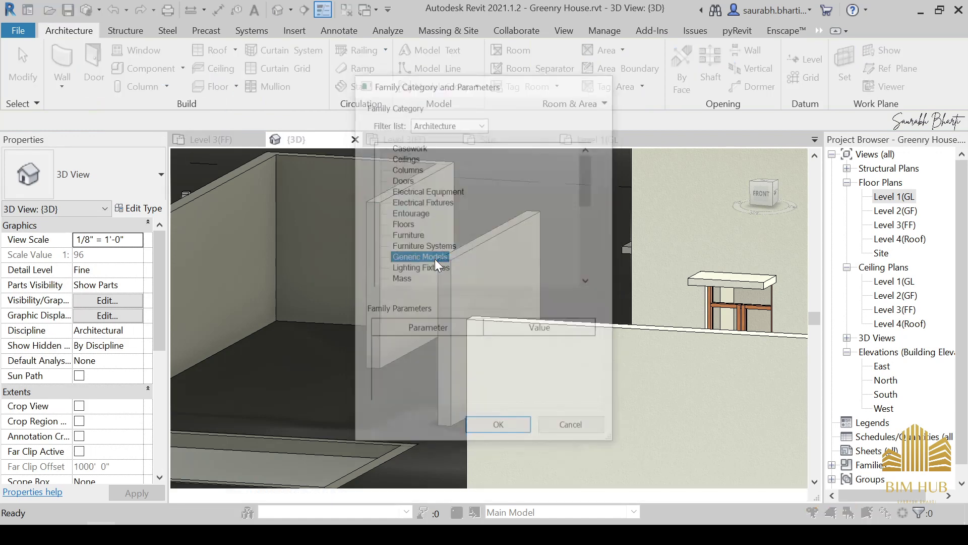
left_click(444, 252)
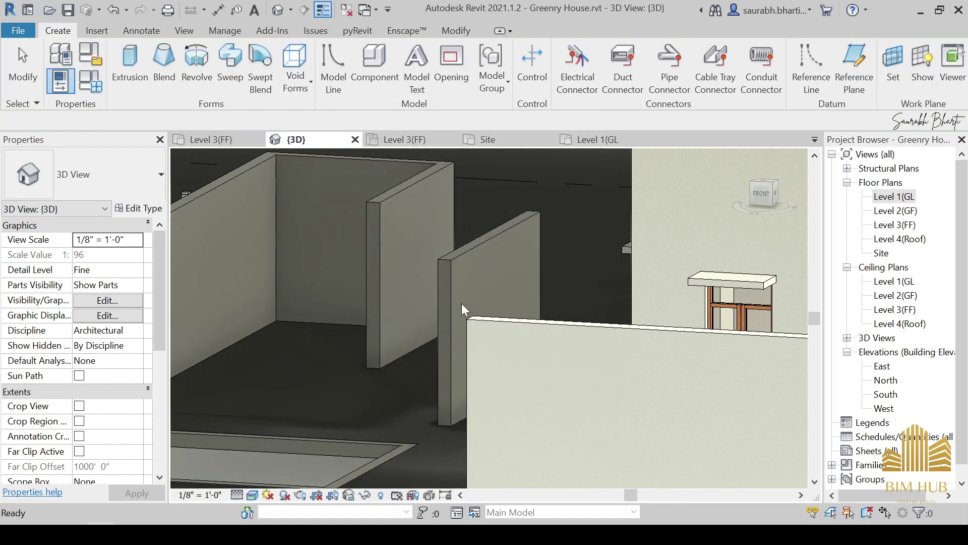
Start an extrusion using the freestanding wall's face as the work plane, and show it.
middle_click_drag(488, 307, 469, 328, "shift")
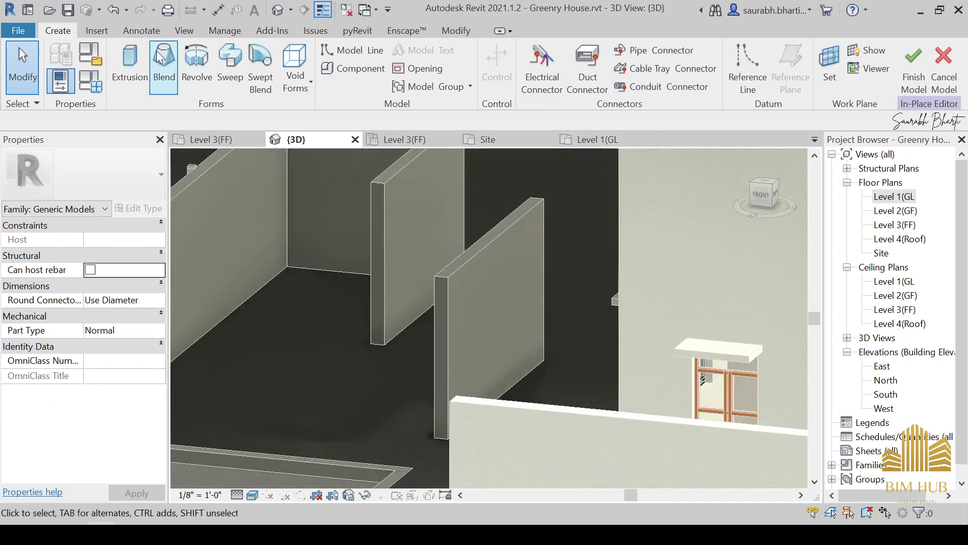
left_click(130, 60)
left_click(656, 66)
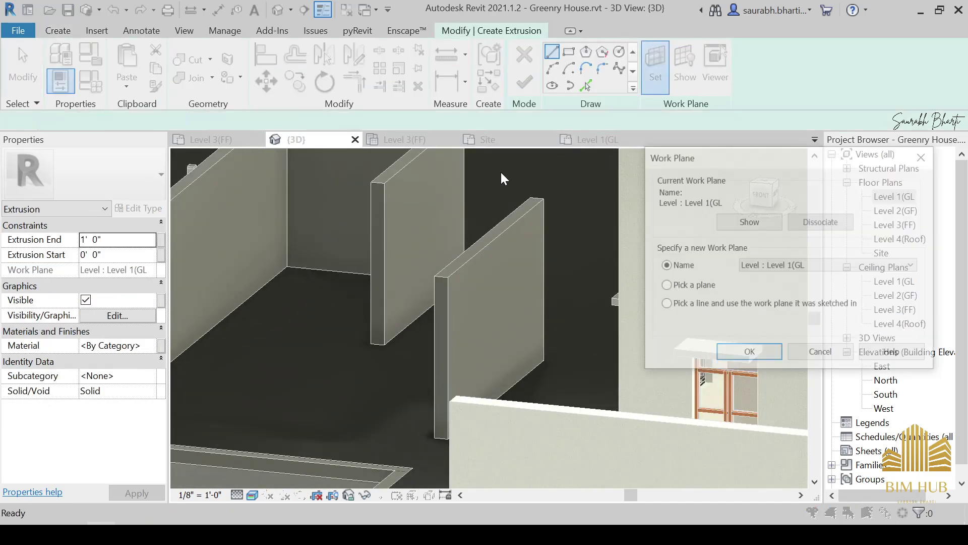
left_click(749, 354)
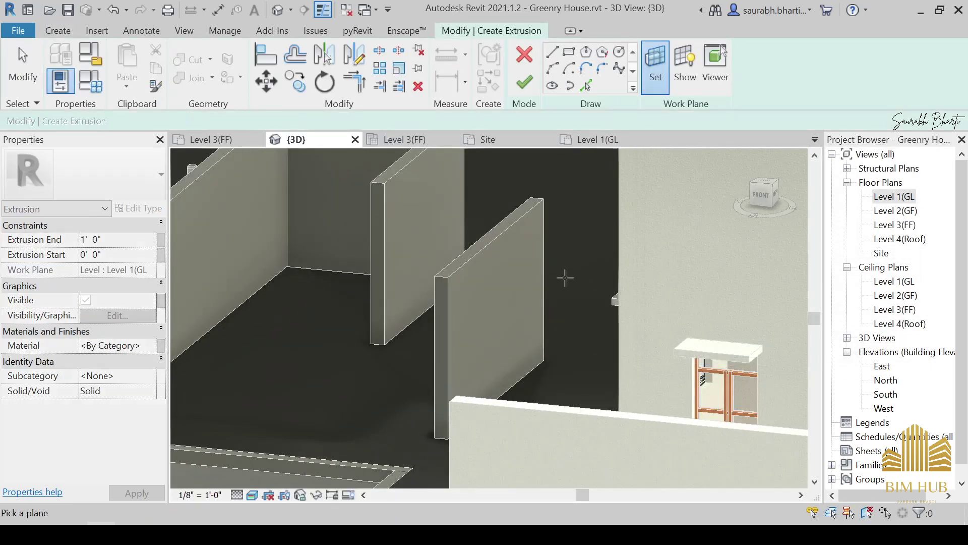
left_click(507, 235)
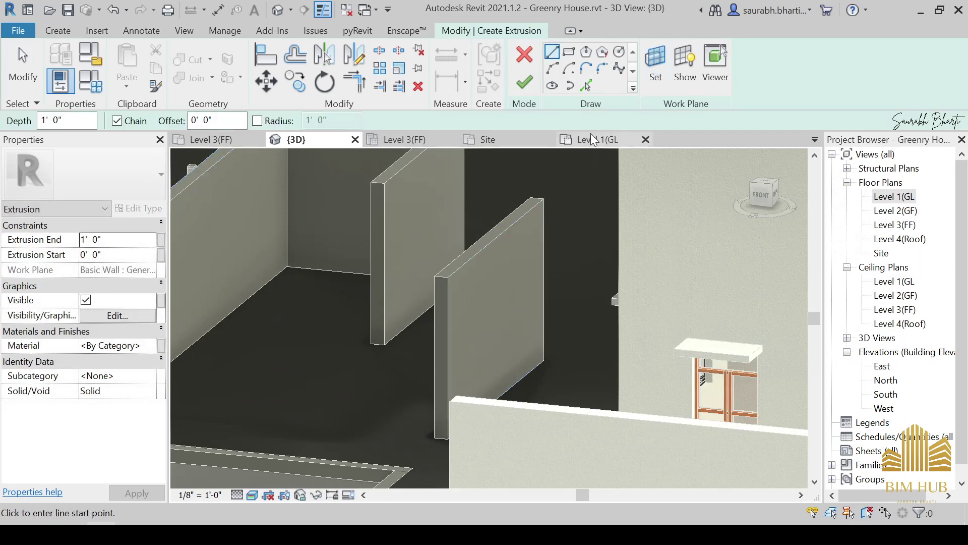
left_click(666, 66)
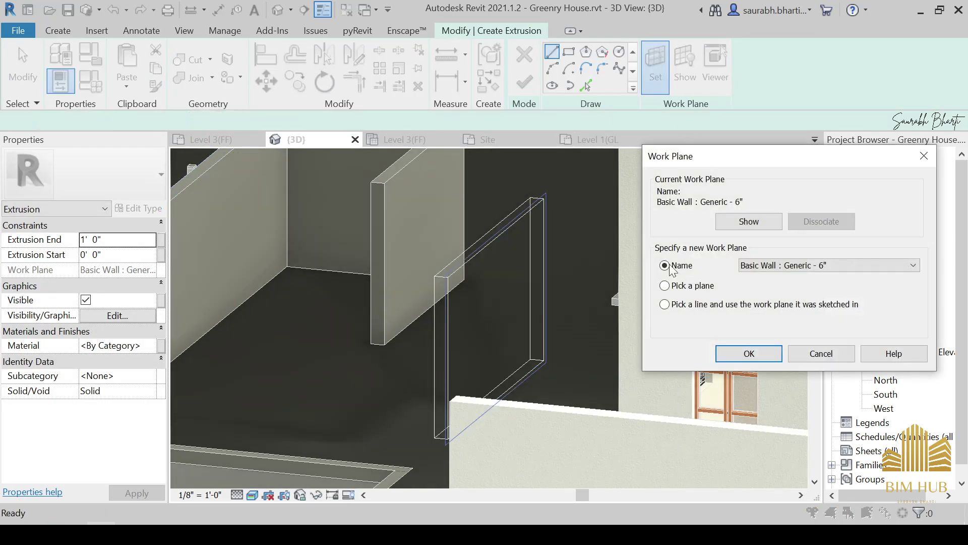
key("Escape")
left_click(685, 66)
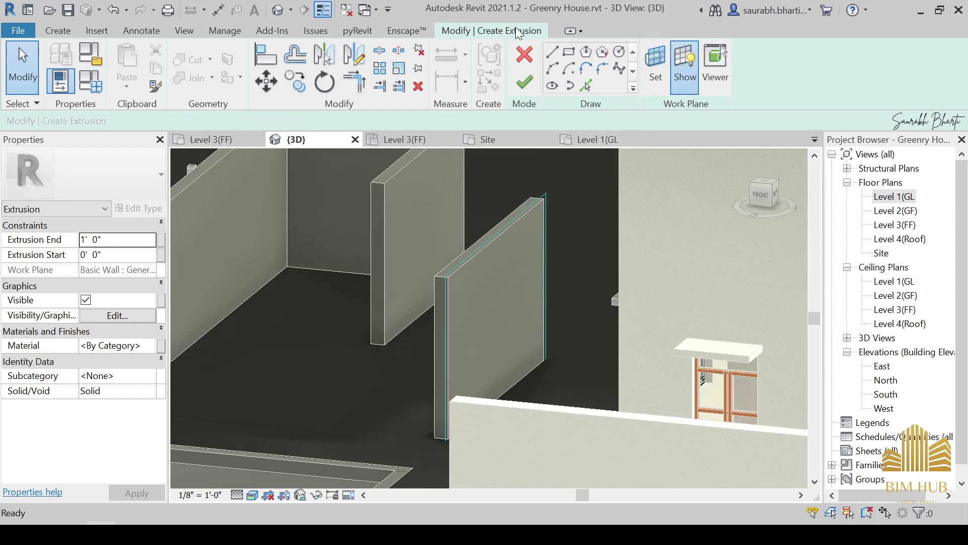
Sketch a rectangle profile from the wall's bottom end up to its top edge.
left_click(568, 52)
scroll(454, 281, "up", 2)
scroll(490, 439, "up", 3)
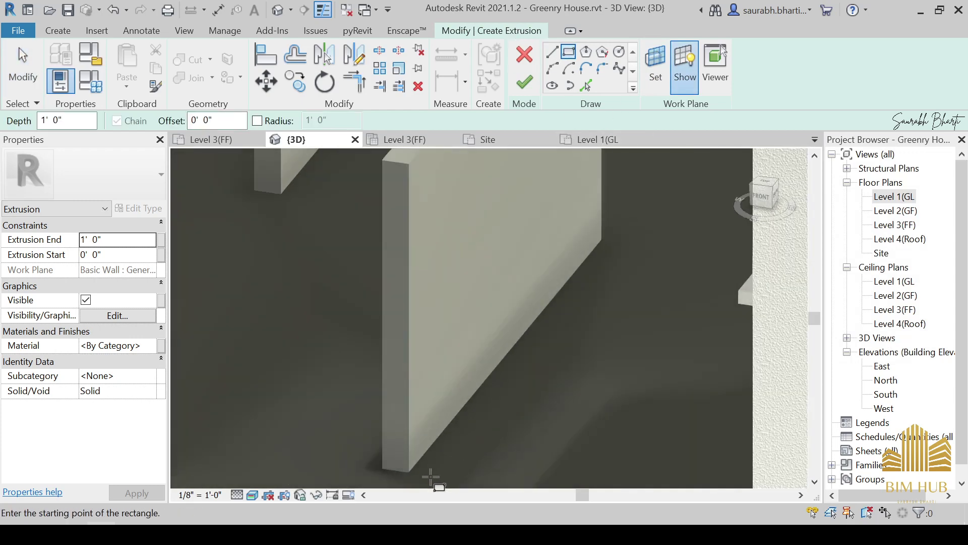
scroll(431, 477, "down", 2)
left_click(407, 471)
scroll(417, 236, "down", 2)
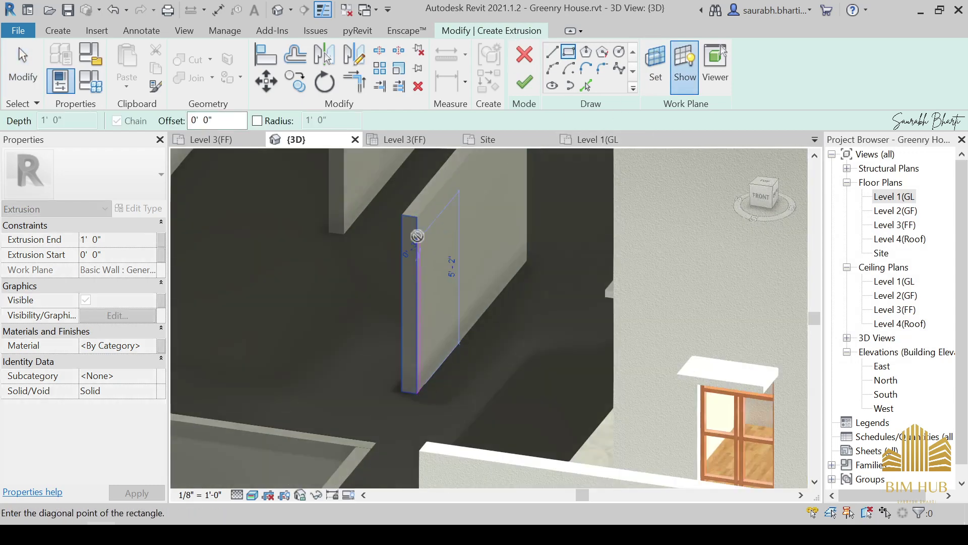
scroll(417, 236, "up", 1)
scroll(424, 239, "up", 2)
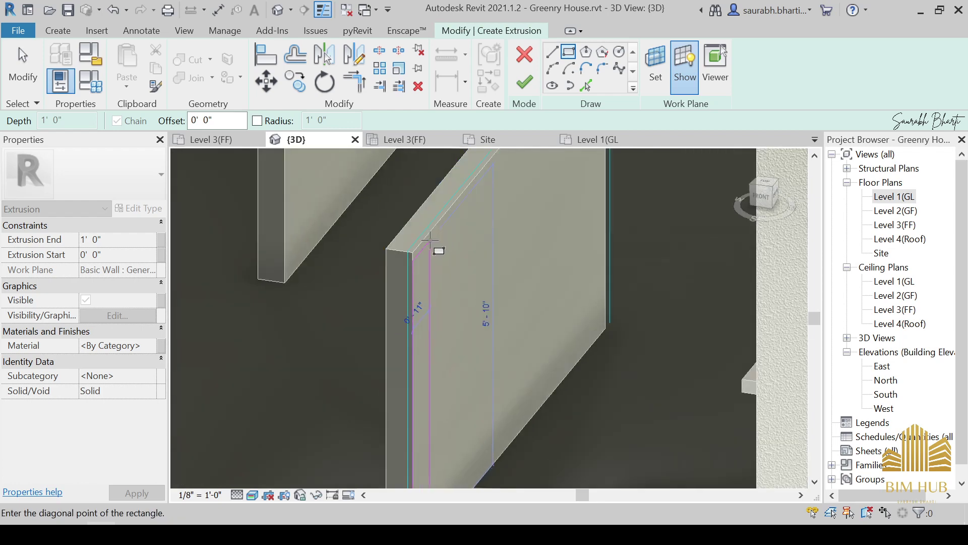
left_click(425, 236)
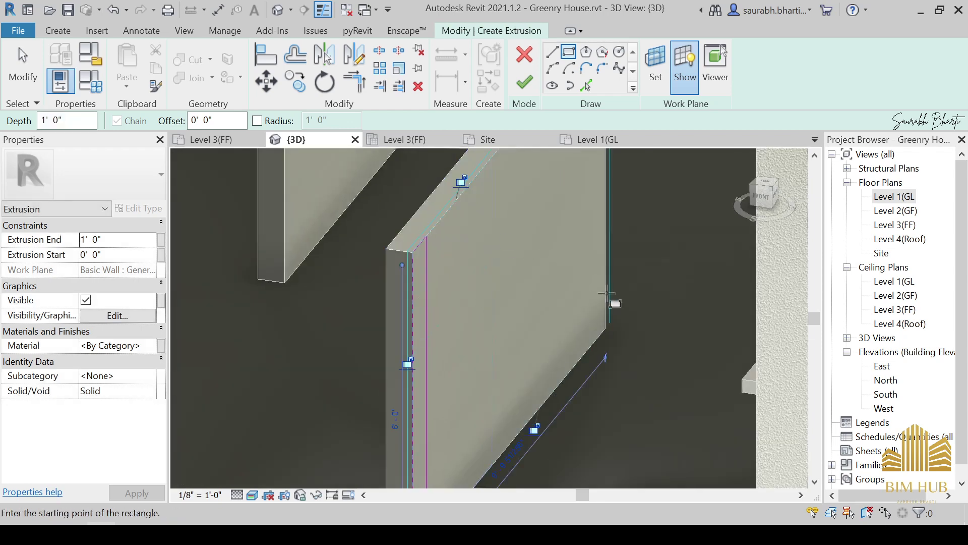
Begin a second rectangle at the wall endpoint, then stop rectangle sketching.
left_click(606, 330)
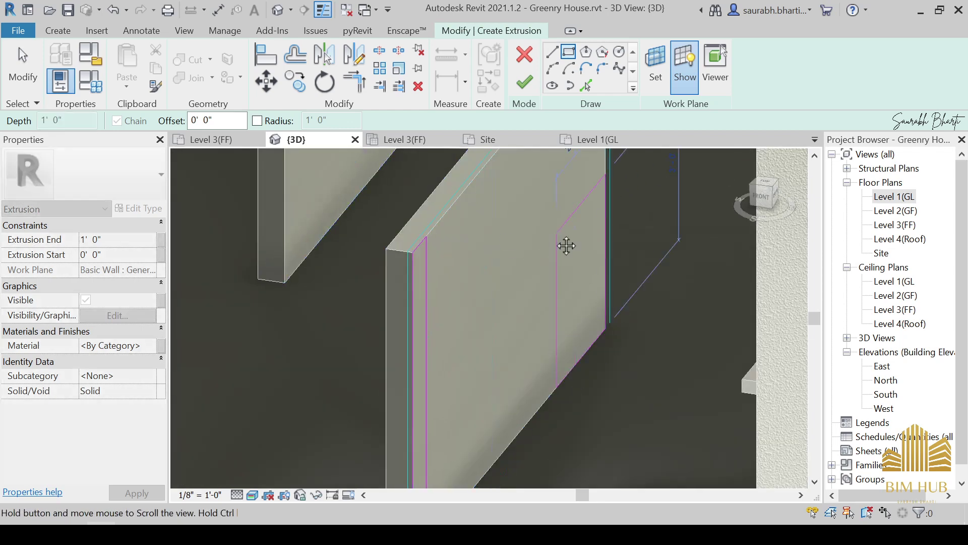
middle_click_drag(567, 245, 496, 303)
scroll(476, 190, "down", 3)
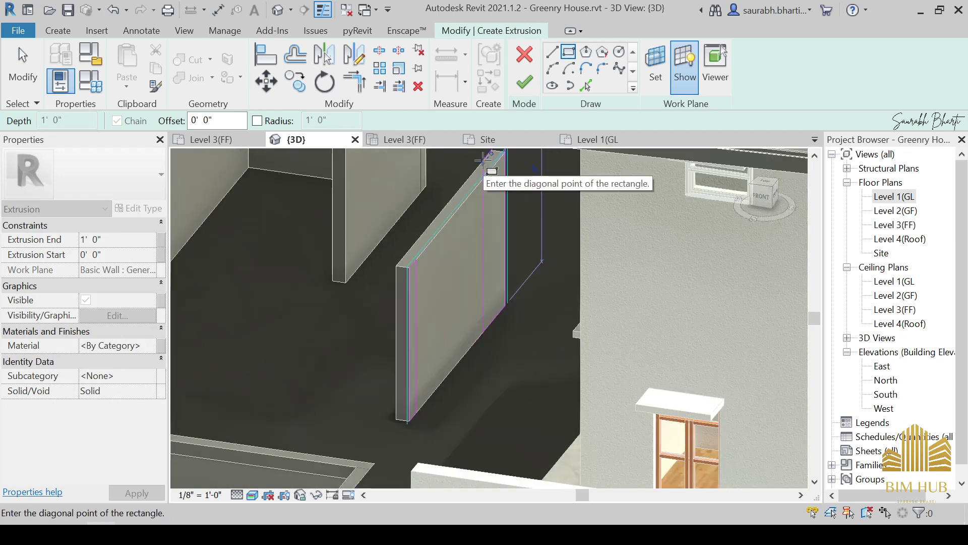
scroll(411, 274, "down", 2)
scroll(410, 302, "up", 5)
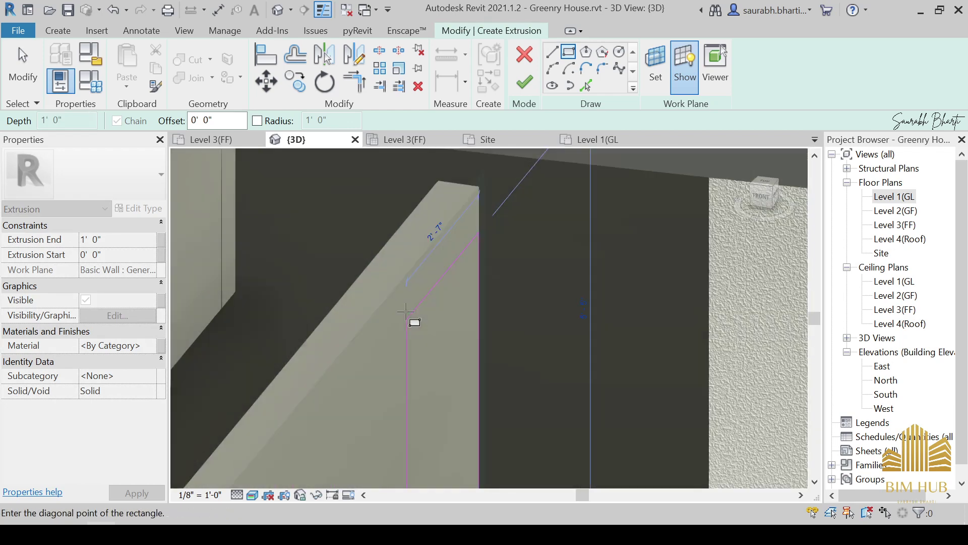
scroll(416, 265, "up", 3)
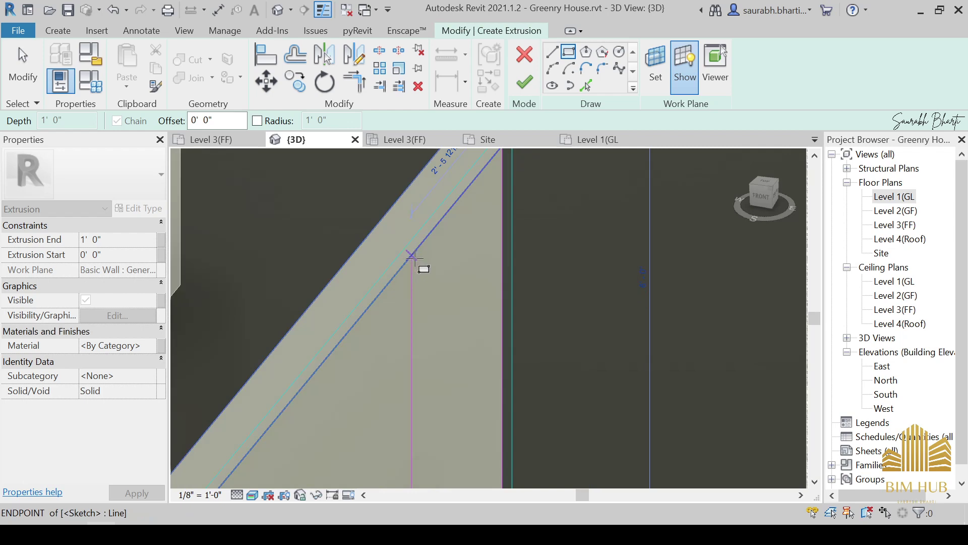
key("Escape")
scroll(418, 272, "down", 3)
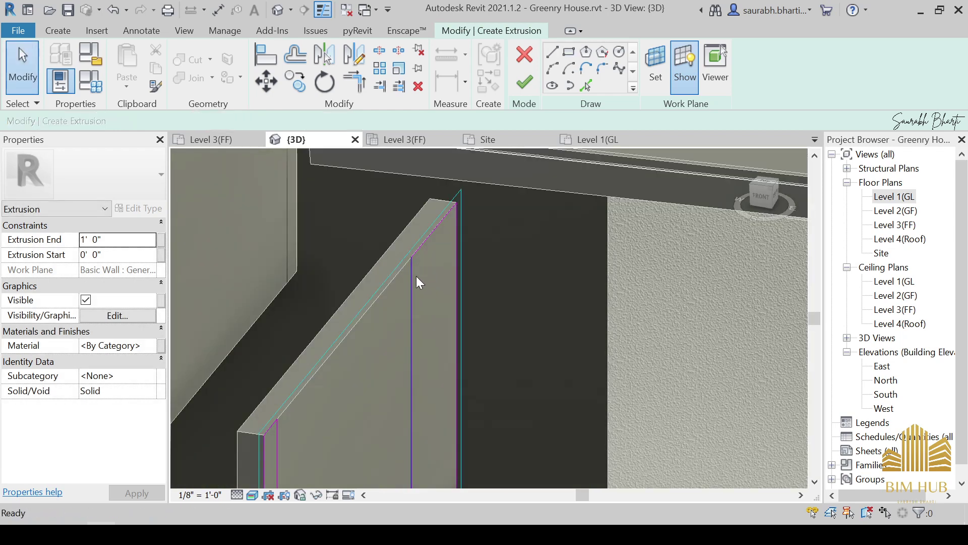
Set the profile's short sketch line to 3 inches.
left_click(415, 276)
scroll(432, 255, "down", 3)
scroll(312, 268, "up", 5)
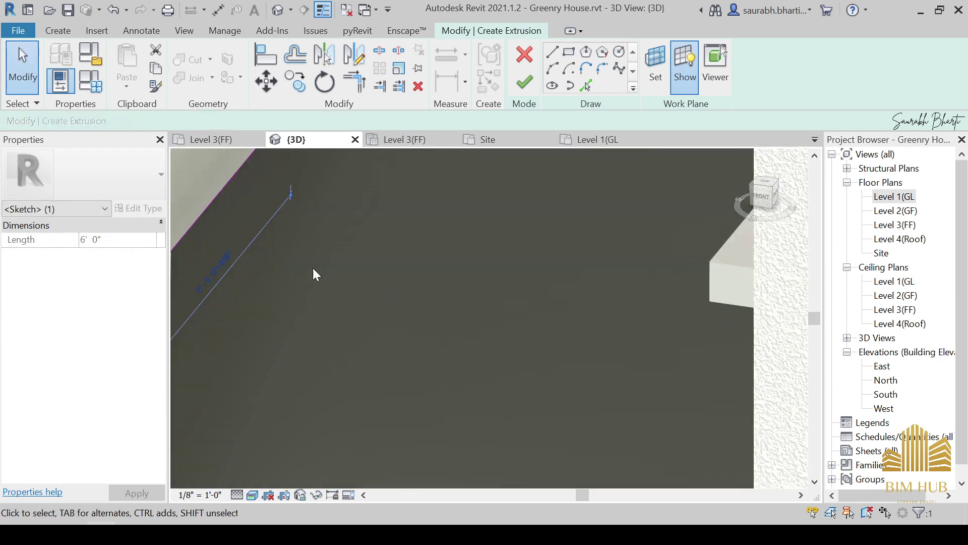
mouse_move(313, 267)
middle_mouse_down()
mouse_move(329, 244)
mouse_move(528, 298)
middle_mouse_up()
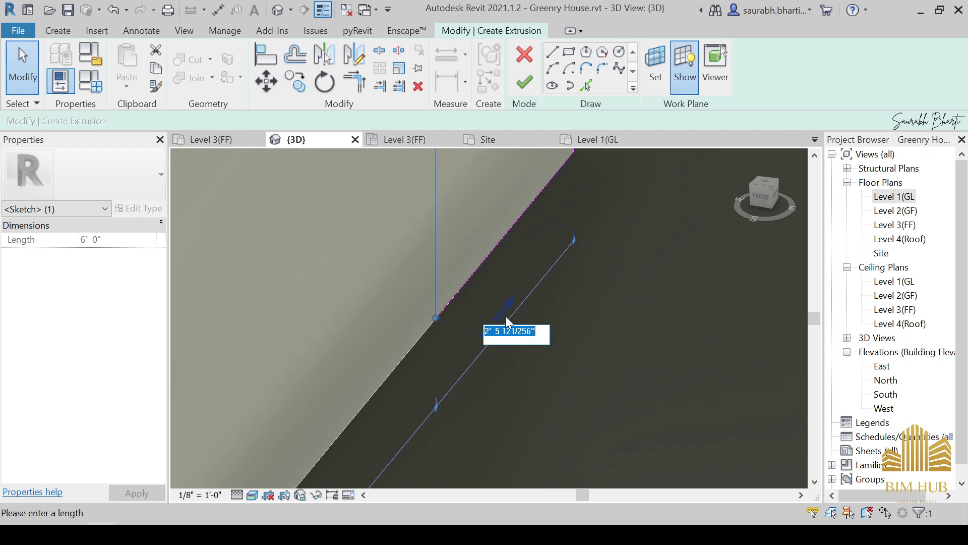
type("0")
key("Return")
middle_click_drag(505, 316, 559, 279)
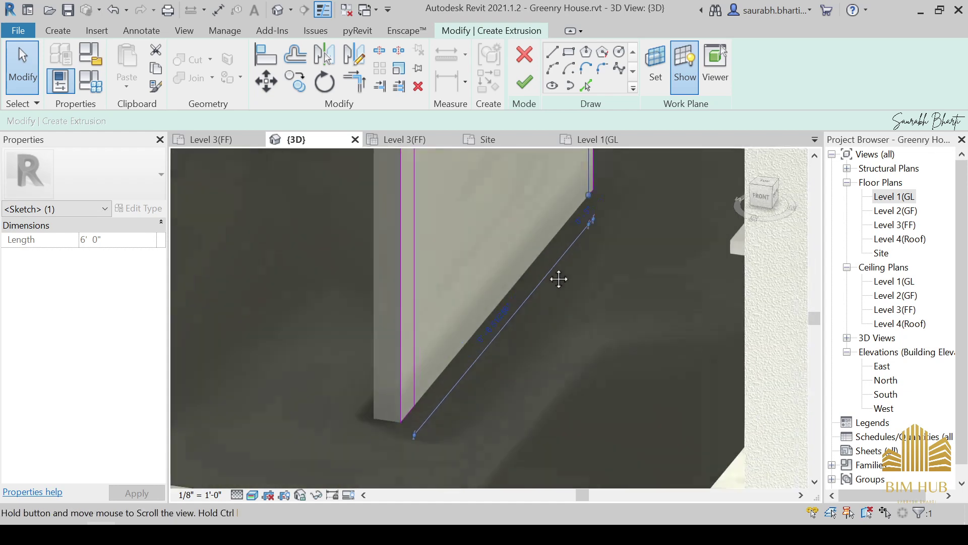
scroll(454, 380, "up", 2)
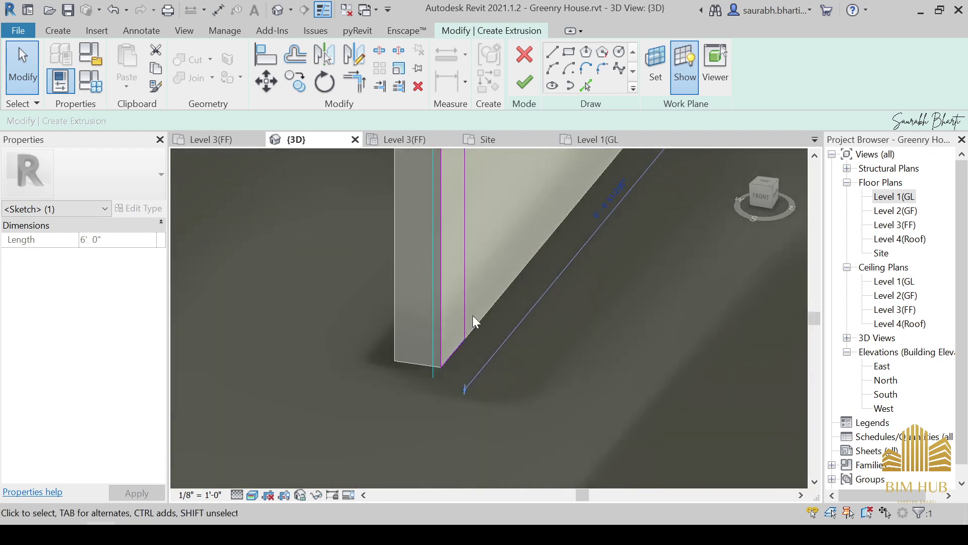
middle_click_drag(431, 399, 453, 329)
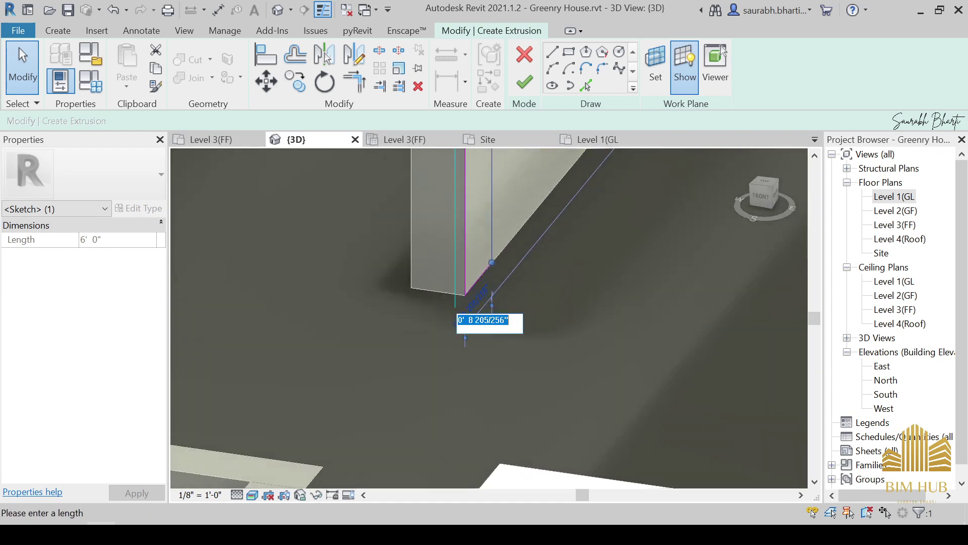
key("Return")
left_click(471, 322)
scroll(495, 264, "down", 2)
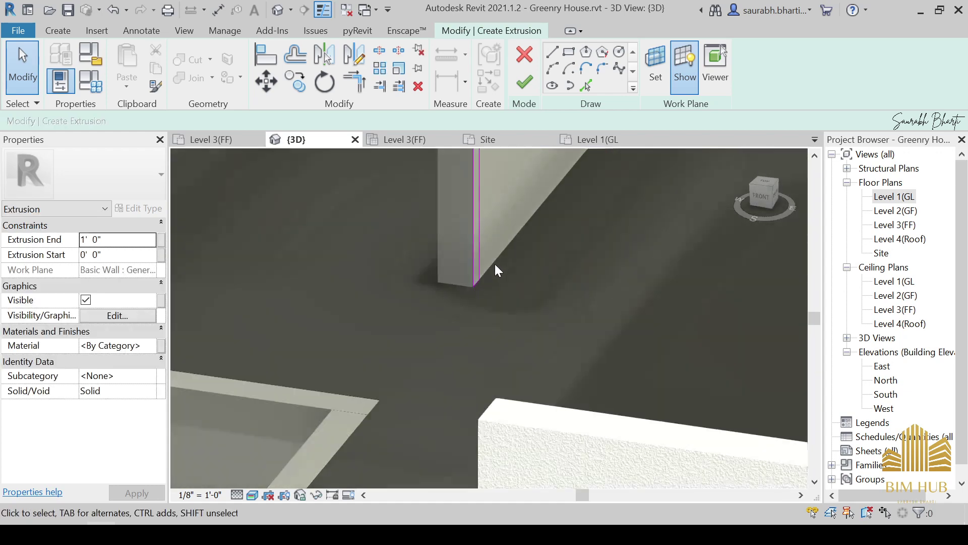
middle_click_drag(495, 264, 491, 455)
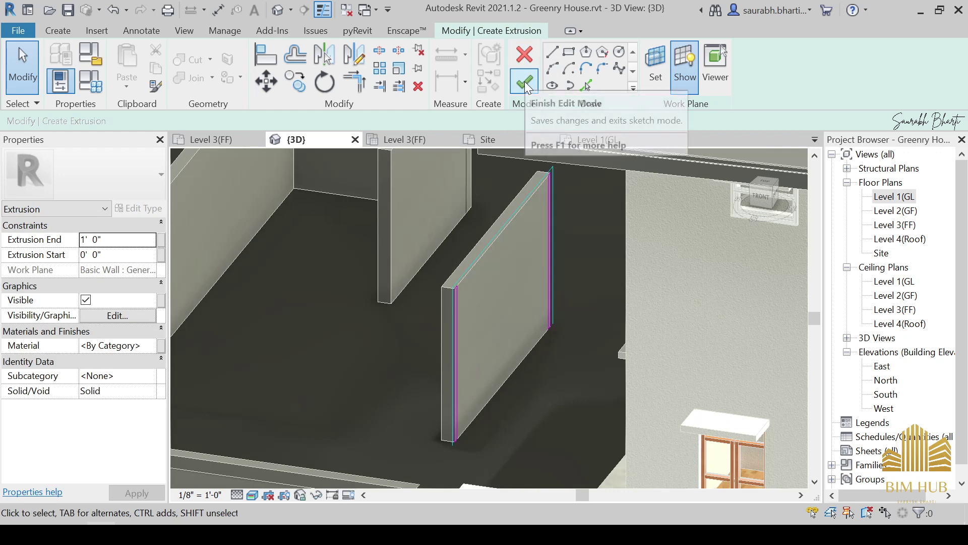
Set Extrusion End to 3", finish the extrusion sketch, and finish the in-place model.
left_click(126, 243)
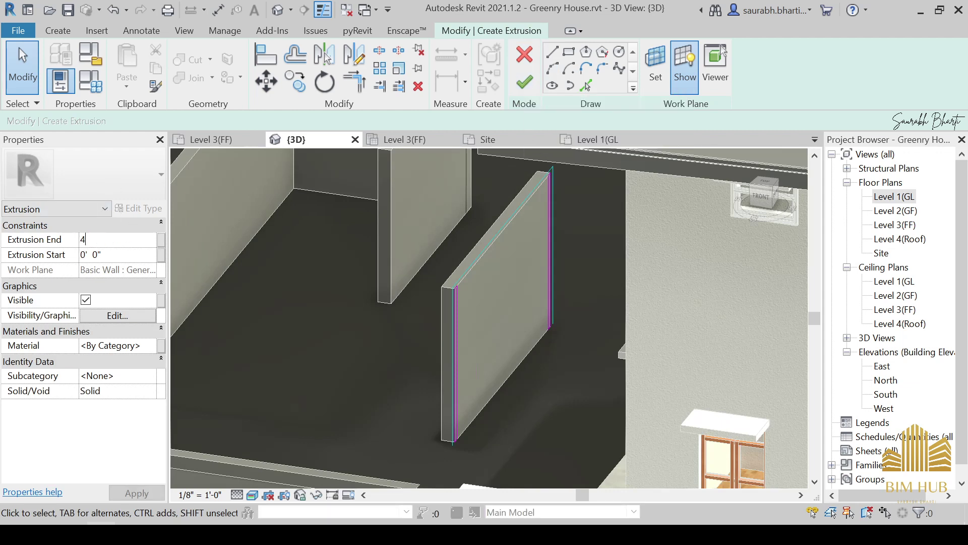
key("Return")
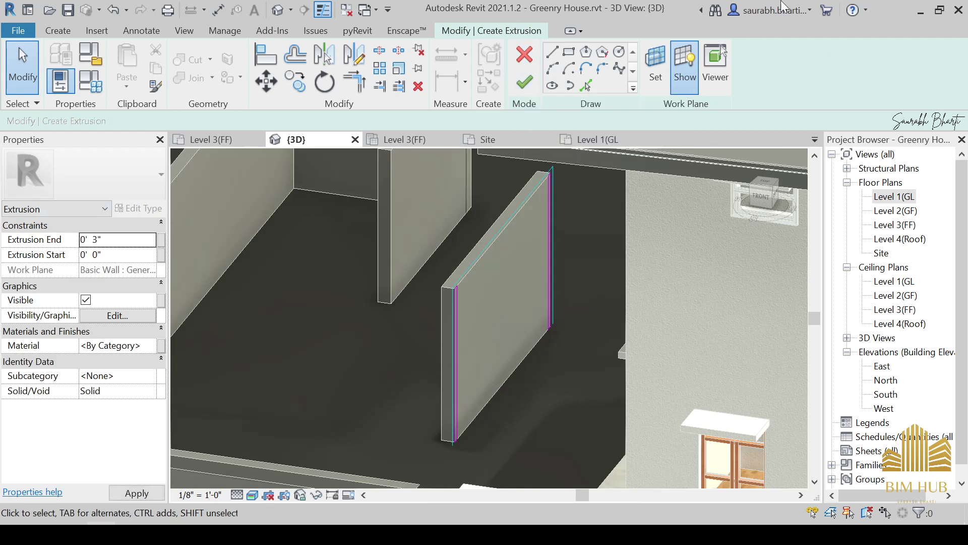
left_click(524, 76)
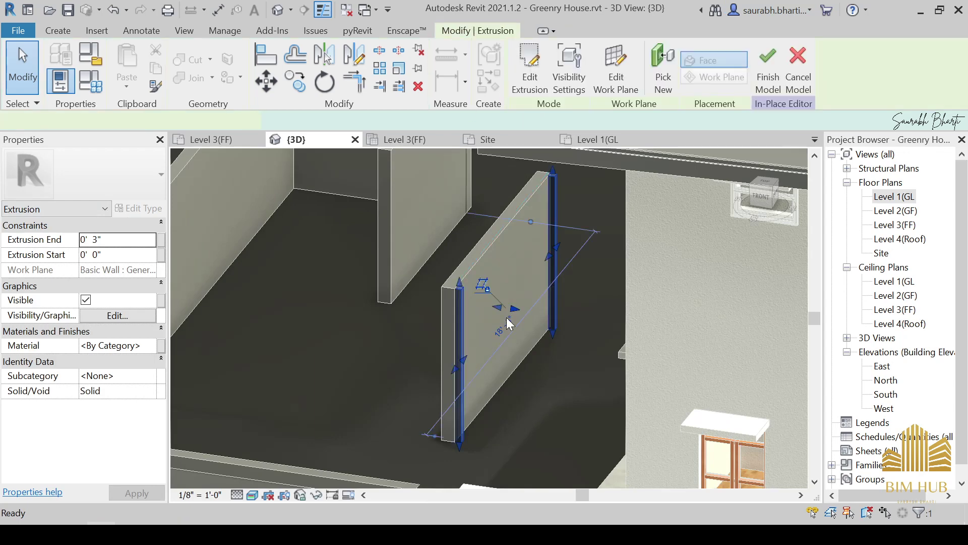
key("Escape")
middle_click_drag(522, 353, 492, 289, "shift")
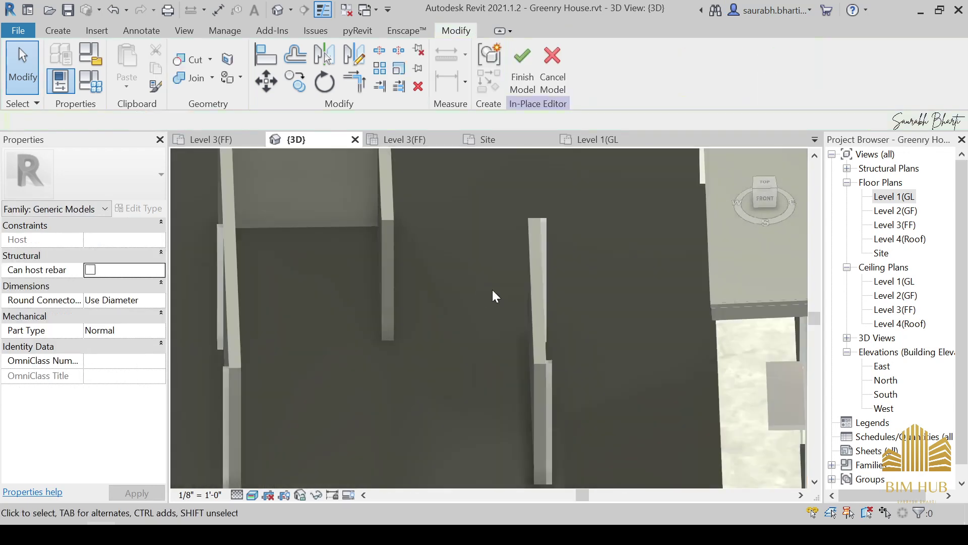
left_click(521, 73)
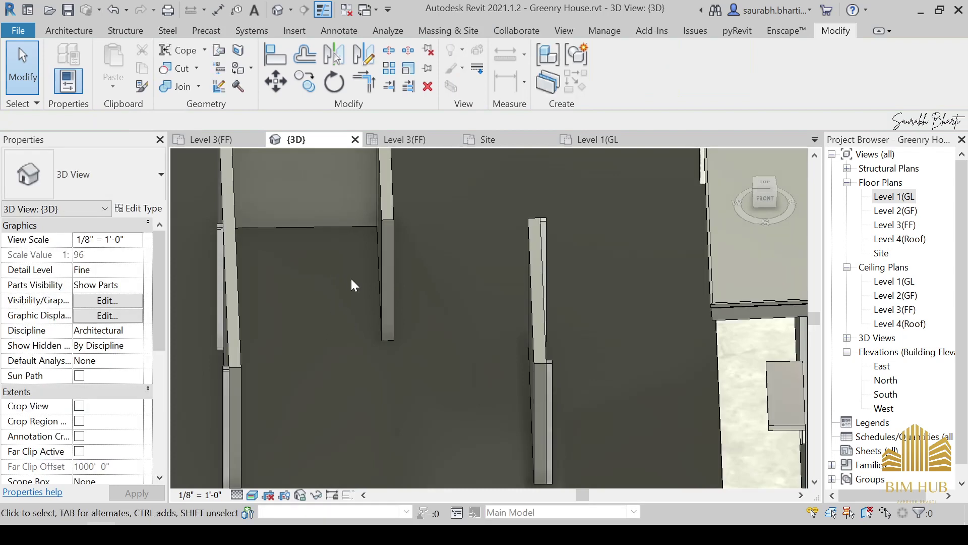
scroll(351, 285, "down", 2)
mouse_move(371, 270)
middle_mouse_down("shift")
mouse_move(385, 363)
mouse_move(438, 356)
mouse_move(351, 313)
mouse_move(372, 348)
middle_mouse_up("shift")
middle_click_drag(473, 282, 487, 279, "shift")
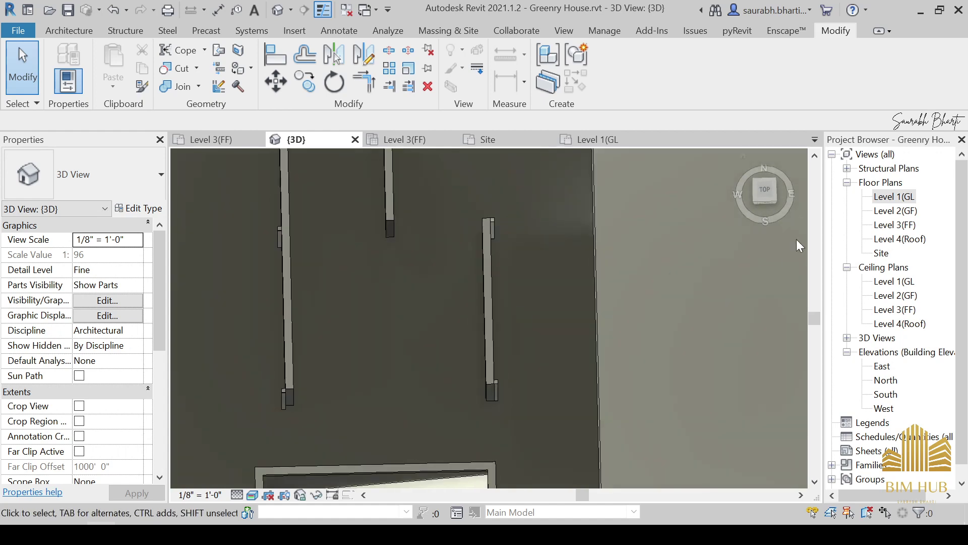
Switch to a top view and select the left and right short walls.
left_click(764, 191)
scroll(416, 296, "up", 5)
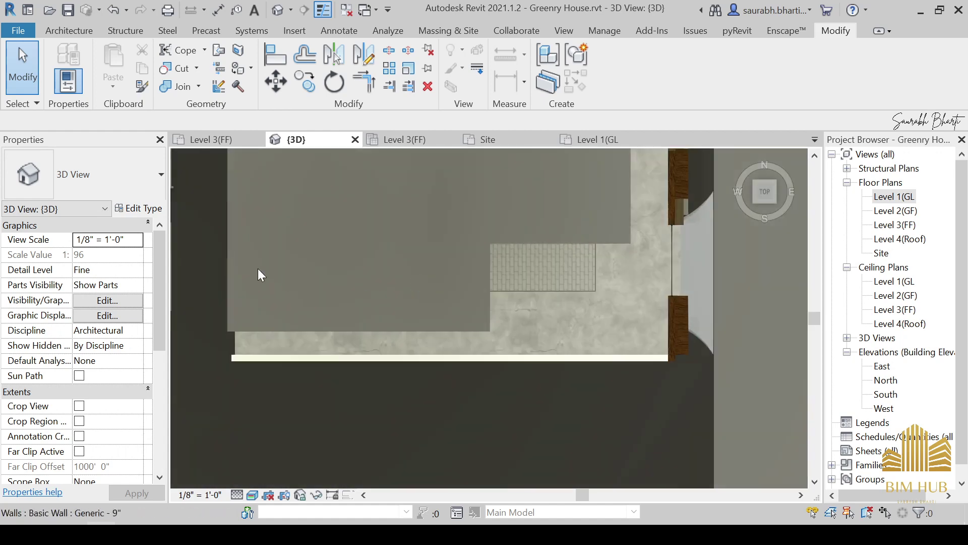
scroll(524, 260, "down", 2)
middle_click_drag(524, 260, 479, 417)
left_click(355, 303)
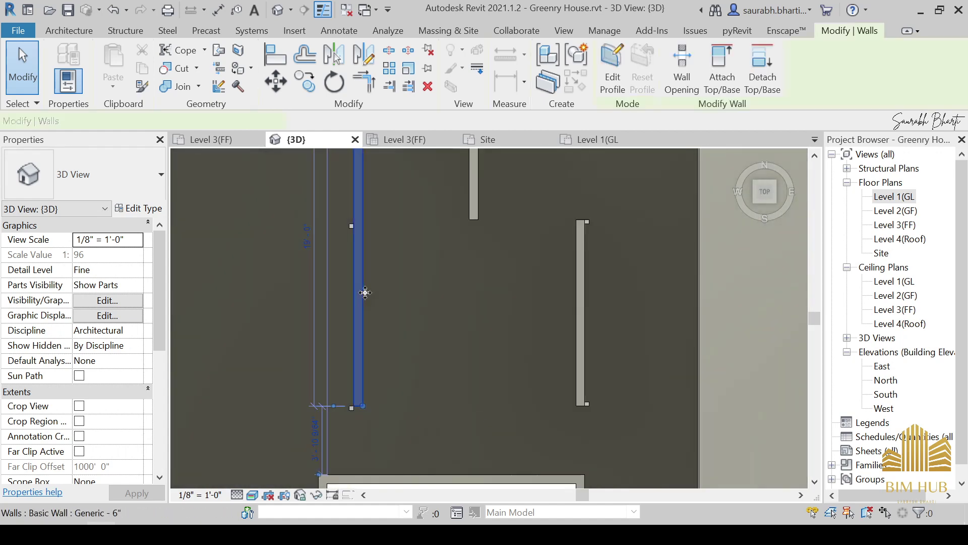
left_click(583, 305, "ctrl")
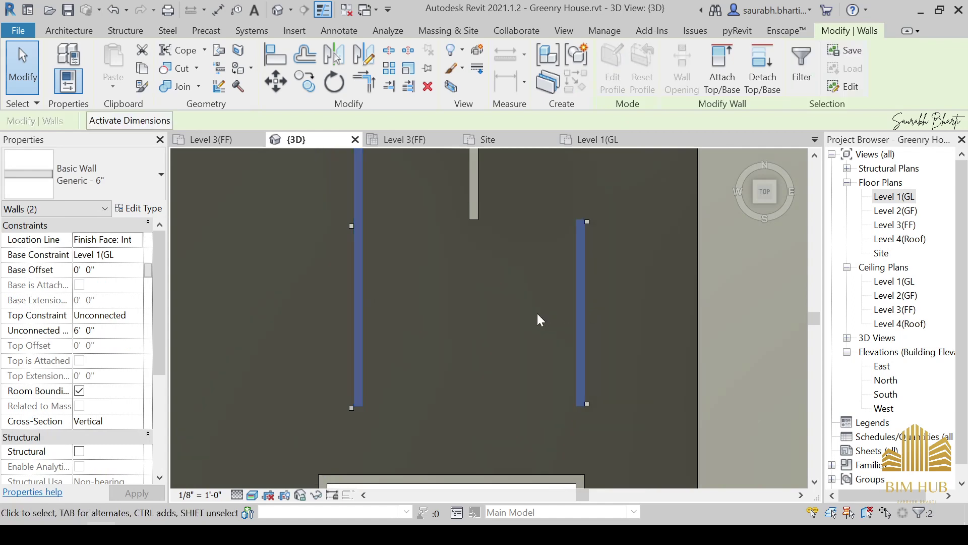
Draw a rectangular floor boundary between the two short walls' ends.
left_click(99, 30)
left_click(208, 90)
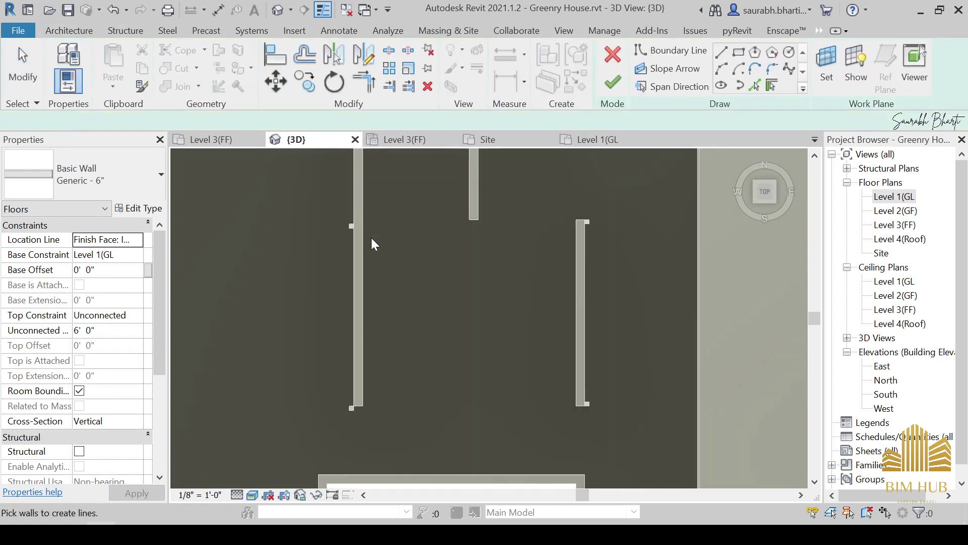
left_click(739, 53)
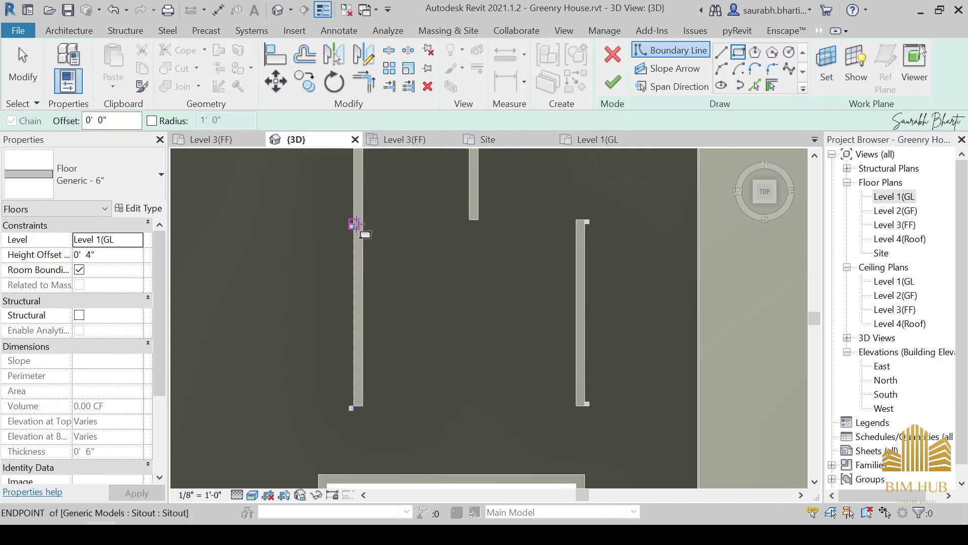
left_click(349, 225)
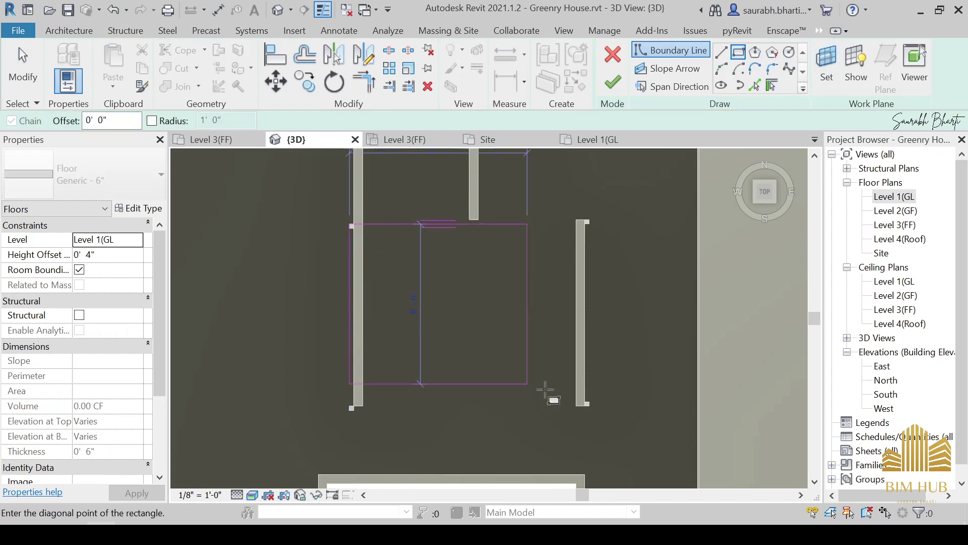
left_click(588, 405)
key("Escape")
key("Escape")
scroll(465, 426, "up", 3)
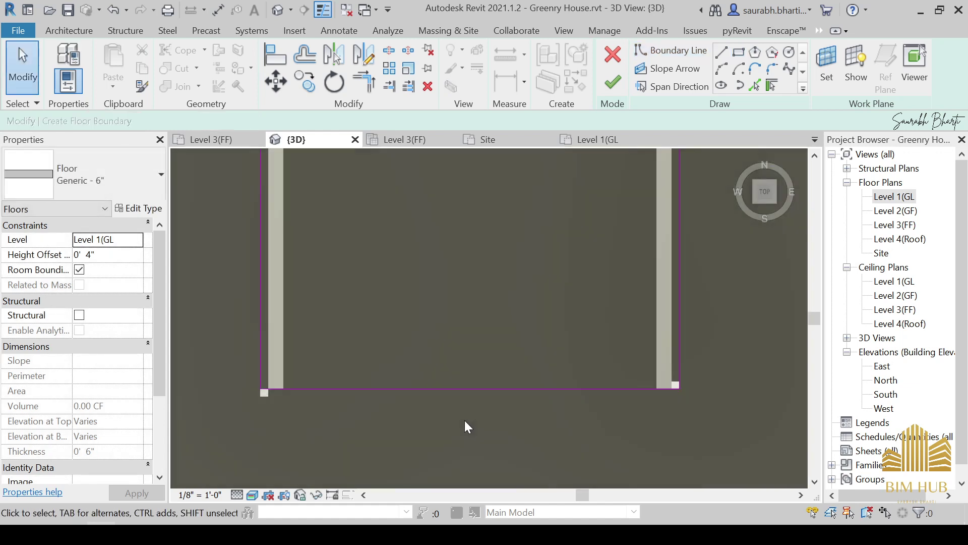
scroll(484, 398, "down", 2)
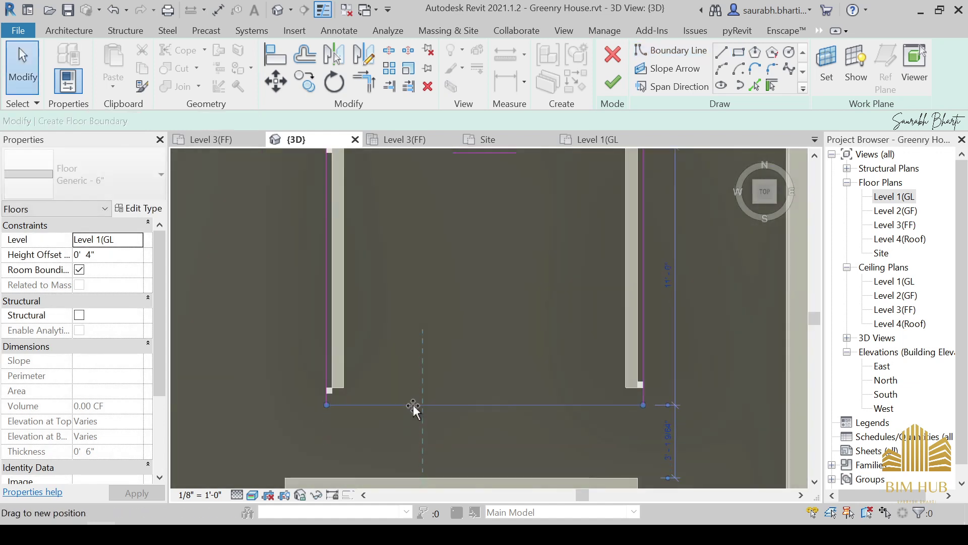
Finish the floor sketch to create the Generic - 6" slab.
left_click(413, 401)
key("Escape")
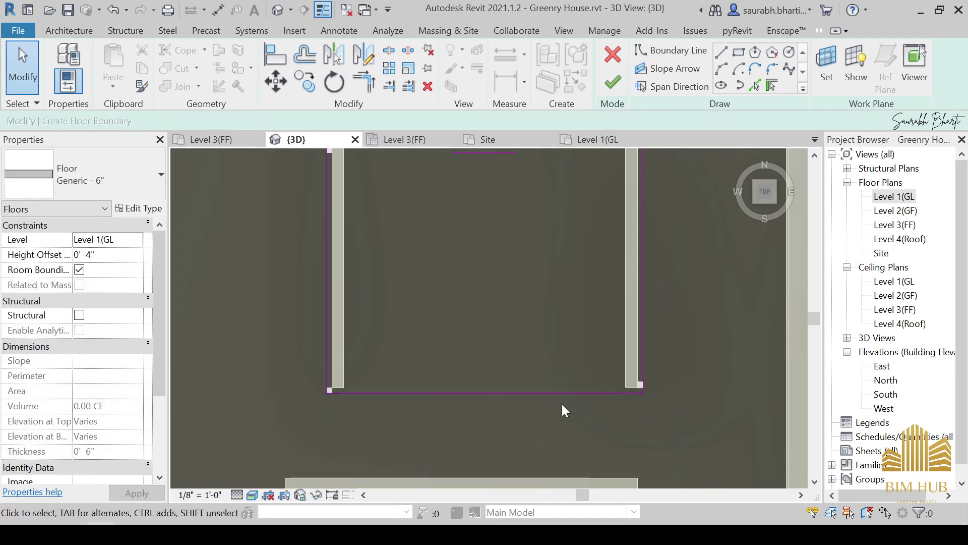
scroll(425, 419, "up", 2)
scroll(621, 409, "up", 1)
scroll(634, 403, "up", 1)
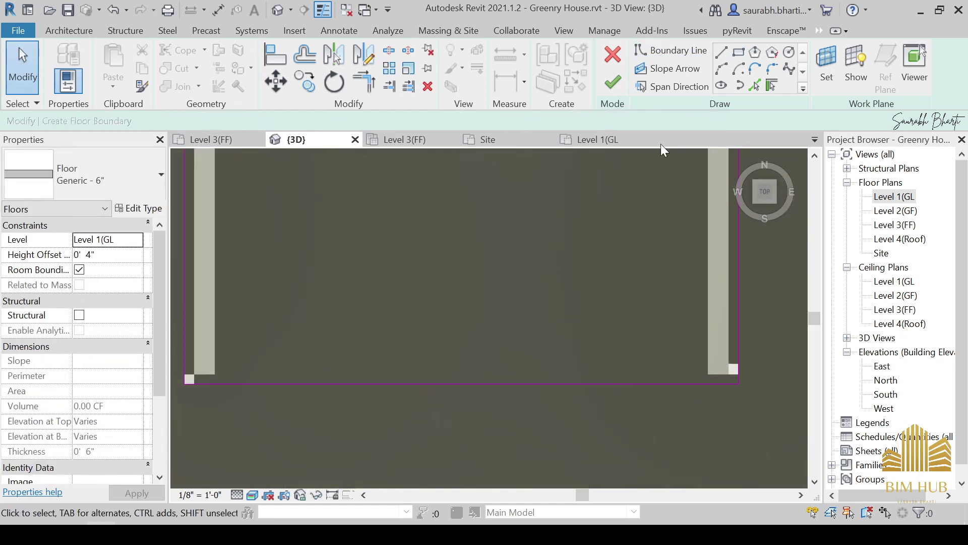
left_click(612, 83)
left_click(677, 388)
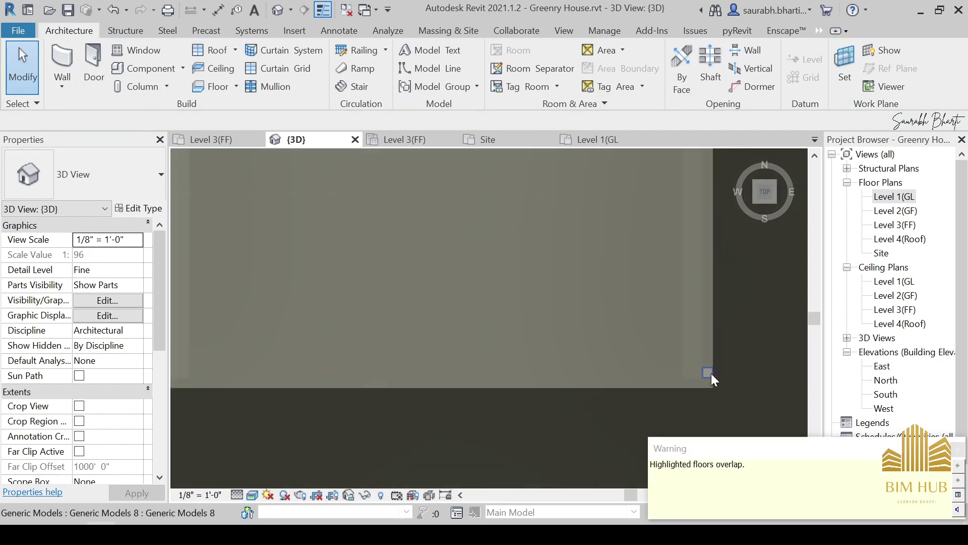
Inspect the in-place extrusion and the right short wall, then deselect them.
left_click(711, 375)
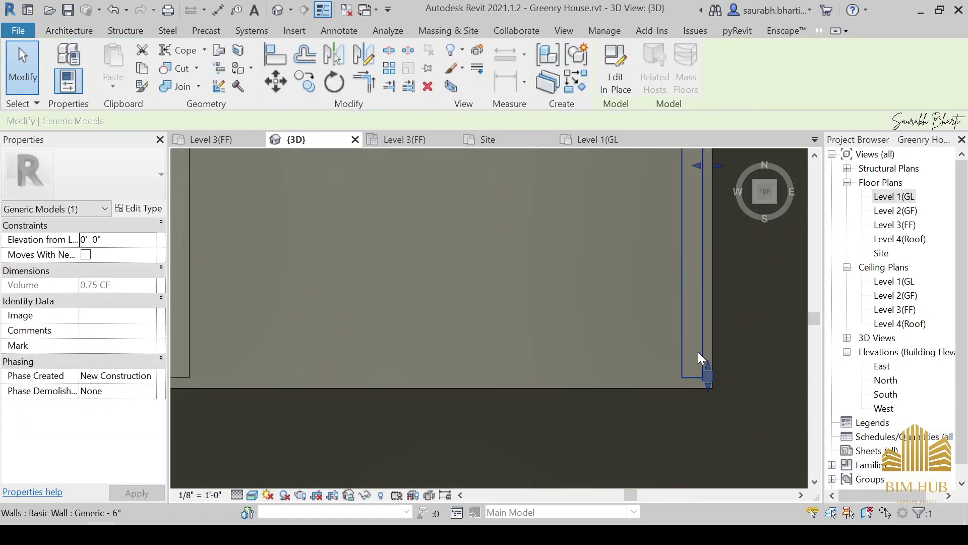
scroll(690, 312, "down", 2)
scroll(605, 286, "down", 1)
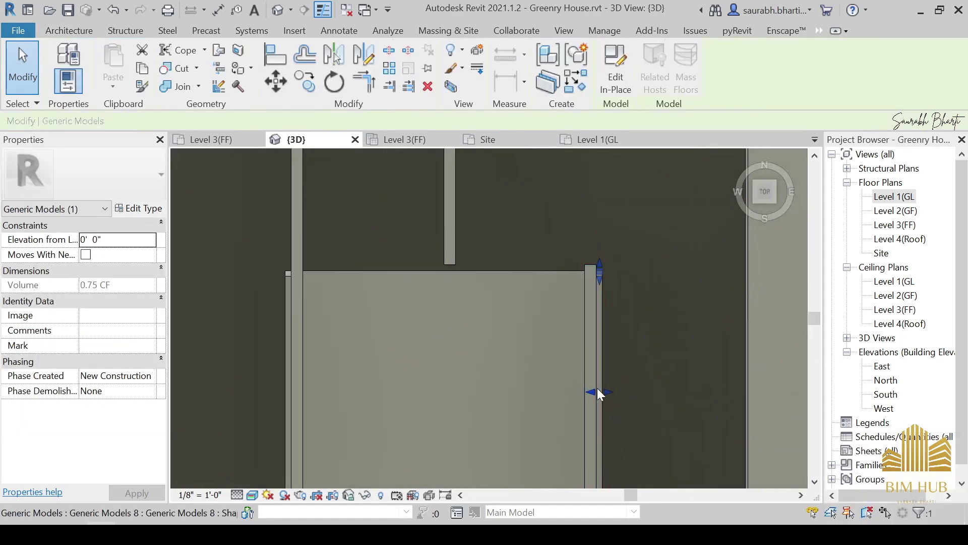
key("Escape")
scroll(580, 295, "up", 2)
left_click(574, 313)
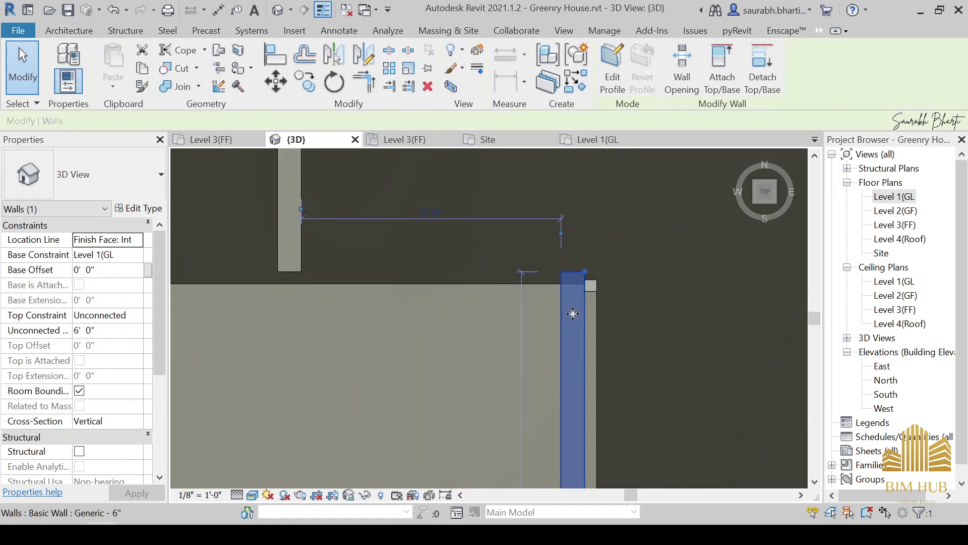
key("Escape")
key("Escape")
scroll(623, 406, "down", 2)
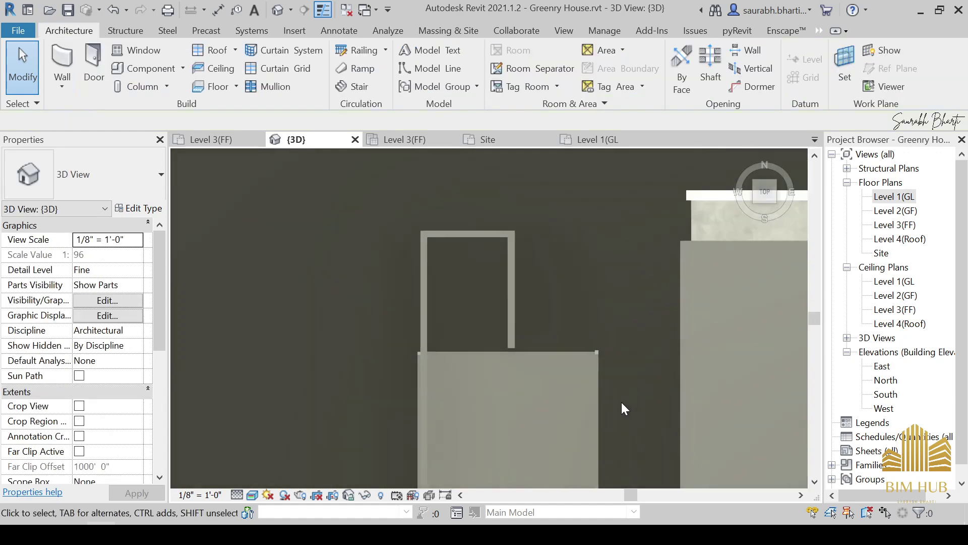
Orbit to an oblique view of the sitout slab and walls beside the house.
mouse_move(623, 406)
middle_mouse_down("shift")
mouse_move(642, 318)
mouse_move(602, 274)
middle_mouse_up("shift")
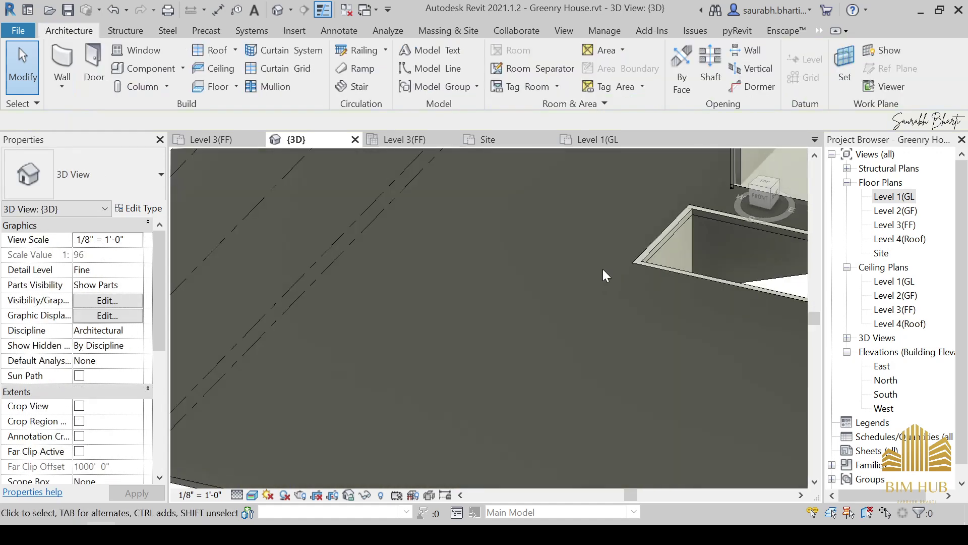
mouse_move(627, 313)
middle_mouse_down("shift")
mouse_move(641, 313)
mouse_move(466, 393)
middle_mouse_up("shift")
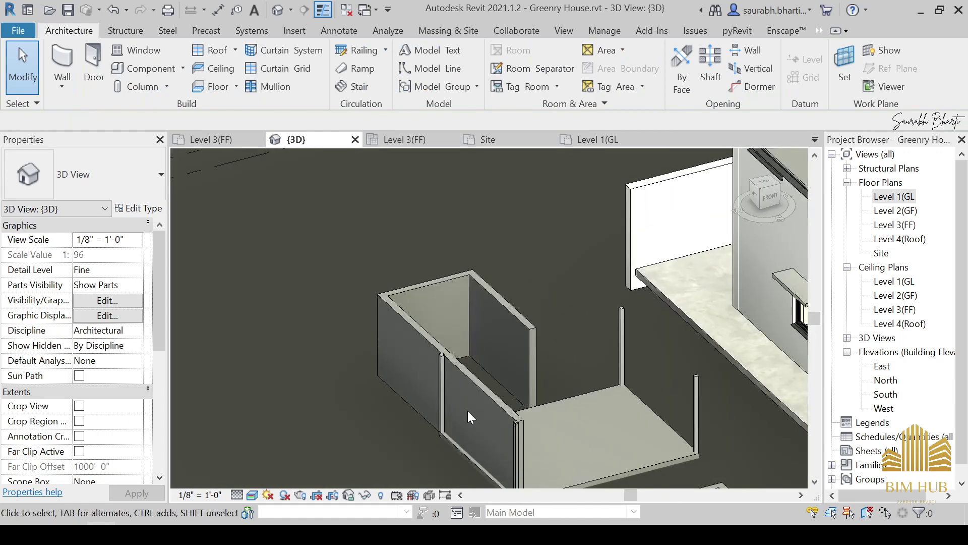
left_click(473, 388)
key("Escape")
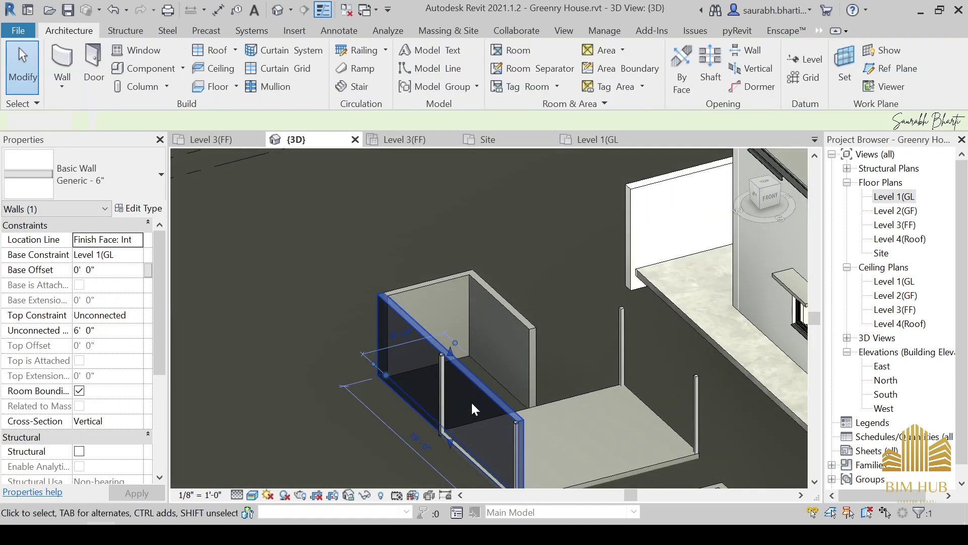
middle_click_drag(478, 386, 432, 285, "shift")
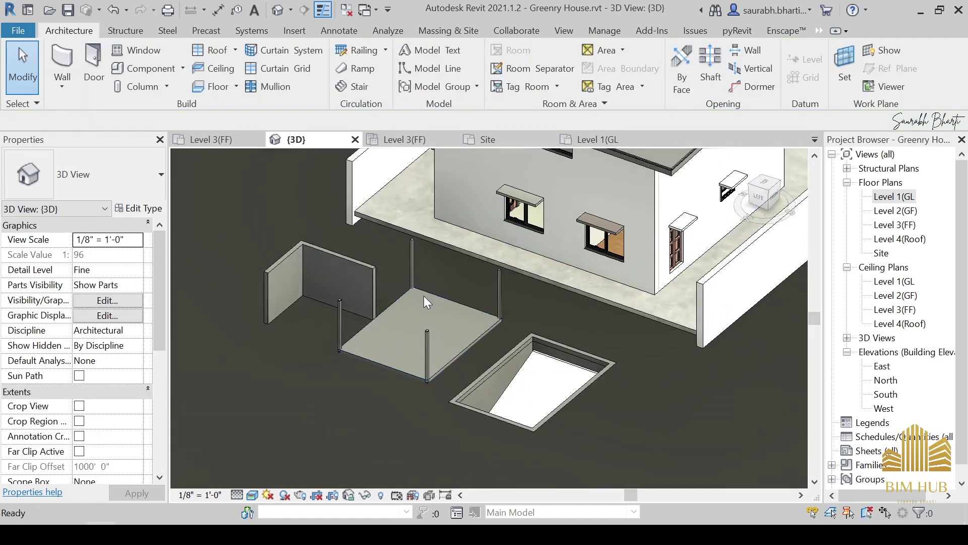
scroll(388, 325, "up", 3)
Temporarily hide the back and front sitout walls (HH) and view the slab from above.
scroll(450, 374, "down", 5)
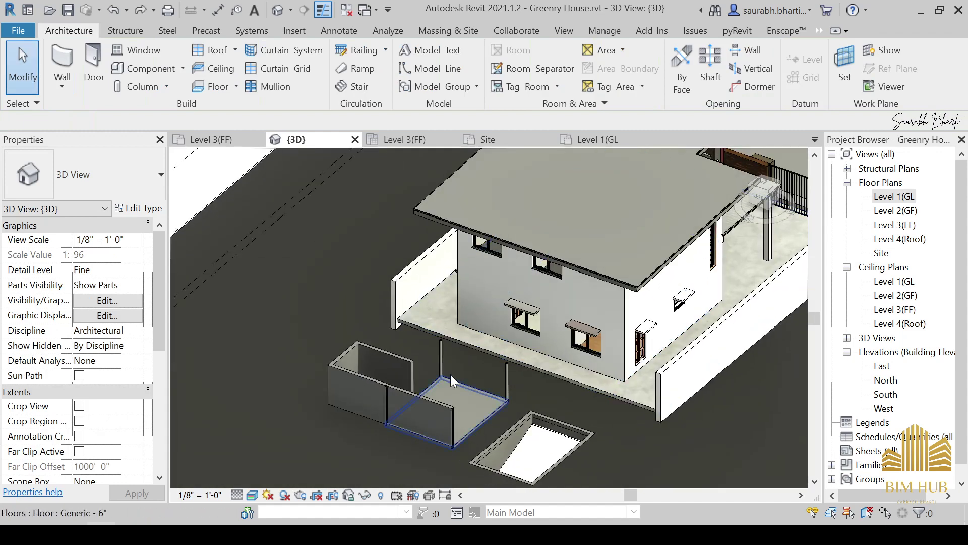
scroll(468, 369, "up", 5)
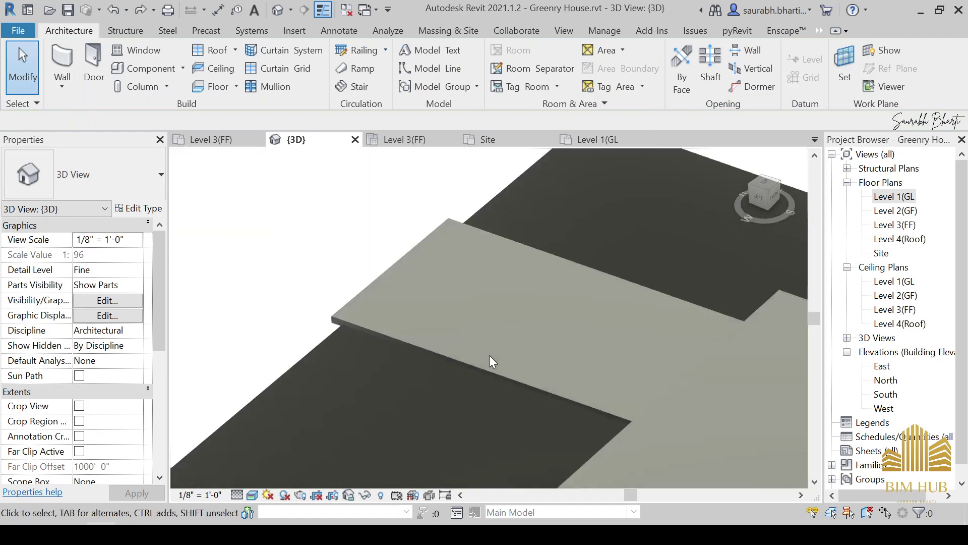
scroll(486, 375, "down", 3)
scroll(520, 472, "down", 3)
scroll(519, 296, "up", 3)
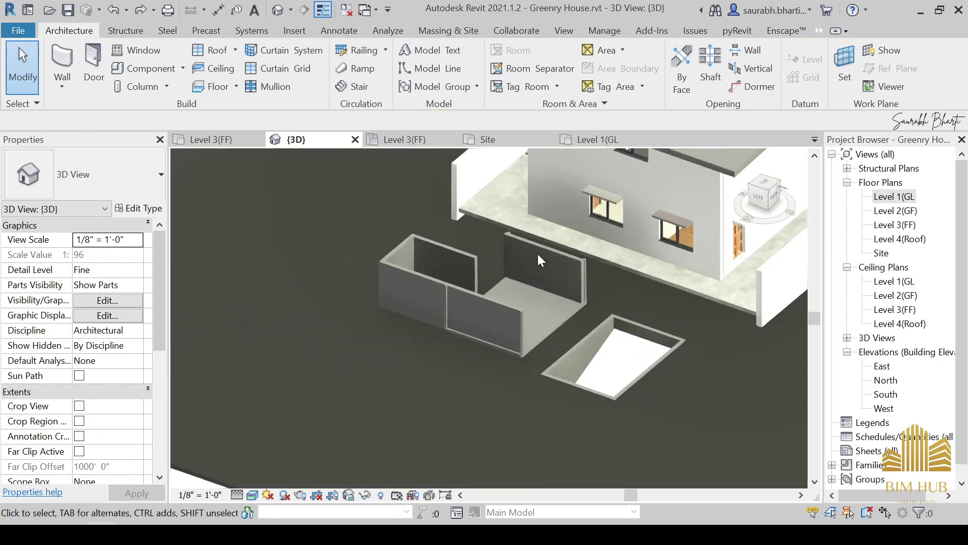
scroll(538, 254, "up", 1)
left_click(544, 250)
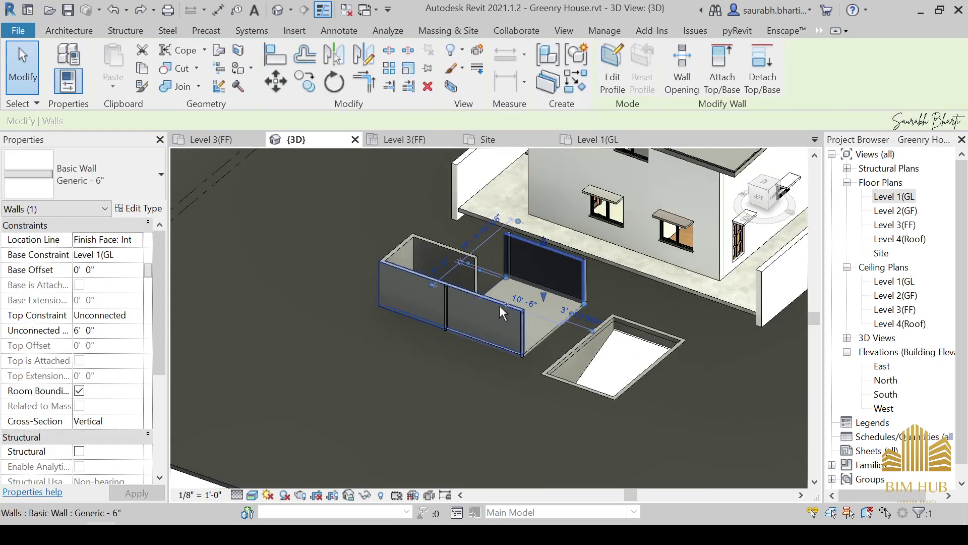
left_click(405, 274)
key("h")
key("h")
mouse_move(444, 302)
middle_mouse_down("shift")
mouse_move(464, 307)
mouse_move(557, 388)
middle_mouse_up("shift")
Start Align (AL) and pick the sitout floor slab's edge as the alignment reference.
scroll(558, 387, "up", 2)
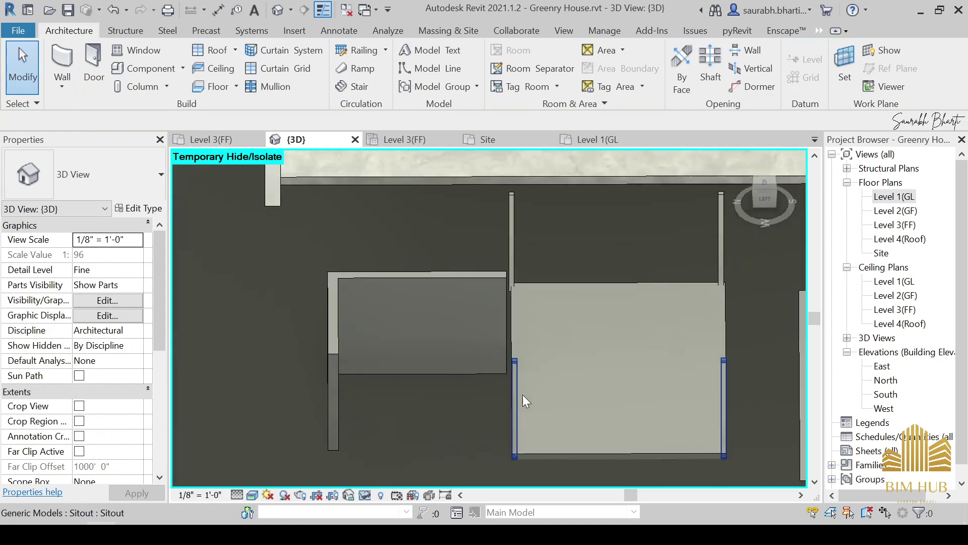
key("a")
key("l")
scroll(526, 378, "up", 3)
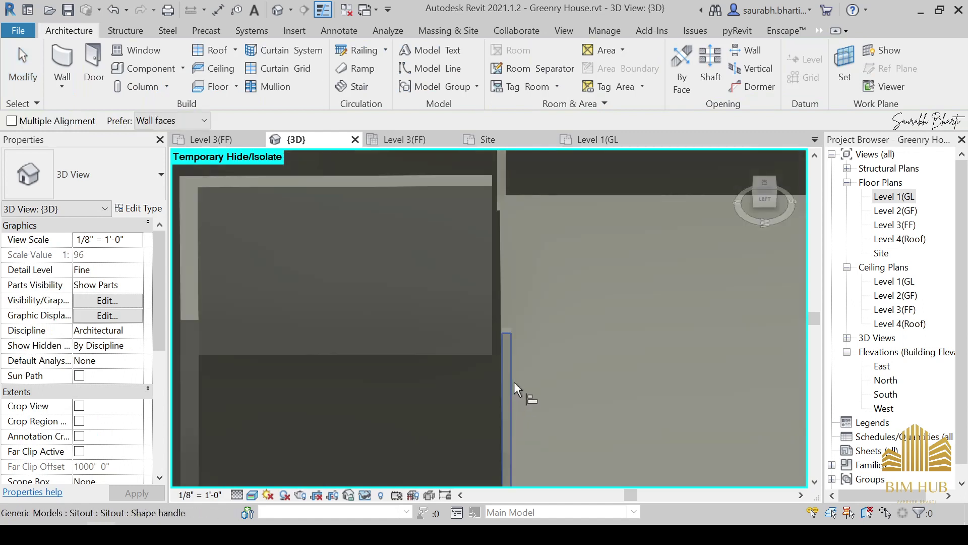
scroll(514, 381, "down", 2)
middle_click_drag(432, 346, 298, 282, "shift")
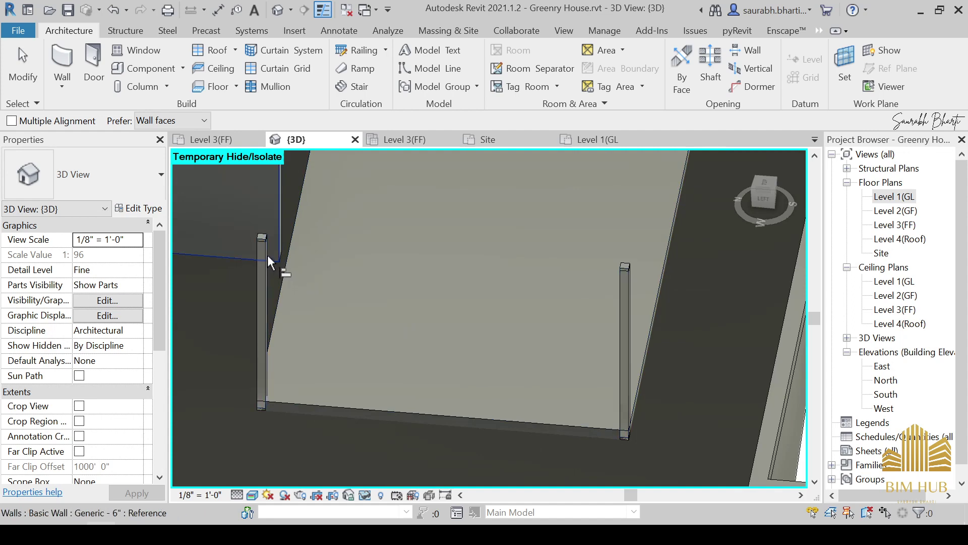
scroll(268, 262, "up", 2)
scroll(265, 260, "down", 3)
middle_click_drag(266, 260, 458, 218)
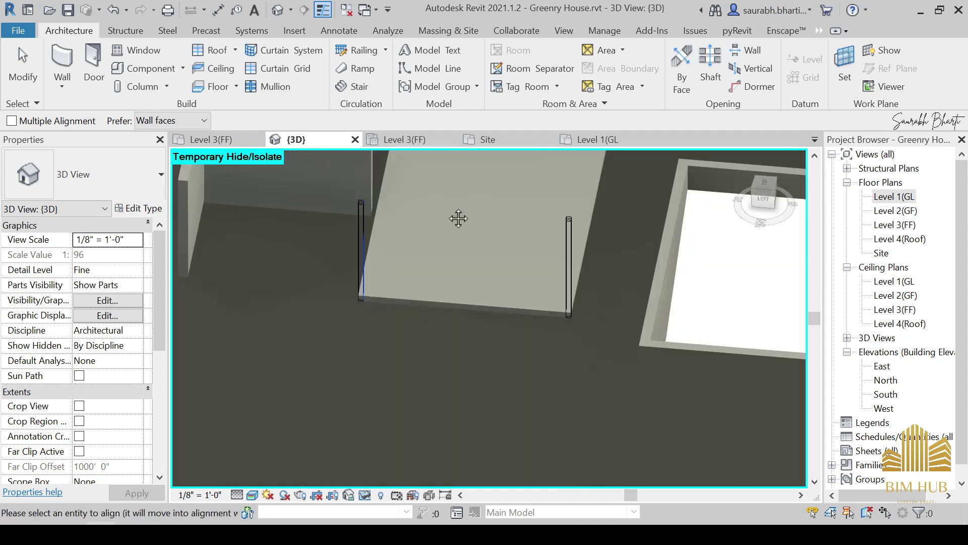
scroll(400, 324, "down", 3)
scroll(371, 275, "up", 4)
left_click(343, 246)
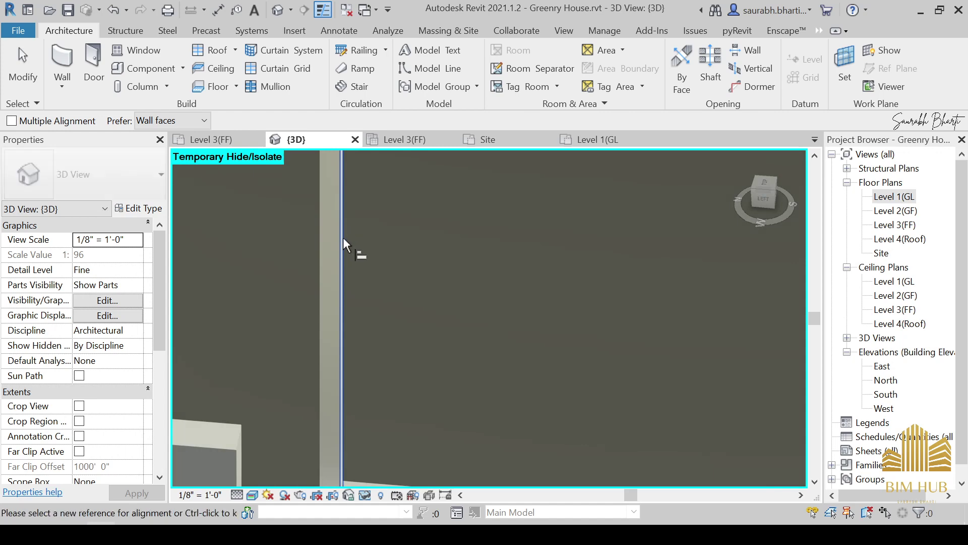
Align the corner post's face to the slab edge and finish aligning.
scroll(353, 249, "down", 2)
scroll(346, 270, "down", 2)
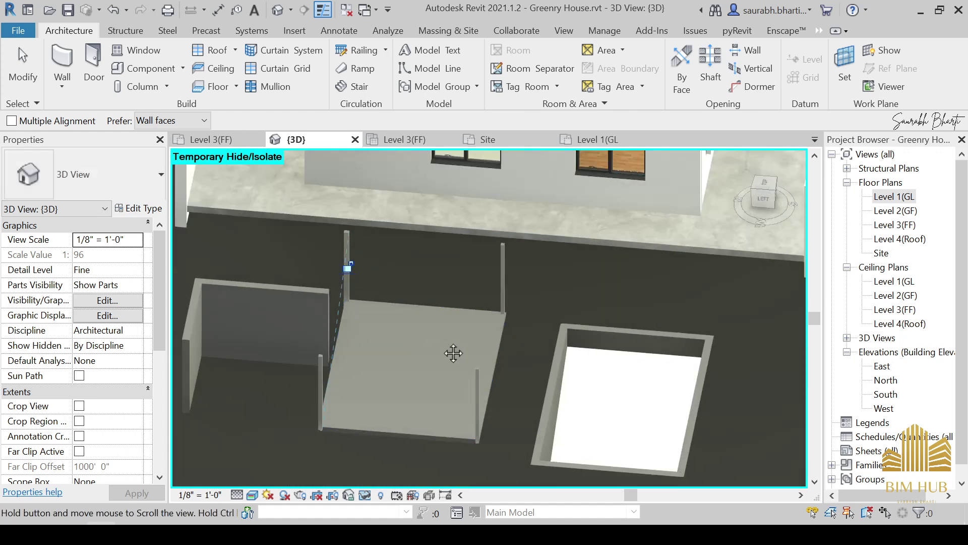
scroll(470, 421, "up", 1)
scroll(470, 413, "up", 2)
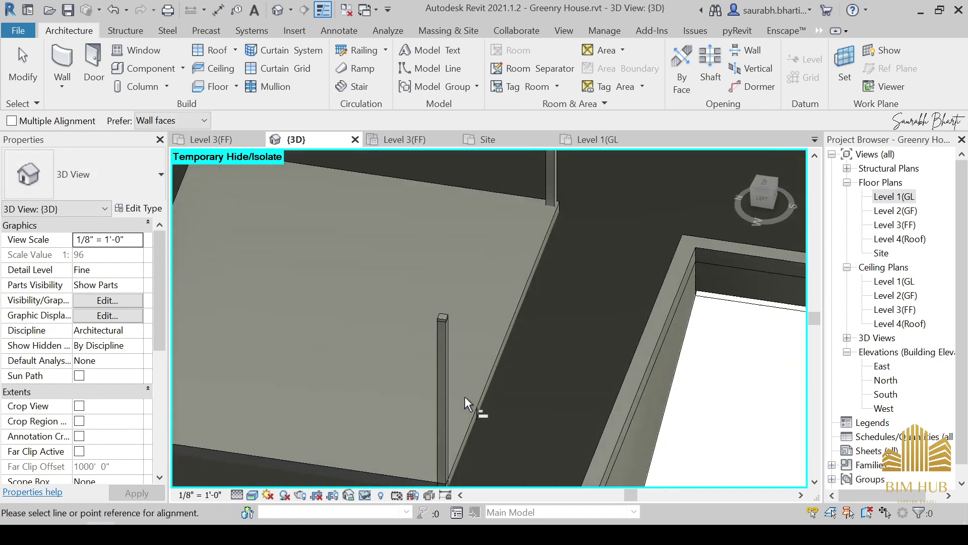
scroll(464, 395, "up", 2)
scroll(438, 341, "up", 2)
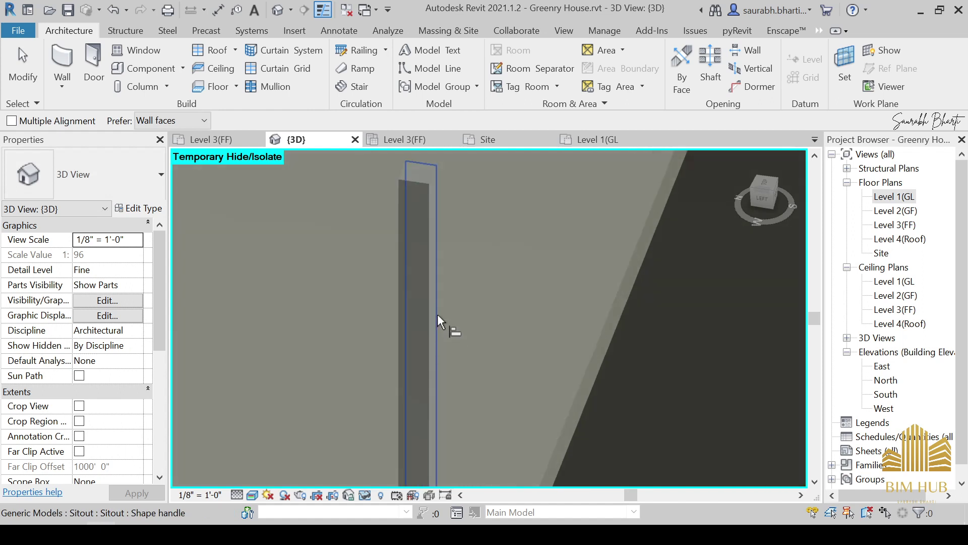
scroll(434, 214, "down", 2)
scroll(497, 231, "down", 2)
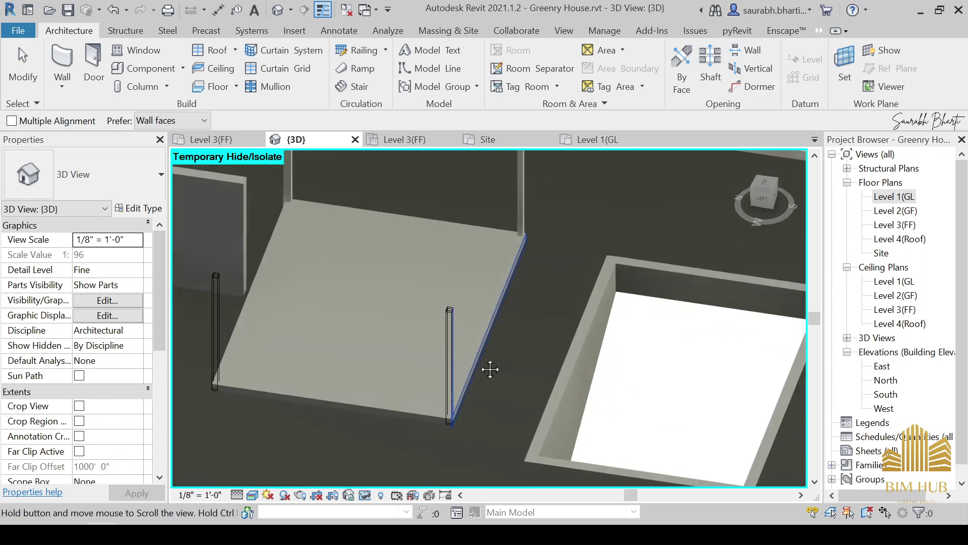
scroll(486, 252, "up", 3)
scroll(444, 323, "down", 2)
scroll(396, 353, "up", 4)
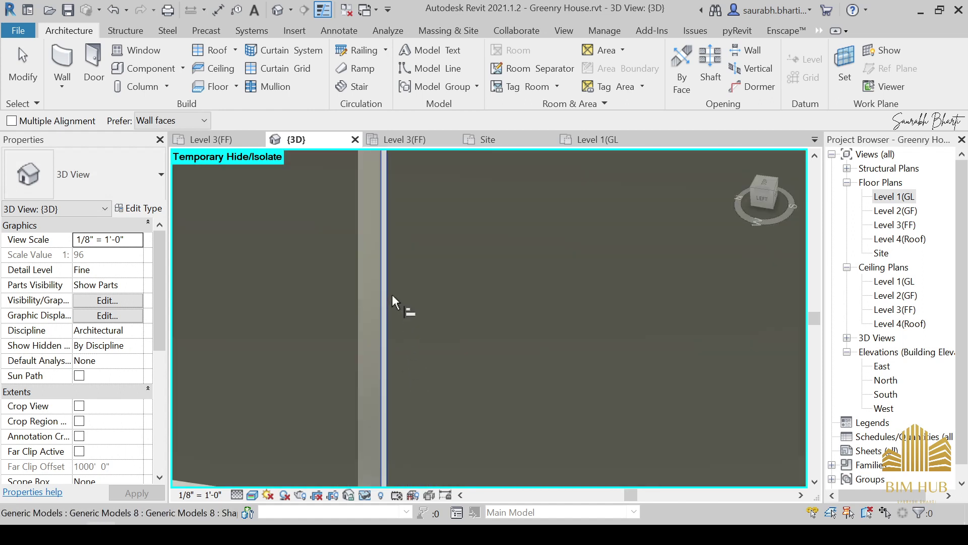
left_click(392, 301)
scroll(393, 305, "down", 1)
scroll(449, 357, "down", 3)
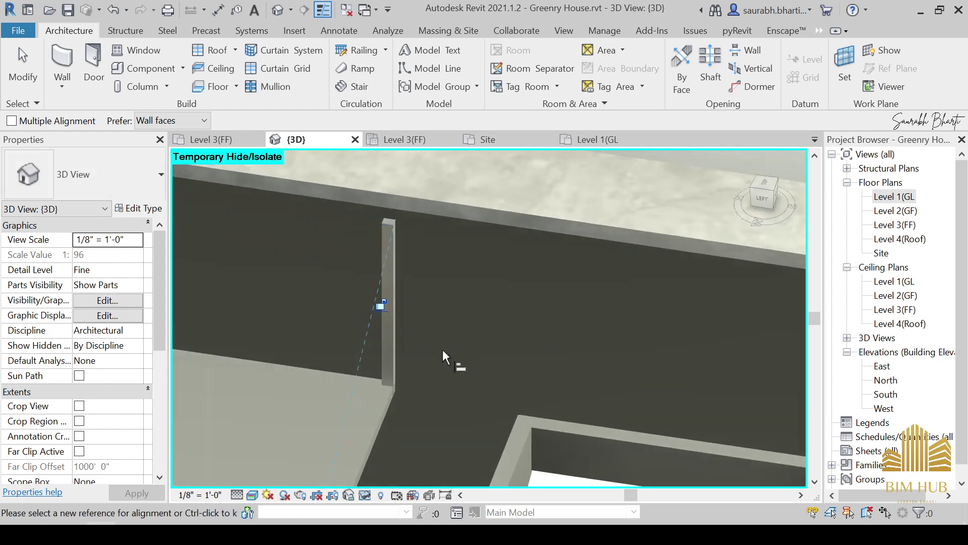
scroll(399, 406, "down", 2)
mouse_move(398, 407)
middle_mouse_down("shift")
mouse_move(418, 421)
mouse_move(519, 383)
middle_mouse_up("shift")
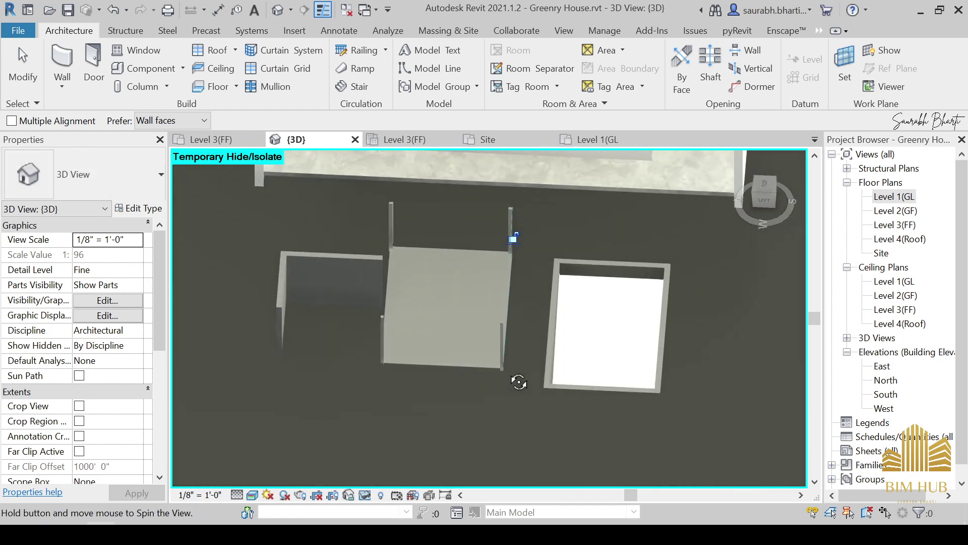
key("Escape")
key("Escape")
Set the sitout floor slab's Height Offset to 6' 3", after trying 6' and 6' 2".
left_click(462, 251)
type("6")
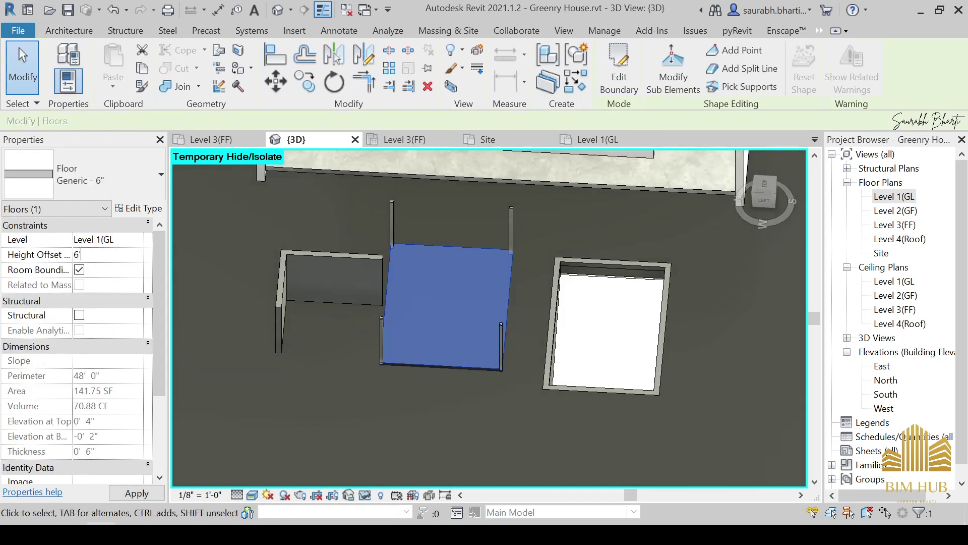
key("Return")
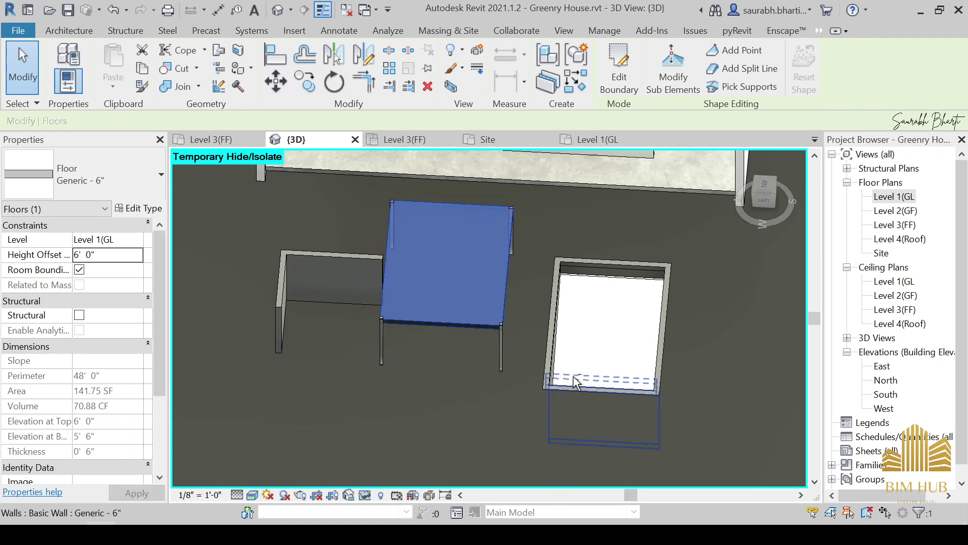
mouse_move(630, 390)
middle_mouse_down("shift")
mouse_move(543, 291)
mouse_move(297, 284)
middle_mouse_up("shift")
type("2")
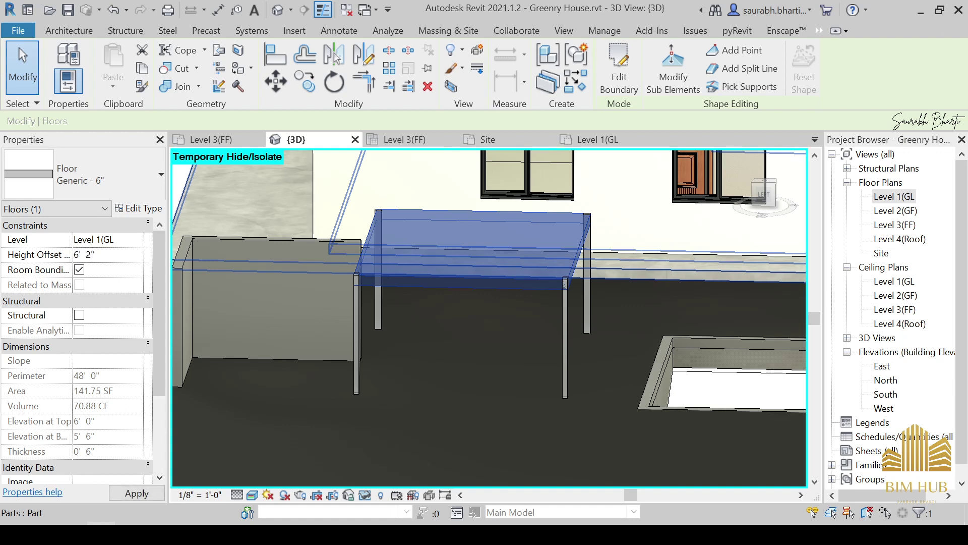
key("Return")
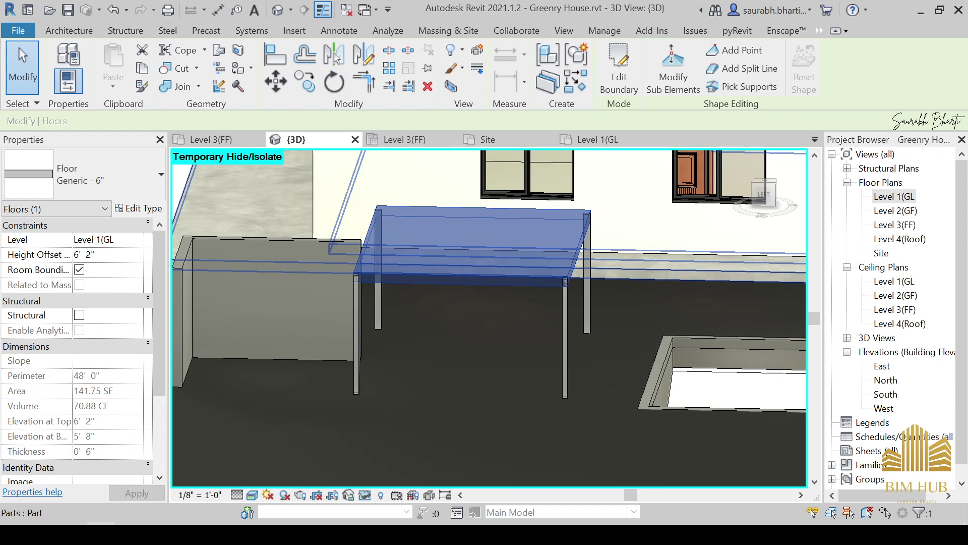
type("3")
key("Return")
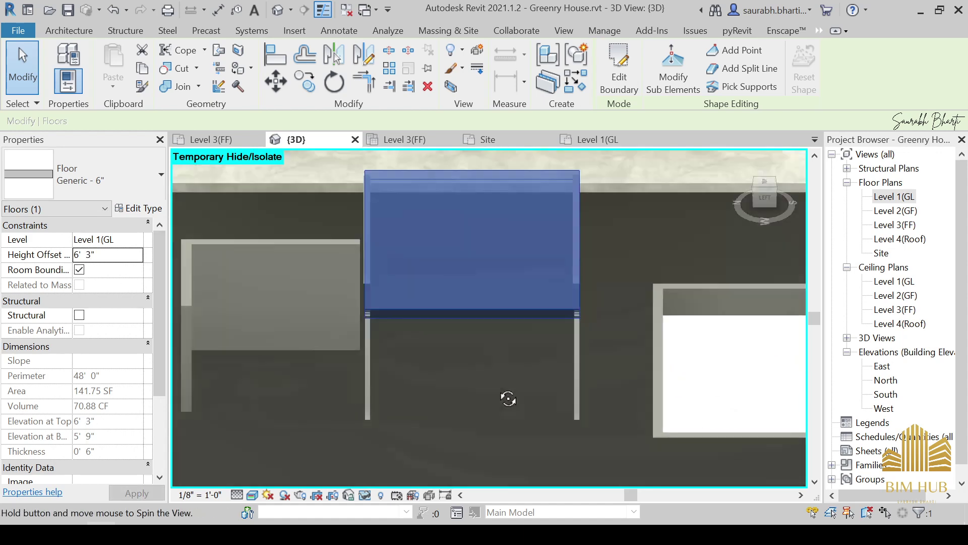
middle_click_drag(469, 322, 497, 339, "shift")
key("Escape")
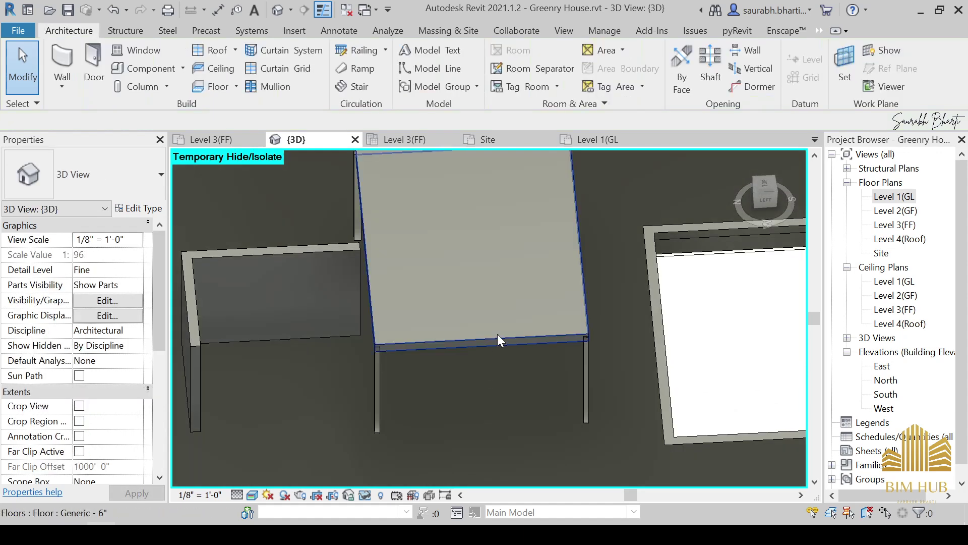
Switch to the TOP view of the sitout and select the raised floor slab.
left_click(765, 186)
scroll(555, 268, "up", 2)
scroll(504, 251, "up", 2)
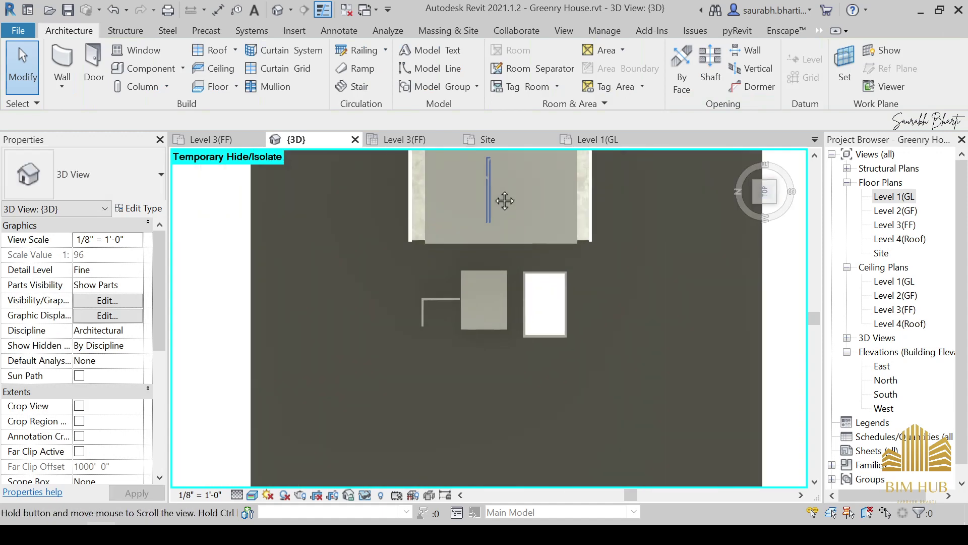
scroll(493, 283, "up", 2)
left_click(482, 297)
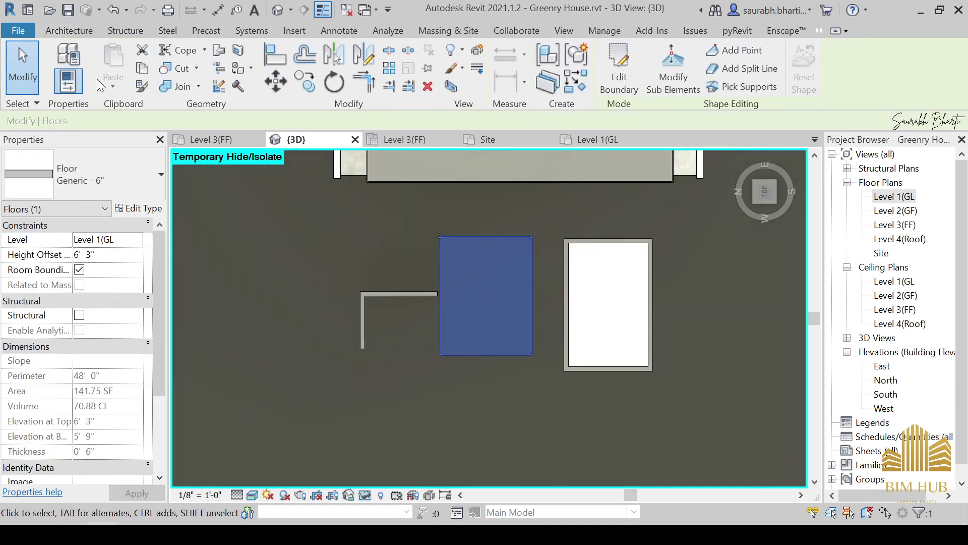
Start a Model In-Place in the Generic Models category.
left_click(76, 31)
left_click(182, 68)
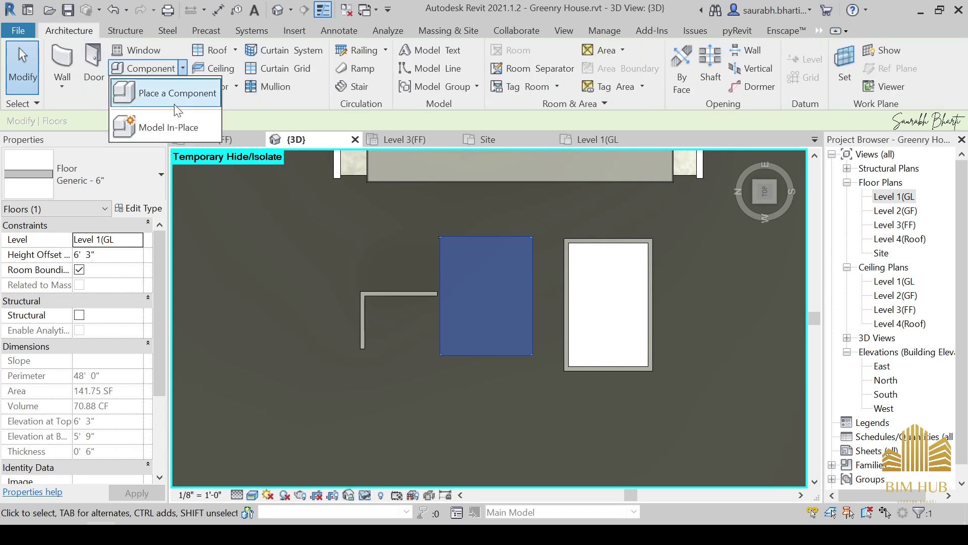
key("Return")
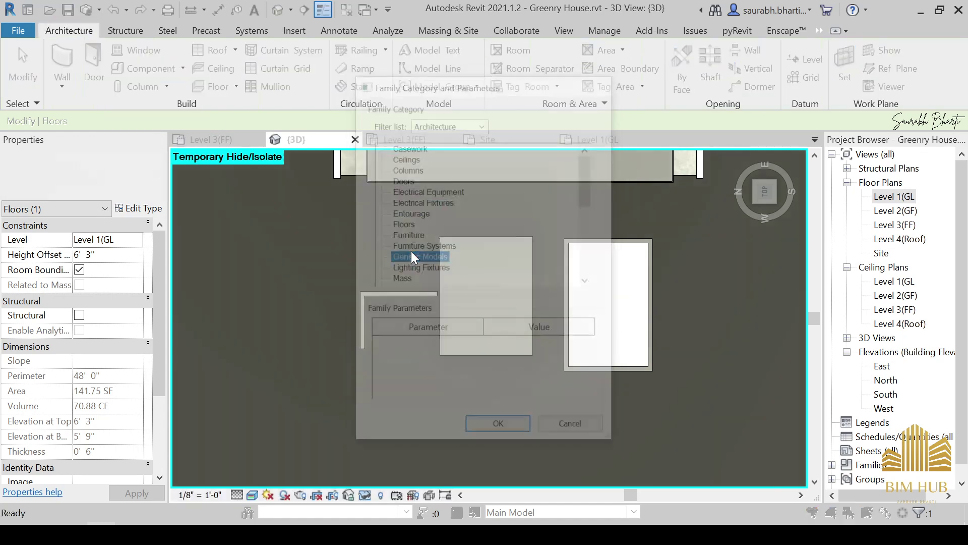
Accept the in-place model's name and start an Extrusion sketch.
left_click(456, 257)
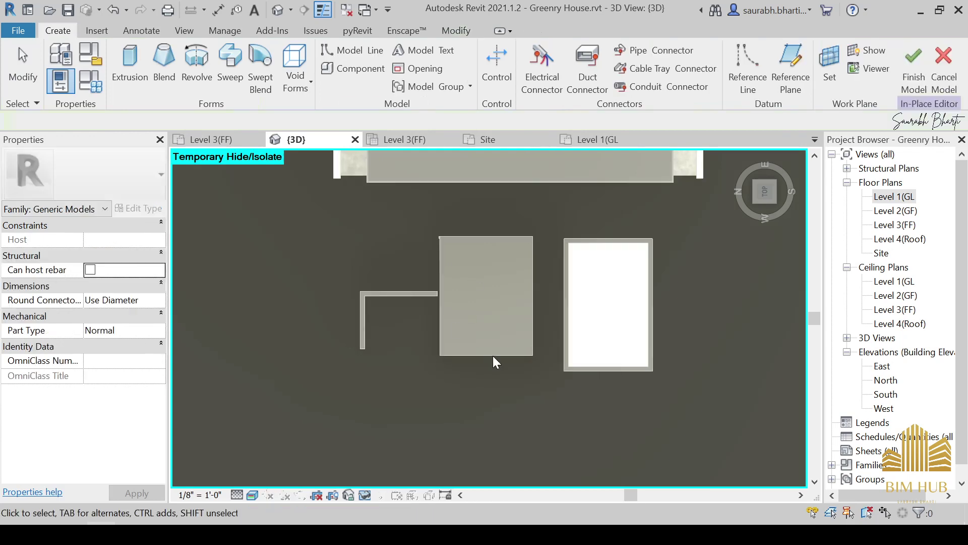
scroll(452, 267, "up", 3)
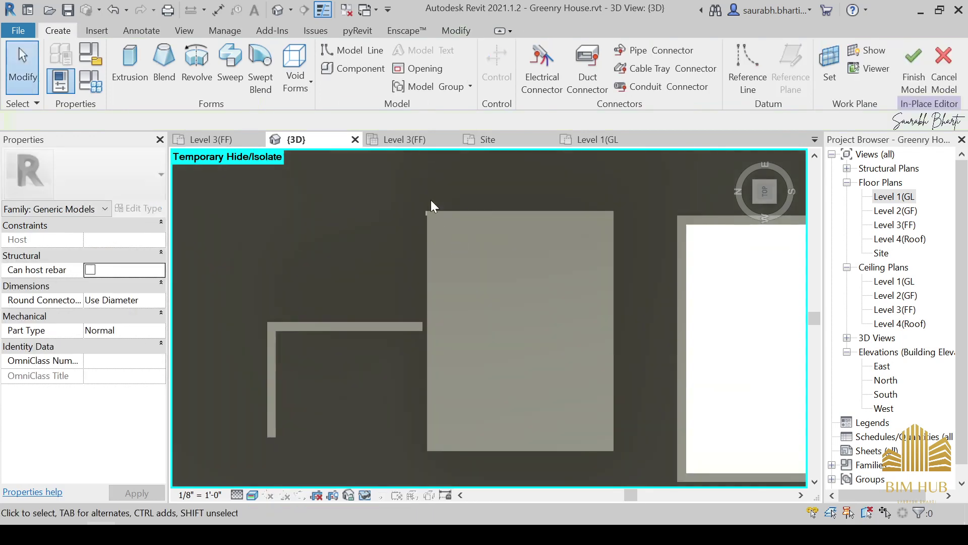
left_click(130, 56)
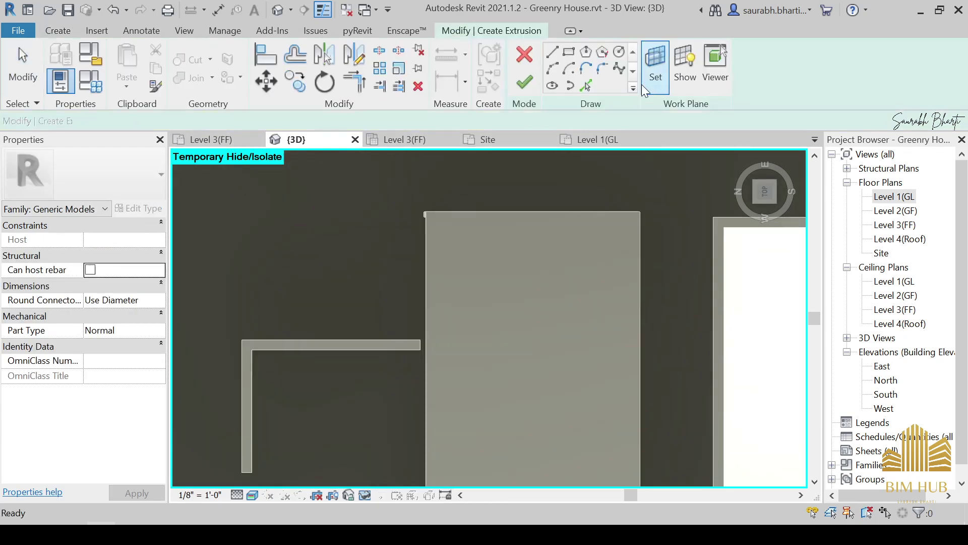
Sketch a rectangle between opposite corners of the raised slab.
left_click(568, 52)
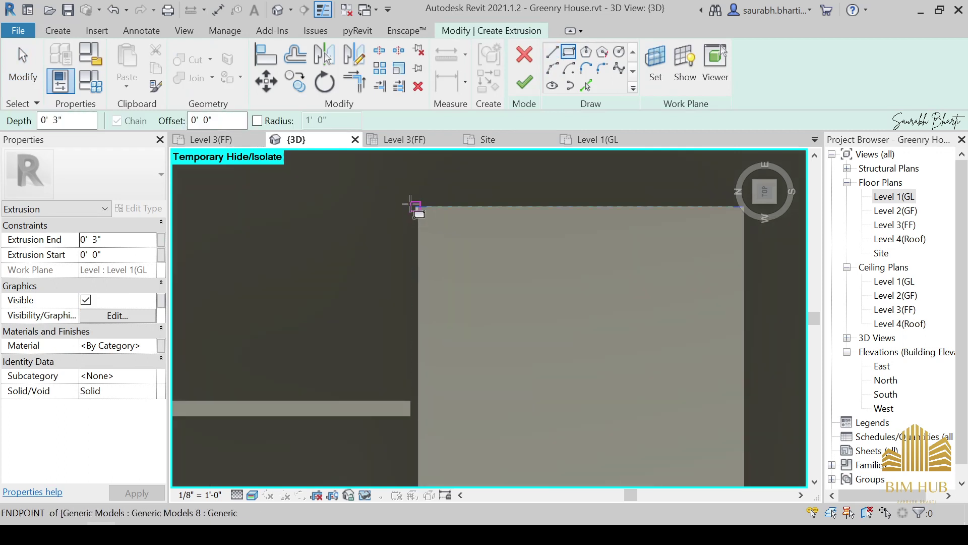
left_click(425, 213)
scroll(462, 391, "down", 1)
middle_click_drag(462, 391, 432, 335)
scroll(510, 281, "up", 3)
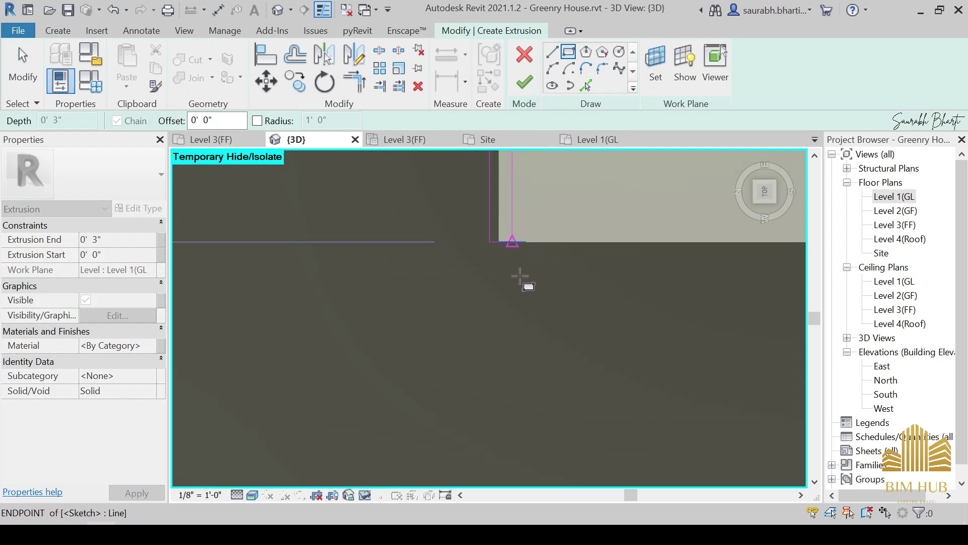
left_click(520, 277)
mouse_move(553, 270)
middle_mouse_down()
mouse_move(524, 421)
mouse_move(538, 357)
mouse_move(569, 374)
mouse_move(619, 344)
mouse_move(571, 370)
middle_mouse_up()
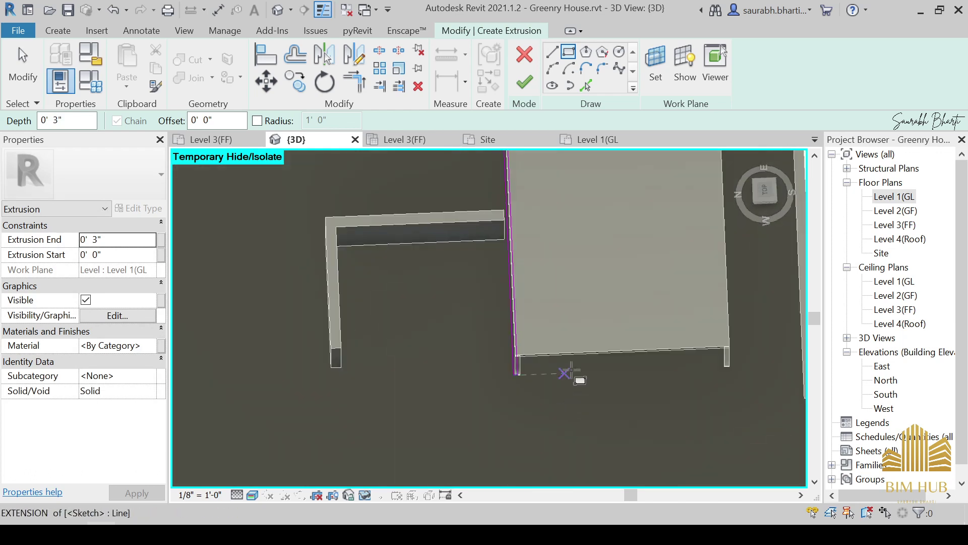
left_click(764, 191)
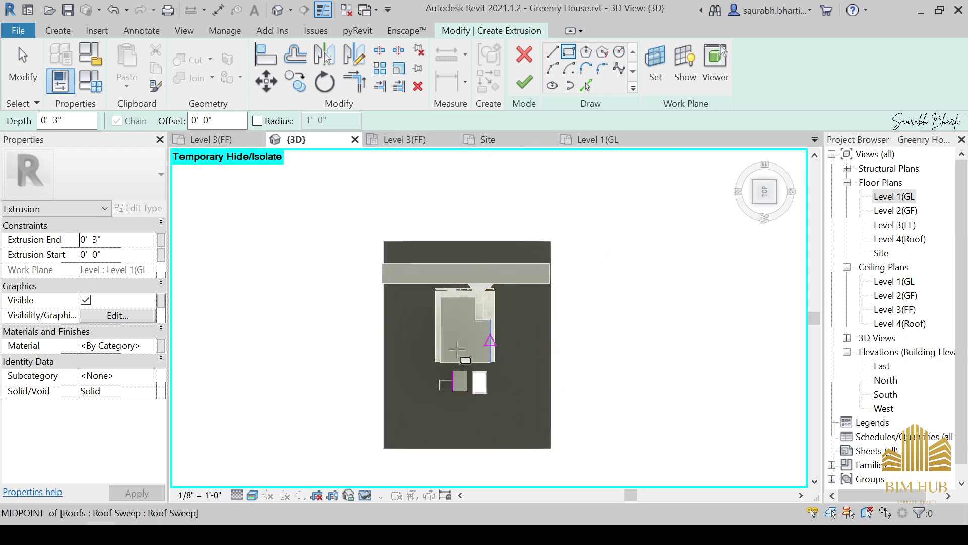
scroll(457, 347, "up", 4)
scroll(460, 382, "up", 4)
key("Escape")
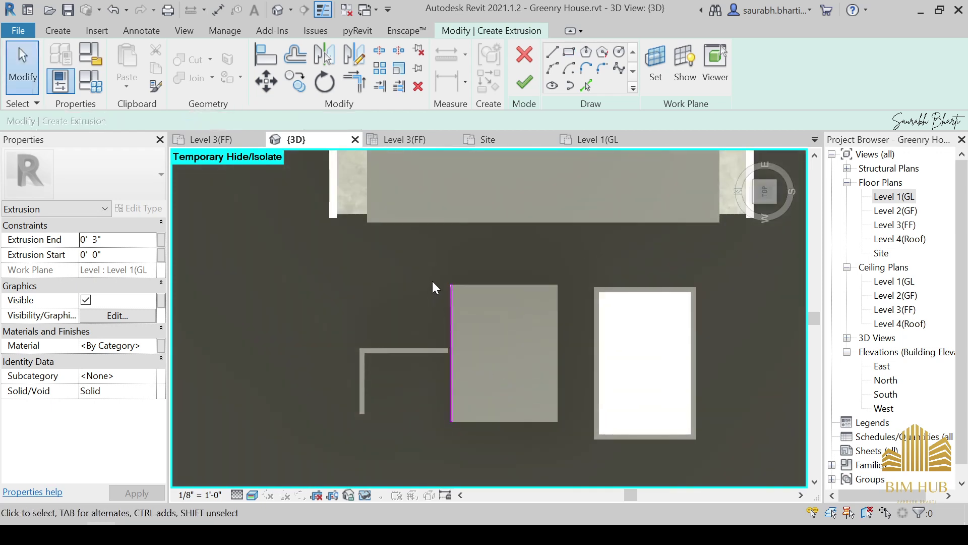
Copy the rectangle's four sketch lines to the slab corner.
left_click_drag(433, 283, 562, 459)
left_click(295, 81)
scroll(447, 281, "up", 1)
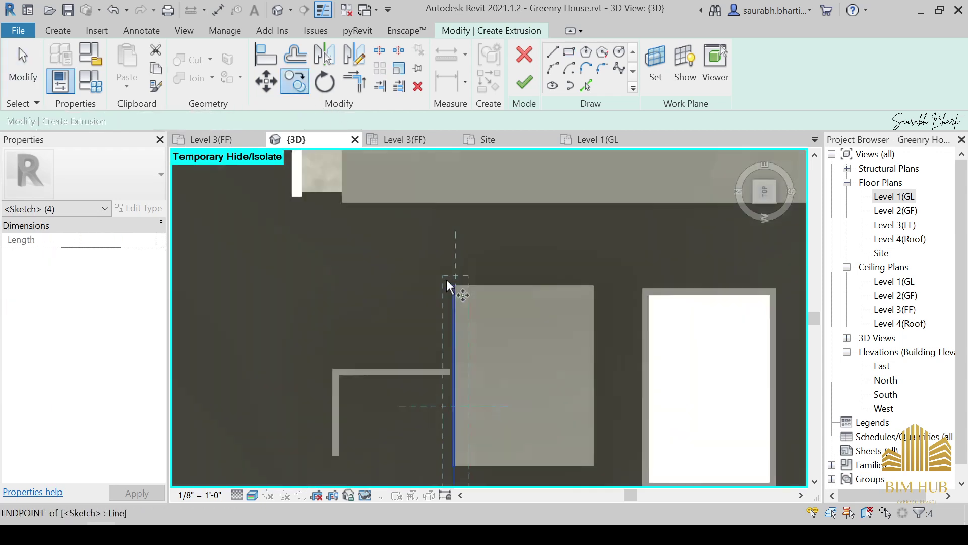
scroll(447, 281, "up", 1)
left_click(454, 277)
scroll(574, 315, "down", 1)
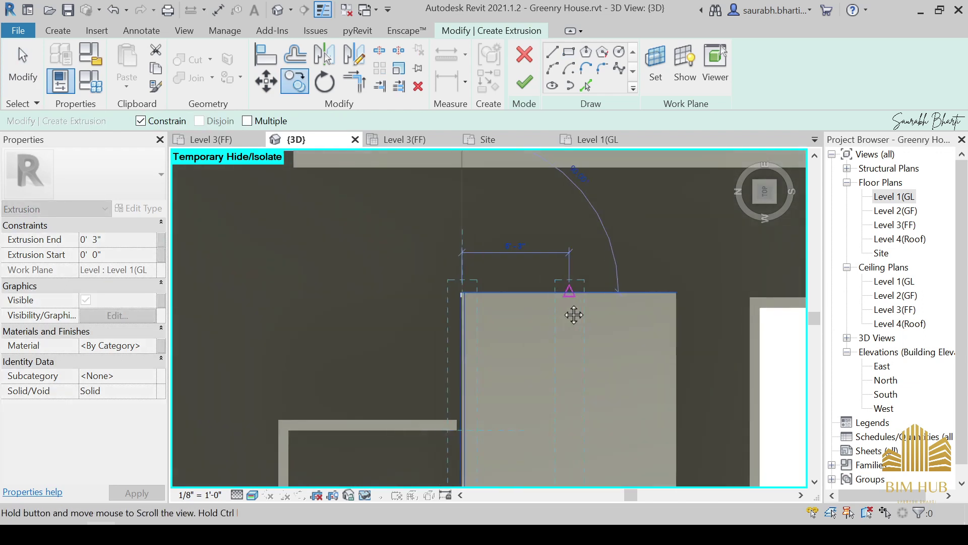
scroll(706, 297, "up", 2)
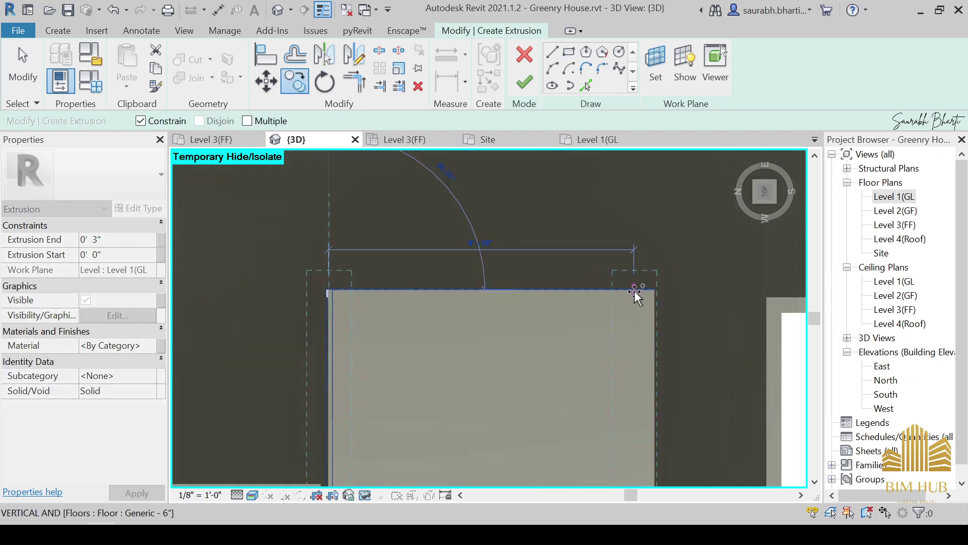
left_click(635, 291)
scroll(637, 274, "up", 1)
scroll(637, 275, "up", 2)
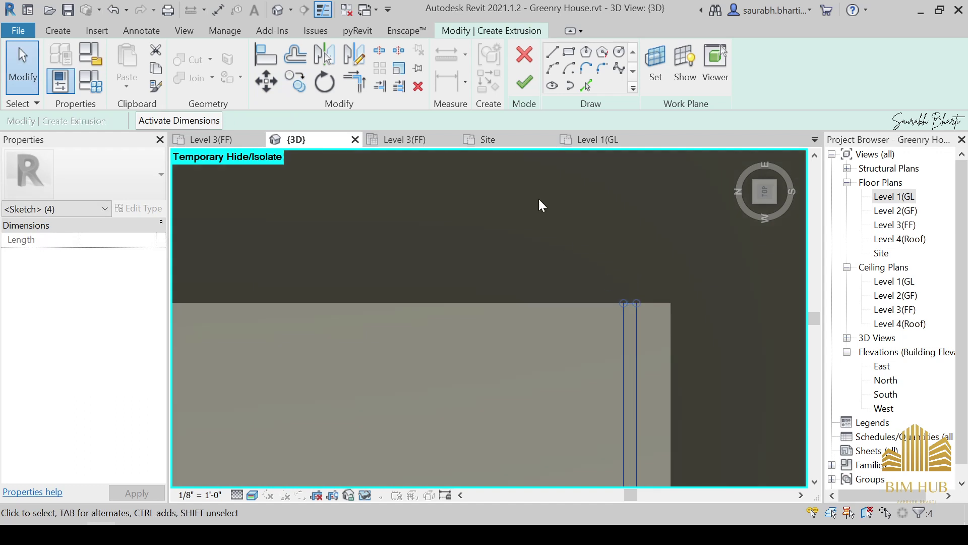
Move the copied sketch lines onto the slab's side edge.
left_click(266, 80)
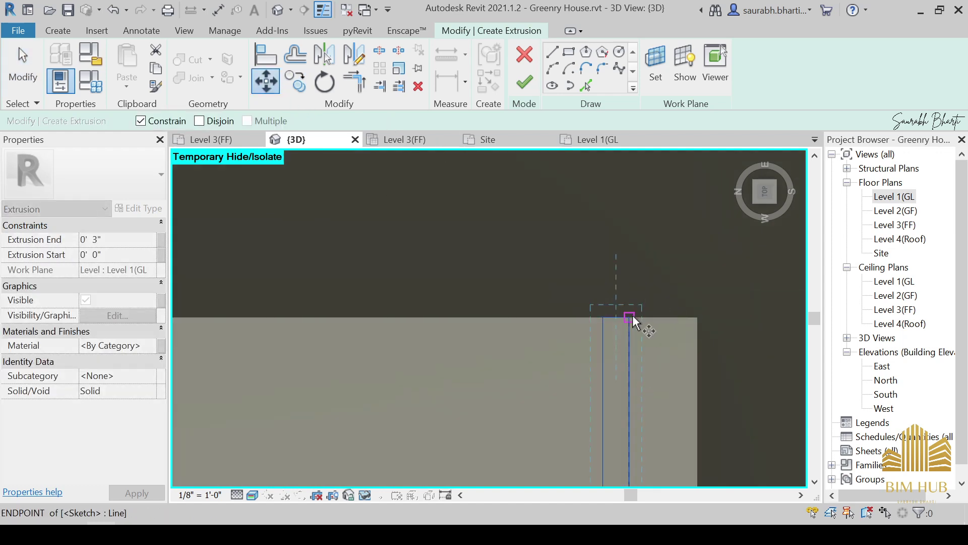
left_click(632, 314)
left_click(700, 319)
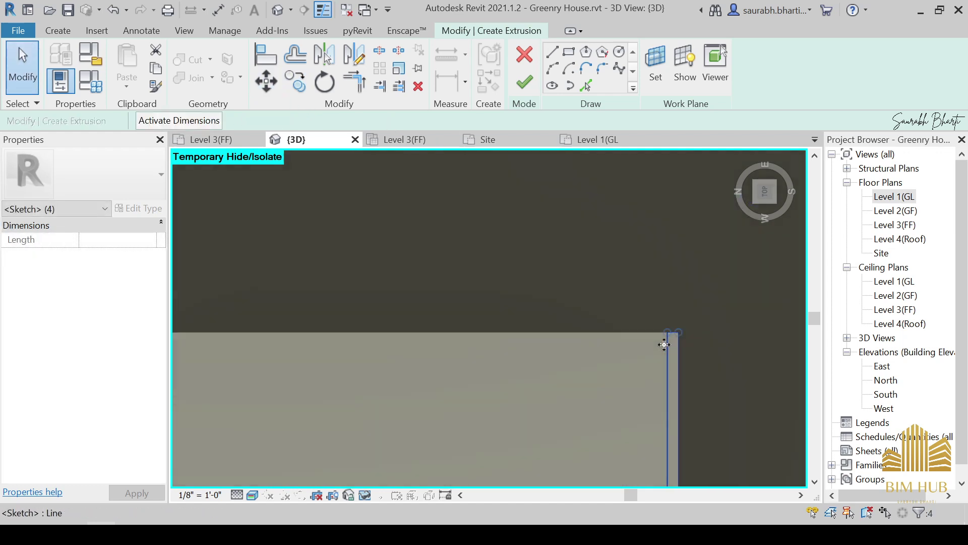
middle_click_drag(666, 340, 684, 289)
scroll(684, 289, "down", 2)
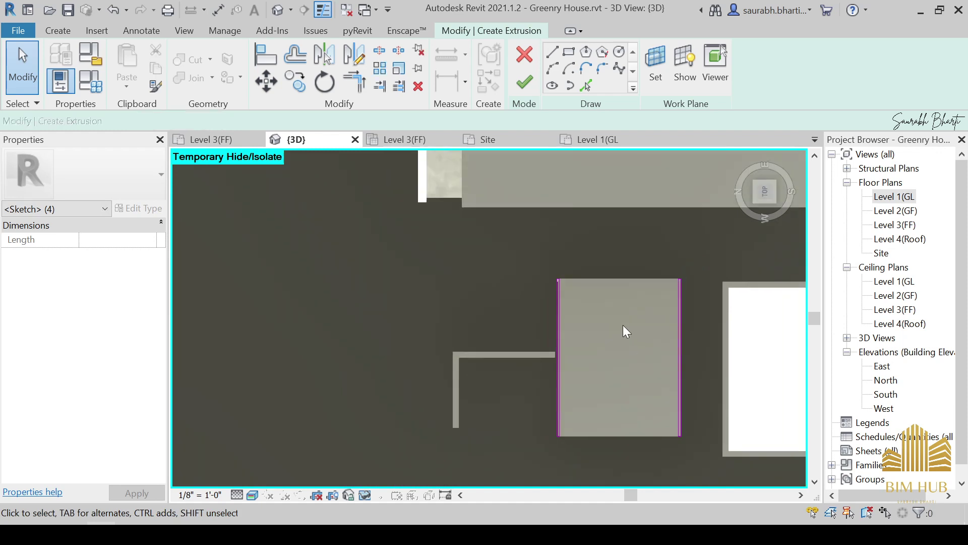
key("Escape")
scroll(620, 323, "up", 2)
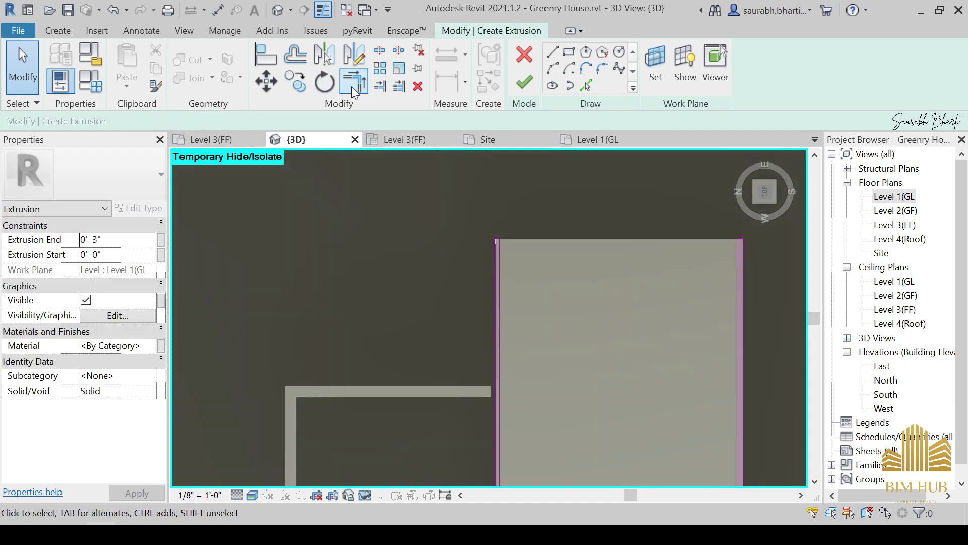
left_click(570, 52)
Sketch a rectangle from the slab's top corner to its opposite corner.
mouse_move(510, 268)
middle_mouse_down()
mouse_move(501, 216)
mouse_move(394, 255)
middle_mouse_up()
scroll(501, 217, "up", 2)
left_click(366, 233)
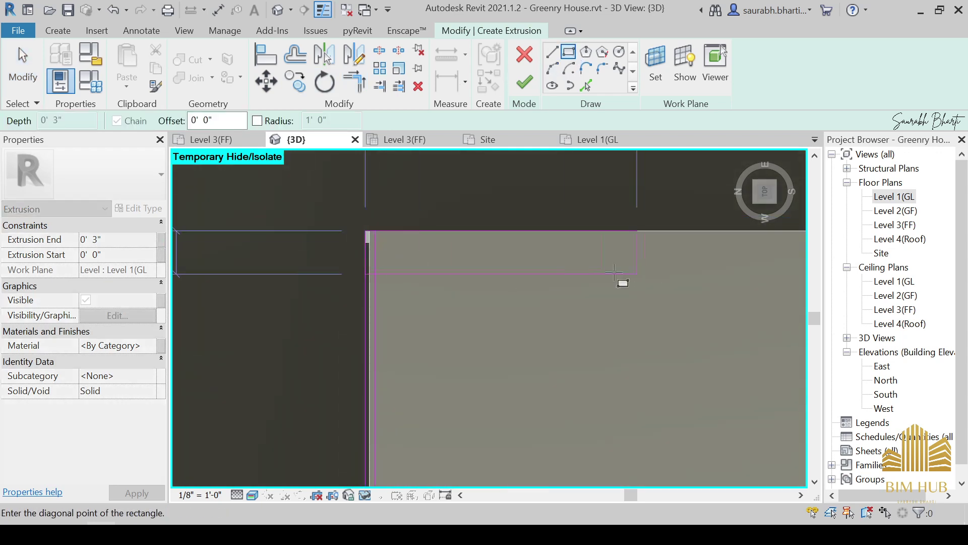
scroll(622, 281, "down", 2)
scroll(679, 297, "up", 1)
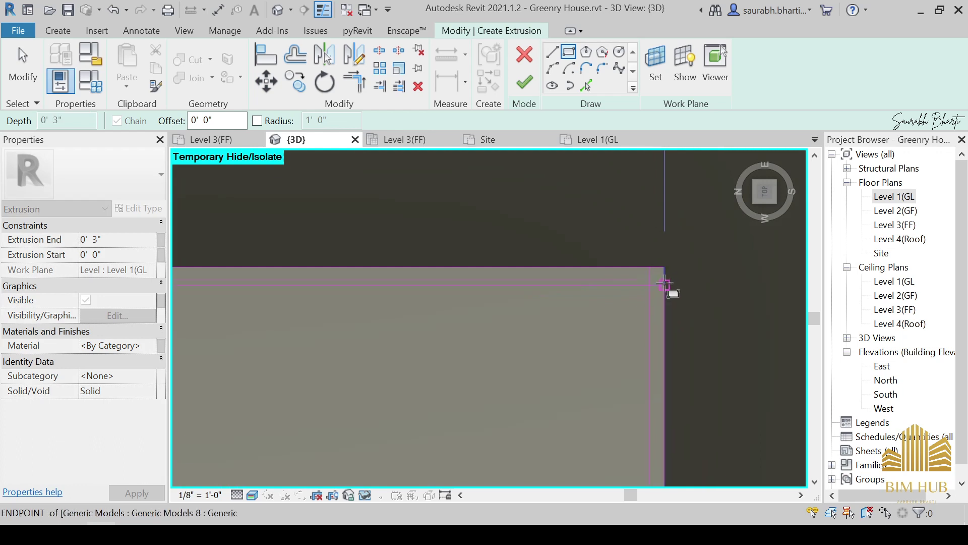
left_click(662, 285)
scroll(636, 340, "down", 2)
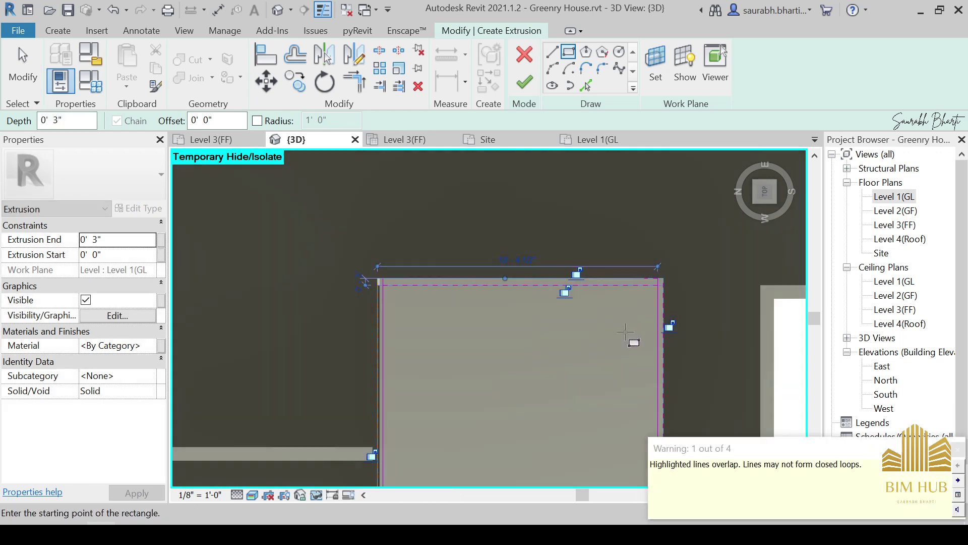
key("Escape")
scroll(605, 285, "up", 2)
scroll(607, 286, "down", 2)
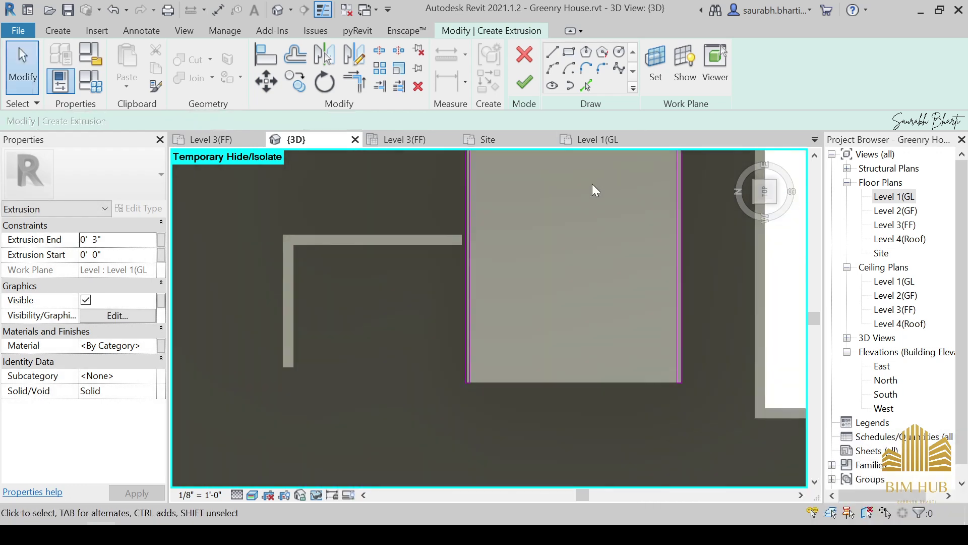
Add a second rectangle from the line endpoint to the slab's far lower corner.
left_click(575, 54)
scroll(510, 363, "up", 3)
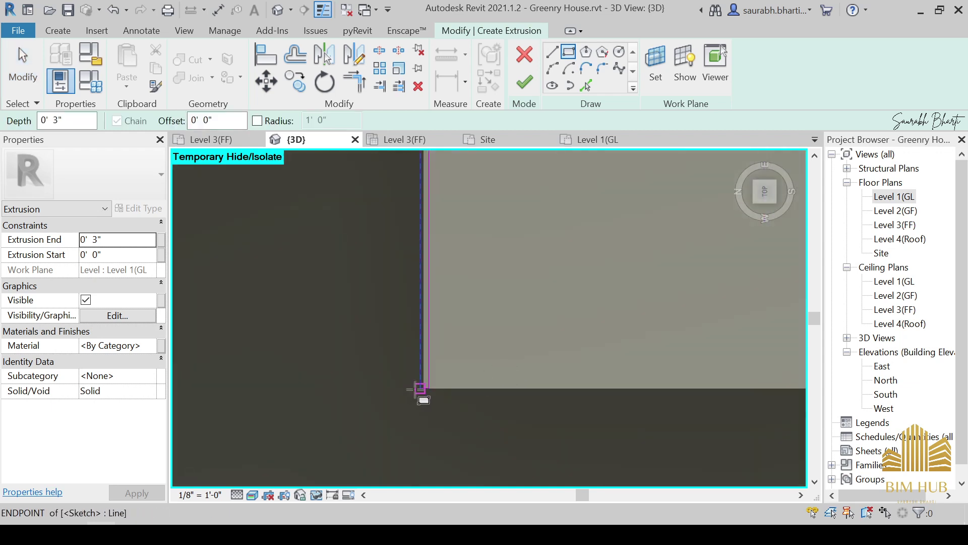
left_click(418, 388)
scroll(620, 385, "down", 3)
scroll(519, 385, "up", 3)
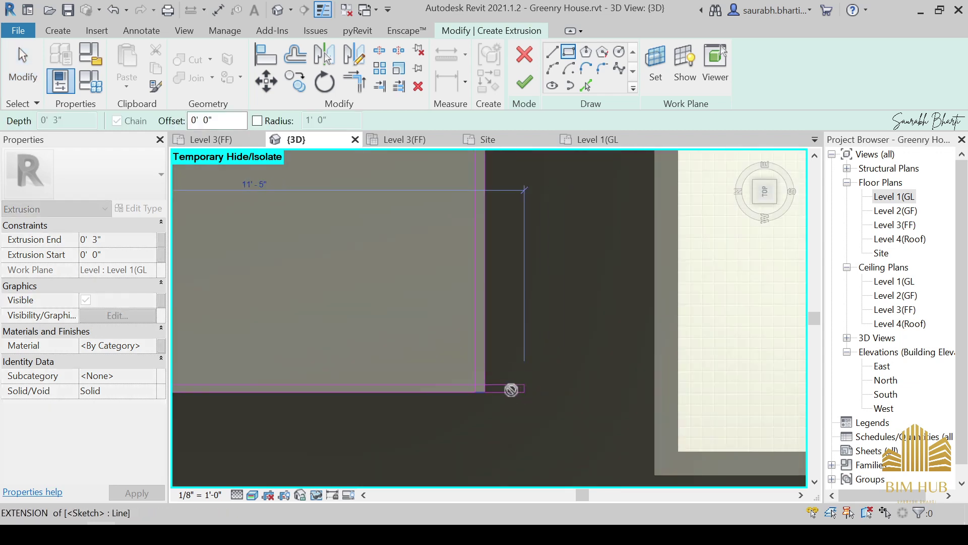
left_click(485, 379)
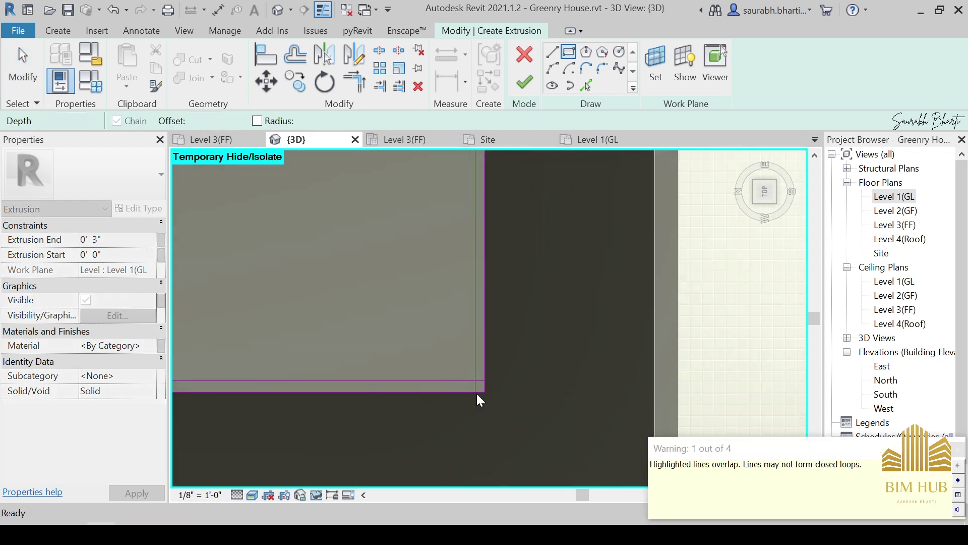
key("Escape")
key("Escape")
Trim/Extend (TR) the sketch lines into clean corners at the bottom and top-left.
key("t")
key("r")
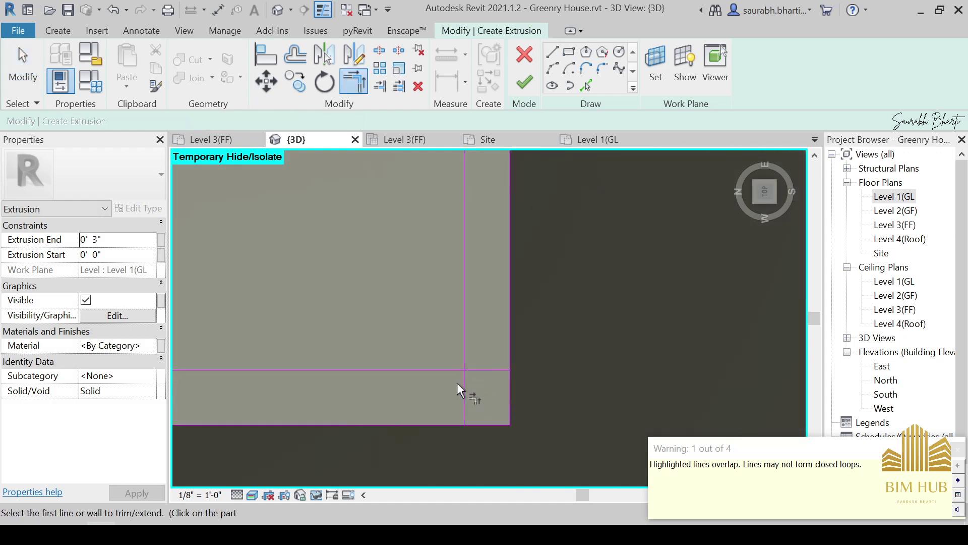
left_click(458, 371)
scroll(453, 378, "down", 3)
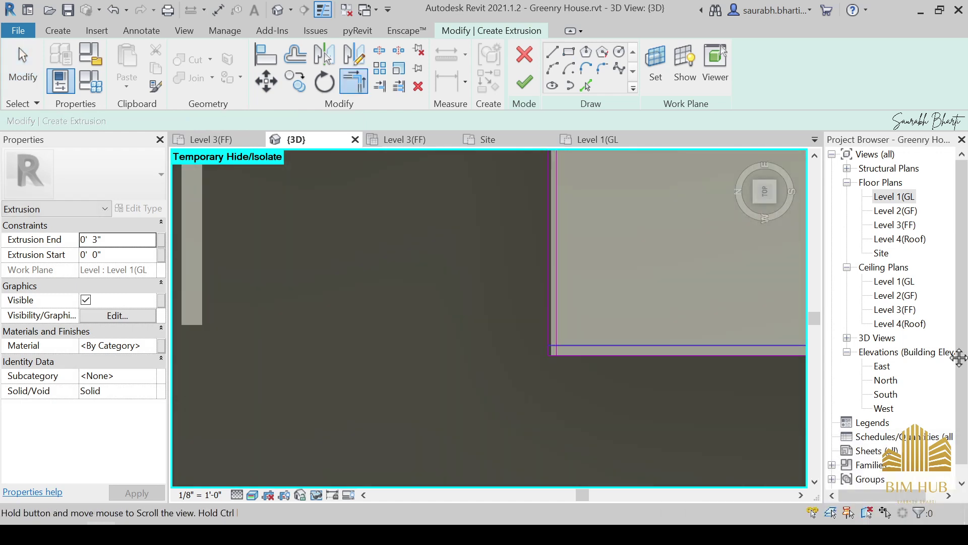
scroll(559, 327, "up", 3)
left_click(567, 327)
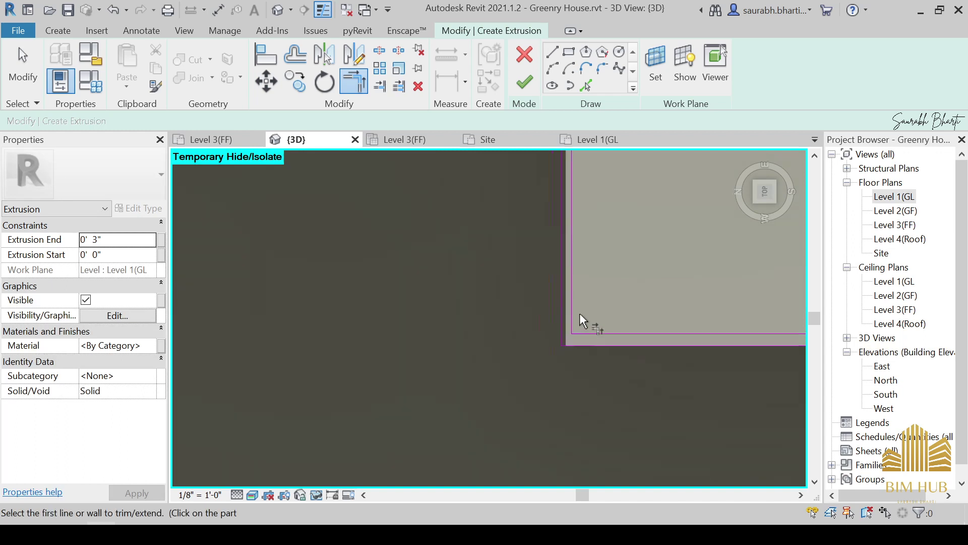
scroll(581, 322, "down", 2)
middle_click_drag(630, 216, 490, 392)
scroll(469, 348, "up", 2)
scroll(464, 323, "up", 2)
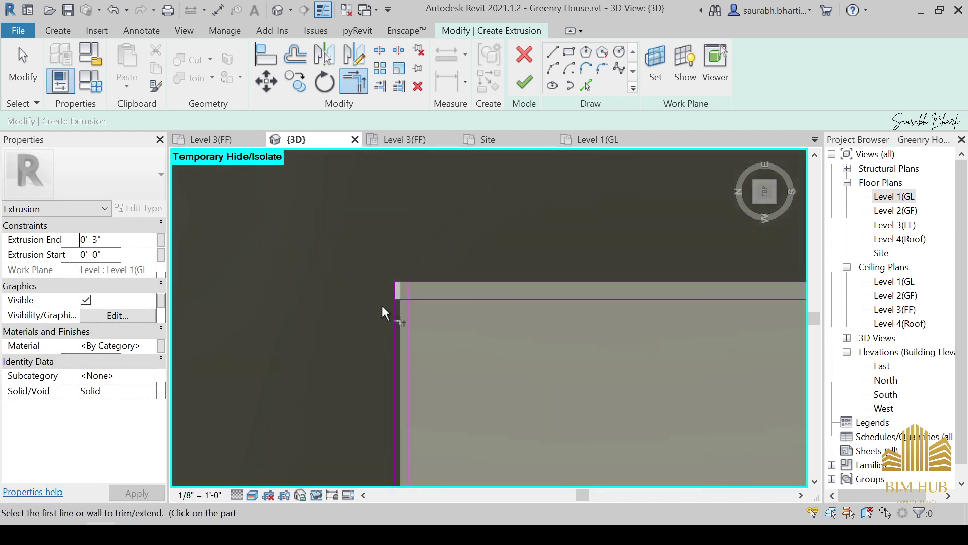
left_click(409, 309)
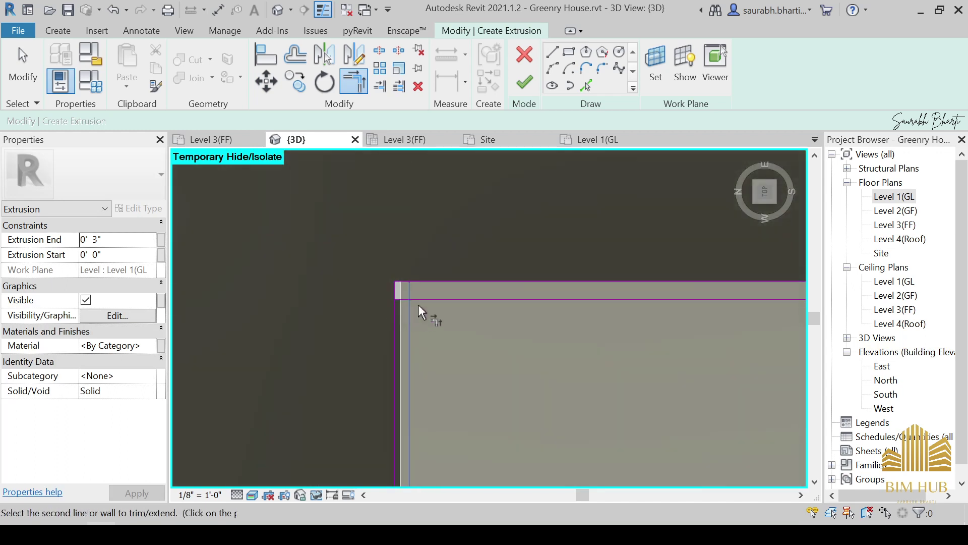
left_click(447, 298)
Trim the top-right corner lines to close the canopy outline.
mouse_move(630, 367)
middle_mouse_down()
mouse_move(495, 333)
mouse_move(431, 265)
middle_mouse_up()
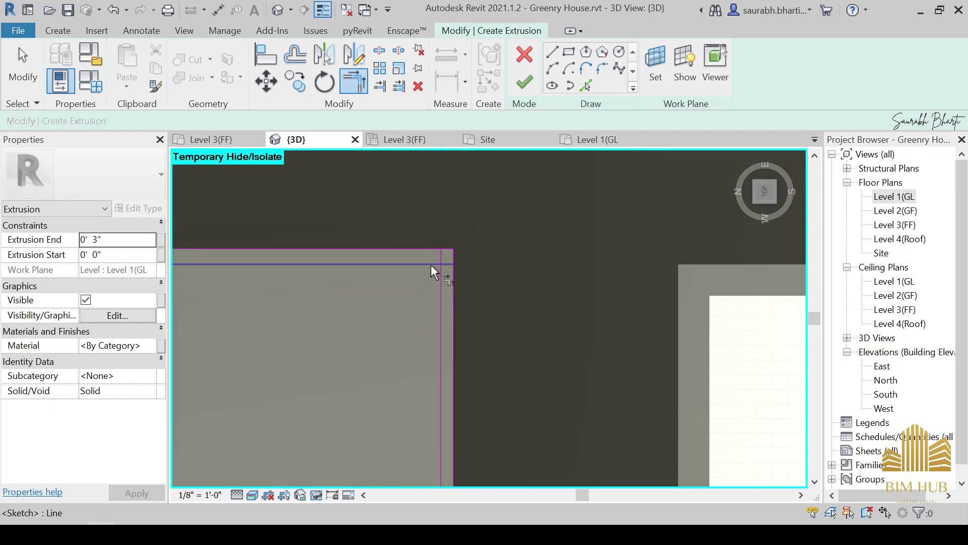
left_click(430, 265)
left_click(447, 289)
scroll(394, 343, "down", 2)
scroll(393, 343, "down", 3)
middle_click_drag(393, 343, 445, 328)
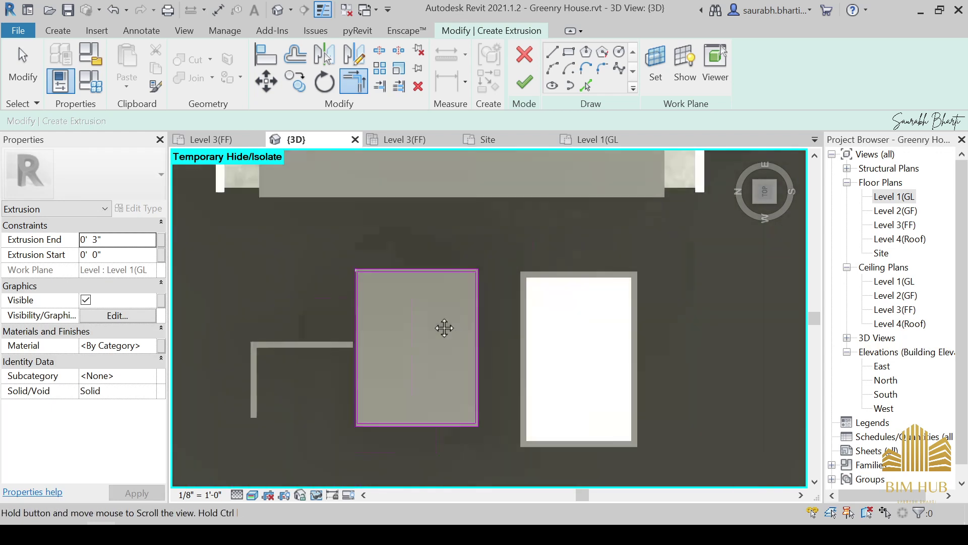
scroll(445, 328, "up", 1)
key("Escape")
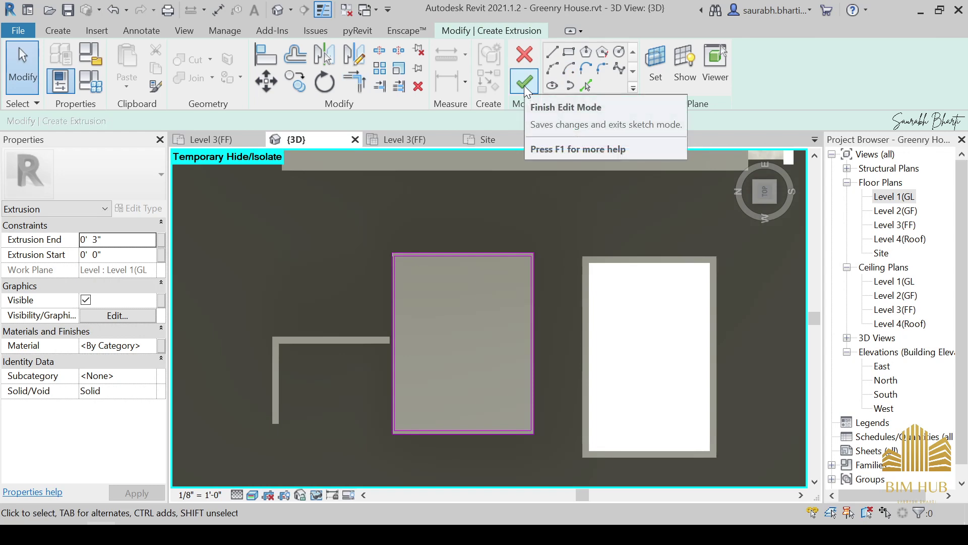
Try finishing the sketch, dismiss the overlapping-lines error, and delete the overlapping top line.
left_click(525, 83)
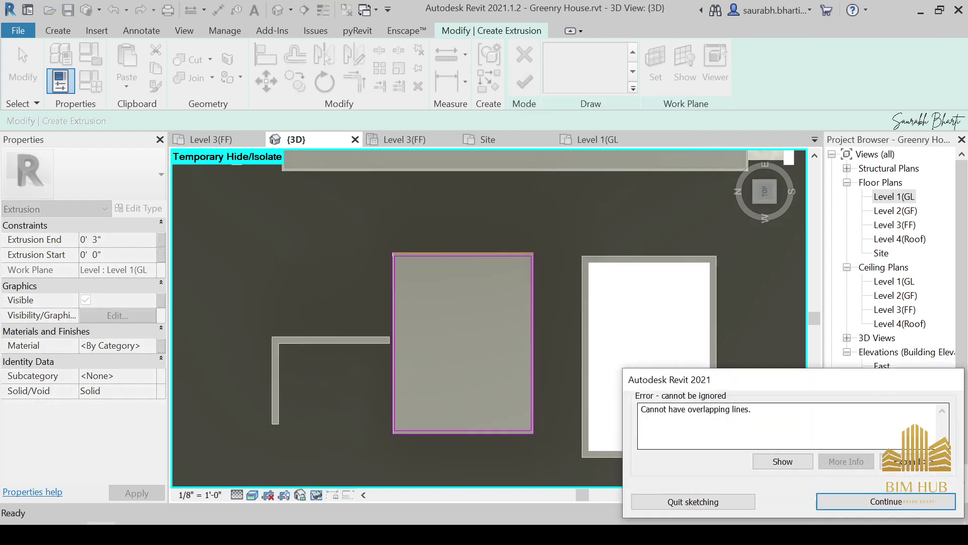
key("Return")
scroll(469, 251, "up", 2)
left_click(470, 252)
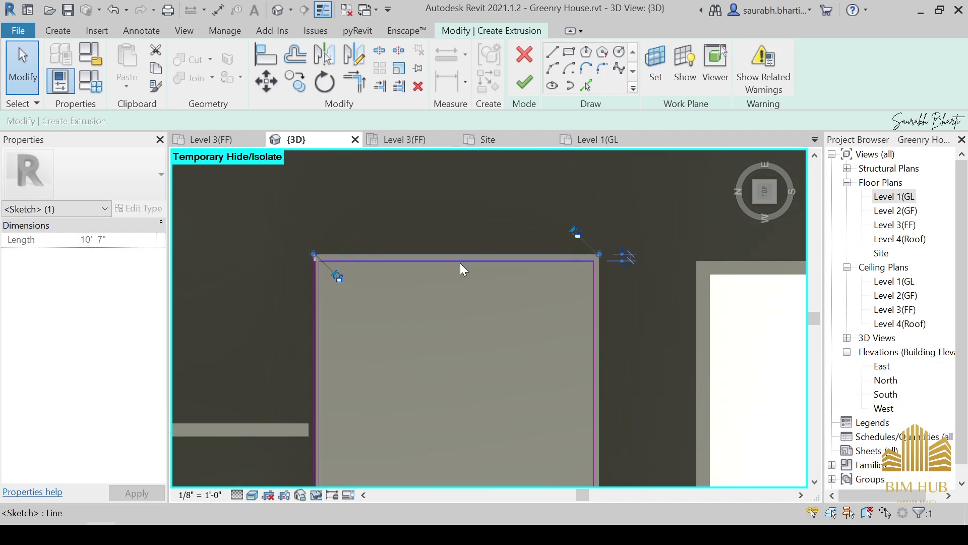
key("Delete")
Trim/Extend to Corner (TR) to join the top sketch line to the left vertical line.
scroll(454, 265, "up", 1)
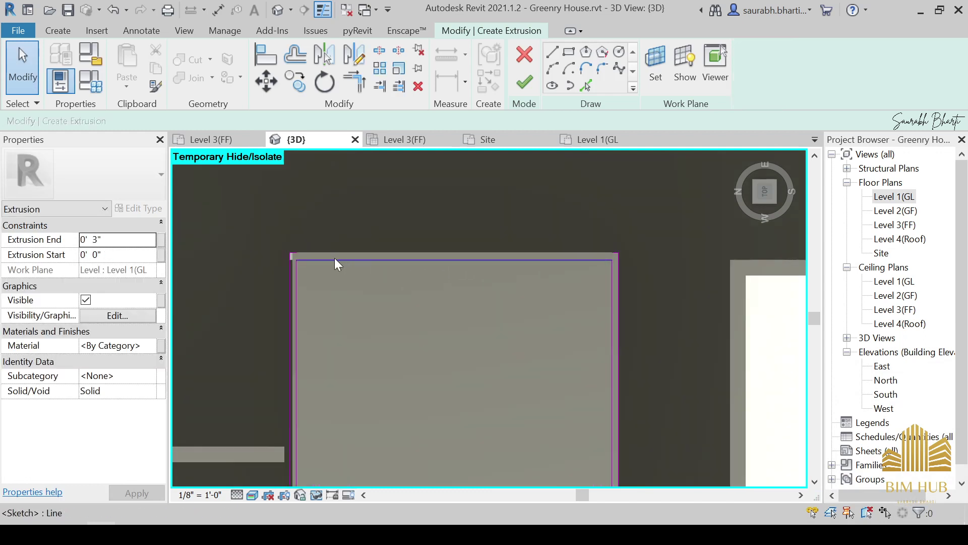
scroll(334, 260, "up", 1)
scroll(286, 255, "up", 1)
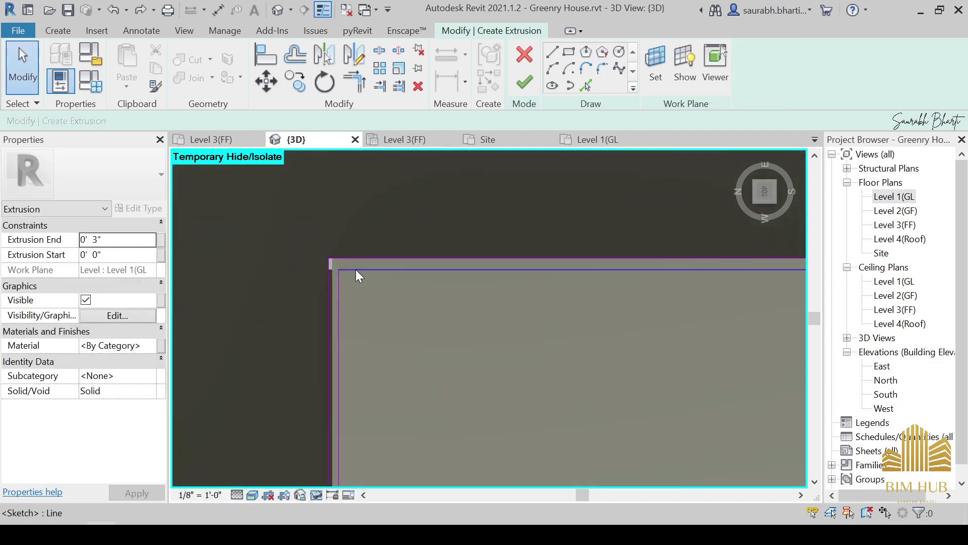
scroll(343, 265, "up", 1)
key("t")
key("r")
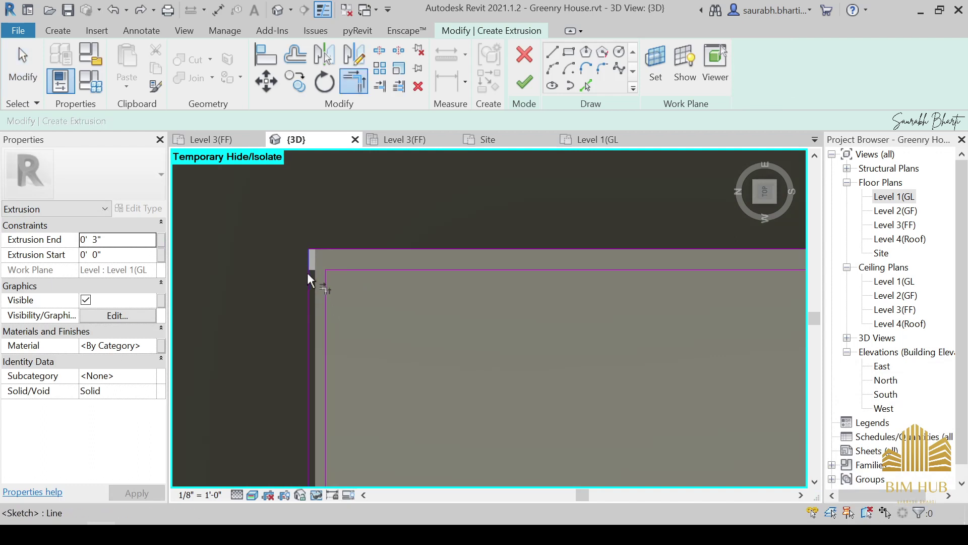
left_click(307, 272)
left_click(333, 249)
key("Escape")
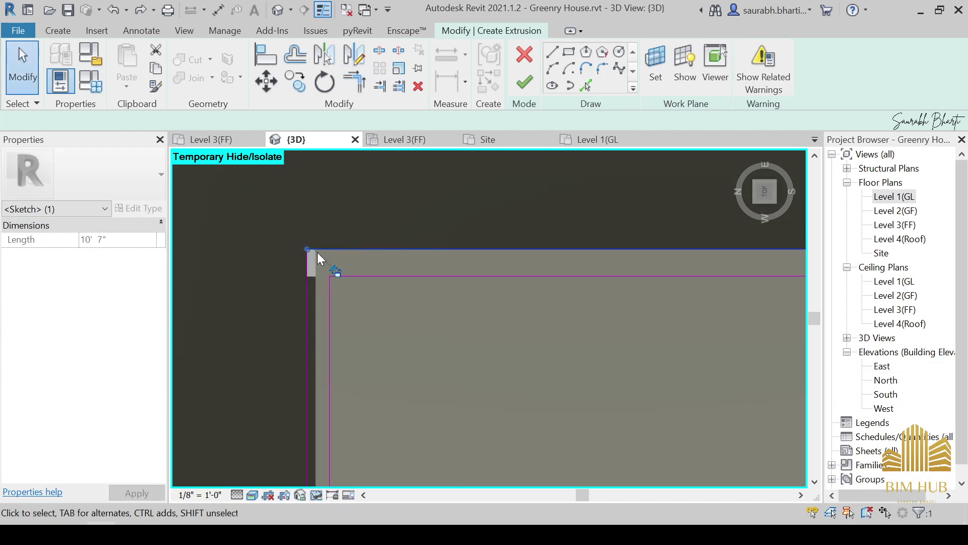
Inspect the top line and the short leftover line near the top-left corner.
scroll(317, 252, "up", 3)
left_click(400, 256)
scroll(291, 250, "up", 3)
left_click(327, 234)
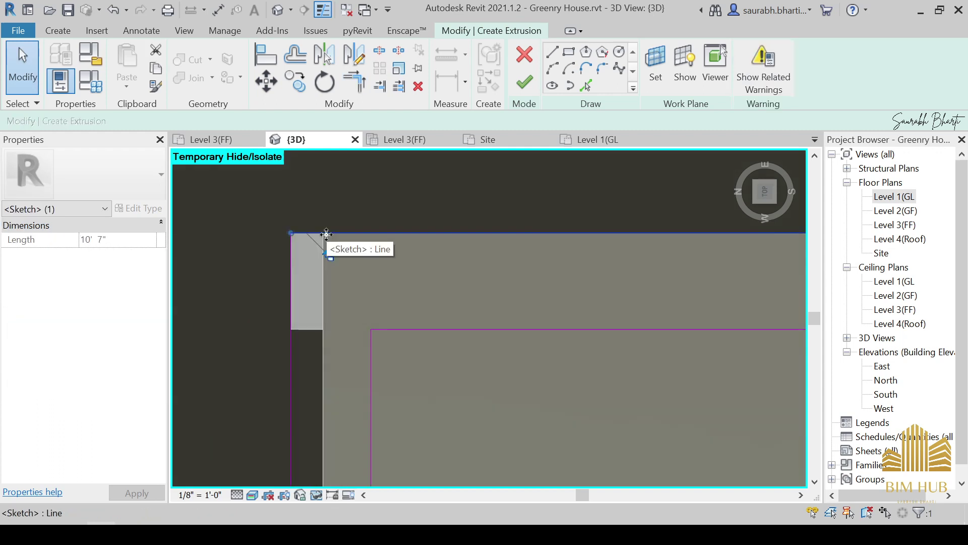
left_click(313, 261)
left_click(336, 234)
scroll(436, 256, "down", 2)
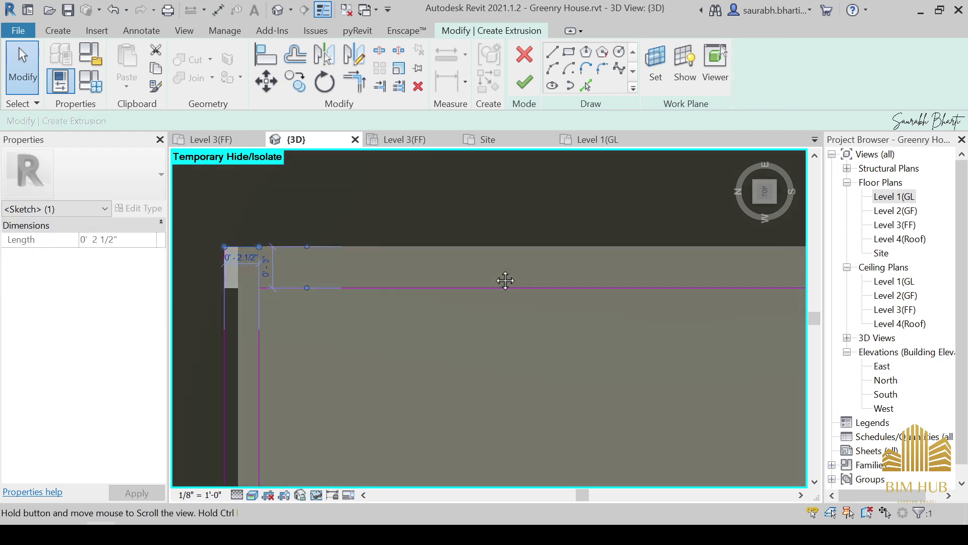
mouse_move(503, 281)
middle_mouse_down()
mouse_move(459, 329)
mouse_move(394, 311)
middle_mouse_up()
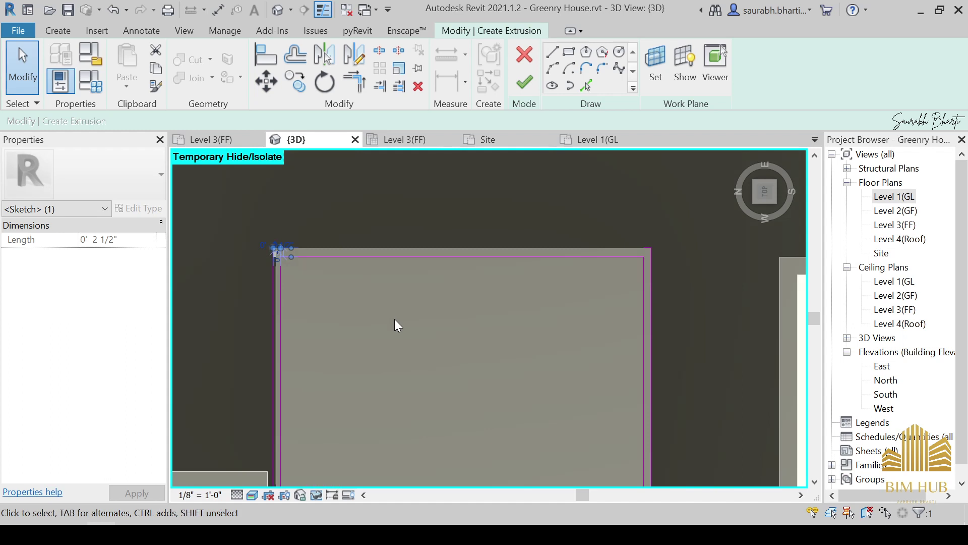
Start Trim/Extend to Corner again at the top-left corner, then exit it.
key("t")
key("r")
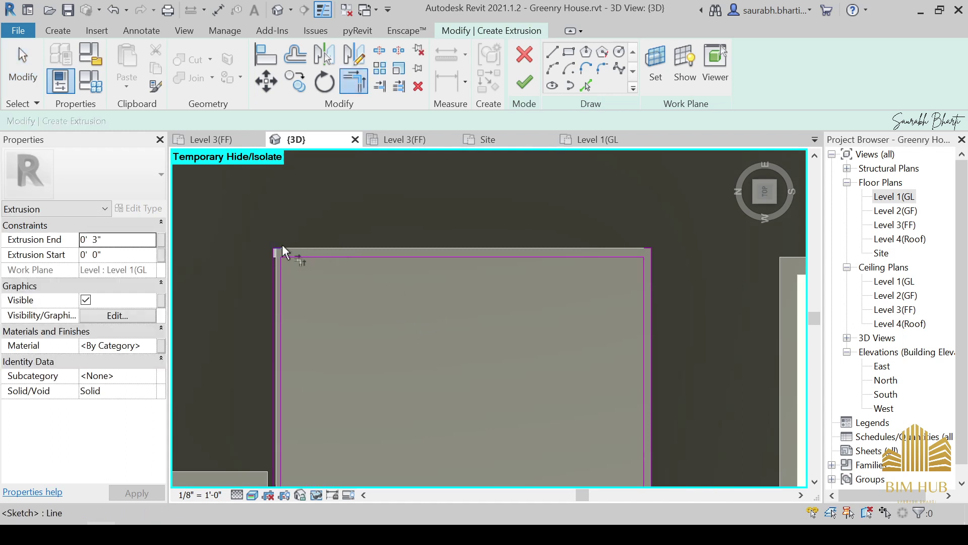
scroll(681, 244, "up", 2)
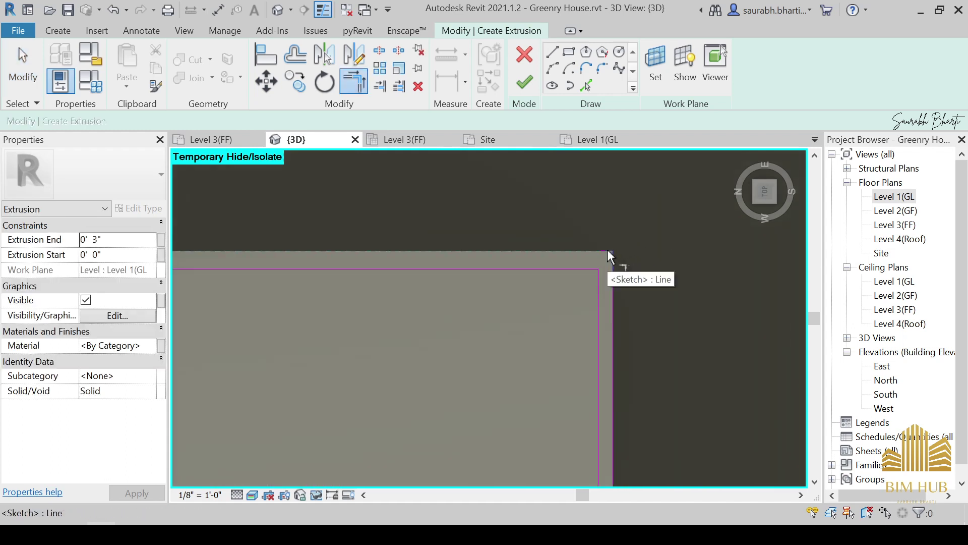
scroll(602, 237, "down", 2)
key("Escape")
scroll(585, 172, "down", 2)
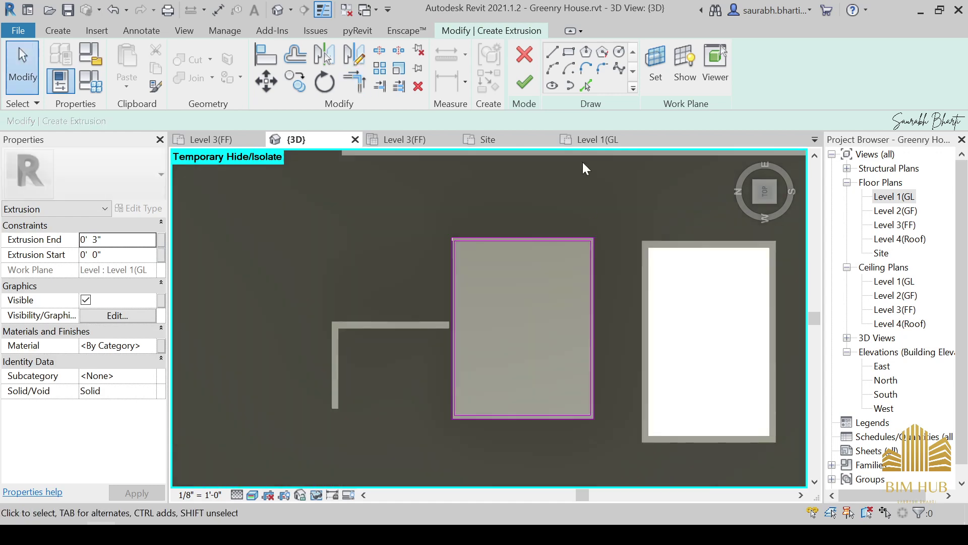
Retry finishing, dismiss the intersecting-lines error, and inspect the top edge of the sketch.
left_click(522, 85)
key("Return")
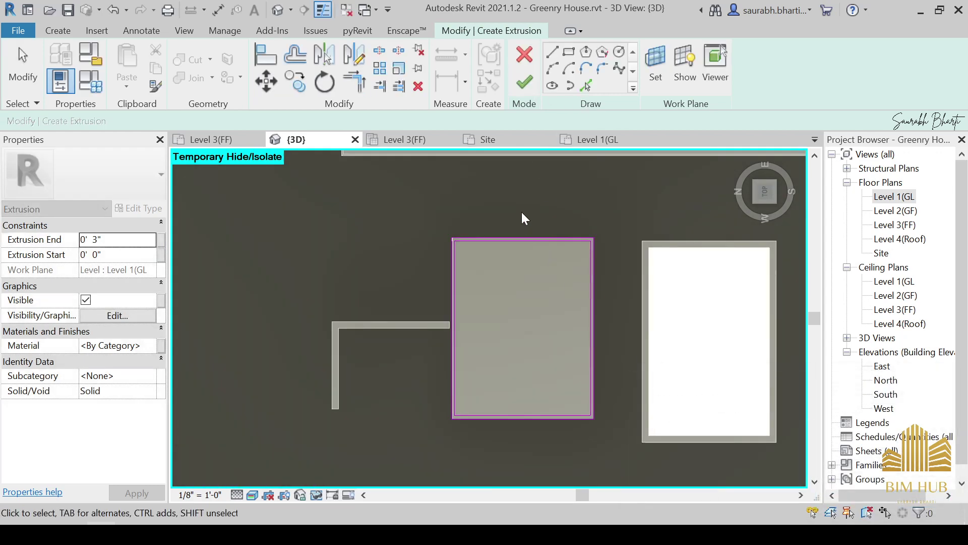
scroll(520, 212, "up", 3)
left_click(518, 272)
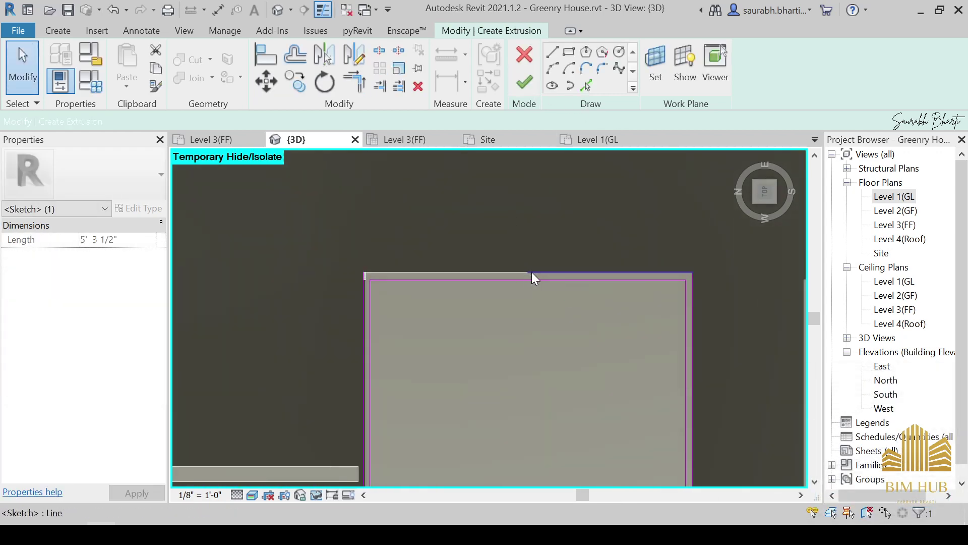
key("Escape")
scroll(702, 274, "up", 2)
scroll(701, 275, "down", 2)
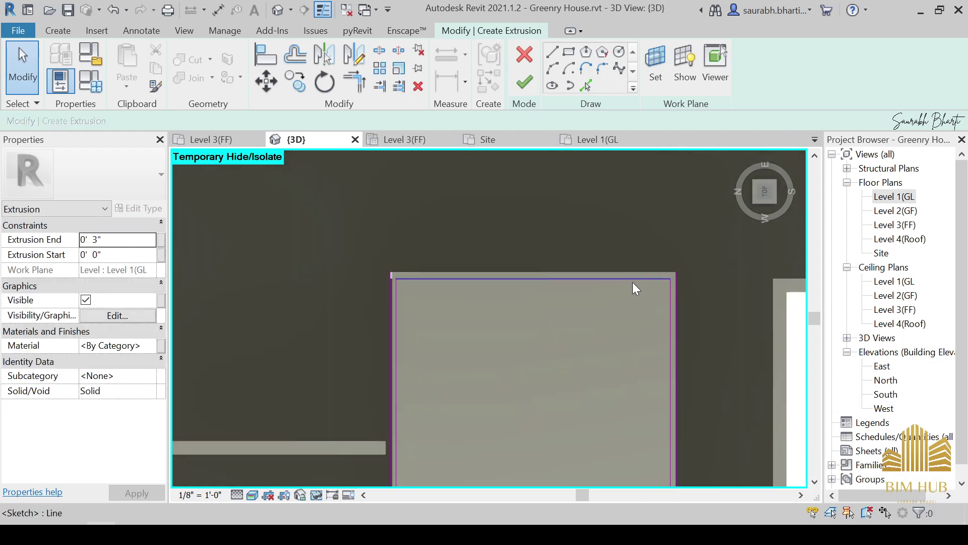
Draw a replacement top edge line from the sketch's top-left to top-right corner.
left_click(553, 52)
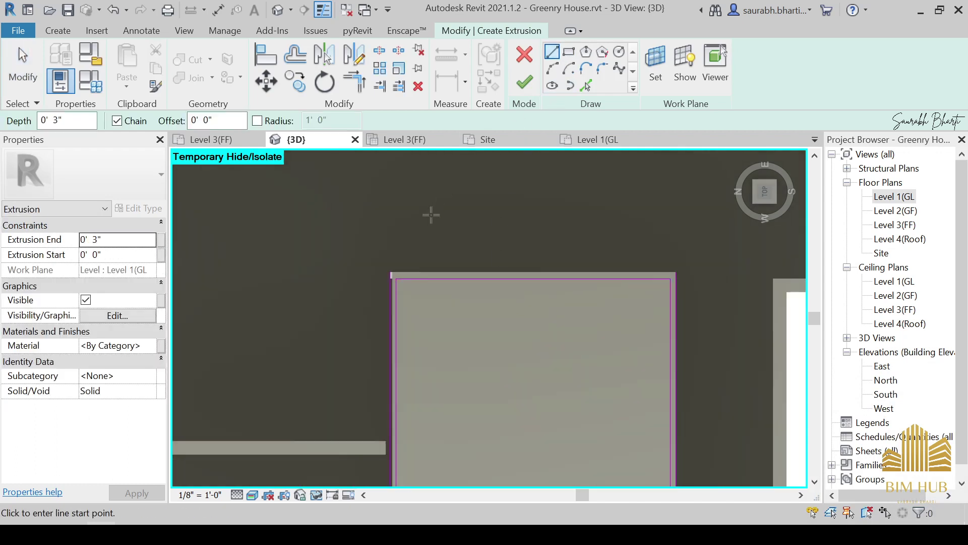
scroll(389, 271, "up", 1)
scroll(390, 271, "up", 1)
left_click(389, 272)
scroll(611, 249, "down", 2)
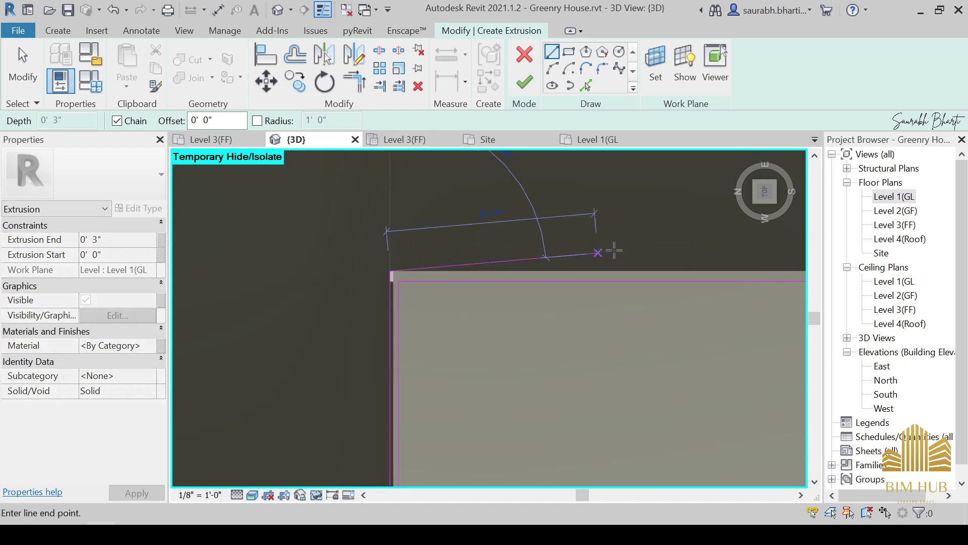
middle_click_drag(612, 249, 503, 277)
scroll(721, 287, "up", 2)
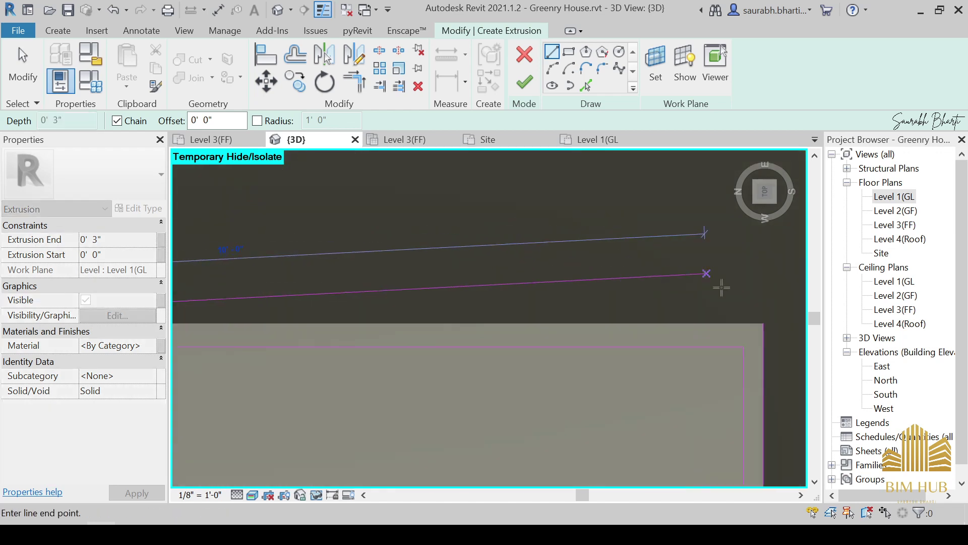
left_click(763, 323)
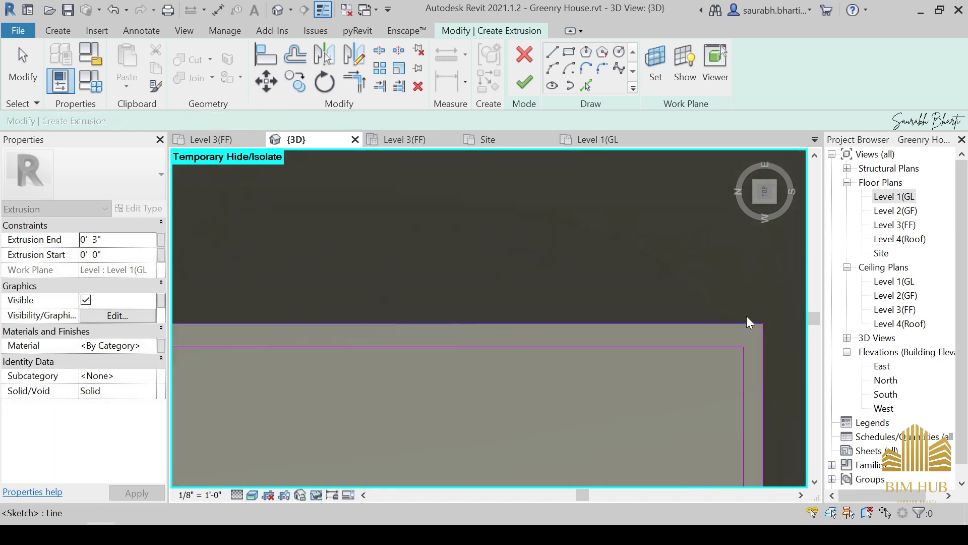
Try finishing, dismiss the overlapping-lines error, and inspect the sketch's top edge.
left_click(525, 82)
left_click(886, 501)
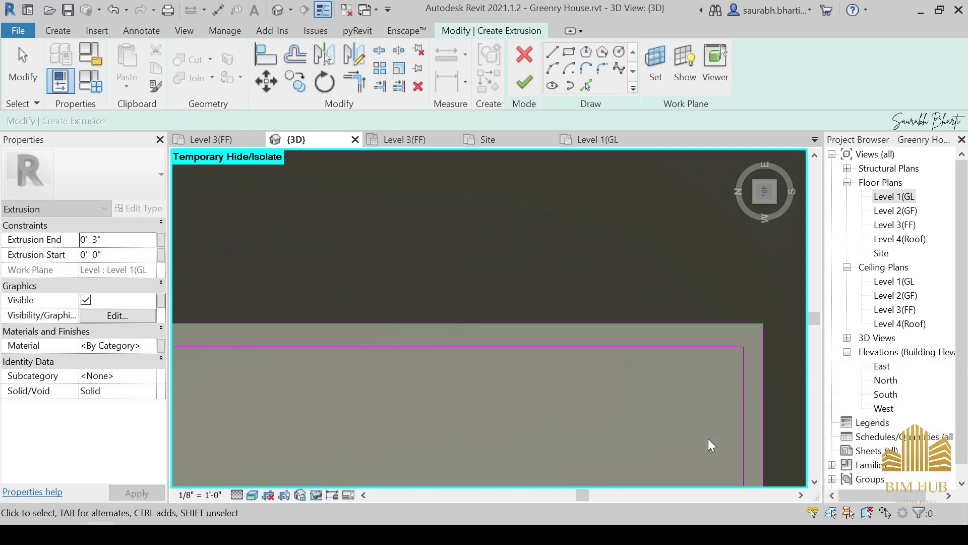
scroll(713, 461, "down", 2)
middle_click_drag(713, 461, 677, 275)
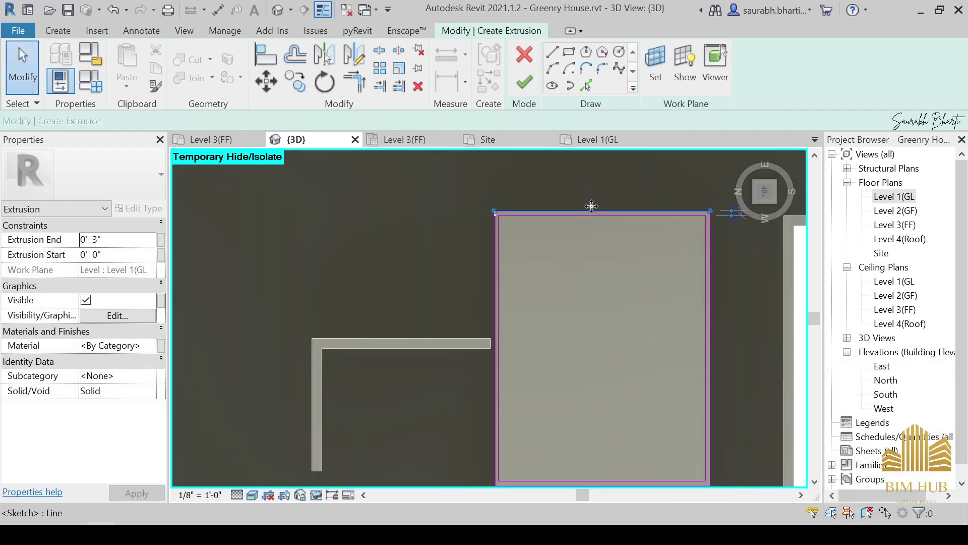
left_click(591, 213)
scroll(558, 288, "down", 2)
middle_click_drag(558, 288, 503, 199)
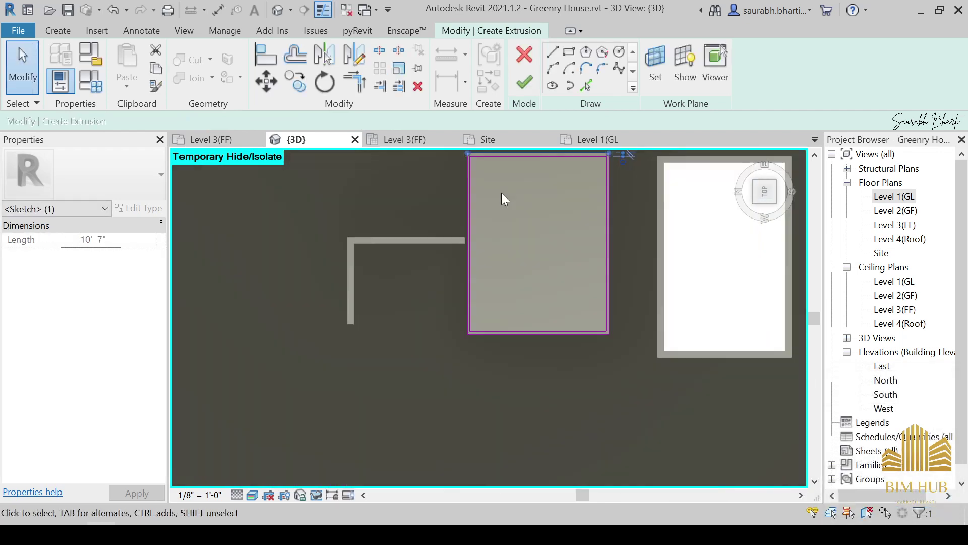
Switch the view to Hidden Line display and retry finishing the sketch.
left_click(252, 495)
left_click(290, 433)
scroll(514, 350, "up", 2)
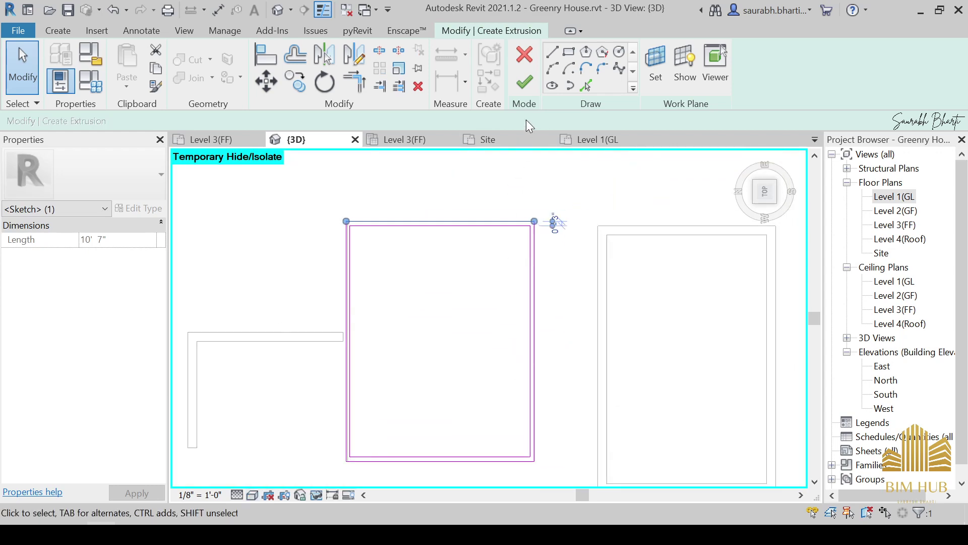
left_click(524, 81)
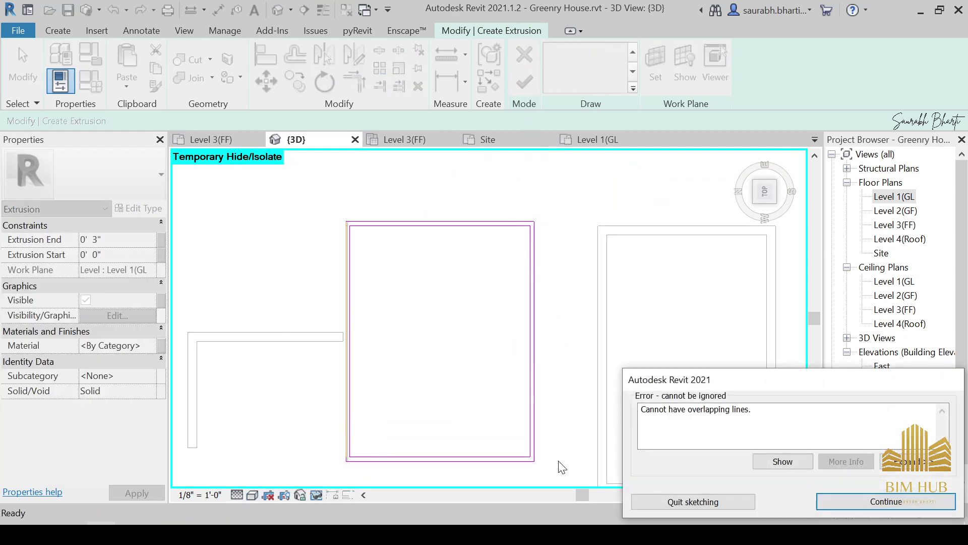
Delete the short 0' 3" stray vertical sketch line at the corner.
scroll(302, 315, "up", 5)
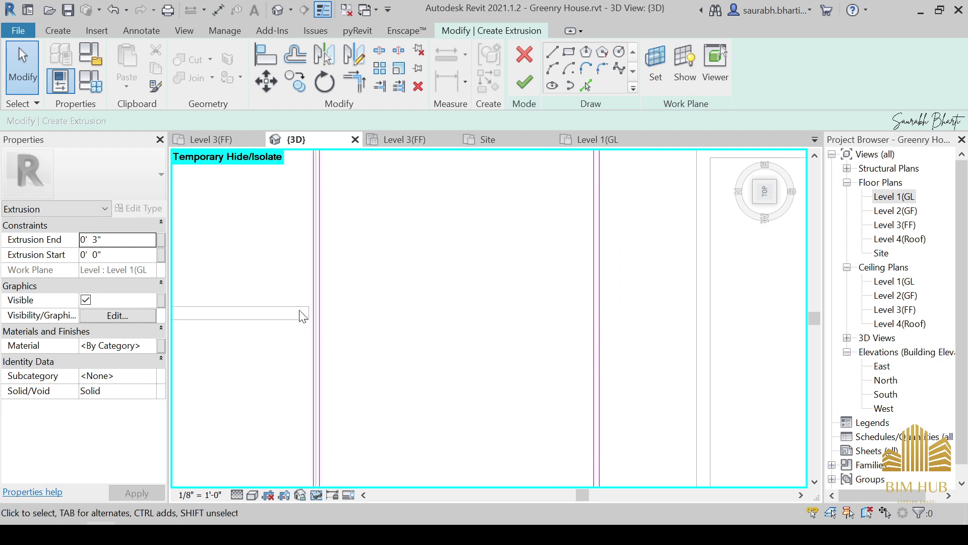
left_click(313, 303)
scroll(319, 332, "down", 4)
scroll(319, 331, "down", 2)
middle_click_drag(363, 334, 388, 346)
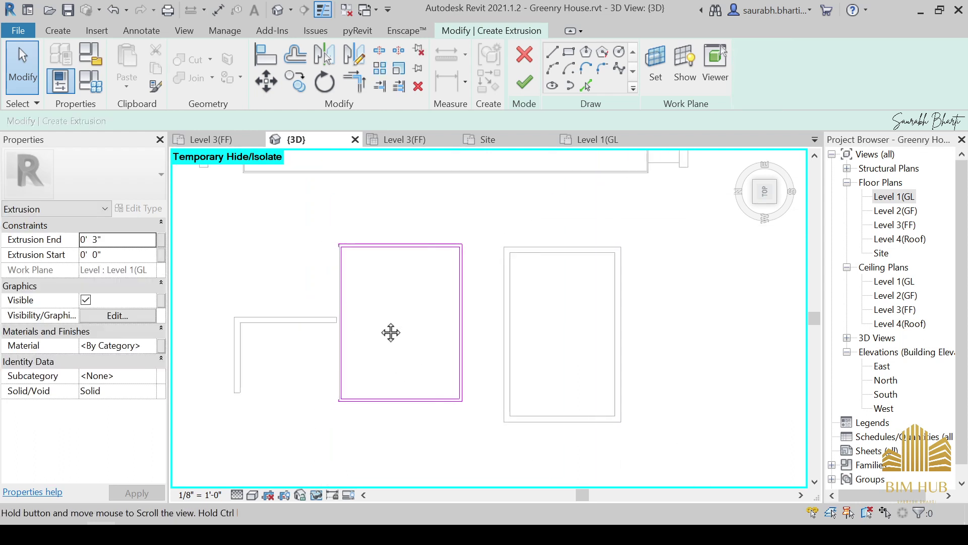
scroll(356, 229, "up", 2)
scroll(356, 229, "up", 2)
middle_click_drag(402, 296, 527, 200)
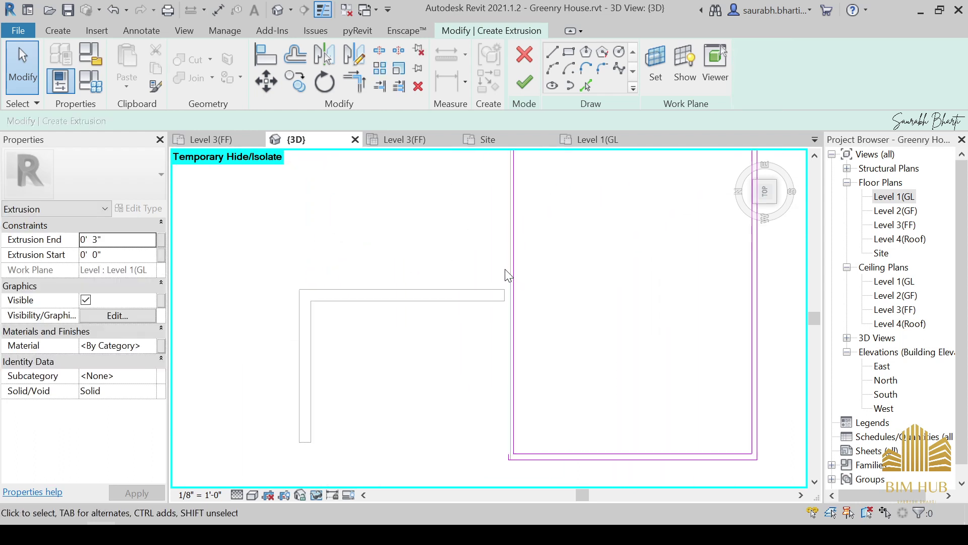
scroll(484, 460, "up", 3)
left_click(533, 464)
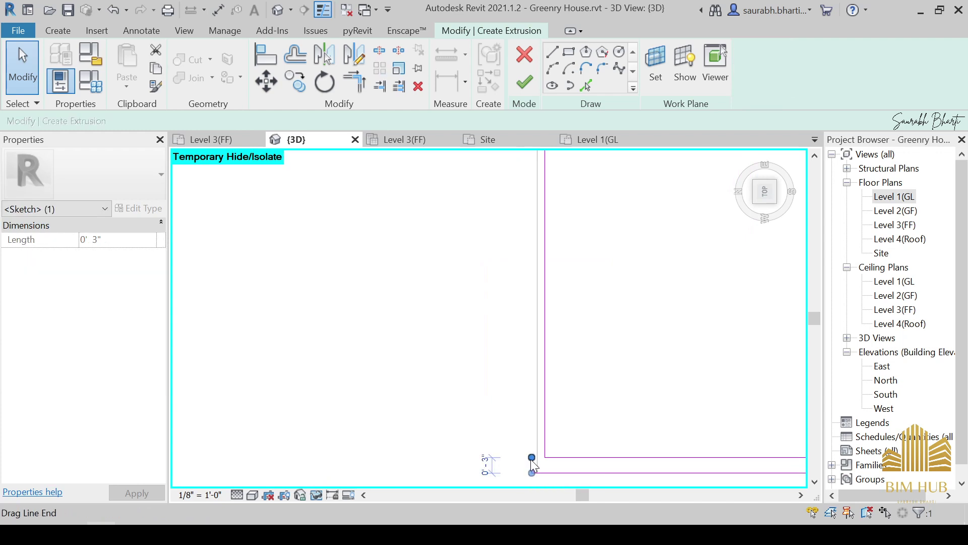
key("Delete")
Trim/Extend to Corner to join a line with the vertical line, closing that corner.
key("t")
key("r")
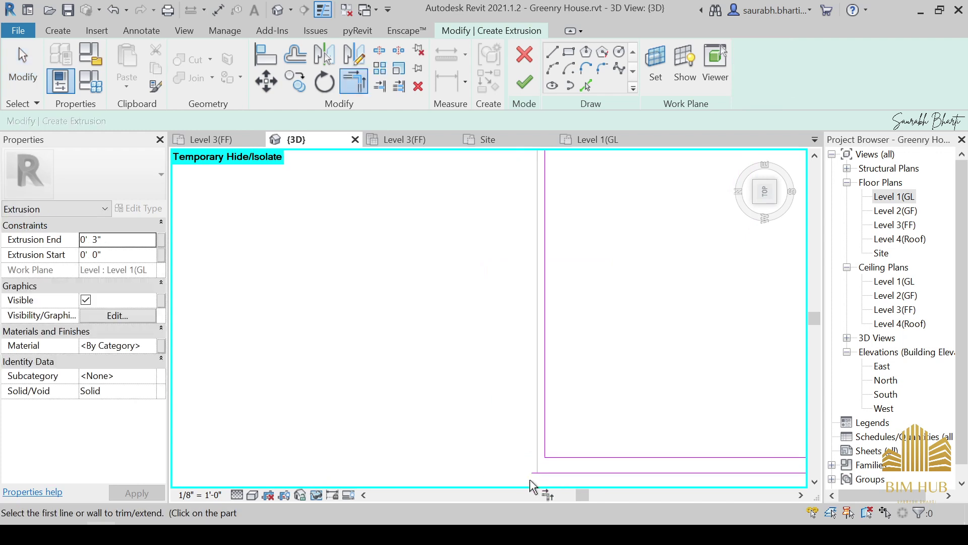
left_click(546, 368)
scroll(467, 329, "down", 3)
scroll(519, 273, "up", 3)
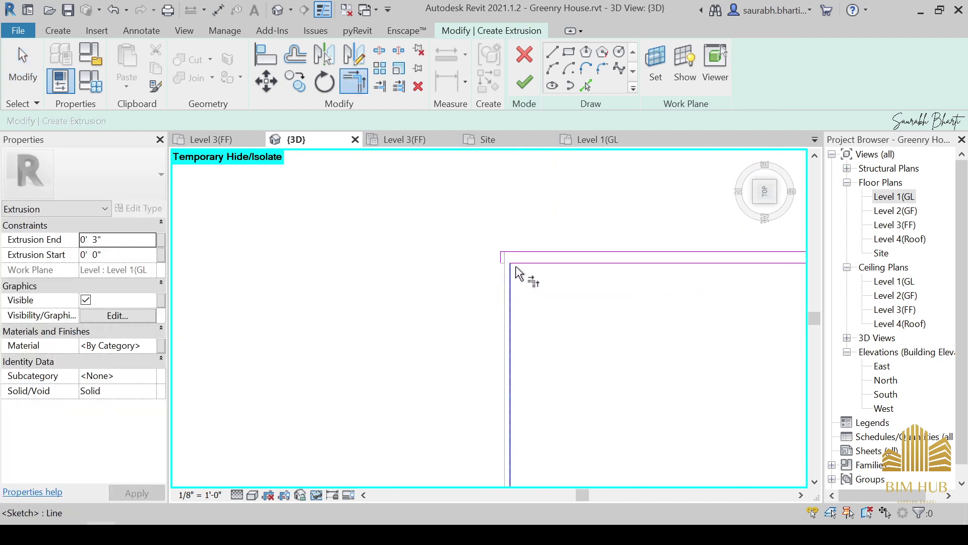
left_click(488, 254)
scroll(524, 320, "down", 3)
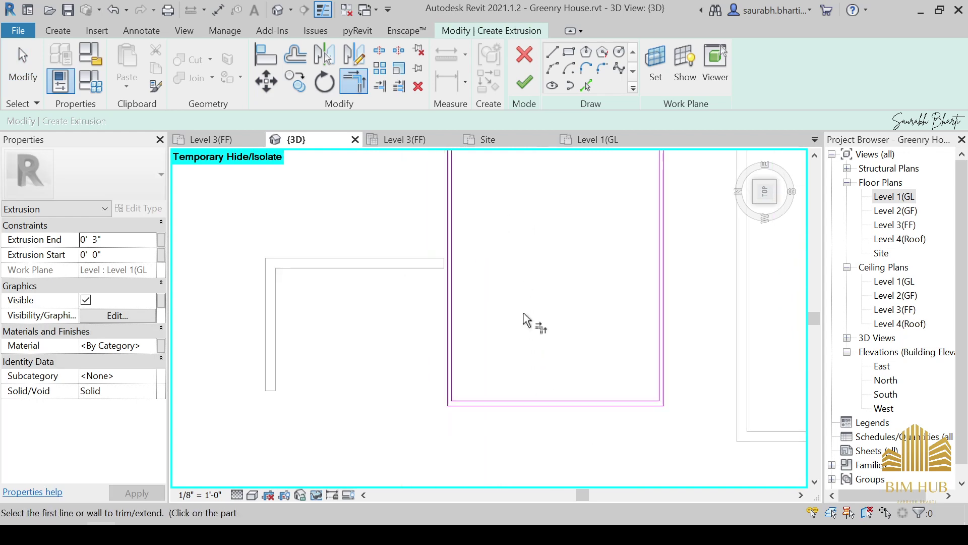
scroll(626, 414, "up", 1)
key("Escape")
Inspect the bottom sketch lines, including the short bottom segment.
left_click(656, 406)
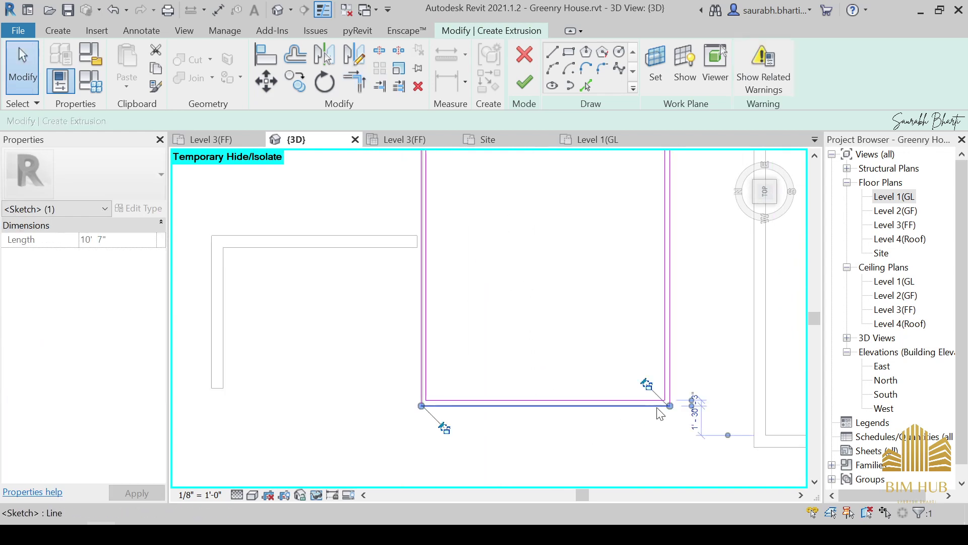
key("Escape")
scroll(658, 421, "up", 2)
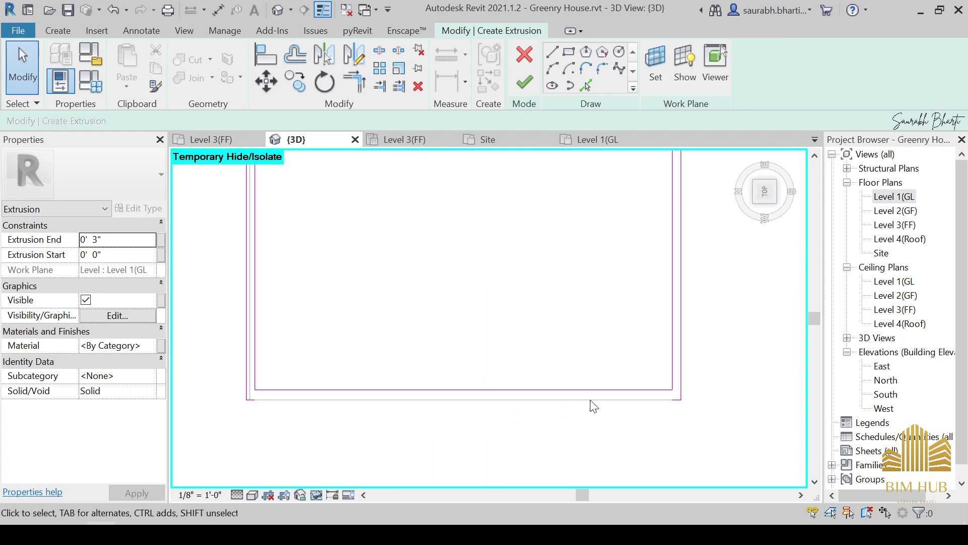
left_click(675, 406)
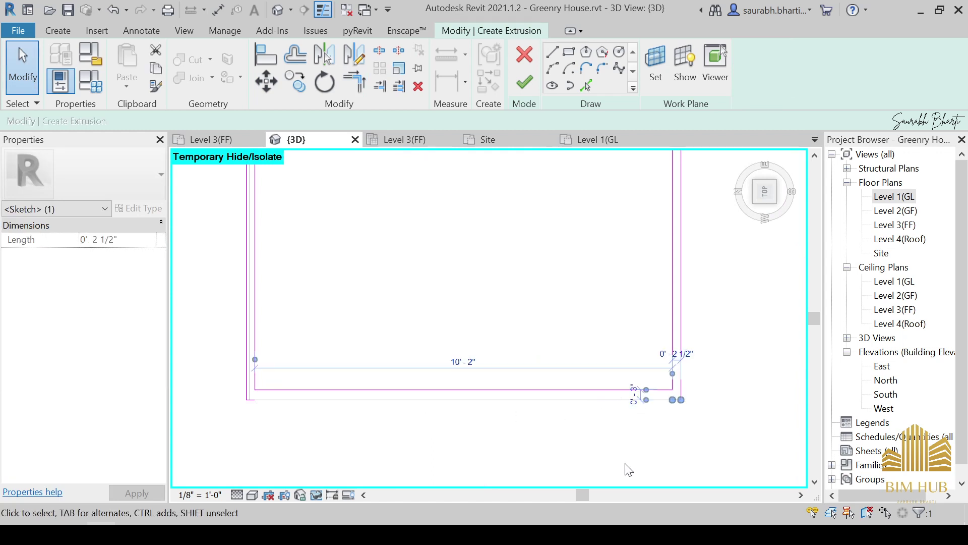
left_click(629, 462)
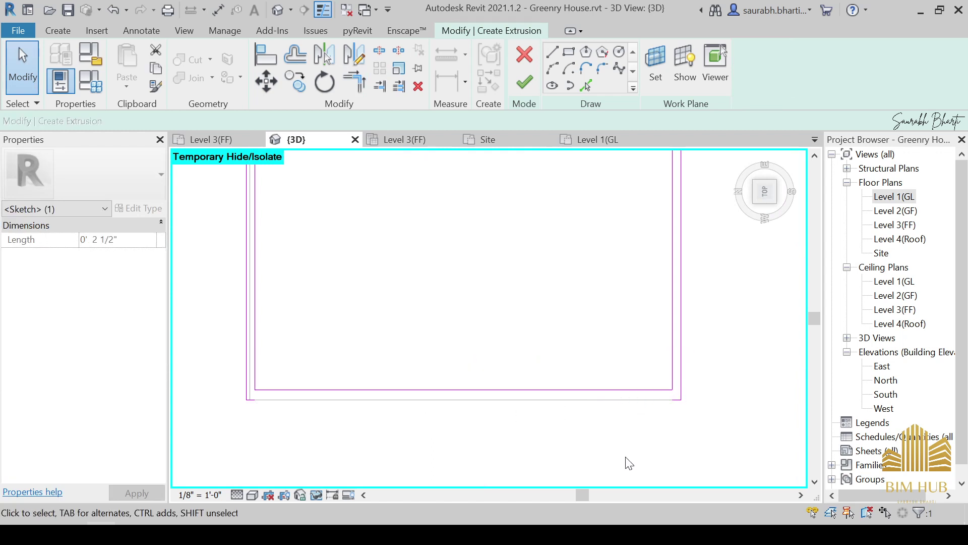
left_click(679, 407)
left_click(678, 411)
key("Escape")
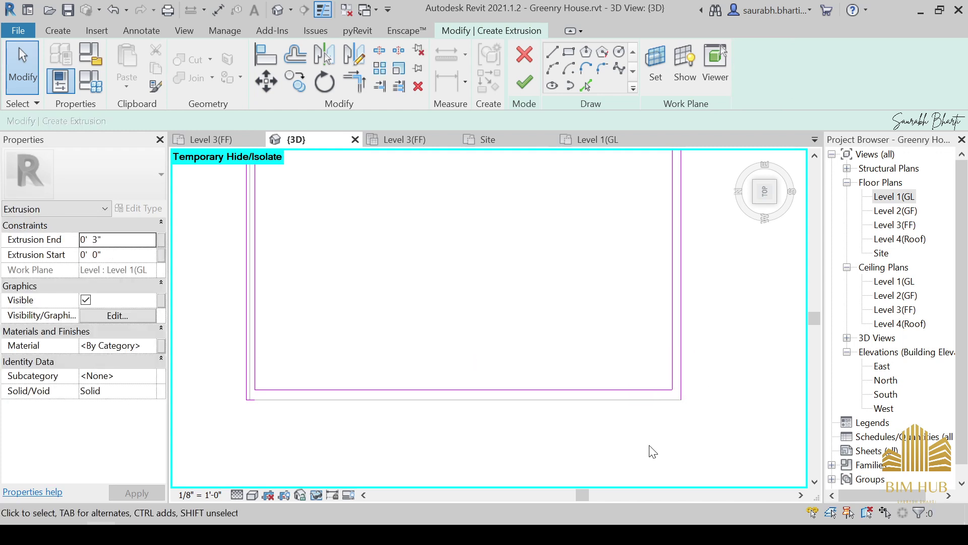
Trim the left and bottom lines to a corner and check the left edge length.
key("t")
key("r")
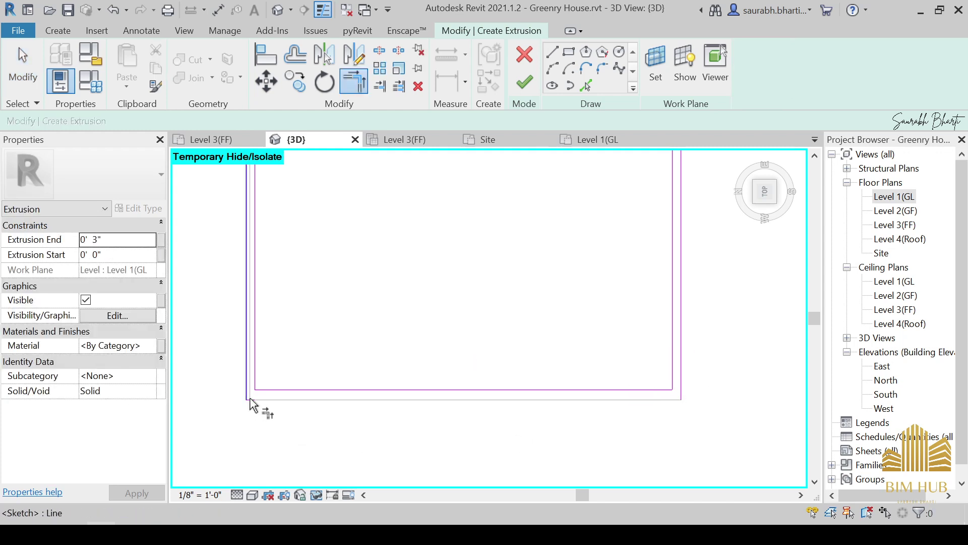
left_click(252, 389)
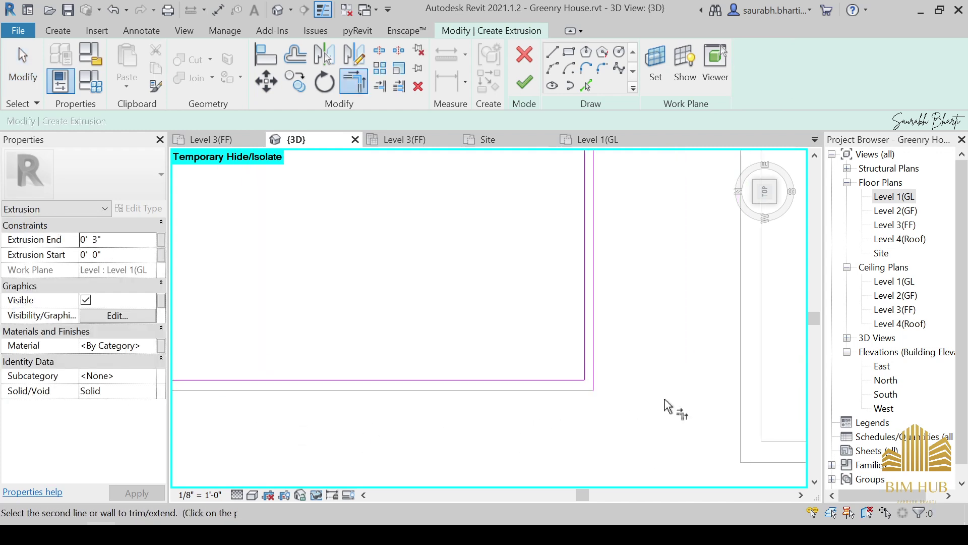
left_click(598, 373)
middle_click_drag(598, 373, 650, 421)
key("Escape")
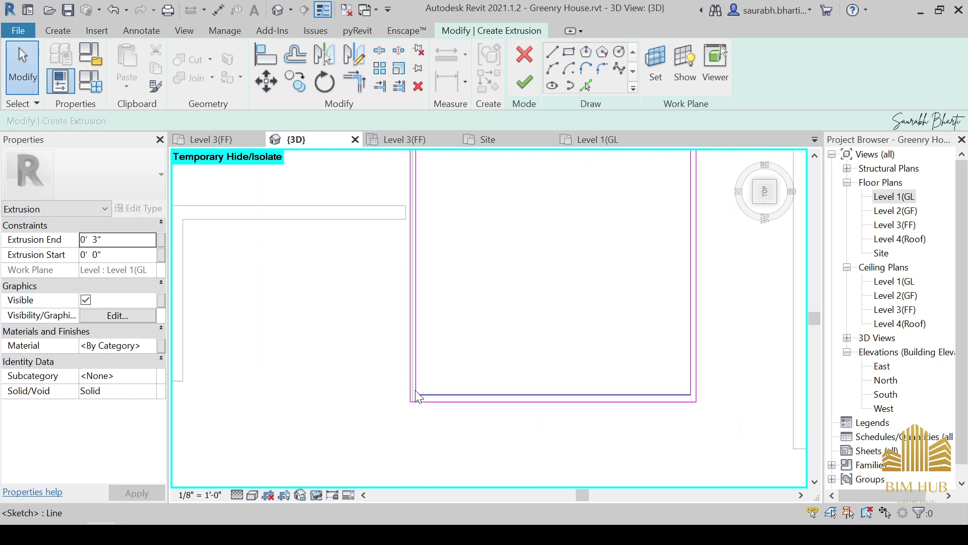
scroll(413, 400, "up", 2)
left_click(409, 404)
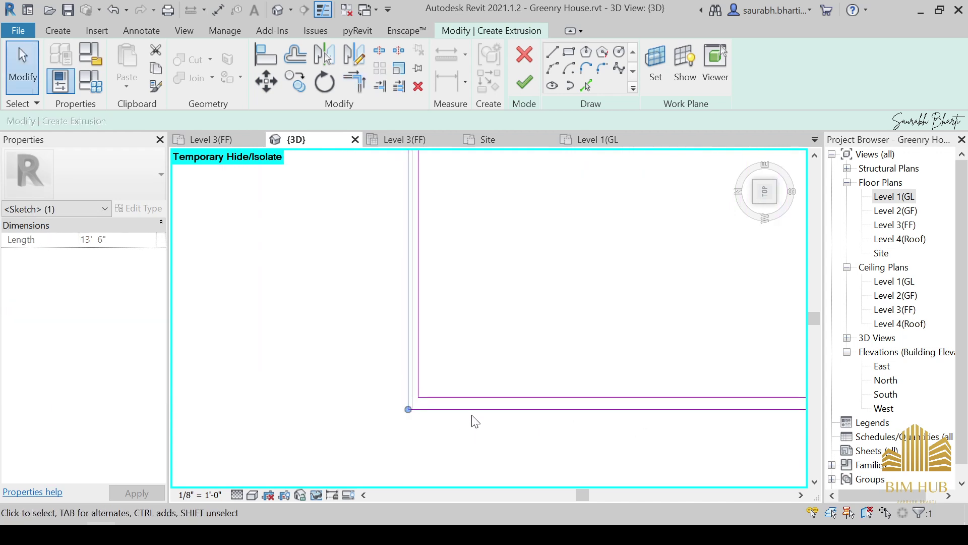
middle_click_drag(471, 419, 612, 290)
scroll(522, 282, "down", 2)
scroll(523, 282, "up", 1)
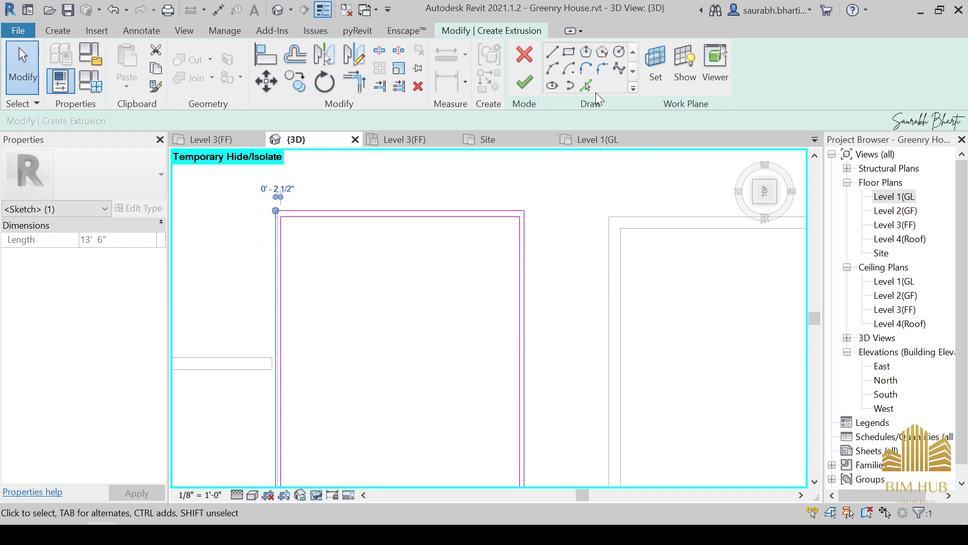
Retry finishing, dismiss the intersecting-lines error, and check sketch line lengths.
left_click(525, 82)
key("Return")
mouse_move(568, 363)
middle_mouse_down()
mouse_move(587, 297)
mouse_move(581, 365)
middle_mouse_up()
left_click(544, 282)
left_click(557, 319)
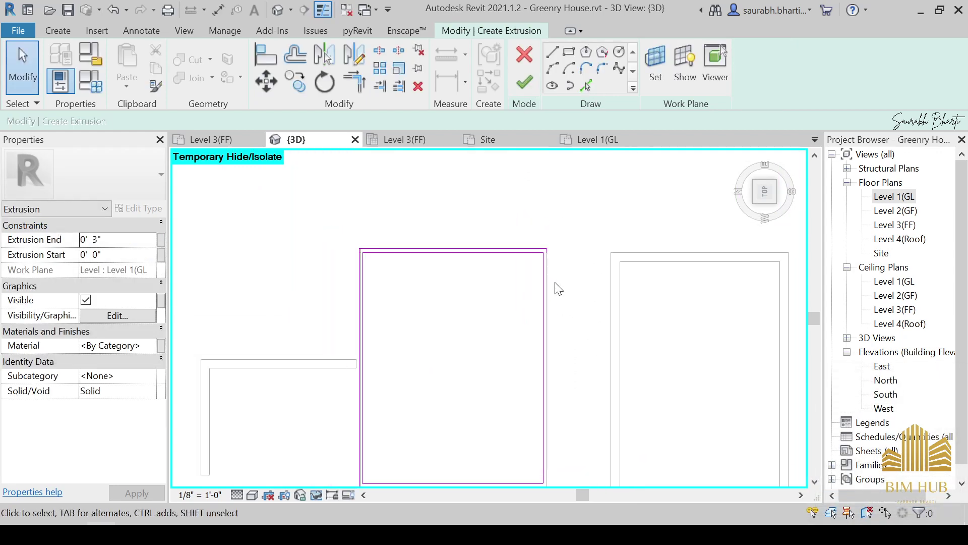
scroll(551, 257, "up", 2)
left_click(549, 254)
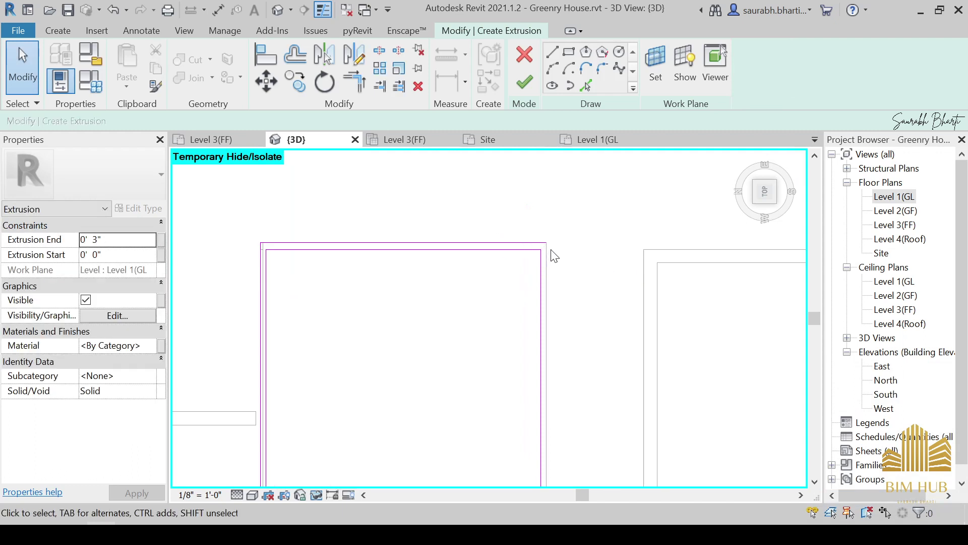
Trim the top sketch line to a corner with the adjoining line.
key("t")
key("r")
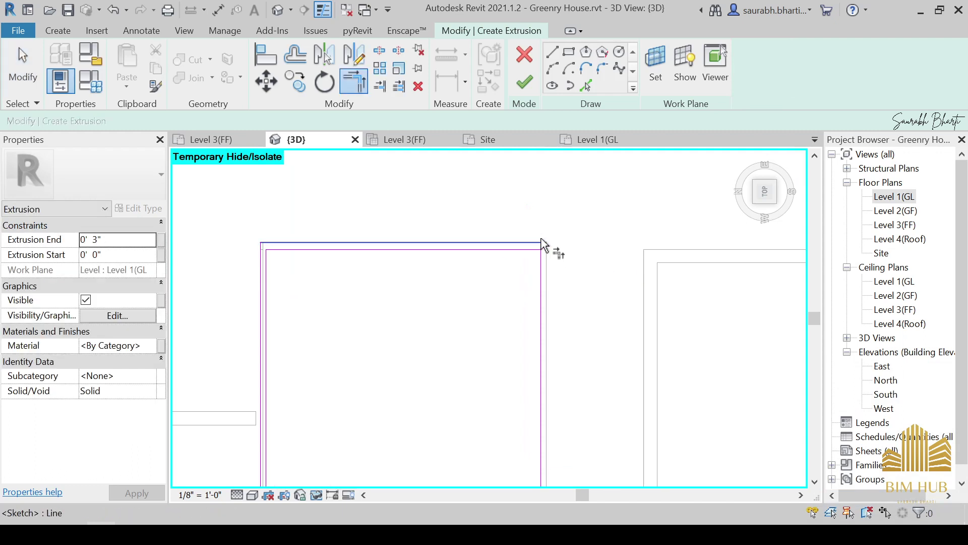
left_click(540, 244)
scroll(585, 333, "down", 3)
scroll(593, 290, "up", 2)
scroll(590, 289, "up", 3)
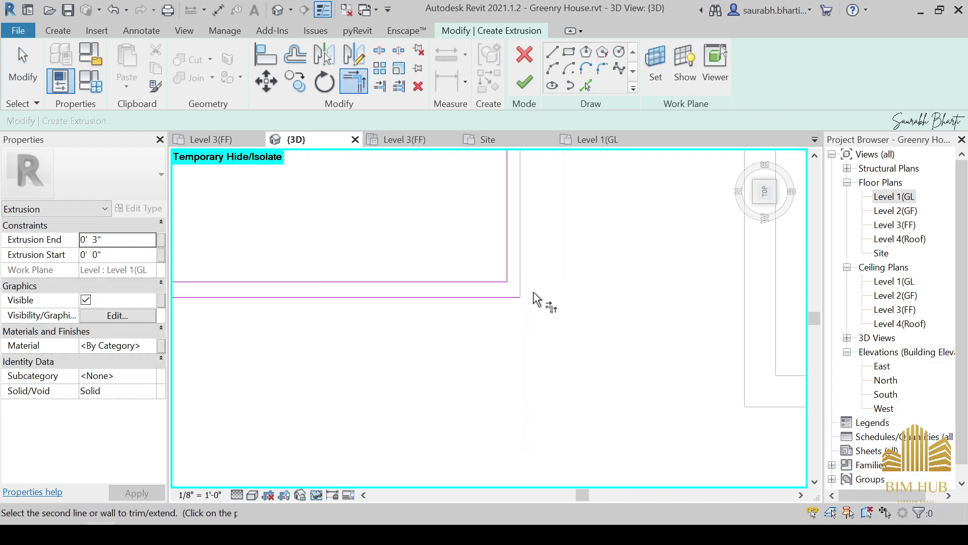
left_click(505, 297)
scroll(525, 288, "down", 2)
scroll(509, 272, "down", 2)
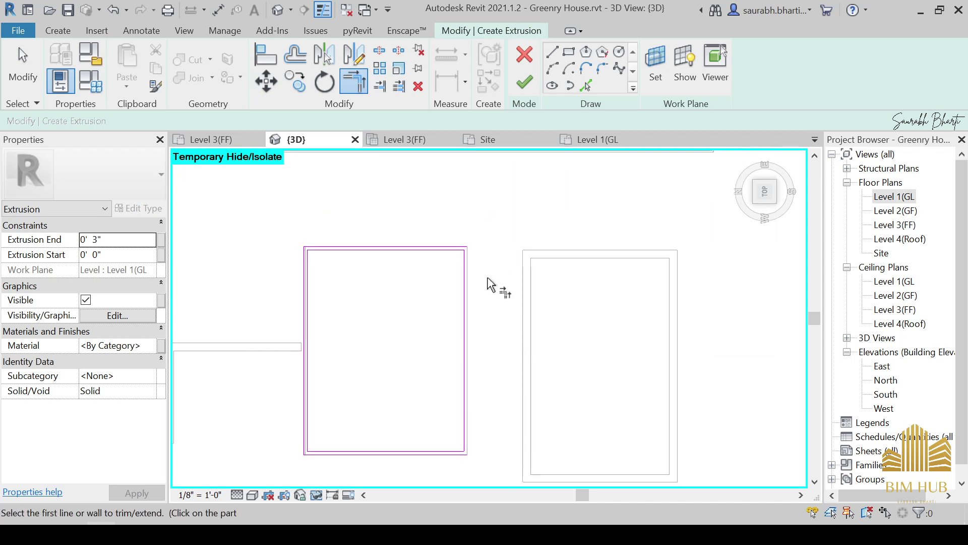
left_click(464, 248)
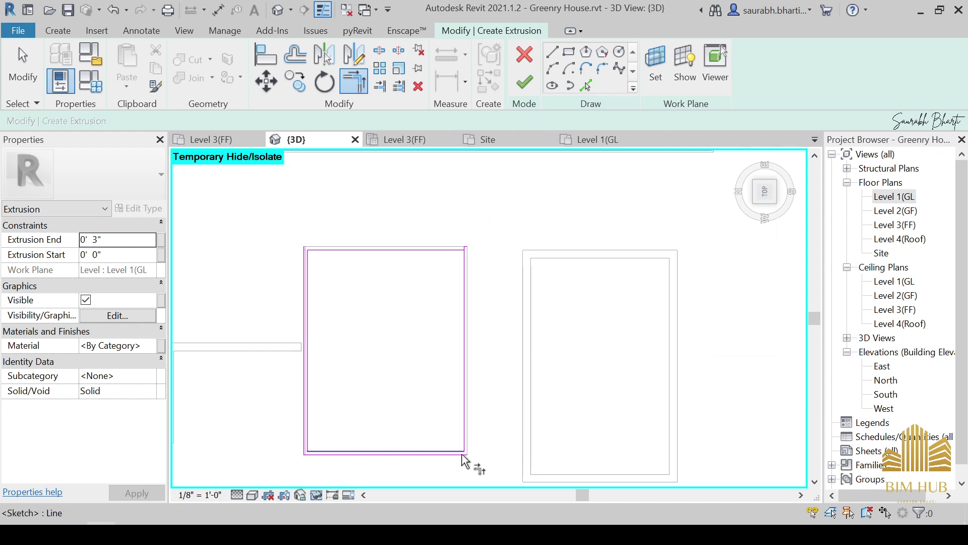
key("Escape")
scroll(462, 458, "up", 2)
Retry Trim/Extend to Corner on the bottom line and select the short leftover corner line.
key("t")
key("r")
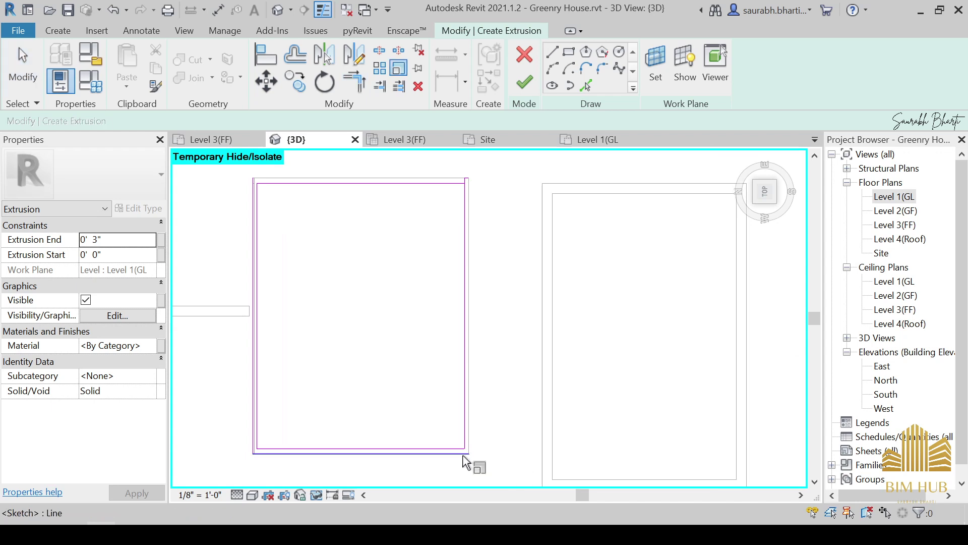
key("Escape")
key("t")
key("r")
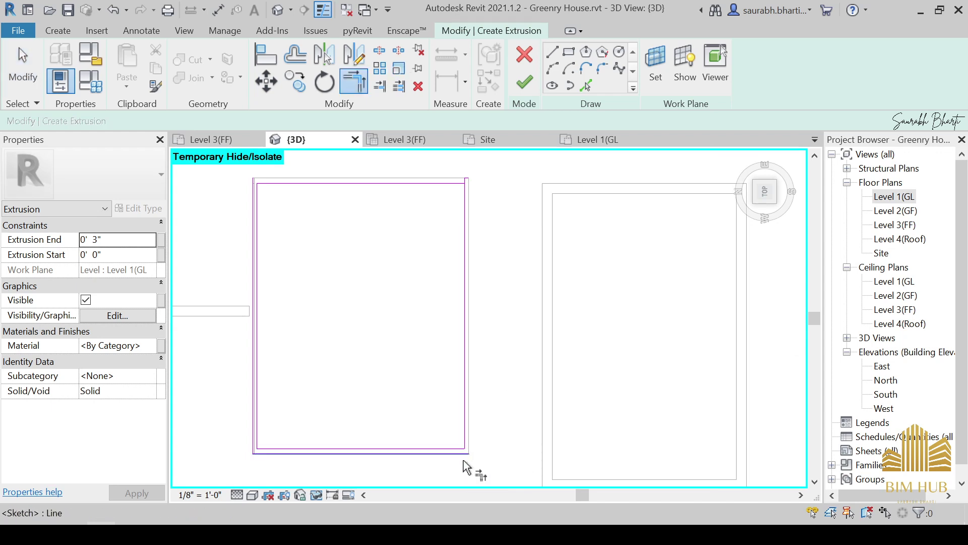
left_click(466, 453)
key("Escape")
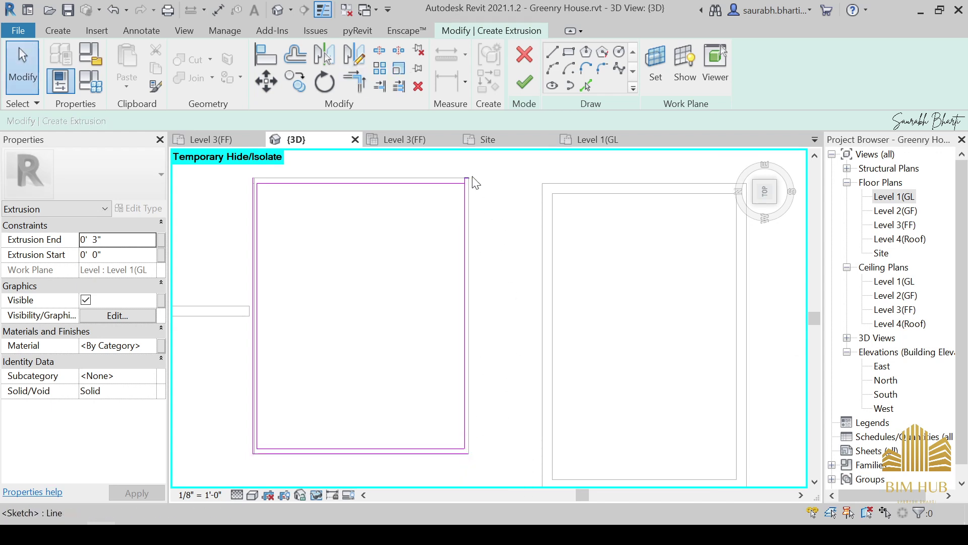
left_click(469, 180)
left_click(478, 190)
Restart and cancel Trim/Extend to Corner, then nudge the view slightly right.
scroll(478, 189, "up", 3)
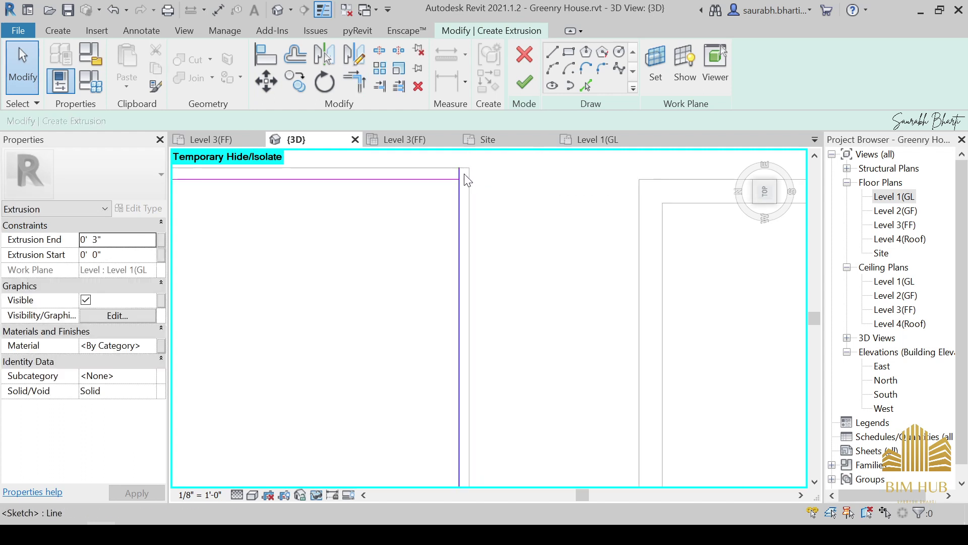
left_click(500, 220)
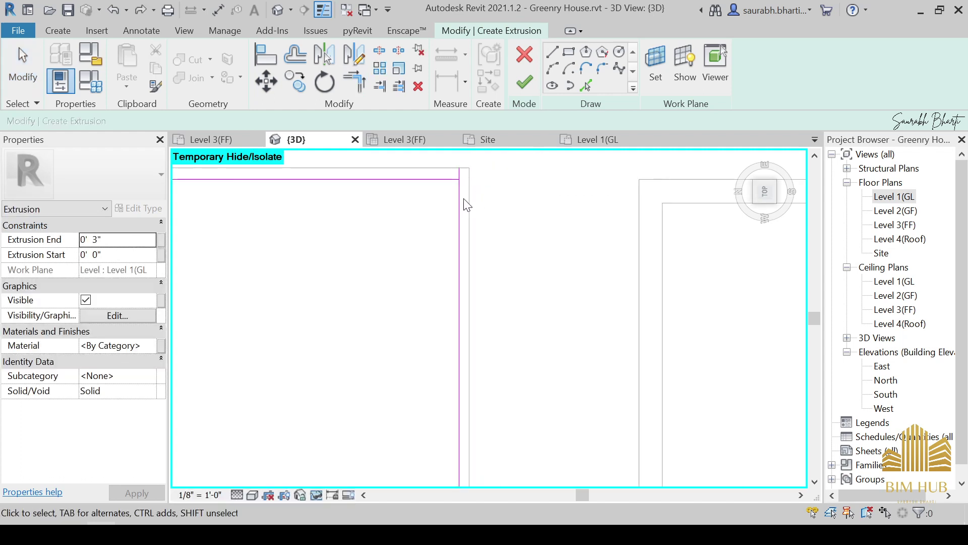
key("t")
key("r")
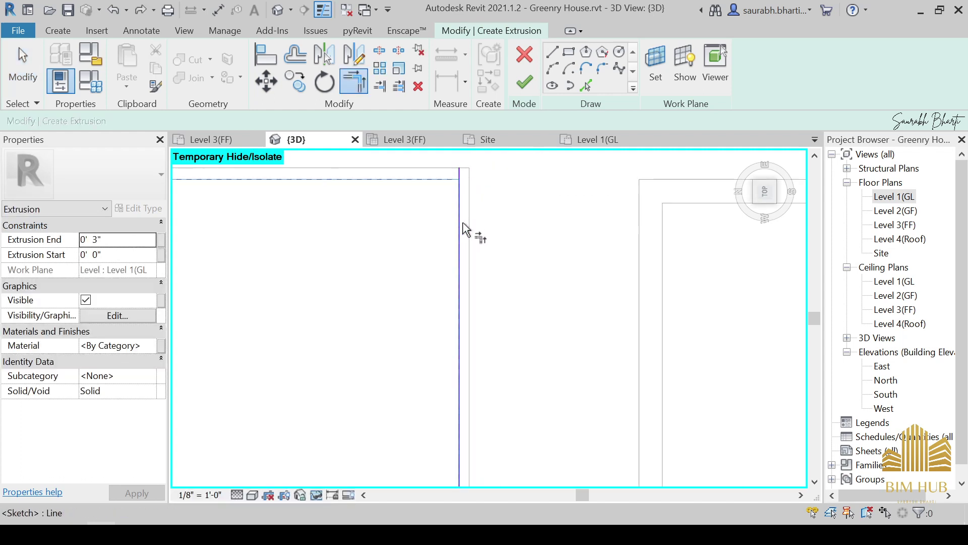
key("Escape")
scroll(426, 223, "down", 2)
scroll(447, 264, "down", 2)
middle_click_drag(448, 265, 458, 266)
Close the canopy outline with a 10'-7" top line and a vertical closing line.
key("t")
key("r")
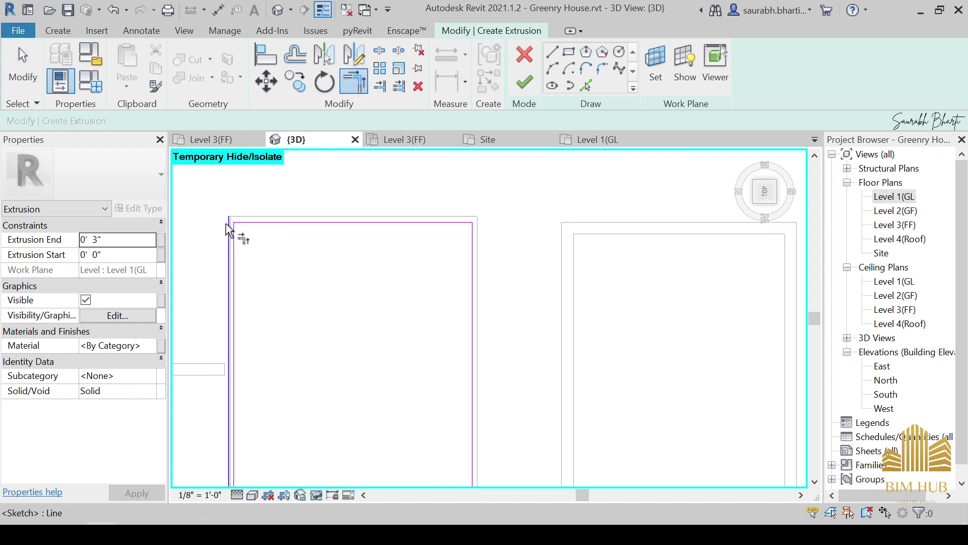
left_click(552, 53)
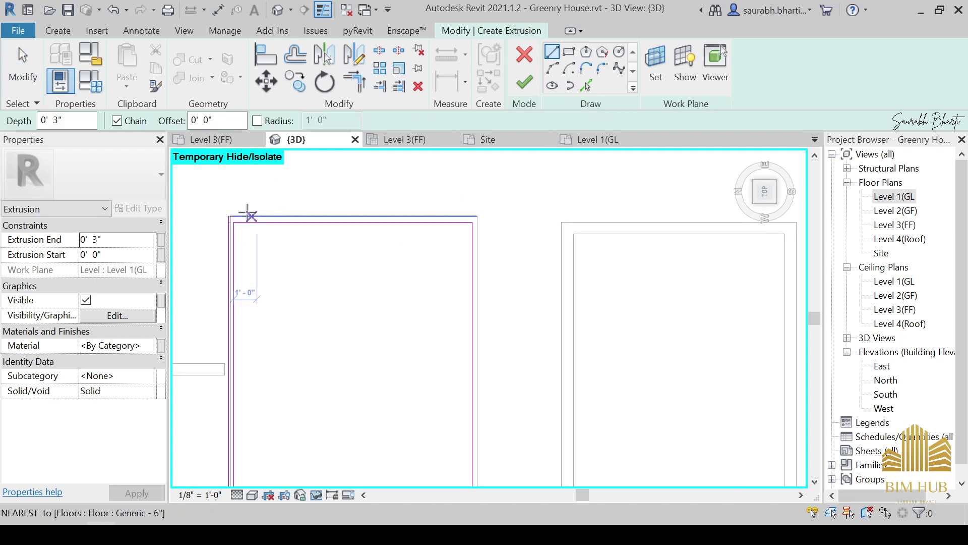
left_click(228, 216)
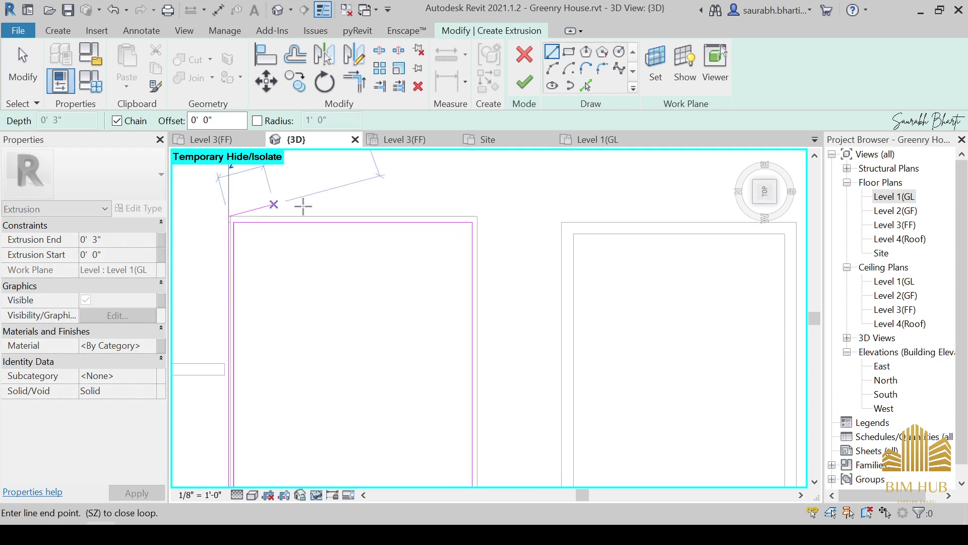
left_click(477, 216)
scroll(493, 396, "down", 2)
scroll(504, 422, "up", 3)
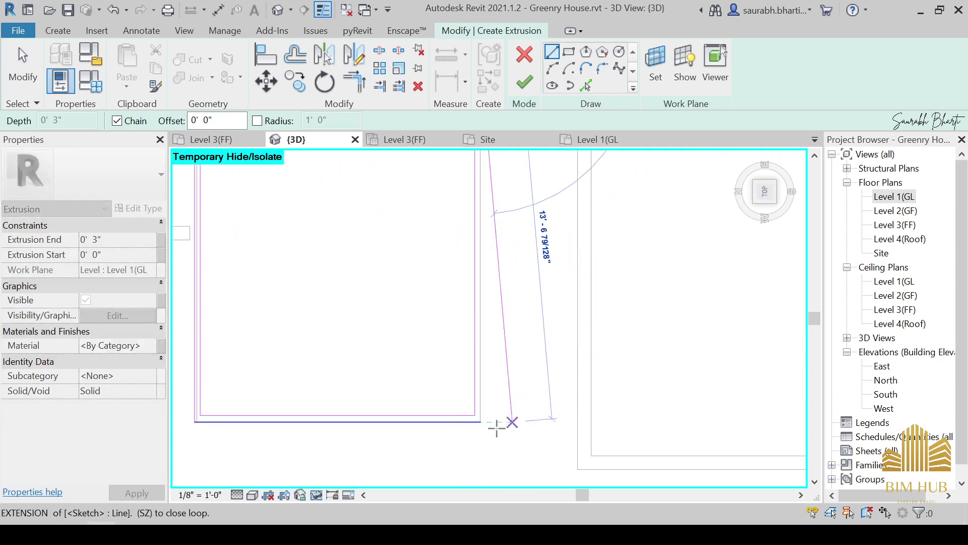
left_click(481, 428)
key("Escape")
key("Escape")
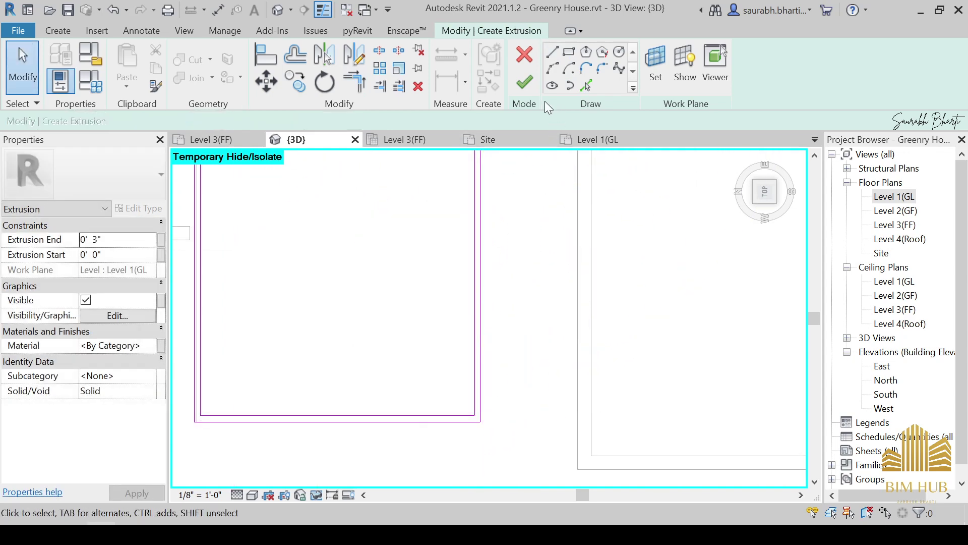
Finish the 0' 3" extrusion sketch and the in-place model, then orbit to view the canopy over the slab.
left_click(524, 81)
scroll(506, 386, "down", 2)
middle_click_drag(506, 386, 515, 324, "shift")
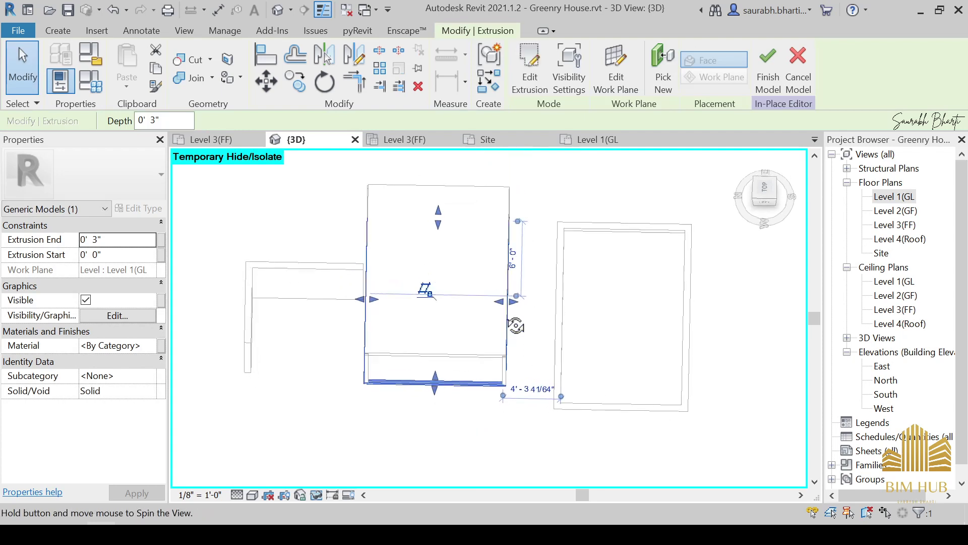
key("Escape")
scroll(385, 361, "down", 2)
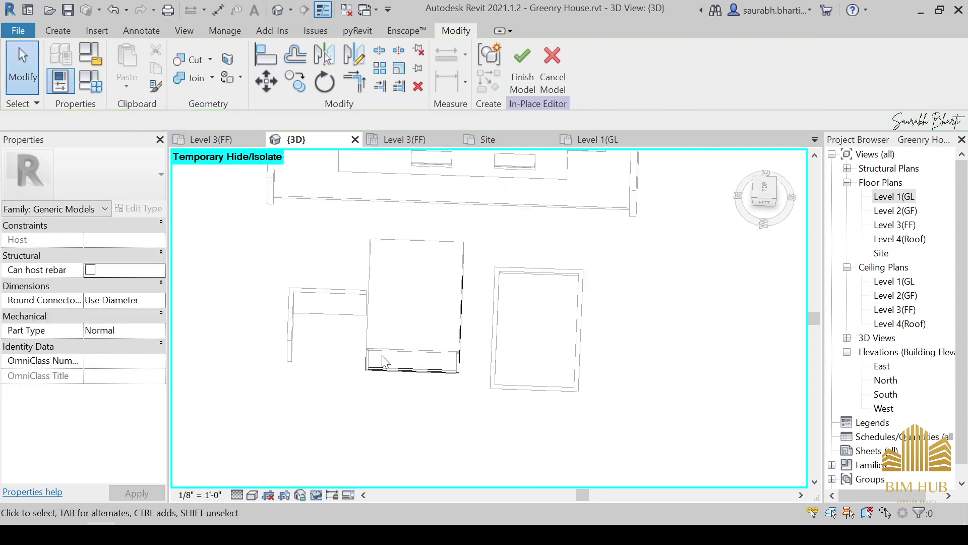
left_click(525, 80)
middle_click_drag(480, 400, 519, 396, "shift")
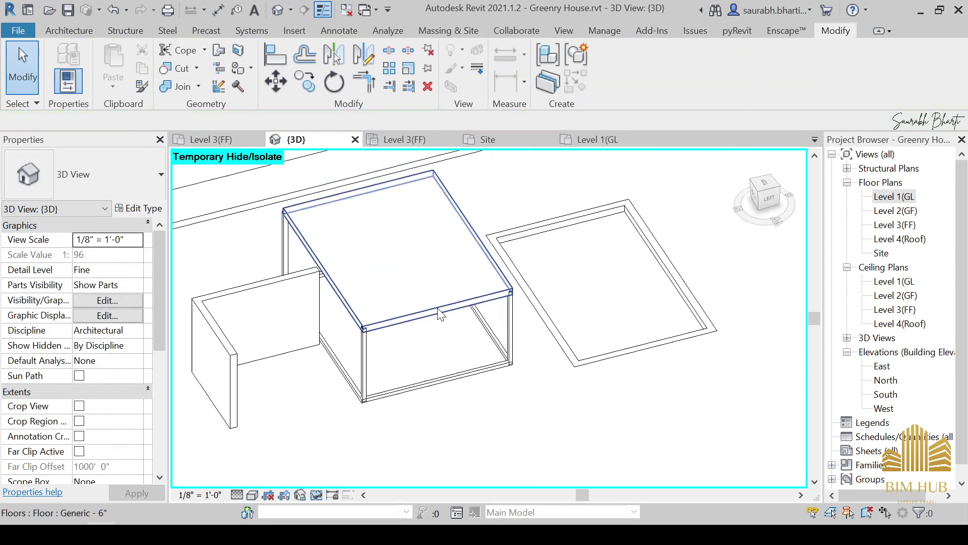
Select the lower frame generic model and orbit around it.
scroll(364, 320, "up", 3)
scroll(363, 320, "up", 2)
left_click(415, 313)
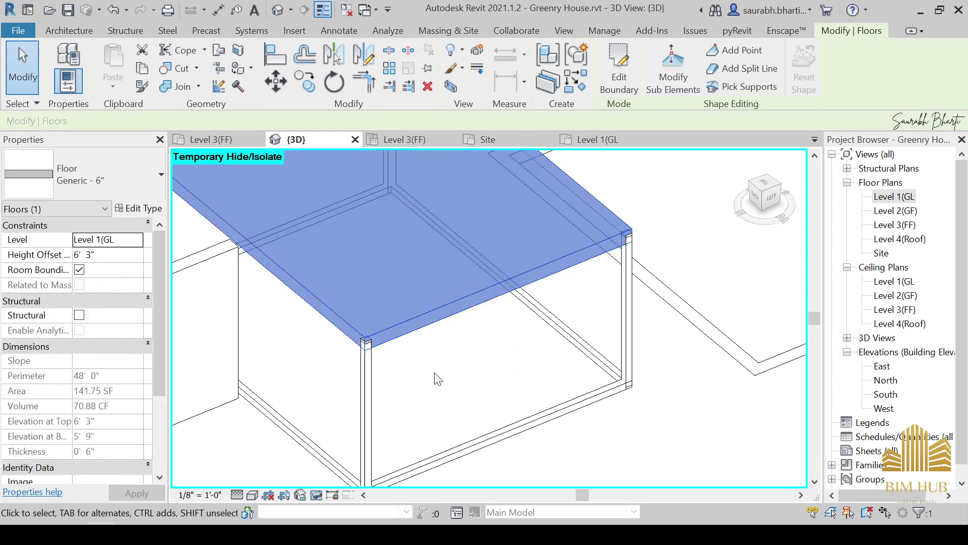
left_click(525, 423)
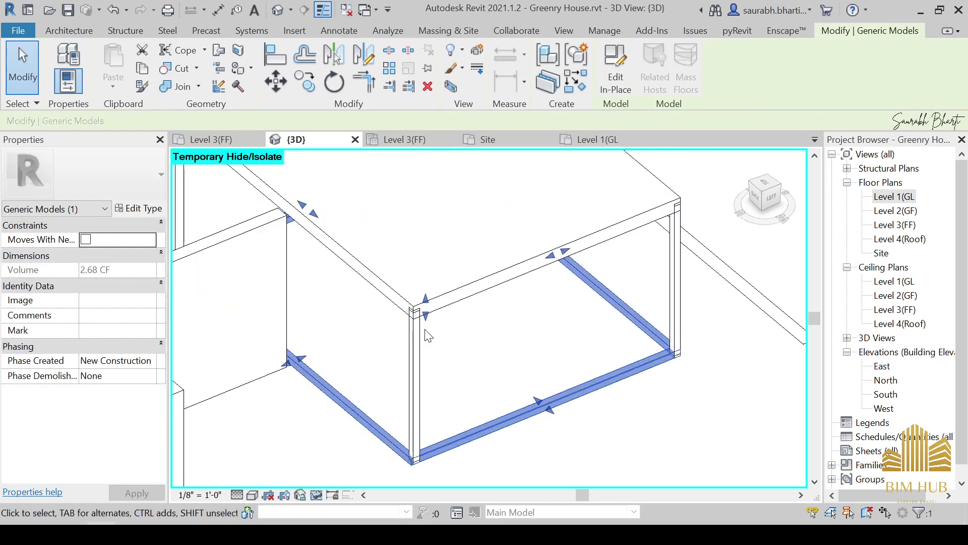
mouse_move(426, 334)
middle_mouse_down("shift")
mouse_move(526, 359)
mouse_move(515, 359)
middle_mouse_up("shift")
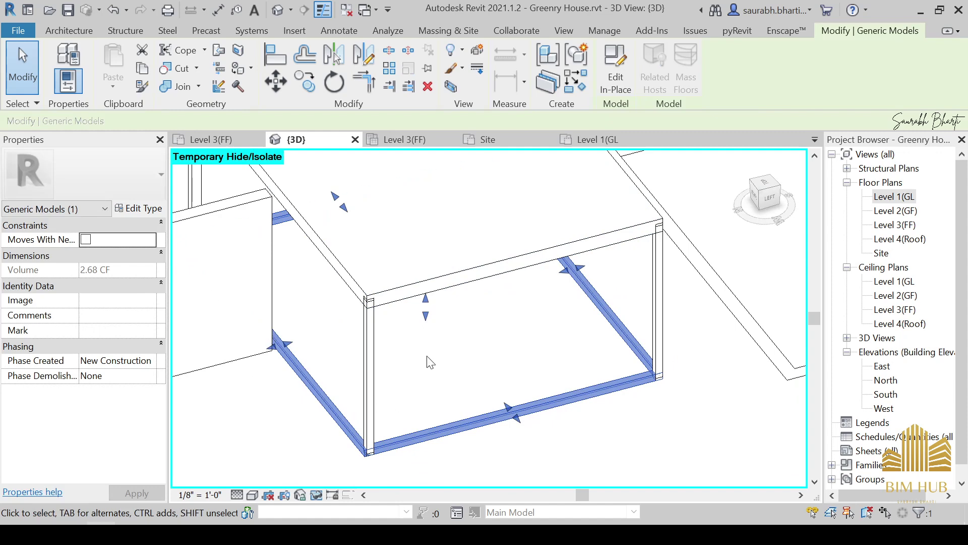
mouse_move(428, 362)
middle_mouse_down("shift")
mouse_move(439, 350)
mouse_move(423, 397)
mouse_move(601, 312)
middle_mouse_up("shift")
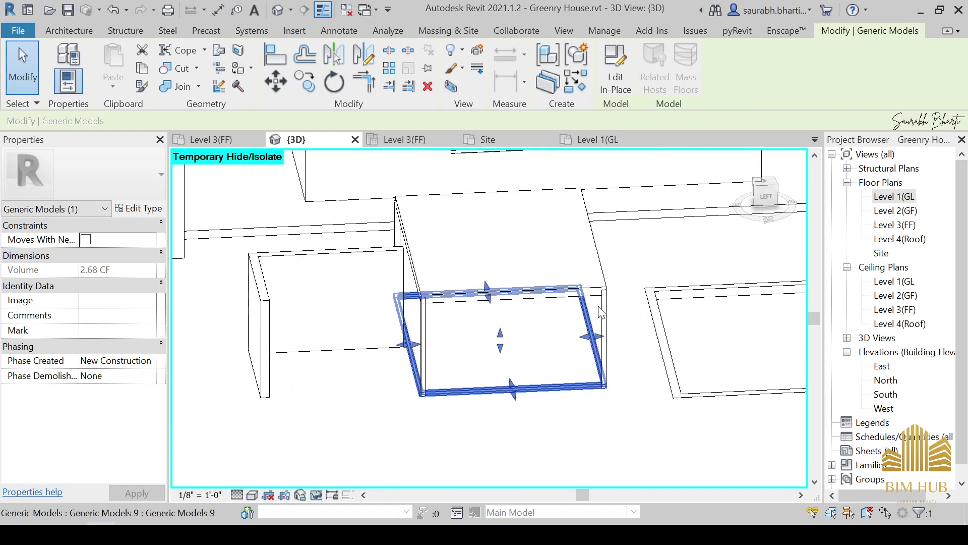
Edit the Generic Models 9 frame in place and select its extrusion's Extrusion End value.
left_click(615, 71)
left_click(485, 391)
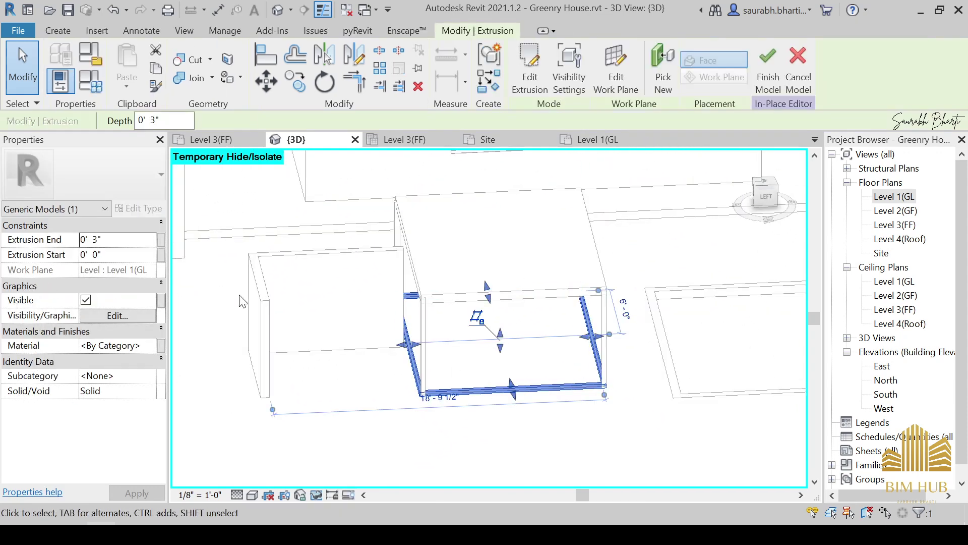
left_click(132, 240)
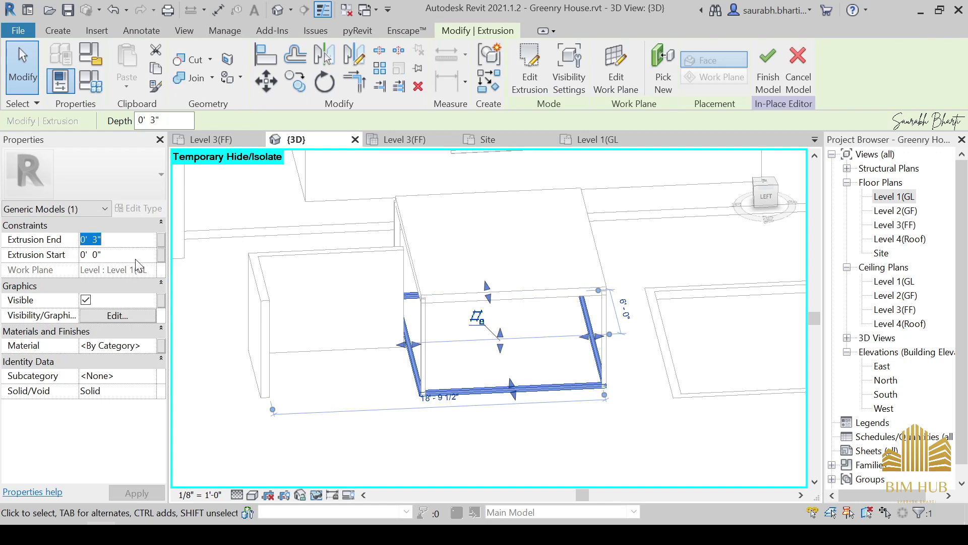
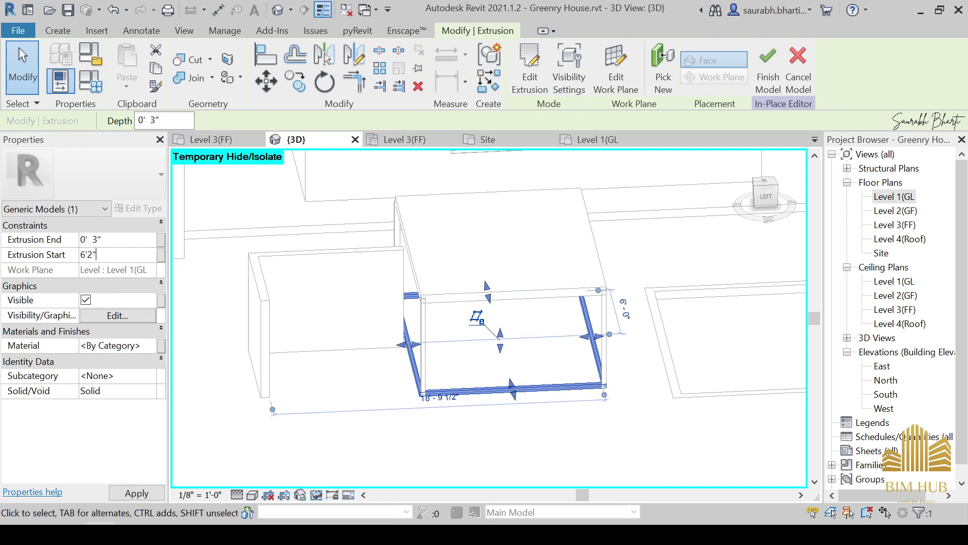
Set the frame extrusion to start at 6' 2" and end at 6' 5".
key("Return")
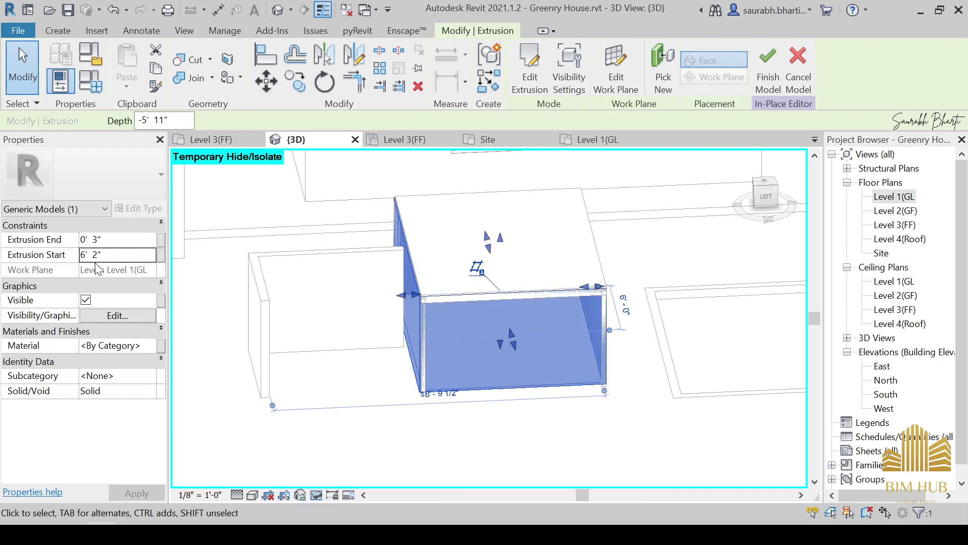
left_click(115, 246)
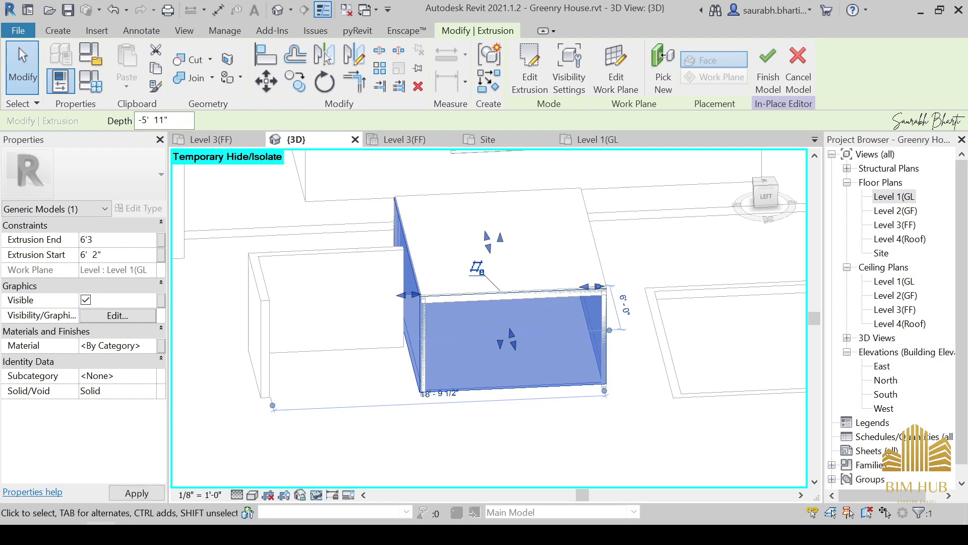
key("Return")
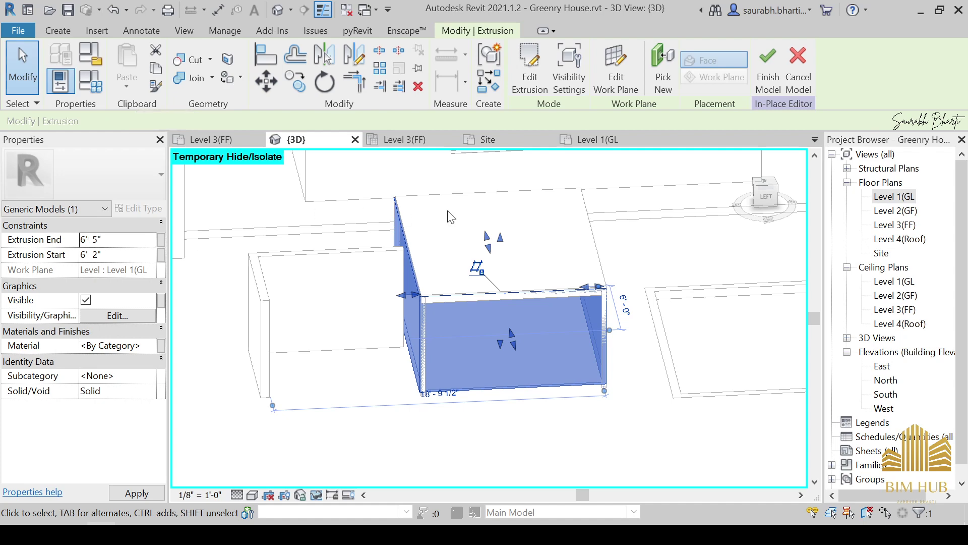
left_click(348, 451)
mouse_move(451, 350)
middle_mouse_down("shift")
mouse_move(503, 364)
mouse_move(512, 352)
mouse_move(434, 294)
middle_mouse_up("shift")
scroll(513, 351, "up", 2)
Lower the tabletop extrusion start to 6' 0" for a 5-inch-thick slab.
left_click(434, 292)
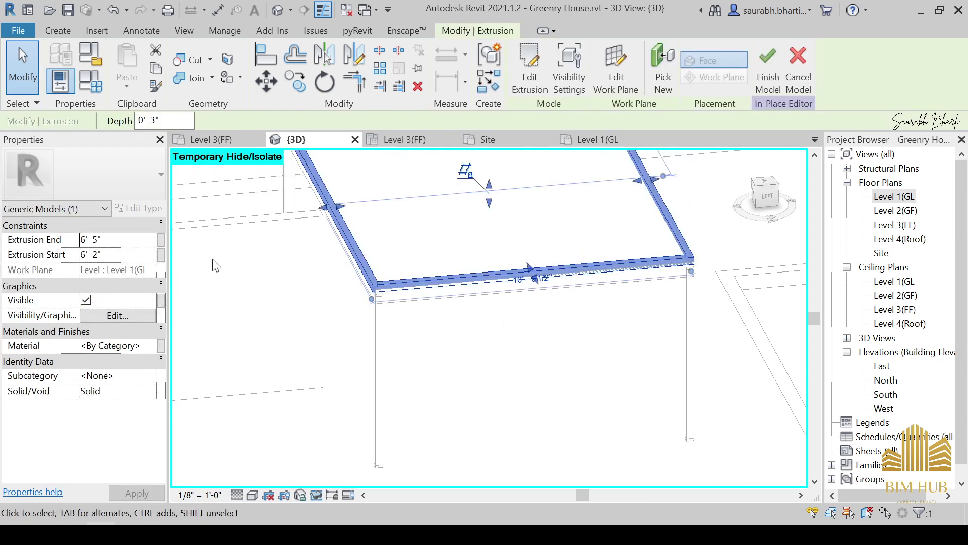
left_click(129, 255)
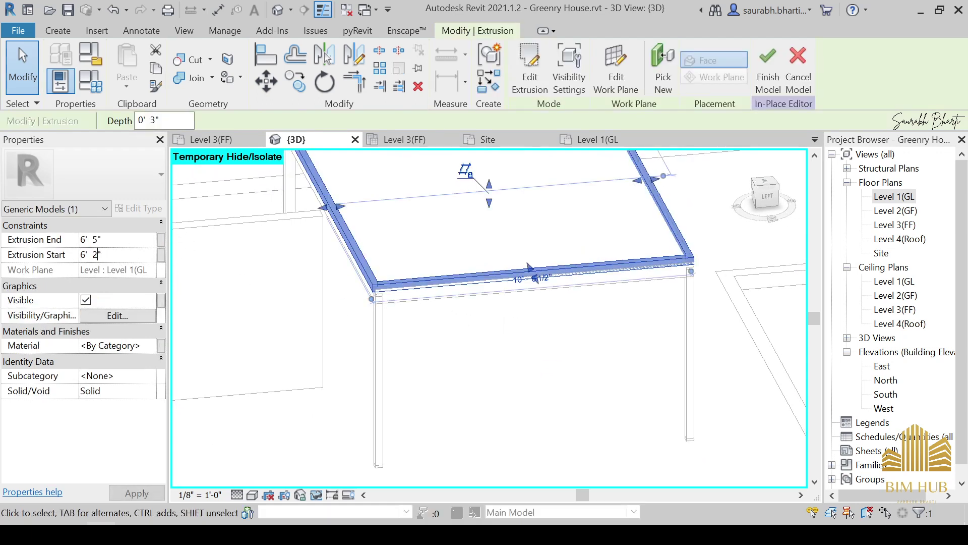
key("Return")
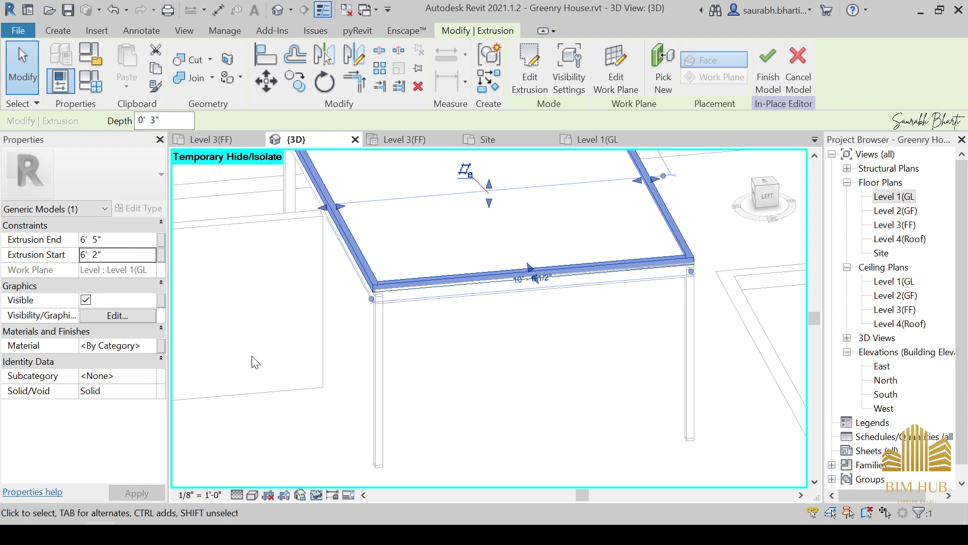
left_click(94, 257)
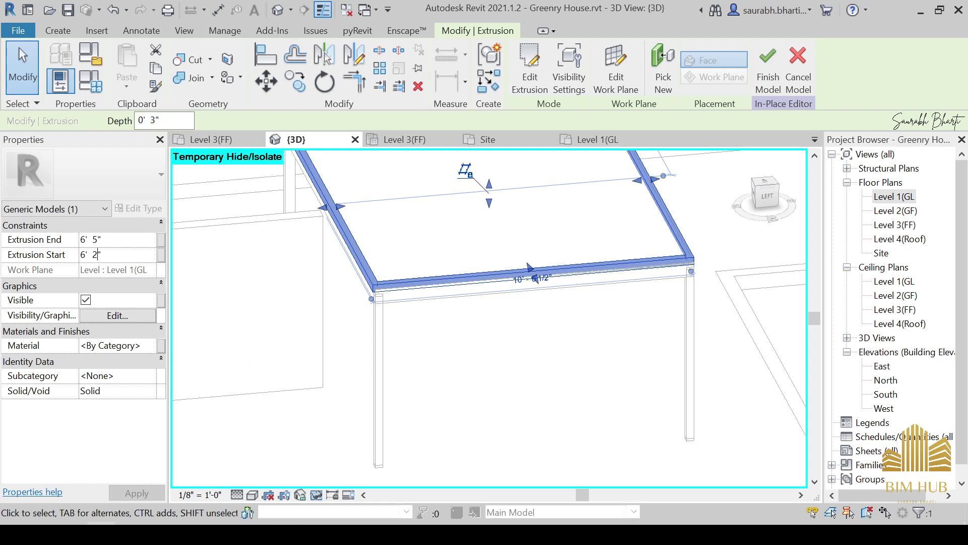
type("0")
key("Return")
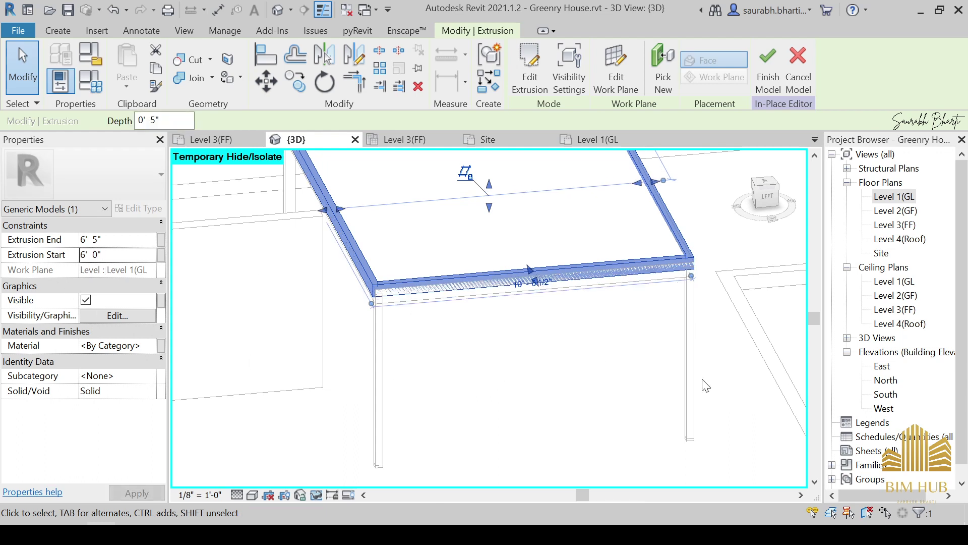
left_click(392, 420)
left_click(426, 284)
left_click(146, 225)
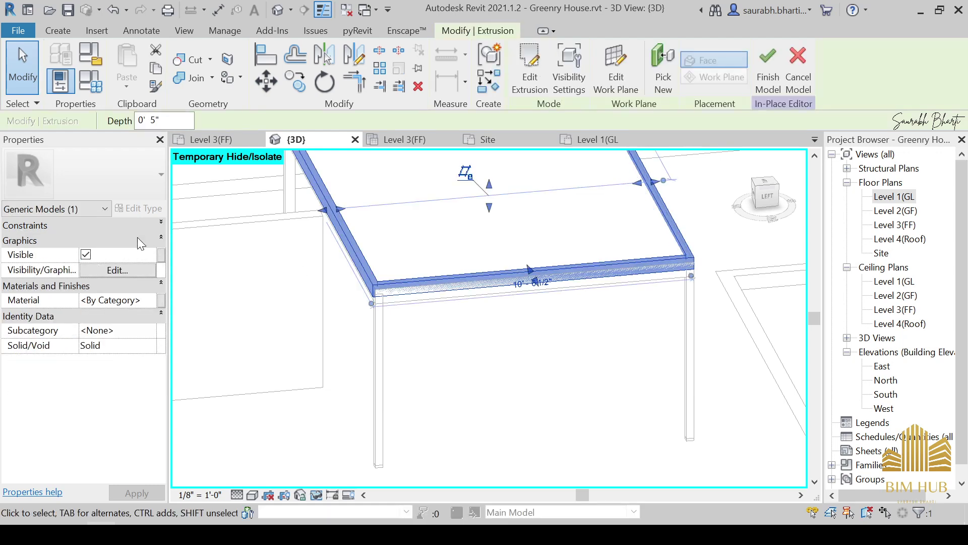
left_click(148, 226)
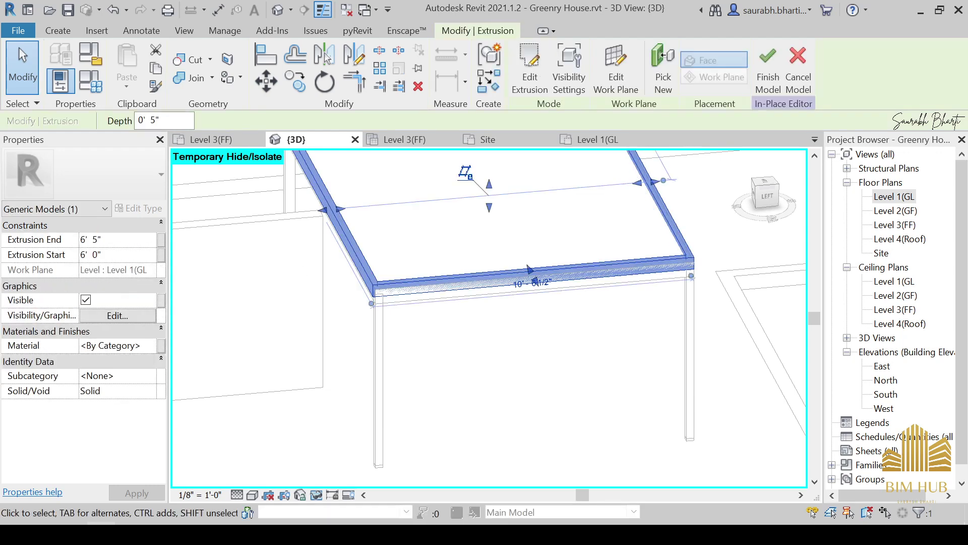
Commit the extrusion end value and finish the in-place pergola frame model.
key("Return")
left_click(595, 339)
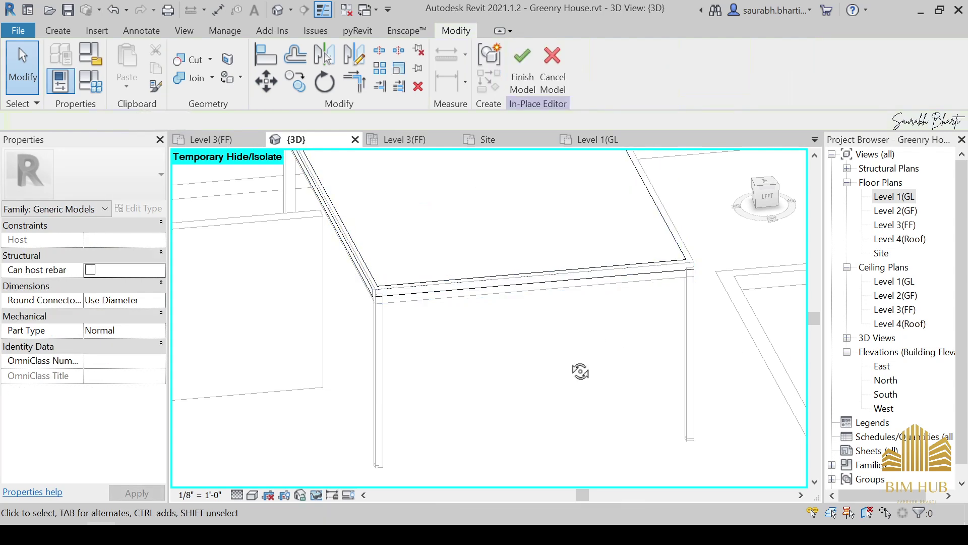
middle_click_drag(580, 371, 581, 325, "shift")
left_click(525, 81)
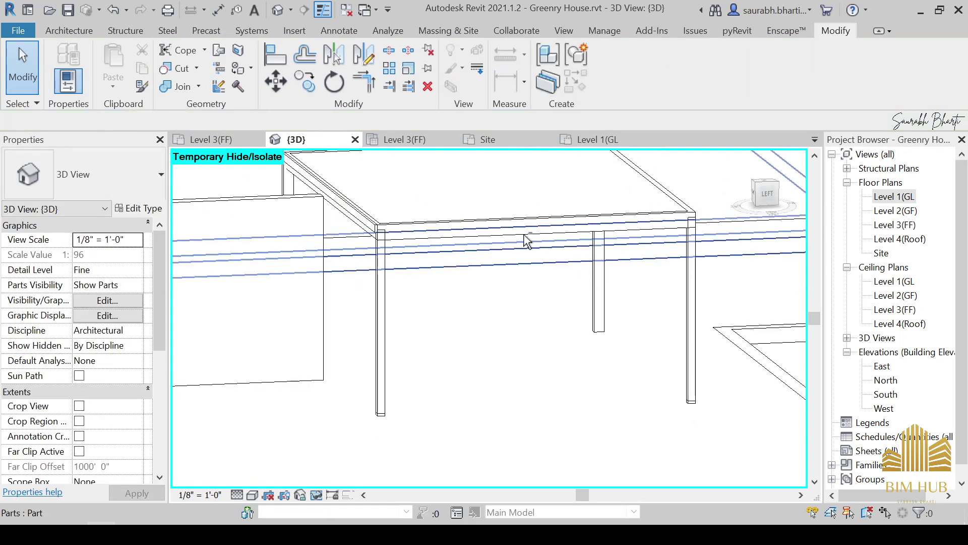
mouse_move(527, 237)
middle_mouse_down("shift")
mouse_move(499, 359)
mouse_move(438, 212)
middle_mouse_up("shift")
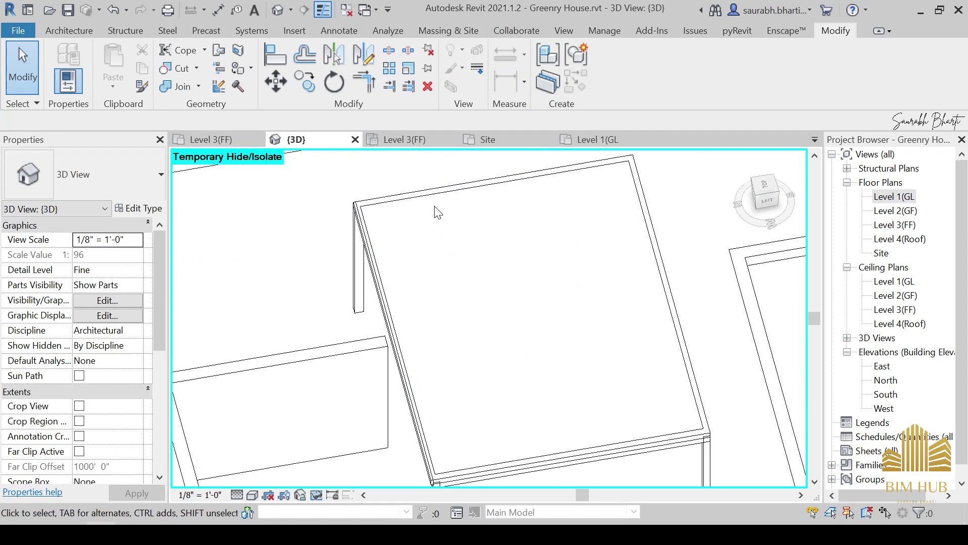
left_click(438, 208)
middle_click_drag(438, 208, 551, 343, "shift")
key("Escape")
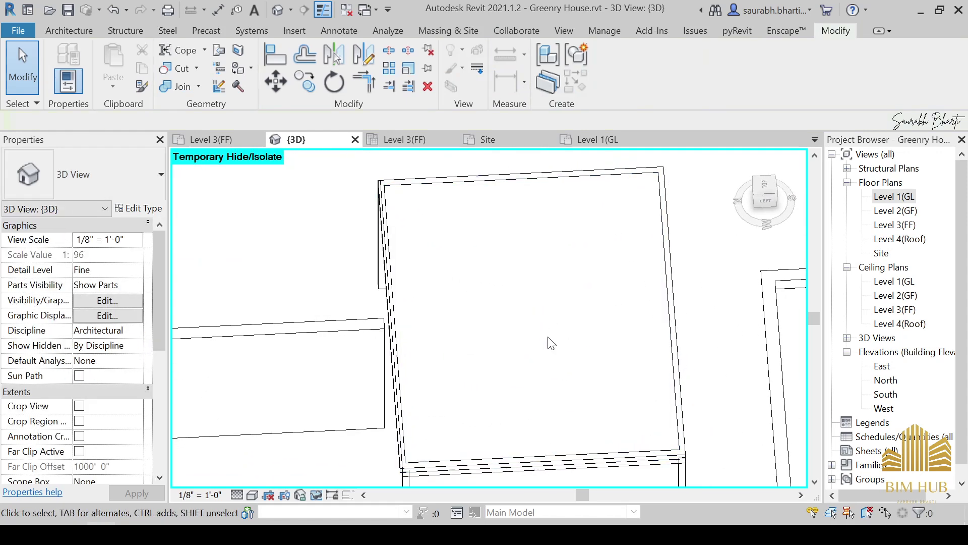
Switch to a zoomed-in top view and bring up the Architecture Component options.
left_click(764, 185)
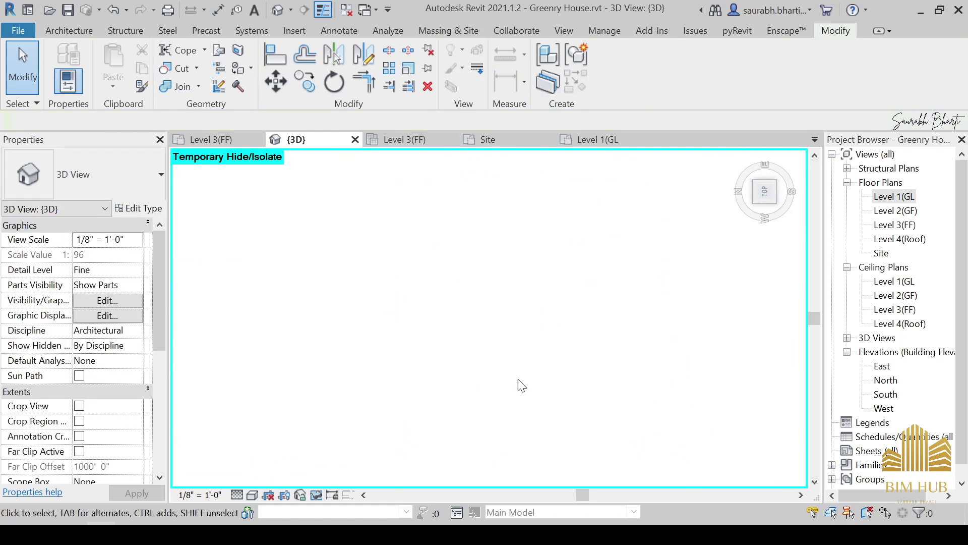
scroll(457, 364, "up", 3)
scroll(495, 210, "up", 2)
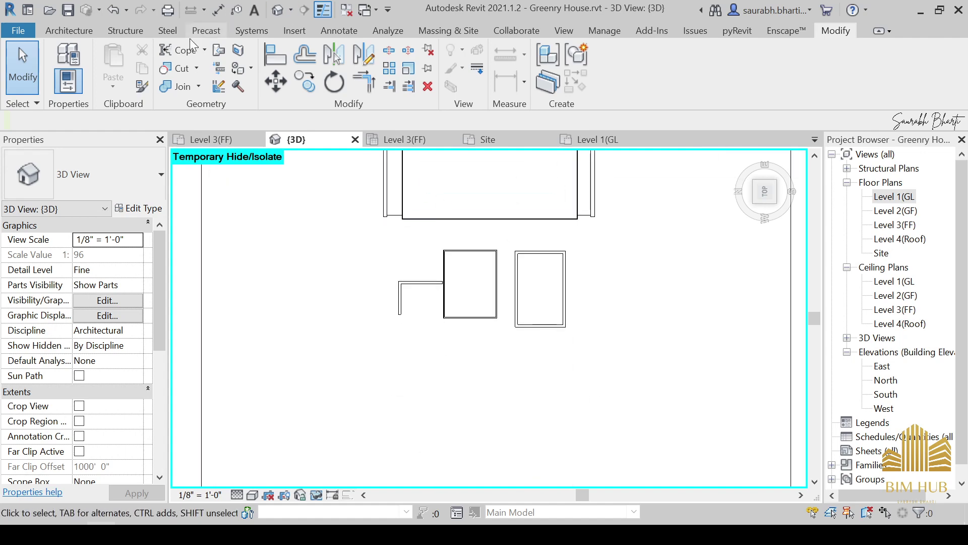
left_click(92, 31)
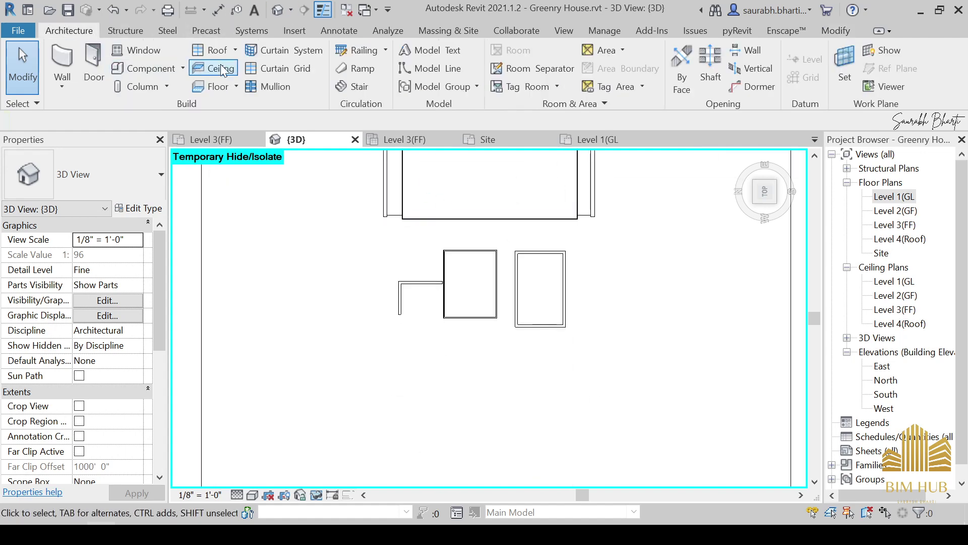
left_click(182, 68)
Create a Generic Models in-place element on the pergola slab's work plane and begin an extrusion.
left_click(185, 125)
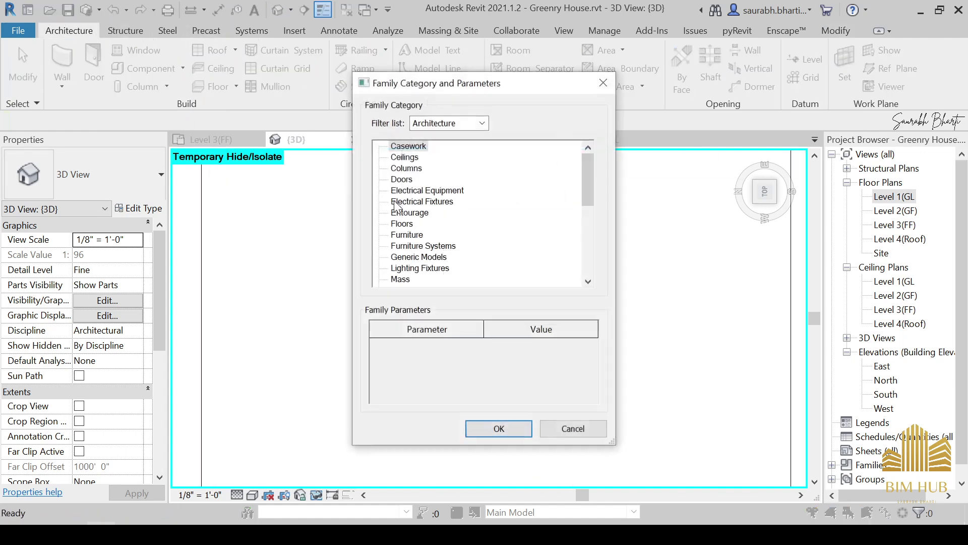
double_click(420, 257)
left_click(441, 254)
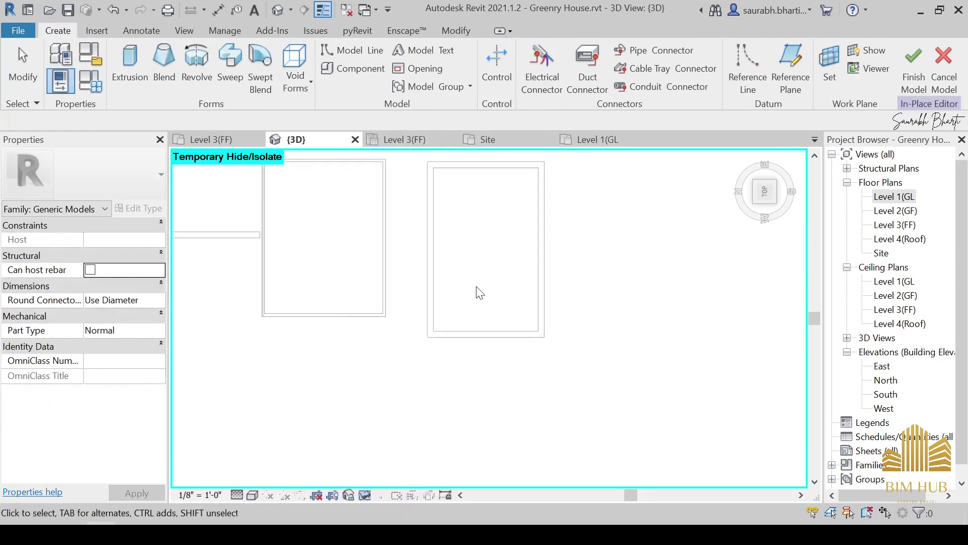
left_click(839, 56)
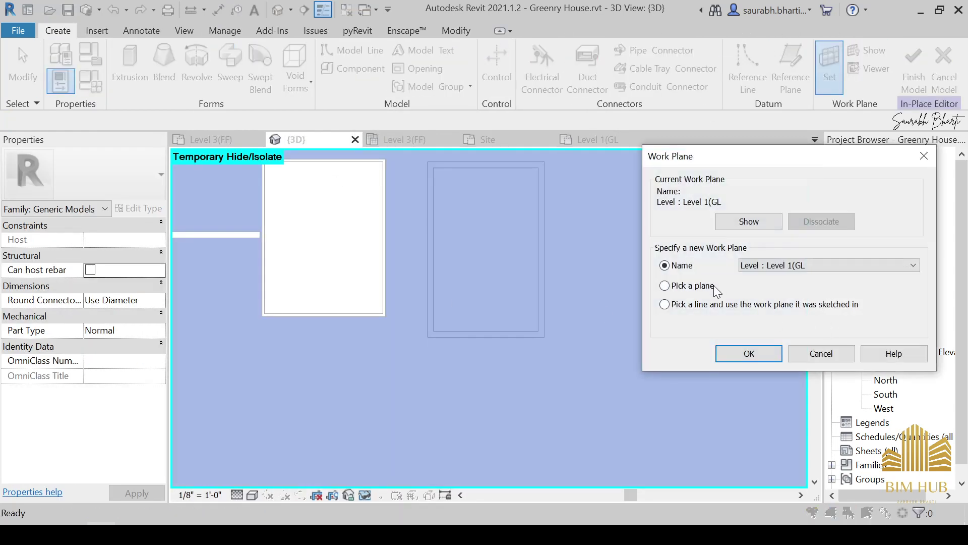
left_click(736, 353)
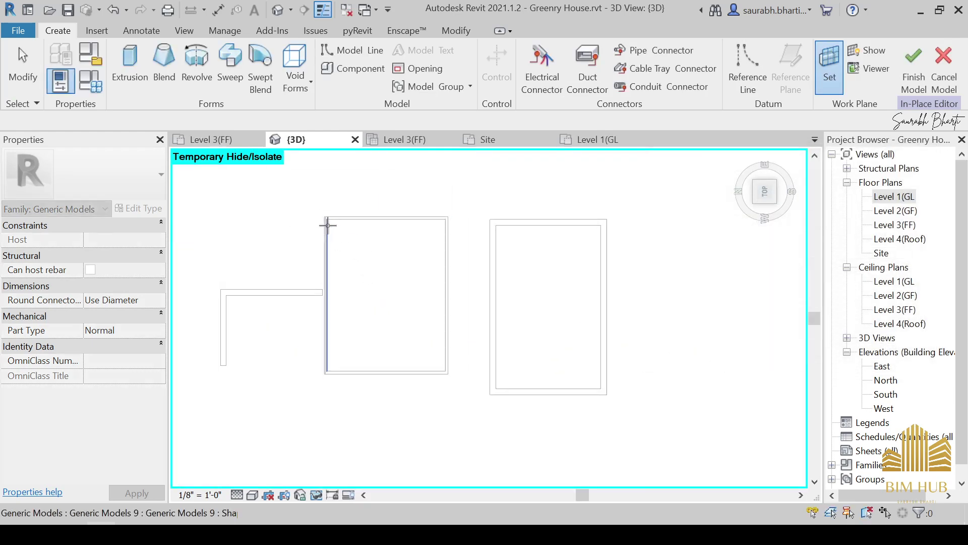
left_click(328, 225)
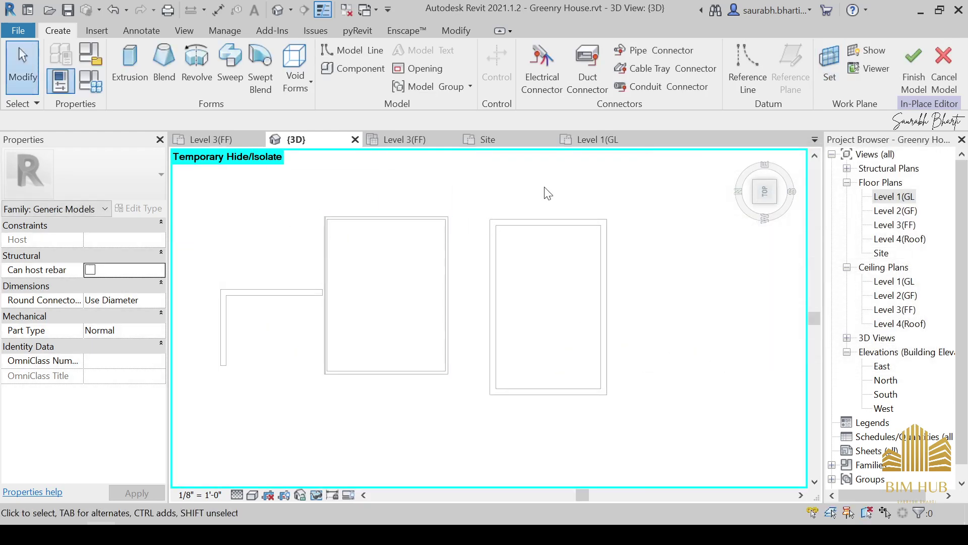
left_click(130, 59)
Sketch the first slat as a 2-inch-wide rectangle at the slab's left edge.
scroll(304, 200, "up", 3)
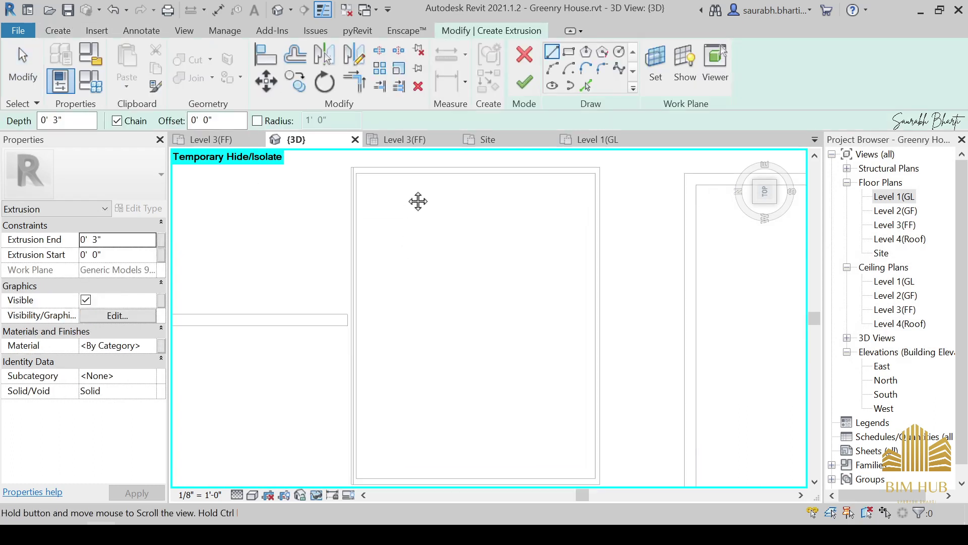
left_click(569, 51)
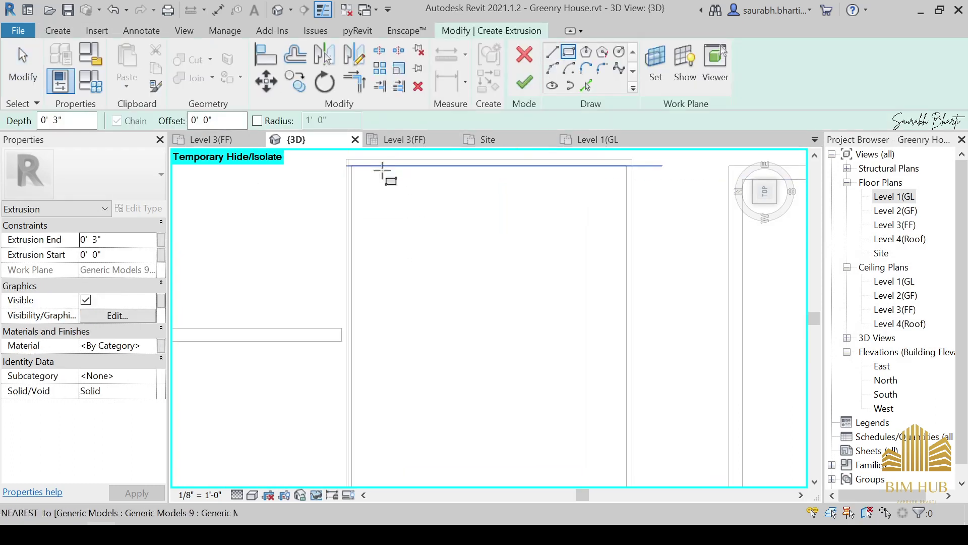
scroll(357, 166, "up", 2)
left_click(353, 164)
scroll(411, 276, "down", 2)
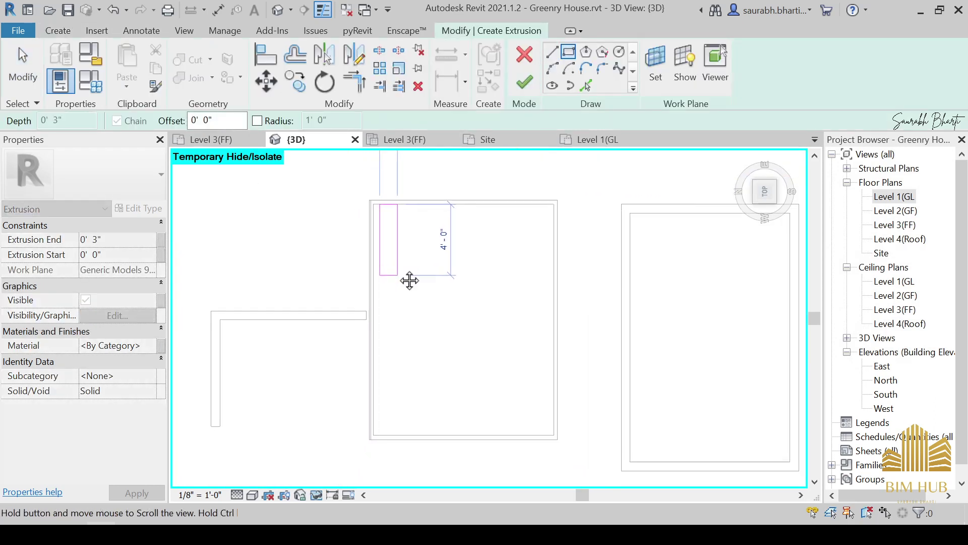
scroll(400, 421, "up", 2)
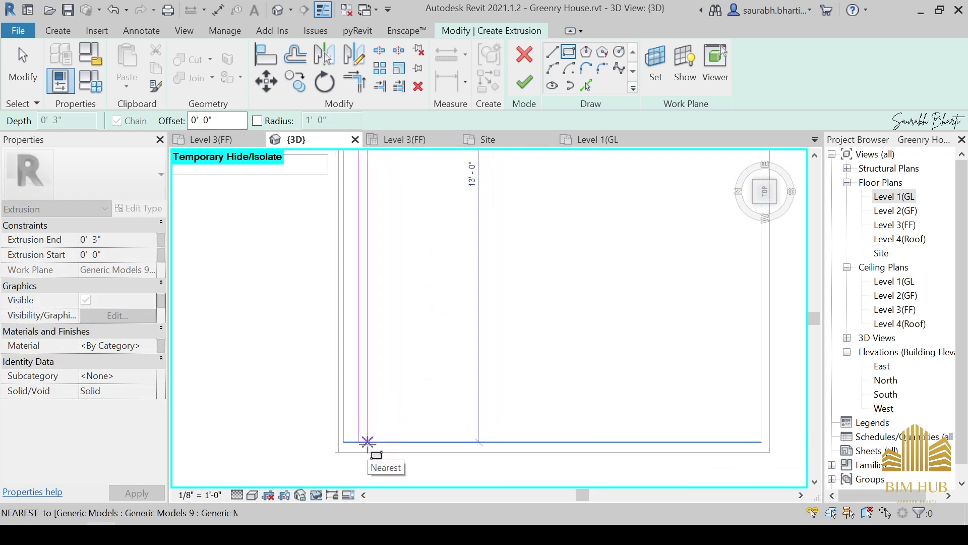
left_click(371, 443)
key("Escape")
scroll(373, 452, "down", 1)
scroll(374, 452, "up", 1)
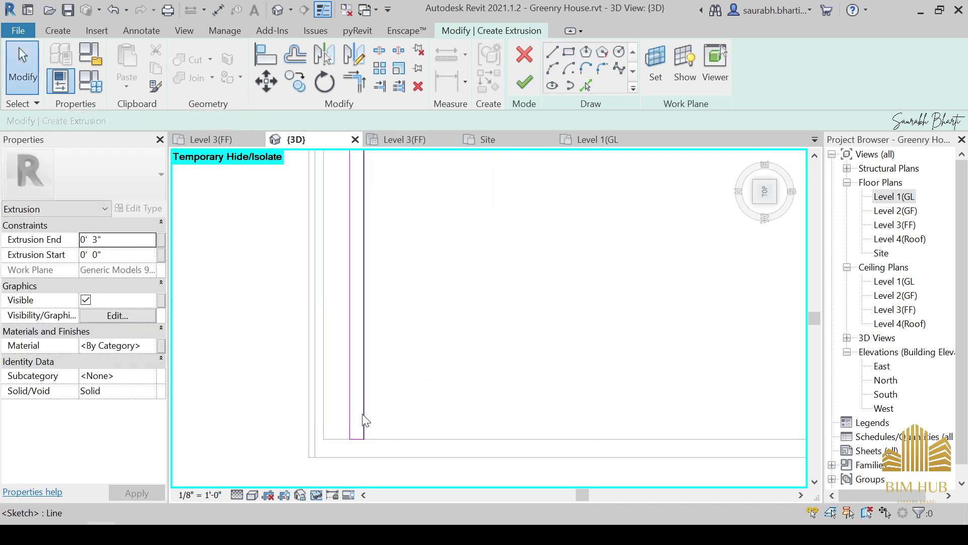
left_click(363, 422)
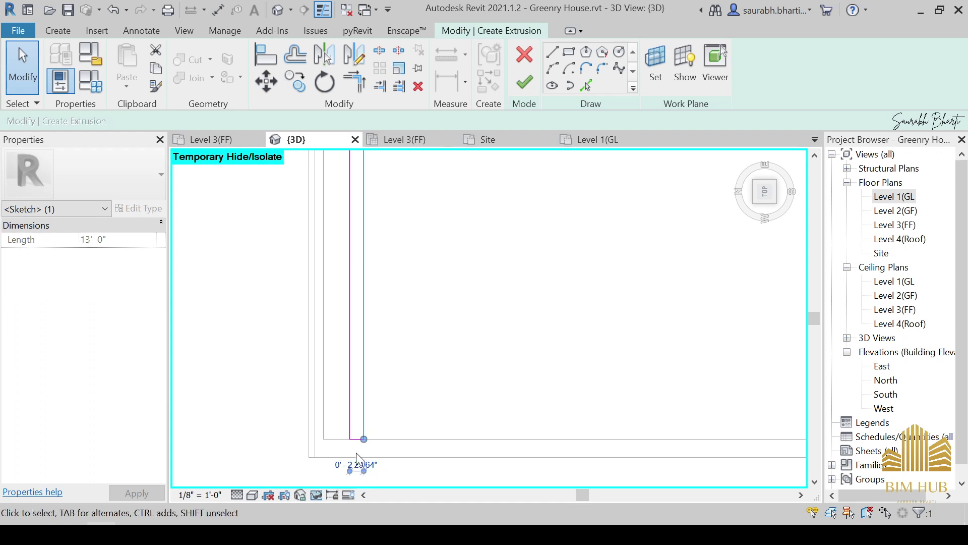
scroll(360, 471, "up", 2)
scroll(368, 418, "down", 2)
type("2\"")
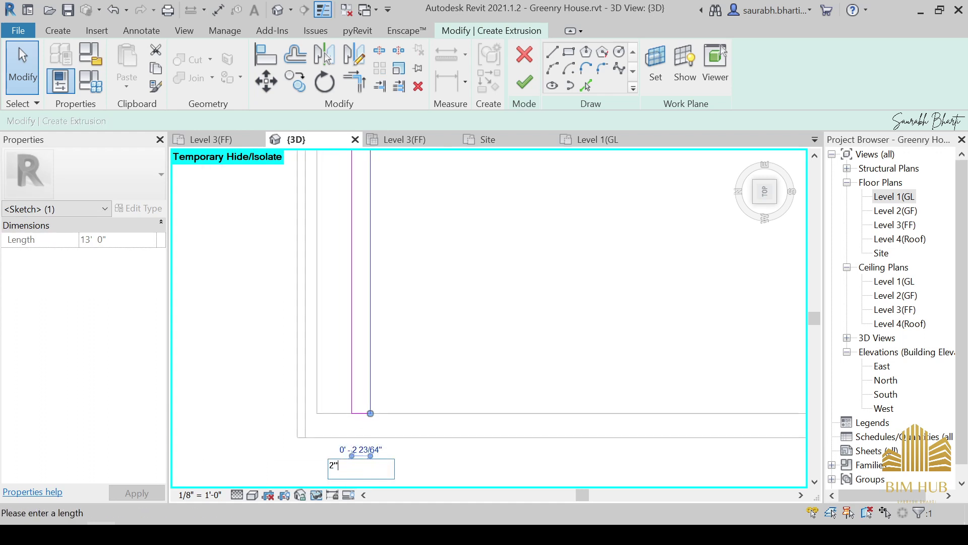
key("Return")
scroll(368, 115, "down", 1)
scroll(382, 187, "down", 1)
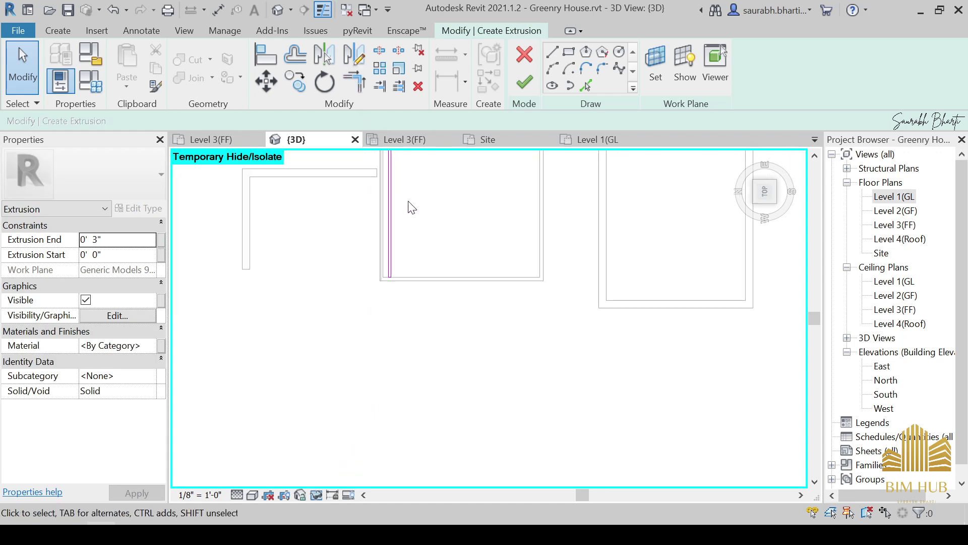
scroll(381, 177, "down", 1)
Copy the first slat outline one foot along the frame.
left_click_drag(375, 159, 427, 397)
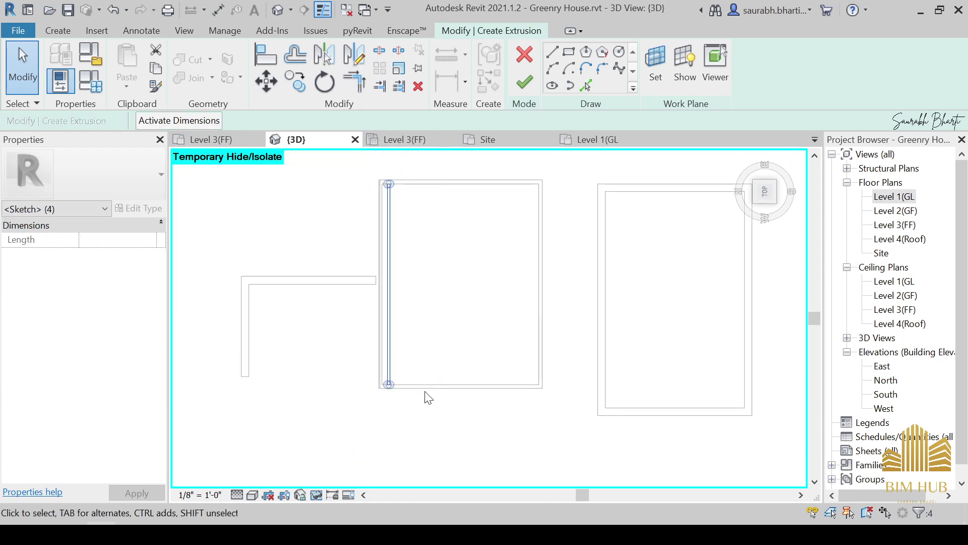
key("Escape")
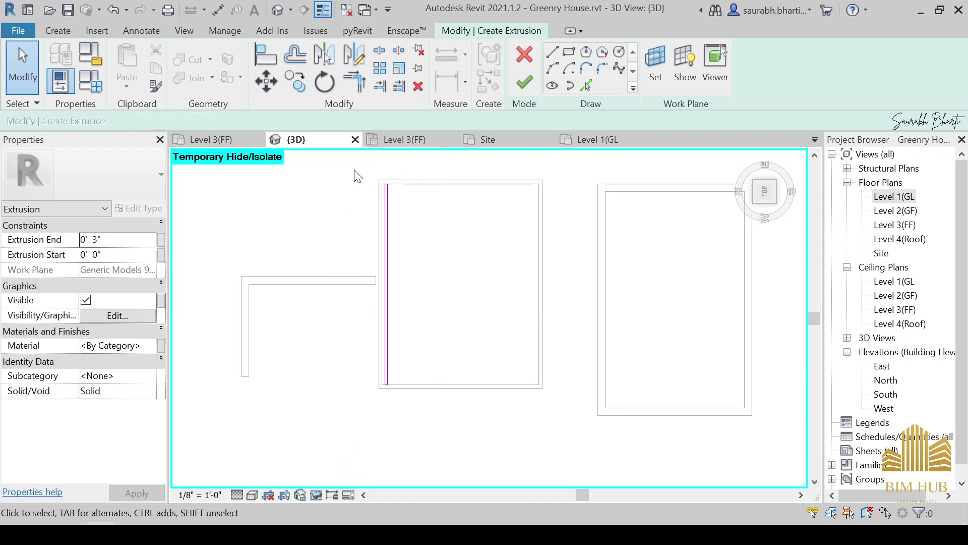
left_click_drag(353, 169, 456, 423)
left_click(295, 81)
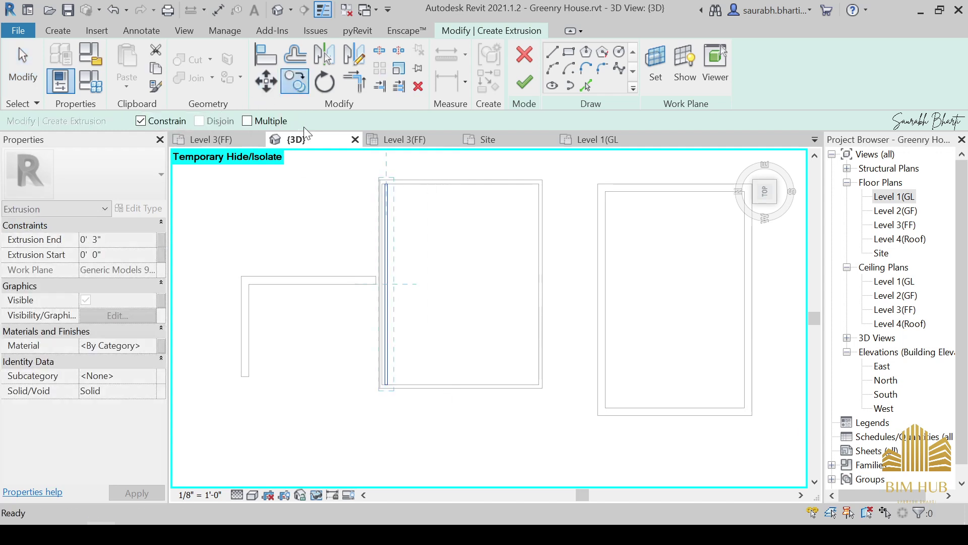
scroll(366, 177, "up", 3)
key("Escape")
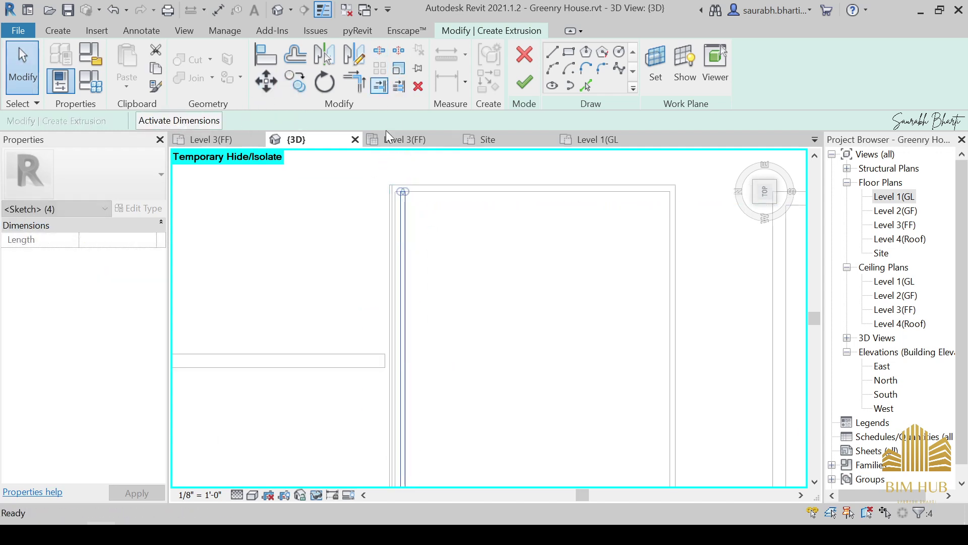
scroll(389, 182, "down", 3)
left_click_drag(380, 171, 456, 474)
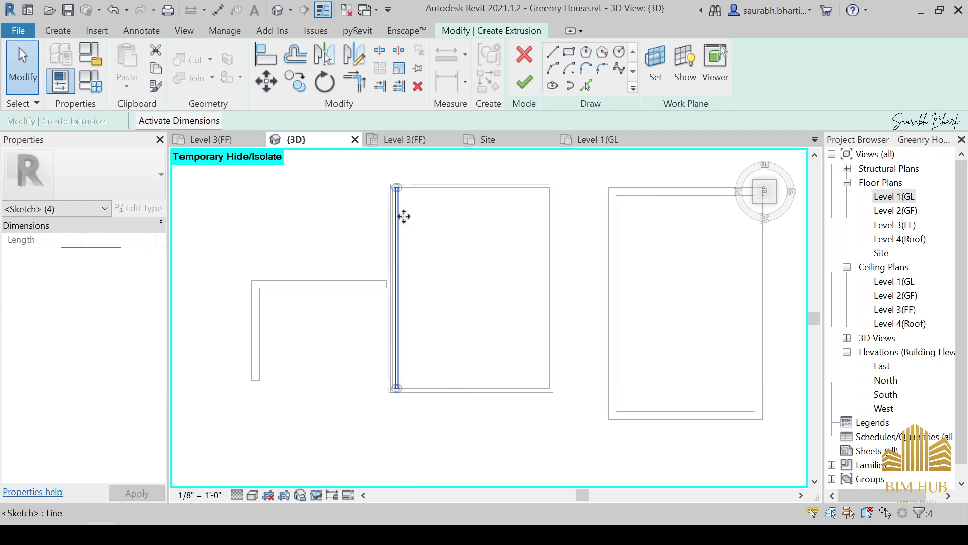
left_click(298, 83)
scroll(397, 193, "up", 3)
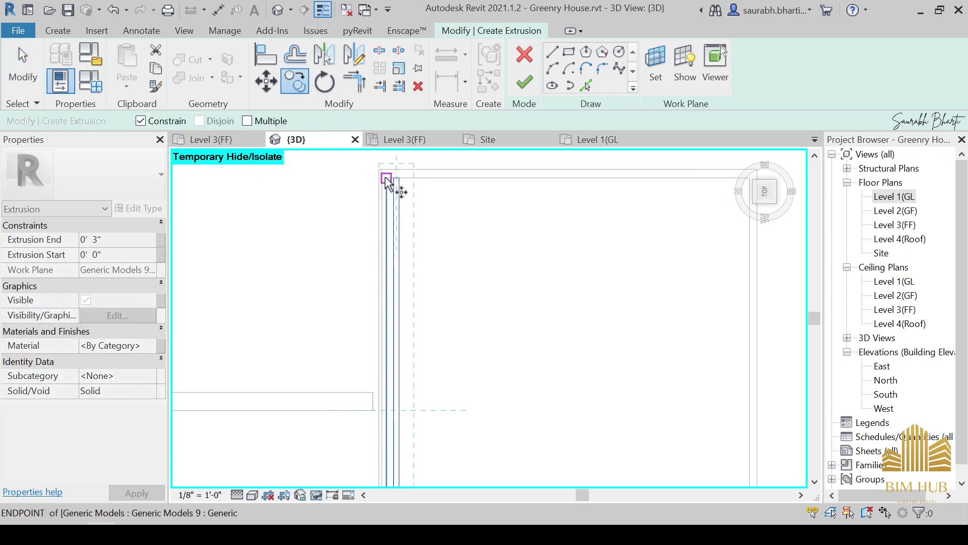
scroll(400, 190, "up", 1)
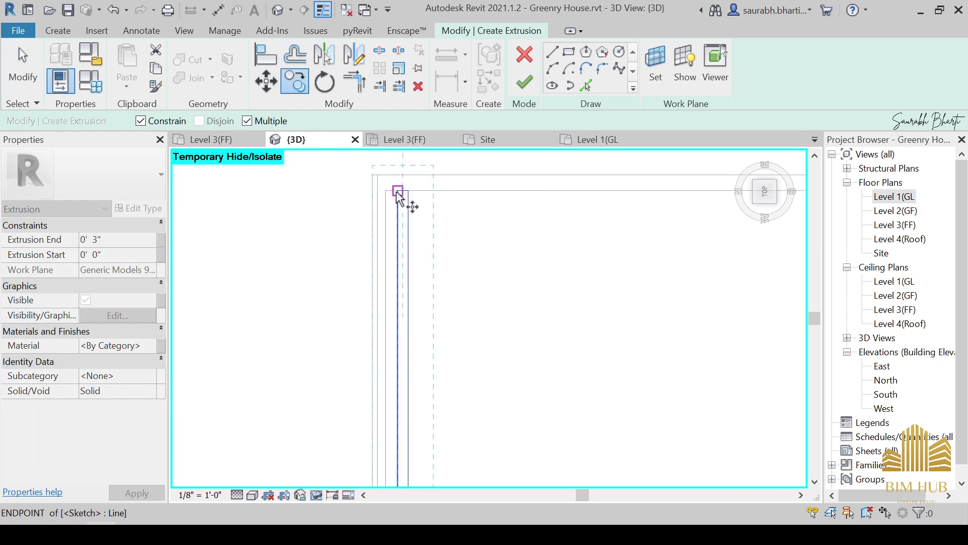
scroll(425, 194, "up", 1)
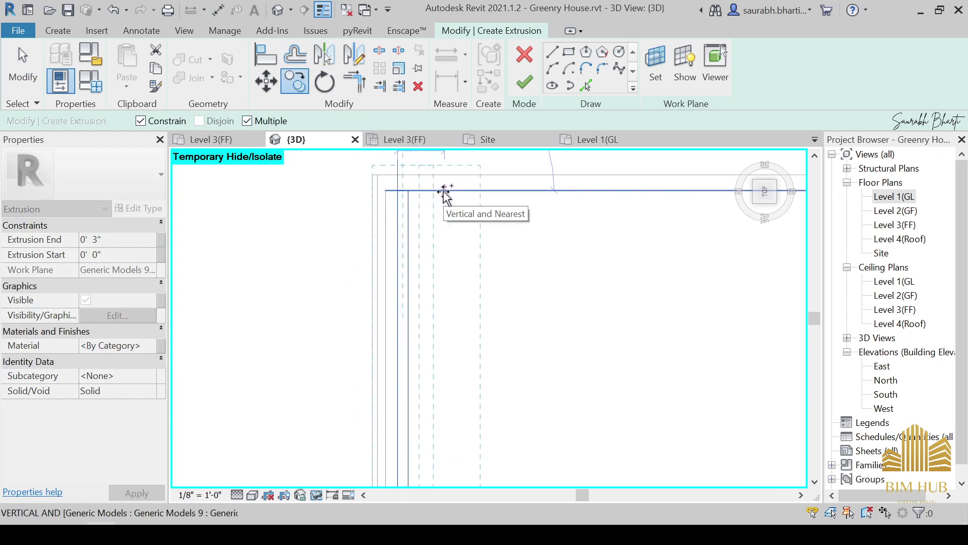
scroll(442, 194, "down", 2)
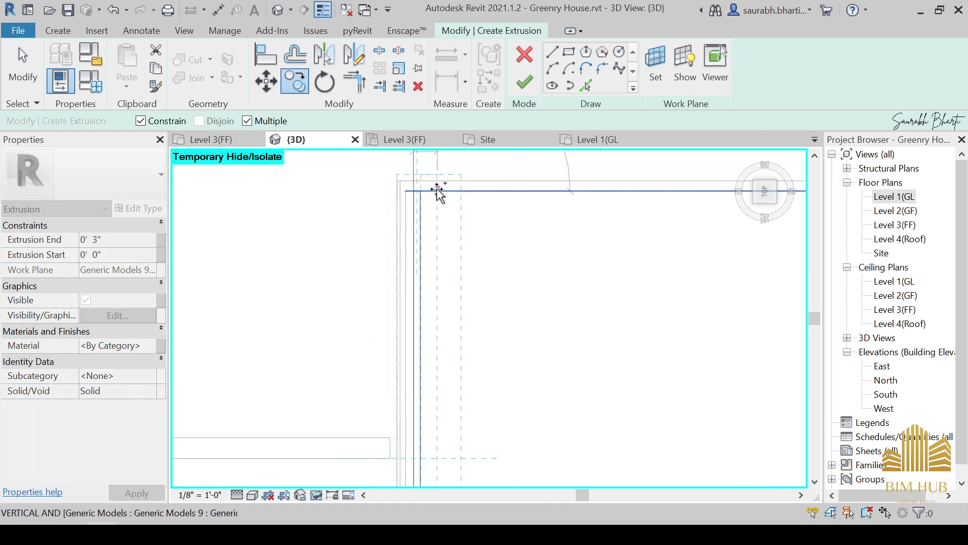
scroll(438, 193, "down", 1)
left_click(439, 192)
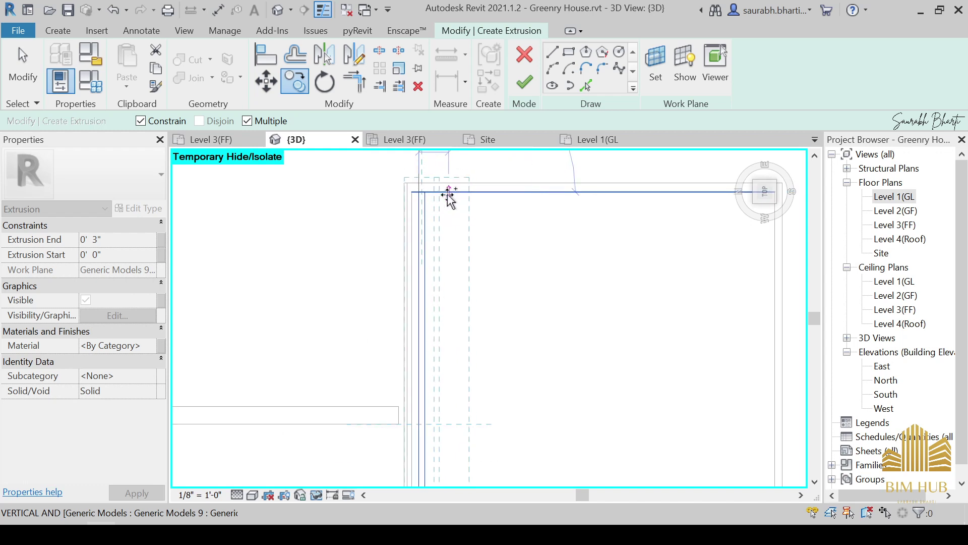
scroll(443, 195, "down", 1)
scroll(459, 218, "down", 1)
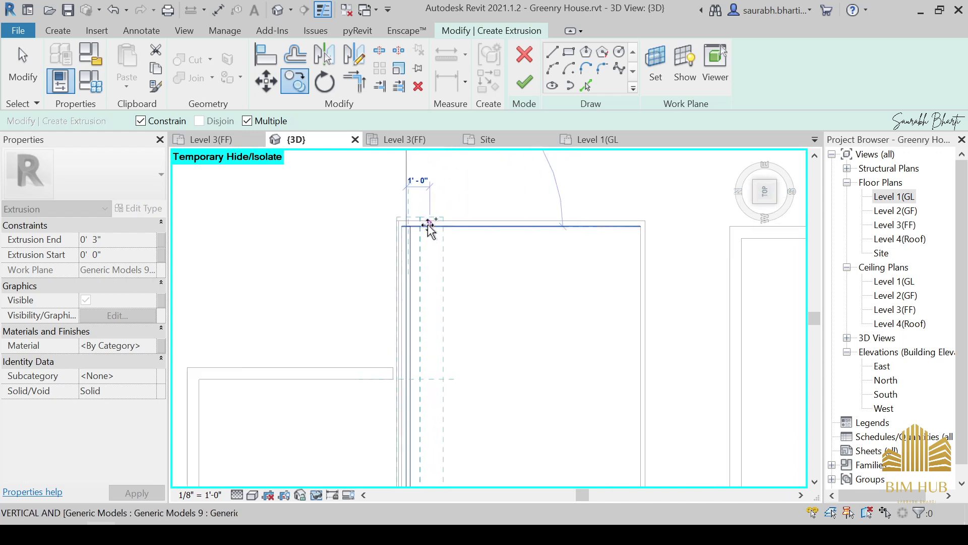
left_click(429, 228)
scroll(493, 324, "down", 2)
key("Escape")
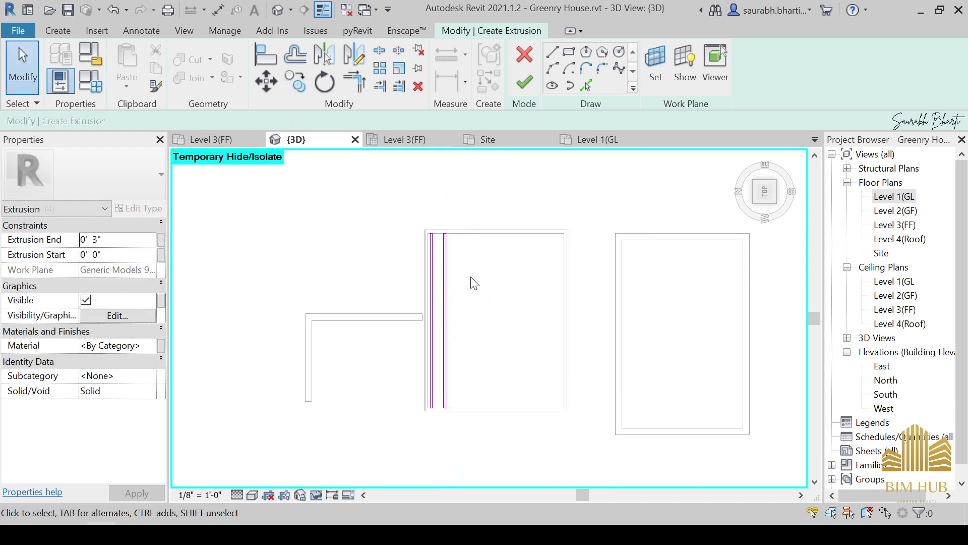
Place repeated slat copies at one-foot spacing across the frame.
scroll(444, 227, "up", 1)
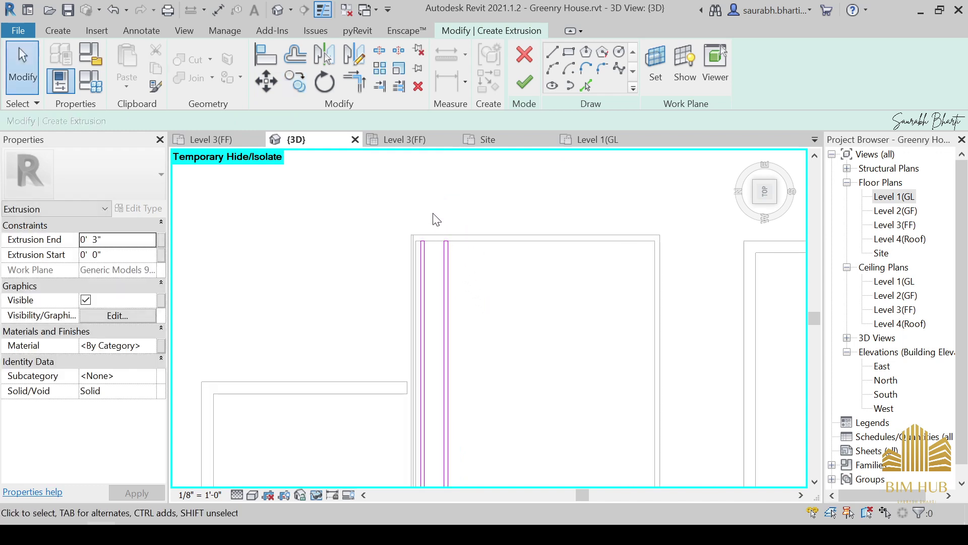
left_click_drag(433, 213, 502, 428)
scroll(501, 376, "up", 1)
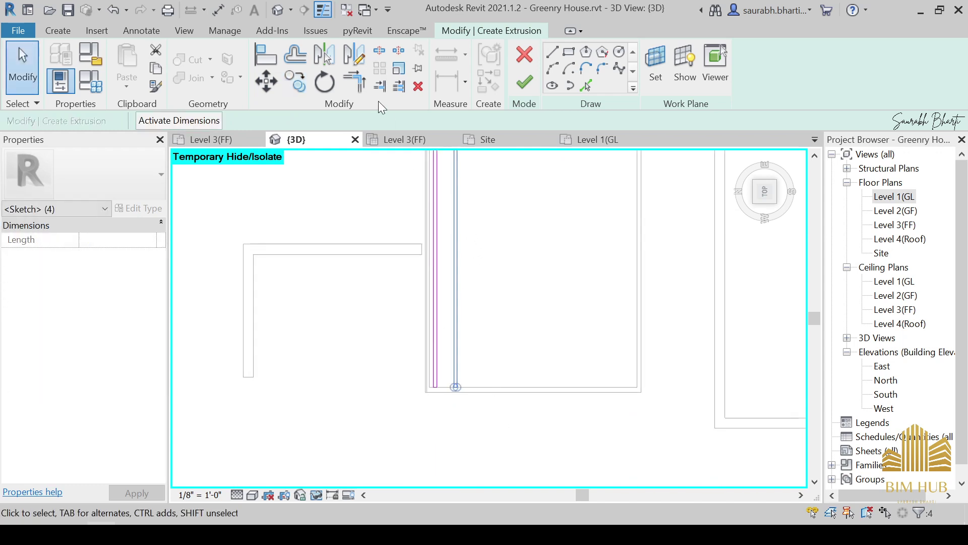
left_click(299, 87)
scroll(454, 267, "up", 2)
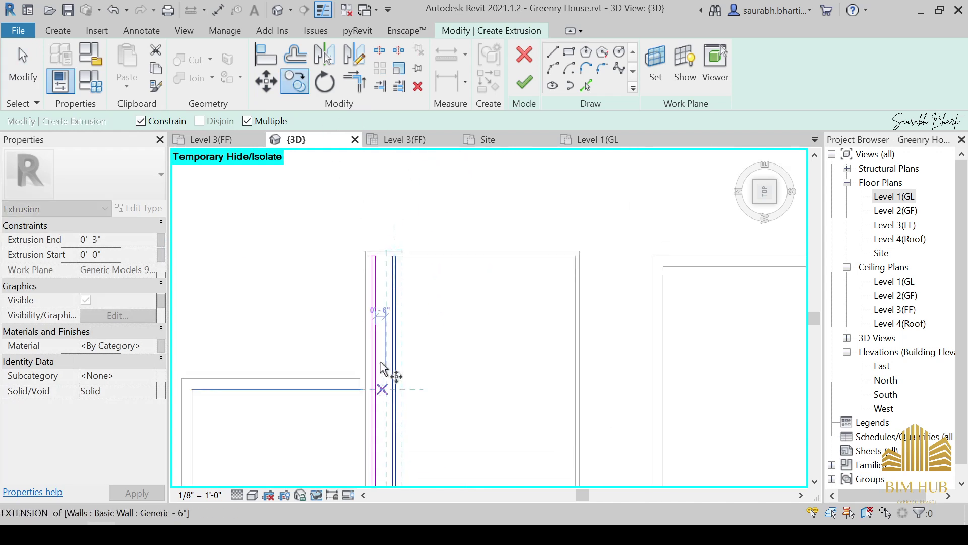
left_click(376, 259)
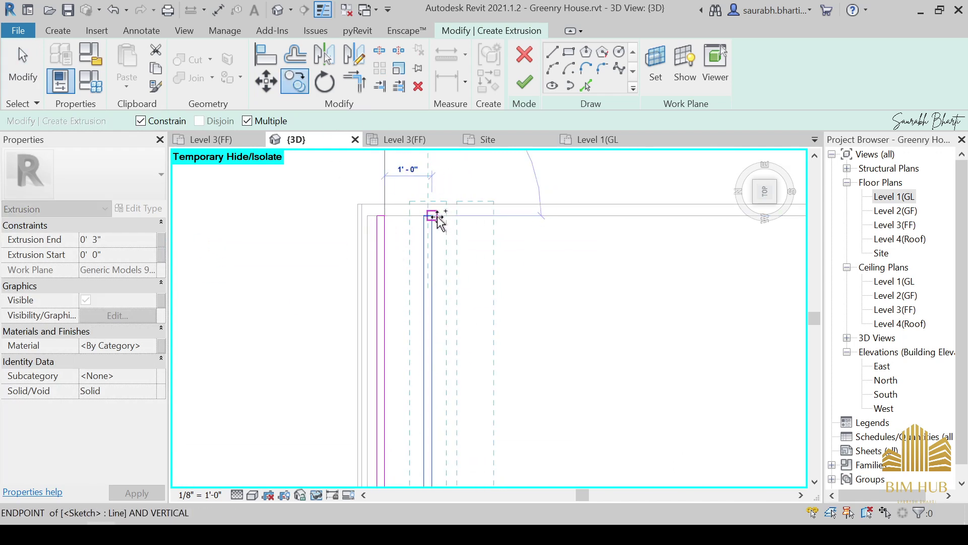
left_click(432, 216)
left_click(479, 216)
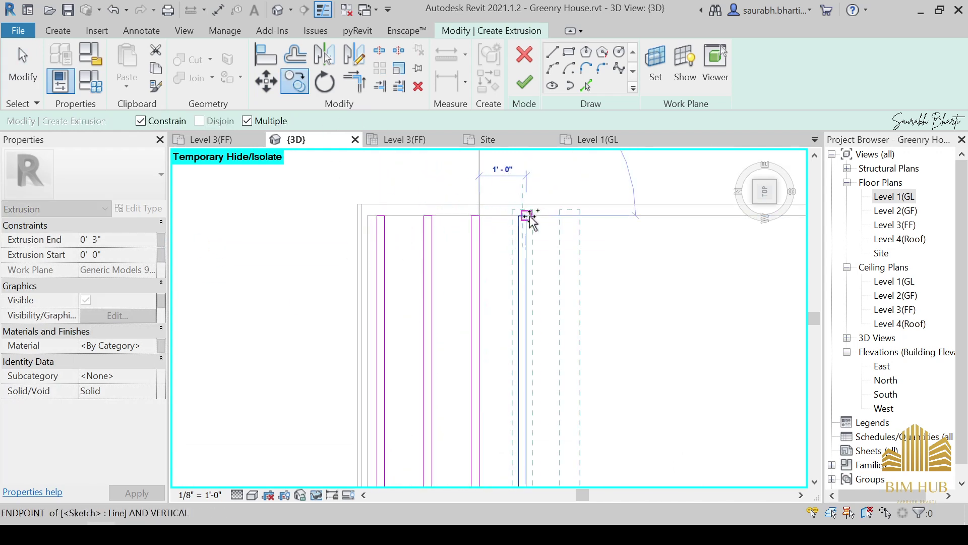
left_click(526, 216)
left_click(574, 216)
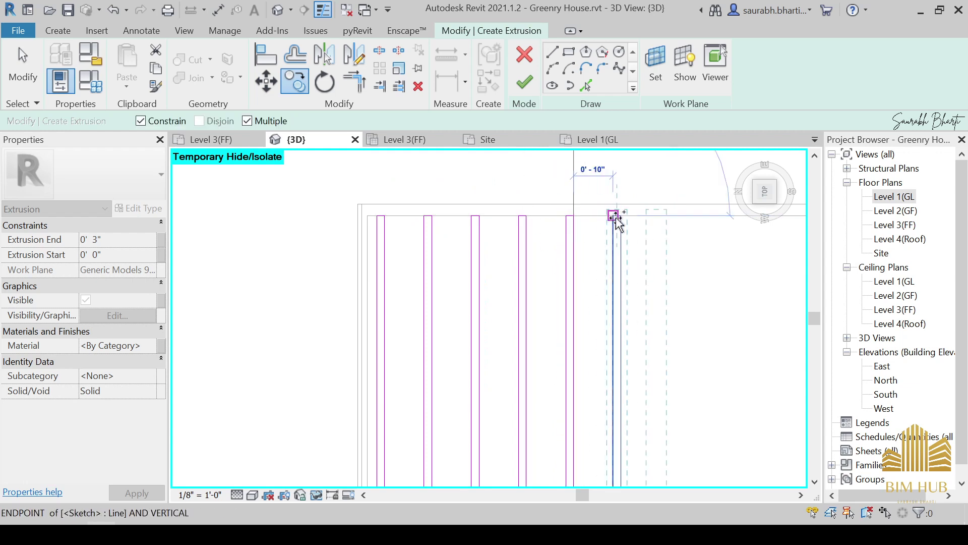
left_click(621, 216)
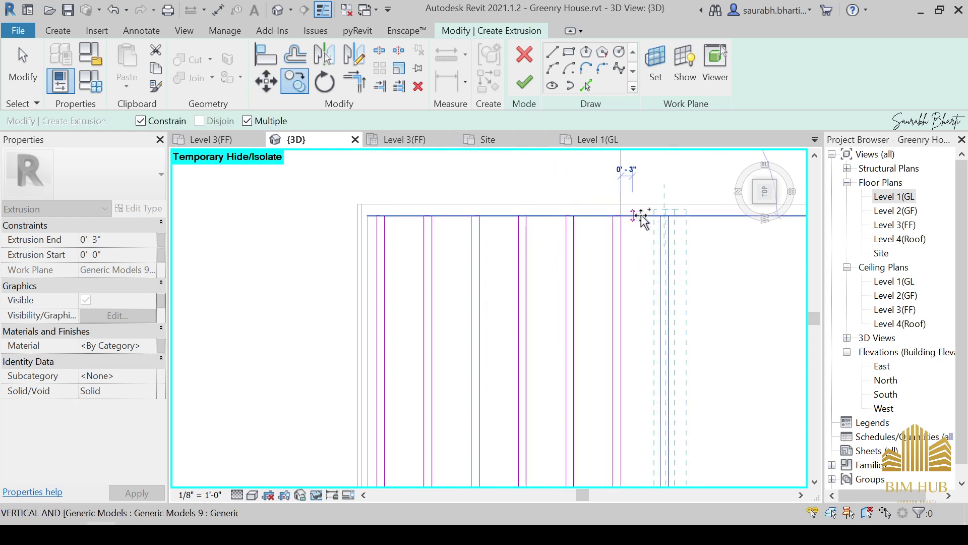
left_click(676, 216)
middle_click_drag(675, 222, 500, 222)
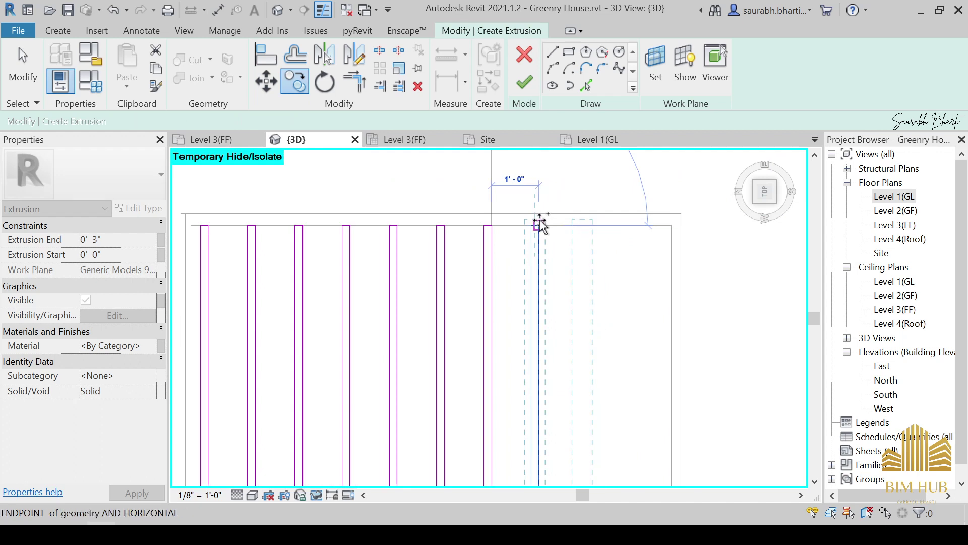
left_click(539, 224)
left_click(586, 224)
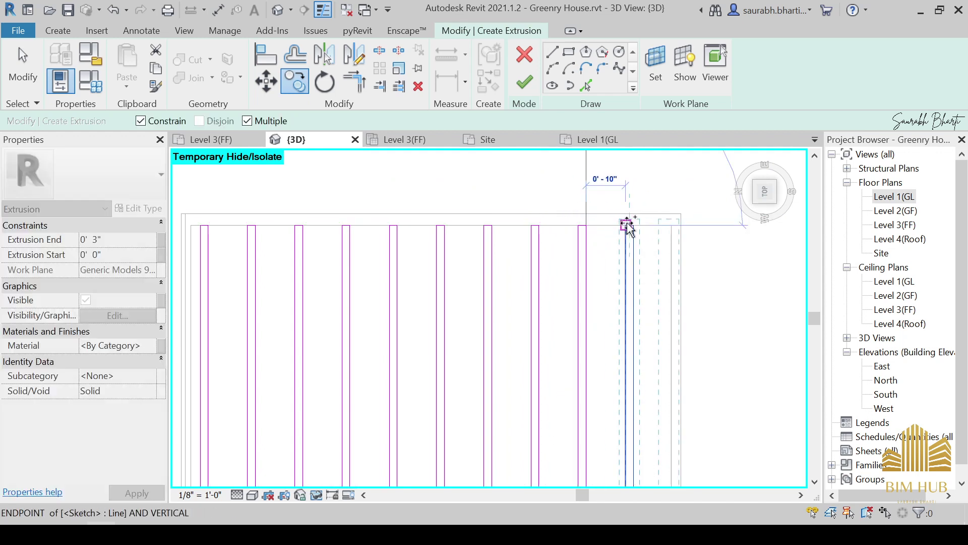
left_click(634, 225)
key("Escape")
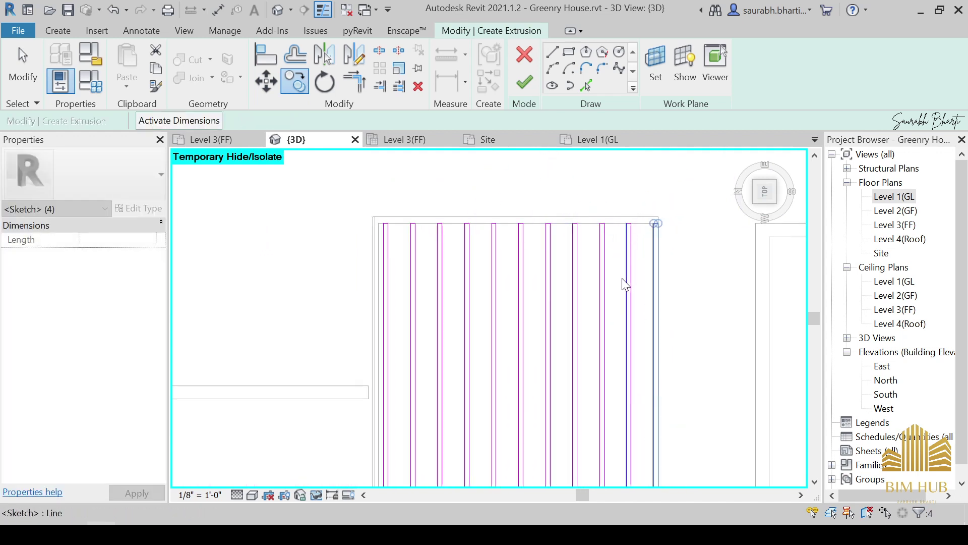
Add one more slat copy beside the rightmost slat near the frame's edge.
key("Escape")
scroll(585, 303, "down", 1)
scroll(510, 277, "down", 2)
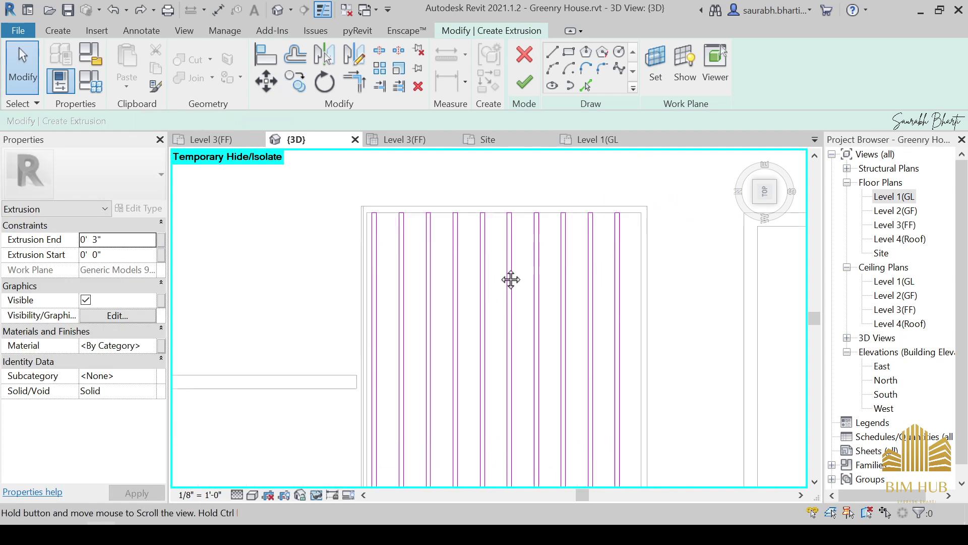
scroll(482, 225, "down", 1)
scroll(491, 288, "down", 1)
mouse_move(474, 176)
left_mouse_down()
mouse_move(640, 434)
mouse_move(661, 443)
left_mouse_up()
key("Escape")
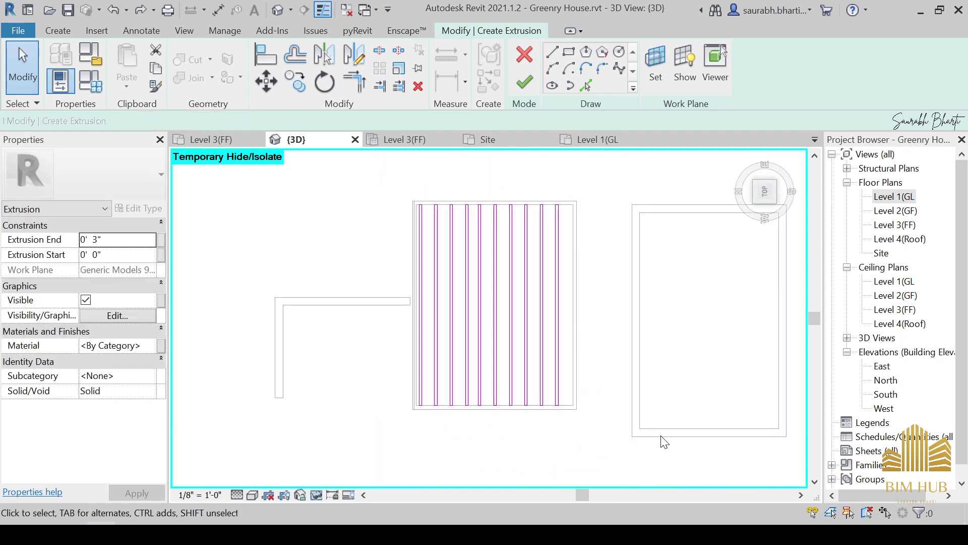
left_click_drag(548, 193, 634, 462)
left_click(297, 82)
scroll(577, 207, "up", 3)
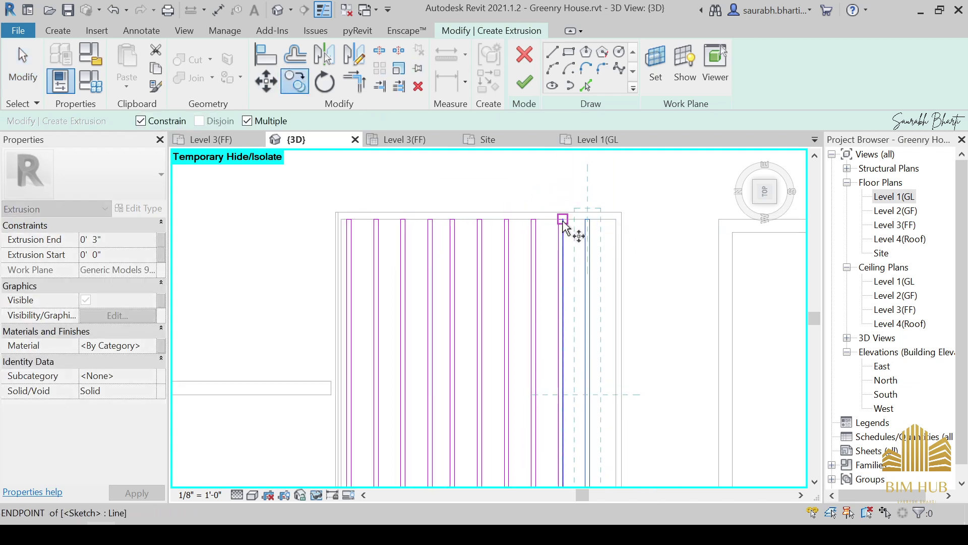
left_click(563, 219)
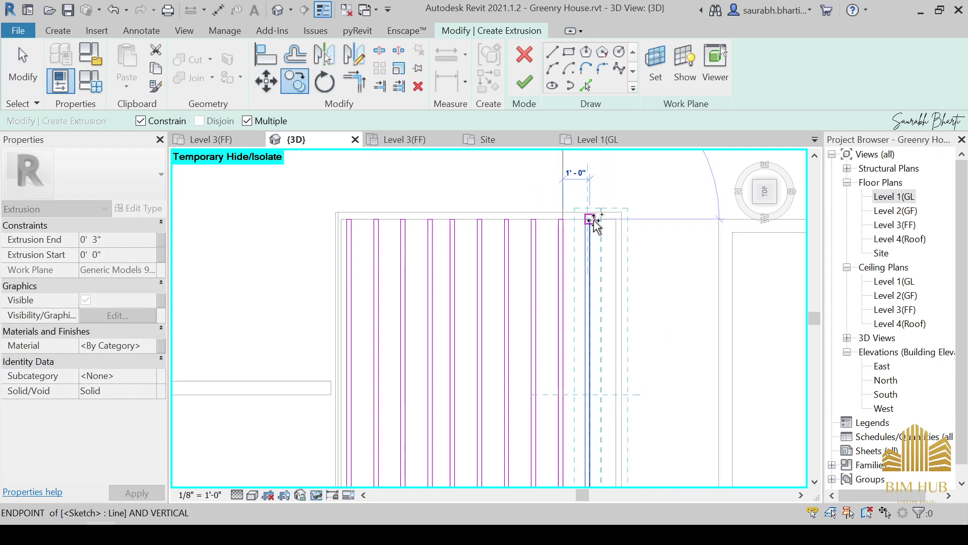
left_click(591, 222)
key("Escape")
key("Escape")
Nudge all 44 slat sketch lines right to center them on the frame.
scroll(635, 259, "down", 3)
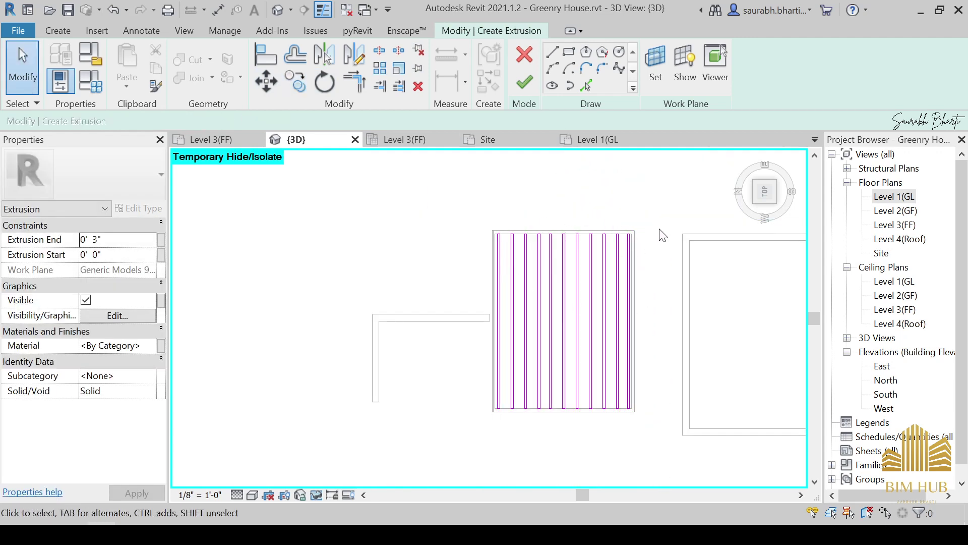
key("ctrl+z")
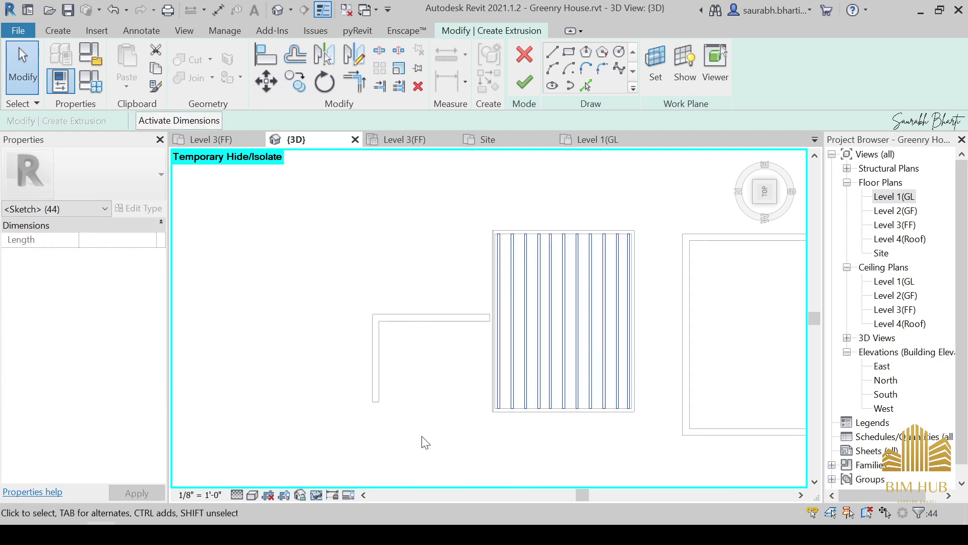
key("ctrl+z")
left_click_drag(486, 203, 702, 488)
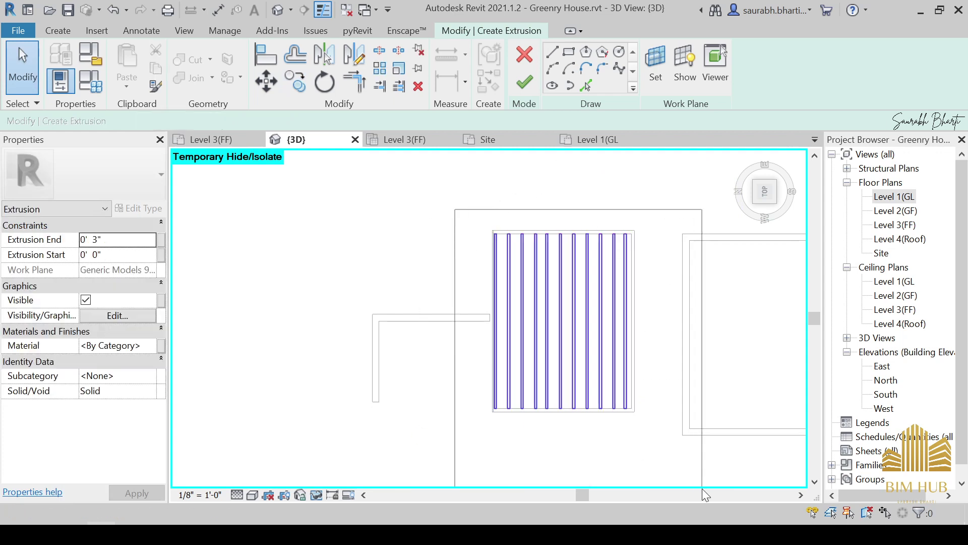
scroll(639, 322, "up", 5)
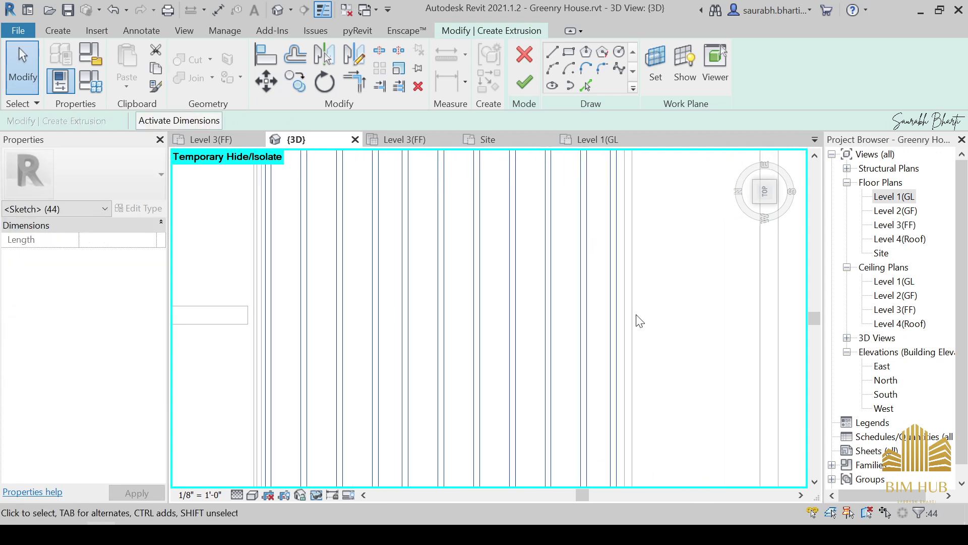
key("Right")
key("Right")
key("Escape")
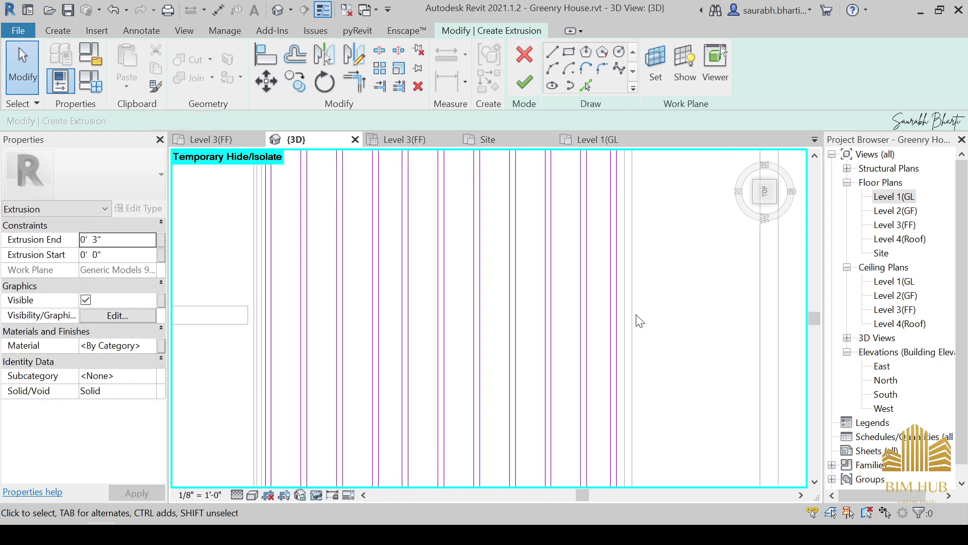
scroll(639, 321, "down", 4)
Finish the slat extrusion and in-place model, then select the slatted roof in 3D.
left_click(524, 81)
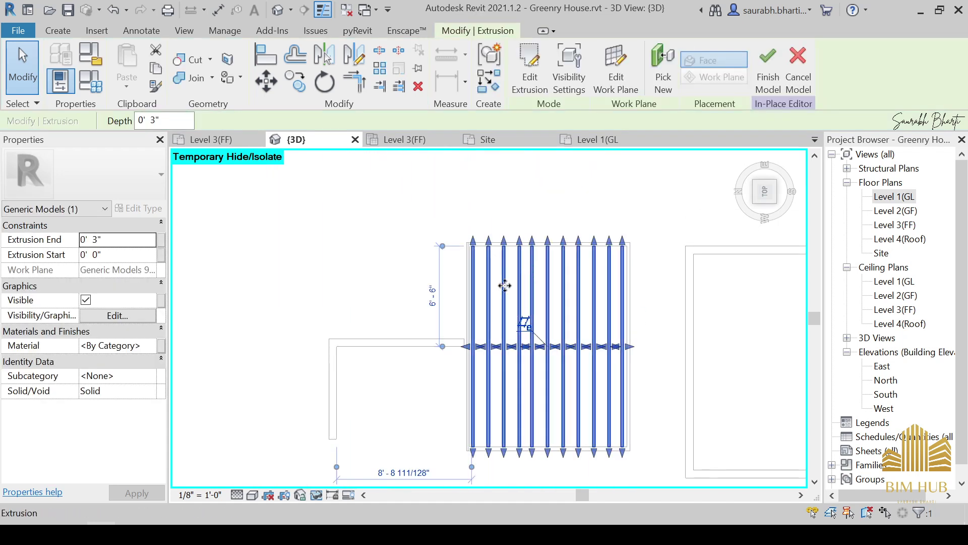
left_click(457, 277)
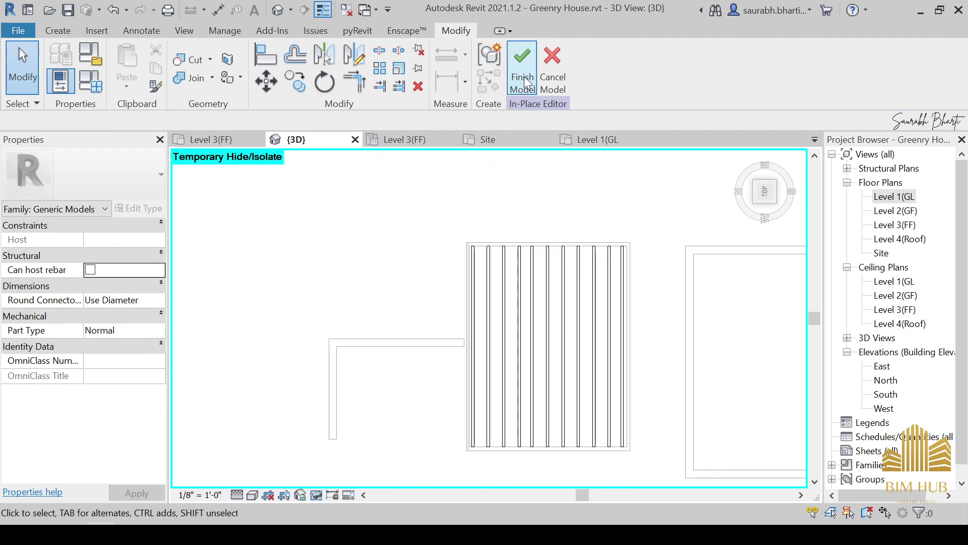
left_click(525, 77)
mouse_move(585, 396)
middle_mouse_down("shift")
mouse_move(446, 297)
mouse_move(536, 307)
mouse_move(616, 452)
mouse_move(628, 376)
mouse_move(627, 400)
mouse_move(579, 324)
mouse_move(555, 353)
mouse_move(524, 365)
mouse_move(555, 348)
middle_mouse_up("shift")
scroll(565, 338, "up", 3)
scroll(575, 330, "up", 3)
scroll(579, 328, "up", 2)
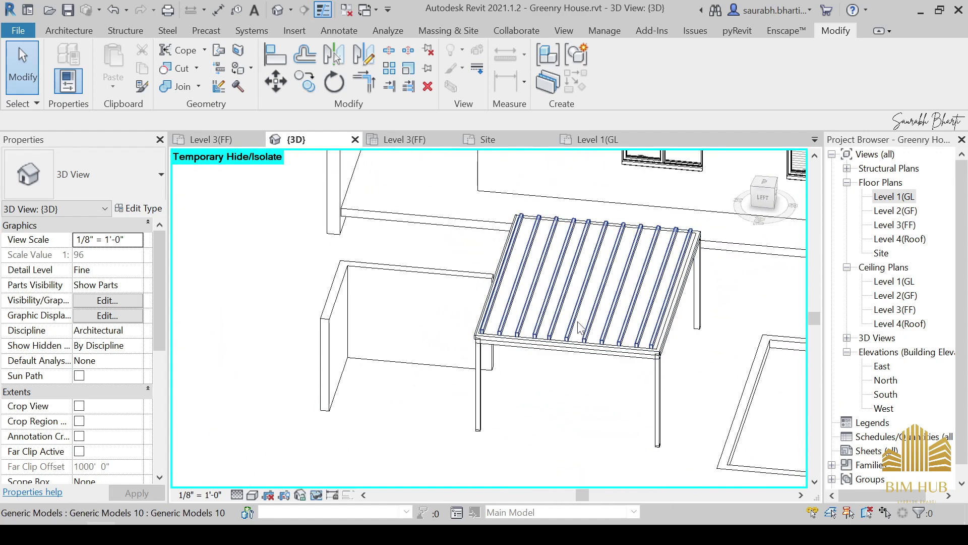
left_click(580, 327)
Reopen the slat model in place and enter a negative extrusion start value.
middle_click_drag(612, 292, 568, 343, "shift")
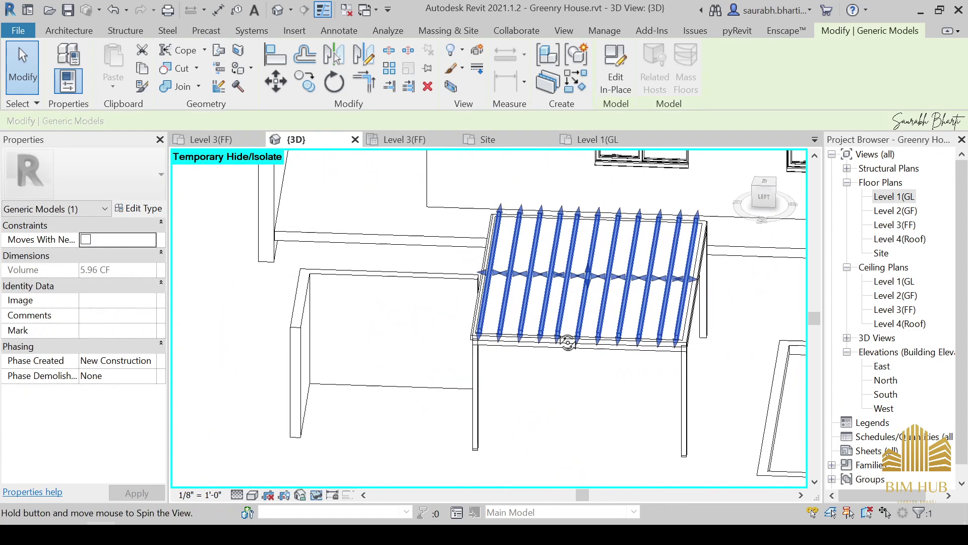
left_click(615, 68)
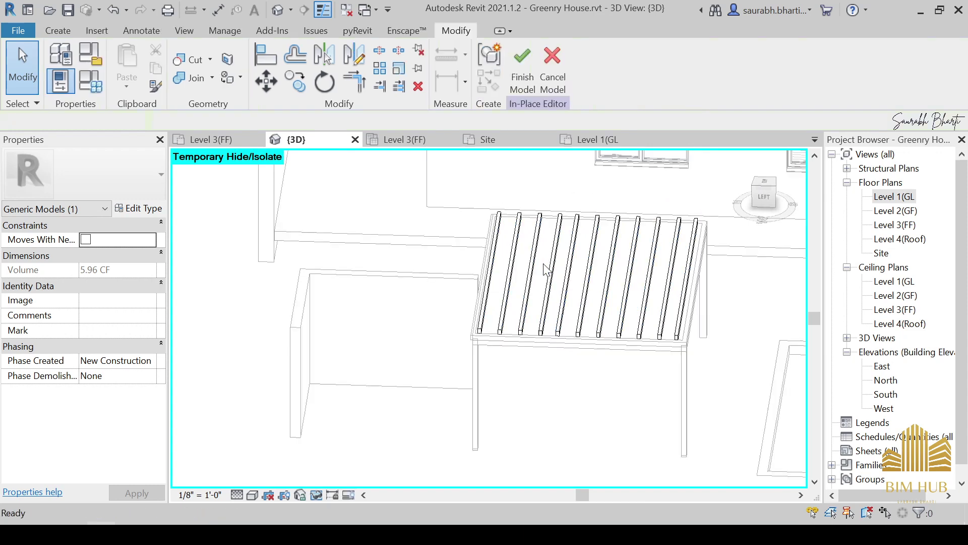
left_click(581, 280)
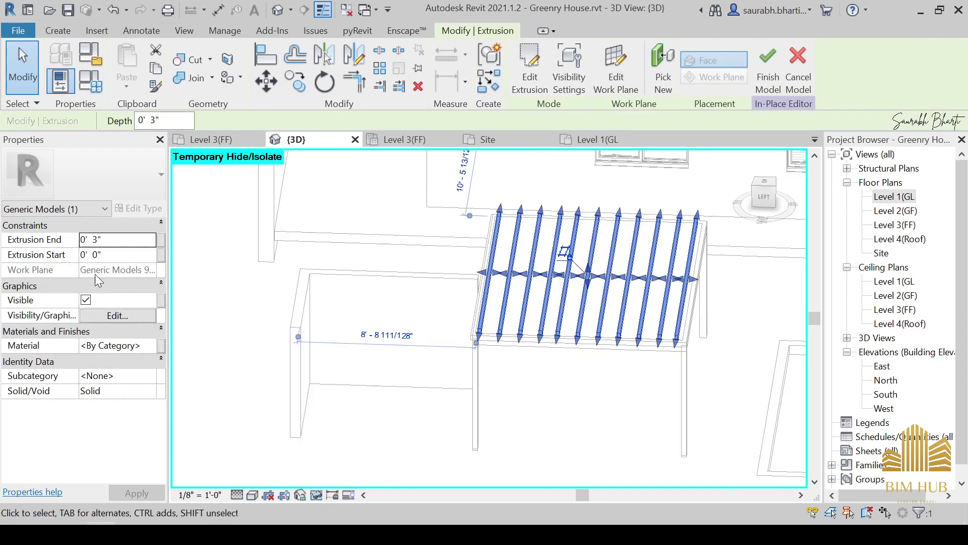
left_click(114, 241)
type("1")
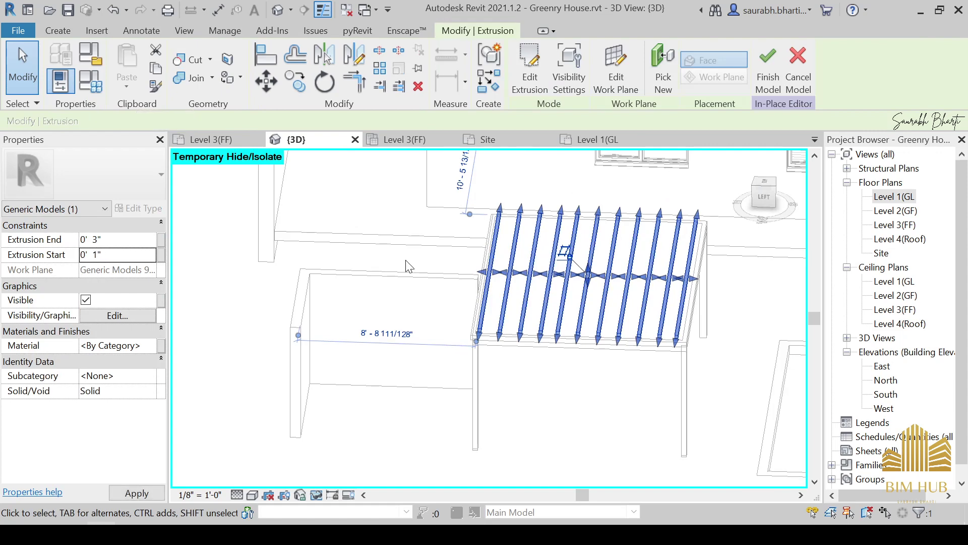
key("Escape")
mouse_move(525, 408)
middle_mouse_down("shift")
mouse_move(557, 353)
mouse_move(479, 337)
middle_mouse_up("shift")
left_click(490, 281)
left_click(114, 243)
type("-")
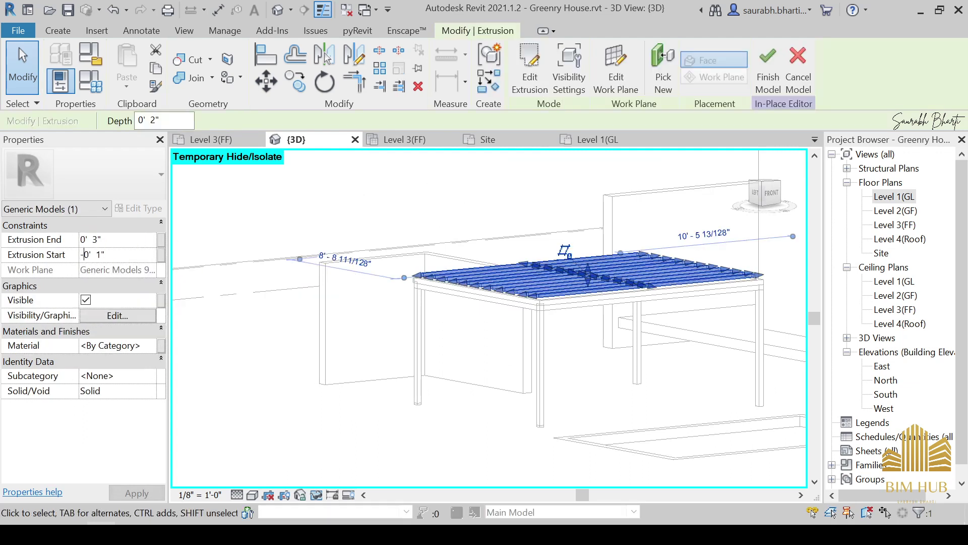
key("Return")
Set the slat extrusion to start at -0' 3" and end at 0' 0".
scroll(601, 302, "up", 2)
scroll(600, 303, "up", 3)
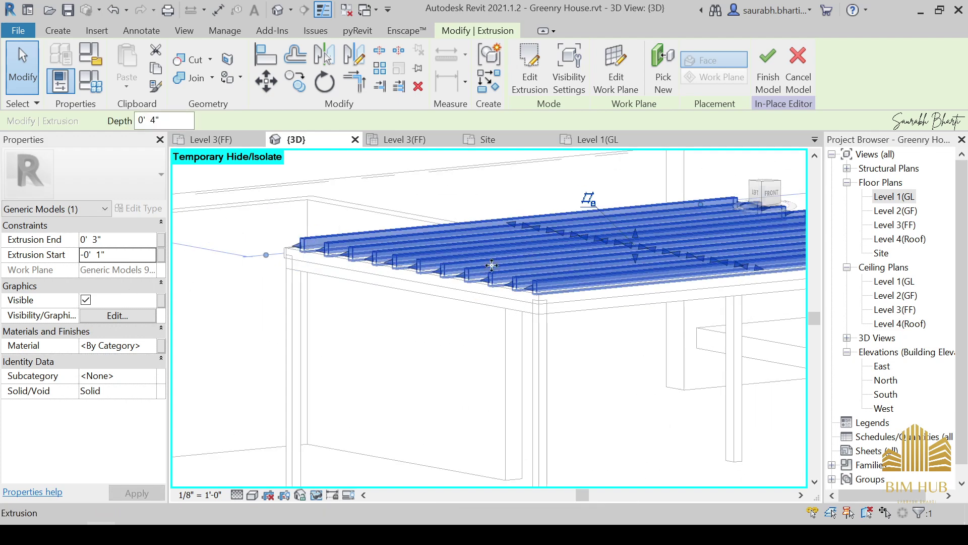
left_click(103, 256)
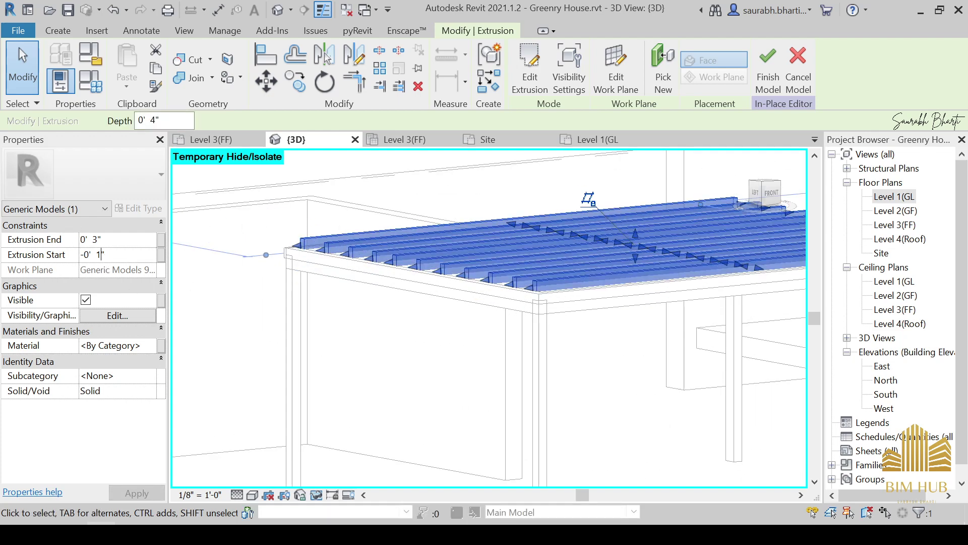
left_click(423, 295)
left_click(463, 229)
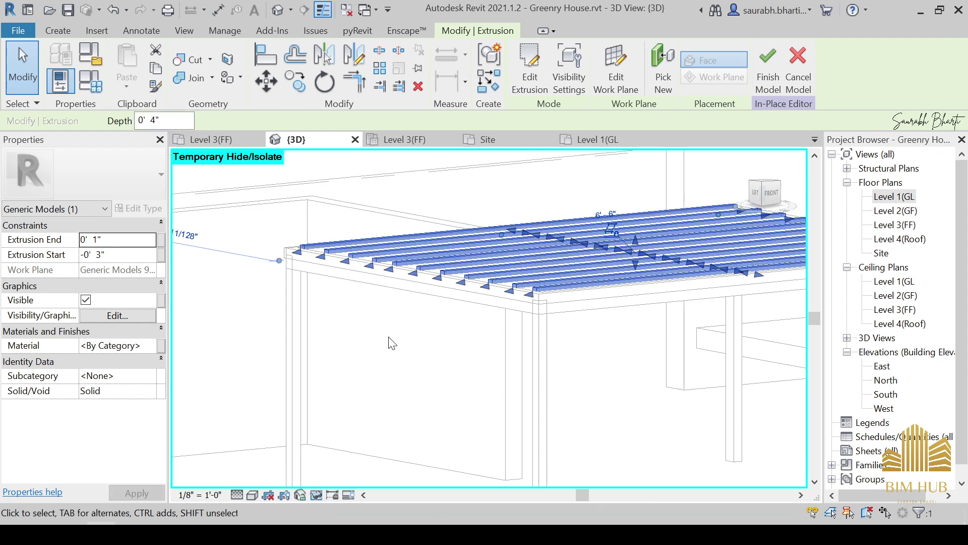
left_click(395, 349)
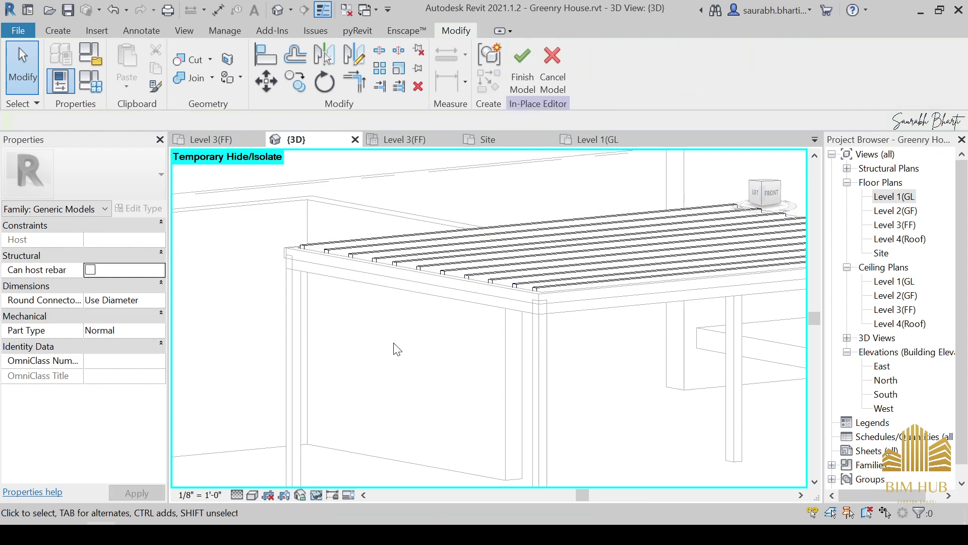
left_click(481, 256)
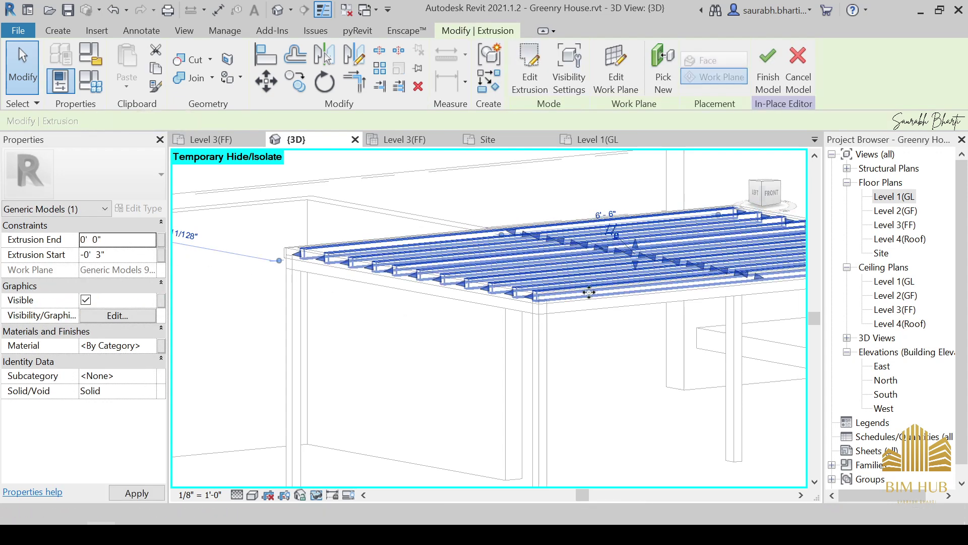
left_click(595, 341)
Finish the pergola in-place model and delete the small wall beside the pergola.
left_click(521, 83)
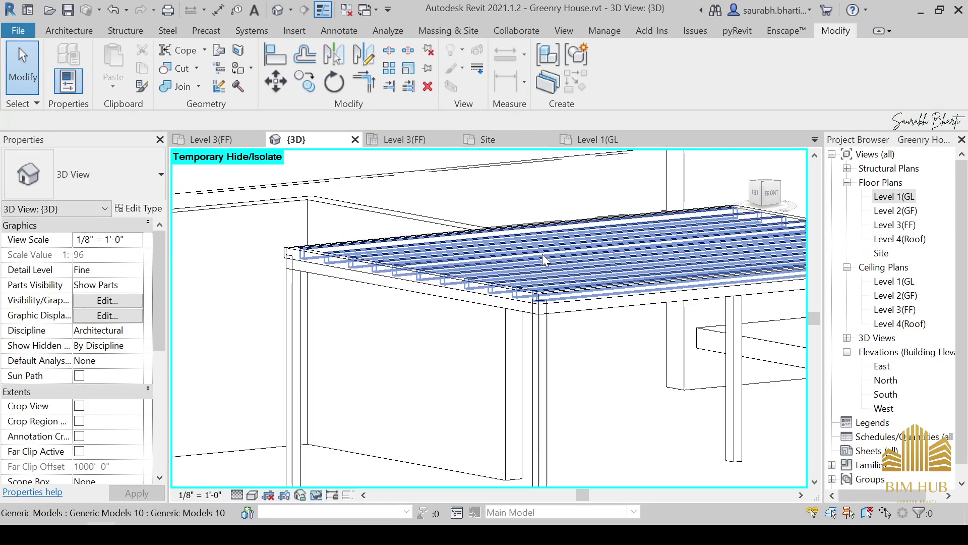
mouse_move(543, 253)
middle_mouse_down("shift")
mouse_move(668, 429)
mouse_move(687, 430)
middle_mouse_up("shift")
left_click(441, 347)
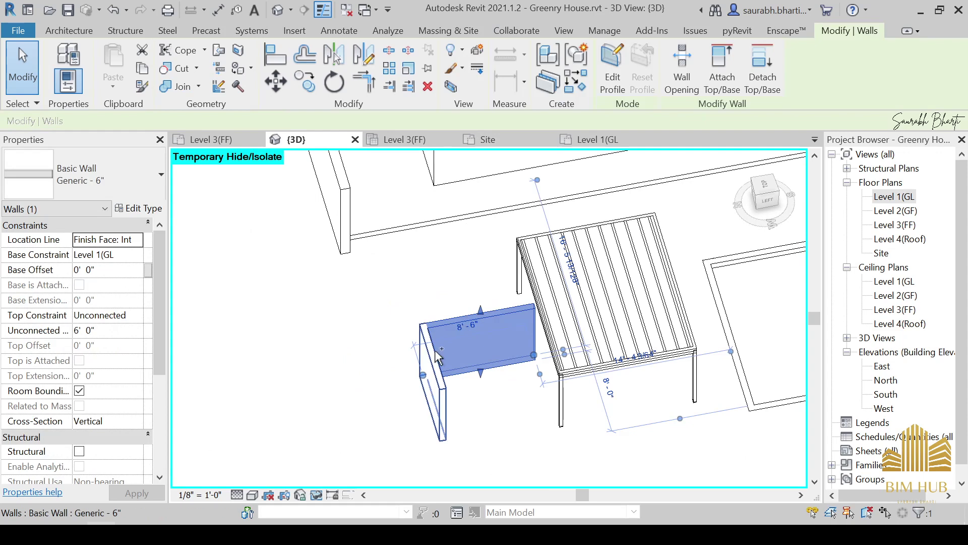
key("Delete")
scroll(441, 348, "down", 2)
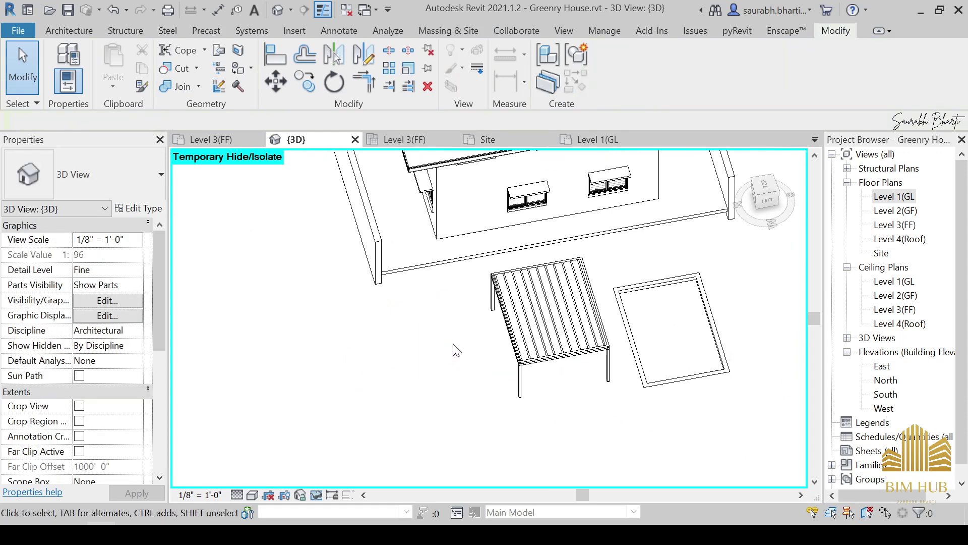
mouse_move(457, 349)
middle_mouse_down("shift")
mouse_move(438, 332)
mouse_move(513, 392)
middle_mouse_up("shift")
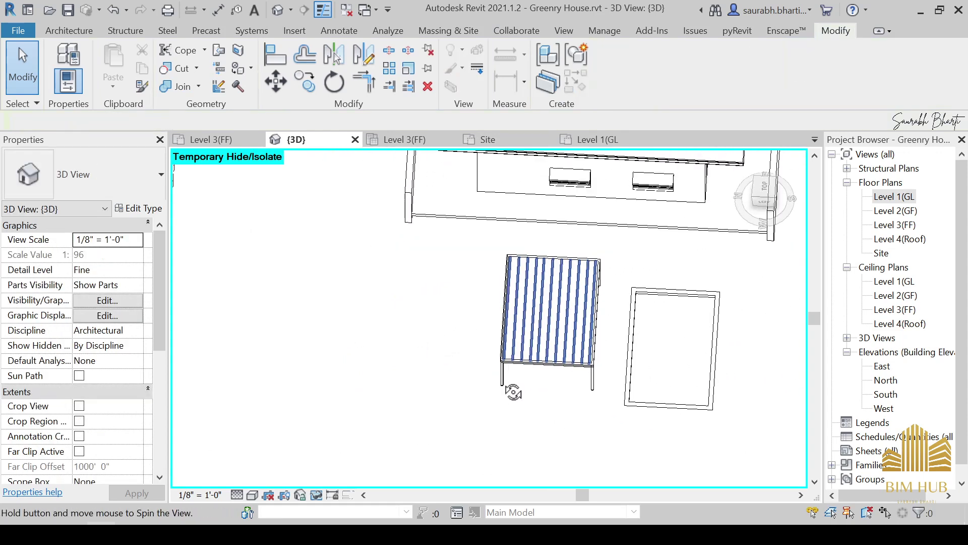
Reset the temporarily hidden elements and delete the remaining walls beside and under the pergola.
key("h")
key("r")
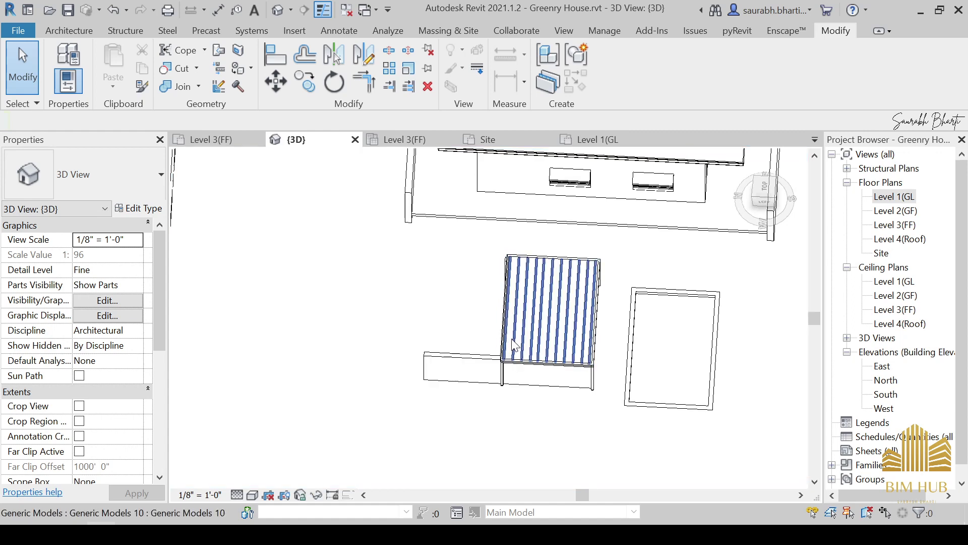
mouse_move(519, 353)
middle_mouse_down("shift")
mouse_move(577, 389)
mouse_move(486, 378)
mouse_move(444, 385)
mouse_move(404, 227)
middle_mouse_up("shift")
left_click(487, 378)
key("Delete")
scroll(549, 366, "up", 2)
scroll(550, 365, "up", 2)
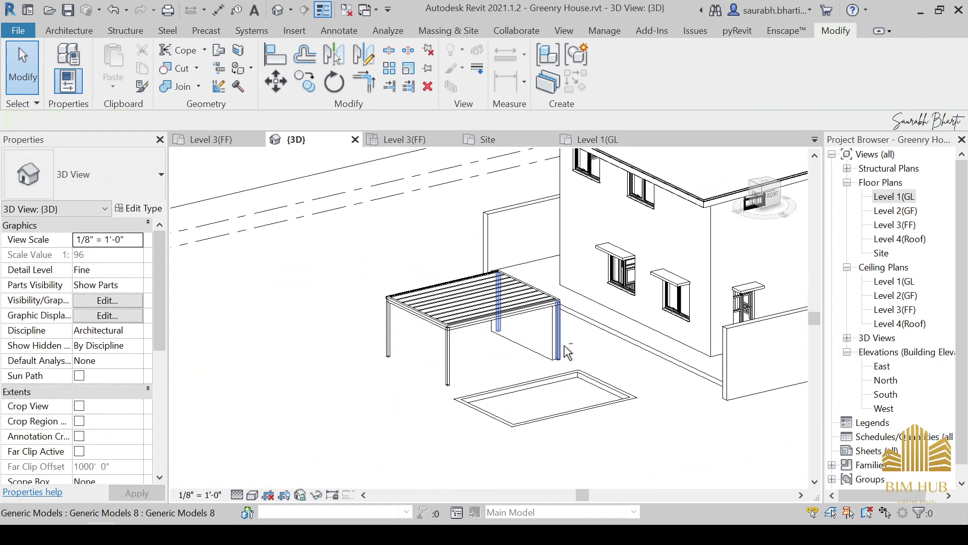
scroll(550, 366, "up", 2)
left_click(550, 353)
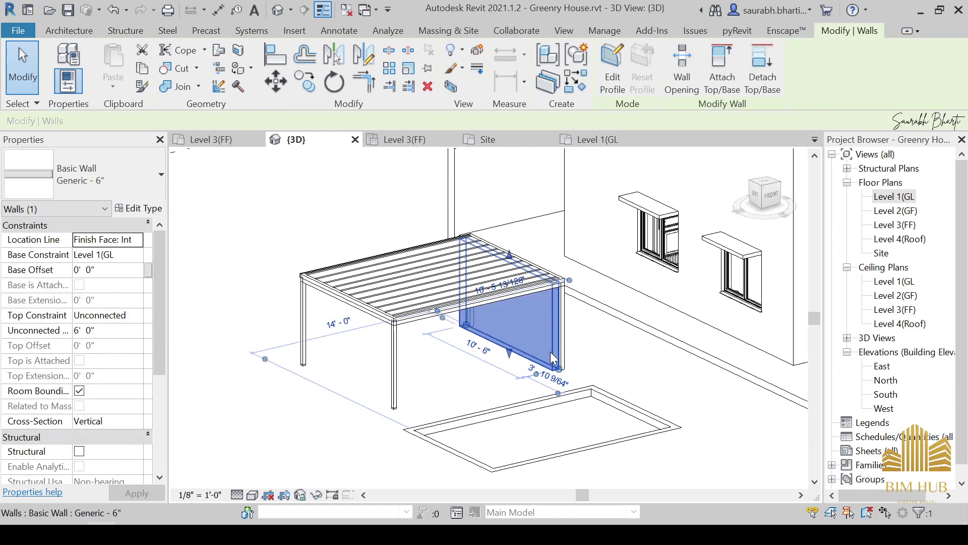
key("Delete")
Select the pergola leg model and reopen it for in-place editing.
middle_click_drag(541, 348, 493, 352, "shift")
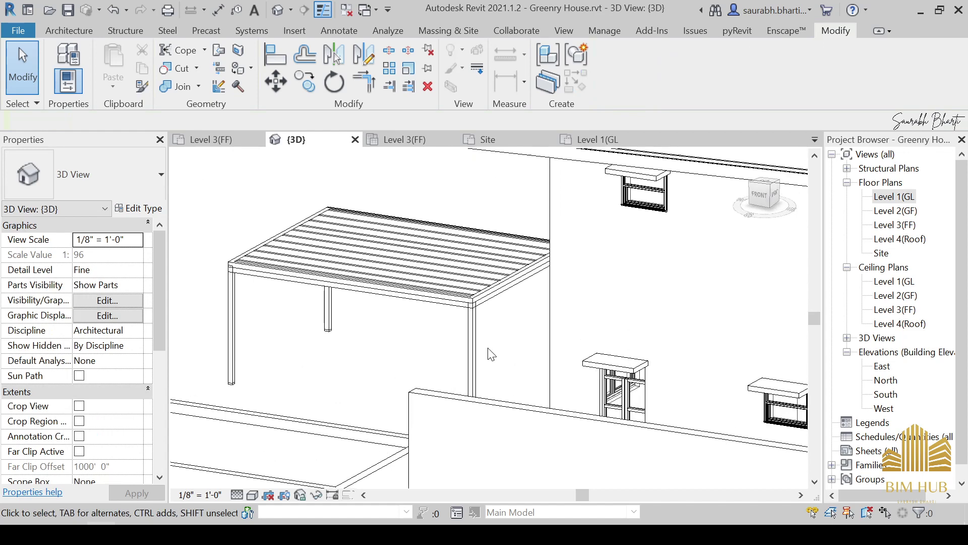
left_click(468, 342)
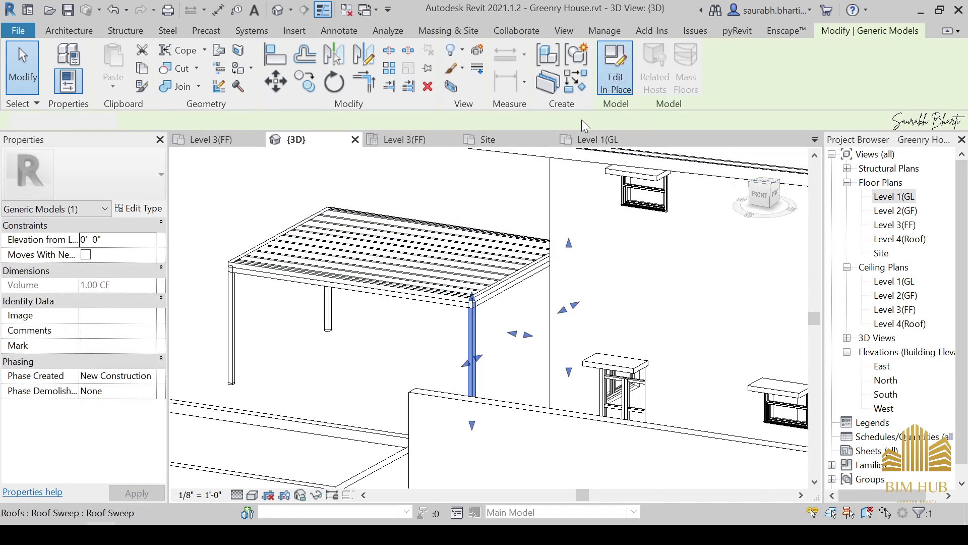
left_click(615, 69)
Open the leg extrusion's sketch and select its profile lines.
left_click(454, 338)
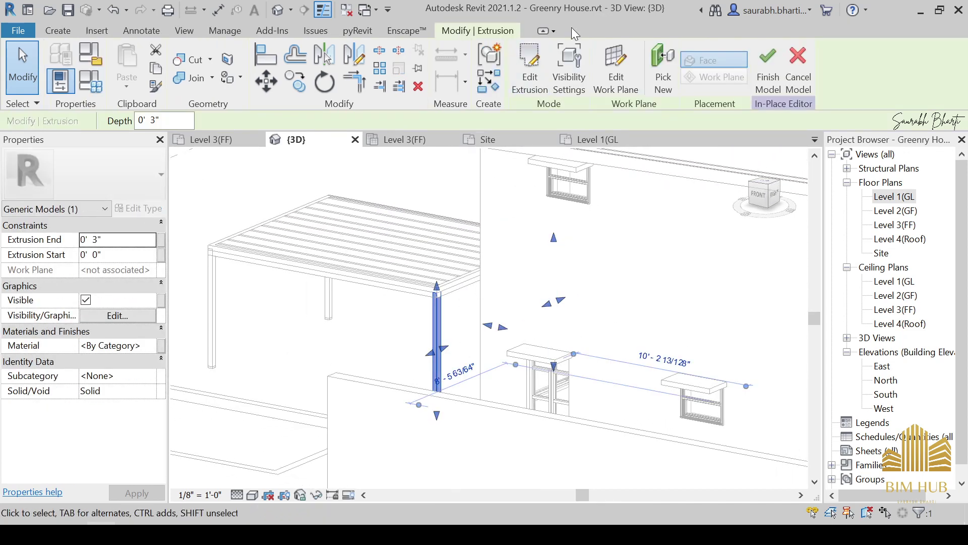
left_click(525, 63)
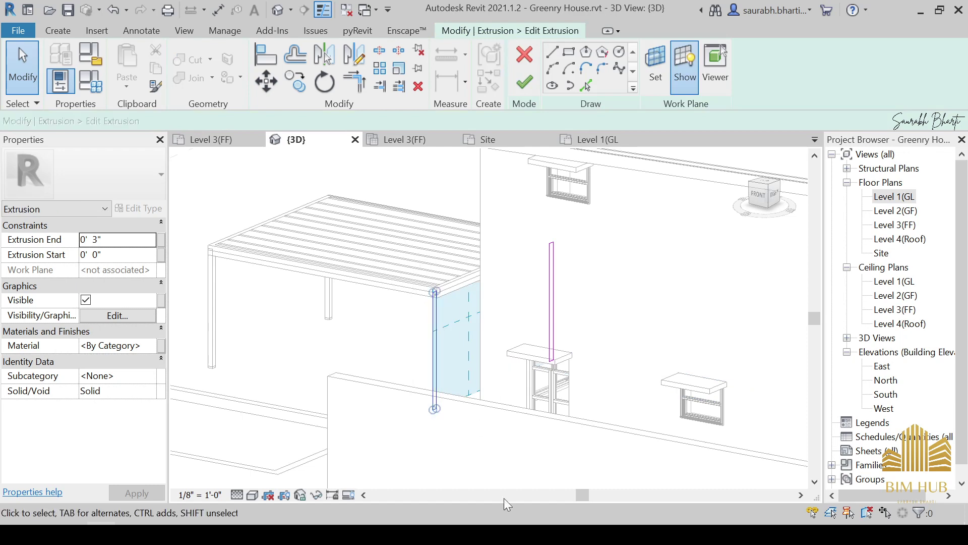
left_click(435, 348)
Copy the leg profile lines to the pergola frame corner.
left_click(295, 81)
scroll(539, 301, "up", 3)
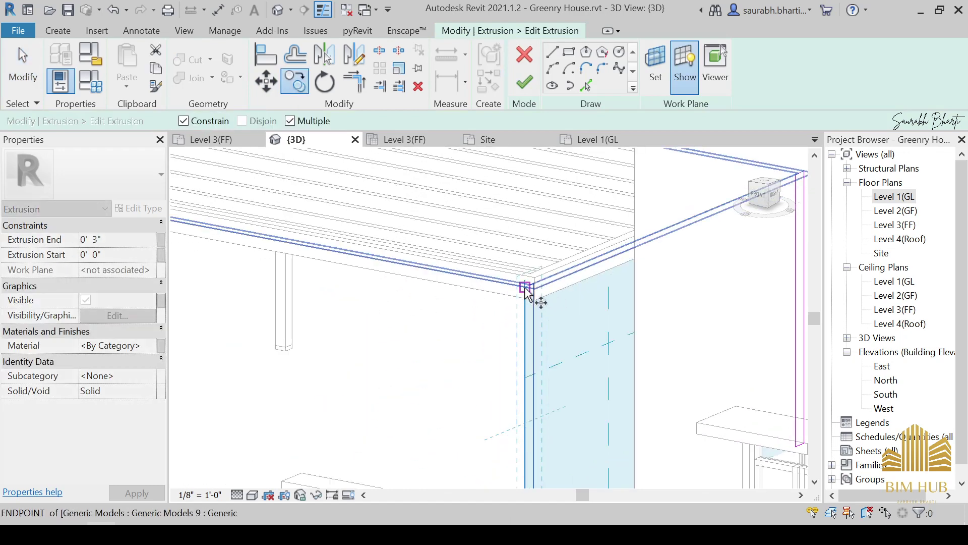
left_click(525, 287)
scroll(545, 278, "up", 1)
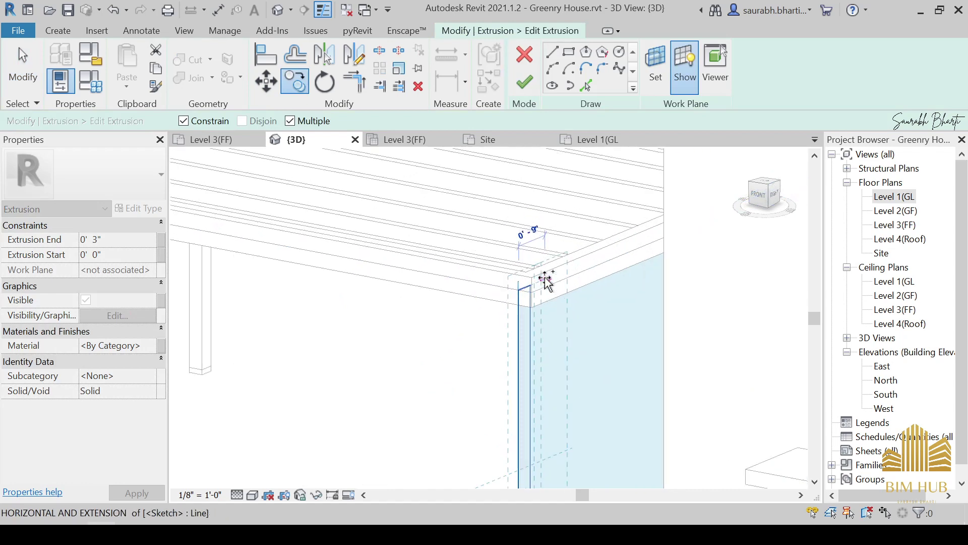
scroll(546, 280, "up", 1)
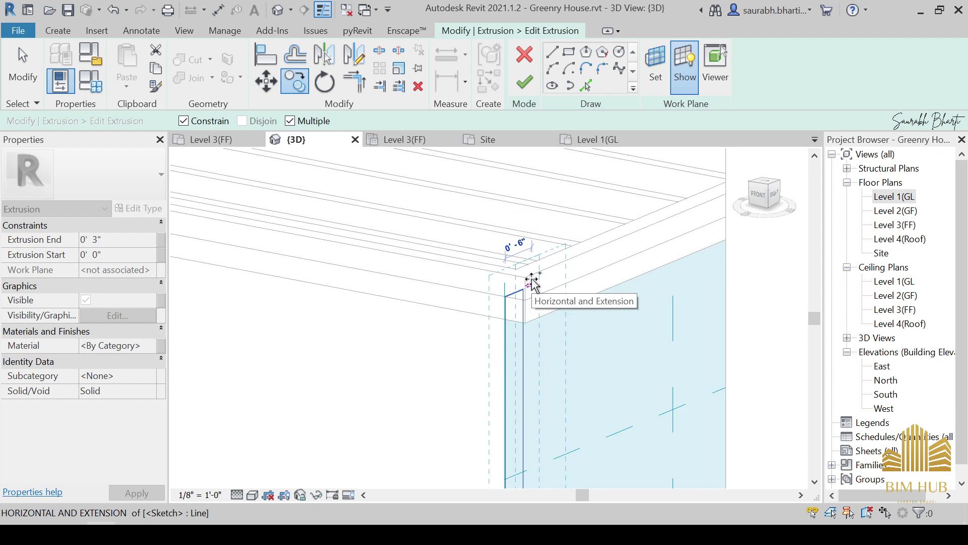
scroll(532, 283, "up", 1)
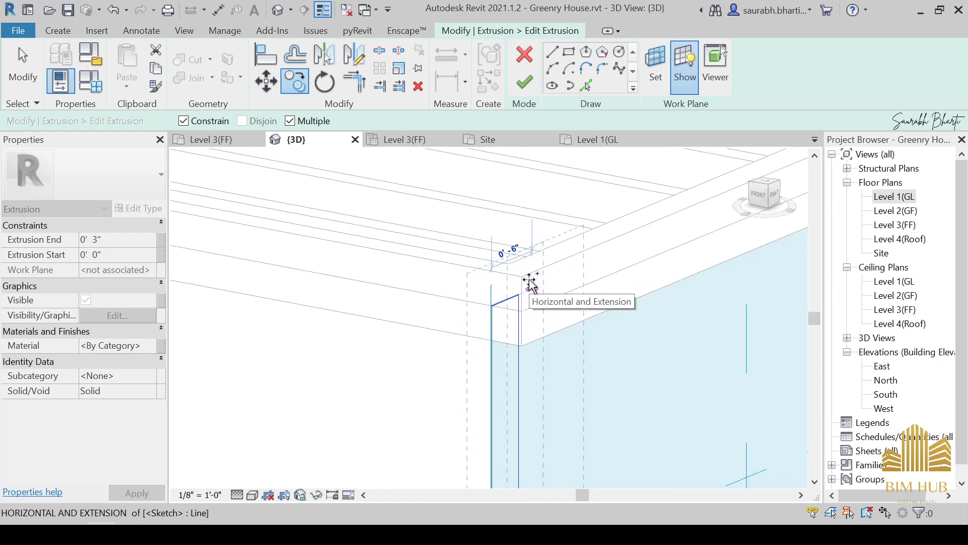
left_click(526, 287)
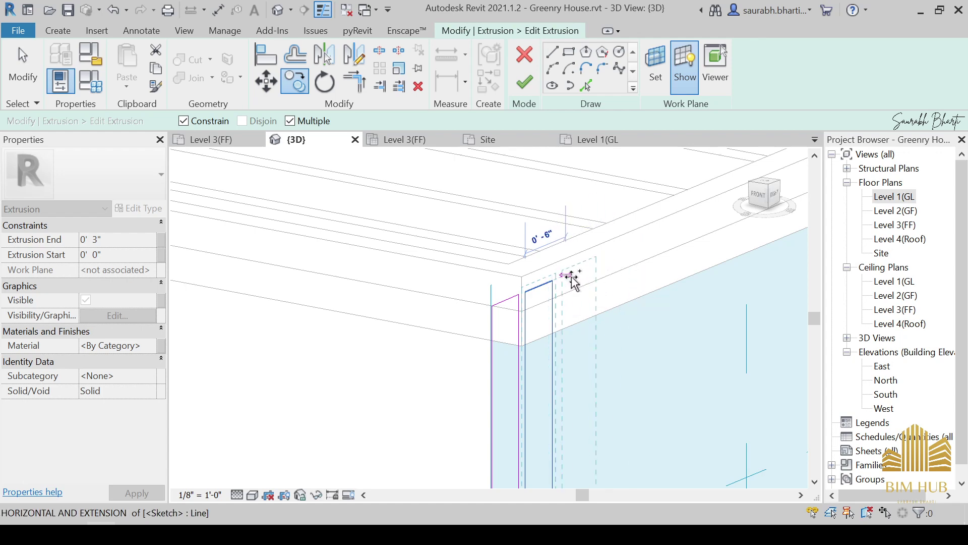
key("Escape")
key("Escape")
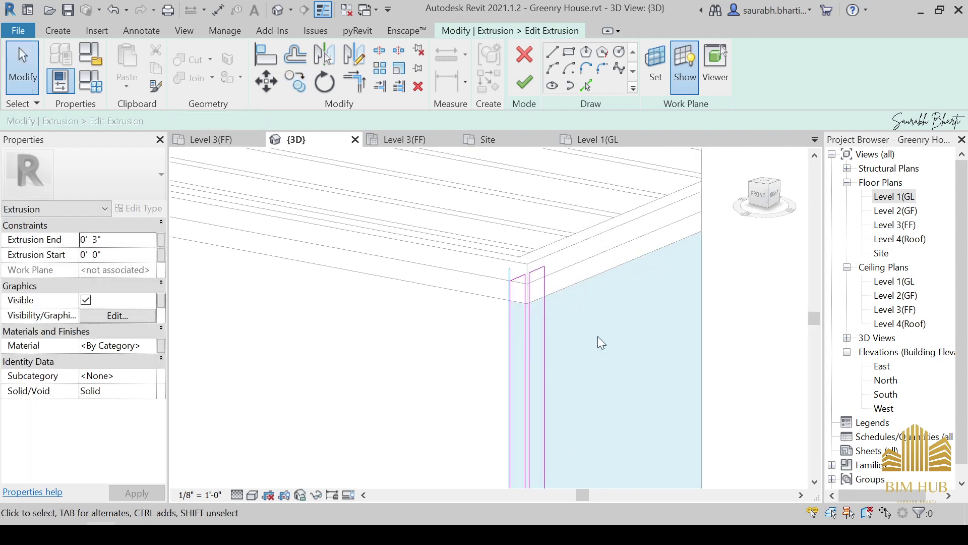
middle_click_drag(598, 336, 573, 220)
Orbit and zoom to view the leg slat from the side along the slab edge.
scroll(573, 221, "down", 1)
scroll(590, 419, "down", 1)
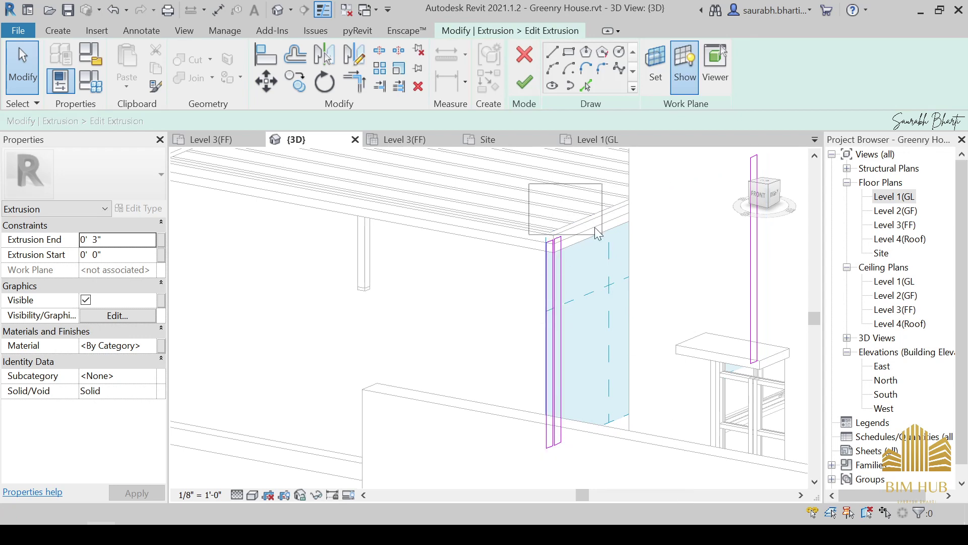
mouse_move(615, 308)
middle_mouse_down("shift")
mouse_move(621, 315)
mouse_move(454, 302)
mouse_move(444, 264)
middle_mouse_up("shift")
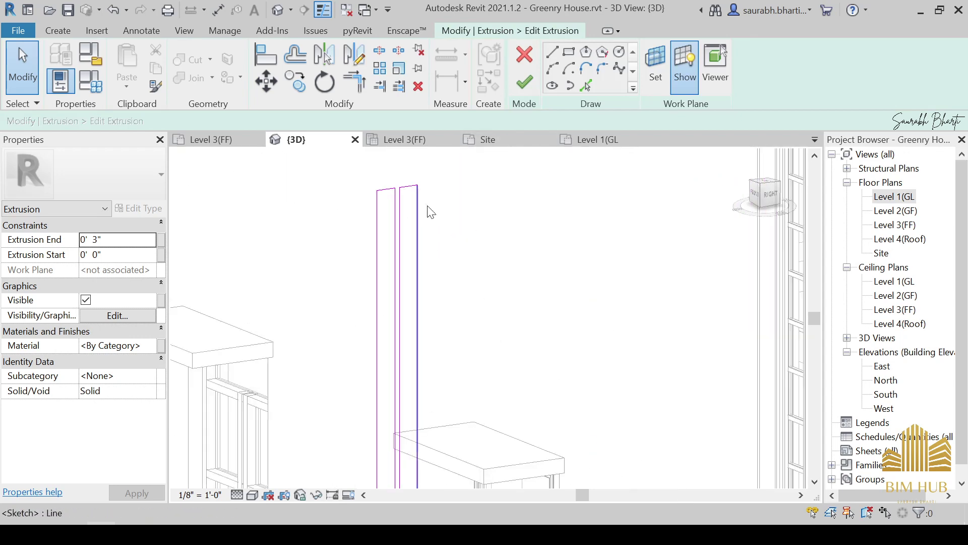
mouse_move(430, 211)
middle_mouse_down("shift")
mouse_move(445, 252)
mouse_move(434, 242)
middle_mouse_up("shift")
scroll(335, 234, "down", 1)
scroll(324, 173, "down", 1)
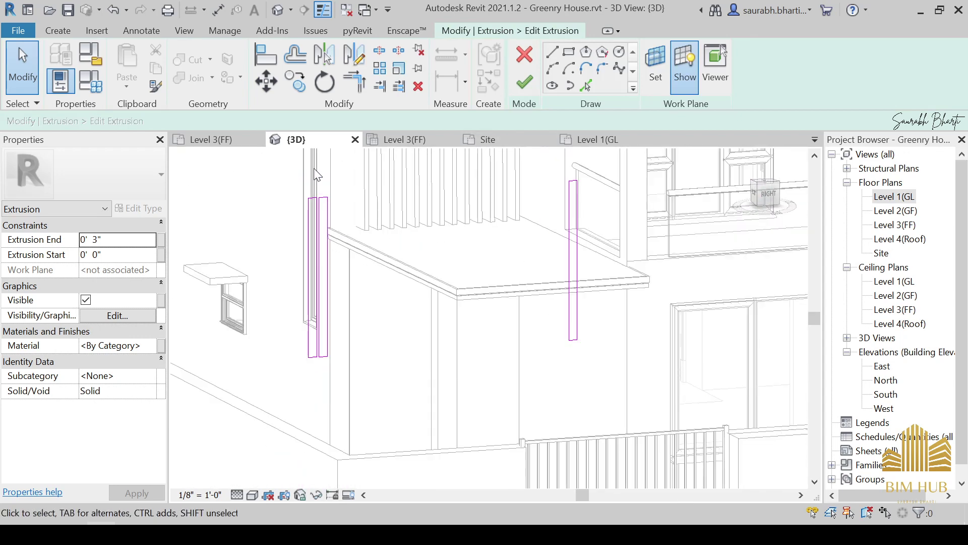
scroll(325, 181, "down", 1)
scroll(325, 184, "up", 2)
mouse_move(329, 195)
middle_mouse_down("shift")
mouse_move(328, 180)
mouse_move(352, 182)
middle_mouse_up("shift")
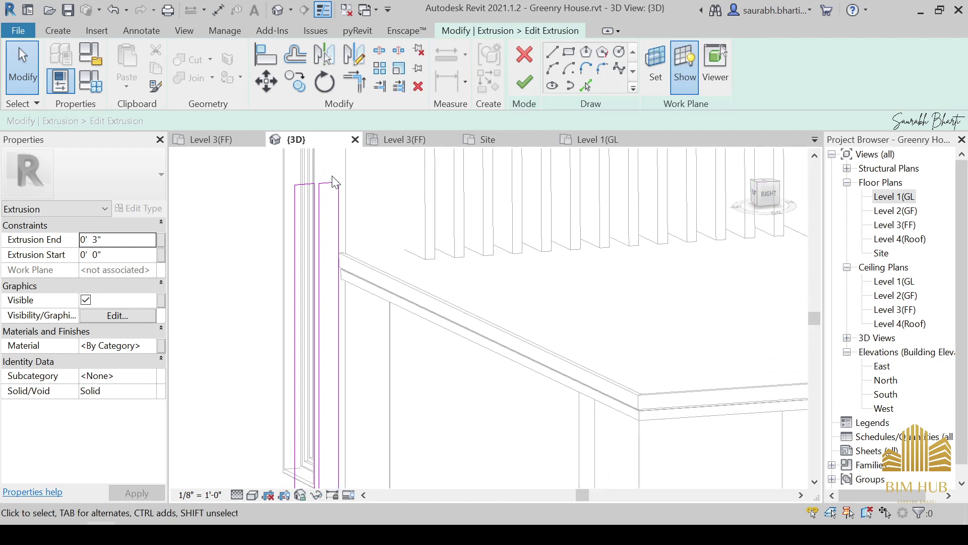
Select the slat's sketch outline lines, checking the slats against the building.
left_click(336, 186)
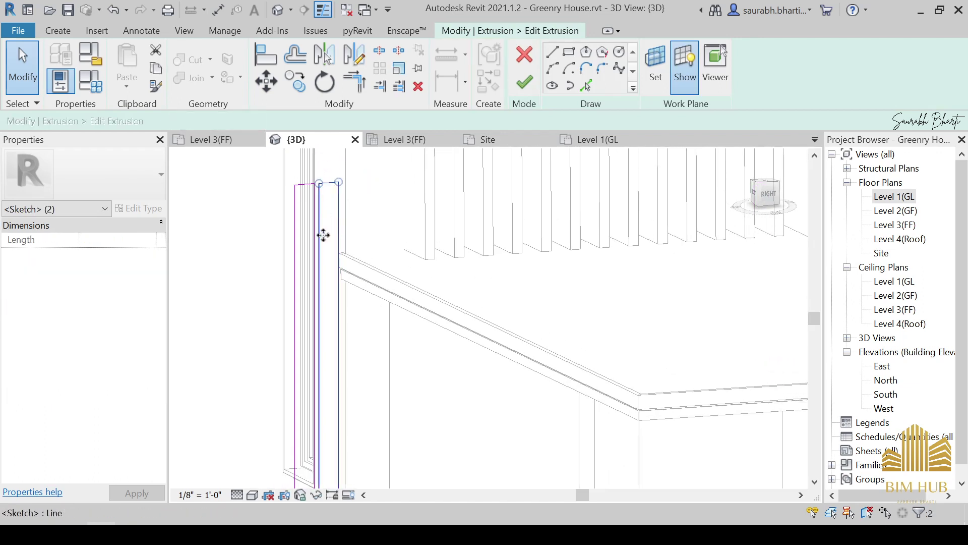
scroll(323, 233, "down", 1)
middle_click_drag(323, 233, 365, 192)
scroll(356, 380, "up", 2)
scroll(343, 365, "up", 2)
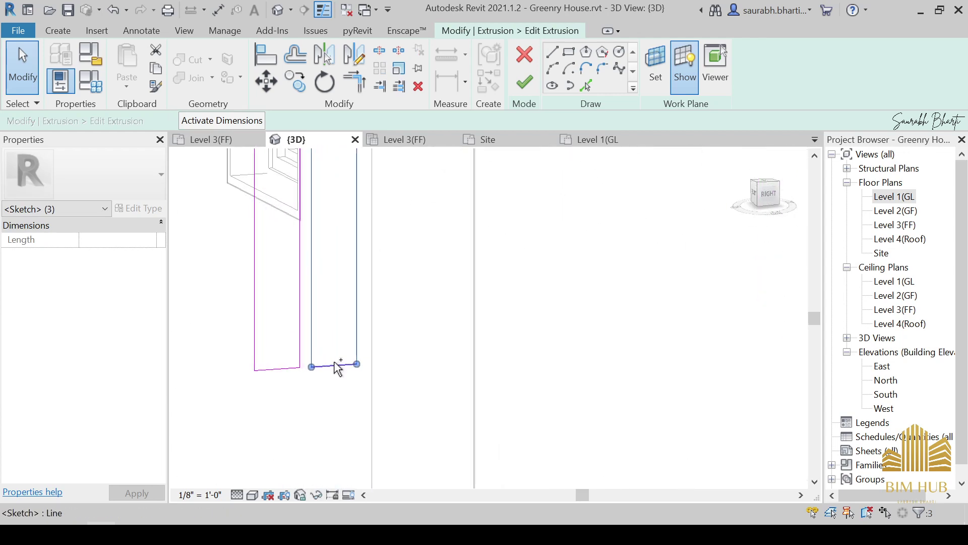
scroll(358, 331, "down", 3)
scroll(331, 273, "down", 3)
scroll(335, 275, "down", 2)
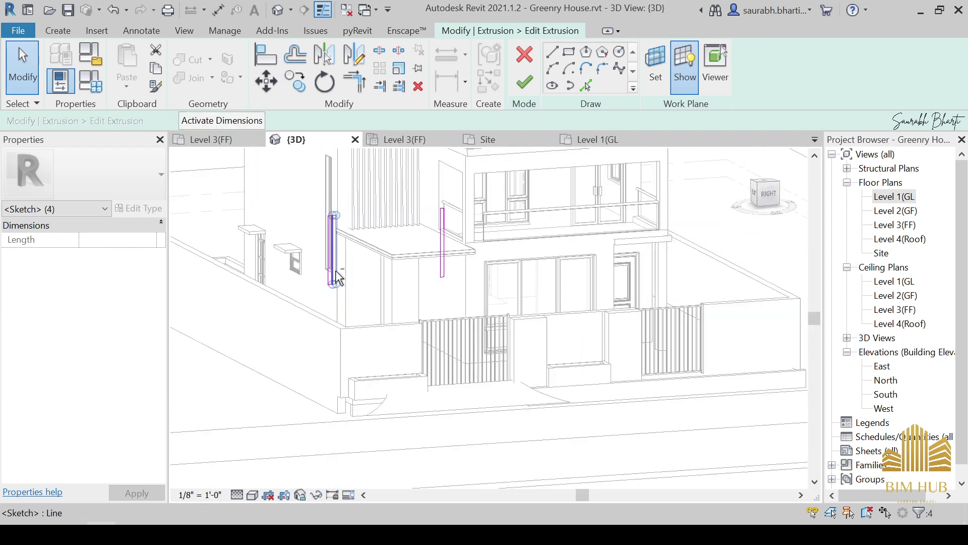
middle_click_drag(335, 274, 411, 349, "shift")
scroll(326, 238, "up", 4)
scroll(326, 238, "up", 3)
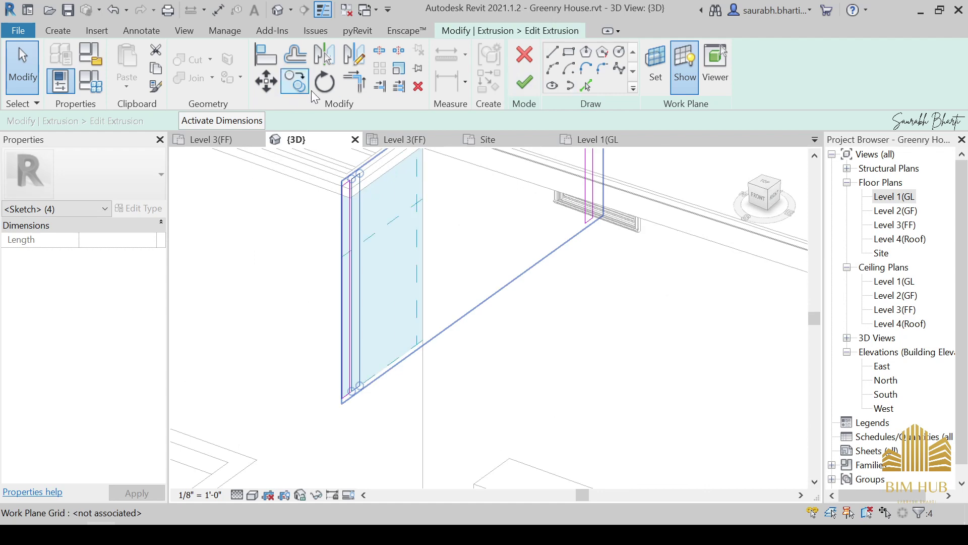
Copy the slat outline repeatedly along the pergola frame edge from its corner.
left_click(285, 82)
scroll(374, 199, "up", 2)
scroll(302, 308, "up", 2)
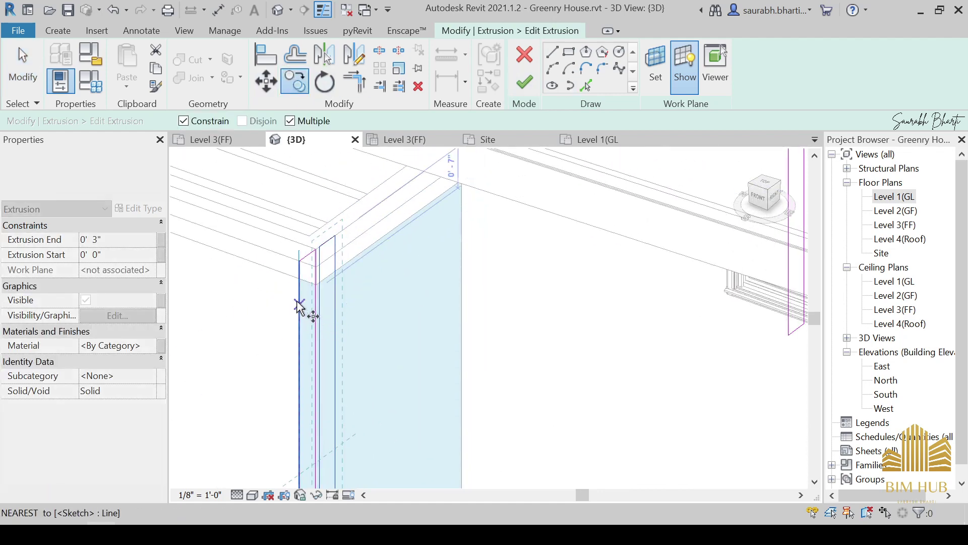
scroll(322, 321, "up", 2)
middle_click_drag(321, 320, 298, 346)
scroll(298, 346, "up", 2)
left_click(290, 325)
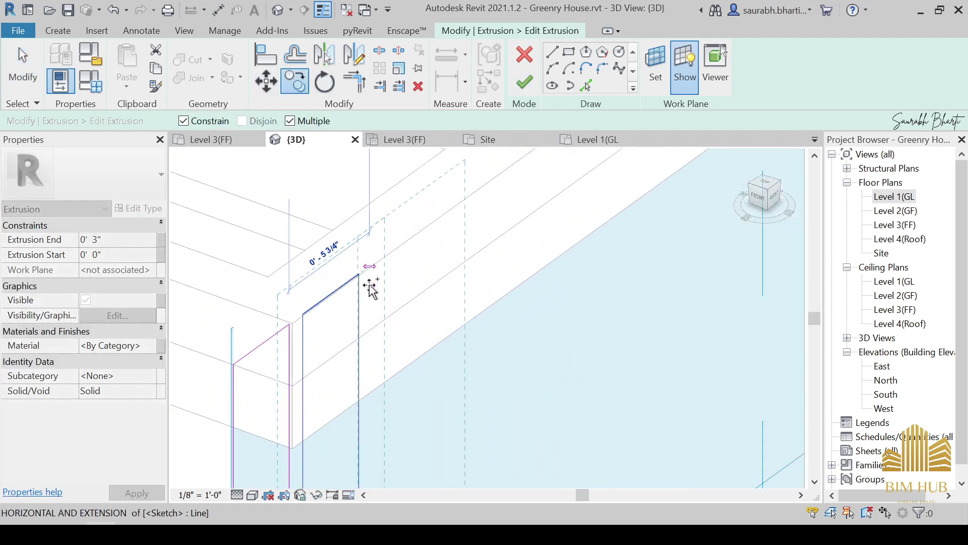
left_click(360, 274)
left_click(430, 223)
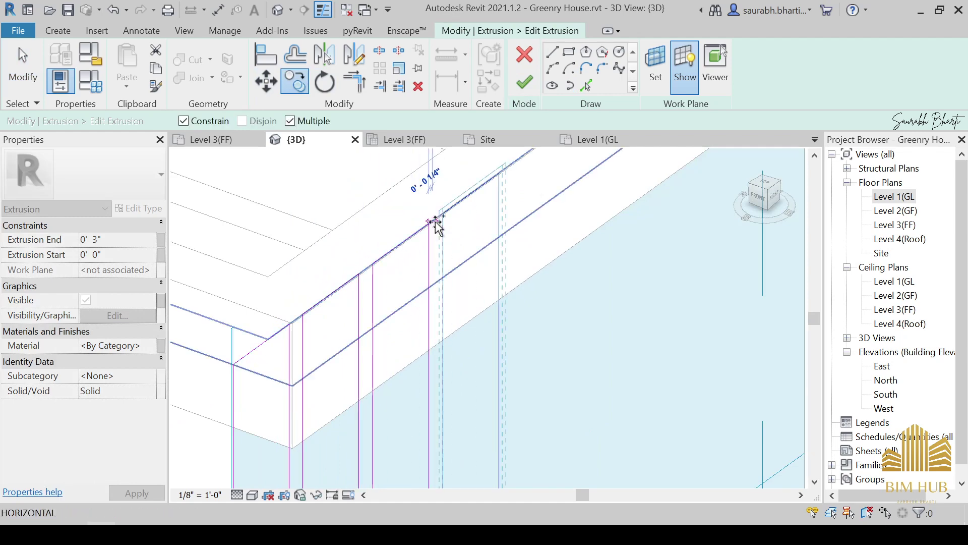
middle_click_drag(498, 179, 425, 259)
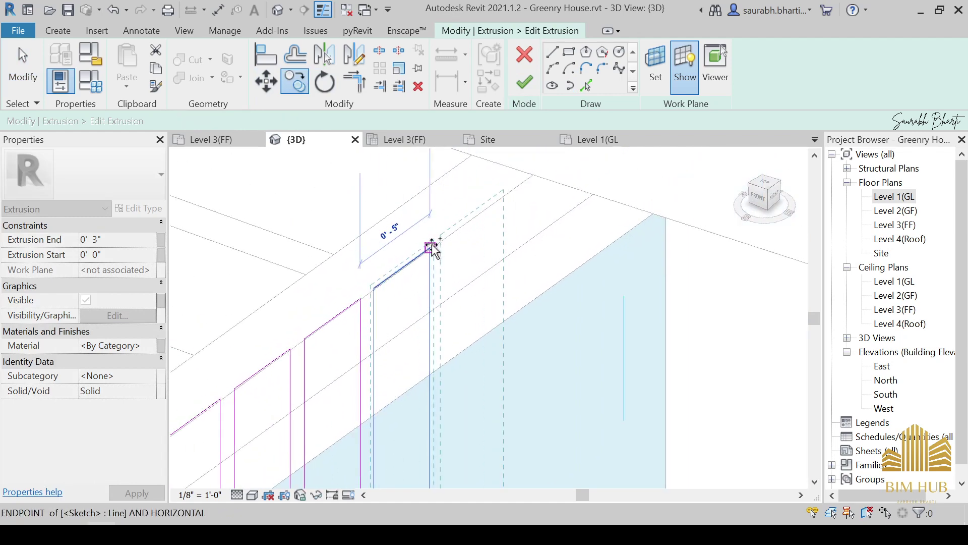
middle_click_drag(432, 248, 451, 288, "shift")
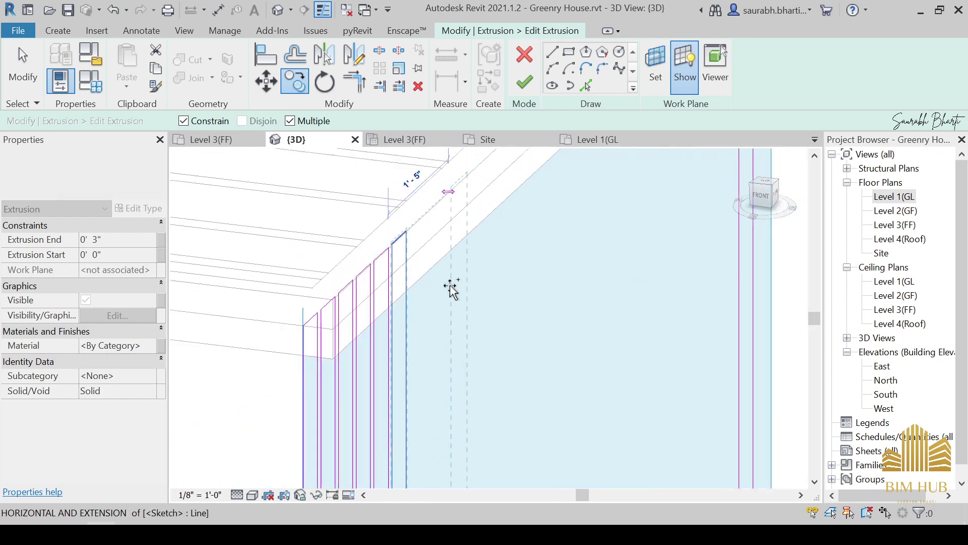
mouse_move(451, 288)
middle_mouse_down("shift")
mouse_move(545, 302)
mouse_move(318, 407)
mouse_move(337, 378)
mouse_move(359, 407)
middle_mouse_up("shift")
key("Escape")
key("Escape")
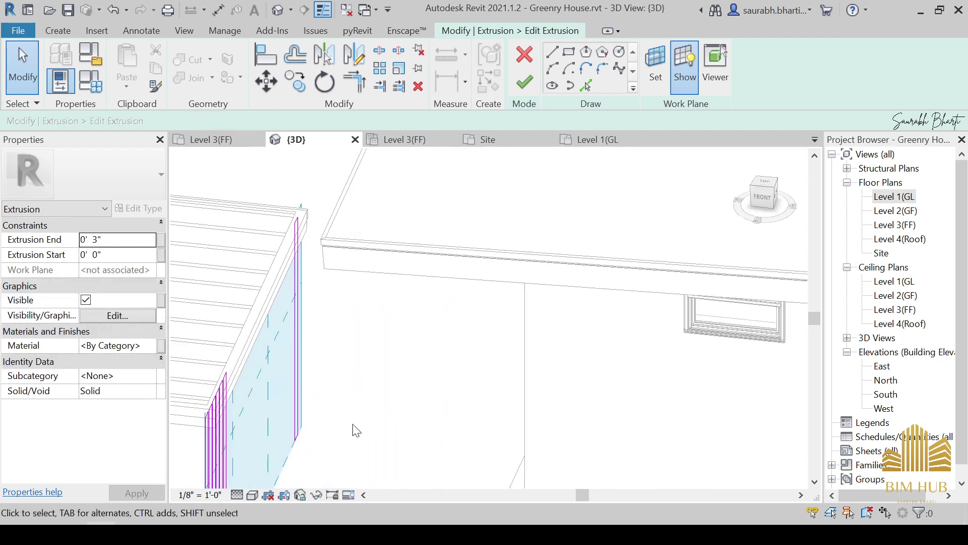
Select all four lines of the corner slat outline, including the angled top line.
left_click(293, 338)
scroll(298, 342, "up", 3)
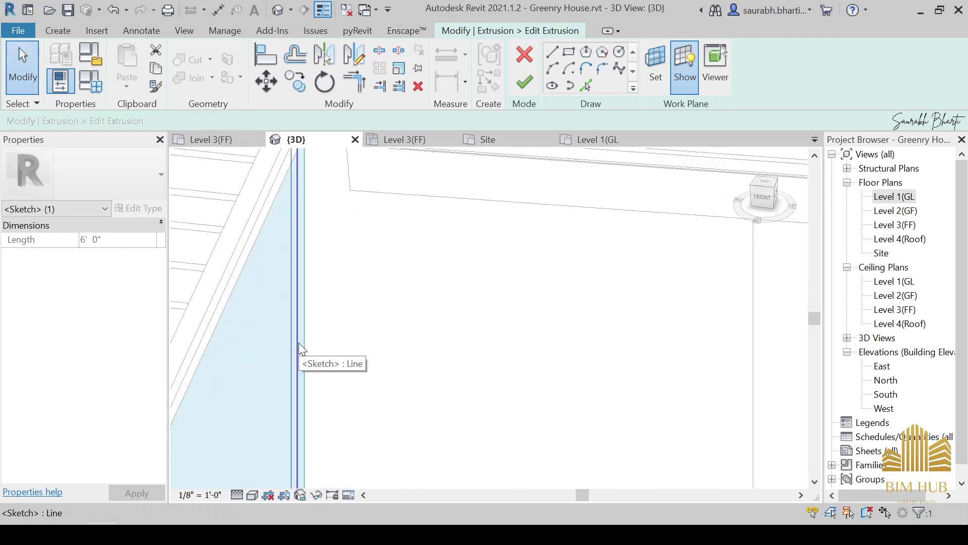
left_click(302, 389, "ctrl")
mouse_move(328, 330)
middle_mouse_down()
mouse_move(309, 460)
mouse_move(312, 200)
middle_mouse_up()
left_click(312, 477, "ctrl")
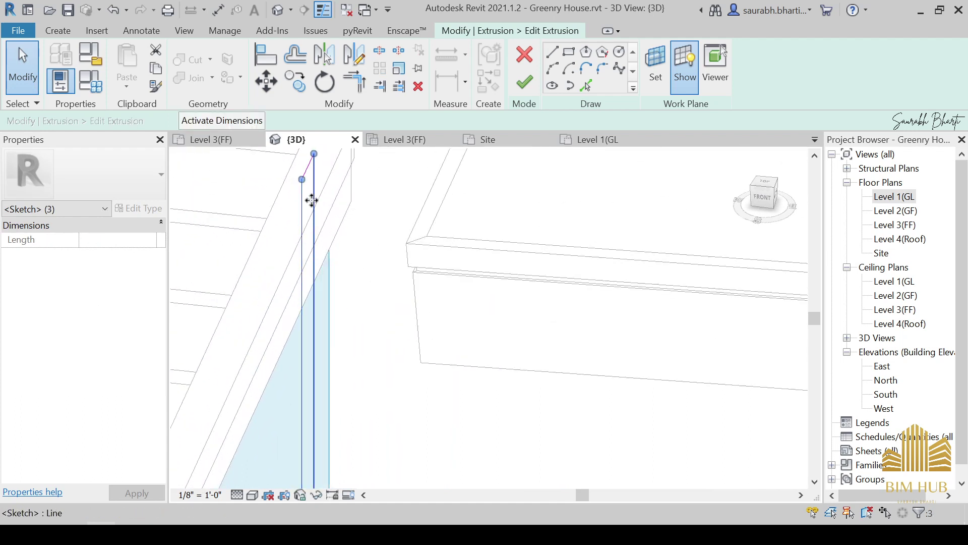
left_click_drag(310, 168, 305, 176)
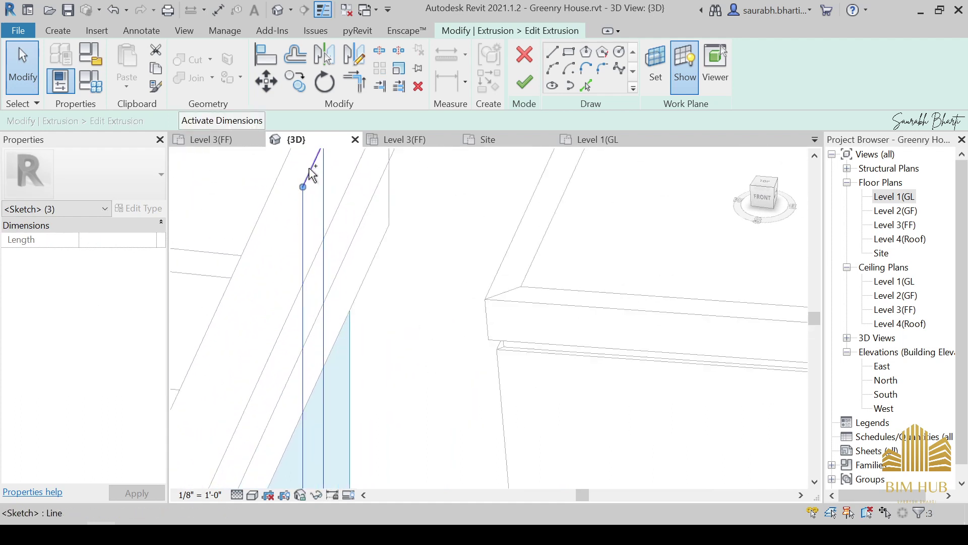
mouse_move(312, 174)
middle_mouse_down()
mouse_move(358, 319)
mouse_move(333, 360)
middle_mouse_up()
left_click(333, 361, "ctrl")
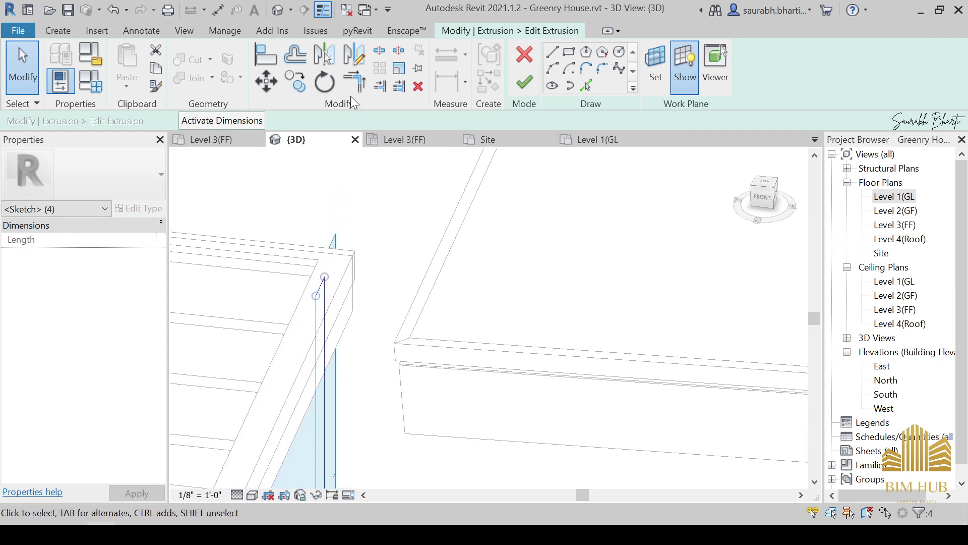
left_click(280, 81)
scroll(302, 252, "up", 1)
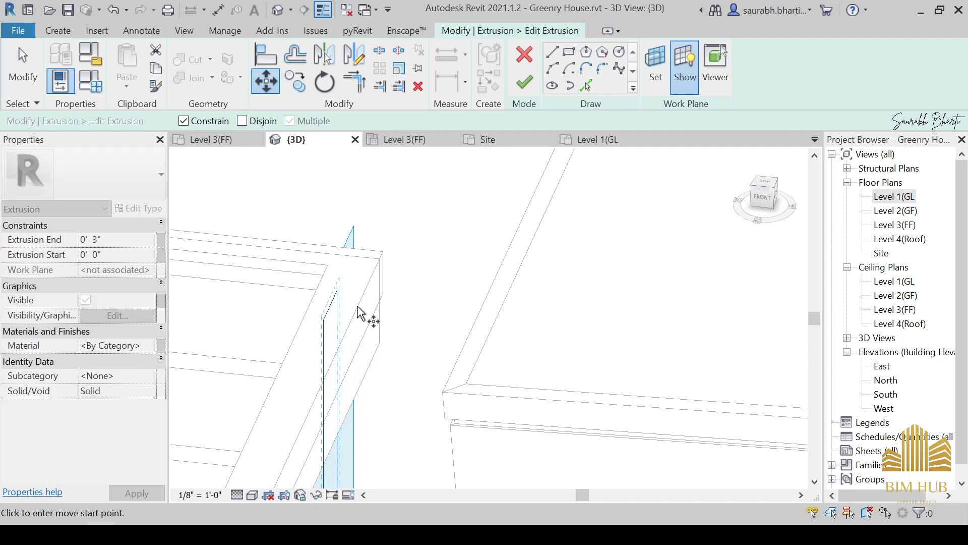
Leave the corner slat lines in place and review the sketch from the top view.
left_click(322, 324)
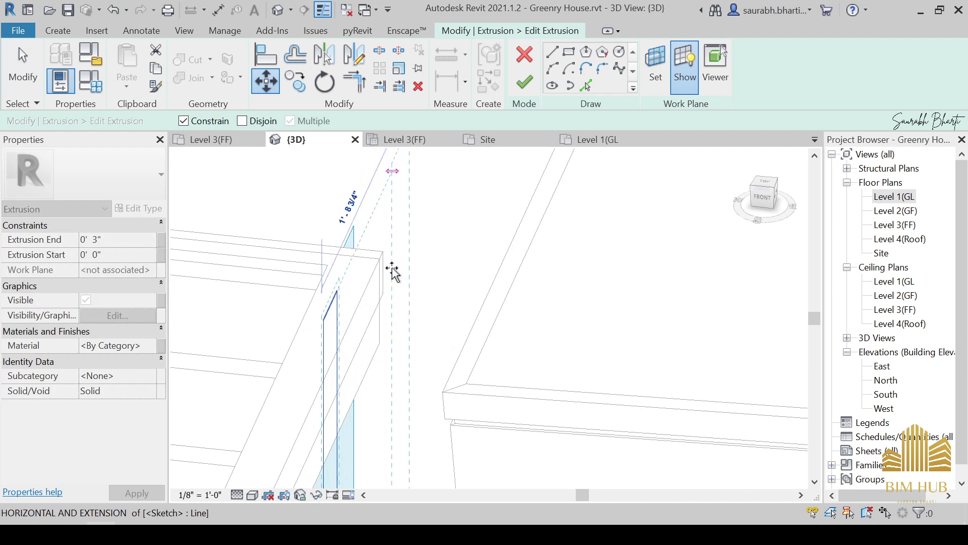
key("Escape")
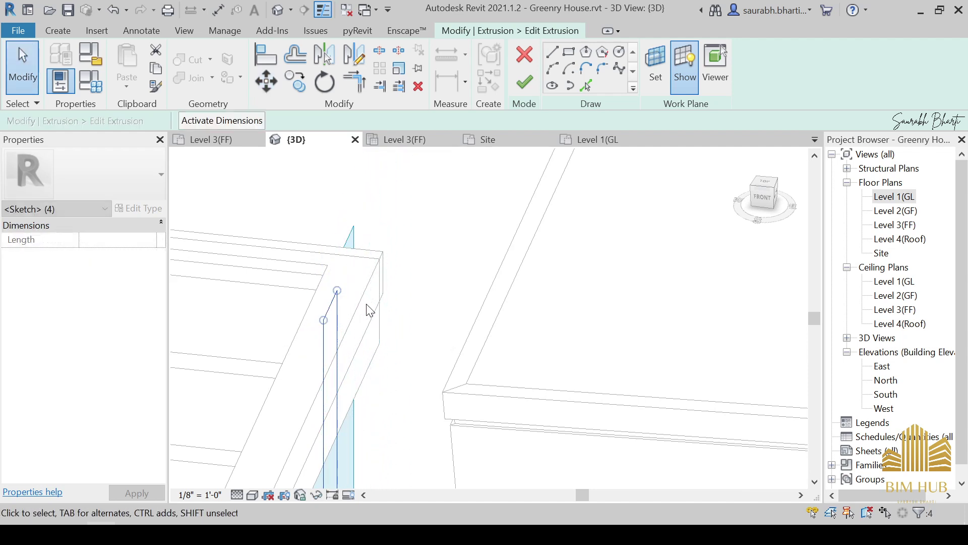
mouse_move(347, 359)
middle_mouse_down("shift")
mouse_move(357, 303)
mouse_move(352, 396)
middle_mouse_up("shift")
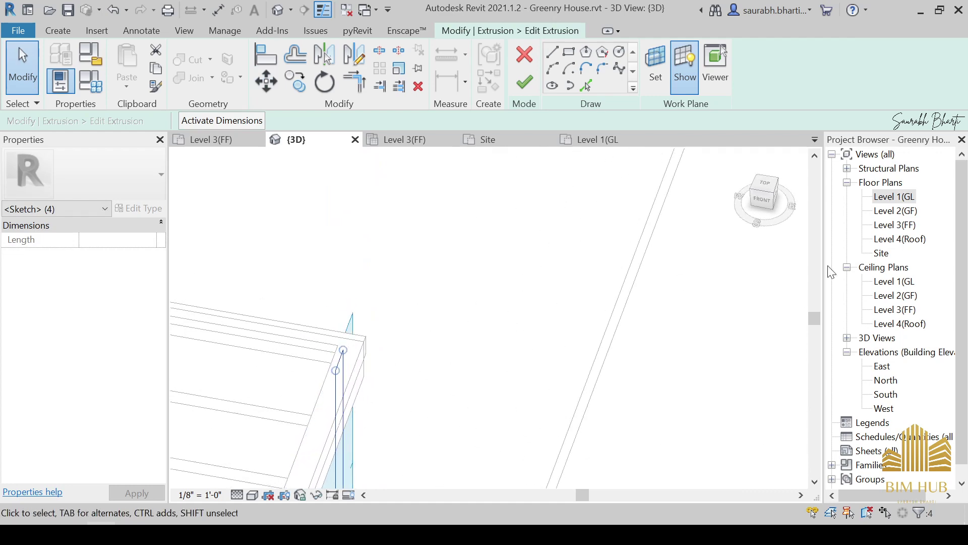
left_click(766, 193)
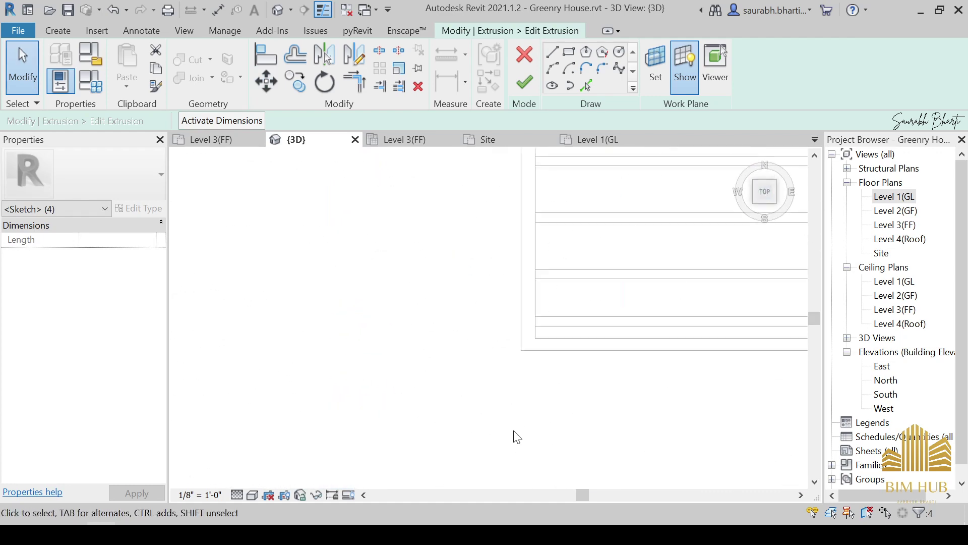
scroll(500, 306, "up", 4)
scroll(476, 328, "up", 3)
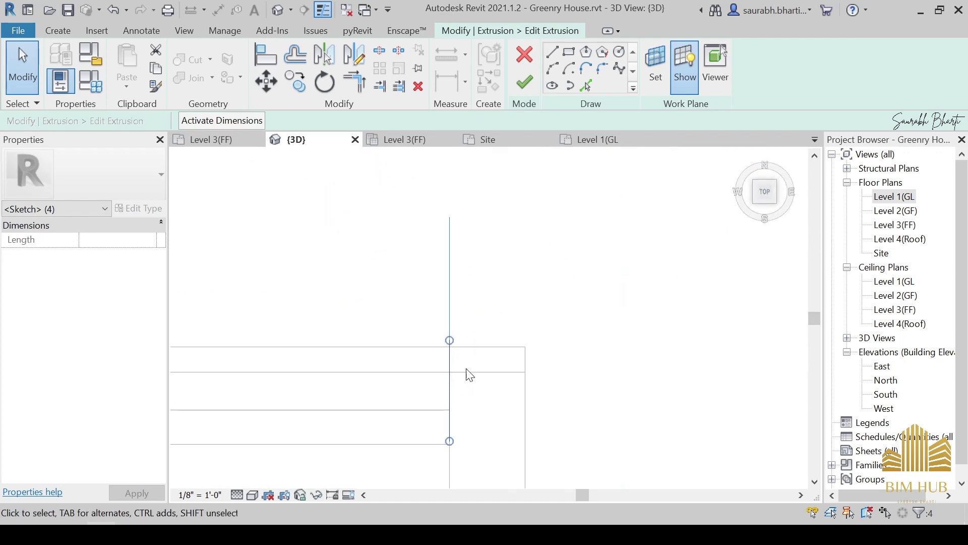
scroll(461, 348, "down", 2)
mouse_move(499, 410)
middle_mouse_down("shift")
mouse_move(419, 320)
mouse_move(419, 331)
mouse_move(436, 337)
middle_mouse_up("shift")
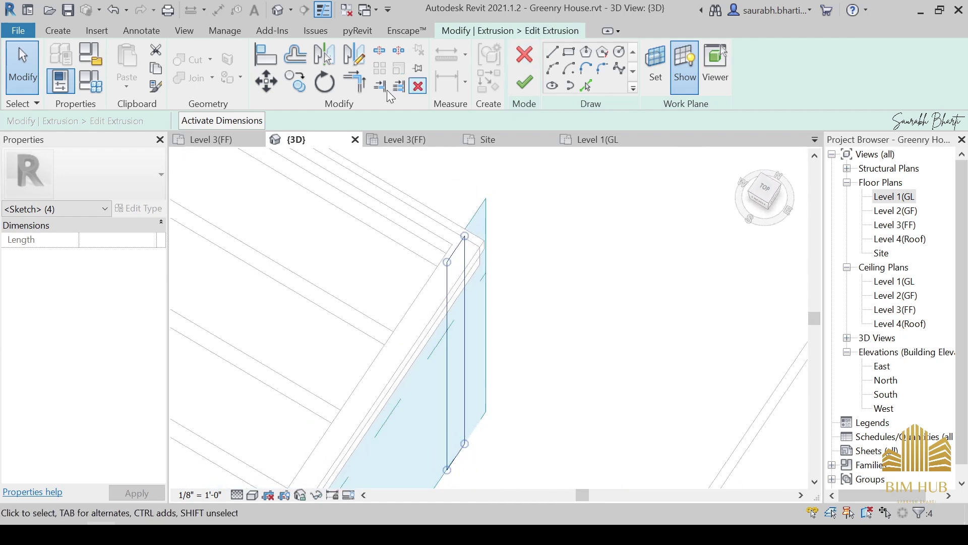
Copy the selected slat lines along the frame edge, placing them below the originals.
left_click(307, 91)
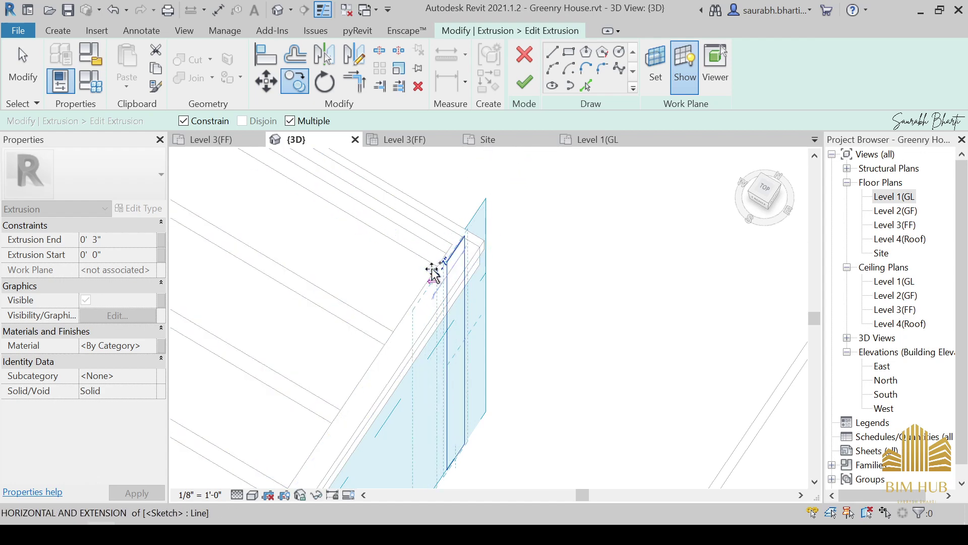
scroll(433, 273, "up", 2)
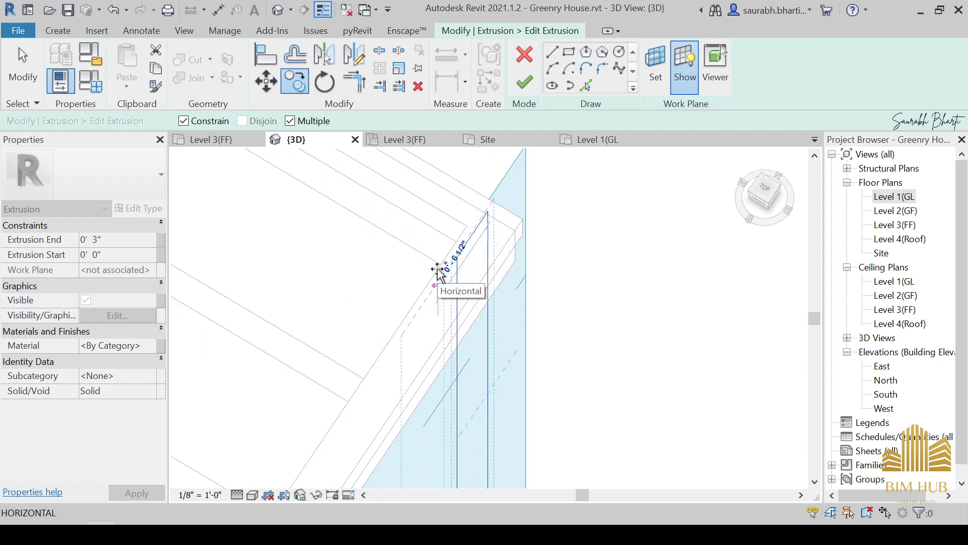
left_click(456, 258)
key("Escape")
key("Escape")
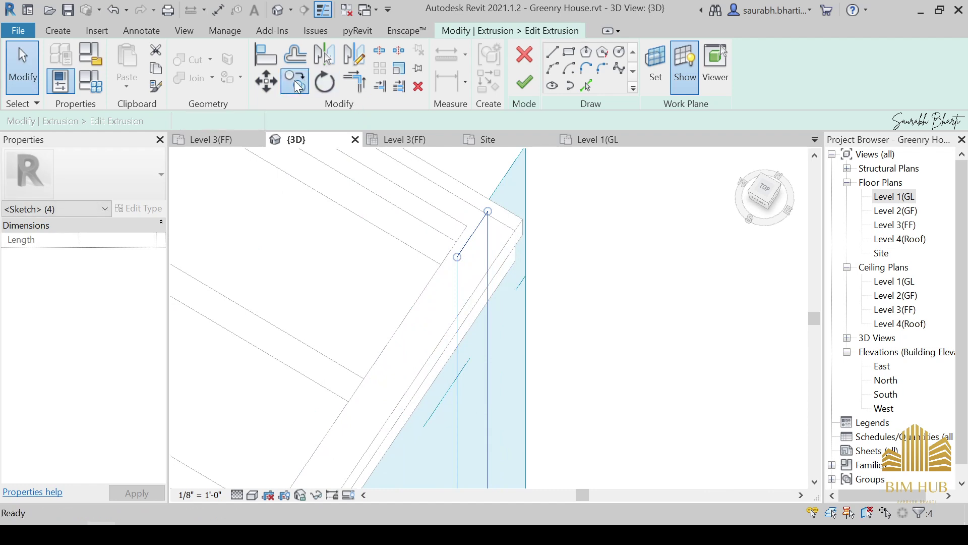
left_click(295, 80)
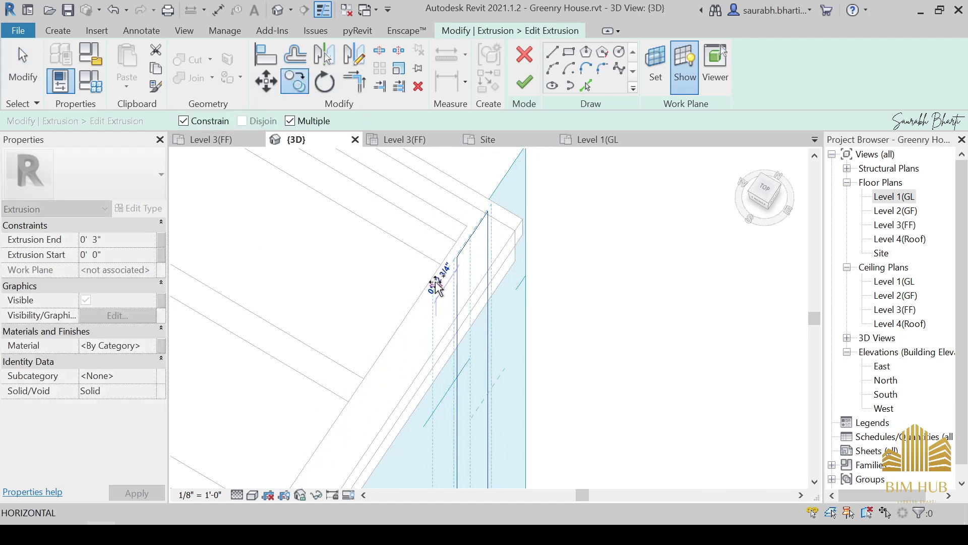
scroll(438, 295, "up", 1)
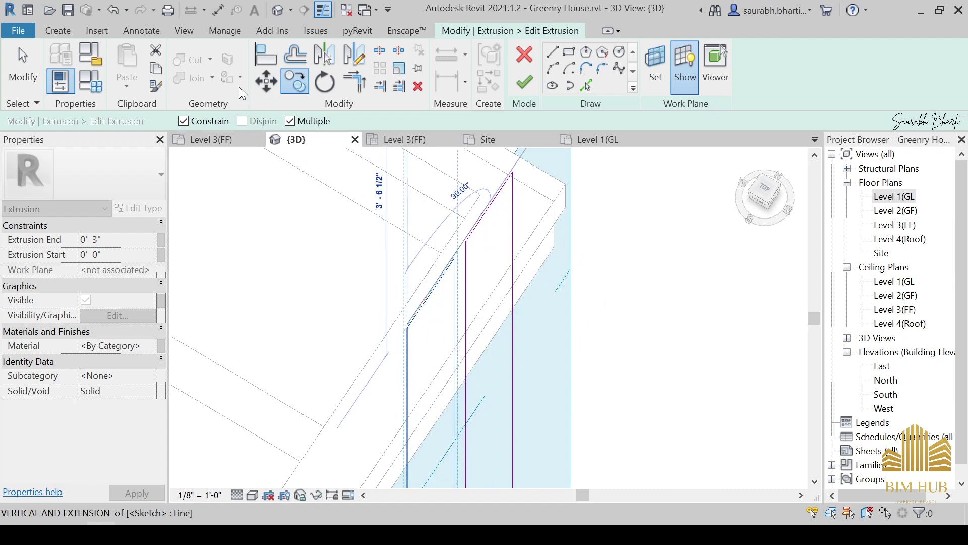
left_click(295, 80)
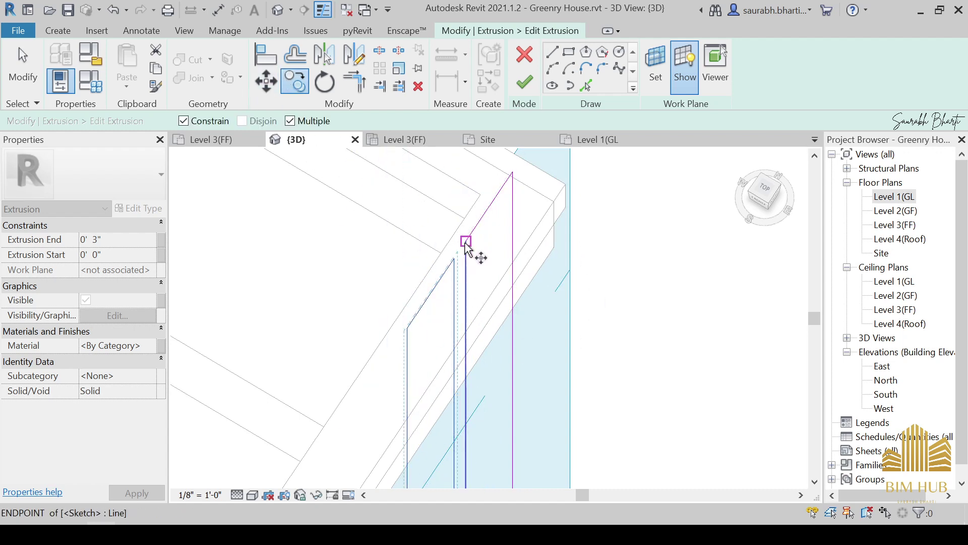
mouse_move(408, 331)
middle_mouse_down()
mouse_move(549, 224)
mouse_move(468, 315)
mouse_move(612, 199)
mouse_move(501, 277)
mouse_move(519, 319)
mouse_move(521, 217)
mouse_move(511, 294)
middle_mouse_up()
left_click_drag(512, 294, 331, 421)
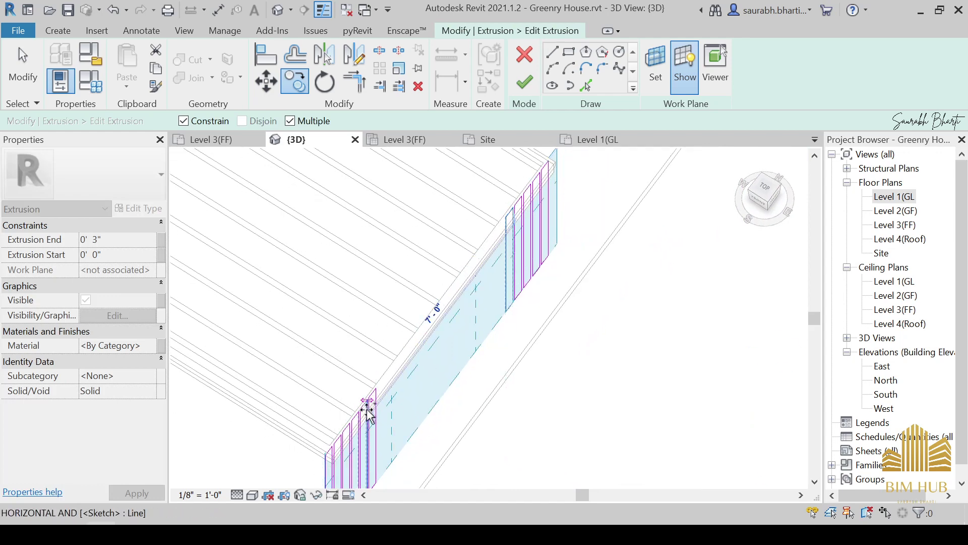
scroll(442, 297, "up", 2)
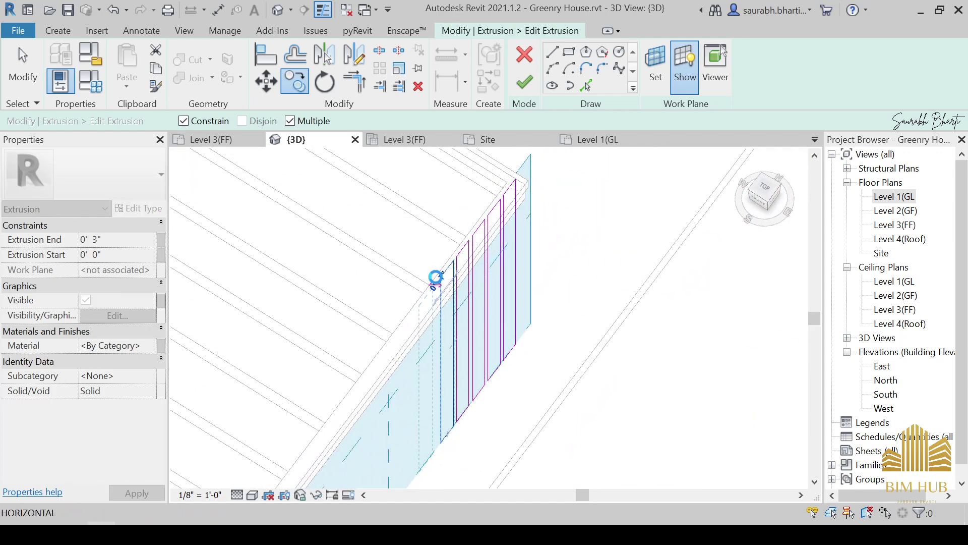
left_click(435, 277)
Finish the slat extrusion sketch and inspect the new vertical slats from below.
left_click(524, 81)
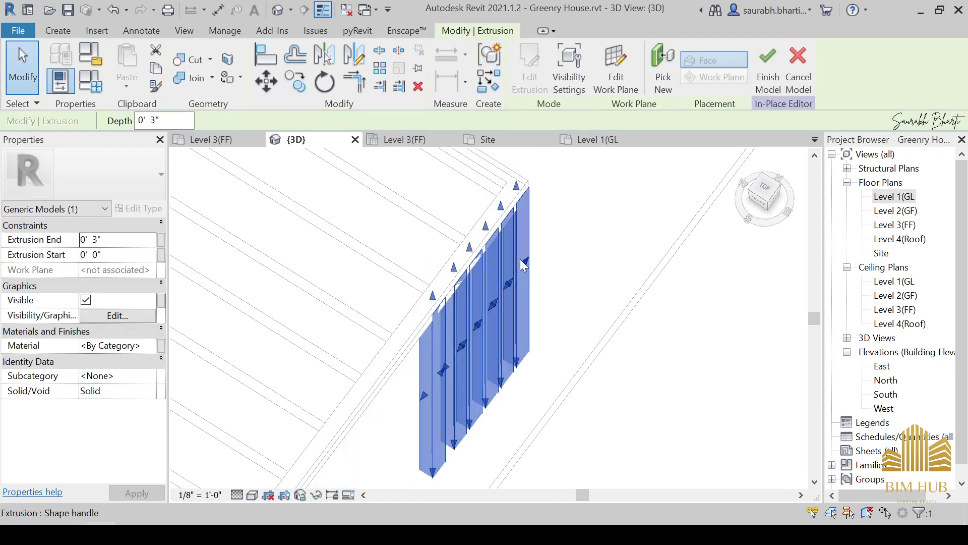
scroll(519, 259, "down", 3)
mouse_move(529, 323)
middle_mouse_down("shift")
mouse_move(577, 259)
mouse_move(507, 335)
mouse_move(486, 307)
mouse_move(512, 339)
middle_mouse_up("shift")
mouse_move(450, 398)
middle_mouse_down("shift")
mouse_move(520, 396)
mouse_move(522, 384)
mouse_move(525, 398)
mouse_move(530, 336)
mouse_move(504, 430)
mouse_move(480, 441)
middle_mouse_up("shift")
left_click(511, 408)
Reopen the pergola in-place model and the leg-slat extrusion's sketch for editing.
scroll(512, 408, "up", 3)
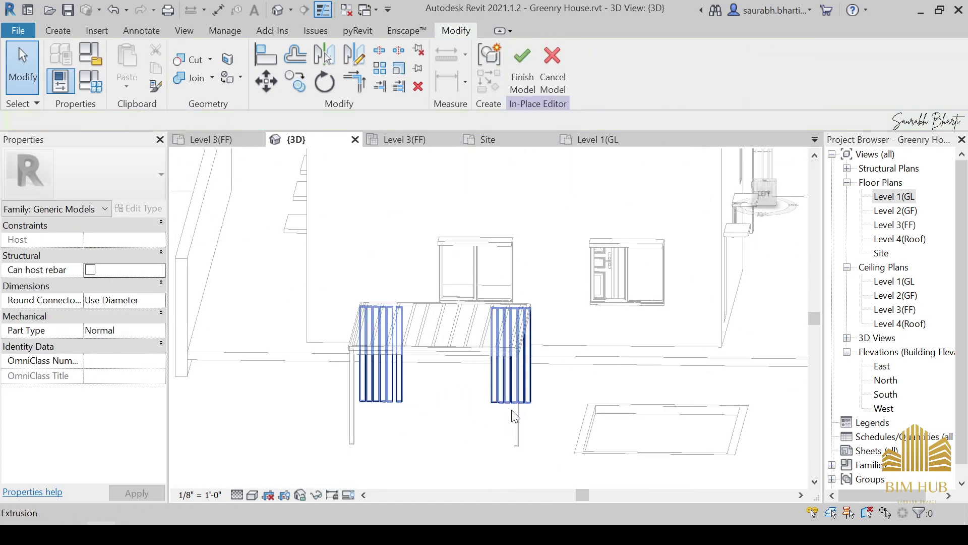
left_click(523, 65)
middle_click_drag(493, 394, 534, 383, "shift")
left_click(536, 386)
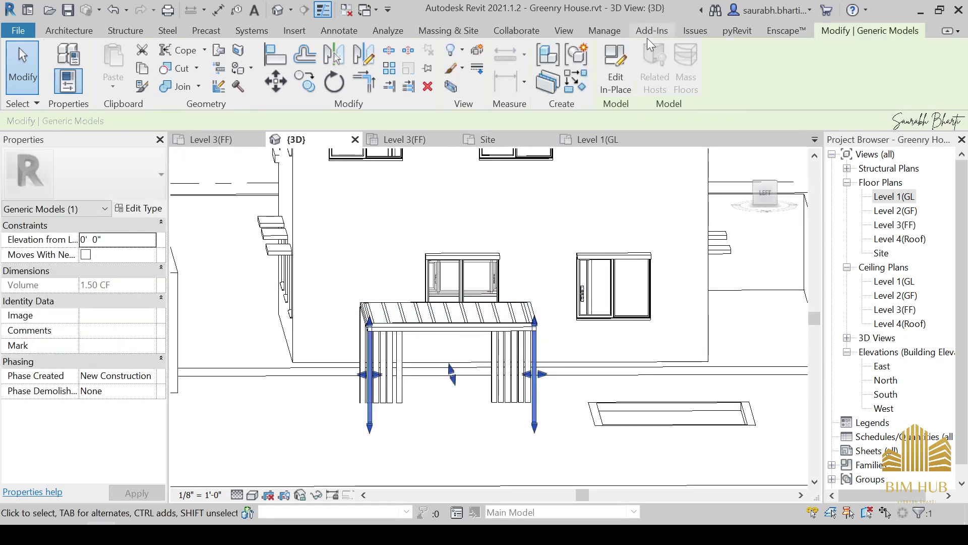
left_click(616, 71)
left_click(765, 192)
scroll(477, 253, "down", 3)
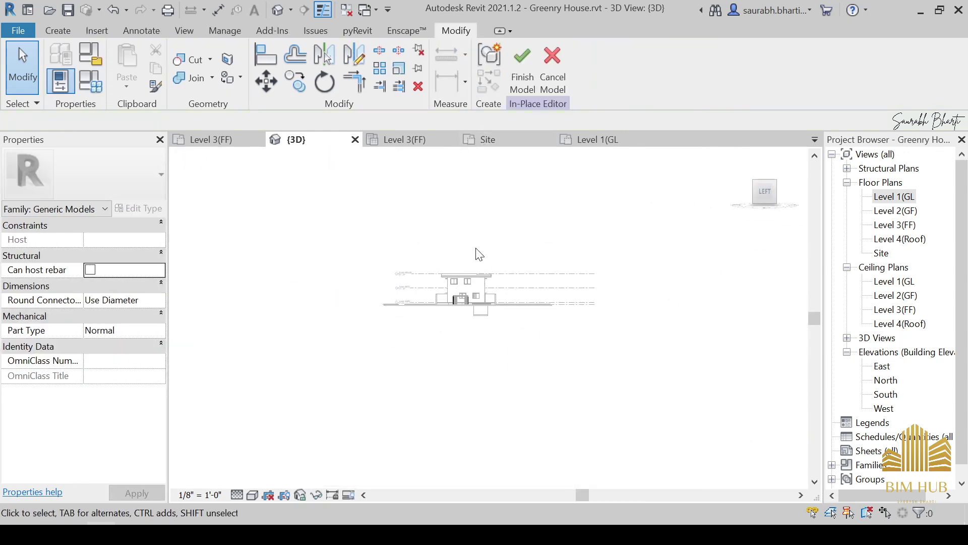
scroll(408, 359, "up", 4)
scroll(408, 360, "up", 3)
middle_click_drag(407, 359, 588, 341)
scroll(588, 342, "up", 2)
left_click(530, 303)
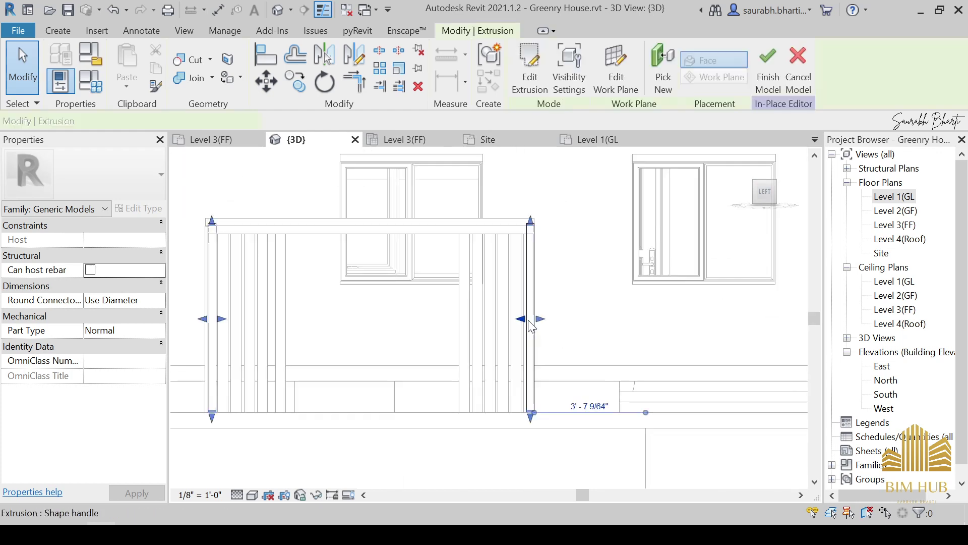
left_click(531, 51)
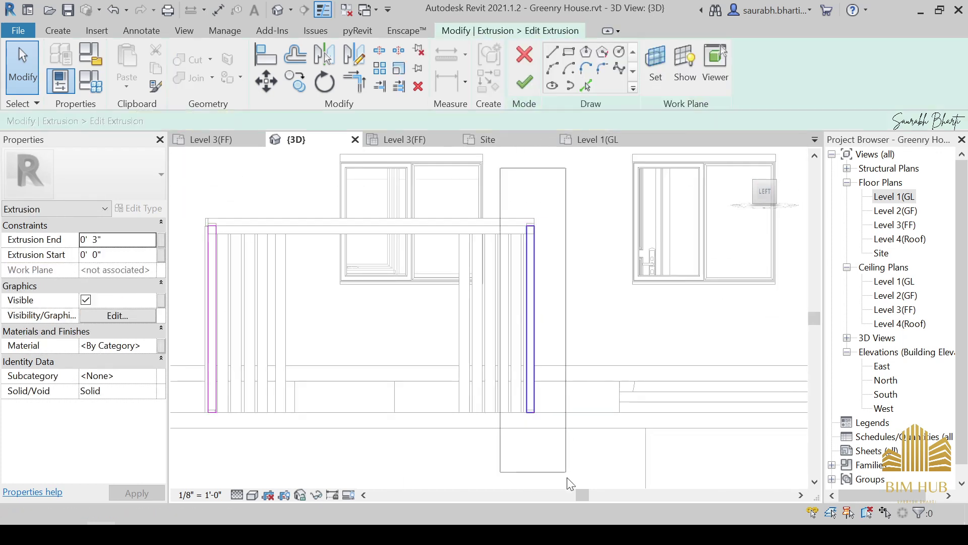
Copy the slat outline to add a second slat beside the original.
left_click(295, 81)
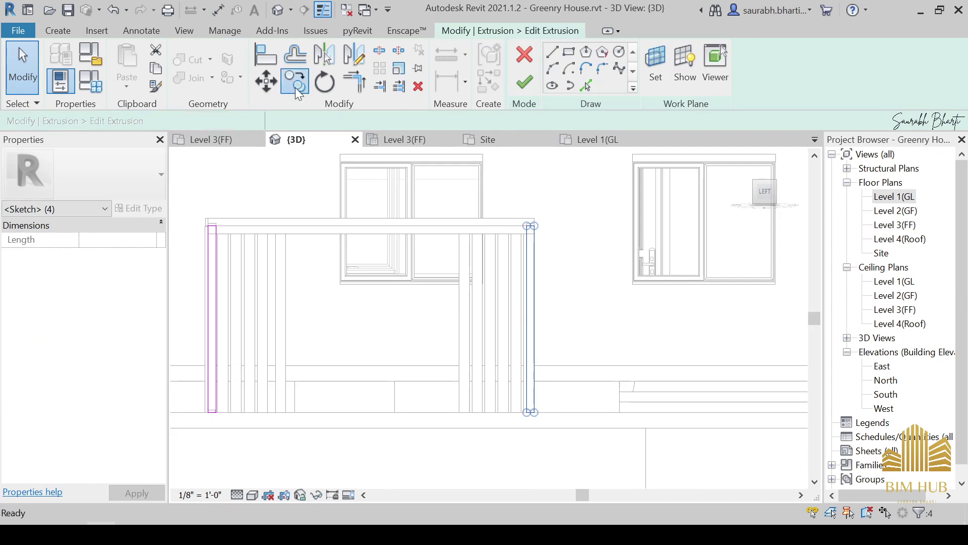
scroll(534, 225, "up", 3)
scroll(553, 225, "up", 2)
left_click(567, 218)
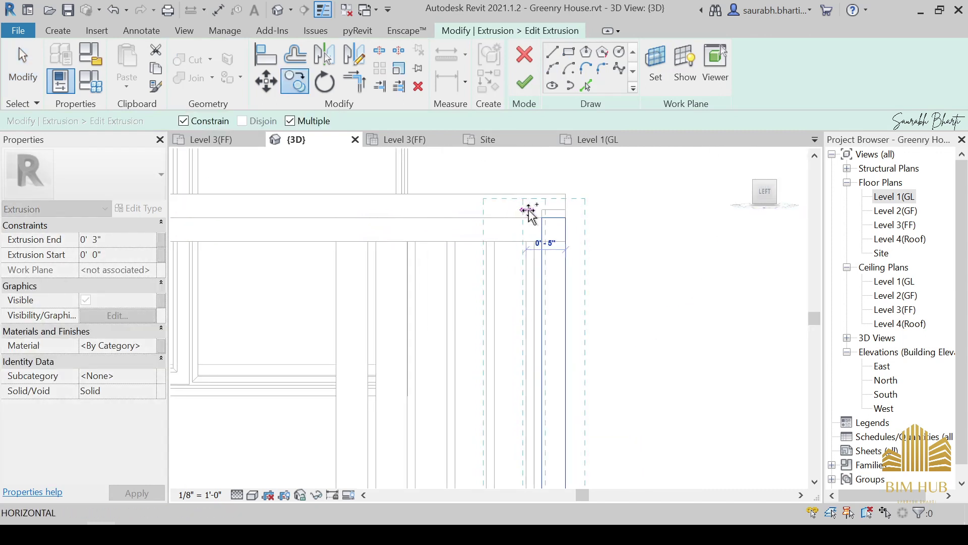
left_click(529, 210)
scroll(533, 211, "down", 2)
key("Escape")
scroll(480, 197, "down", 2)
Copy the pair of slat outlines twice more to the left along the leg.
left_click_drag(485, 170, 550, 467)
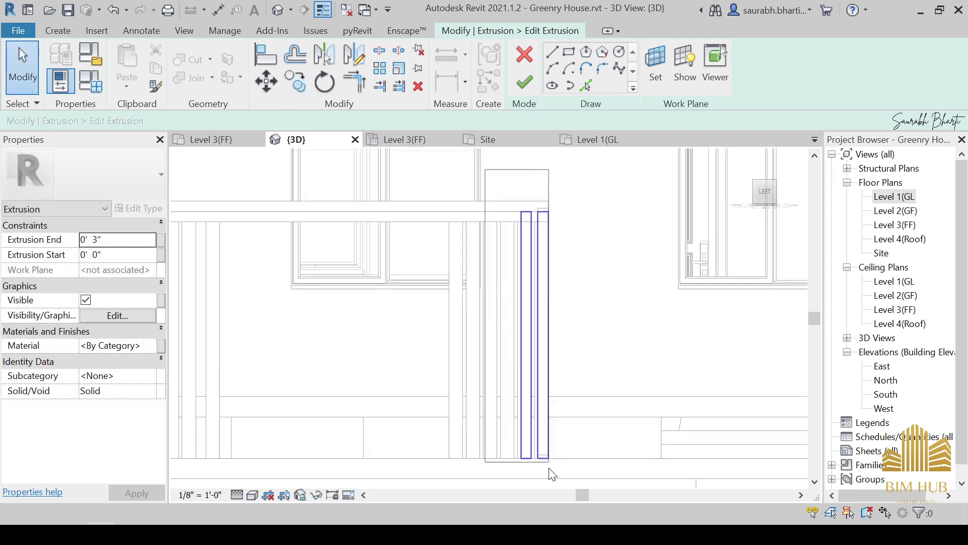
left_click_drag(537, 503, 535, 500)
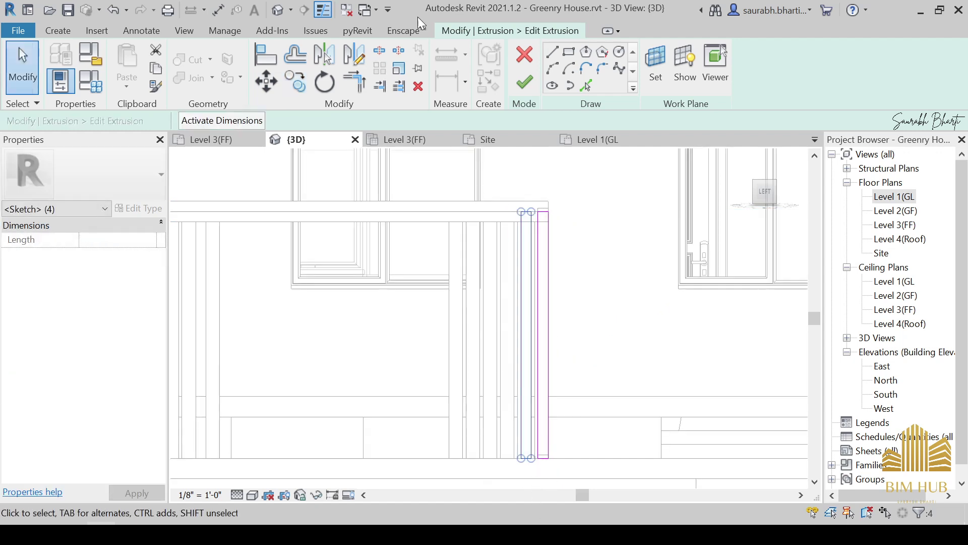
left_click(299, 92)
scroll(534, 222, "up", 2)
scroll(514, 226, "up", 1)
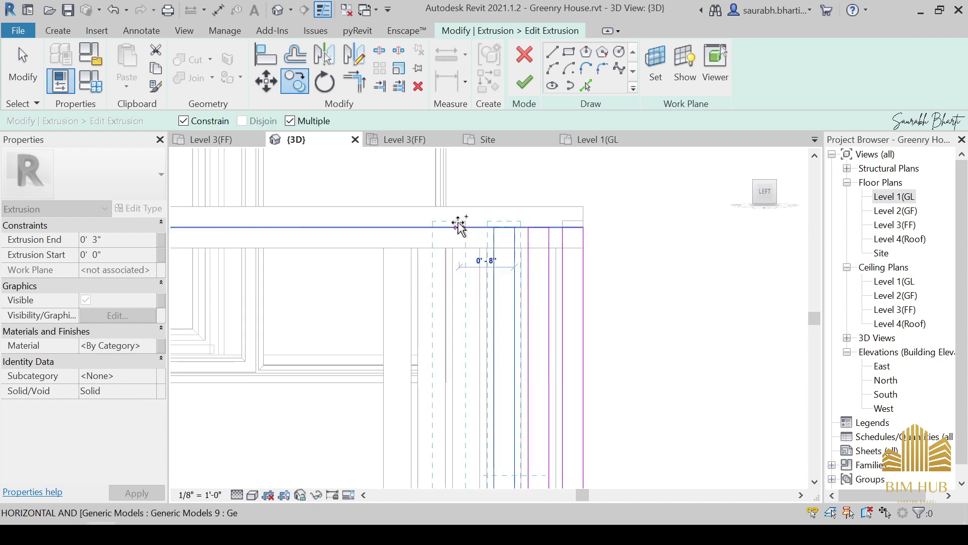
left_click(473, 227)
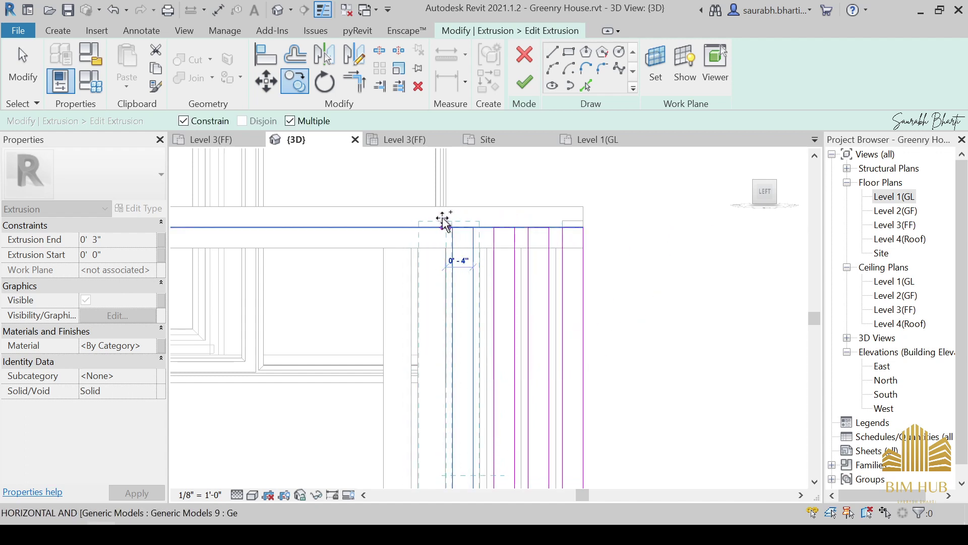
left_click(411, 217)
key("Escape")
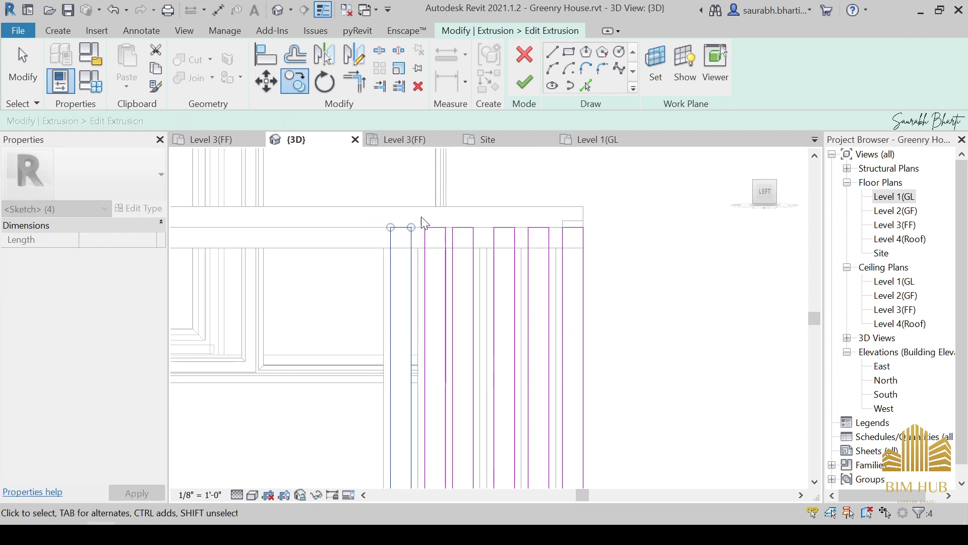
scroll(454, 202, "down", 4)
key("Escape")
Copy the leg's slat outlines across to the other pergola leg.
left_click_drag(553, 338, 550, 354)
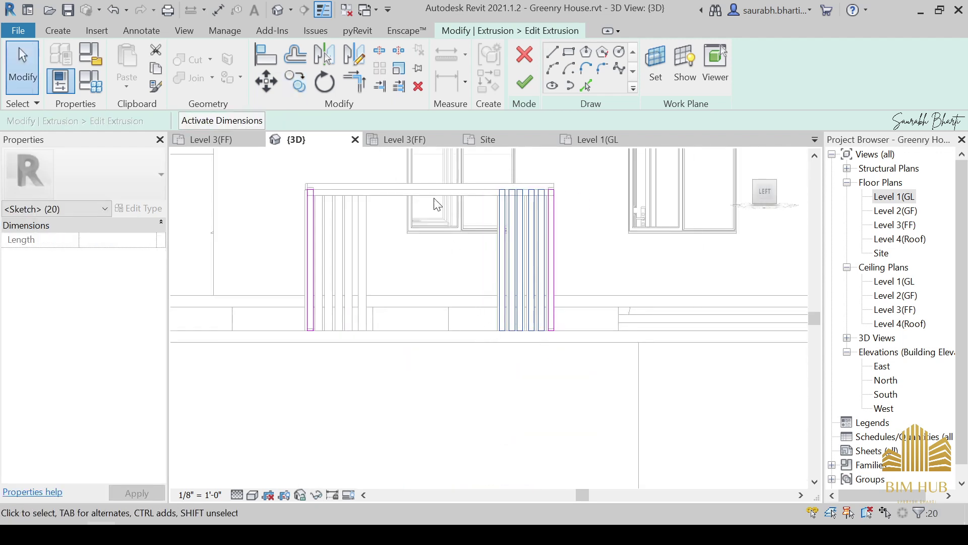
left_click(301, 88)
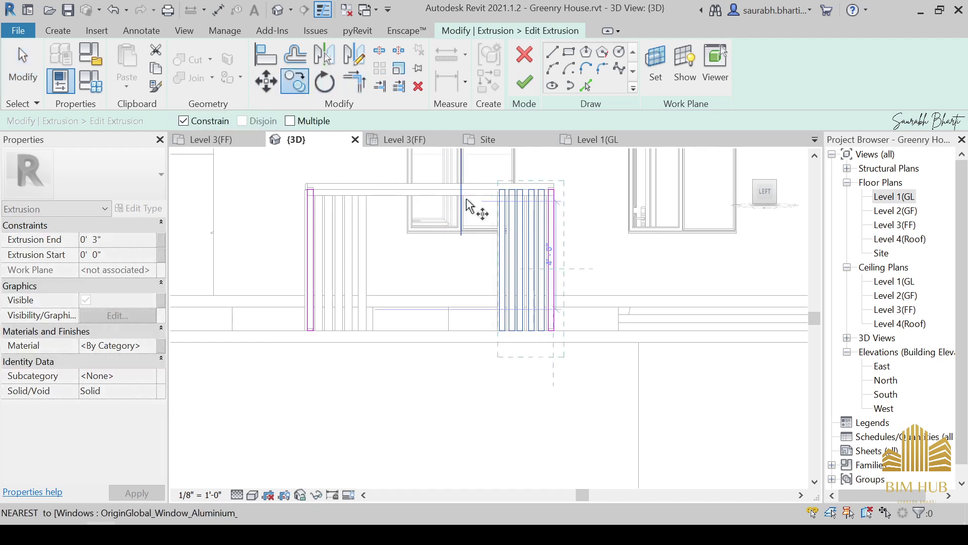
scroll(470, 202, "up", 2)
left_click(532, 189)
scroll(448, 205, "up", 2)
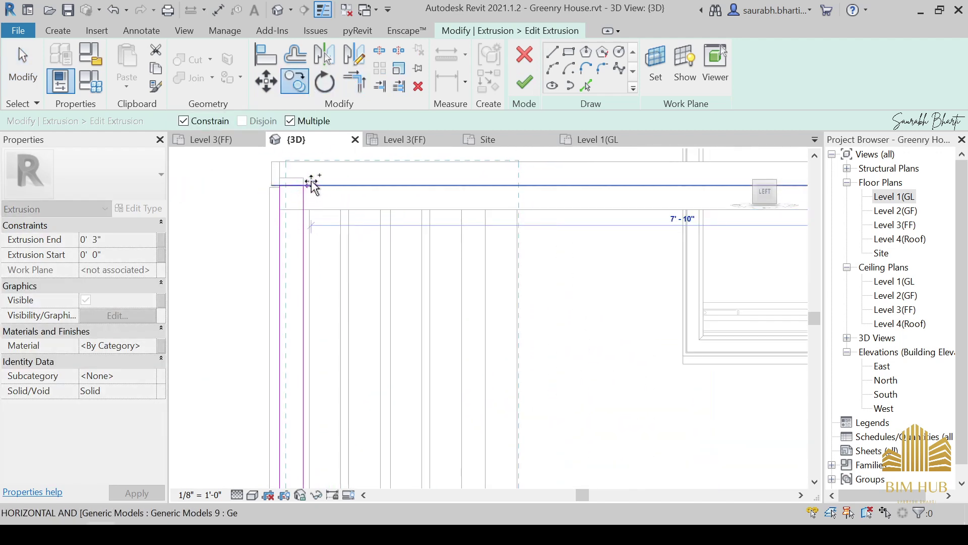
left_click(311, 181)
scroll(510, 225, "down", 2)
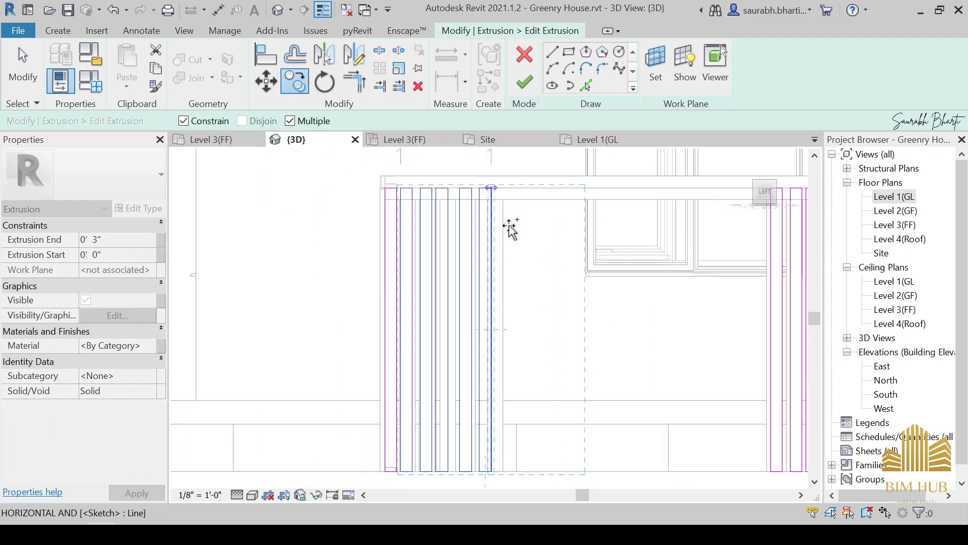
key("Escape")
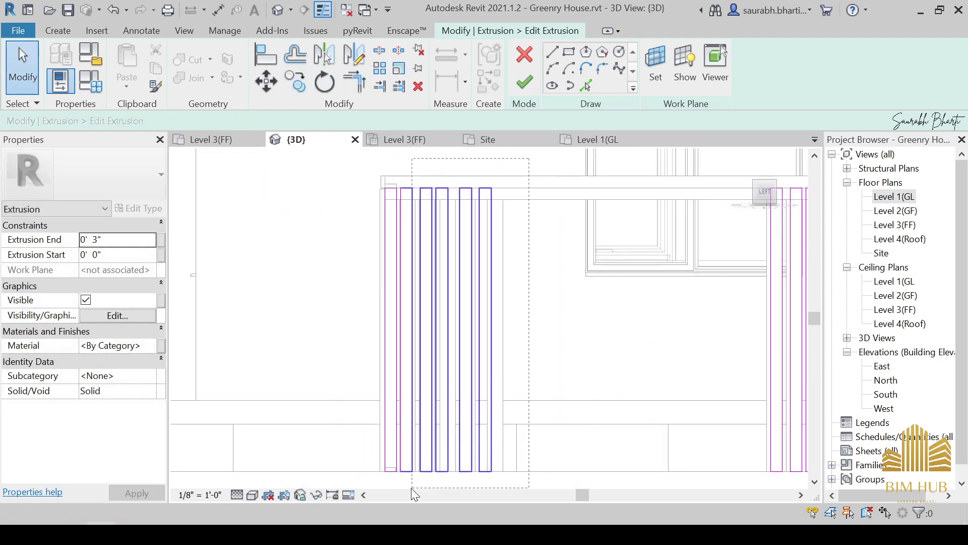
Align the twenty slat sketch lines with each other.
left_click_drag(396, 480, 399, 480)
scroll(395, 305, "up", 3)
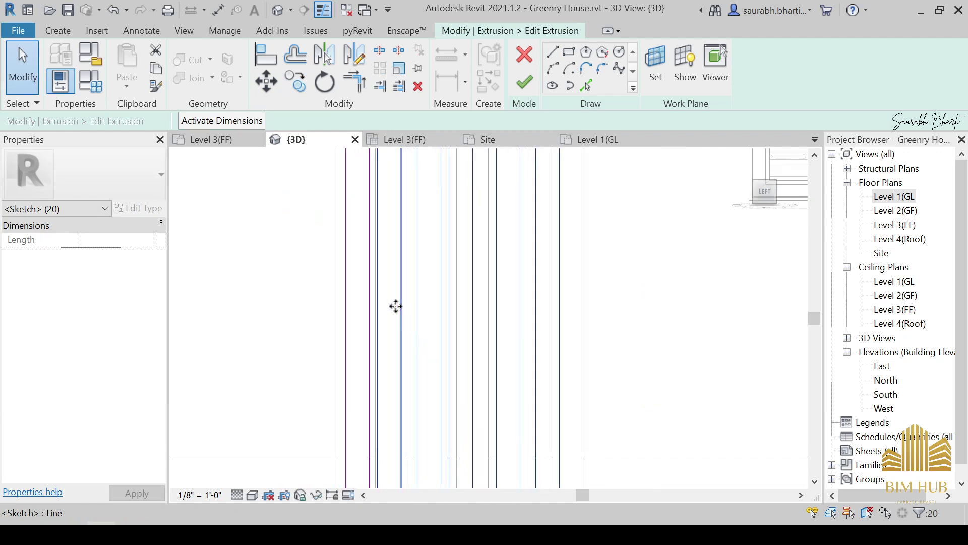
scroll(401, 288, "up", 2)
key("l")
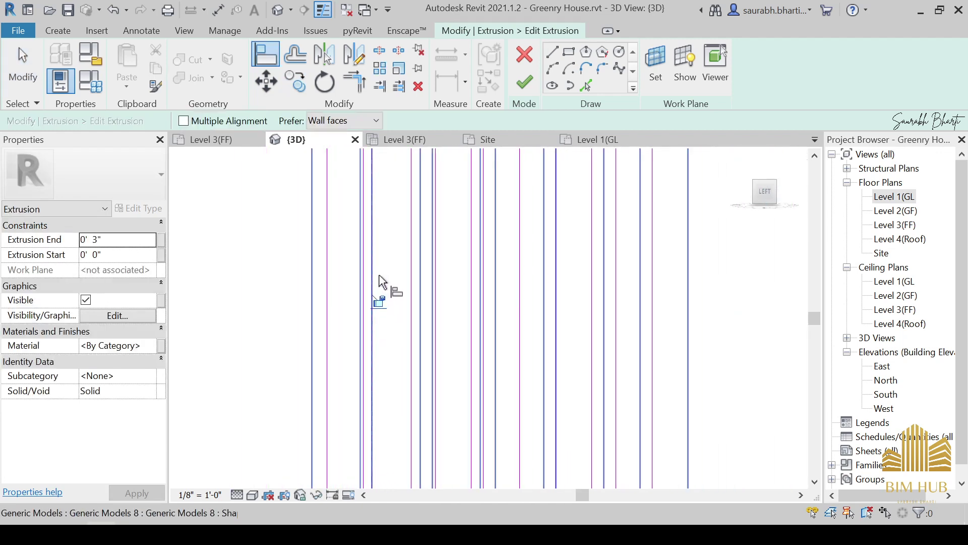
key("Escape")
scroll(451, 313, "down", 3)
scroll(490, 295, "down", 2)
scroll(491, 295, "up", 1)
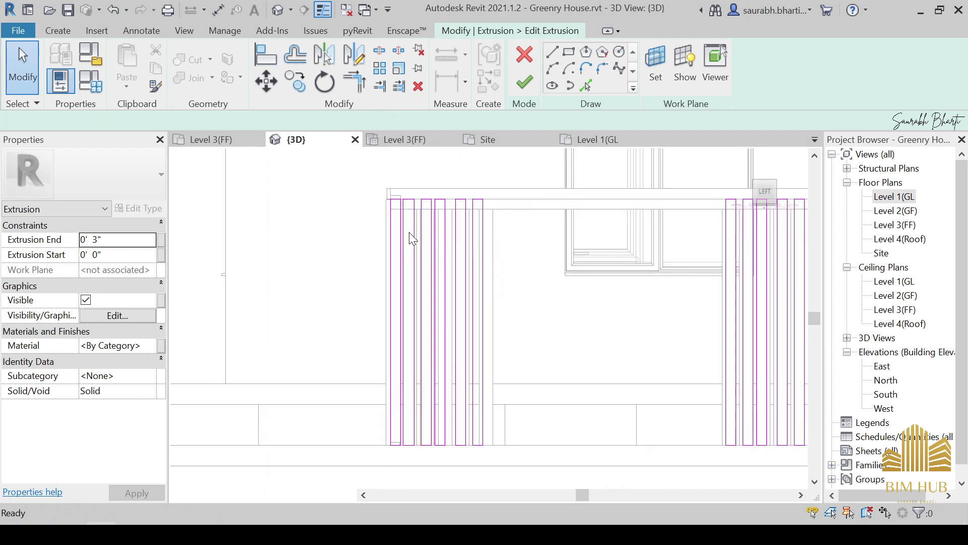
key("Escape")
scroll(418, 242, "up", 3)
scroll(549, 291, "down", 1)
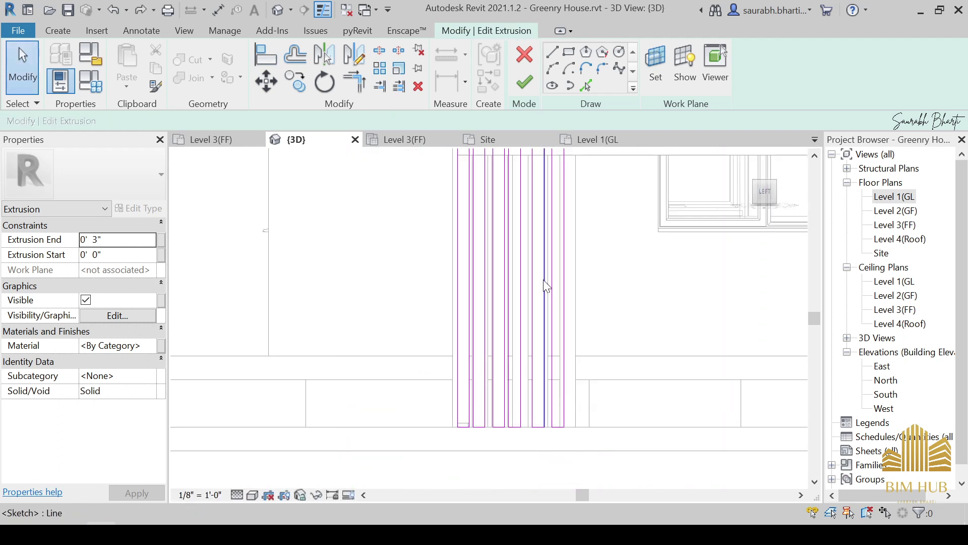
Finish the leg-slat sketch, inspect the denser slat screens, and switch to the top view.
mouse_move(548, 291)
middle_mouse_down("shift")
mouse_move(547, 319)
mouse_move(549, 262)
mouse_move(551, 371)
mouse_move(541, 338)
middle_mouse_up("shift")
left_click(522, 84)
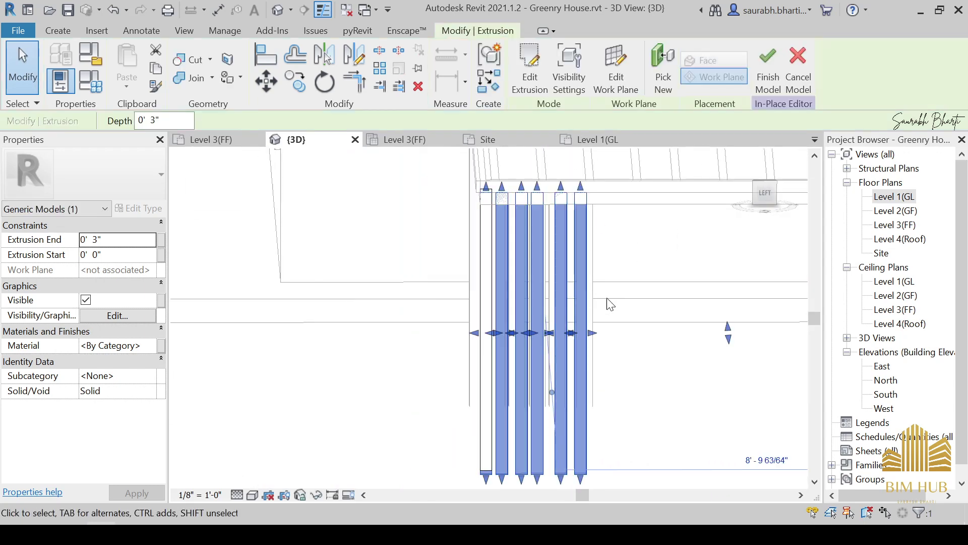
middle_click_drag(606, 298, 612, 311, "shift")
scroll(622, 335, "down", 2)
key("Escape")
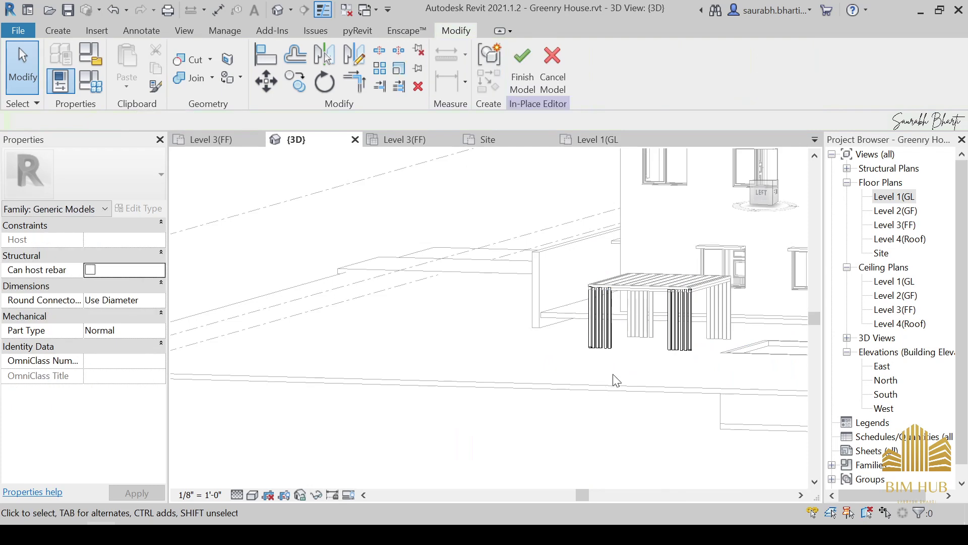
mouse_move(614, 380)
middle_mouse_down("shift")
mouse_move(566, 424)
mouse_move(743, 352)
mouse_move(660, 348)
mouse_move(564, 315)
mouse_move(451, 237)
mouse_move(577, 336)
mouse_move(304, 261)
mouse_move(501, 107)
middle_mouse_up("shift")
middle_click_drag(530, 227, 553, 335, "shift")
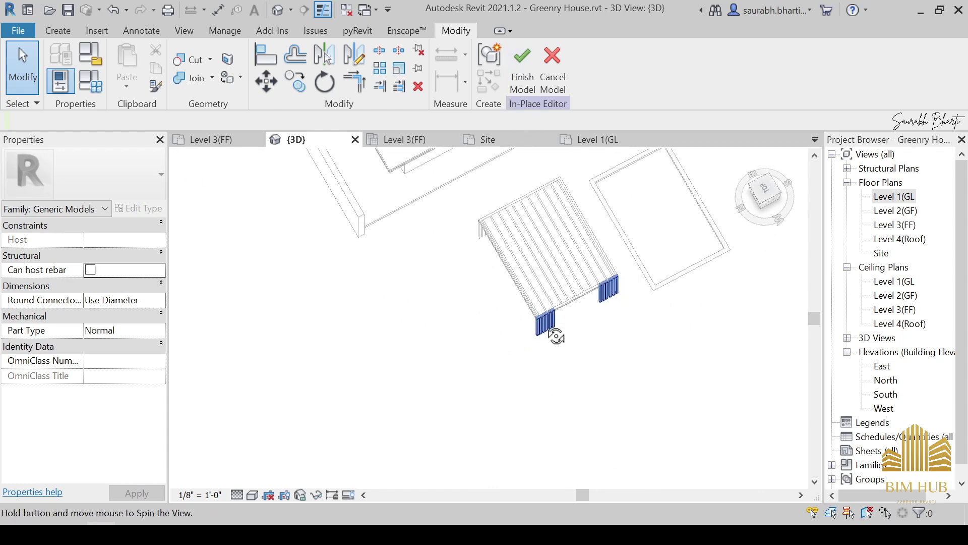
left_click(766, 191)
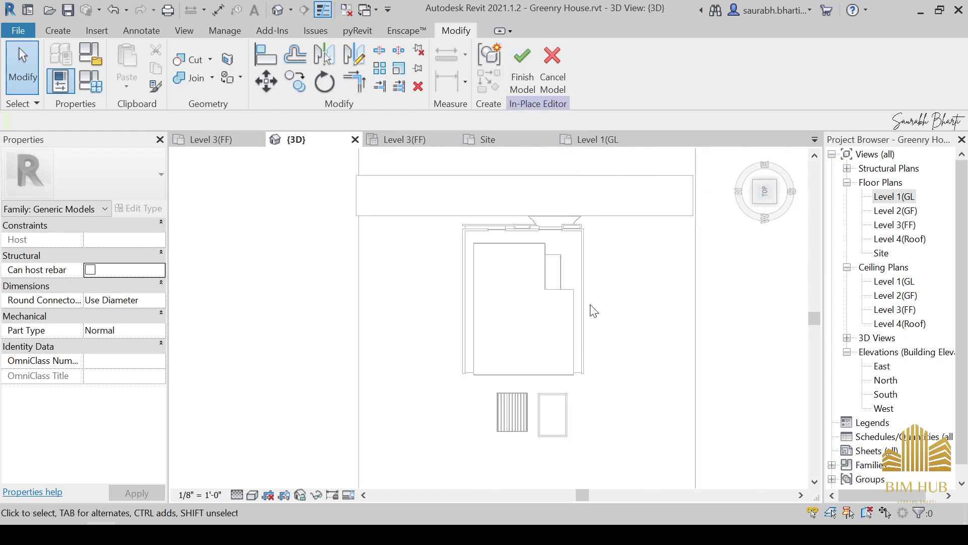
Finish the in-place model and copy the pergola 20'-0" away.
left_click_drag(452, 429, 444, 440)
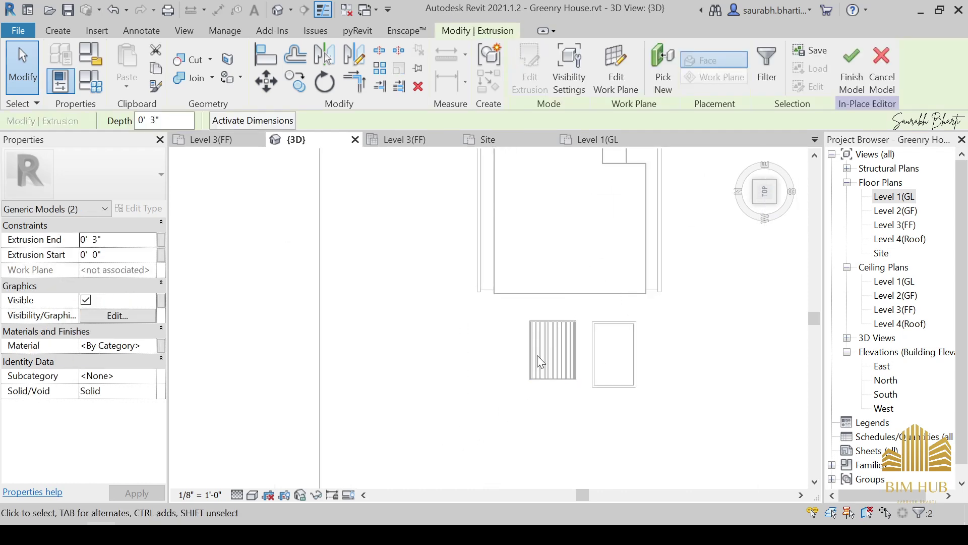
left_click(861, 72)
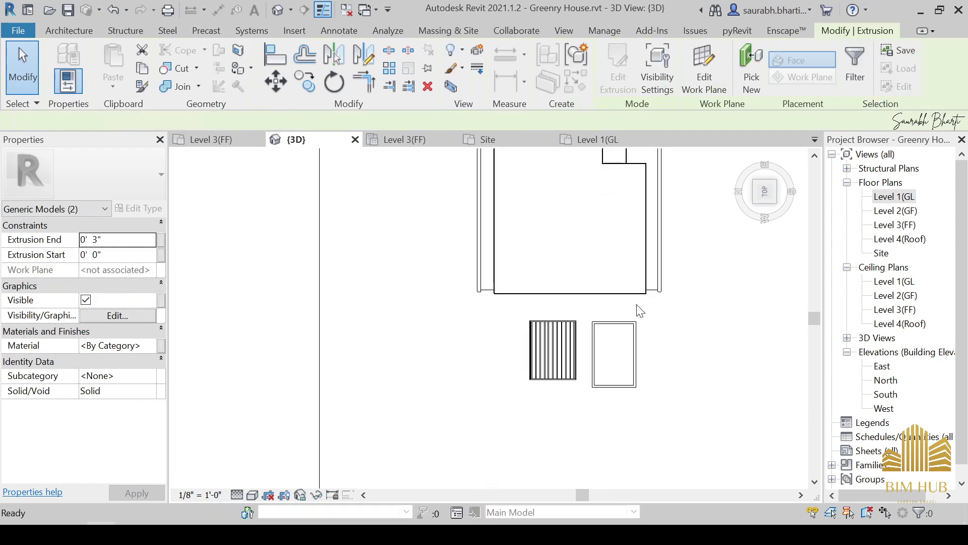
left_click_drag(579, 337, 464, 469)
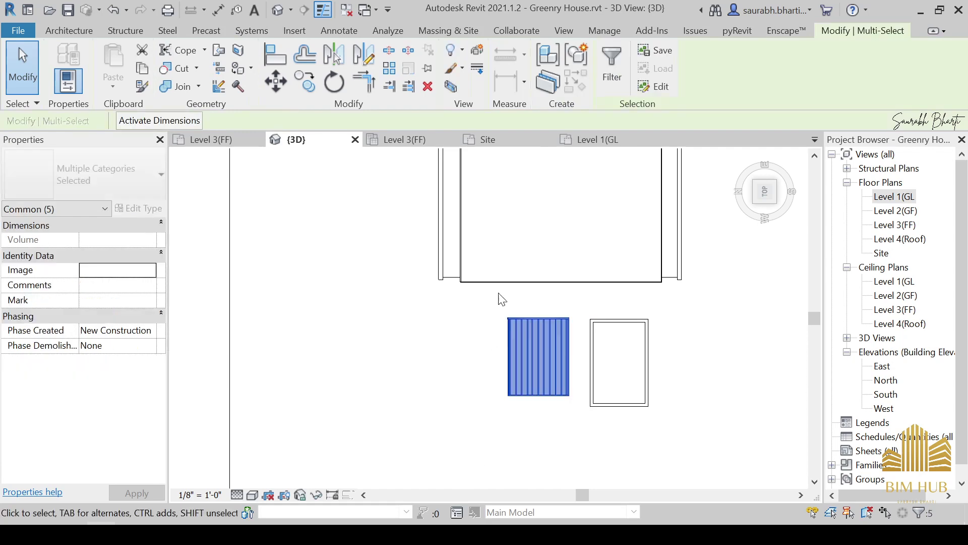
left_click(306, 80)
scroll(569, 401, "up", 4)
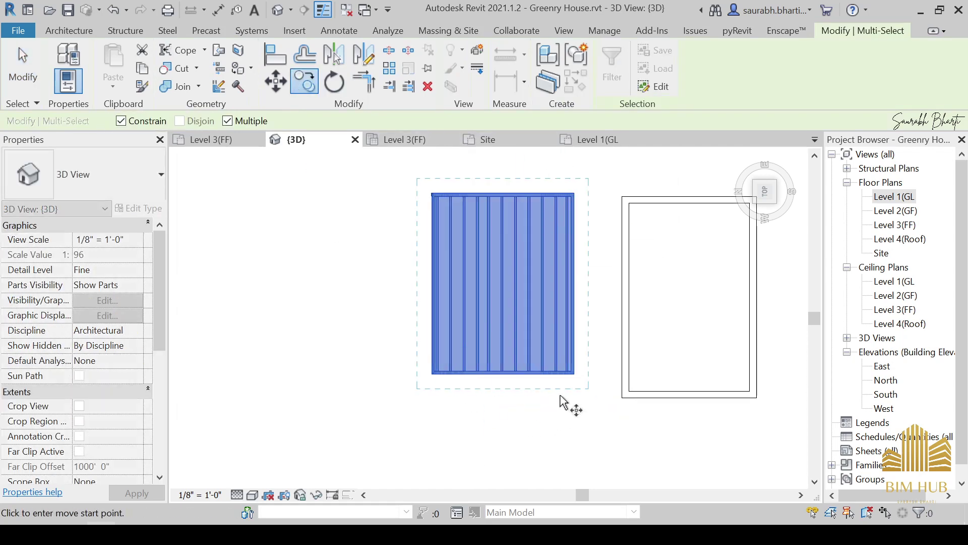
scroll(578, 377, "up", 2)
left_click(578, 373)
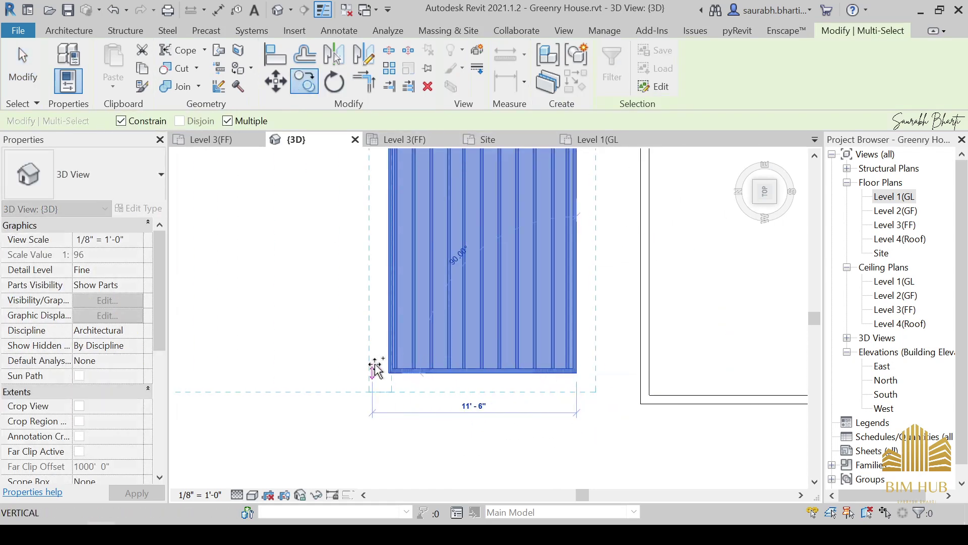
middle_click_drag(319, 364, 524, 388)
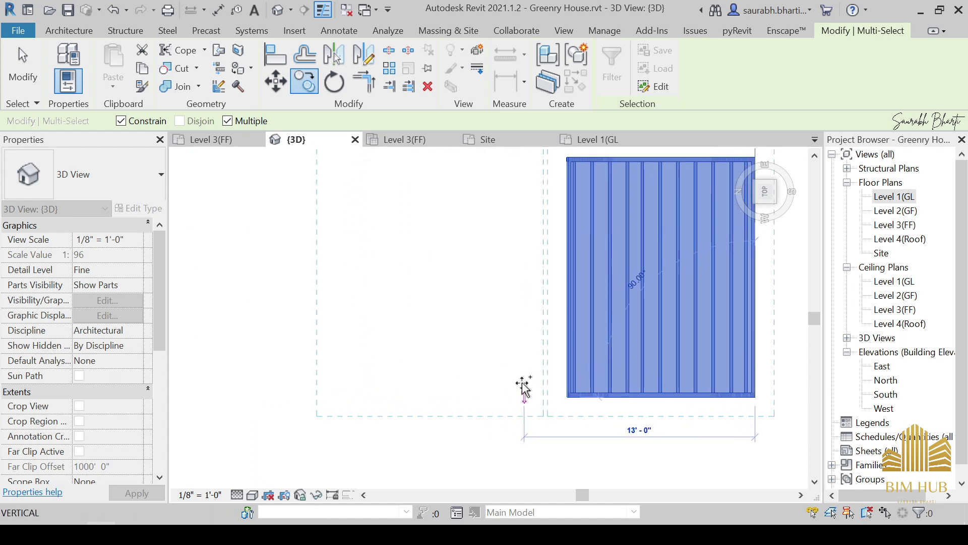
left_click(402, 392)
scroll(434, 395, "down", 2)
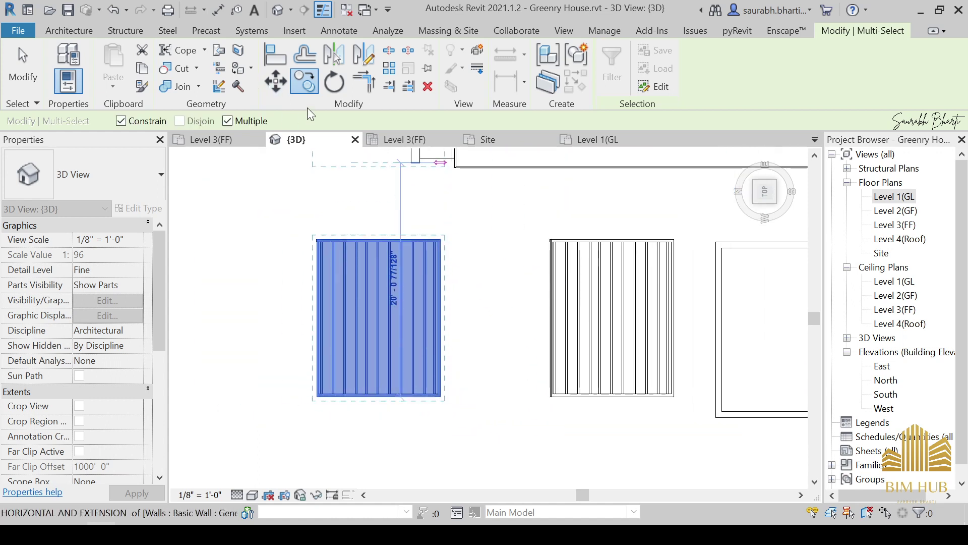
Rotate the copy 90° so its slats run horizontally and place it beside the first pergola.
left_click(333, 81)
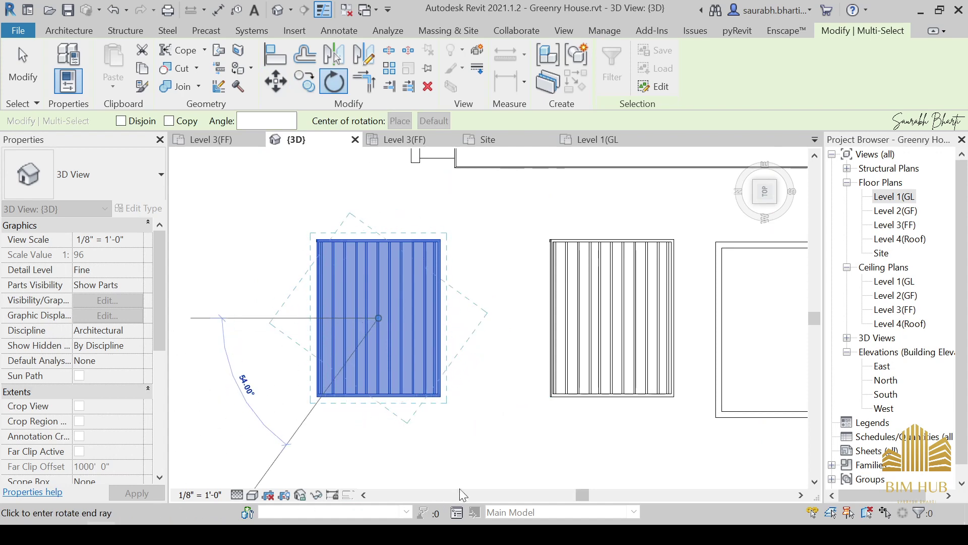
left_click(375, 480)
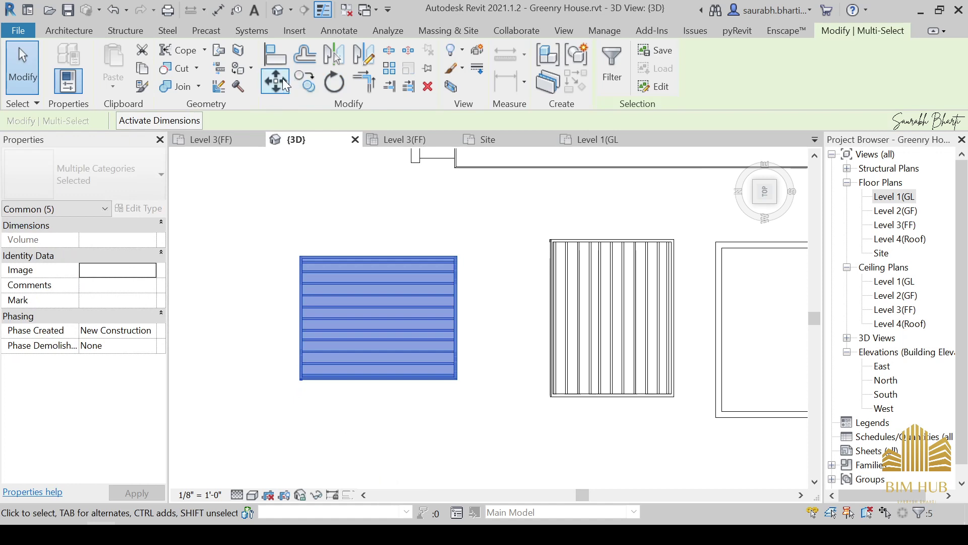
scroll(469, 301, "up", 3)
scroll(492, 363, "up", 2)
scroll(508, 357, "up", 3)
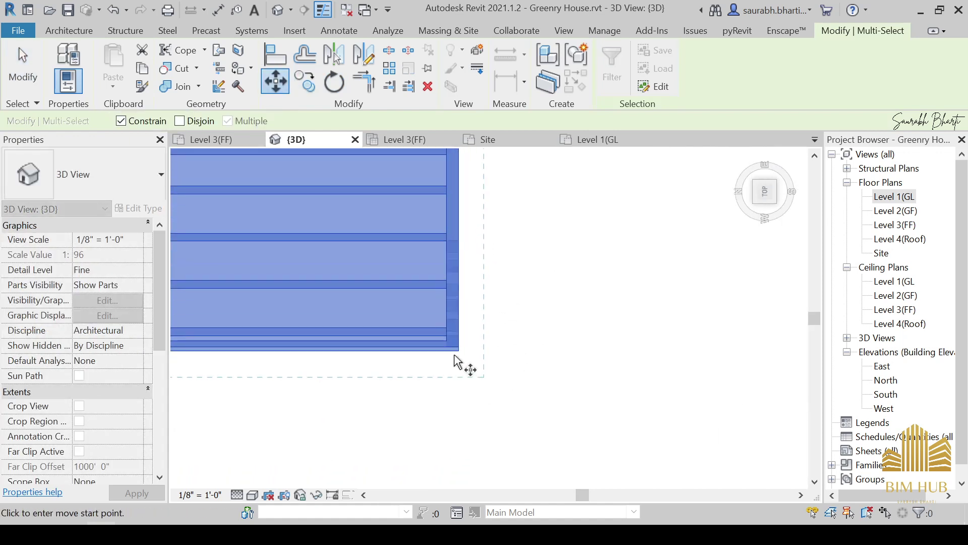
left_click(459, 350)
middle_click_drag(642, 414, 561, 414)
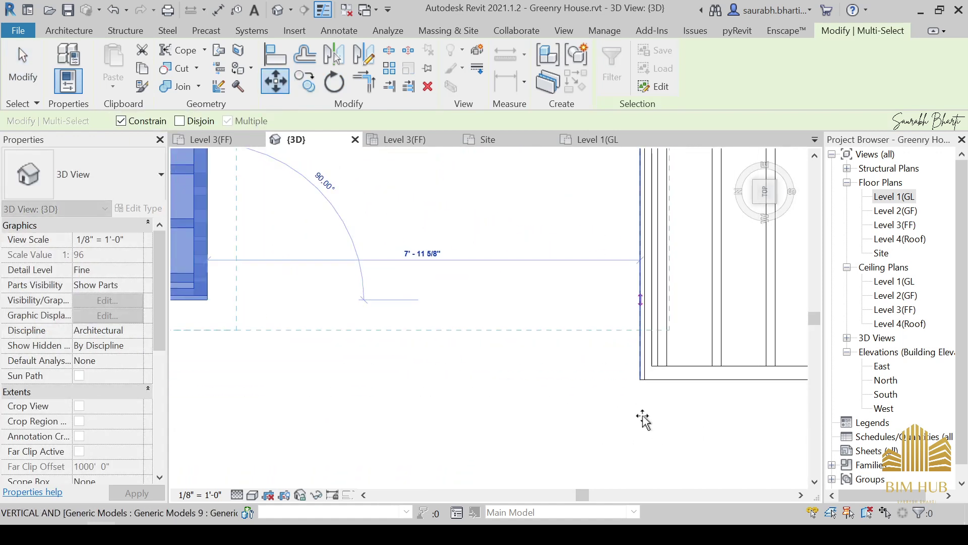
left_click(643, 382)
scroll(579, 310, "down", 3)
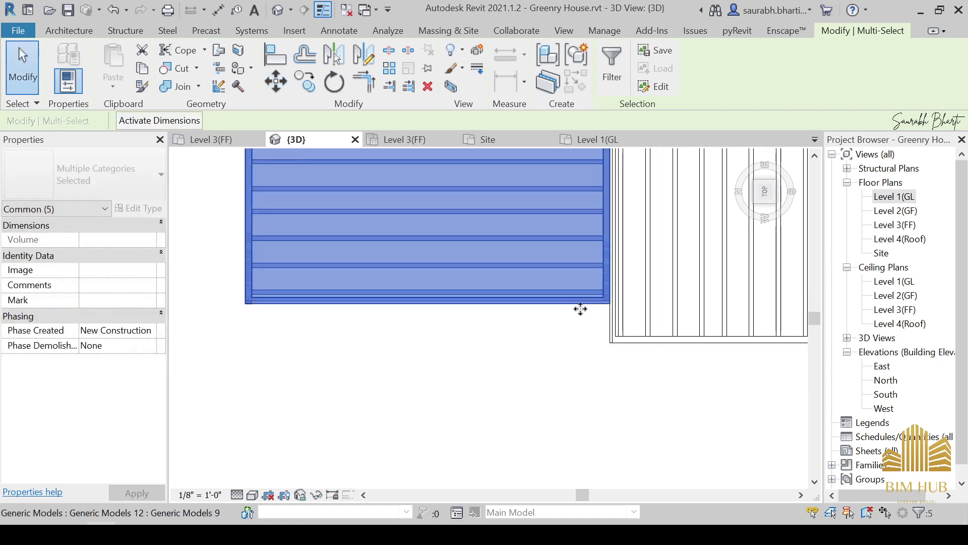
scroll(572, 367, "down", 2)
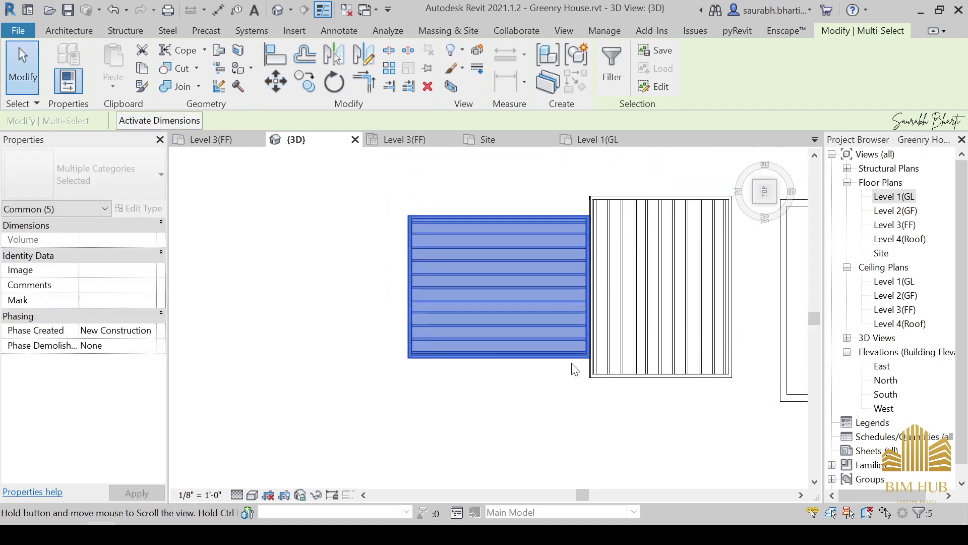
Move the rotated copy so its corner aligns with the neighbouring roof's lower edge.
left_click(285, 80)
scroll(551, 395, "up", 3)
left_click(528, 297)
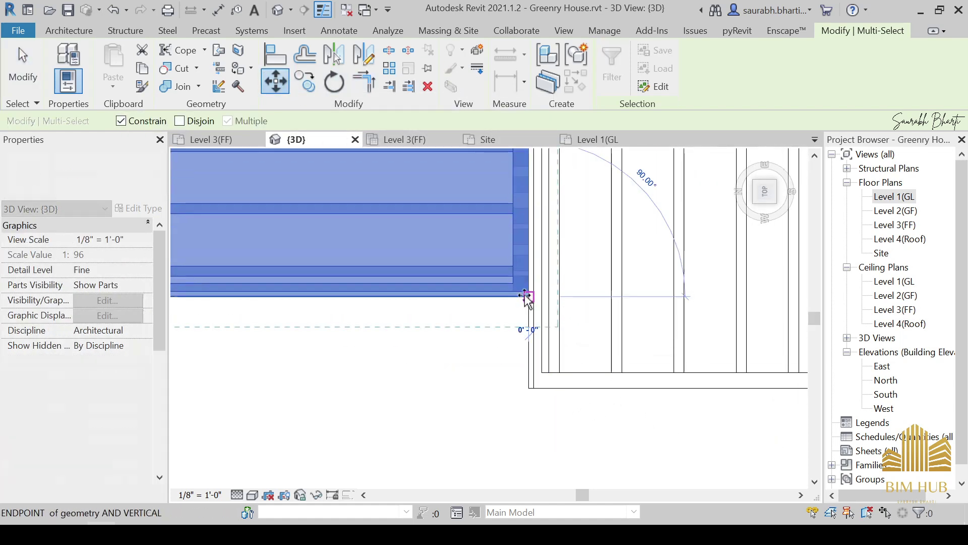
left_click(528, 388)
scroll(527, 390, "down", 3)
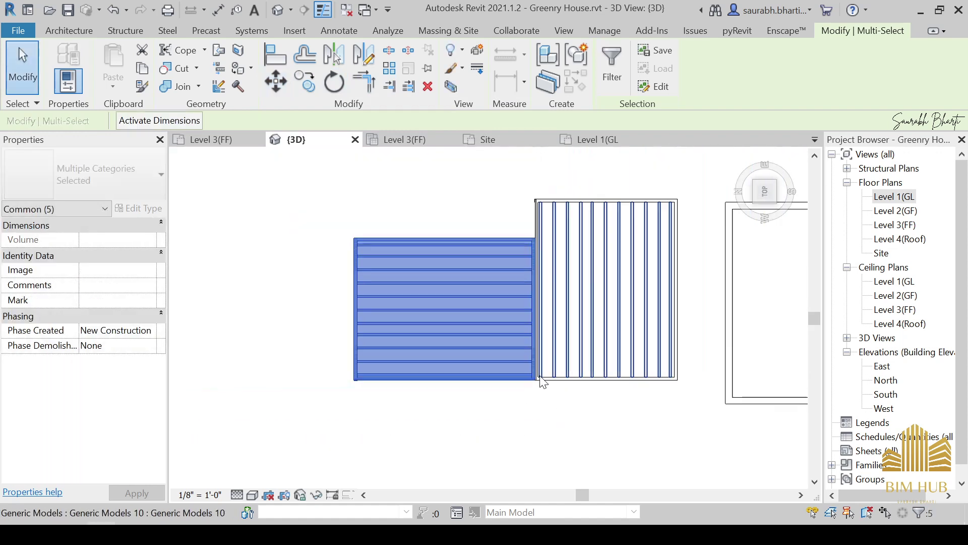
scroll(540, 380, "down", 1)
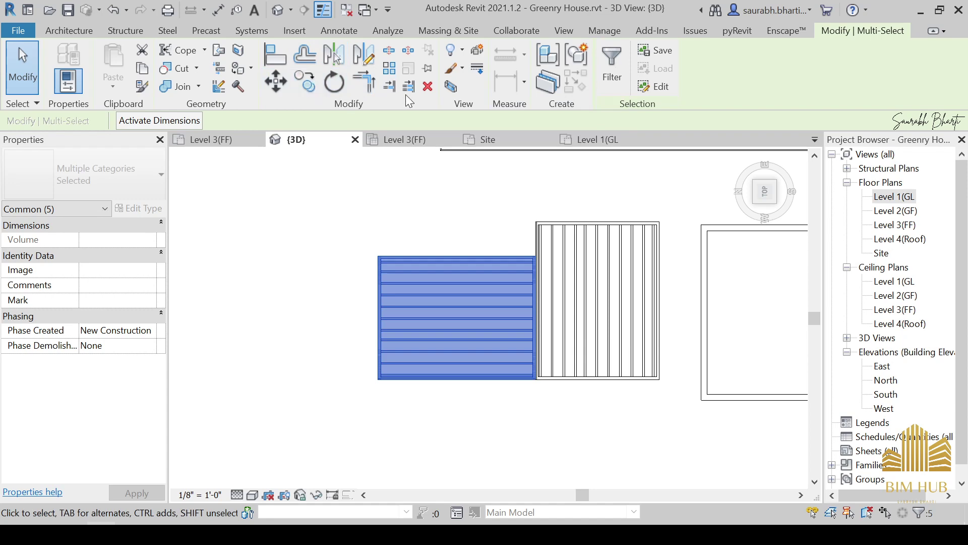
scroll(388, 222, "down", 1)
Orbit around the house to inspect the pergolas and sitout from angled views.
middle_click_drag(385, 205, 396, 159, "shift")
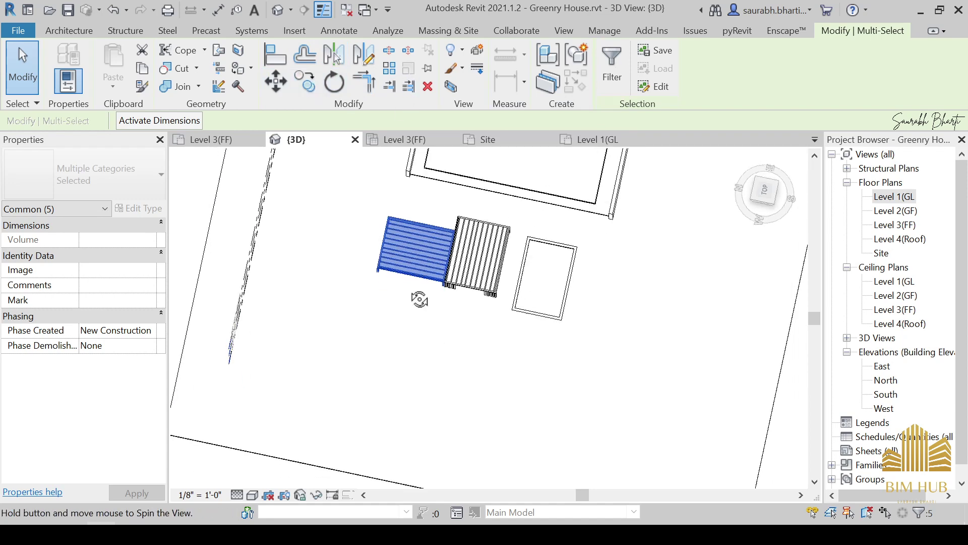
scroll(380, 281, "up", 3)
left_click(366, 269)
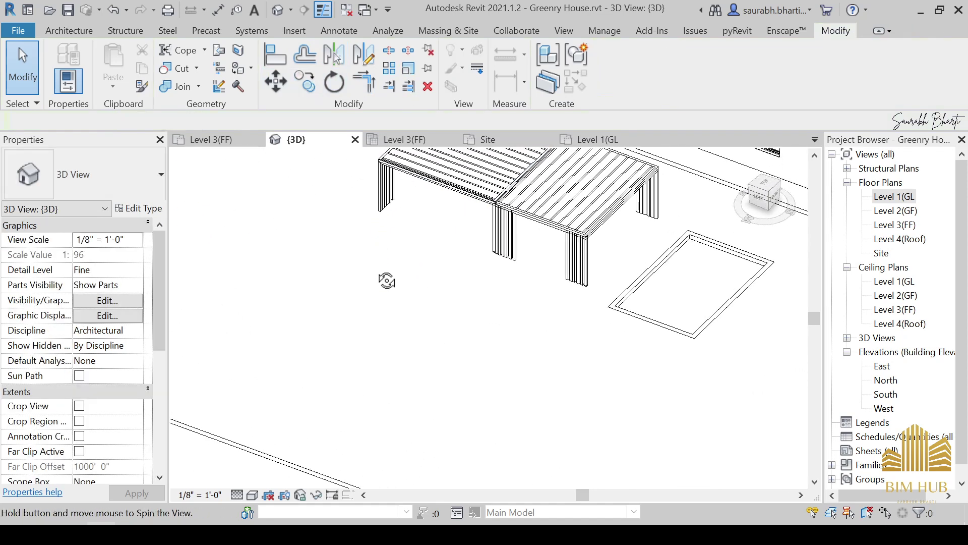
scroll(388, 303, "down", 4)
mouse_move(395, 423)
middle_mouse_down("shift")
mouse_move(386, 393)
mouse_move(423, 403)
middle_mouse_up("shift")
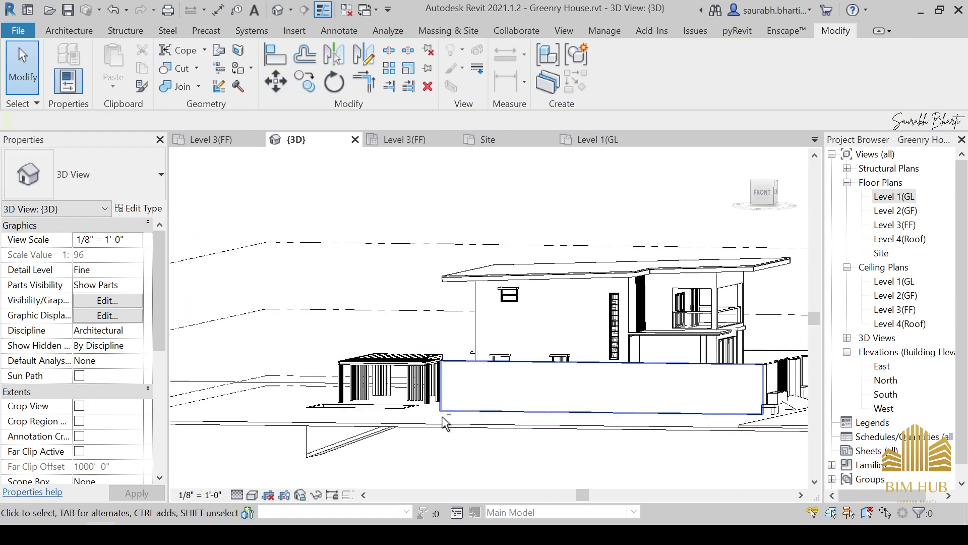
scroll(423, 403, "up", 2)
scroll(426, 408, "up", 2)
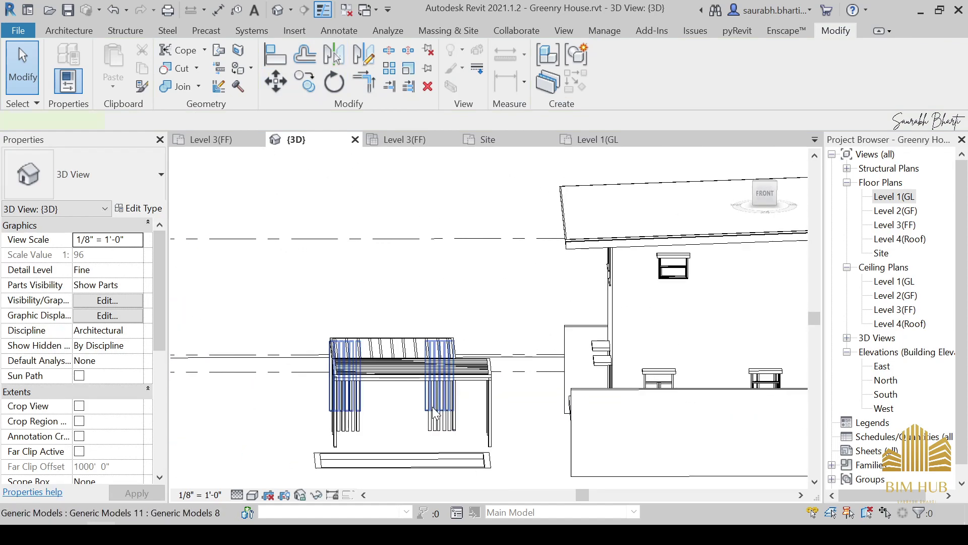
left_click(429, 407)
scroll(434, 403, "up", 1)
scroll(437, 416, "up", 1)
key("Escape")
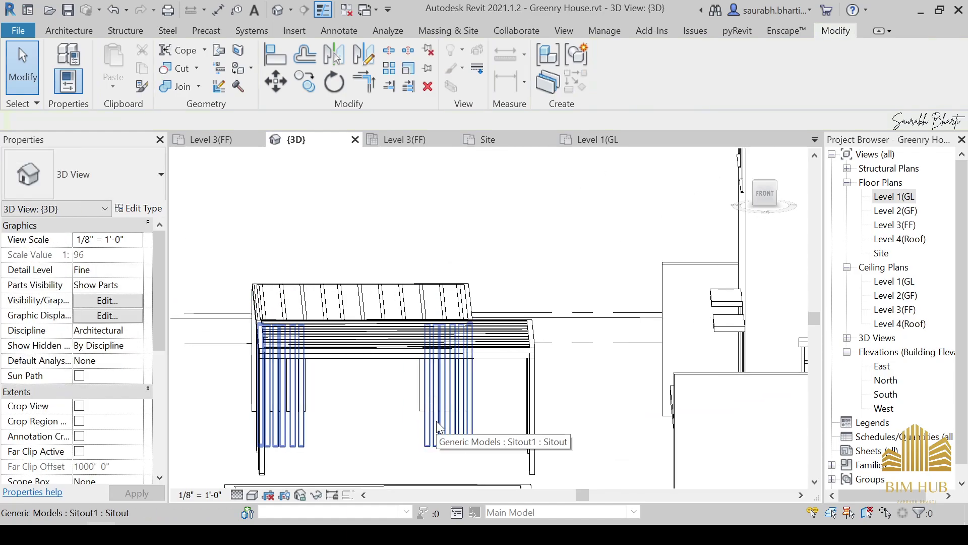
mouse_move(410, 426)
middle_mouse_down("shift")
mouse_move(576, 426)
mouse_move(662, 440)
mouse_move(514, 476)
mouse_move(486, 424)
mouse_move(585, 444)
mouse_move(608, 421)
mouse_move(531, 431)
mouse_move(506, 372)
mouse_move(339, 417)
middle_mouse_up("shift")
scroll(594, 416, "down", 3)
scroll(595, 416, "down", 2)
scroll(531, 431, "up", 2)
left_click(252, 495)
Switch the view to the Realistic visual style and look down on the pergola.
left_click(282, 477)
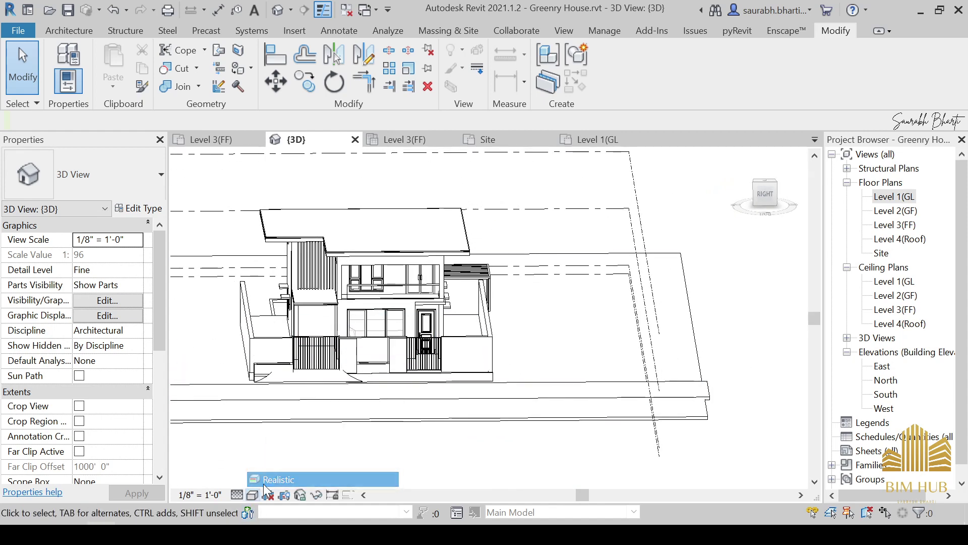
middle_click_drag(314, 364, 519, 456, "shift")
scroll(420, 304, "up", 3)
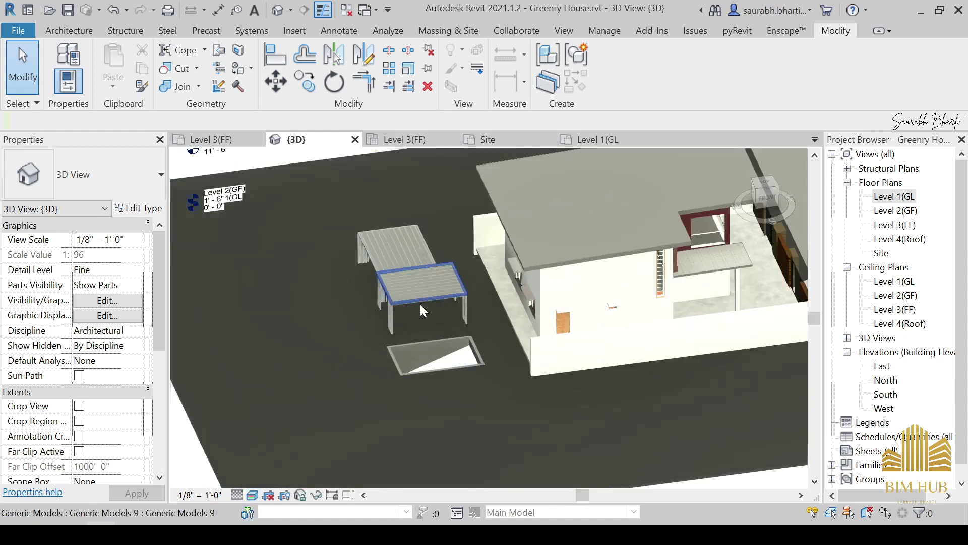
scroll(389, 241, "up", 2)
scroll(421, 292, "up", 1)
scroll(422, 292, "up", 2)
Edit the new pergola's slat model in place, set its extrusion material to Copper, and finish.
left_click(422, 272)
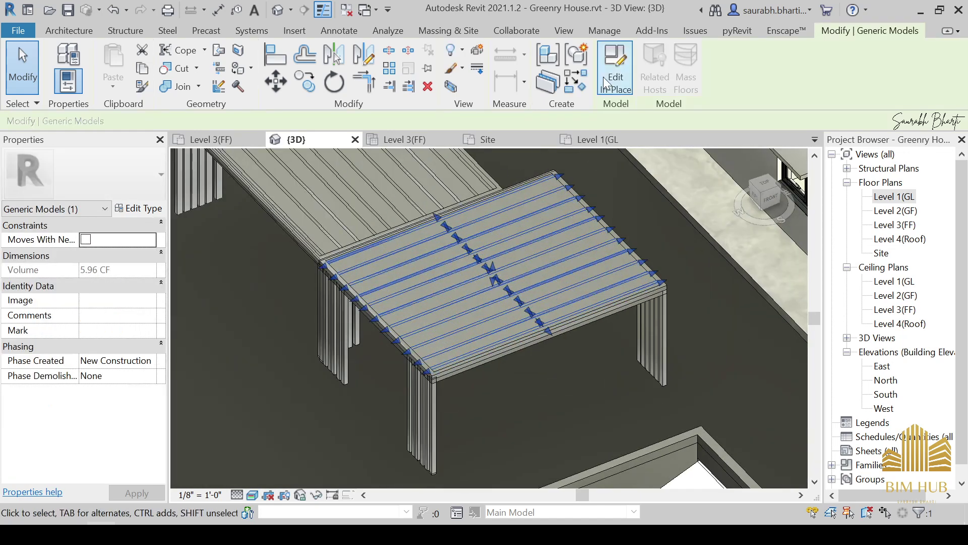
left_click(615, 74)
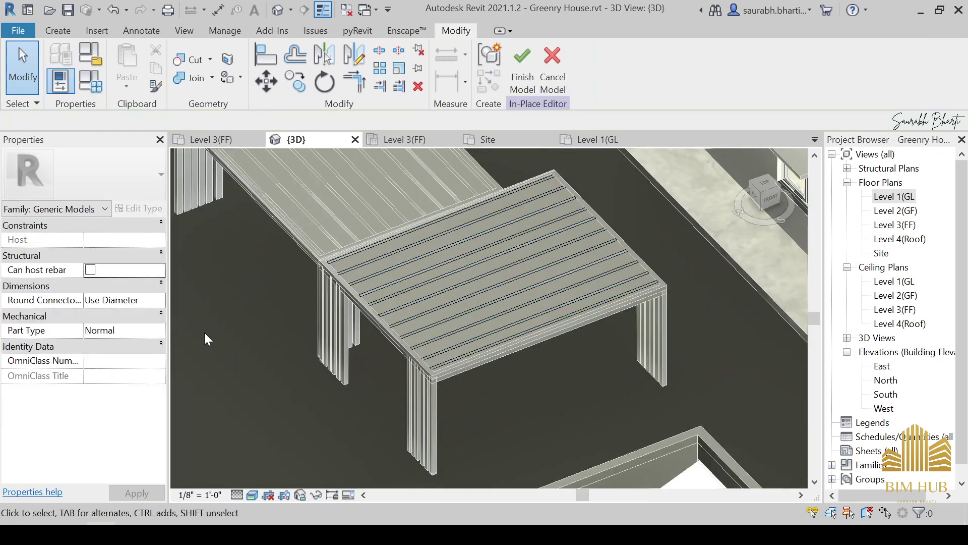
left_click(492, 188)
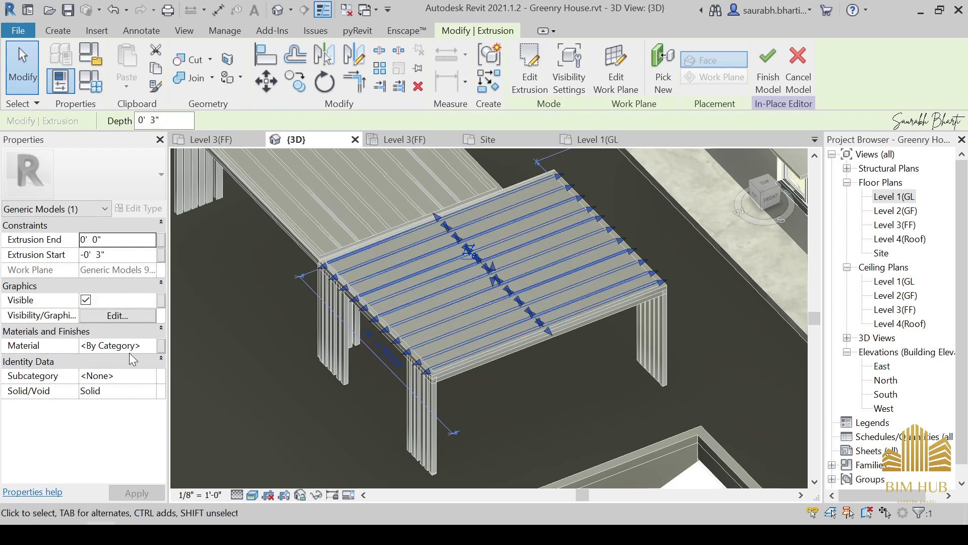
left_click(148, 350)
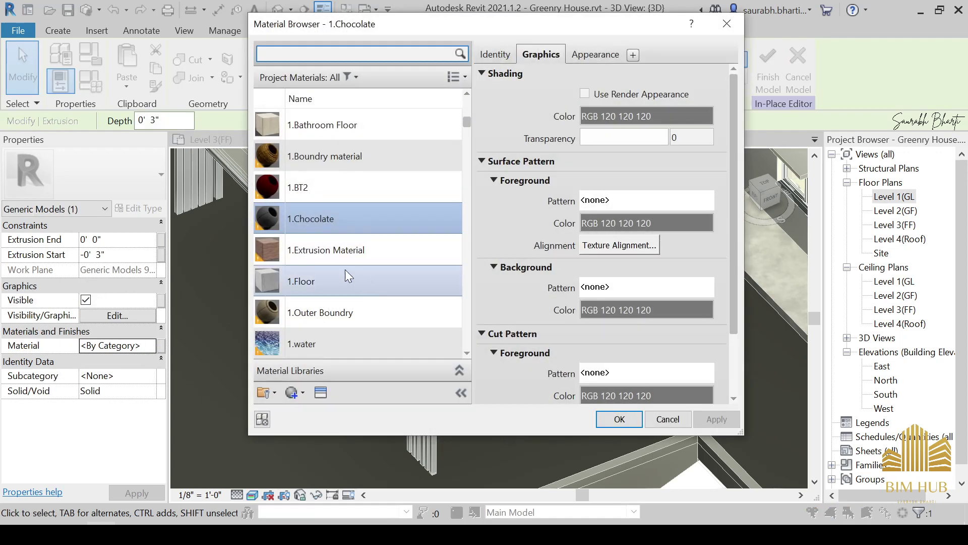
scroll(333, 262, "down", 3)
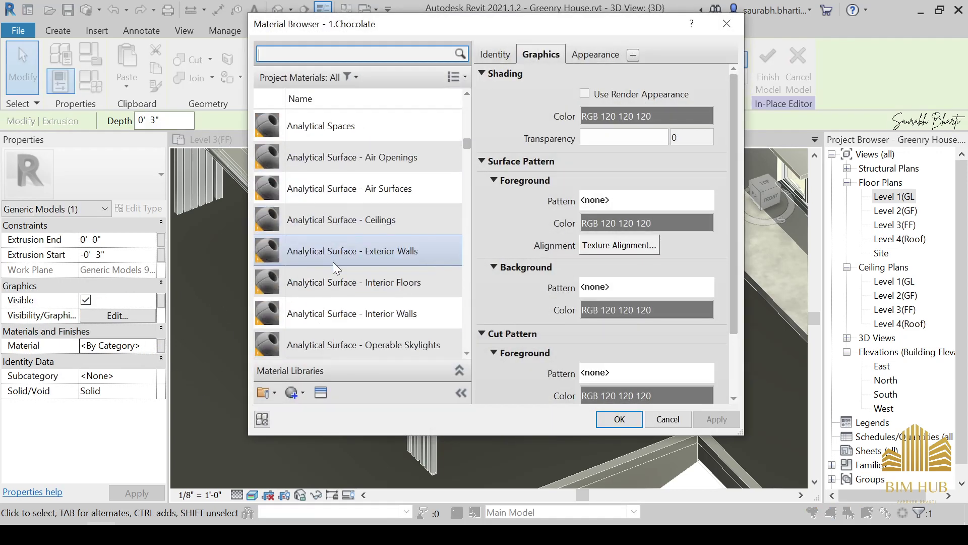
scroll(335, 262, "down", 5)
scroll(334, 264, "down", 1)
left_click(313, 250)
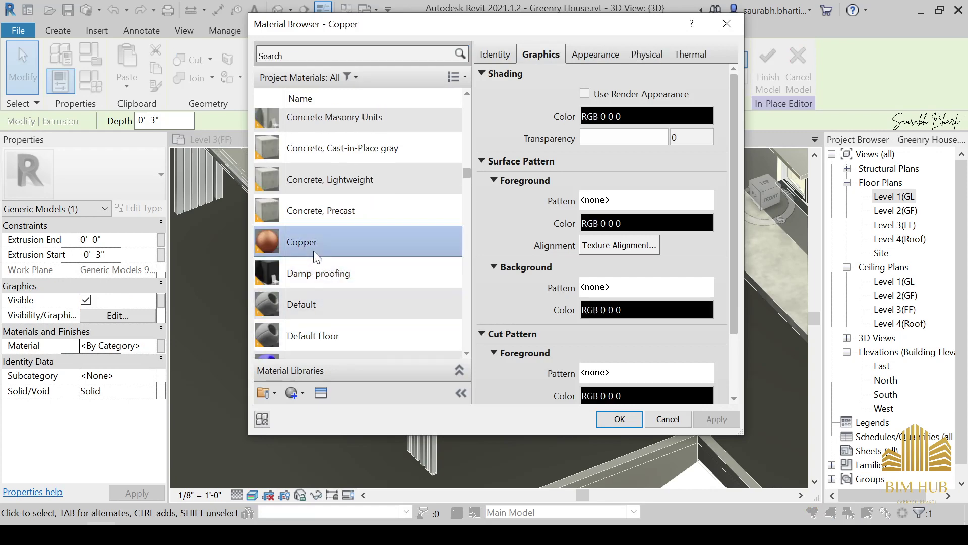
left_click(619, 419)
left_click(611, 384)
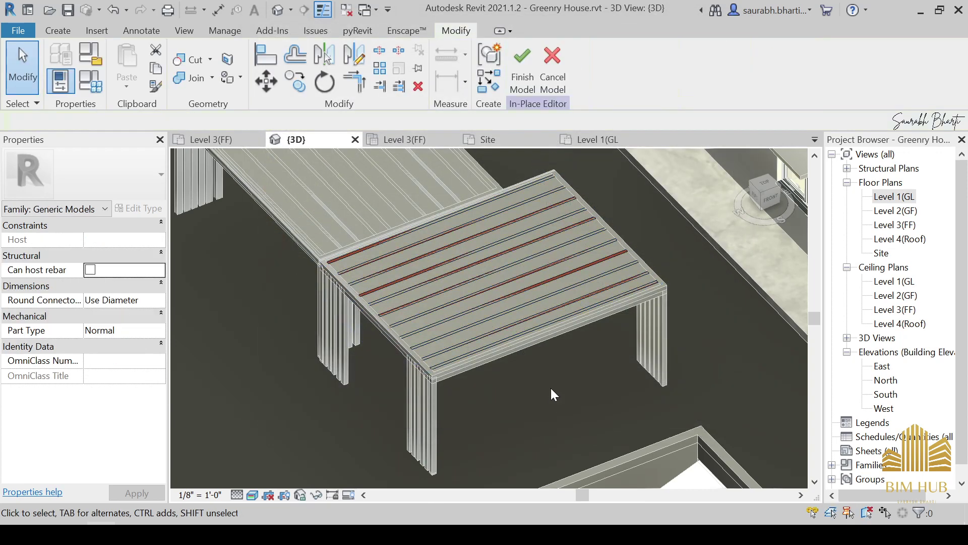
left_click(519, 80)
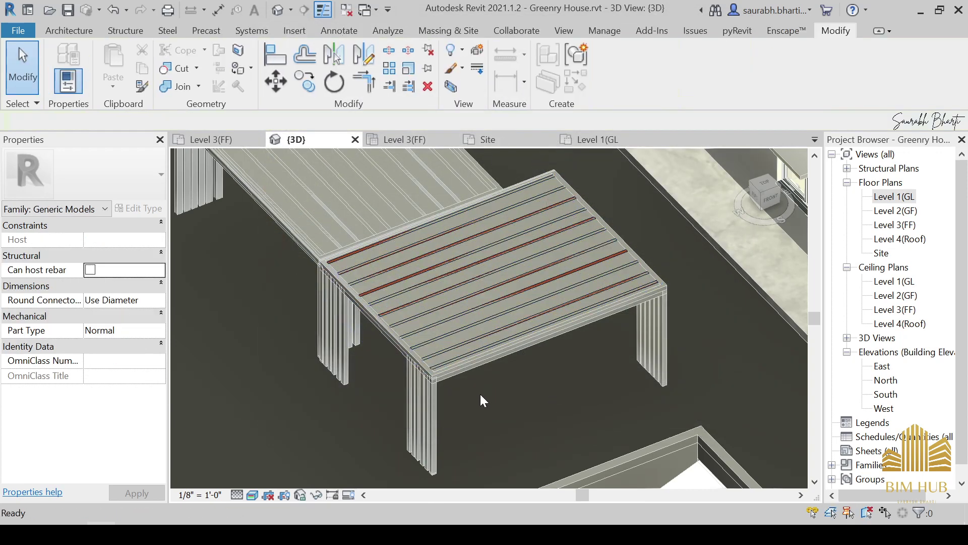
Filter the second pergola's selection to Floors only and delete that floor slab.
scroll(407, 363, "up", 5)
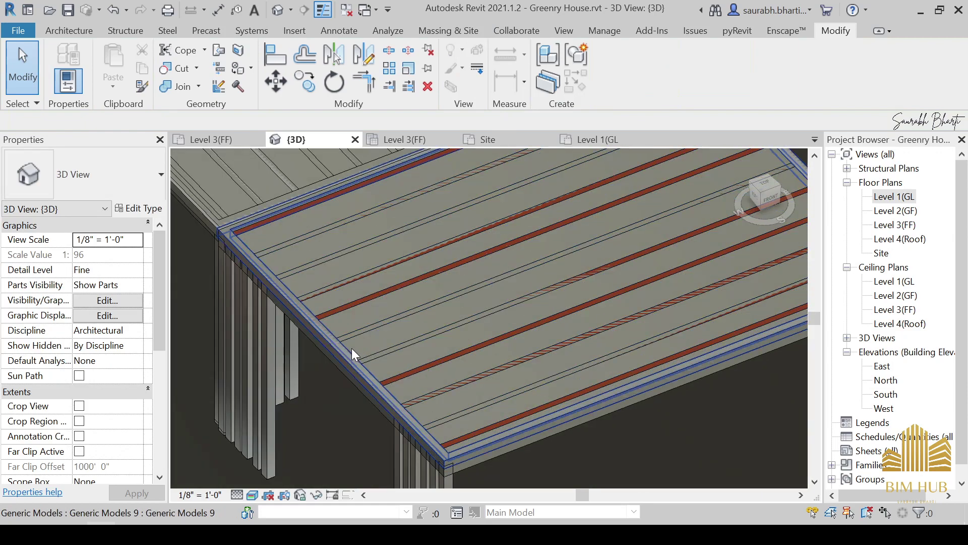
left_click(353, 352)
scroll(357, 357, "down", 2)
scroll(403, 335, "down", 2)
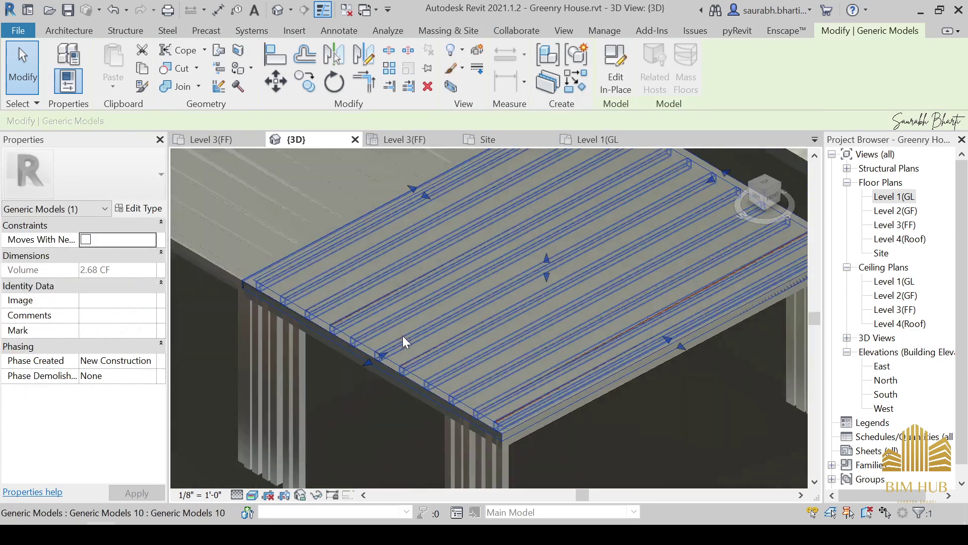
scroll(403, 334, "down", 3)
key("Escape")
left_click_drag(516, 392, 488, 306)
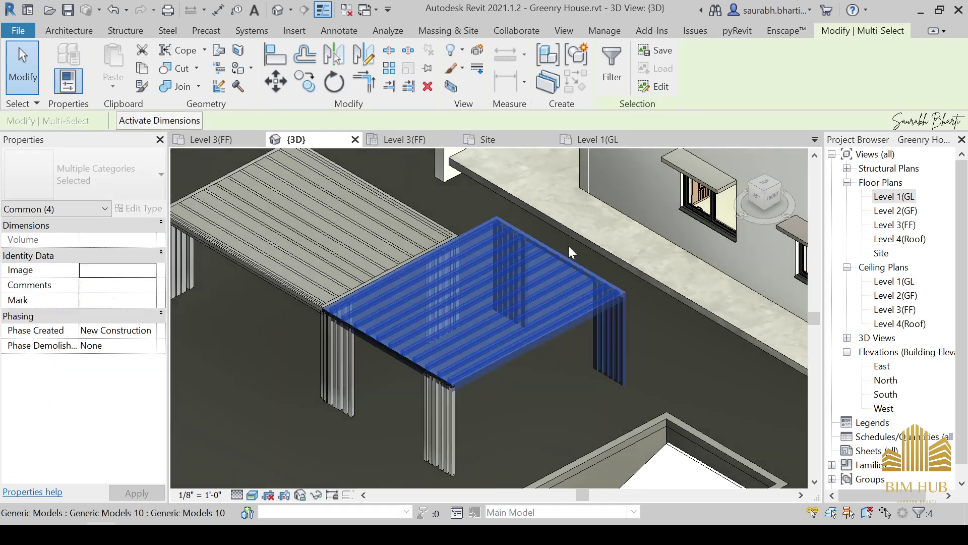
left_click(612, 70)
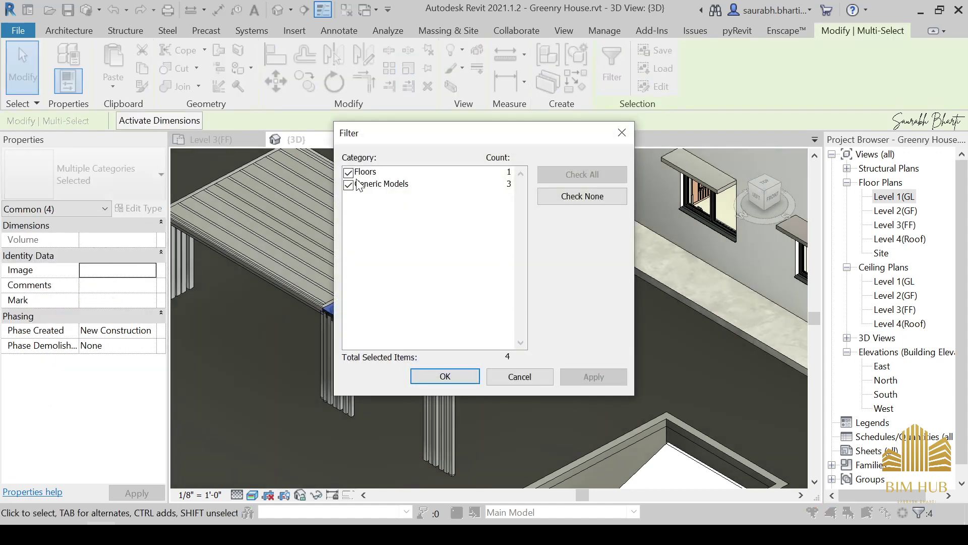
left_click(458, 377)
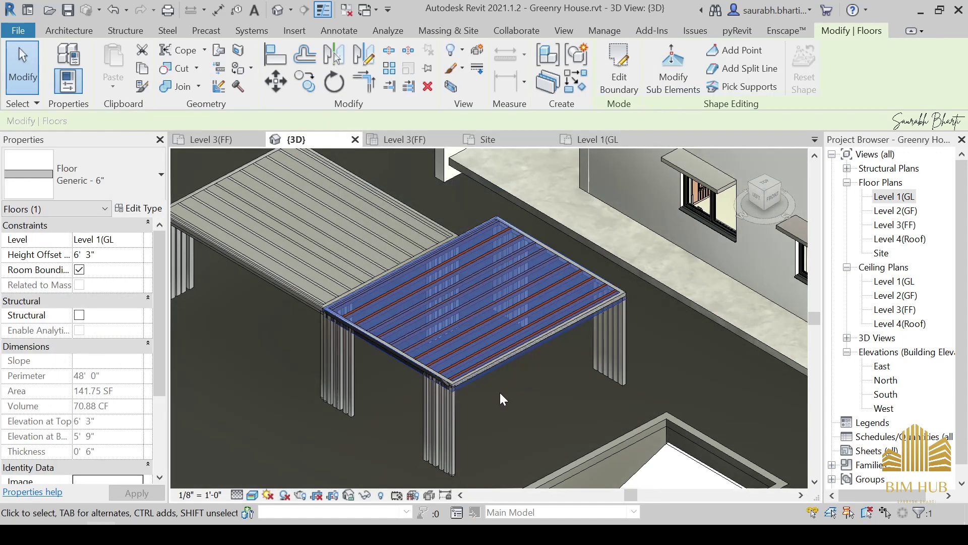
key("Delete")
Remove the first pergola's floor slab by filtering its selection down to Floors.
left_click(351, 253)
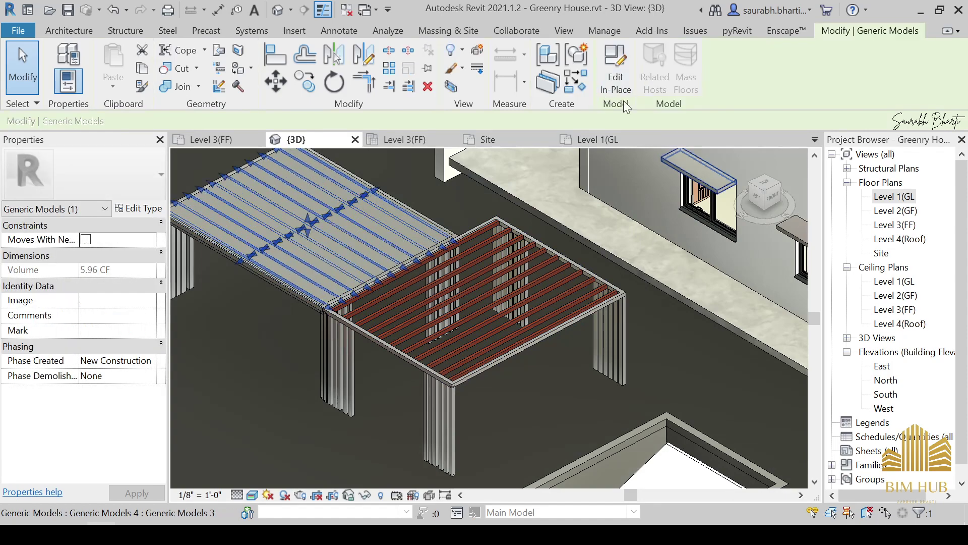
left_click(244, 381)
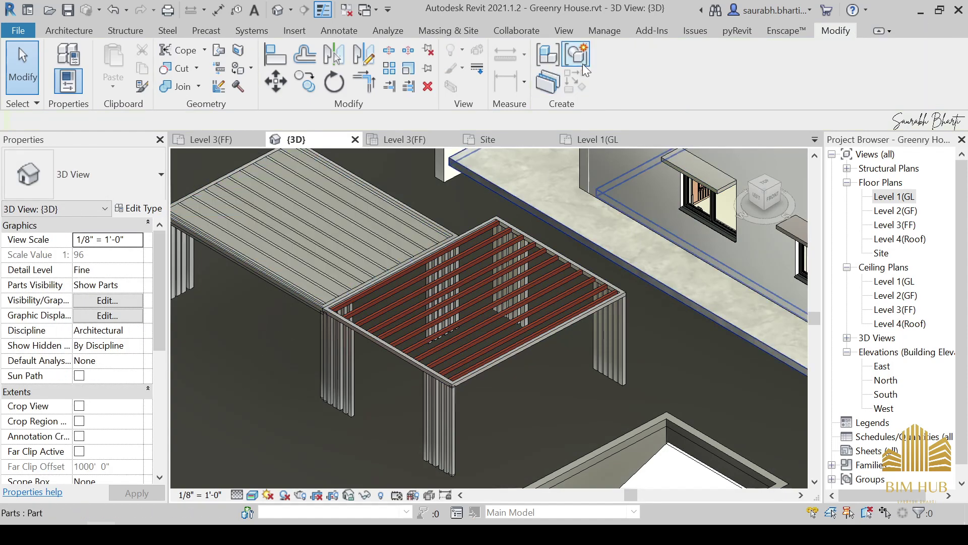
mouse_move(341, 254)
middle_mouse_down("shift")
mouse_move(480, 303)
mouse_move(350, 361)
middle_mouse_up("shift")
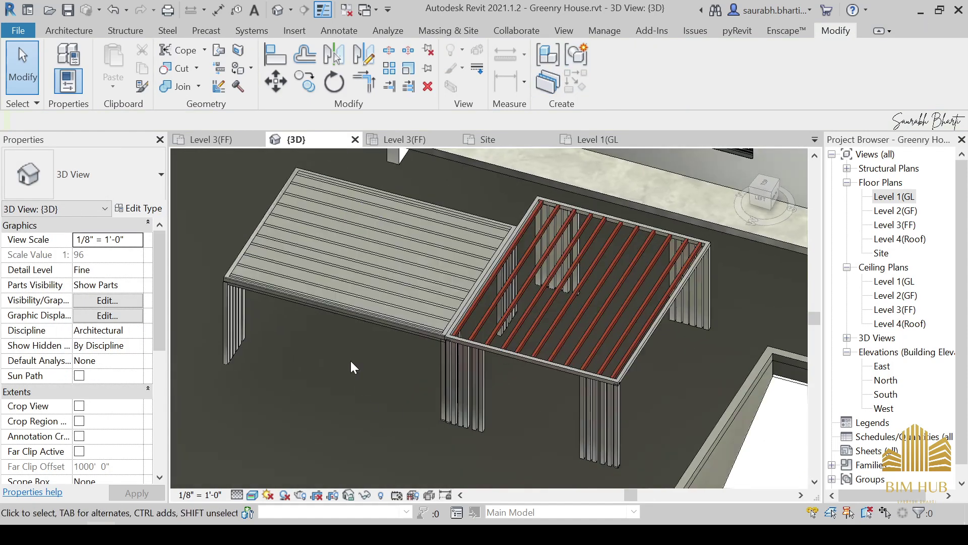
left_click(309, 202)
left_click(613, 65)
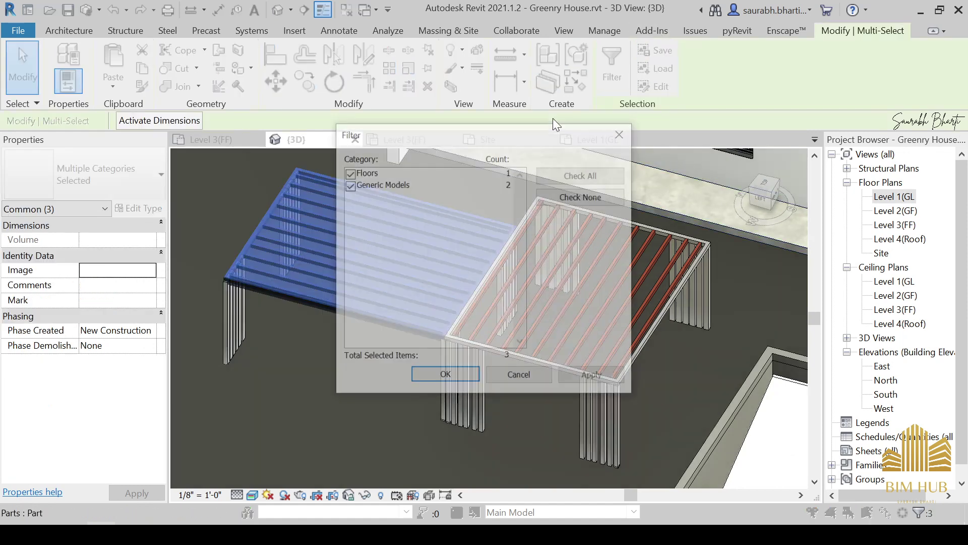
left_click(348, 185)
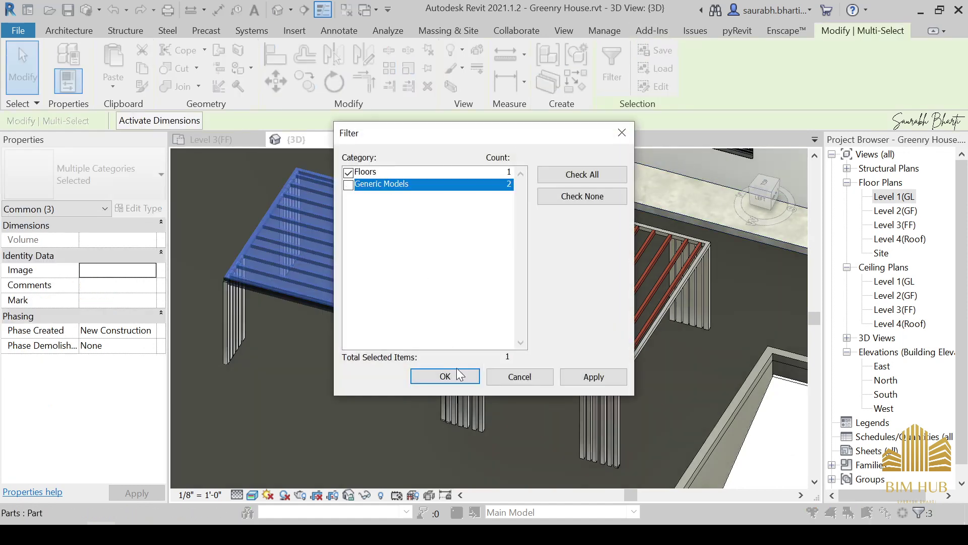
left_click(452, 374)
key("Escape")
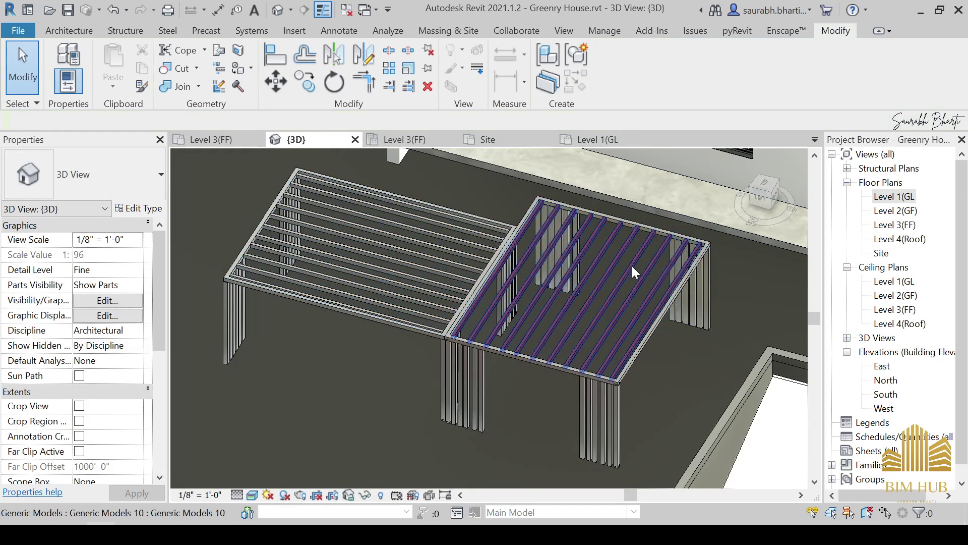
Orbit to the pergola's far side and open its roof slats for in-place editing.
mouse_move(623, 311)
middle_mouse_down("shift")
mouse_move(558, 337)
mouse_move(508, 382)
middle_mouse_up("shift")
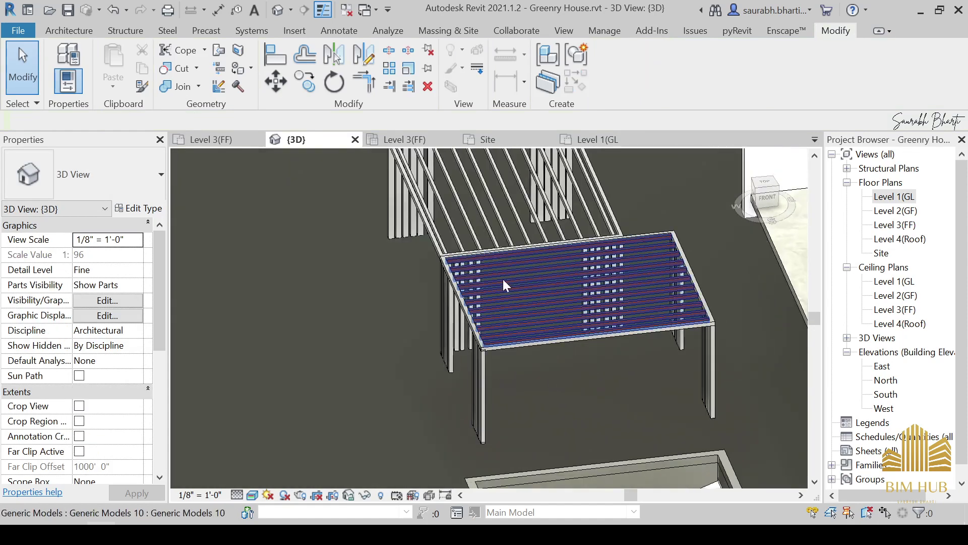
left_click(487, 227)
left_click(610, 61)
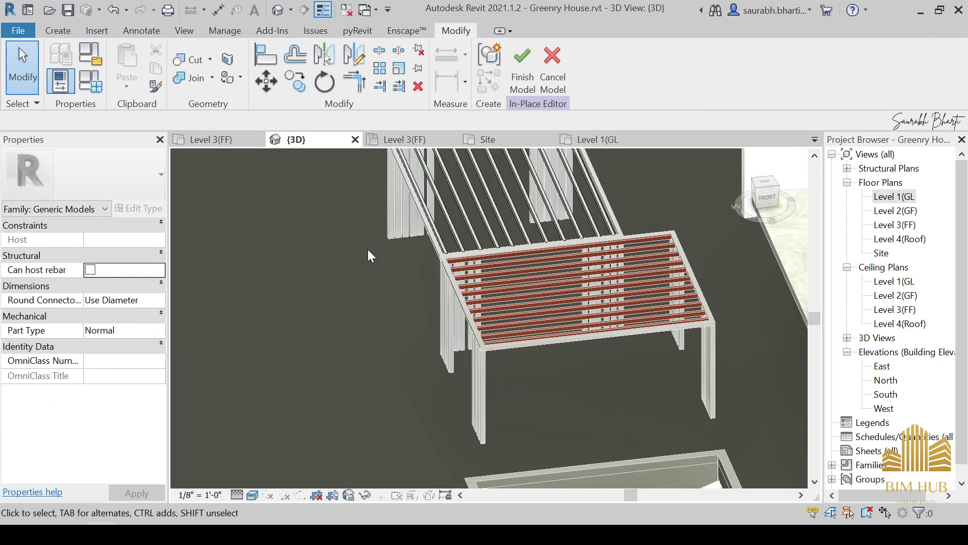
Assign Copper to the roof slat extrusion and finish that in-place model.
left_click(474, 216)
left_click(152, 345)
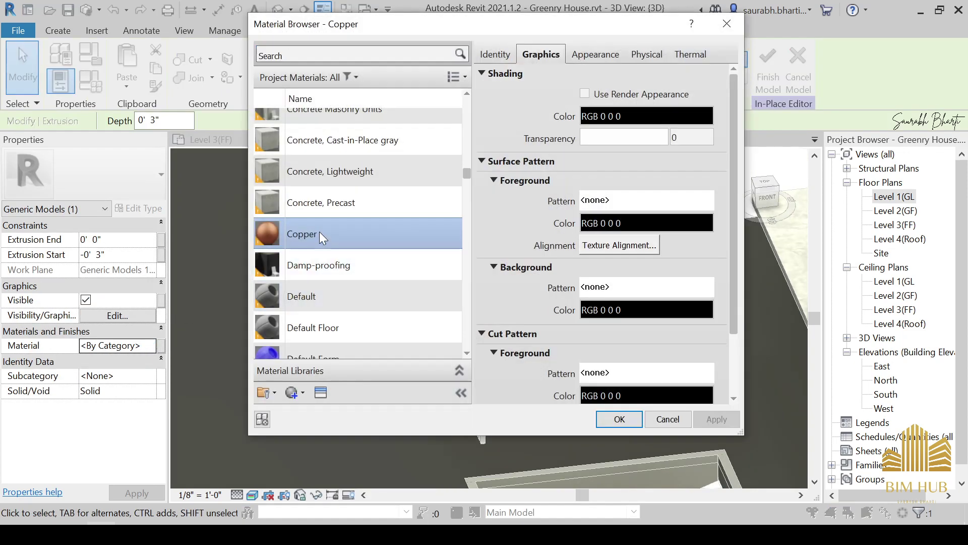
double_click(319, 231)
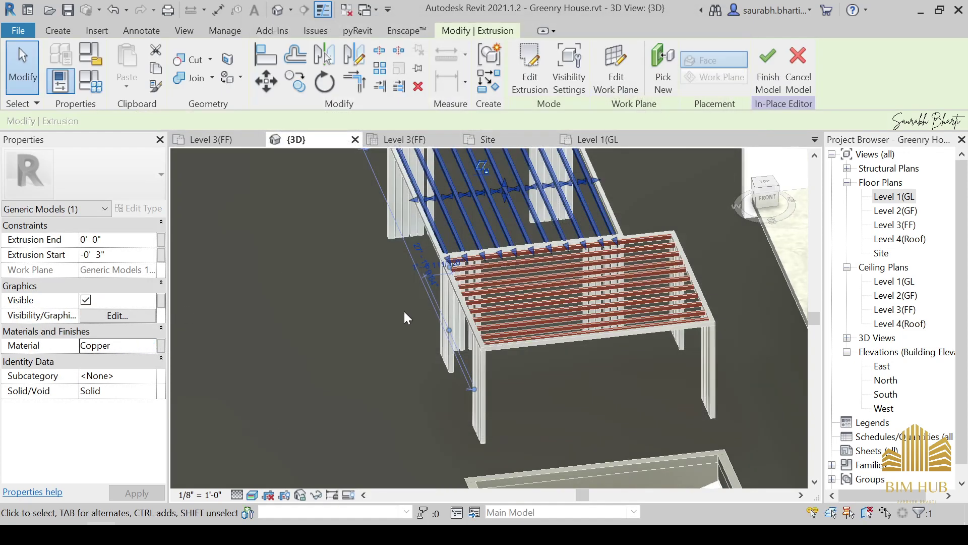
left_click(764, 64)
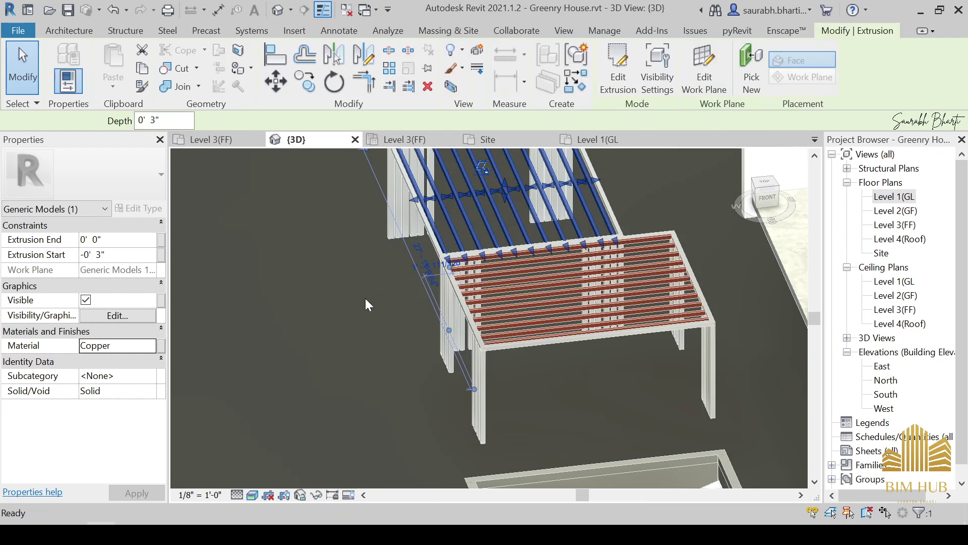
Make the first group of pergola leg slats Copper and finish its in-place model.
scroll(365, 298, "down", 3)
middle_click_drag(338, 342, 422, 326, "shift")
scroll(422, 325, "up", 3)
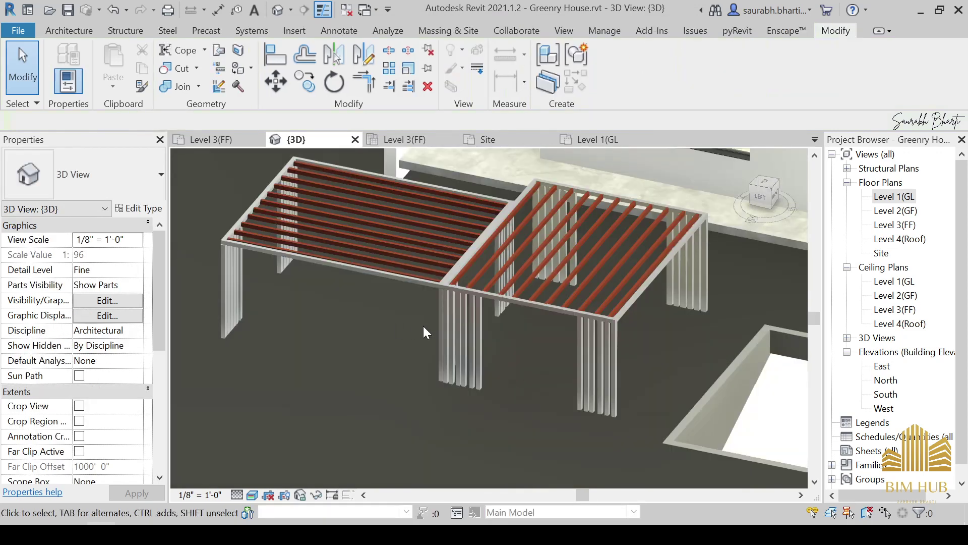
left_click(452, 323)
left_click(616, 71)
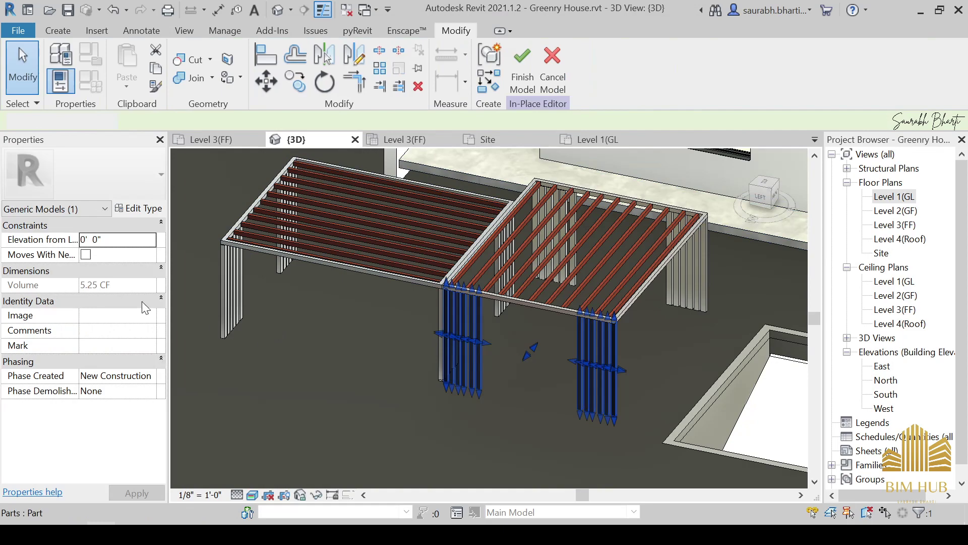
left_click(470, 317)
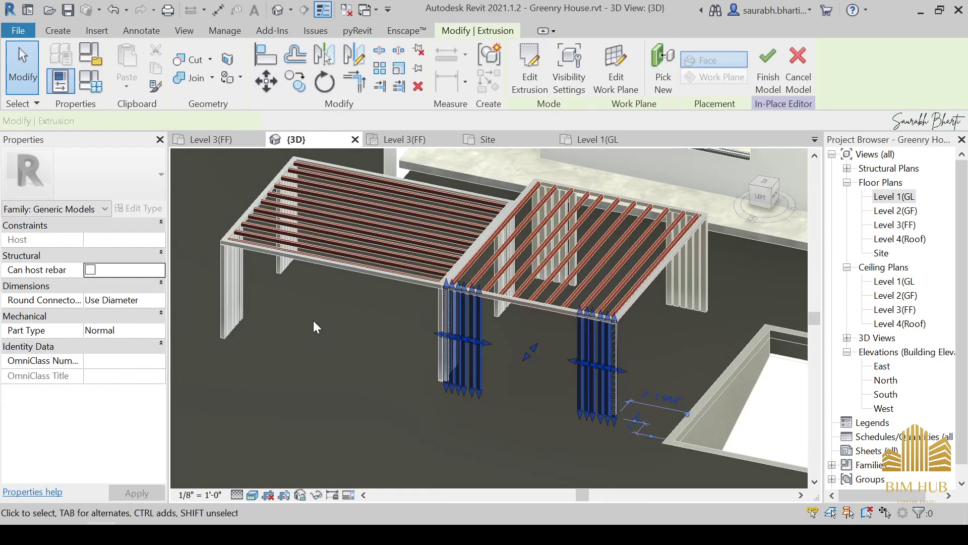
left_click(142, 346)
left_click(151, 346)
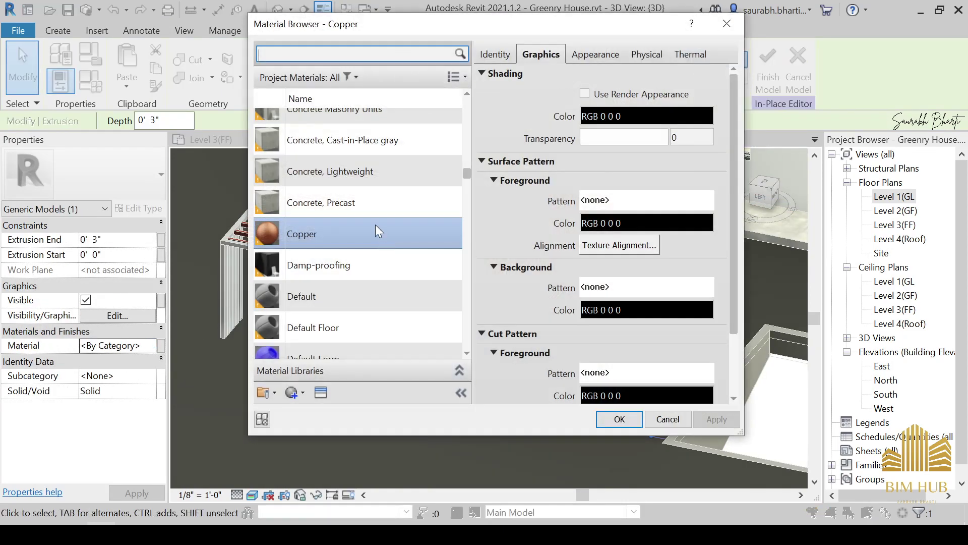
double_click(339, 225)
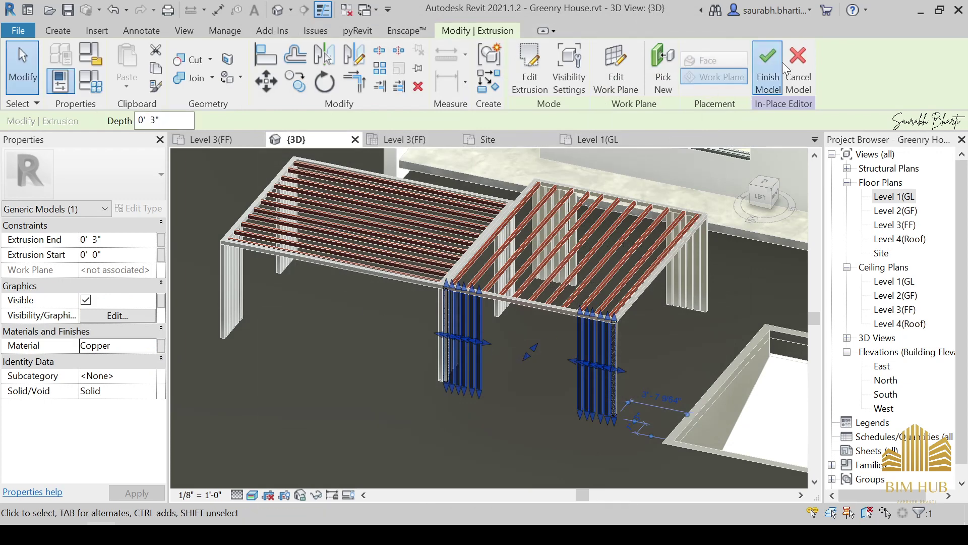
left_click(768, 71)
key("Escape")
Set a second group of leg slats' material to COPPER and finish the model.
scroll(474, 333, "up", 3)
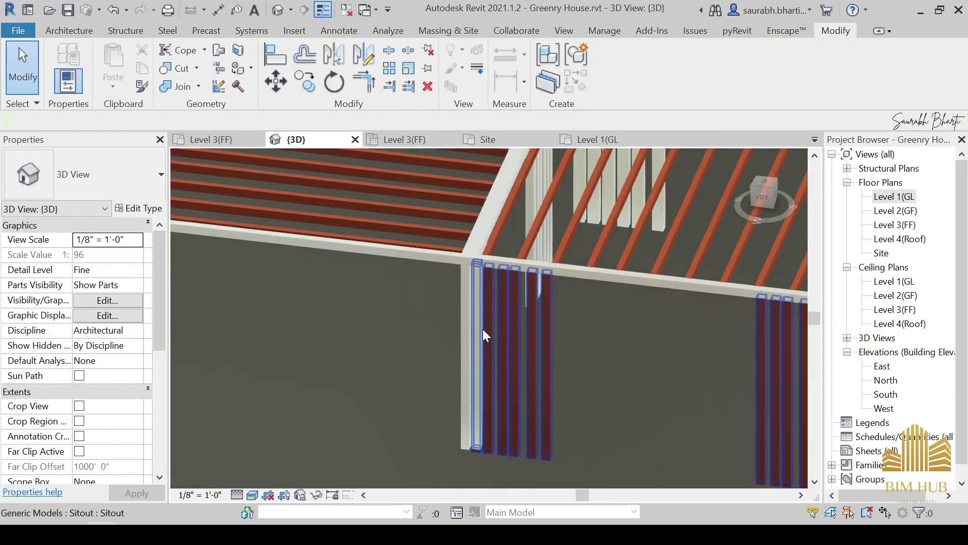
left_click(463, 320)
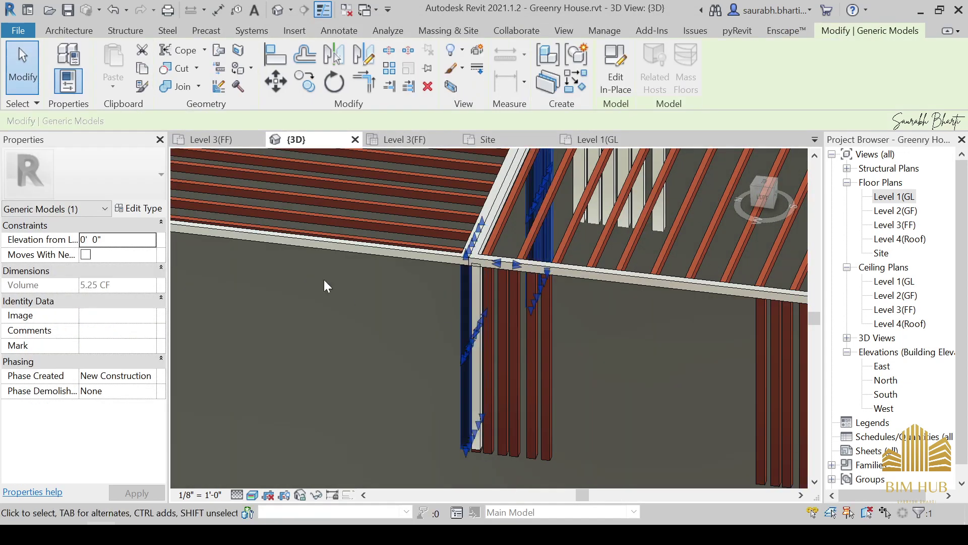
left_click(614, 80)
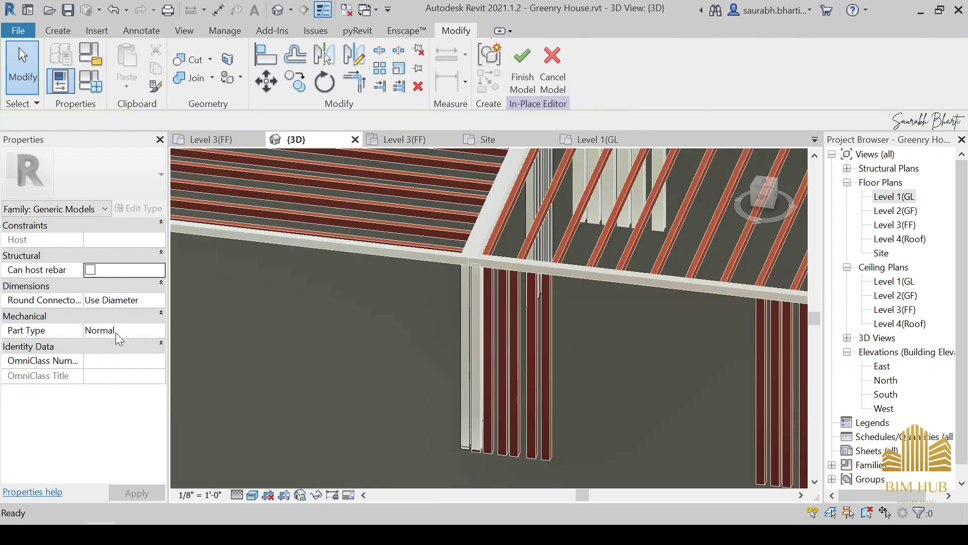
left_click(463, 285)
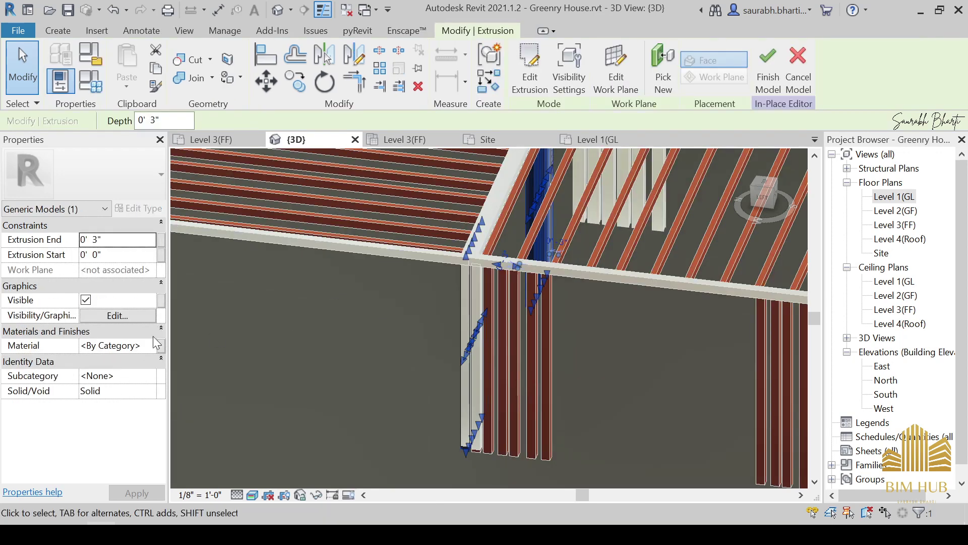
left_click(152, 345)
type("C")
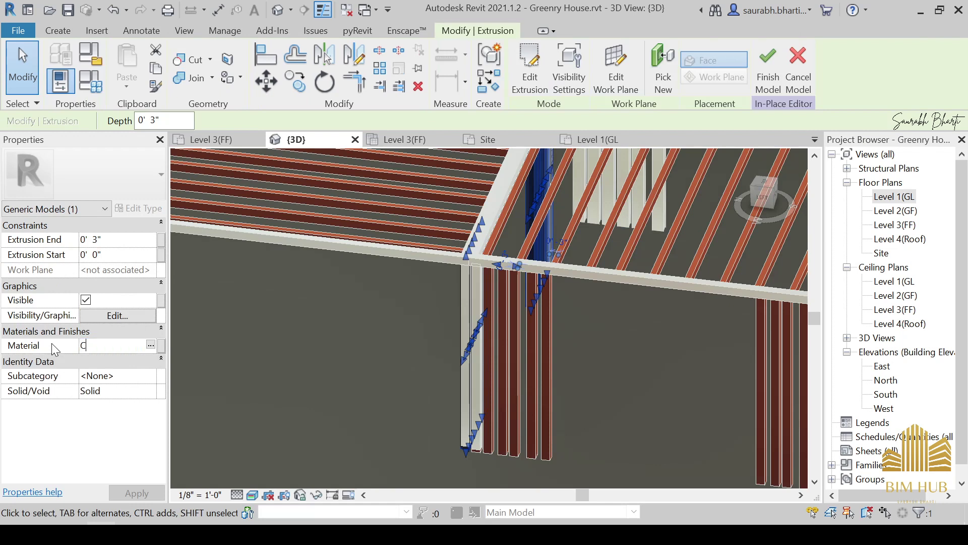
type("OPPER")
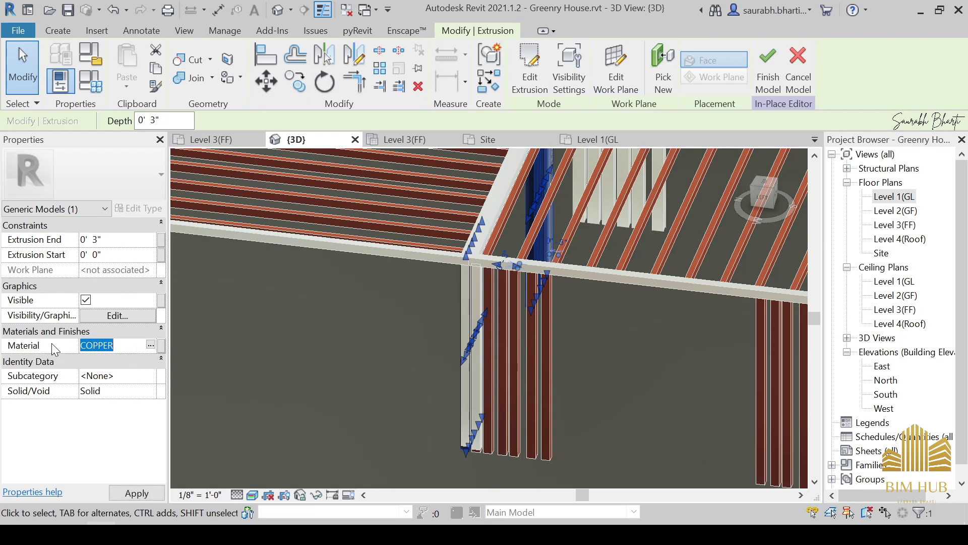
key("Return")
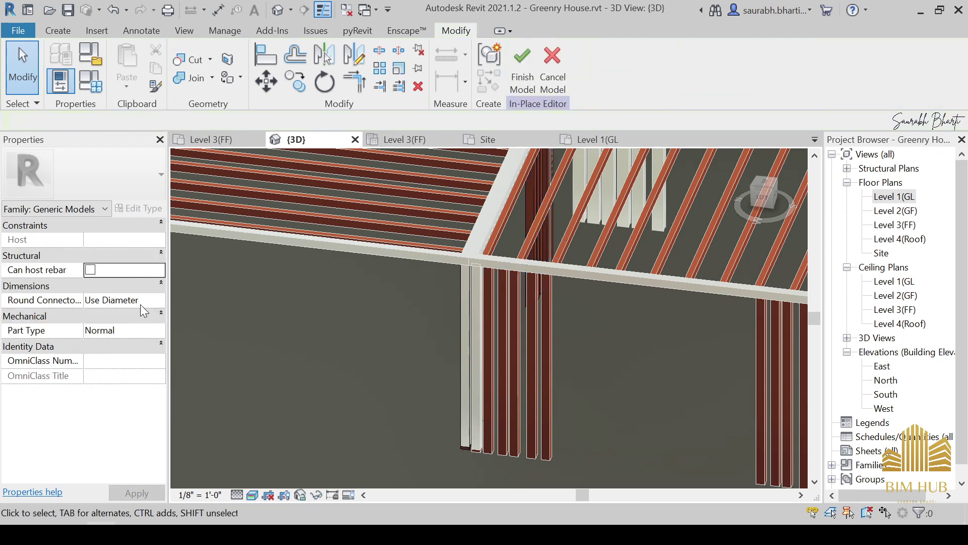
left_click(137, 345)
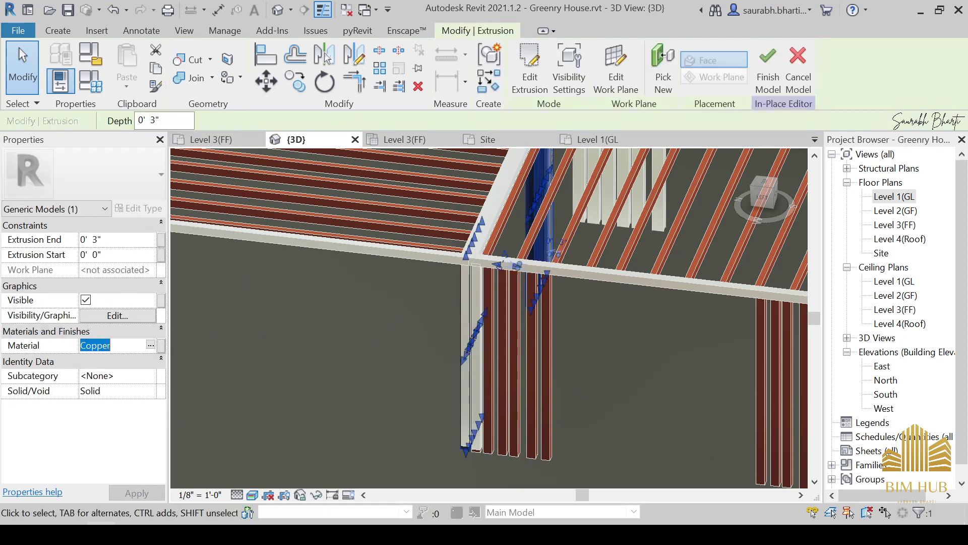
left_click(777, 62)
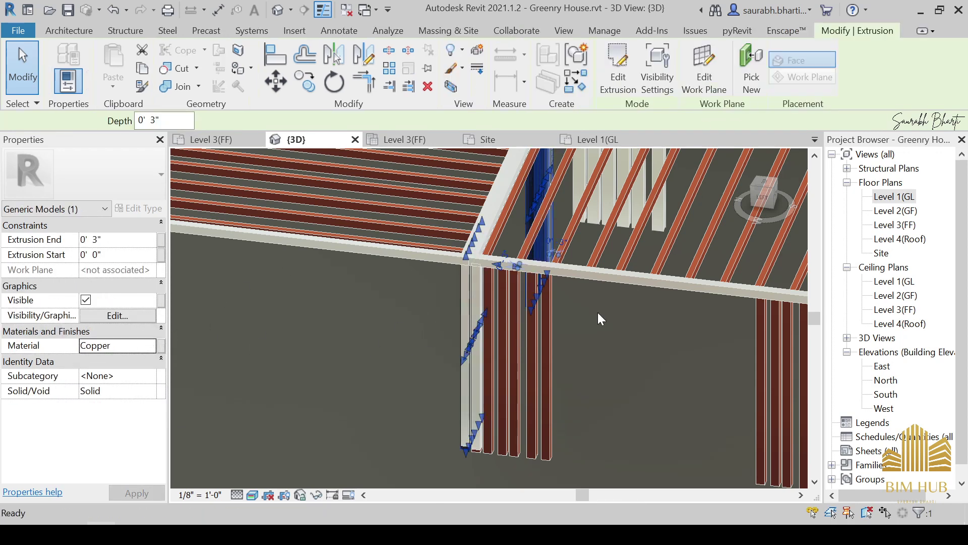
Orbit the model around to bring the horizontal beam into view.
left_click(464, 334)
left_click(361, 391)
mouse_move(362, 390)
middle_mouse_down("shift")
mouse_move(389, 404)
mouse_move(652, 403)
mouse_move(650, 385)
middle_mouse_up("shift")
left_click(650, 385)
mouse_move(640, 324)
middle_mouse_down("shift")
mouse_move(623, 305)
mouse_move(706, 239)
middle_mouse_up("shift")
middle_click_drag(620, 259, 743, 227, "shift")
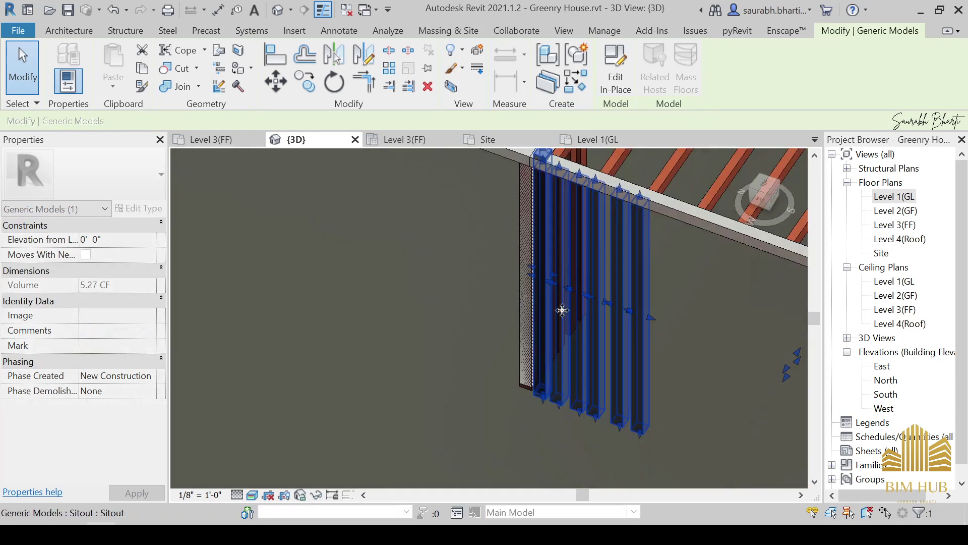
key("Escape")
Replace the horizontal beam extrusion's material with Copper and finish its in-place model.
left_click(736, 230)
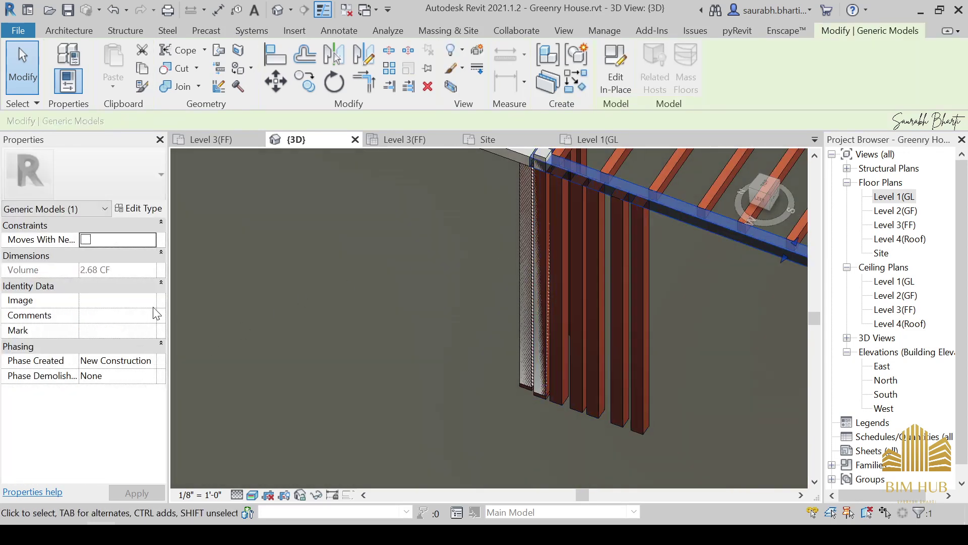
left_click(618, 76)
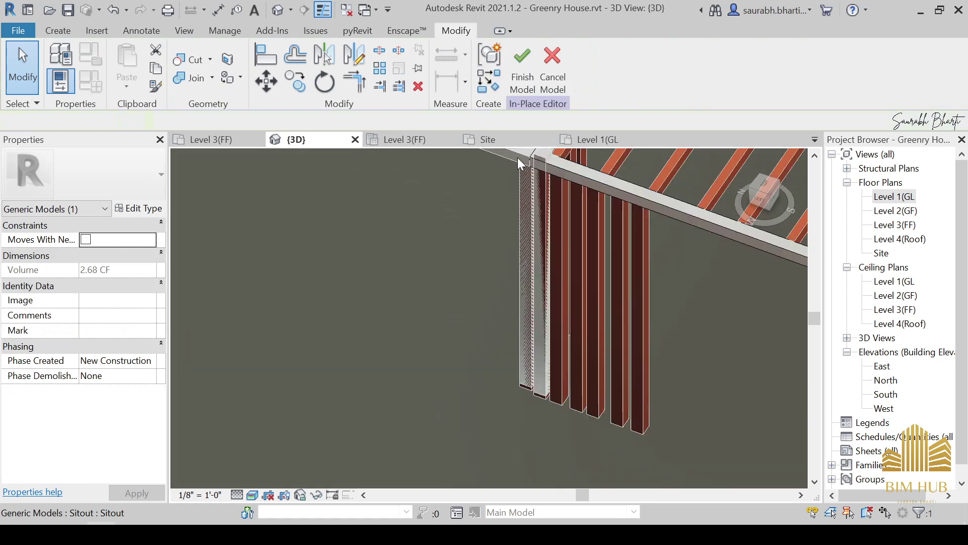
left_click(709, 229)
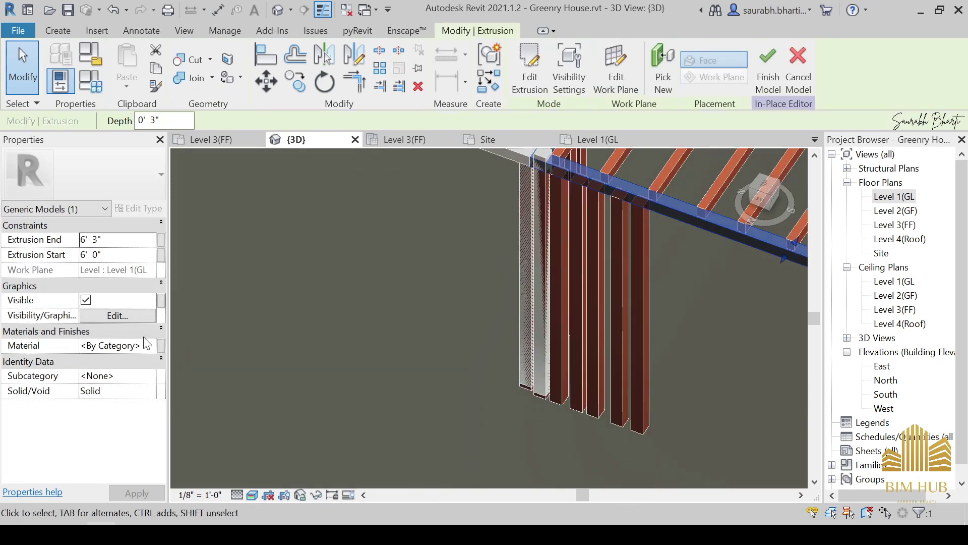
left_click(127, 346)
key("ctrl+a")
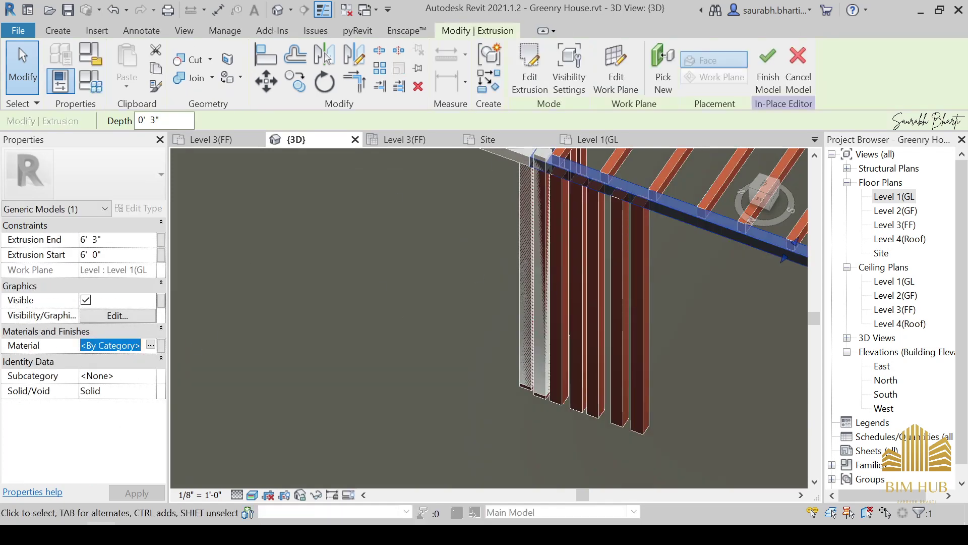
type("Copper")
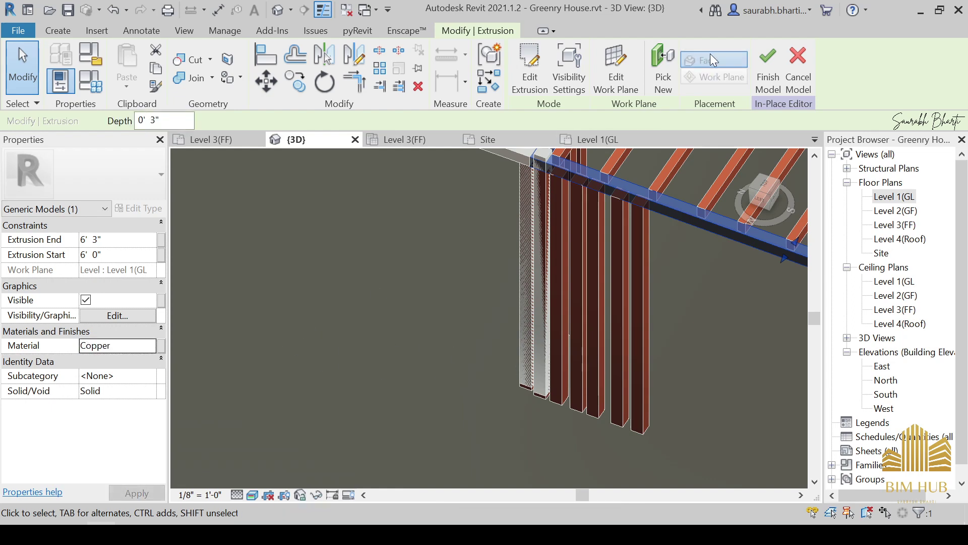
left_click(768, 76)
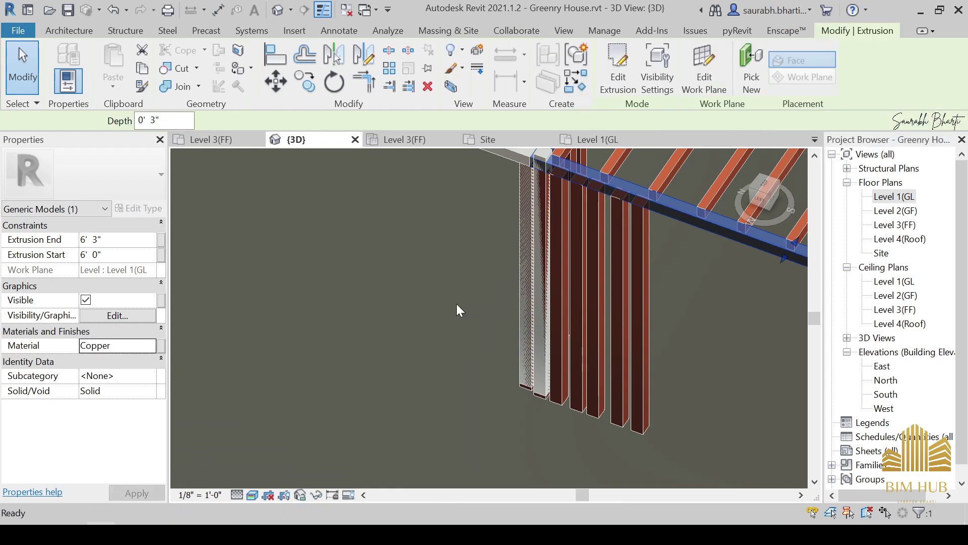
scroll(460, 309, "down", 3)
key("Escape")
scroll(467, 300, "down", 2)
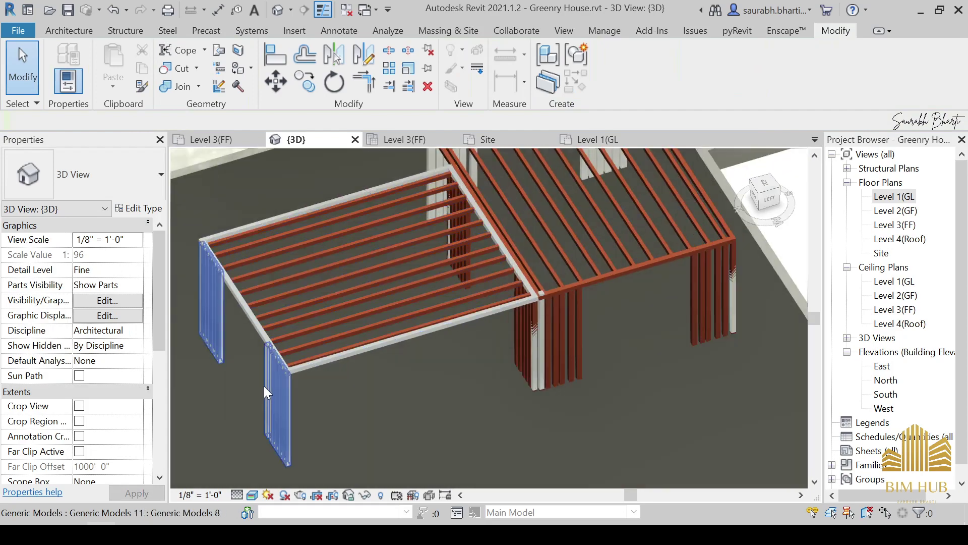
Make the smaller pergola's left leg-slat extrusion Copper and finish the model.
left_click(264, 385)
left_click(605, 70)
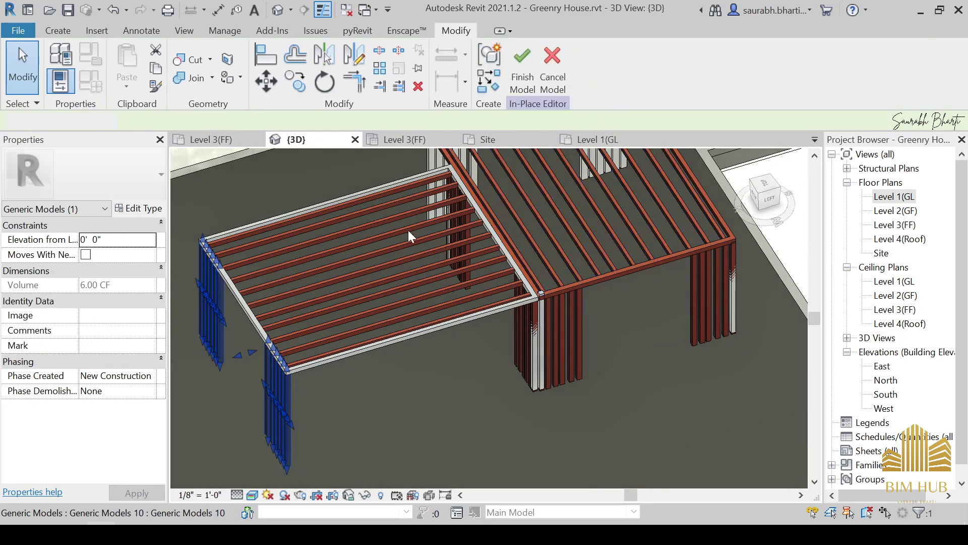
left_click(211, 298)
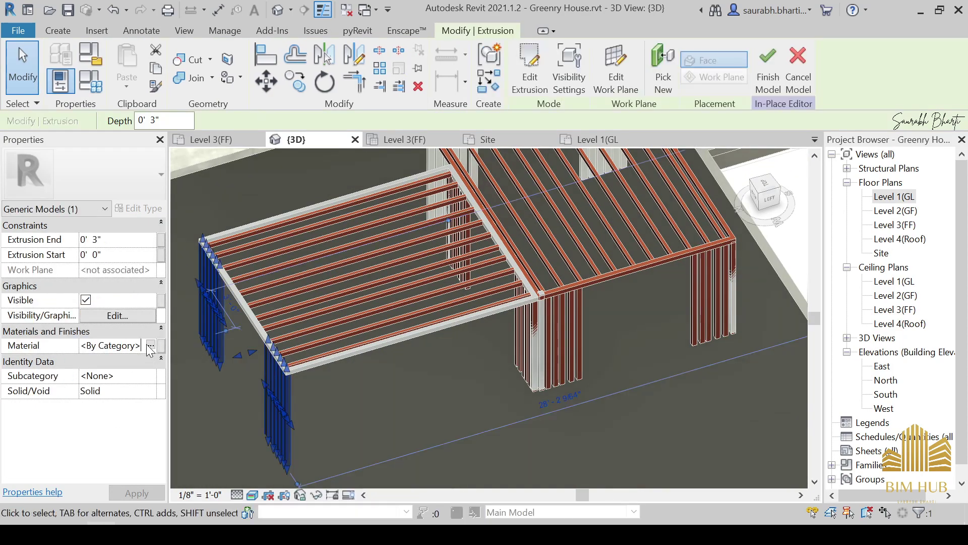
left_click(150, 346)
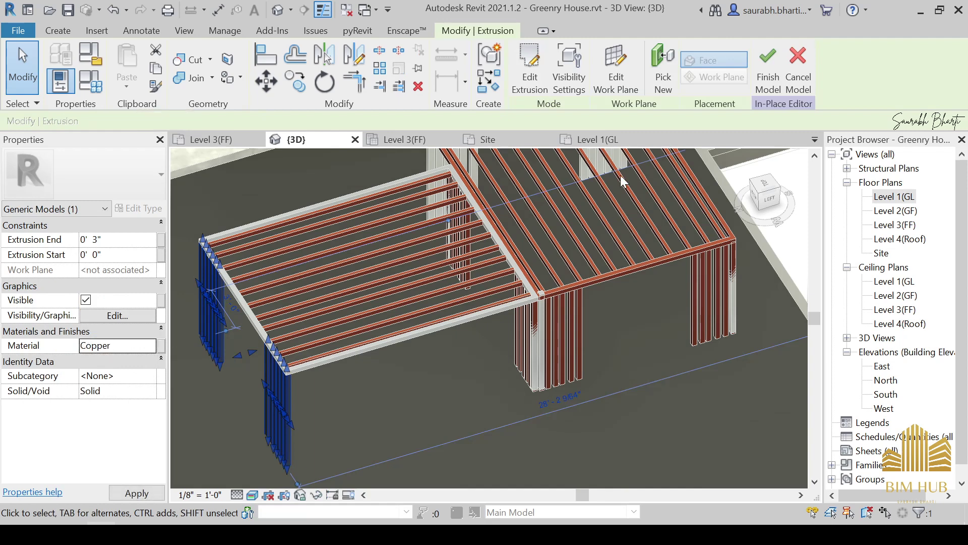
left_click(532, 344)
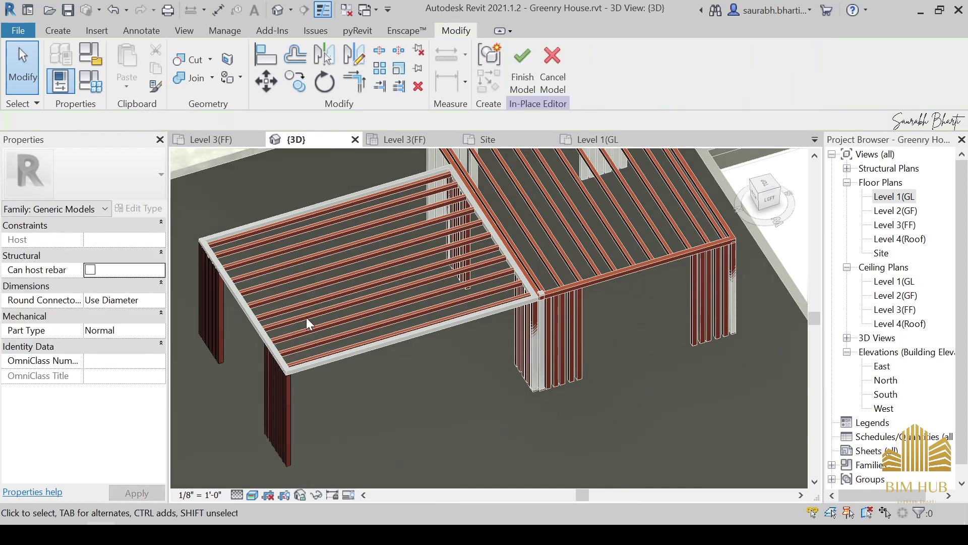
left_click(522, 71)
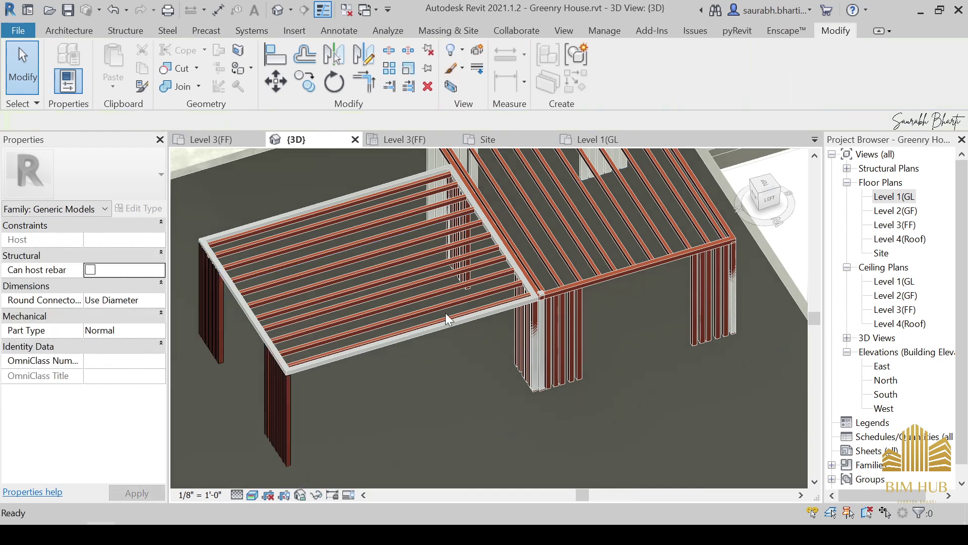
From a top view, set the corner slat model's extrusion to COPPER and finish it.
scroll(439, 325, "up", 2)
scroll(573, 342, "down", 2)
left_click(761, 184)
scroll(560, 292, "up", 3)
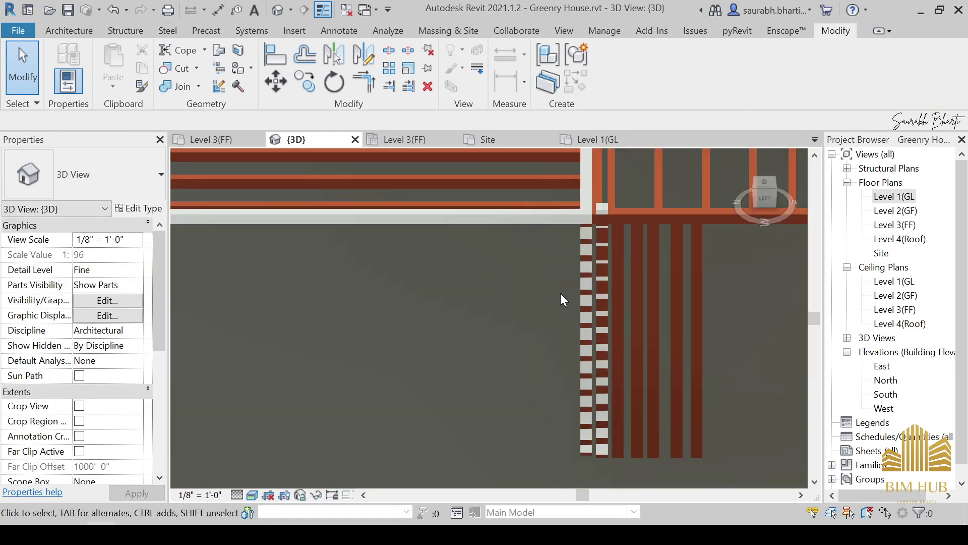
left_click(563, 222)
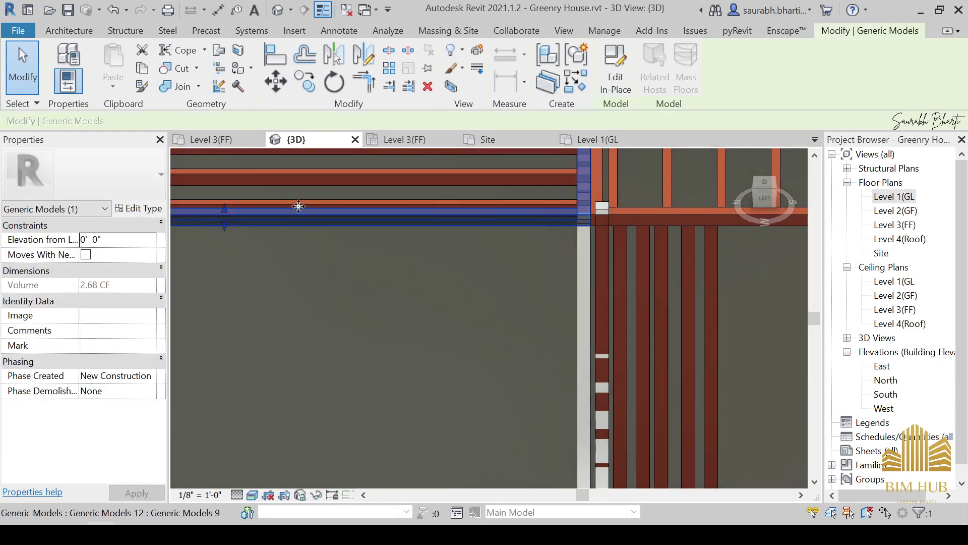
left_click(614, 68)
left_click(265, 276)
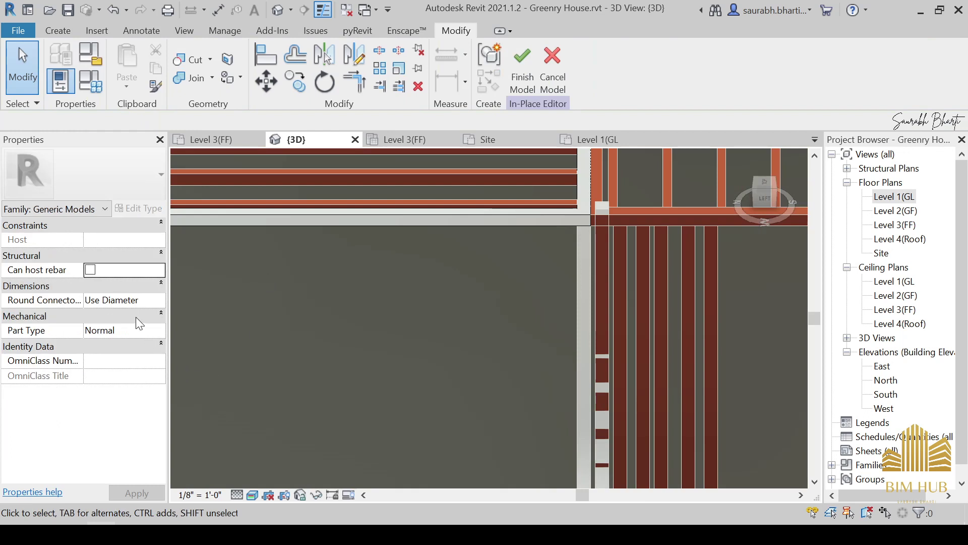
left_click(540, 222)
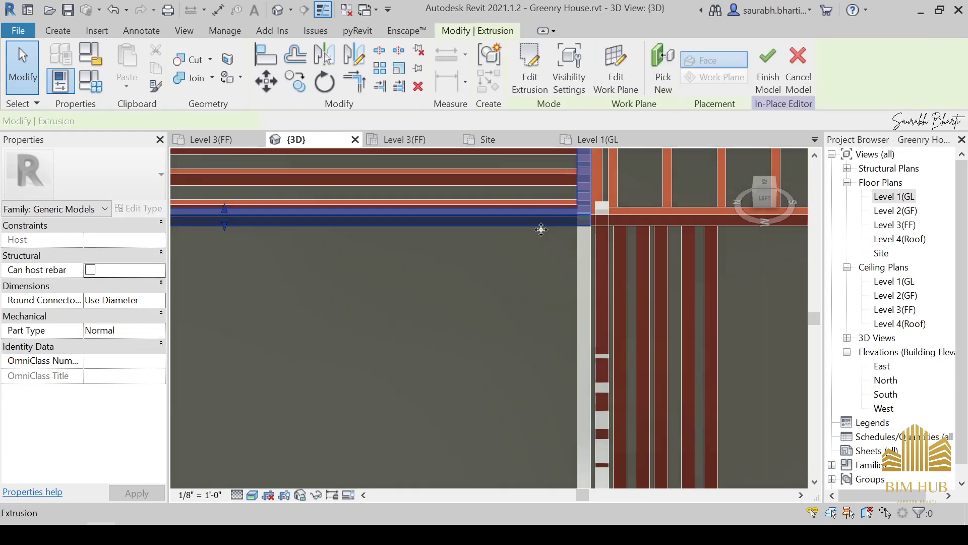
left_click(121, 345)
type("COPPER")
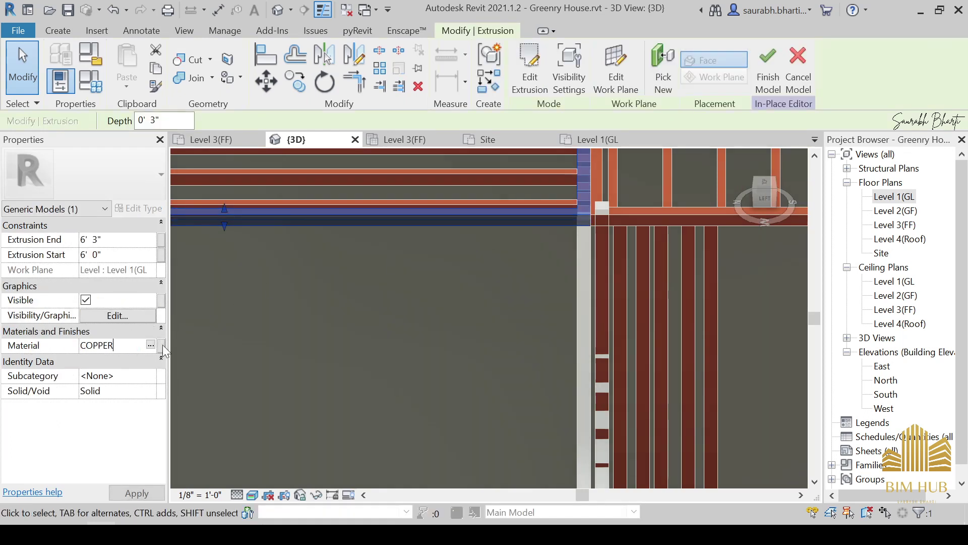
left_click(776, 60)
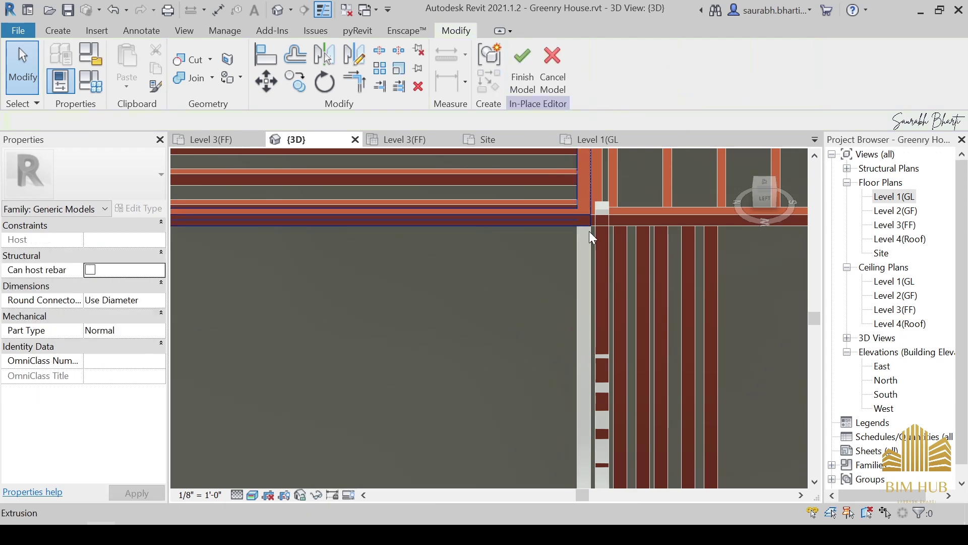
left_click(523, 68)
Set the leg-slat extrusion beside the house wall to Copper and finish the model.
scroll(576, 356, "down", 5)
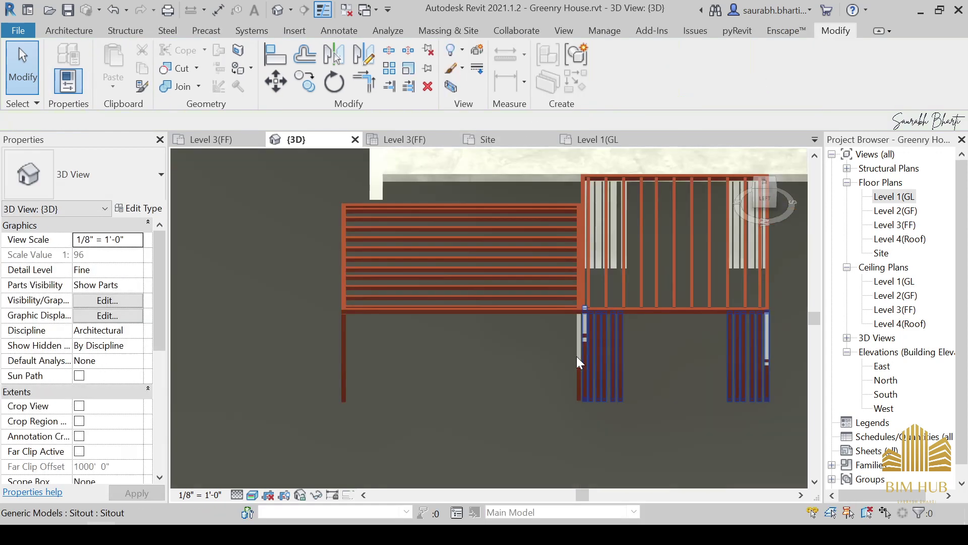
mouse_move(576, 356)
middle_mouse_down("shift")
mouse_move(603, 393)
mouse_move(794, 383)
mouse_move(647, 374)
mouse_move(566, 392)
middle_mouse_up("shift")
scroll(566, 391, "up", 3)
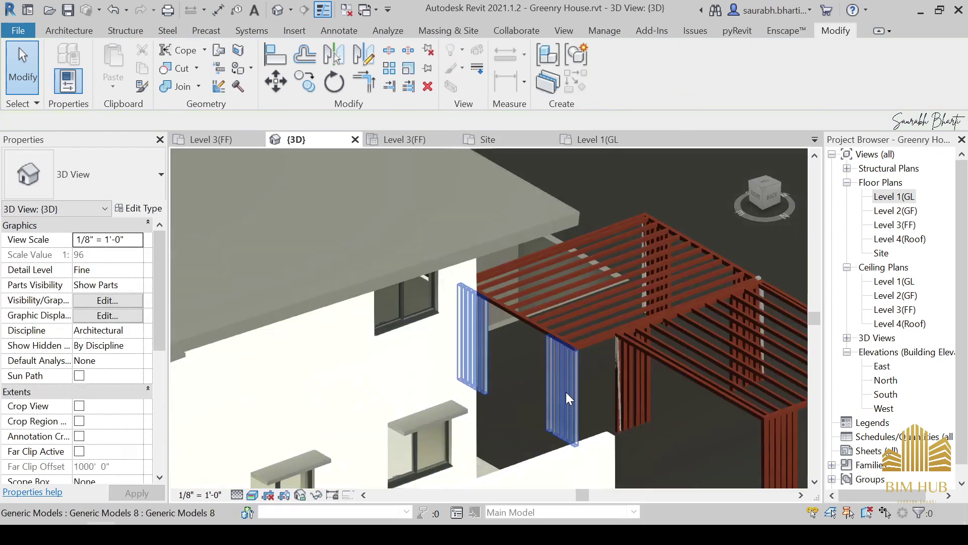
left_click(565, 394)
left_click(617, 65)
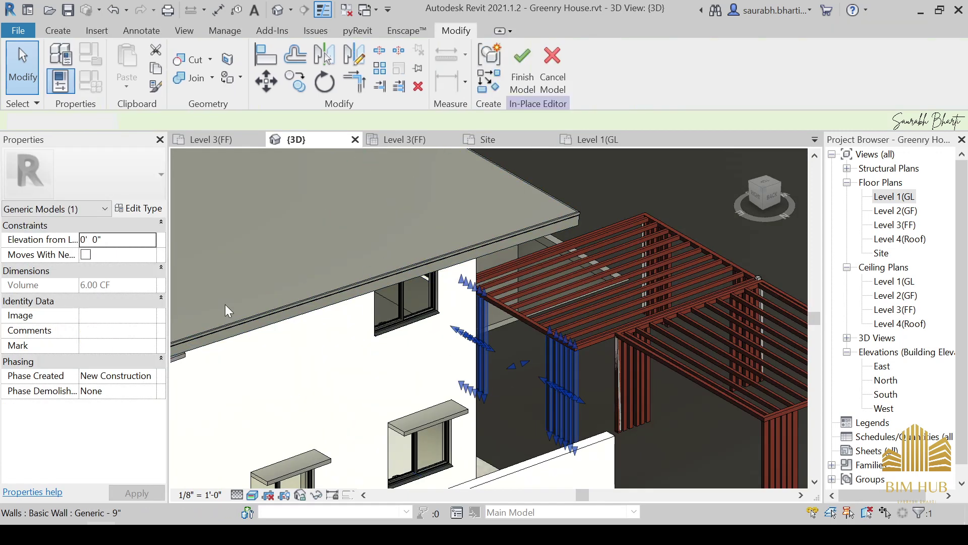
left_click(552, 370)
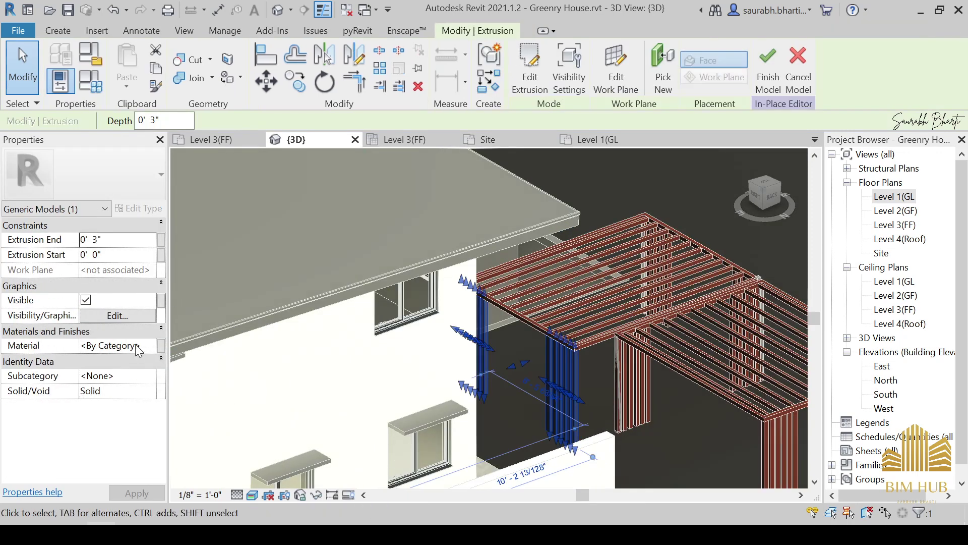
left_click(135, 345)
type("Copper")
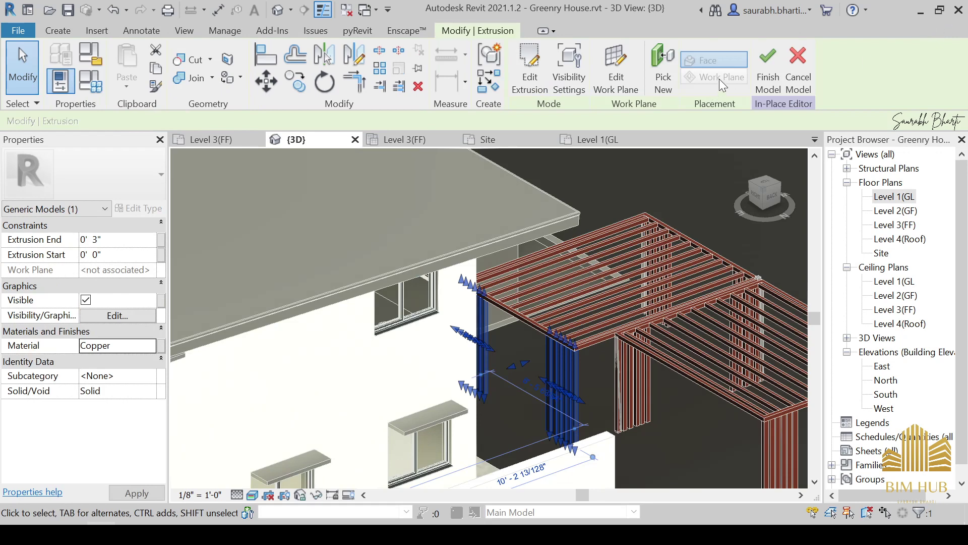
left_click(758, 62)
Reopen another leg-slat model in place and inspect its extrusion's Copper material.
scroll(708, 325, "up", 3)
middle_click_drag(708, 325, 555, 340, "shift")
left_click(556, 339)
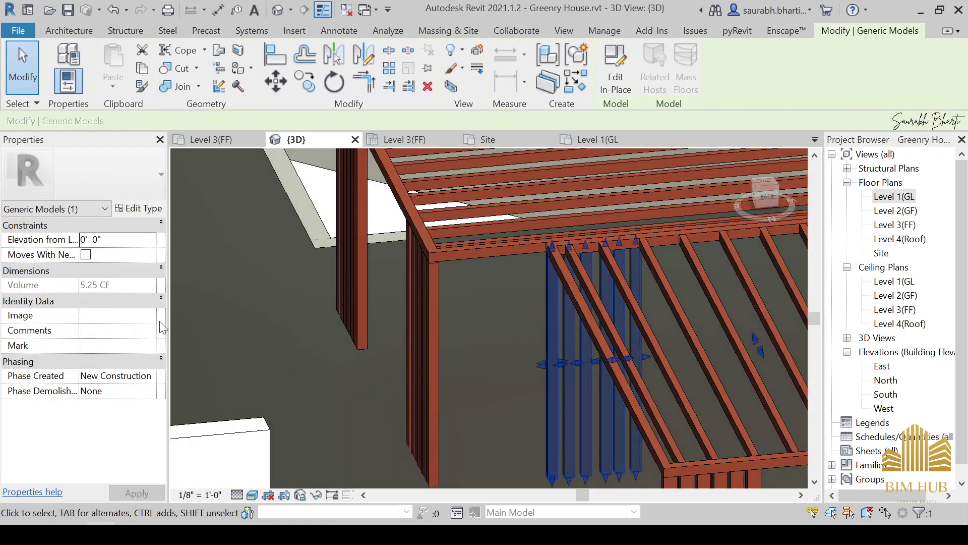
left_click(616, 68)
left_click(181, 359)
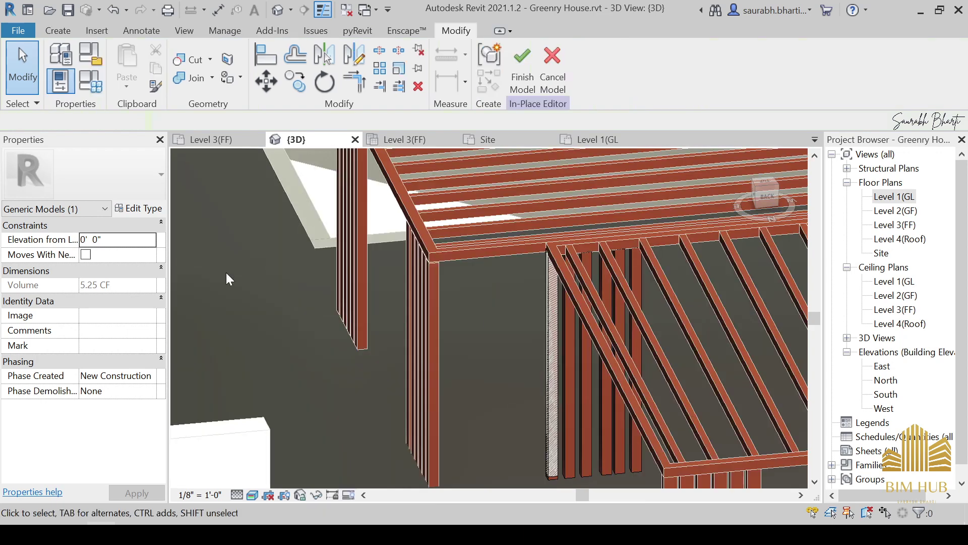
left_click(544, 313)
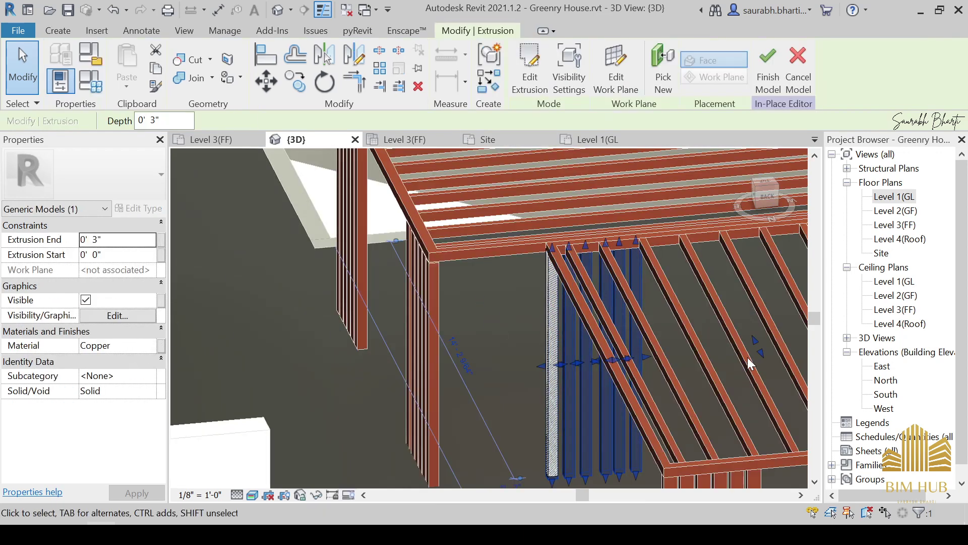
mouse_move(751, 363)
middle_mouse_down("shift")
mouse_move(679, 331)
mouse_move(595, 342)
mouse_move(573, 330)
middle_mouse_up("shift")
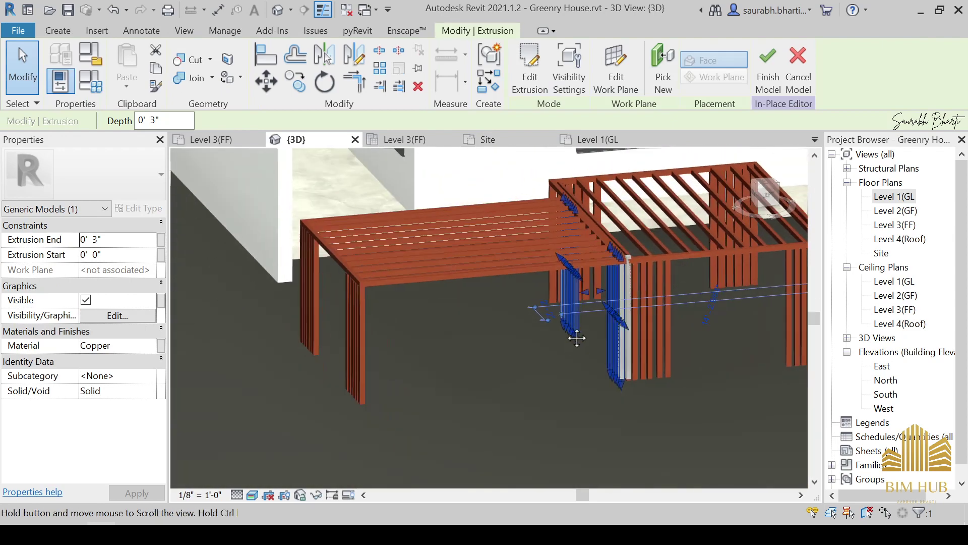
scroll(635, 301, "up", 5)
key("Escape")
Finish the reopened leg-slat model and orbit around the pergola.
scroll(648, 247, "up", 2)
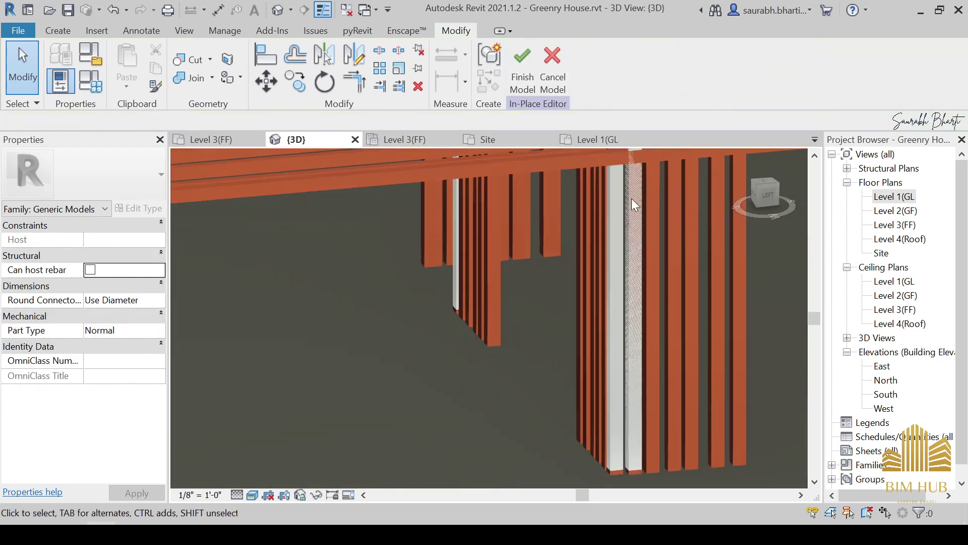
left_click(520, 63)
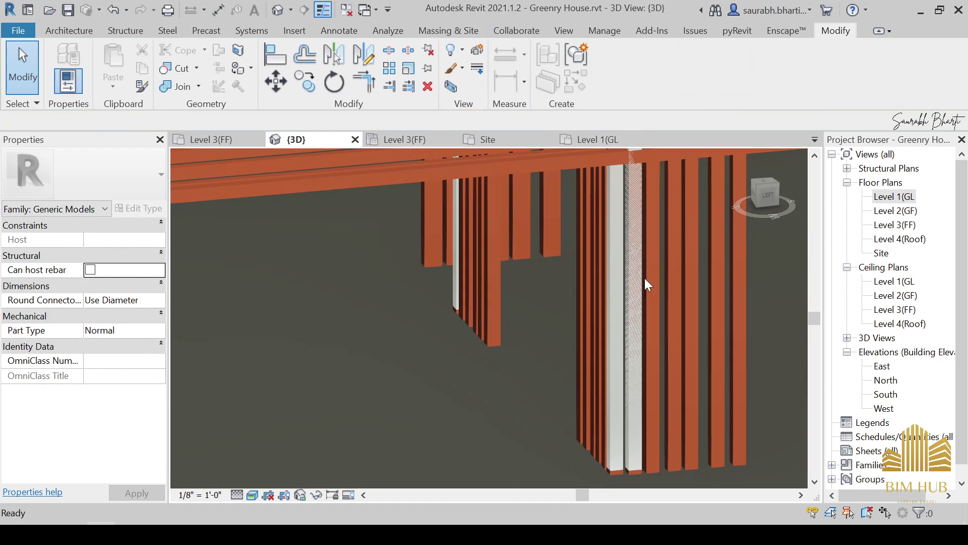
scroll(644, 280, "down", 3)
mouse_move(644, 282)
middle_mouse_down("shift")
mouse_move(620, 325)
mouse_move(598, 272)
mouse_move(587, 293)
mouse_move(603, 313)
middle_mouse_up("shift")
Select the Sitout generic model and open it for in-place editing.
left_click(587, 261)
scroll(586, 286, "up", 3)
key("Escape")
left_click(616, 204)
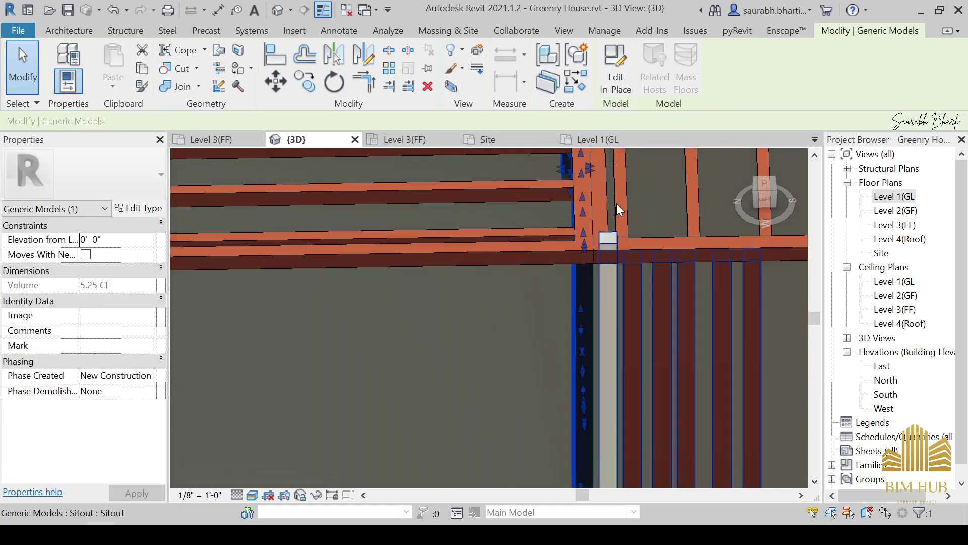
left_click(623, 75)
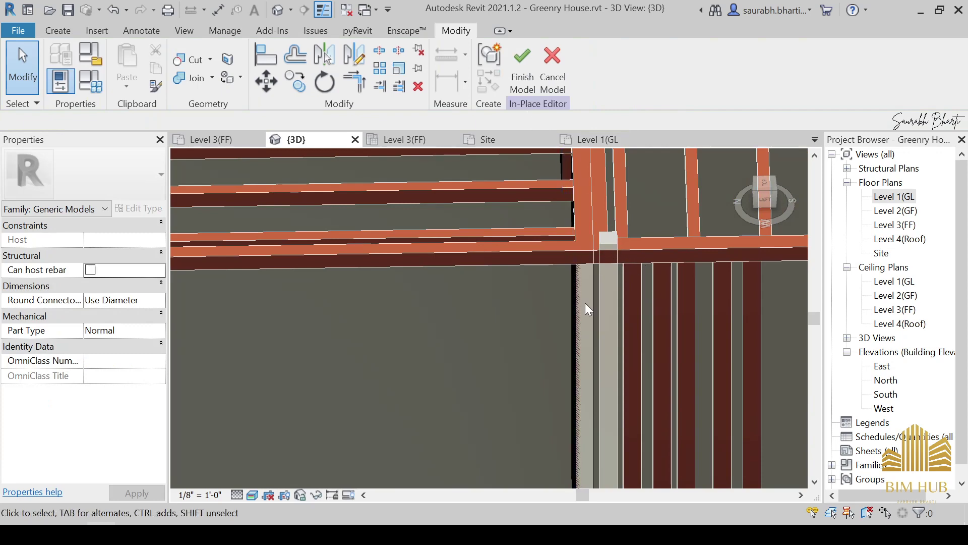
Inspect a fin extrusion's sketch, then leave it and the in-place edit unchanged.
middle_click_drag(585, 303, 631, 325, "shift")
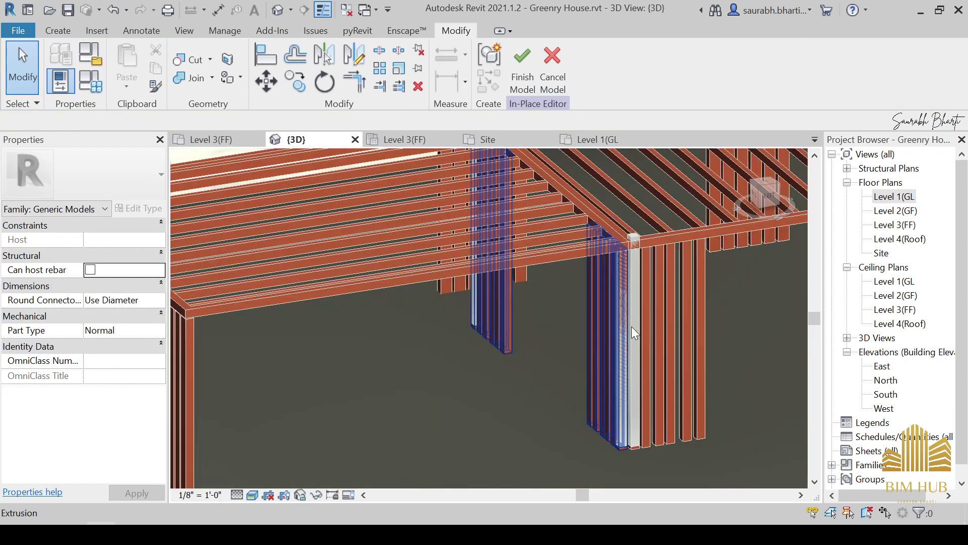
left_click(632, 326)
left_click(529, 66)
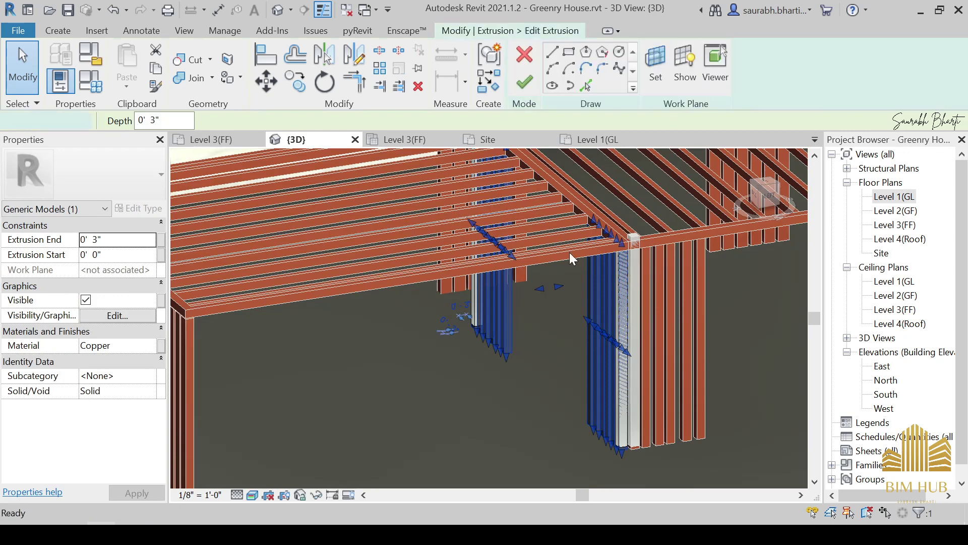
scroll(590, 267, "up", 2)
left_click(524, 81)
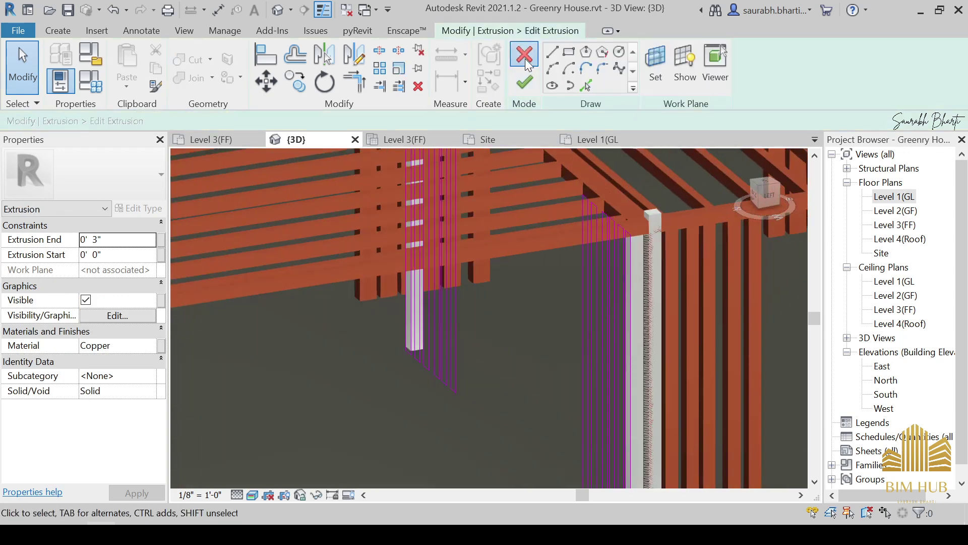
left_click(794, 76)
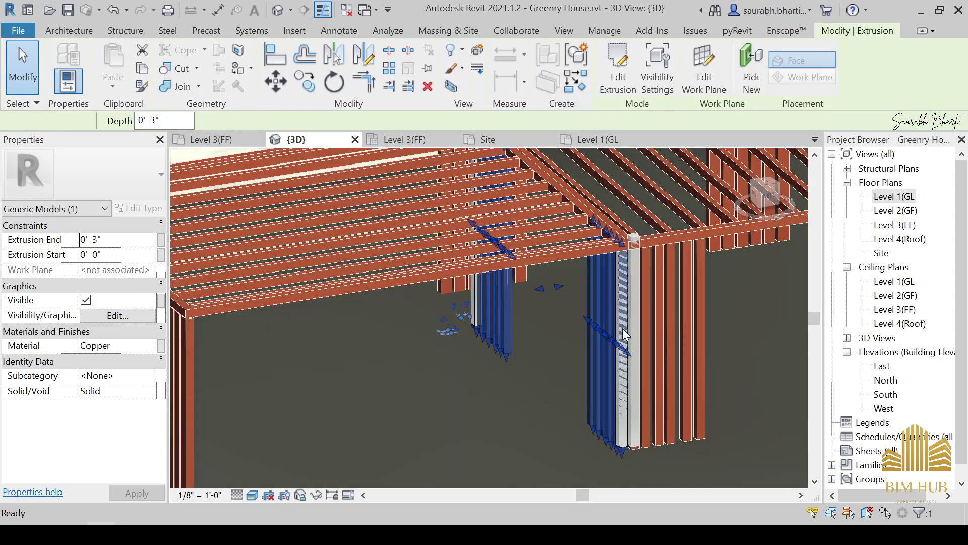
Start editing the Sitout generic model in place.
scroll(613, 312, "up", 5)
scroll(683, 306, "up", 3)
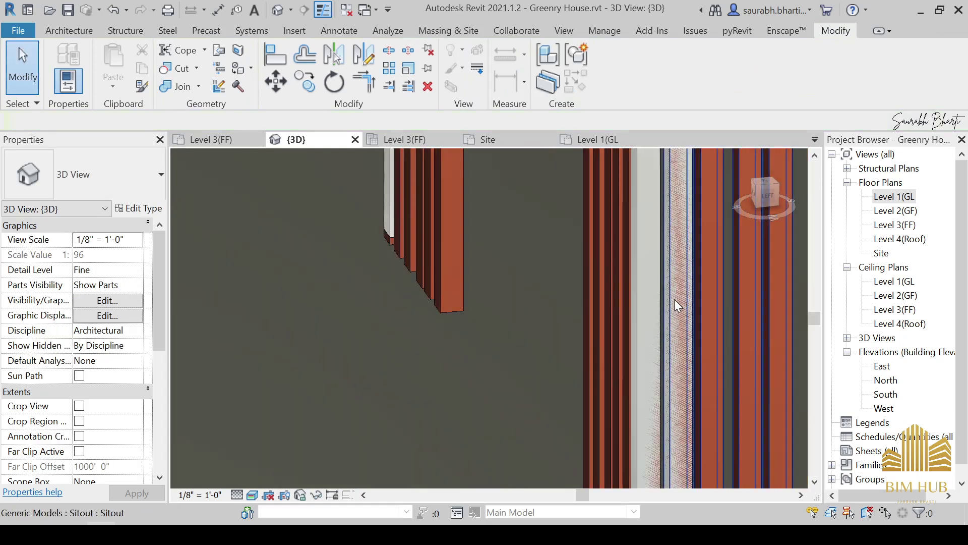
left_click(673, 297)
scroll(674, 323, "down", 3)
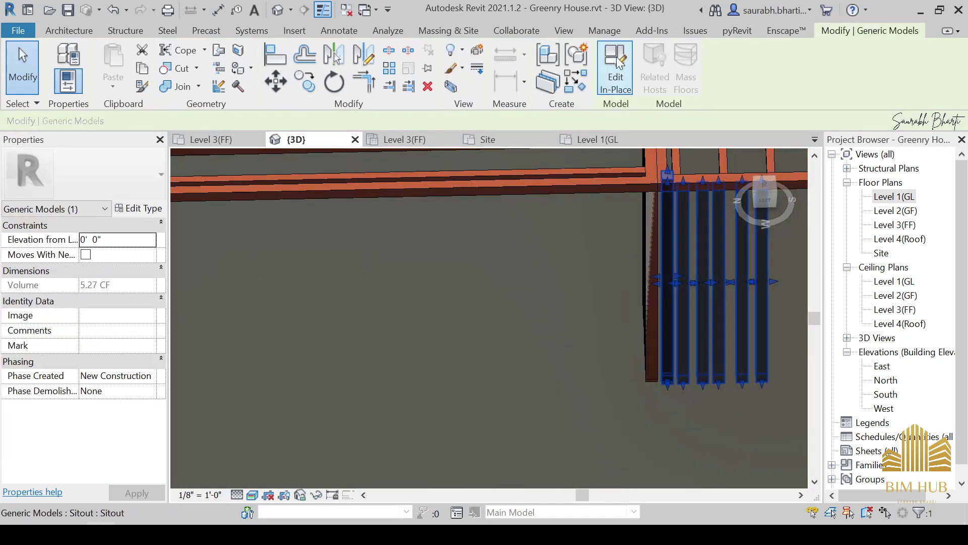
left_click(615, 70)
scroll(683, 190, "up", 2)
scroll(661, 166, "up", 2)
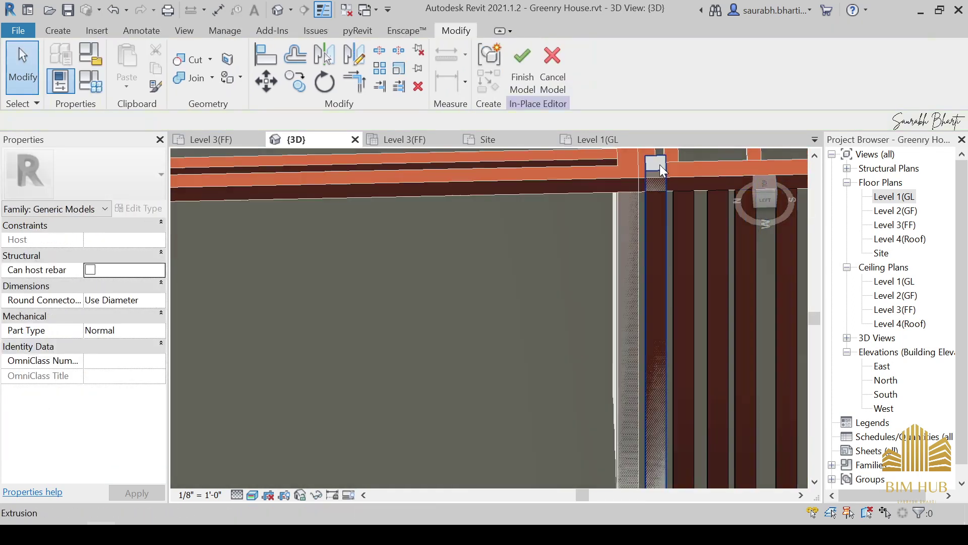
Inspect the fin extrusions where they meet the pergola beam, then finish the model.
left_click(660, 164)
key("Escape")
scroll(618, 264, "down", 3)
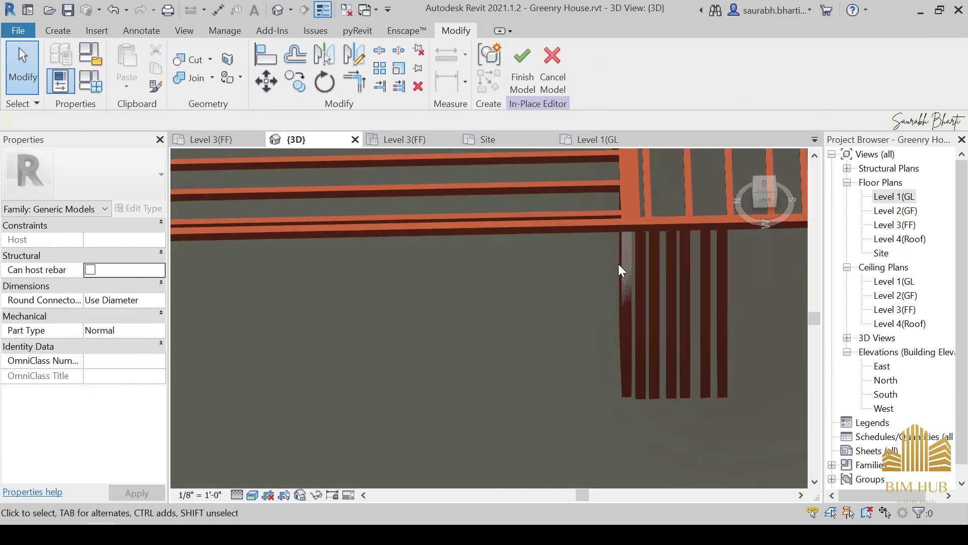
mouse_move(618, 264)
middle_mouse_down("shift")
mouse_move(588, 302)
mouse_move(541, 406)
mouse_move(509, 329)
middle_mouse_up("shift")
scroll(509, 329, "up", 2)
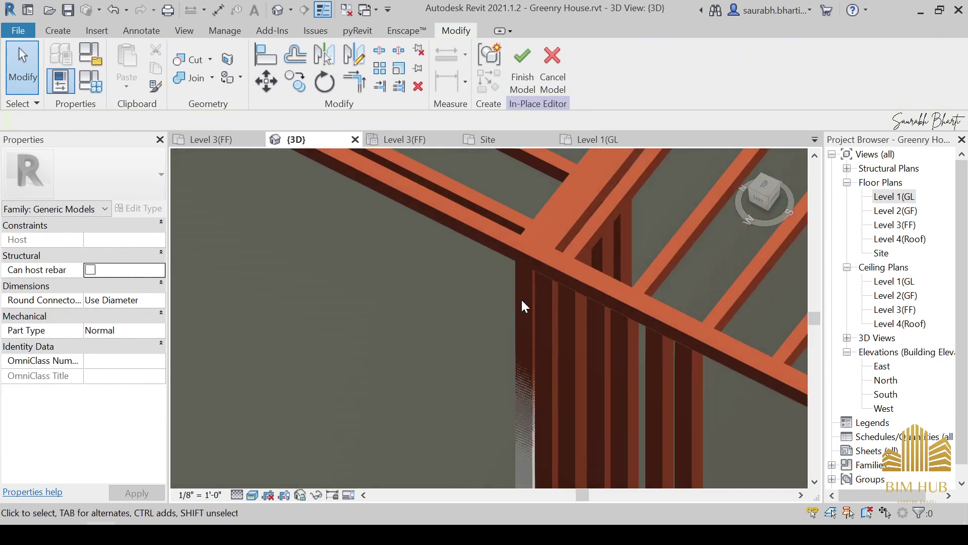
scroll(521, 298, "down", 2)
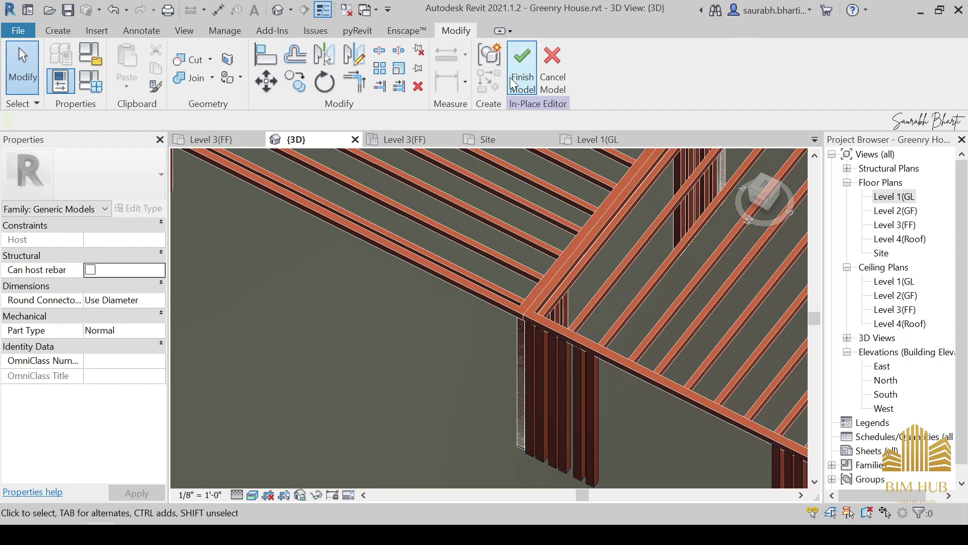
left_click(510, 77)
From a top-down view, edit the other set of fin columns in place.
scroll(524, 310, "down", 3)
mouse_move(575, 319)
middle_mouse_down("shift")
mouse_move(764, 348)
mouse_move(513, 393)
mouse_move(568, 334)
mouse_move(530, 374)
middle_mouse_up("shift")
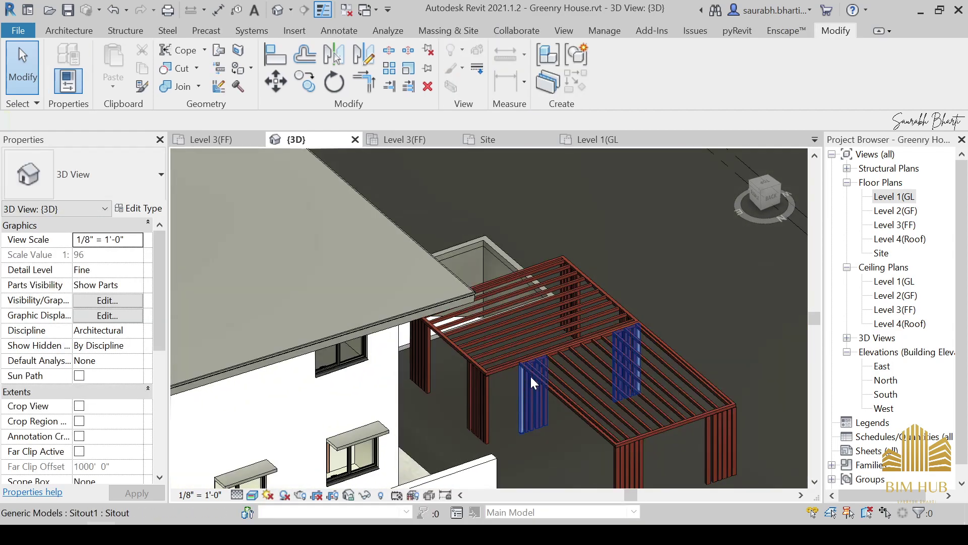
scroll(516, 402, "up", 3)
left_click(516, 403)
left_click(616, 68)
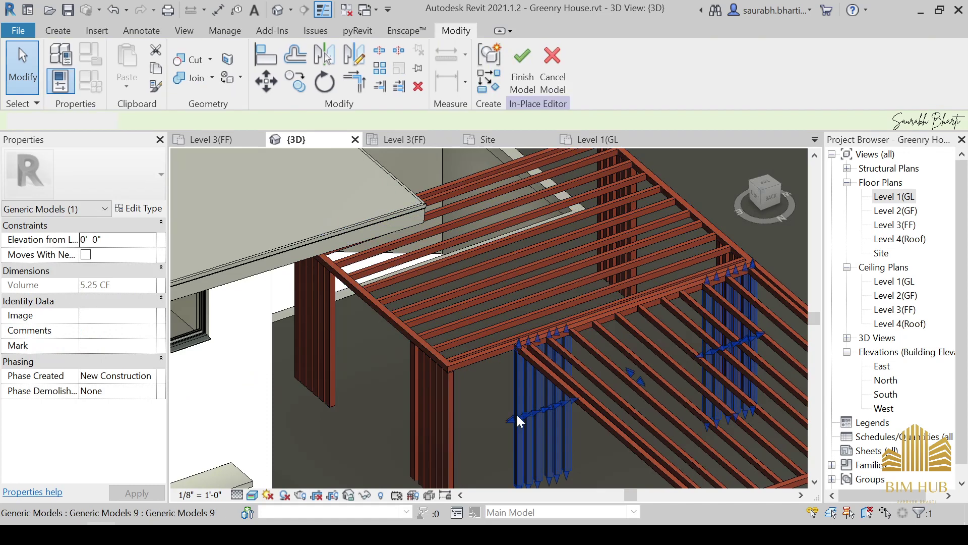
scroll(518, 406, "up", 5)
scroll(518, 401, "up", 3)
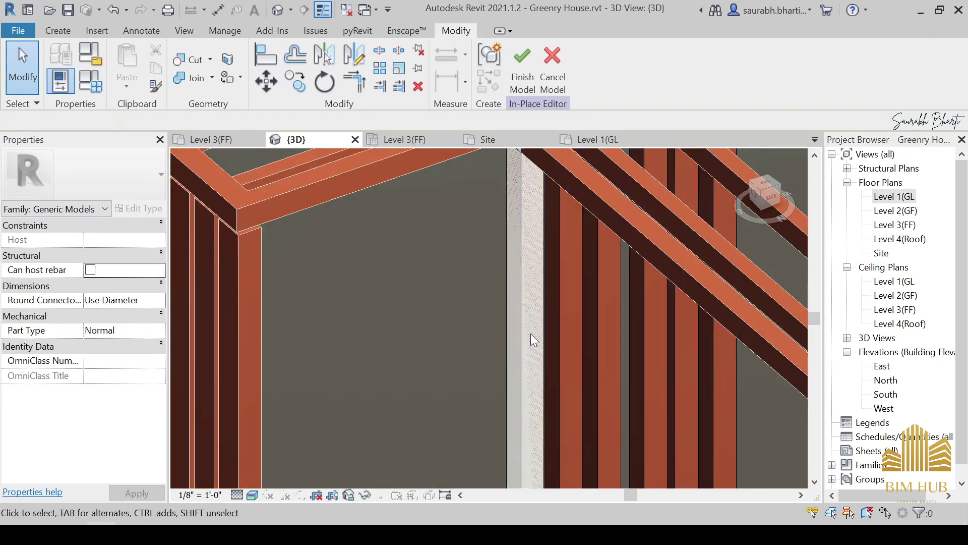
Temporarily hide the fin extrusion columns and select the remaining thin extrusion.
left_click(517, 343)
scroll(517, 343, "down", 3)
scroll(525, 358, "down", 1)
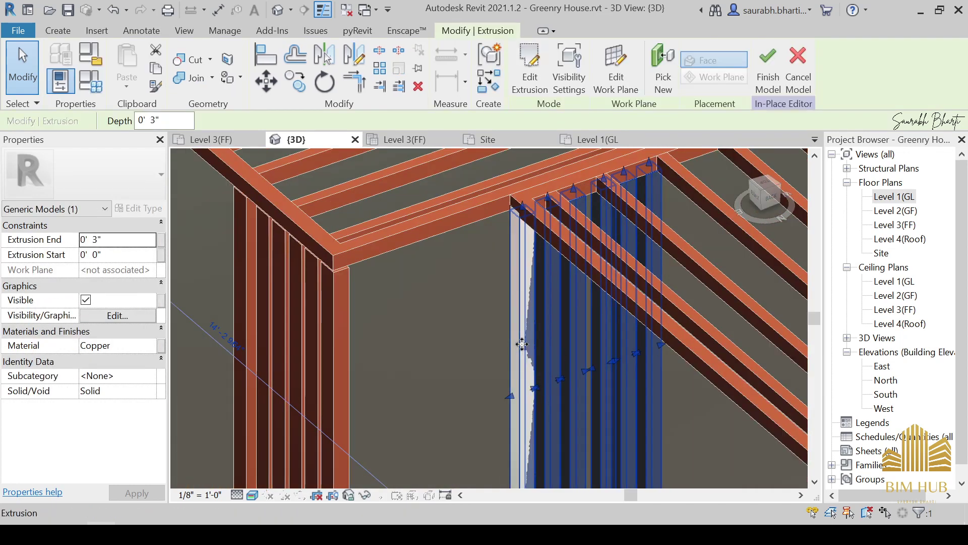
key("Escape")
key("h")
key("h")
left_click(518, 323)
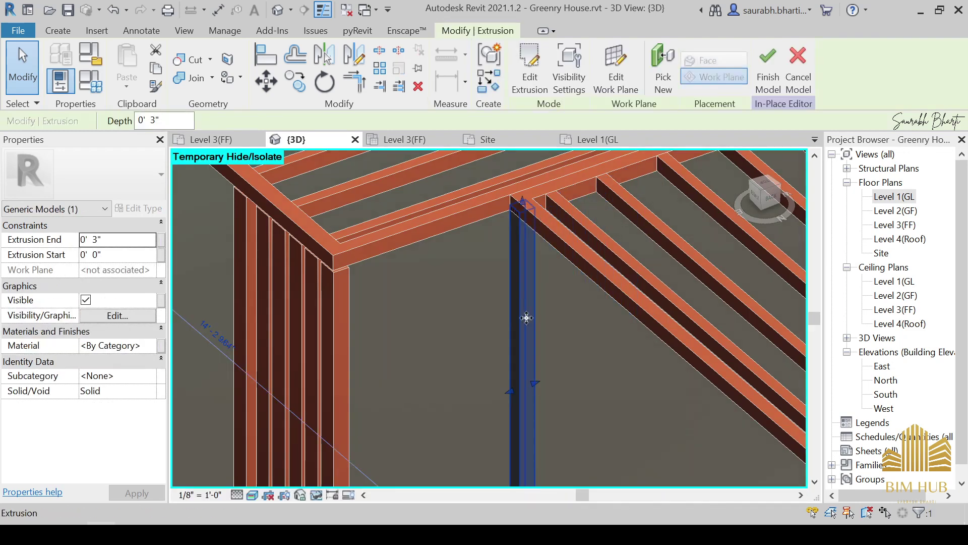
Hide the thin extrusion, finish the in-place model, and orbit around the pergola.
key("h")
key("h")
left_click(519, 76)
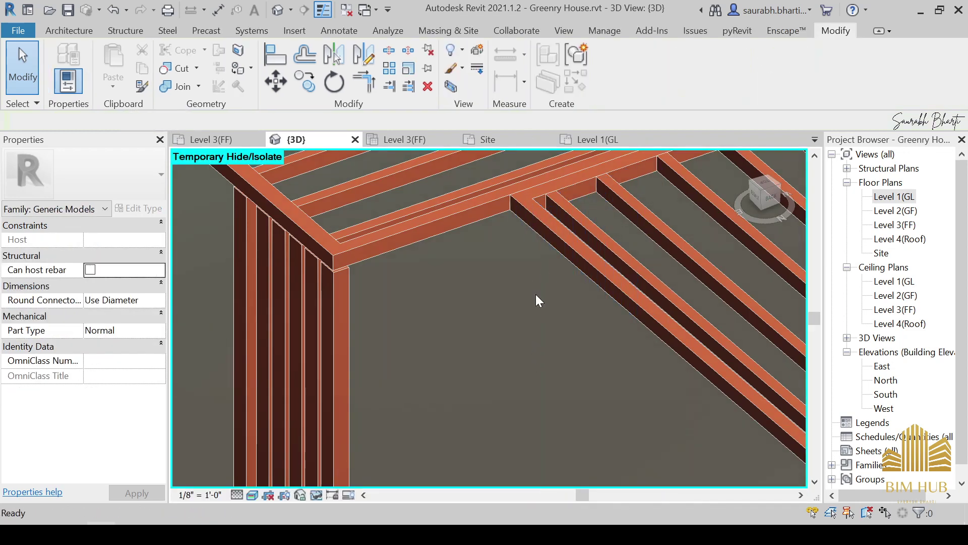
scroll(535, 294, "down", 2)
scroll(585, 358, "down", 3)
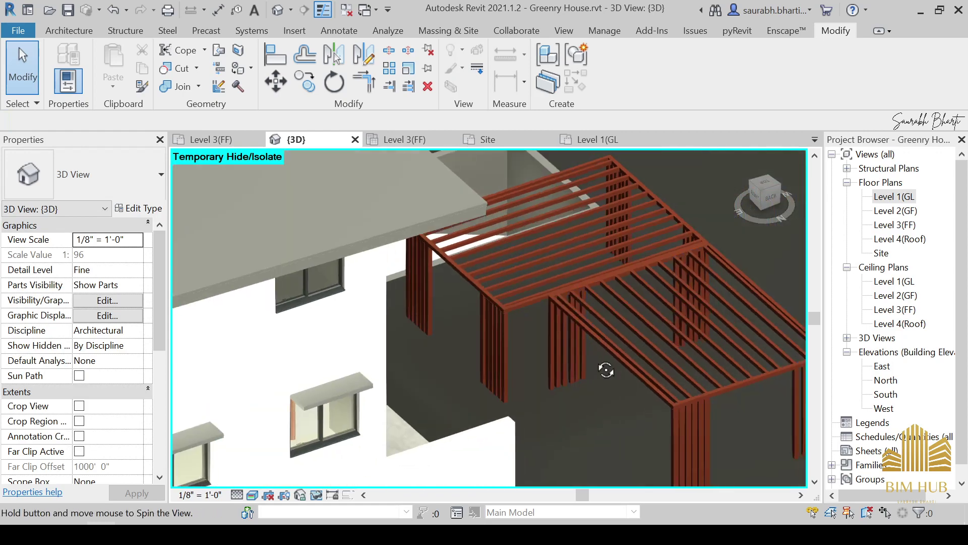
middle_click_drag(607, 370, 585, 315, "shift")
scroll(627, 303, "up", 3)
scroll(628, 302, "down", 3)
middle_click_drag(648, 324, 552, 264, "shift")
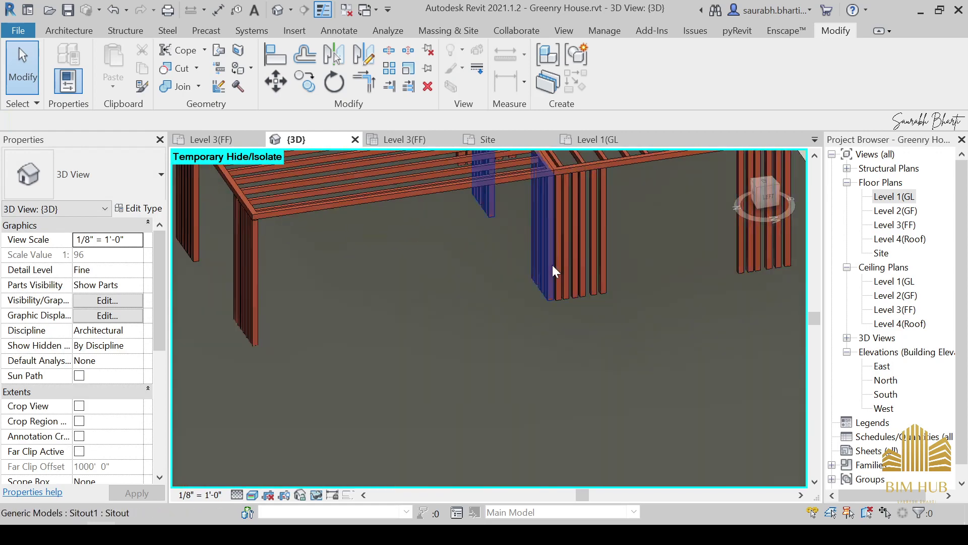
scroll(550, 353, "down", 3)
middle_click_drag(550, 381, 607, 385, "shift")
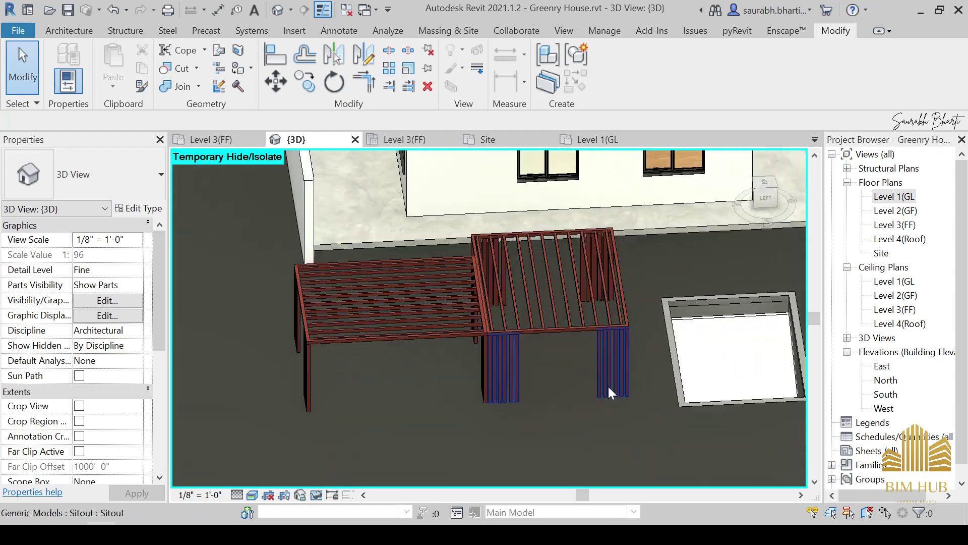
Orbit to face the house entrance and save the project.
scroll(607, 385, "down", 3)
mouse_move(539, 286)
middle_mouse_down("shift")
mouse_move(621, 382)
mouse_move(648, 392)
mouse_move(611, 423)
mouse_move(546, 421)
middle_mouse_up("shift")
scroll(505, 421, "up", 3)
mouse_move(466, 416)
middle_mouse_down("shift")
mouse_move(454, 313)
mouse_move(484, 282)
mouse_move(452, 328)
middle_mouse_up("shift")
scroll(452, 298, "up", 2)
scroll(467, 253, "up", 2)
scroll(467, 252, "down", 3)
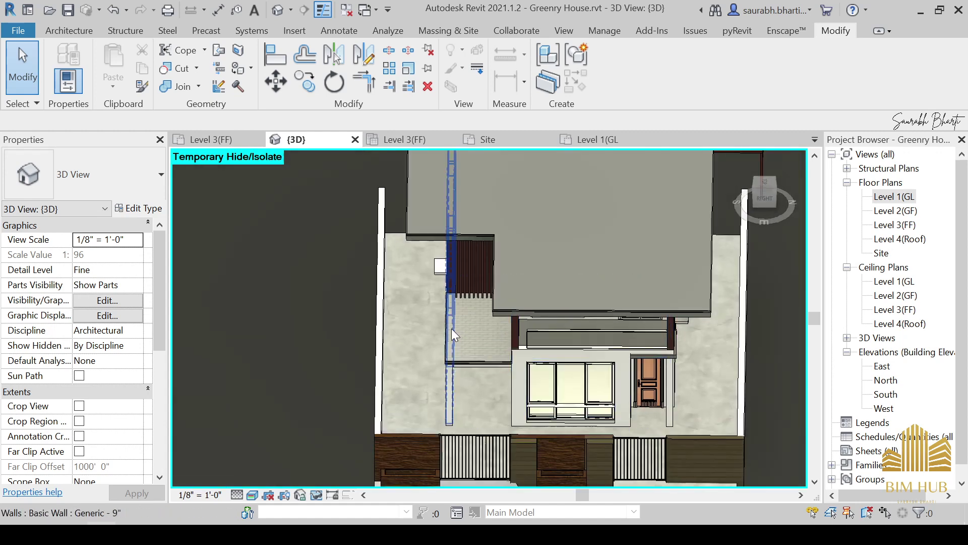
scroll(450, 328, "down", 2)
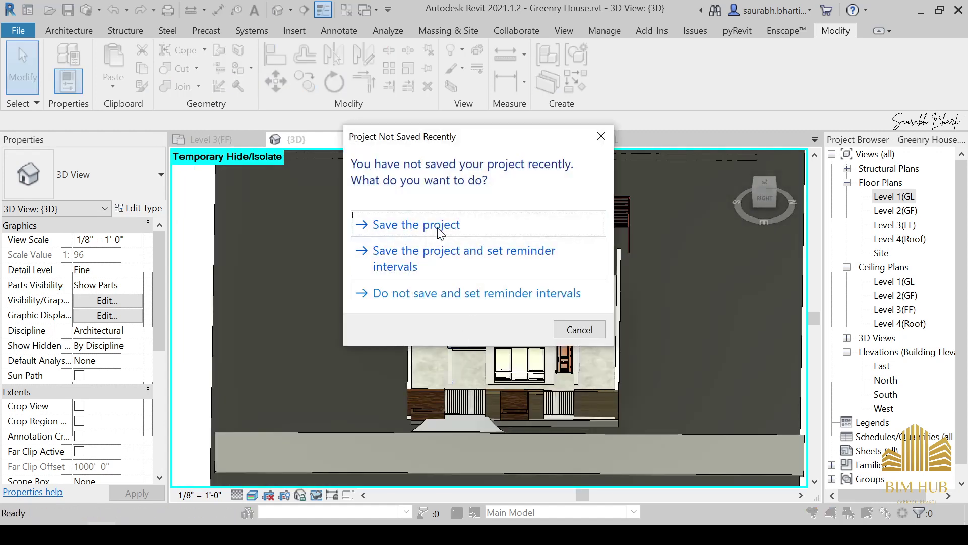
left_click(430, 225)
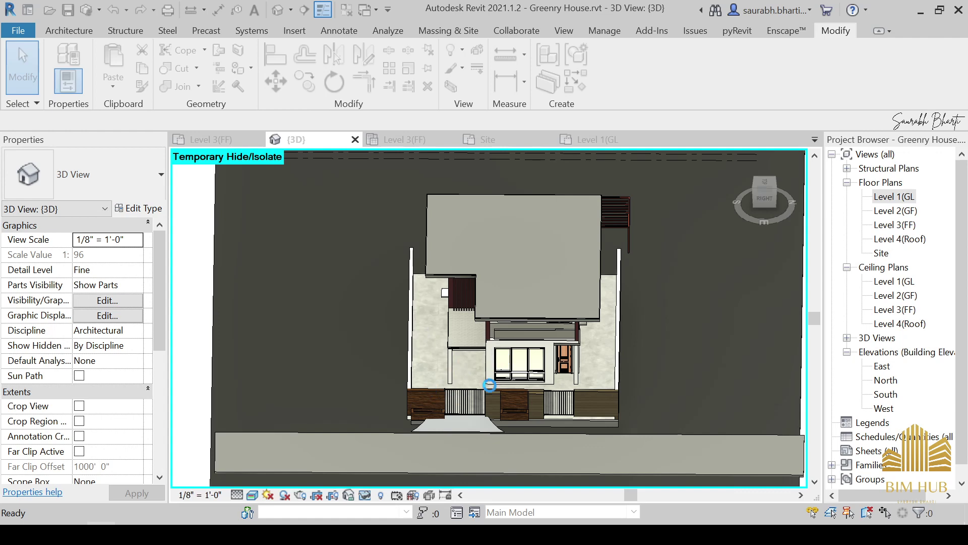
Restore all temporarily hidden elements with HR and view the house and site.
key("h")
key("r")
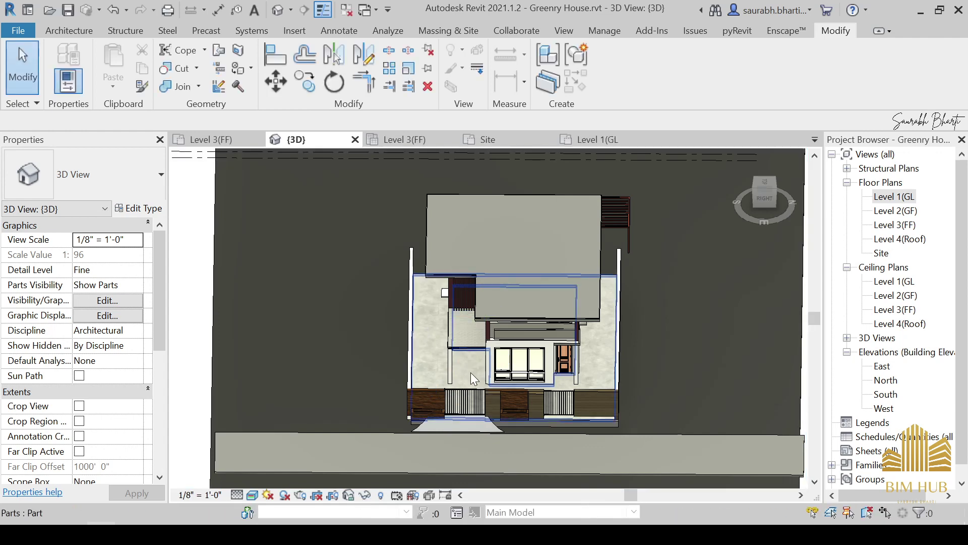
mouse_move(507, 372)
middle_mouse_down("shift")
mouse_move(444, 281)
mouse_move(471, 288)
middle_mouse_up("shift")
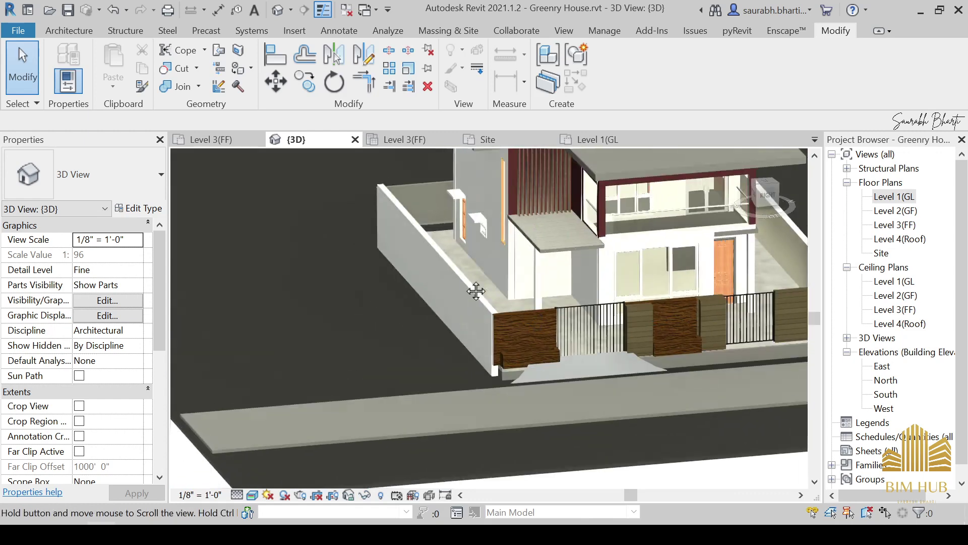
scroll(368, 305, "down", 5)
middle_click_drag(368, 305, 407, 326, "shift")
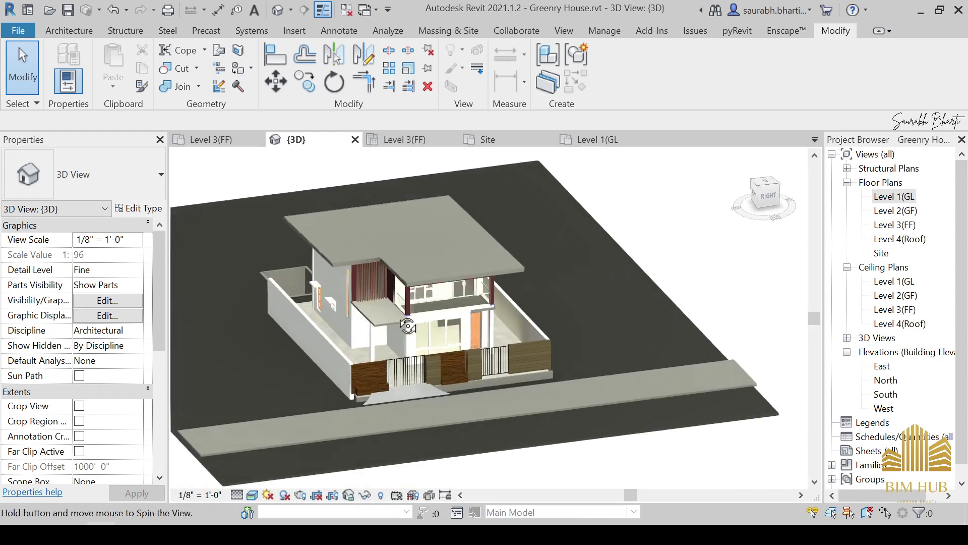
Check Level 1, then return to {3D} and face the house front with the ViewCube.
double_click(896, 197)
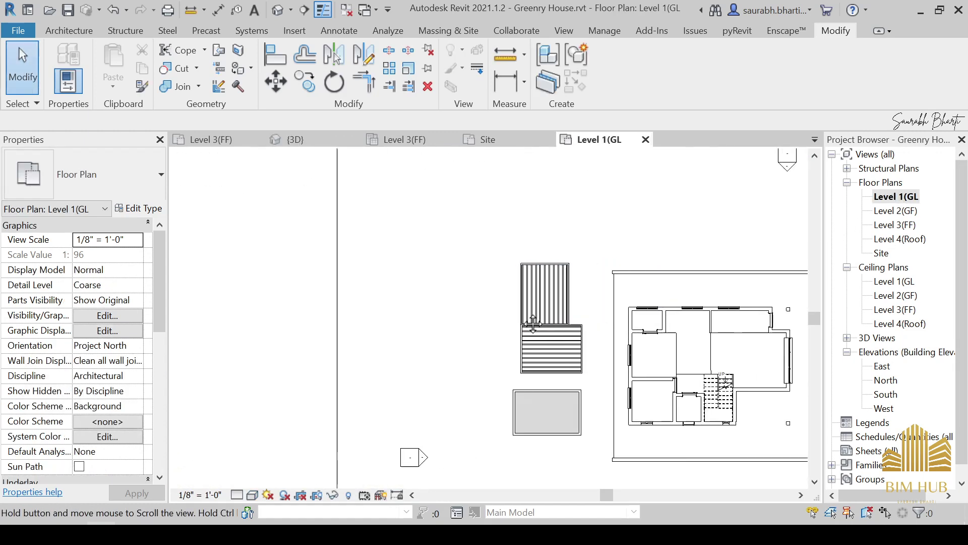
left_click(276, 10)
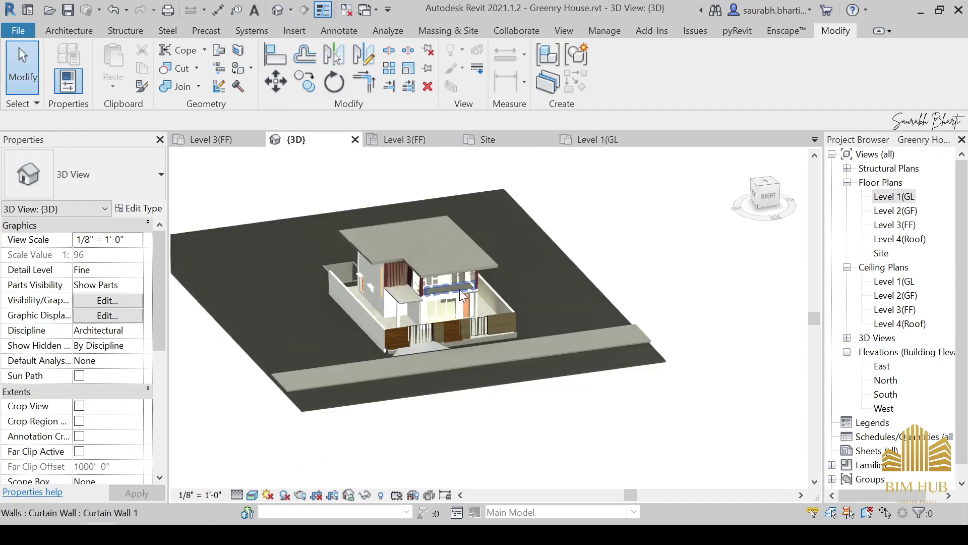
middle_click_drag(459, 289, 504, 262, "shift")
left_click(758, 192)
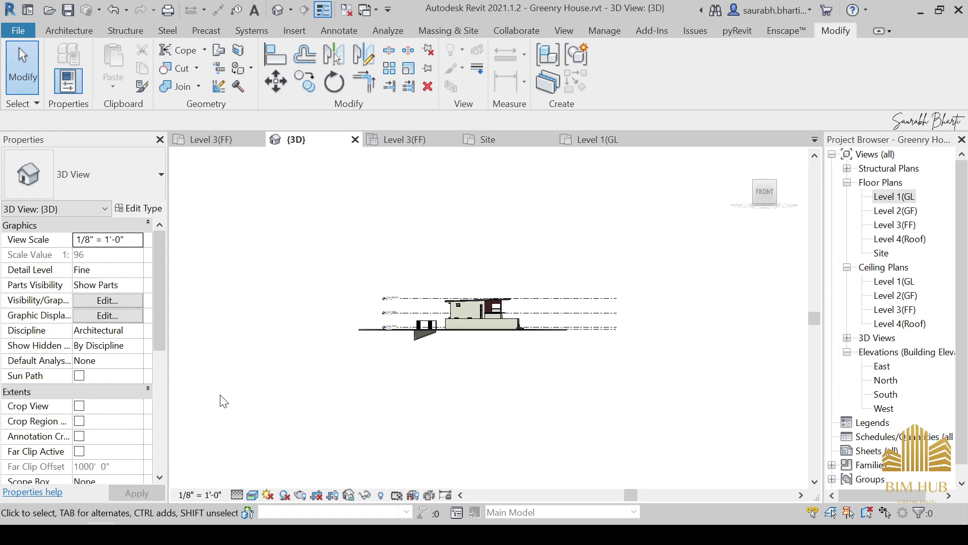
Lower the section box to cut the house at ground-floor level.
scroll(148, 389, "down", 1)
scroll(147, 390, "down", 5)
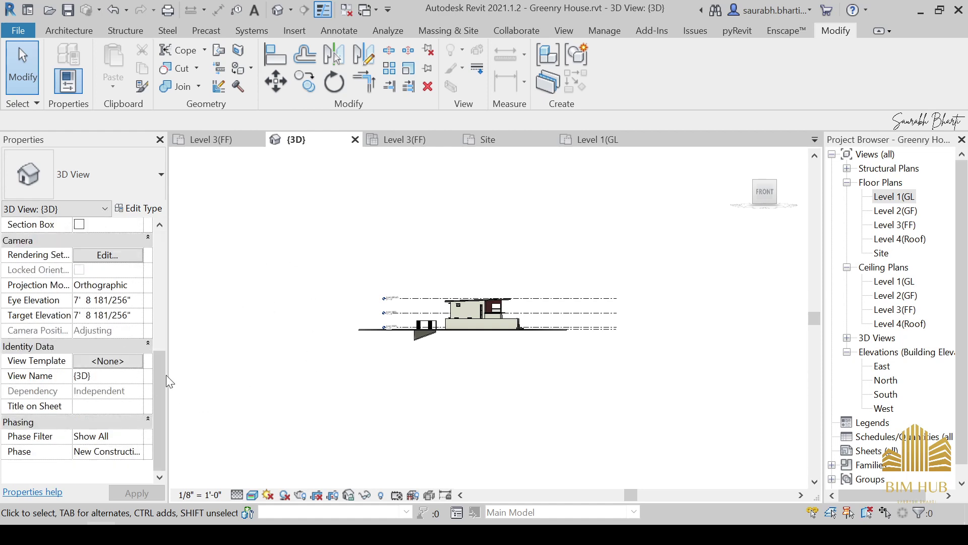
scroll(106, 368, "up", 3)
scroll(43, 357, "up", 3)
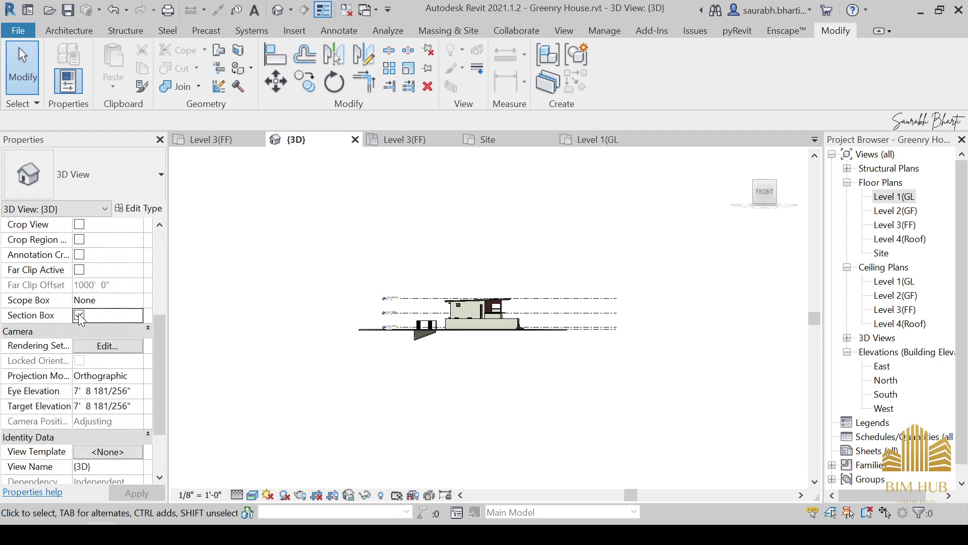
scroll(513, 301, "up", 2)
scroll(512, 301, "up", 3)
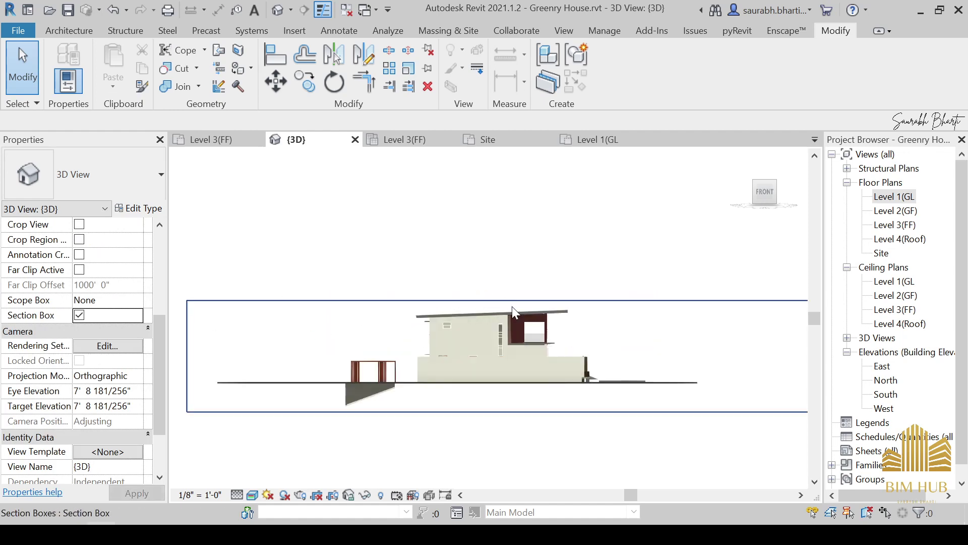
left_click(518, 301)
mouse_move(518, 300)
left_mouse_down()
mouse_move(510, 355)
mouse_move(535, 361)
left_mouse_up()
mouse_move(612, 283)
middle_mouse_down("shift")
mouse_move(580, 328)
mouse_move(403, 320)
mouse_move(309, 244)
mouse_move(329, 270)
mouse_move(499, 326)
mouse_move(477, 385)
mouse_move(491, 417)
middle_mouse_up("shift")
Inspect a room from an angle, briefly selecting its floor.
scroll(497, 325, "up", 2)
scroll(440, 413, "up", 2)
scroll(471, 355, "up", 2)
scroll(503, 360, "down", 2)
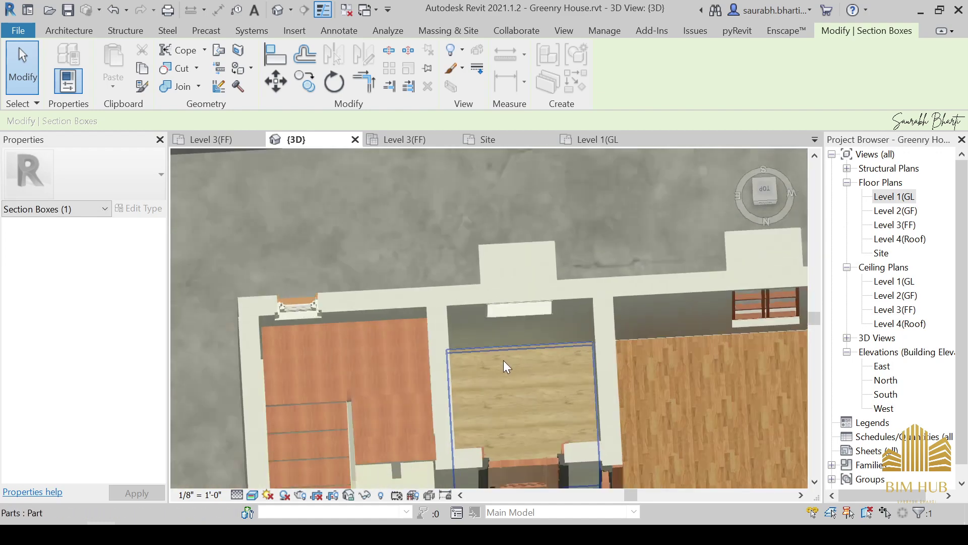
scroll(528, 325, "down", 1)
mouse_move(529, 325)
middle_mouse_down("shift")
mouse_move(547, 376)
mouse_move(535, 262)
mouse_move(476, 298)
middle_mouse_up("shift")
left_click(490, 283)
key("Escape")
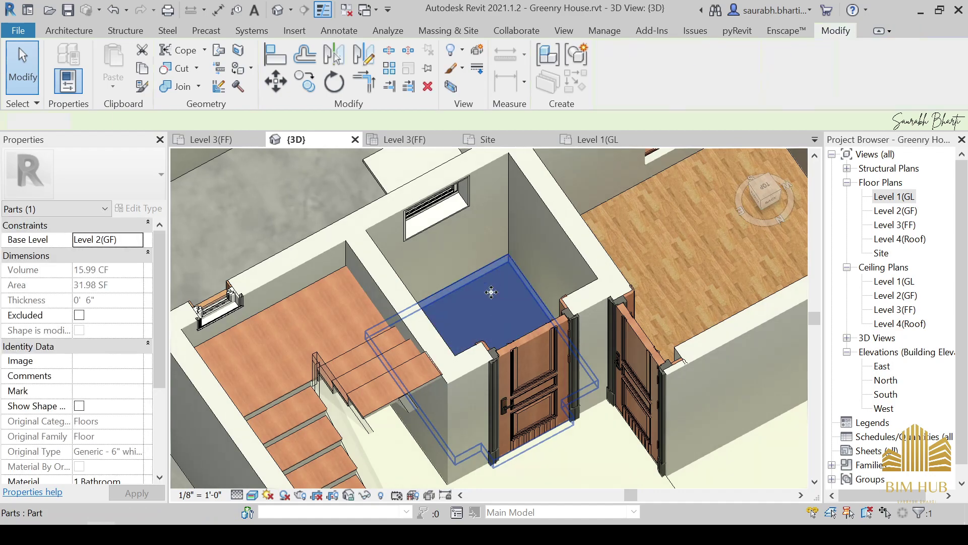
Orbit and zoom around the exposed rooms from several overhead angles.
scroll(482, 235, "down", 2)
middle_click_drag(465, 301, 438, 332, "shift")
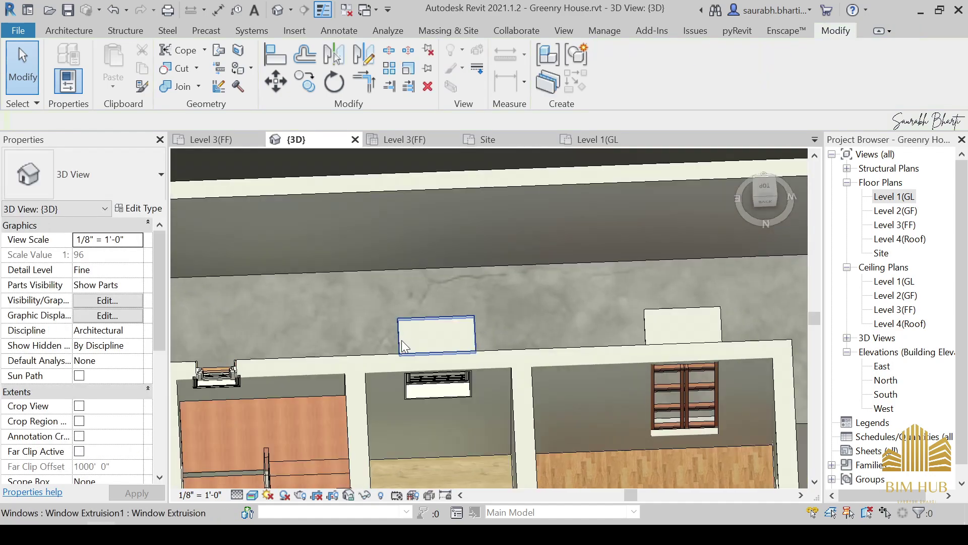
scroll(407, 373, "down", 2)
mouse_move(407, 373)
middle_mouse_down("shift")
mouse_move(504, 433)
mouse_move(492, 230)
middle_mouse_up("shift")
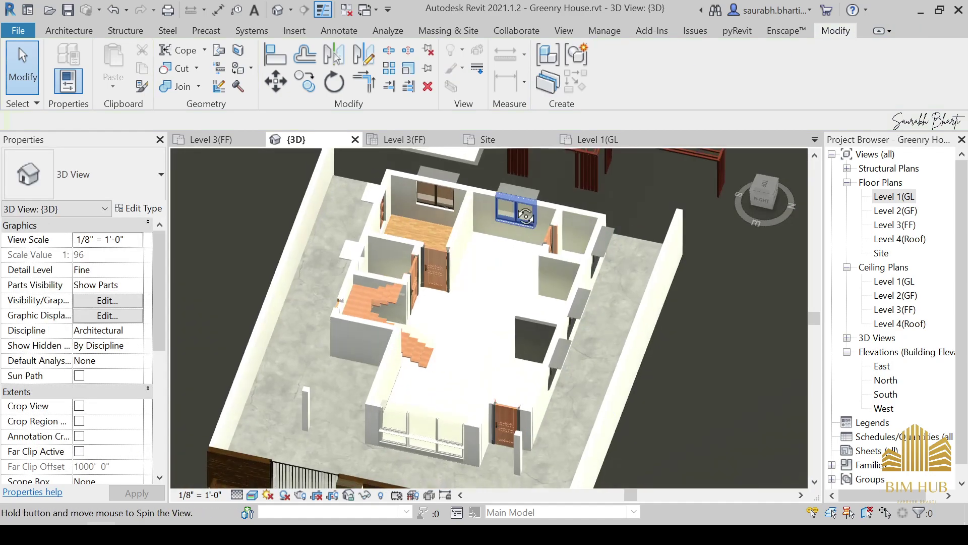
scroll(424, 180, "up", 2)
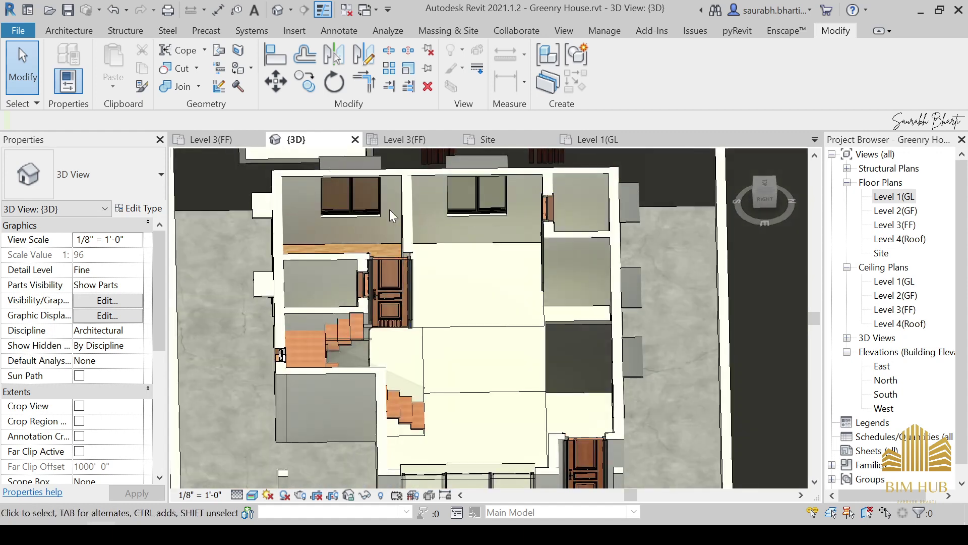
middle_click_drag(493, 229, 575, 296, "shift")
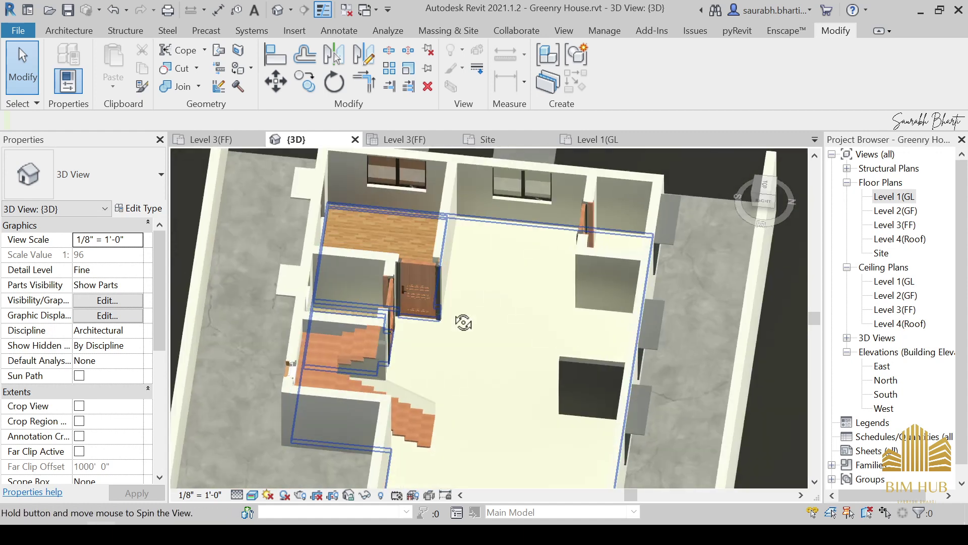
scroll(583, 301, "down", 3)
middle_click_drag(579, 329, 640, 363, "shift")
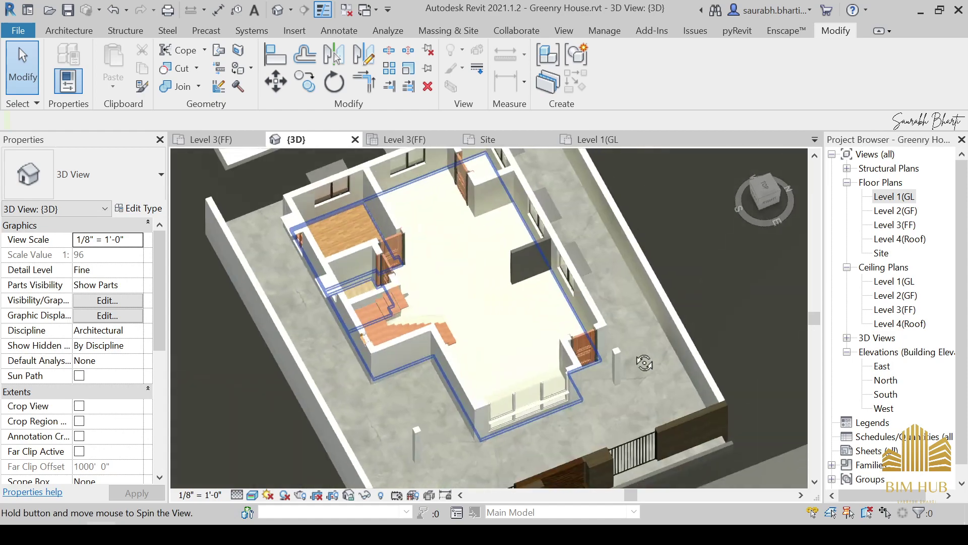
scroll(471, 285, "up", 3)
scroll(458, 217, "up", 3)
scroll(480, 237, "down", 5)
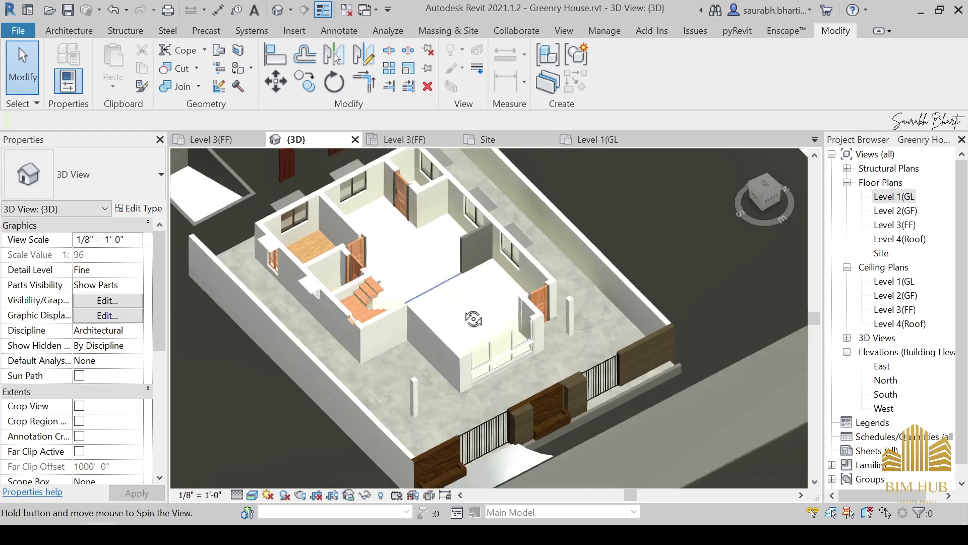
Show the whole model from directly above using the ViewCube's Top face.
mouse_move(480, 237)
middle_mouse_down("shift")
mouse_move(452, 295)
mouse_move(401, 358)
middle_mouse_up("shift")
scroll(451, 295, "up", 2)
scroll(489, 318, "down", 3)
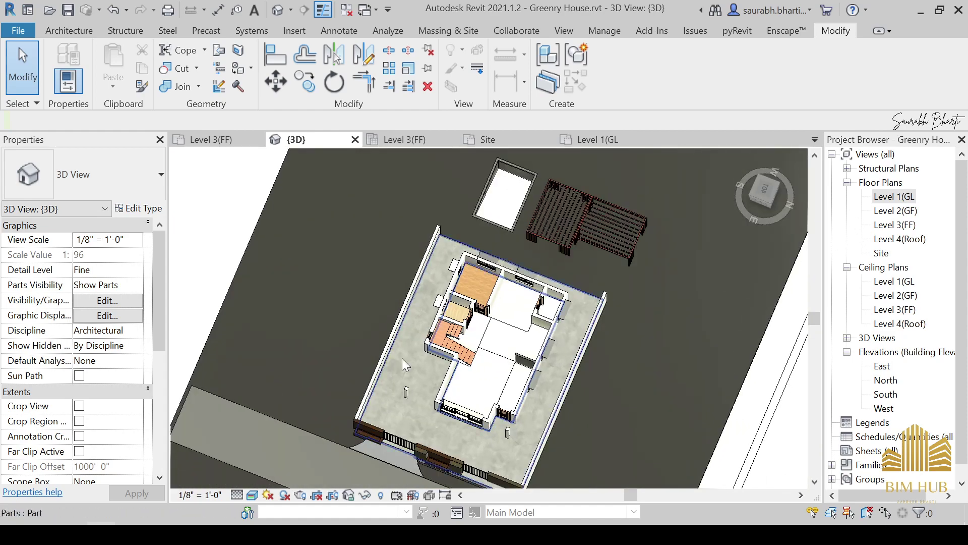
scroll(453, 286, "up", 3)
scroll(458, 310, "up", 2)
scroll(458, 310, "down", 3)
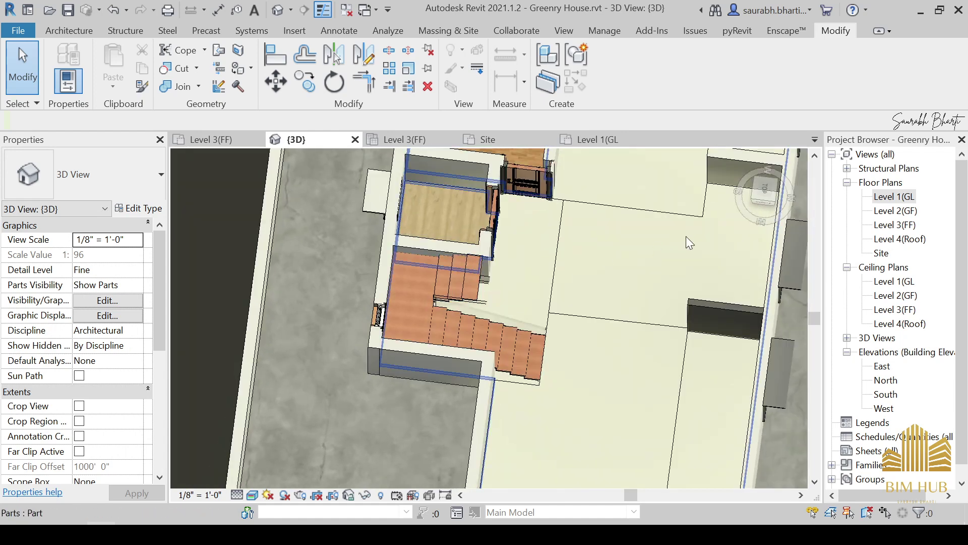
left_click(760, 189)
left_click(88, 32)
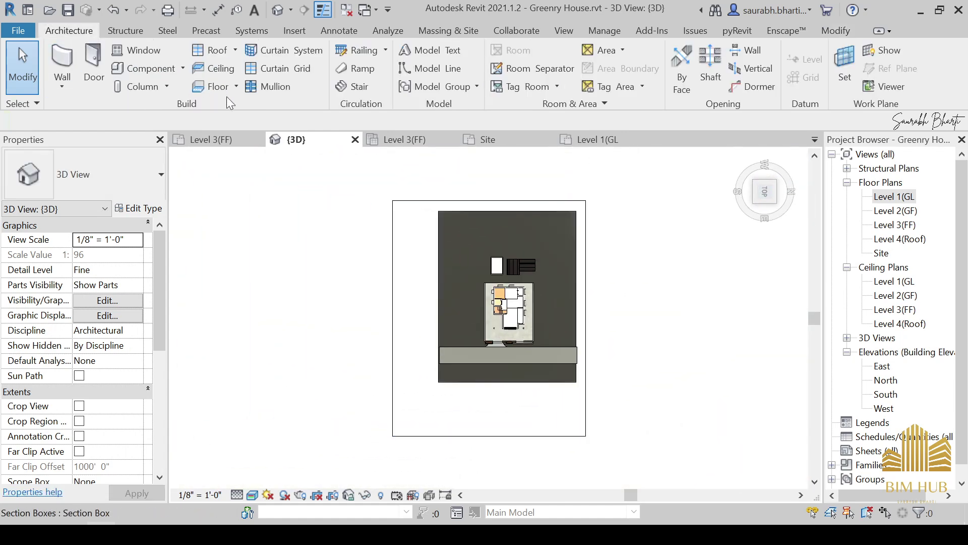
Create a new material in the Material Browser named '1.bATHROOM wALL'.
left_click(183, 69)
left_click(601, 35)
left_click(56, 64)
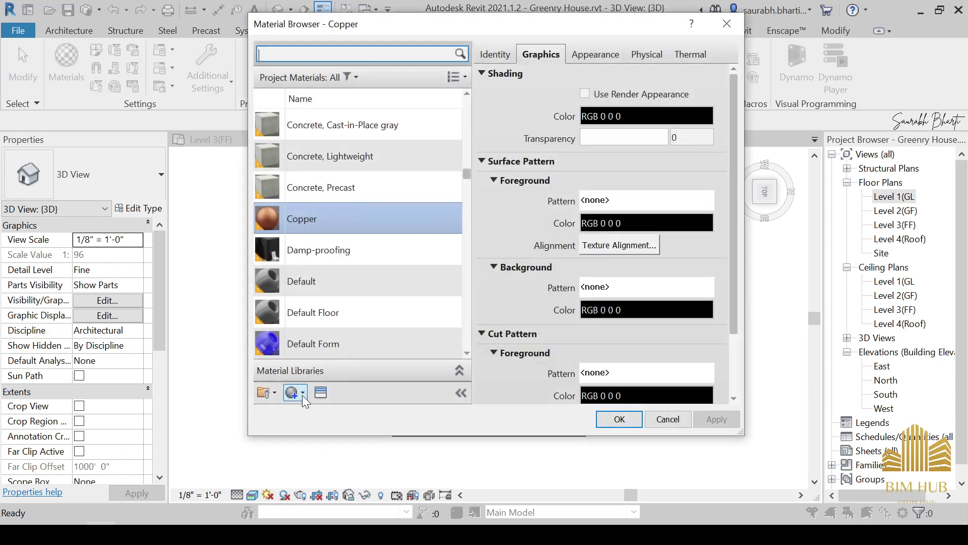
left_click(302, 392)
left_click(320, 408)
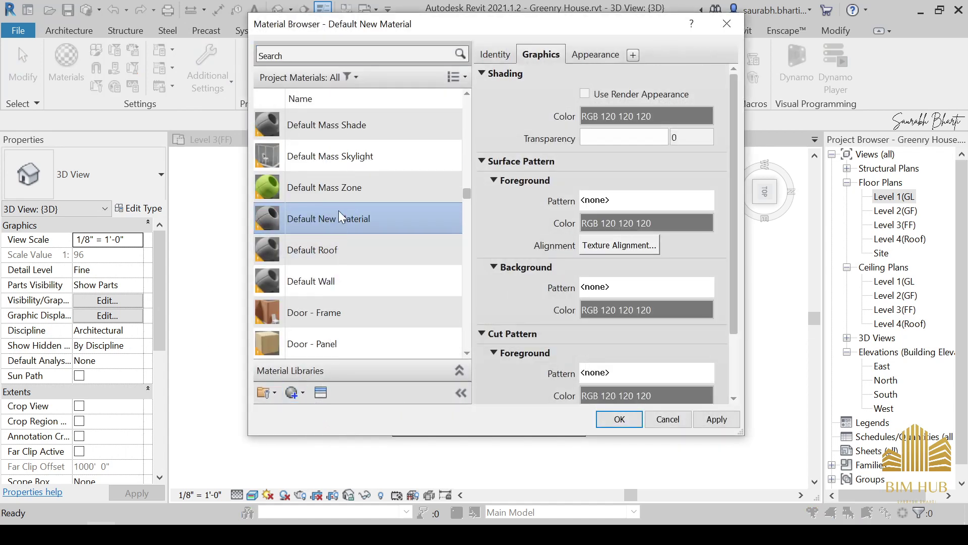
right_click(343, 211)
left_click(372, 248)
type("1.")
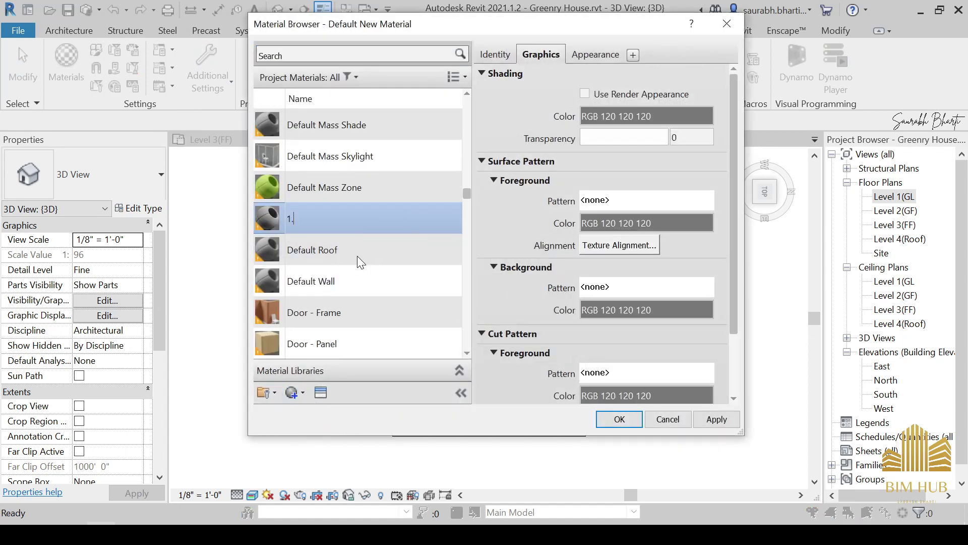
type("bATHR")
type("OOM wALL")
key("Return")
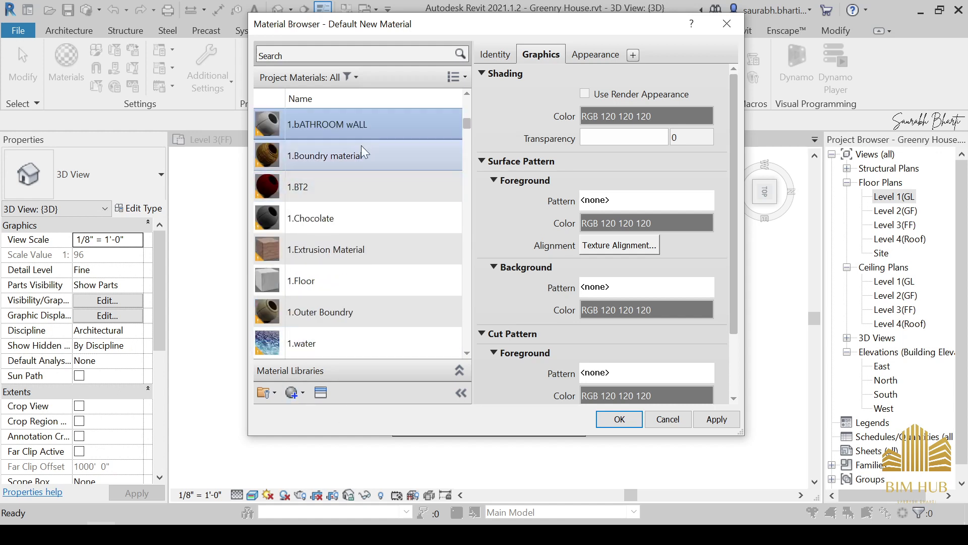
Enable Use Render Appearance and bring up the material's Appearance settings.
left_click(584, 94)
left_click(595, 56)
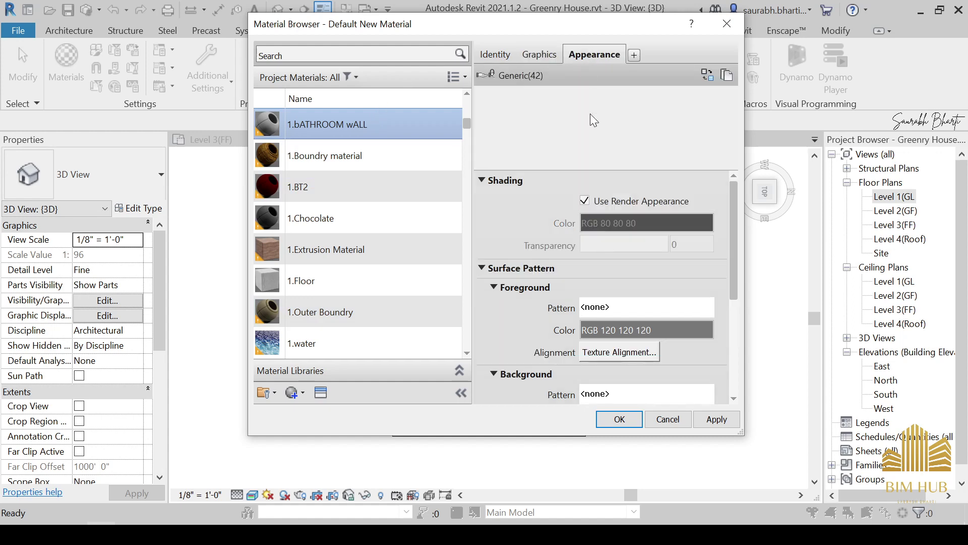
left_click(641, 249)
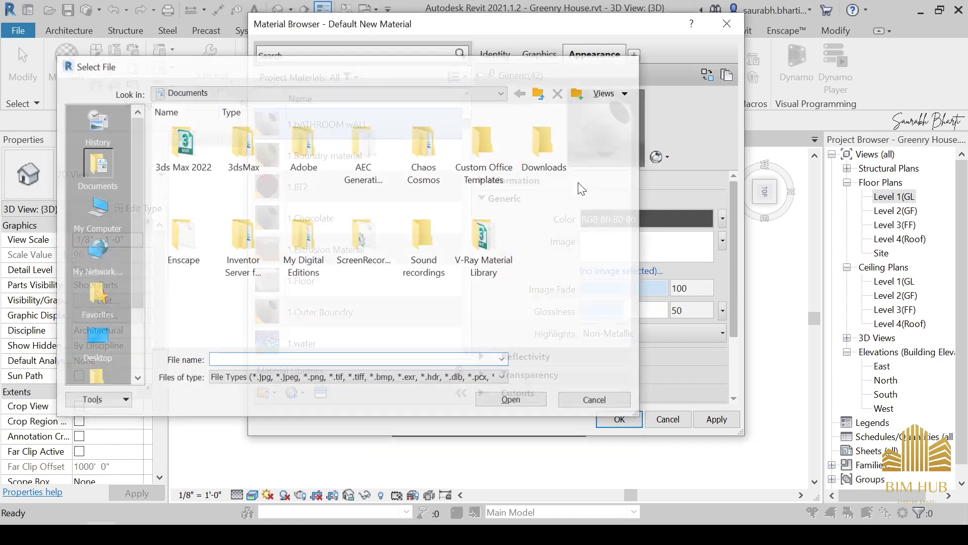
key("Escape")
scroll(663, 284, "down", 1)
scroll(663, 283, "down", 2)
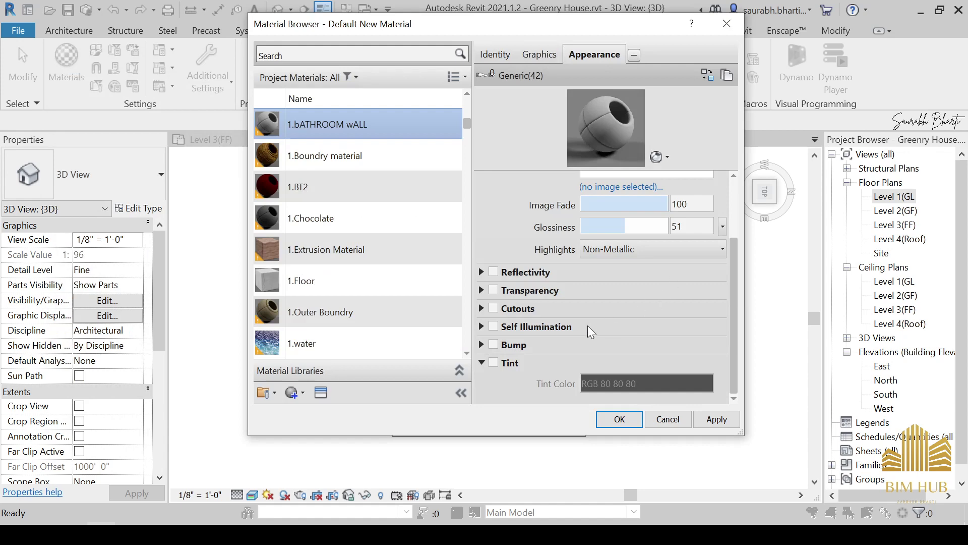
Replace the appearance with 1in Squares - Mosaic Blue from the Asset Browser.
left_click(294, 392)
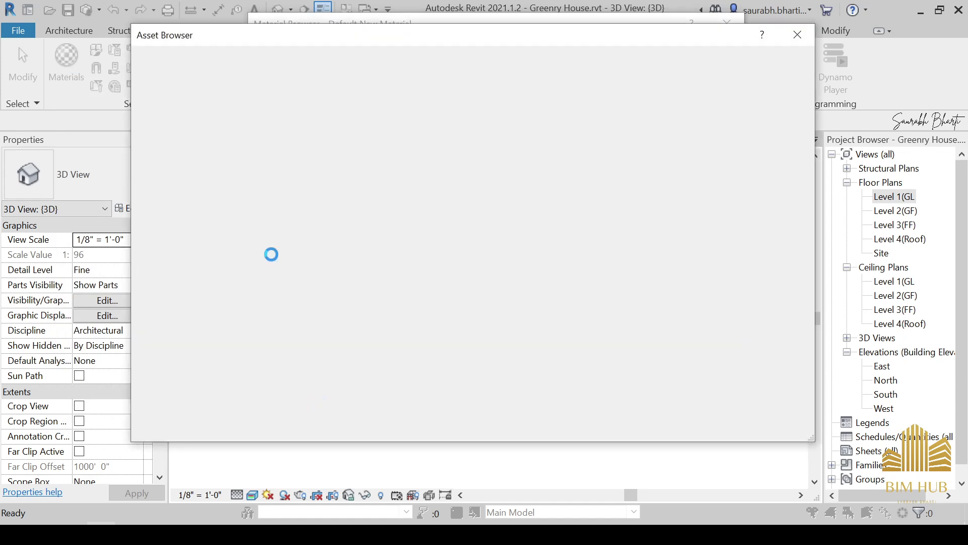
scroll(283, 282, "down", 3)
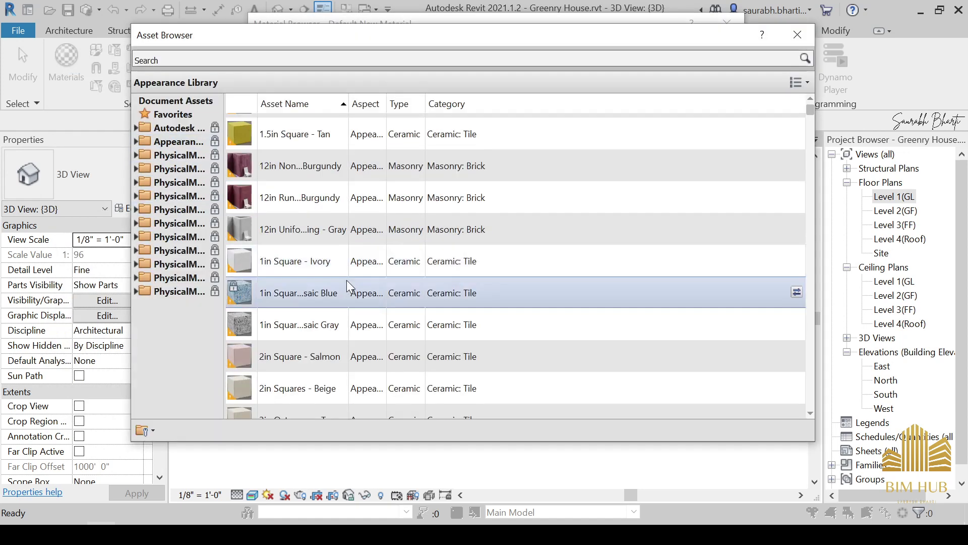
scroll(282, 282, "down", 7)
scroll(282, 282, "up", 7)
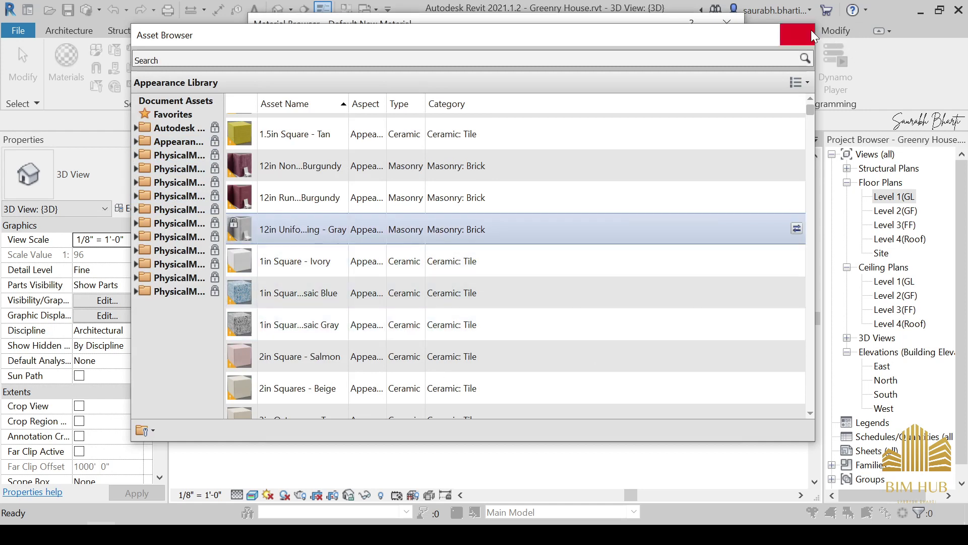
left_click(797, 35)
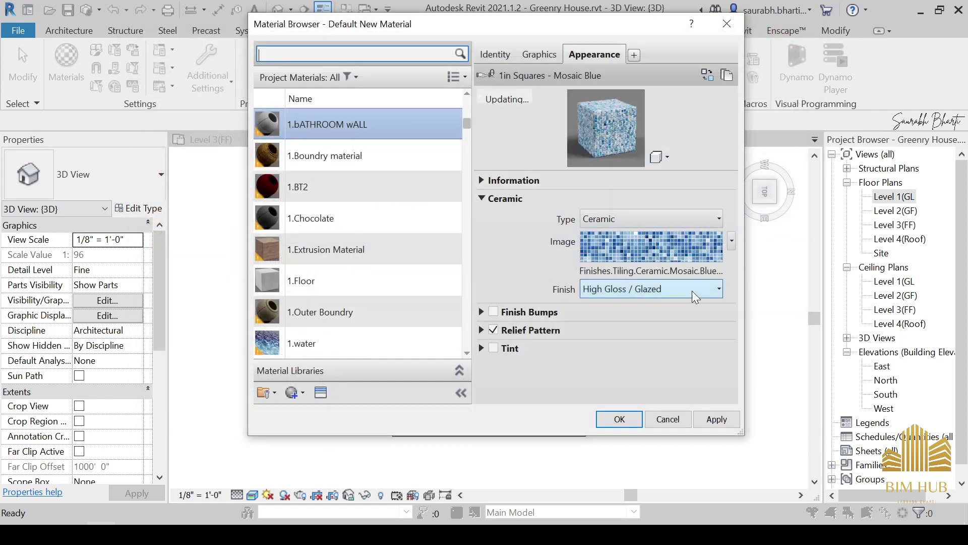
Set the tile finish to Matte, enable finish bumps at amount 1.00, and apply.
left_click(631, 289)
left_click(634, 340)
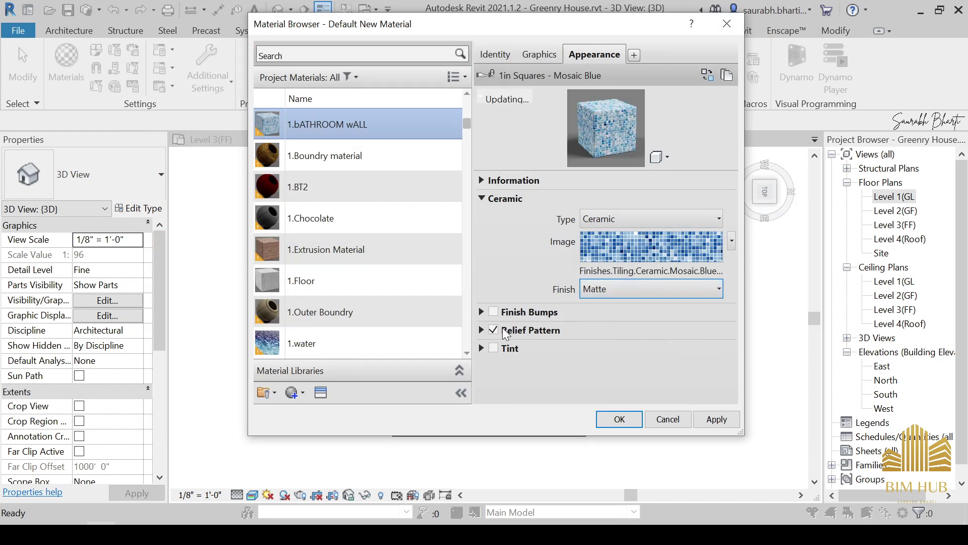
left_click(482, 349)
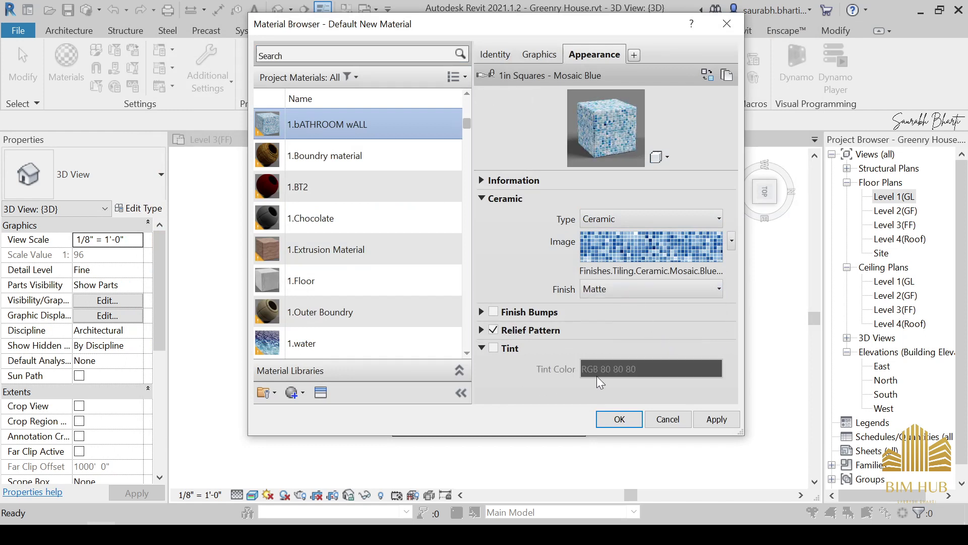
left_click(481, 312)
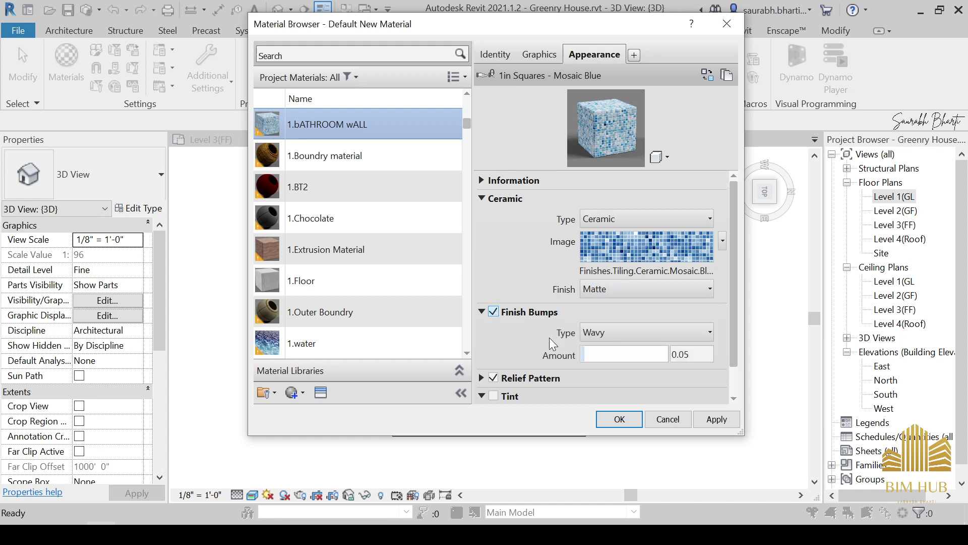
left_click(639, 354)
left_click_drag(704, 361, 724, 365)
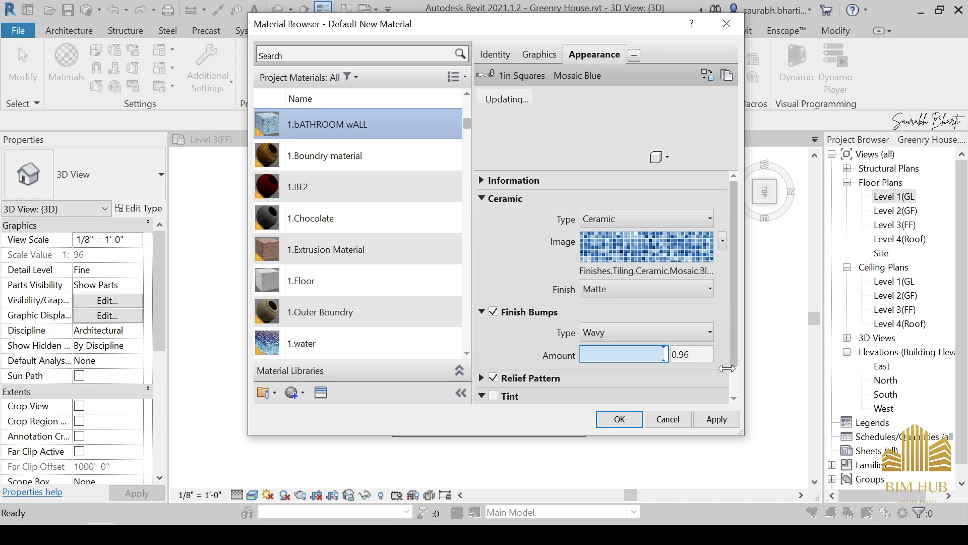
left_click_drag(724, 366, 730, 368)
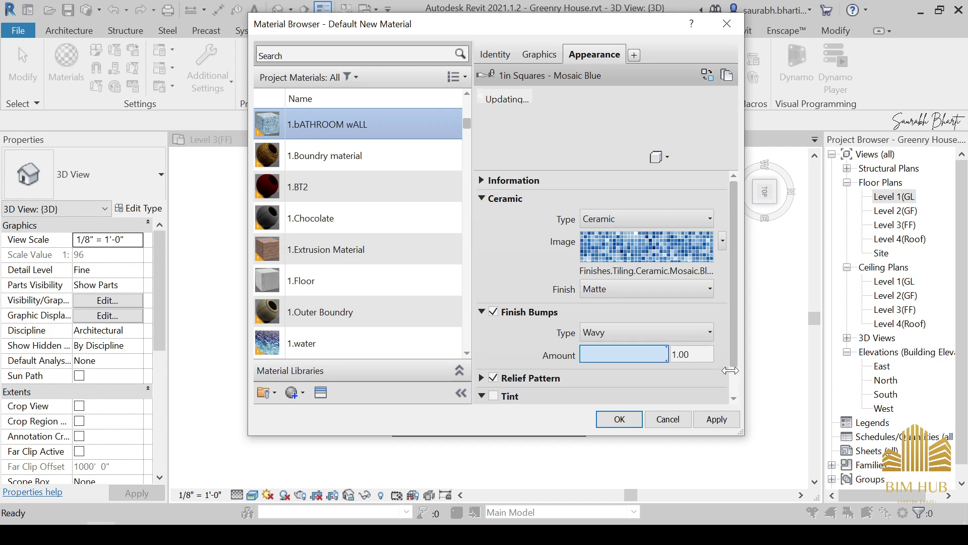
left_click(695, 420)
Close the materials dialog and duplicate the wall type as Generic - 1".
left_click(619, 419)
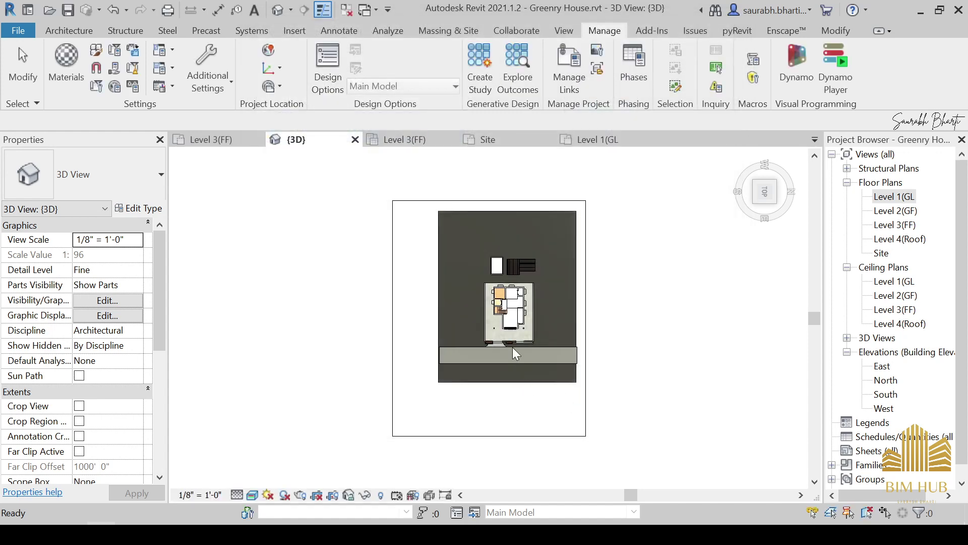
scroll(495, 316, "up", 3)
scroll(495, 316, "up", 2)
left_click(69, 30)
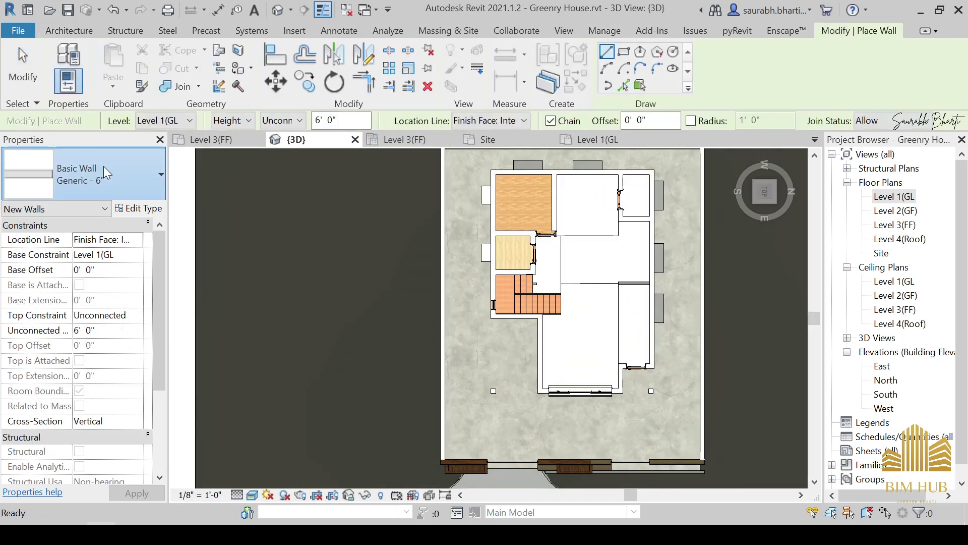
left_click(104, 169)
left_click(112, 196)
left_click(139, 209)
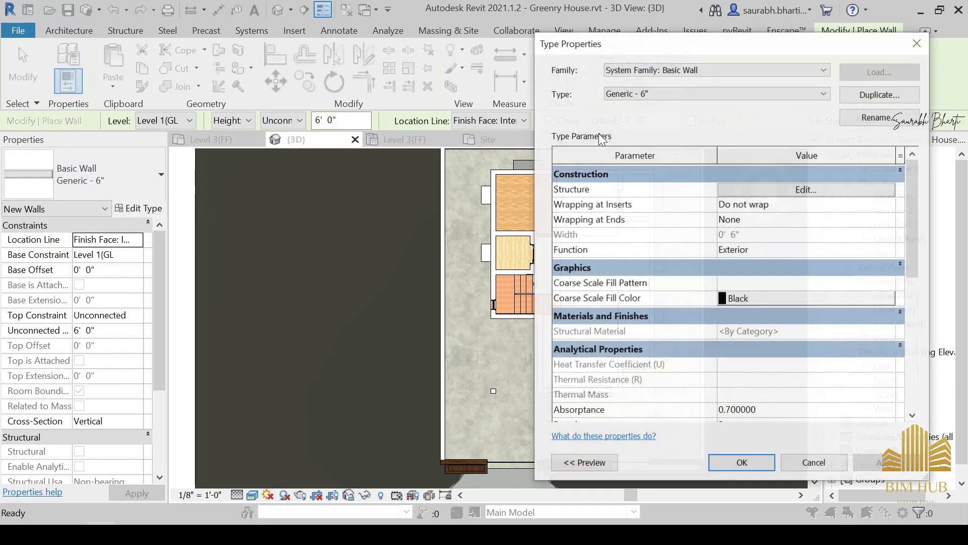
left_click(850, 98)
type("Generic - 1\"")
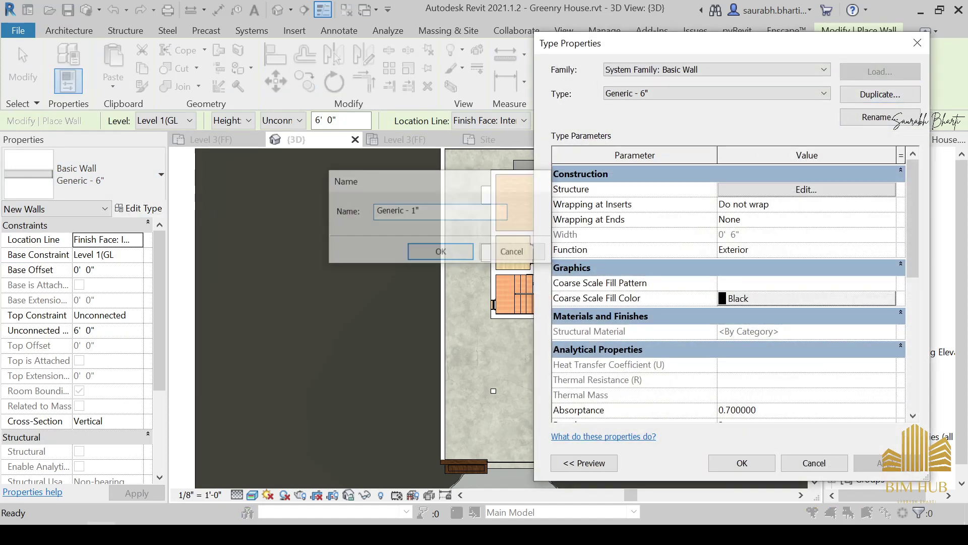
key("Return")
Make the 1" structure layer use 1.bATHROOM wALL and confirm both dialogs.
left_click(783, 188)
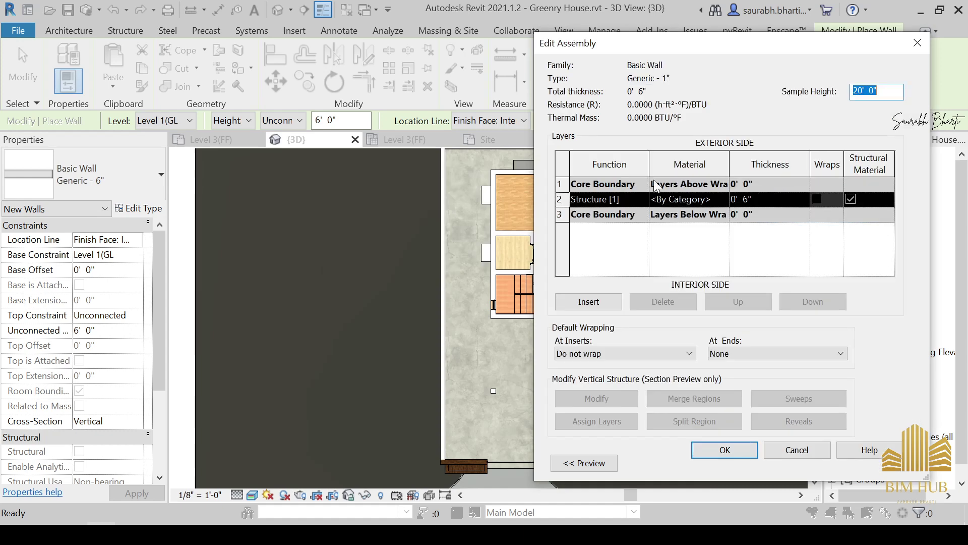
left_click(722, 200)
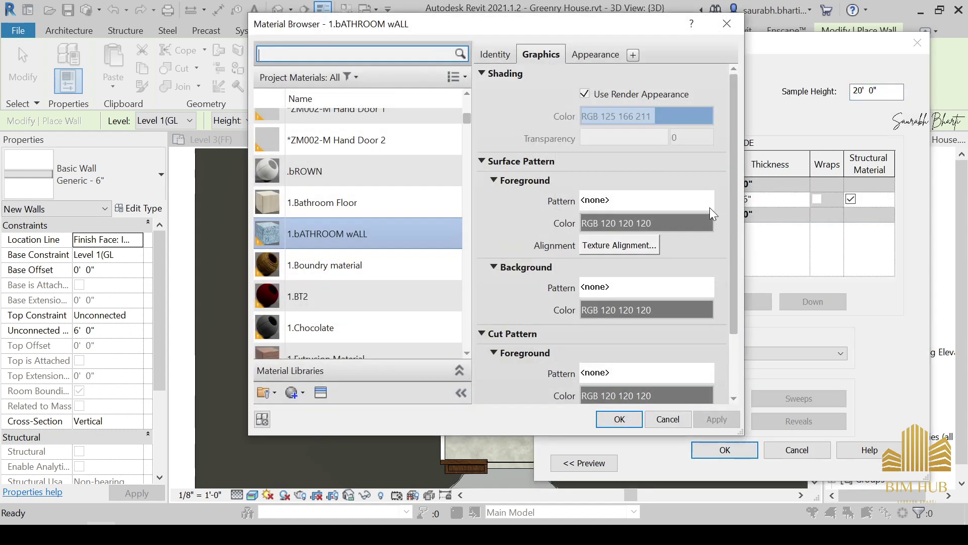
left_click_drag(560, 31, 410, 46)
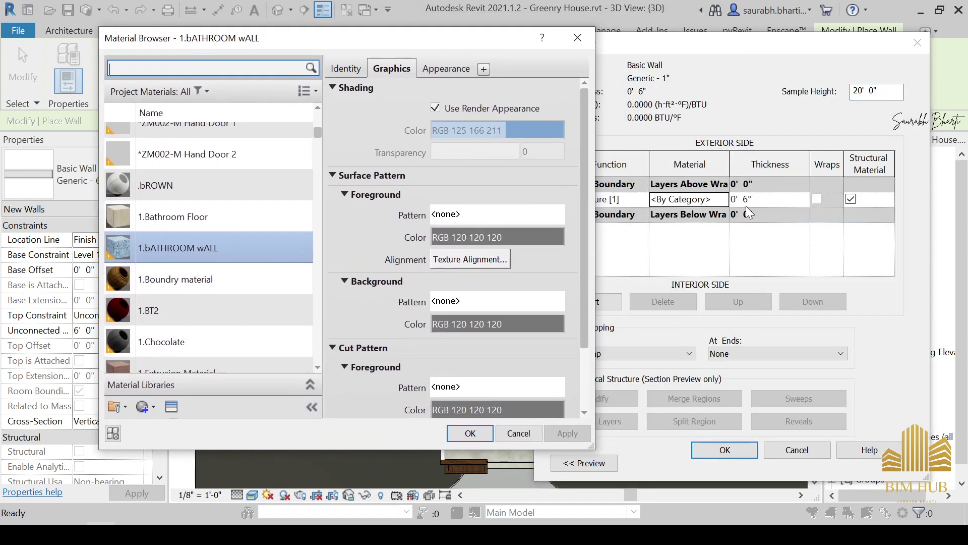
double_click(202, 247)
type("1")
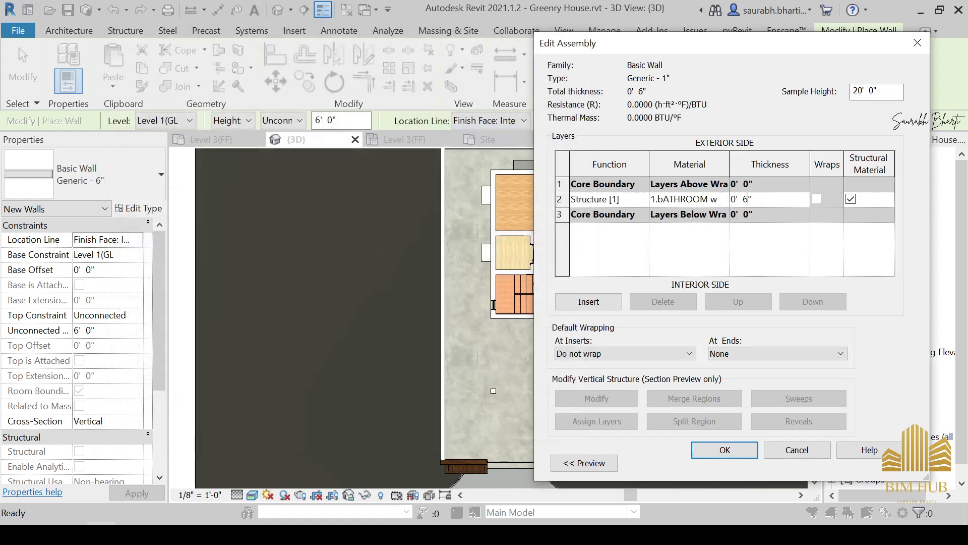
left_click(754, 446)
left_click(755, 465)
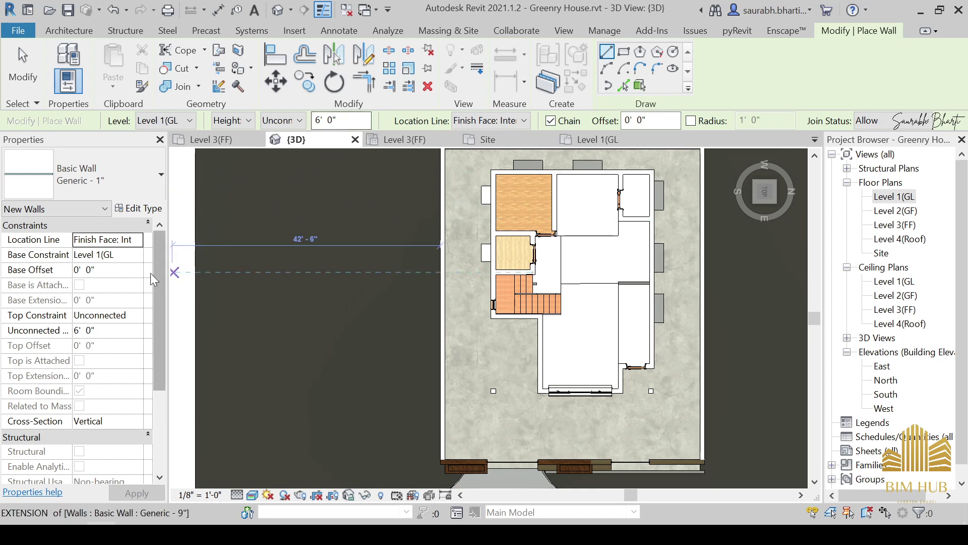
Set the wall base to Level 1(GL) and top to Level 2(GF) with a -3' 0" top offset, dismissing the height error.
left_click(136, 255)
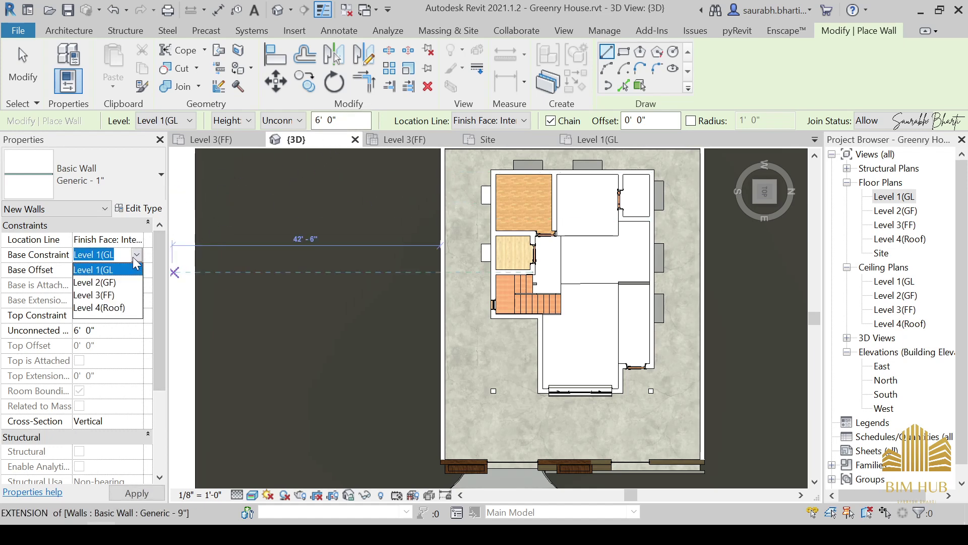
left_click(134, 270)
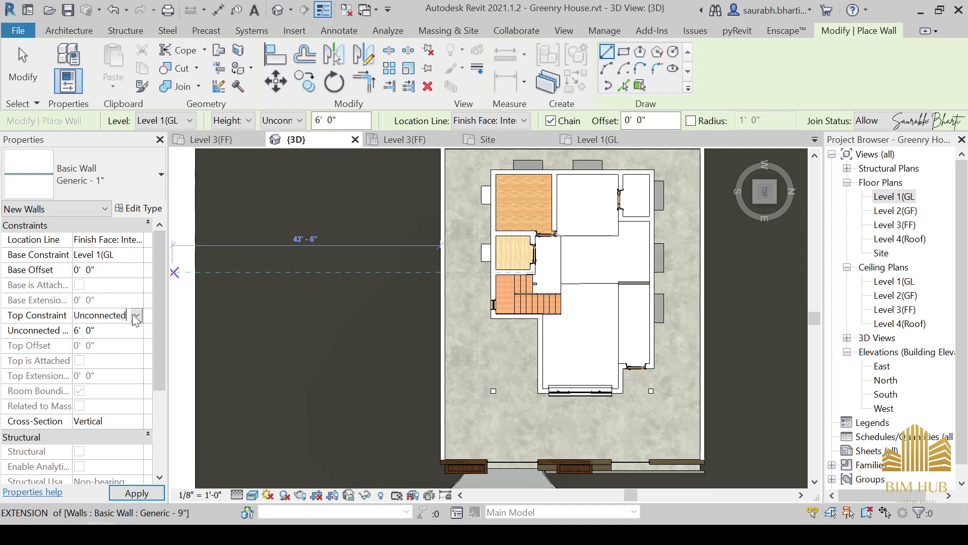
left_click(136, 316)
left_click(137, 356)
type("-3")
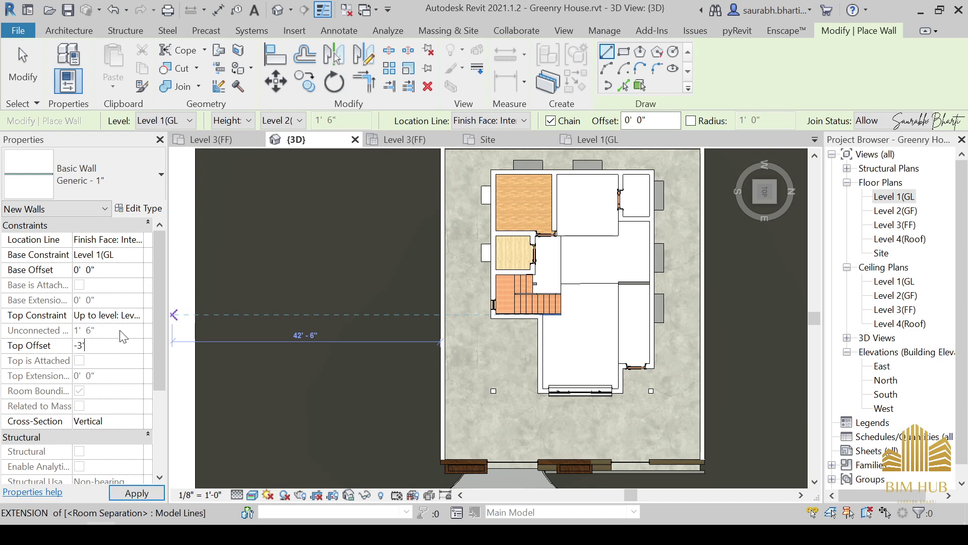
key("Return")
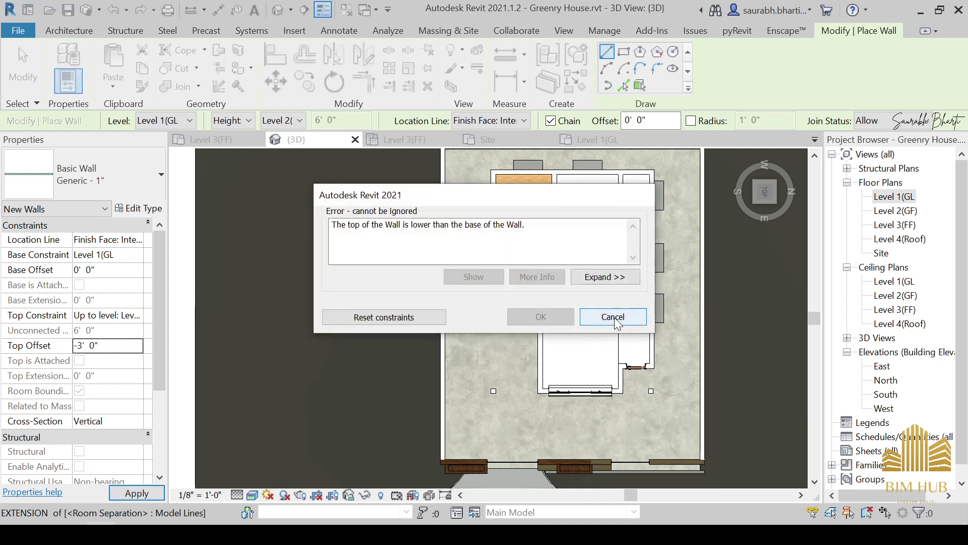
left_click(613, 317)
scroll(538, 259, "up", 3)
scroll(488, 229, "up", 3)
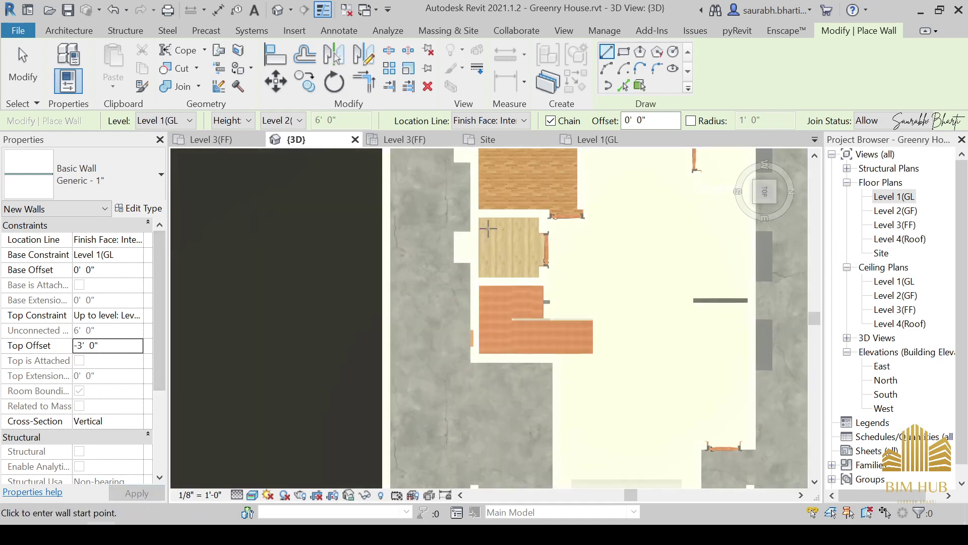
scroll(488, 229, "up", 3)
scroll(460, 218, "up", 2)
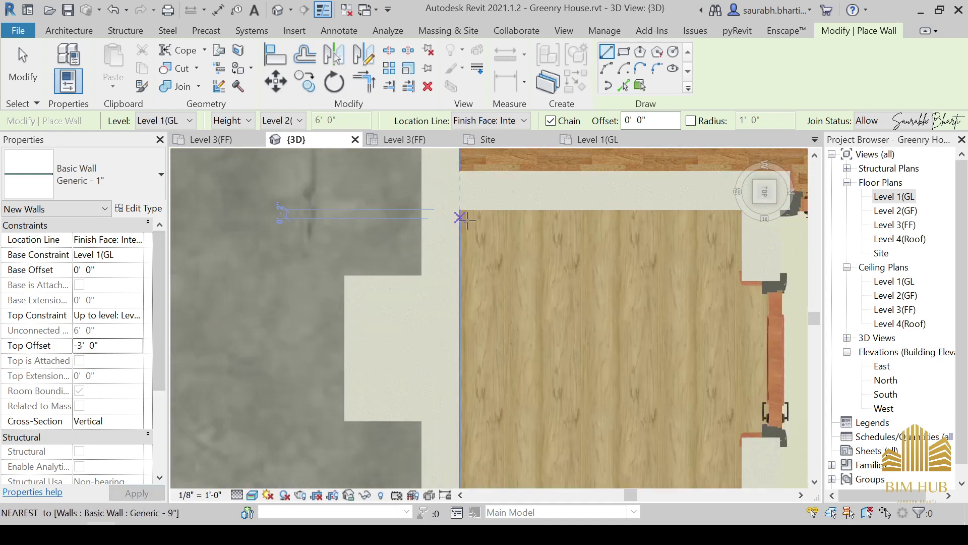
Open the Level 2(GF) plan and hide the Room Tags category in this view.
double_click(898, 212)
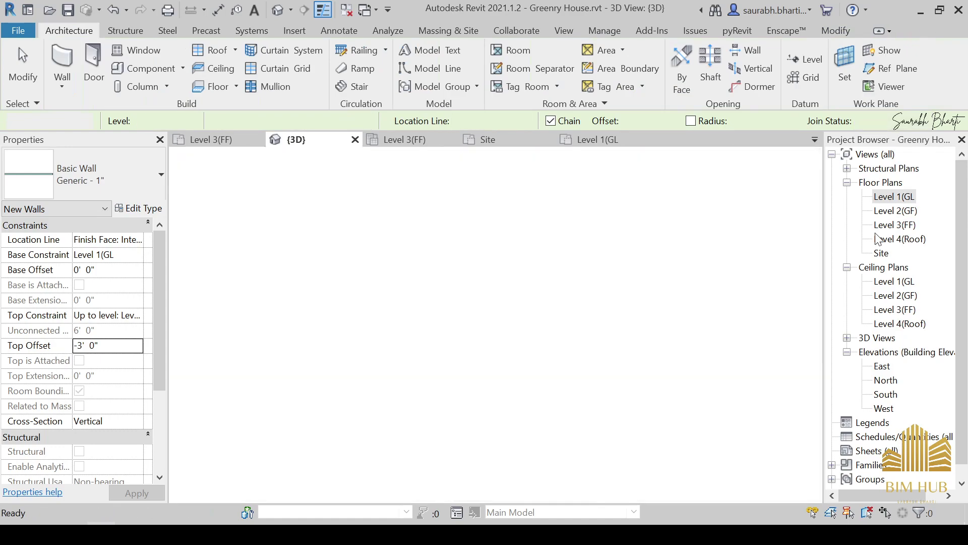
scroll(394, 324, "up", 3)
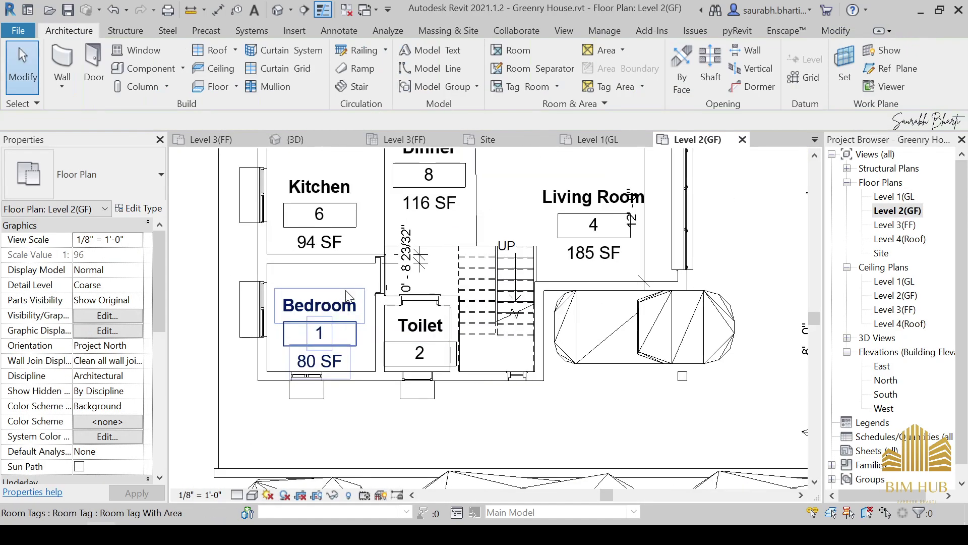
key("w")
key("a")
scroll(416, 363, "up", 3)
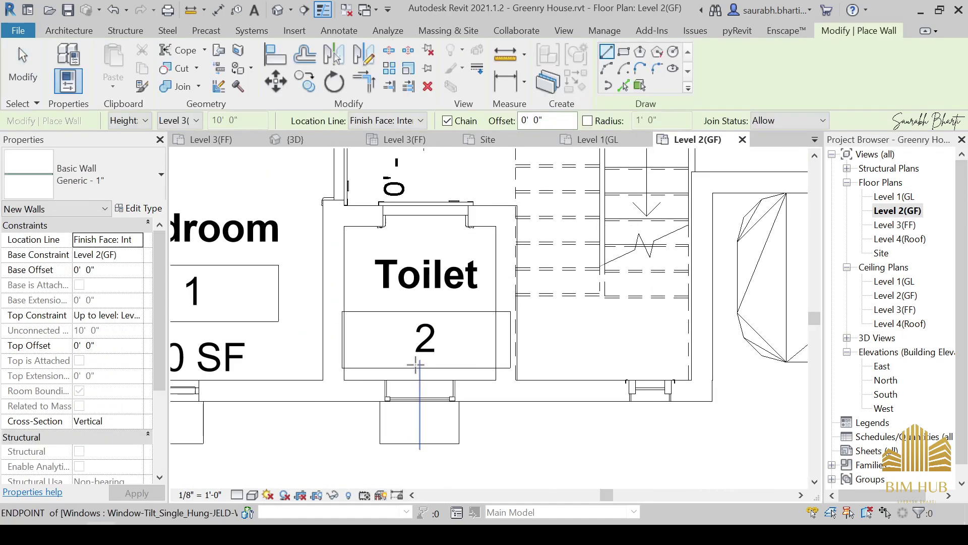
key("Escape")
right_click(423, 280)
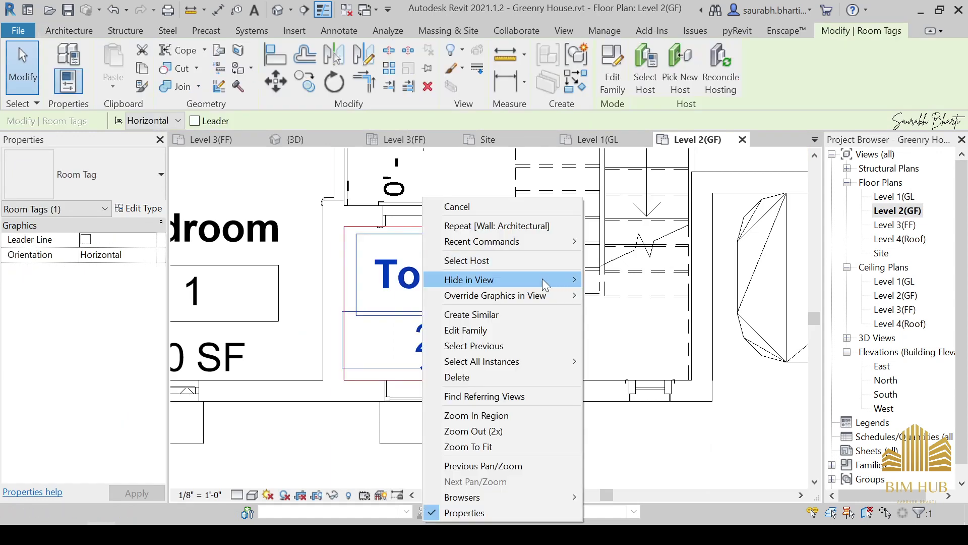
left_click(609, 296)
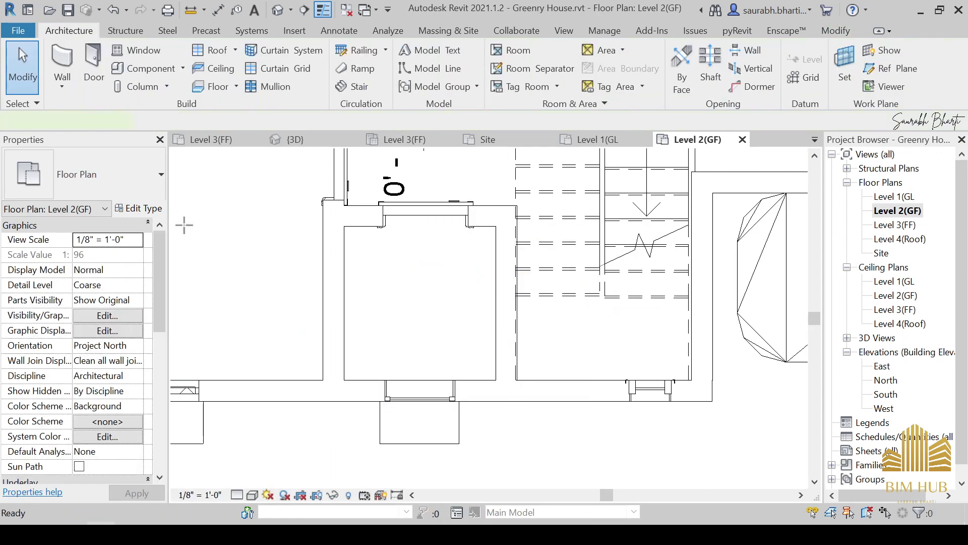
Draw a horizontal and a vertical 1-inch partition wall along the toilet from existing wall endpoints.
key("w")
key("a")
scroll(417, 361, "up", 2)
left_click(291, 395)
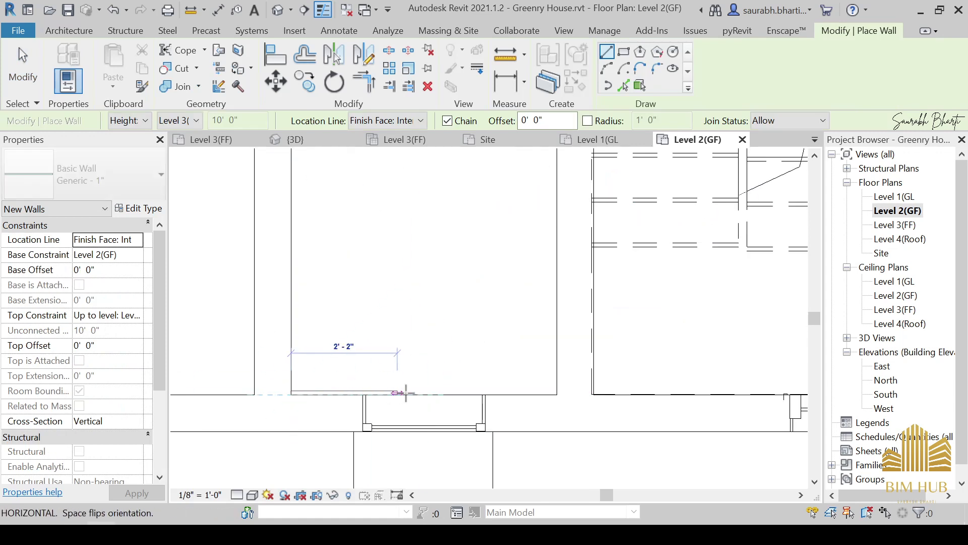
left_click(557, 330)
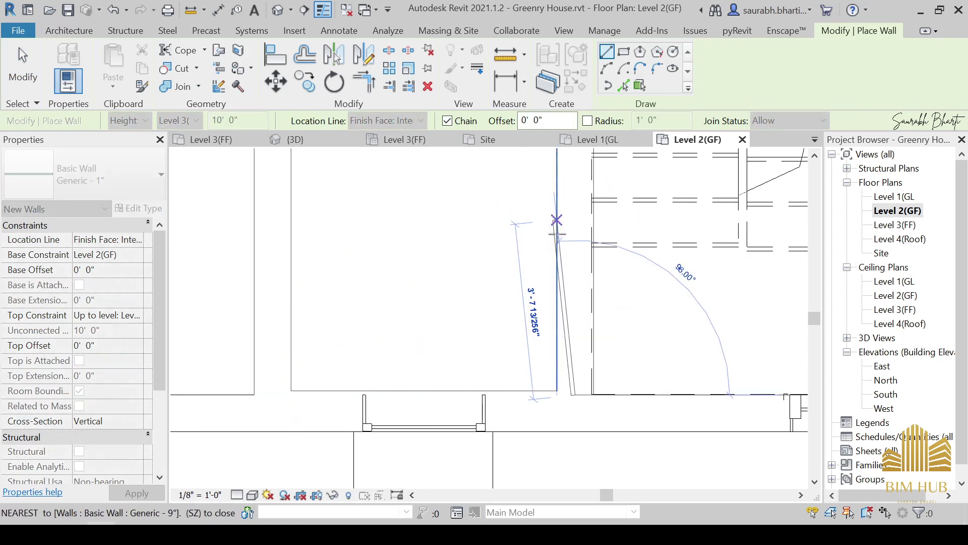
middle_click_drag(554, 217, 547, 358)
middle_click_drag(544, 292, 637, 194)
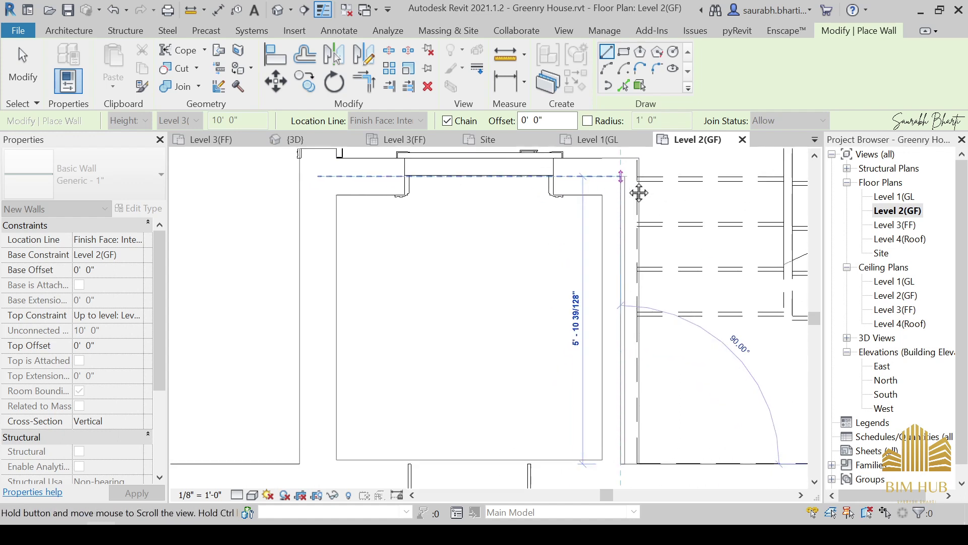
middle_click_drag(605, 335, 572, 389)
key("Escape")
left_click(556, 389)
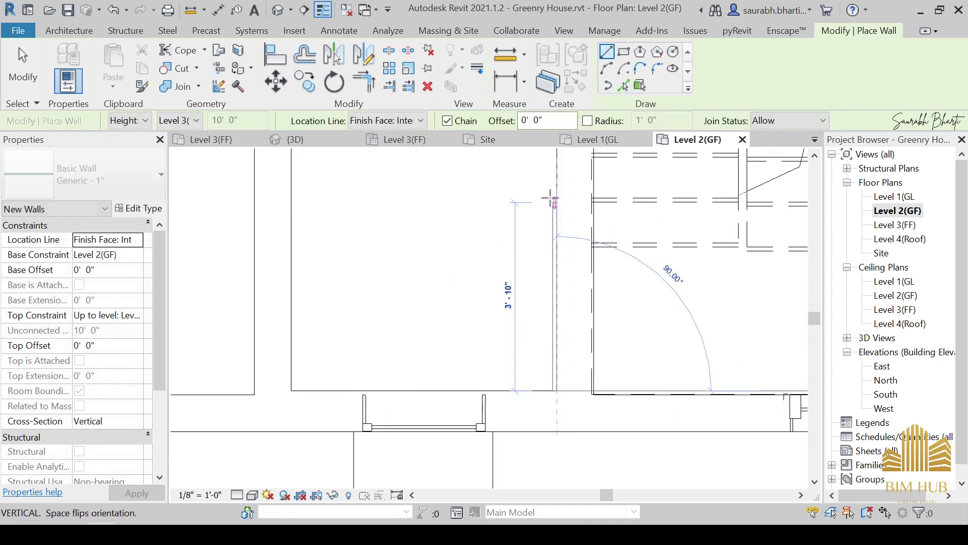
middle_click_drag(565, 214, 557, 307)
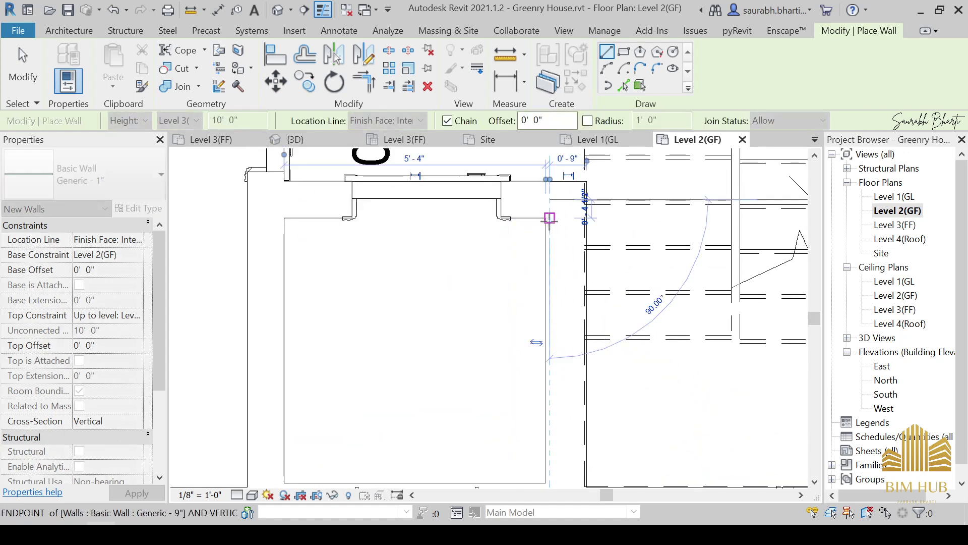
left_click(550, 205)
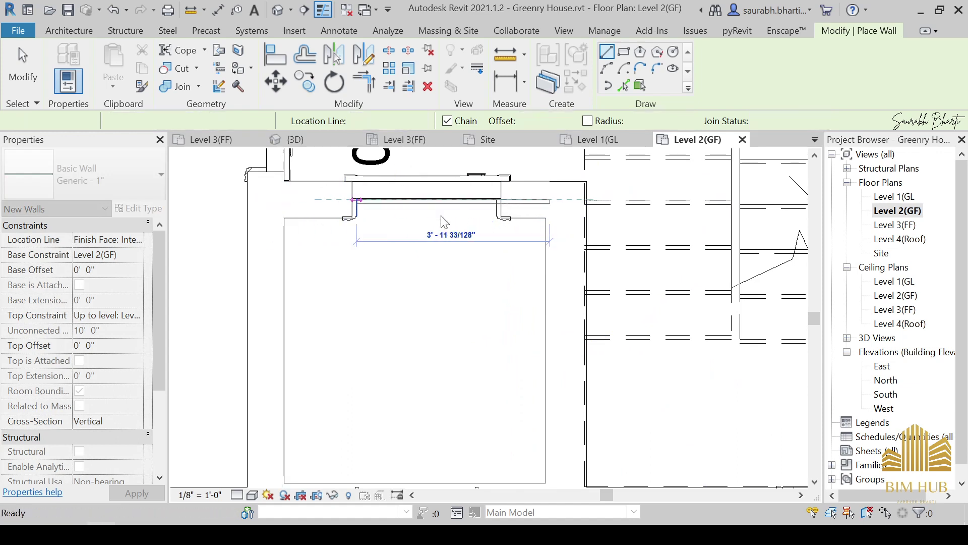
key("Escape")
Add a short wall beside the toilet door and a horizontal wall from the corner to the left corner.
left_click(549, 218)
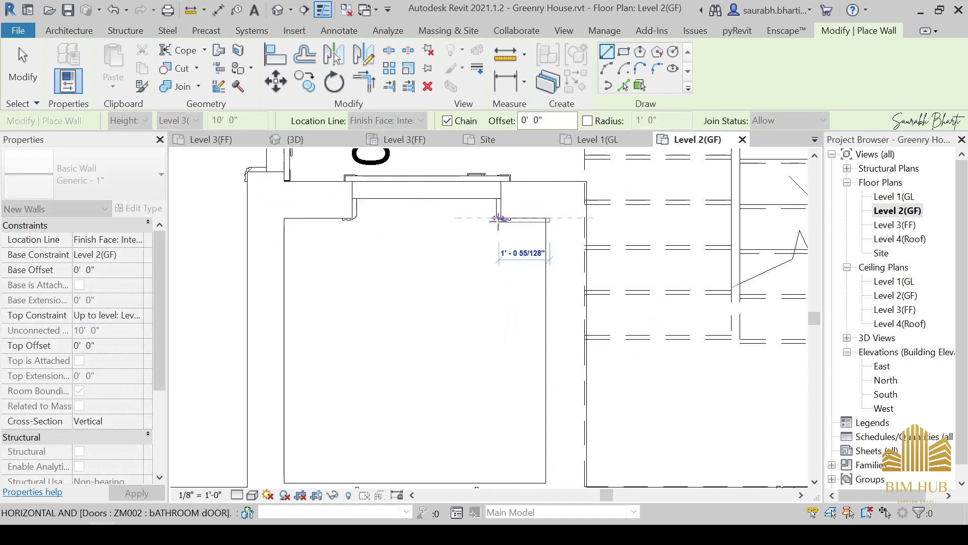
scroll(501, 218, "up", 2)
scroll(502, 218, "up", 1)
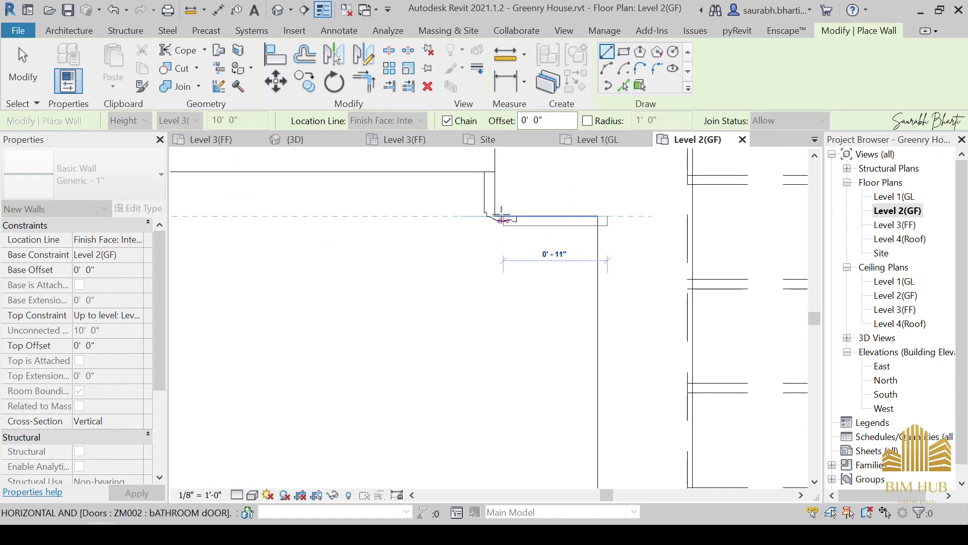
scroll(497, 218, "up", 2)
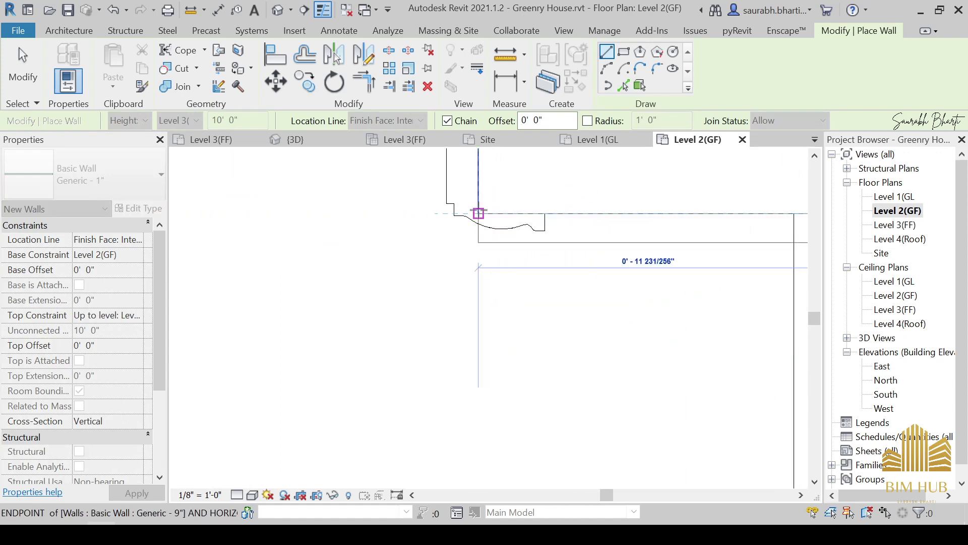
left_click(470, 210)
scroll(385, 267, "down", 2)
middle_click_drag(385, 267, 546, 290)
key("Escape")
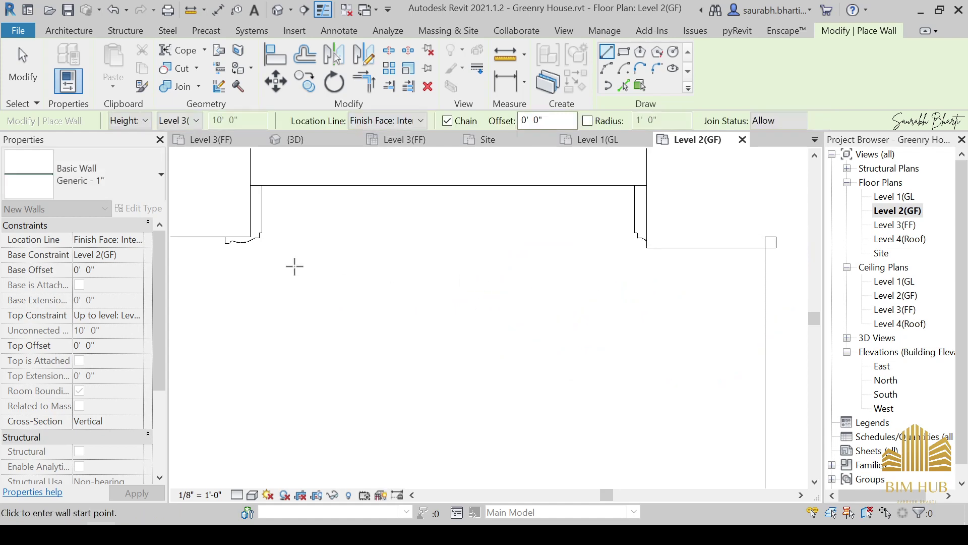
scroll(676, 288, "up", 3)
scroll(673, 253, "up", 2)
left_click(680, 253)
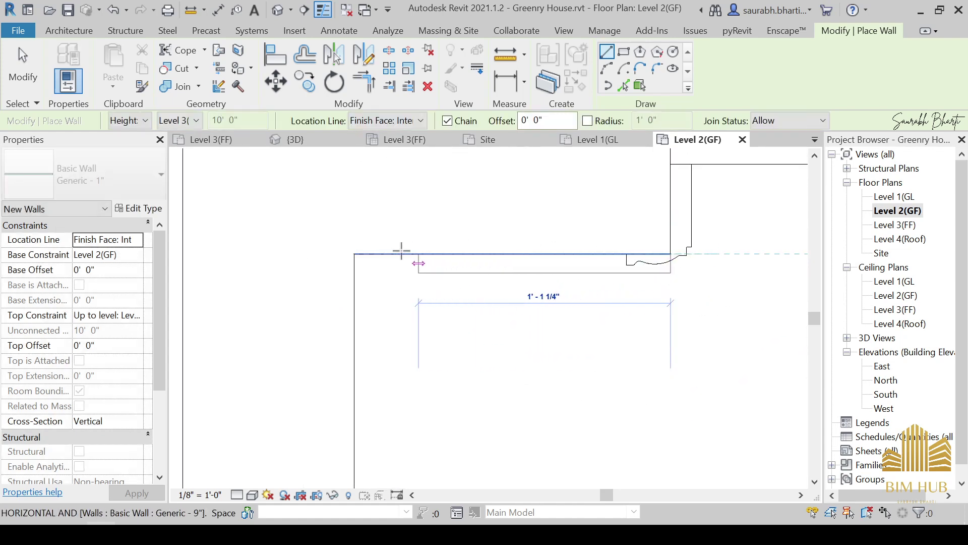
left_click(354, 254)
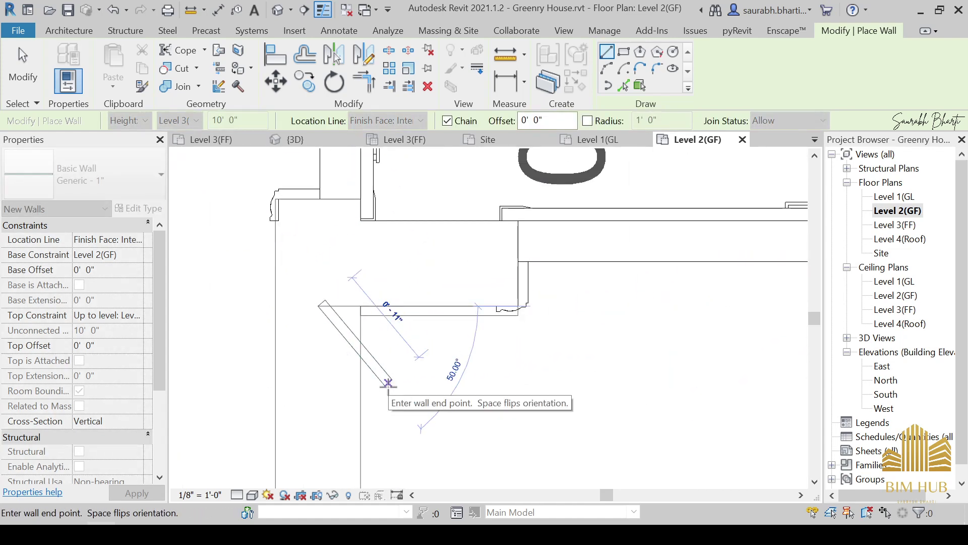
key("Escape")
key("Escape")
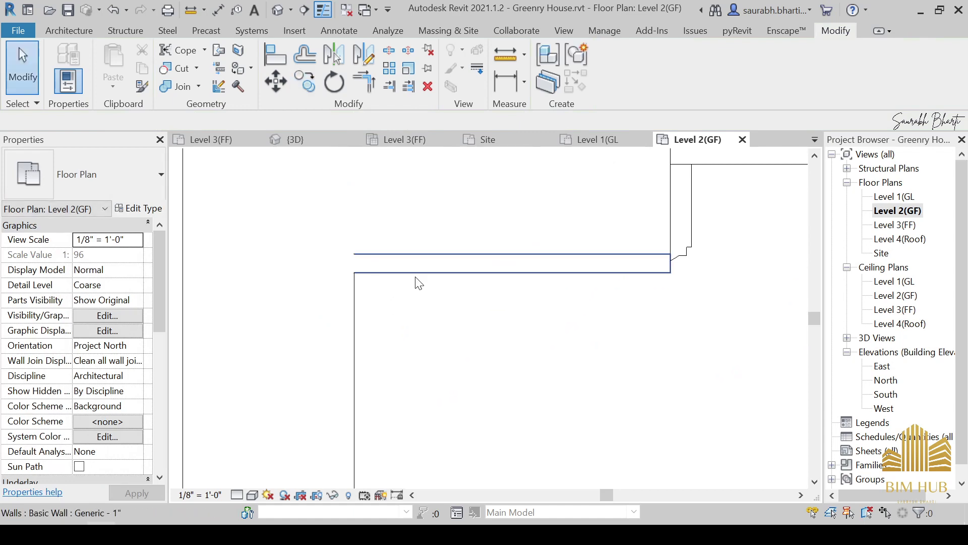
Start one more wall from the endpoint, then exit wall placement.
key("a")
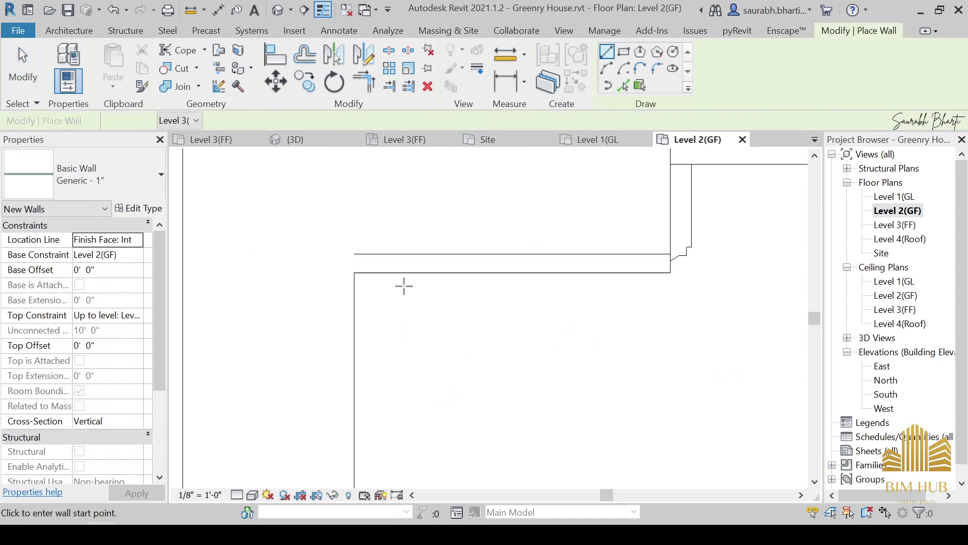
left_click(354, 273)
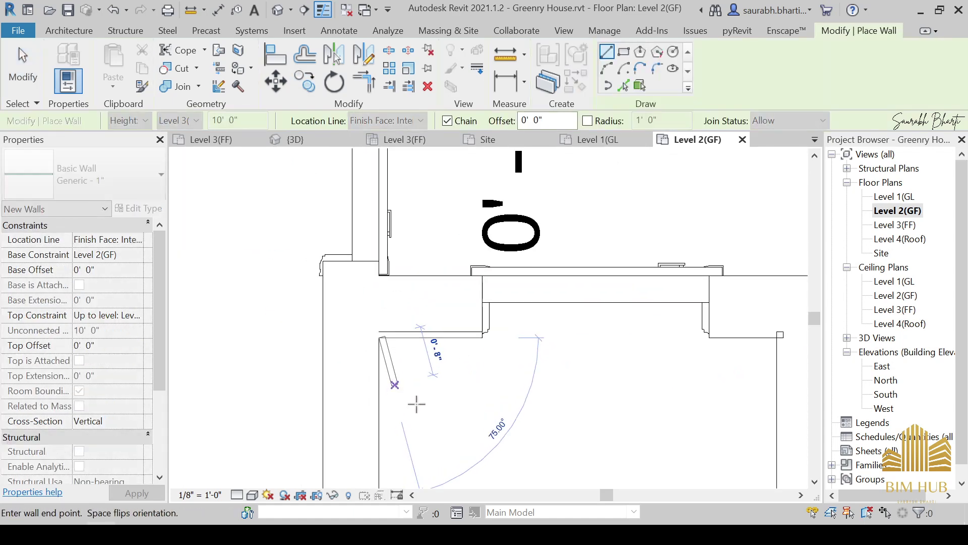
scroll(471, 227, "up", 3)
scroll(485, 476, "up", 5)
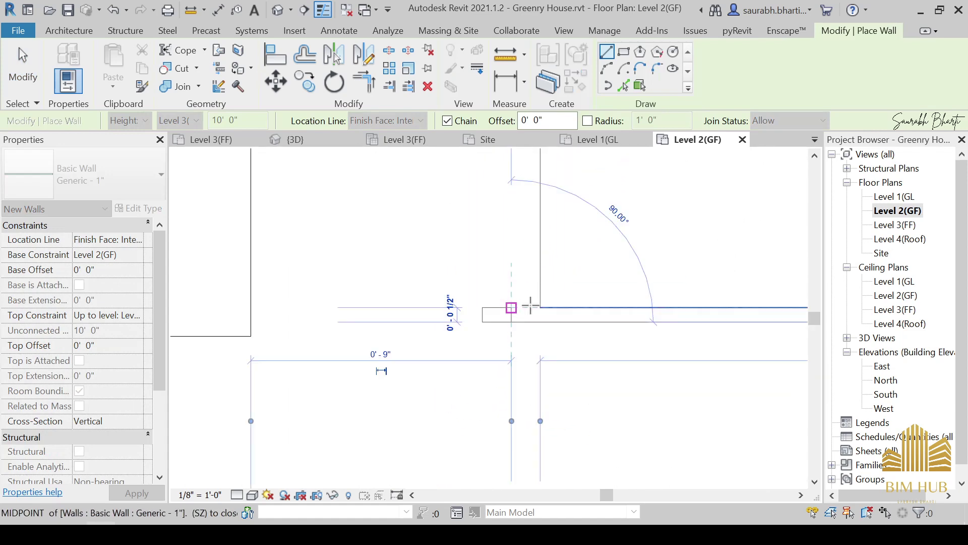
key("Escape")
key("Escape")
mouse_move(555, 288)
middle_mouse_down()
mouse_move(433, 422)
mouse_move(378, 372)
middle_mouse_up()
left_click(279, 10)
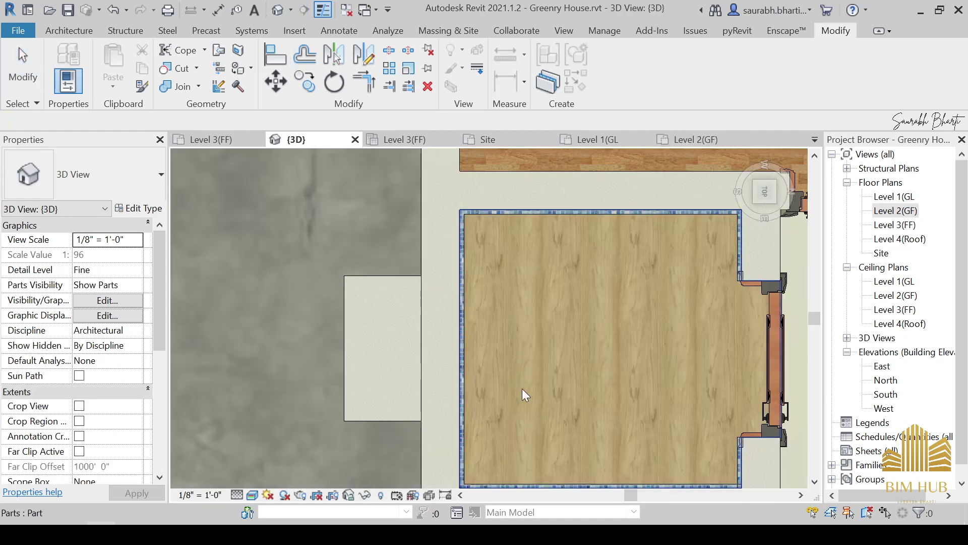
middle_click_drag(523, 390, 623, 266, "shift")
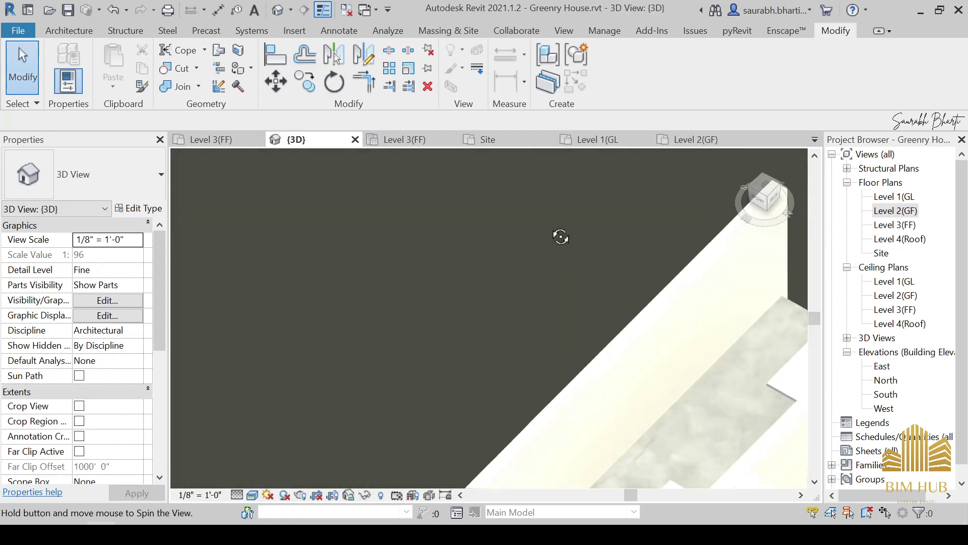
scroll(623, 266, "up", 2)
scroll(646, 301, "up", 2)
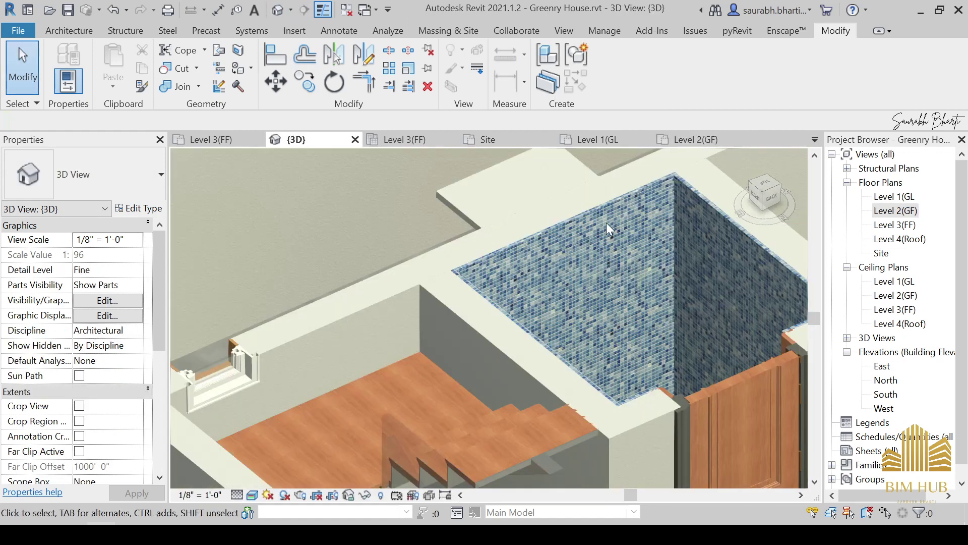
left_click(606, 210)
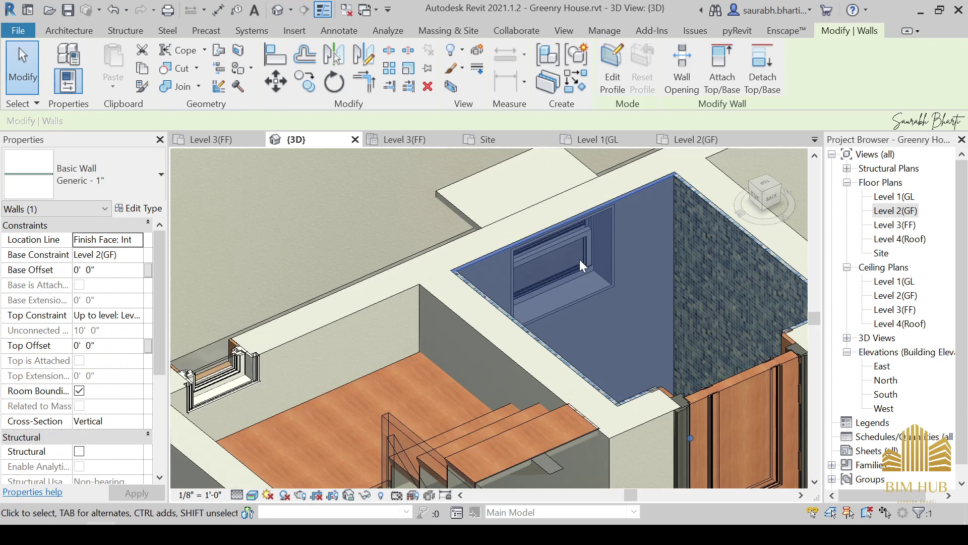
left_click(733, 225, "ctrl")
middle_click_drag(645, 295, 641, 334, "shift")
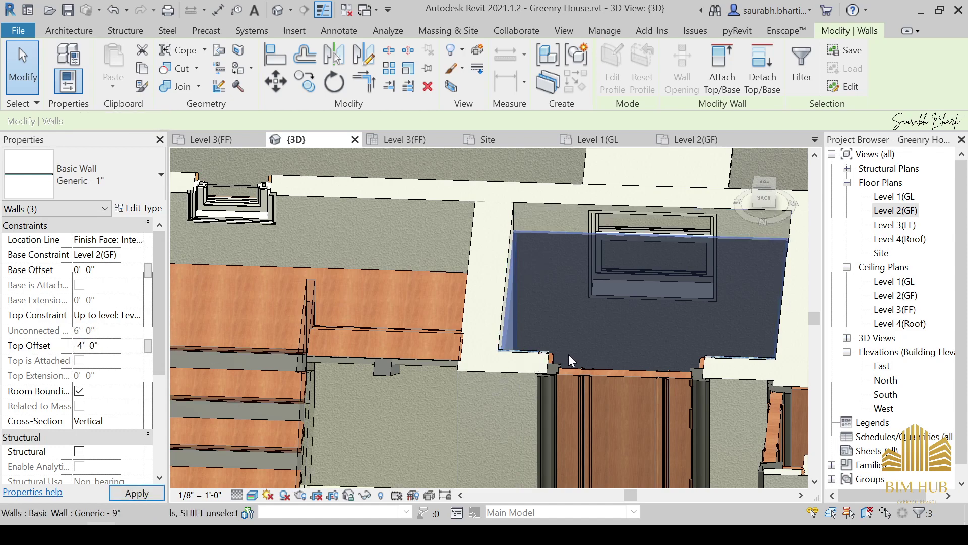
mouse_move(440, 337)
middle_mouse_down("shift")
mouse_move(492, 438)
mouse_move(495, 401)
middle_mouse_up("shift")
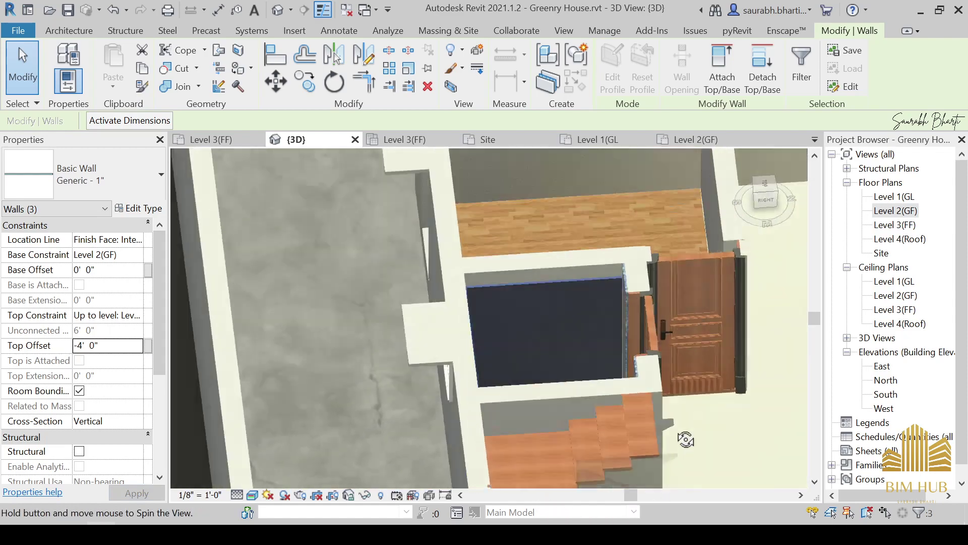
key("Escape")
scroll(541, 313, "up", 3)
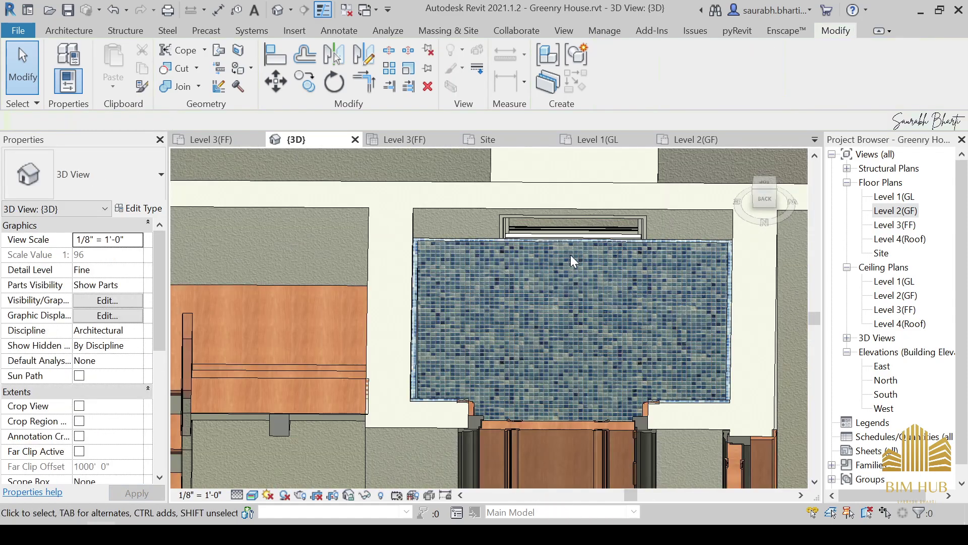
left_click(574, 248)
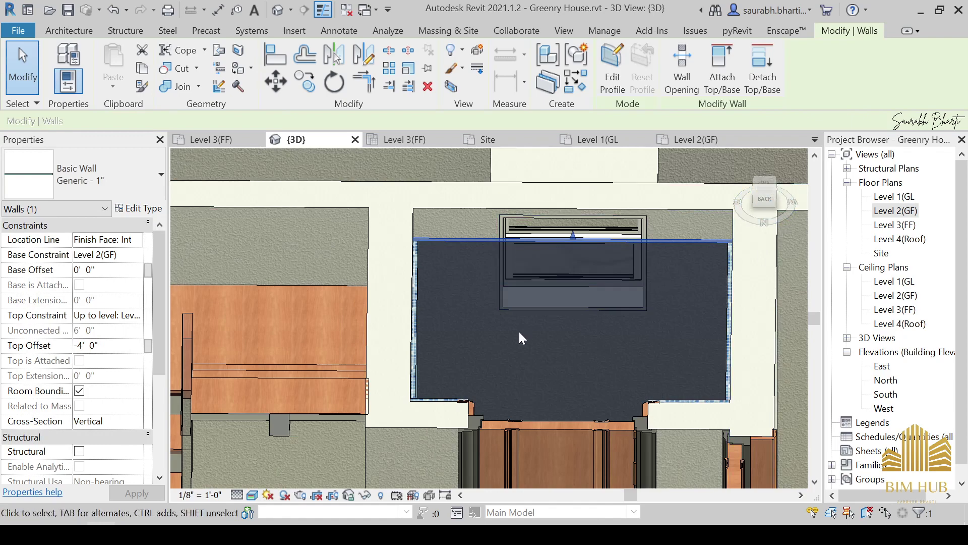
scroll(519, 331, "down", 3)
scroll(513, 359, "down", 3)
scroll(485, 394, "down", 3)
Select the 3D section box and pull one of its faces outward.
middle_click_drag(486, 394, 683, 395, "shift")
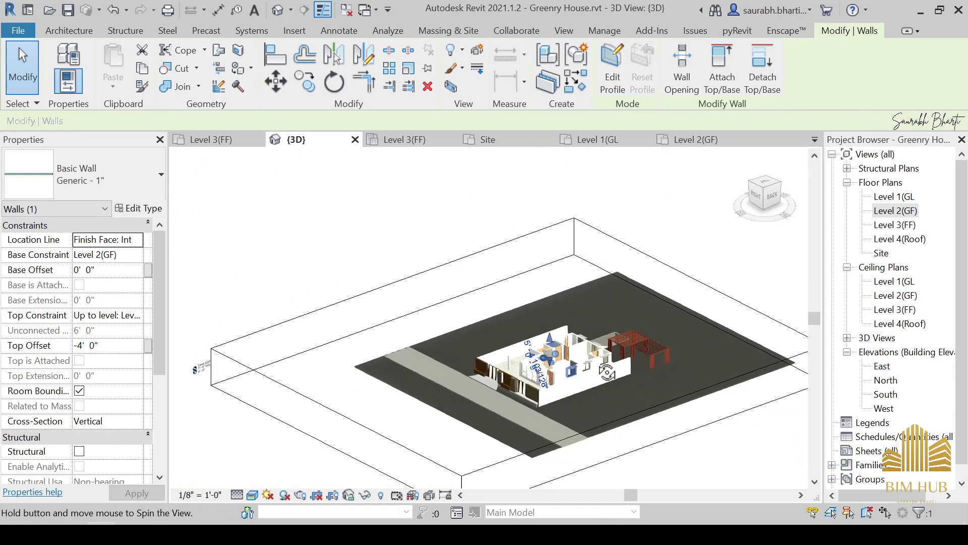
key("Escape")
left_click(706, 394)
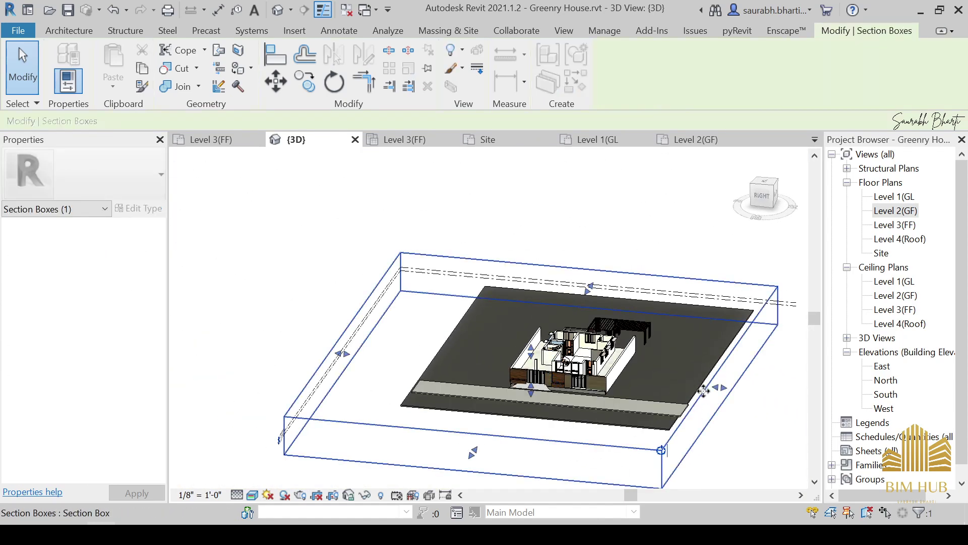
mouse_move(661, 449)
middle_mouse_down("shift")
mouse_move(551, 392)
mouse_move(472, 443)
mouse_move(519, 417)
middle_mouse_up("shift")
scroll(552, 392, "up", 3)
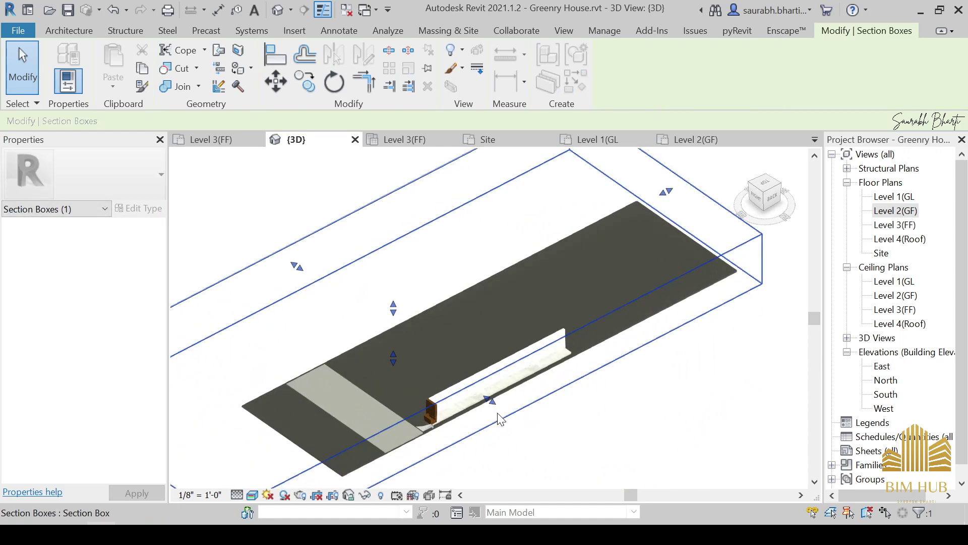
scroll(502, 415, "up", 1)
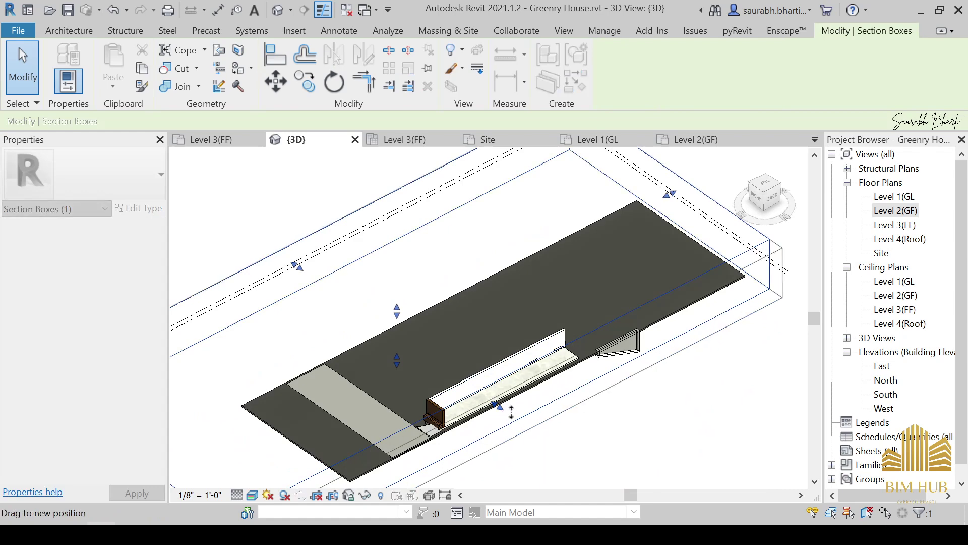
left_click_drag(501, 413, 514, 425)
Zoom in near eye level to the blue mosaic-tiled wall and select it.
scroll(550, 407, "up", 5)
mouse_move(550, 408)
middle_mouse_down("shift")
mouse_move(368, 367)
mouse_move(414, 249)
middle_mouse_up("shift")
scroll(413, 249, "up", 2)
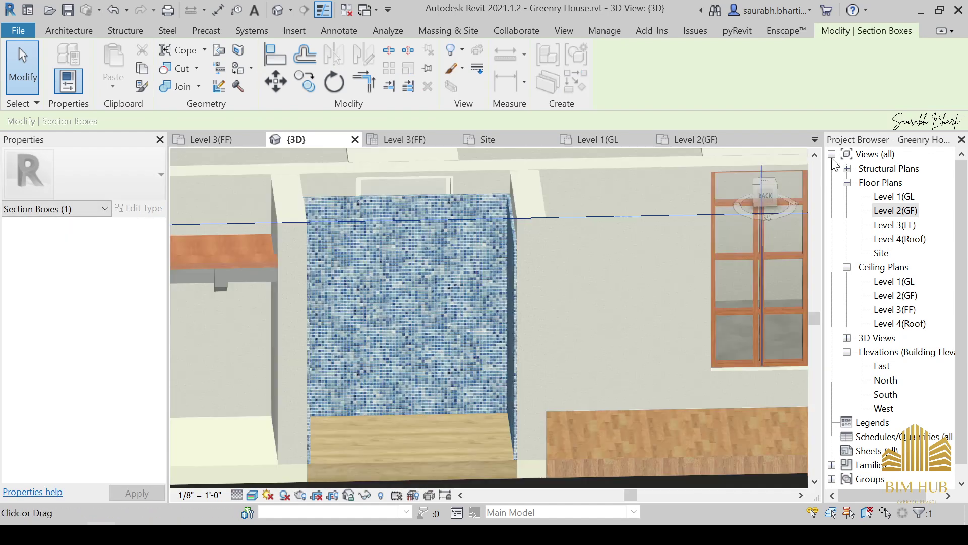
scroll(617, 261, "up", 3)
scroll(487, 298, "down", 10)
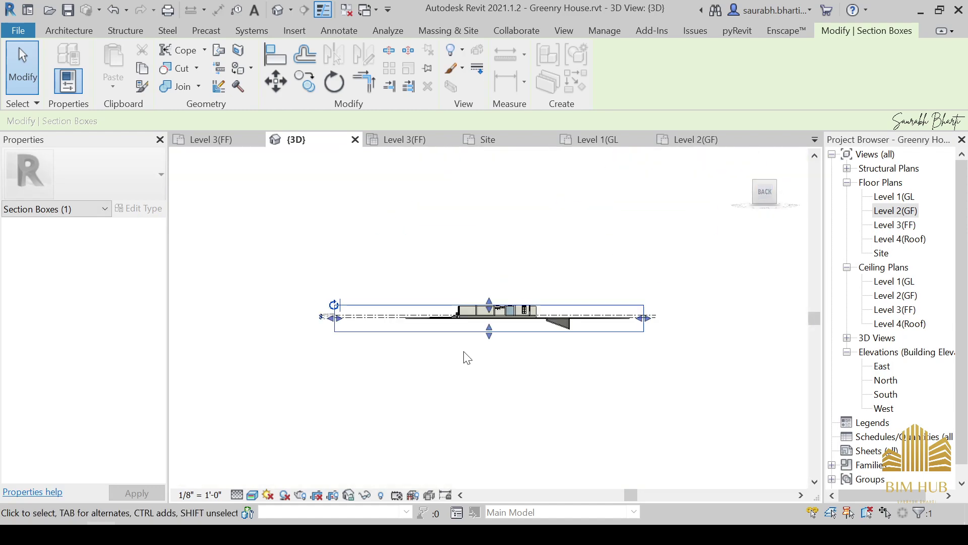
scroll(583, 212, "up", 5)
scroll(585, 237, "up", 5)
mouse_move(585, 238)
middle_mouse_down()
mouse_move(586, 189)
mouse_move(506, 234)
middle_mouse_up()
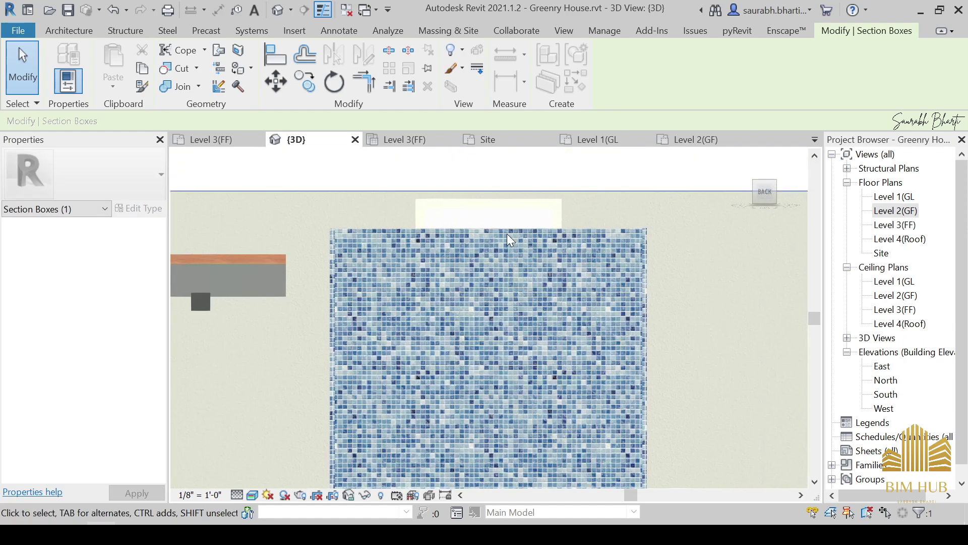
left_click(506, 234)
In Edit Profile, sketch a straight line from the window corner across the tiled wall.
left_click(617, 74)
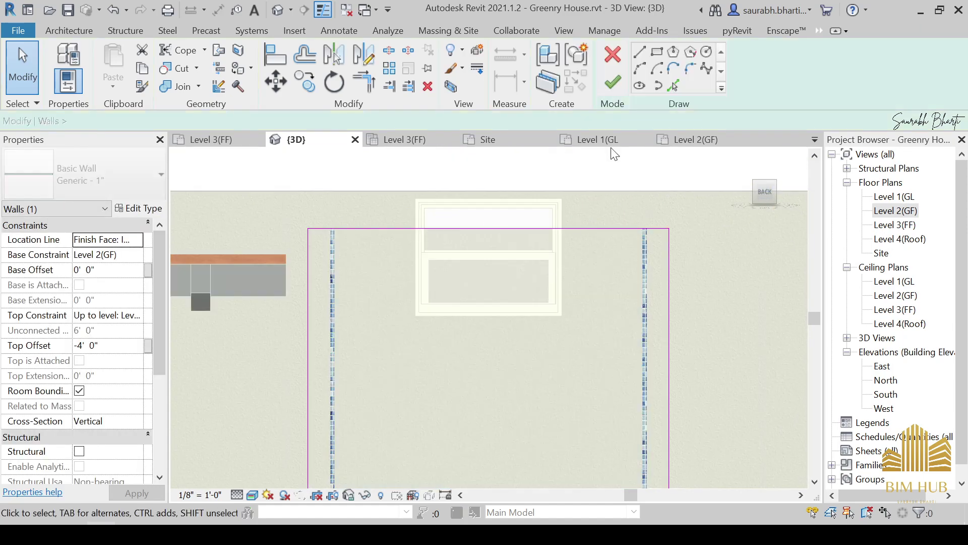
left_click(641, 52)
scroll(483, 299, "up", 3)
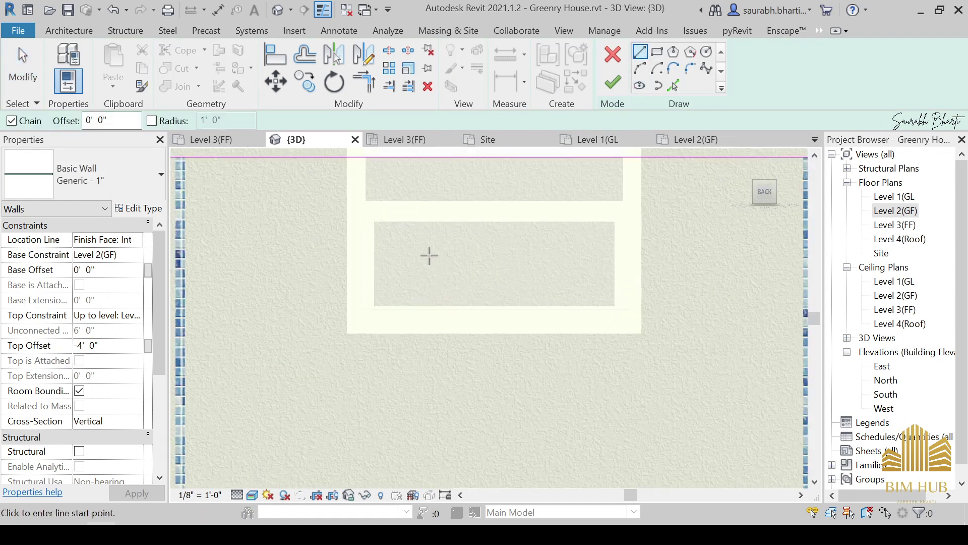
left_click(347, 157)
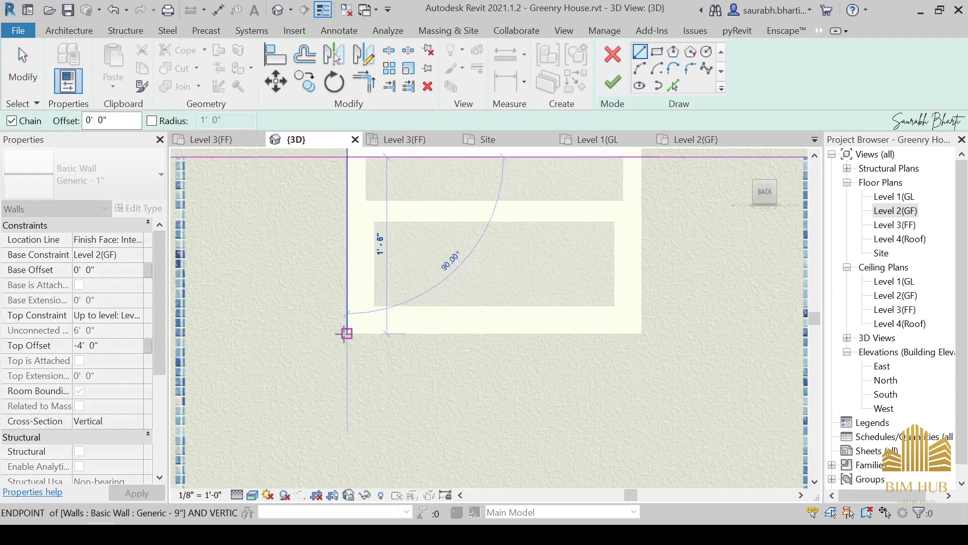
left_click(642, 299)
middle_click_drag(666, 251, 628, 335)
key("Escape")
key("Escape")
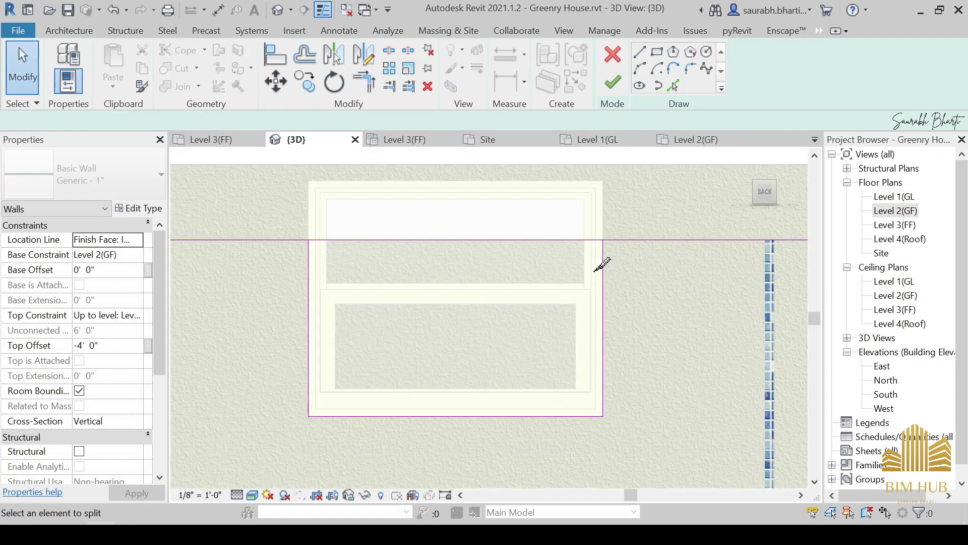
Clean up the profile with Split (SL) and Trim/Extend (TR), then finish the profile edit.
key("s")
key("l")
key("Escape")
key("t")
key("r")
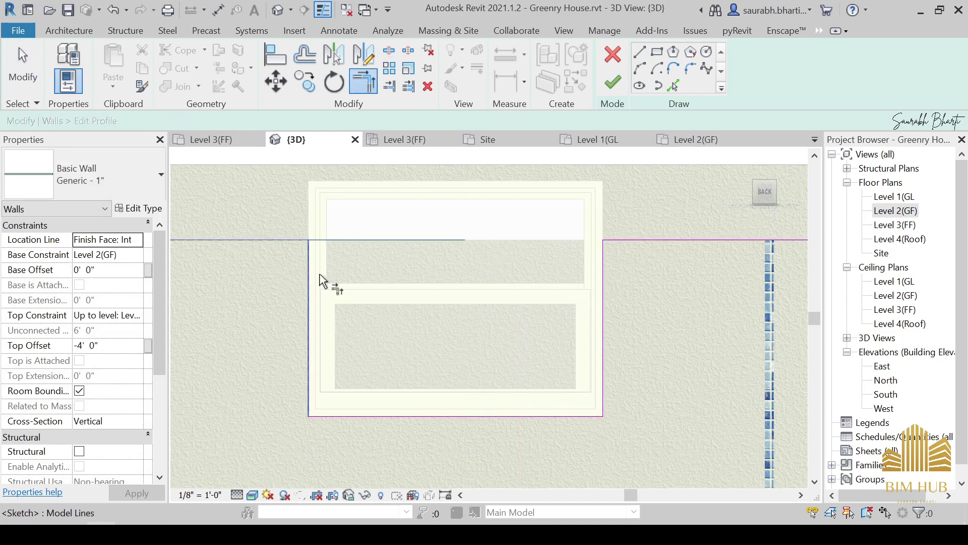
scroll(311, 282, "down", 2)
left_click(612, 83)
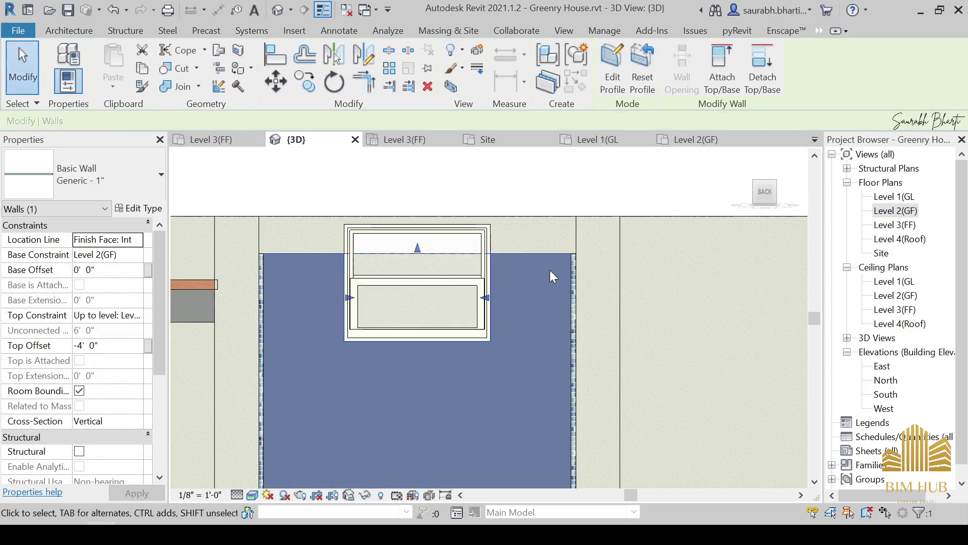
scroll(521, 303, "down", 3)
scroll(520, 303, "down", 2)
key("Escape")
mouse_move(504, 319)
middle_mouse_down("shift")
mouse_move(579, 438)
mouse_move(650, 483)
middle_mouse_up("shift")
scroll(649, 483, "down", 3)
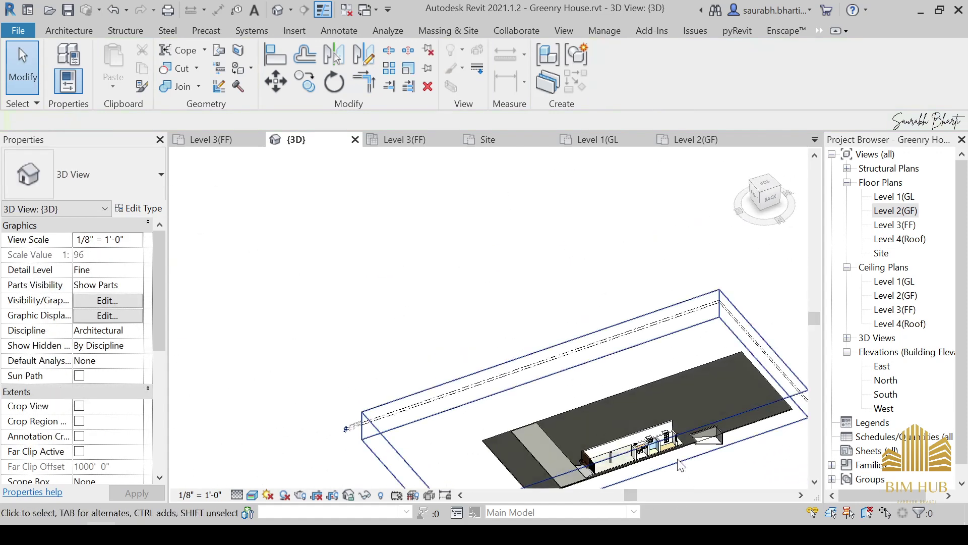
Orbit around the house and switch to the ViewCube Top view.
middle_click_drag(504, 418, 501, 293)
left_click(501, 294)
scroll(501, 294, "up", 3)
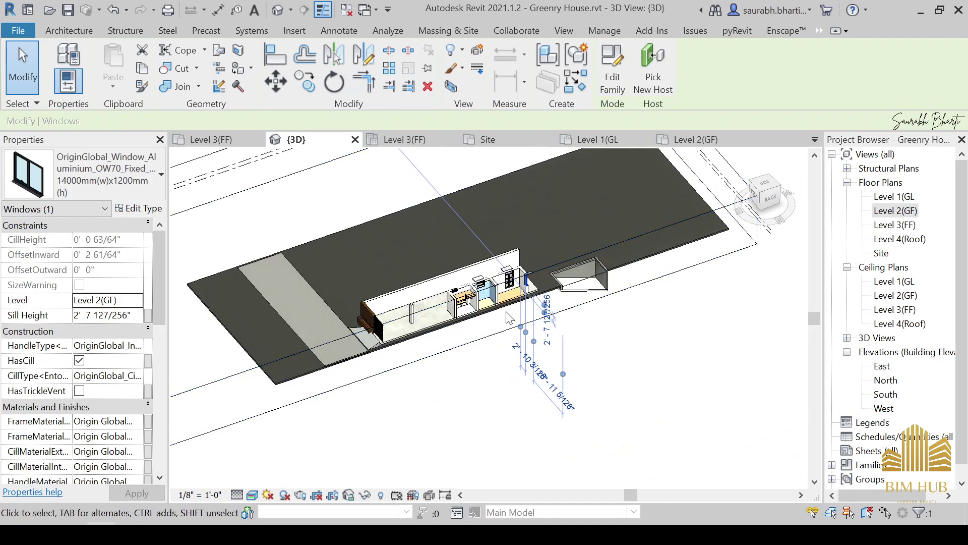
mouse_move(504, 353)
middle_mouse_down("shift")
mouse_move(527, 362)
mouse_move(491, 341)
mouse_move(547, 389)
middle_mouse_up("shift")
left_click(489, 322)
left_click(765, 186)
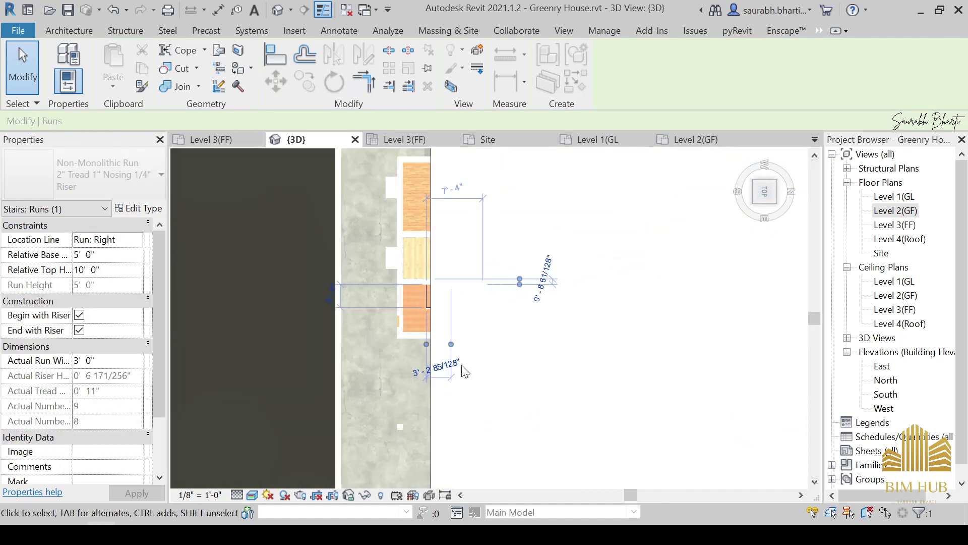
key("Escape")
Widen the section box to the right around the house and open the Level 3(FF) plan.
left_click(331, 392)
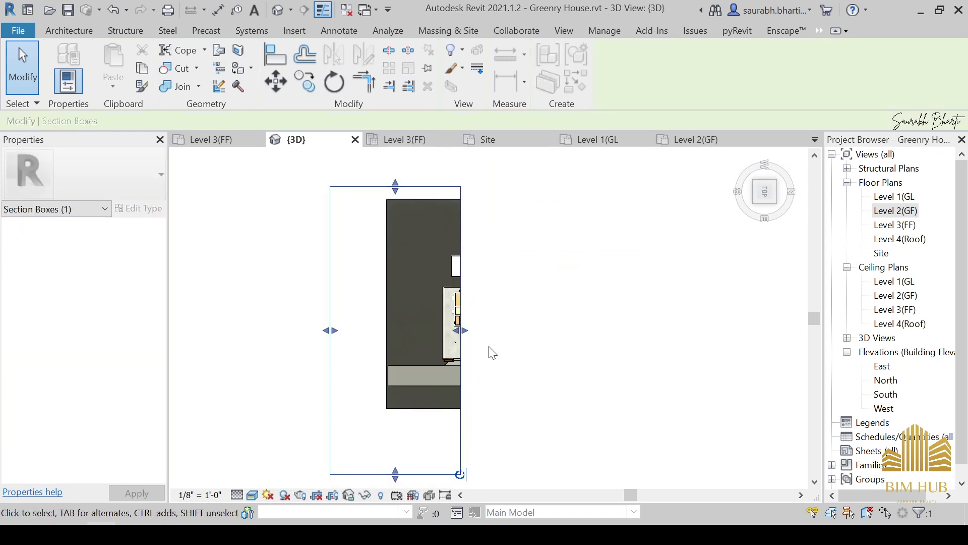
left_click_drag(465, 332, 558, 324)
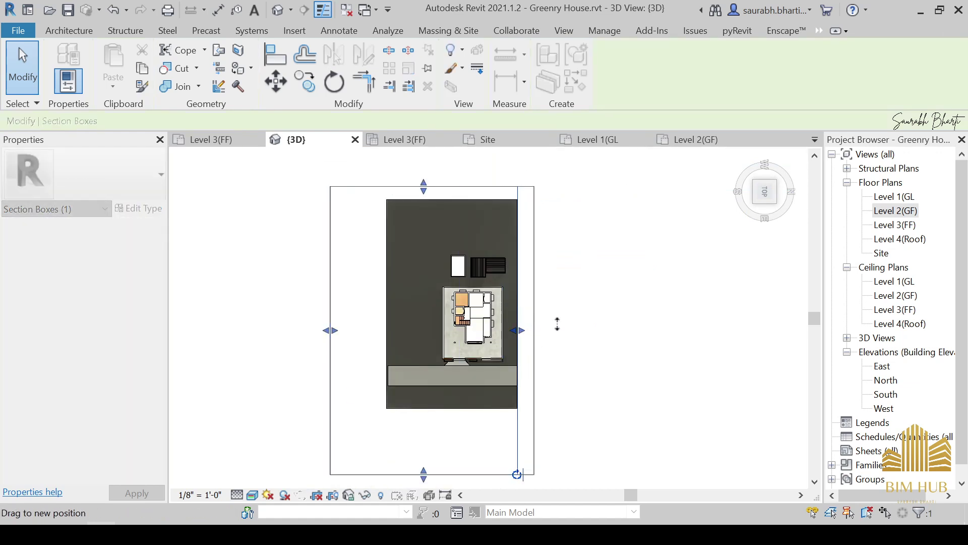
double_click(895, 224)
Set the new walls' location line to the exterior finish face.
left_click(562, 318)
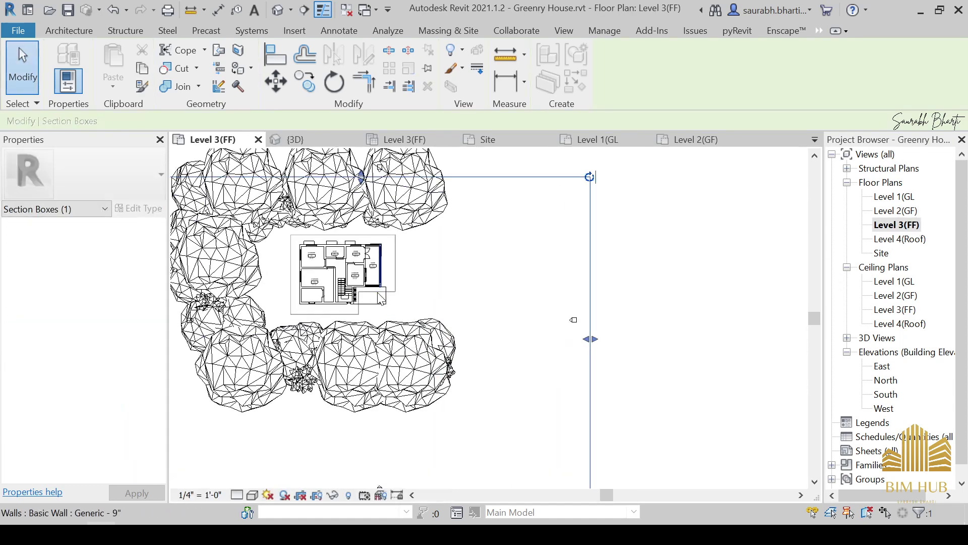
scroll(348, 267, "up", 8)
scroll(438, 272, "up", 3)
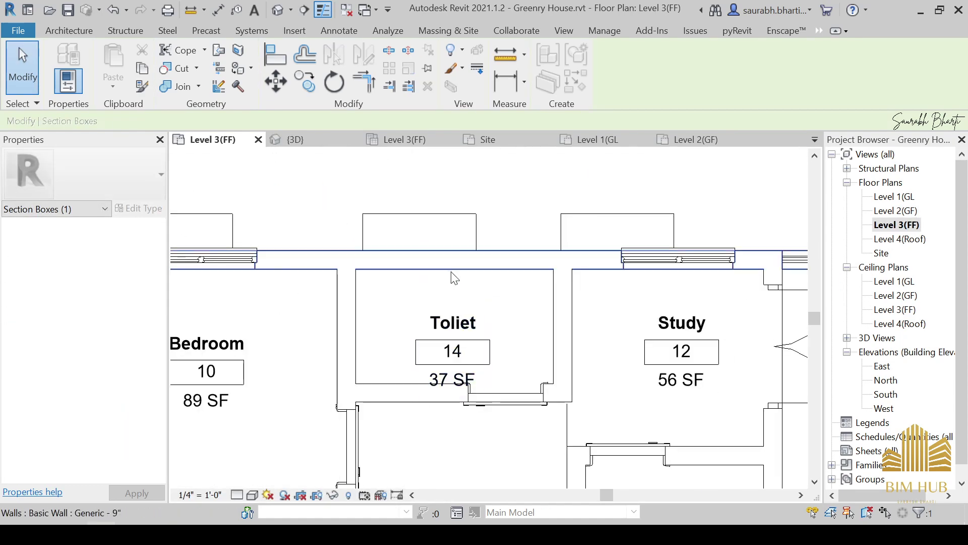
scroll(374, 277, "up", 3)
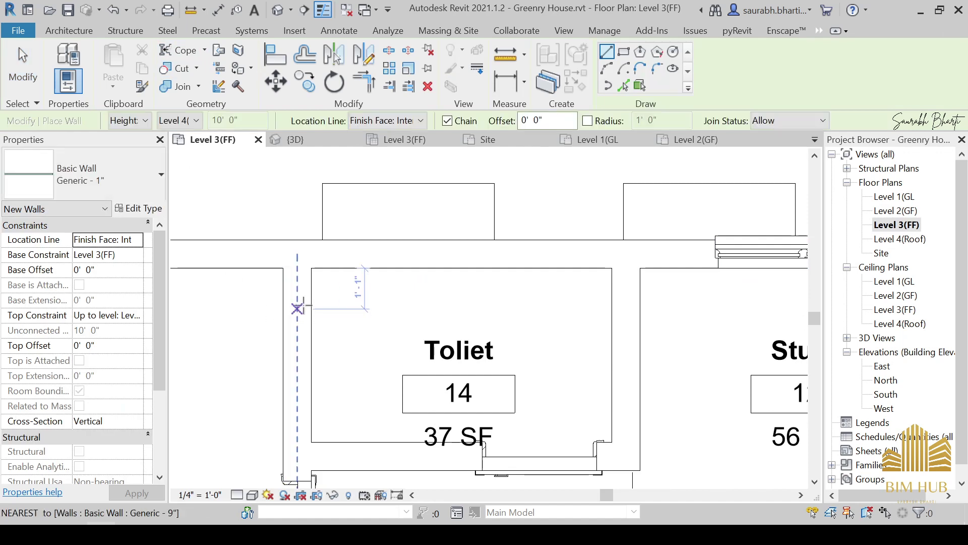
scroll(324, 259, "up", 2)
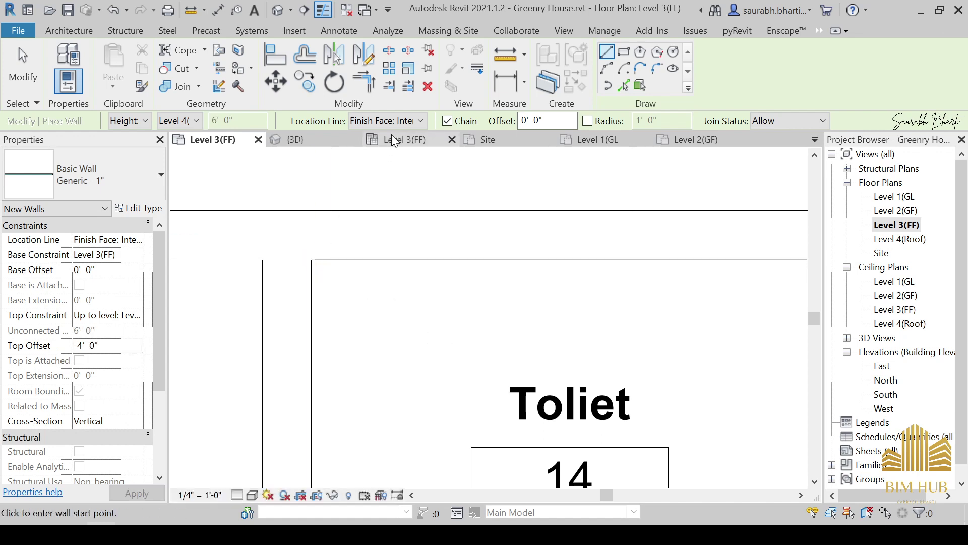
left_click(404, 124)
left_click(438, 162)
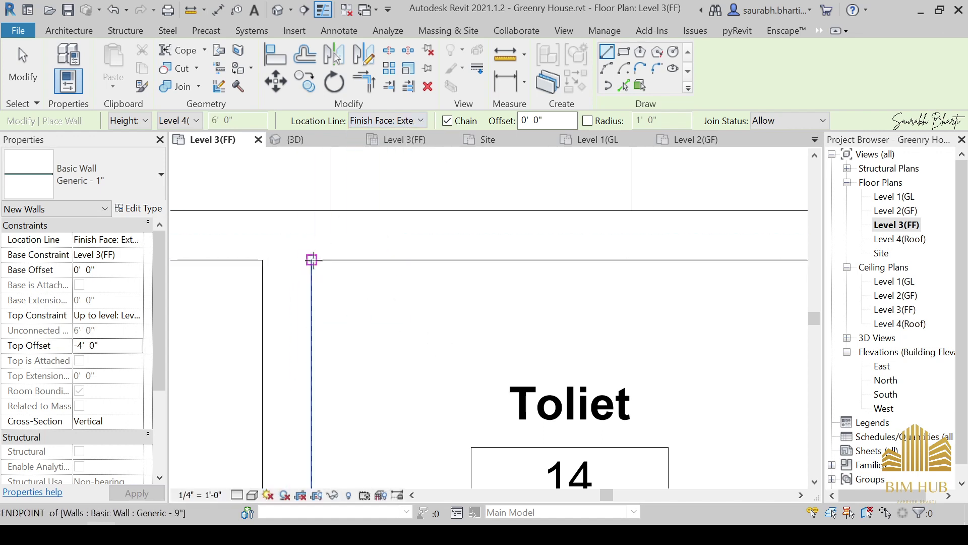
Draw a short horizontal wall from an existing wall endpoint at the Toliet room's lower edge.
left_click(312, 259)
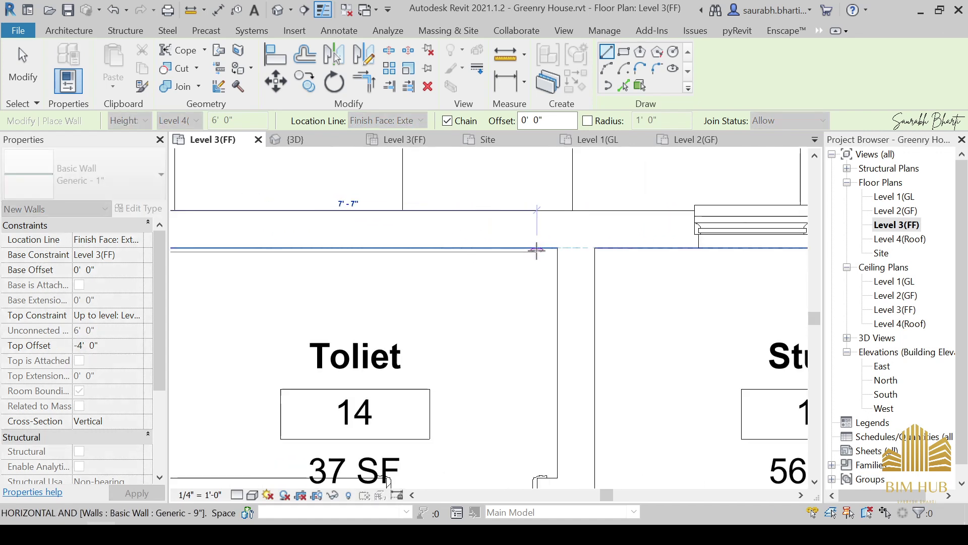
scroll(537, 249, "up", 2)
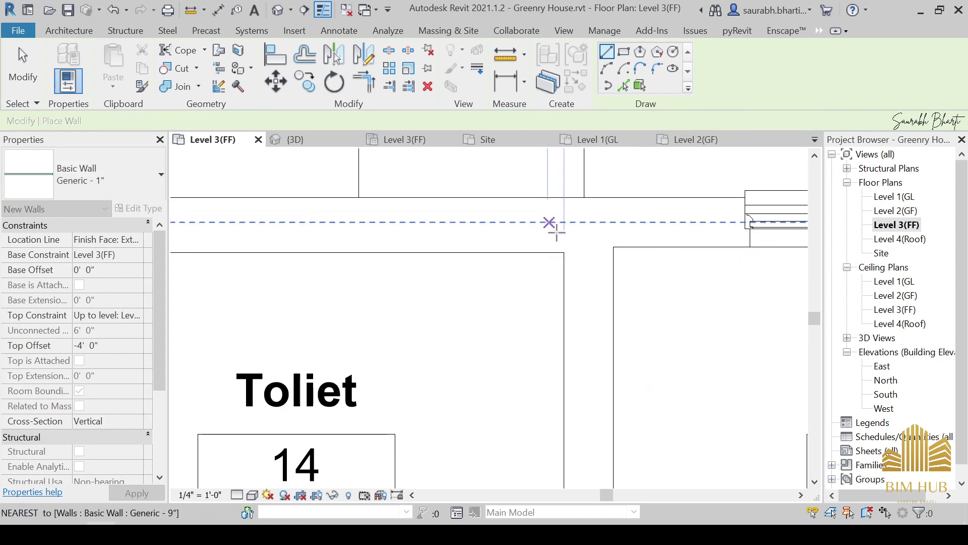
left_click(564, 252)
scroll(552, 227, "down", 3)
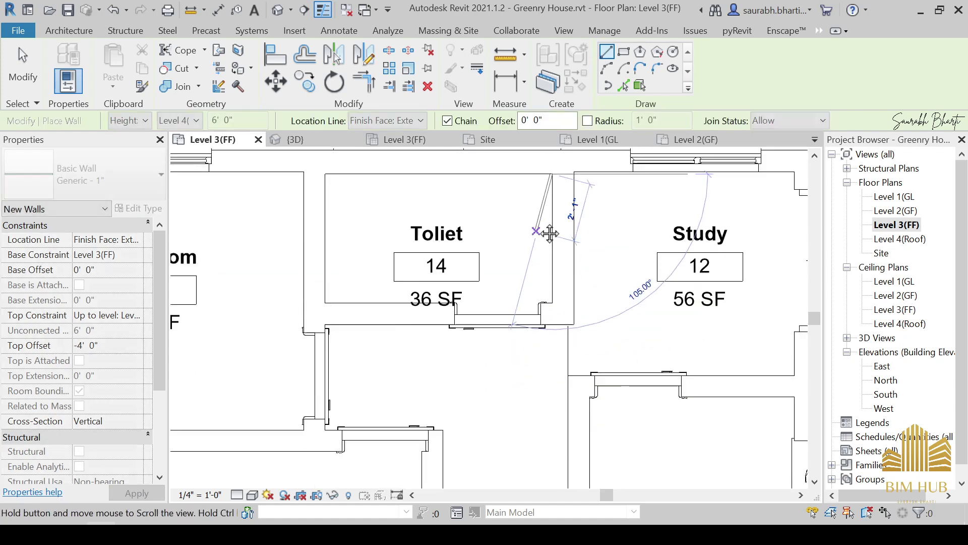
scroll(555, 252, "up", 4)
scroll(558, 269, "up", 2)
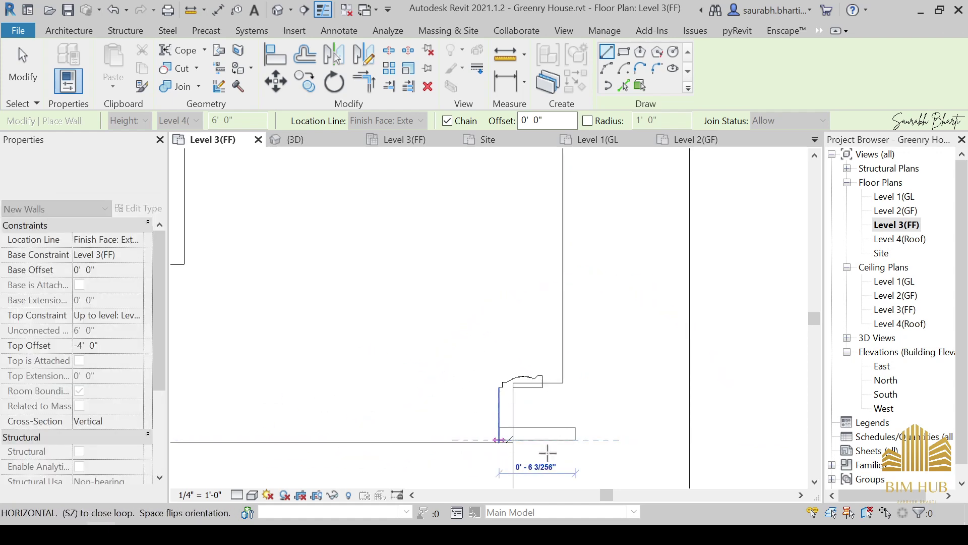
left_click(513, 383)
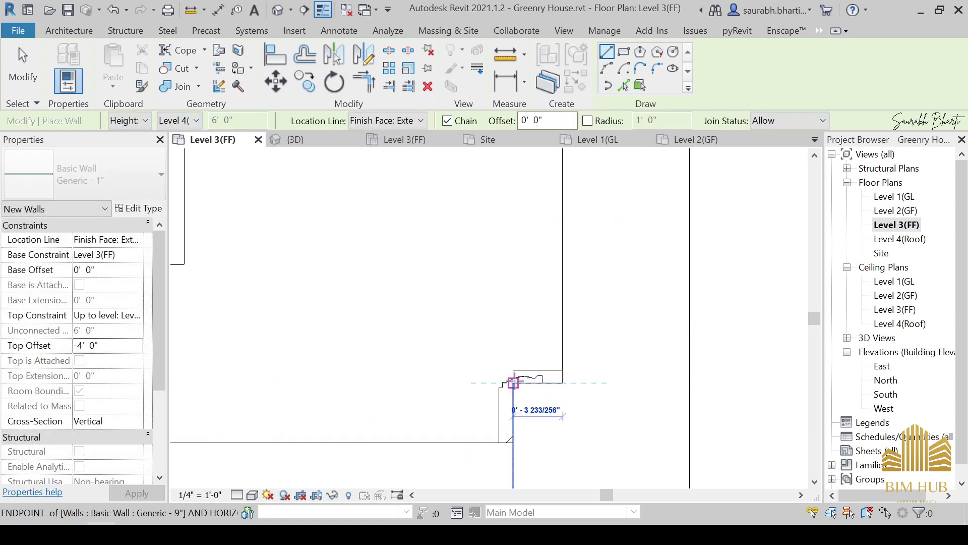
scroll(520, 380, "up", 3)
scroll(464, 389, "up", 2)
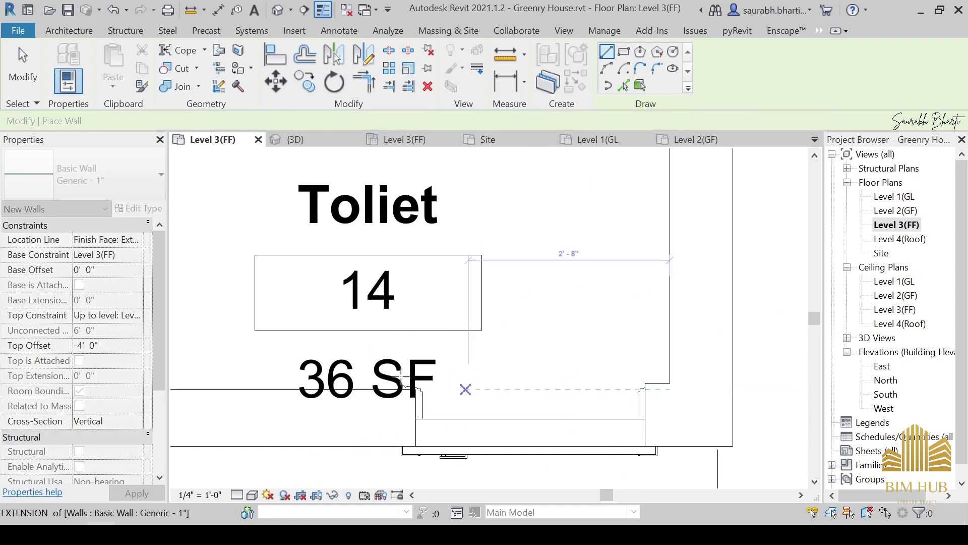
key("Escape")
Draw a wall along the bottom of the Toliet room, then stop drawing walls.
scroll(556, 391, "up", 2)
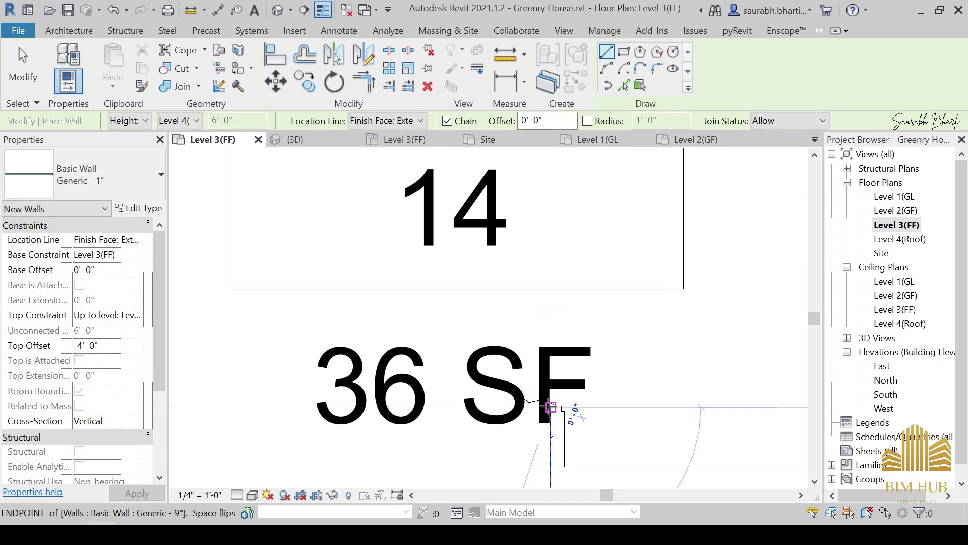
left_click(550, 407)
scroll(551, 407, "down", 2)
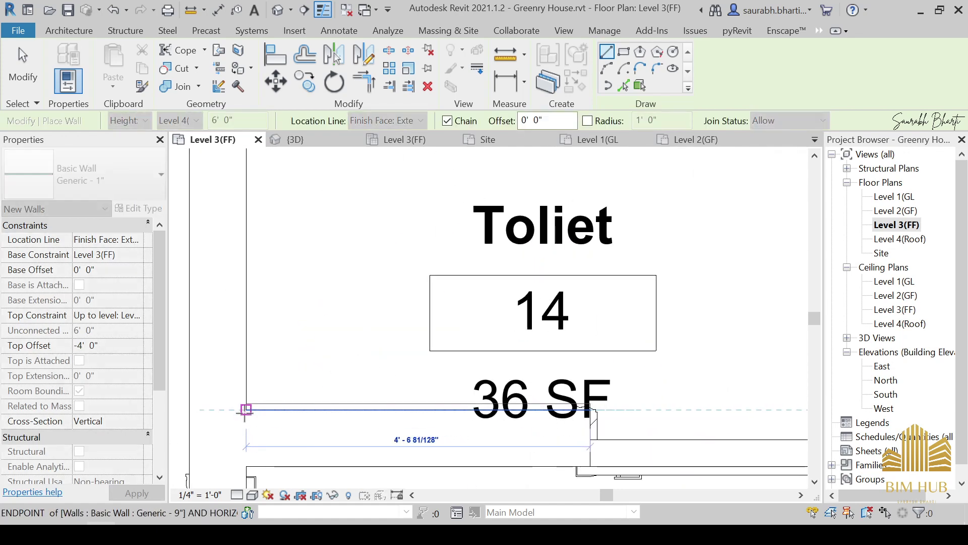
left_click(245, 410)
key("Escape")
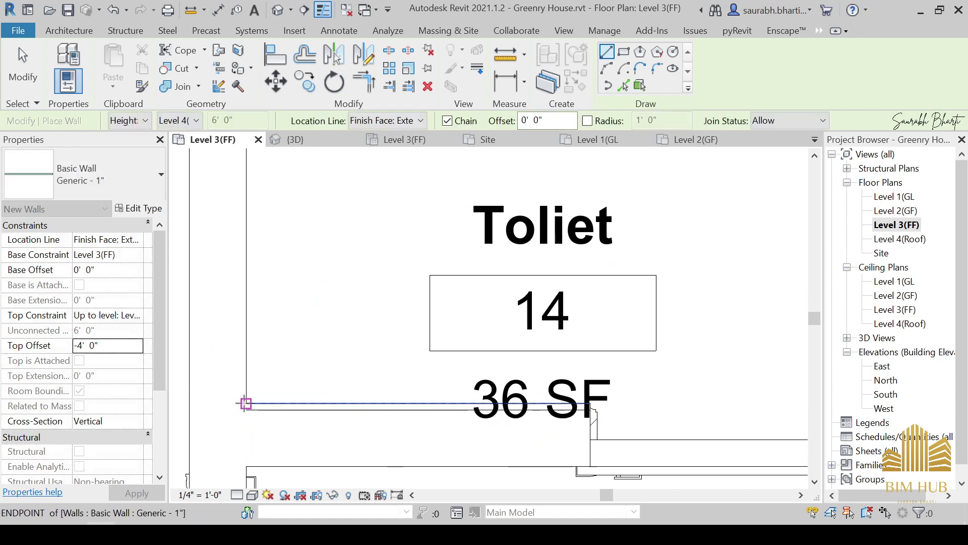
left_click(246, 404)
scroll(246, 404, "down", 2)
scroll(216, 322, "up", 1)
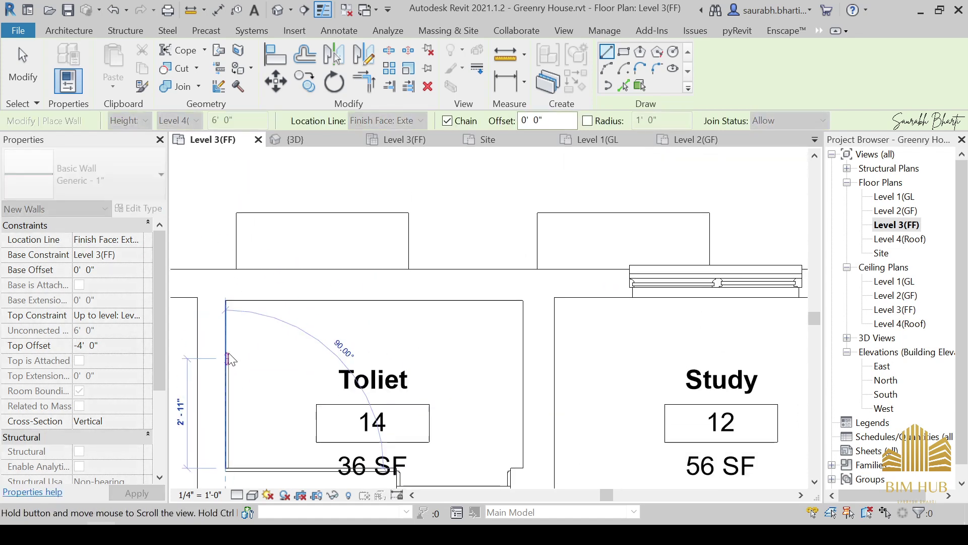
scroll(222, 297, "up", 1)
scroll(219, 277, "down", 1)
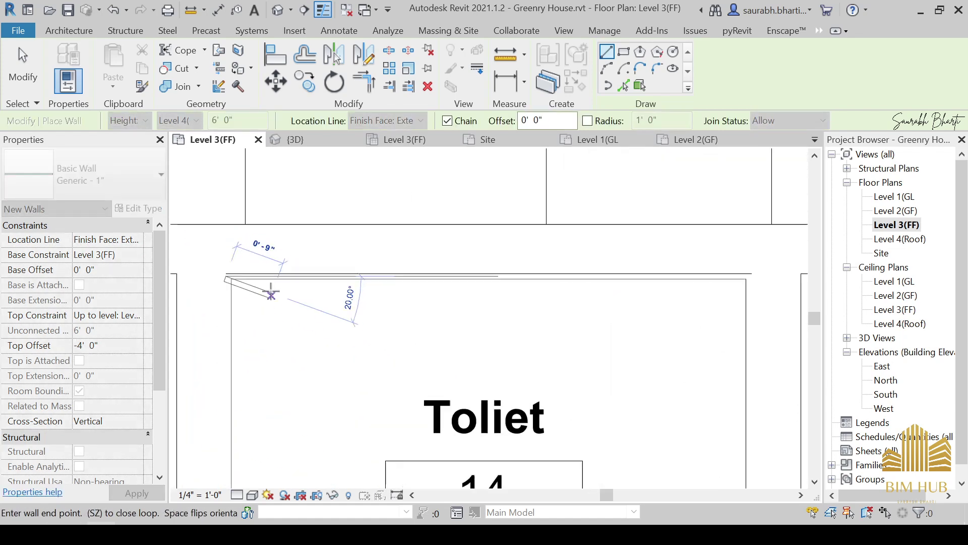
key("Escape")
key("Escape")
scroll(292, 314, "down", 2)
middle_click_drag(354, 366, 558, 222)
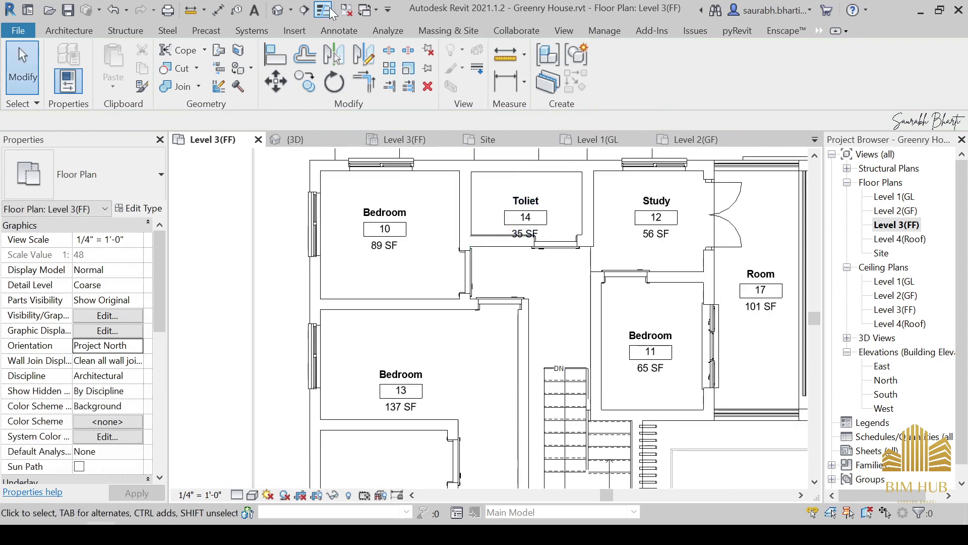
Open the {3D} view and orbit it to the straight-on back elevation.
left_click(277, 10)
middle_click_drag(395, 261, 418, 216, "shift")
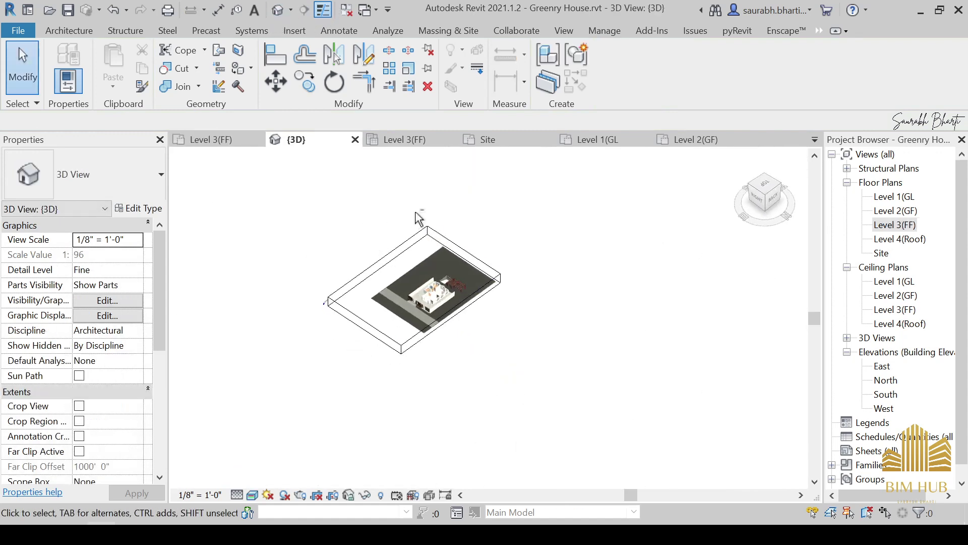
scroll(444, 270, "up", 3)
scroll(484, 334, "up", 2)
scroll(592, 328, "up", 1)
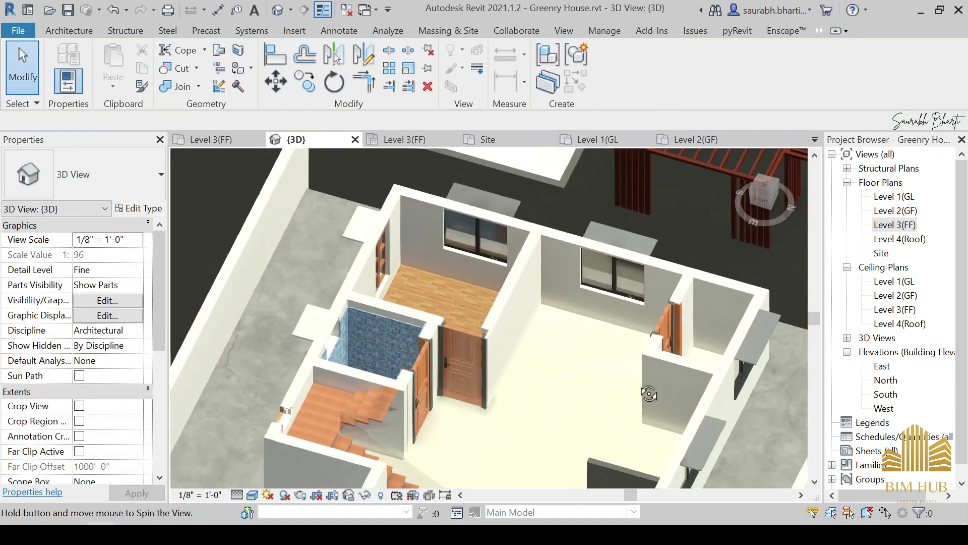
scroll(534, 263, "up", 2)
scroll(534, 263, "down", 5)
middle_click_drag(469, 255, 454, 346, "shift")
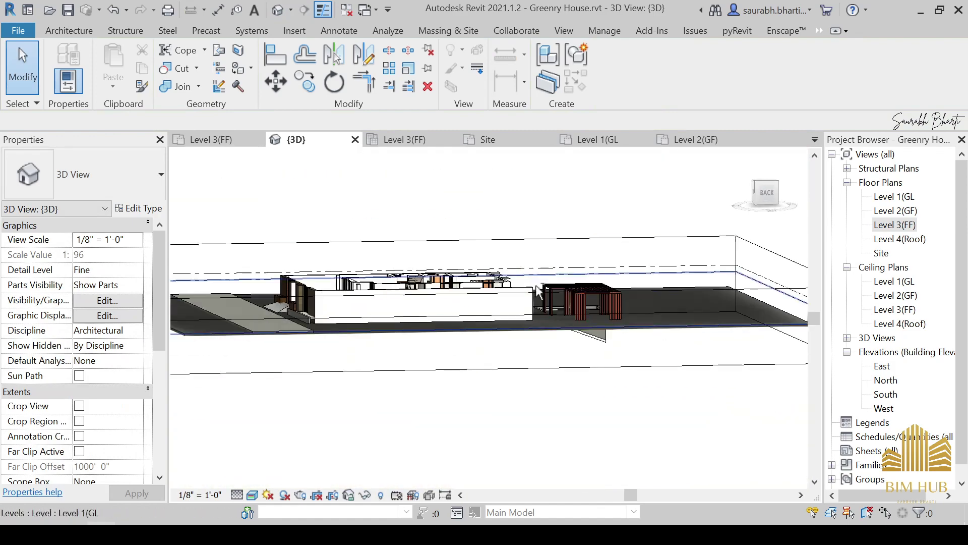
left_click(770, 189)
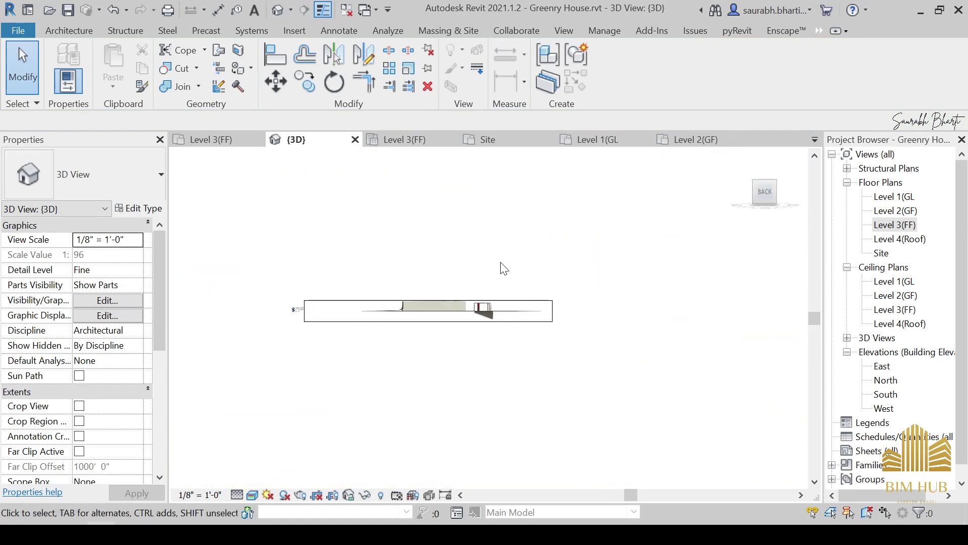
Raise the top of the section box and orbit around to inspect the upper floor.
left_click(589, 318)
scroll(509, 316, "up", 4)
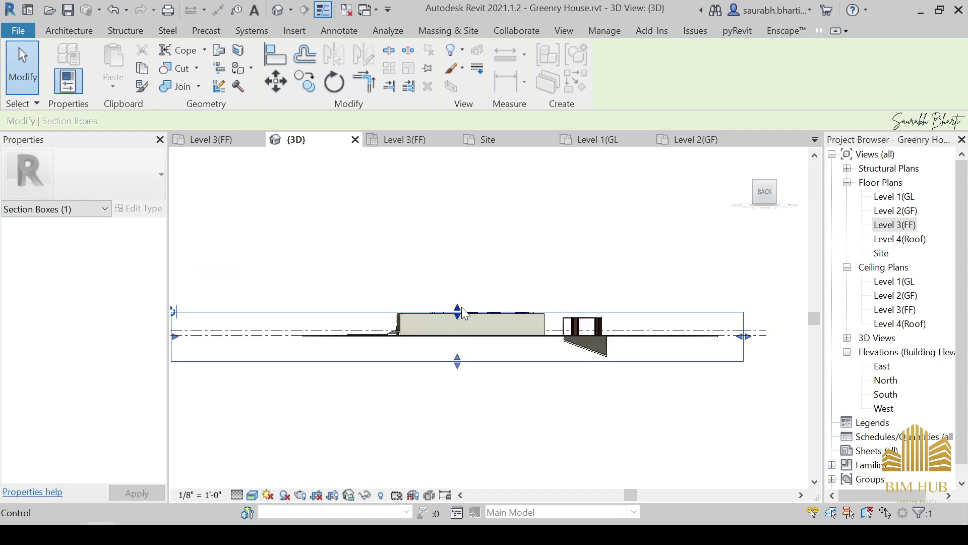
left_click_drag(463, 309, 463, 285)
middle_click_drag(447, 233, 504, 302, "shift")
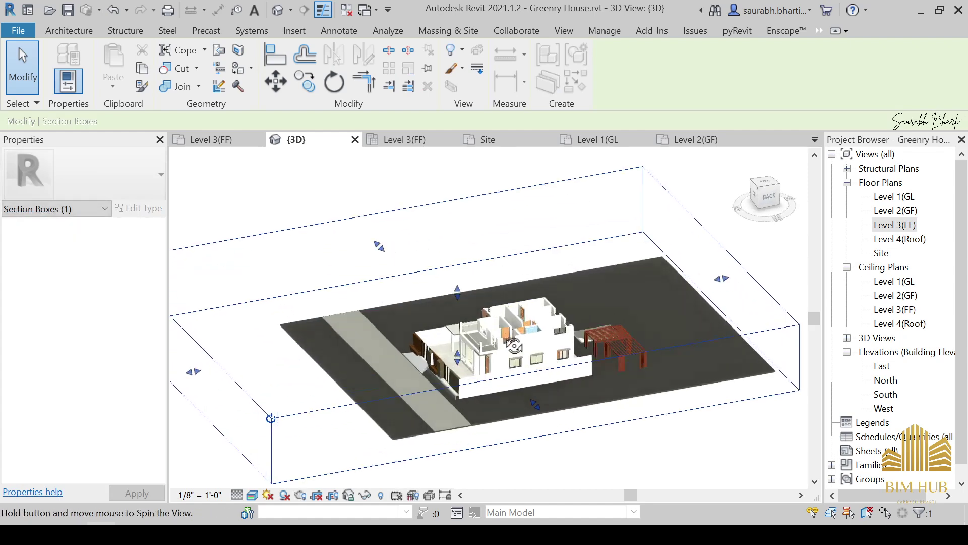
scroll(538, 342, "up", 5)
scroll(524, 366, "up", 3)
middle_click_drag(524, 366, 669, 315, "shift")
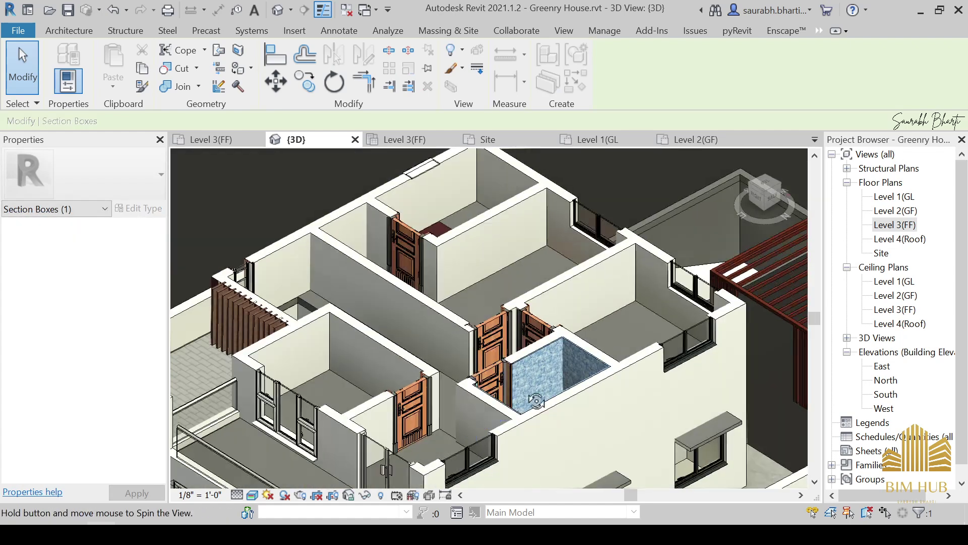
scroll(391, 403, "up", 3)
mouse_move(391, 403)
middle_mouse_down("shift")
mouse_move(494, 357)
mouse_move(340, 265)
mouse_move(383, 250)
middle_mouse_up("shift")
scroll(499, 243, "down", 3)
scroll(504, 252, "down", 3)
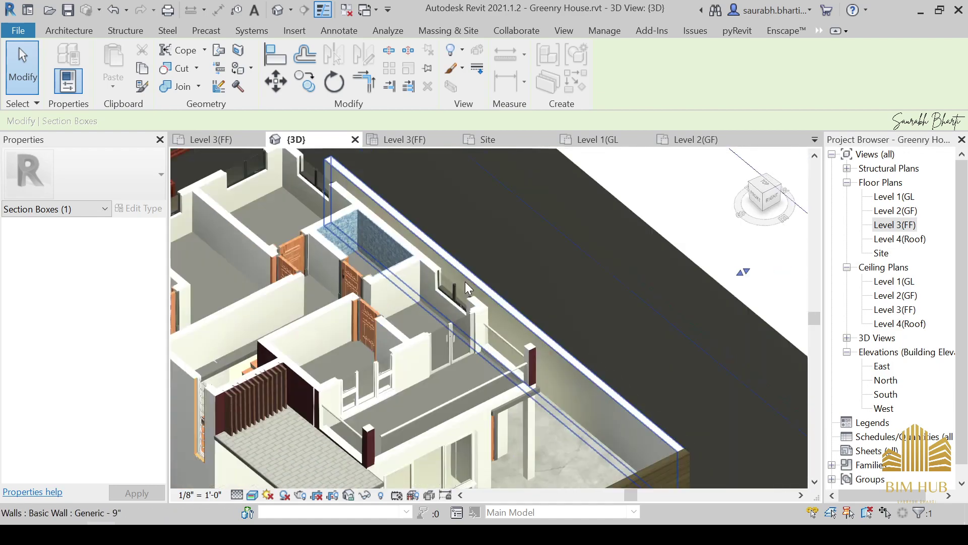
Raise the section box top further and recheck the house from the BACK view.
left_click(285, 10)
scroll(504, 303, "down", 5)
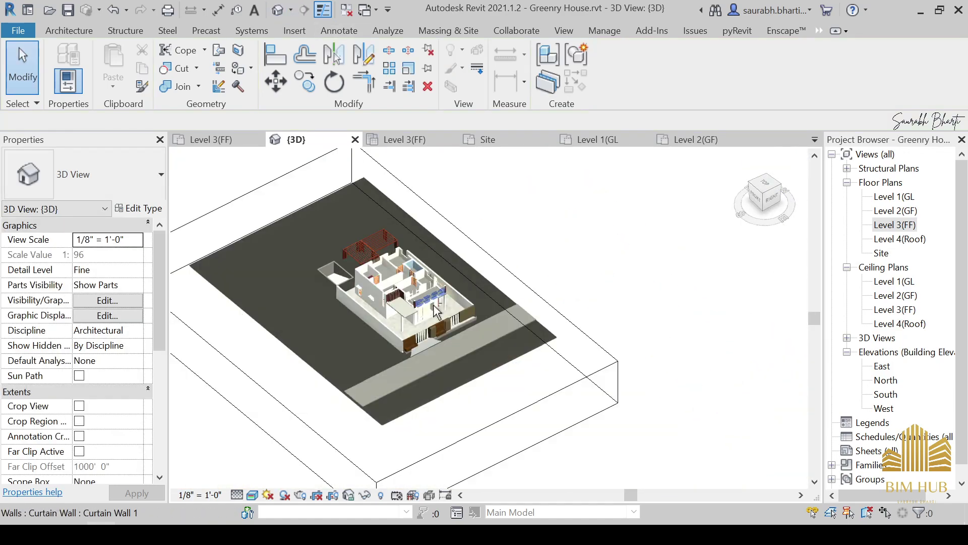
middle_click_drag(505, 302, 508, 339, "shift")
left_click(508, 338)
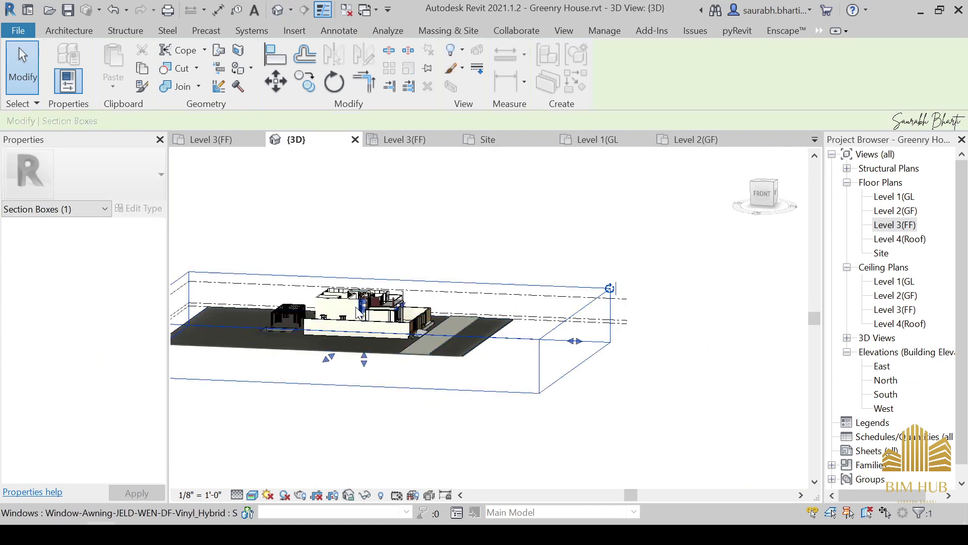
left_click_drag(360, 307, 363, 278)
mouse_move(489, 292)
middle_mouse_down("shift")
mouse_move(391, 331)
mouse_move(524, 305)
middle_mouse_up("shift")
scroll(391, 331, "up", 5)
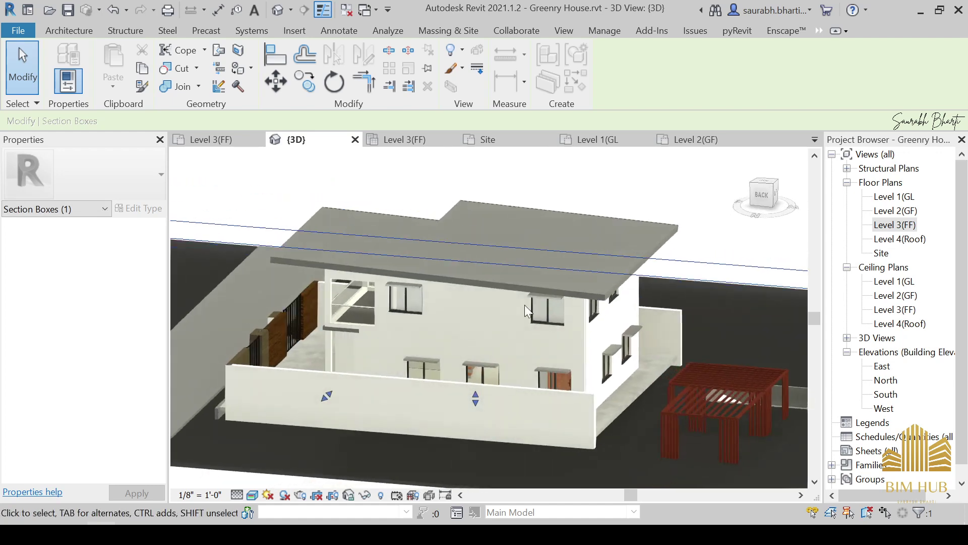
left_click(761, 200)
scroll(422, 284, "up", 3)
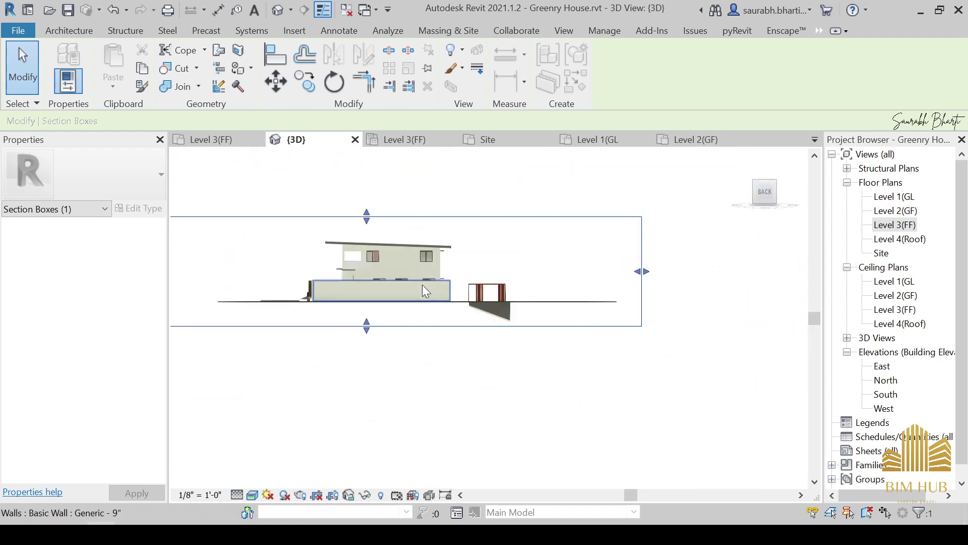
scroll(430, 292, "up", 4)
Start the Window tool with WN and review the window types without changing them.
key("w")
key("n")
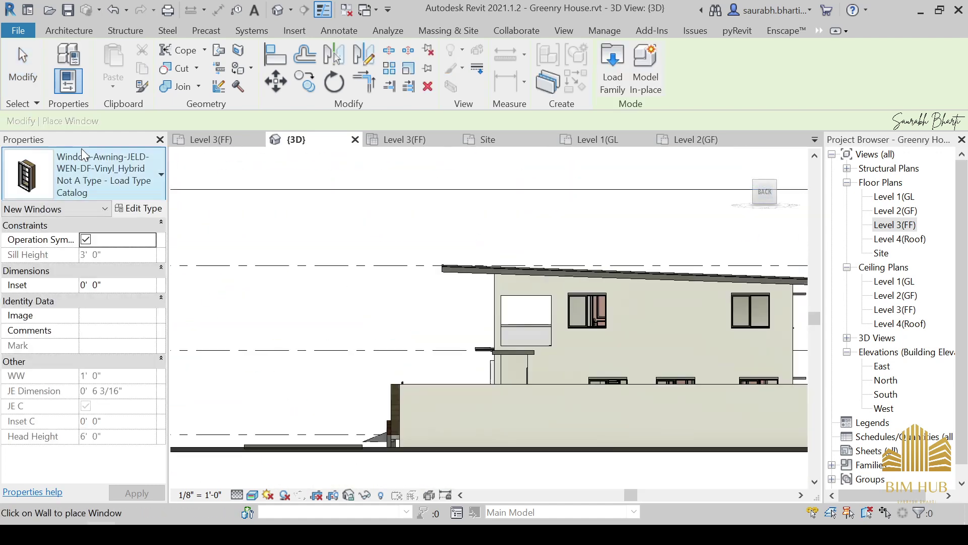
left_click(80, 151)
scroll(74, 322, "down", 5)
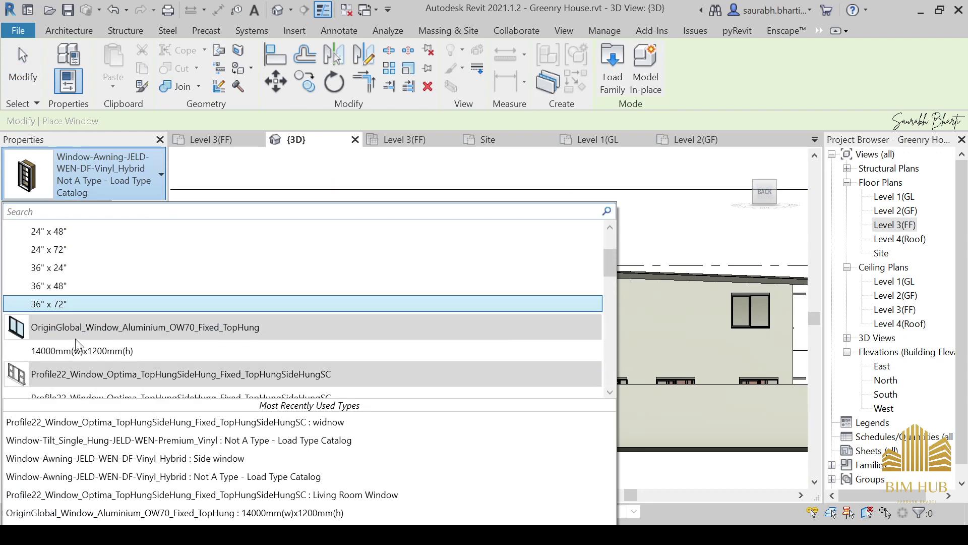
scroll(75, 333, "up", 3)
key("Escape")
key("Escape")
key("Escape")
Create Similar from an existing tilt single-hung window and position it from the BACK view.
middle_click_drag(712, 328, 495, 346, "shift")
left_click(495, 347)
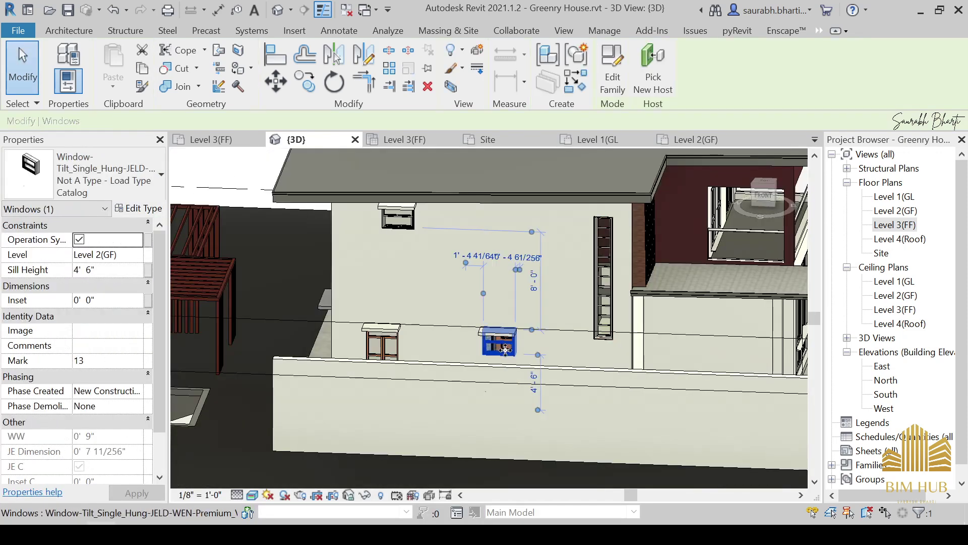
key("c")
key("s")
scroll(509, 350, "down", 5)
mouse_move(444, 309)
middle_mouse_down("shift")
mouse_move(696, 274)
mouse_move(731, 242)
middle_mouse_up("shift")
left_click(764, 201)
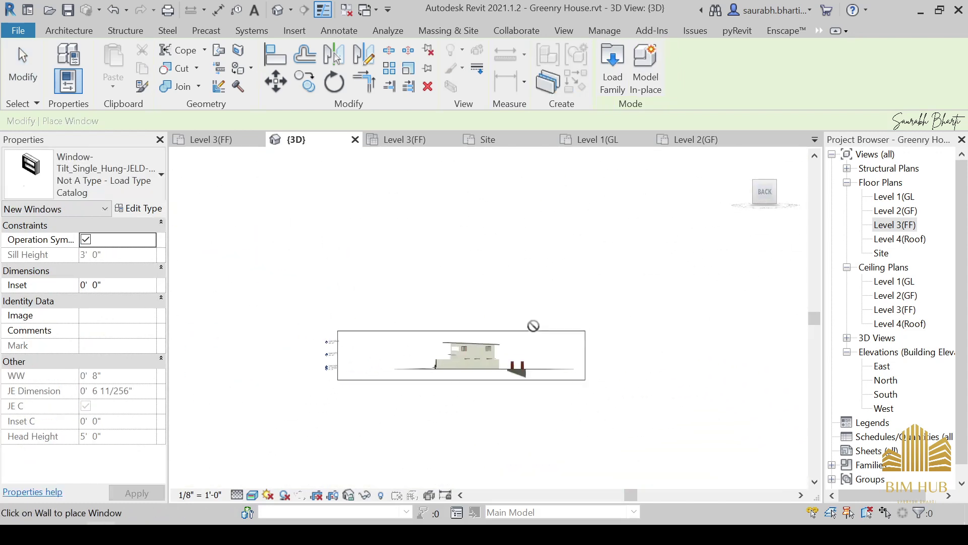
scroll(537, 285, "up", 3)
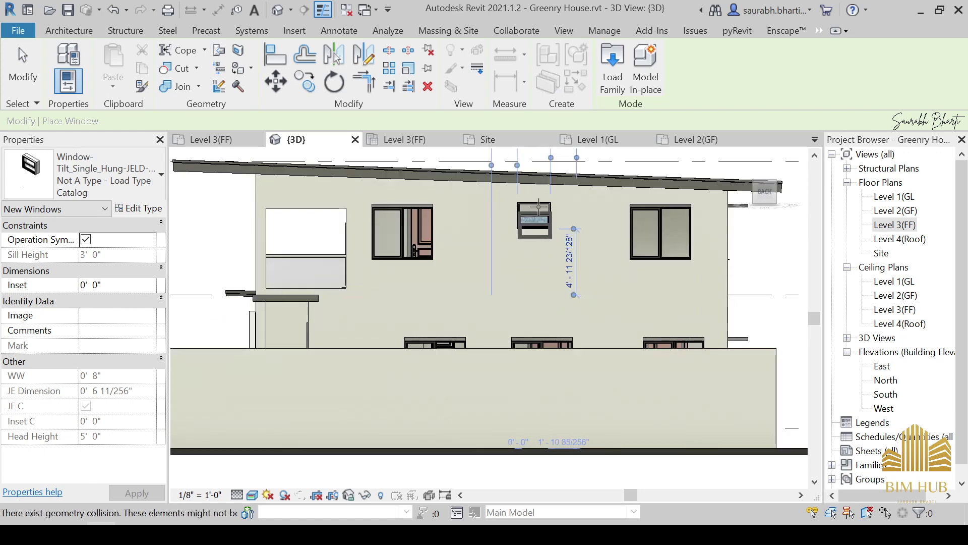
key("Escape")
key("Escape")
Try aligning with AL by picking a reference edge, then cancel the command.
key("a")
key("l")
scroll(679, 216, "up", 3)
scroll(636, 167, "up", 1)
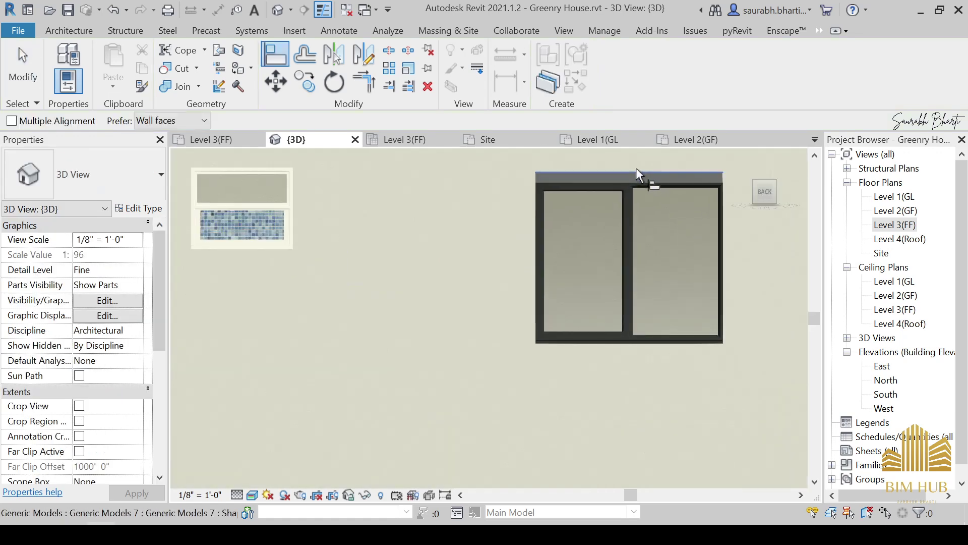
scroll(598, 188, "up", 5)
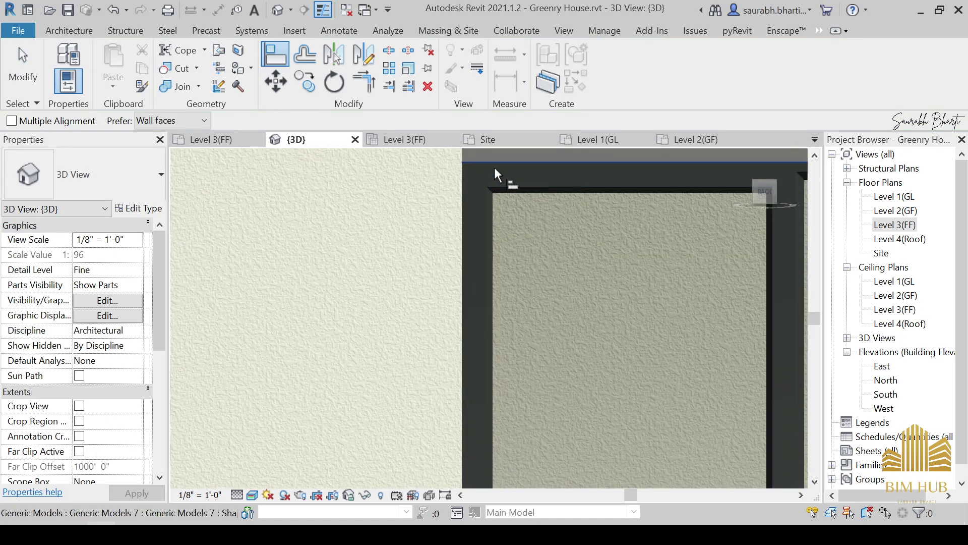
scroll(491, 172, "down", 3)
scroll(555, 212, "down", 3)
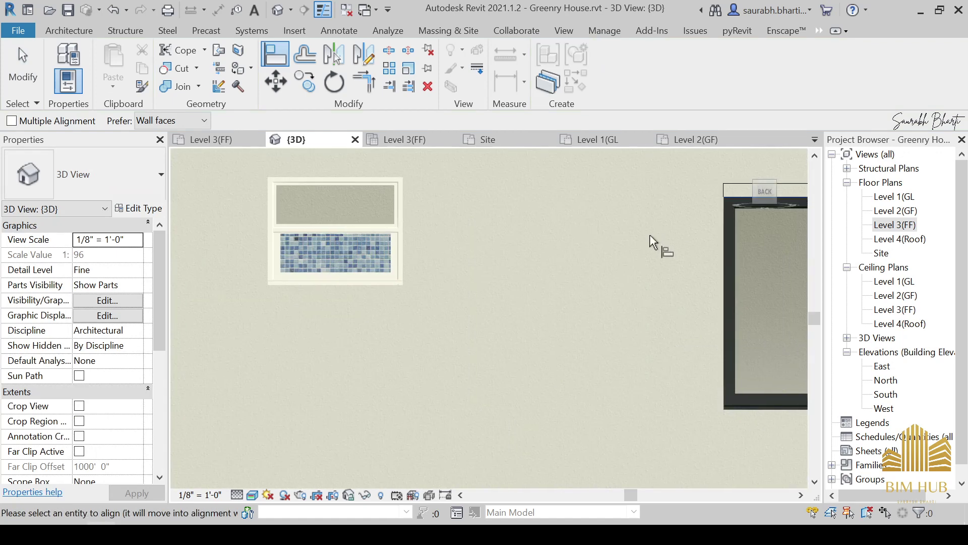
left_click(381, 170)
scroll(380, 172, "down", 3)
key("Escape")
key("Escape")
scroll(417, 192, "up", 2)
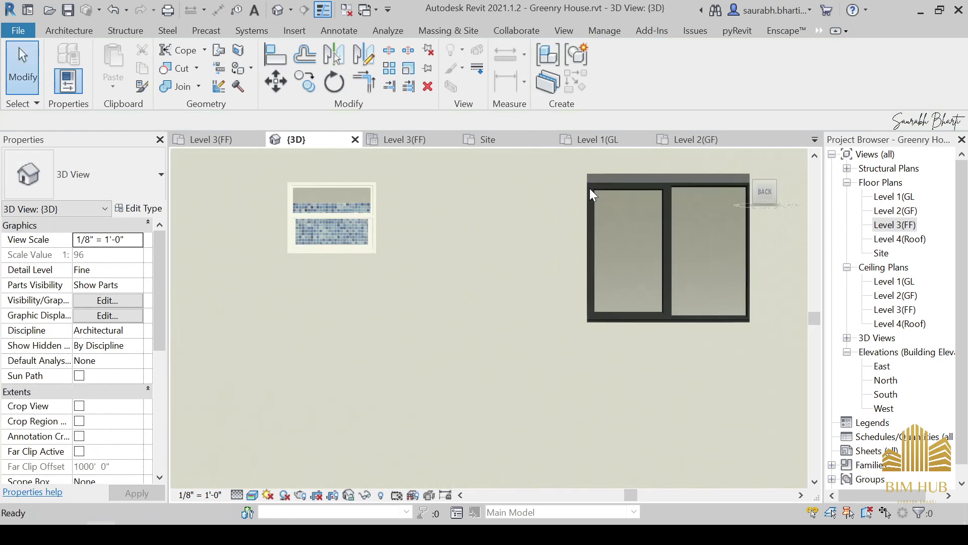
Copy the generic-model ledge from above the large window to above the small window.
left_click(648, 177)
middle_click_drag(593, 266, 626, 292)
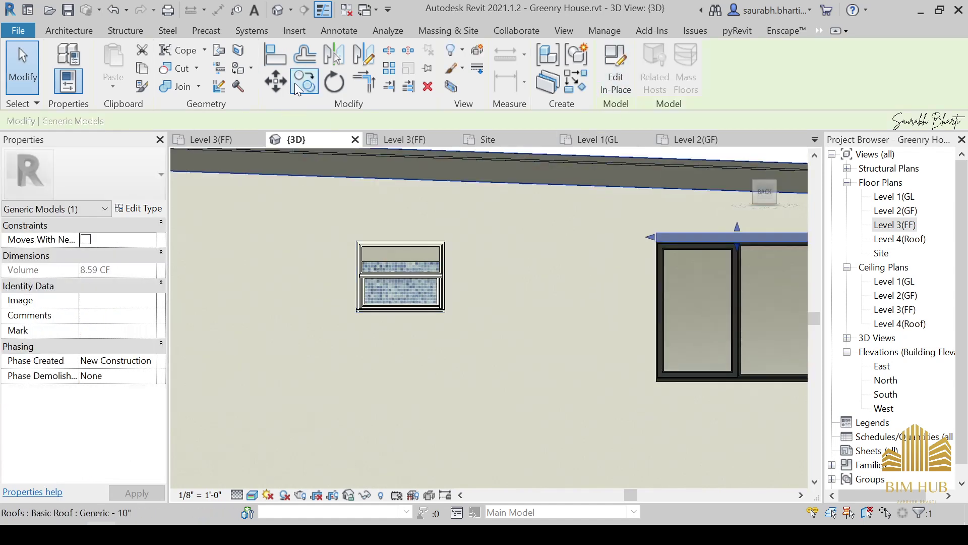
scroll(655, 247, "up", 2)
scroll(611, 243, "up", 1)
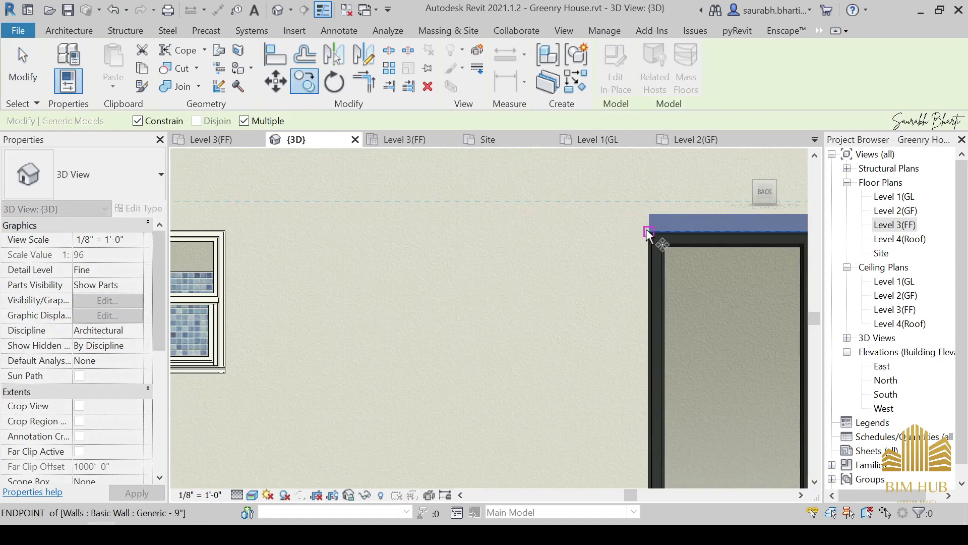
scroll(475, 214, "down", 3)
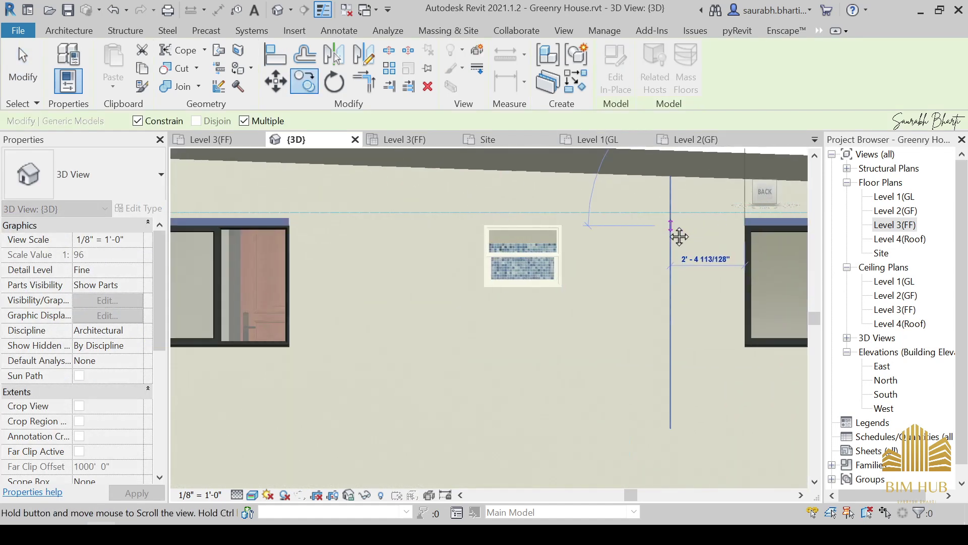
left_click(473, 227)
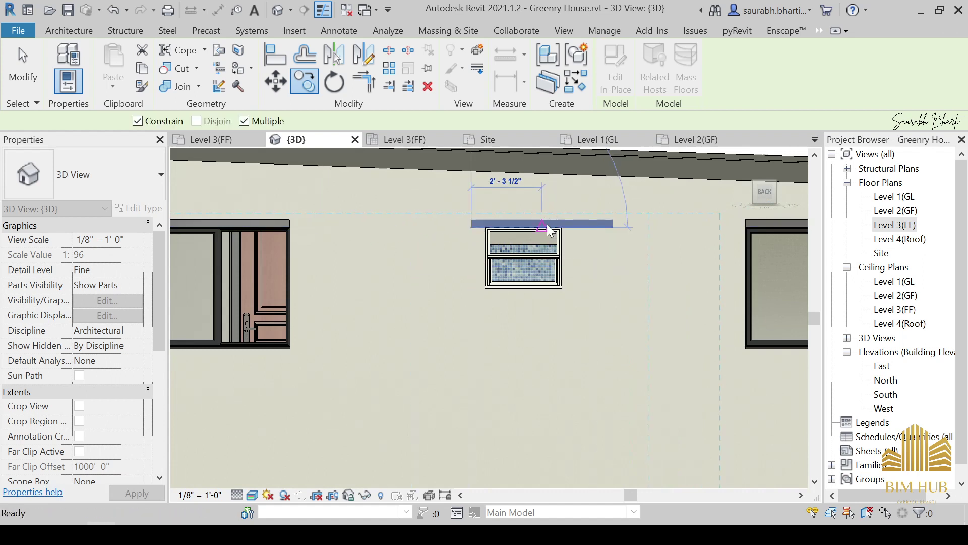
left_click(548, 231)
key("Escape")
Trim the copied ledge's right and left ends to the small window's width.
scroll(549, 228, "up", 3)
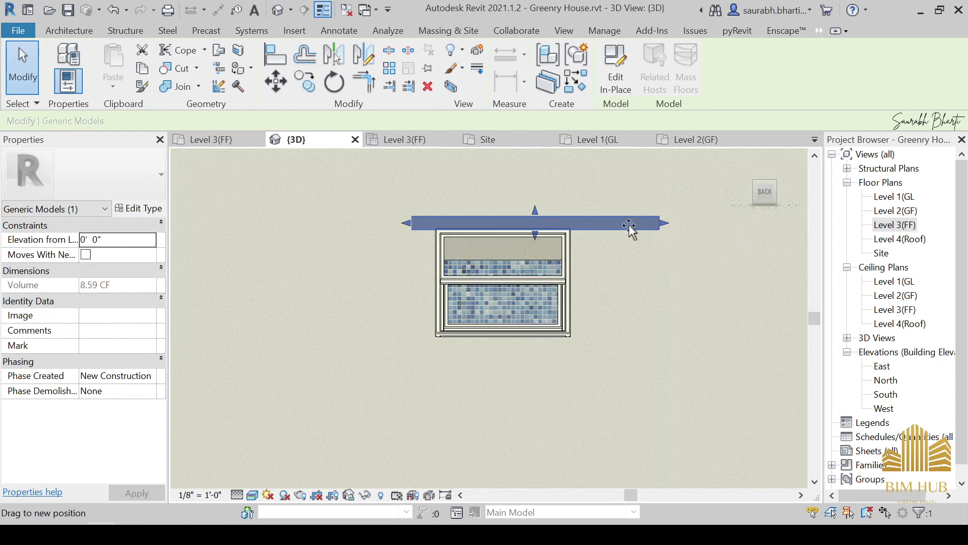
left_click_drag(629, 227, 584, 229)
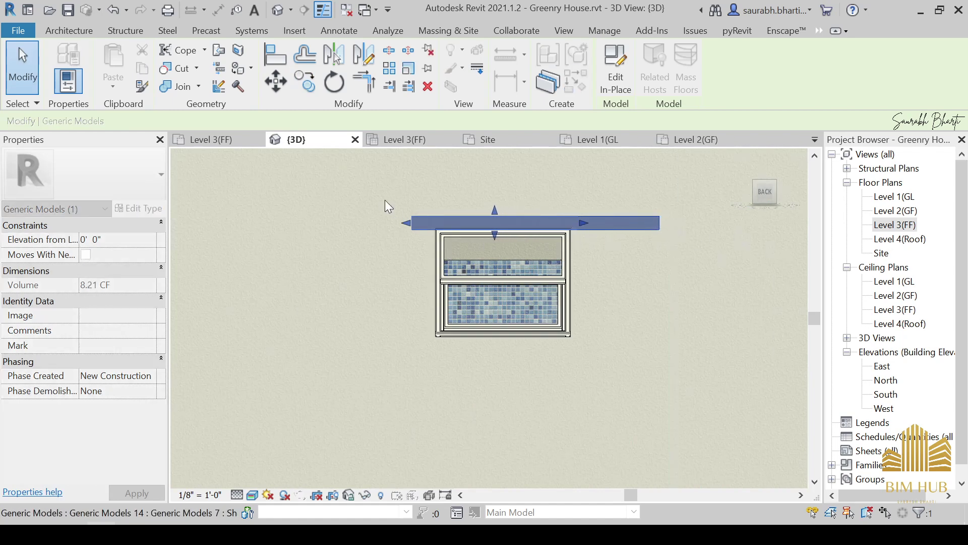
scroll(406, 230, "up", 2)
left_click(420, 228)
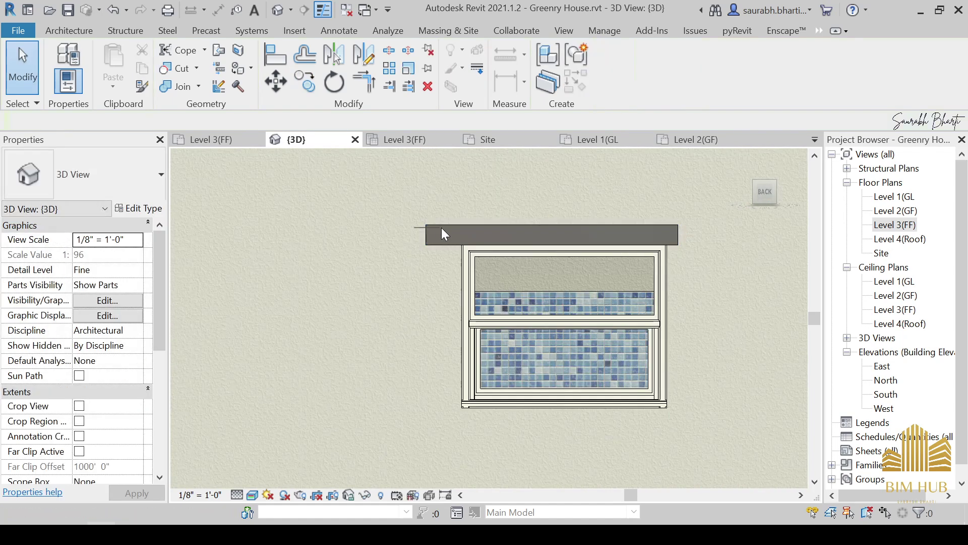
left_click(435, 234)
left_click_drag(436, 235, 454, 236)
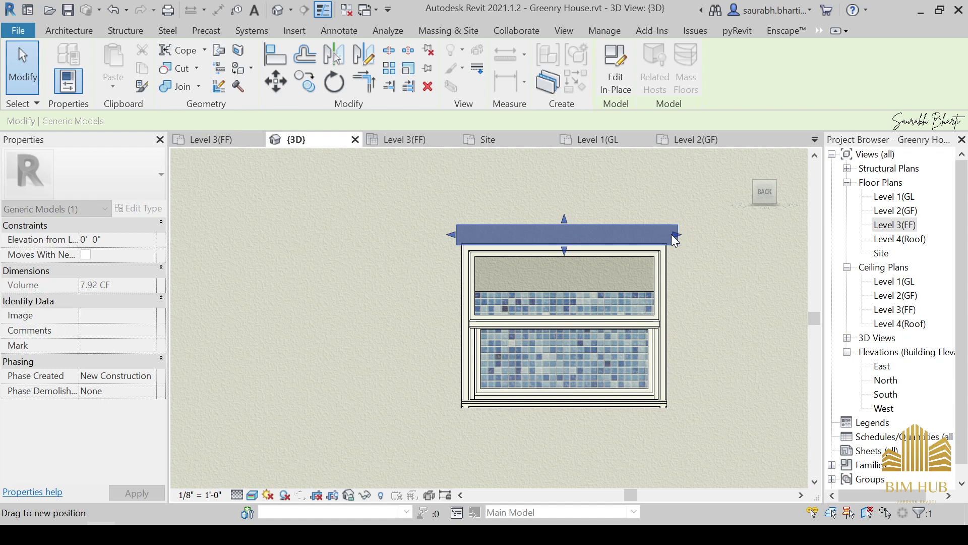
Orbit out to review the new ledge and the whole house.
left_click(722, 306)
mouse_move(722, 304)
middle_mouse_down("shift")
mouse_move(735, 318)
mouse_move(658, 350)
middle_mouse_up("shift")
scroll(657, 350, "down", 3)
scroll(621, 309, "down", 3)
mouse_move(567, 392)
middle_mouse_down("shift")
mouse_move(735, 273)
mouse_move(639, 364)
mouse_move(588, 350)
mouse_move(518, 396)
mouse_move(668, 311)
mouse_move(541, 360)
mouse_move(544, 302)
mouse_move(642, 357)
middle_mouse_up("shift")
scroll(588, 349, "down", 3)
scroll(550, 328, "up", 2)
scroll(543, 292, "up", 2)
scroll(501, 385, "down", 3)
mouse_move(502, 385)
middle_mouse_down("shift")
mouse_move(665, 401)
mouse_move(686, 394)
middle_mouse_up("shift")
double_click(886, 225)
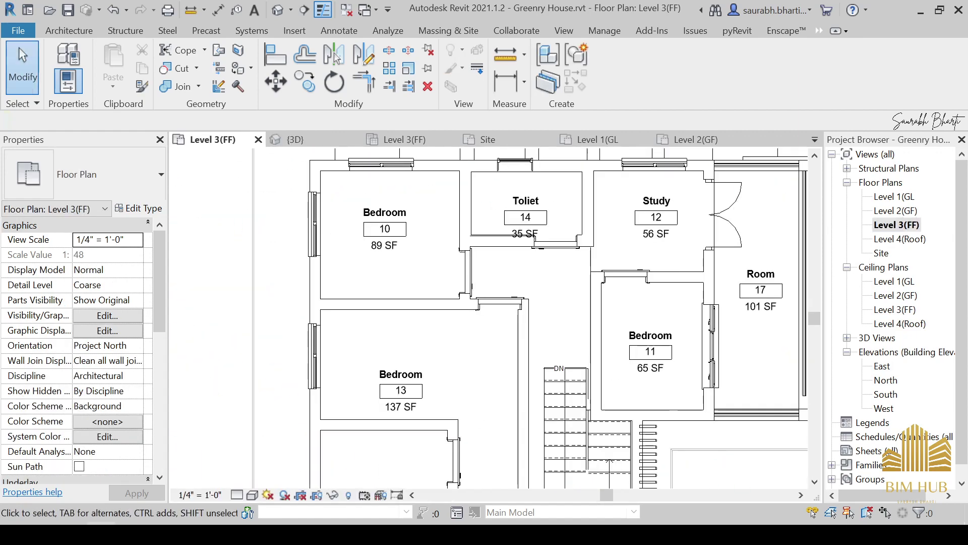
key("alt+Tab")
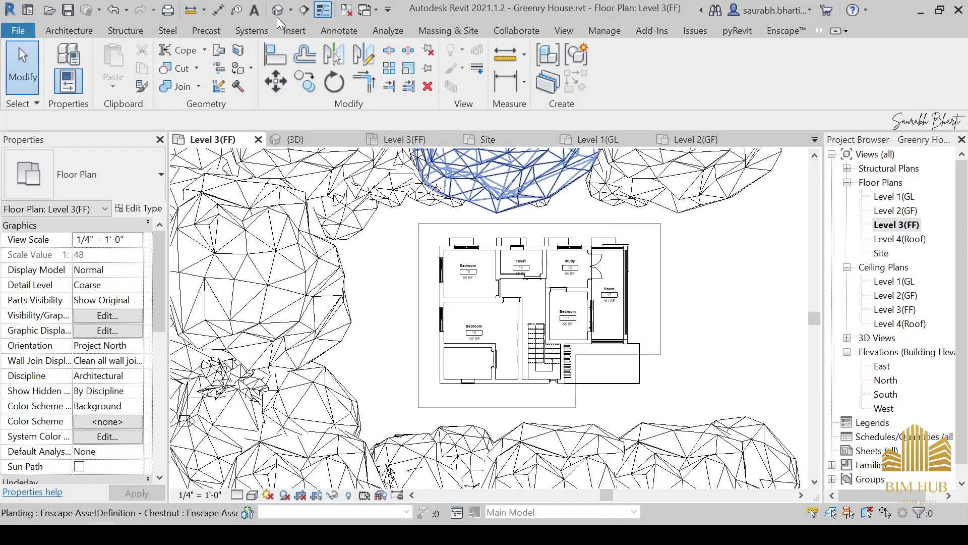
left_click(295, 139)
scroll(567, 279, "up", 2)
scroll(568, 280, "up", 3)
scroll(571, 327, "up", 3)
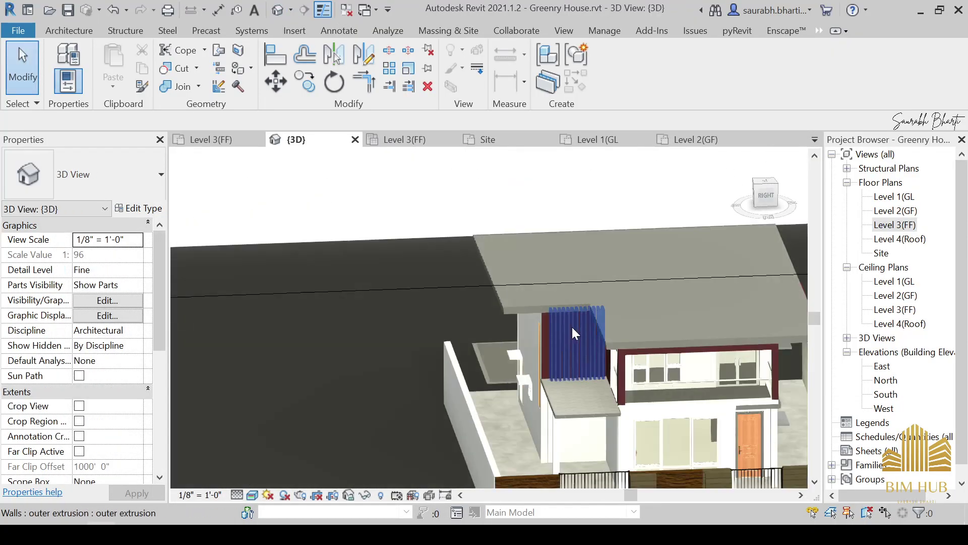
scroll(571, 327, "up", 3)
scroll(534, 345, "up", 3)
mouse_move(559, 352)
middle_mouse_down("shift")
mouse_move(527, 334)
mouse_move(549, 306)
mouse_move(499, 318)
middle_mouse_up("shift")
scroll(499, 319, "up", 2)
scroll(451, 304, "up", 3)
scroll(474, 320, "up", 2)
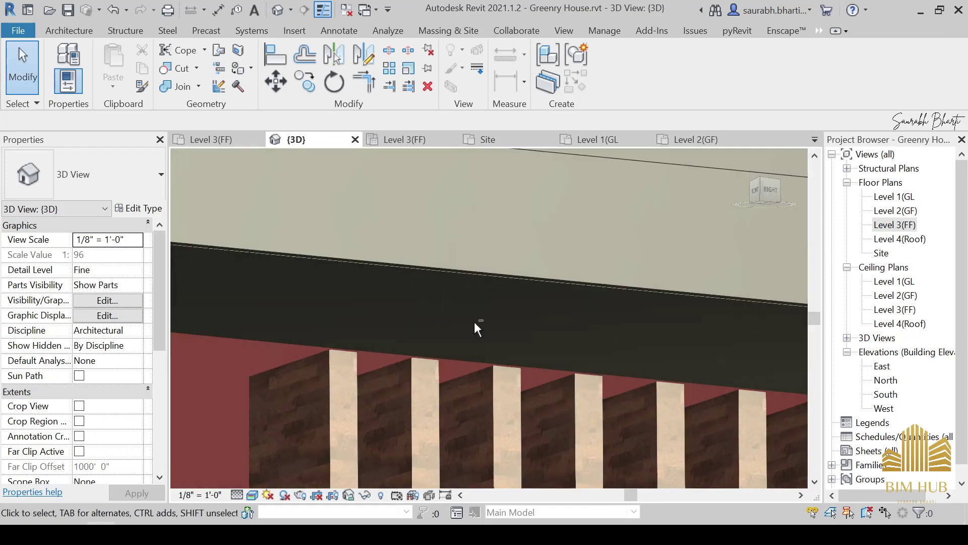
scroll(474, 319, "down", 3)
scroll(504, 341, "down", 4)
left_click(502, 252)
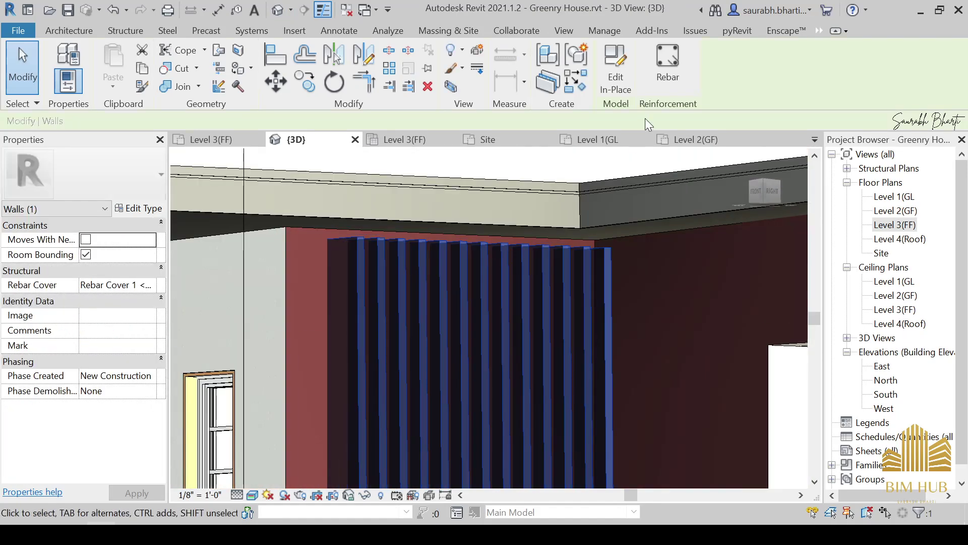
Open the louver fins for in-place editing and orbit up toward the roof eave.
double_click(441, 251)
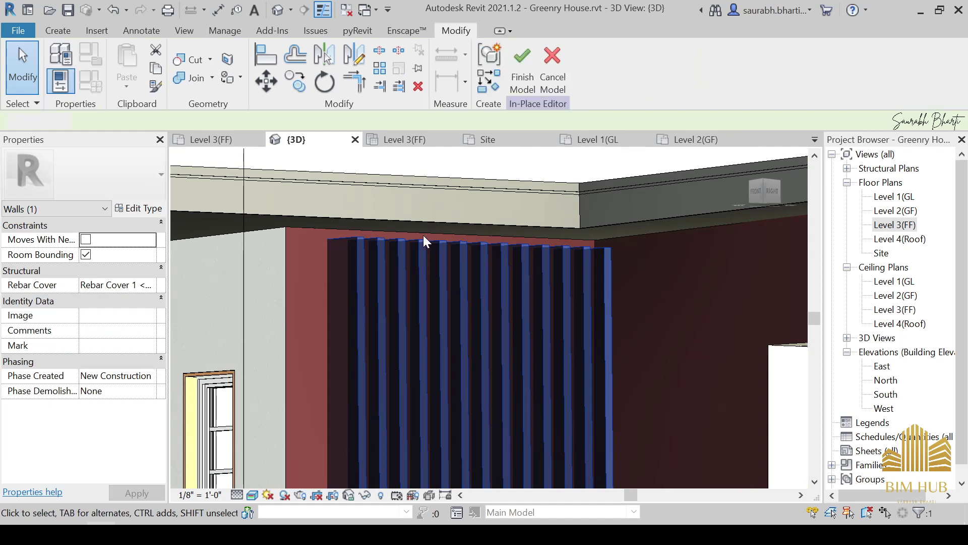
scroll(423, 235, "up", 2)
left_click(419, 255)
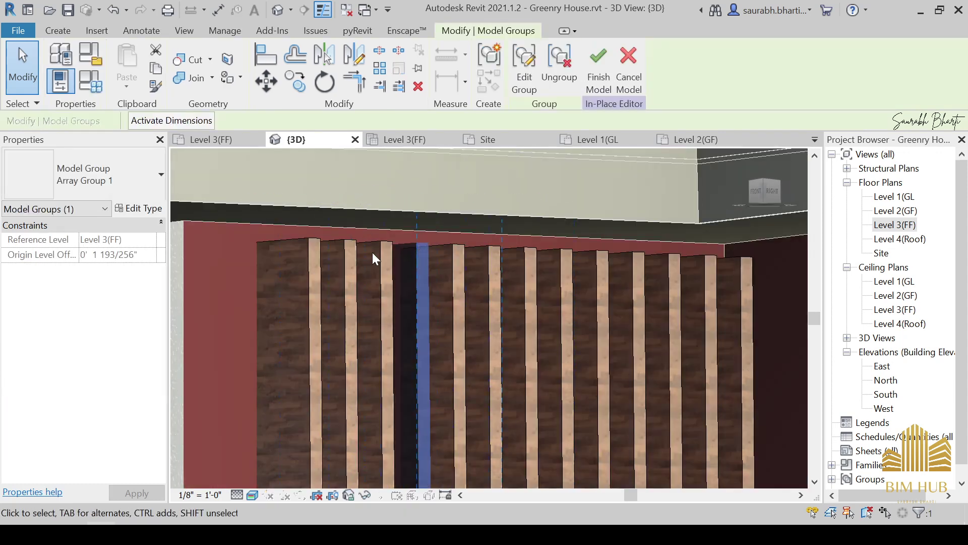
key("Escape")
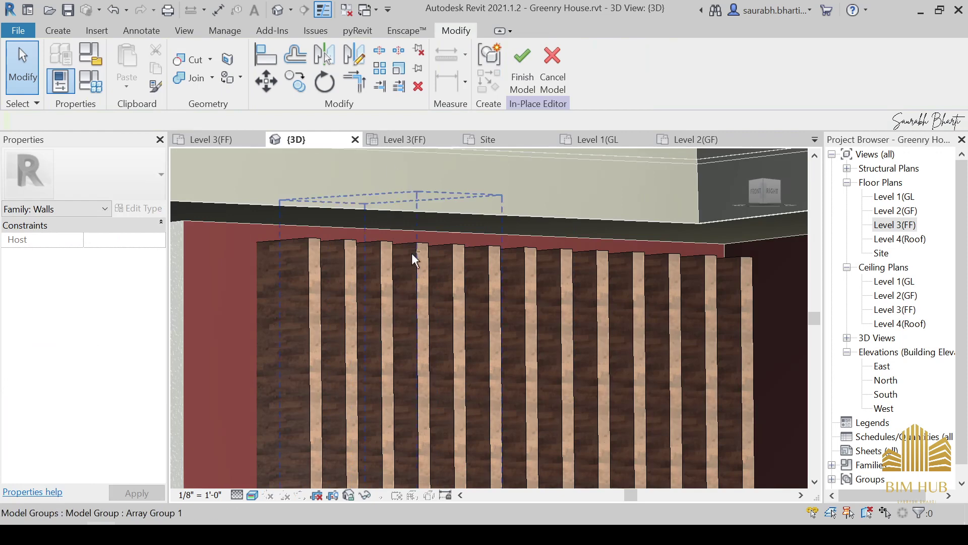
mouse_move(412, 253)
middle_mouse_down("shift")
mouse_move(587, 218)
mouse_move(547, 267)
middle_mouse_up("shift")
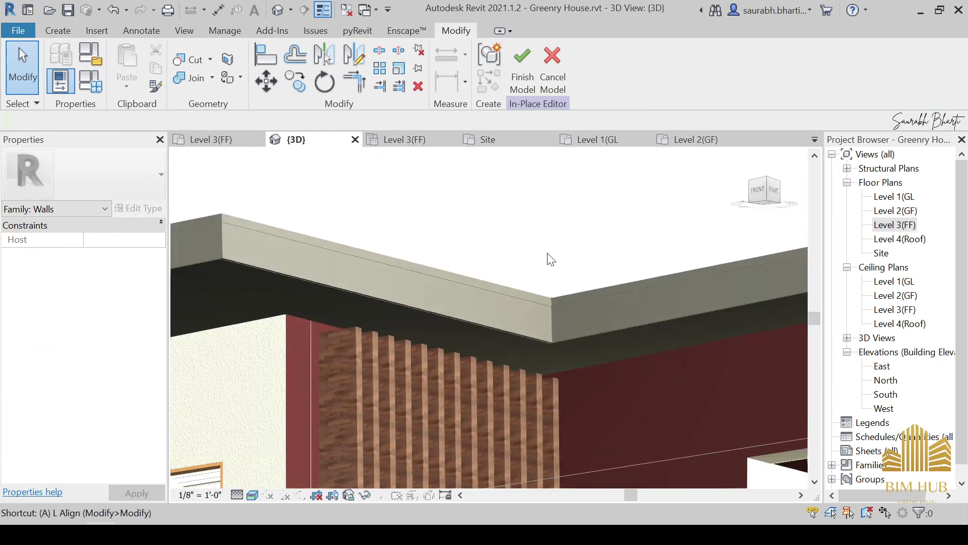
Start Align with AL and frame the eave and fins at the house corner.
key("a")
key("l")
scroll(431, 314, "up", 2)
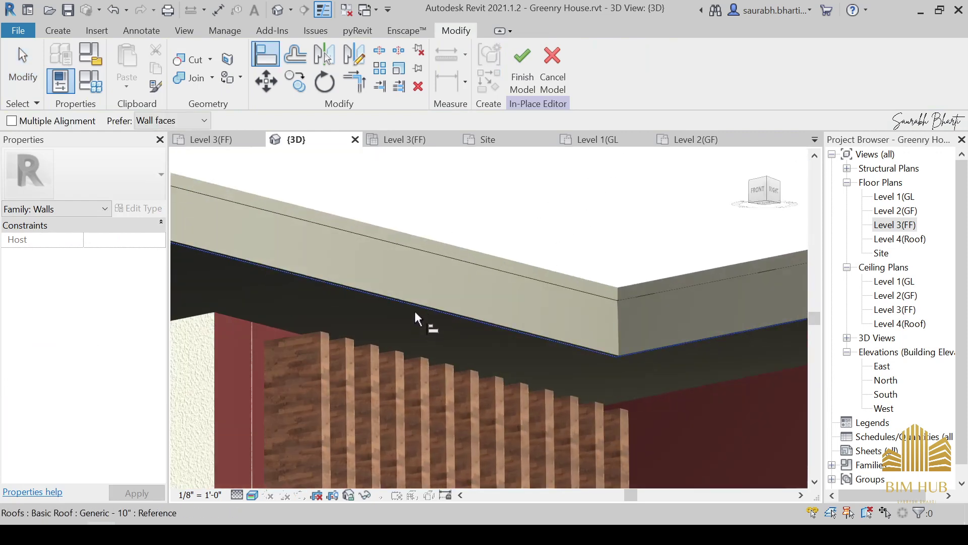
mouse_move(414, 313)
middle_mouse_down("shift")
mouse_move(402, 422)
mouse_move(459, 508)
mouse_move(440, 541)
middle_mouse_up("shift")
middle_click_drag(419, 321, 440, 384, "shift")
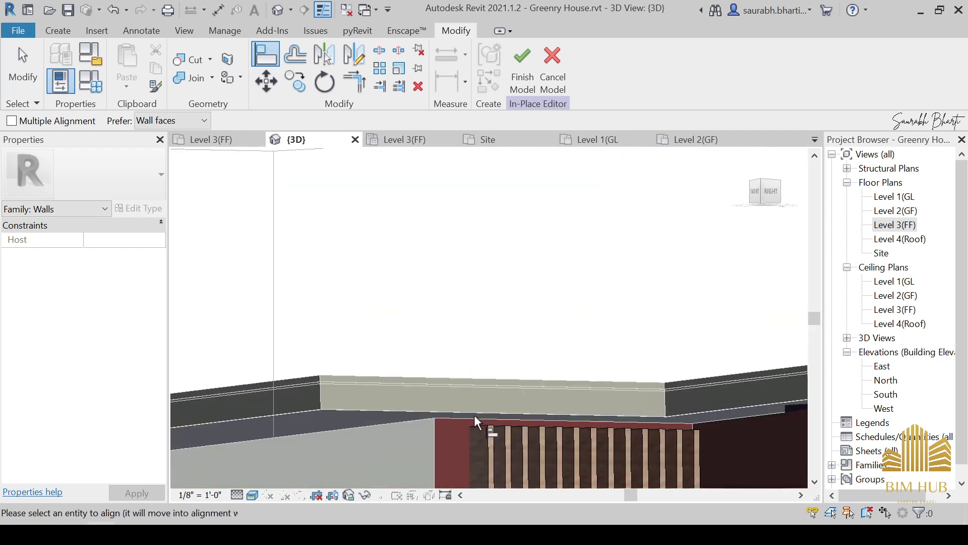
scroll(483, 426, "up", 3)
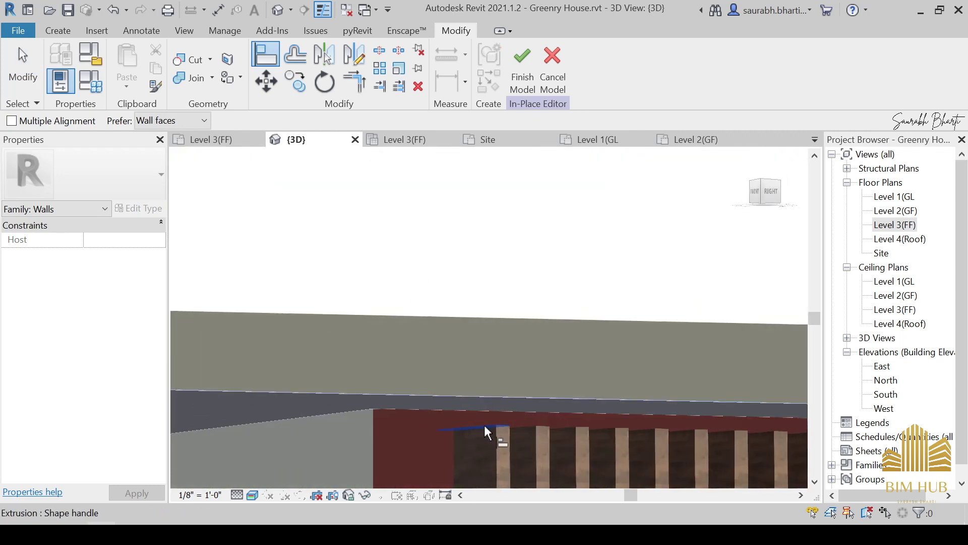
left_click(530, 433)
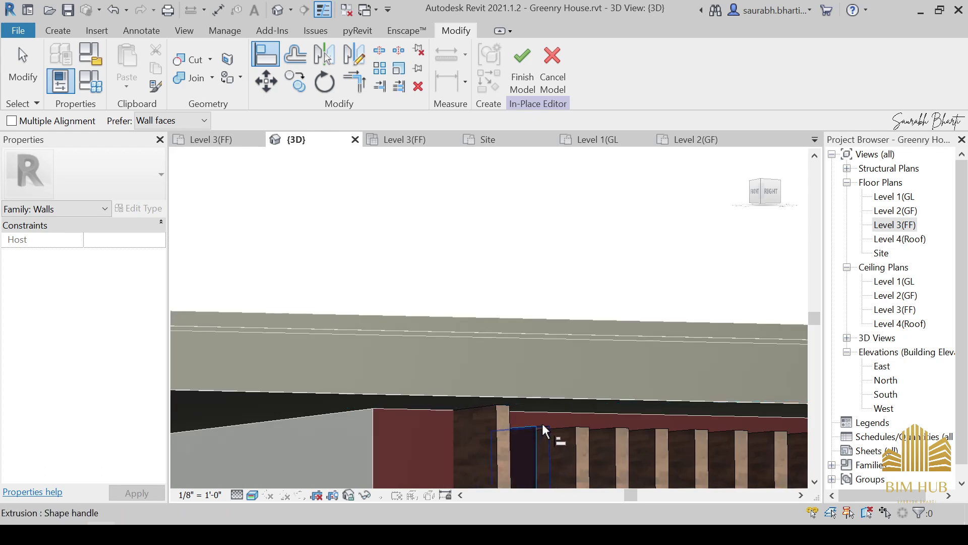
key("Escape")
key("Escape")
Align the first fin's top edge to the roof underside.
left_click(545, 425)
key("a")
key("l")
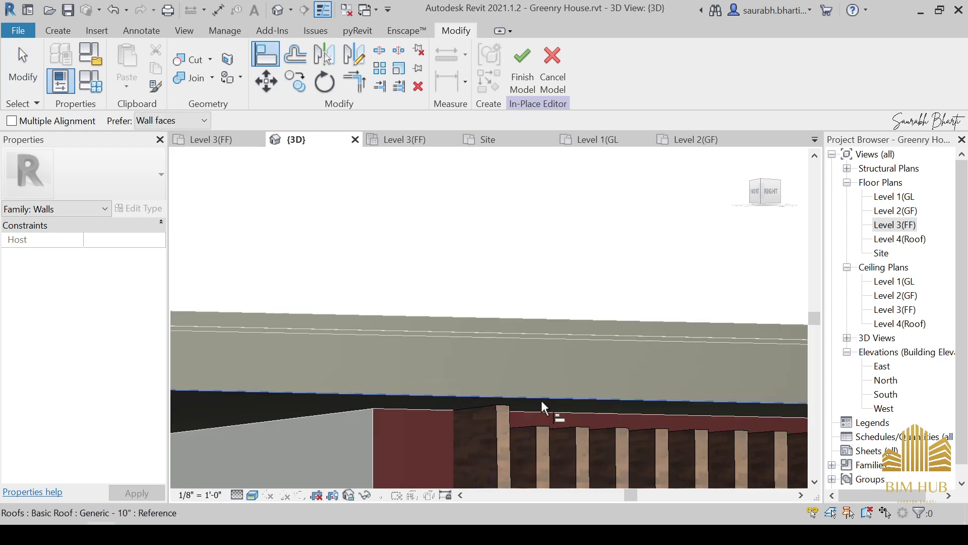
left_click(542, 404)
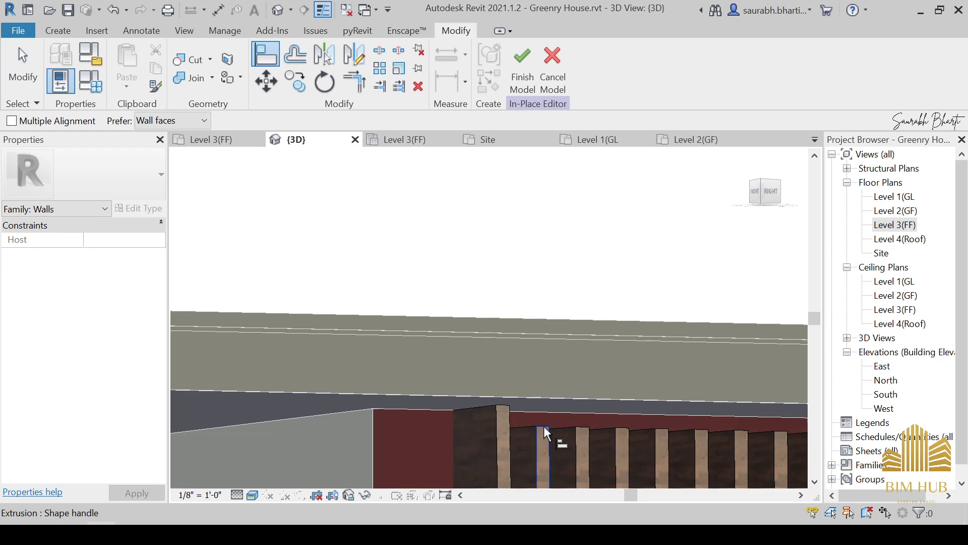
scroll(543, 425, "up", 2)
scroll(580, 365, "up", 2)
left_click(435, 374)
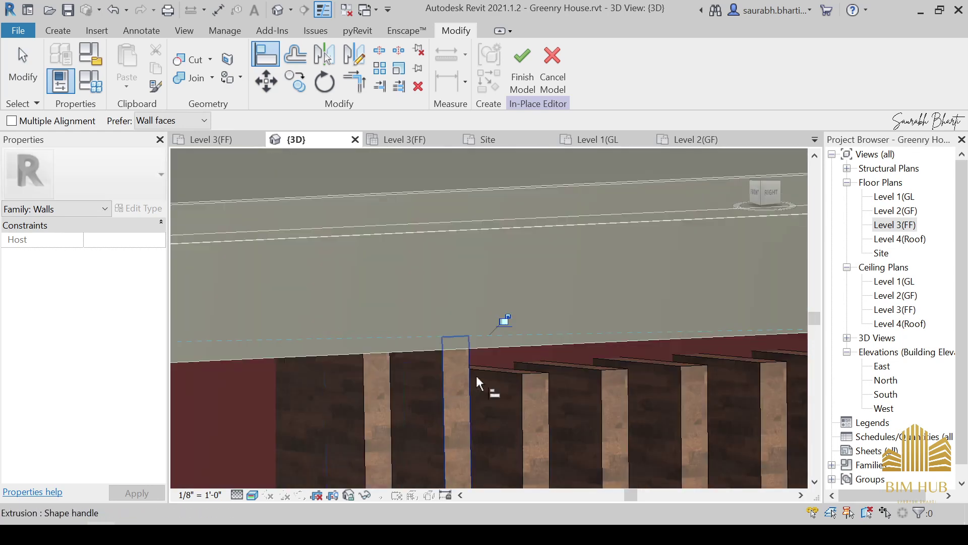
key("Escape")
key("Escape")
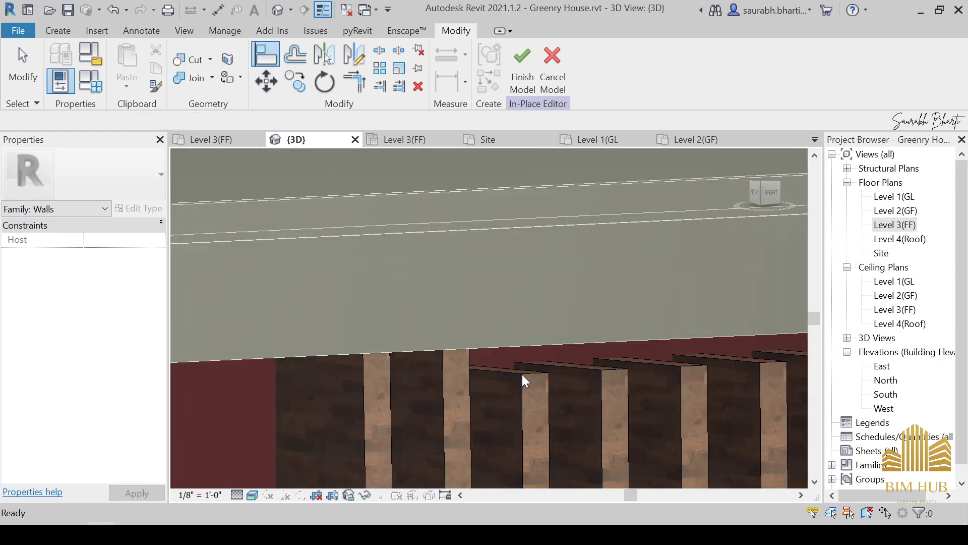
key("a")
key("l")
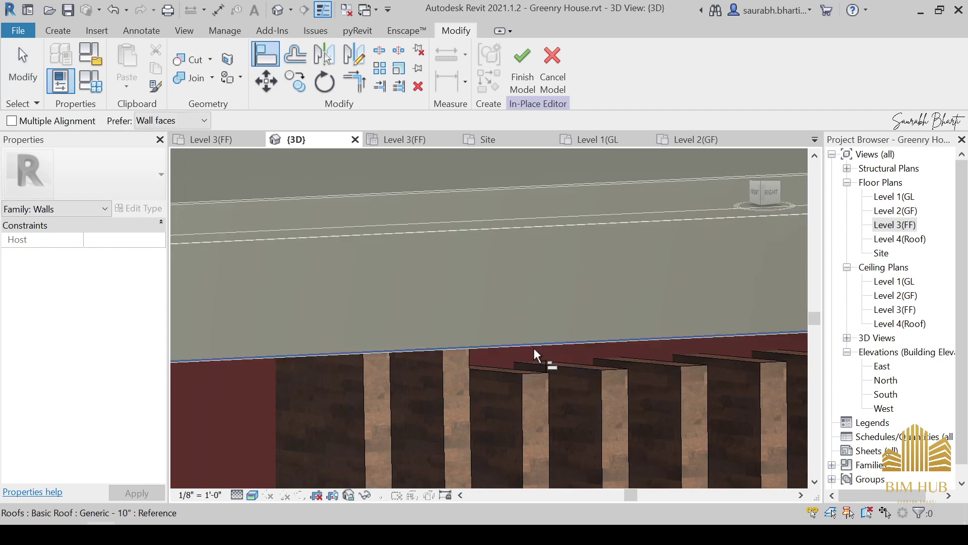
mouse_move(533, 347)
middle_mouse_down("shift")
mouse_move(536, 293)
mouse_move(592, 344)
mouse_move(550, 368)
middle_mouse_up("shift")
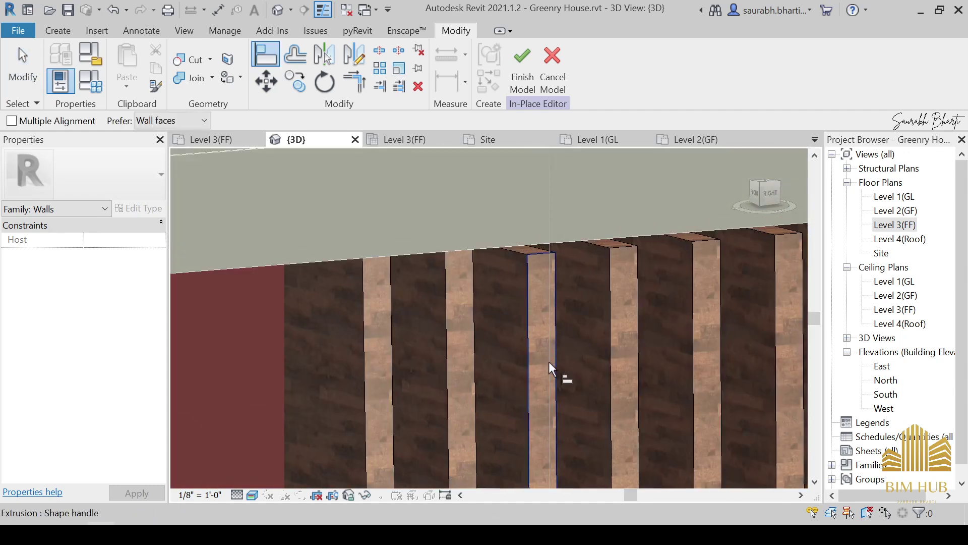
Switch the visual style to Hidden Line and zoom in on the fin tops.
left_click(252, 495)
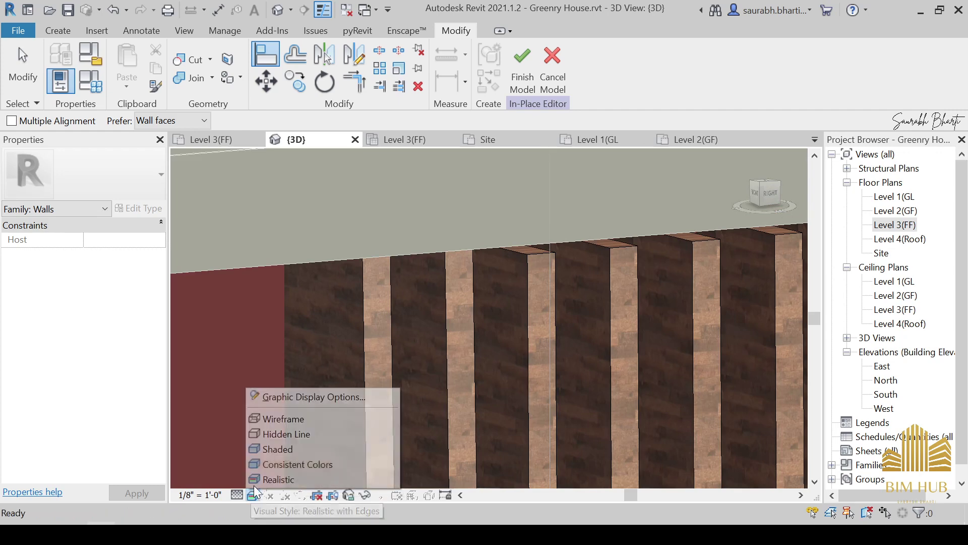
left_click(282, 430)
middle_click_drag(531, 287, 501, 346)
scroll(476, 356, "up", 2)
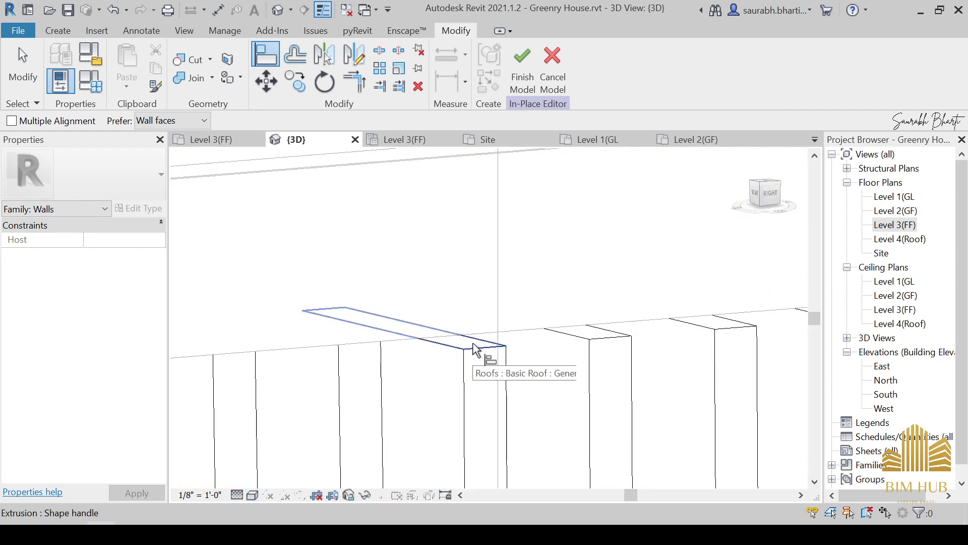
mouse_move(611, 343)
middle_mouse_down()
mouse_move(620, 363)
mouse_move(504, 385)
mouse_move(585, 405)
middle_mouse_up()
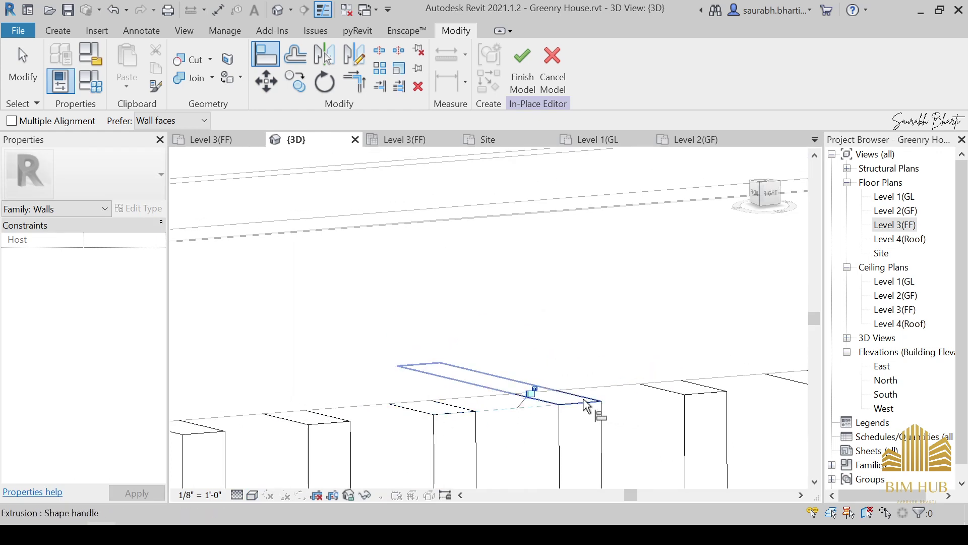
middle_click_drag(671, 398, 627, 401)
Align the next fin tops to the roof edge and pan along the remaining fins.
left_click(429, 424)
left_click(558, 424)
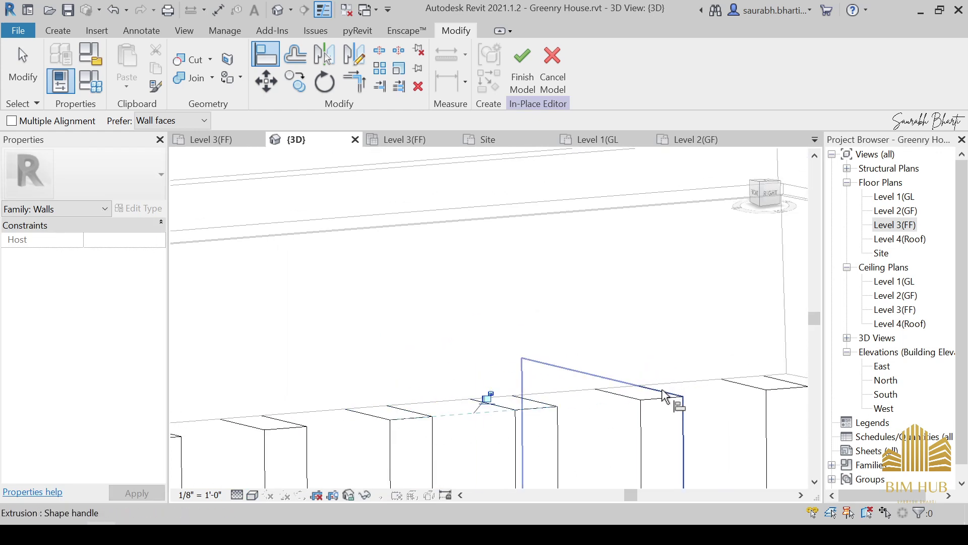
left_click(655, 400)
middle_click_drag(772, 396, 442, 401)
scroll(443, 402, "down", 3)
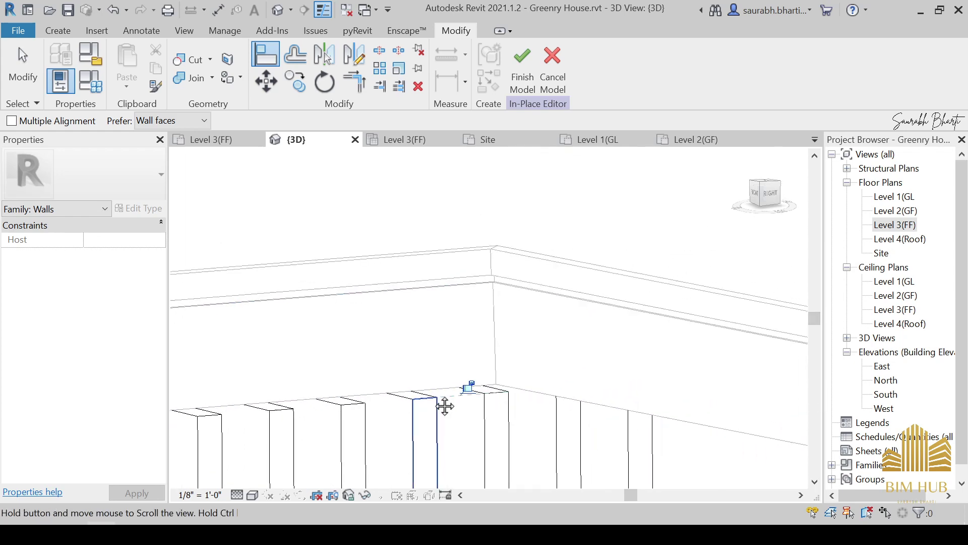
scroll(544, 396, "down", 2)
scroll(537, 404, "down", 2)
scroll(484, 366, "up", 2)
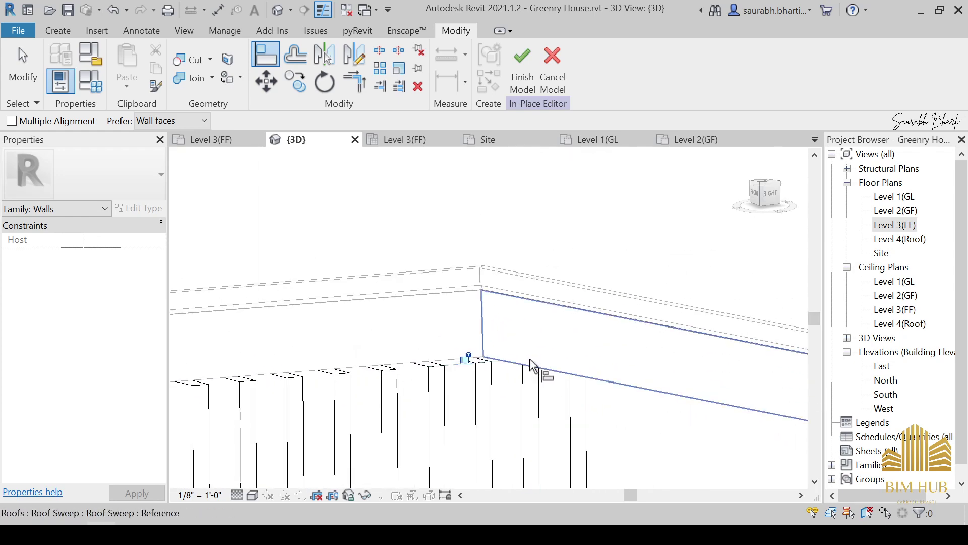
scroll(525, 400, "down", 2)
scroll(535, 373, "down", 3)
Exit the align tool and set the {3D} view's visual style to Shaded.
key("Escape")
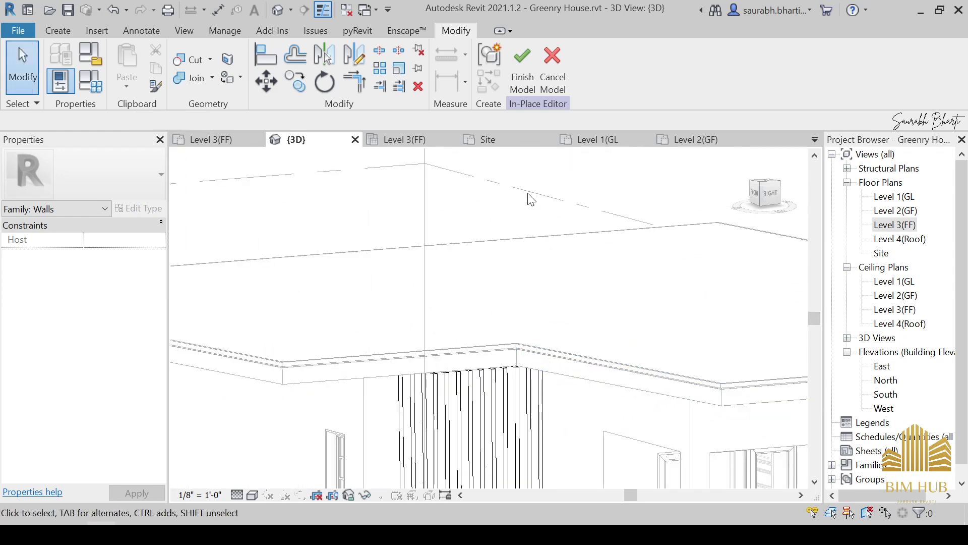
scroll(561, 339, "down", 3)
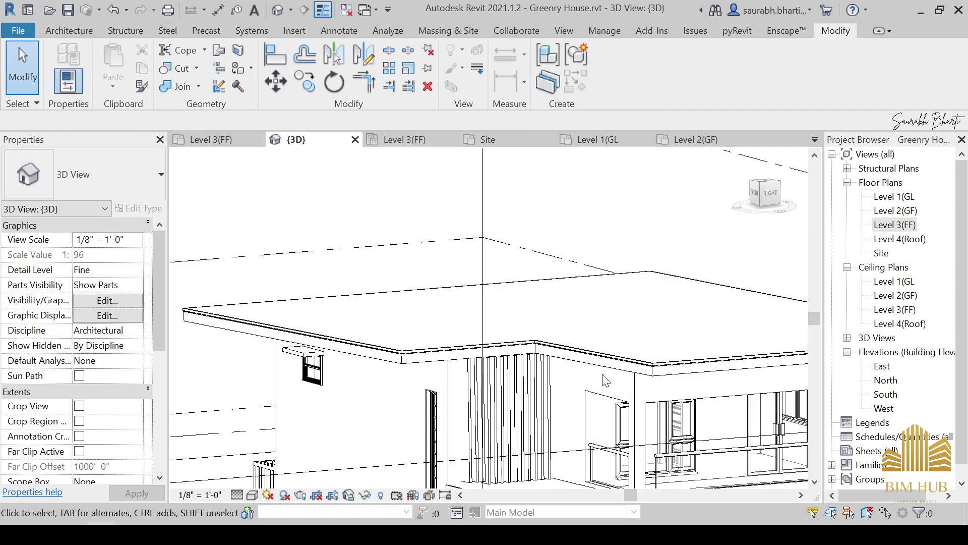
scroll(580, 363, "down", 3)
mouse_move(580, 363)
middle_mouse_down("shift")
mouse_move(608, 398)
mouse_move(548, 443)
middle_mouse_up("shift")
left_click(252, 495)
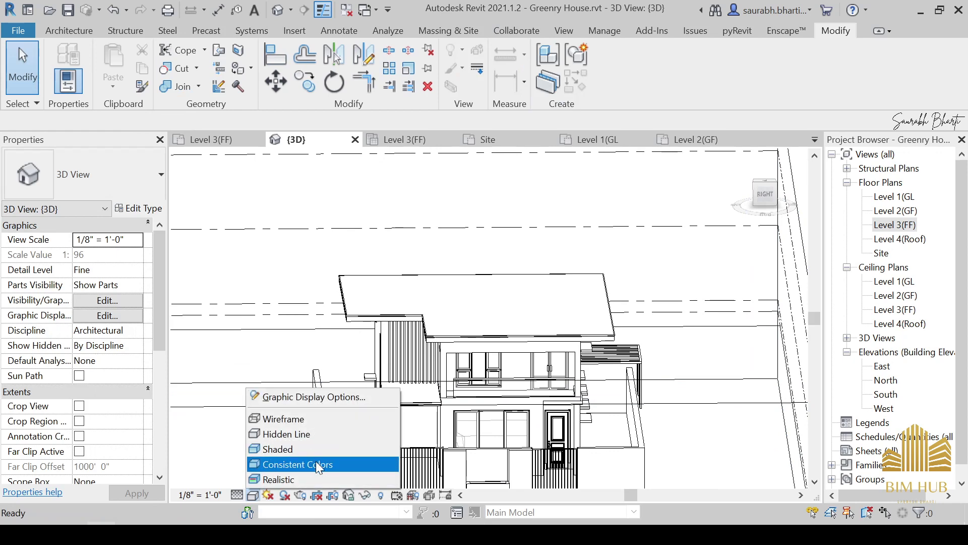
left_click(313, 473)
Reveal hidden elements and unhide the Planting category in {3D} via a hidden tree.
scroll(408, 403, "down", 5)
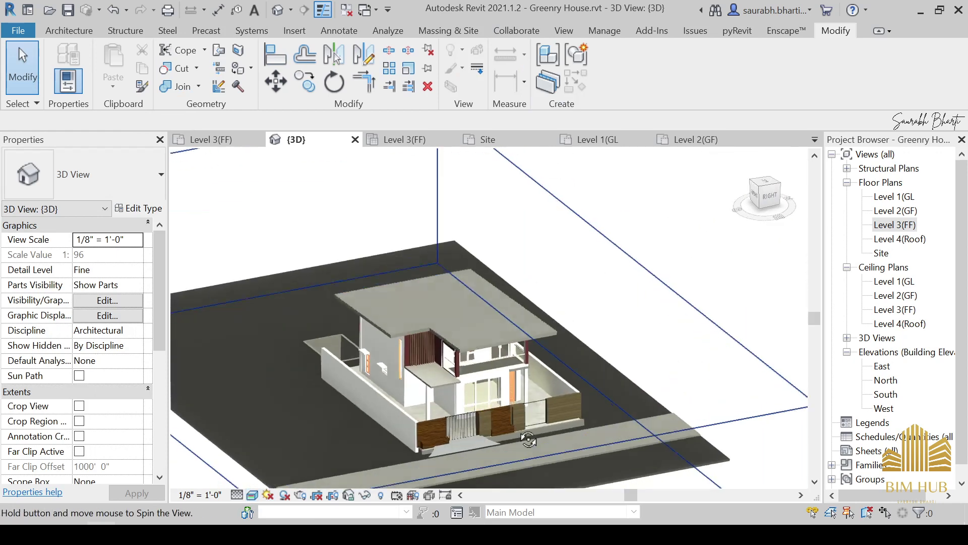
middle_click_drag(409, 404, 153, 362, "shift")
scroll(153, 362, "down", 2)
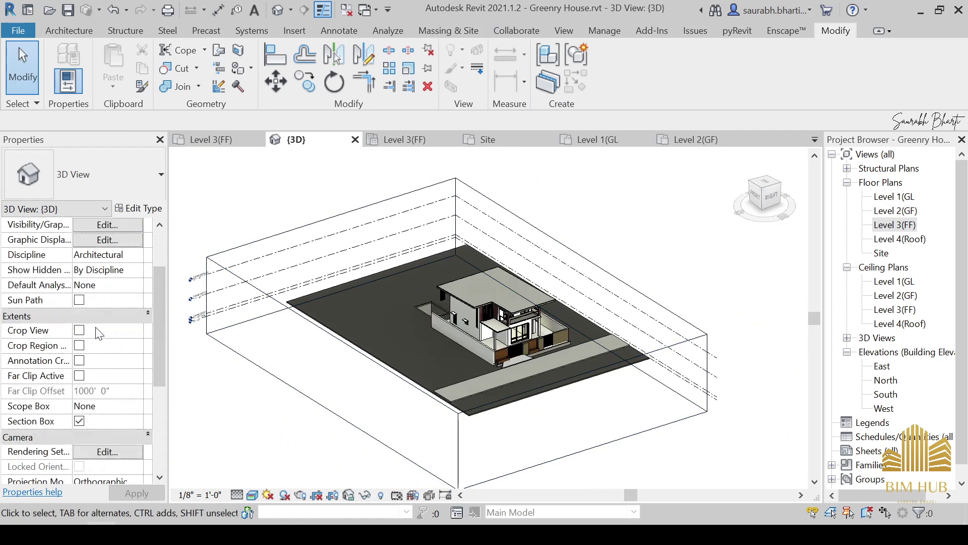
scroll(72, 331, "down", 4)
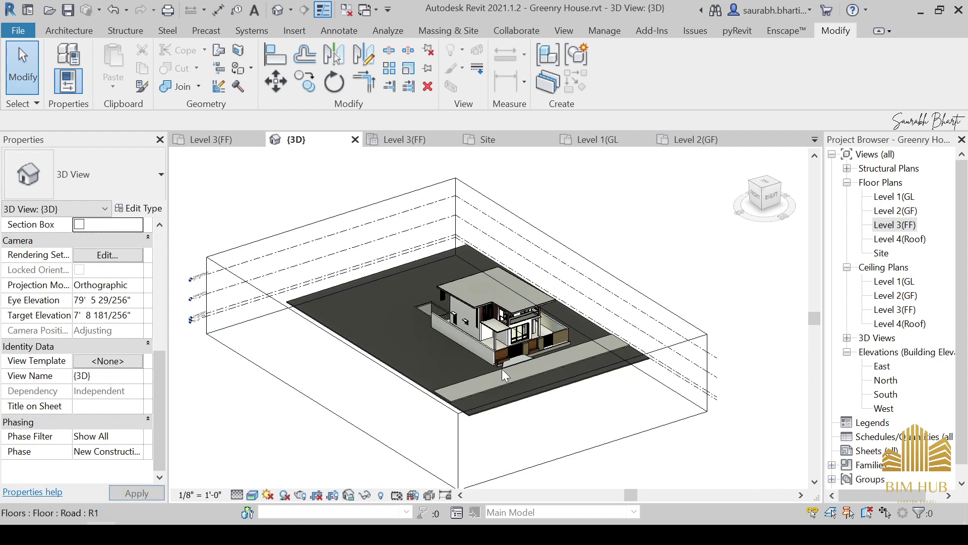
scroll(504, 376, "up", 3)
scroll(508, 346, "up", 3)
scroll(524, 362, "down", 3)
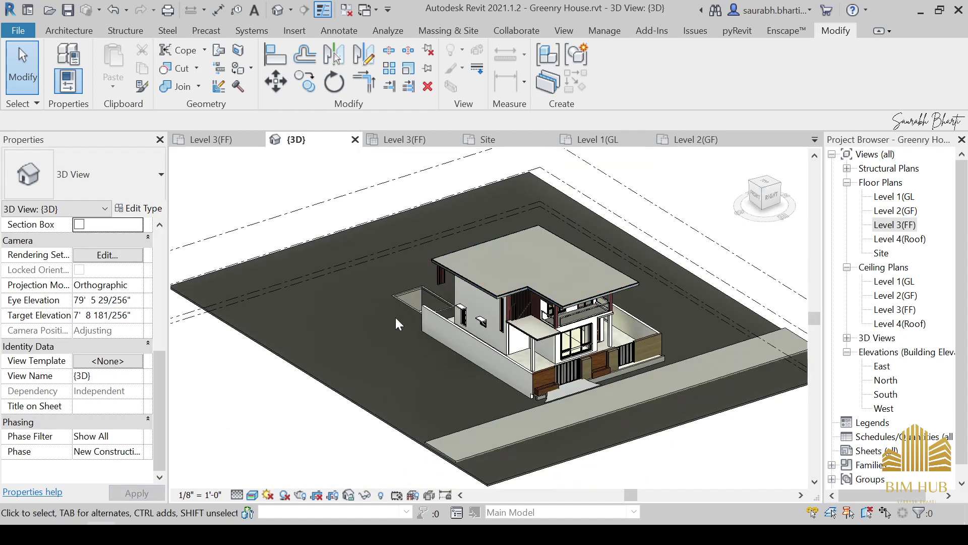
left_click(379, 493)
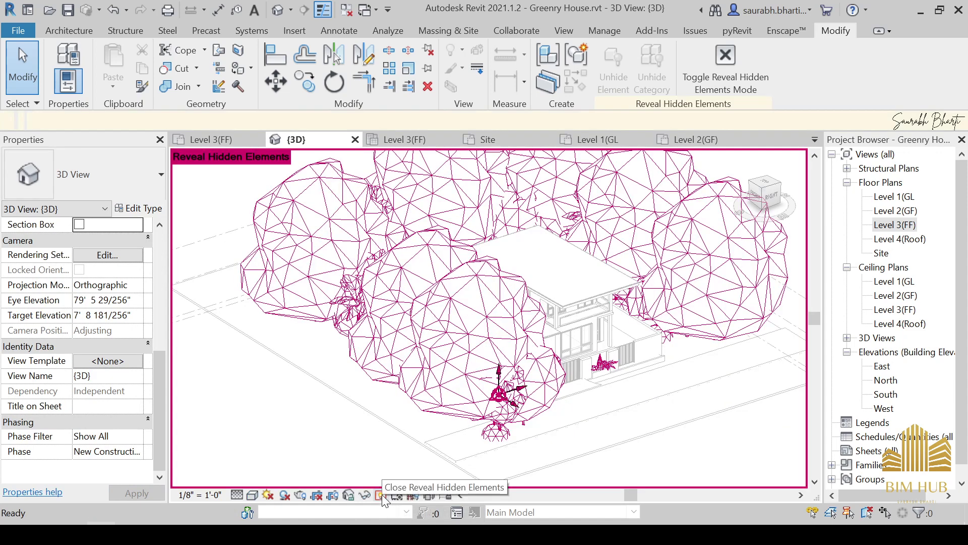
left_click(464, 348)
right_click(464, 348)
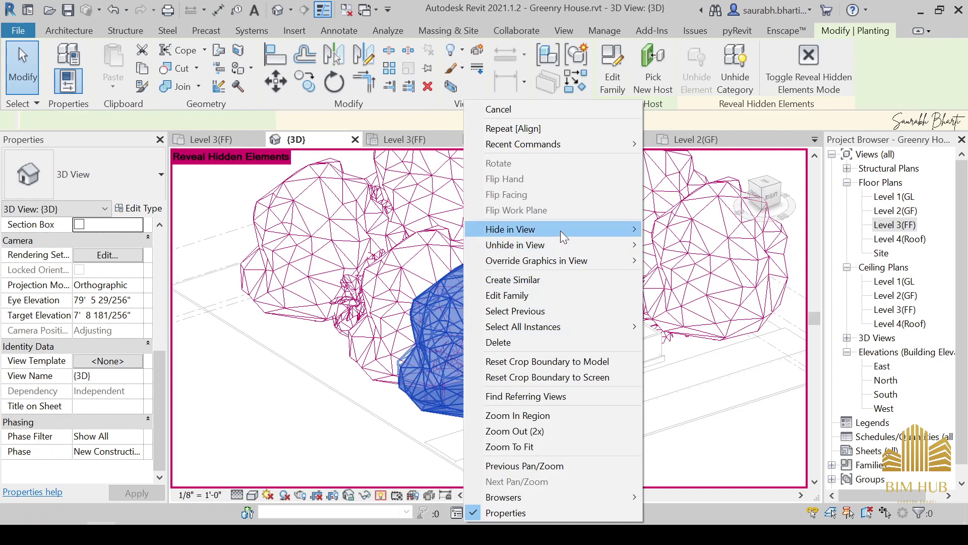
mouse_move(515, 244)
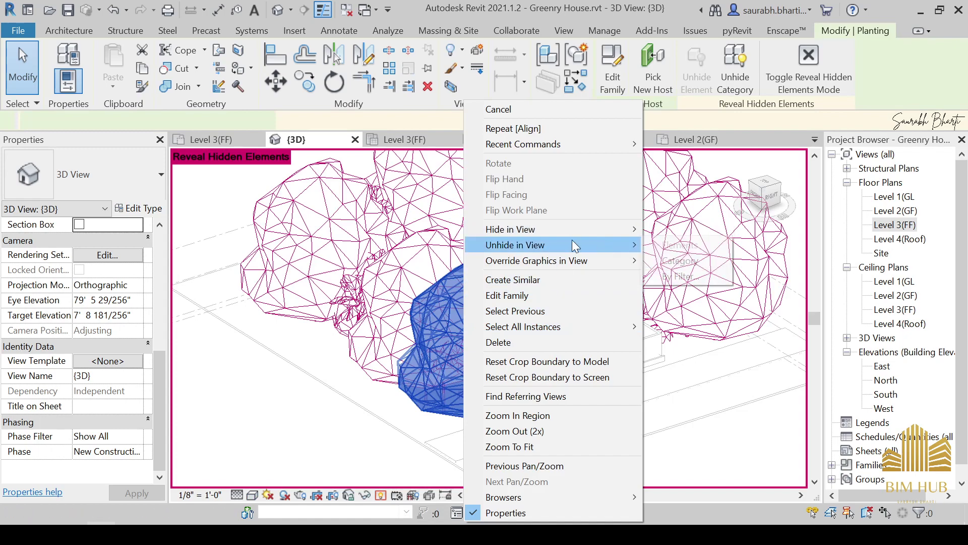
left_click(712, 260)
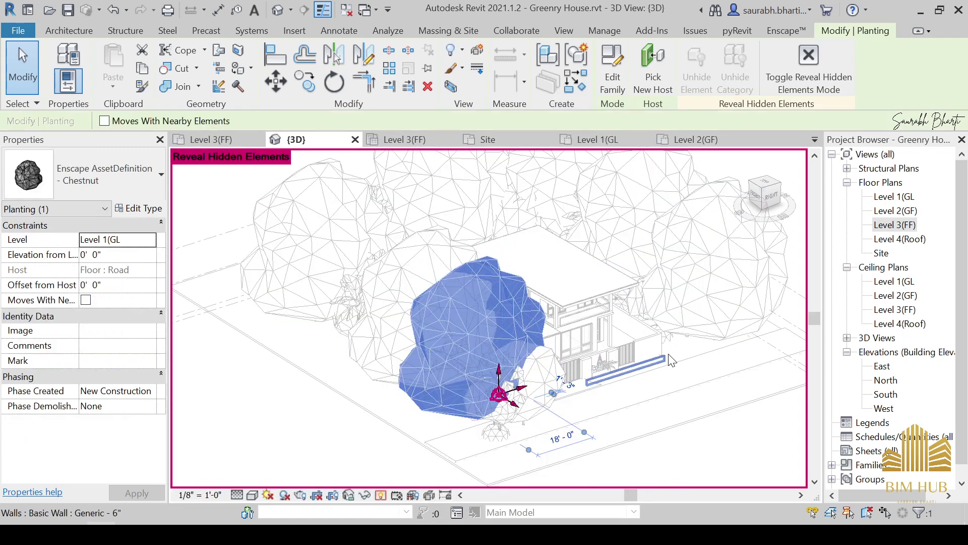
Clear the tree selection and turn off Reveal Hidden Elements mode.
scroll(659, 395, "up", 3)
scroll(587, 337, "up", 3)
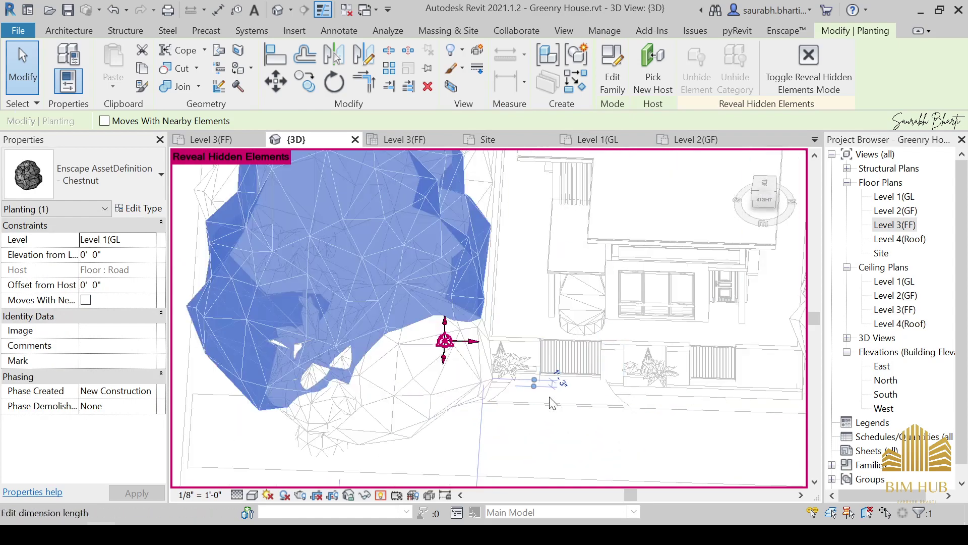
key("Escape")
scroll(554, 388, "down", 3)
scroll(547, 409, "down", 2)
middle_click_drag(546, 416, 537, 398, "shift")
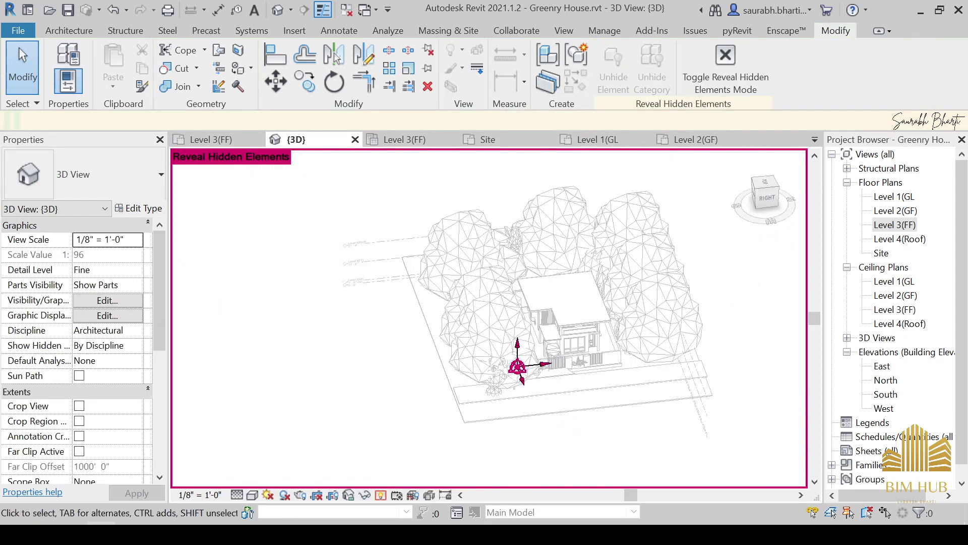
left_click(375, 497)
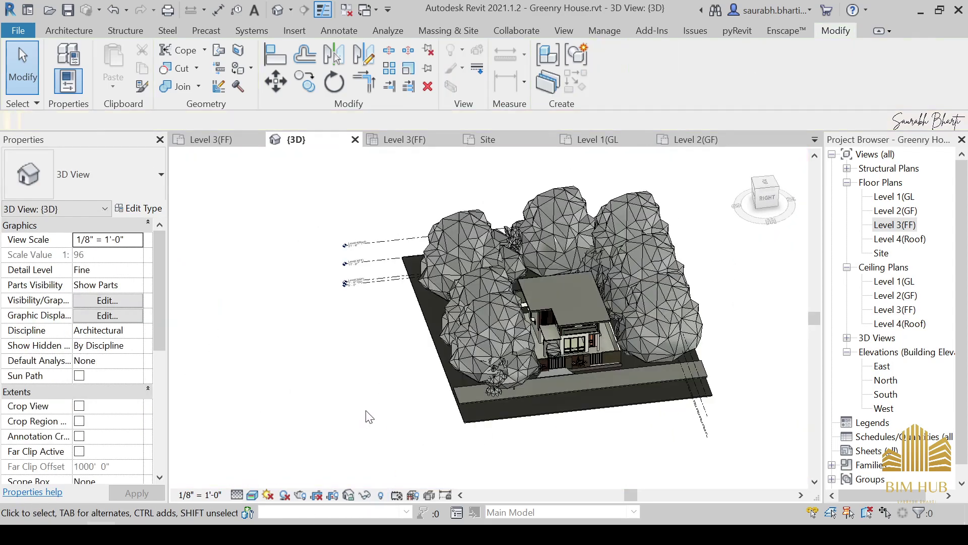
Hide the whole Planting category in {3D} using a Chestnut tree.
mouse_move(368, 417)
middle_mouse_down("shift")
mouse_move(602, 424)
mouse_move(578, 387)
middle_mouse_up("shift")
scroll(555, 347, "up", 3)
scroll(558, 349, "up", 2)
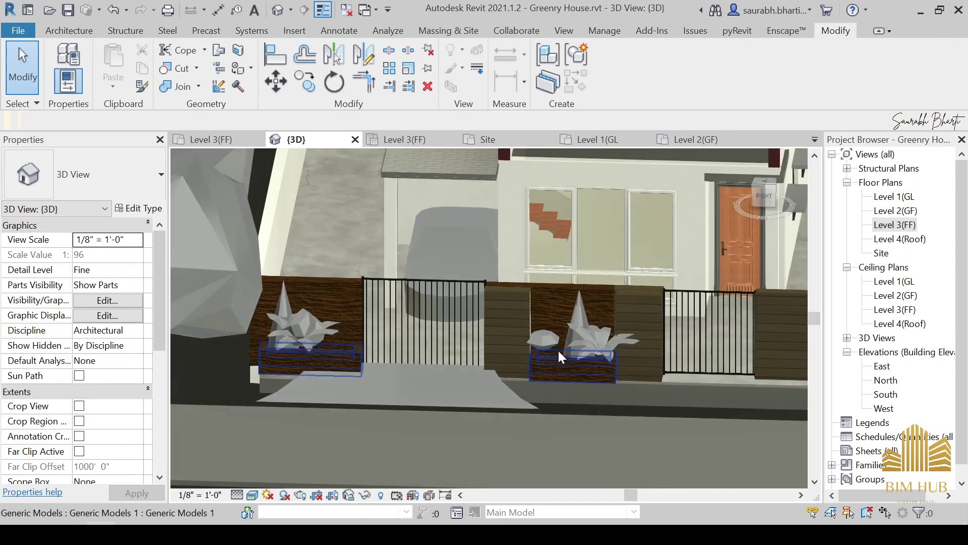
scroll(557, 348, "down", 2)
scroll(557, 388, "down", 1)
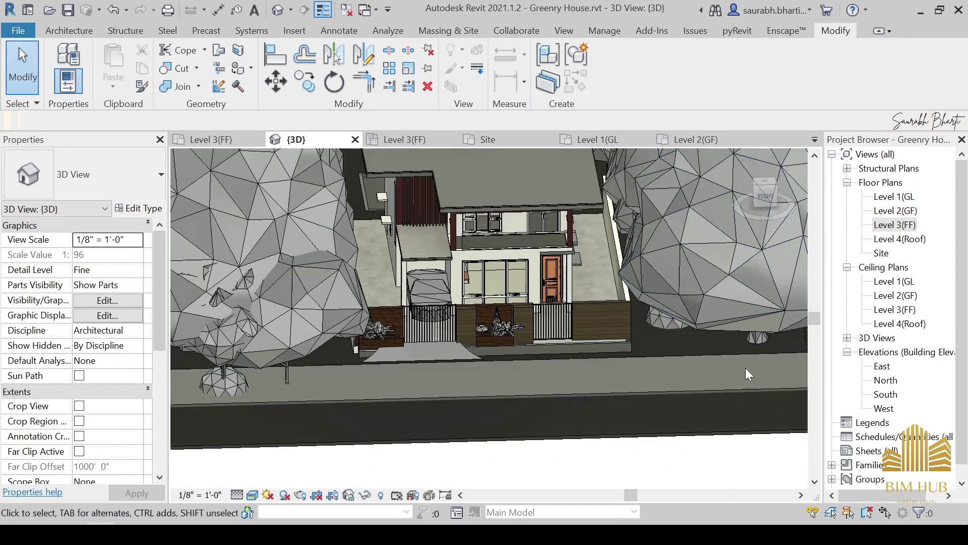
scroll(749, 373, "down", 5)
middle_click_drag(443, 330, 504, 368, "shift")
scroll(551, 315, "up", 2)
scroll(550, 315, "up", 1)
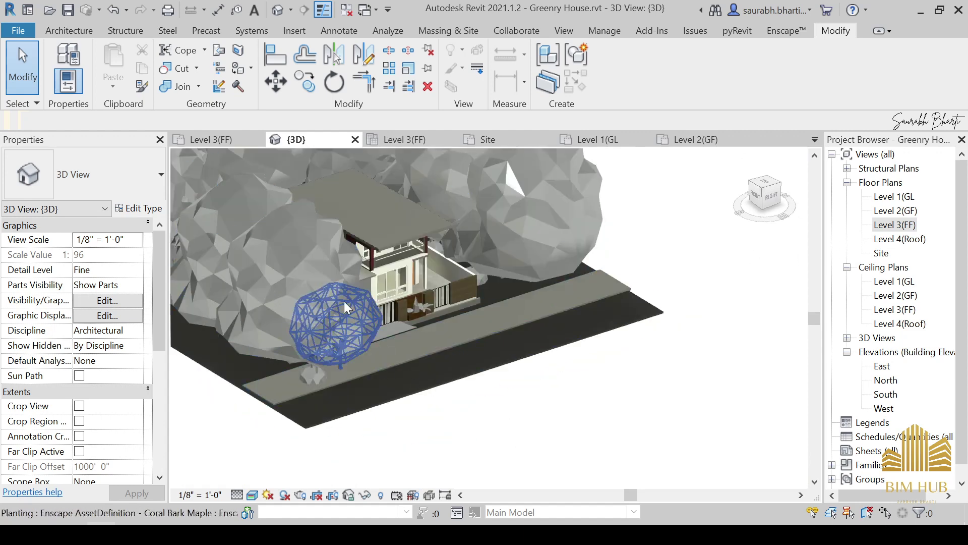
left_click(317, 280)
right_click(317, 280)
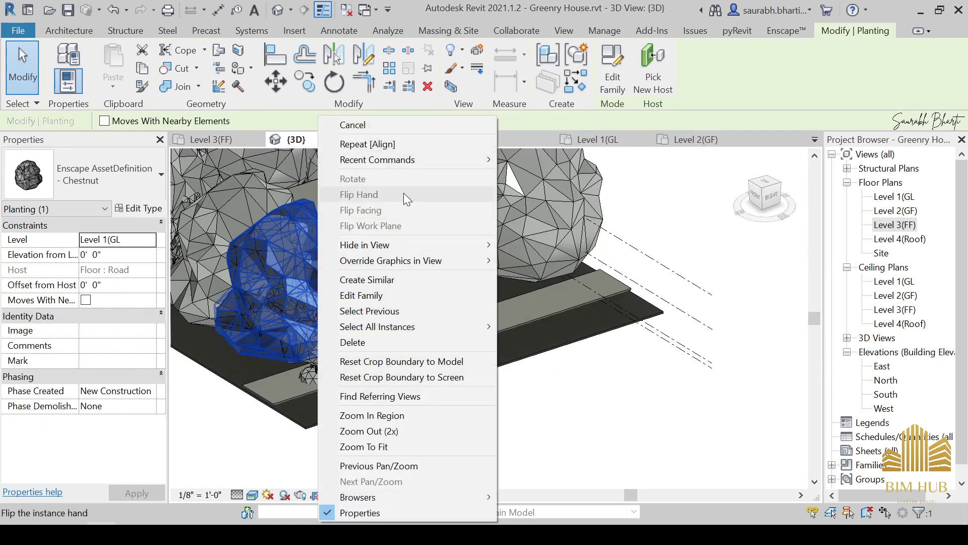
mouse_move(364, 244)
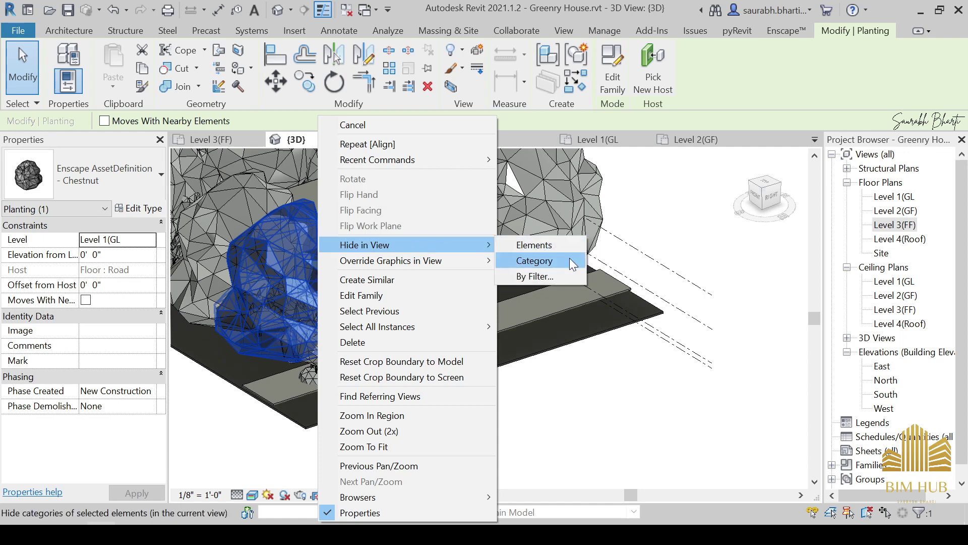
left_click(570, 260)
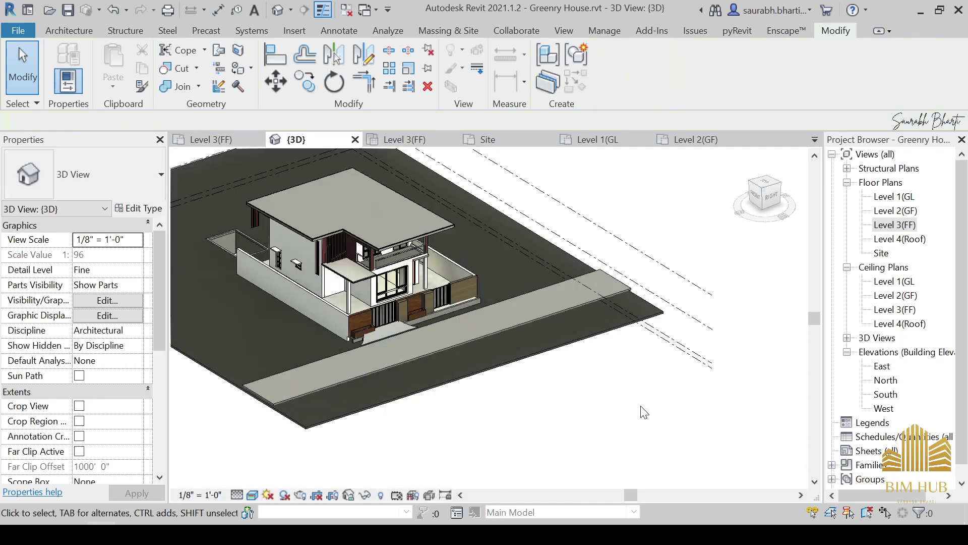
Open the {3D} view from the Project Browser and duplicate it.
middle_click_drag(644, 412, 514, 419, "shift")
scroll(861, 341, "down", 1)
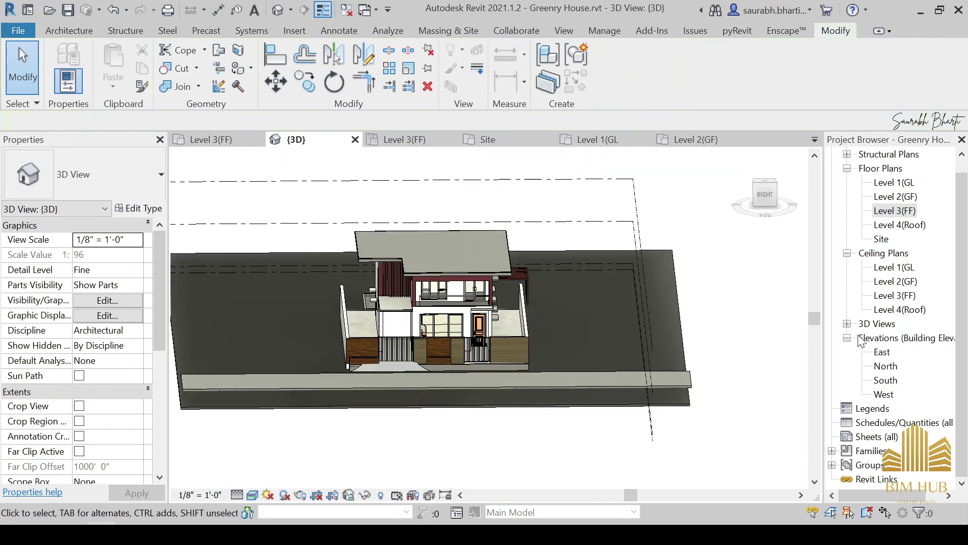
left_click(847, 323)
double_click(882, 337)
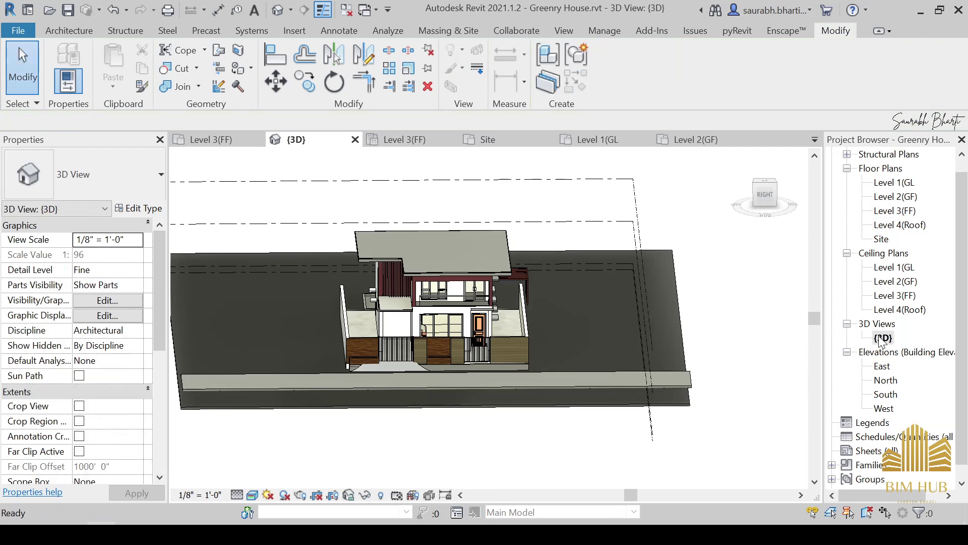
right_click(881, 338)
mouse_move(828, 126)
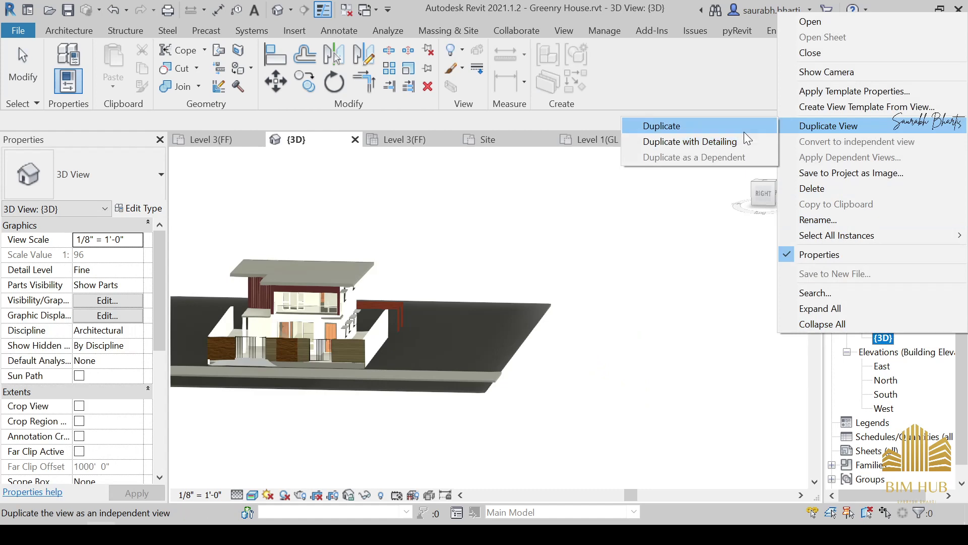
left_click(743, 132)
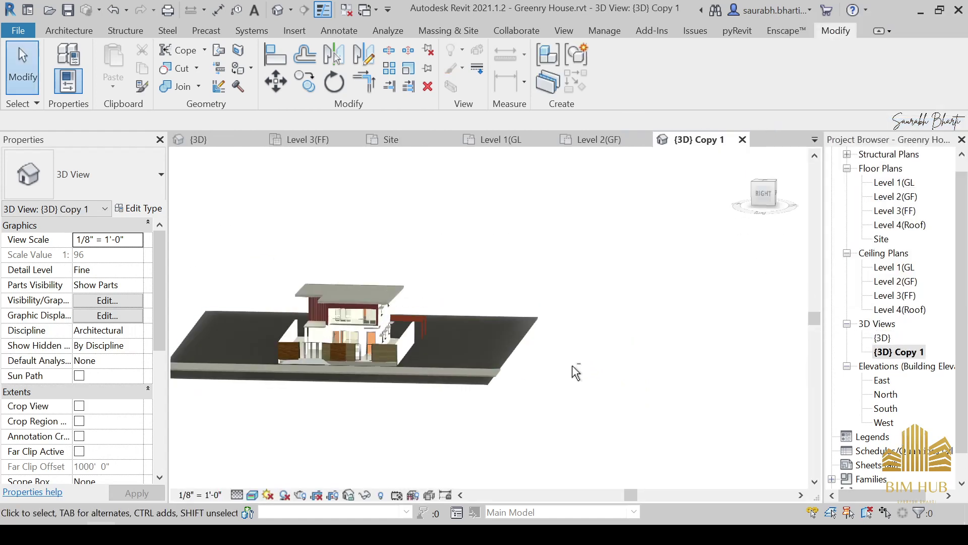
Begin renaming the '{3D} Copy 1' view to '3D without Asset'.
left_click(896, 353)
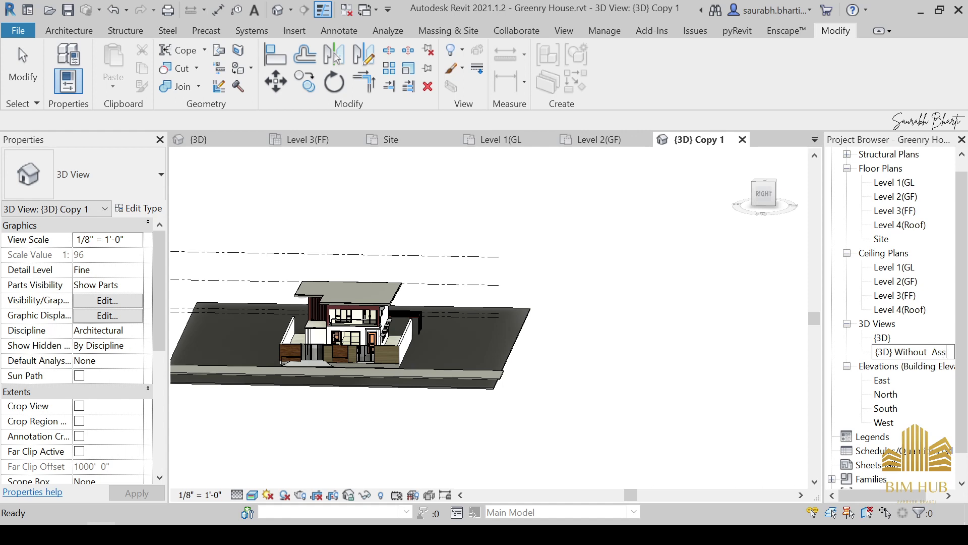
key("Return")
key("Return")
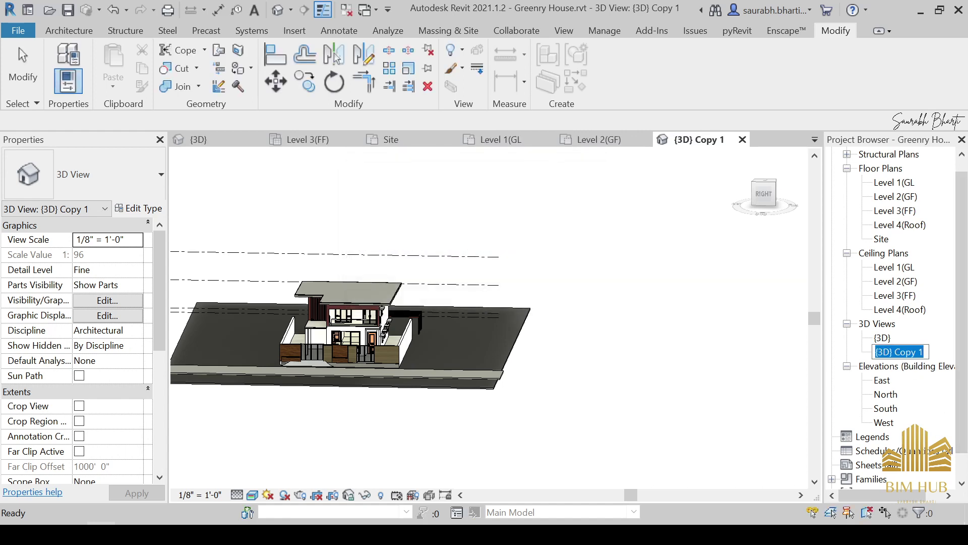
left_click(891, 351)
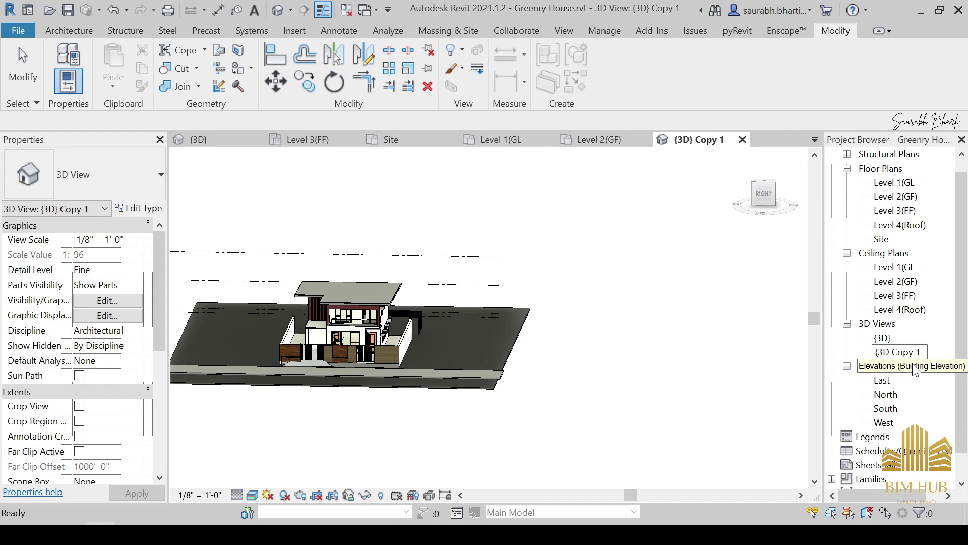
key("Delete")
Confirm the '3D without Asset' name and reopen the {3D} view.
key("Return")
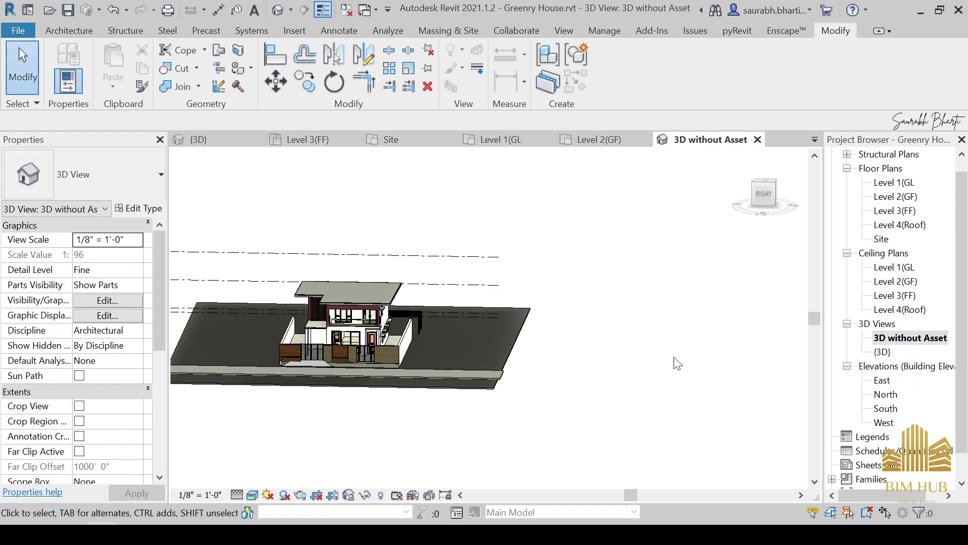
middle_click_drag(675, 361, 677, 389, "shift")
scroll(895, 372, "up", 1)
left_click(895, 372)
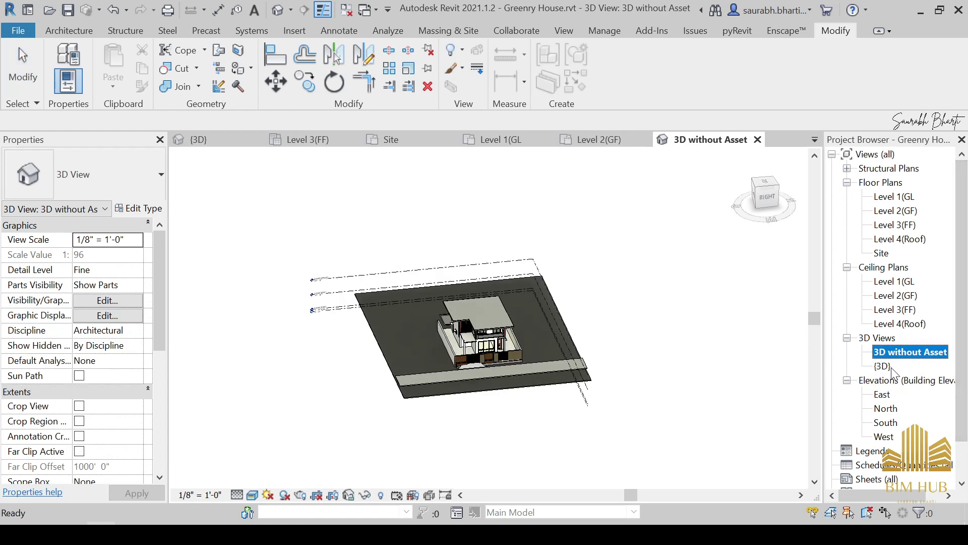
double_click(885, 366)
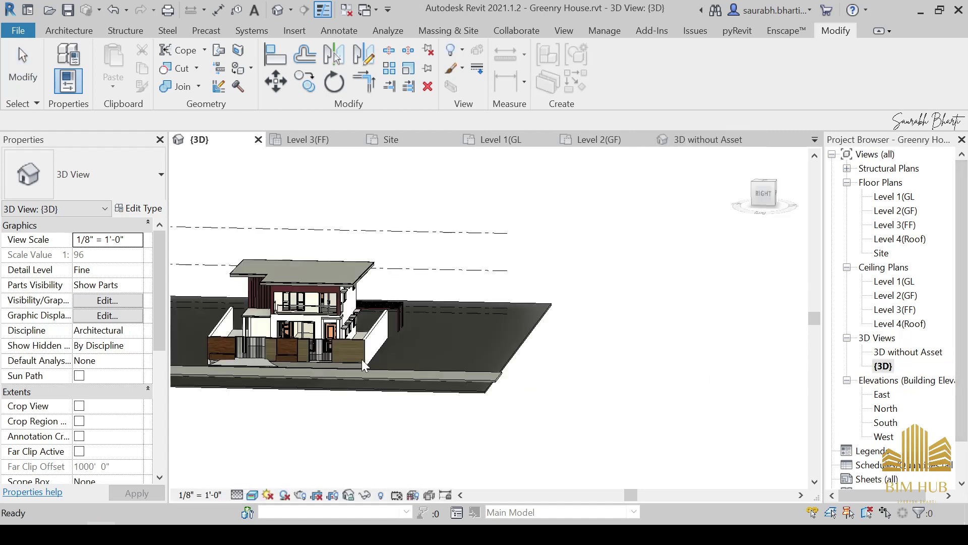
Reveal hidden elements in {3D} and unhide the Planting category from a tree.
middle_click_drag(364, 365, 620, 357, "shift")
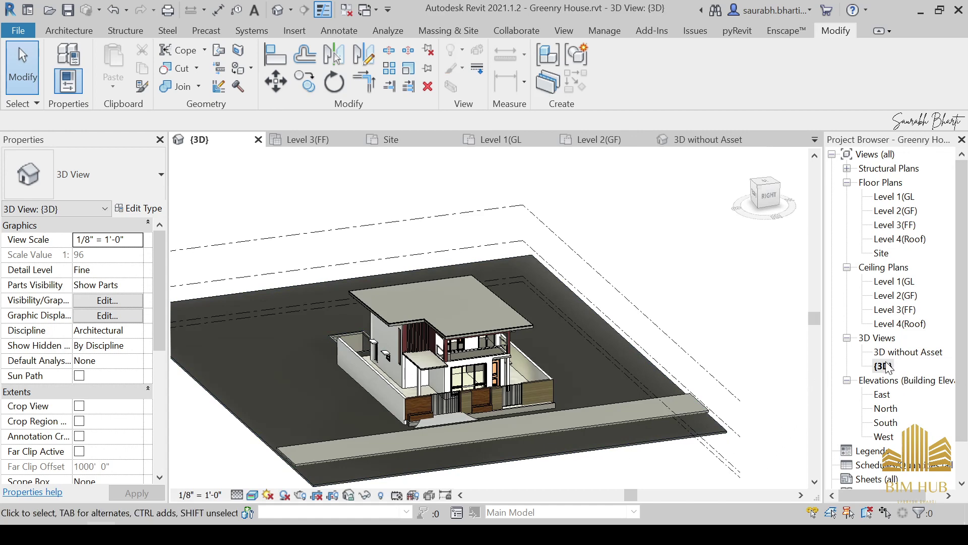
left_click(887, 366)
left_click(381, 492)
left_click(303, 353)
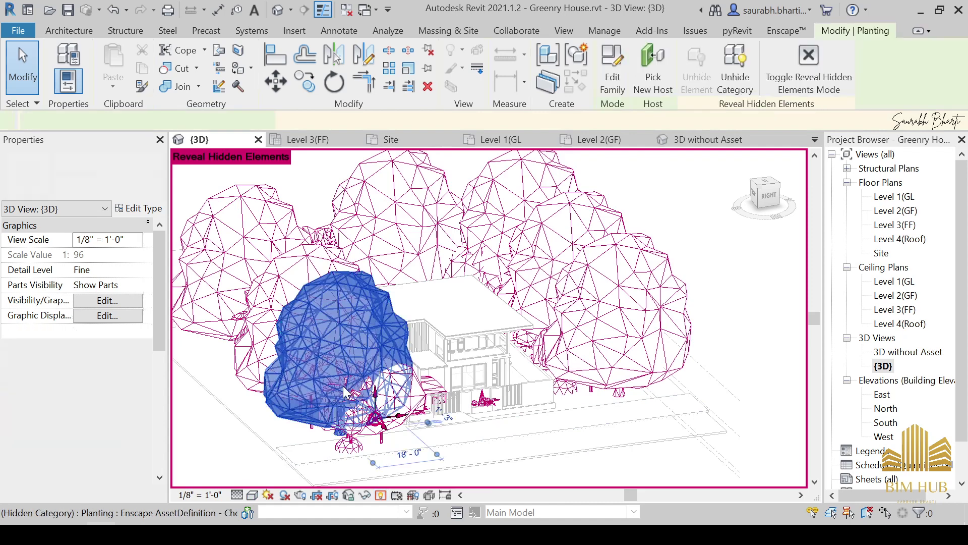
right_click(344, 327)
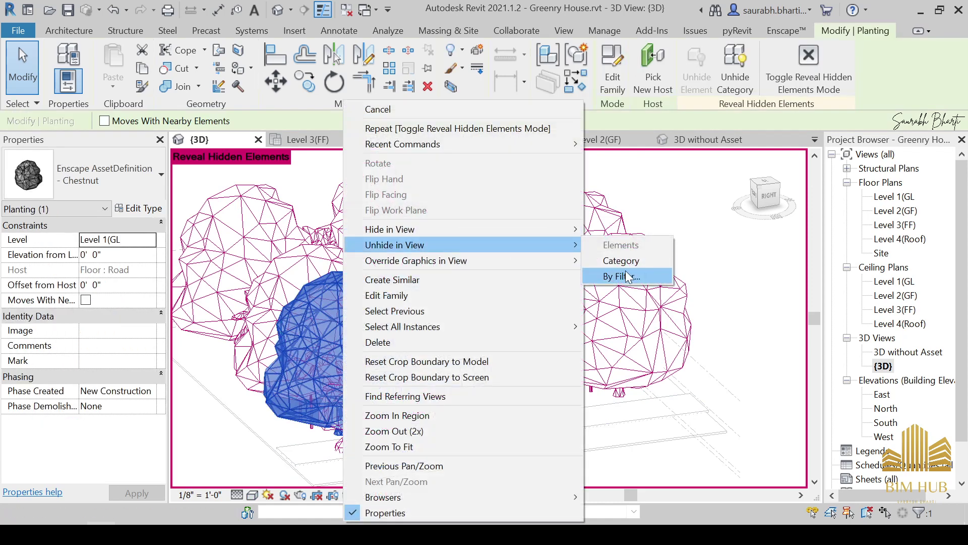
left_click(625, 259)
middle_click_drag(723, 295, 719, 341, "shift")
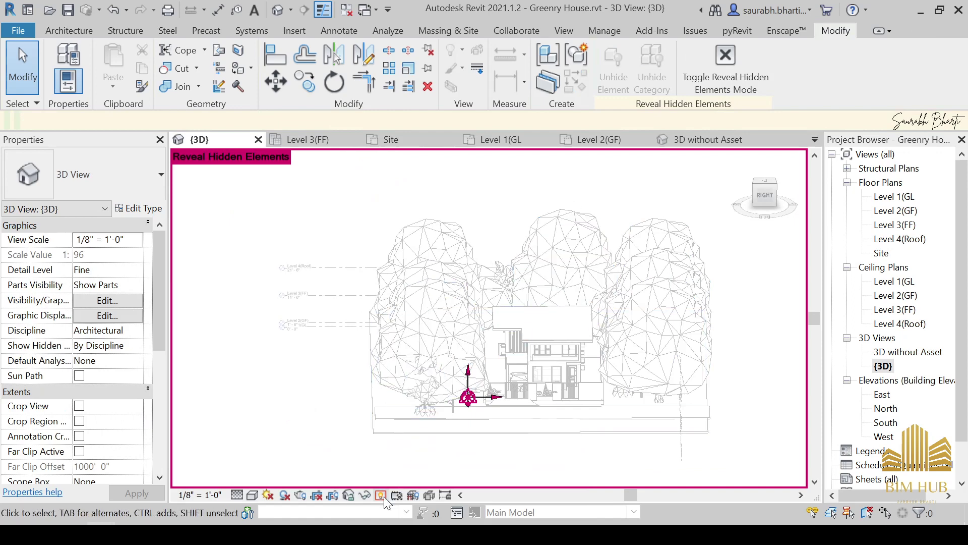
Turn off Reveal Hidden Elements and view the 3D without Asset model from its right side.
left_click(725, 58)
double_click(910, 352)
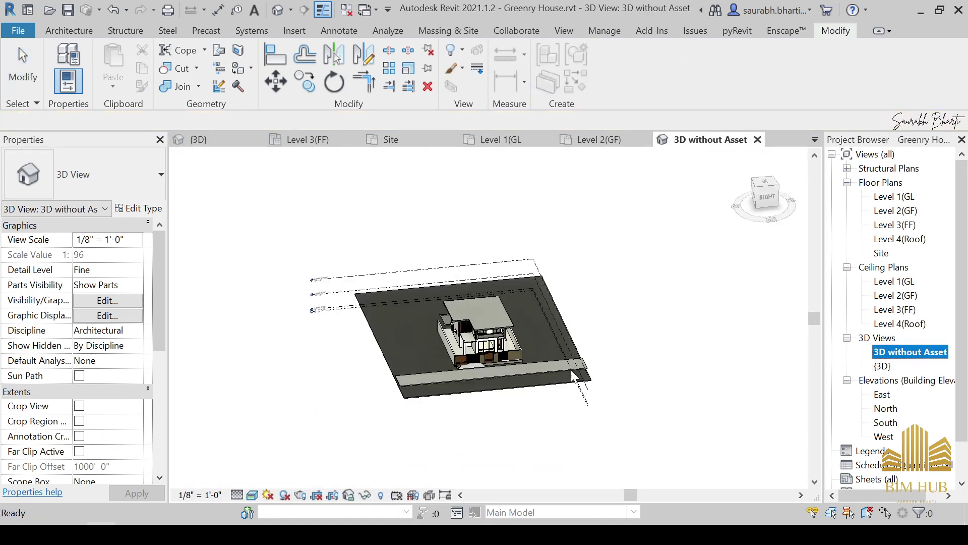
scroll(464, 333, "down", 2)
scroll(465, 334, "down", 2)
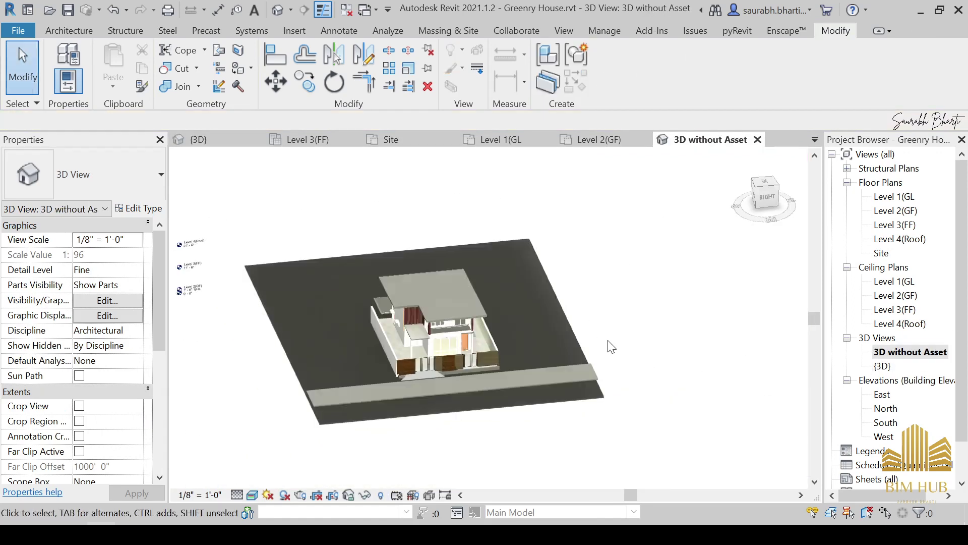
middle_click_drag(609, 342, 554, 306, "shift")
left_click(763, 194)
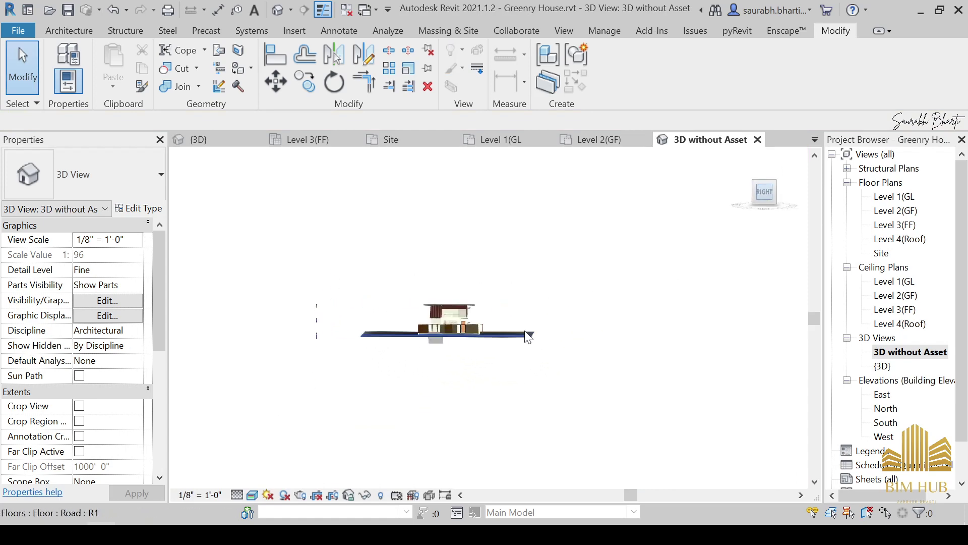
In the Level 1 plan, reveal hidden elements and select the hidden floor part.
double_click(894, 196)
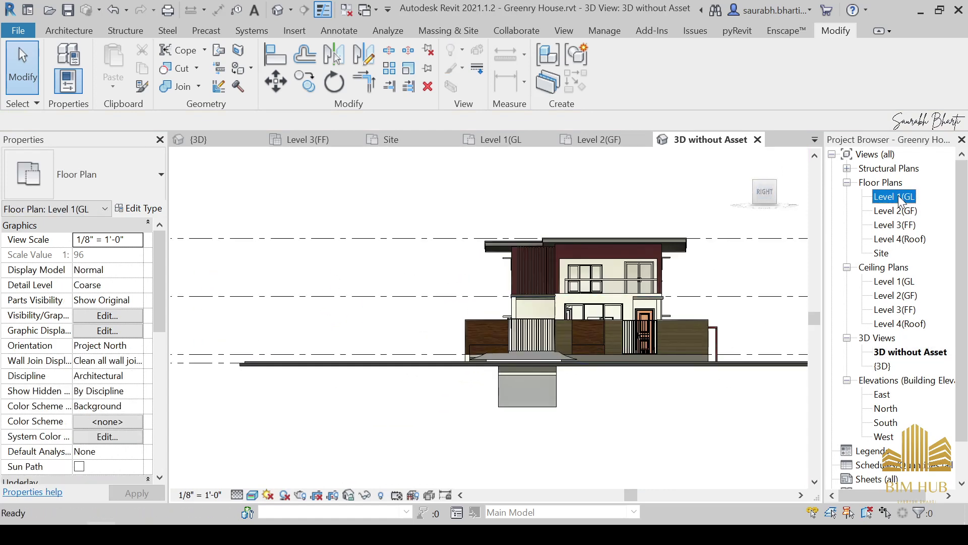
scroll(631, 378, "up", 3)
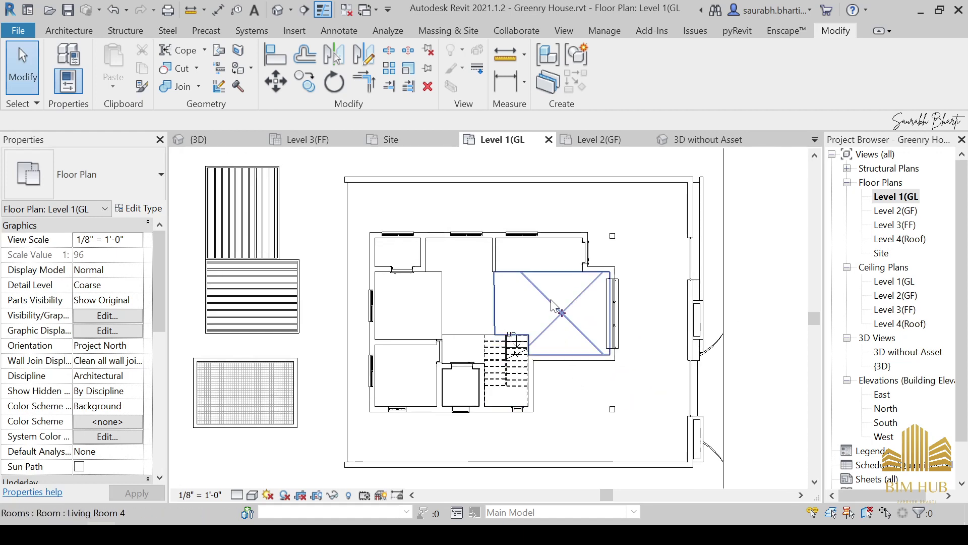
left_click(564, 312)
right_click(563, 312)
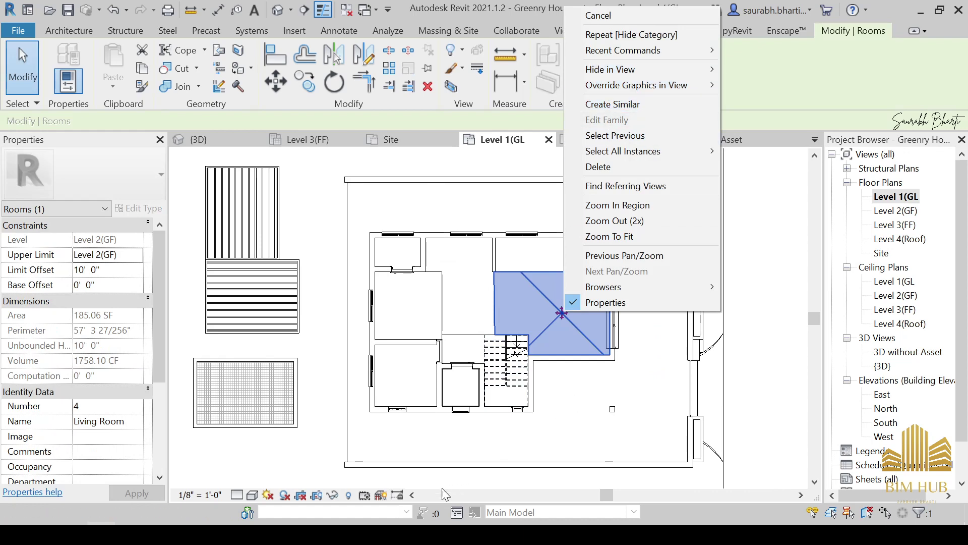
left_click(340, 492)
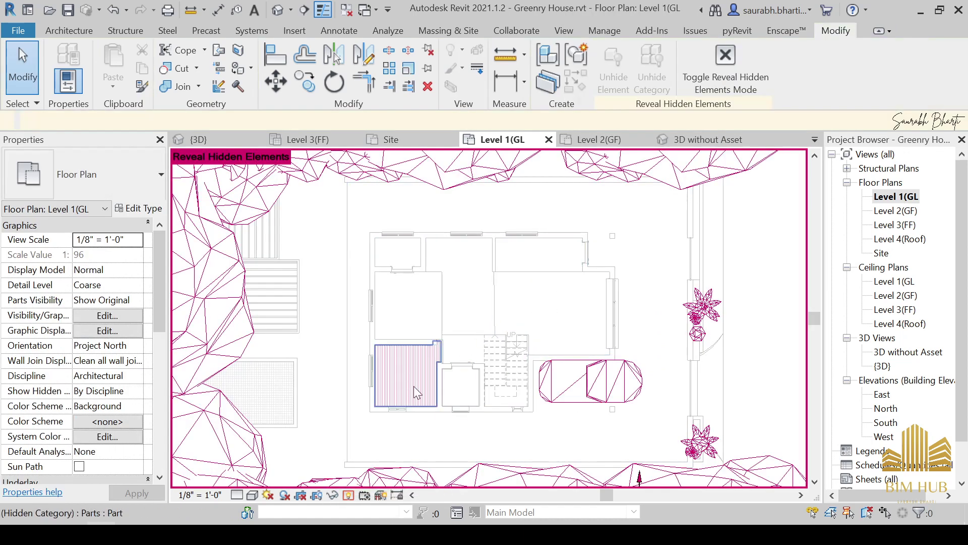
scroll(413, 386, "up", 3)
scroll(414, 386, "up", 2)
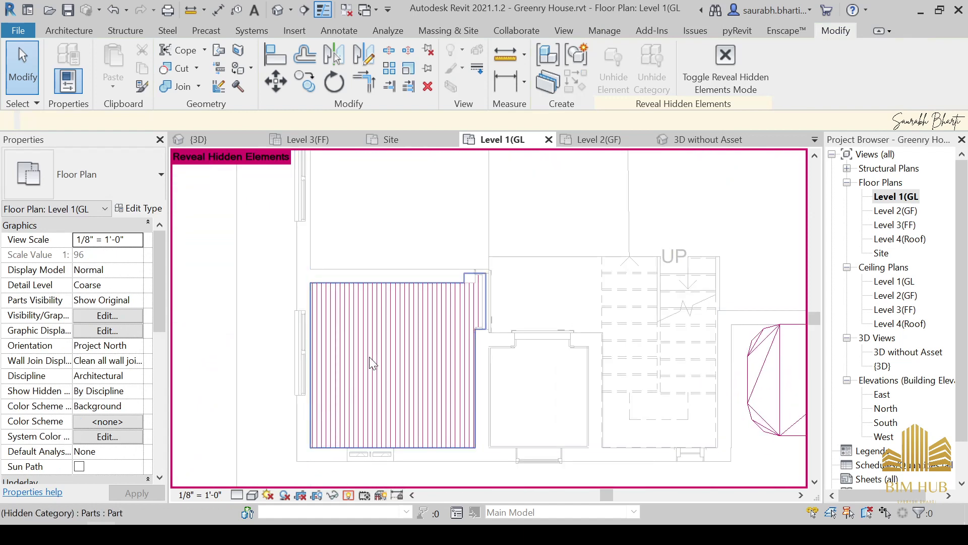
left_click(369, 362)
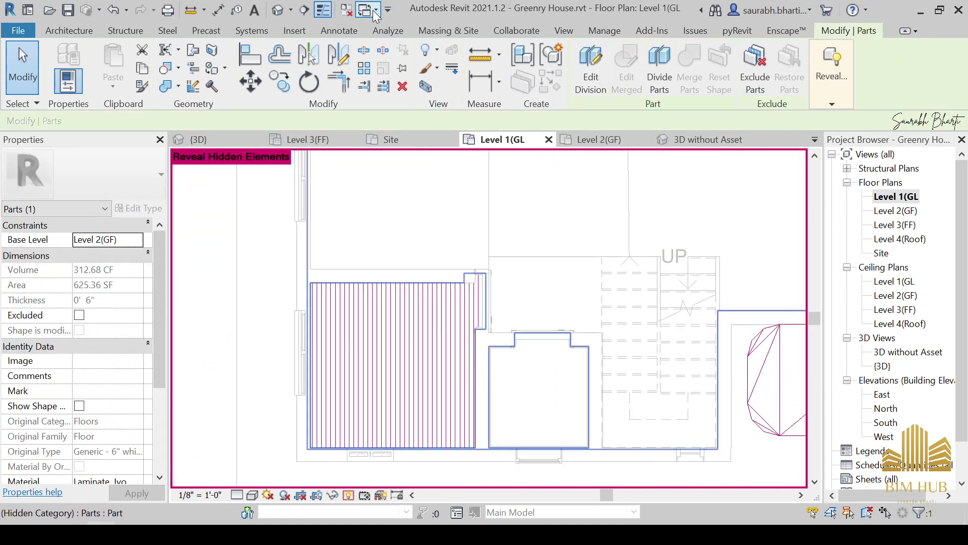
In the {3D} view, select all Chestnut trees, temporarily hide them, then restore them.
left_click(278, 10)
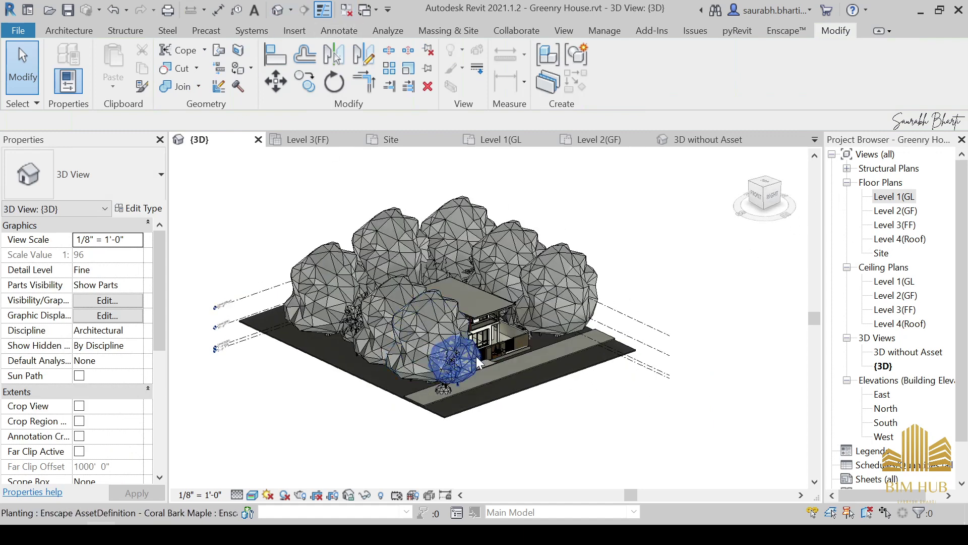
left_click(432, 350)
key("s")
key("a")
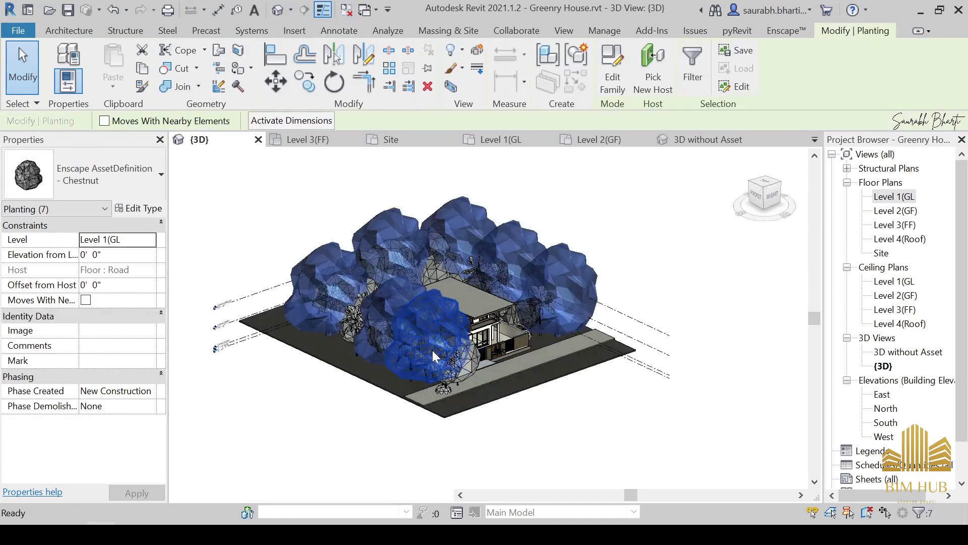
key("h")
key("h")
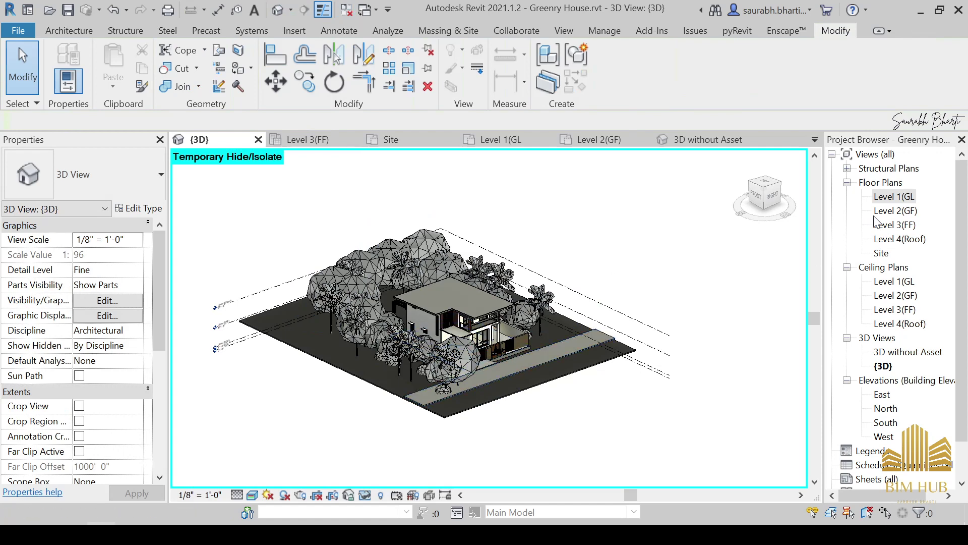
key("h")
key("r")
Return to the Level 1 plan with Reveal Hidden Elements turned off.
left_click(908, 199)
scroll(579, 371, "down", 1)
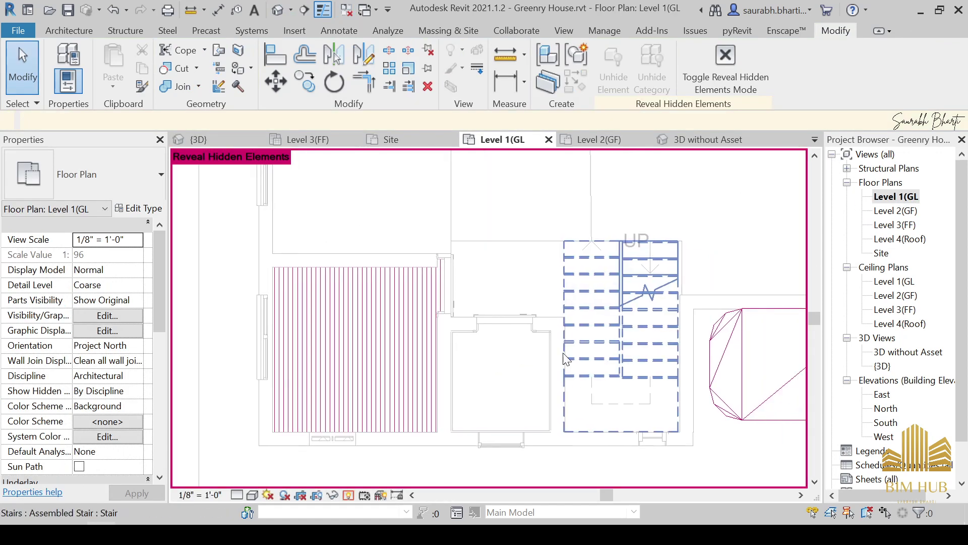
scroll(363, 398, "down", 1)
left_click(348, 496)
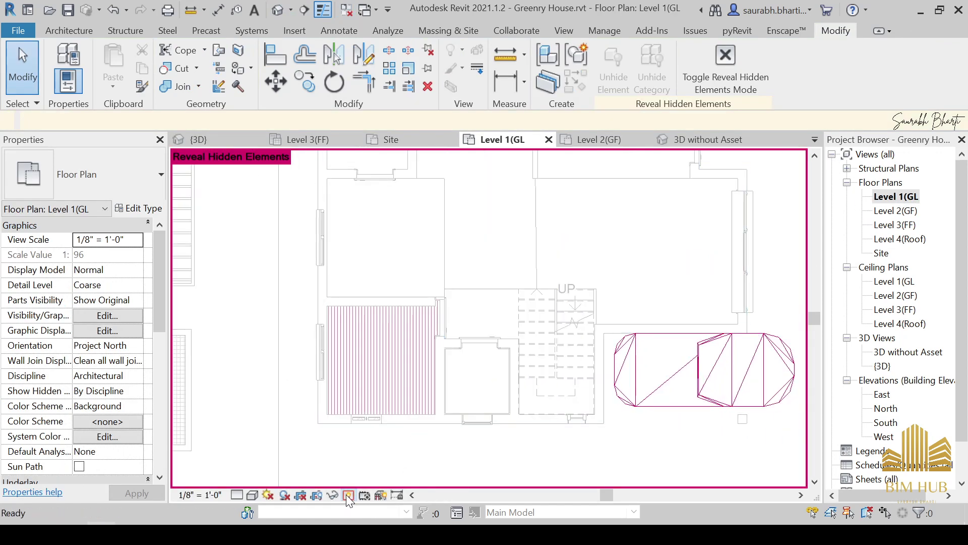
Select the Bedroom and try Hide by Filter, cancelling without changes.
left_click(378, 353)
right_click(379, 351)
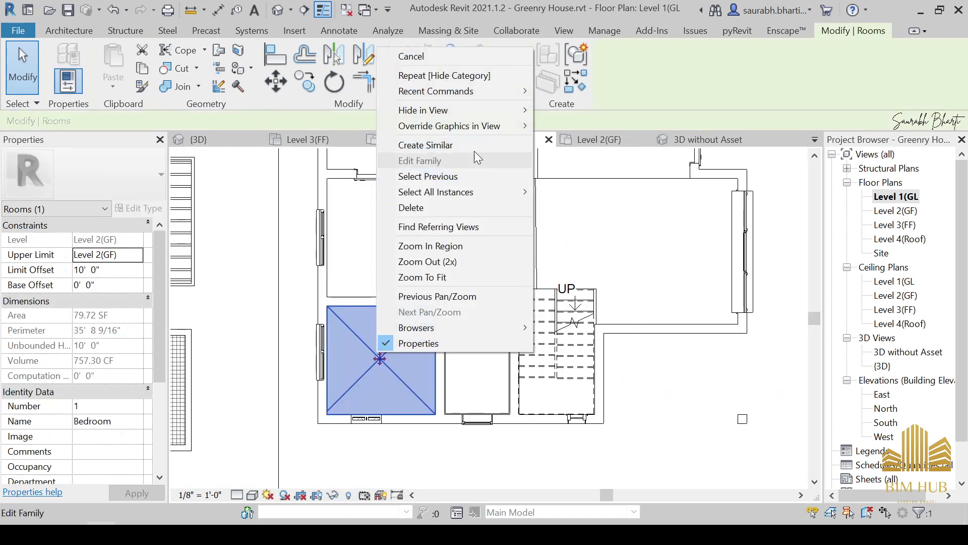
mouse_move(422, 110)
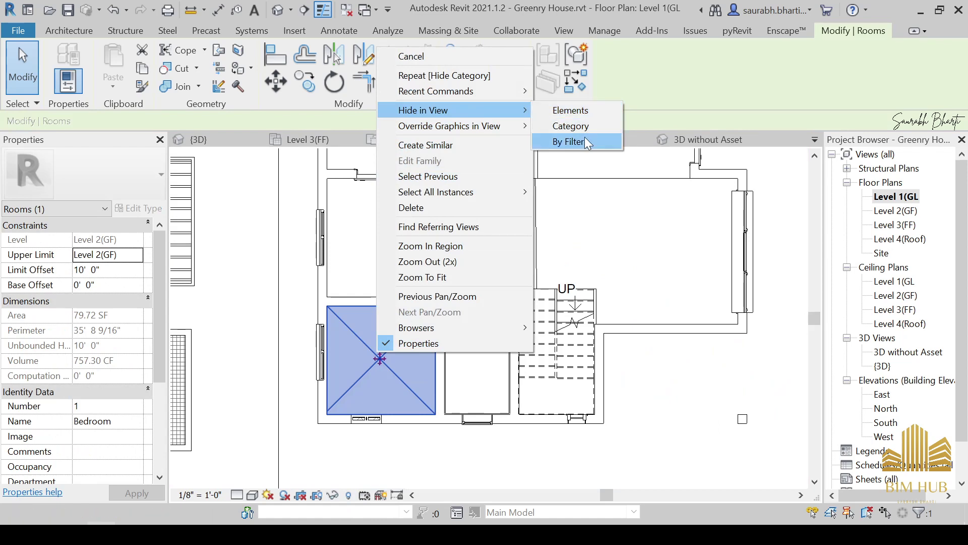
left_click(582, 140)
key("Escape")
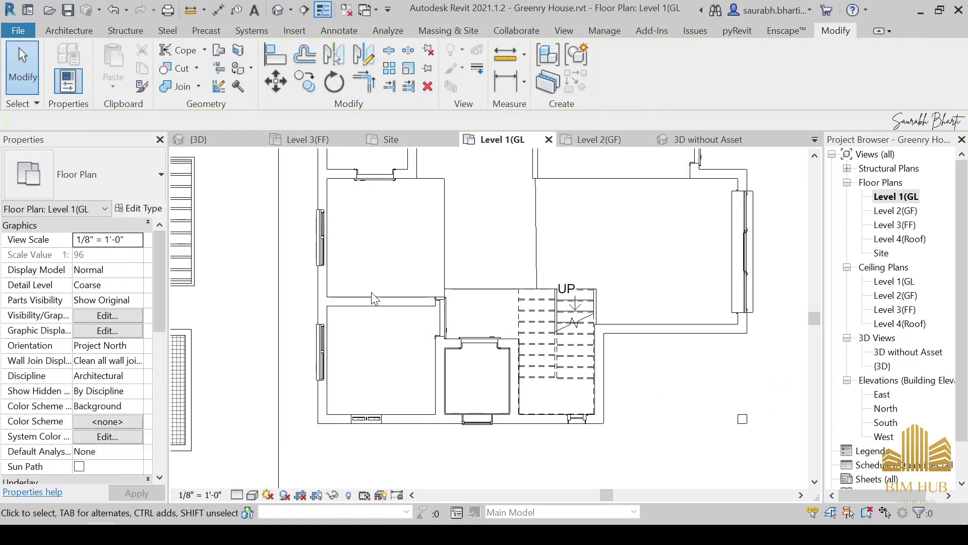
scroll(376, 297, "down", 1)
left_click(83, 35)
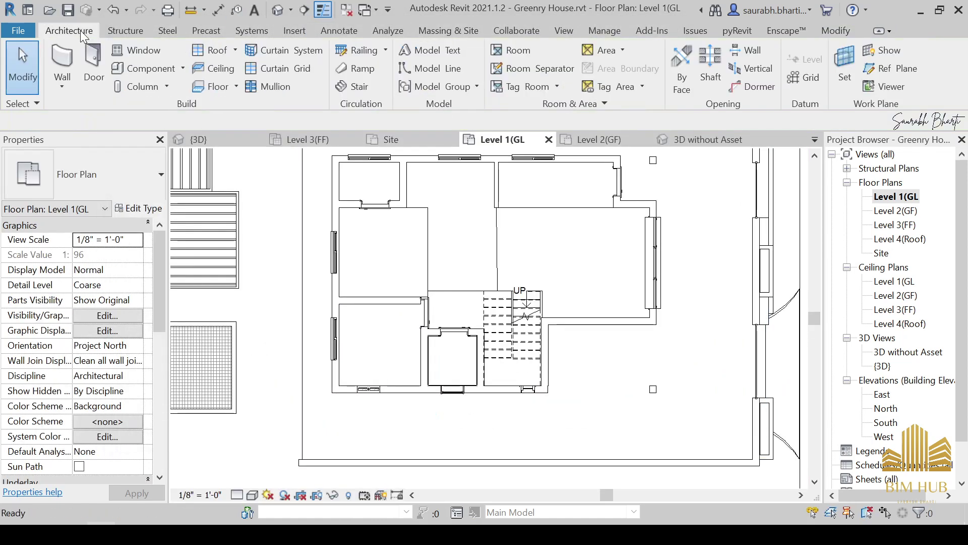
In Visibility/Graphics, make room Interior Fill and Reference lines visible and apply.
key("v")
key("g")
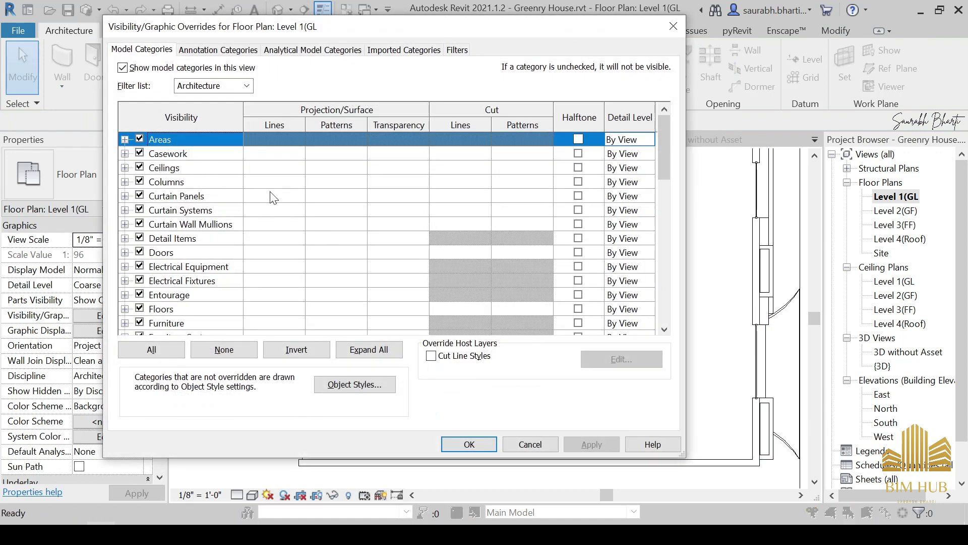
scroll(257, 216, "down", 3)
scroll(267, 231, "down", 3)
scroll(212, 268, "down", 2)
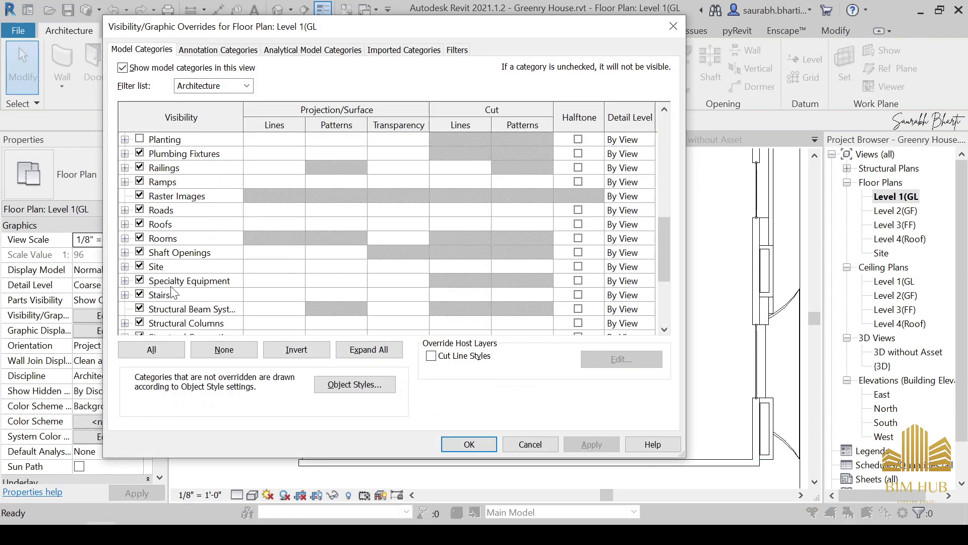
scroll(152, 282, "down", 3)
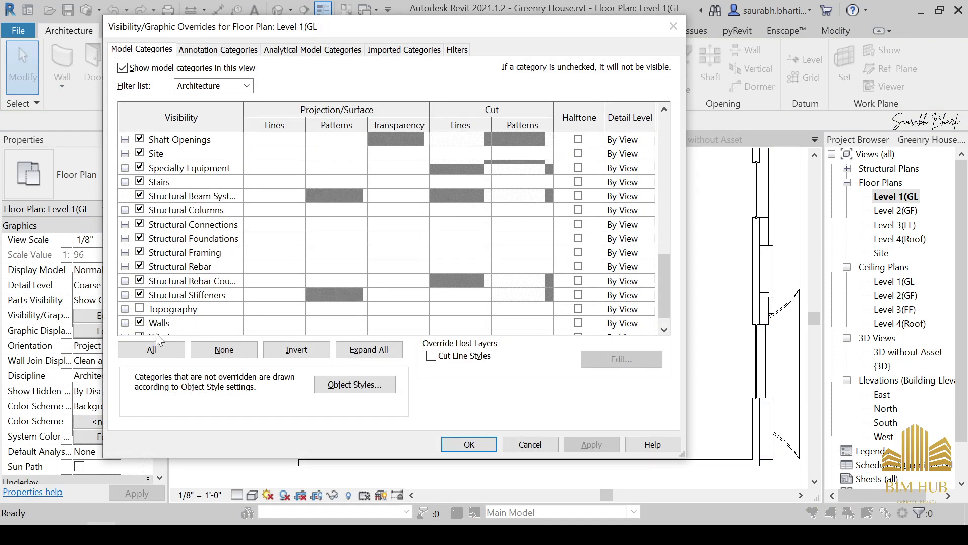
scroll(160, 323, "down", 1)
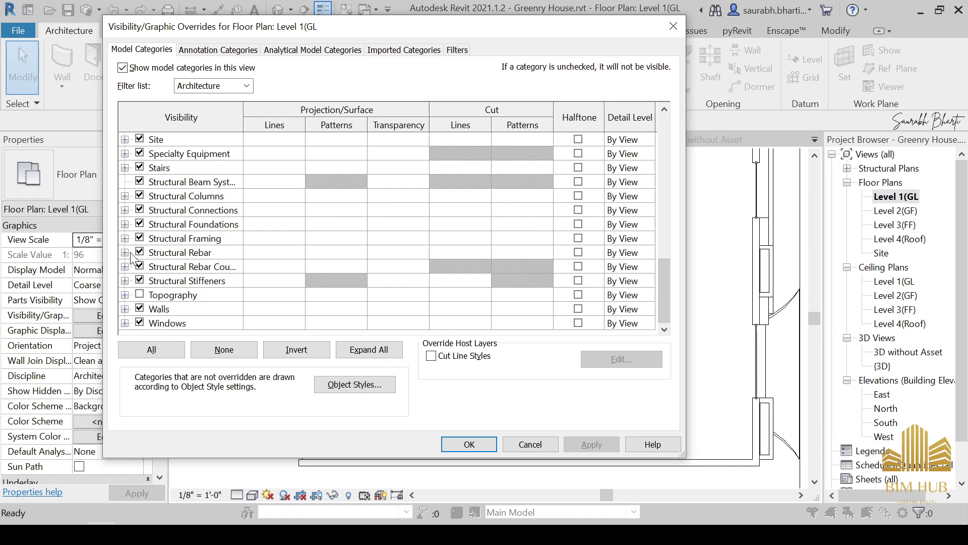
scroll(127, 225, "up", 1)
scroll(132, 217, "up", 1)
scroll(142, 200, "up", 2)
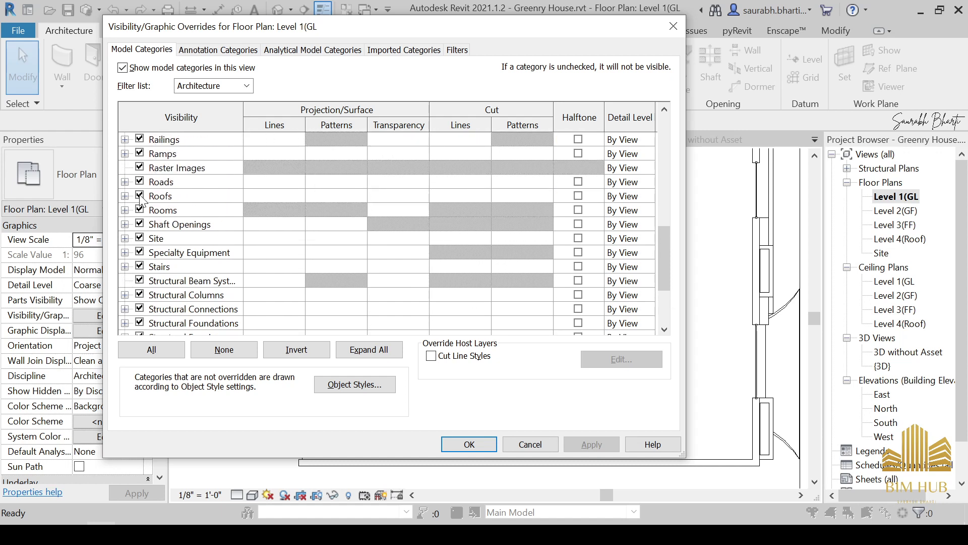
left_click(124, 210)
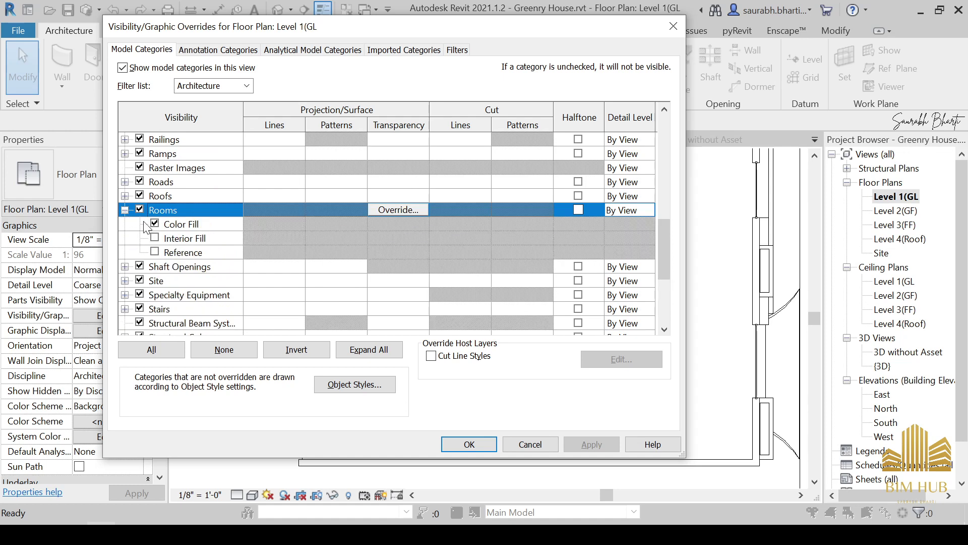
left_click(155, 238)
left_click(155, 251)
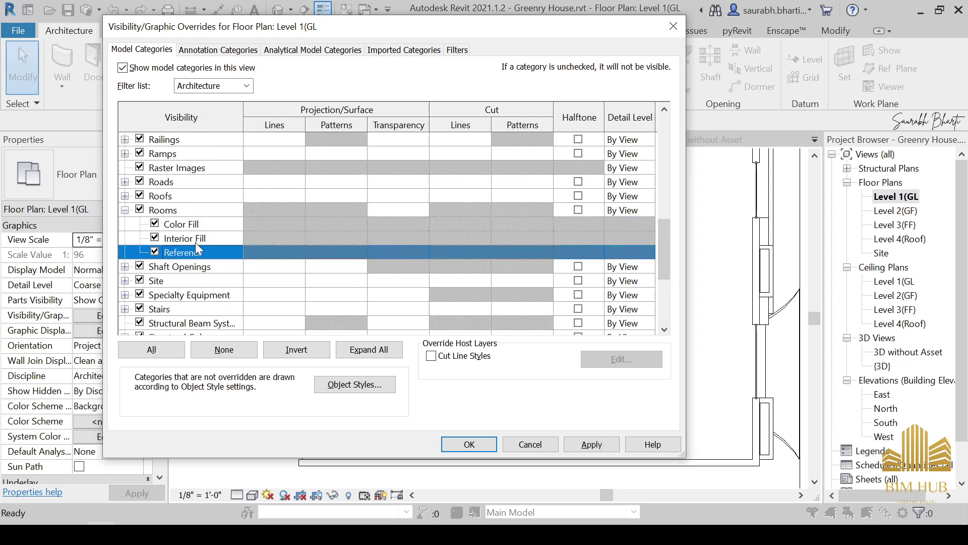
left_click(601, 442)
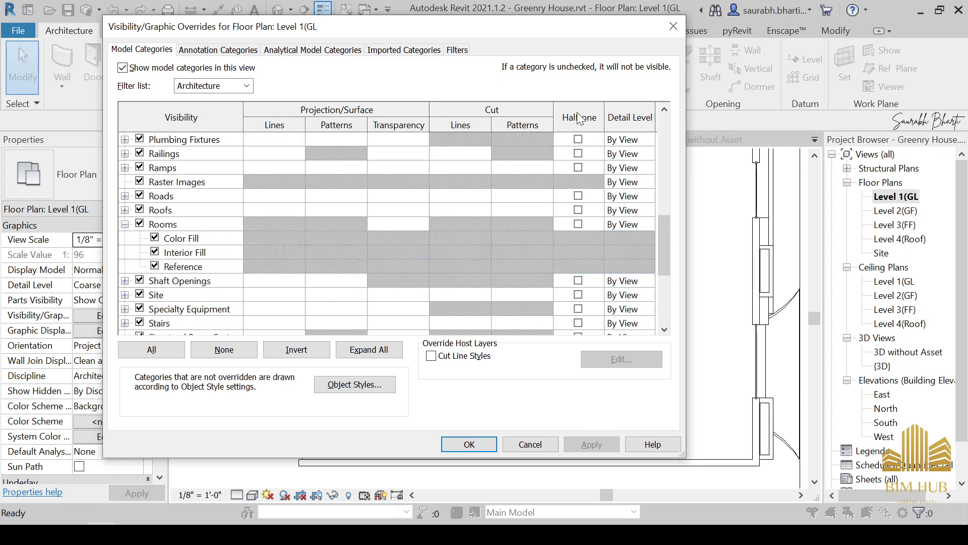
Move the Visibility/Graphics window and keep the discipline filter on Architecture.
left_click_drag(537, 36, 566, 74)
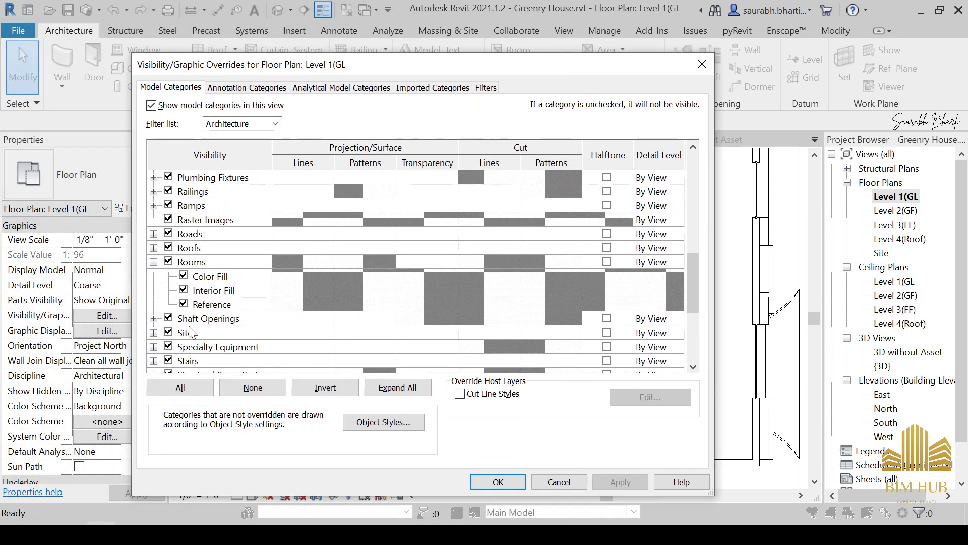
scroll(155, 263, "up", 1)
scroll(162, 236, "up", 1)
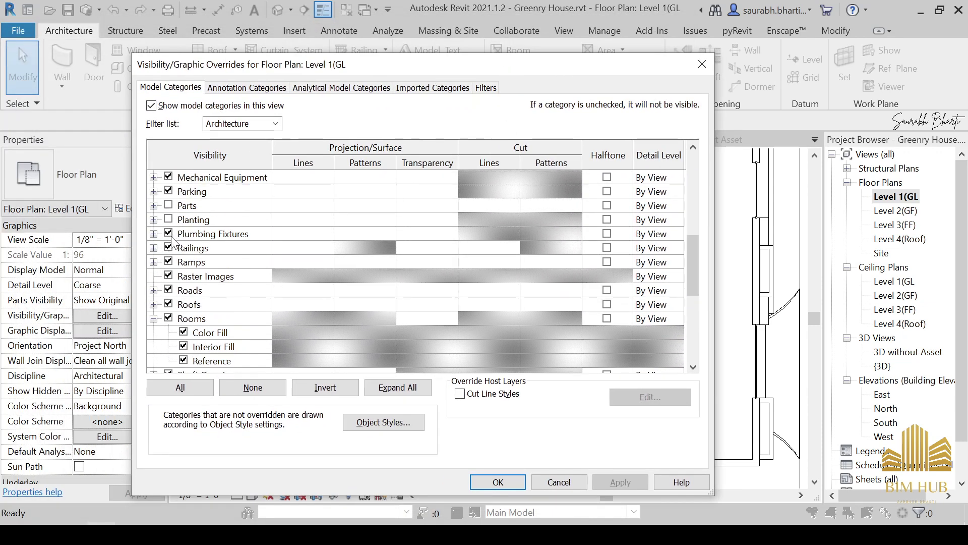
scroll(166, 236, "up", 1)
scroll(169, 237, "up", 2)
scroll(172, 238, "up", 2)
scroll(173, 238, "up", 2)
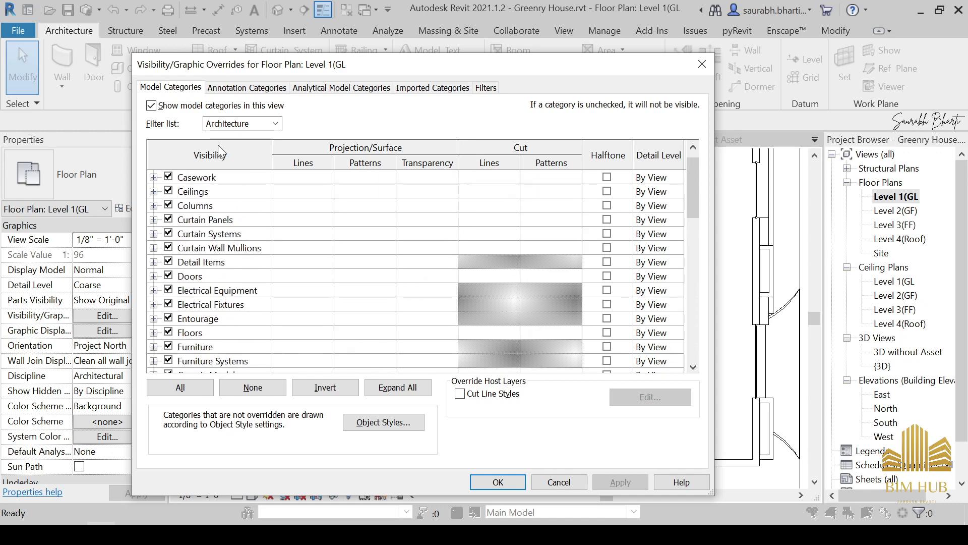
left_click(251, 123)
left_click(250, 91)
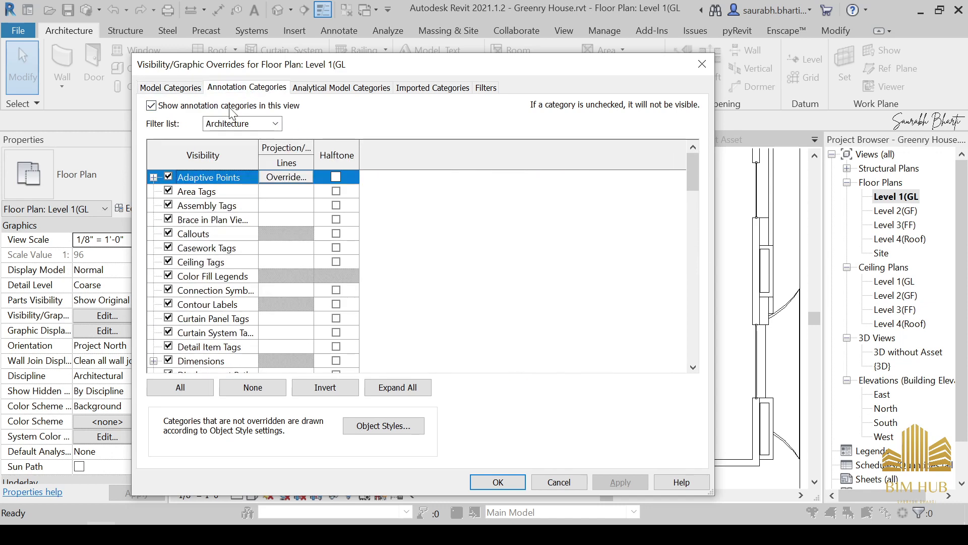
Scroll down to Room Tags and tick Halftone.
scroll(213, 273, "down", 2)
scroll(212, 288, "down", 1)
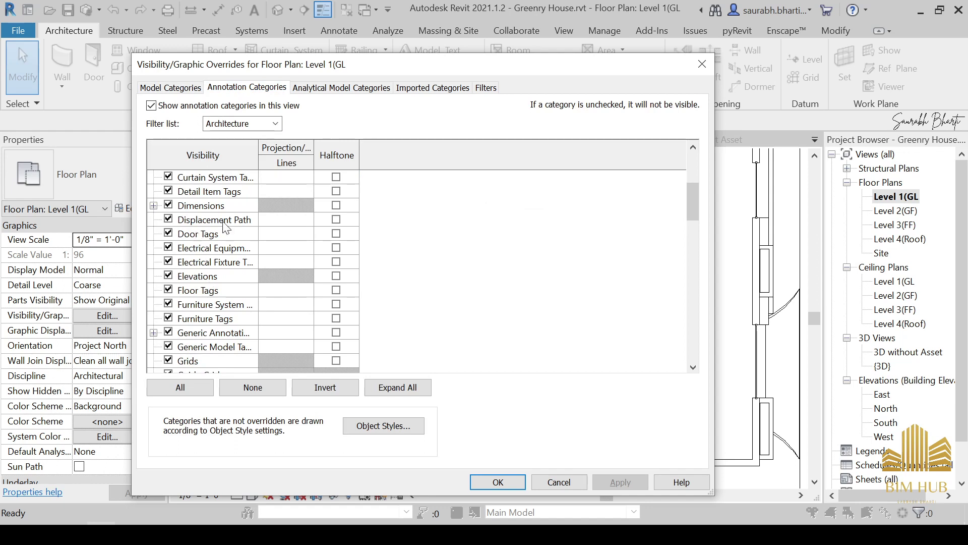
scroll(189, 232, "down", 1)
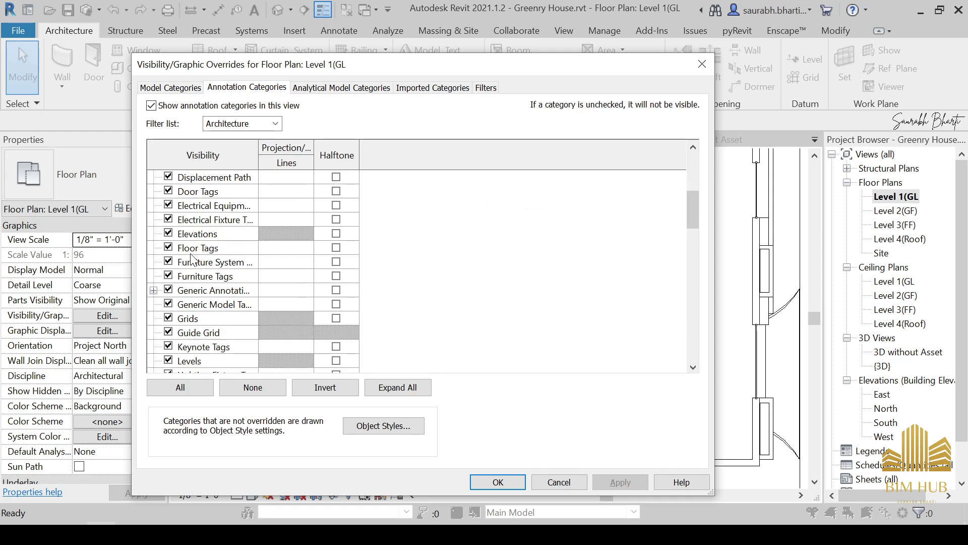
scroll(194, 242, "down", 1)
scroll(197, 247, "down", 1)
scroll(200, 254, "down", 1)
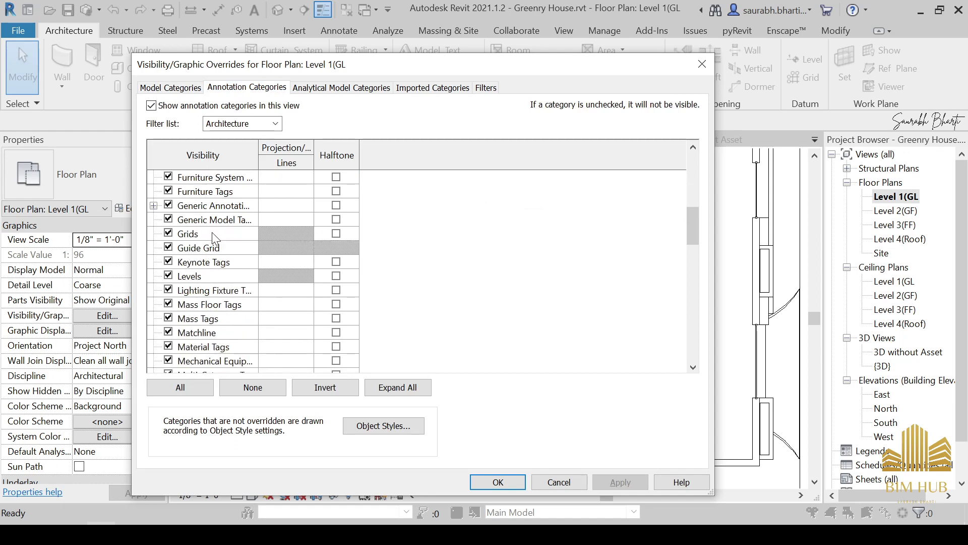
scroll(216, 242, "down", 1)
scroll(223, 252, "down", 1)
scroll(224, 272, "down", 1)
scroll(216, 287, "down", 2)
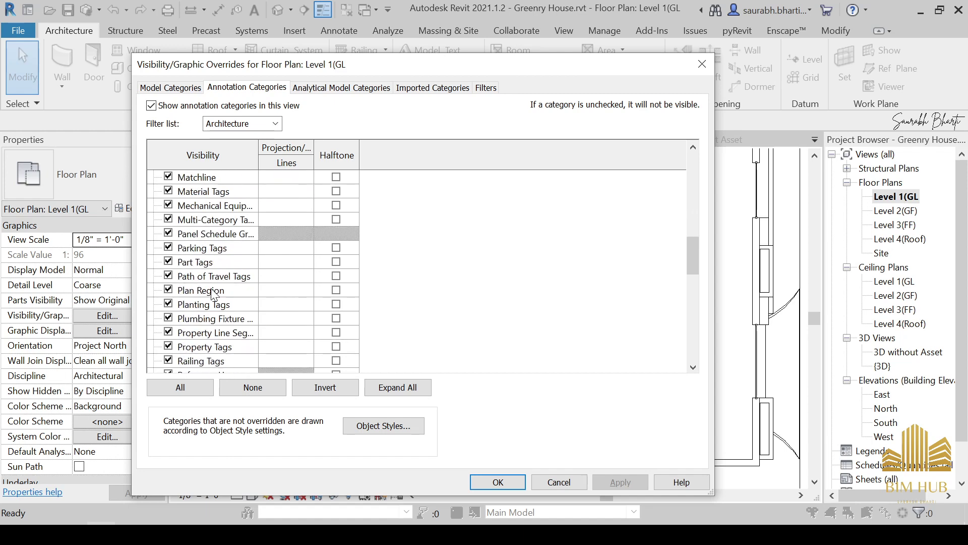
scroll(216, 293, "down", 3)
scroll(233, 317, "down", 1)
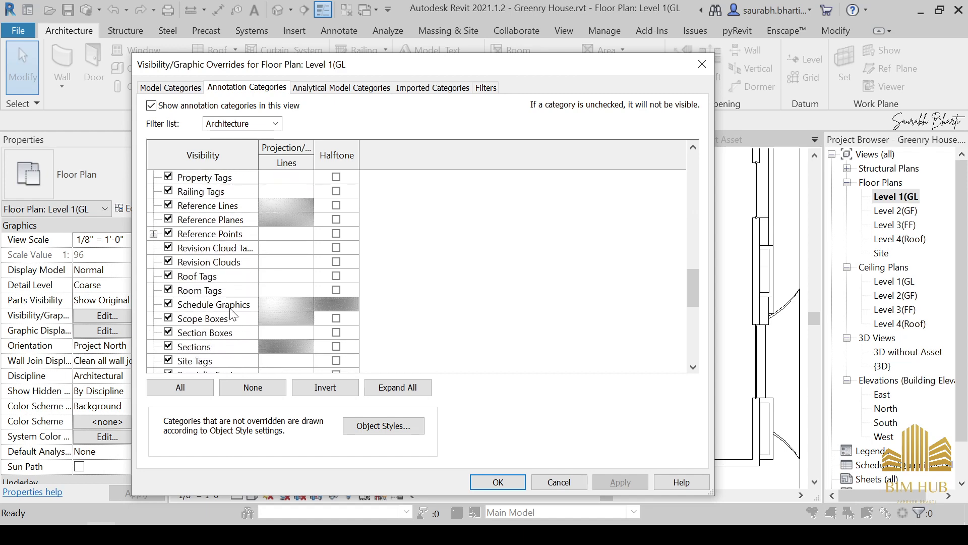
scroll(233, 317, "down", 1)
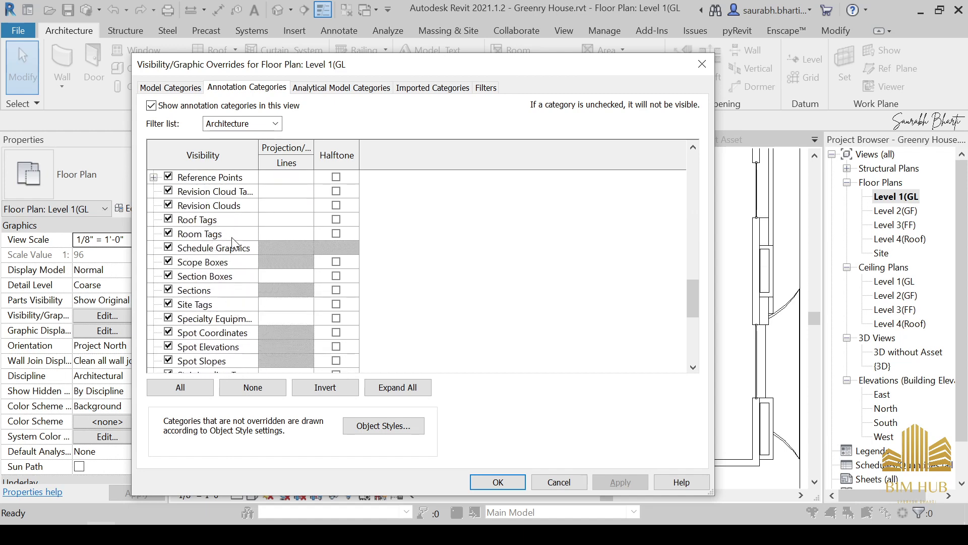
left_click(333, 234)
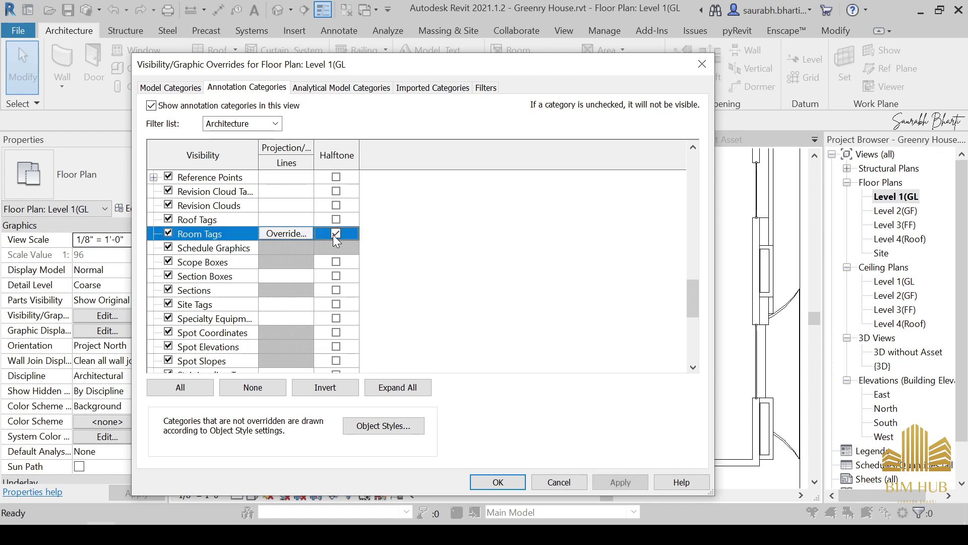
Leave the Room Tags line overrides at defaults, then apply and close the dialog.
left_click(305, 233)
left_click(457, 278)
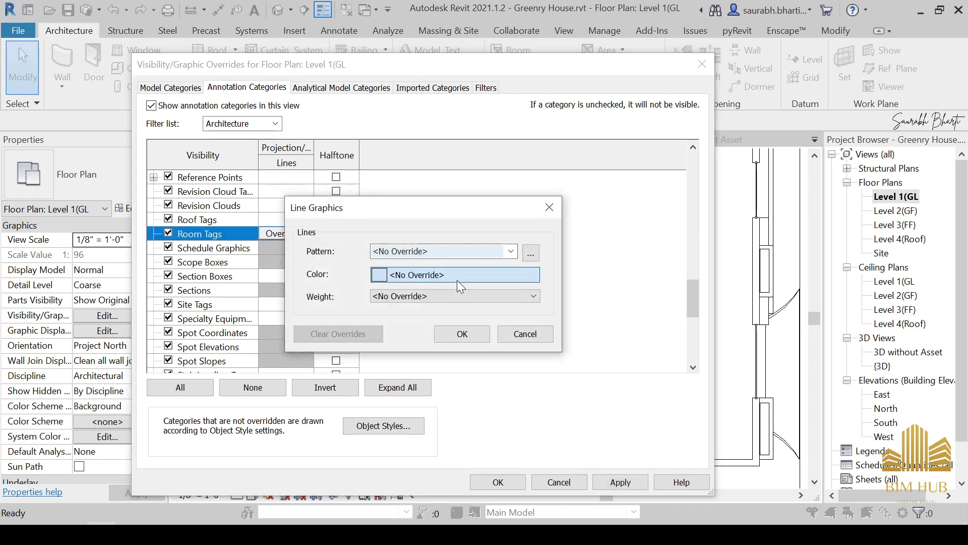
left_click(569, 411)
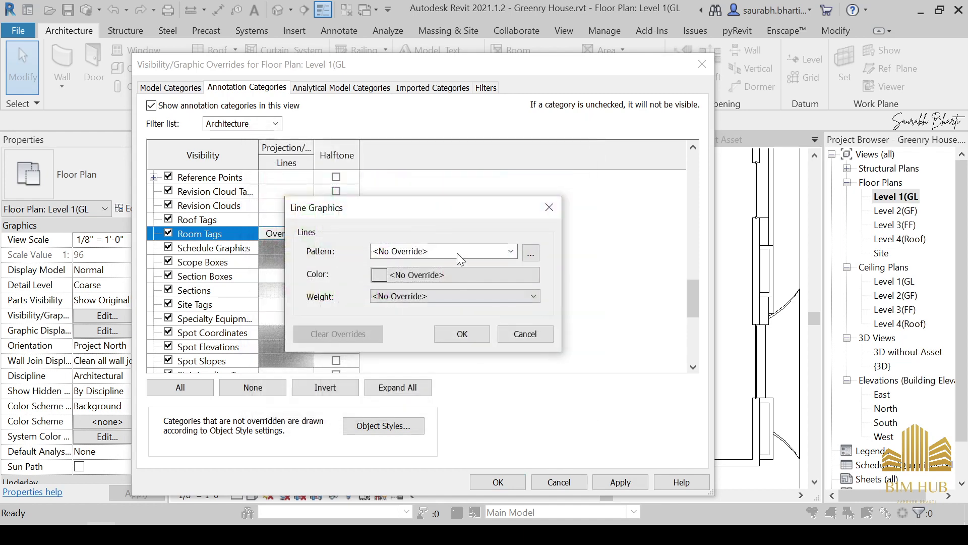
left_click(457, 253)
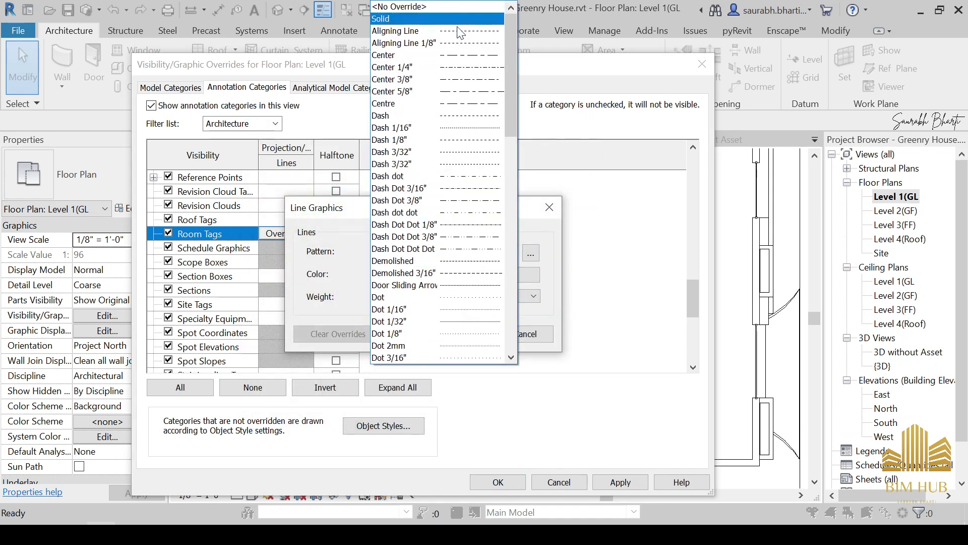
left_click(322, 277)
left_click(485, 301)
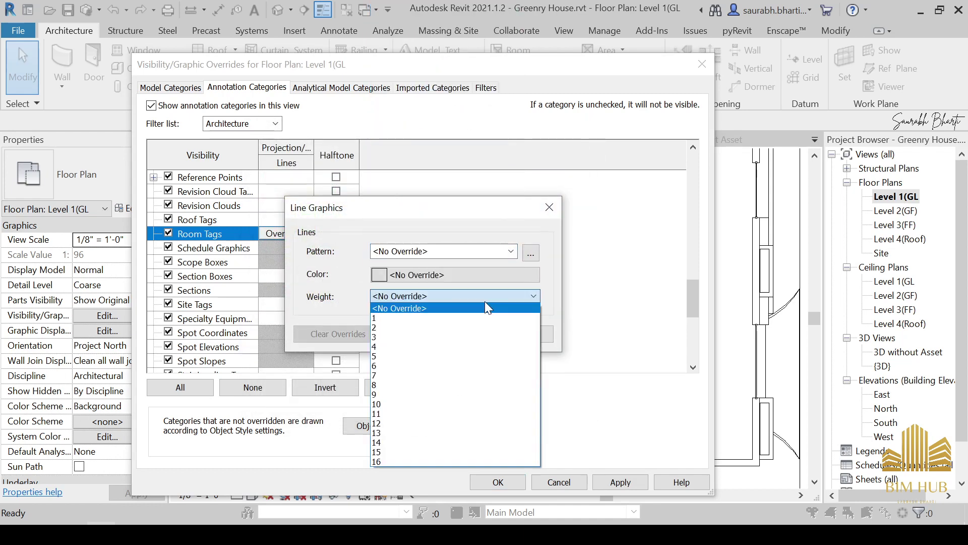
left_click(335, 273)
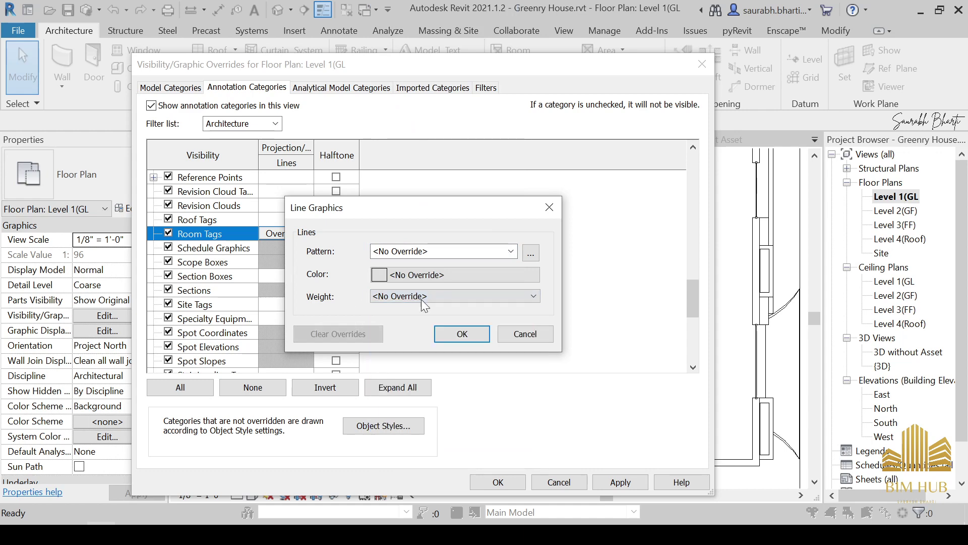
left_click(456, 334)
left_click(629, 487)
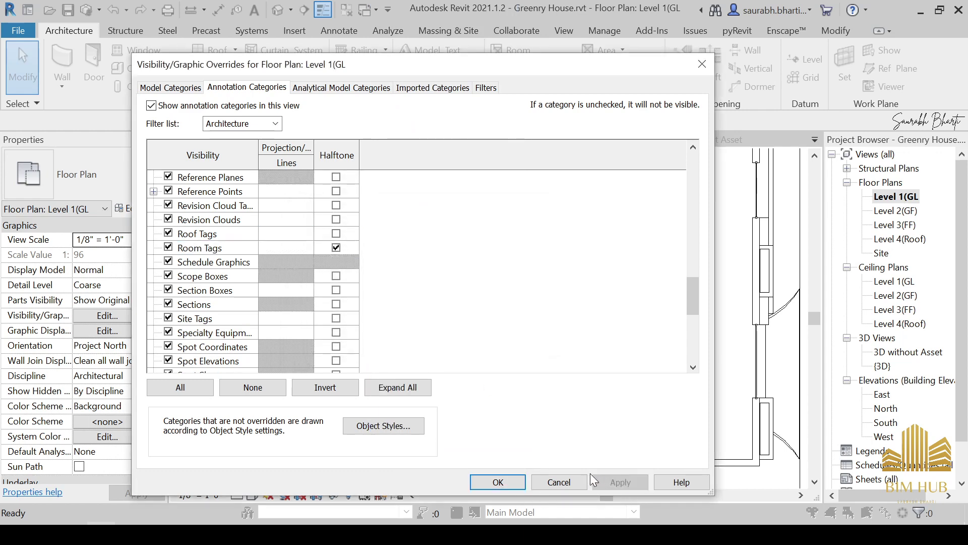
left_click(497, 482)
left_click(586, 283)
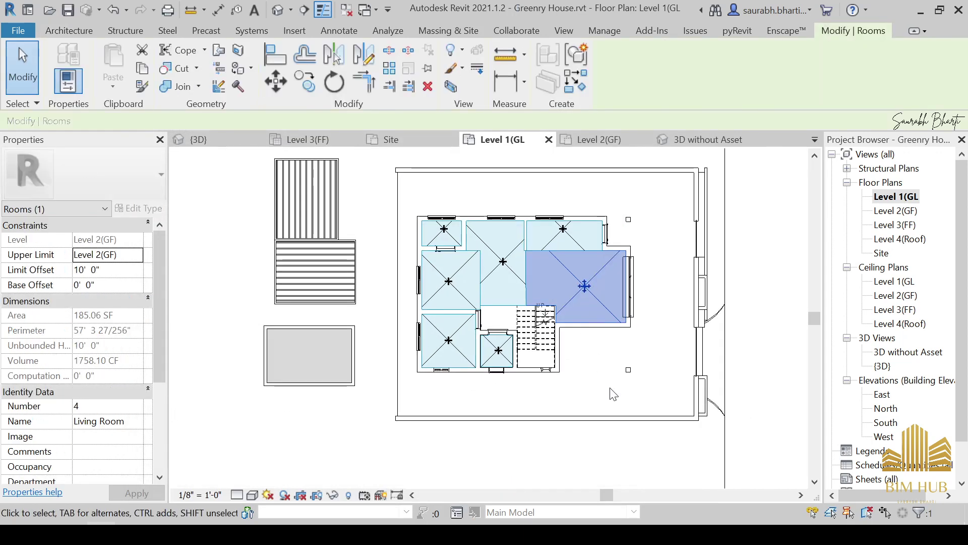
Open the Level 2(GF) plan and inspect the Toilet room.
key("Escape")
double_click(896, 211)
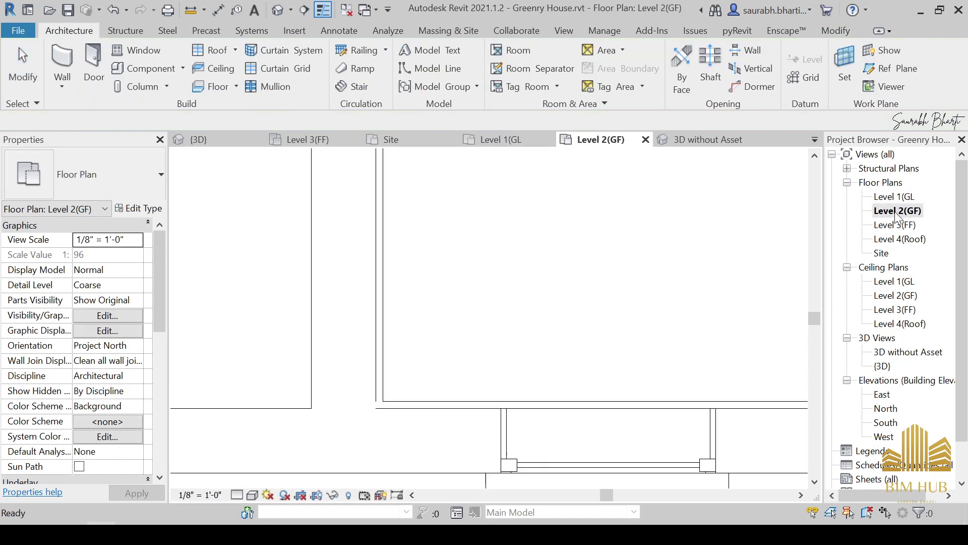
scroll(454, 315, "up", 3)
scroll(438, 371, "up", 2)
scroll(438, 372, "down", 5)
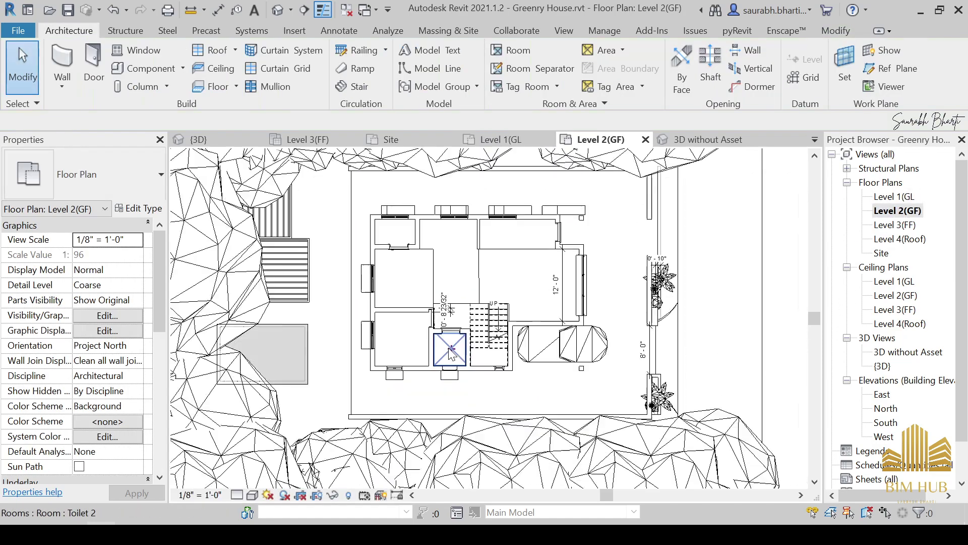
scroll(450, 347, "up", 2)
left_click(449, 347)
key("Escape")
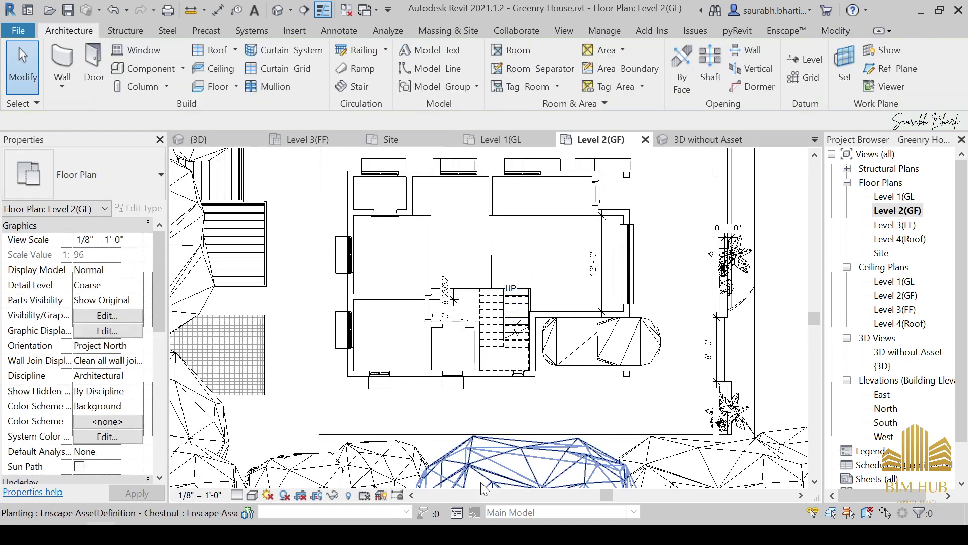
scroll(397, 449, "up", 2)
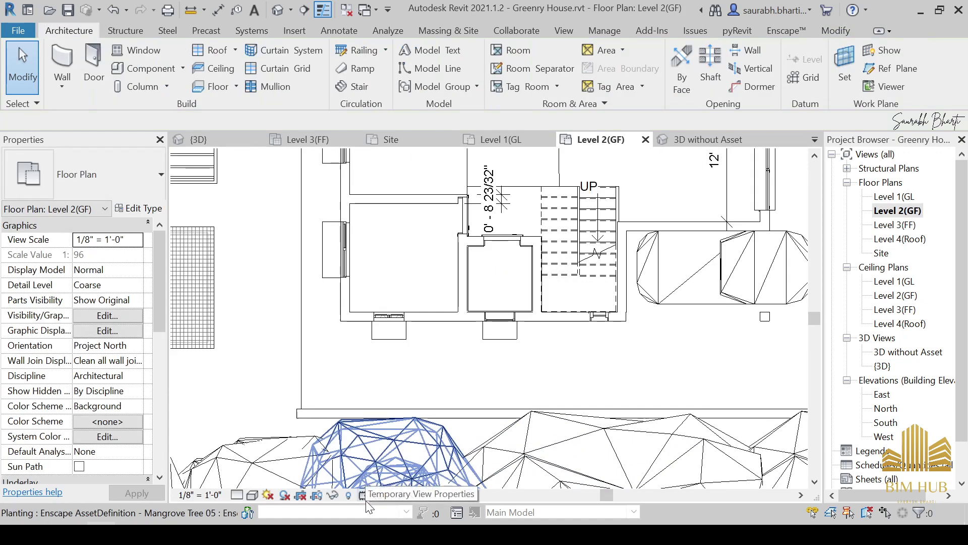
Reveal hidden elements in Level 2(GF) and unhide the Room Tags category.
left_click(365, 493)
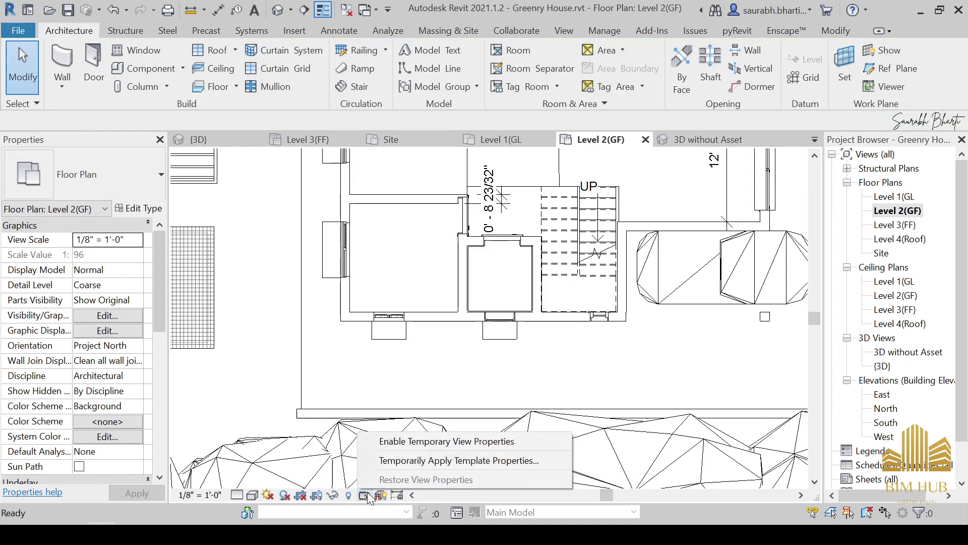
left_click(376, 496)
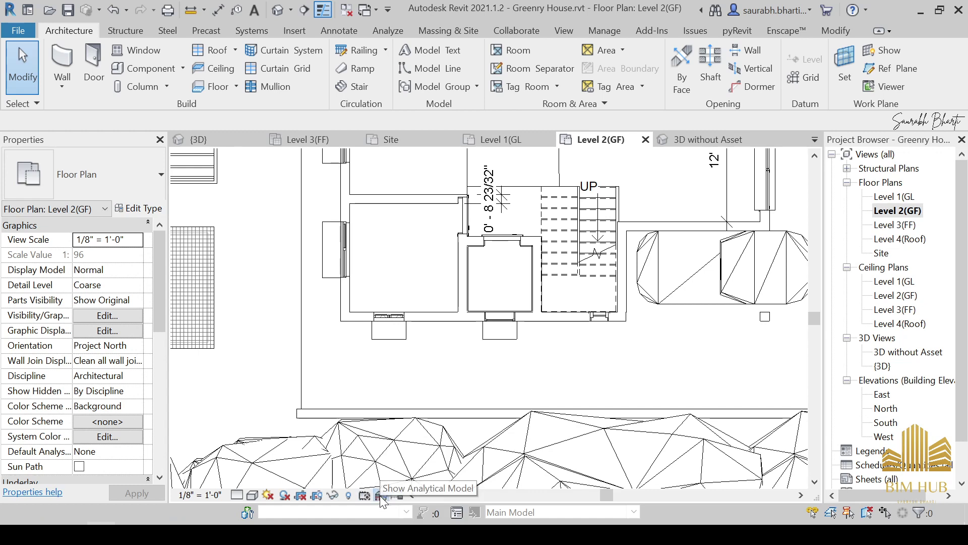
left_click(349, 495)
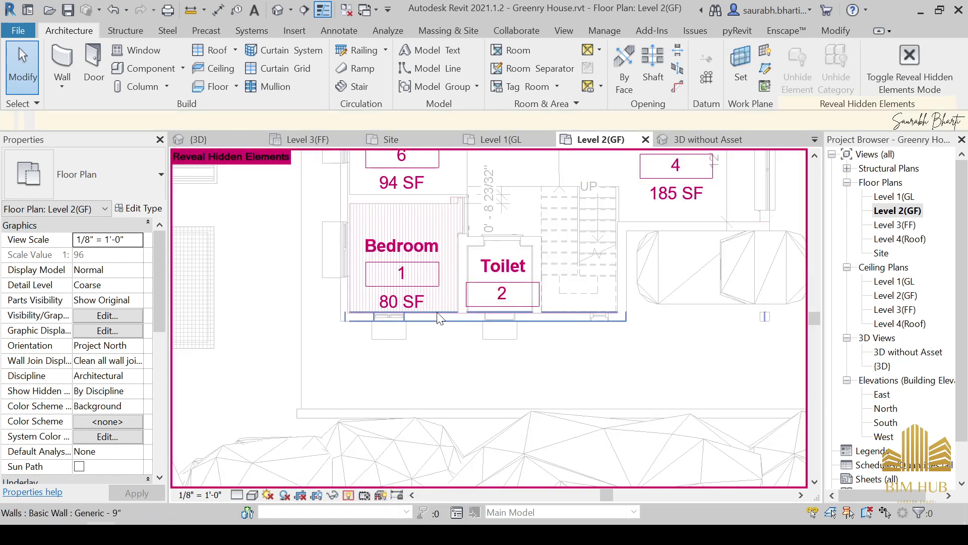
middle_click_drag(438, 319, 374, 337)
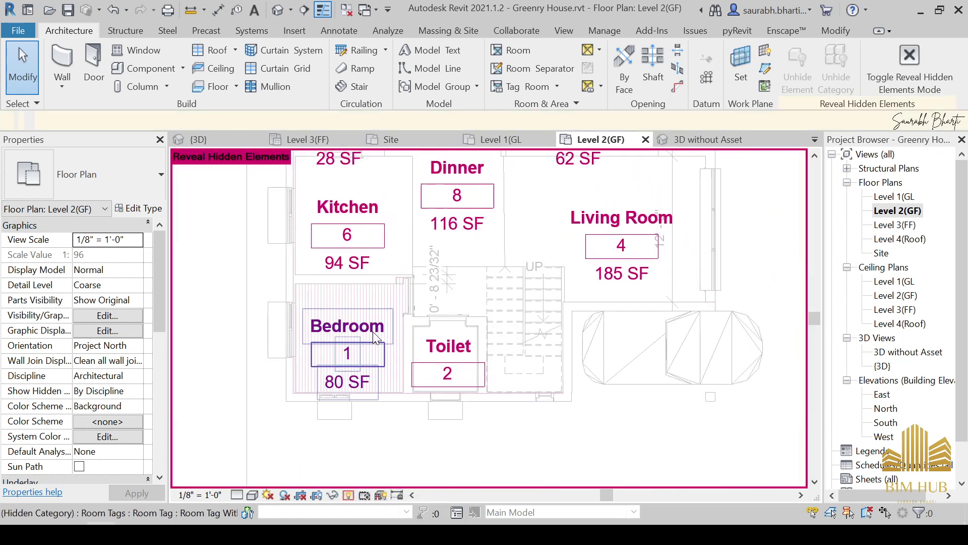
right_click(346, 331)
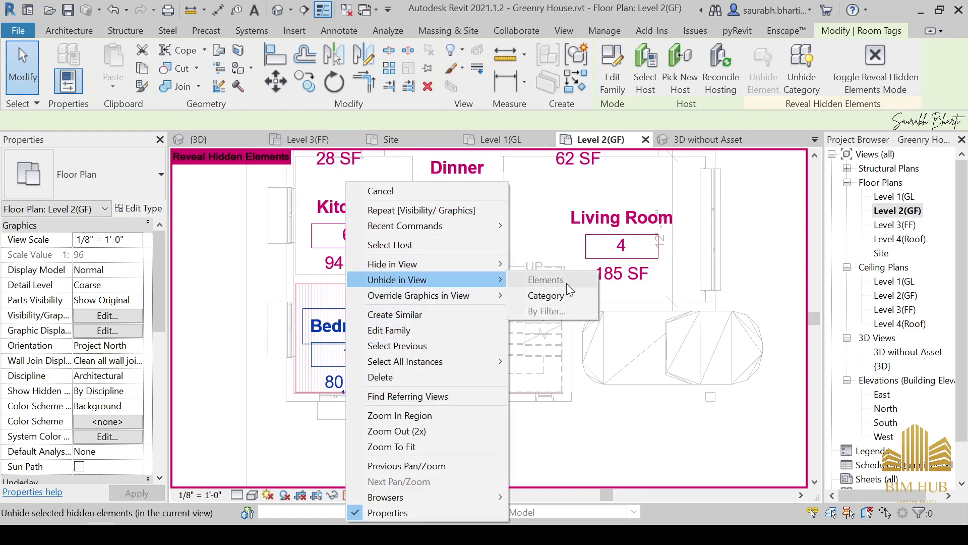
left_click(559, 280)
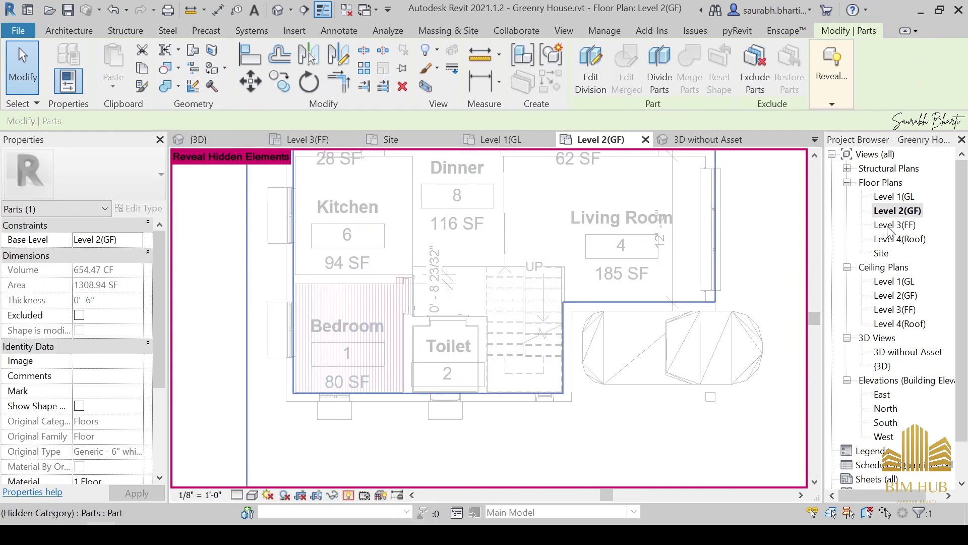
In the Level 1 plan, reveal hidden elements and inspect a floor part.
double_click(895, 196)
scroll(455, 343, "up", 1)
scroll(456, 343, "up", 2)
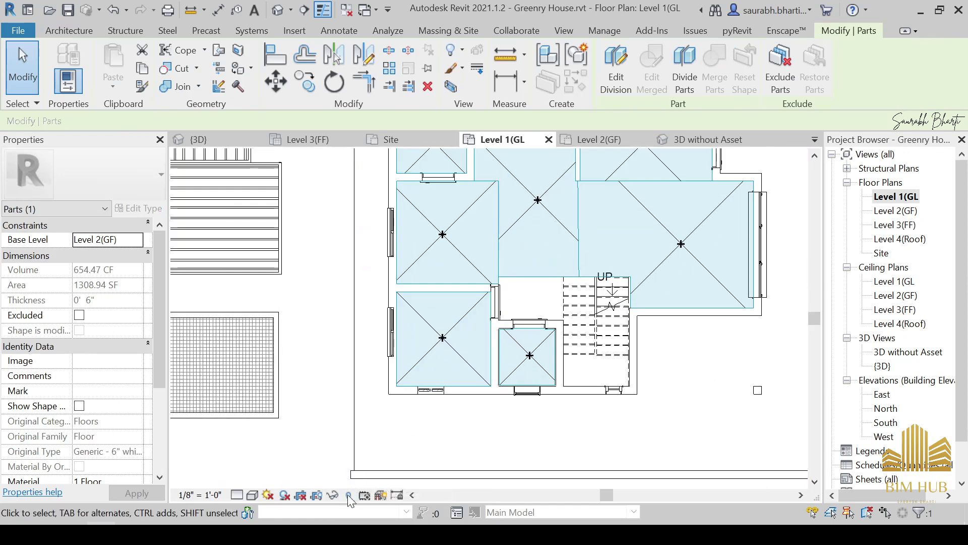
left_click(351, 494)
middle_click_drag(537, 314, 462, 353)
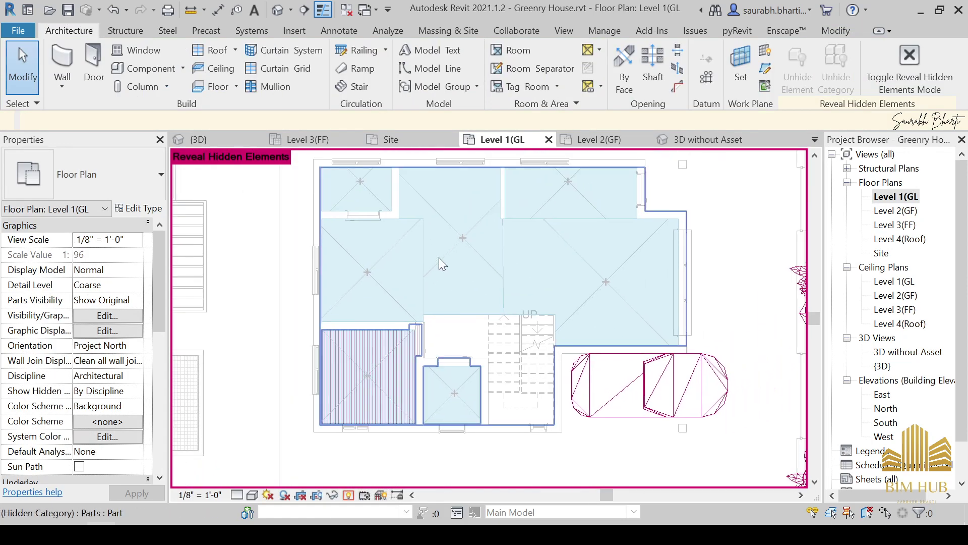
left_click(461, 241)
right_click(461, 241)
key("Escape")
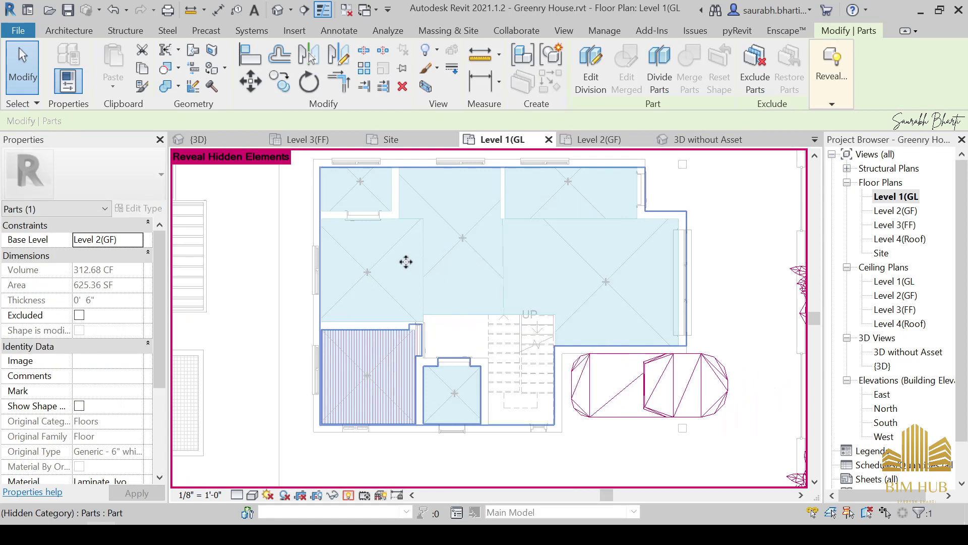
left_click(737, 242)
Select another floor part, then turn Reveal Hidden Elements back off.
left_click(456, 252)
key("Escape")
scroll(336, 398, "up", 3)
left_click(413, 235)
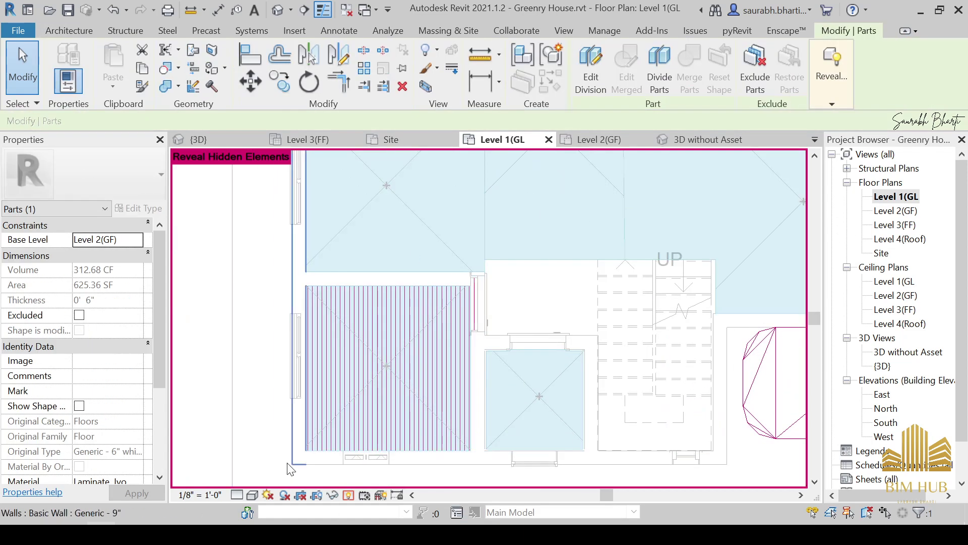
left_click(347, 495)
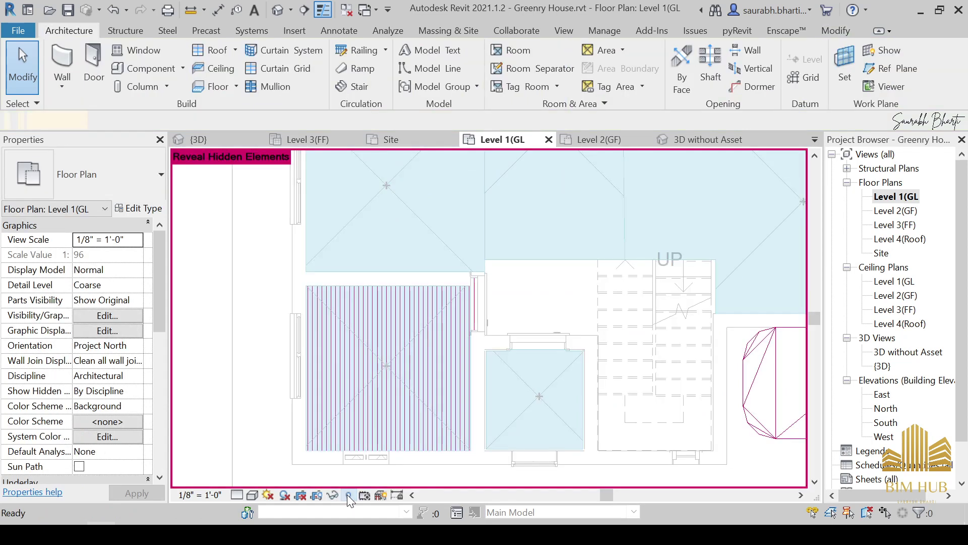
left_click(347, 494)
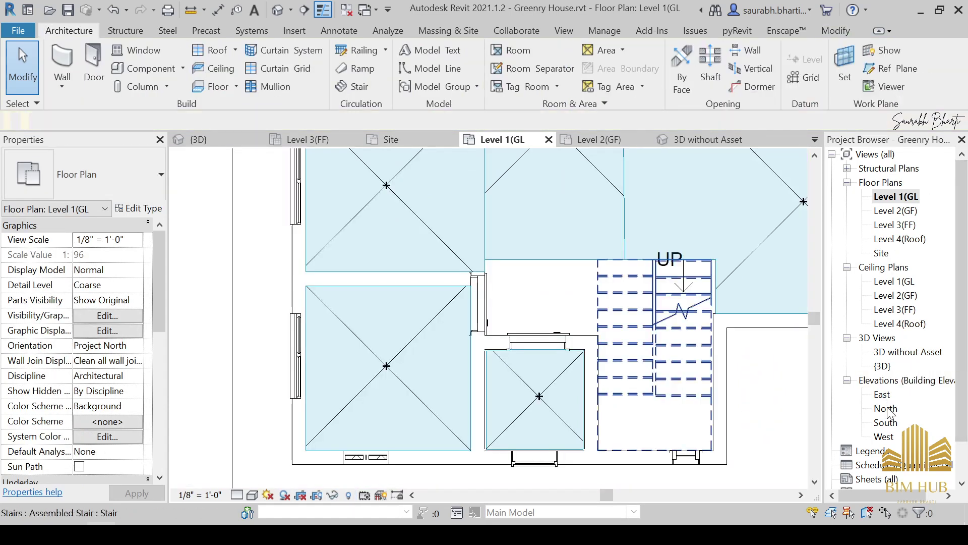
Glance at the Level 2(GF) plan, then return to the Level 1(GL) plan.
double_click(897, 211)
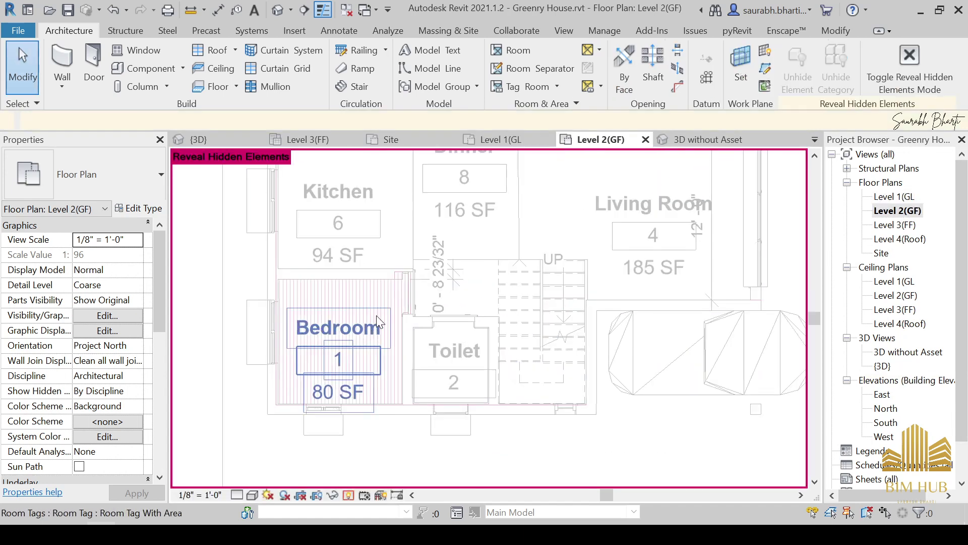
scroll(376, 316, "down", 2)
scroll(376, 316, "down", 2)
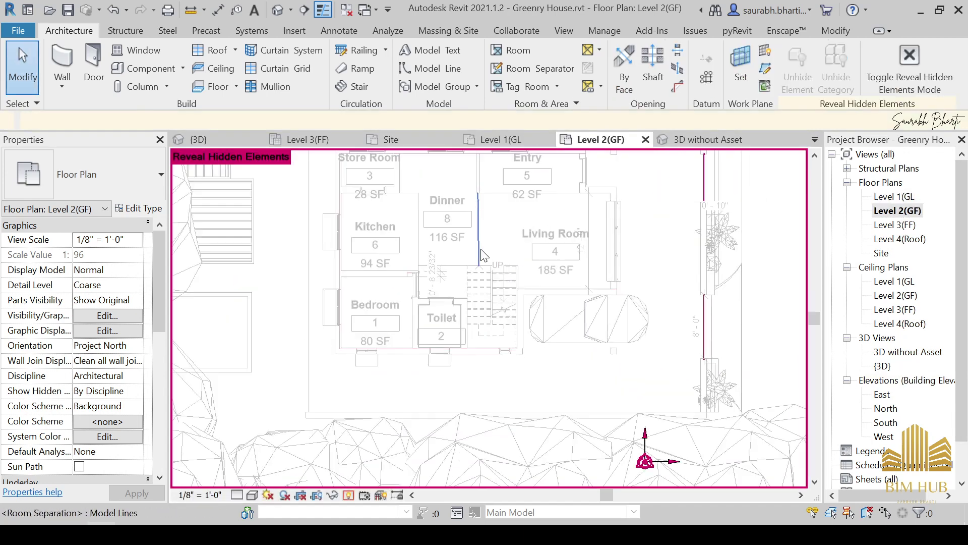
double_click(908, 197)
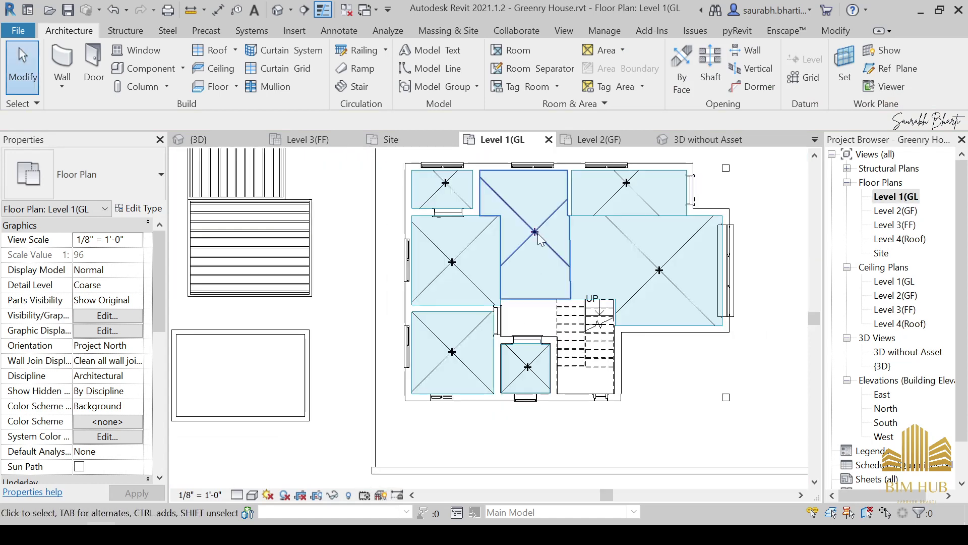
With the Dinner room selected, open Visibility/Graphics to the Annotation Categories list.
left_click(537, 236)
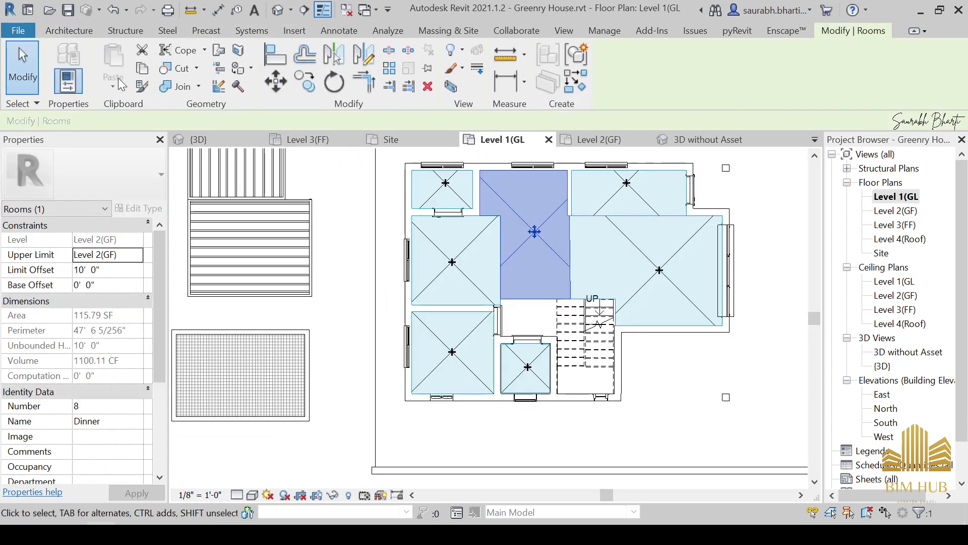
key("v")
key("g")
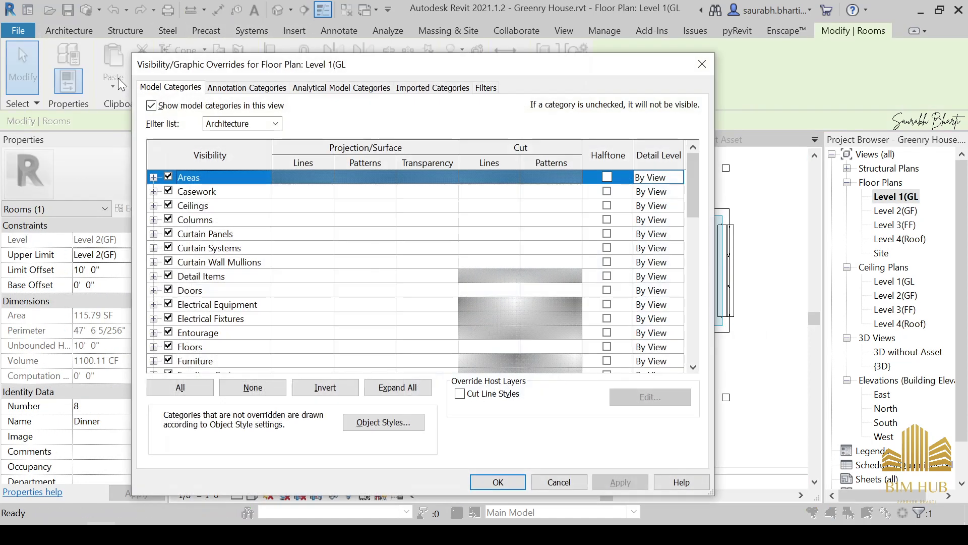
left_click(265, 94)
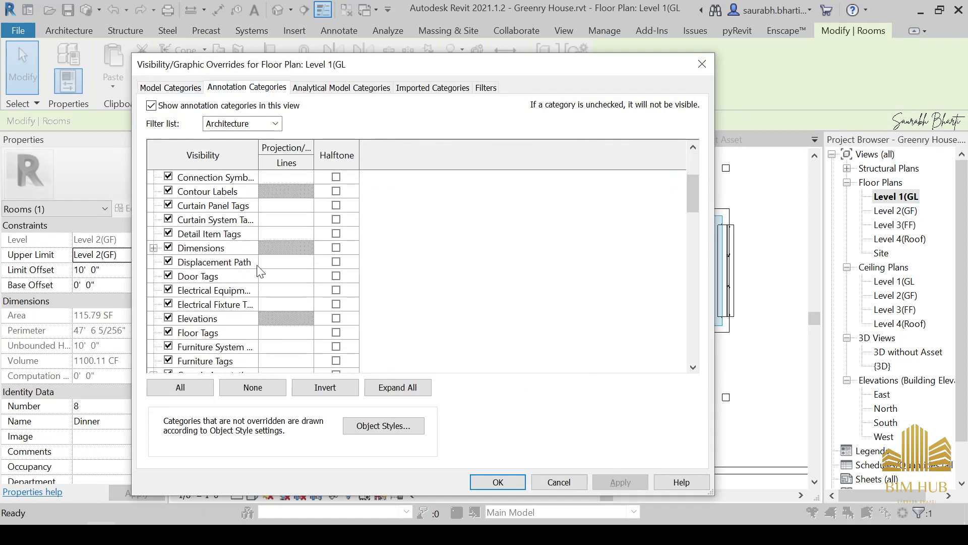
scroll(251, 277, "down", 4)
scroll(251, 278, "down", 3)
scroll(251, 281, "down", 3)
scroll(251, 281, "down", 5)
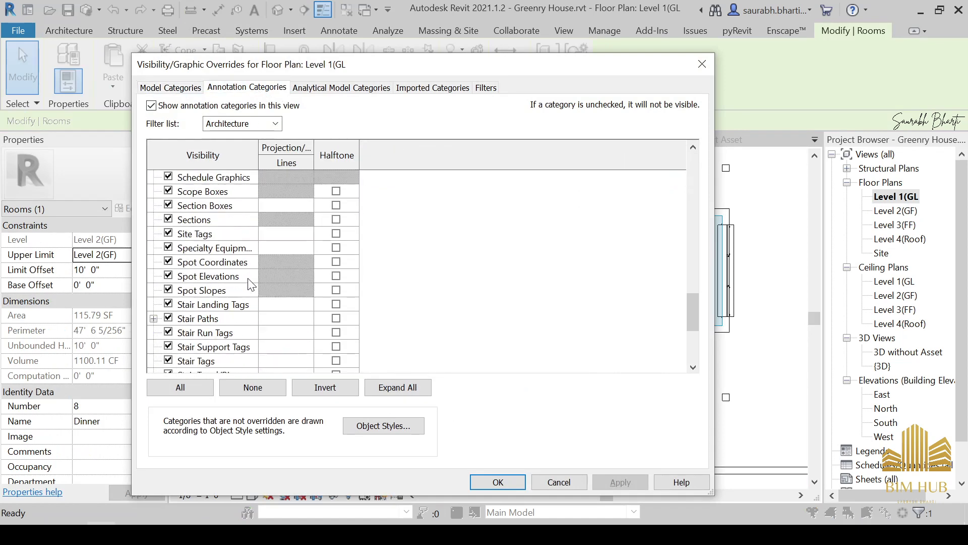
scroll(247, 283, "up", 1)
scroll(243, 284, "up", 1)
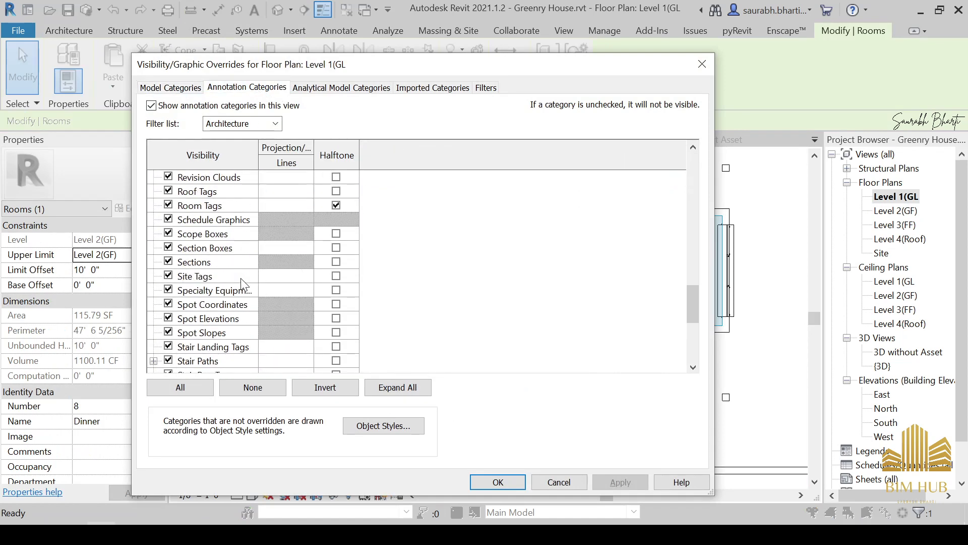
Give Room Tags lines the Aligning Line pattern, keeping the default colour.
left_click(304, 210)
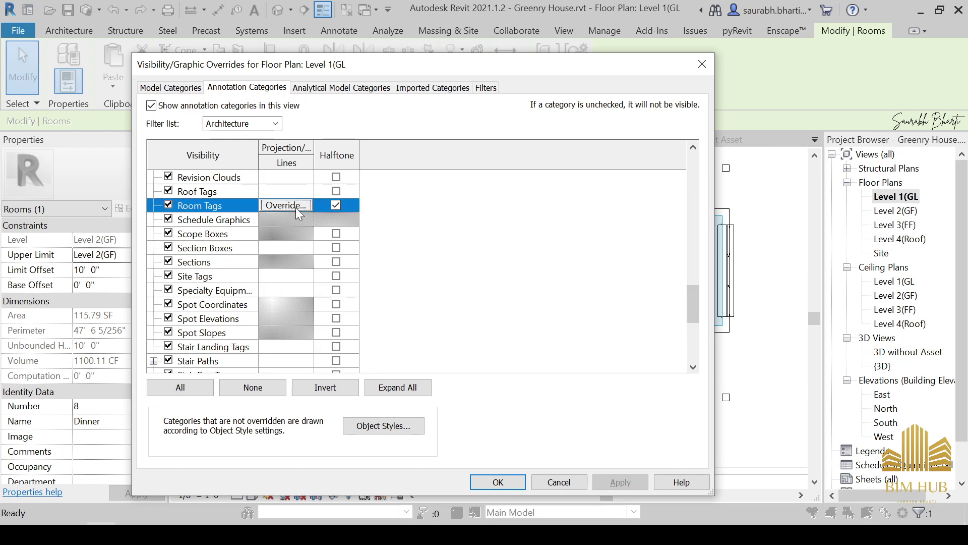
left_click(298, 205)
left_click(441, 273)
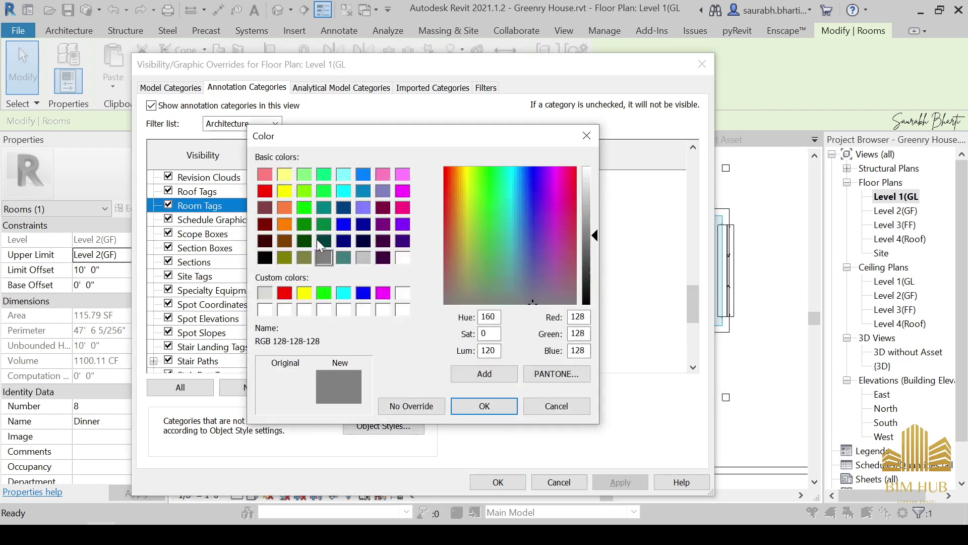
left_click(556, 406)
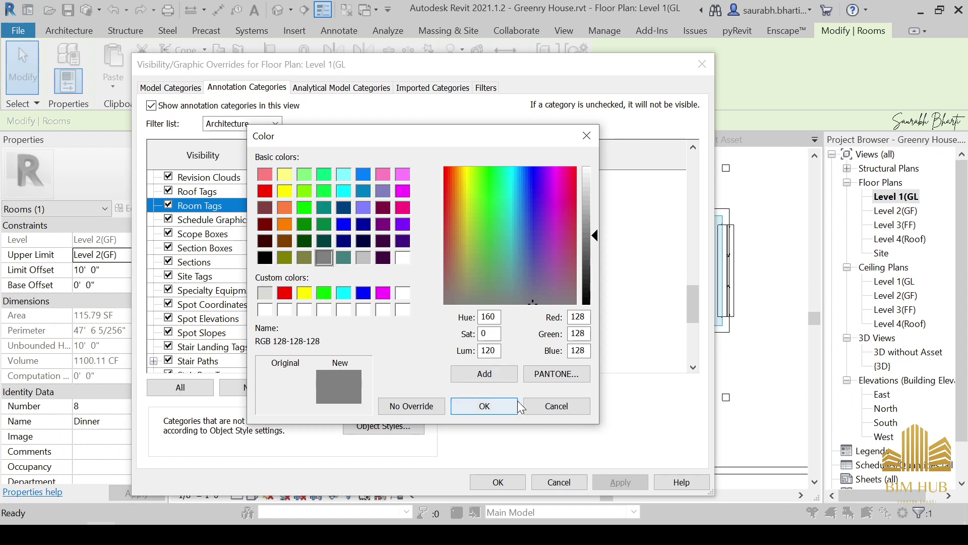
left_click(493, 252)
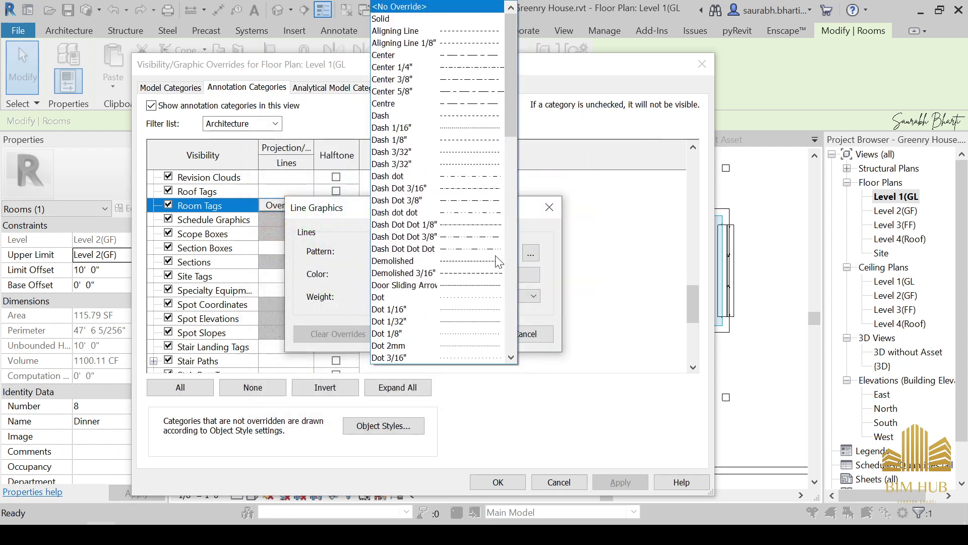
left_click(463, 30)
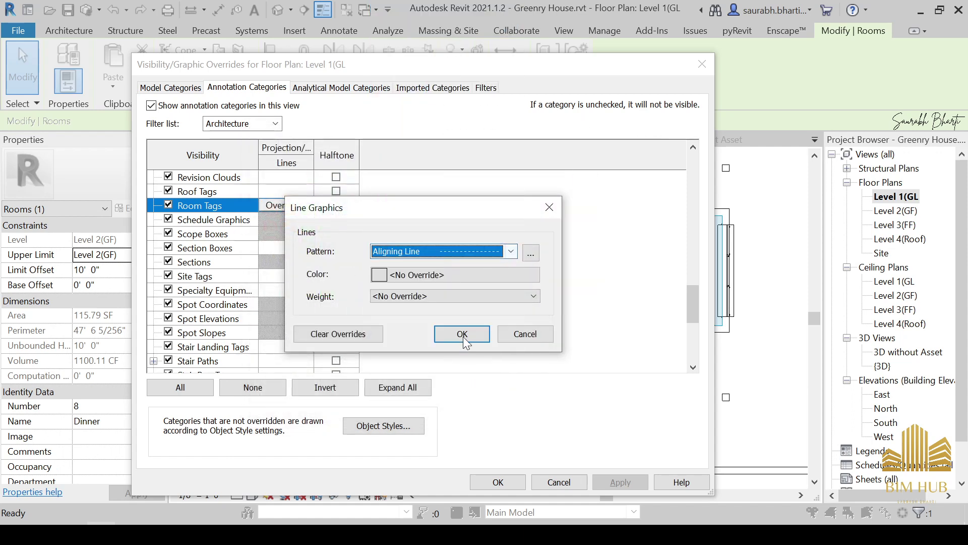
left_click(464, 333)
left_click(546, 483)
Toggle Reveal Hidden Elements in the Level 1(GL) plan and check the Temporary Hide/Isolate options.
key("Escape")
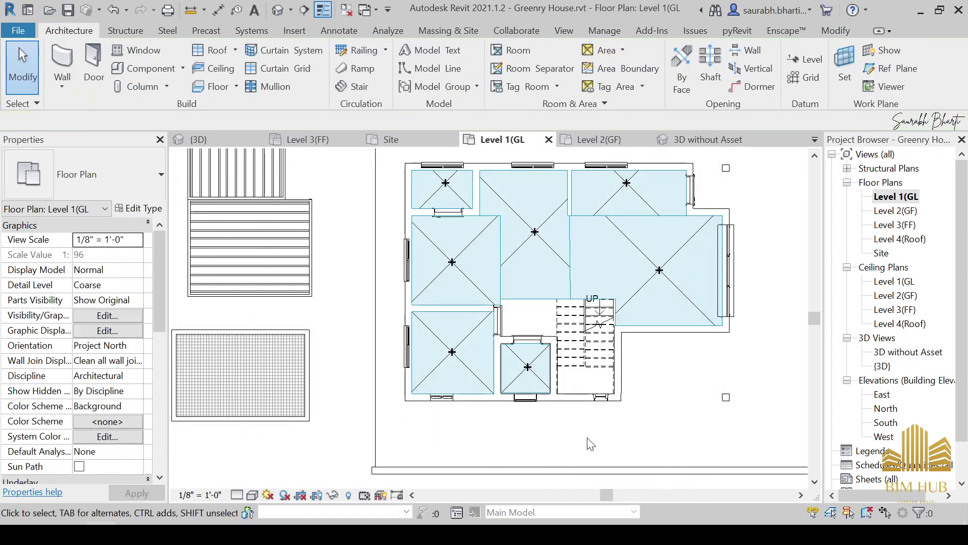
scroll(482, 329, "up", 3)
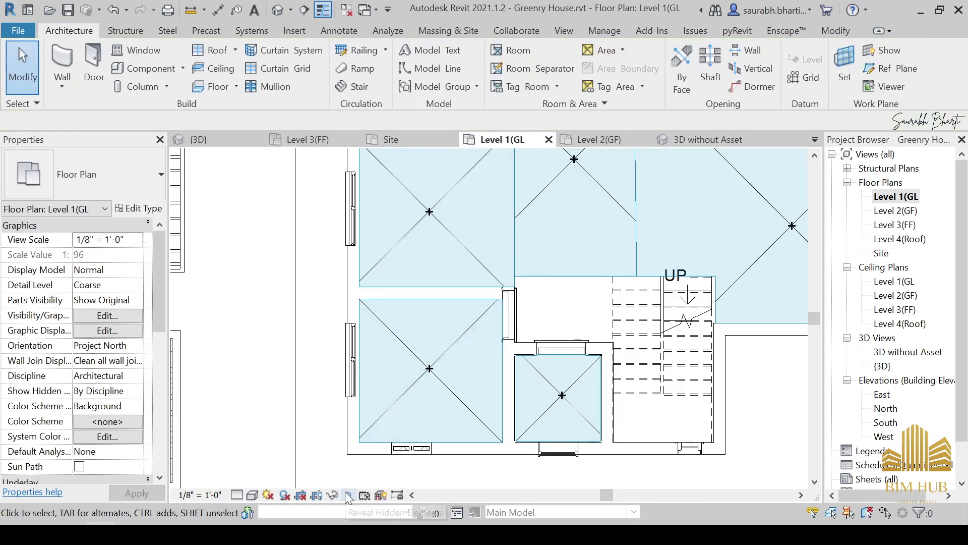
left_click(381, 494)
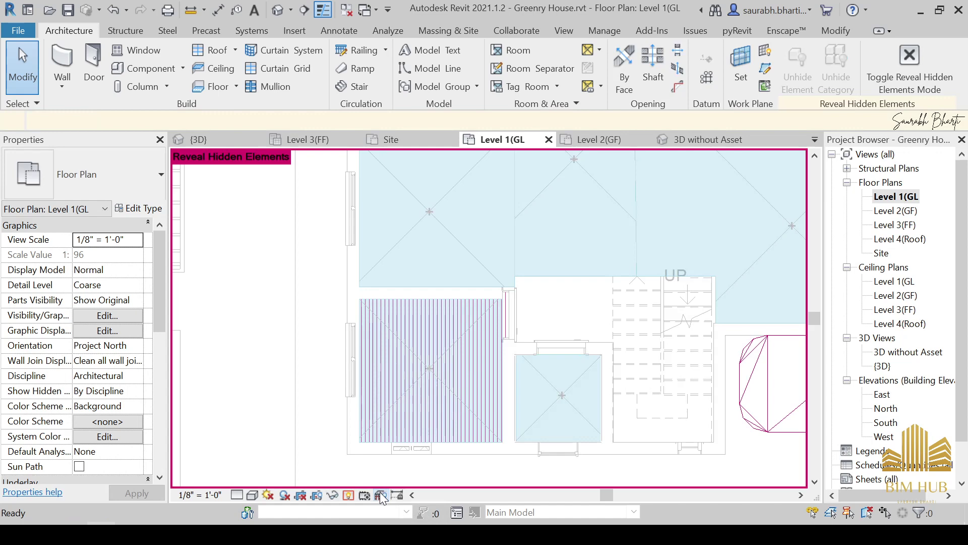
left_click(347, 495)
left_click(333, 495)
left_click(288, 408)
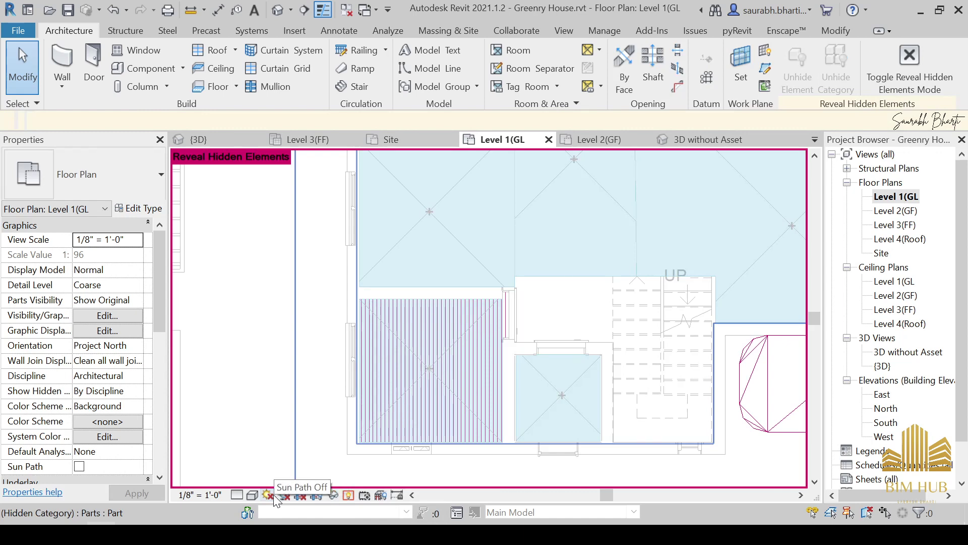
left_click(333, 495)
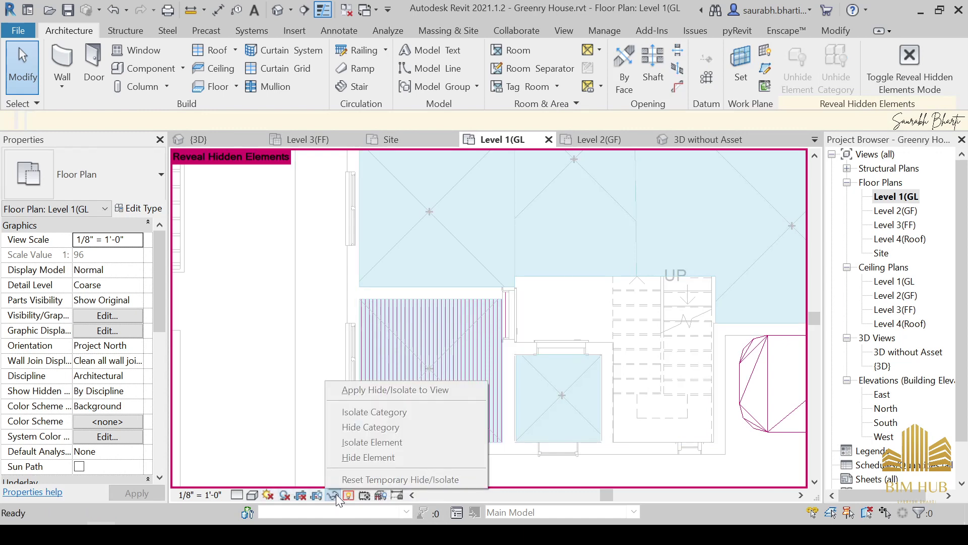
left_click(347, 494)
Switch between the Level 2(GF), Level 3(FF) and Level 1(GL) plans, ending on Level 2(GF).
scroll(510, 376, "down", 4)
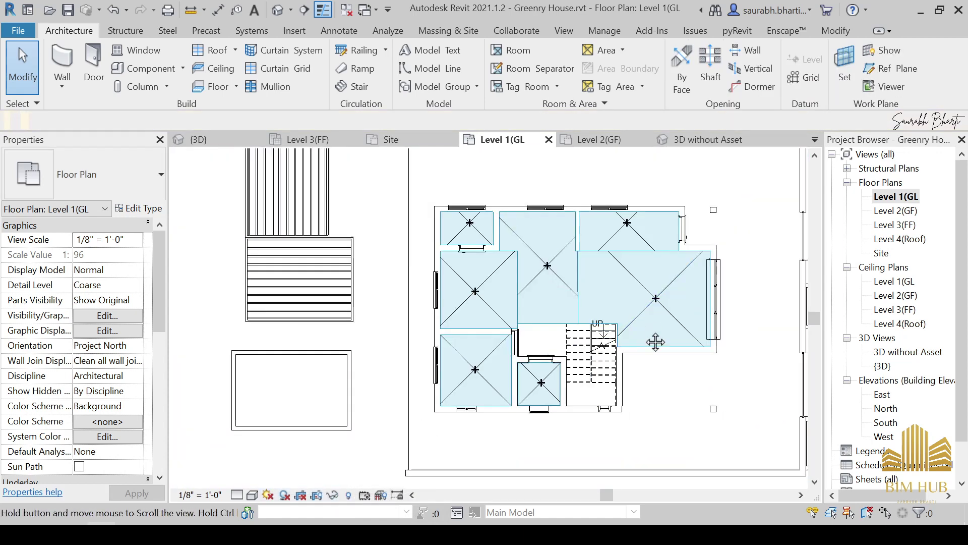
double_click(907, 212)
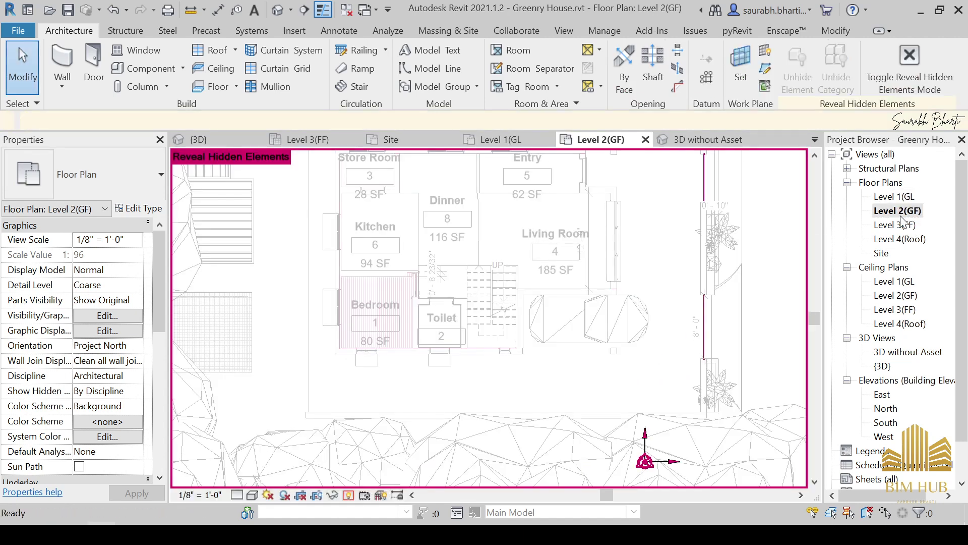
double_click(902, 224)
scroll(501, 255, "up", 3)
scroll(446, 359, "up", 2)
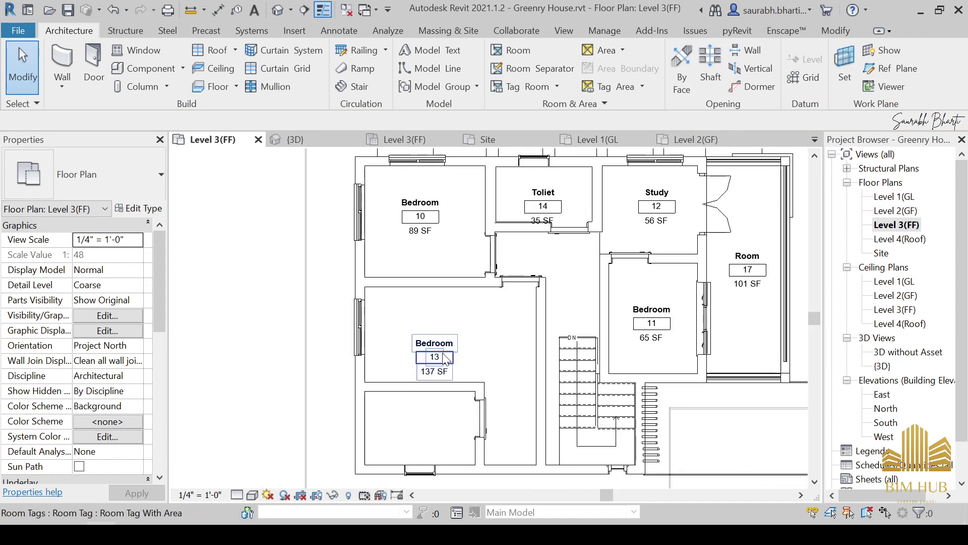
scroll(446, 359, "up", 1)
scroll(523, 353, "down", 2)
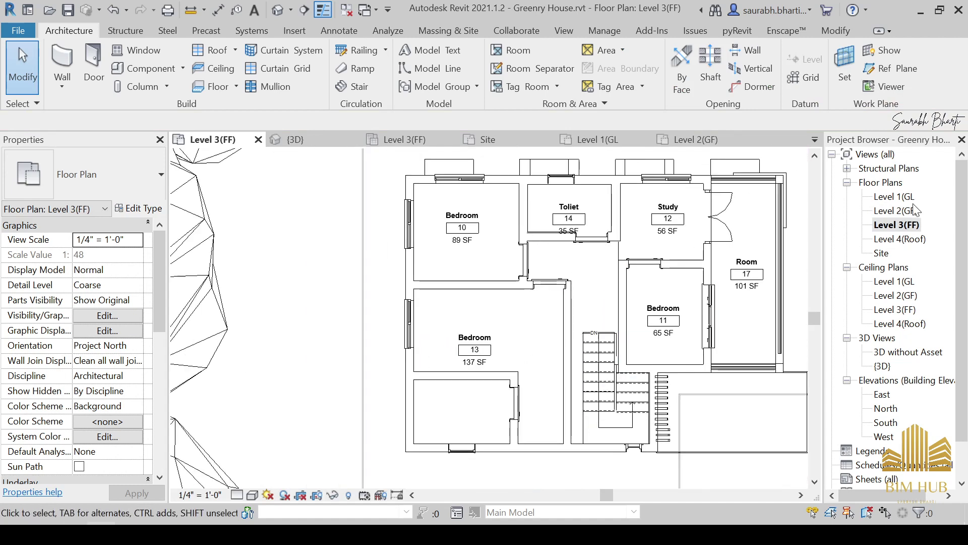
double_click(895, 196)
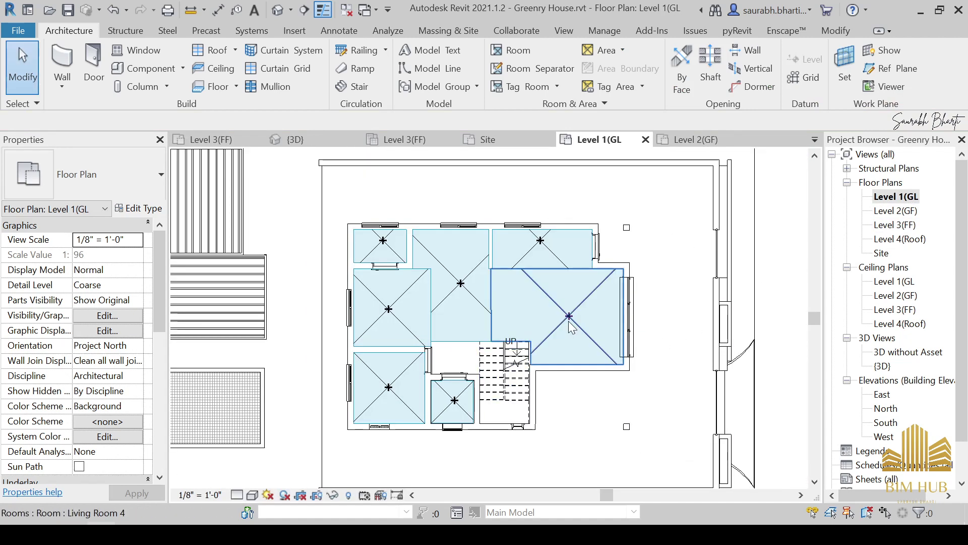
double_click(896, 210)
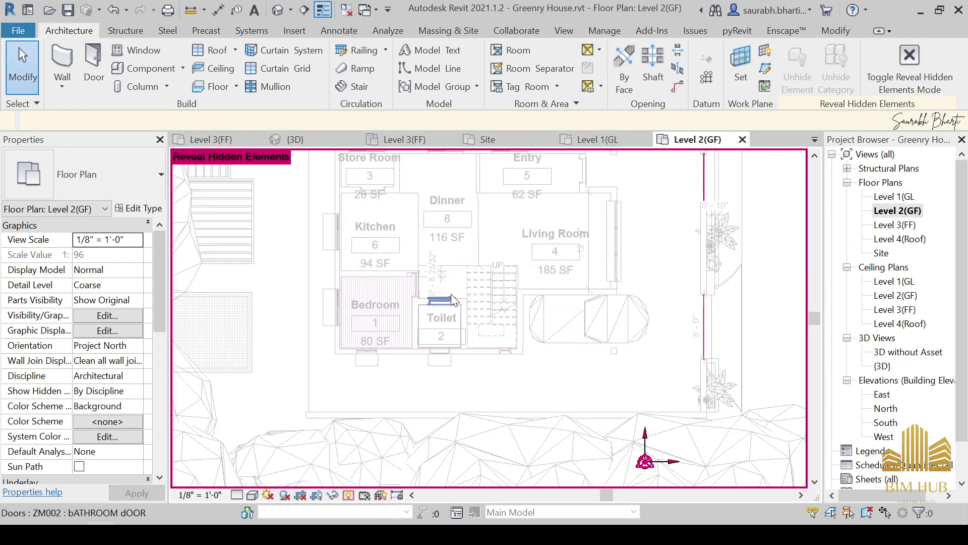
Open the default {3D} view and orbit to a close front view of the house.
left_click(277, 10)
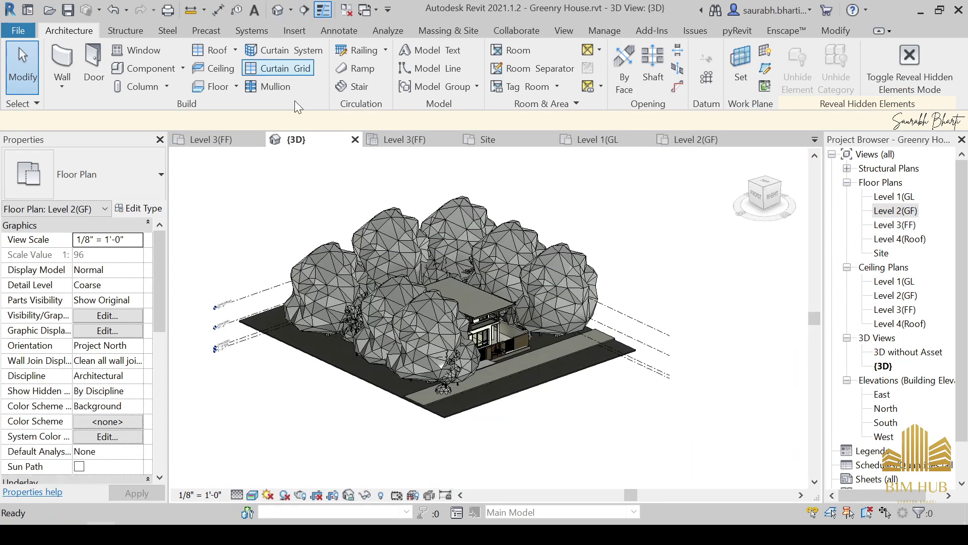
middle_click_drag(453, 322, 433, 337, "shift")
scroll(432, 337, "up", 3)
scroll(489, 329, "up", 2)
mouse_move(489, 328)
middle_mouse_down("shift")
mouse_move(491, 353)
mouse_move(504, 348)
middle_mouse_up("shift")
scroll(505, 323, "down", 5)
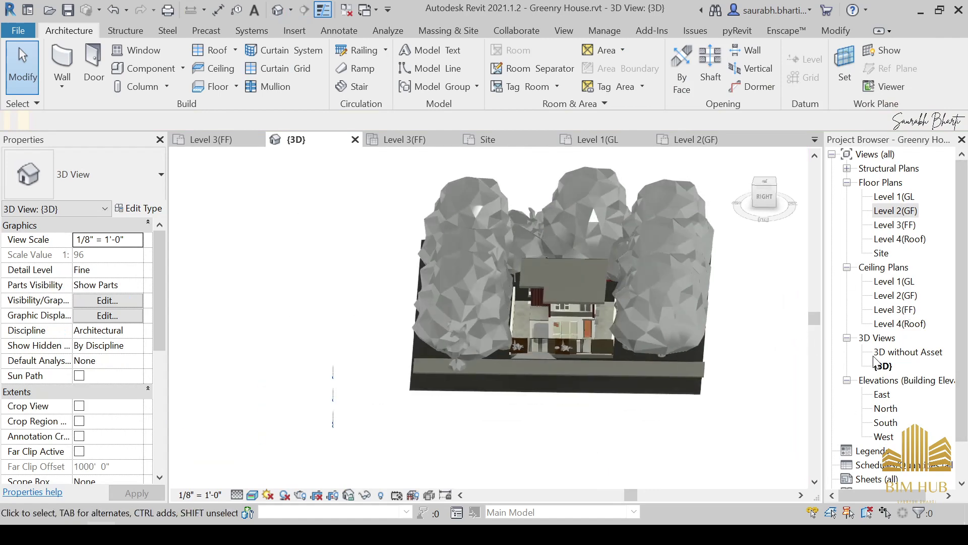
scroll(516, 323, "up", 2)
scroll(515, 323, "up", 2)
scroll(515, 323, "up", 2)
scroll(516, 323, "up", 2)
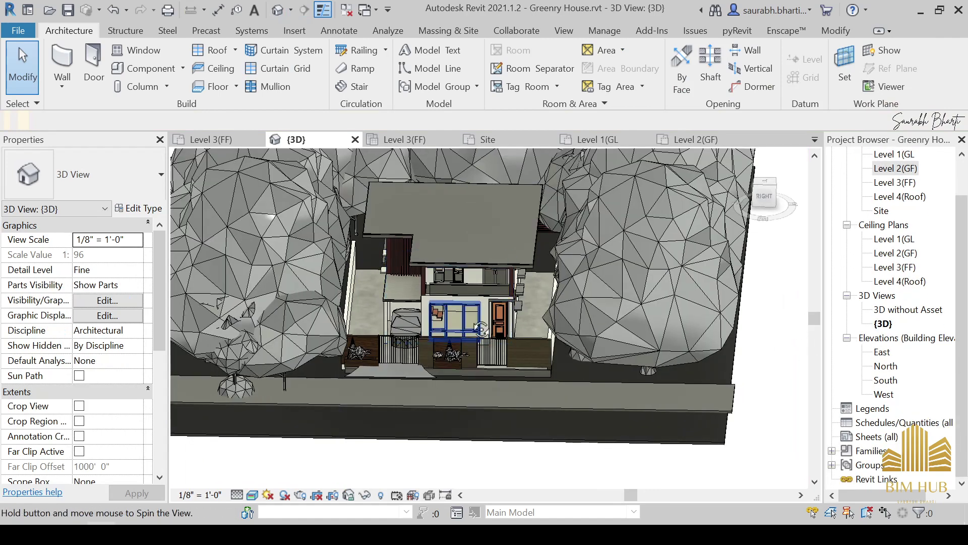
middle_click_drag(516, 323, 483, 324, "shift")
scroll(505, 315, "up", 3)
scroll(505, 315, "down", 3)
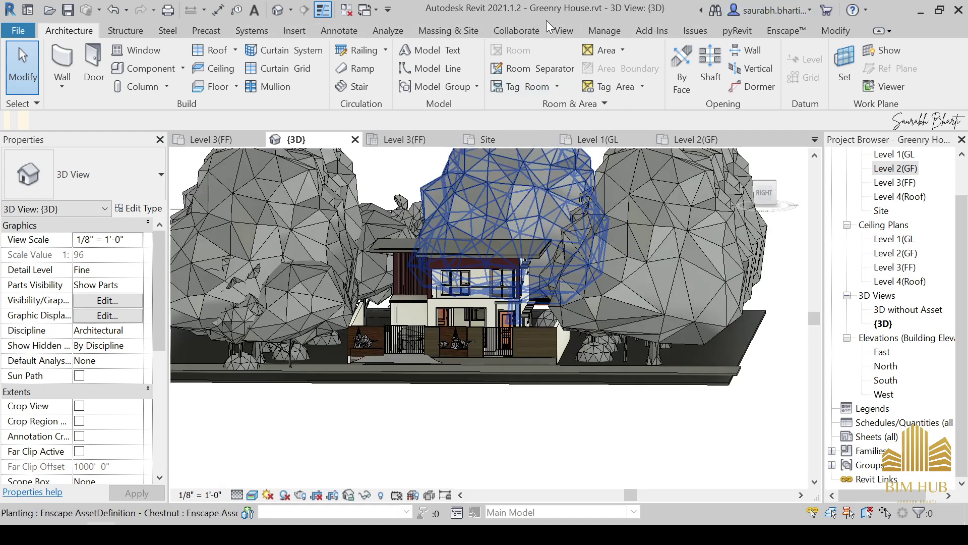
Look over the legend creation options, then open the Level 2(GF) floor plan and clear an accidental selection.
left_click(562, 30)
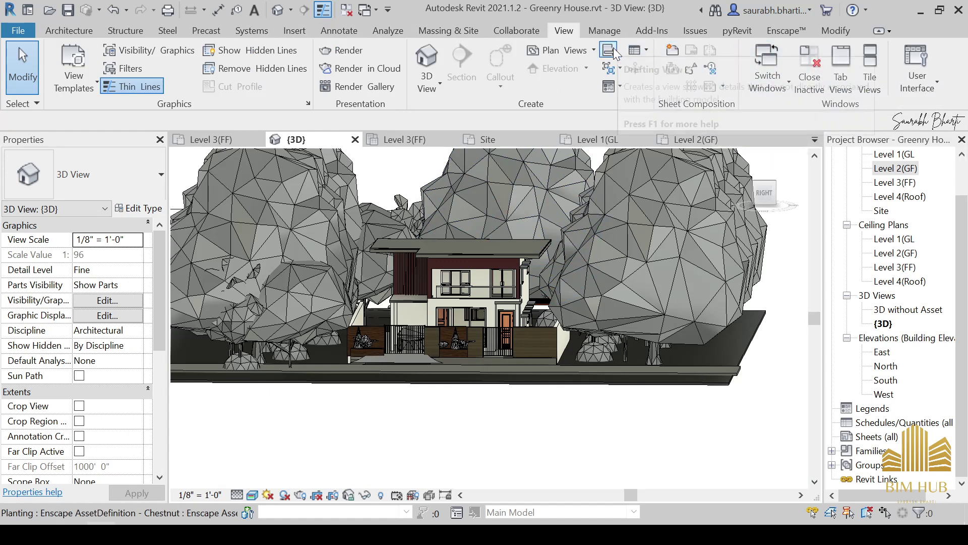
left_click(614, 86)
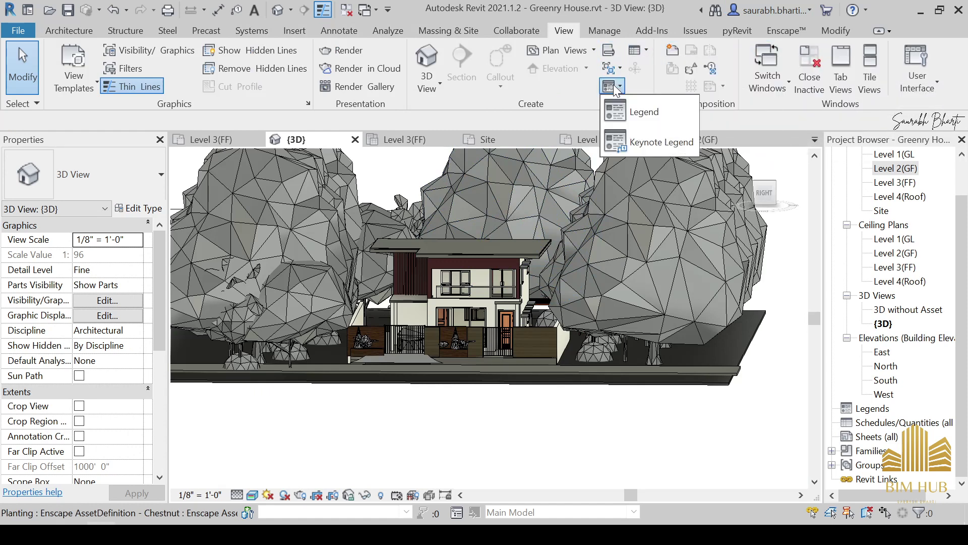
left_click(897, 172)
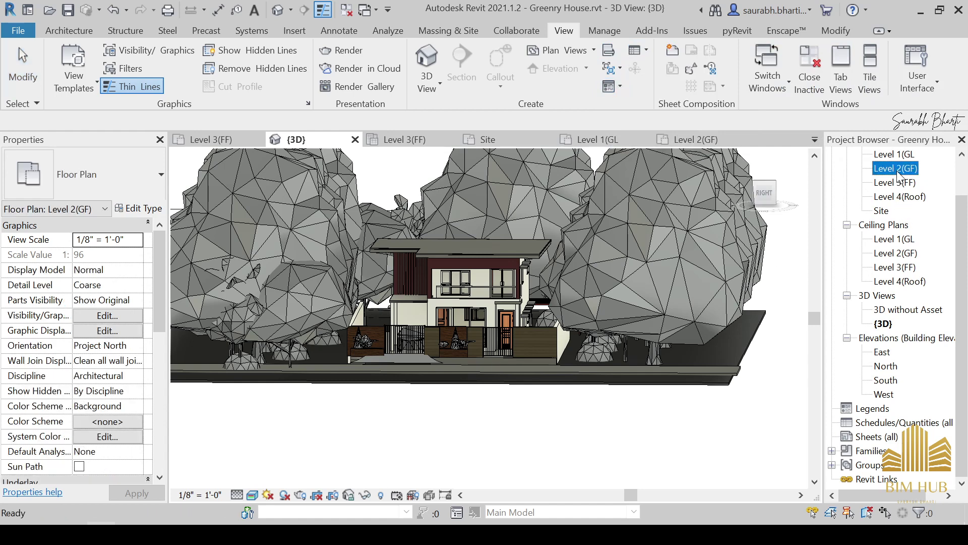
double_click(901, 170)
scroll(544, 253, "down", 2)
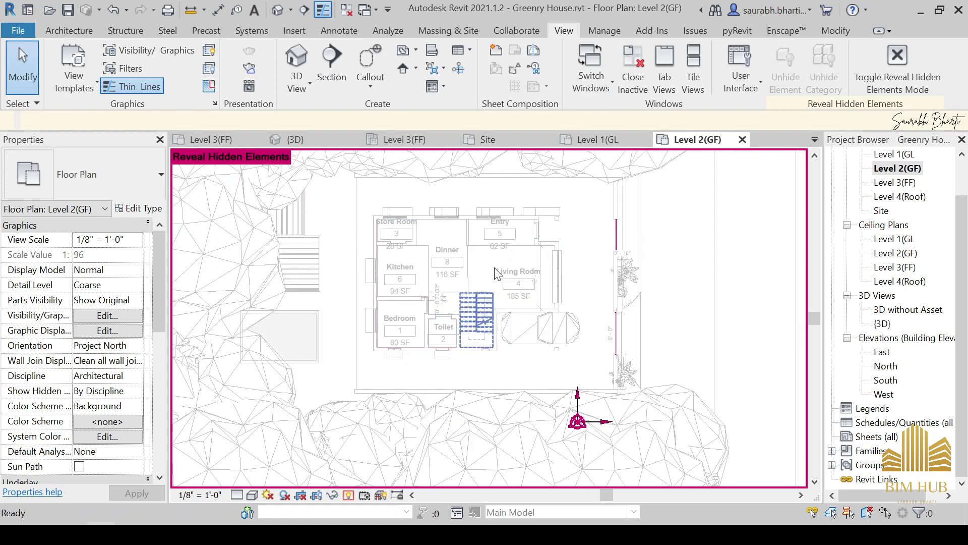
scroll(456, 300, "up", 2)
scroll(456, 300, "down", 2)
left_click(574, 282)
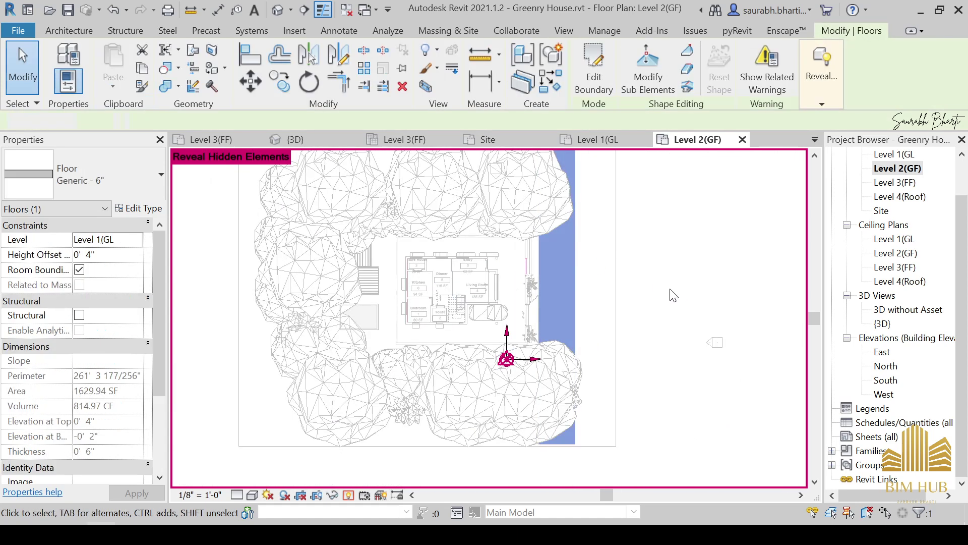
left_click(798, 168)
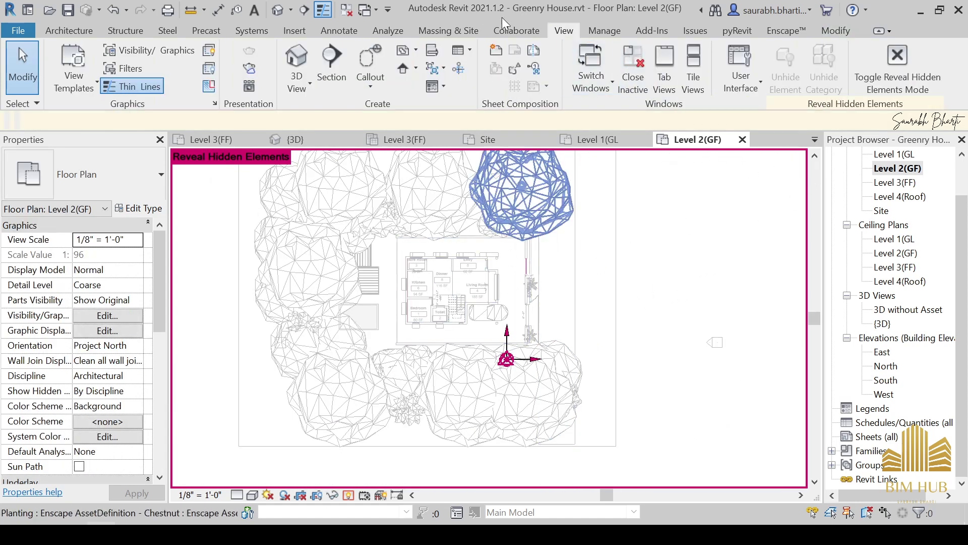
left_click(756, 87)
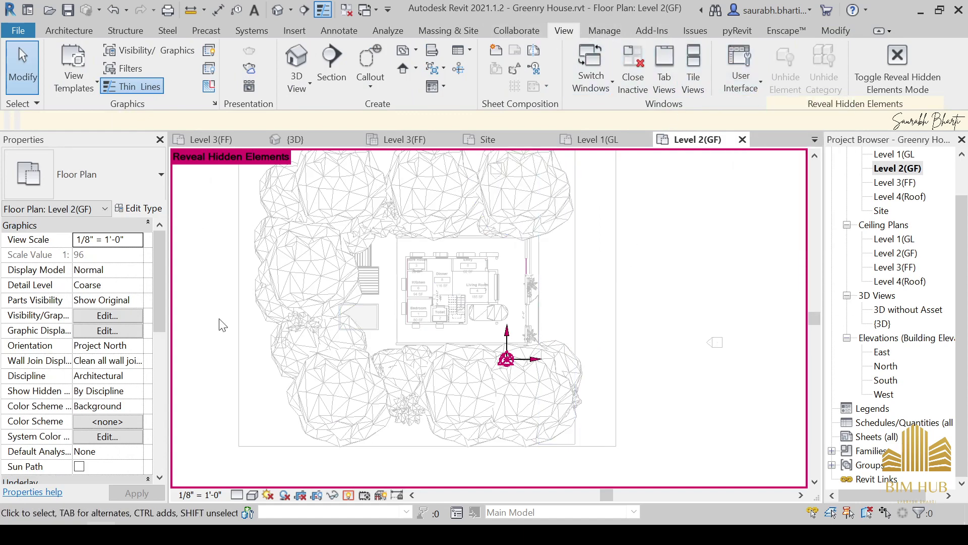
Apply the Rooms colour scheme by Name to the Level 2(GF) floor plan.
scroll(25, 347, "down", 3)
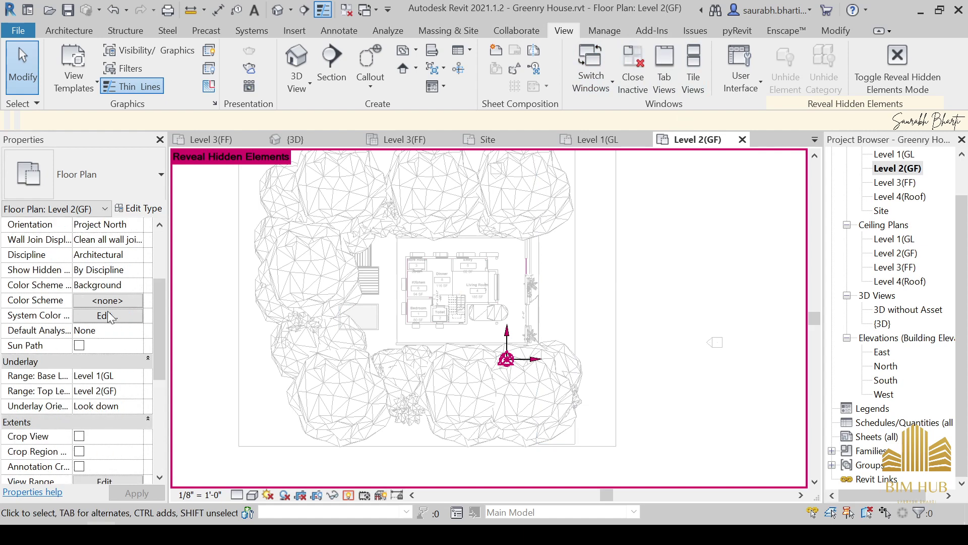
left_click(114, 301)
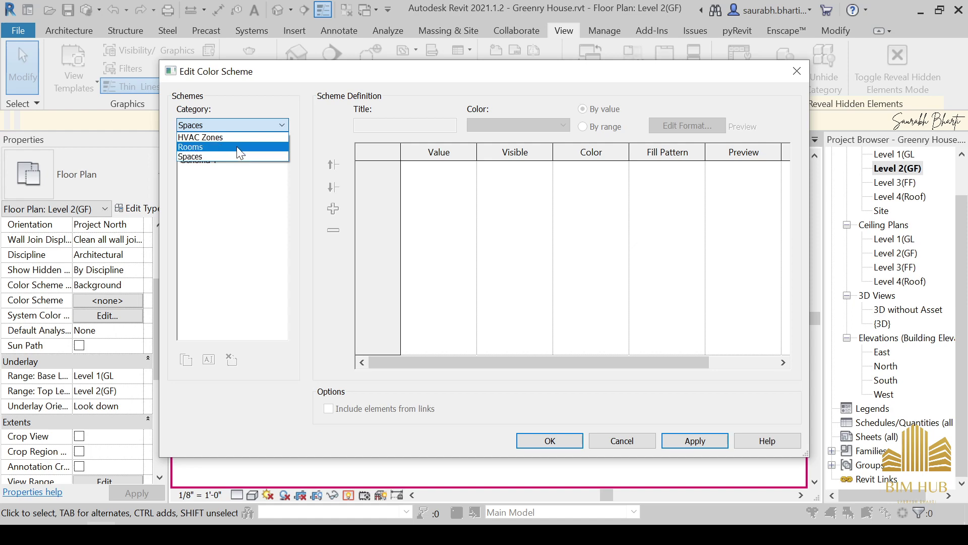
left_click(236, 147)
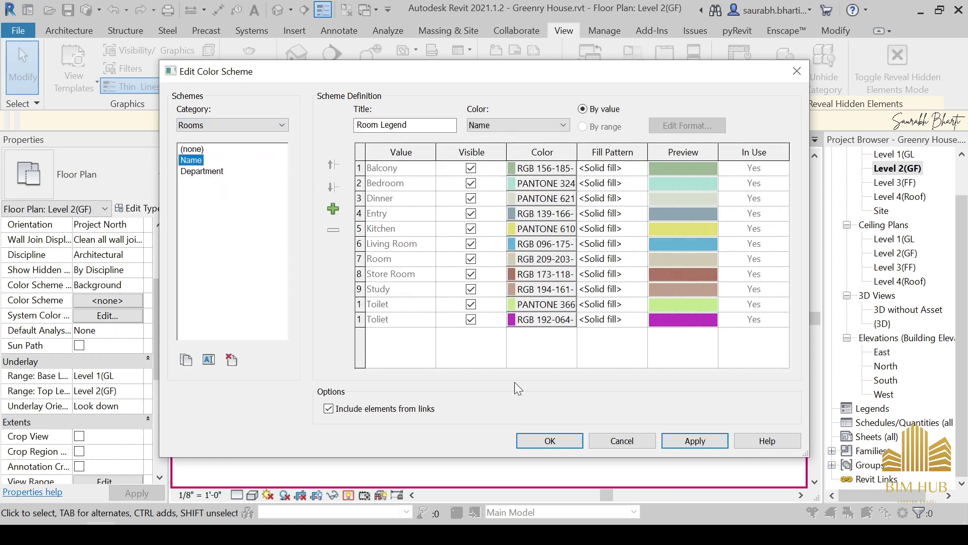
left_click(563, 445)
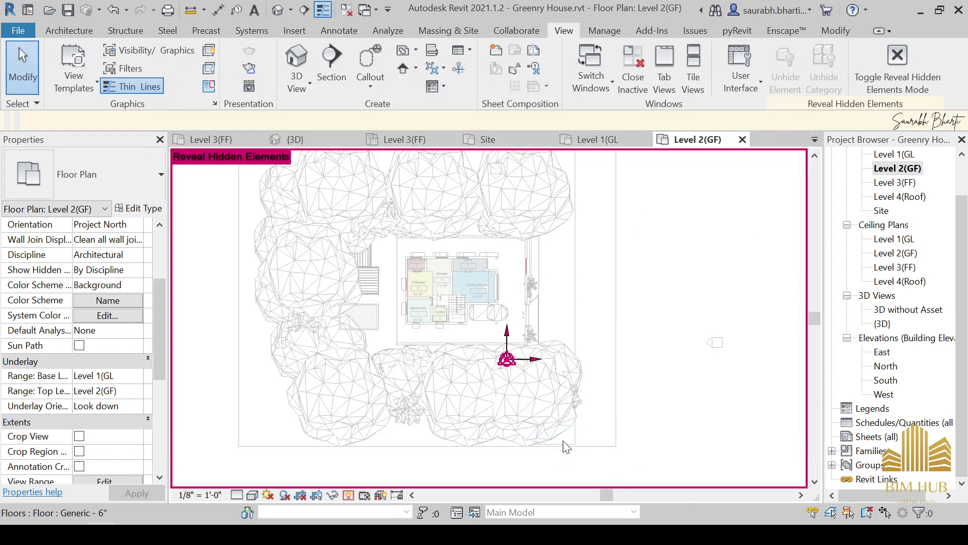
scroll(429, 286, "up", 3)
scroll(439, 282, "up", 2)
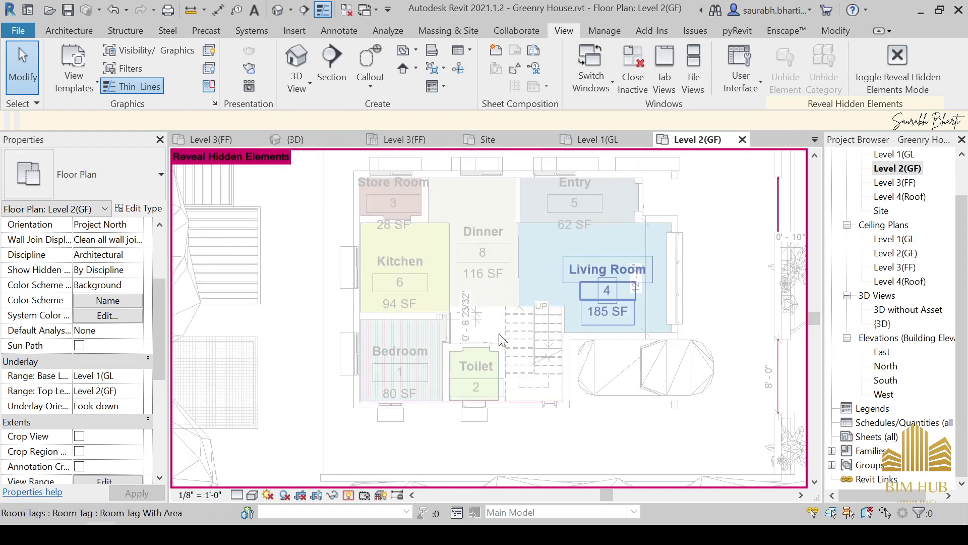
scroll(532, 329, "down", 3)
scroll(741, 197, "up", 3)
Give the Level 3(FF) floor plan the same Rooms colour scheme by Name.
double_click(910, 183)
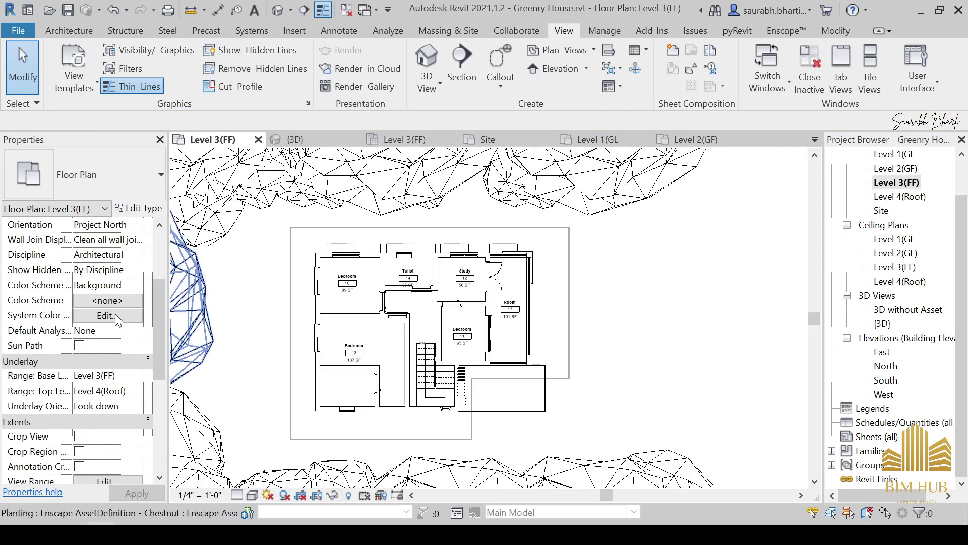
left_click(107, 301)
left_click(225, 122)
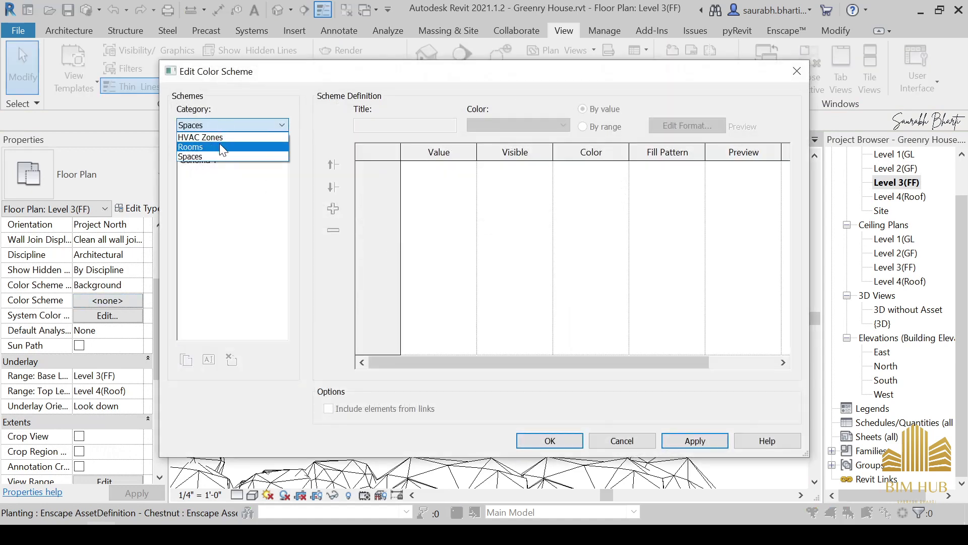
left_click(220, 144)
left_click(202, 160)
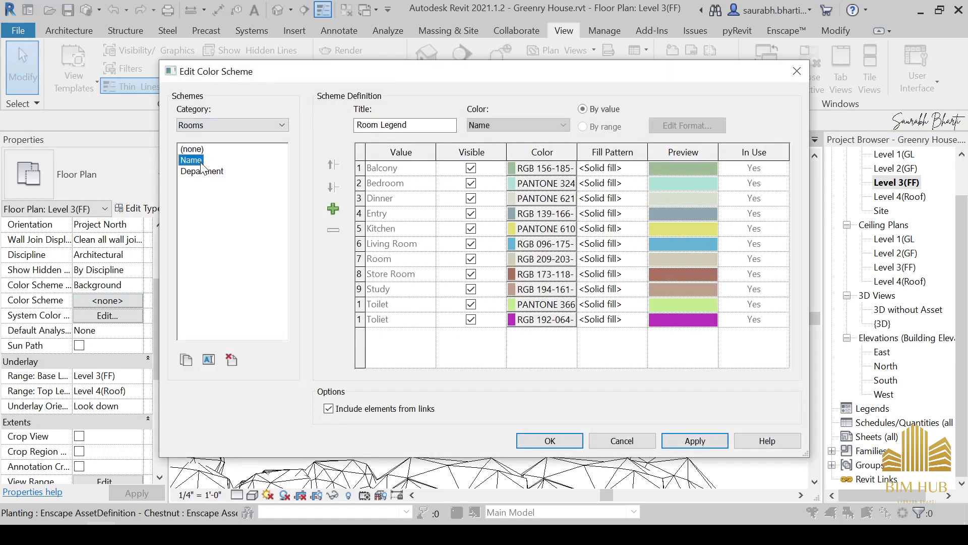
left_click(255, 130)
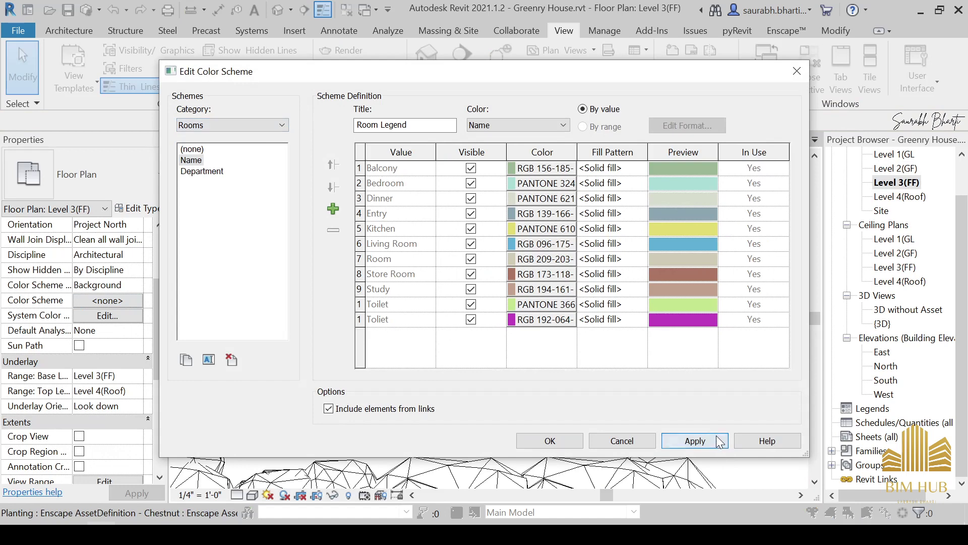
left_click(550, 440)
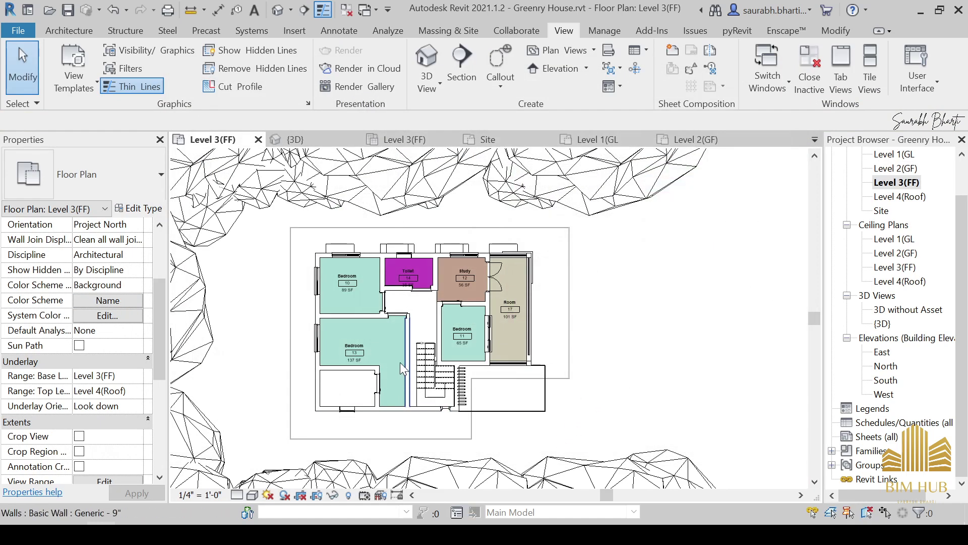
scroll(440, 309, "up", 5)
scroll(440, 309, "down", 5)
scroll(388, 373, "up", 2)
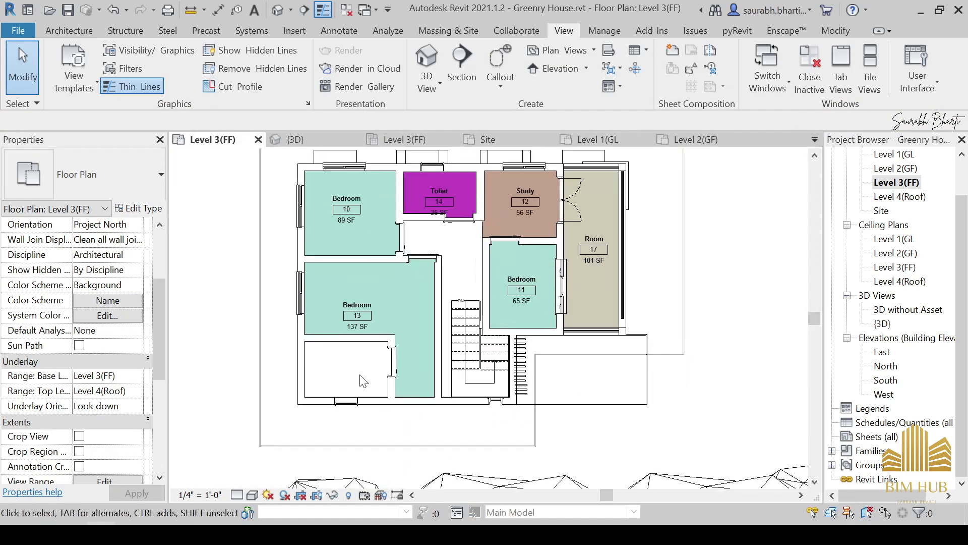
scroll(387, 373, "up", 2)
middle_click_drag(388, 374, 435, 399)
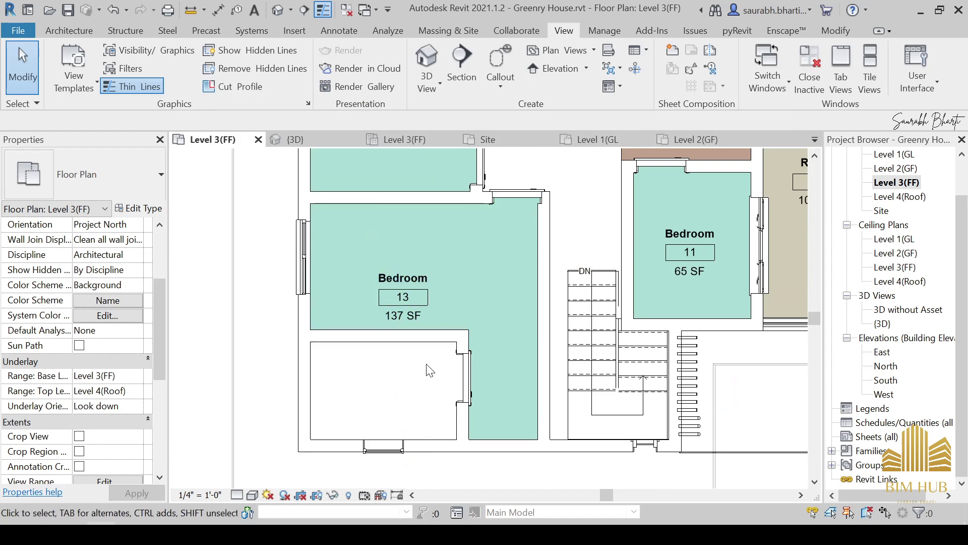
left_click(69, 31)
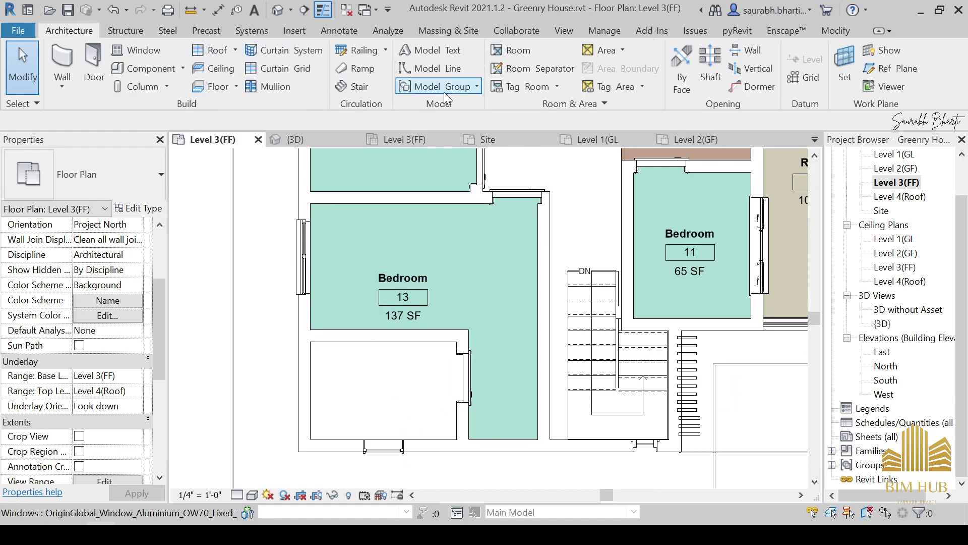
left_click(511, 50)
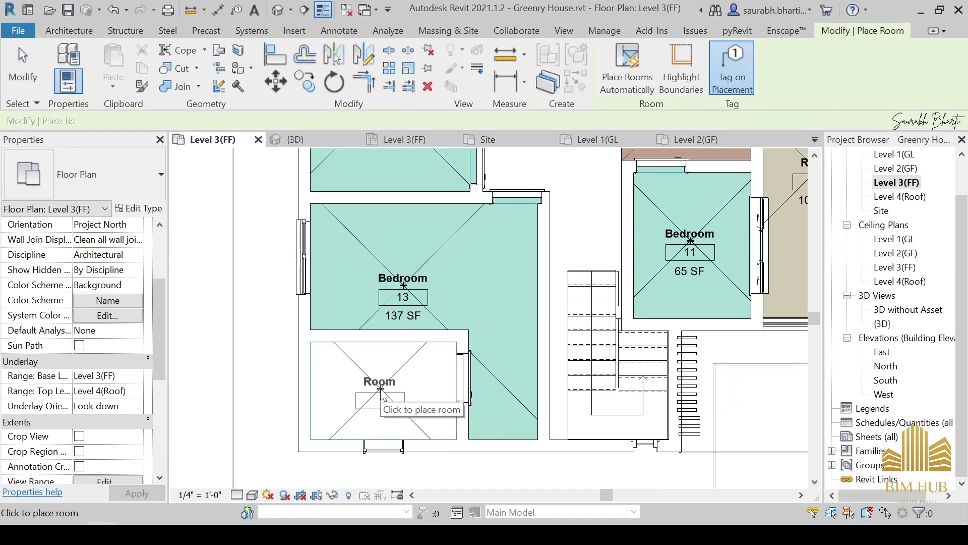
left_click(416, 394)
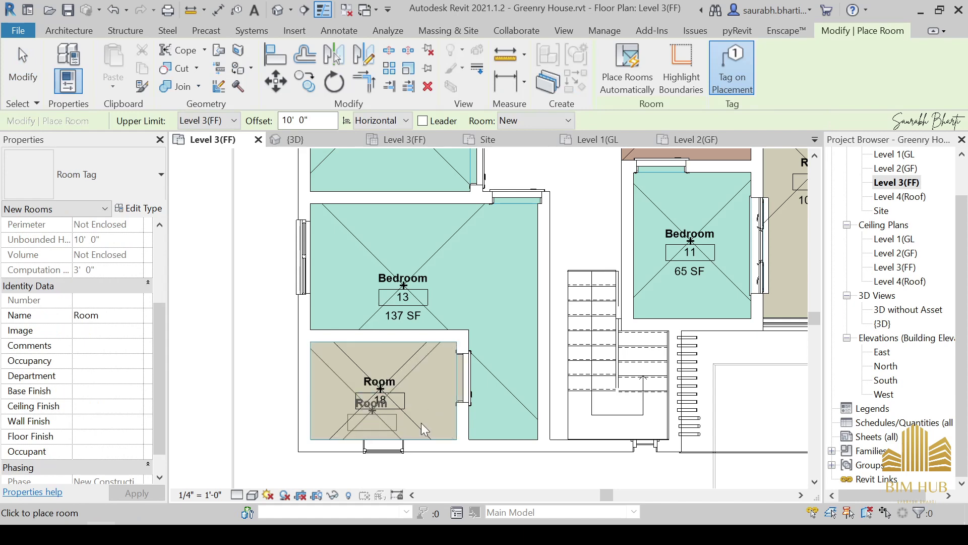
key("Escape")
key("Escape")
left_click(386, 384)
scroll(385, 383, "up", 3)
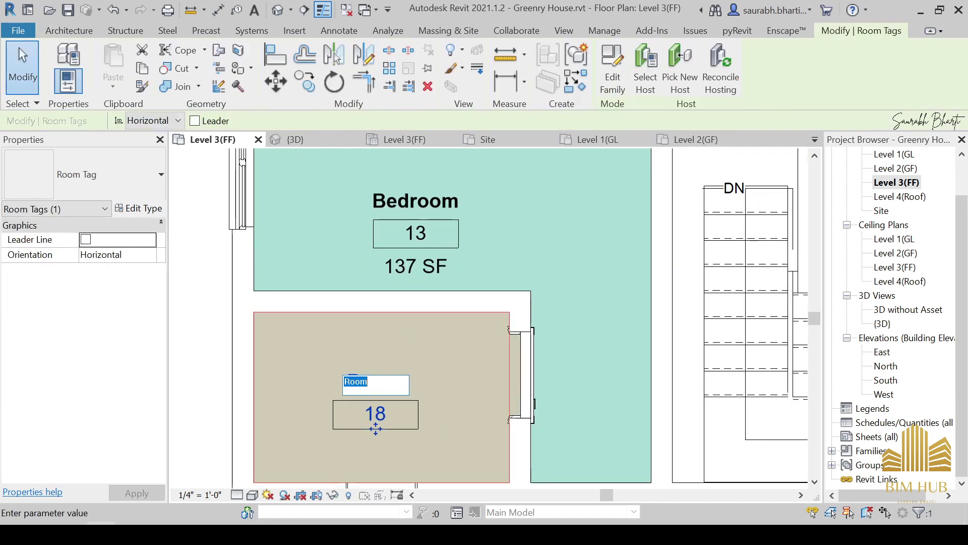
key("Return")
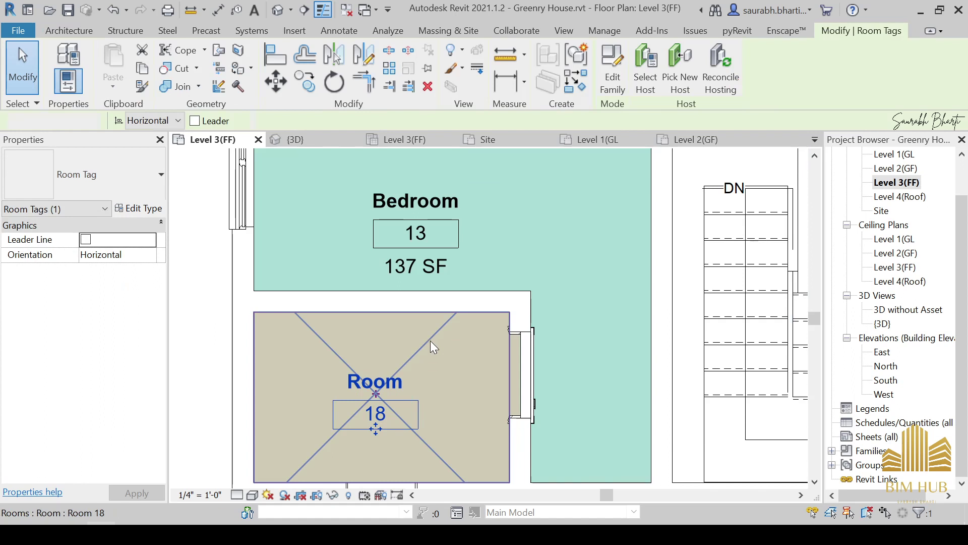
left_click(431, 342)
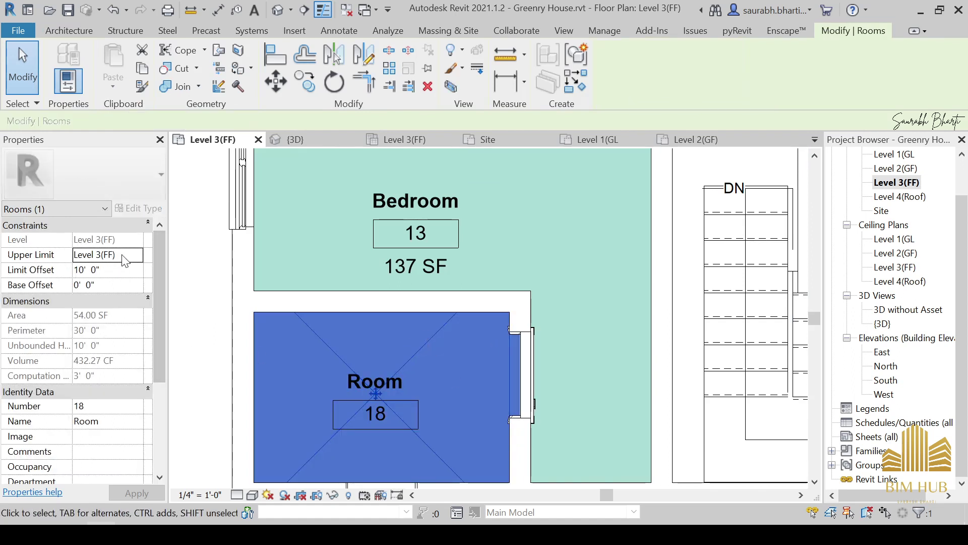
left_click(139, 422)
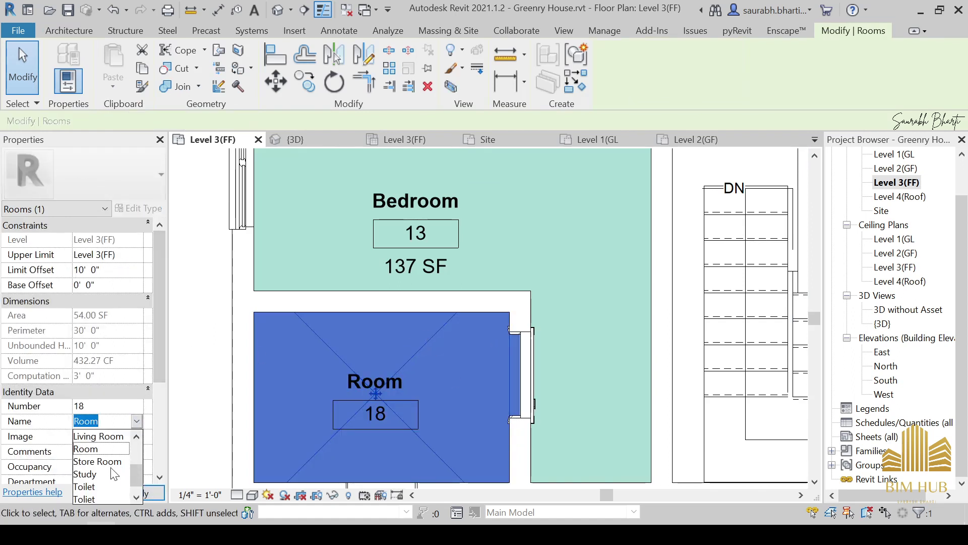
left_click(104, 486)
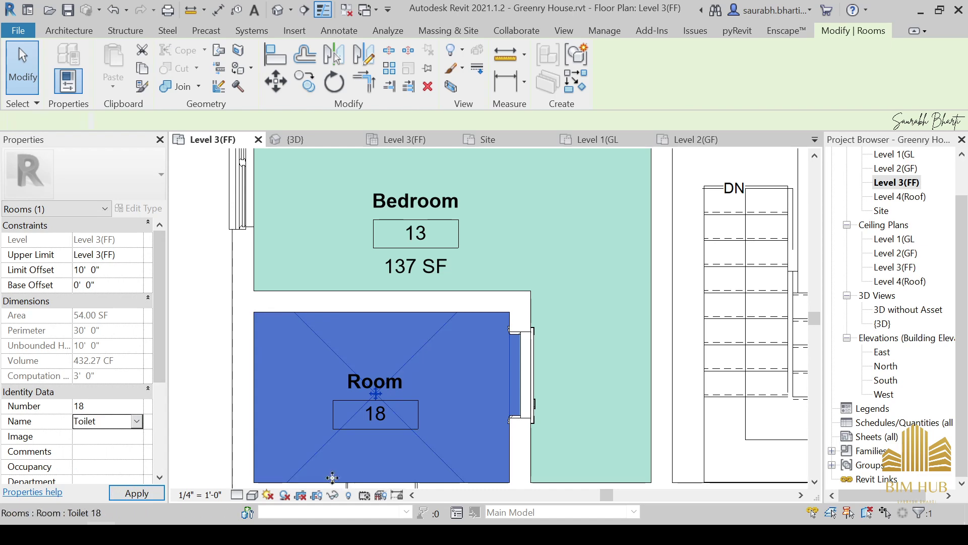
left_click(188, 356)
scroll(188, 356, "down", 1)
scroll(242, 371, "down", 5)
scroll(353, 243, "up", 3)
scroll(352, 243, "up", 2)
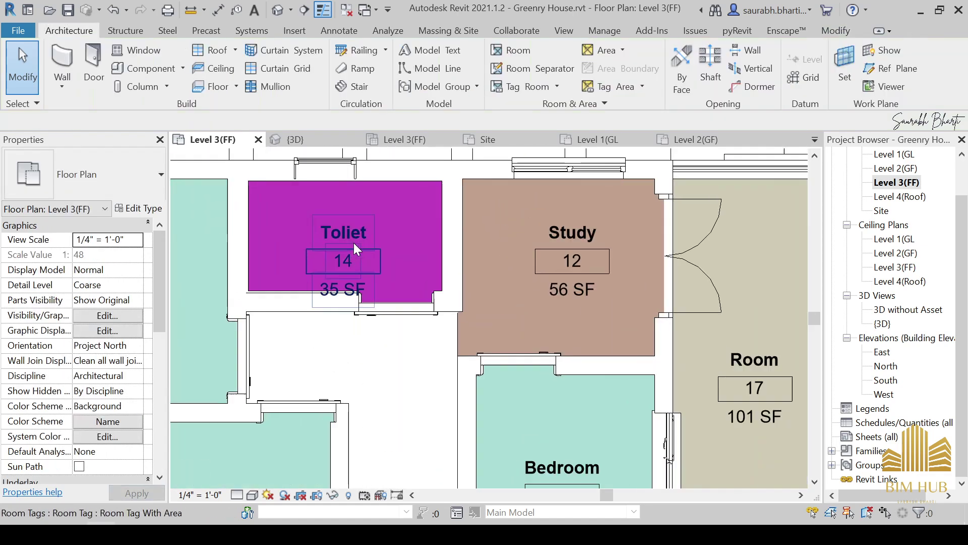
scroll(410, 309, "down", 1)
middle_click_drag(331, 378, 390, 323)
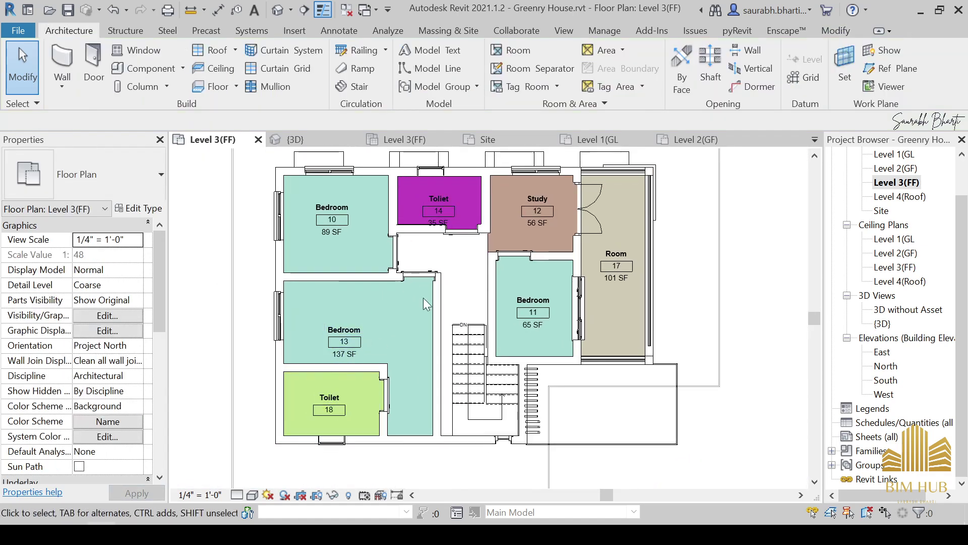
left_click(555, 328)
key("Escape")
scroll(576, 342, "up", 2)
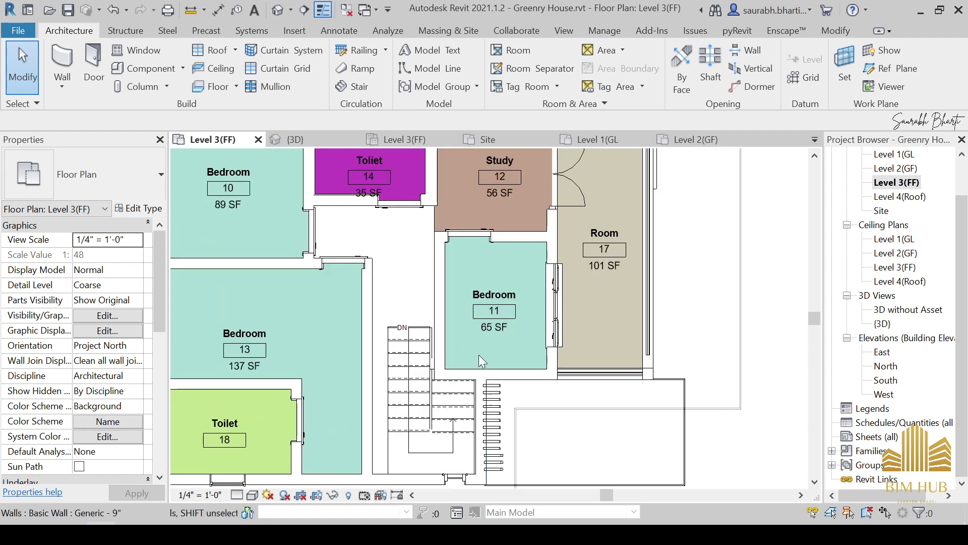
scroll(337, 253, "down", 1)
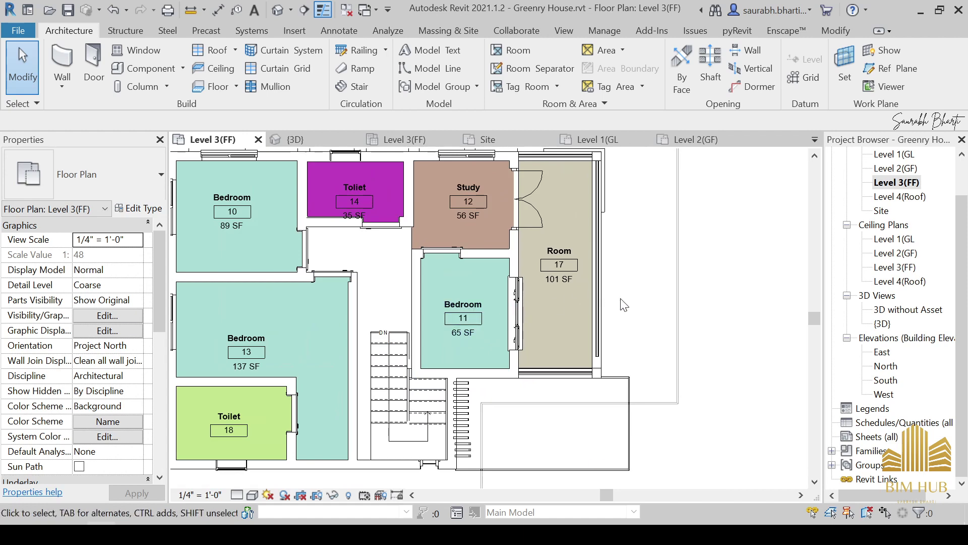
middle_click_drag(651, 319, 649, 325)
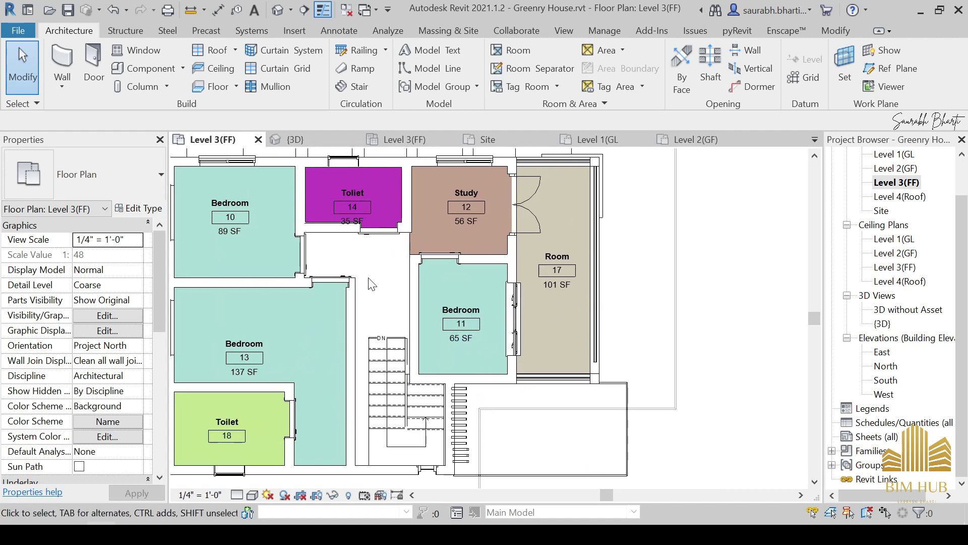
middle_click_drag(371, 284, 390, 304)
scroll(403, 348, "up", 3)
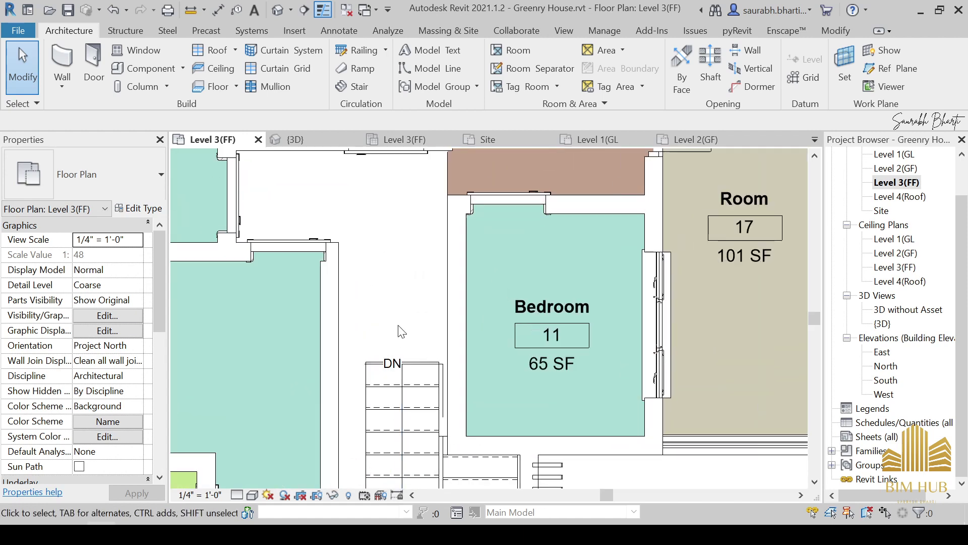
scroll(401, 331, "down", 2)
scroll(423, 348, "down", 2)
scroll(437, 356, "up", 2)
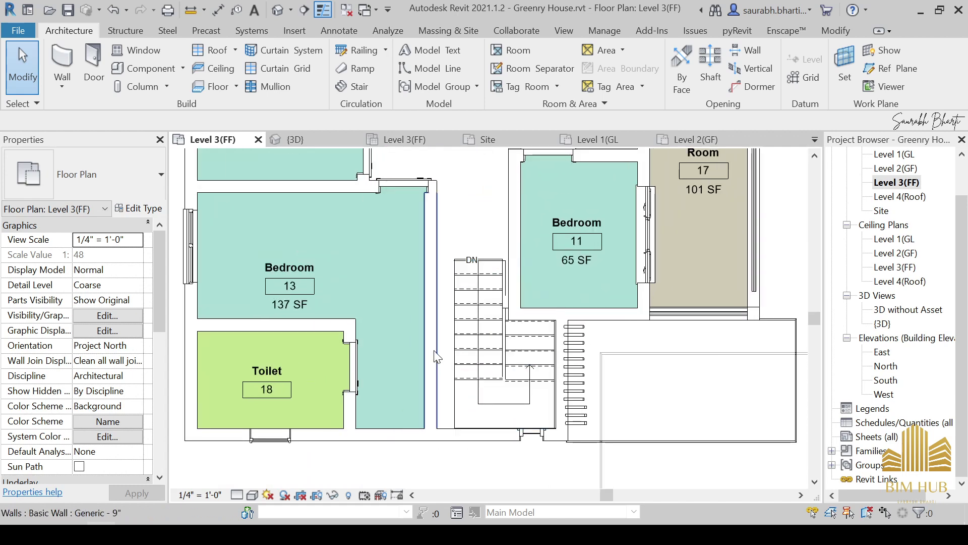
left_click(436, 356)
left_click(458, 273)
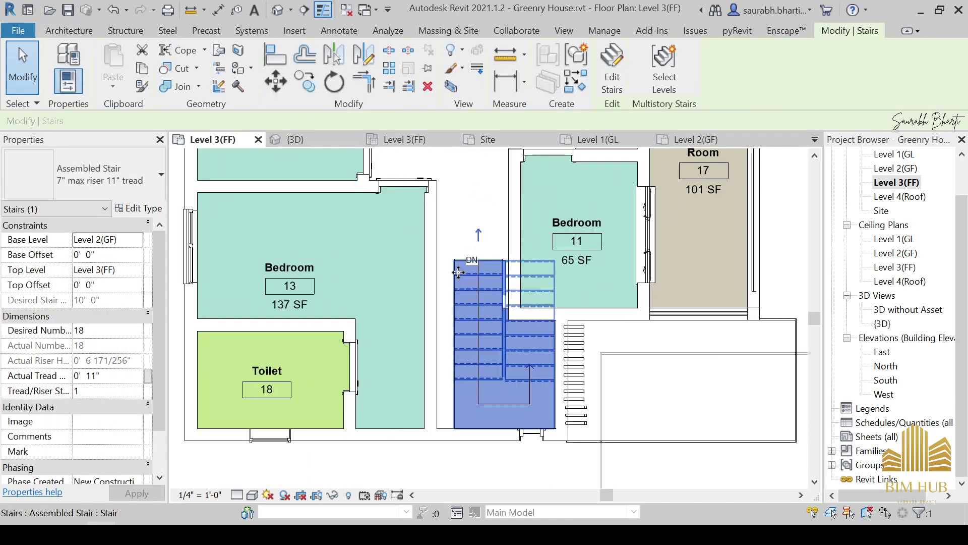
key("Escape")
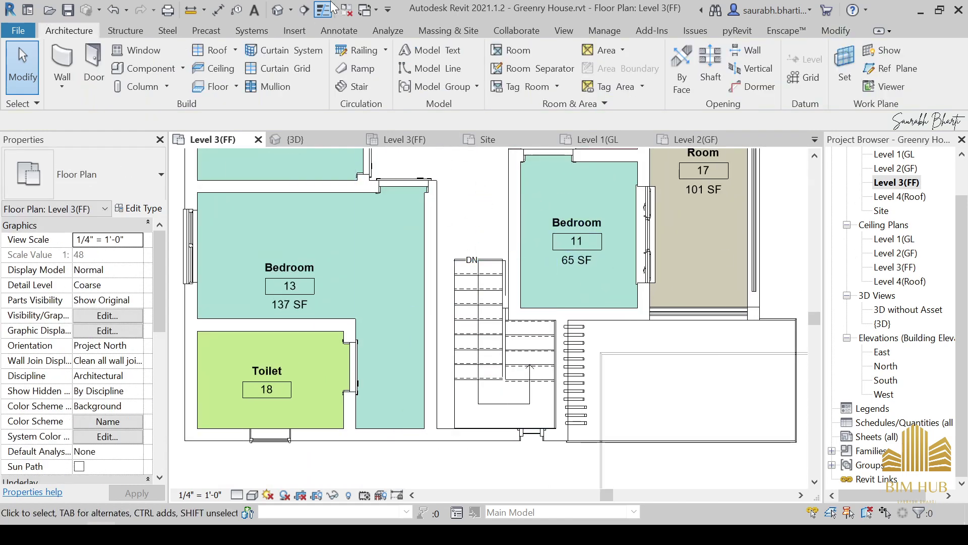
Open the default {3D} view and hide the planting category so the trees disappear.
left_click(276, 10)
mouse_move(461, 363)
middle_mouse_down("shift")
mouse_move(616, 382)
mouse_move(311, 305)
middle_mouse_up("shift")
left_click(311, 304)
right_click(311, 303)
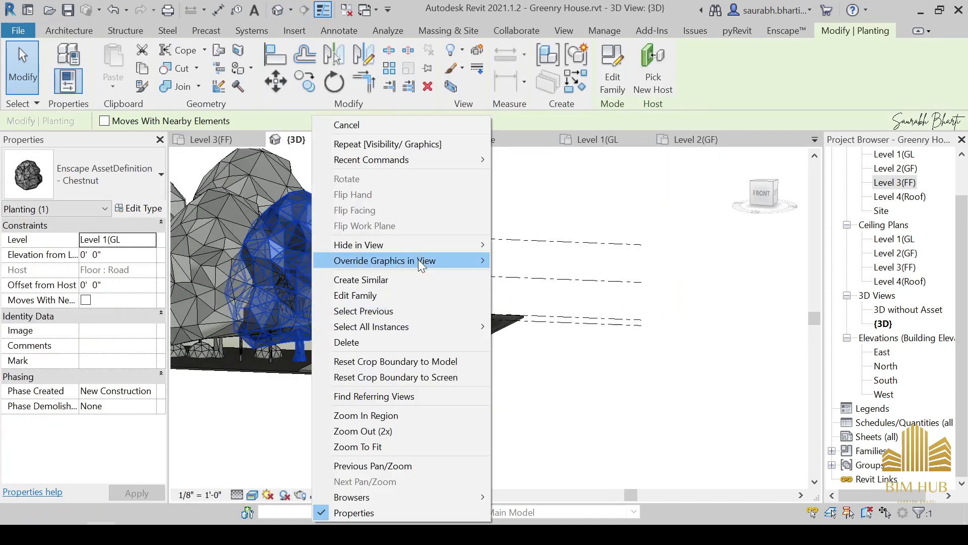
left_click(543, 260)
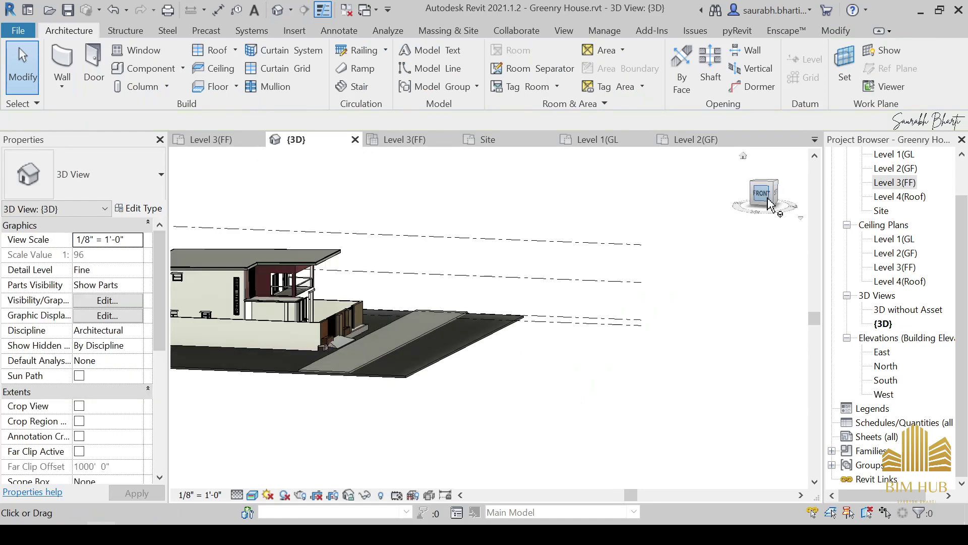
middle_click_drag(615, 276, 370, 281, "shift")
scroll(80, 436, "down", 5)
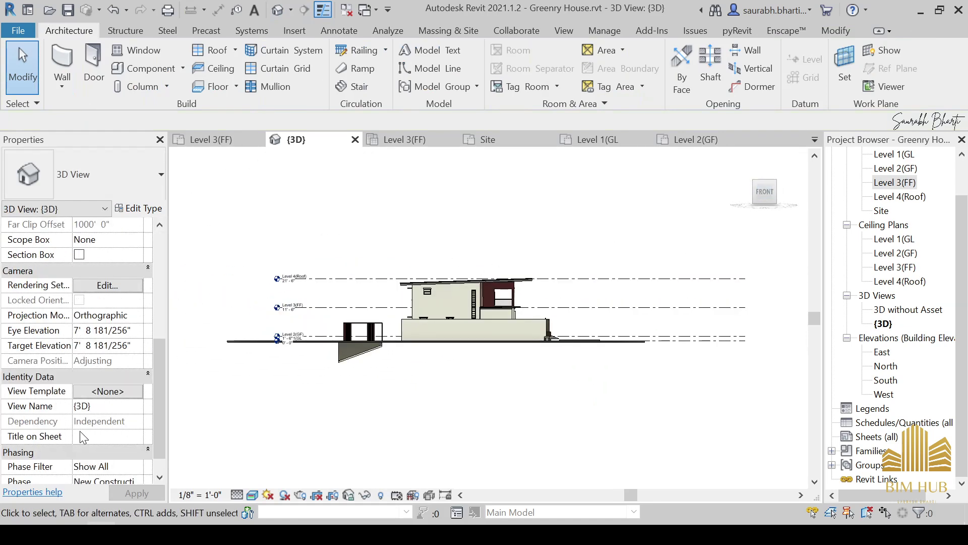
Turn on the Section Box and orbit to look down on the stair.
left_click(79, 254)
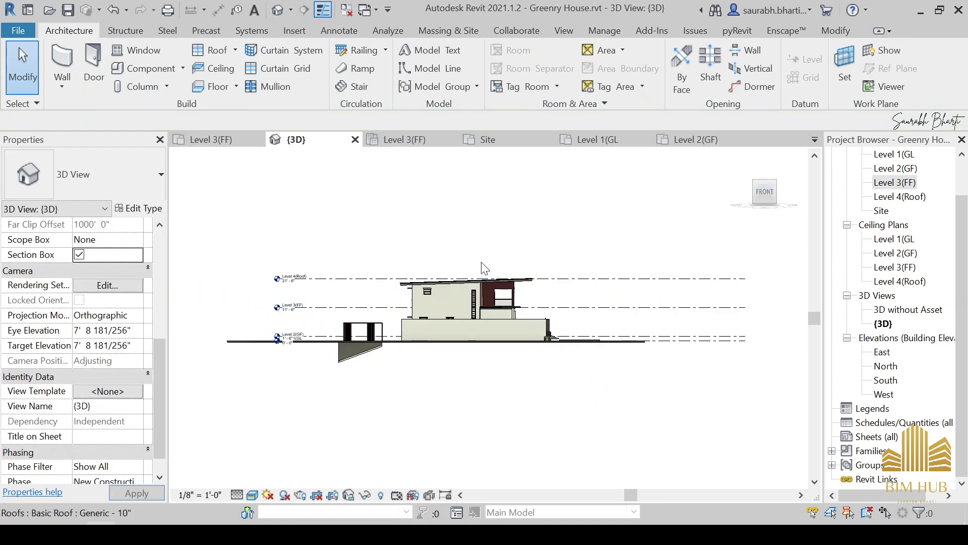
left_click(478, 274)
scroll(478, 273, "up", 3)
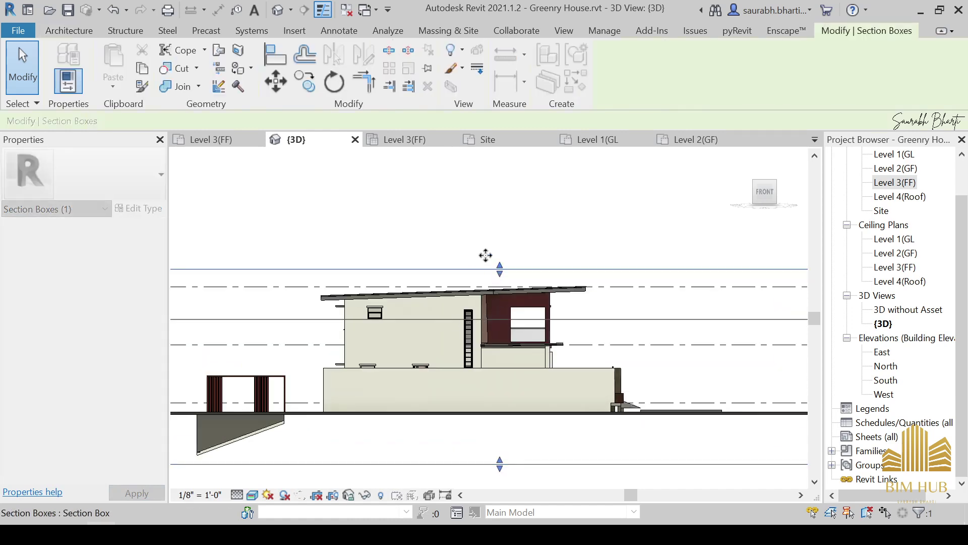
middle_click_drag(485, 255, 445, 386, "shift")
scroll(451, 306, "up", 3)
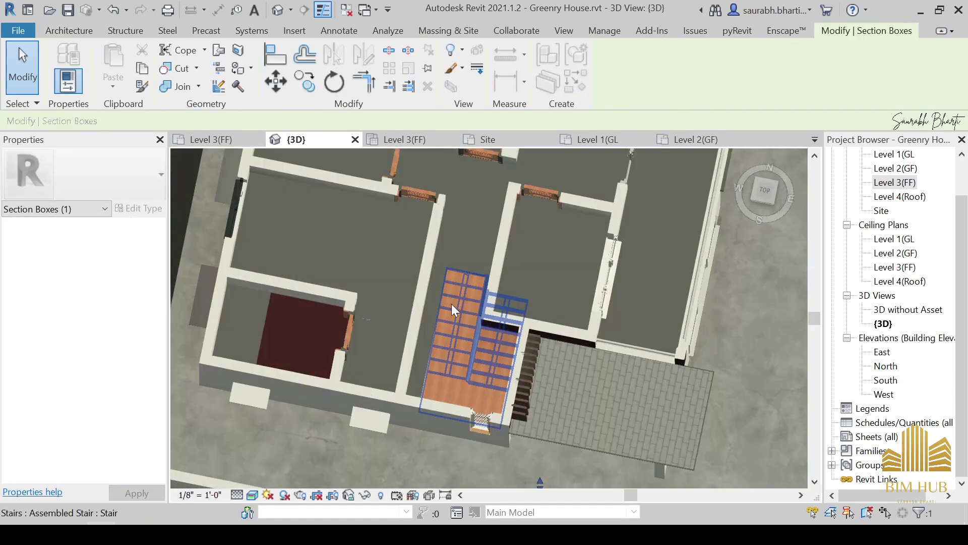
Drag the wall beside the stair right so it sits against the stair.
left_click(423, 306)
scroll(439, 330, "up", 2)
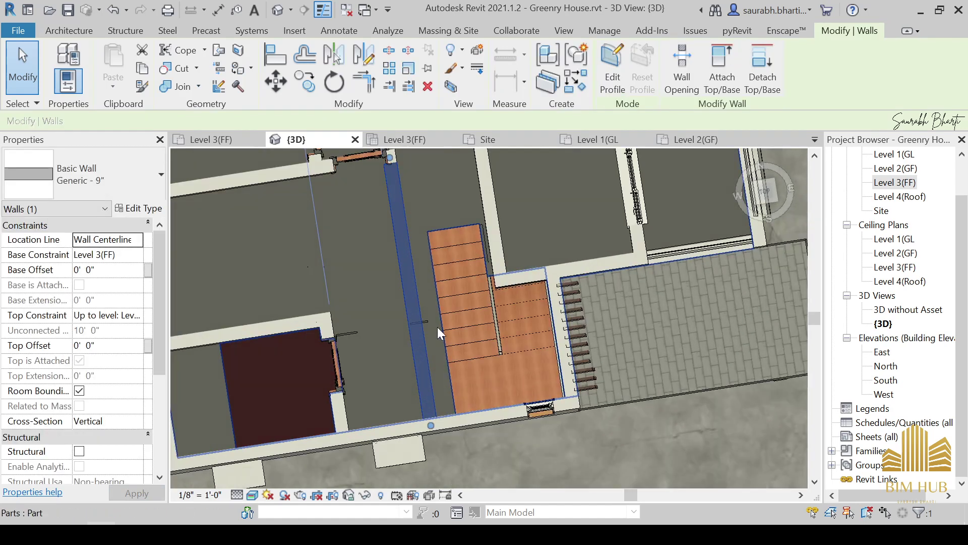
left_click_drag(420, 327, 437, 326)
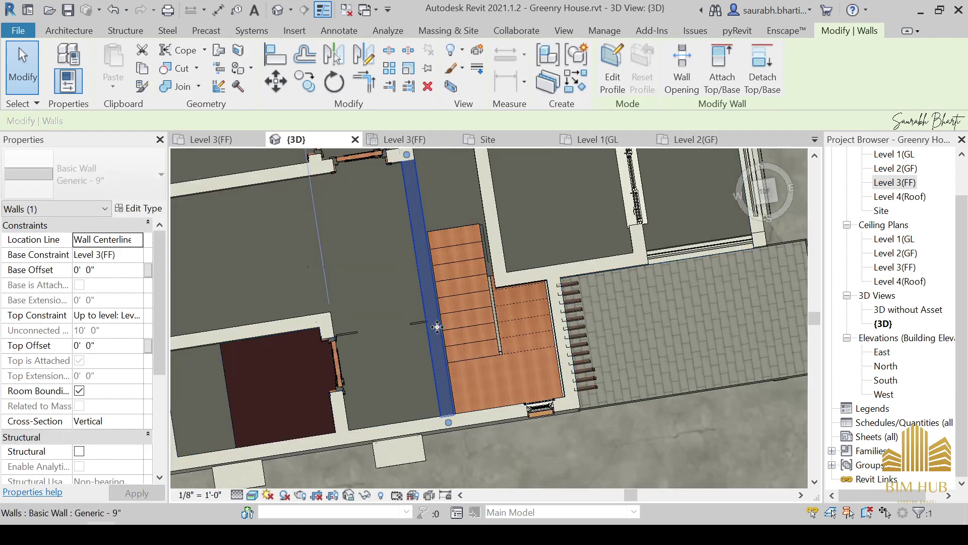
middle_click_drag(437, 327, 379, 335, "shift")
scroll(398, 348, "up", 3)
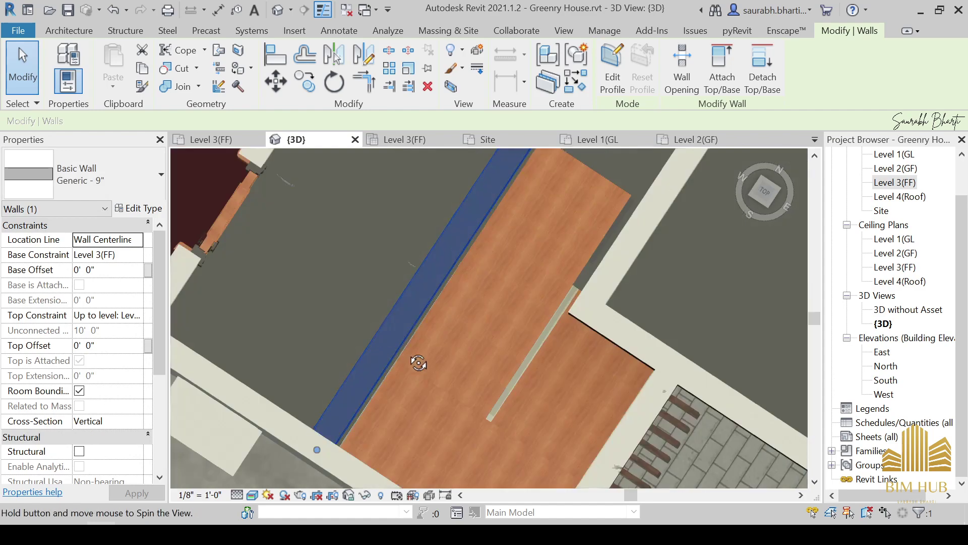
middle_click_drag(419, 363, 356, 326, "shift")
Start Align (AL) on the wall, pick a reference, then cancel.
key("a")
key("l")
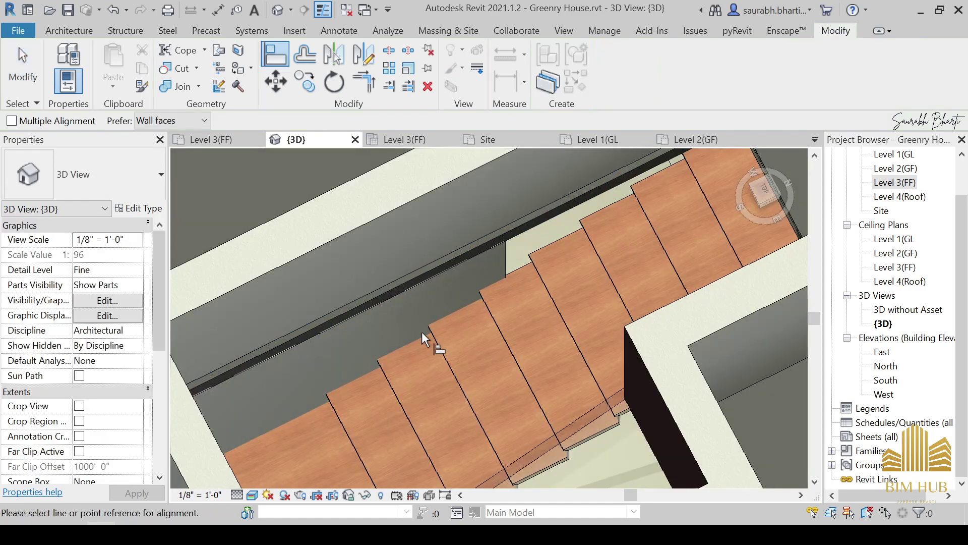
scroll(419, 264, "up", 3)
left_click(376, 224)
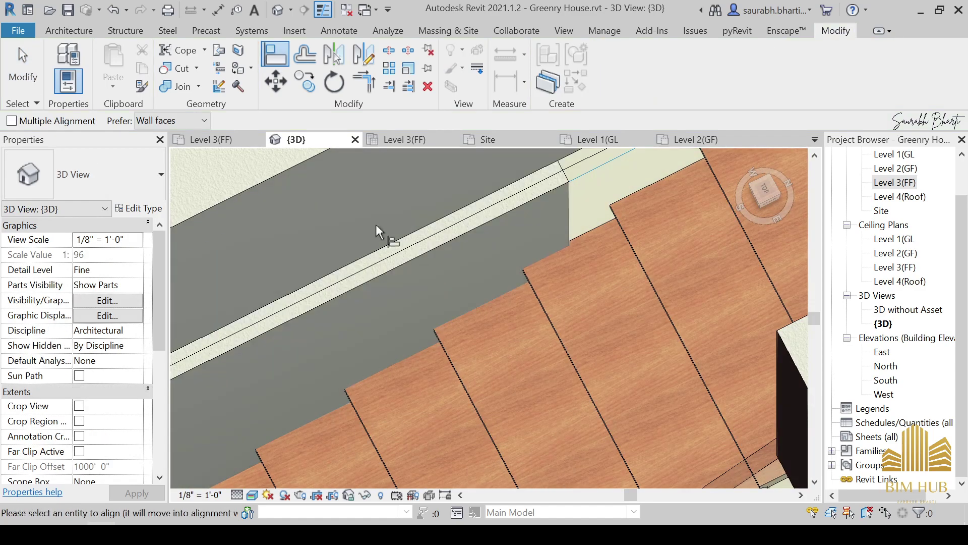
mouse_move(376, 224)
middle_mouse_down()
mouse_move(422, 249)
mouse_move(415, 293)
mouse_move(400, 256)
middle_mouse_up()
key("Escape")
key("Escape")
Retry Align using the stair edge as reference, then cancel again.
scroll(460, 293, "up", 2)
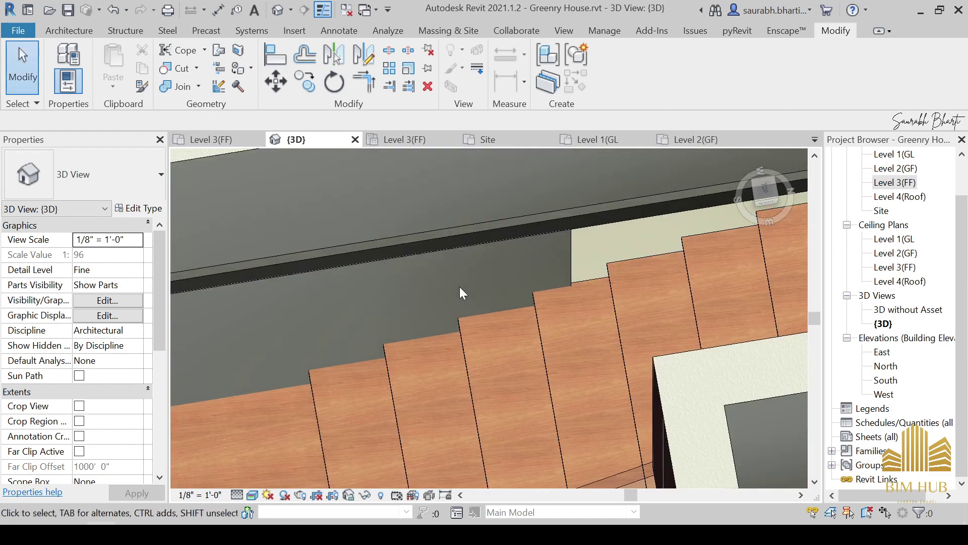
key("a")
key("l")
mouse_move(470, 251)
middle_mouse_down()
mouse_move(472, 232)
mouse_move(515, 329)
mouse_move(499, 237)
middle_mouse_up()
left_click(472, 231)
scroll(500, 254, "down", 2)
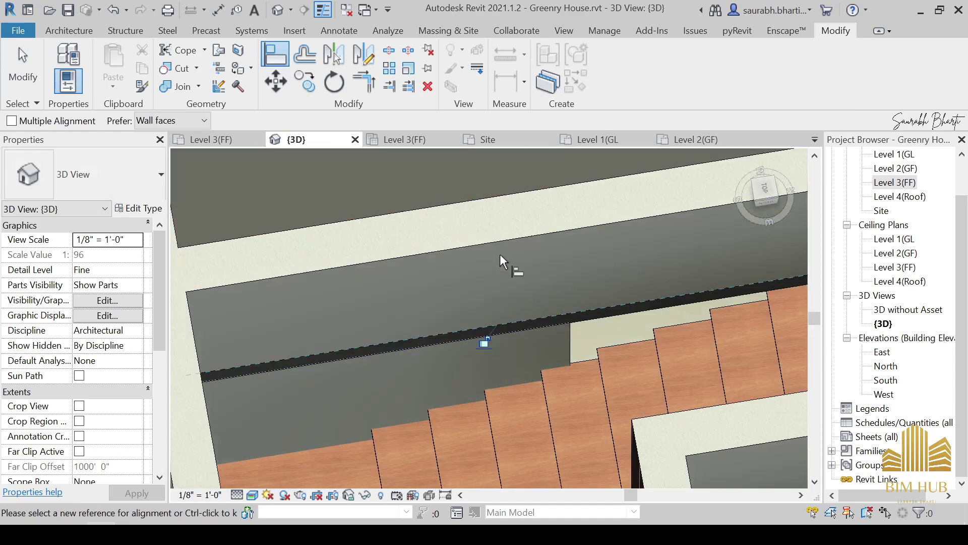
scroll(499, 267, "down", 2)
scroll(500, 270, "down", 3)
key("Escape")
Reset to the whole-house view and raise the section box top above the roof.
middle_click_drag(499, 271, 465, 304, "shift")
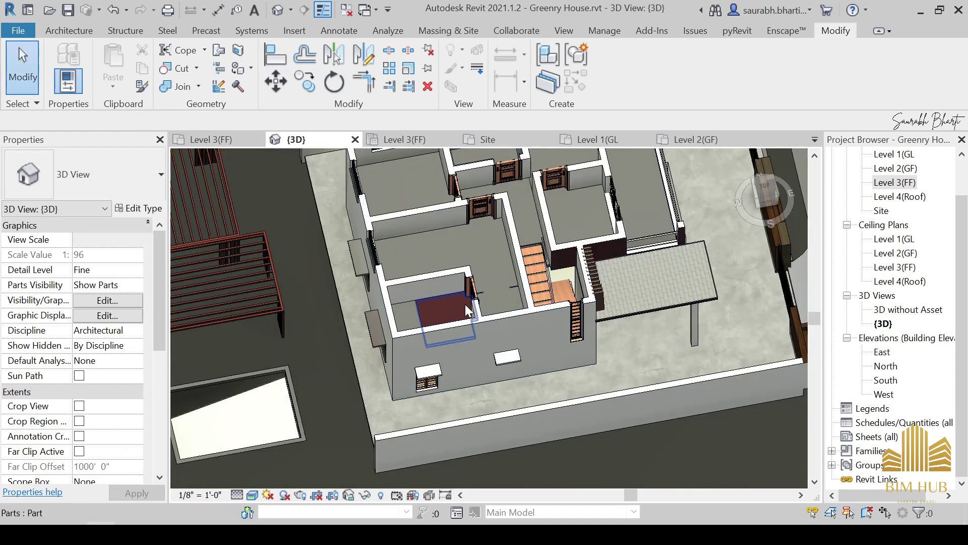
left_click(282, 16)
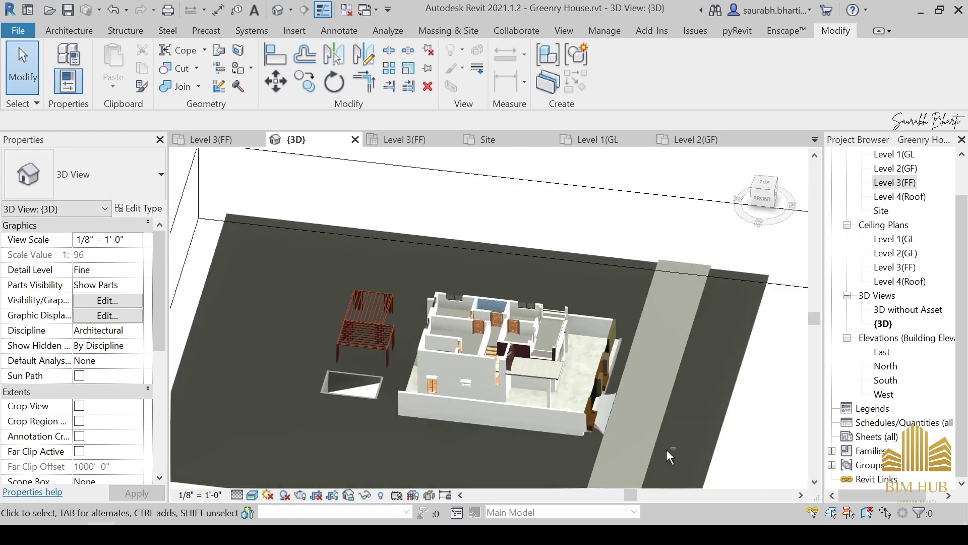
middle_click_drag(666, 451, 662, 241, "shift")
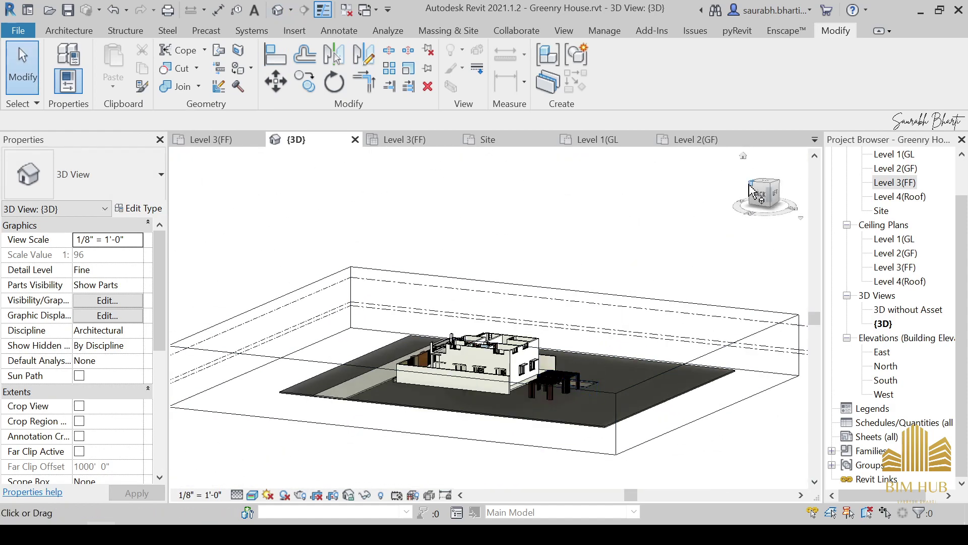
left_click(759, 194)
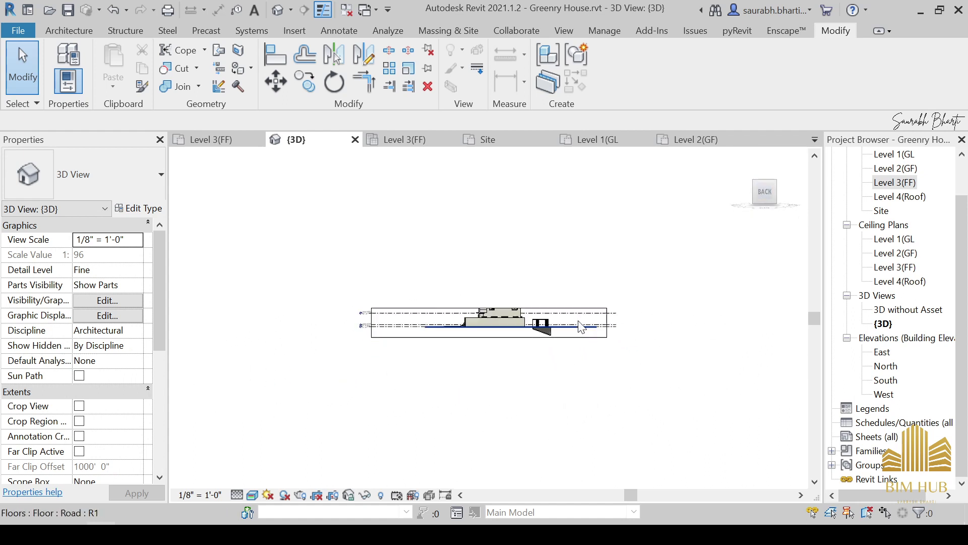
left_click(580, 306)
scroll(504, 310, "up", 4)
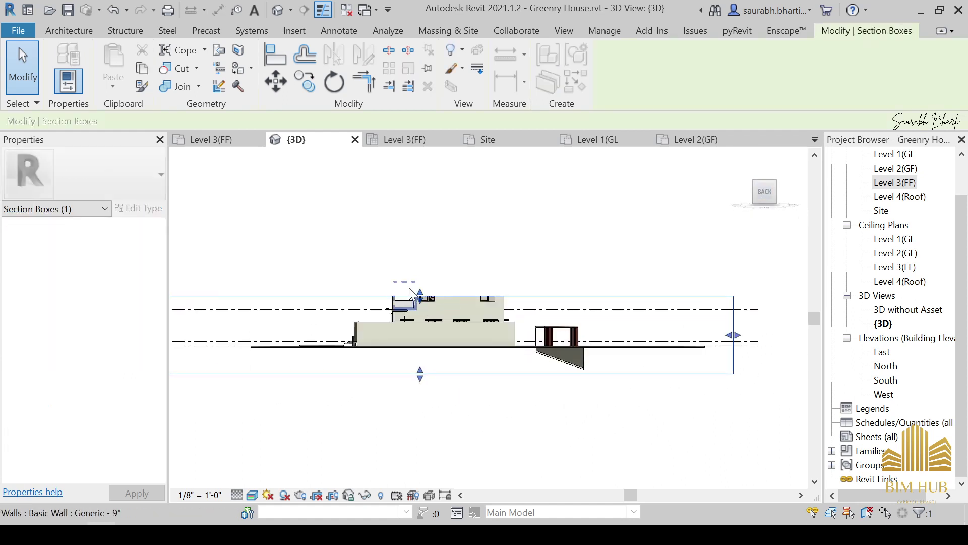
left_click_drag(418, 289, 420, 236)
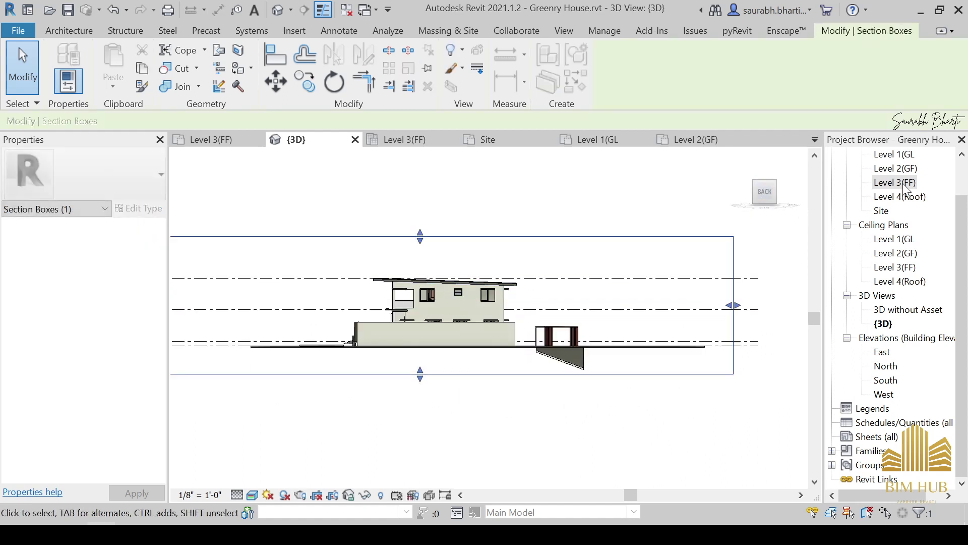
middle_click_drag(419, 299, 827, 194, "shift")
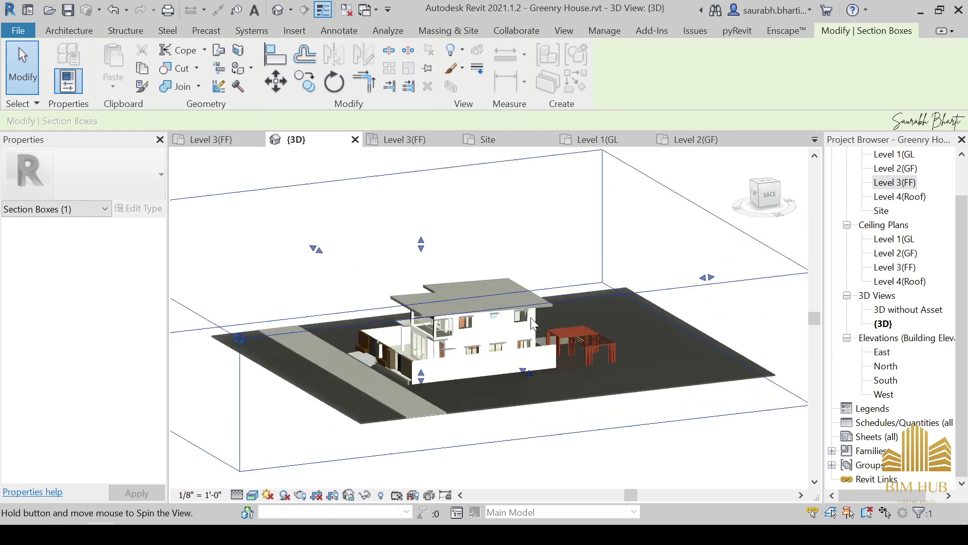
Open the Level 3(FF) floor plan and glance at the Add-Ins and Enscape ribbons.
double_click(895, 183)
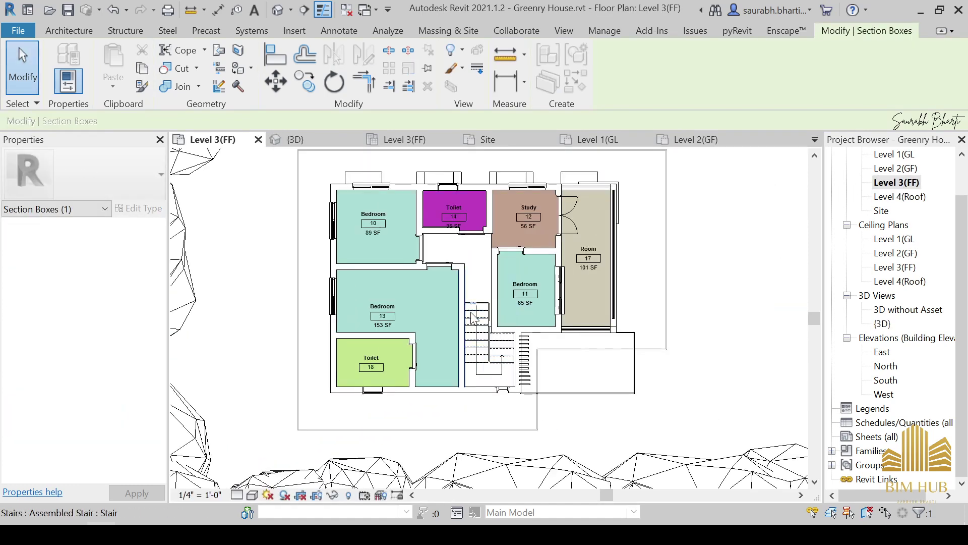
scroll(472, 317, "down", 1)
scroll(454, 318, "up", 3)
scroll(451, 320, "down", 1)
scroll(450, 323, "down", 1)
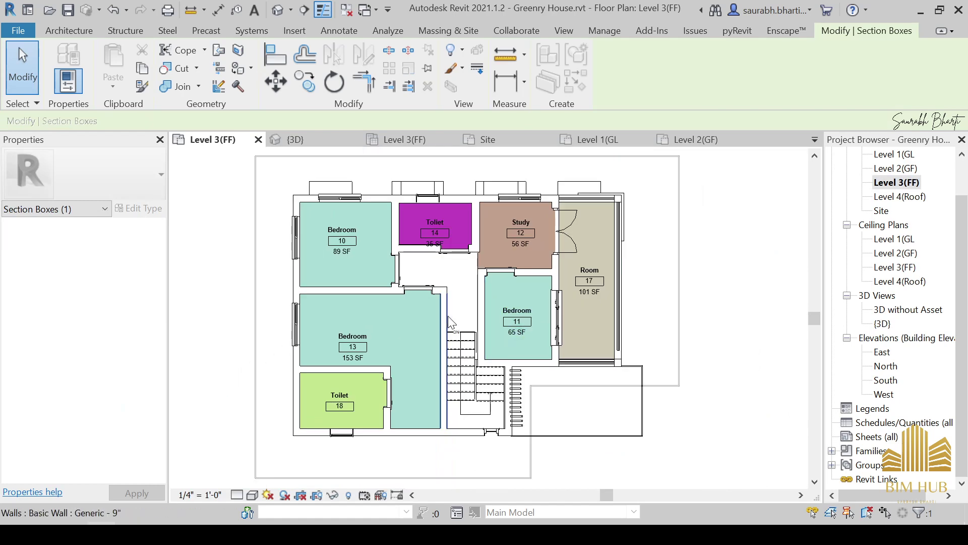
scroll(450, 322, "up", 1)
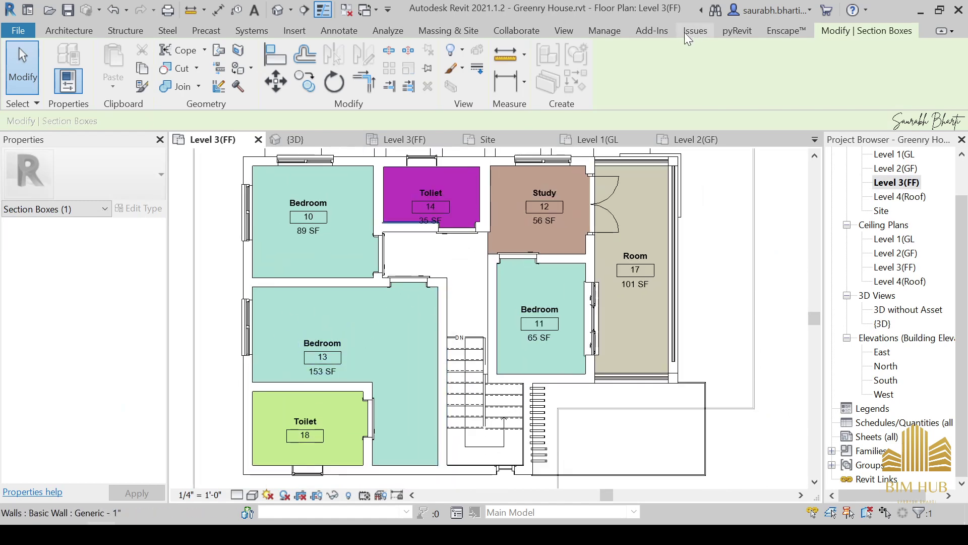
left_click(649, 31)
left_click(785, 31)
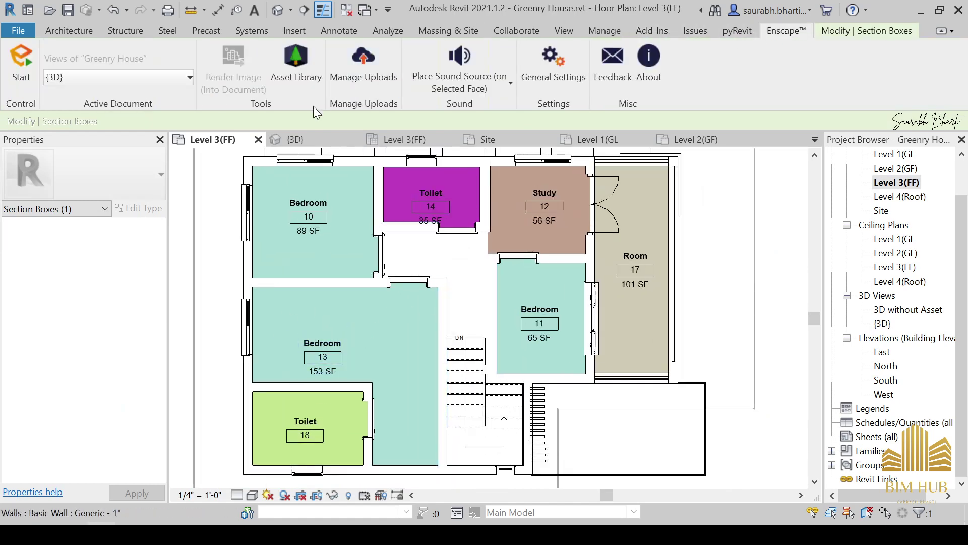
left_click(80, 32)
scroll(458, 344, "down", 2)
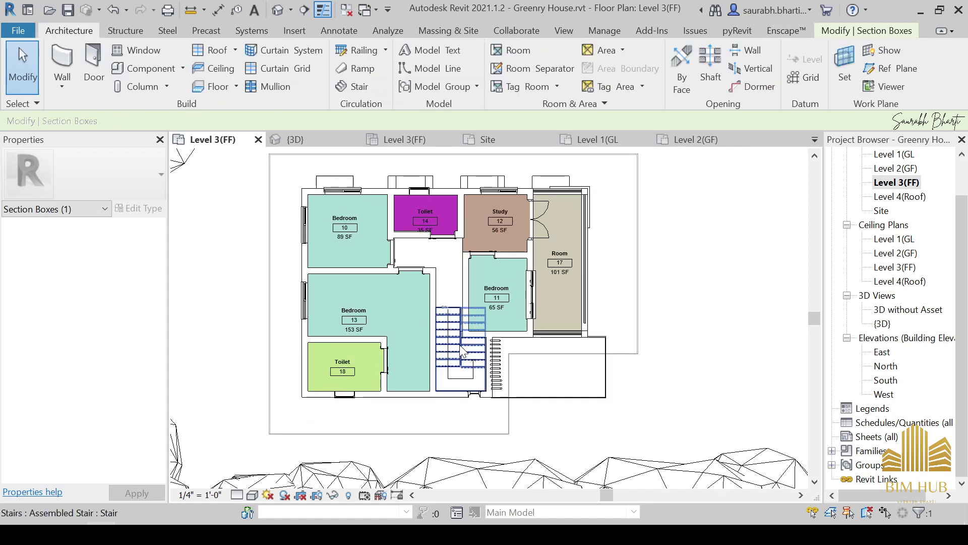
scroll(504, 332, "up", 3)
scroll(592, 323, "down", 2)
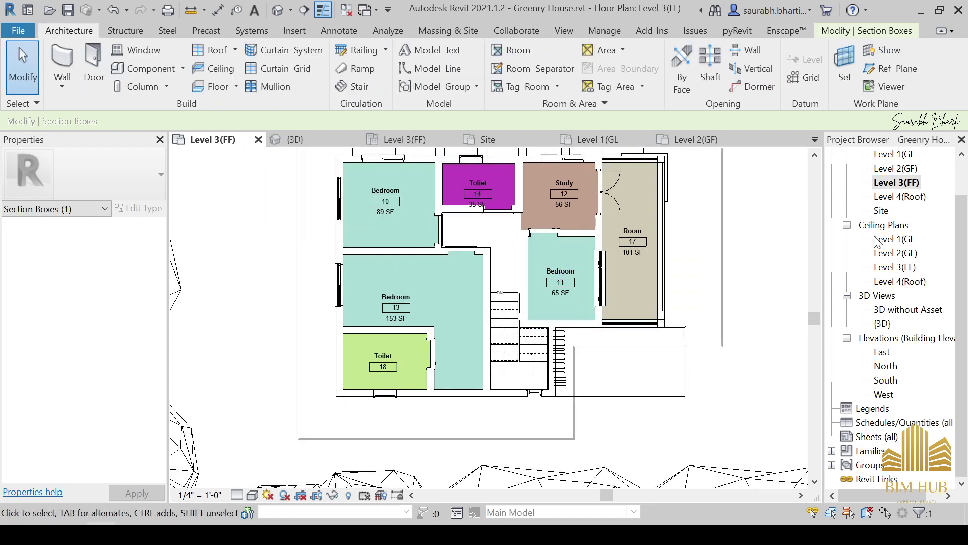
scroll(887, 303, "up", 3)
scroll(871, 351, "down", 3)
left_click(863, 409)
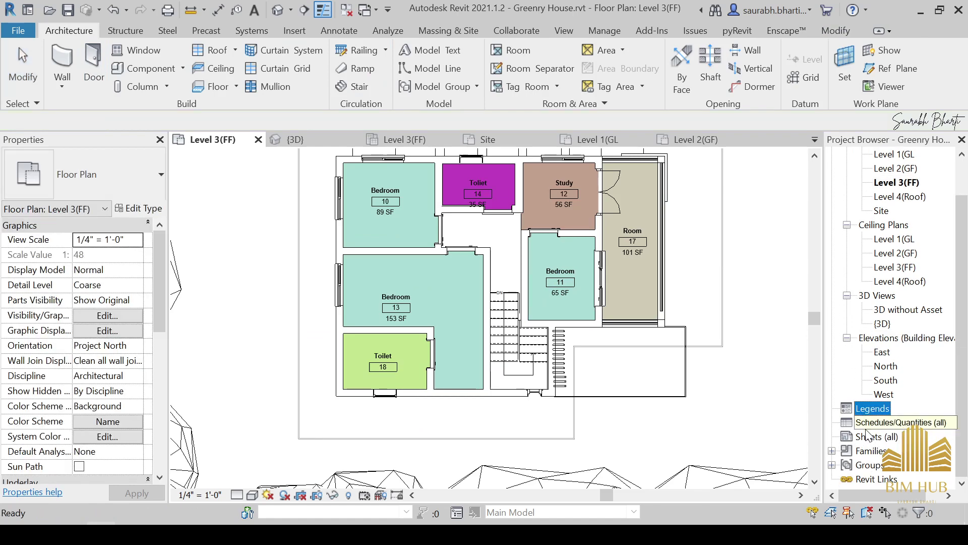
right_click(866, 411)
left_click(877, 420)
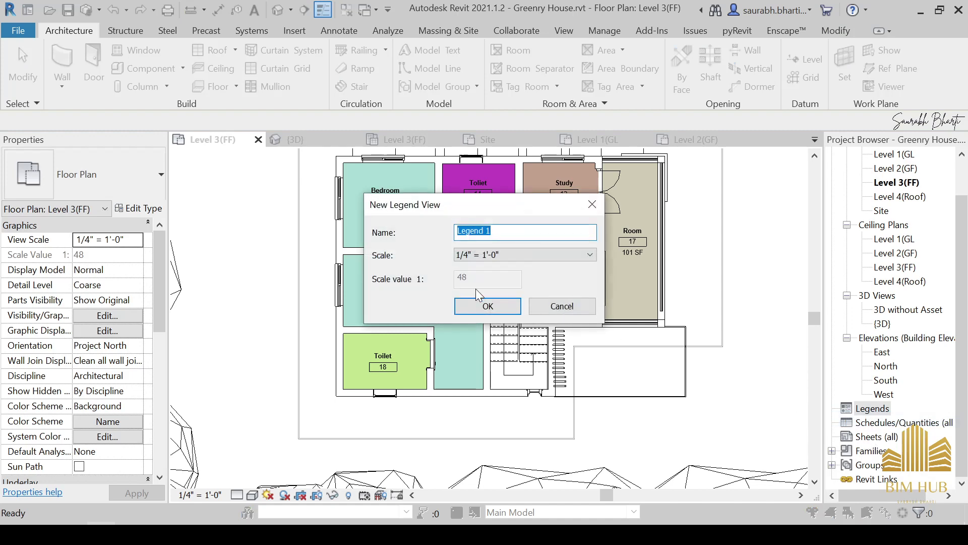
left_click(470, 306)
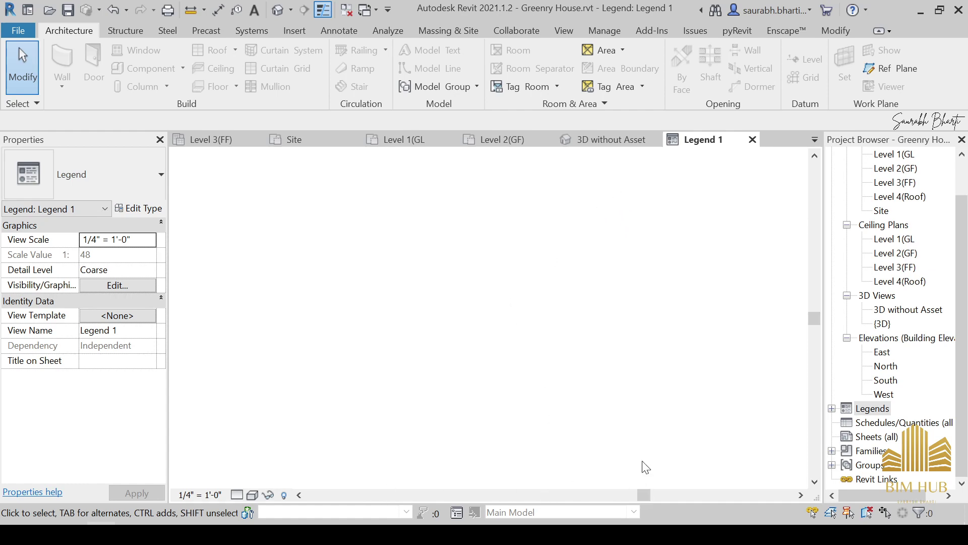
left_click(753, 139)
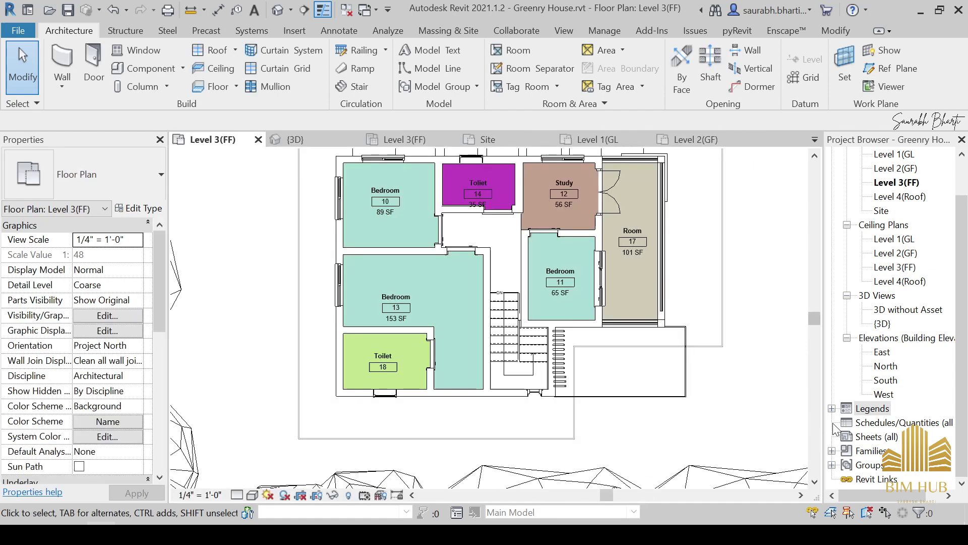
left_click(833, 409)
left_click(876, 422)
right_click(876, 422)
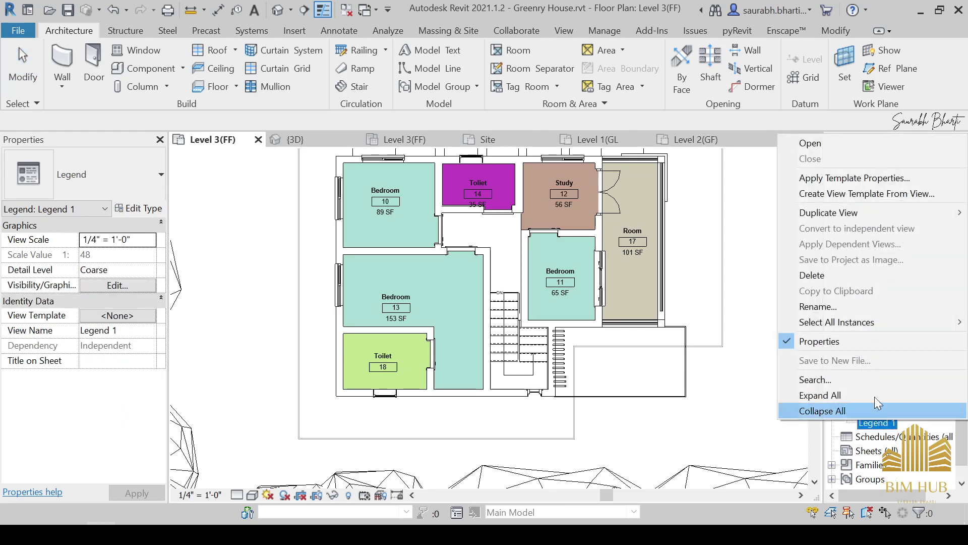
left_click(833, 178)
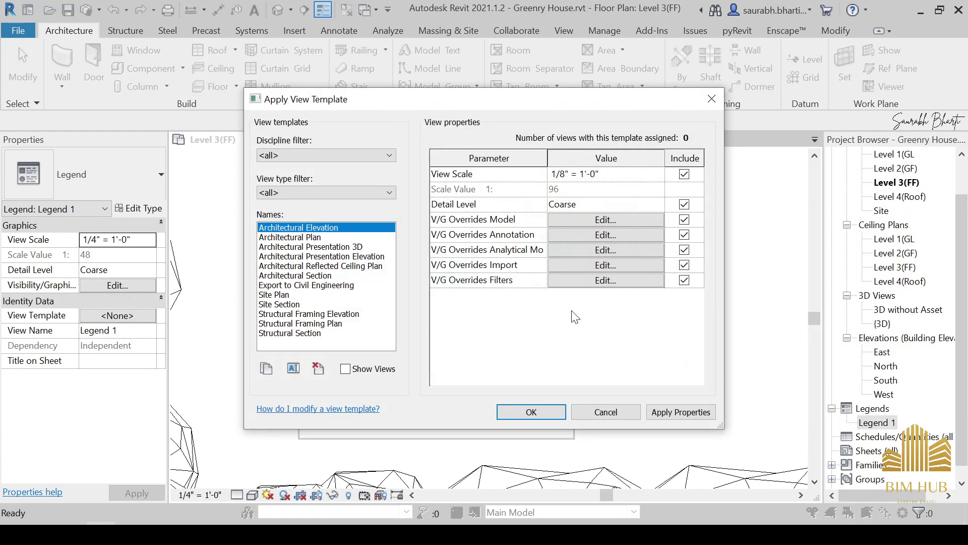
left_click(321, 239)
left_click(330, 196)
left_click(330, 196)
left_click(305, 325)
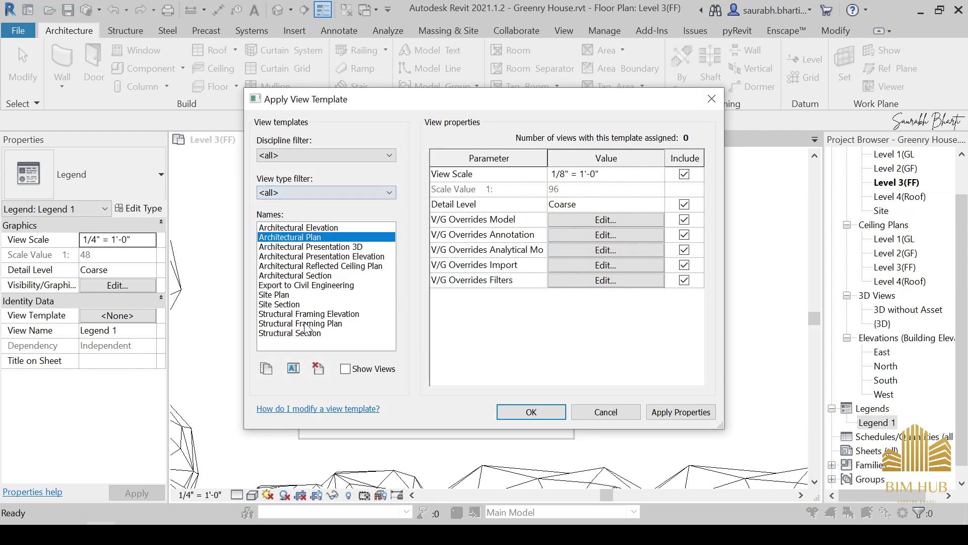
left_click(299, 296)
key("Up")
key("Up")
key("Up")
key("Up")
key("Return")
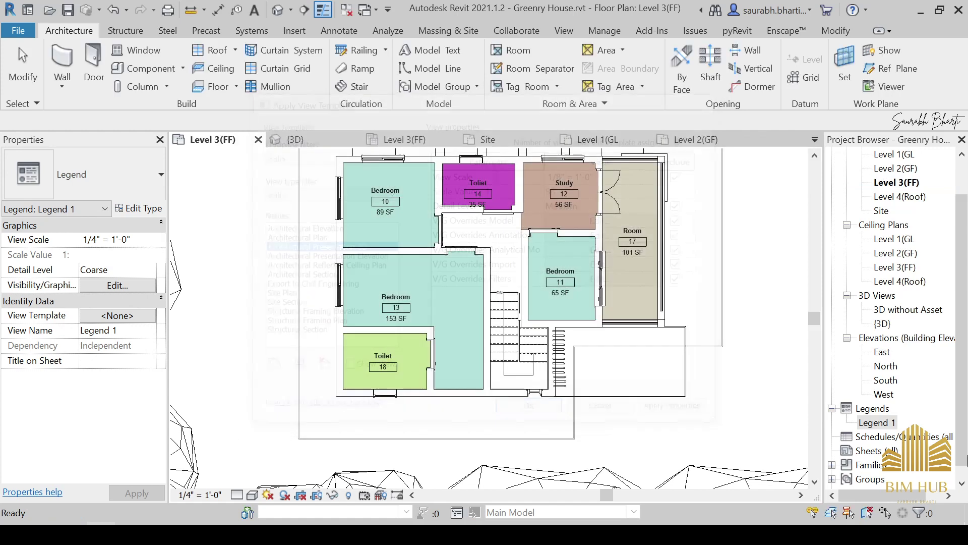
right_click(888, 423)
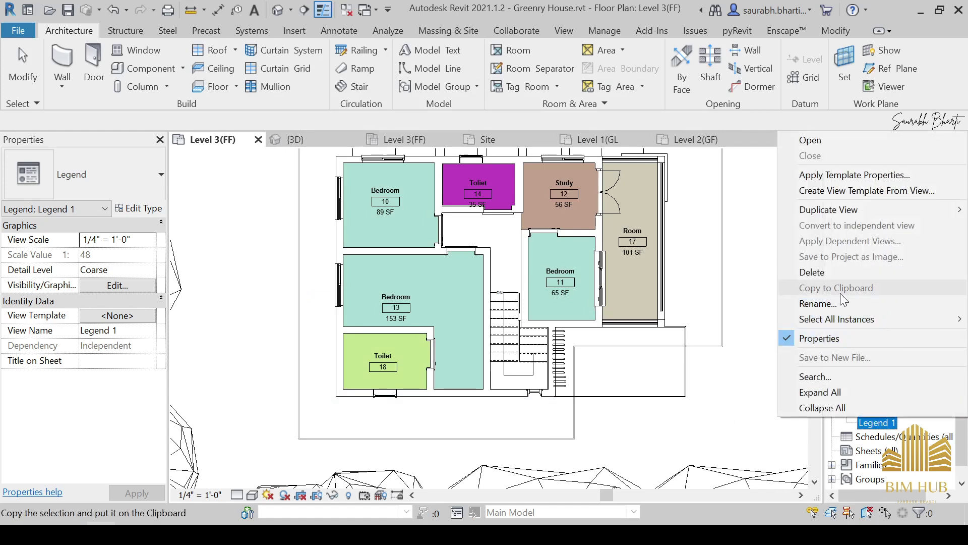
left_click(811, 271)
Create a new Doors schedule from Schedules/Quantities, bringing up Schedule Properties.
right_click(867, 422)
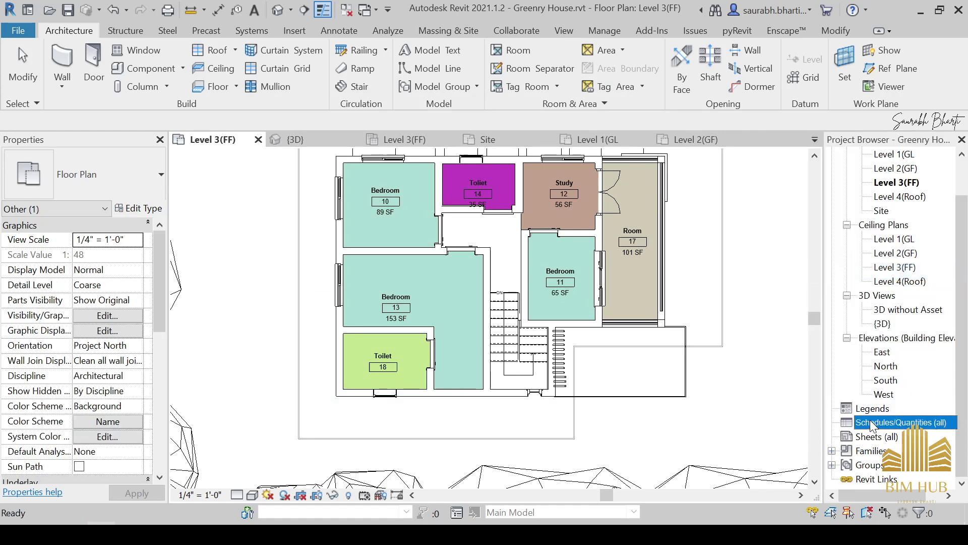
left_click(845, 266)
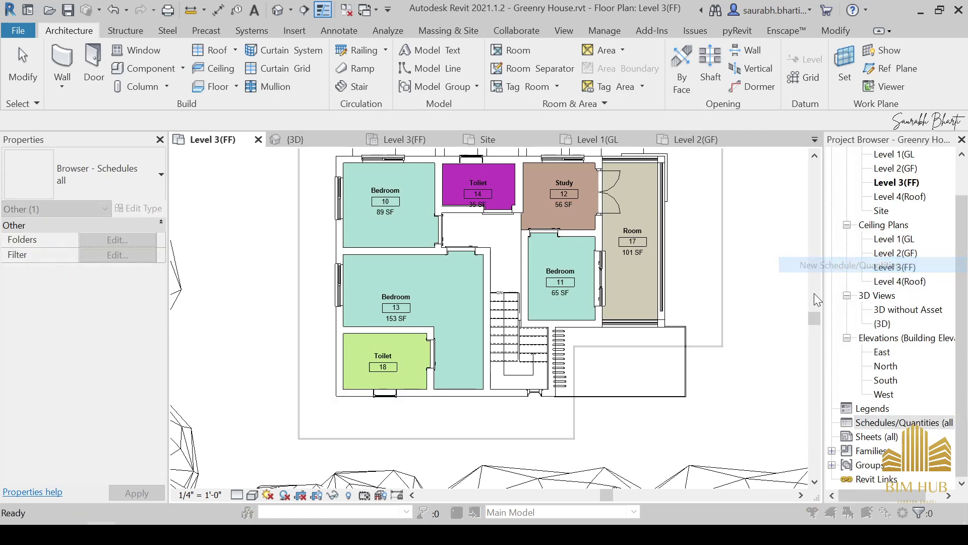
scroll(382, 275, "down", 1)
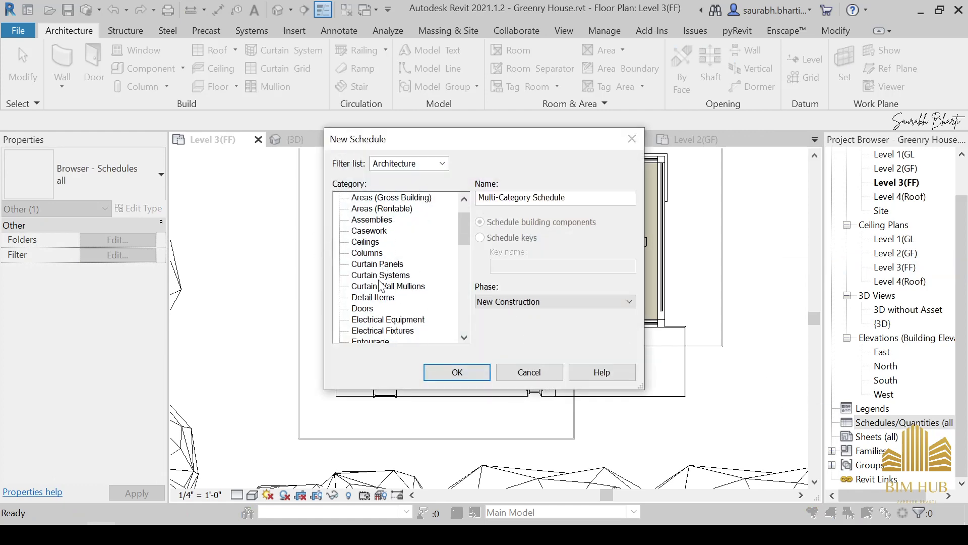
left_click(457, 372)
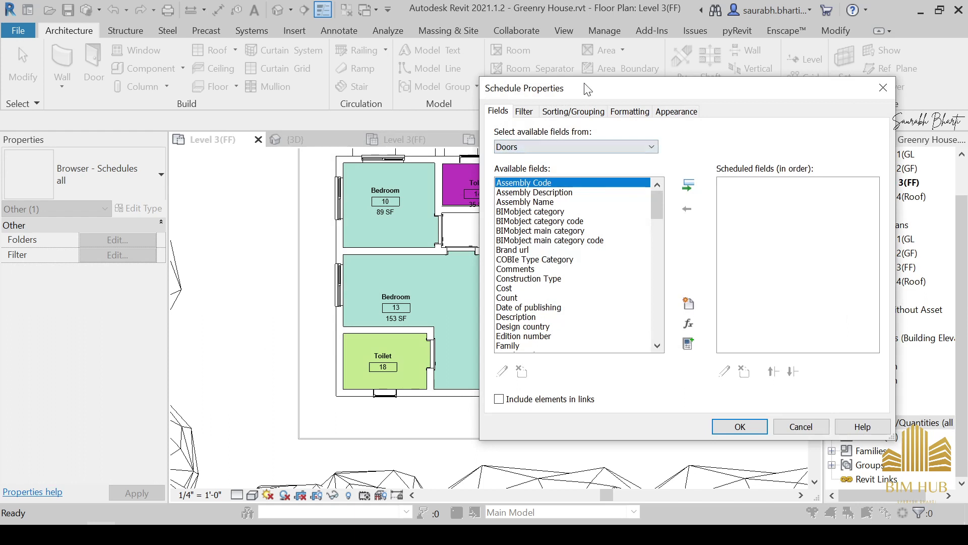
Add the Count and Family and Type fields to the door schedule.
left_click_drag(588, 89, 475, 59)
scroll(398, 274, "down", 1)
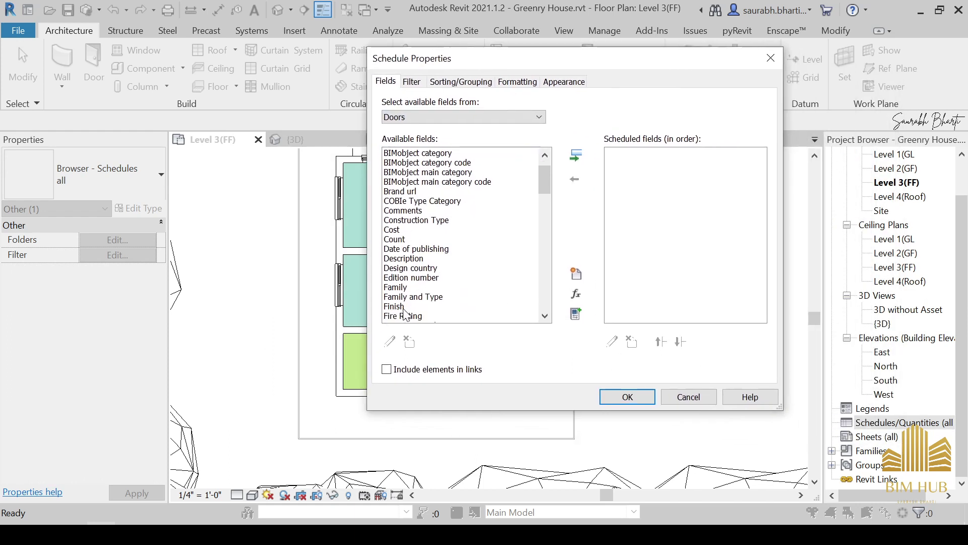
left_click(417, 302)
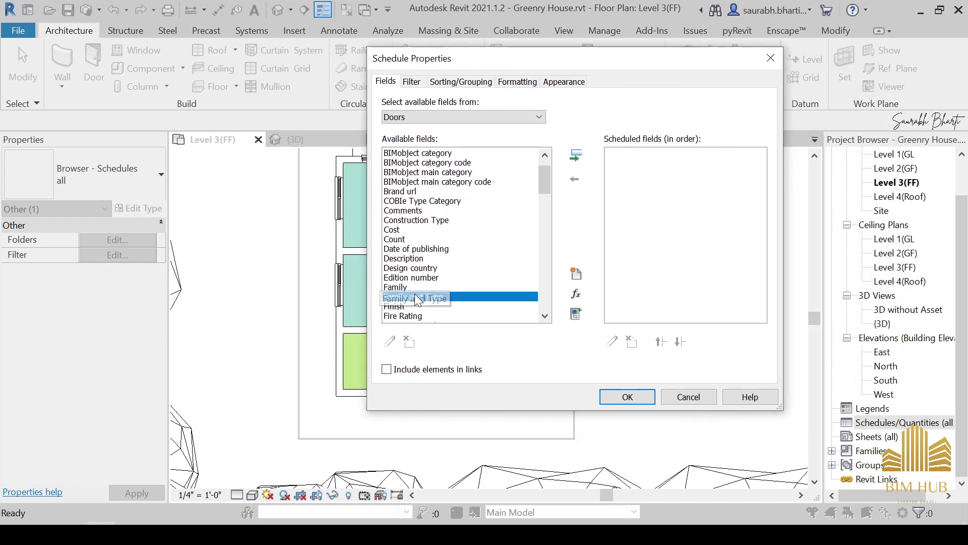
left_click(406, 240)
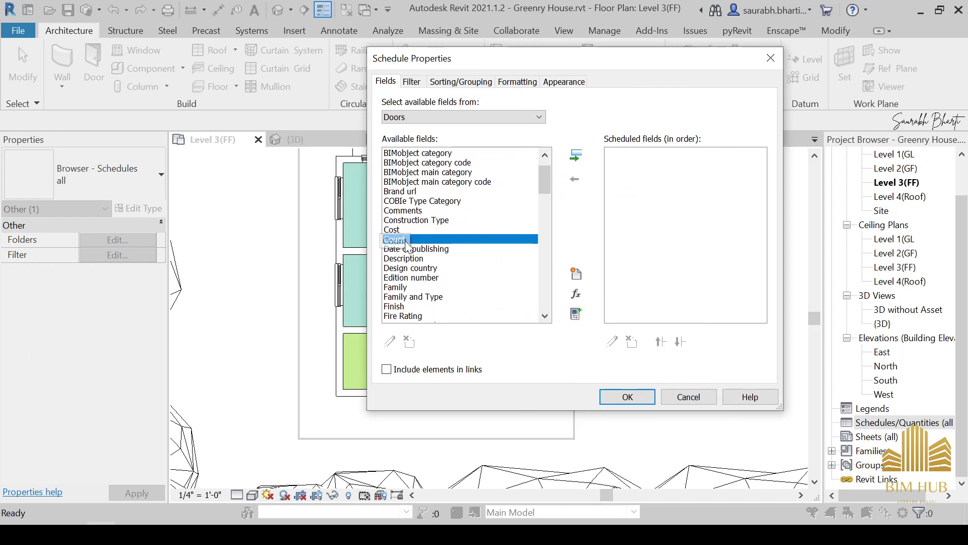
left_click(575, 160)
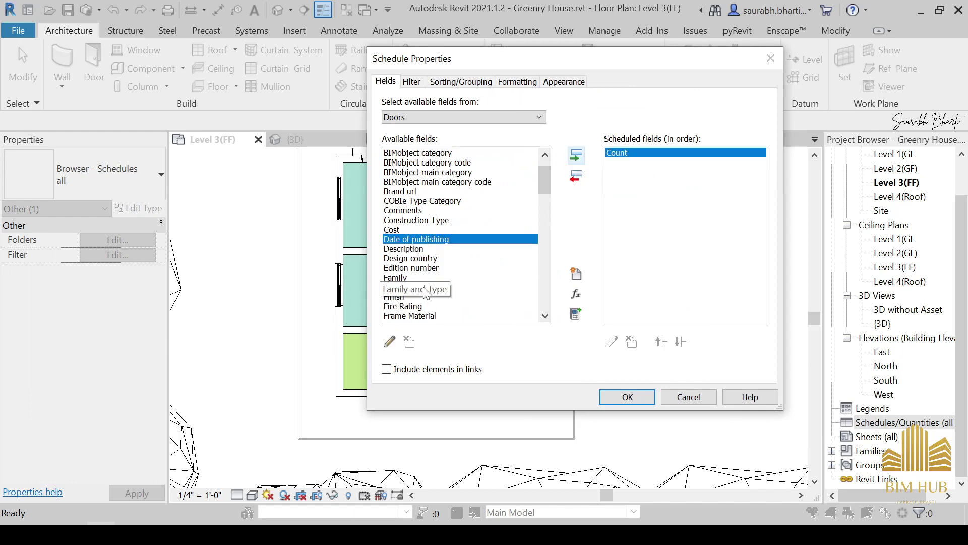
left_click(429, 287)
left_click(577, 159)
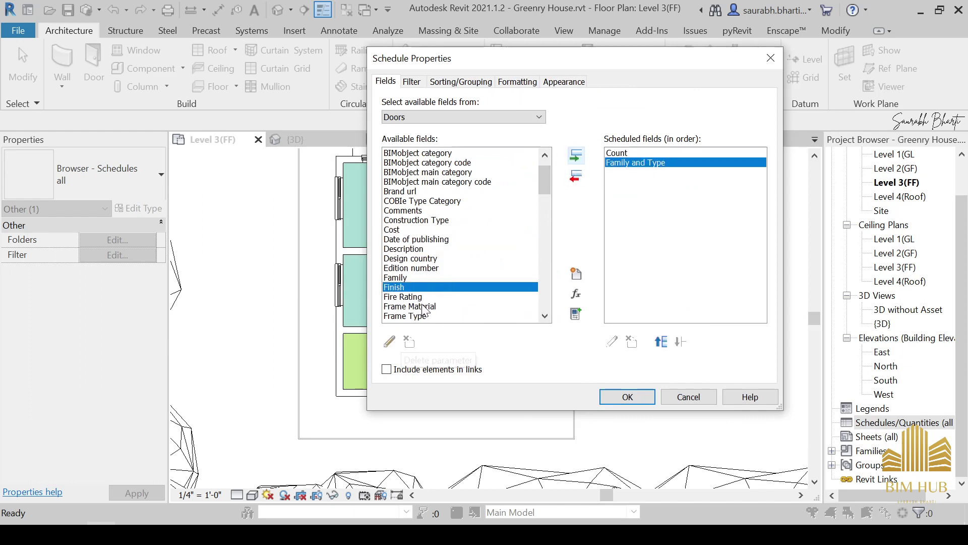
scroll(425, 310, "down", 4)
scroll(427, 281, "down", 3)
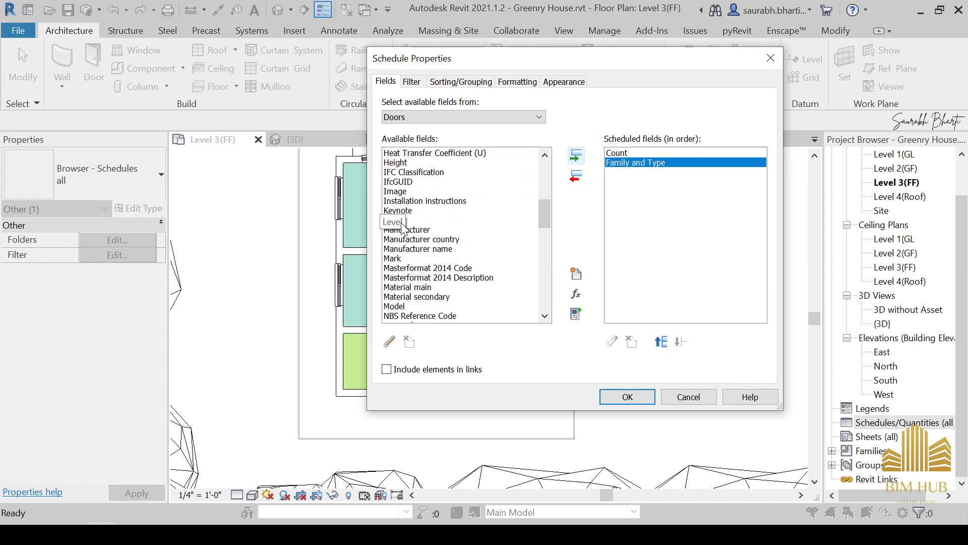
scroll(403, 227, "up", 3)
scroll(394, 220, "up", 1)
scroll(396, 220, "up", 1)
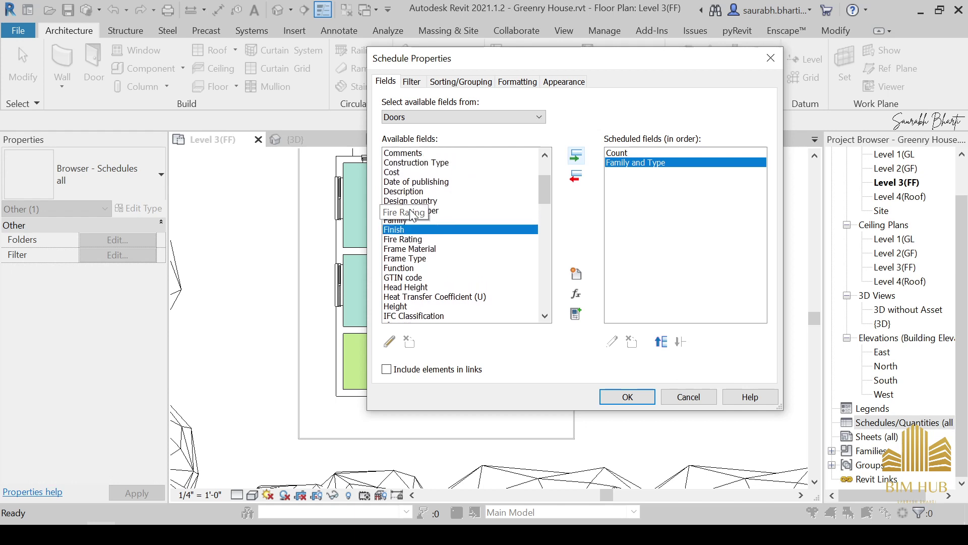
scroll(398, 220, "up", 1)
scroll(403, 221, "up", 1)
scroll(427, 250, "up", 1)
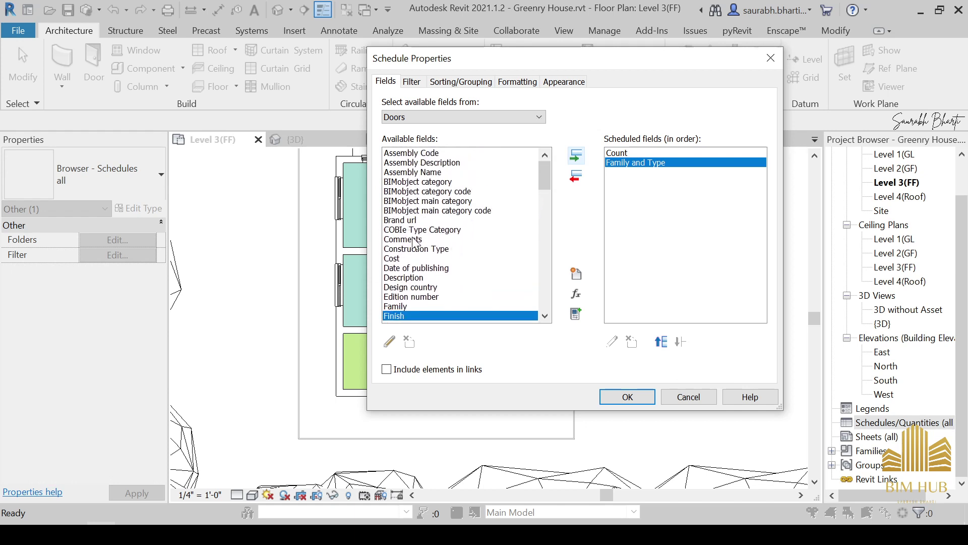
scroll(413, 242, "down", 4)
scroll(414, 227, "down", 1)
scroll(415, 216, "down", 1)
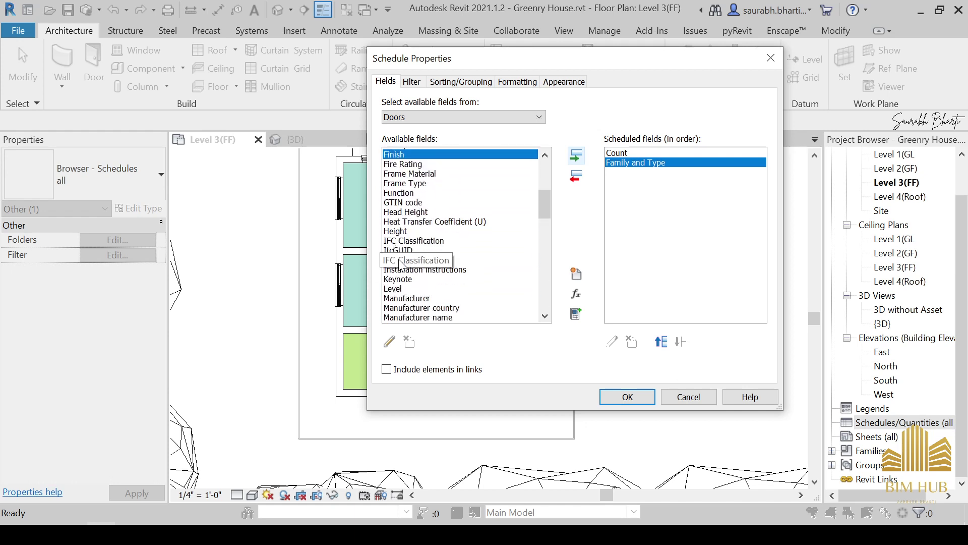
scroll(416, 208, "down", 1)
Add the Level, Type and Width fields to the scheduled fields.
left_click(403, 248)
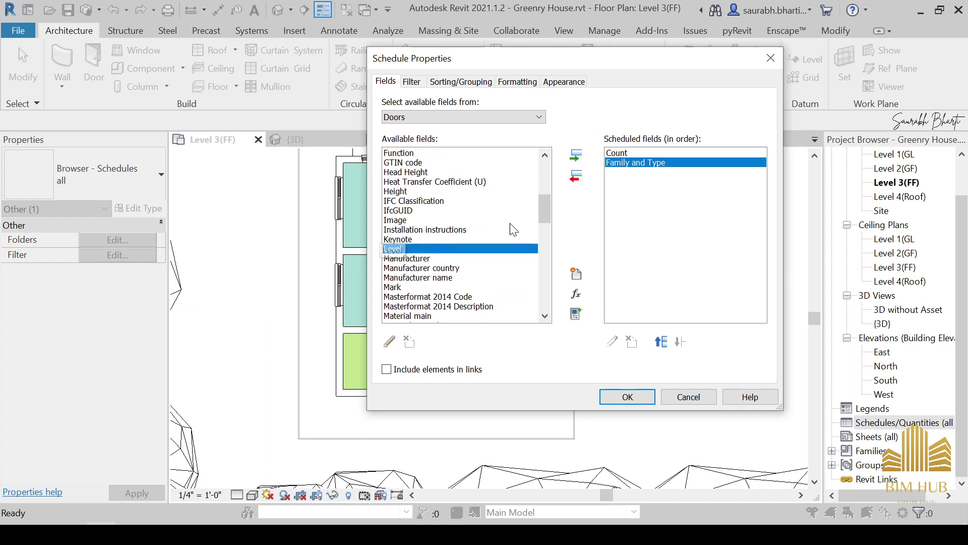
left_click(576, 154)
scroll(464, 243, "down", 1)
scroll(444, 232, "down", 1)
scroll(426, 222, "down", 2)
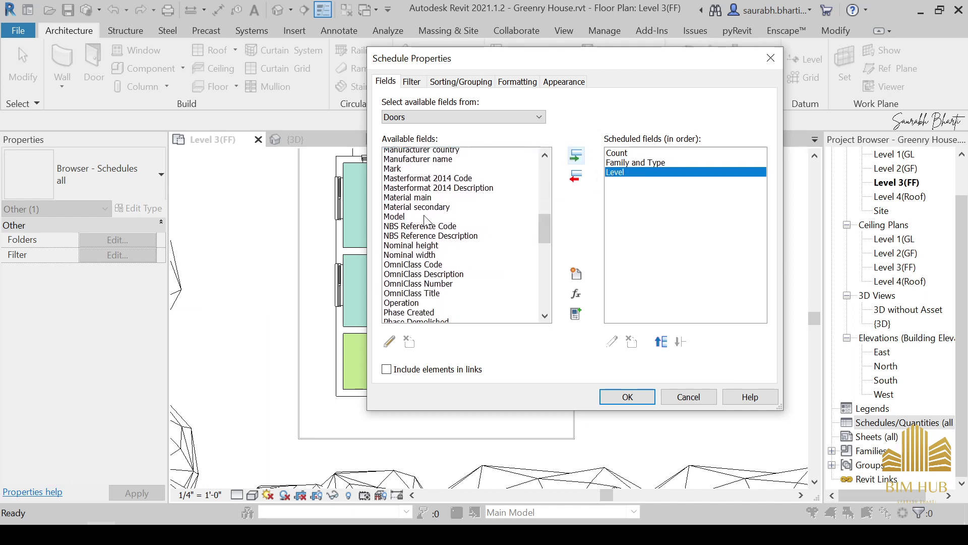
scroll(427, 221, "down", 2)
scroll(432, 222, "down", 3)
scroll(437, 223, "down", 1)
scroll(441, 224, "down", 2)
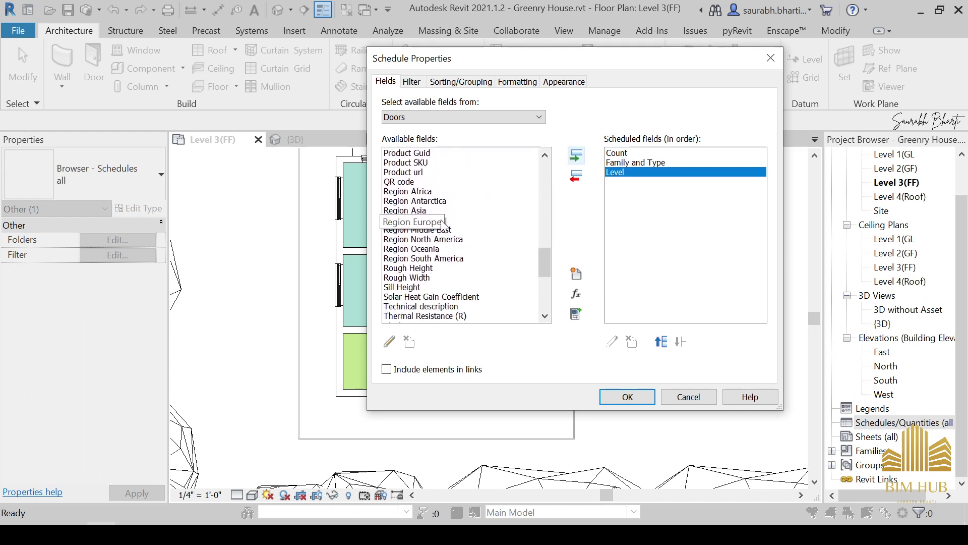
scroll(439, 237, "down", 2)
scroll(411, 237, "down", 2)
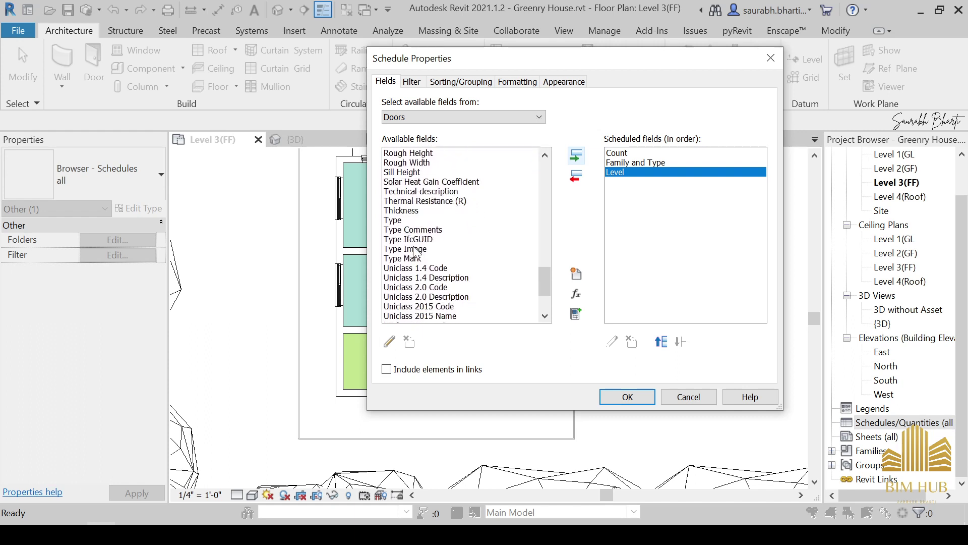
left_click(400, 222)
left_click(575, 157)
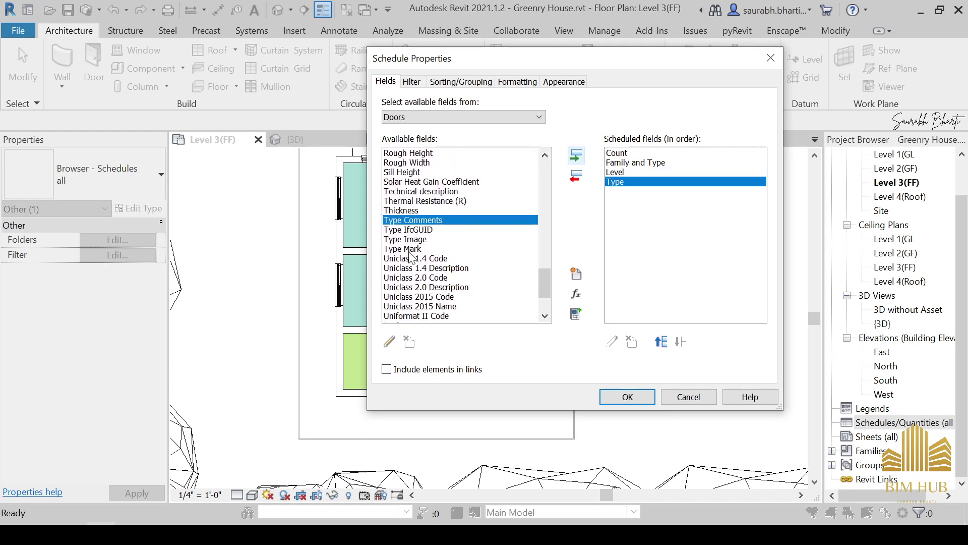
scroll(411, 257, "down", 2)
scroll(411, 257, "down", 1)
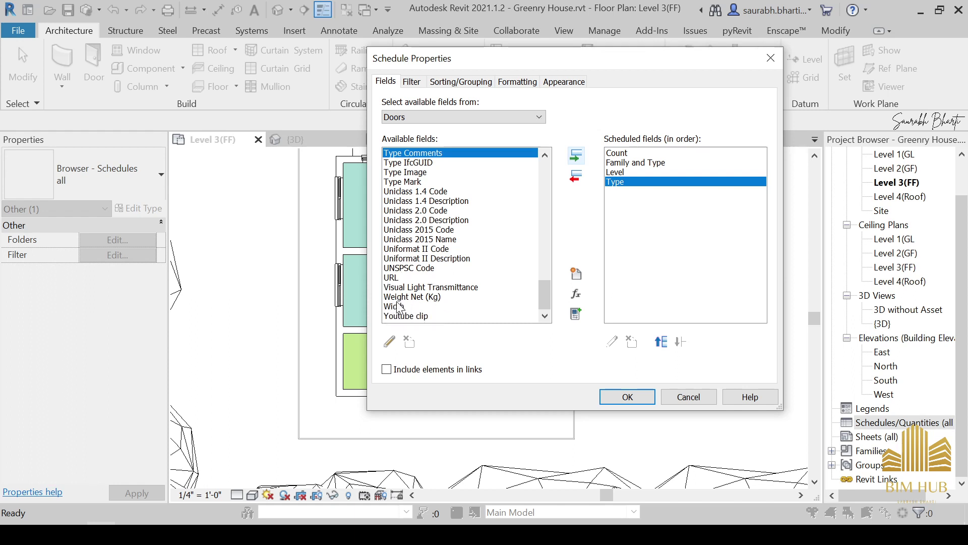
left_click(400, 306)
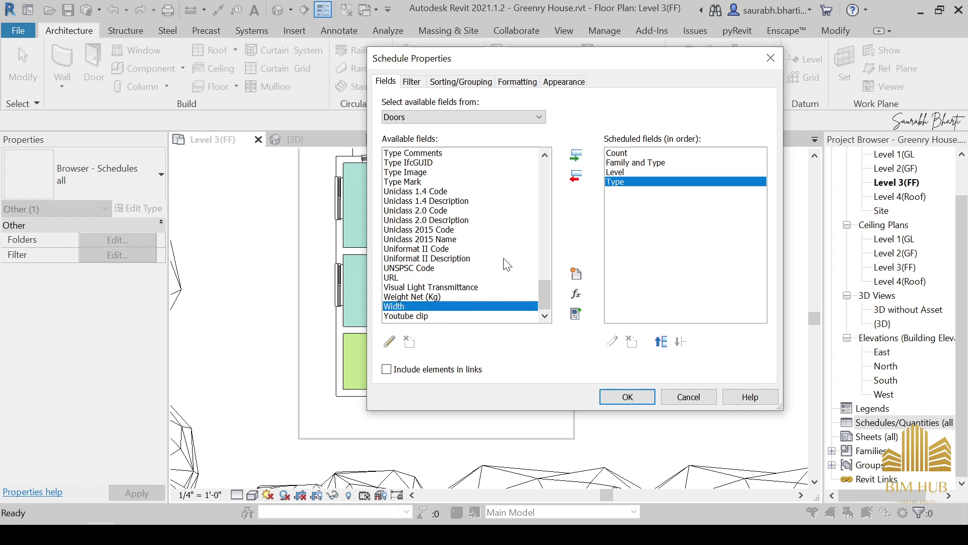
left_click(577, 156)
Add the Height field and look through the remaining available fields.
scroll(421, 306, "up", 4)
scroll(436, 261, "up", 3)
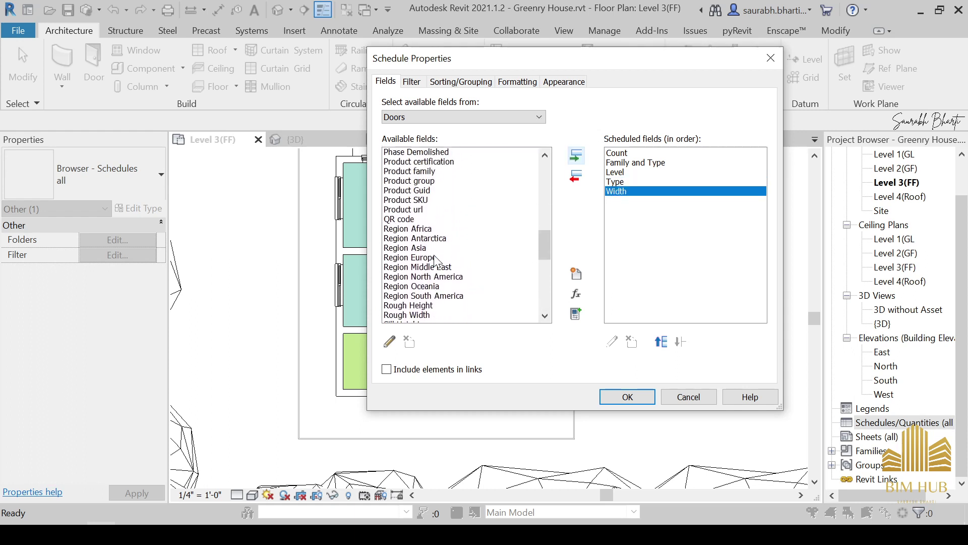
scroll(437, 261, "up", 2)
scroll(436, 261, "up", 2)
scroll(437, 261, "up", 1)
scroll(426, 247, "up", 3)
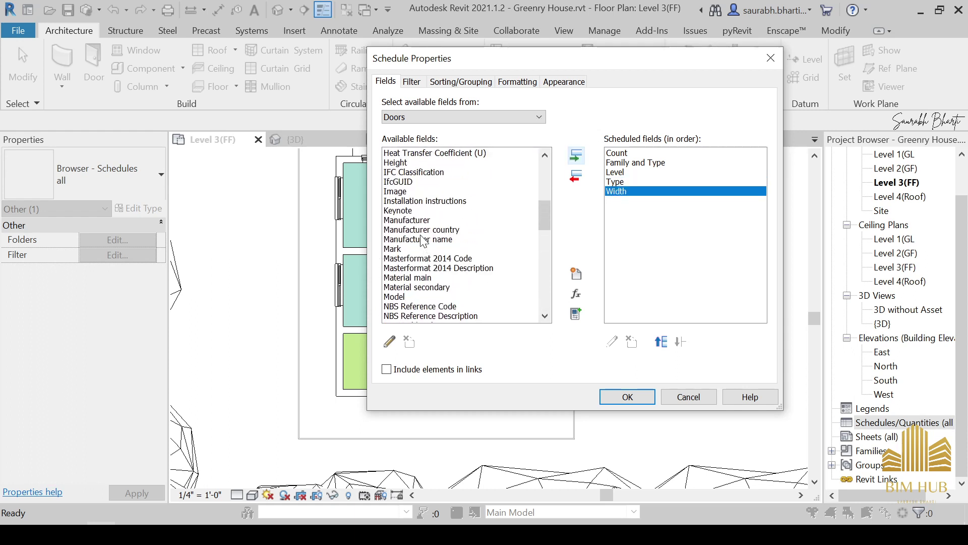
scroll(409, 234, "up", 3)
left_click(401, 172)
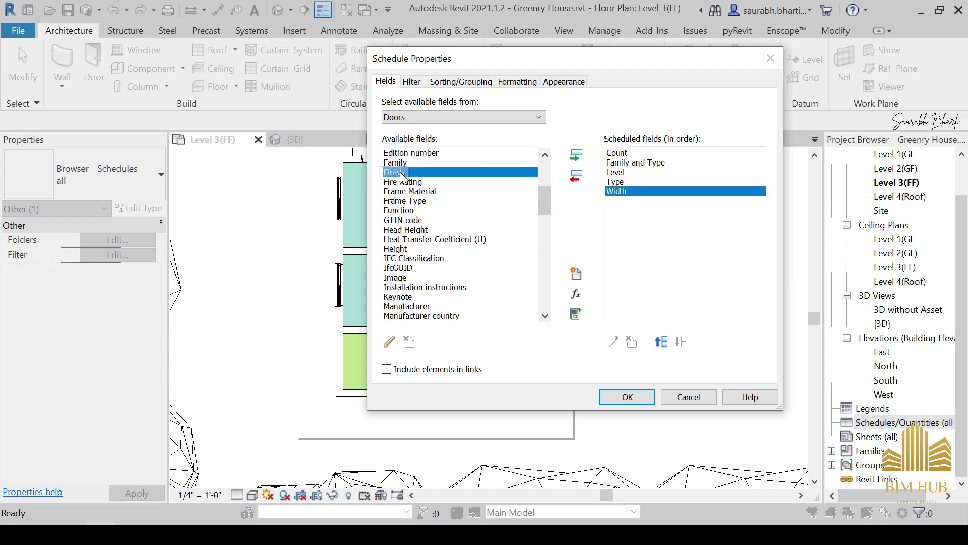
left_click(410, 229, "ctrl")
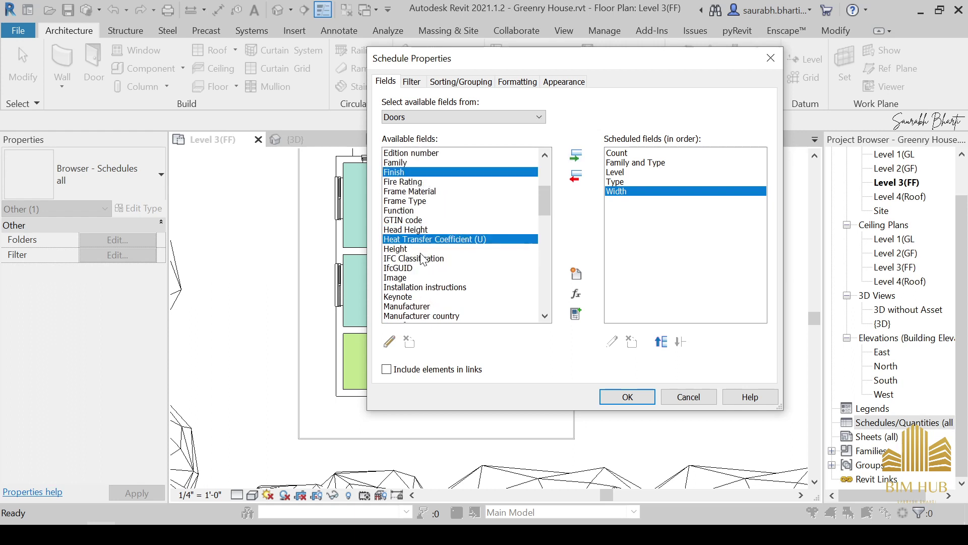
left_click(403, 249)
left_click(576, 155)
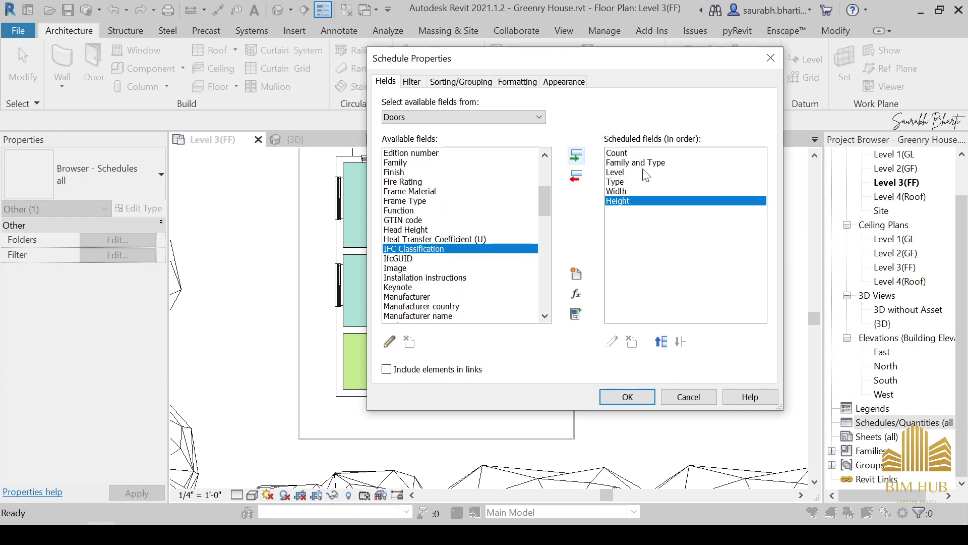
left_click(428, 276)
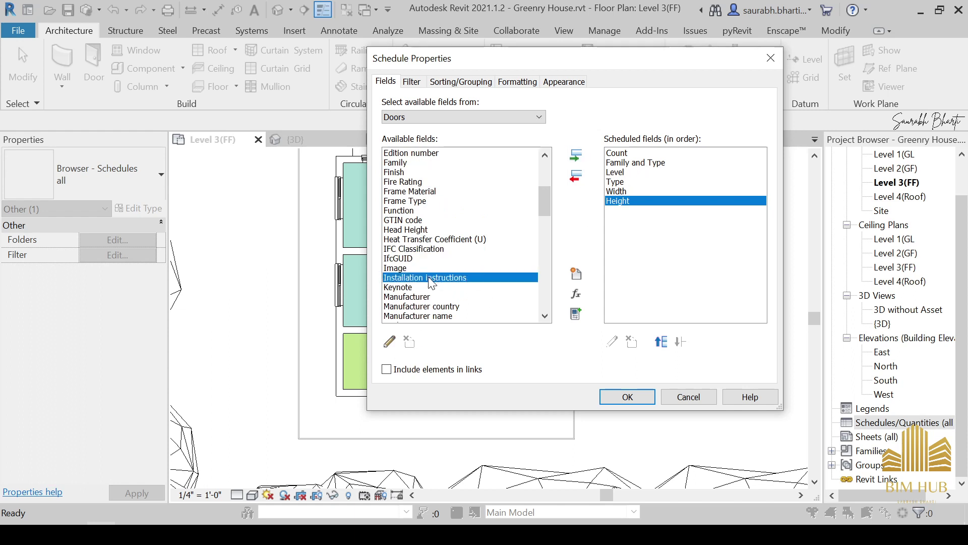
key("Down")
key("Down")
key("Down")
key("Down")
scroll(432, 277, "down", 1)
left_click(453, 308)
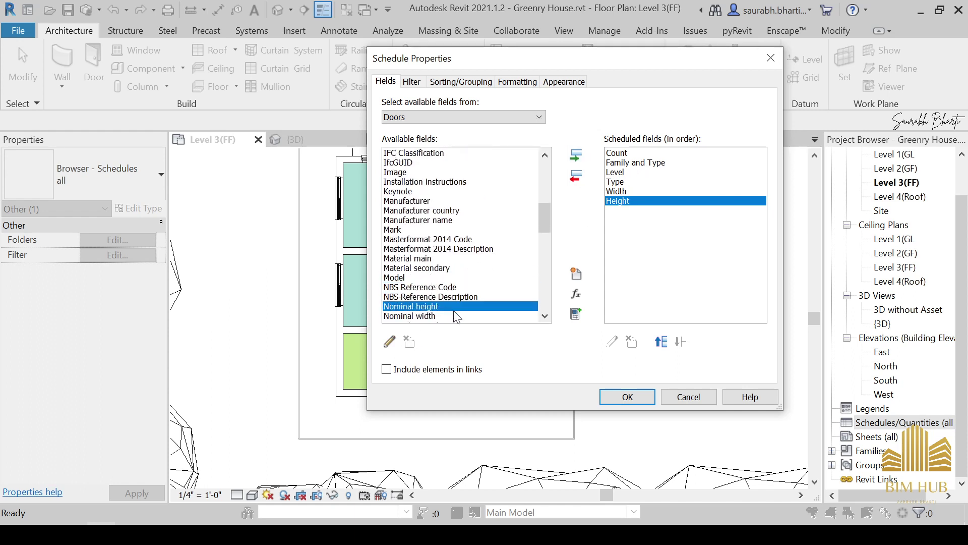
Reorder the columns so Family and Type comes first, then Level, with Count last.
left_click(633, 176)
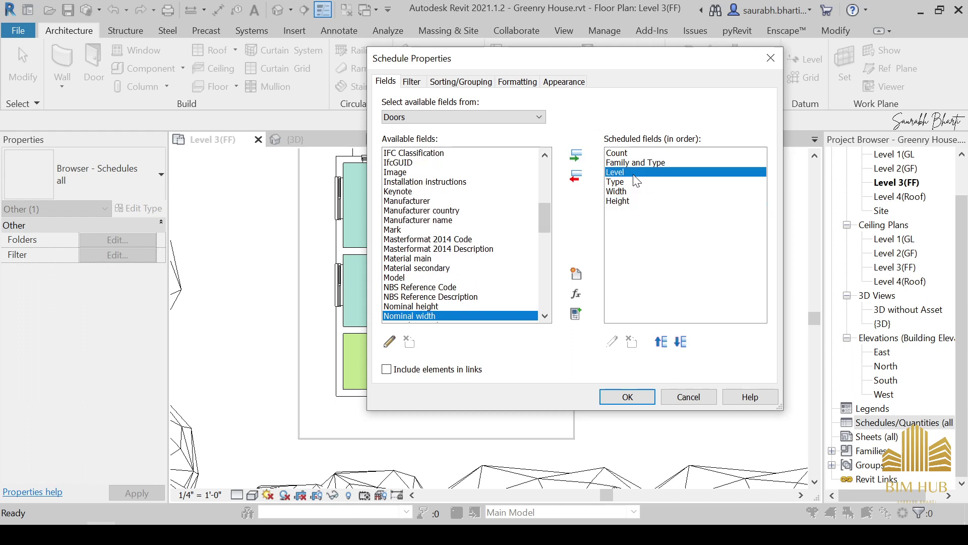
left_click(656, 343)
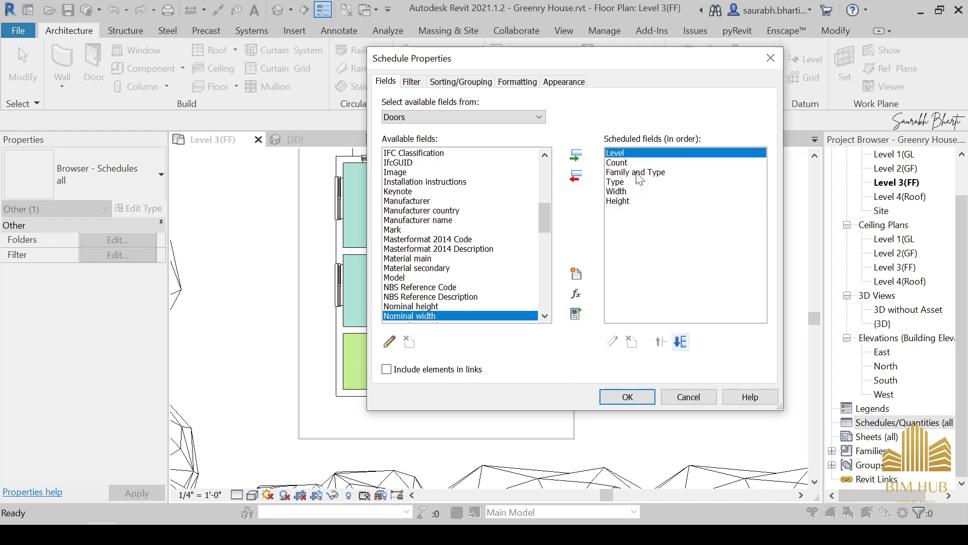
left_click(645, 173)
left_click(660, 342)
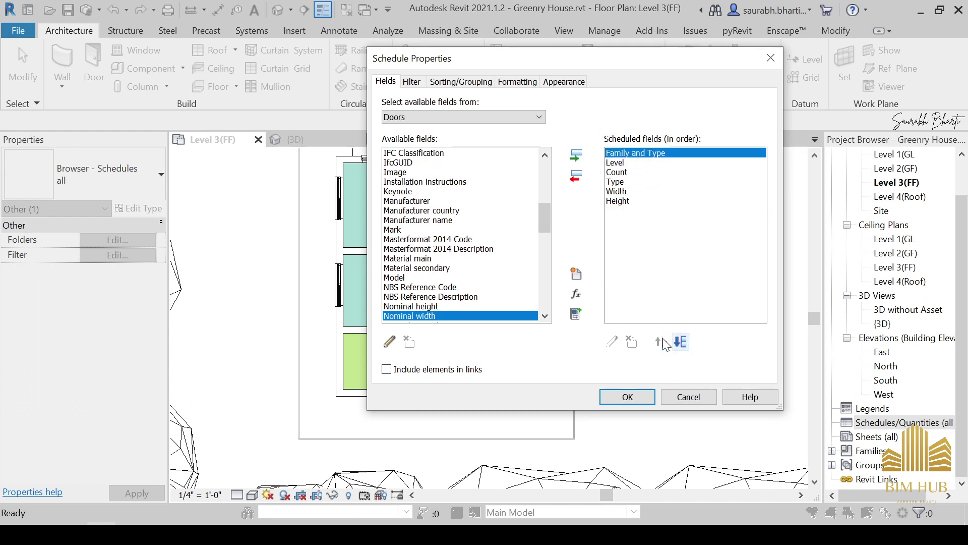
left_click(638, 164)
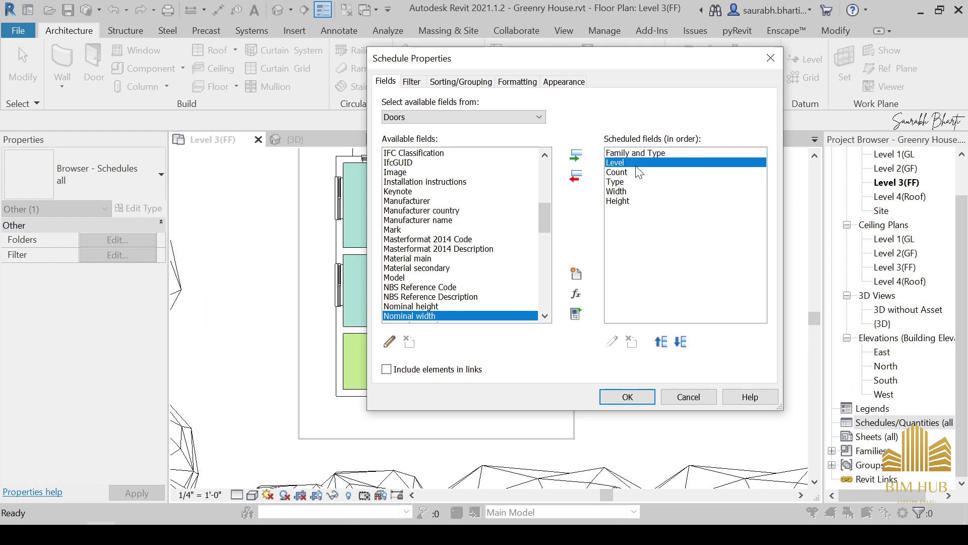
left_click(680, 343)
left_click(680, 343)
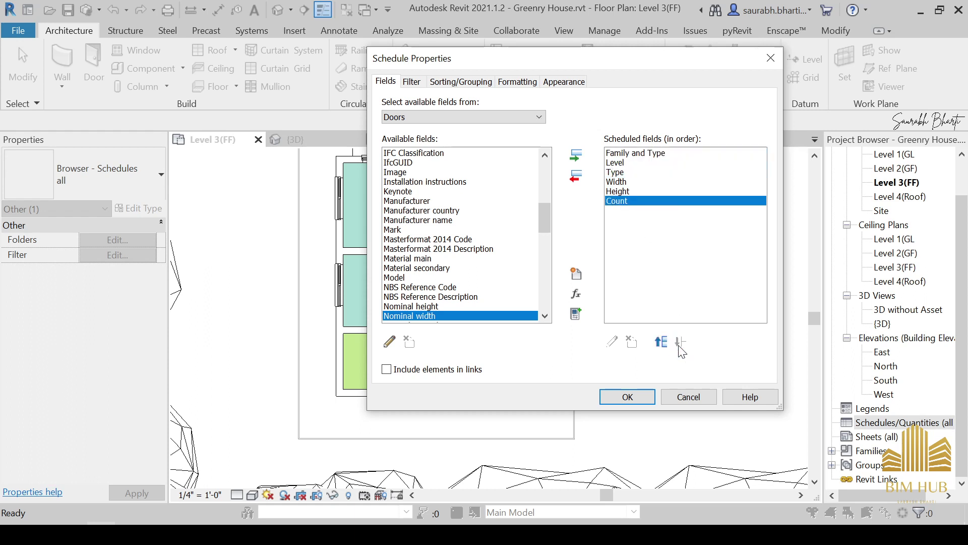
Remove the Type field, review the column order and confirm the schedule.
left_click(631, 192)
left_click(634, 182)
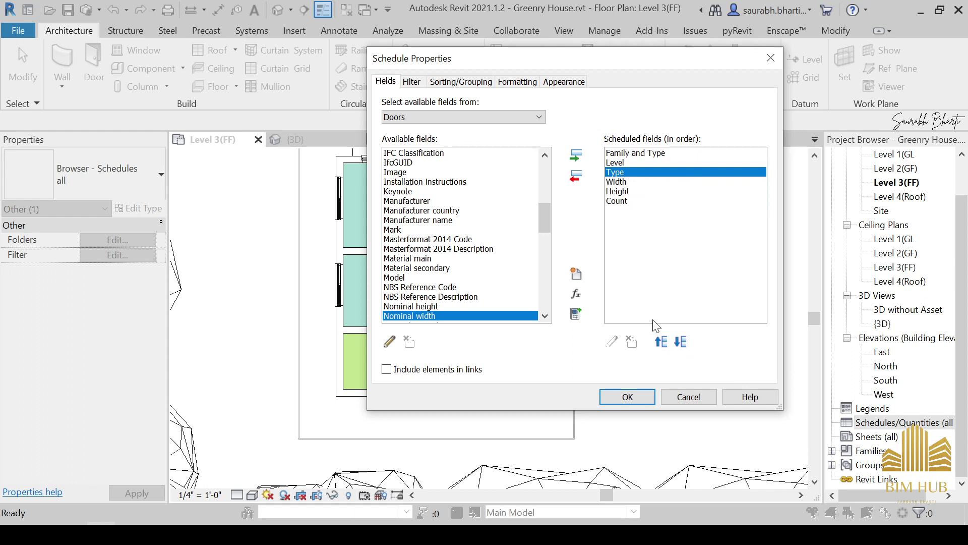
left_click(585, 180)
left_click(628, 162)
left_click(641, 163)
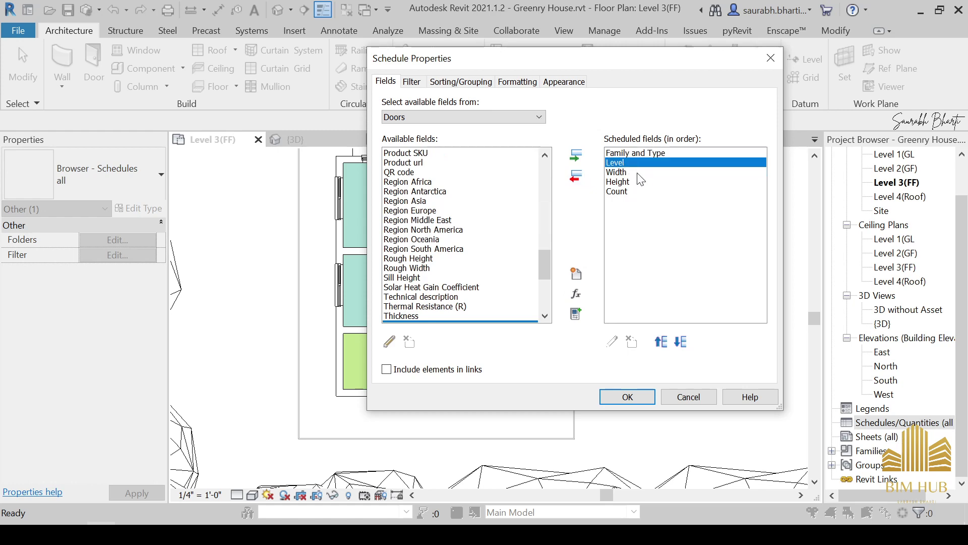
left_click(637, 181)
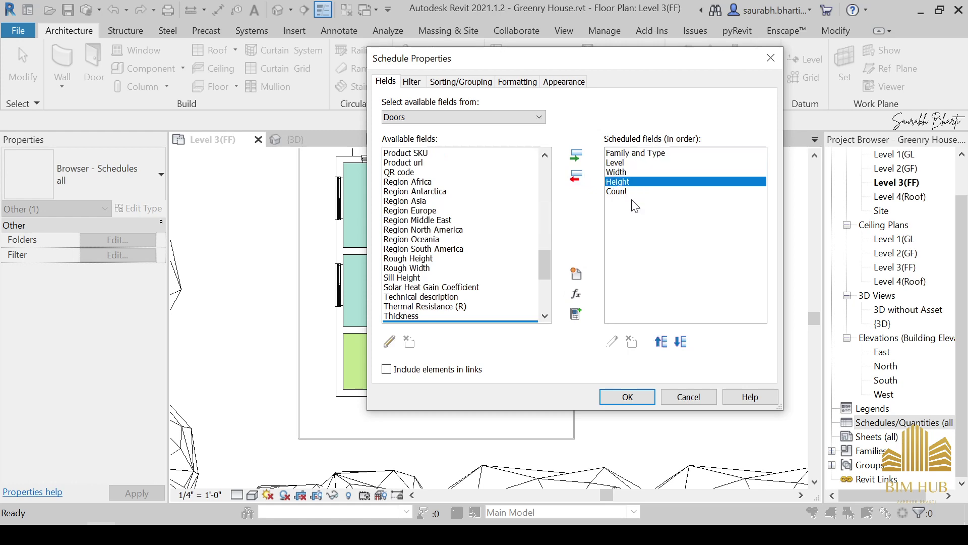
left_click(632, 398)
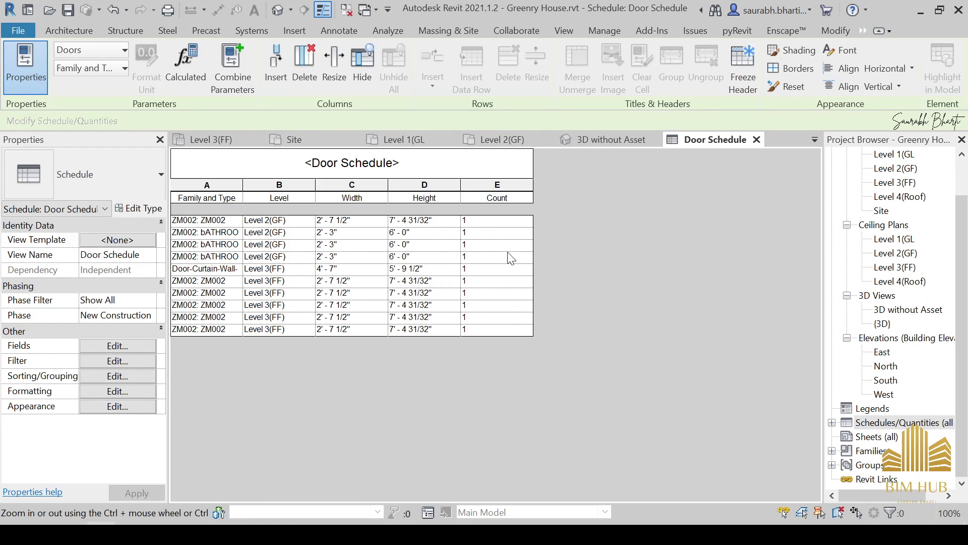
Add a Level filter to the door schedule.
left_click(131, 345)
left_click(413, 82)
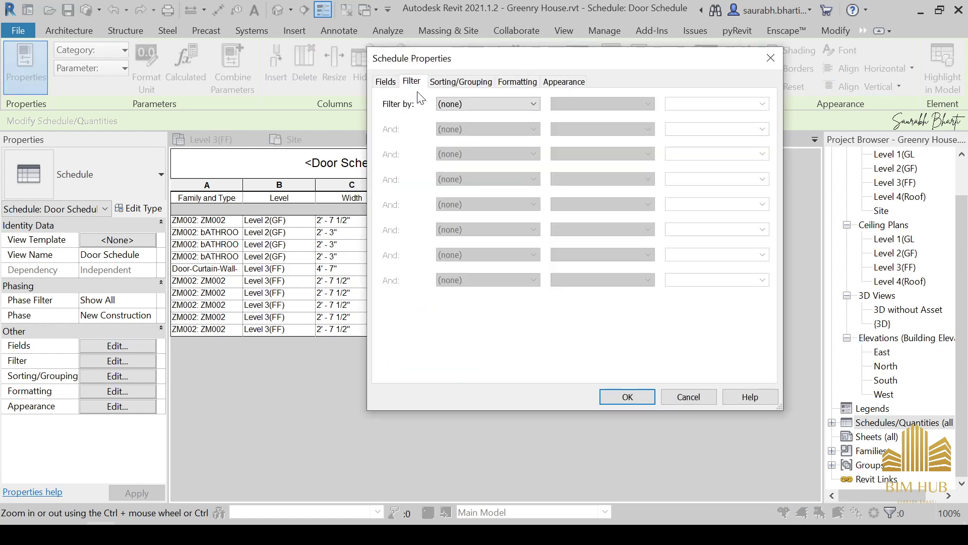
left_click(459, 105)
left_click(453, 123)
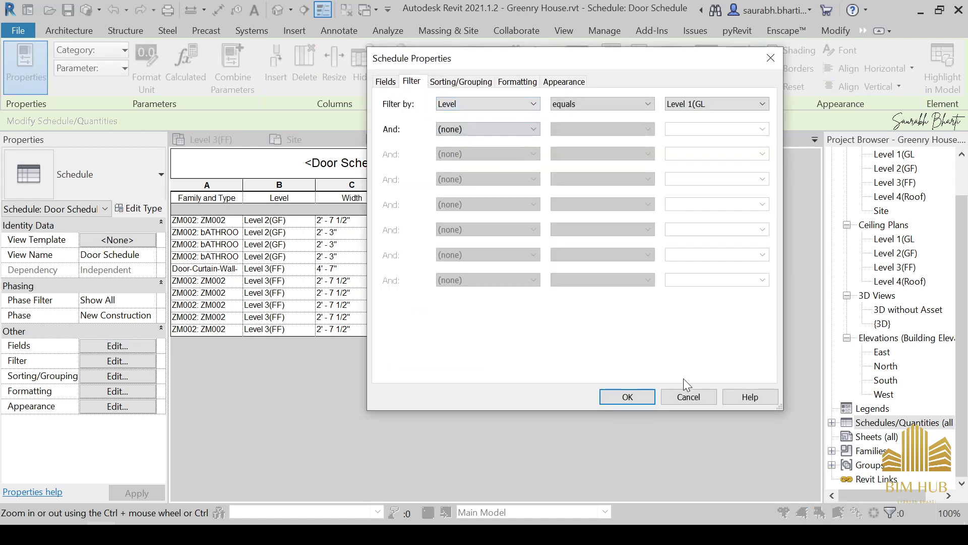
left_click(640, 398)
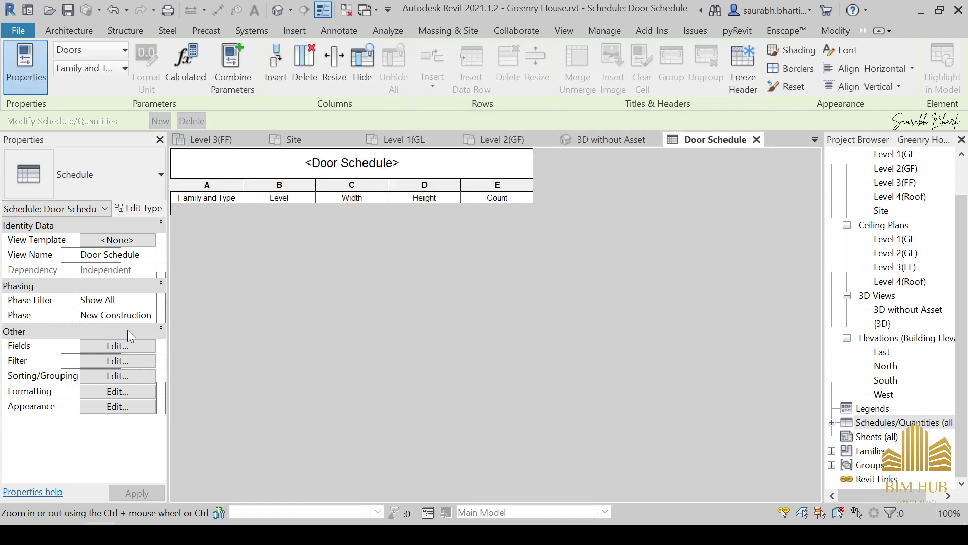
Filter the schedule to Level equals Level 2(GF).
left_click(118, 345)
left_click(412, 82)
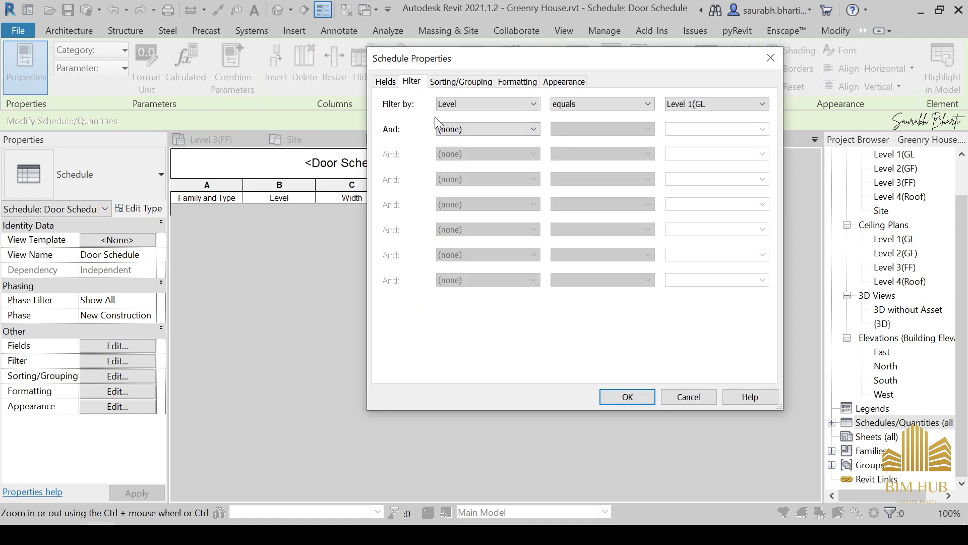
left_click(500, 112)
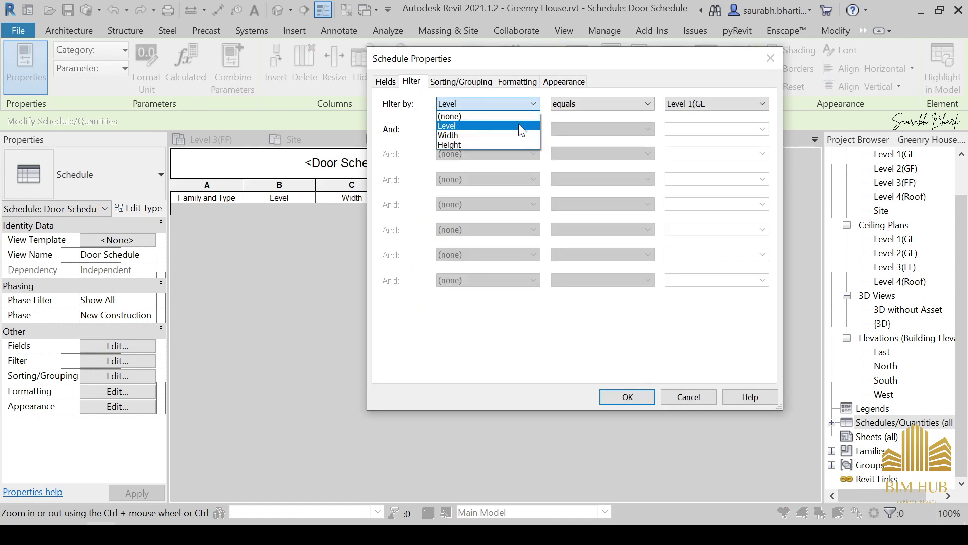
left_click(518, 123)
left_click(563, 105)
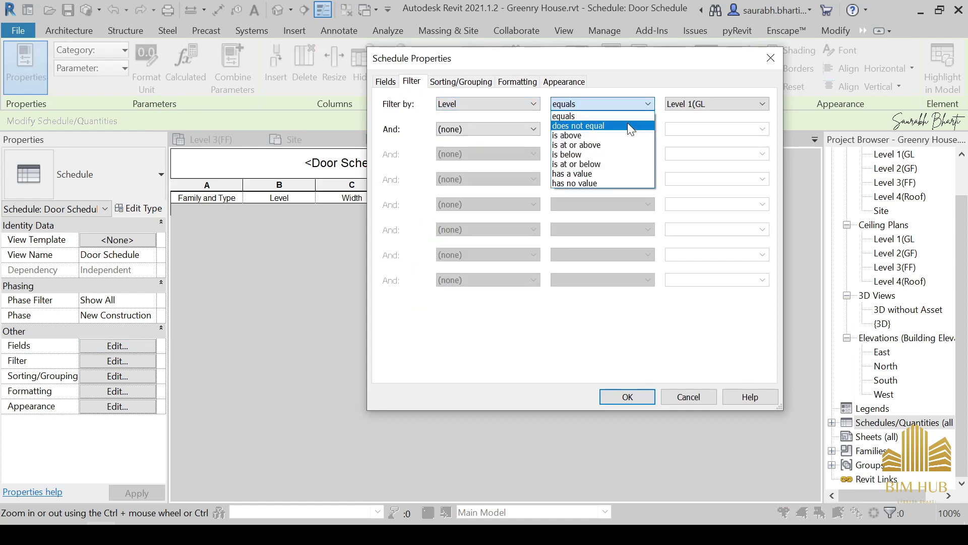
left_click(667, 123)
left_click(673, 104)
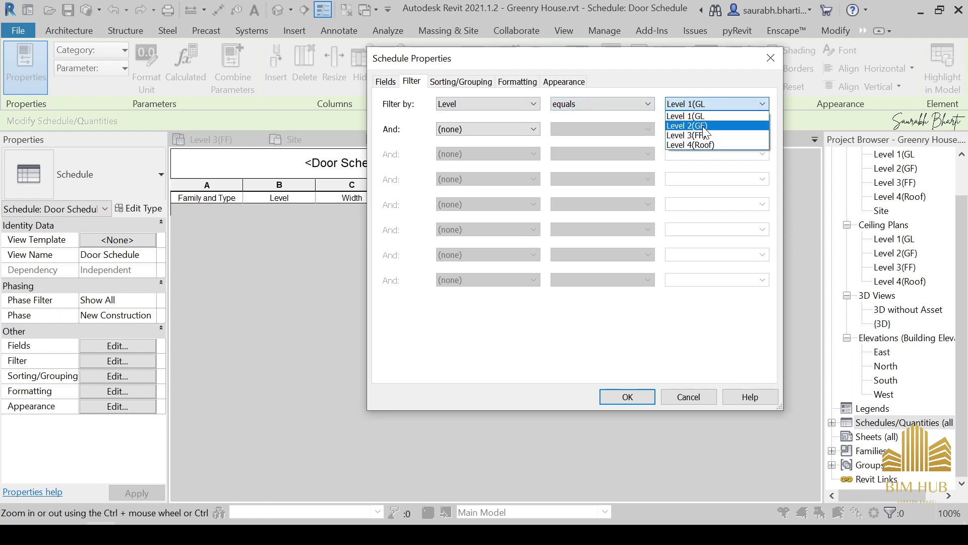
left_click(705, 127)
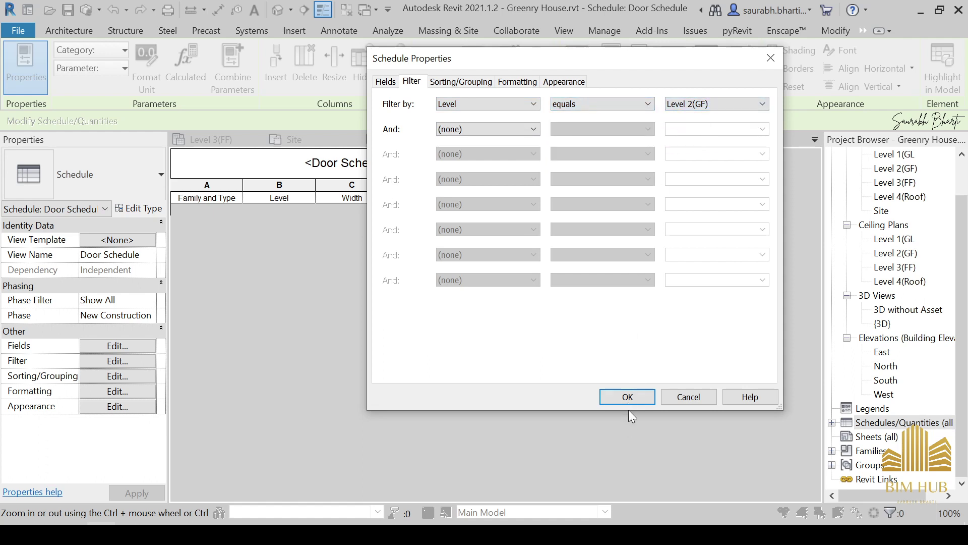
left_click(627, 396)
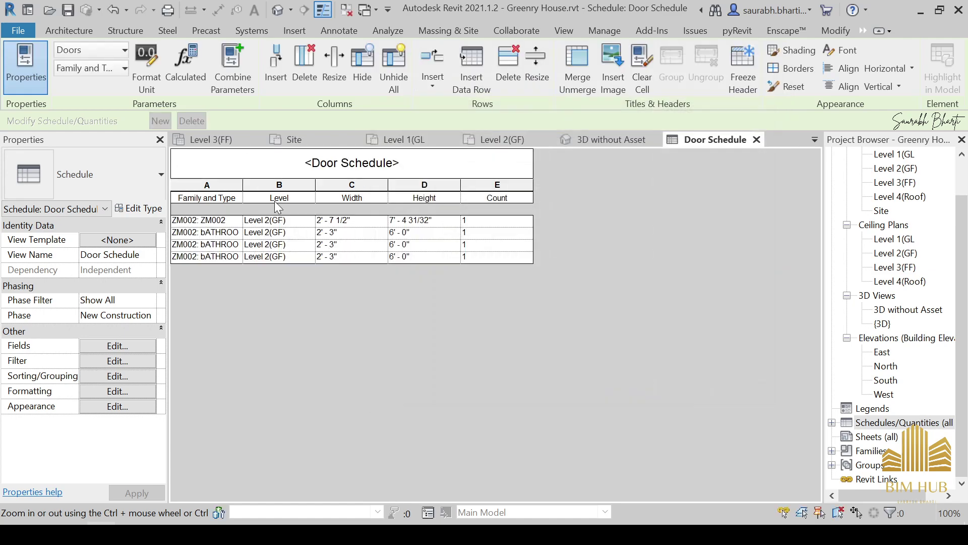
Clear the level filter by setting Filter by to (none).
left_click(118, 346)
left_click(412, 82)
left_click(493, 103)
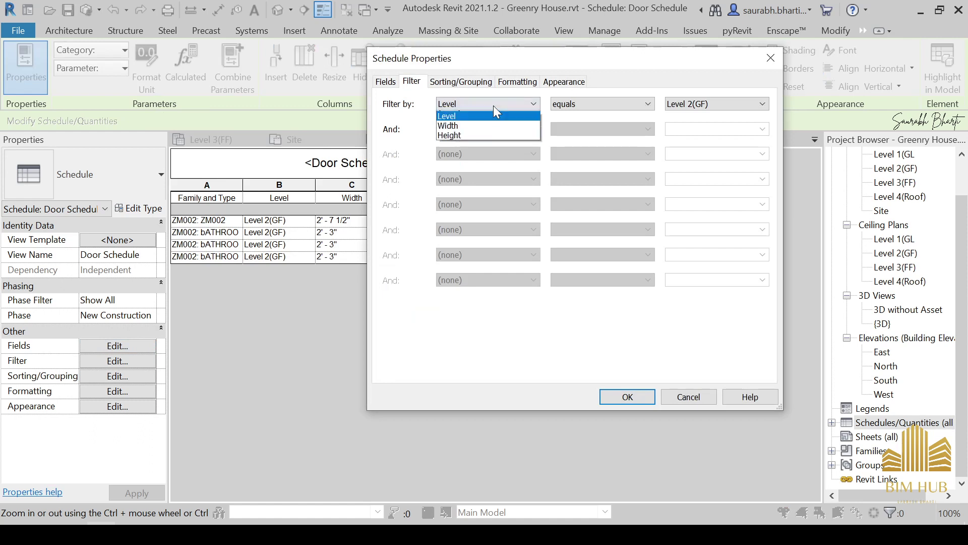
left_click(483, 117)
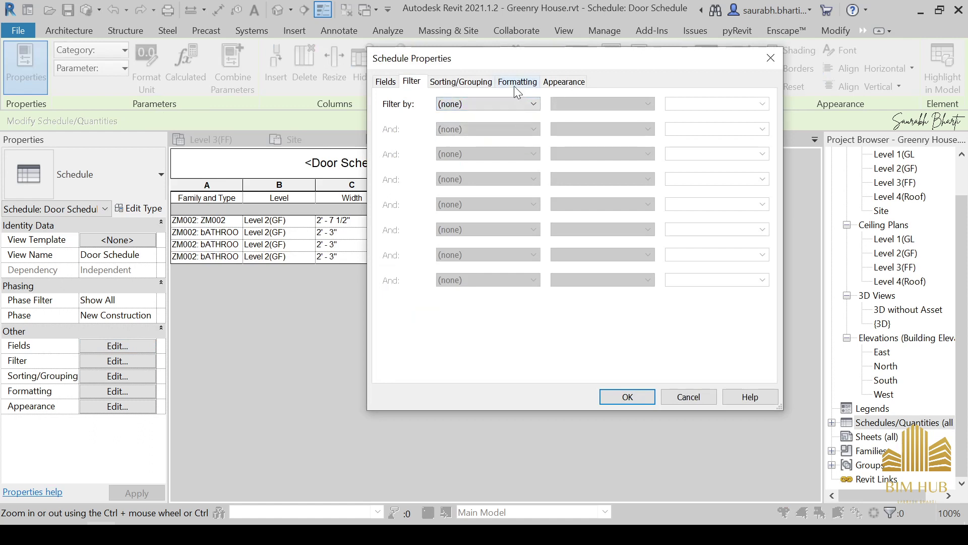
left_click(448, 84)
Sort and group the schedule by Level with a blank line after each group.
left_click(509, 103)
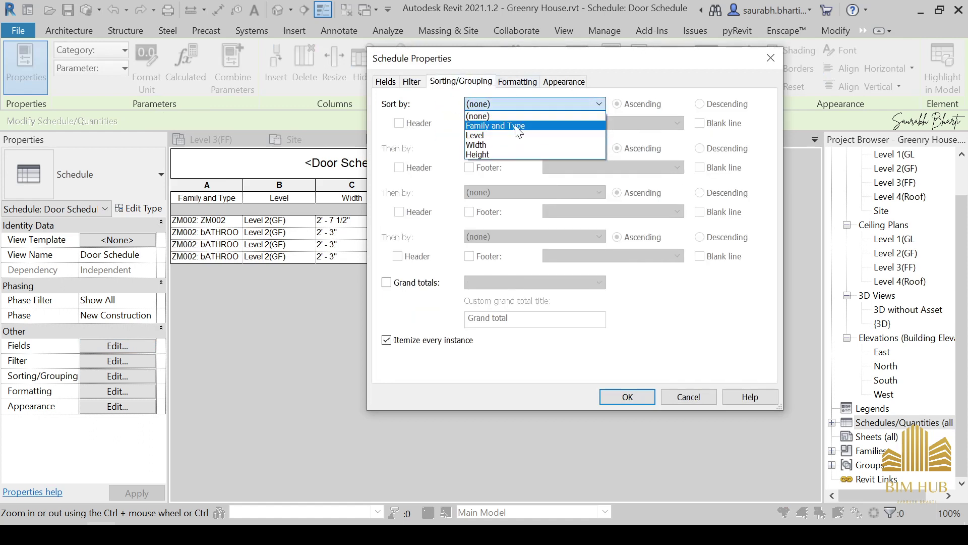
left_click(513, 142)
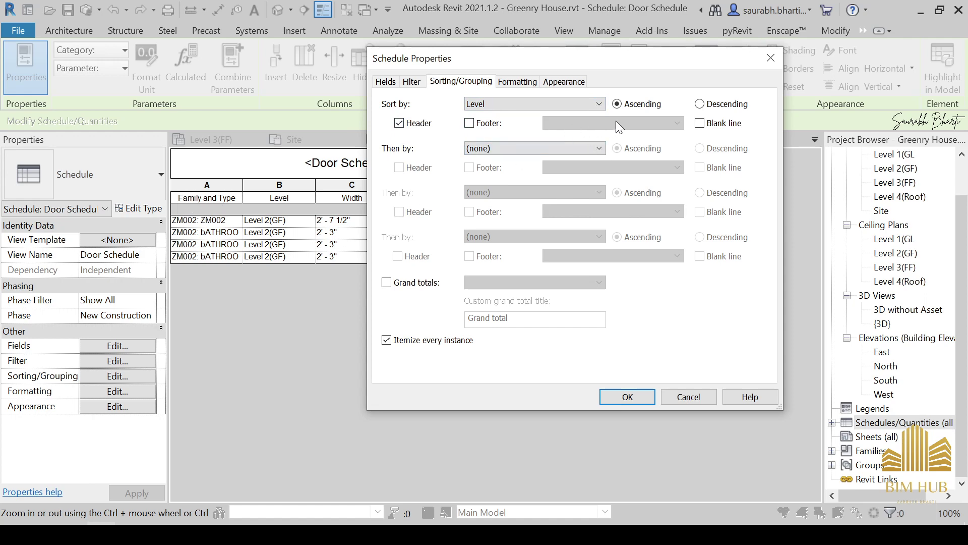
left_click(716, 126)
left_click(627, 396)
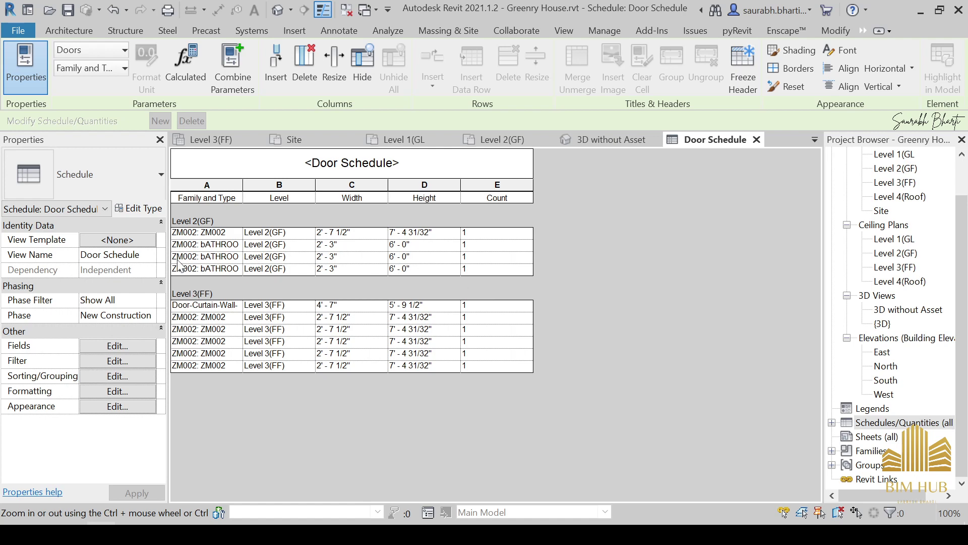
Add Family and Type as the secondary sort field.
left_click(124, 343)
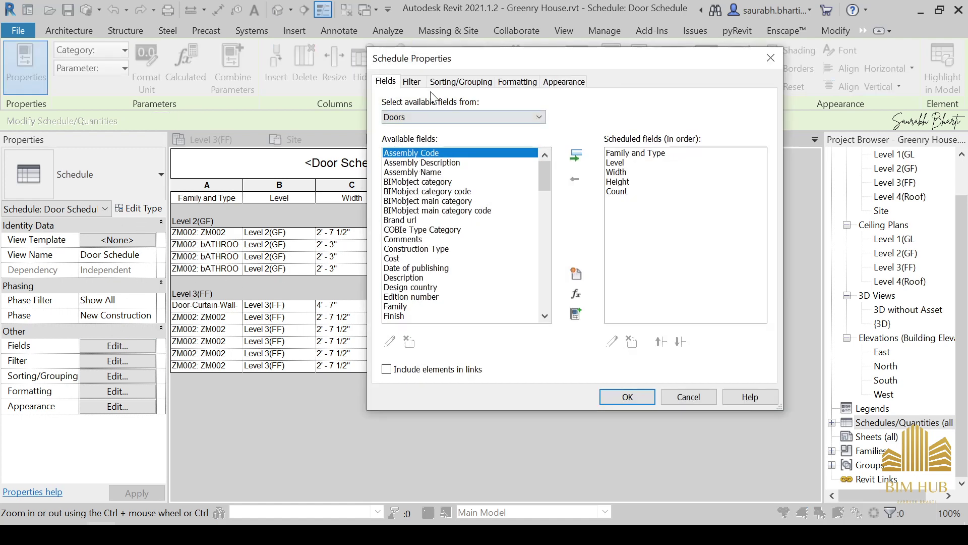
left_click(449, 82)
left_click(529, 148)
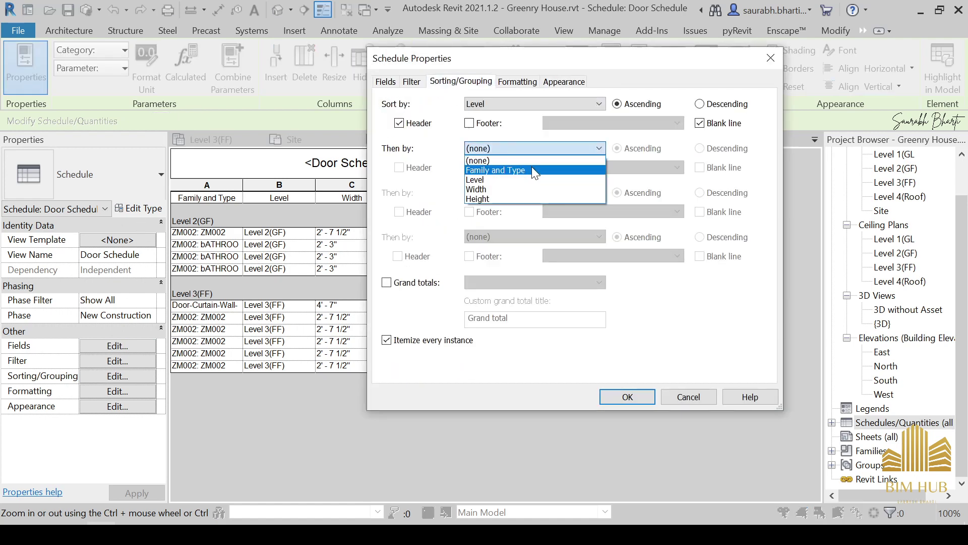
left_click(534, 170)
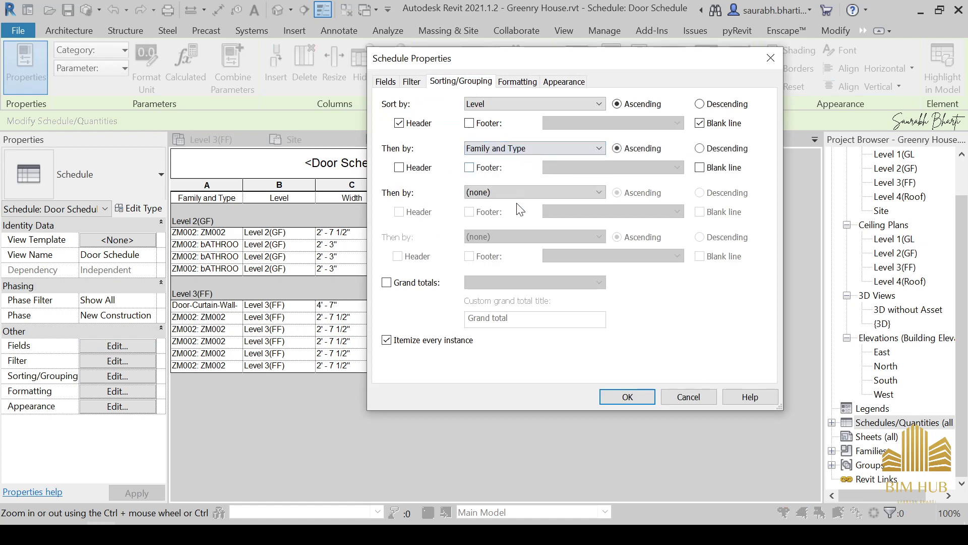
left_click(626, 398)
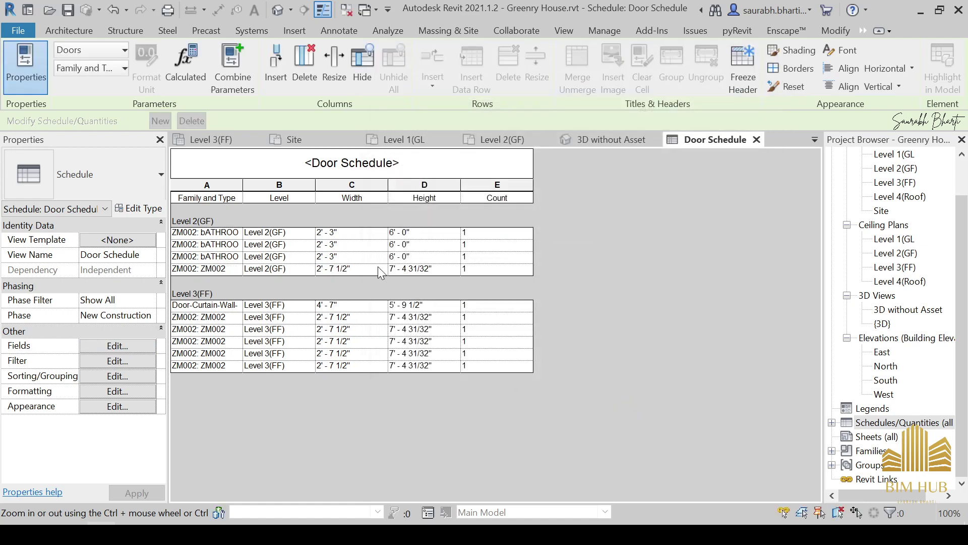
Review the Level and Count column formatting in Schedule Properties.
left_click(137, 347)
left_click(461, 81)
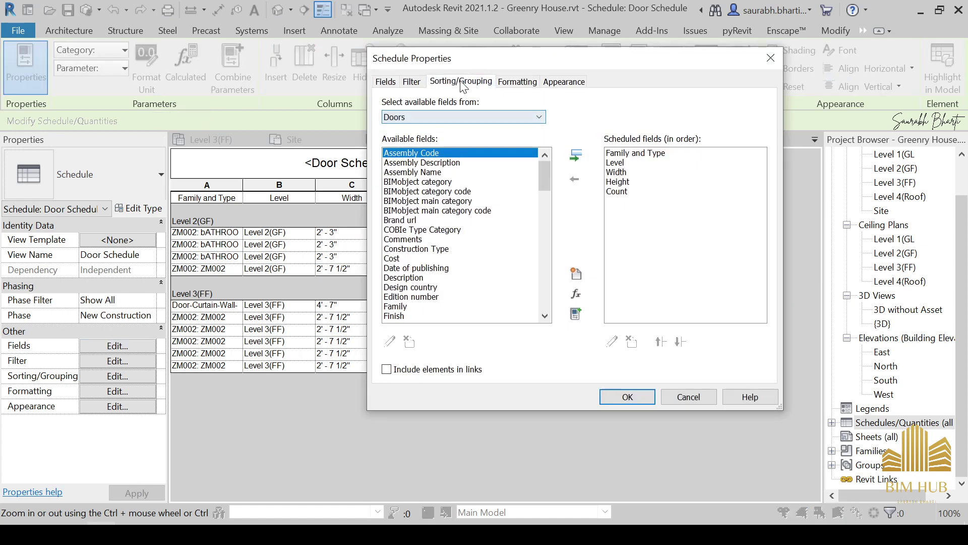
left_click(516, 83)
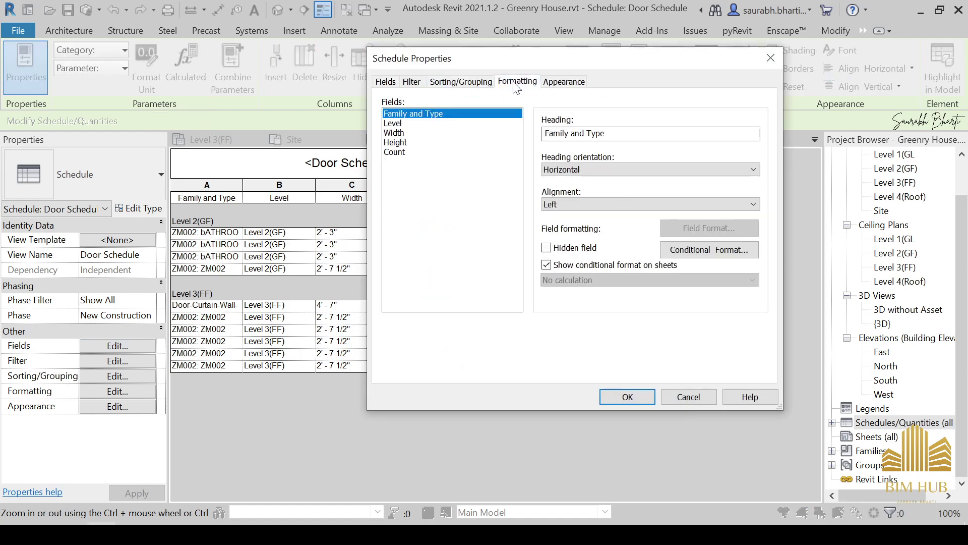
left_click(449, 124)
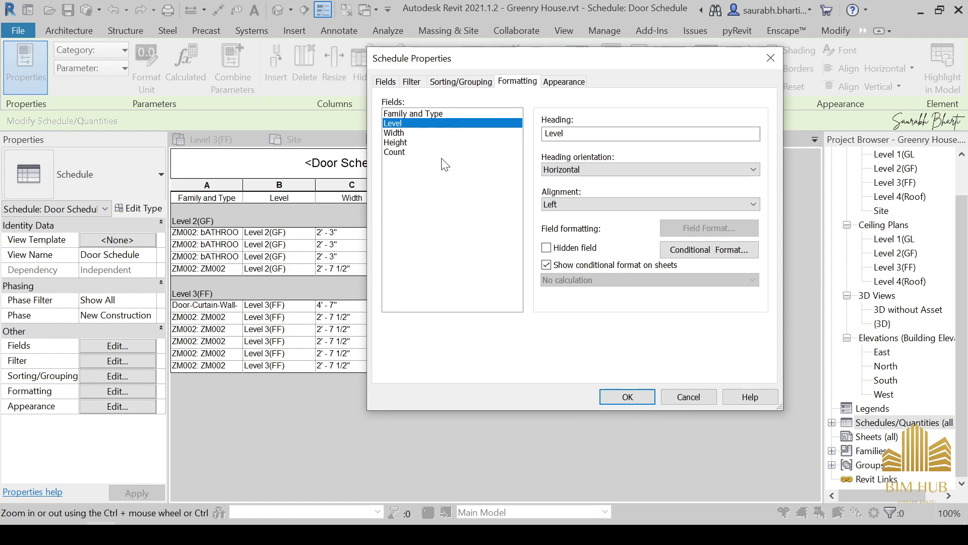
left_click(504, 151)
left_click(474, 83)
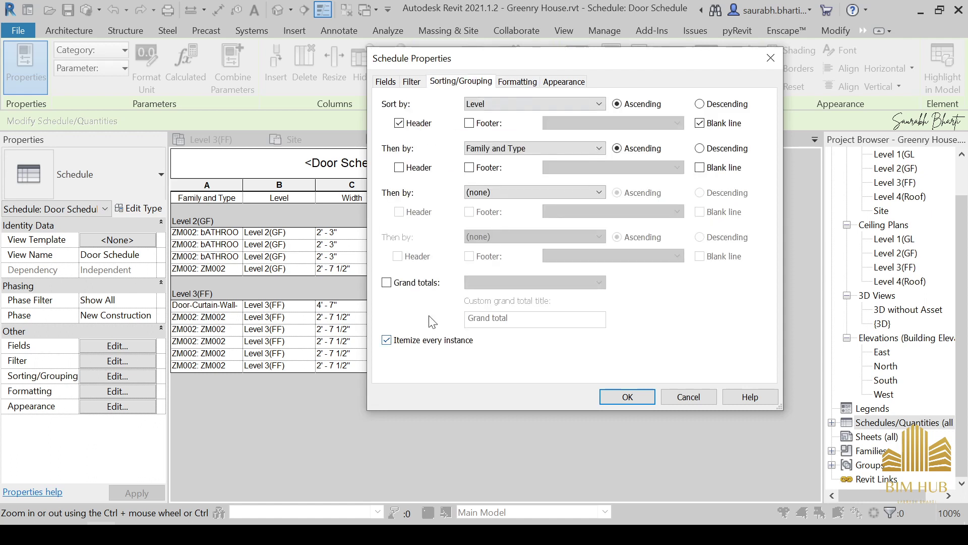
Enable Grand totals as Totals only and turn off Itemize every instance.
left_click(417, 283)
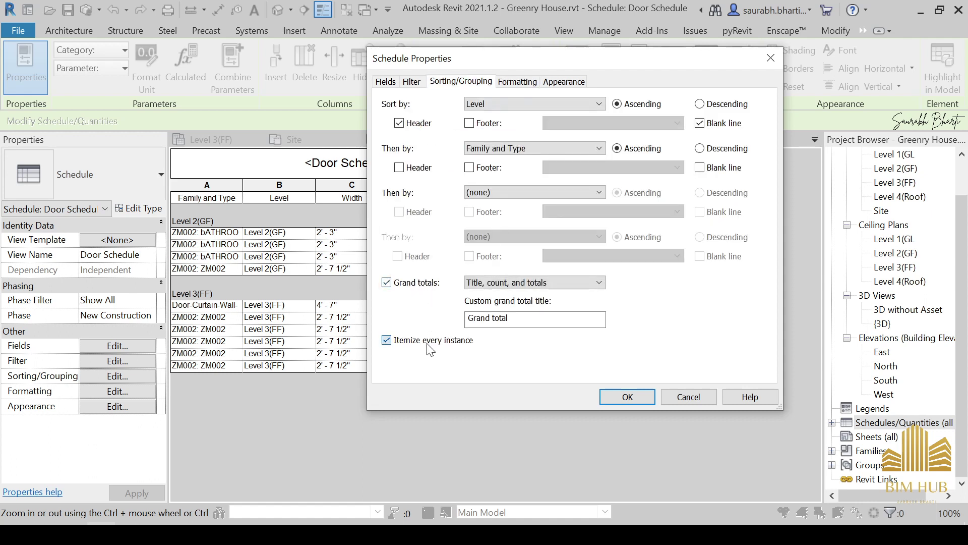
left_click(427, 342)
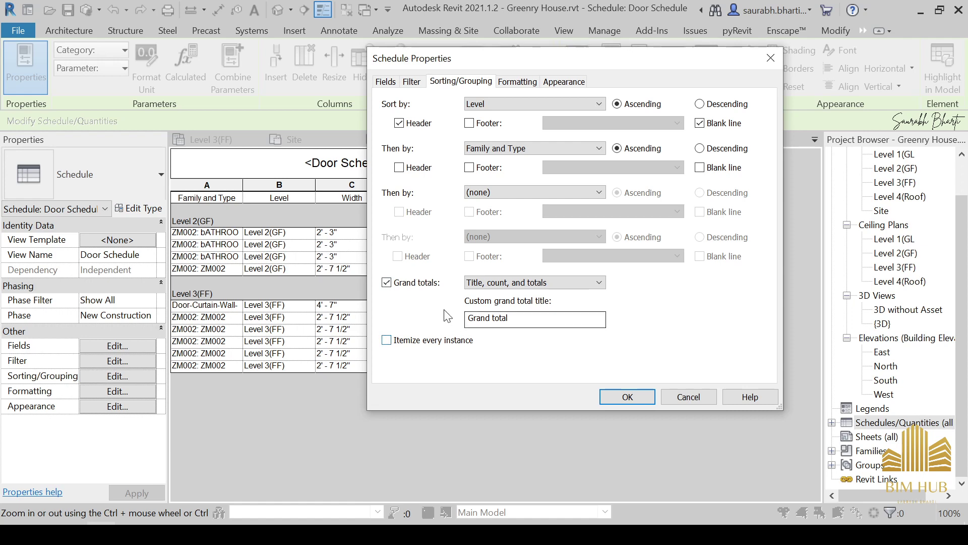
left_click(488, 280)
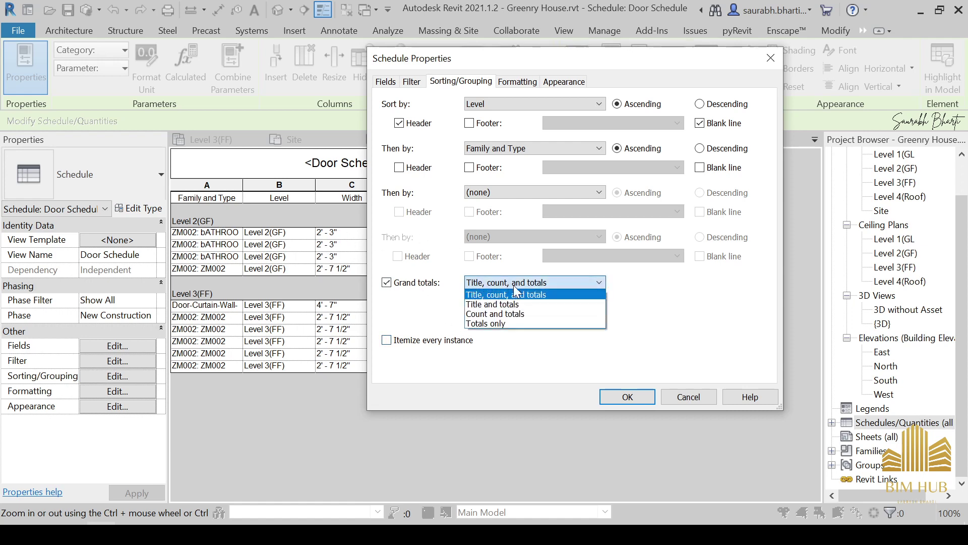
left_click(527, 322)
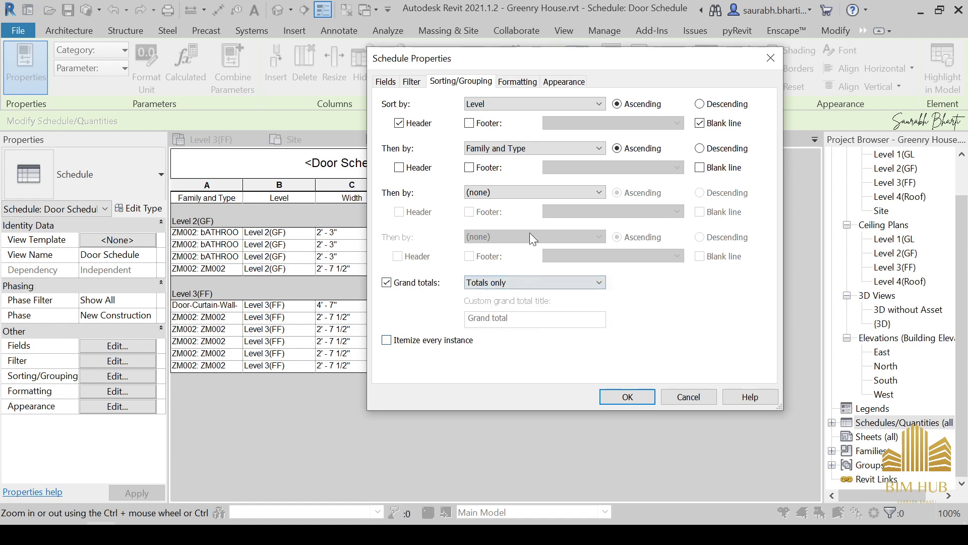
left_click(529, 85)
left_click(403, 152)
left_click(605, 280)
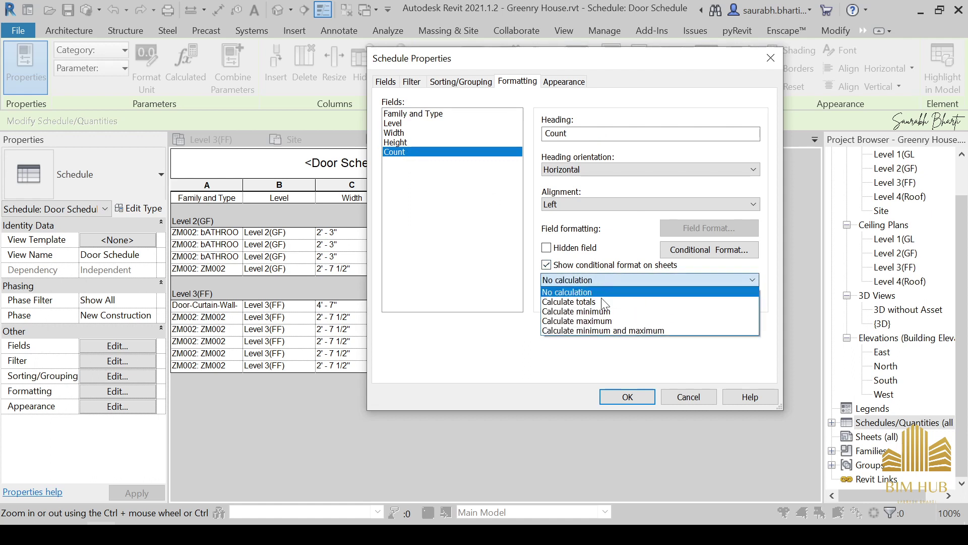
Set Count to Calculate totals and center the Count and Level columns.
left_click(595, 301)
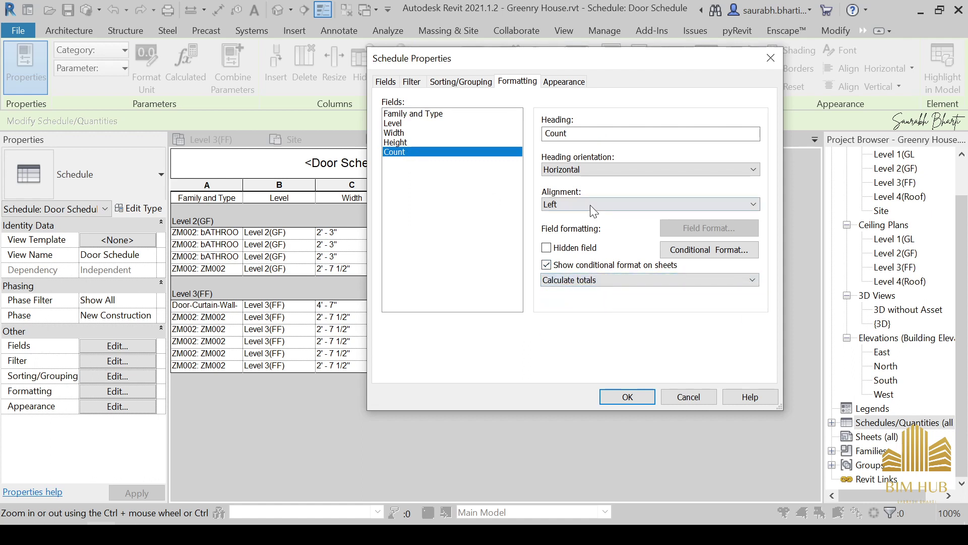
left_click(591, 205)
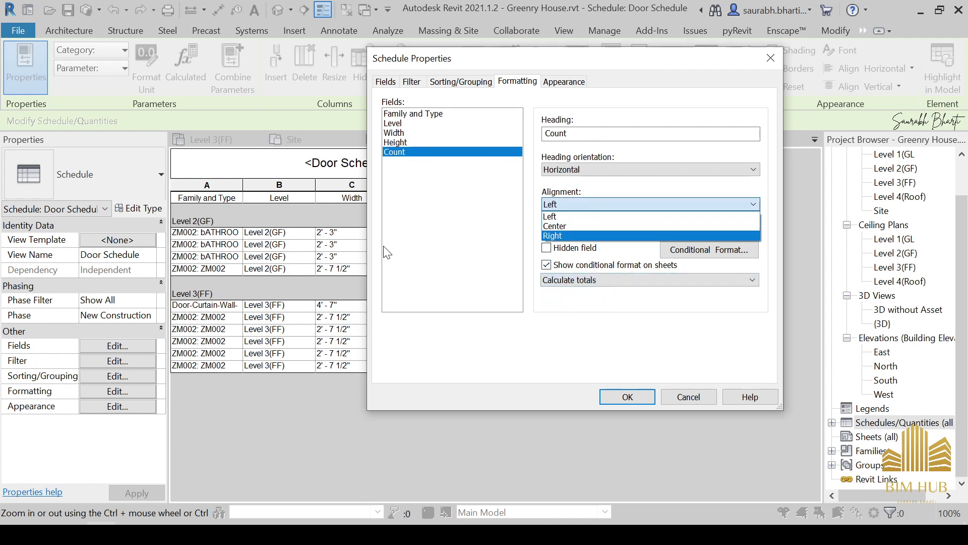
left_click(591, 227)
left_click(482, 126)
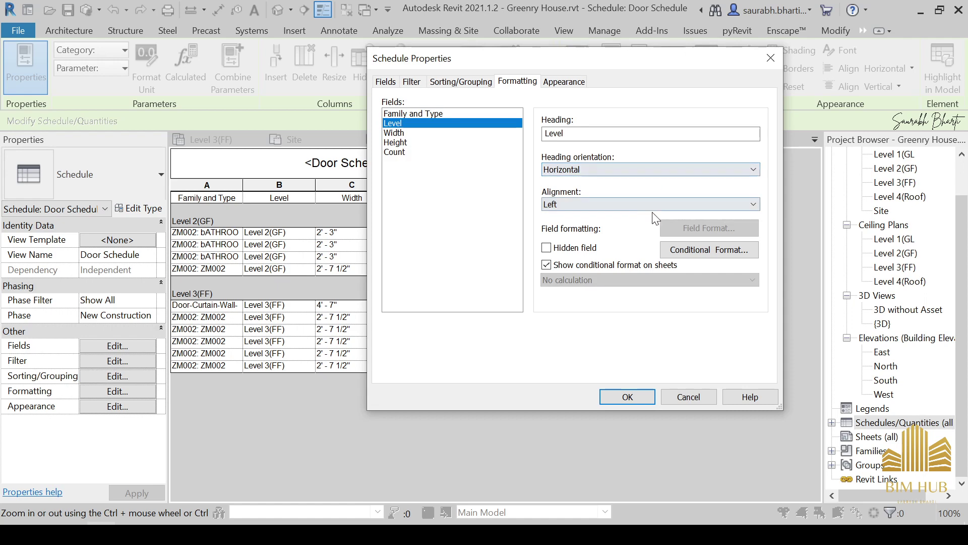
left_click(626, 207)
left_click(614, 227)
Center the Height and Width columns and apply the formatting.
mouse_move(495, 67)
left_mouse_down()
mouse_move(684, 66)
mouse_move(647, 66)
left_mouse_up()
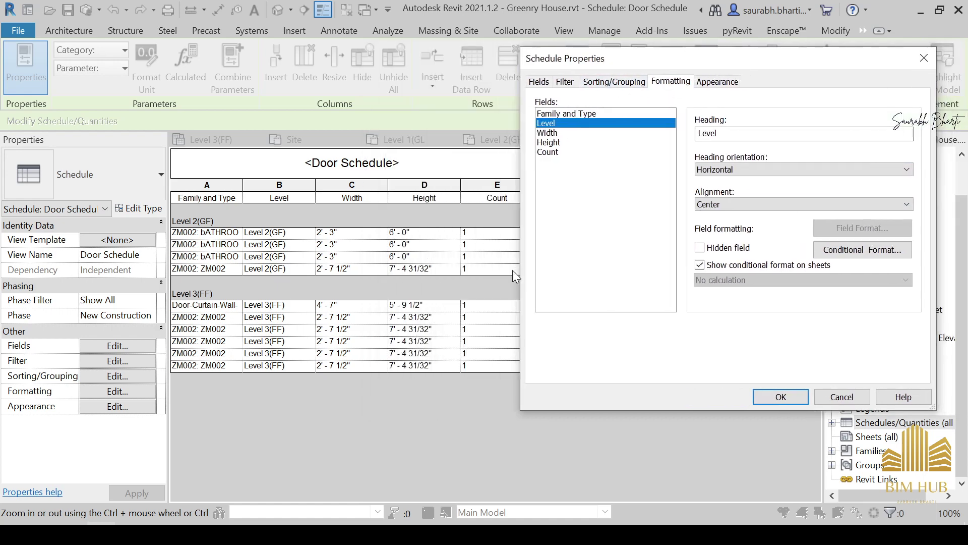
left_click(571, 142)
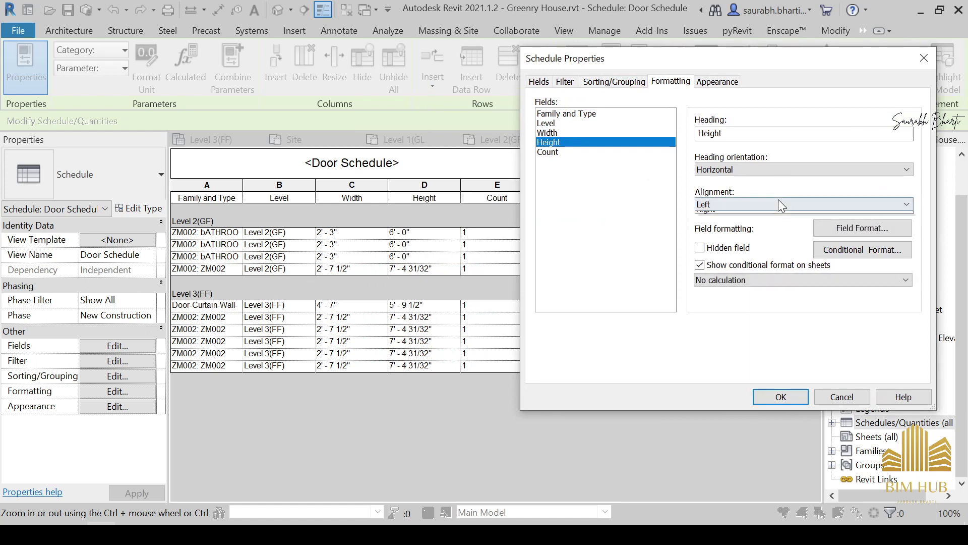
left_click(779, 203)
left_click(752, 235)
left_click(576, 151)
left_click(578, 132)
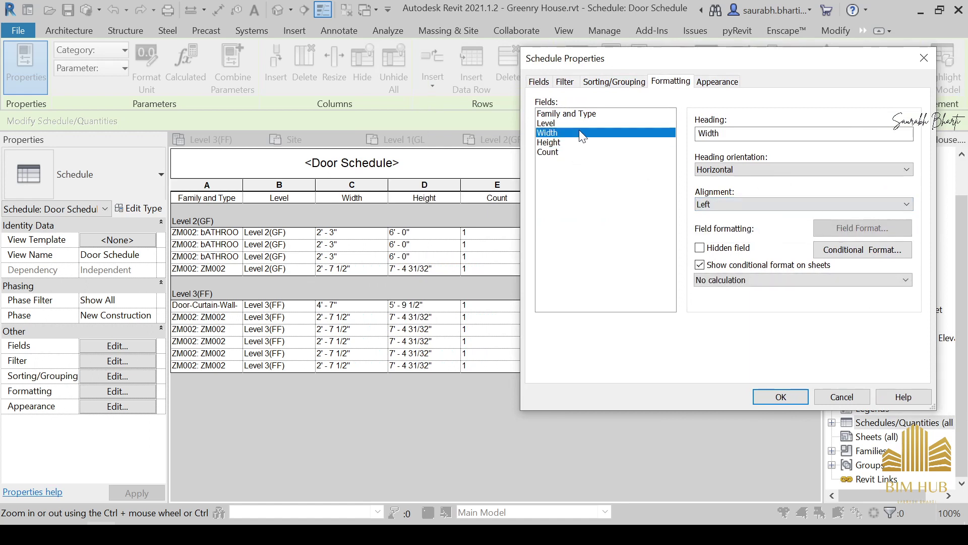
left_click(770, 170)
left_click(737, 205)
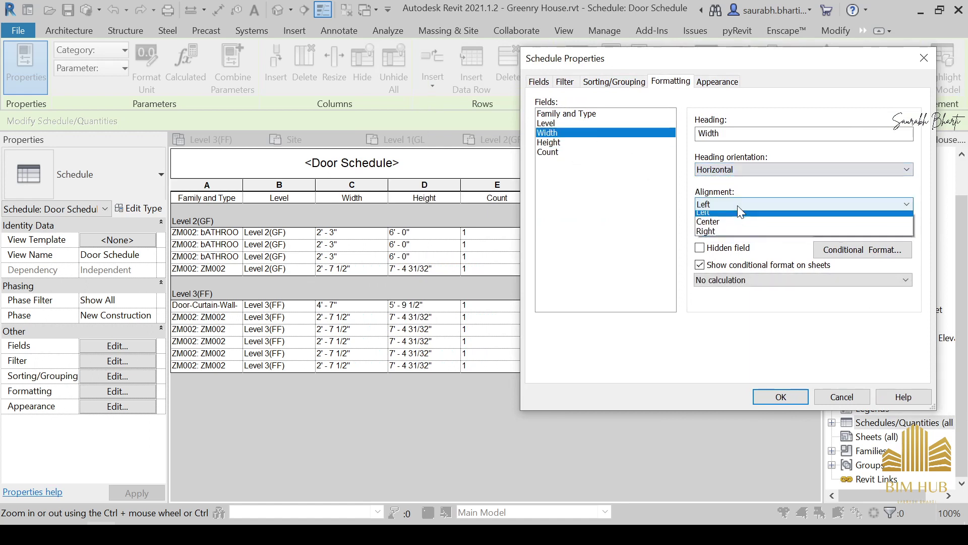
left_click(741, 225)
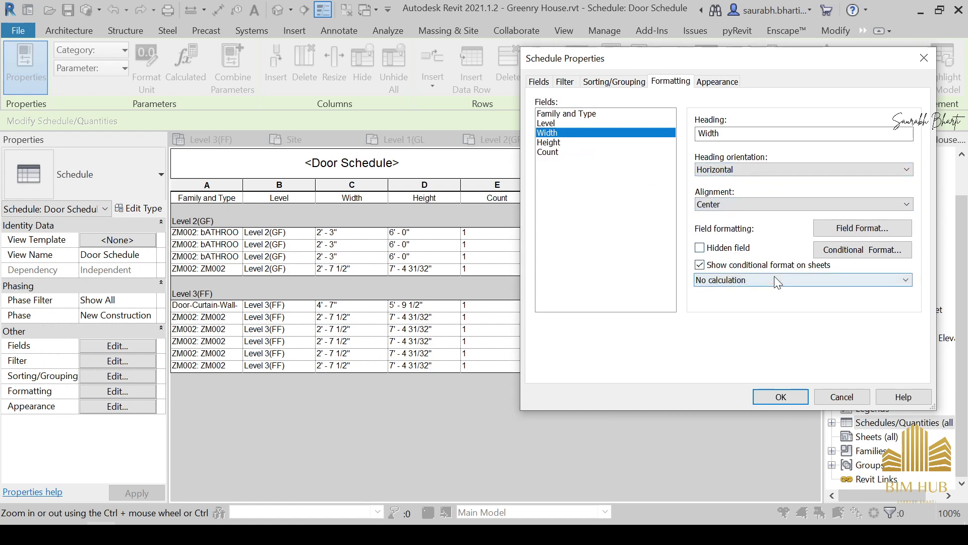
left_click(699, 85)
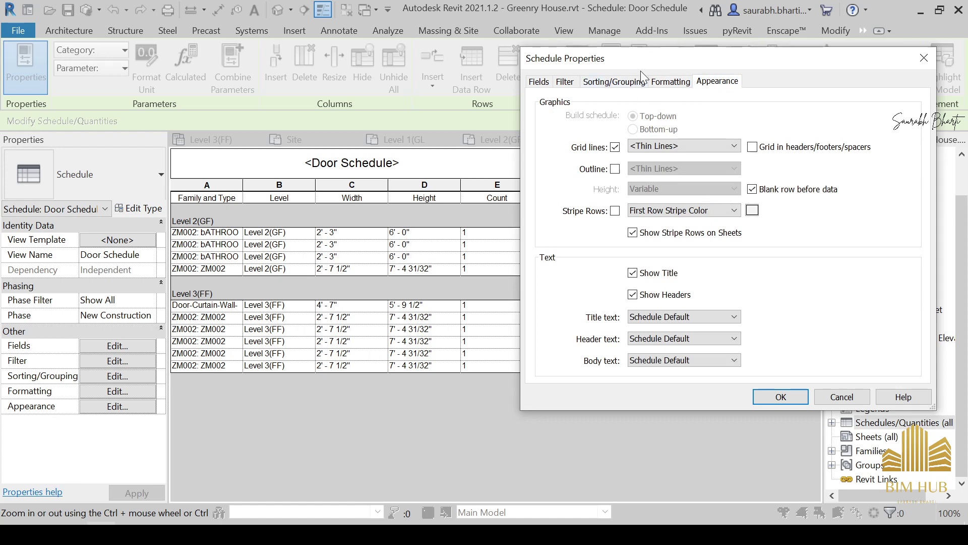
left_click(670, 85)
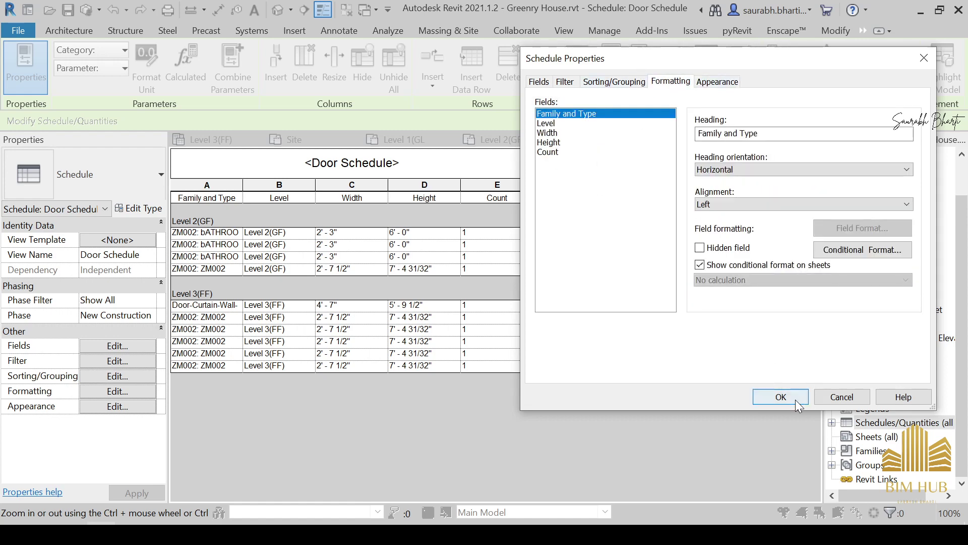
left_click(780, 396)
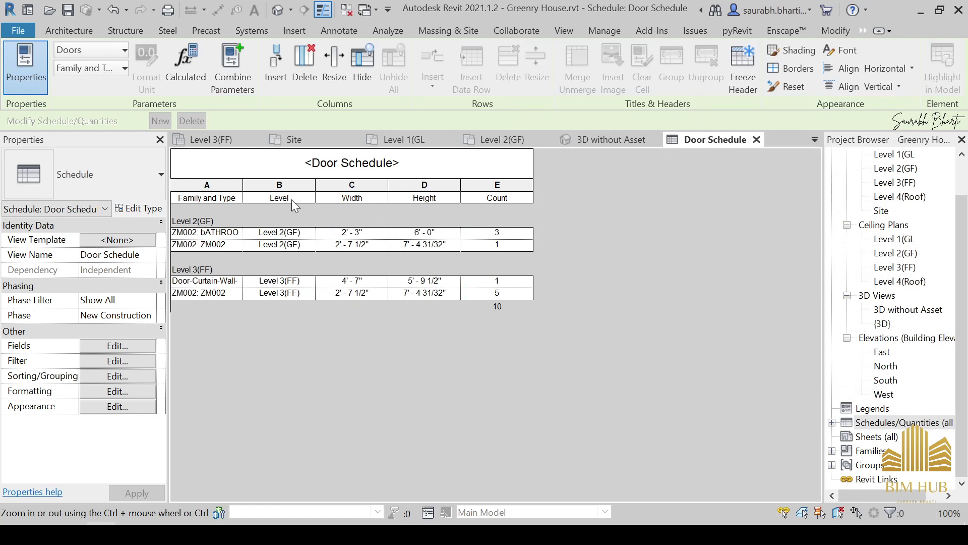
left_click(282, 235)
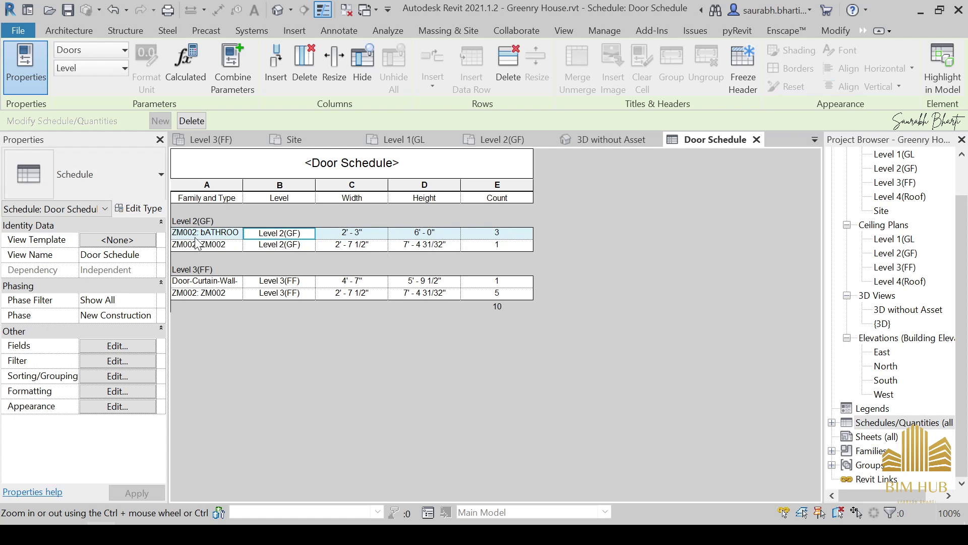
Review the curtain-wall door's type, width and height in the Door Schedule, then expand Schedules/Quantities.
left_click(197, 281)
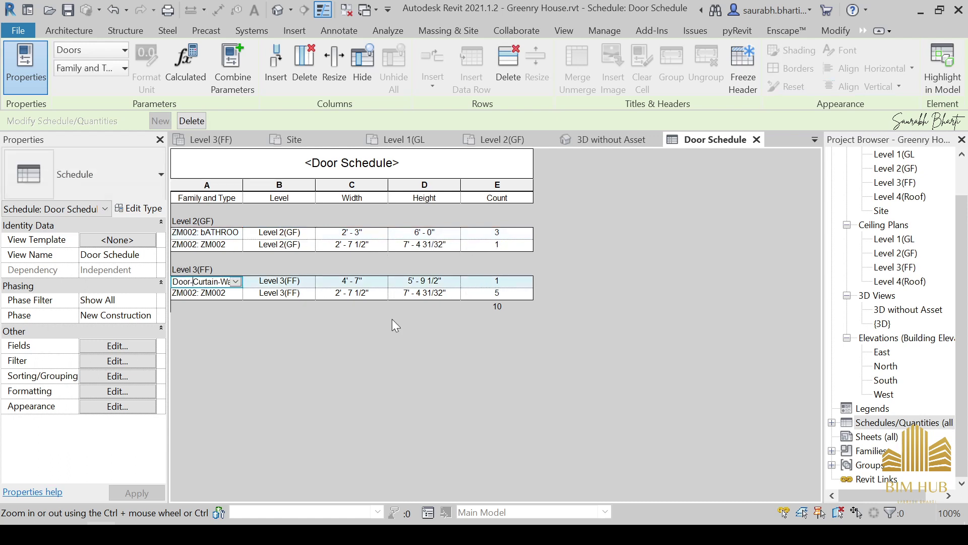
left_click(352, 293)
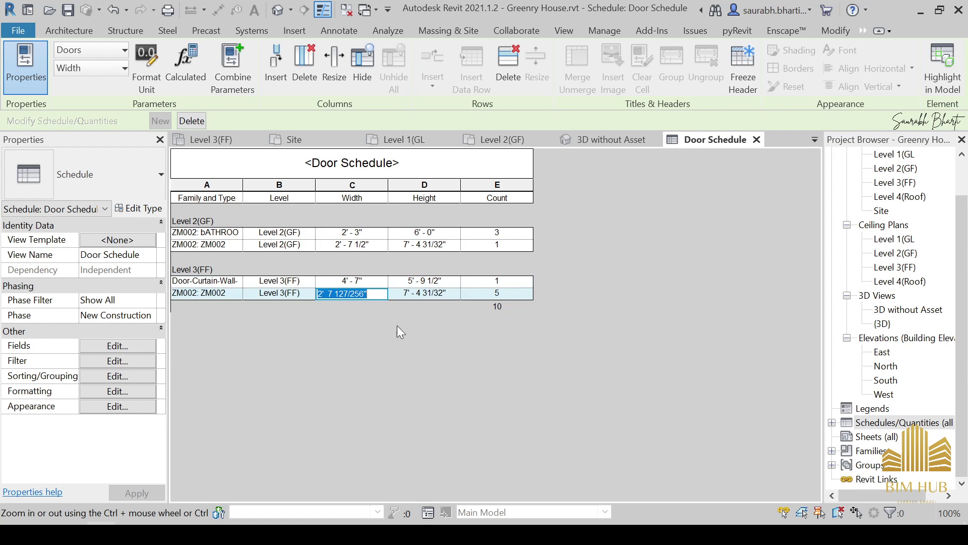
left_click(403, 281)
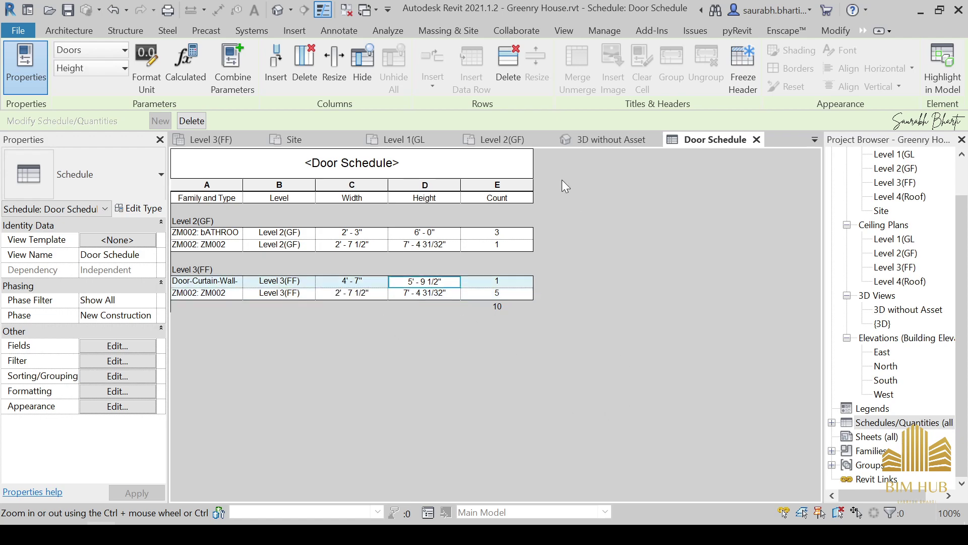
double_click(836, 424)
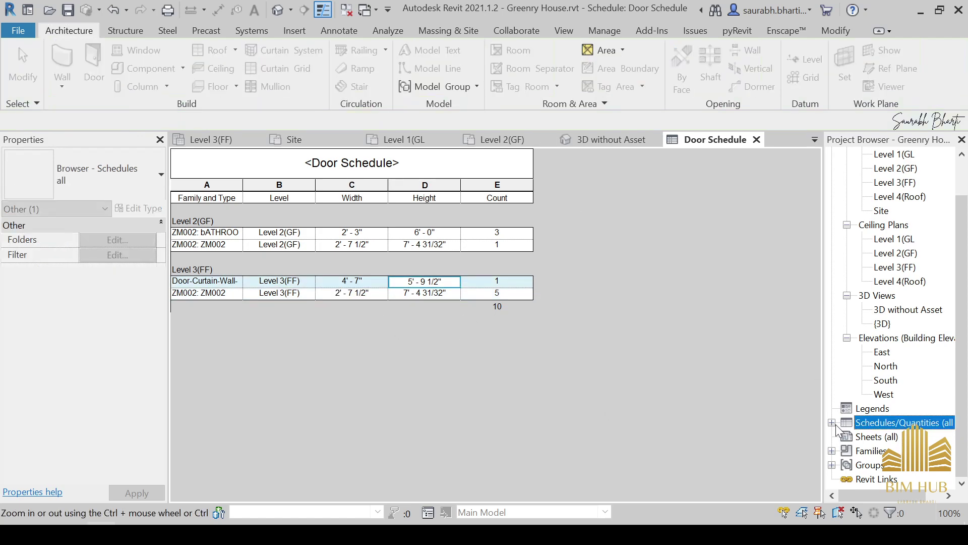
Create a new Window Schedule from the Schedules/Quantities group using the Windows category.
left_click(861, 435)
right_click(870, 424)
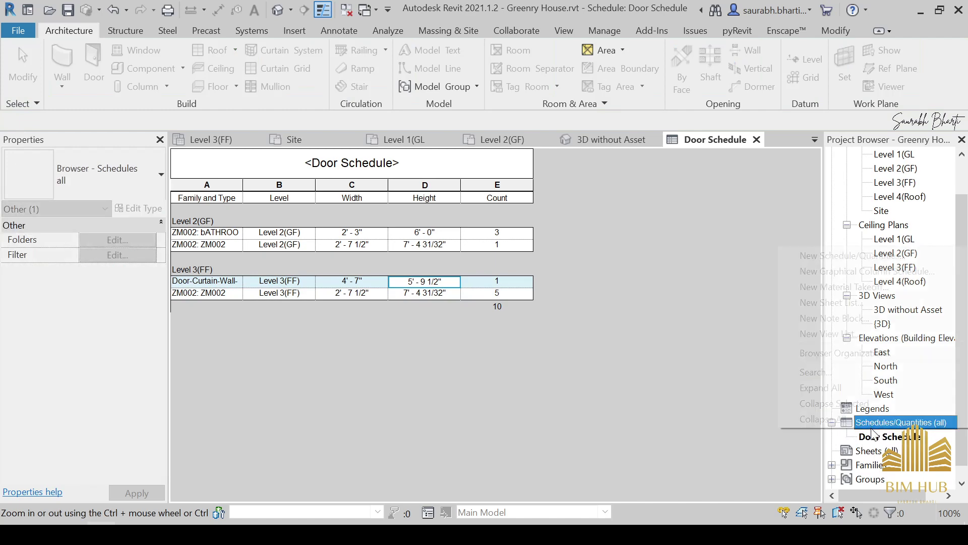
left_click(845, 255)
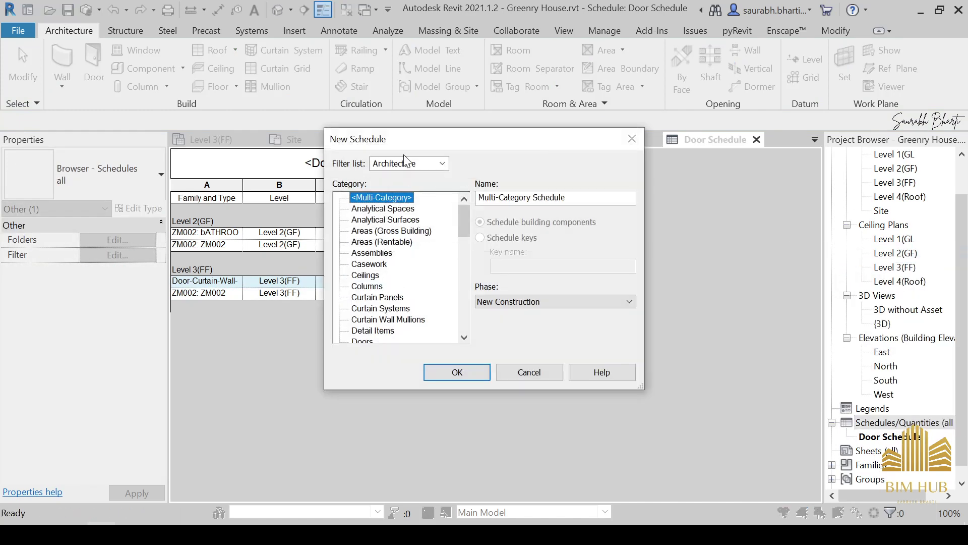
scroll(386, 281, "down", 2)
scroll(386, 281, "down", 2)
scroll(386, 281, "down", 3)
scroll(386, 281, "down", 5)
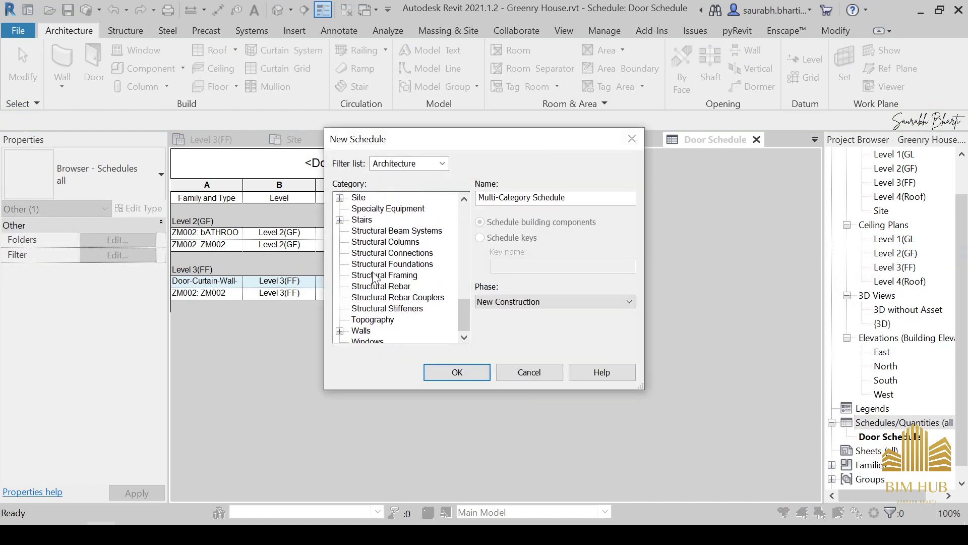
left_click(376, 320)
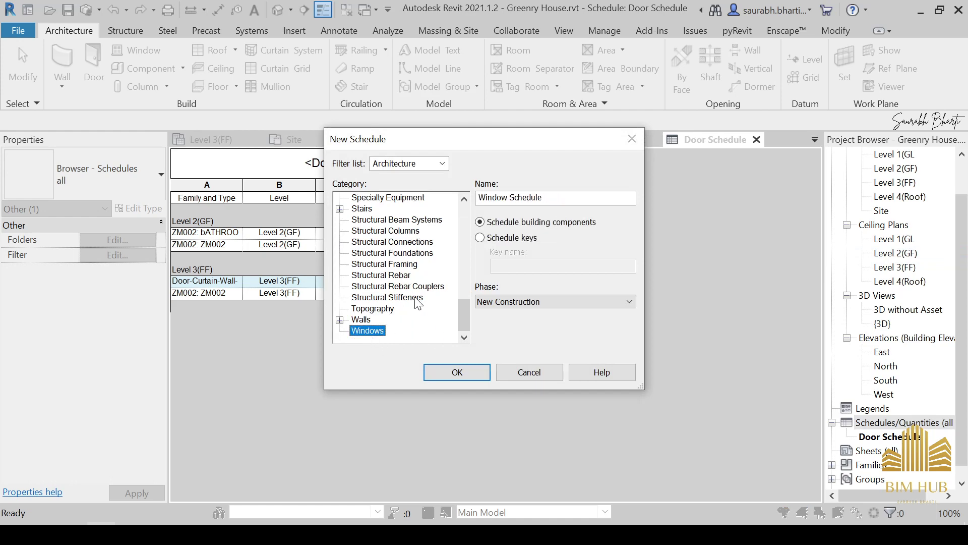
left_click(478, 368)
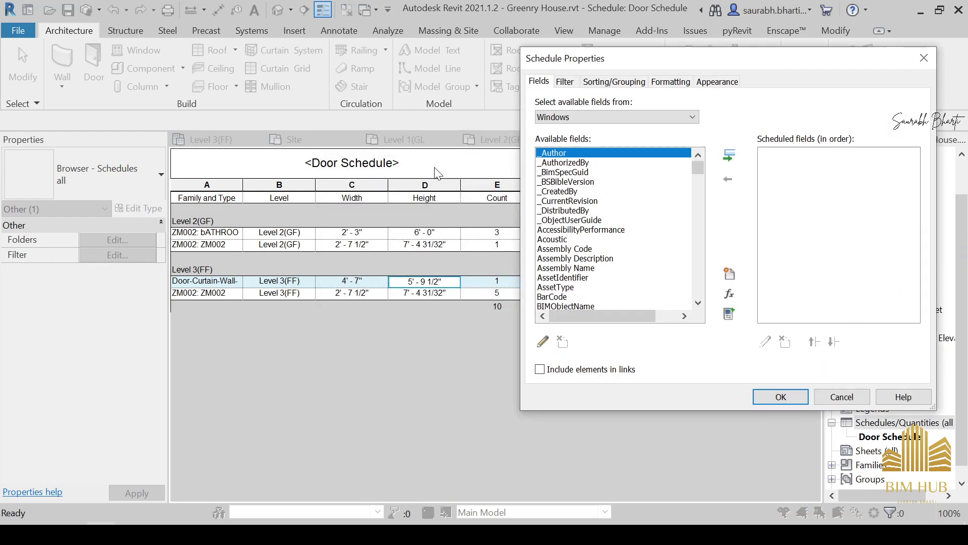
Add the Count and Family and Type fields to the window schedule.
left_click_drag(585, 61, 486, 57)
scroll(469, 198, "down", 3)
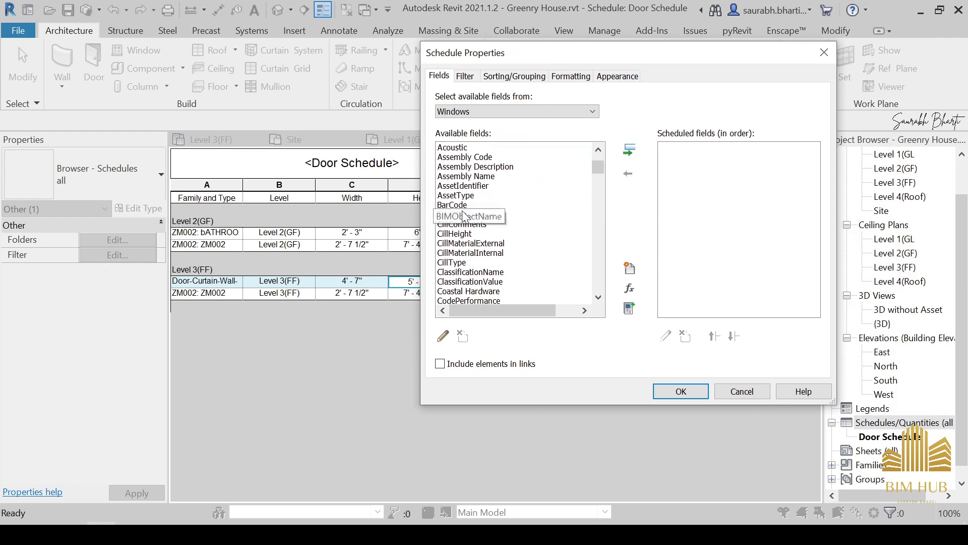
scroll(469, 198, "down", 4)
scroll(469, 198, "up", 2)
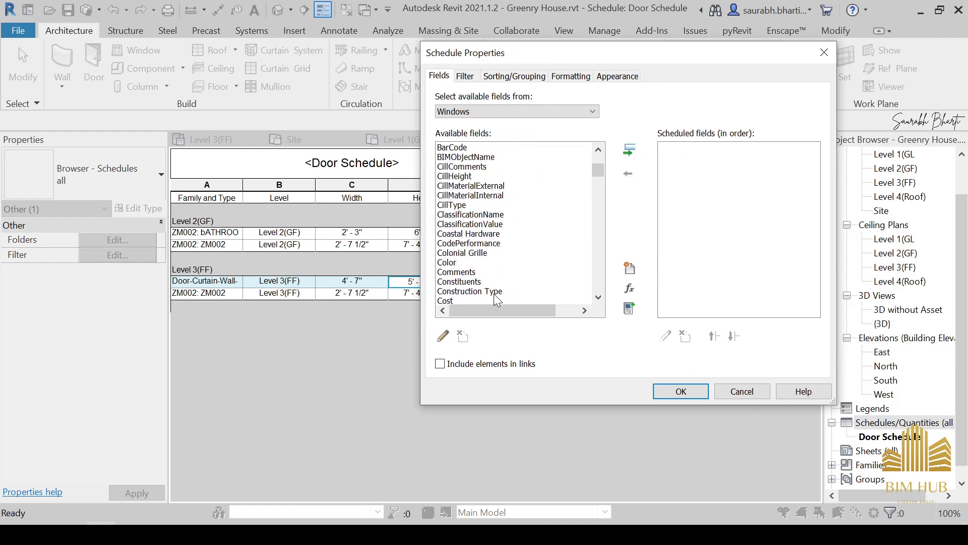
scroll(466, 255, "down", 1)
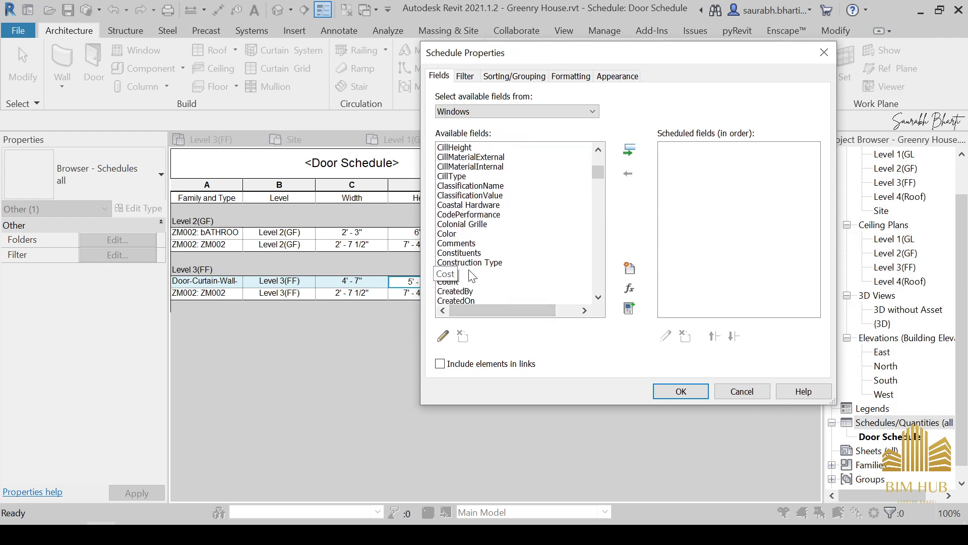
scroll(466, 280, "down", 2)
left_click(456, 224)
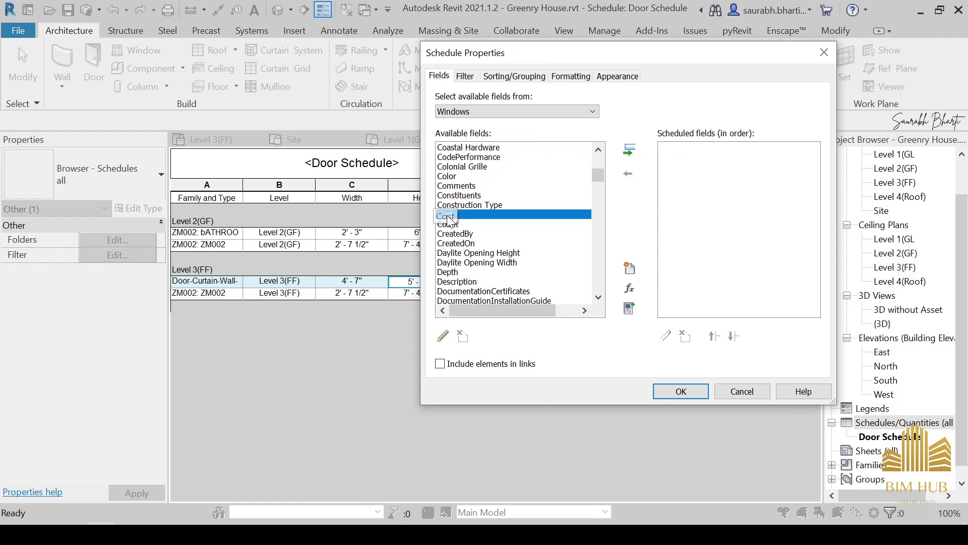
left_click(629, 150)
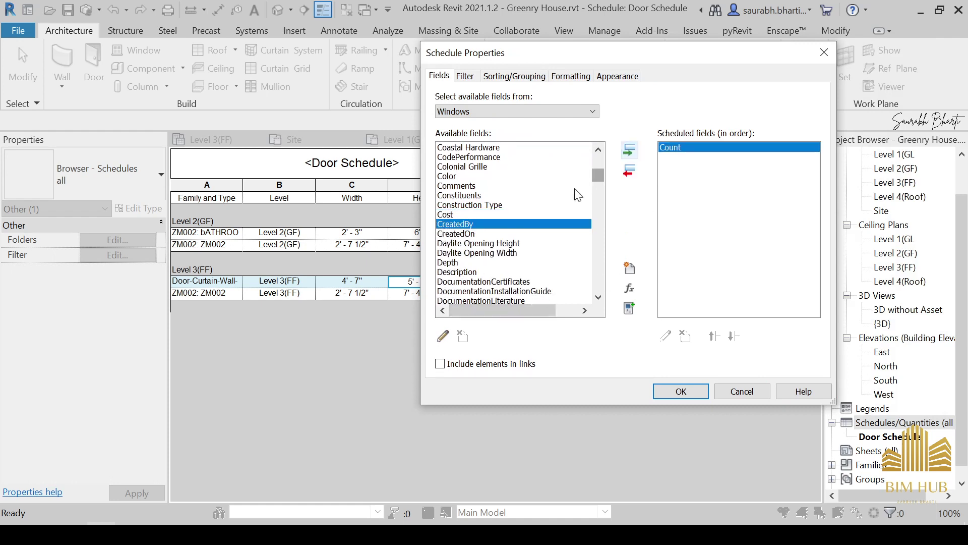
scroll(472, 244, "down", 1)
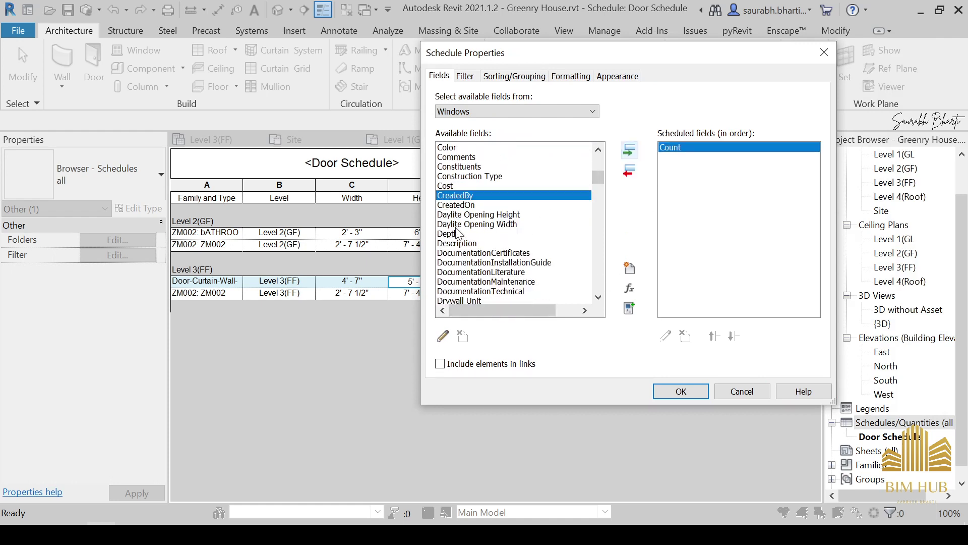
scroll(507, 183, "down", 2)
scroll(499, 212, "down", 1)
scroll(492, 244, "down", 2)
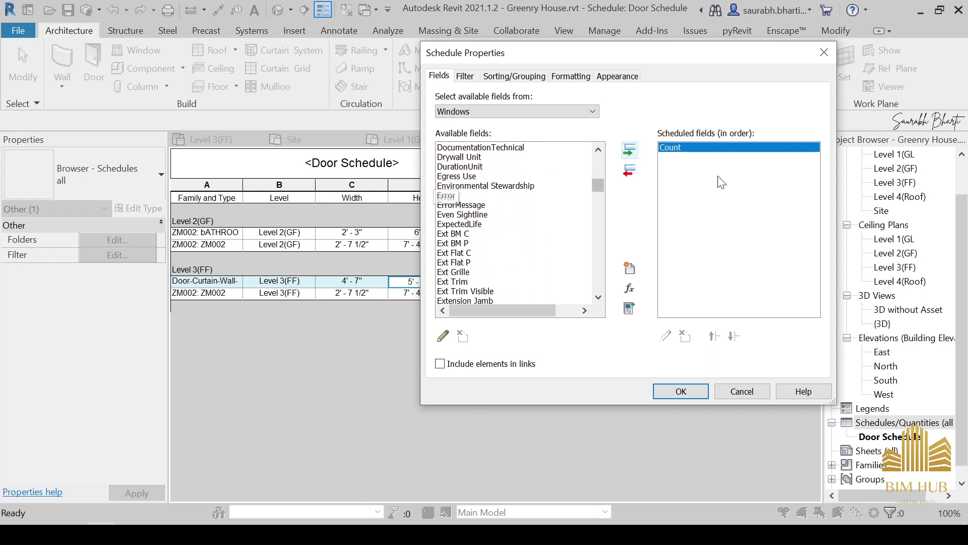
scroll(518, 245, "down", 3)
scroll(518, 245, "down", 2)
scroll(494, 216, "down", 2)
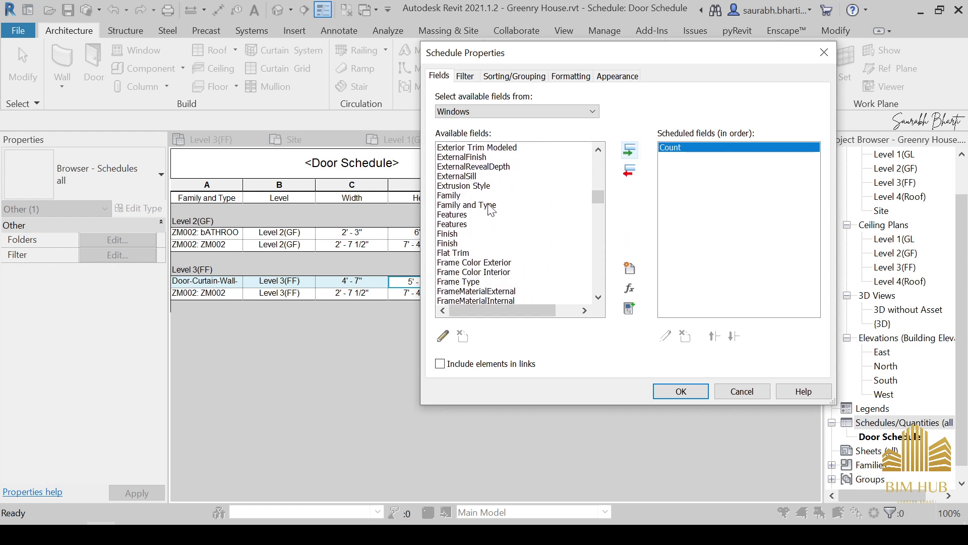
left_click(464, 177)
left_click(474, 204)
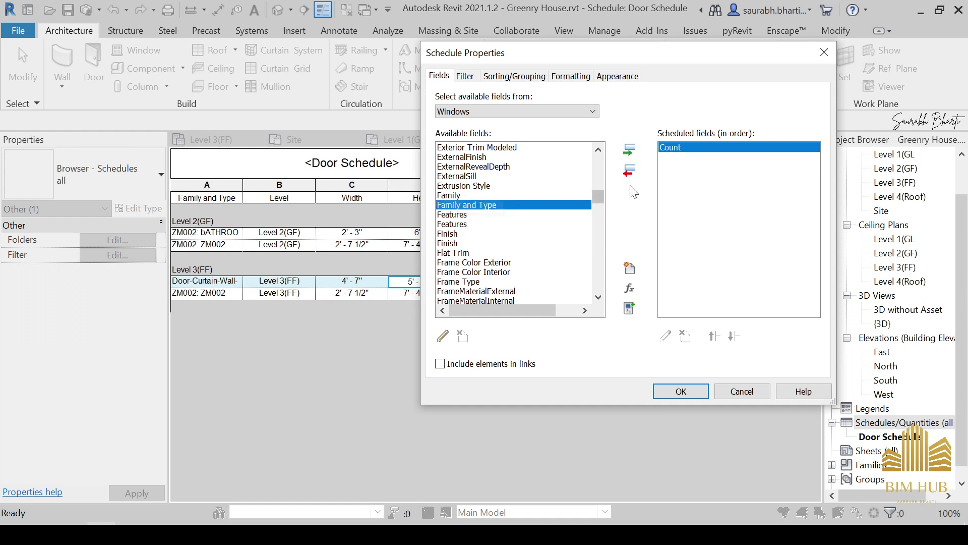
left_click(629, 150)
Add the Height and Width fields to the window schedule.
scroll(469, 197, "down", 3)
scroll(469, 198, "down", 3)
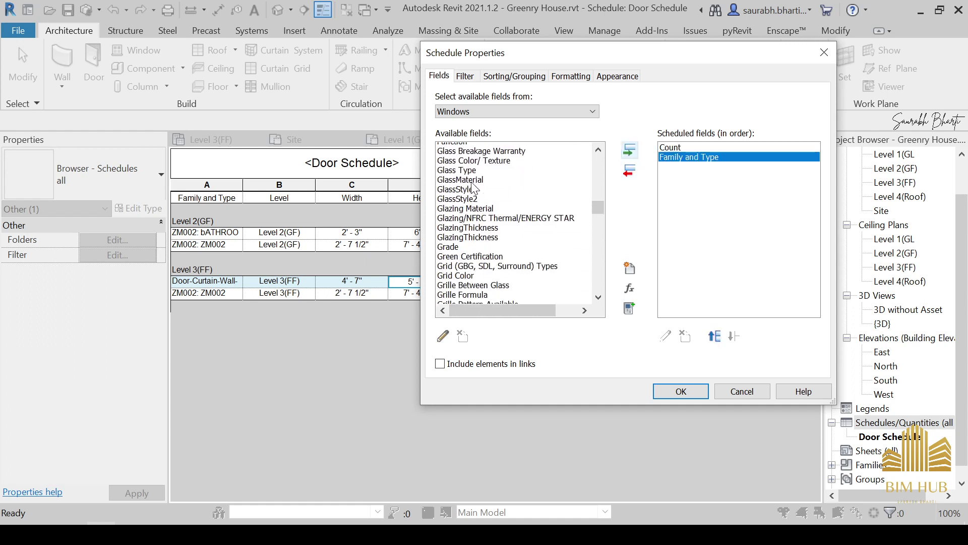
scroll(474, 207, "down", 3)
scroll(479, 216, "down", 3)
scroll(485, 227, "down", 3)
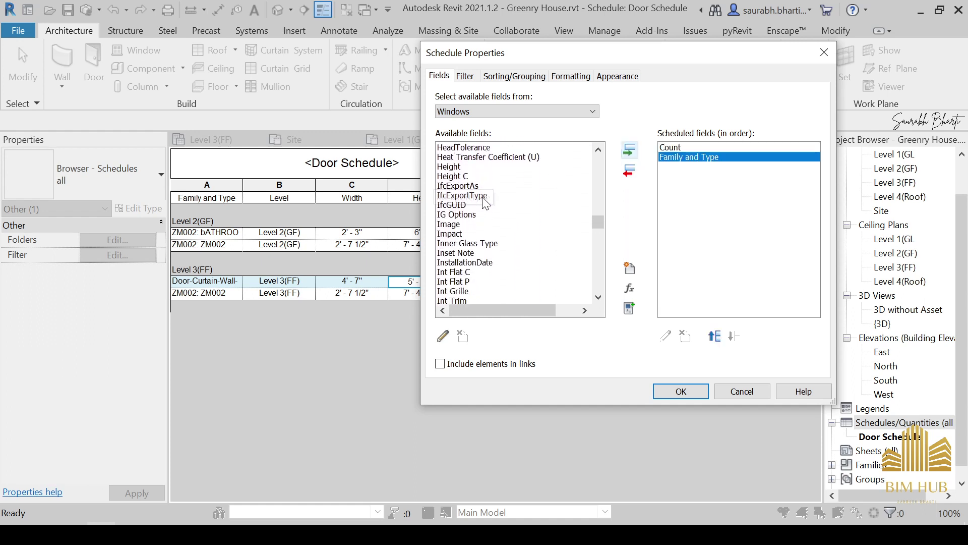
left_click(469, 167)
left_click(630, 149)
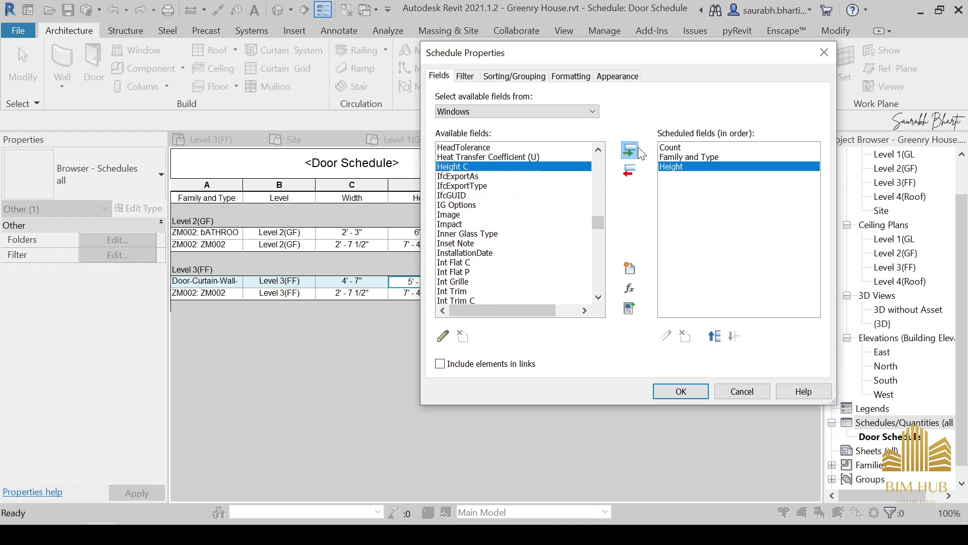
scroll(539, 227, "down", 4)
scroll(525, 230, "down", 4)
scroll(511, 235, "down", 4)
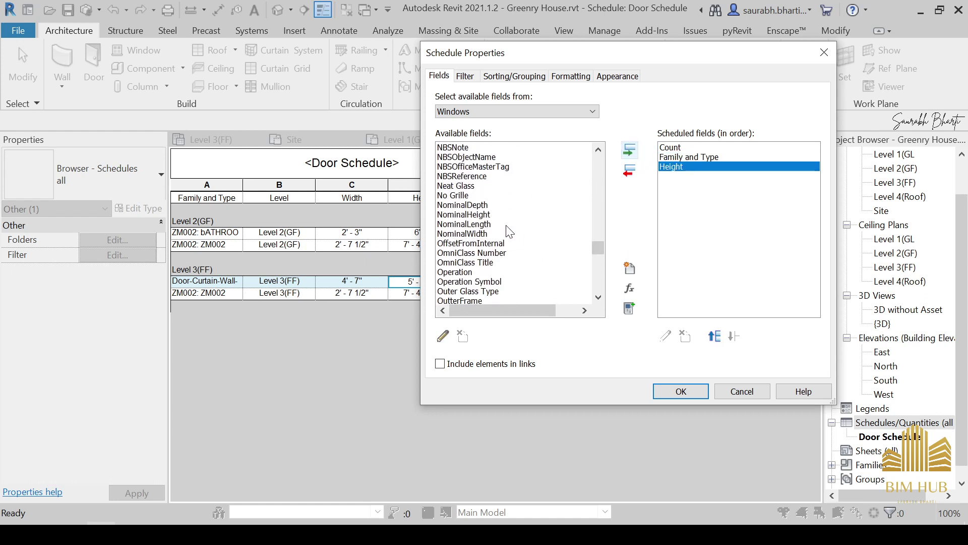
scroll(505, 262, "down", 2)
scroll(503, 273, "down", 4)
scroll(502, 271, "down", 3)
scroll(502, 270, "down", 3)
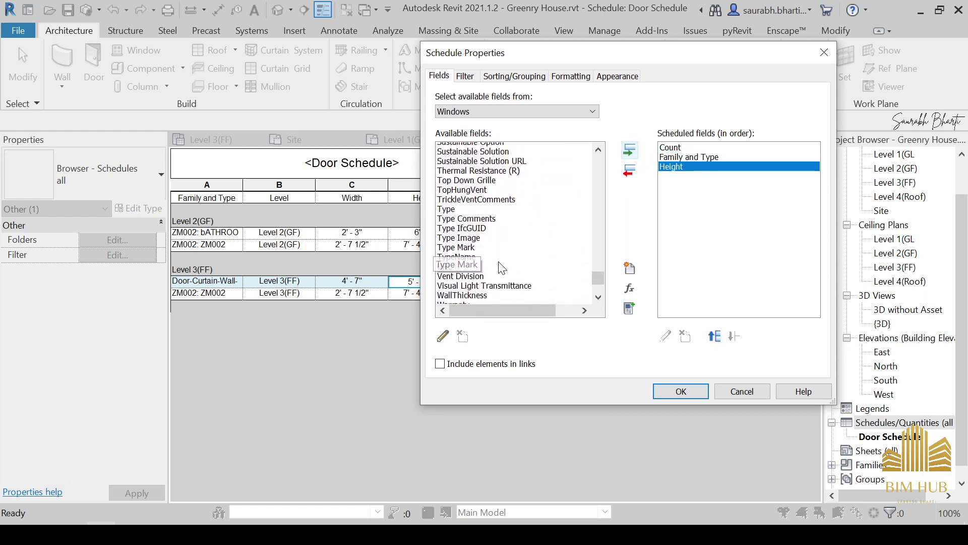
scroll(501, 267, "down", 3)
left_click(500, 265)
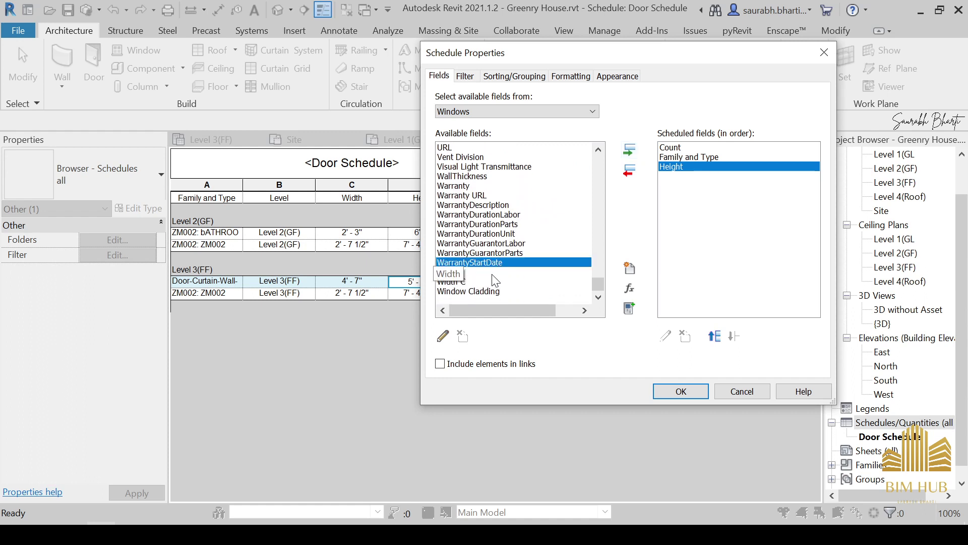
left_click(451, 273)
left_click(627, 149)
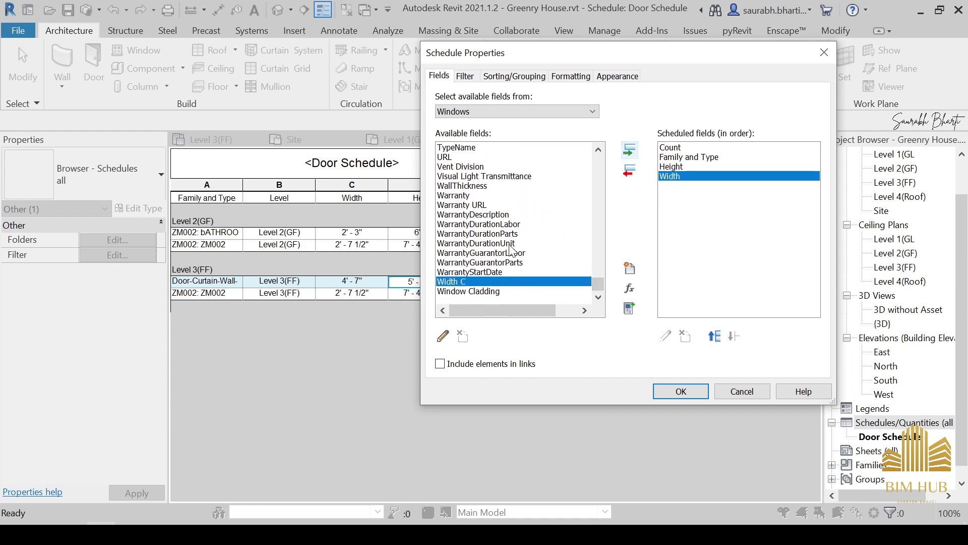
Add the Level field to the window schedule.
left_click_drag(598, 285, 597, 272)
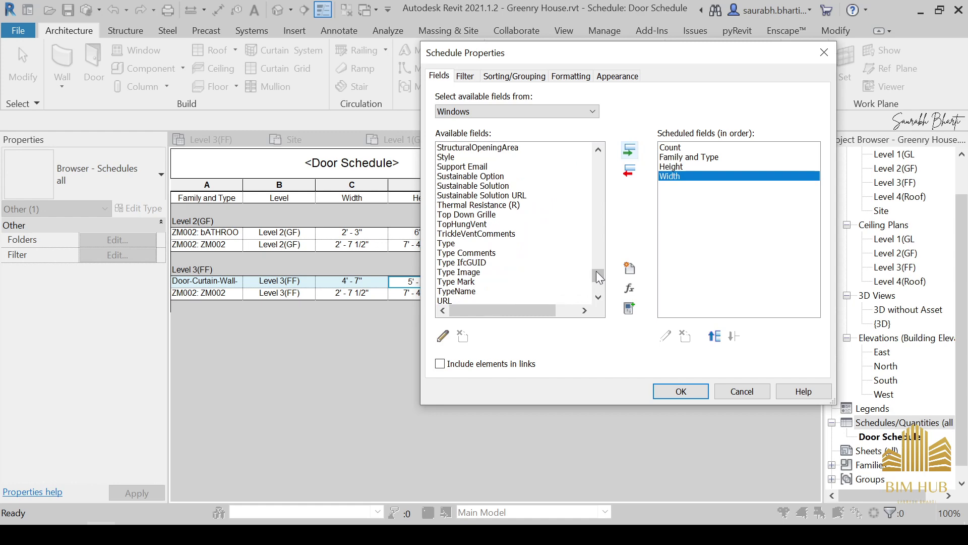
scroll(468, 262, "up", 4)
scroll(469, 262, "up", 4)
scroll(469, 262, "up", 5)
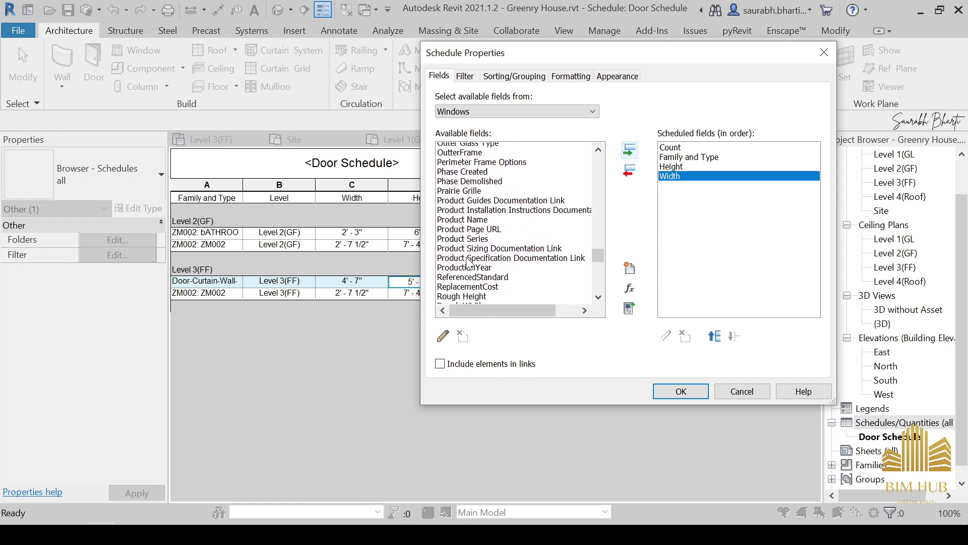
scroll(469, 262, "up", 5)
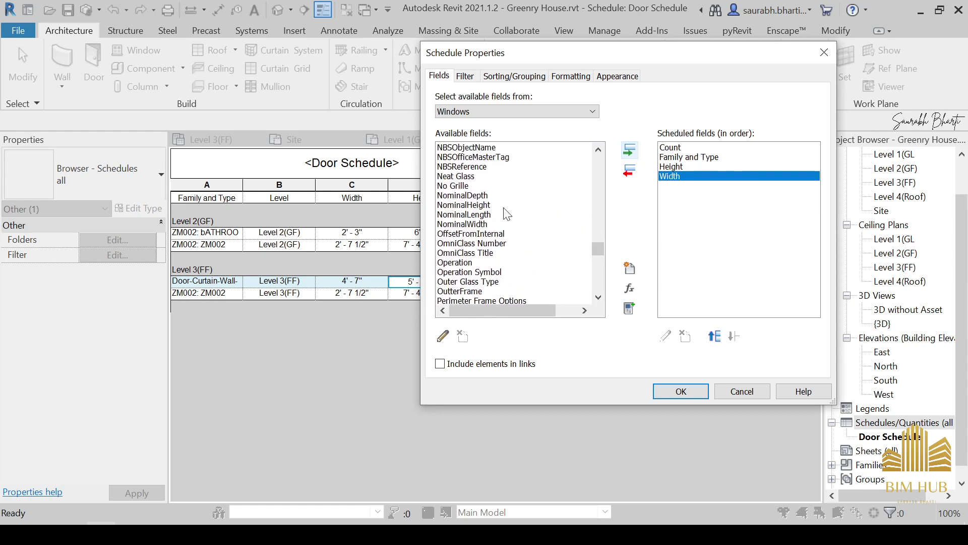
scroll(506, 214, "up", 5)
scroll(504, 242, "up", 5)
scroll(486, 260, "up", 2)
scroll(487, 260, "up", 3)
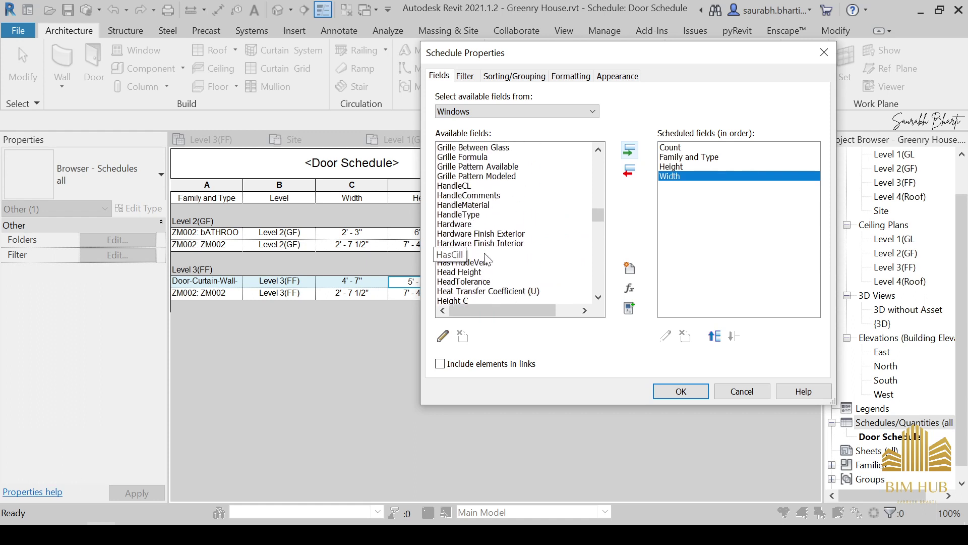
left_click(484, 249)
key("l")
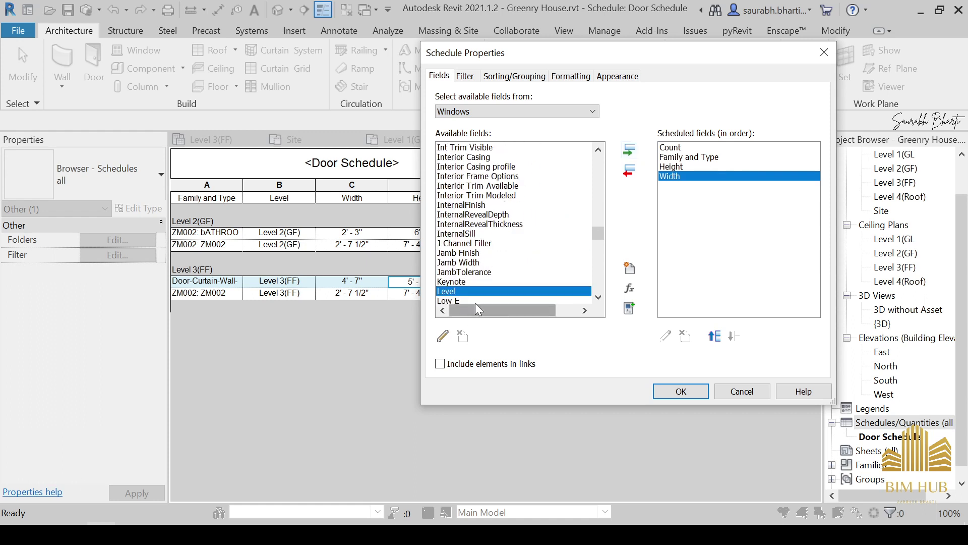
left_click(629, 150)
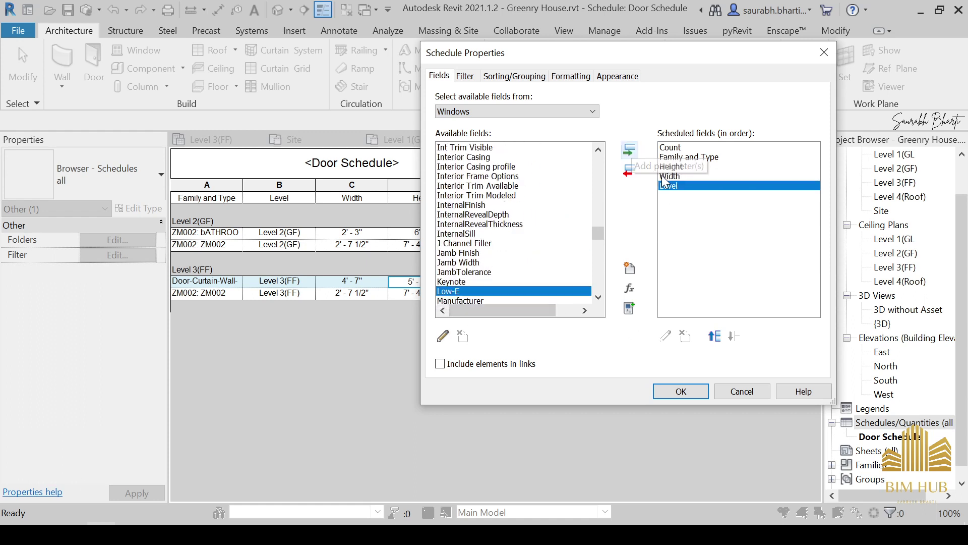
Reorder the fields to Family and Type, Level, Height, Width, Count.
left_click(714, 335)
left_click(715, 335)
left_click(714, 335)
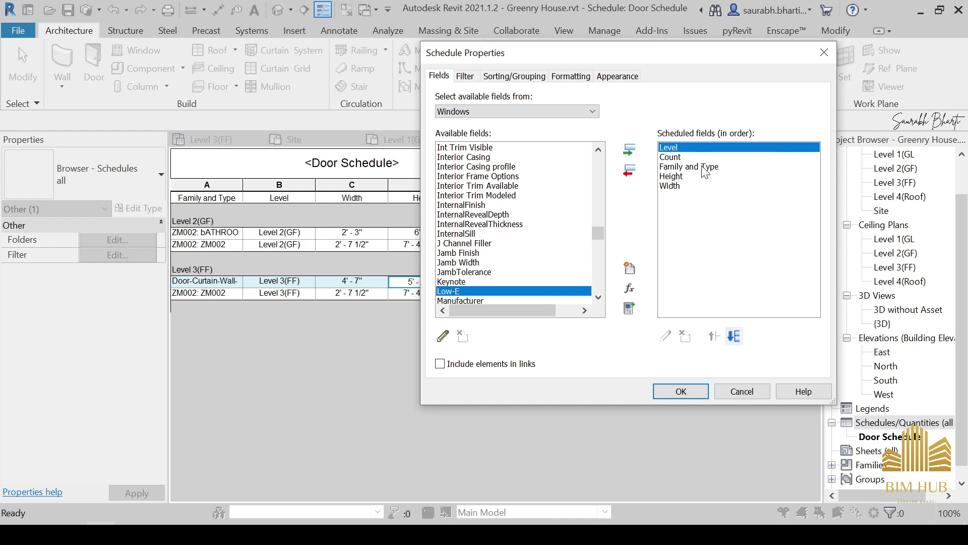
left_click(704, 171)
left_click(720, 337)
left_click(720, 337)
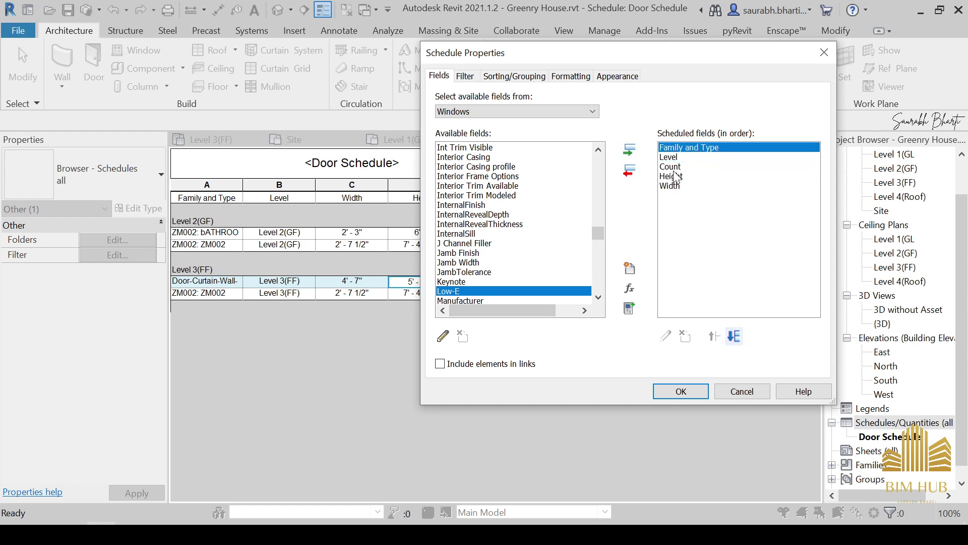
left_click(673, 168)
left_click(735, 337)
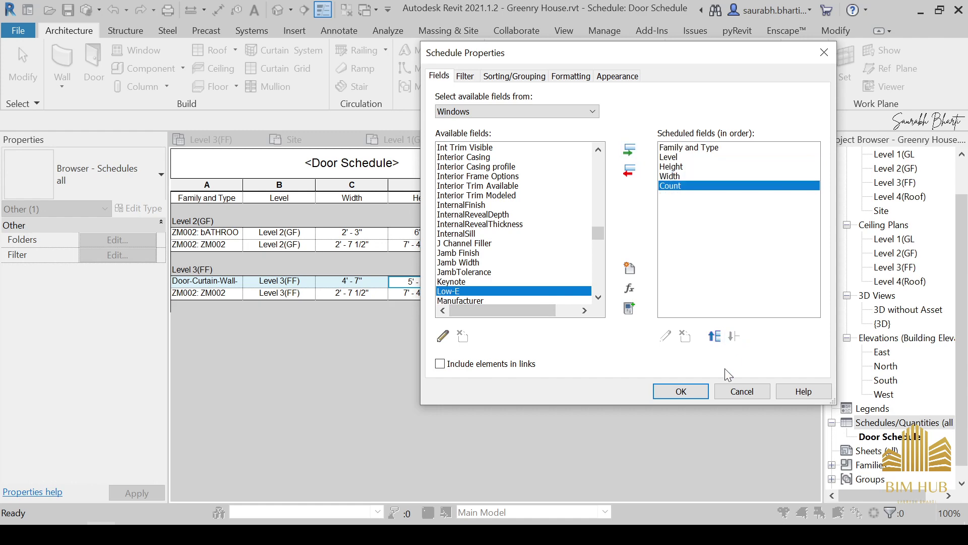
Create the Window Schedule and set its sorting field to Level.
left_click(694, 394)
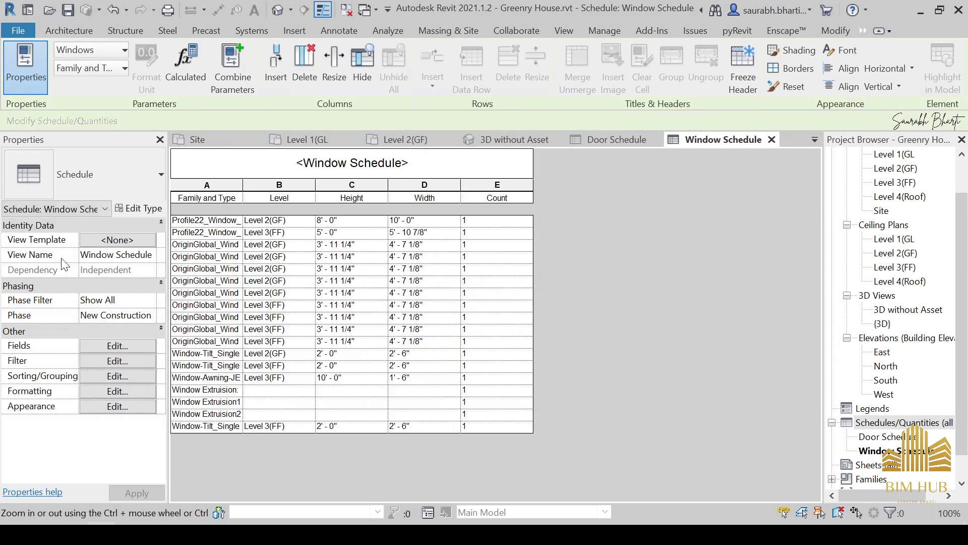
left_click(132, 346)
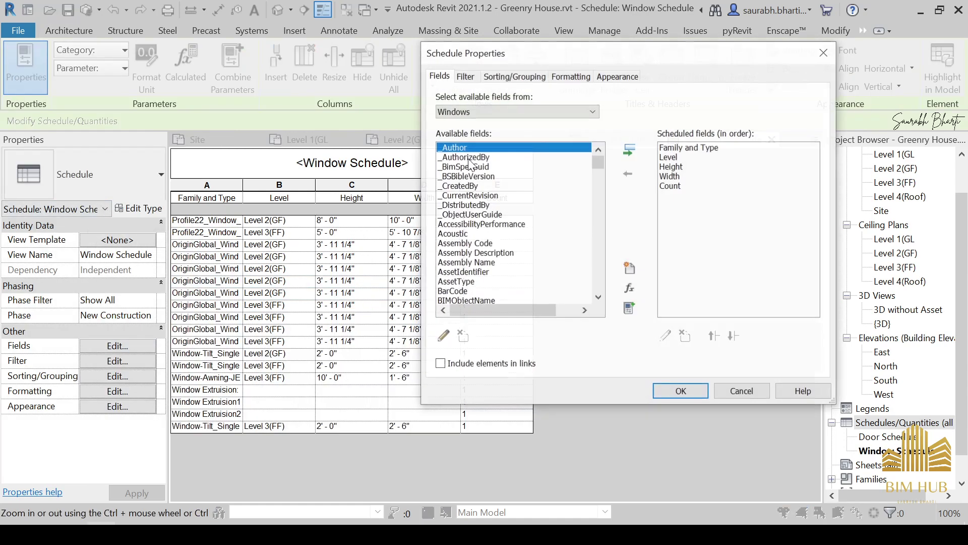
left_click(464, 76)
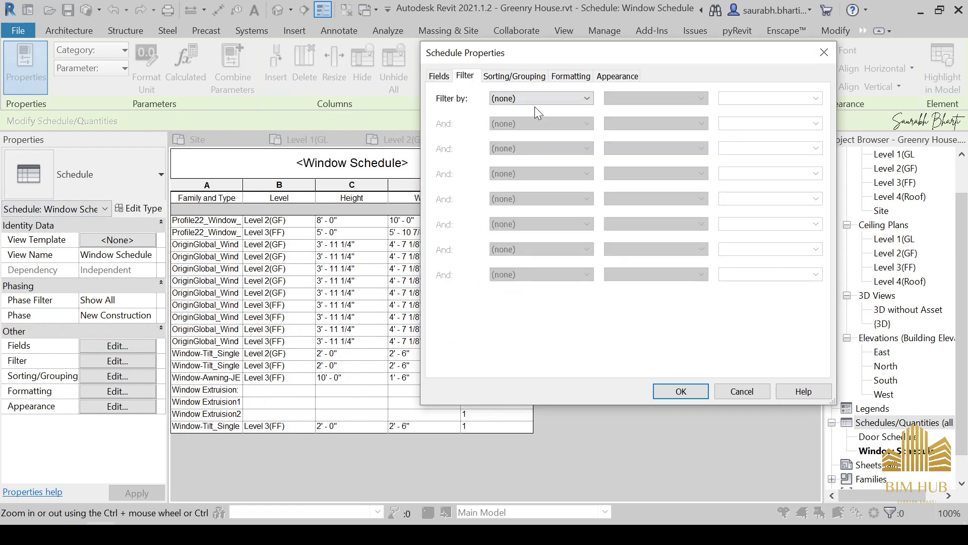
left_click(534, 98)
left_click(524, 87)
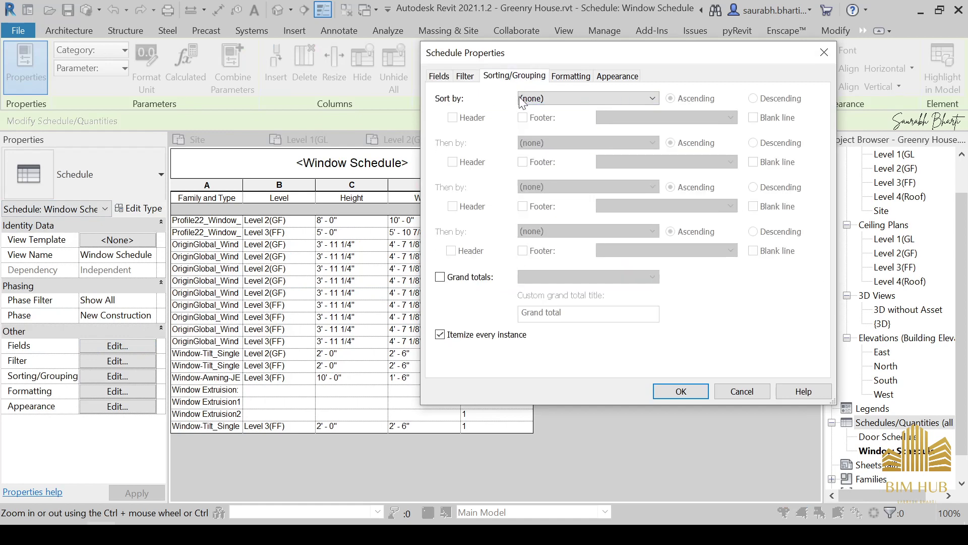
left_click(542, 100)
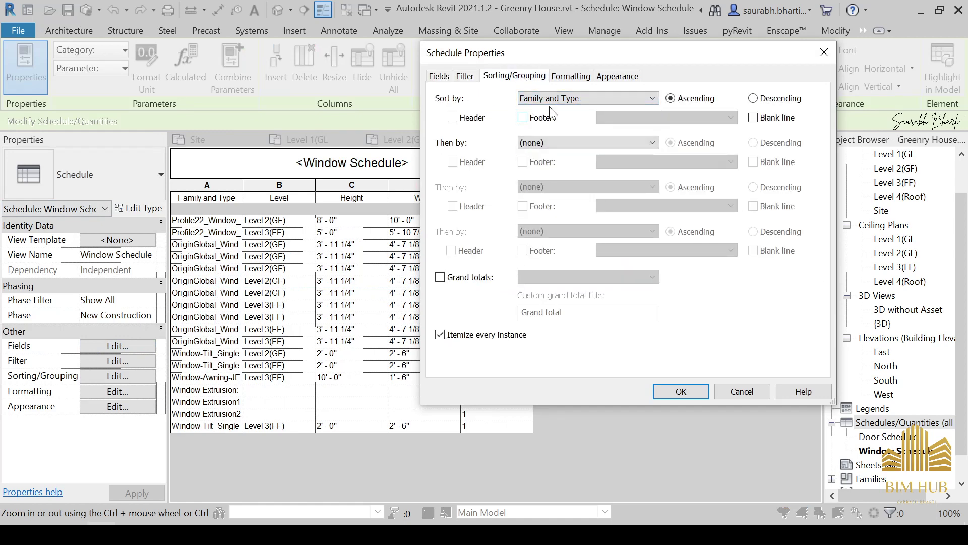
left_click(562, 99)
left_click(525, 123)
Center-align the Level, Height and Width columns in the schedule formatting.
left_click(572, 78)
key("Tab")
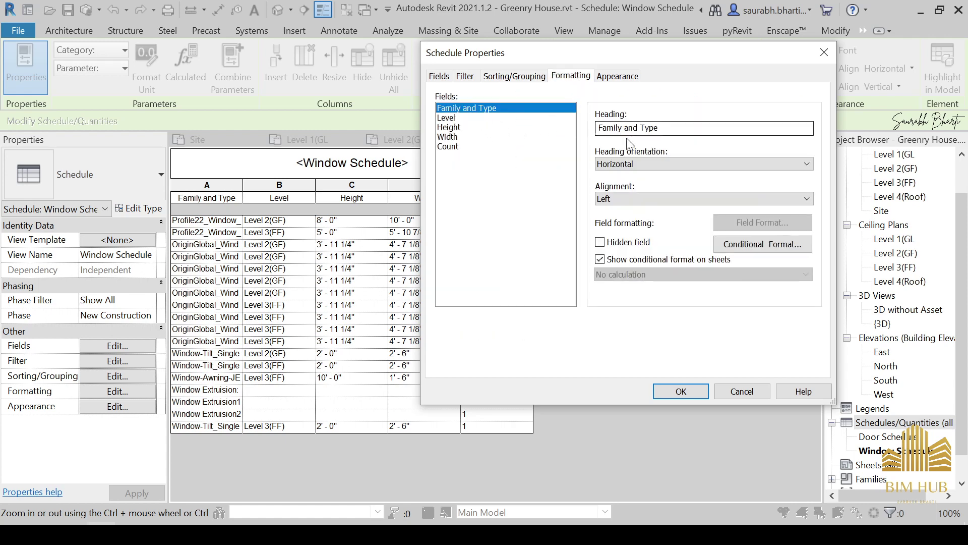
key("Tab")
key("Tab")
left_click(460, 117)
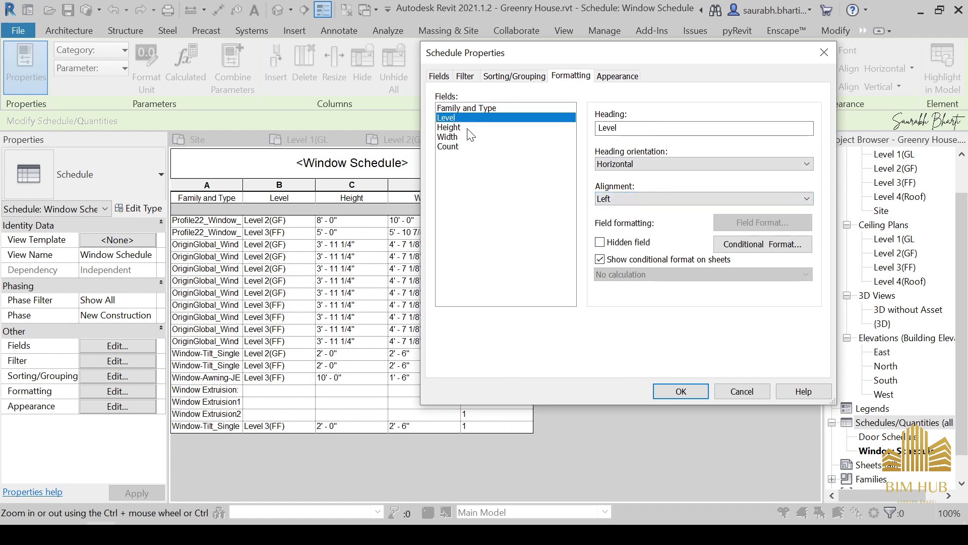
left_click(671, 197)
left_click(658, 202)
left_click(655, 213)
left_click(504, 127)
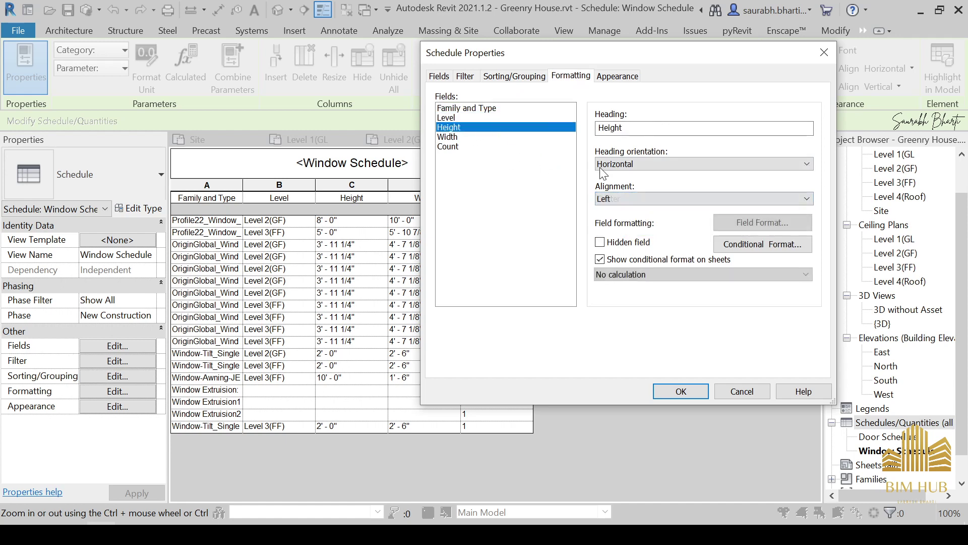
left_click(668, 202)
left_click(631, 213)
left_click(543, 136)
left_click(687, 199)
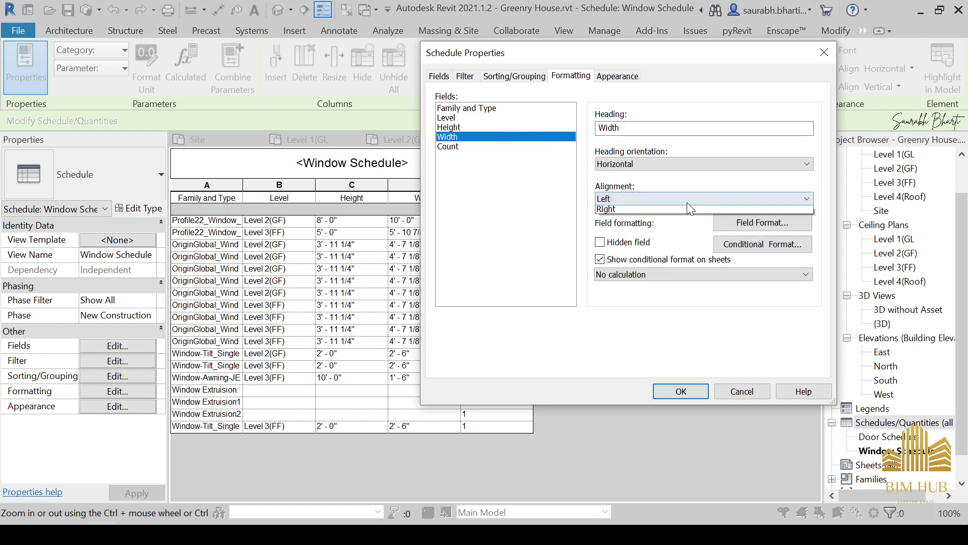
left_click(658, 221)
Make Count calculate totals, enable totals-only grand totals, and apply the changes.
left_click(448, 146)
left_click(671, 274)
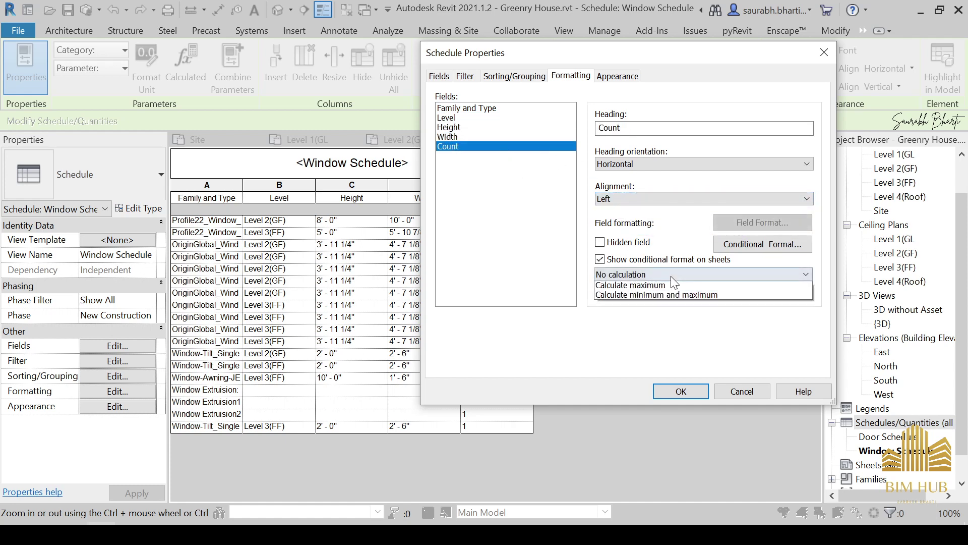
left_click(622, 296)
left_click(514, 76)
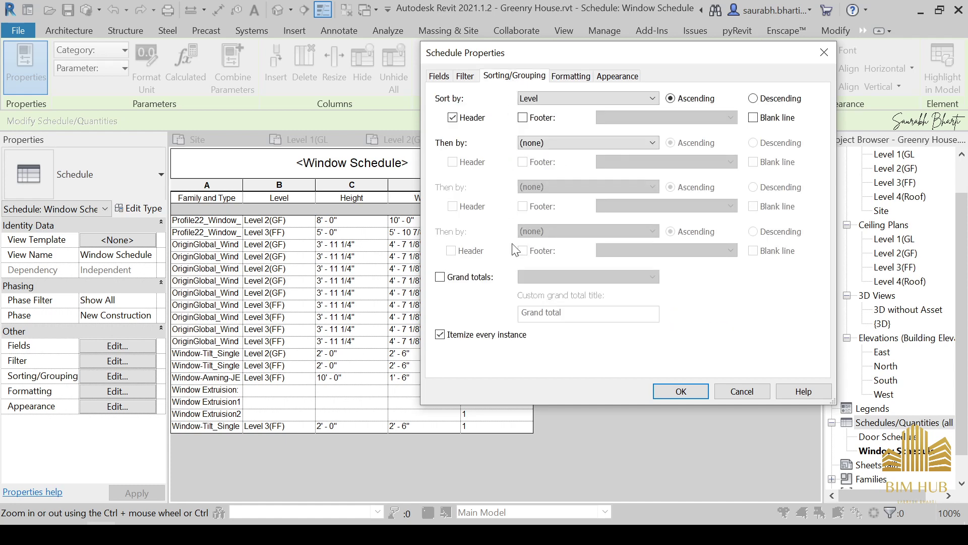
left_click(485, 284)
left_click(564, 277)
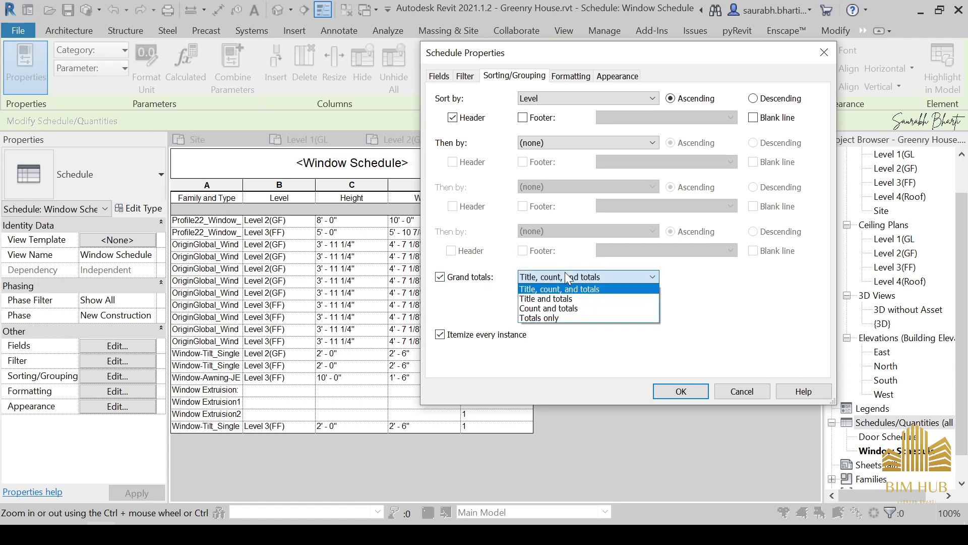
left_click(565, 321)
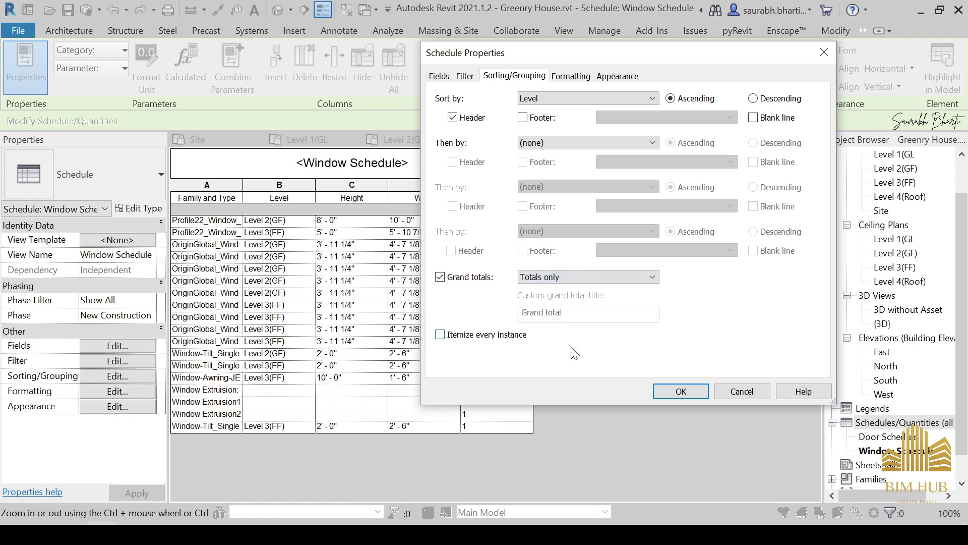
left_click(575, 76)
left_click(618, 76)
left_click(571, 75)
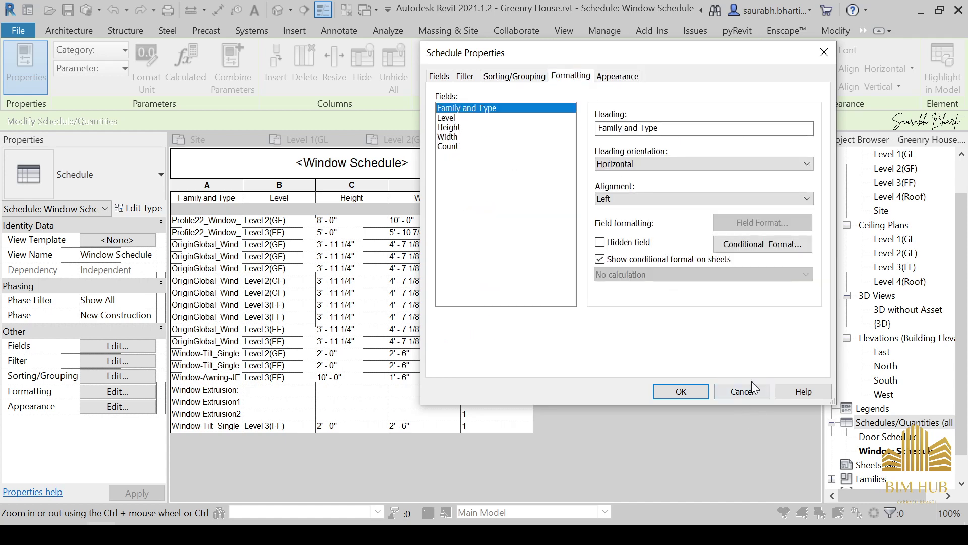
left_click(697, 388)
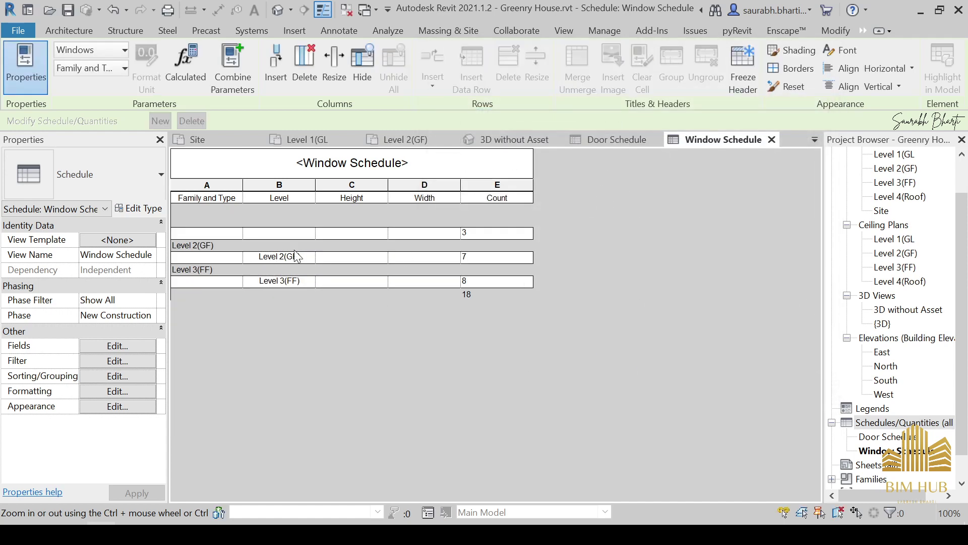
Change the window schedule's sorting to Family and Type.
left_click(118, 346)
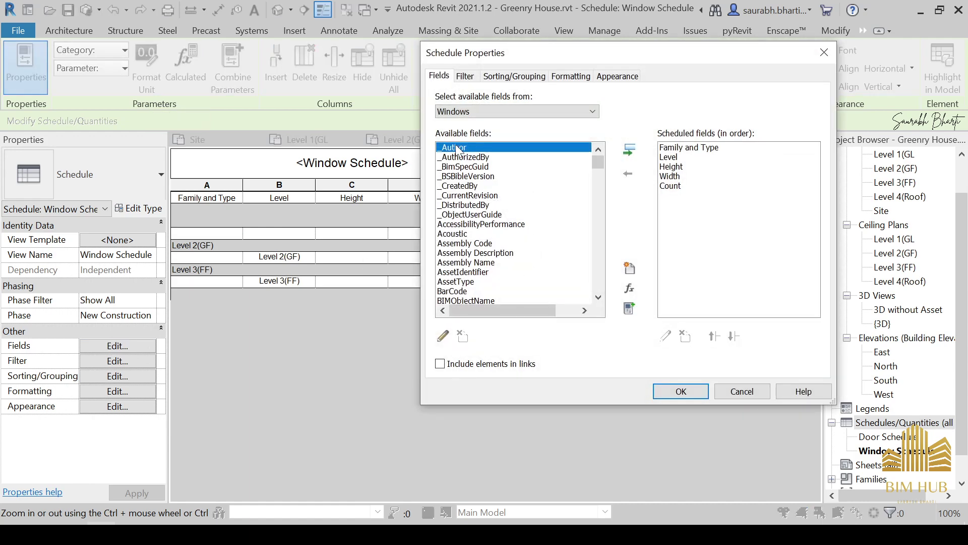
left_click(496, 79)
left_click(571, 143)
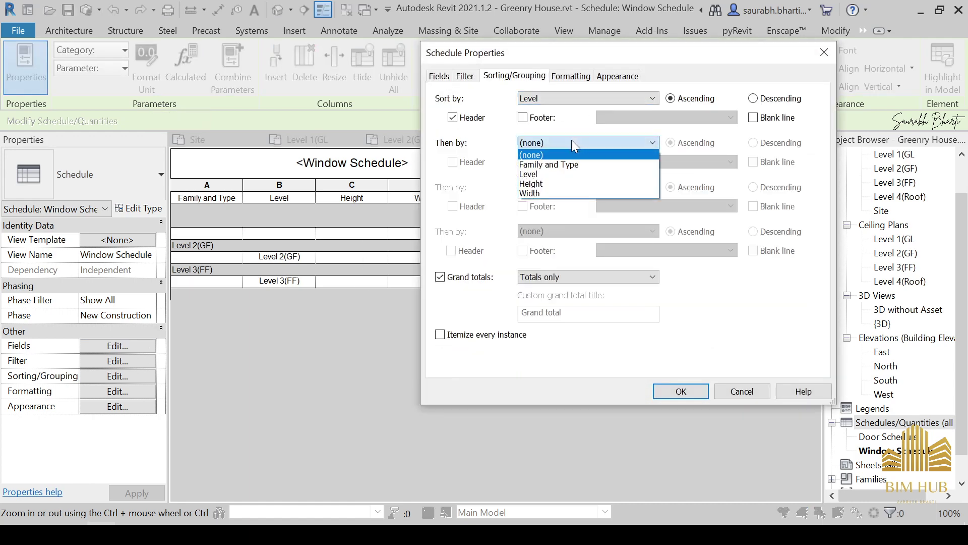
left_click(580, 97)
left_click(564, 121)
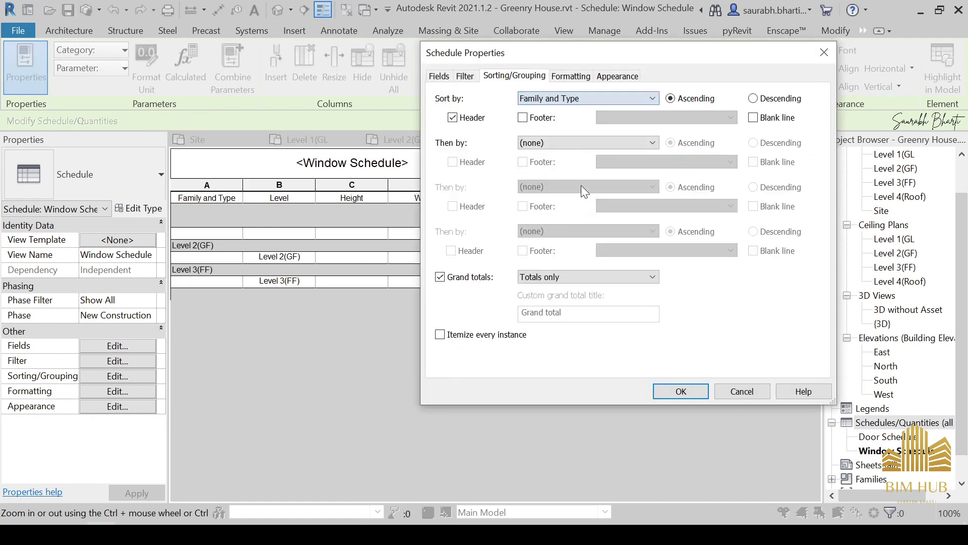
left_click(685, 392)
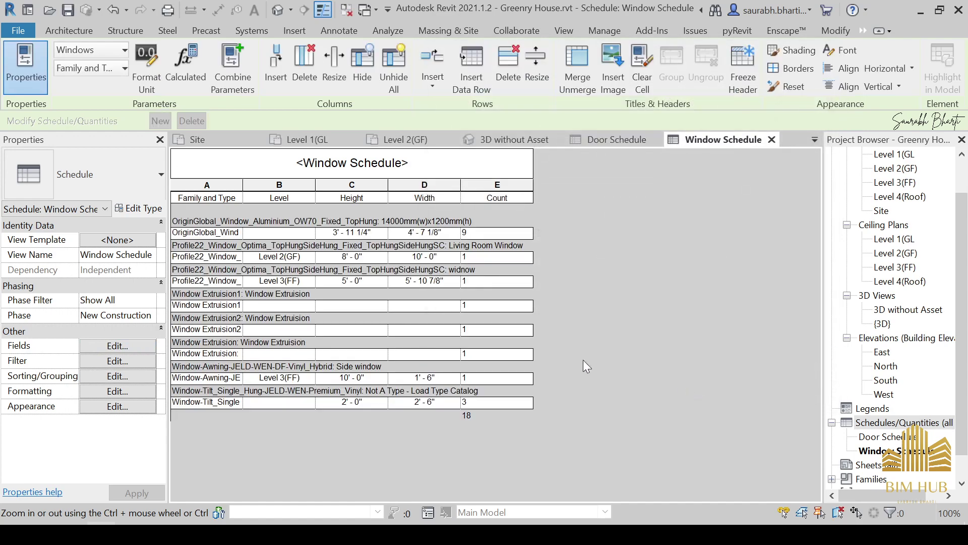
Switch the window schedule's sorting back to Level.
left_click(143, 345)
left_click(514, 75)
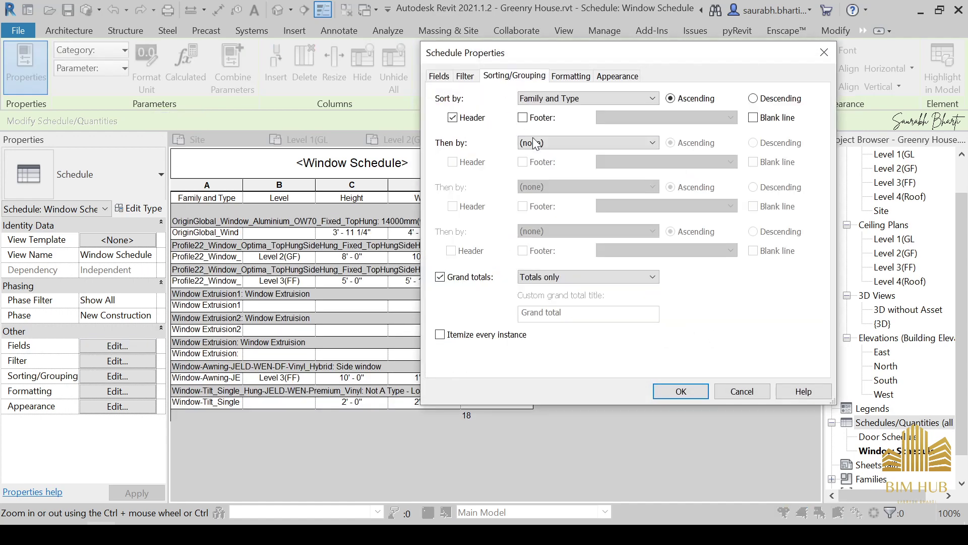
left_click(579, 98)
left_click(563, 120)
left_click(563, 97)
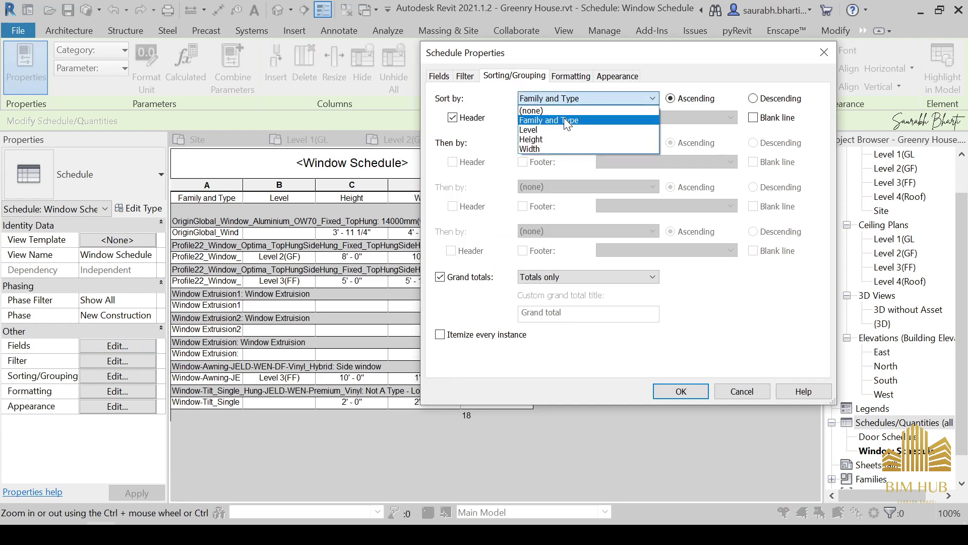
left_click(562, 130)
left_click(680, 390)
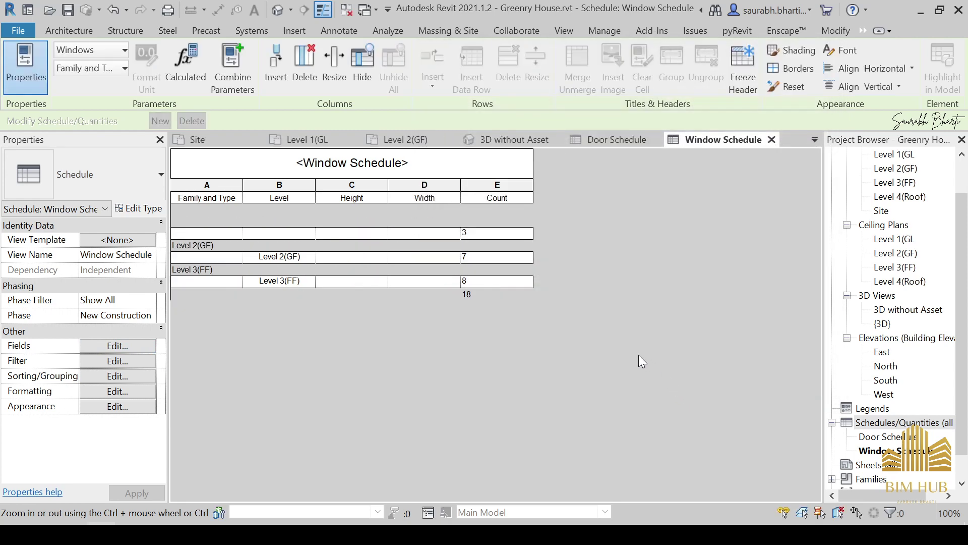
Re-sort the window schedule by Family and Type after reviewing formatting and filter settings.
left_click(255, 260)
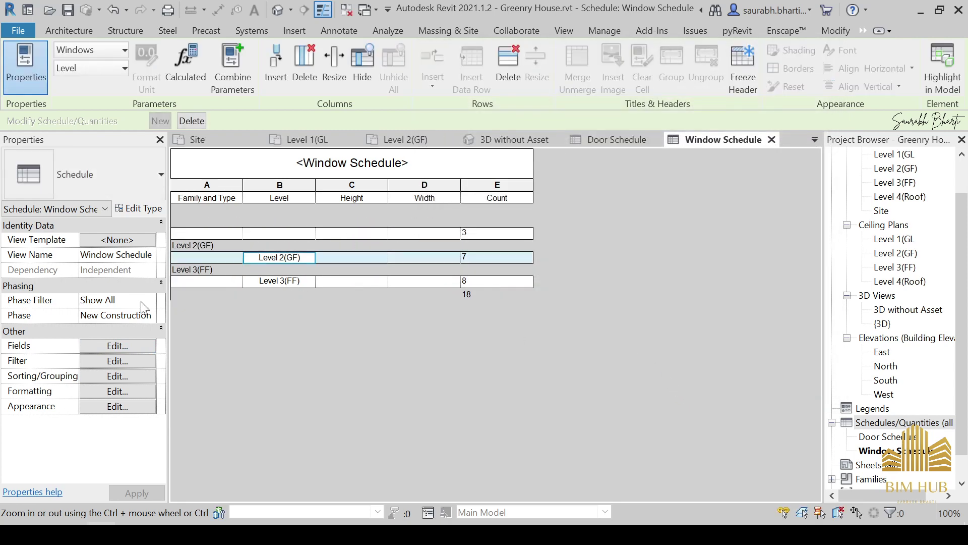
left_click(144, 346)
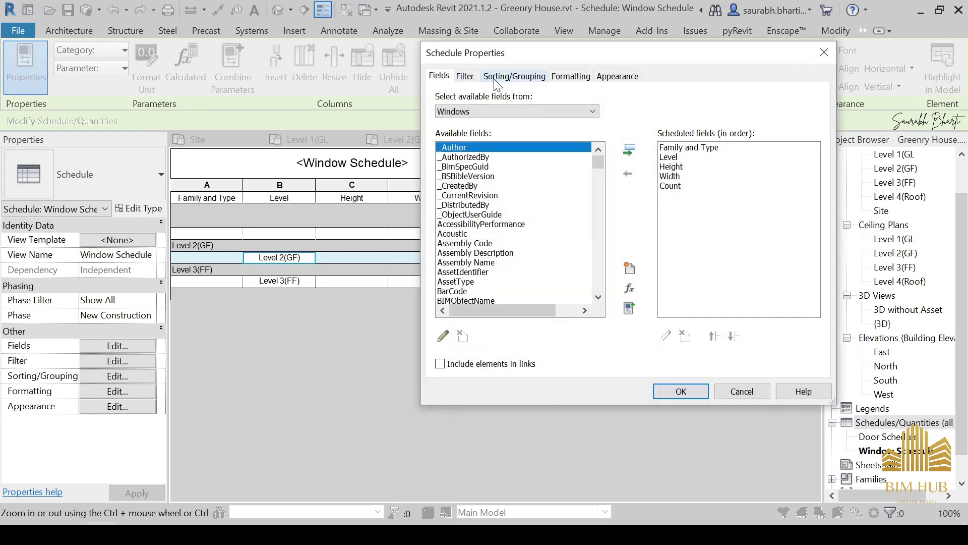
left_click(513, 76)
left_click(598, 100)
left_click(572, 119)
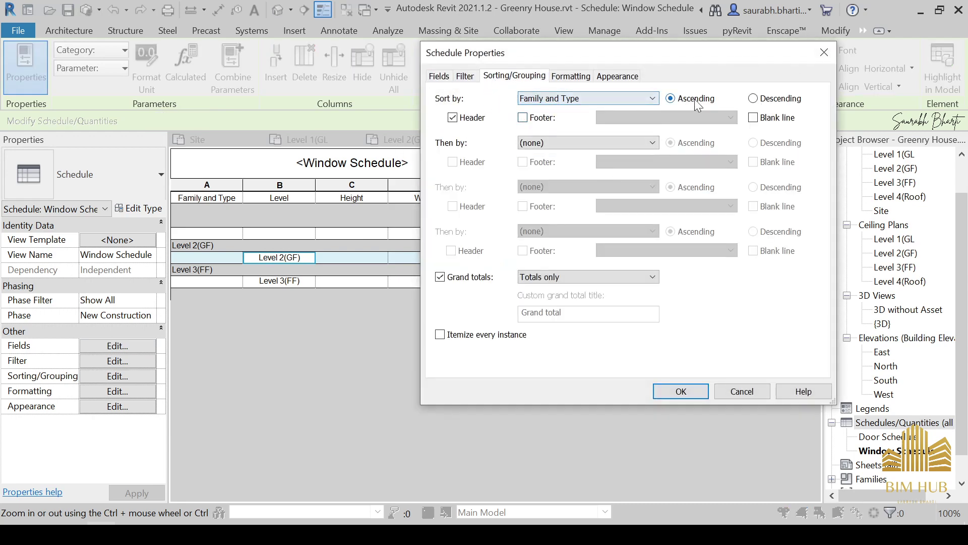
left_click(571, 76)
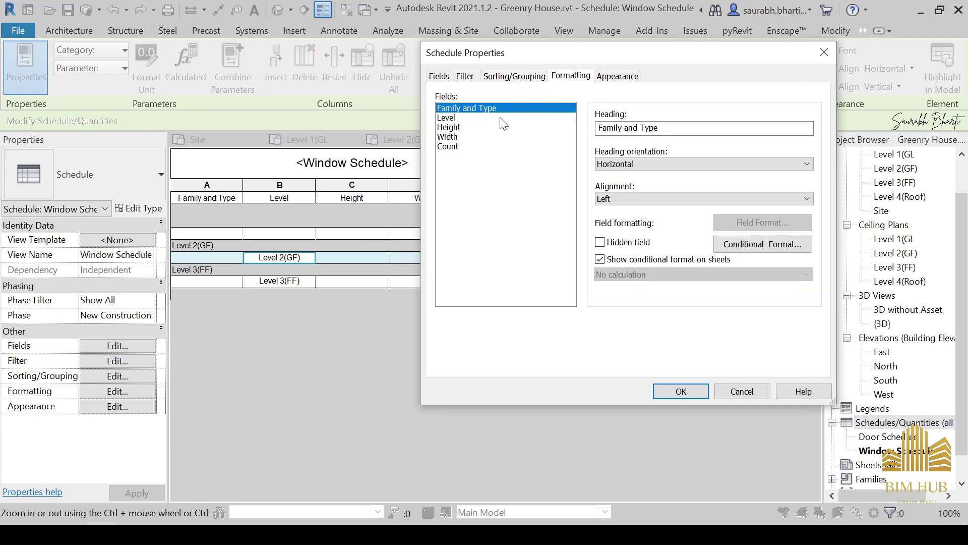
left_click(703, 164)
left_click(514, 76)
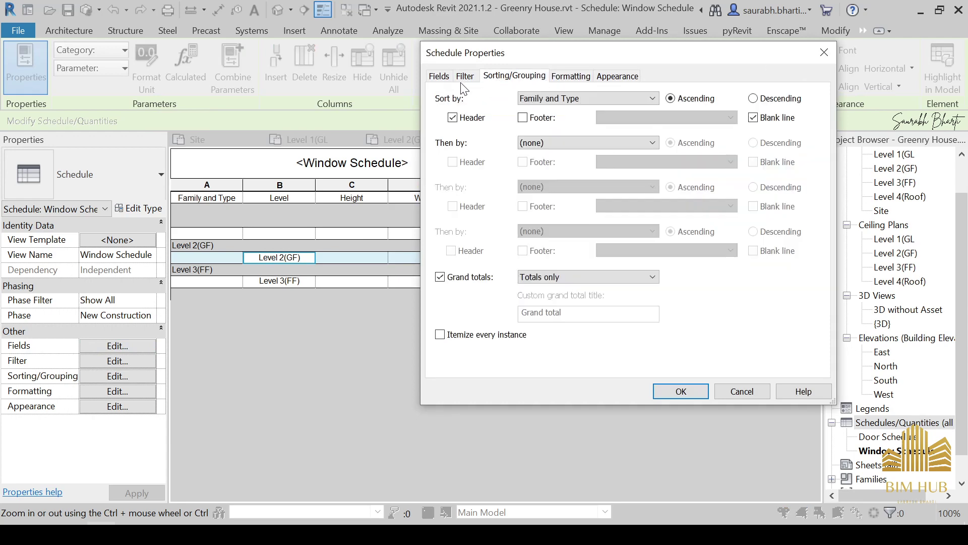
left_click(465, 76)
left_click(514, 76)
left_click(569, 98)
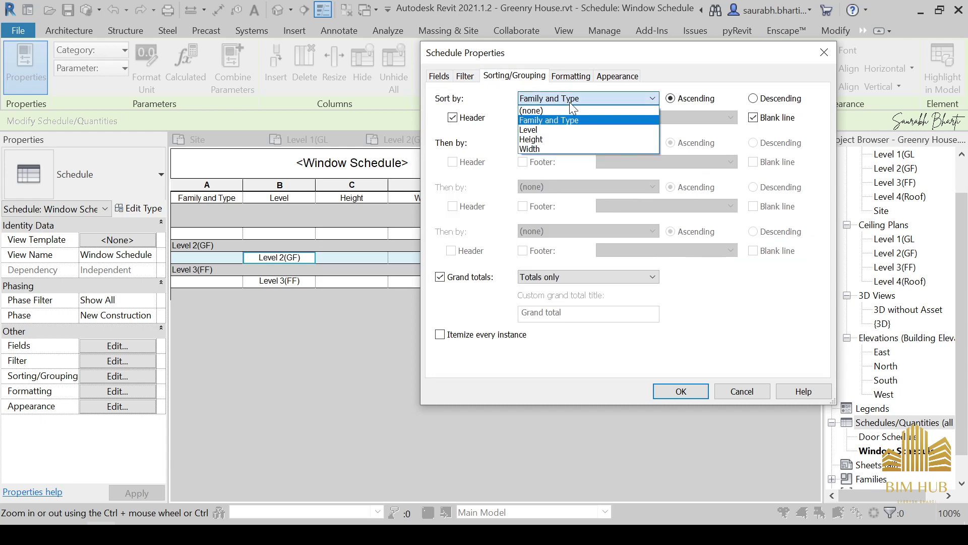
left_click(570, 101)
left_click(680, 389)
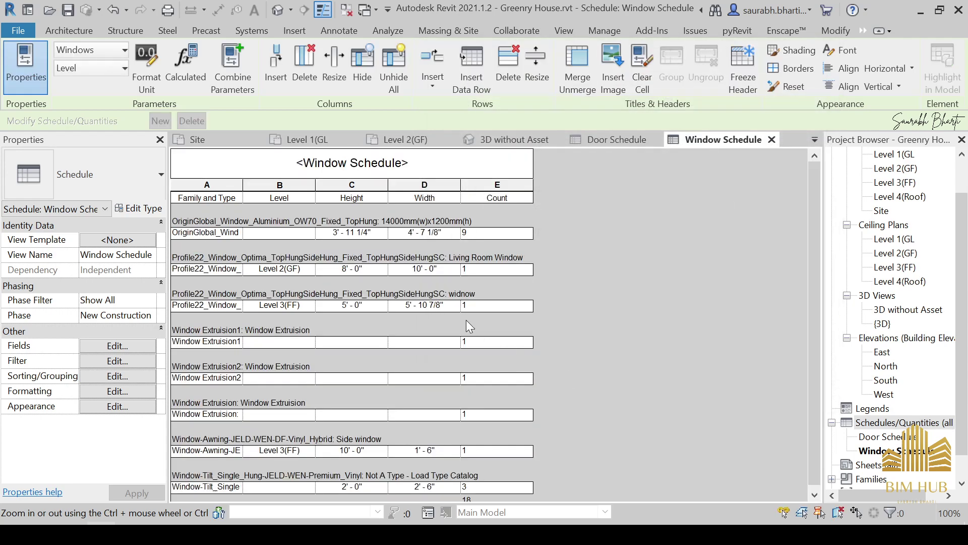
Sort the window schedule primarily by Level with blank lines between groups turned off.
scroll(353, 315, "down", 1)
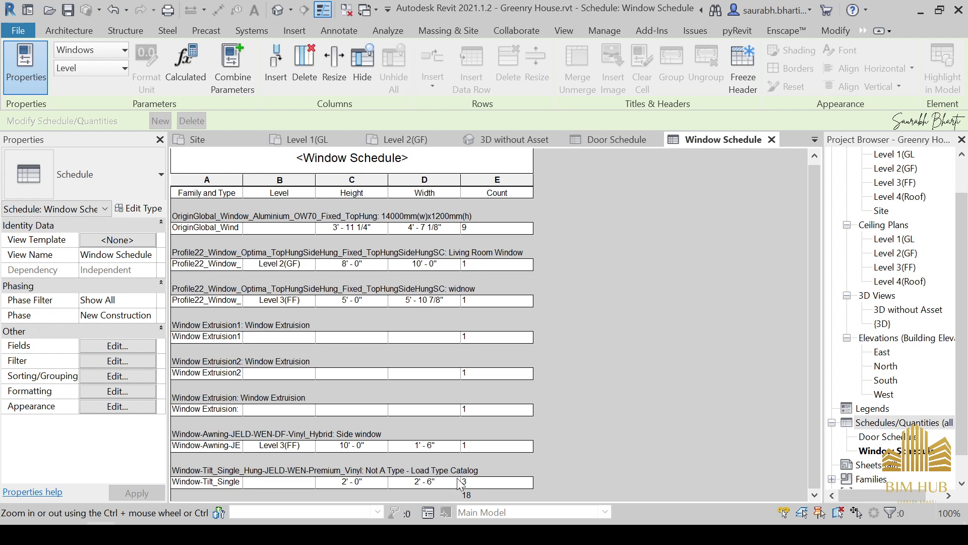
left_click(140, 362)
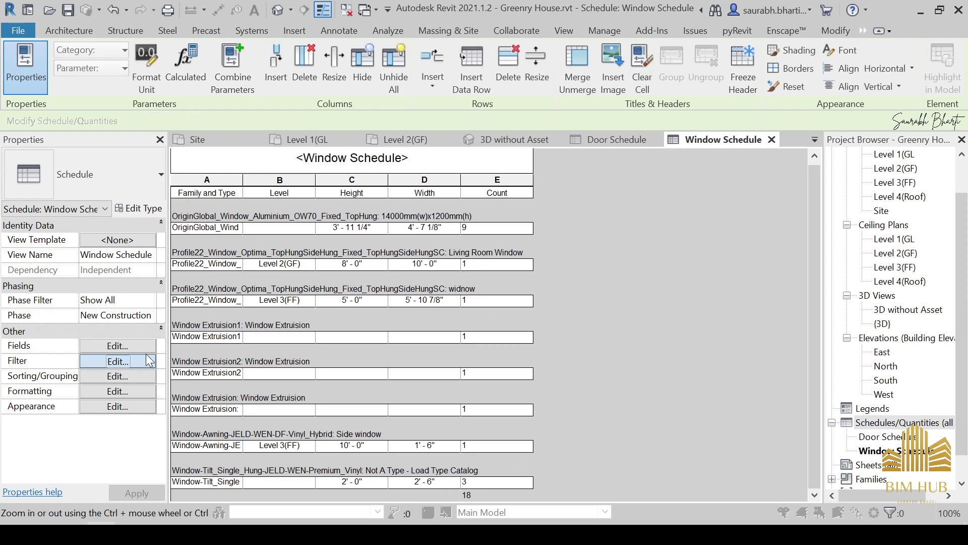
left_click(544, 75)
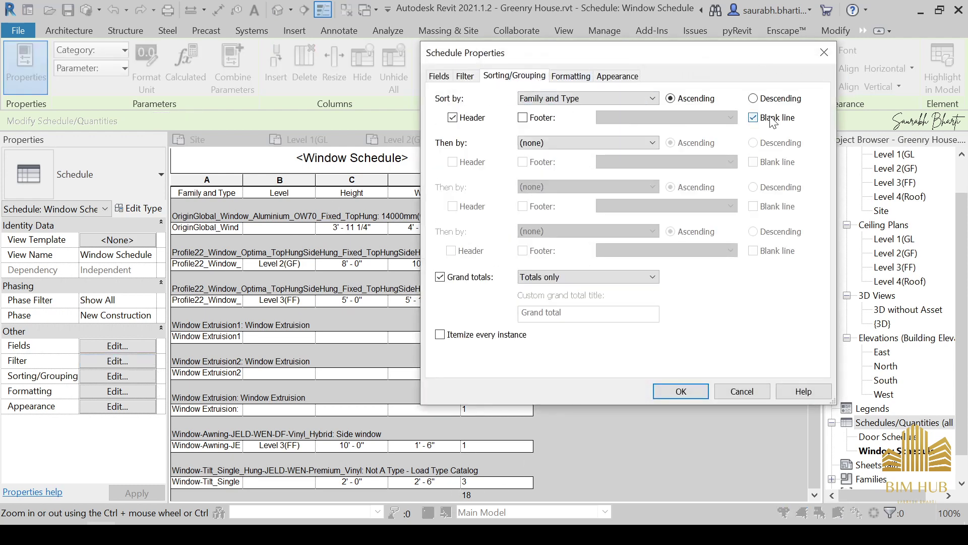
left_click(773, 117)
left_click(619, 98)
left_click(610, 126)
left_click(680, 391)
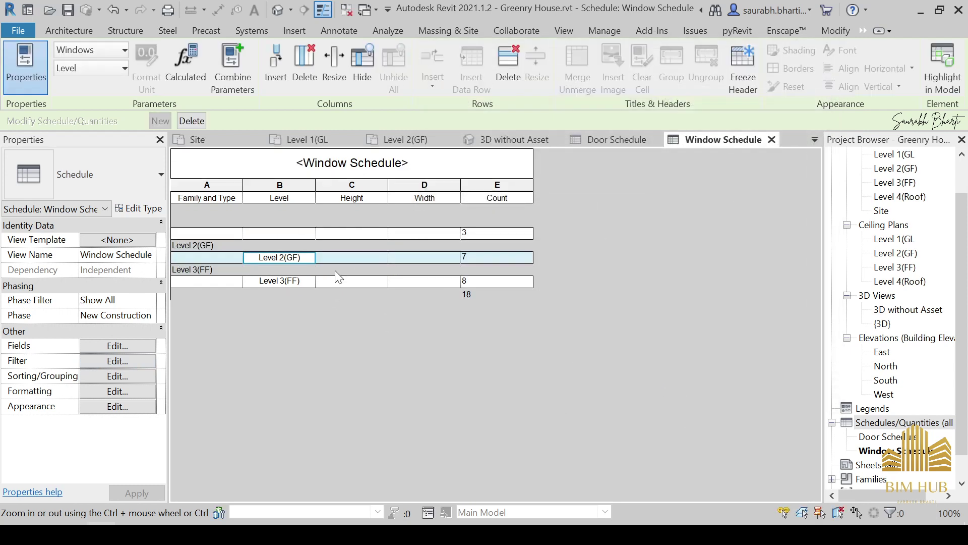
Inspect the first schedule row's family, type and height values.
left_click(337, 233)
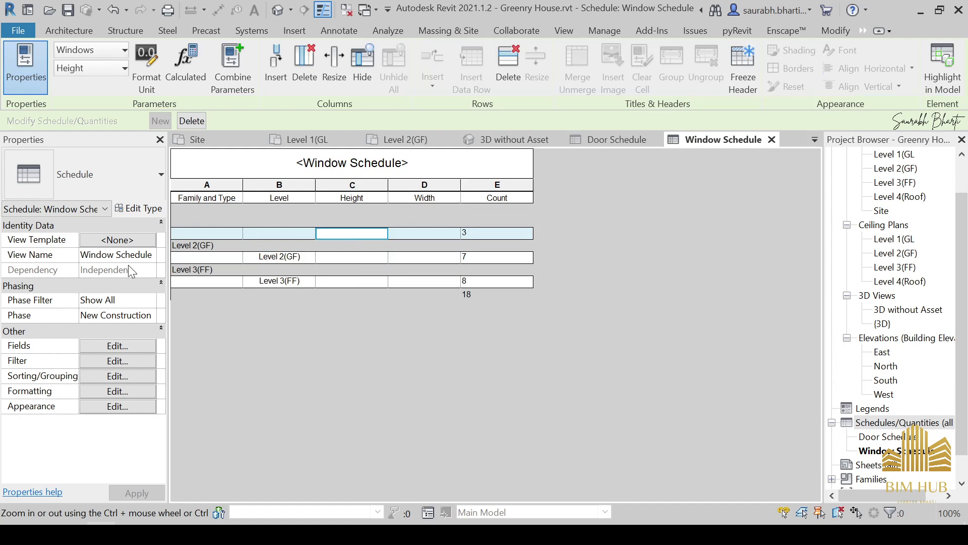
left_click(270, 257)
left_click(205, 232)
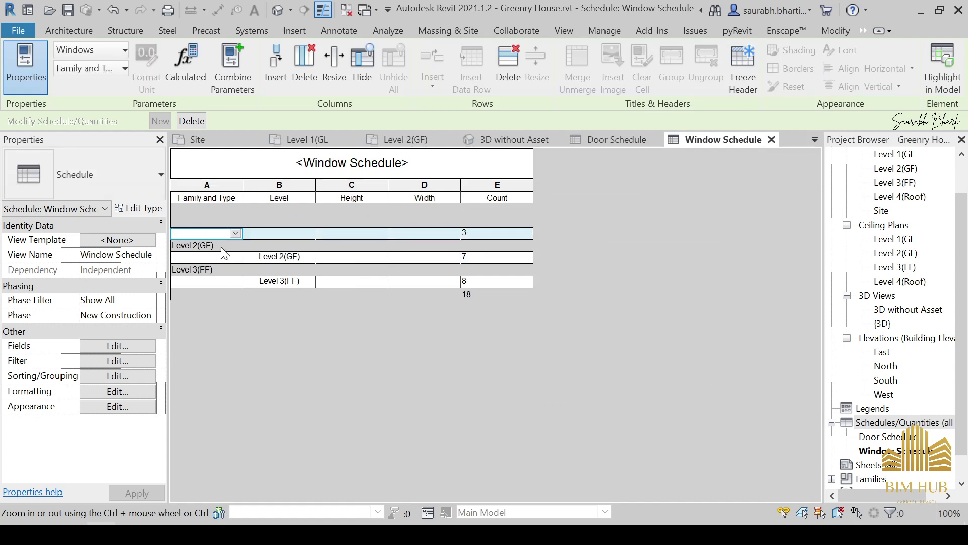
left_click(303, 233)
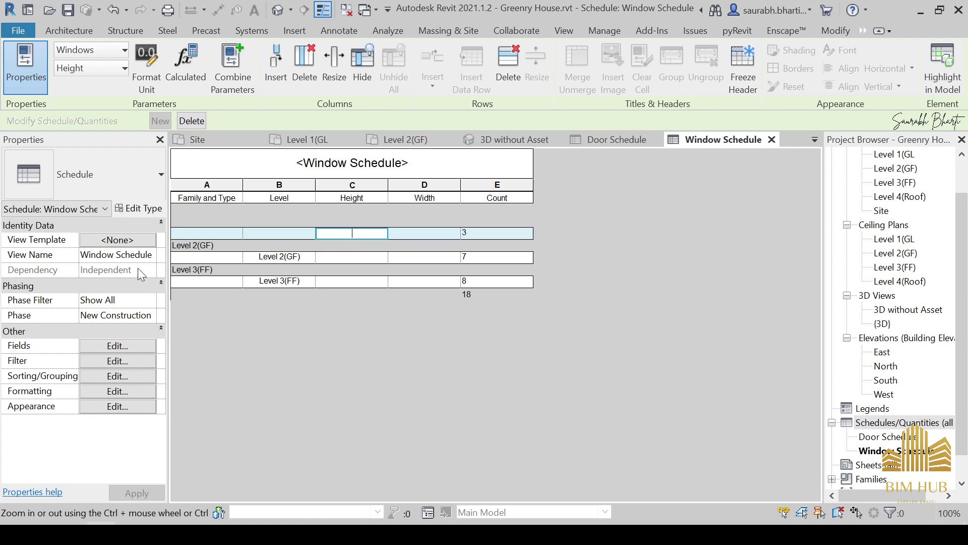
left_click(144, 346)
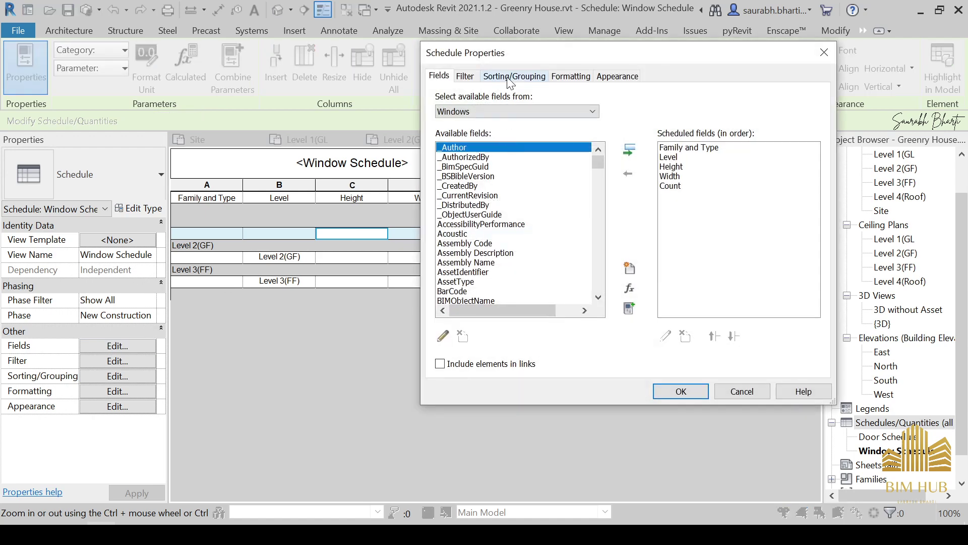
Sort the Window Schedule by Family and Type with headers, then by Level.
left_click(514, 76)
left_click(554, 99)
left_click(554, 111)
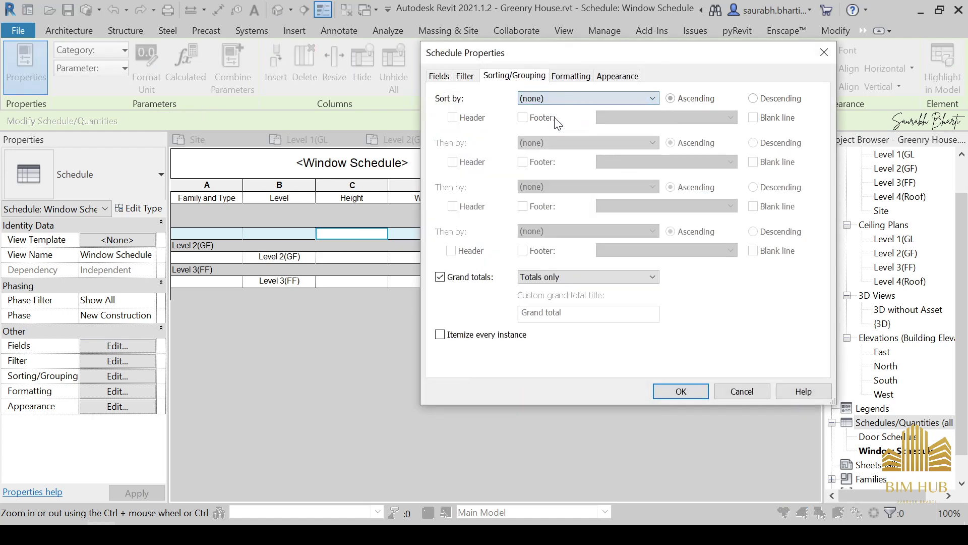
left_click(560, 110)
left_click(568, 120)
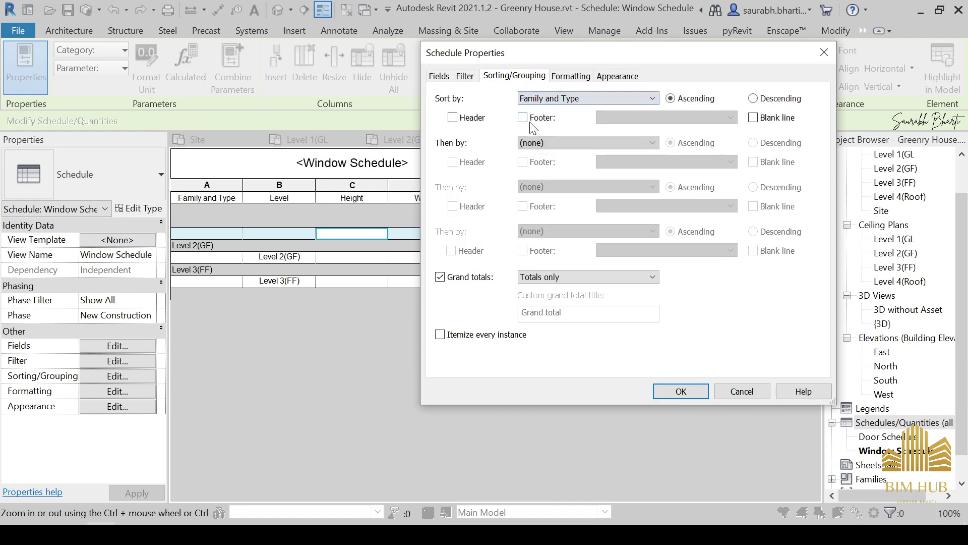
left_click(467, 121)
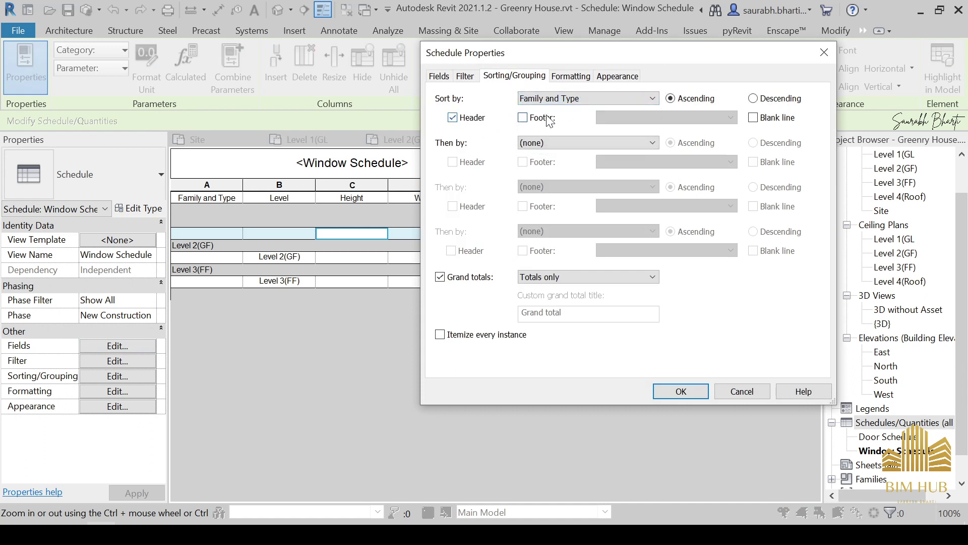
left_click(584, 142)
left_click(575, 171)
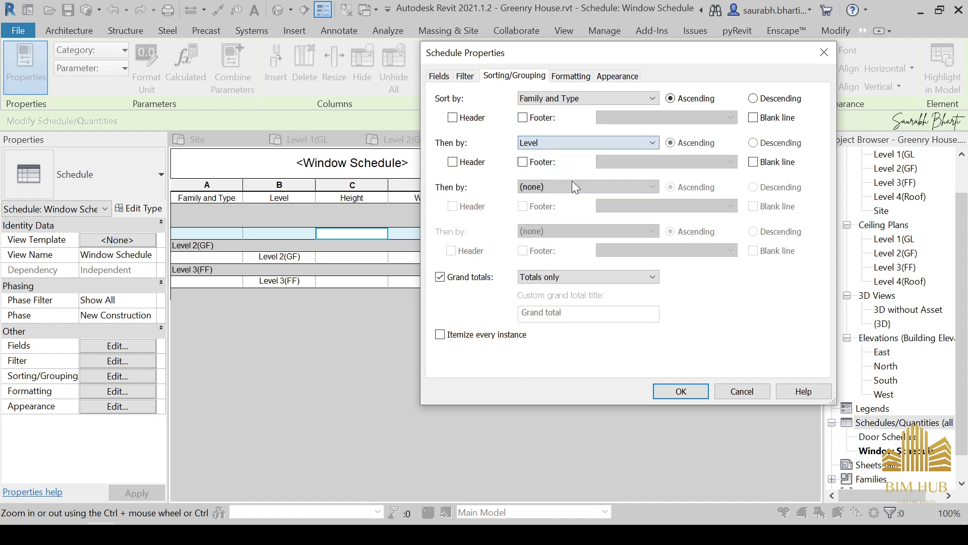
left_click(681, 390)
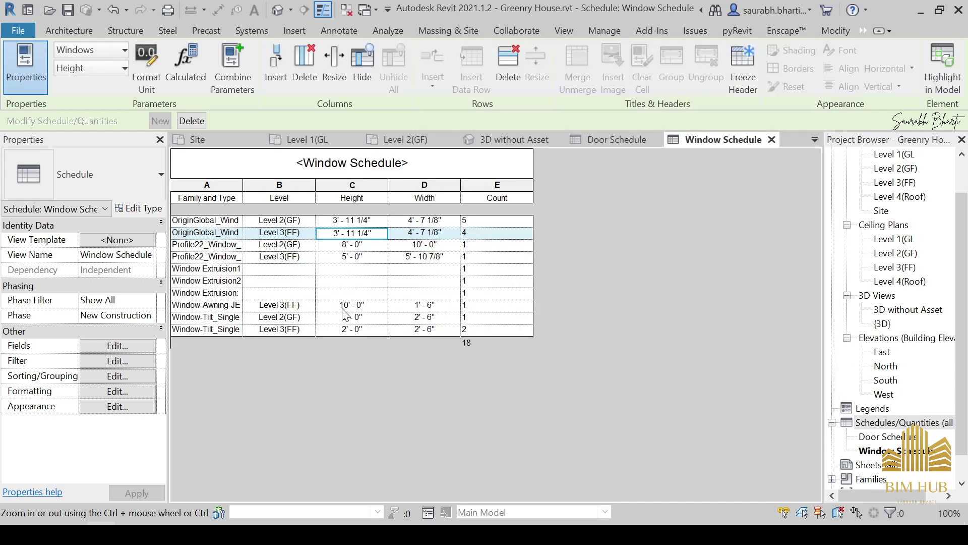
Change the schedule sorting to Level first, then Family and Type.
left_click(122, 343)
left_click(514, 76)
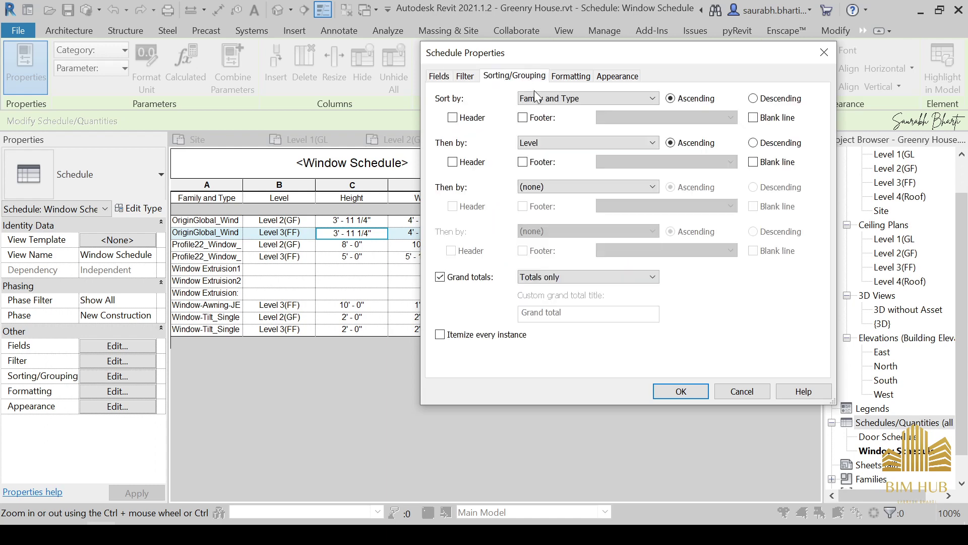
left_click(574, 98)
left_click(567, 127)
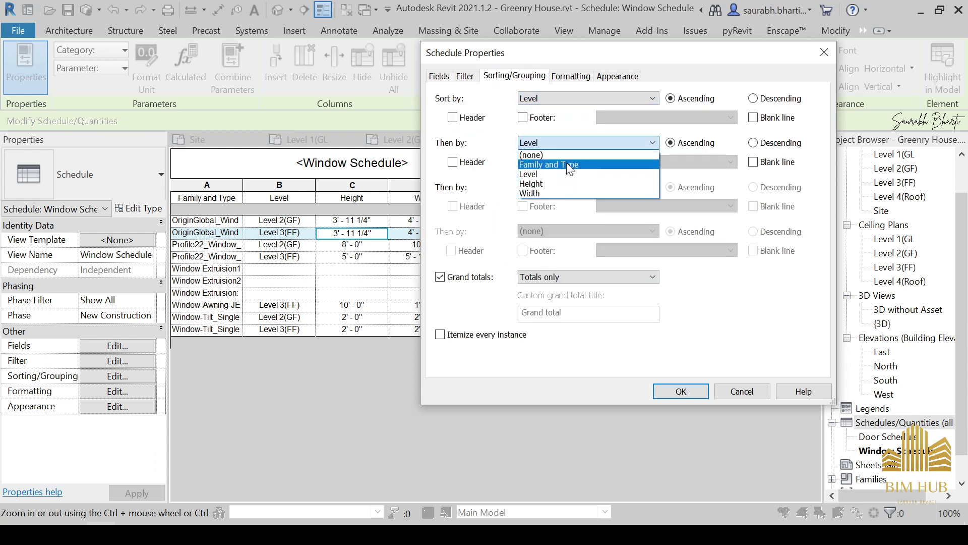
left_click(568, 164)
left_click(680, 392)
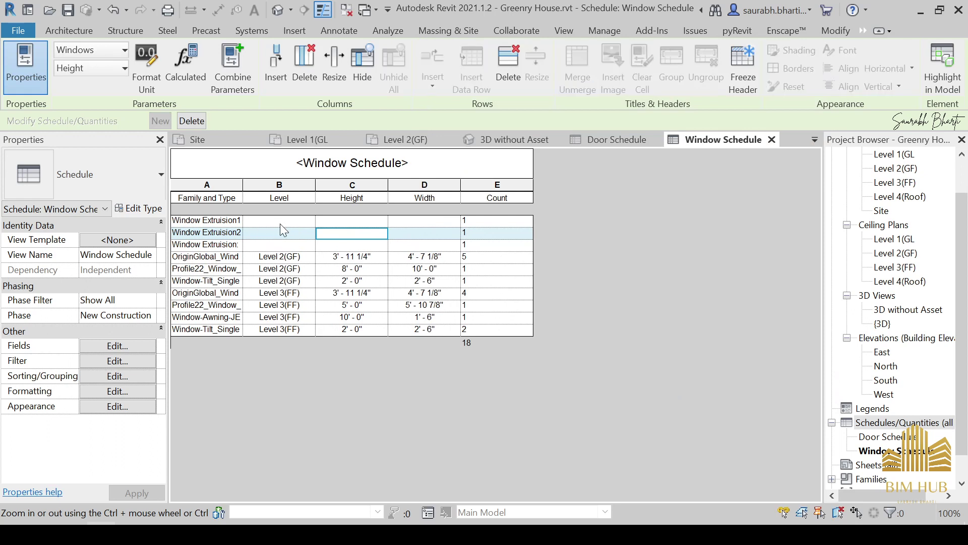
Check the rows' levels, then add level headings to the schedule grouping.
left_click(299, 269)
left_click(294, 329)
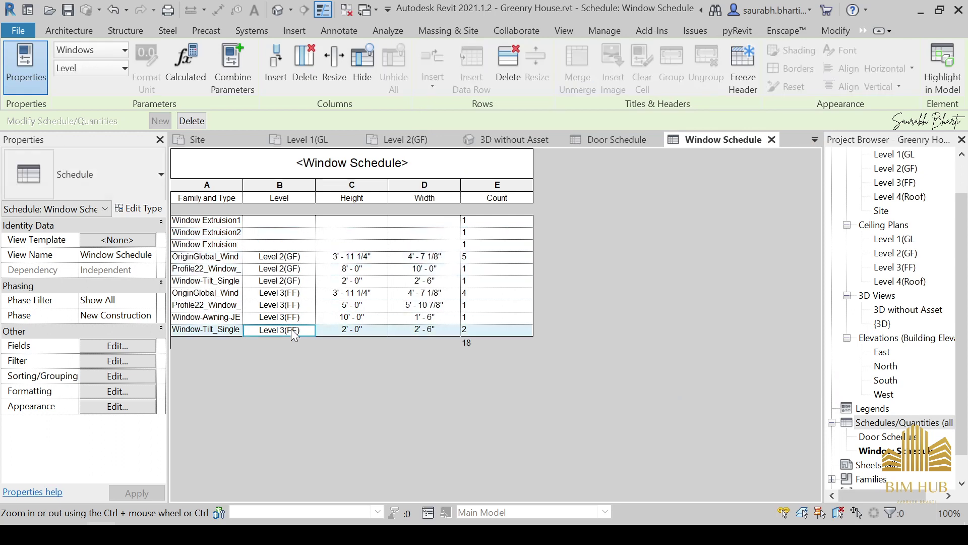
left_click(279, 220)
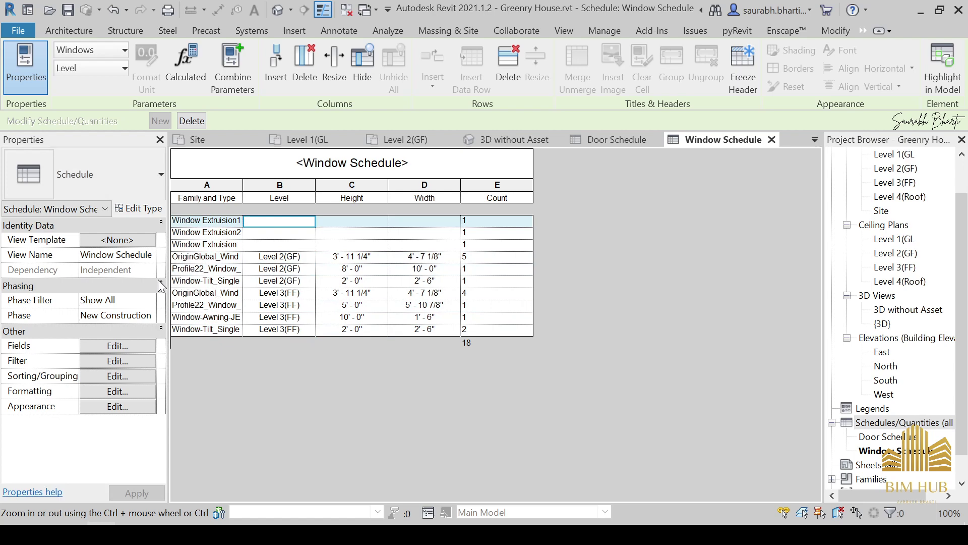
left_click(123, 345)
left_click(513, 75)
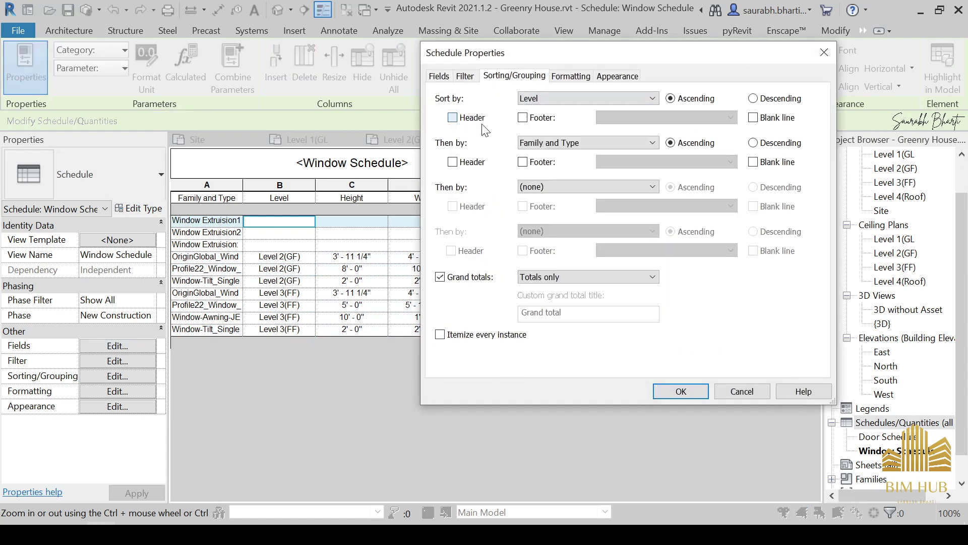
left_click(680, 392)
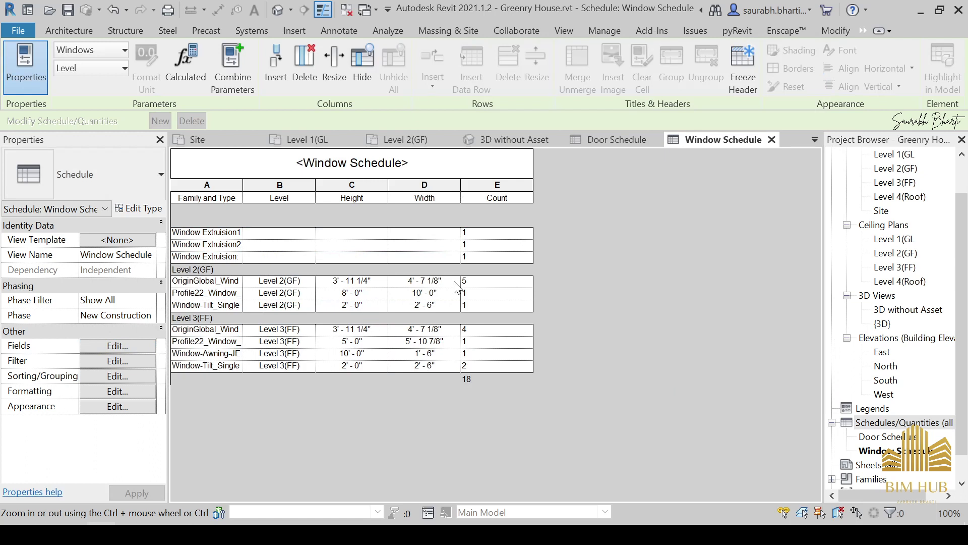
Inspect the Window Extruision2 row's width, level and count cells.
left_click(424, 244)
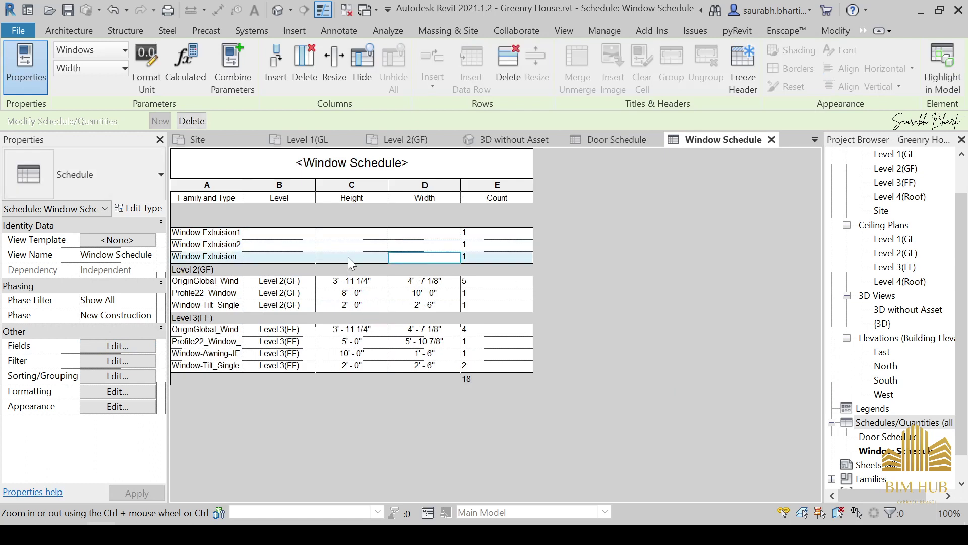
key("Left")
key("Left")
key("Up")
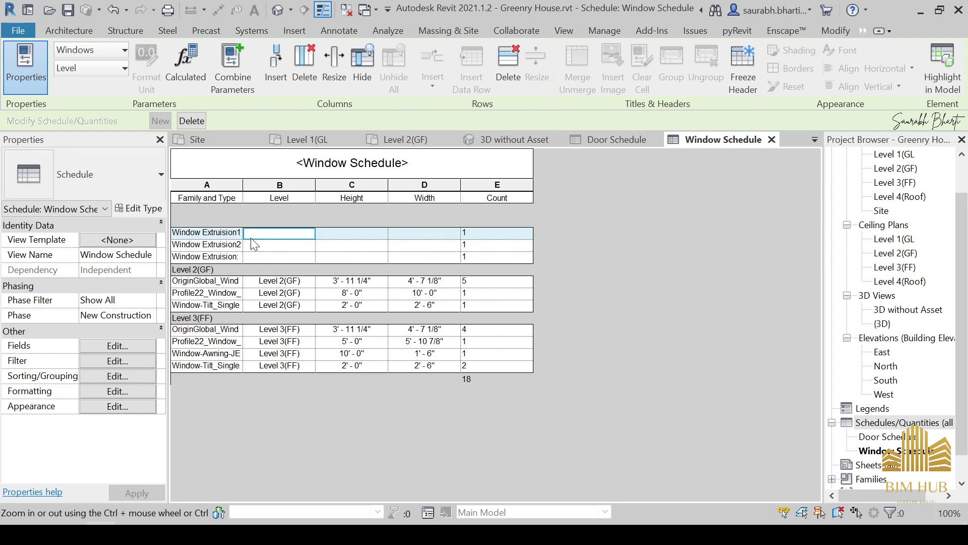
key("Down")
key("Down")
key("Up")
key("Up")
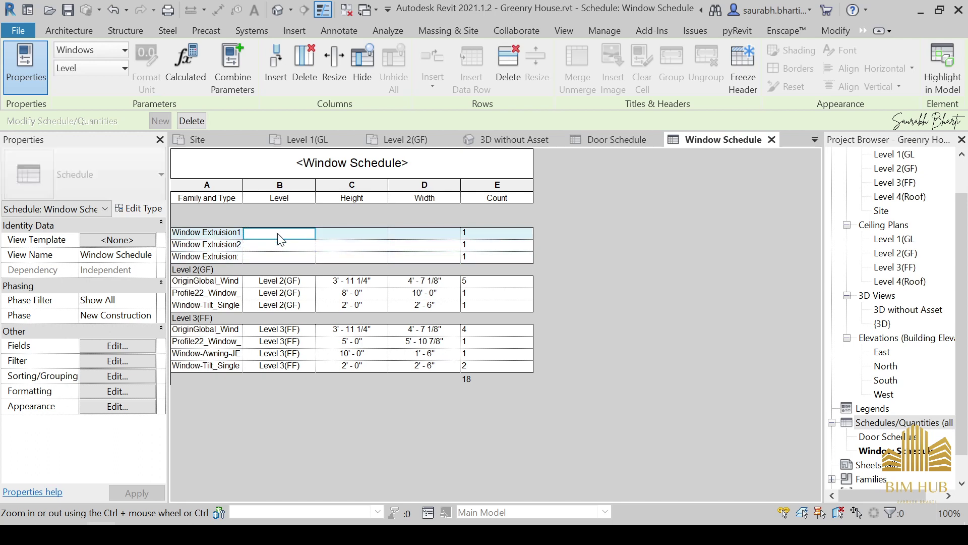
left_click(493, 250)
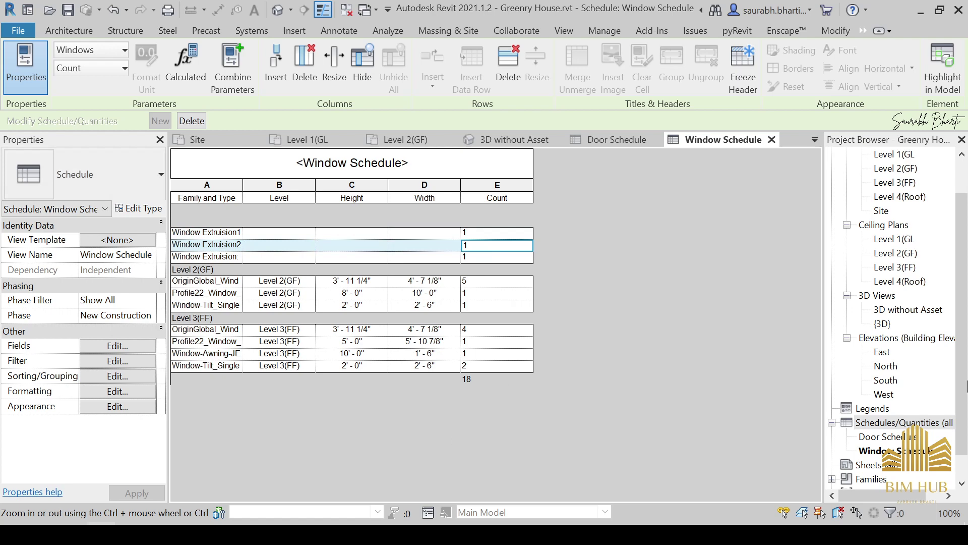
scroll(955, 379, "down", 1)
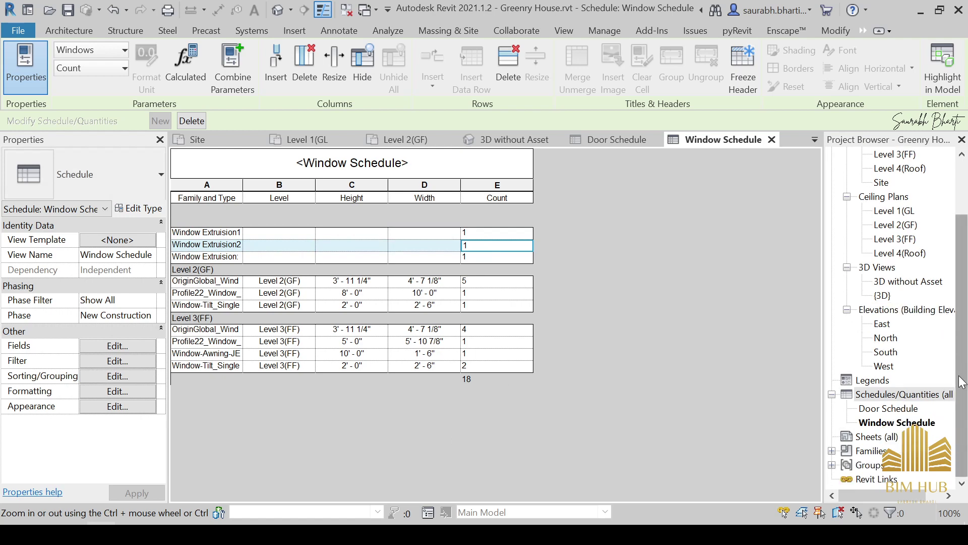
Collapse Schedules and start a new sheet from the Sheets category.
left_click(832, 394)
right_click(875, 436)
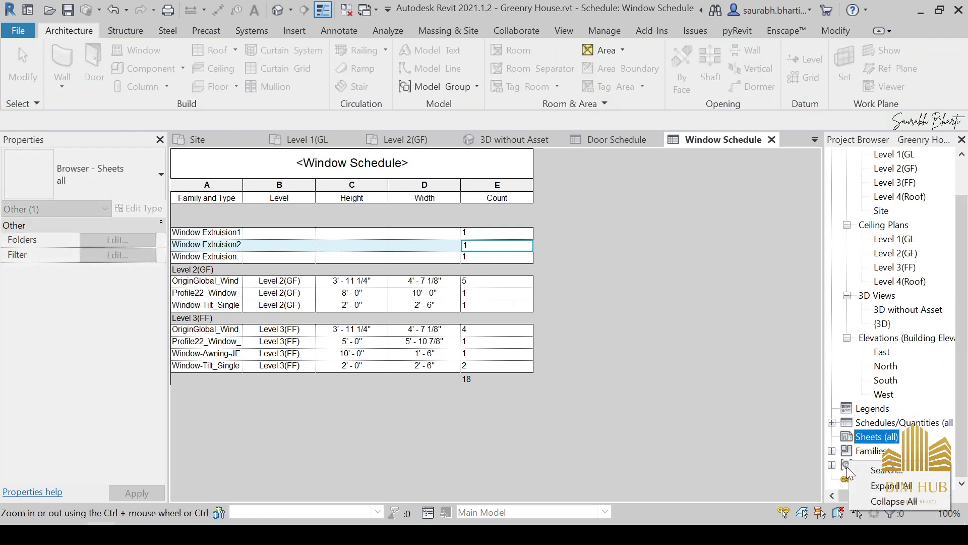
right_click(877, 422)
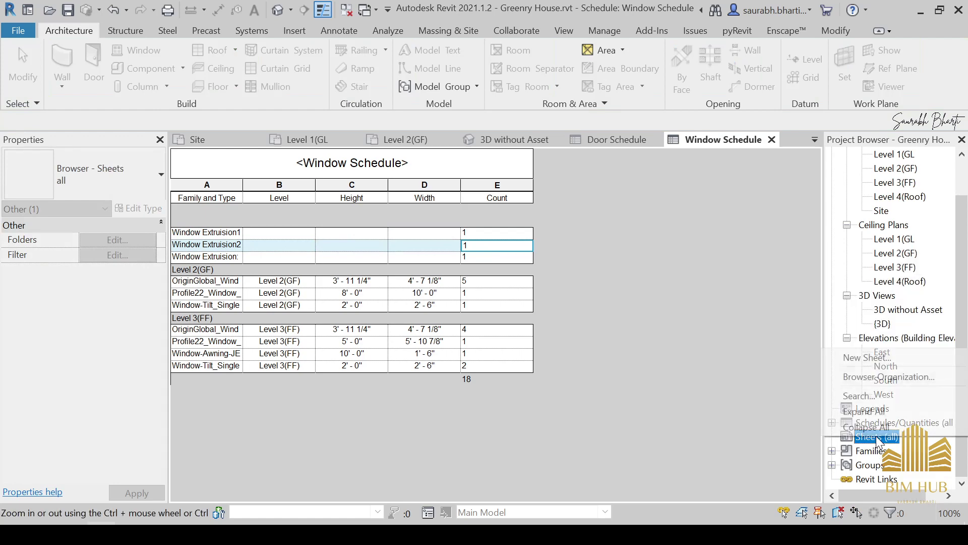
left_click(867, 357)
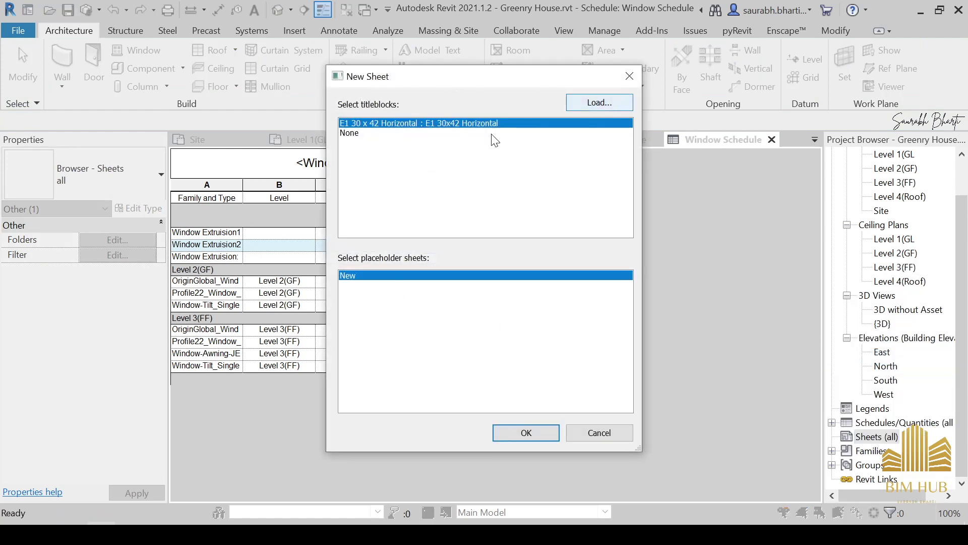
Load the My Sheet sheet titleblock from Desktop\To Be used and create sheet A101.
left_click(620, 102)
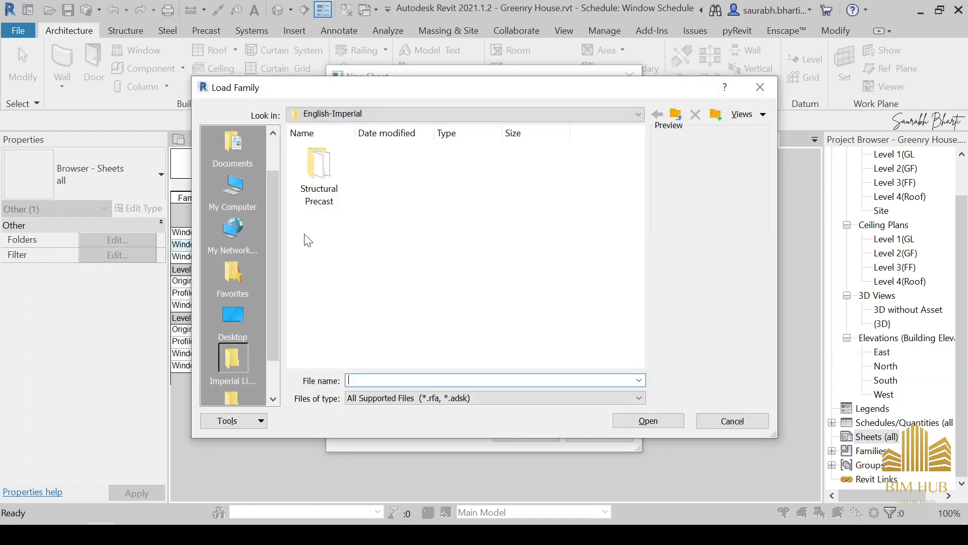
left_click(221, 321)
scroll(383, 252, "down", 2)
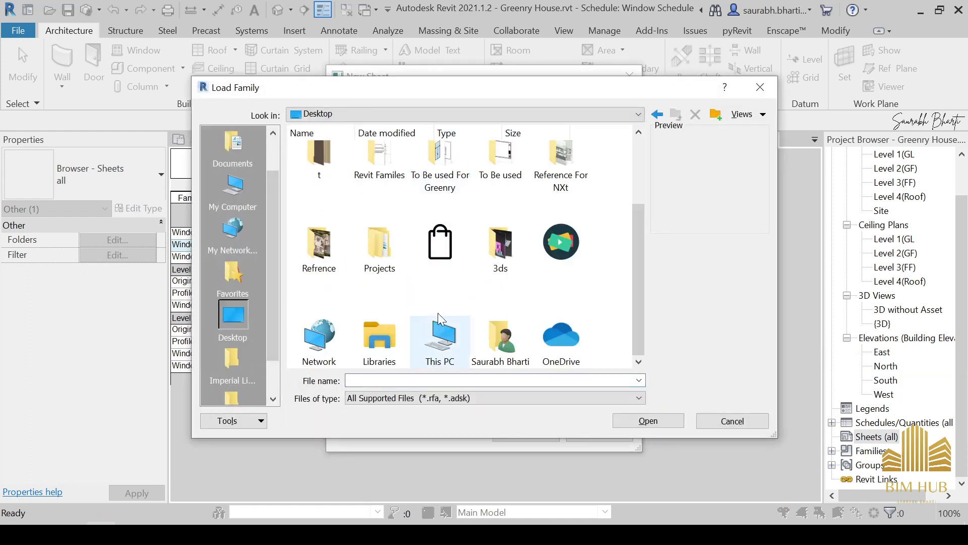
double_click(500, 156)
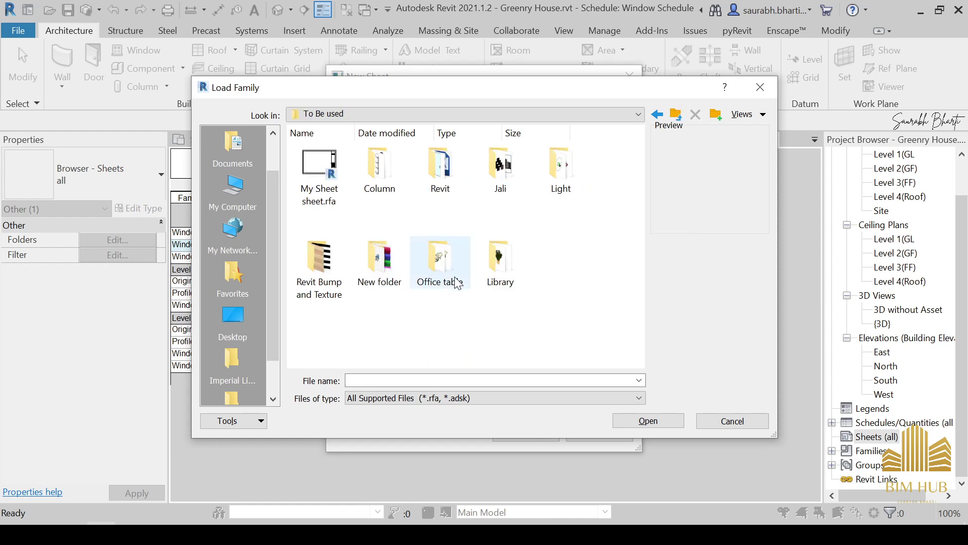
double_click(319, 167)
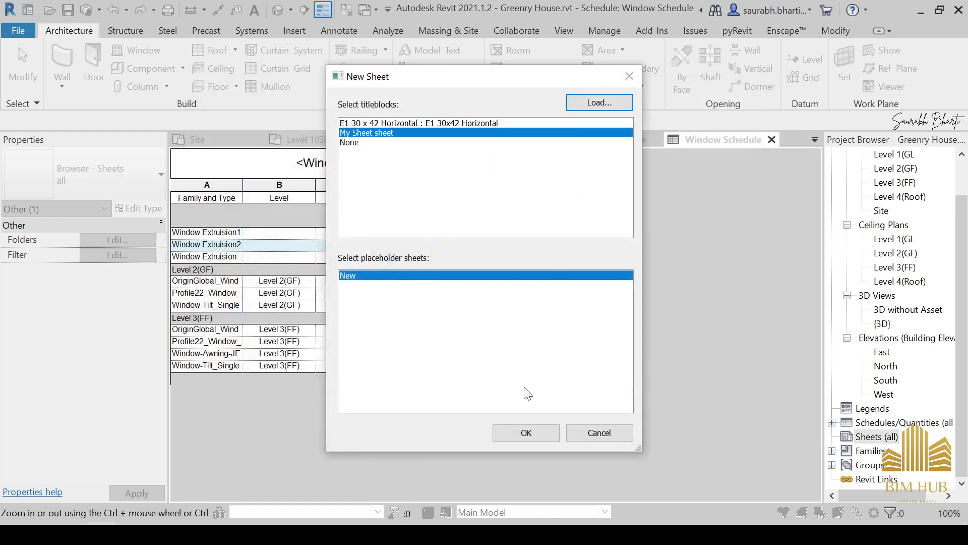
left_click(526, 432)
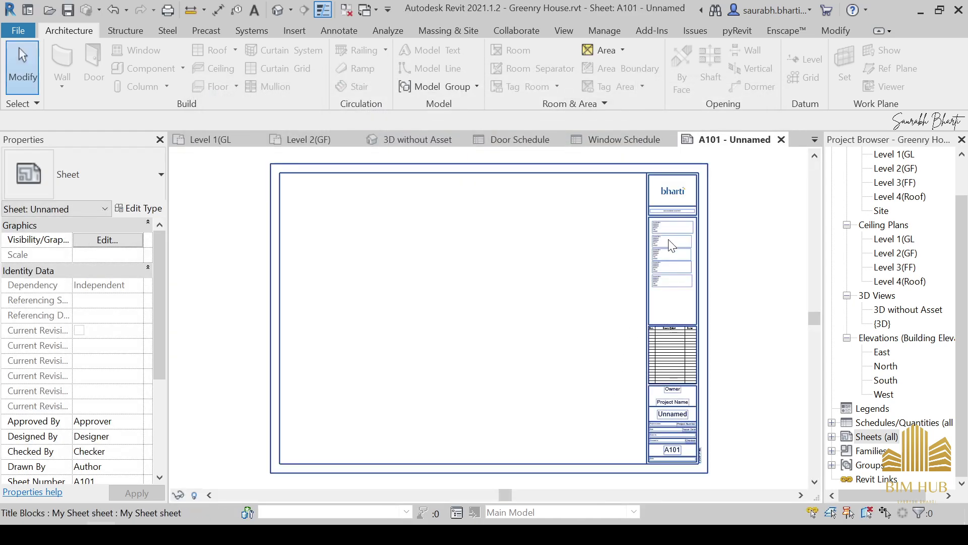
Select the titleblock on the new sheet A101.
left_click(677, 206)
scroll(720, 264, "up", 2)
scroll(715, 255, "up", 1)
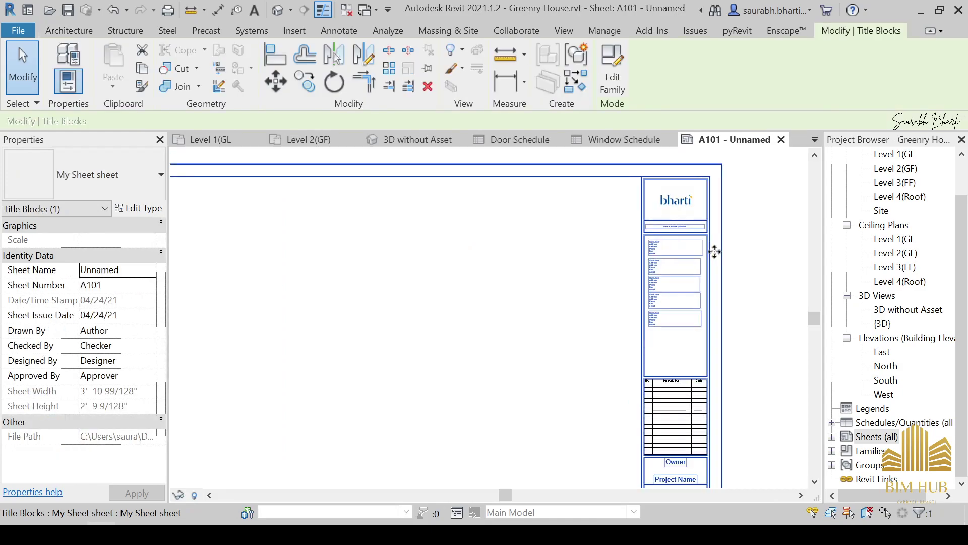
scroll(710, 270, "down", 3)
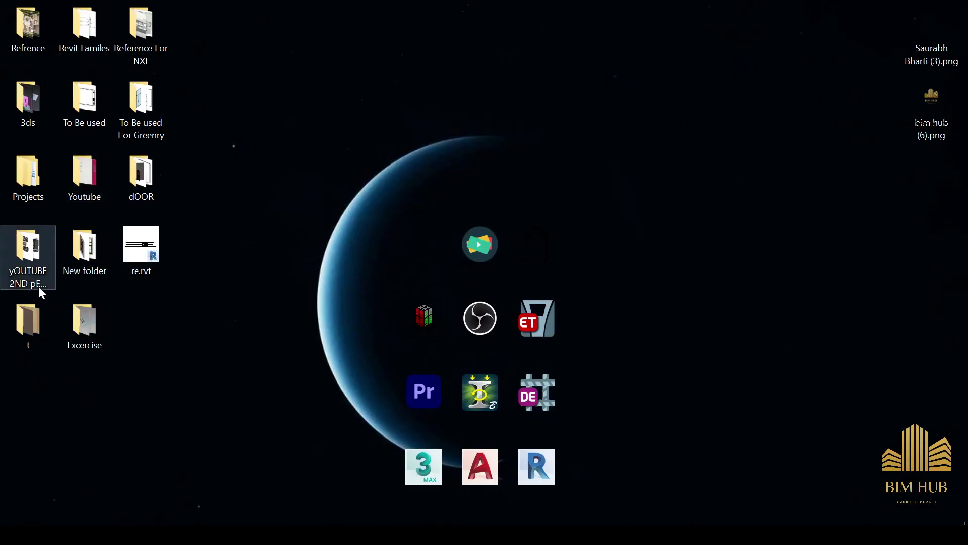
Browse the t, New folder and Youtube folders, then find My Sheet sheet.rfa in To Be used.
double_click(27, 302)
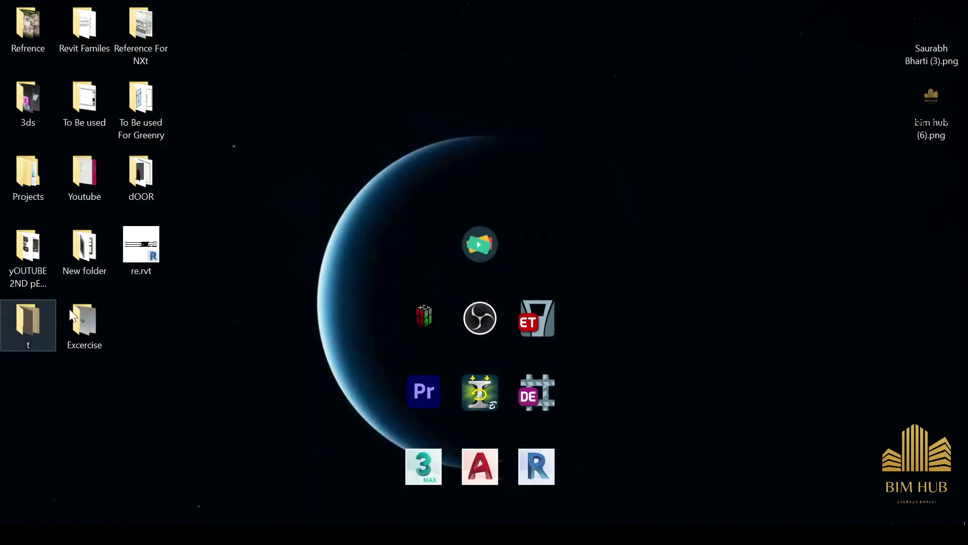
double_click(80, 260)
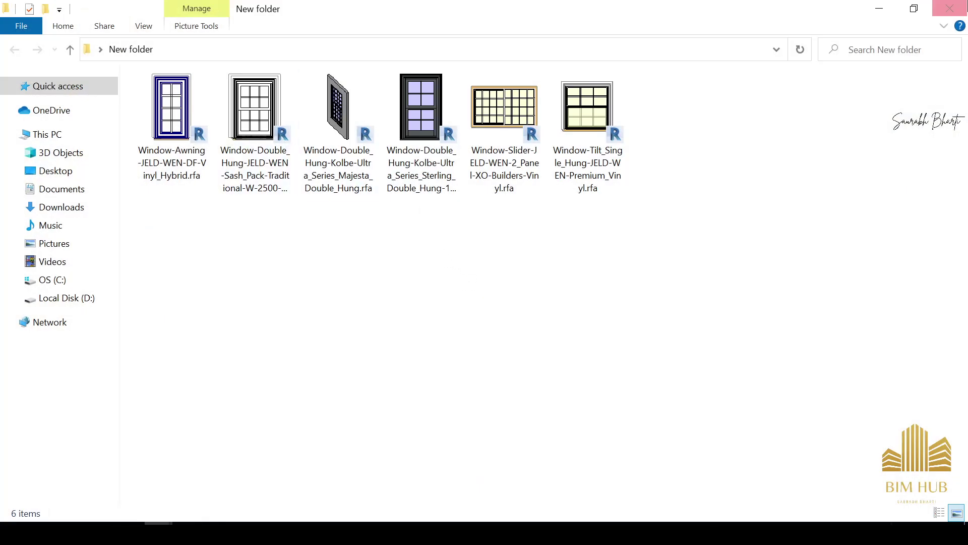
key("alt+F4")
double_click(80, 186)
key("alt+F4")
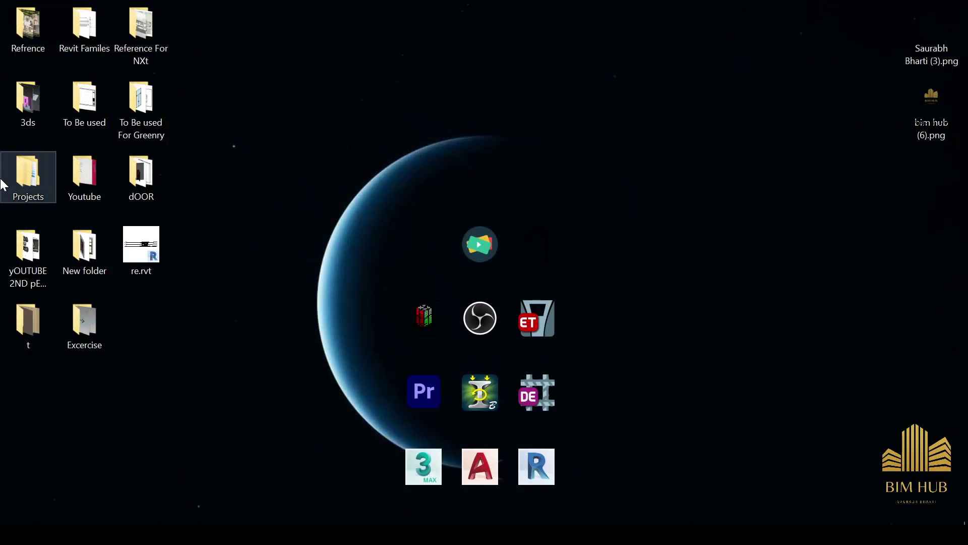
double_click(83, 103)
left_click(704, 284)
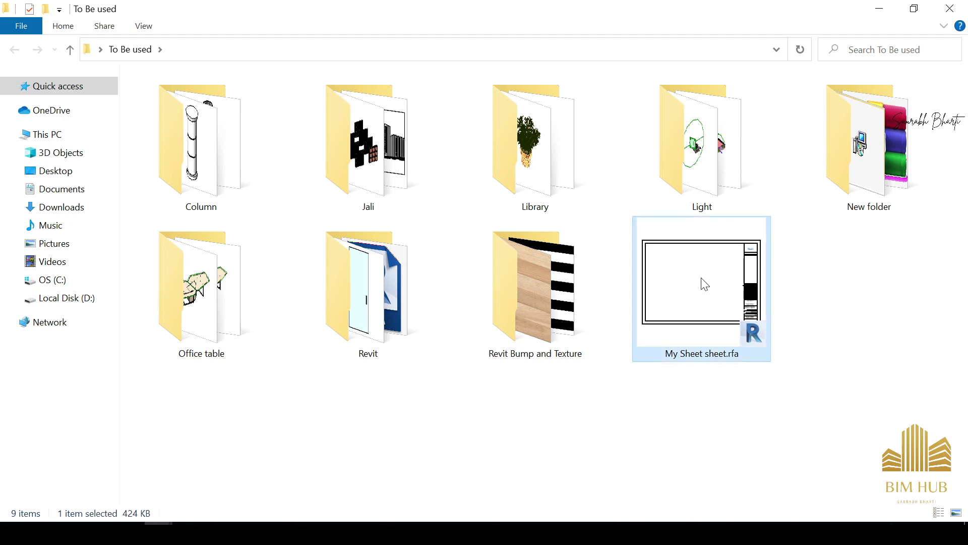
key("alt+F4")
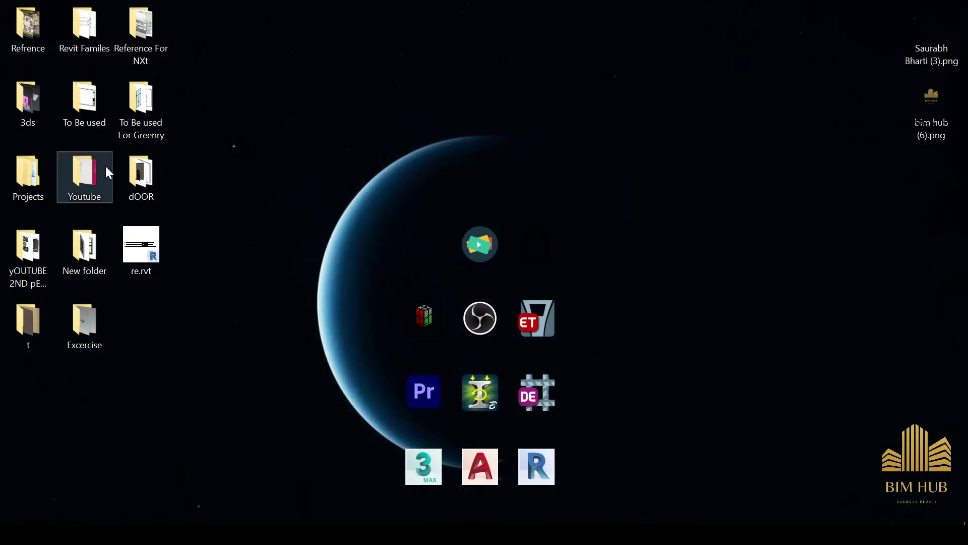
Show the Revit Familes folder as extra large icons, then close it.
double_click(97, 42)
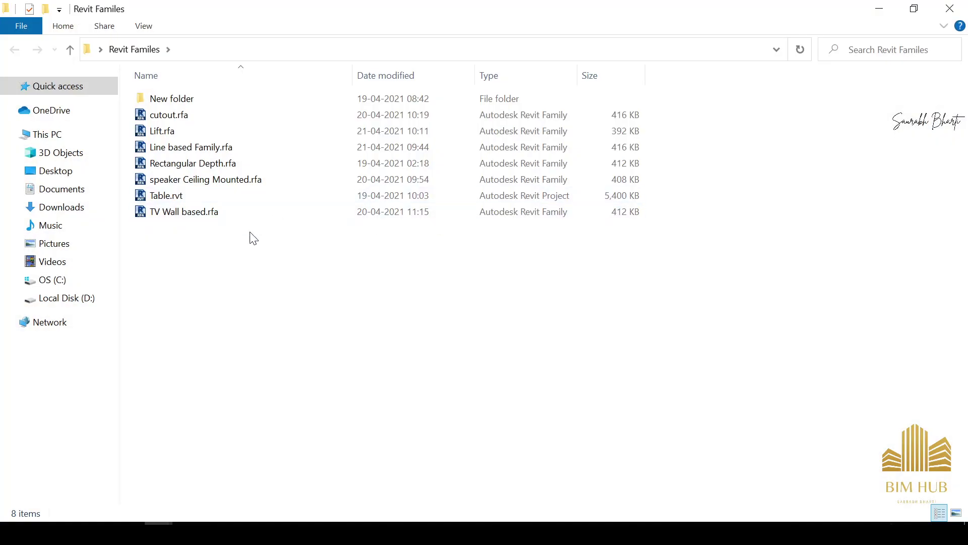
right_click(250, 232)
left_click(459, 243)
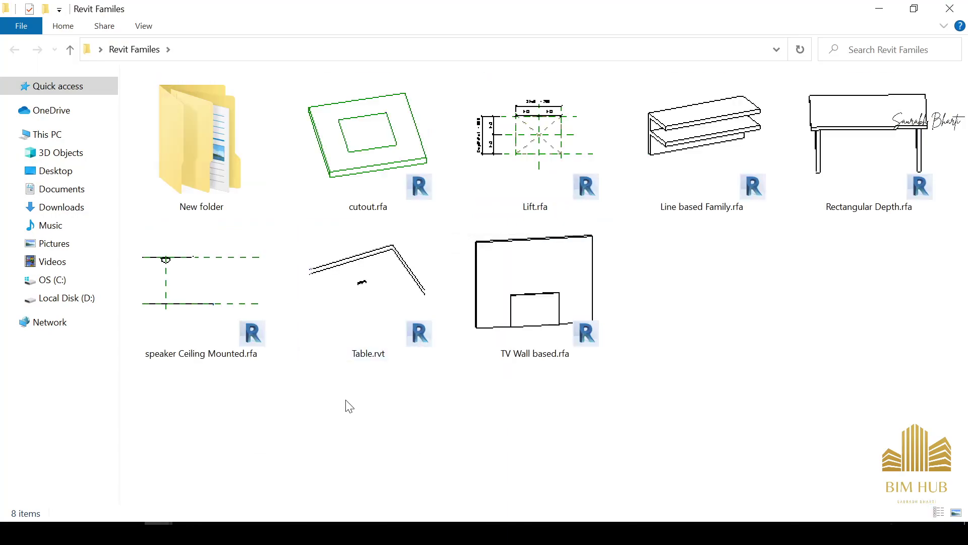
left_click(950, 8)
Browse Reference For NXt, Greenry and Sculptured Windows folders, ending in To Be used.
right_click(140, 26)
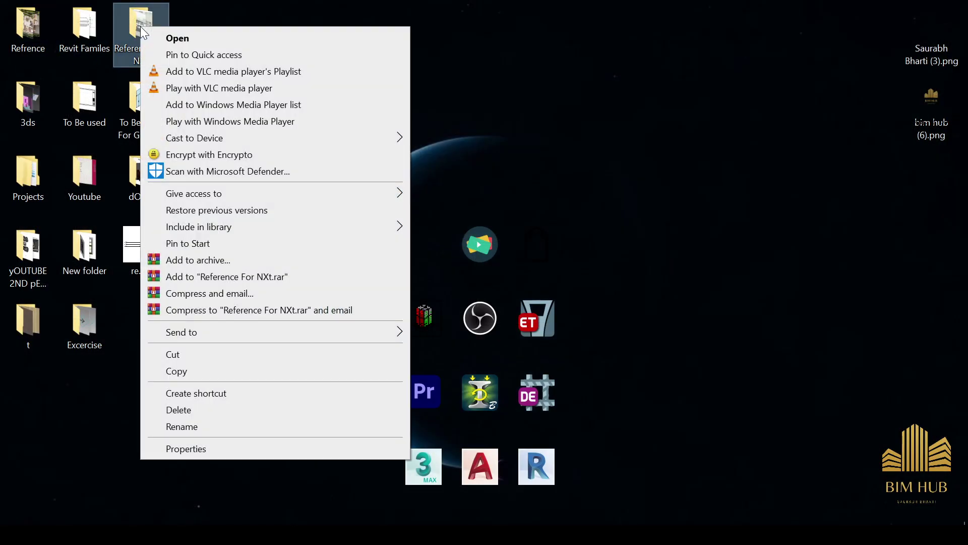
left_click(152, 36)
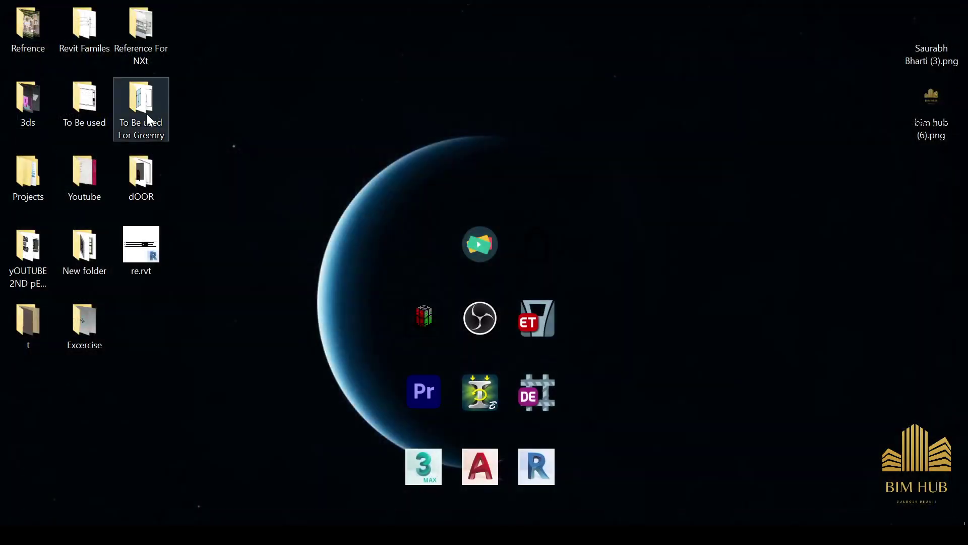
double_click(146, 113)
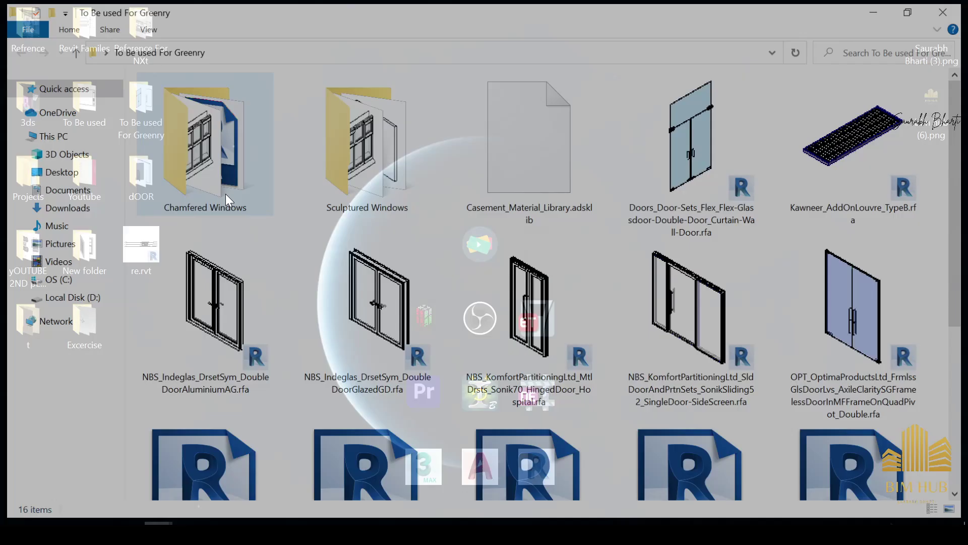
scroll(226, 193, "down", 3)
left_click(262, 401)
scroll(262, 400, "up", 5)
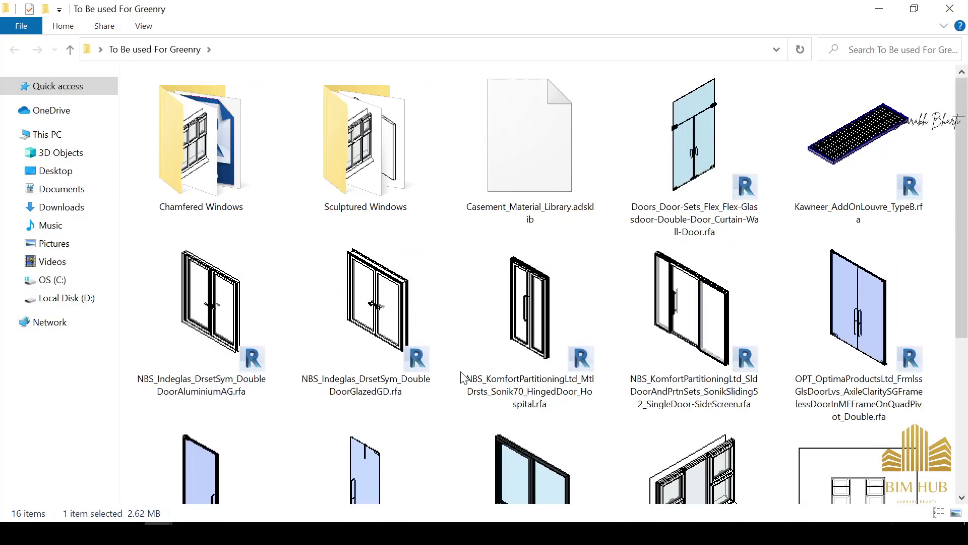
double_click(399, 158)
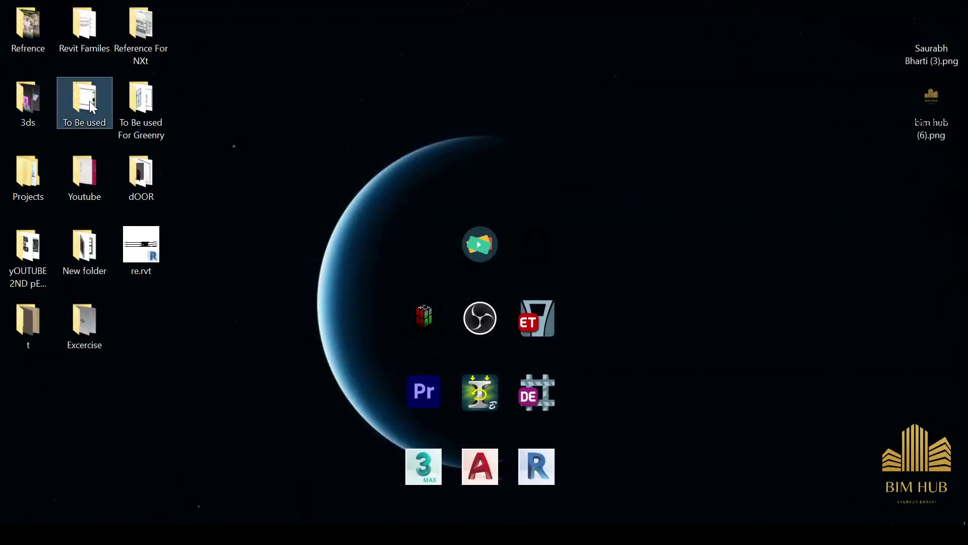
double_click(90, 102)
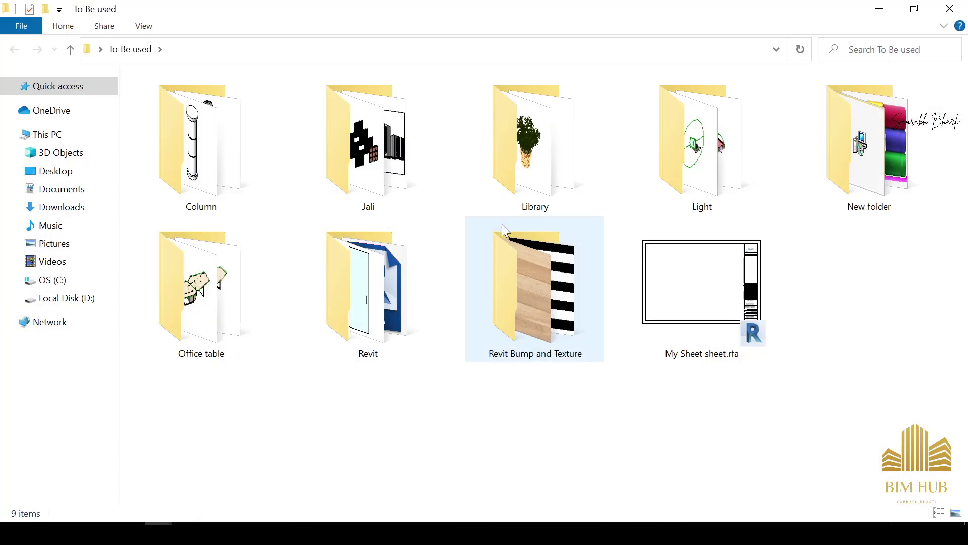
Search the To Be used folder for 'my sheet' and select My Sheet sheet.rfa.
left_click(732, 325)
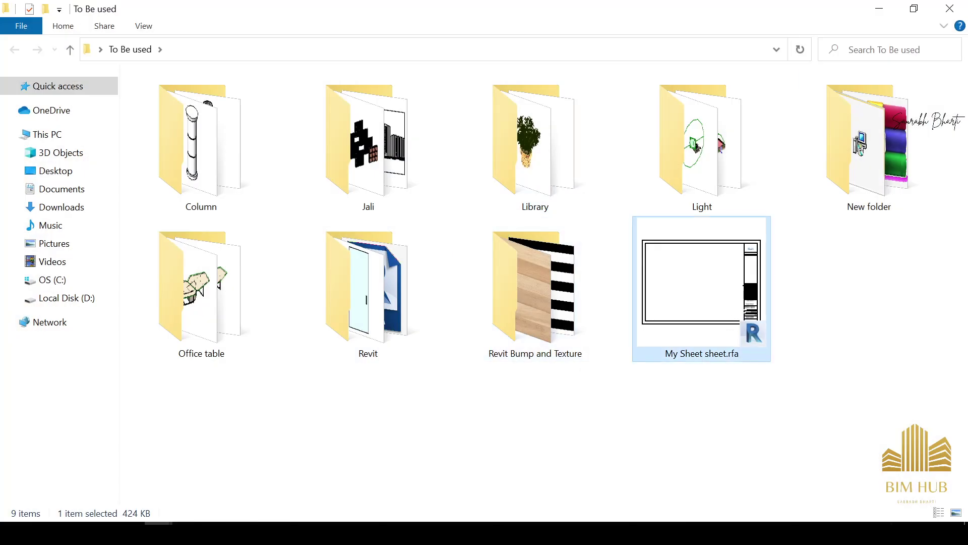
key("ctrl+e")
type("my ")
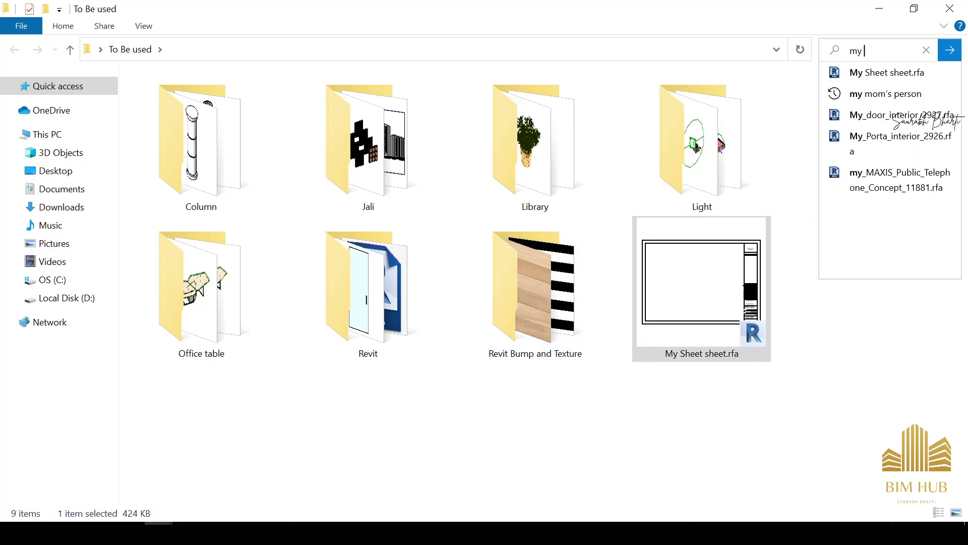
type("sheet")
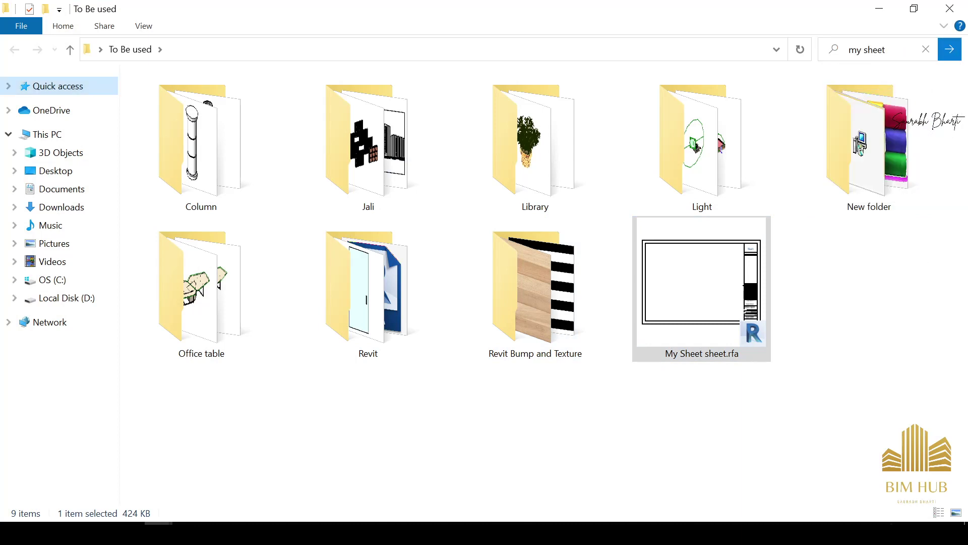
key("Return")
left_click(330, 81)
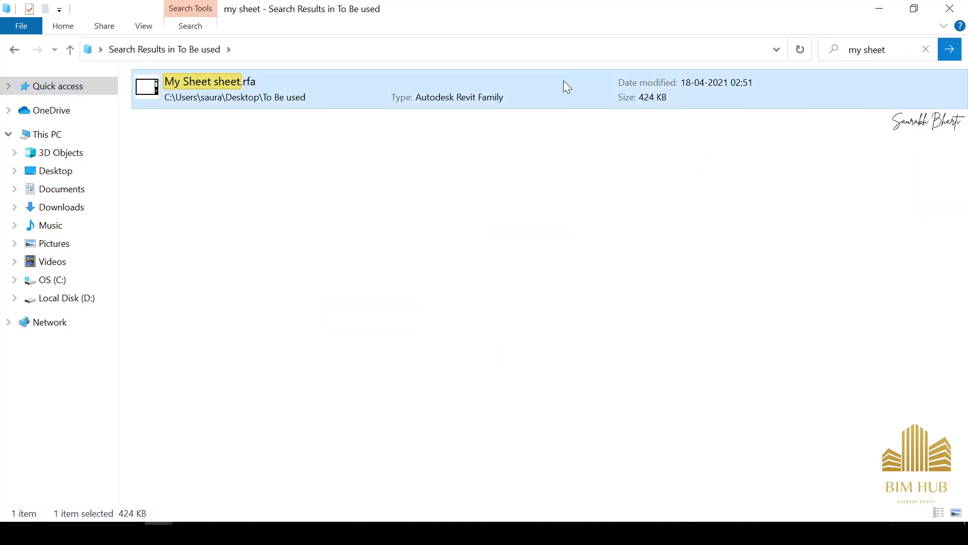
Switch the search results to extra large, then medium icons.
right_click(305, 192)
left_click(498, 201)
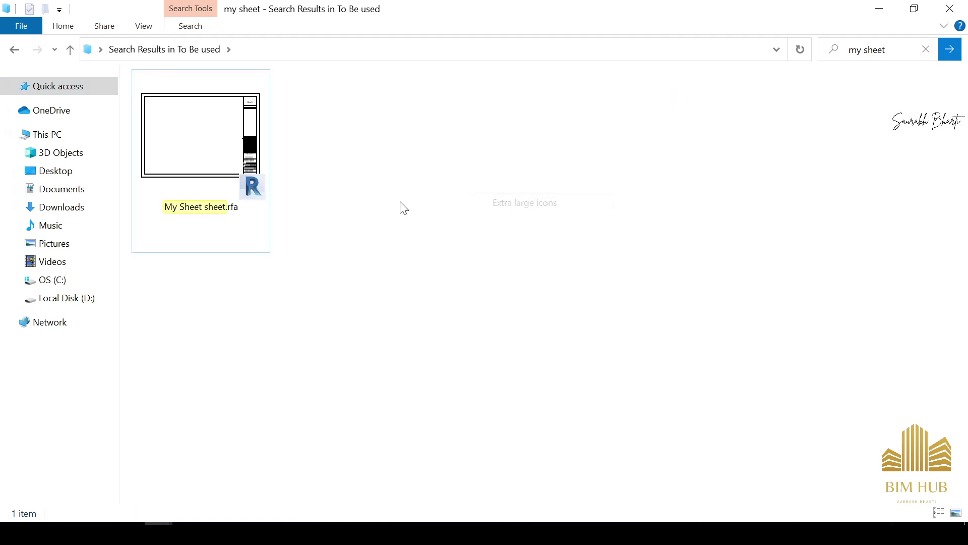
right_click(455, 175)
mouse_move(499, 192)
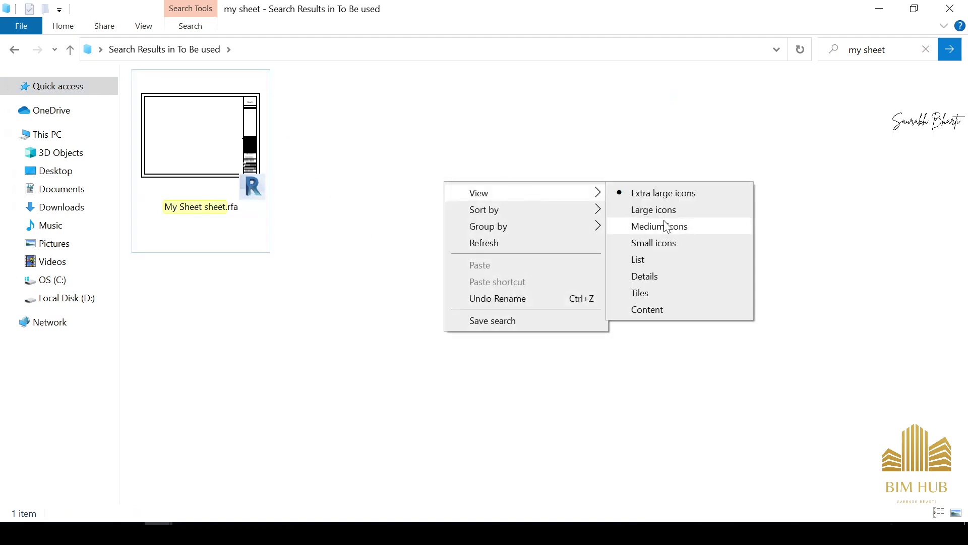
left_click(675, 224)
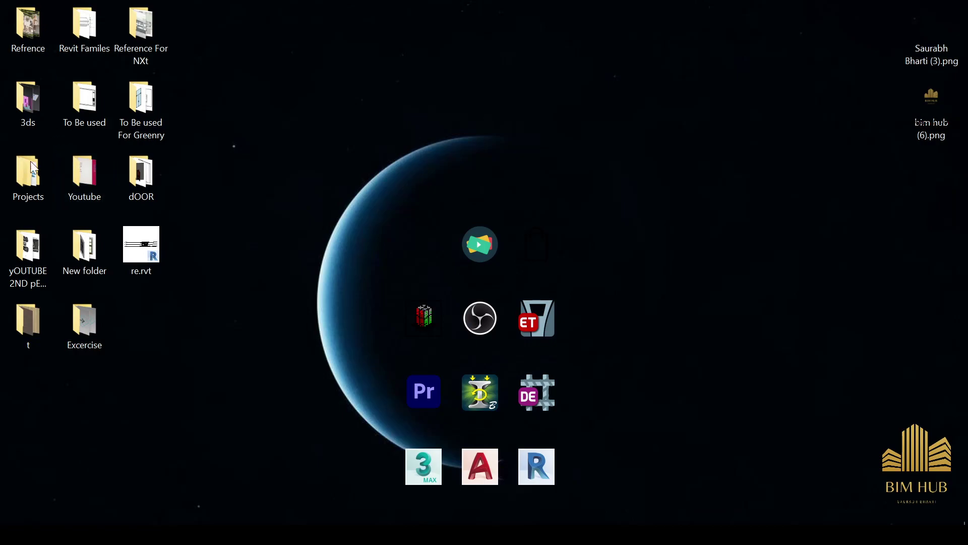
Browse the Projects, CLASS 1, t, New folder, Youtube and dOOR folders.
double_click(29, 188)
double_click(226, 101)
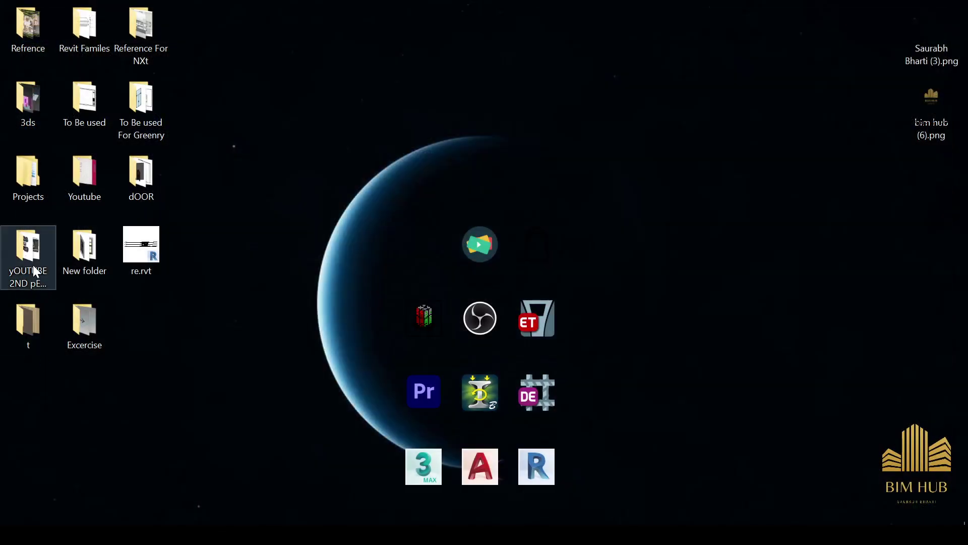
double_click(28, 254)
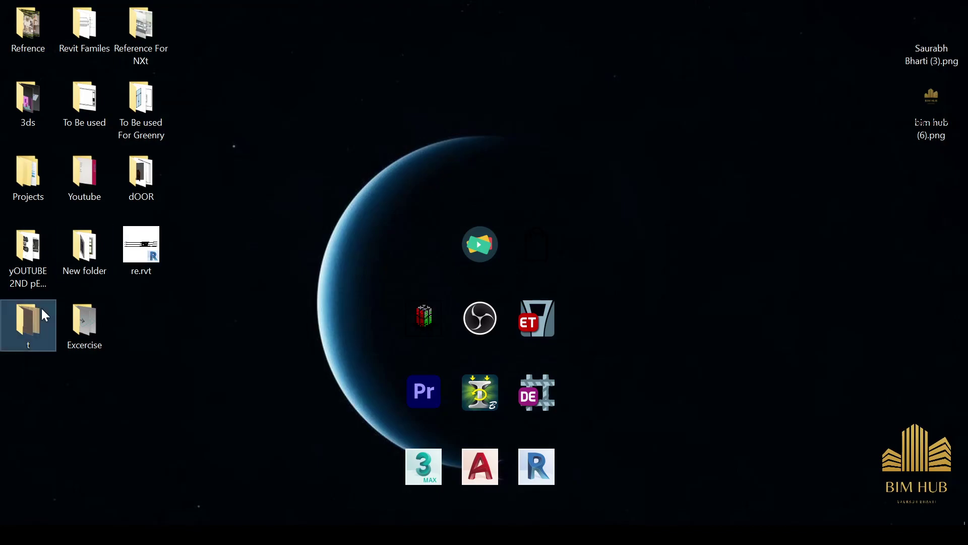
double_click(41, 307)
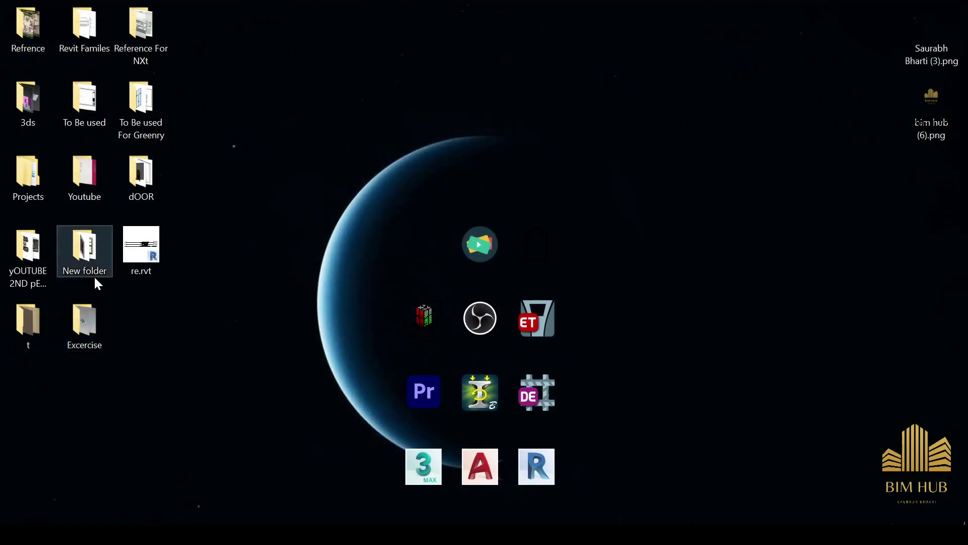
double_click(94, 275)
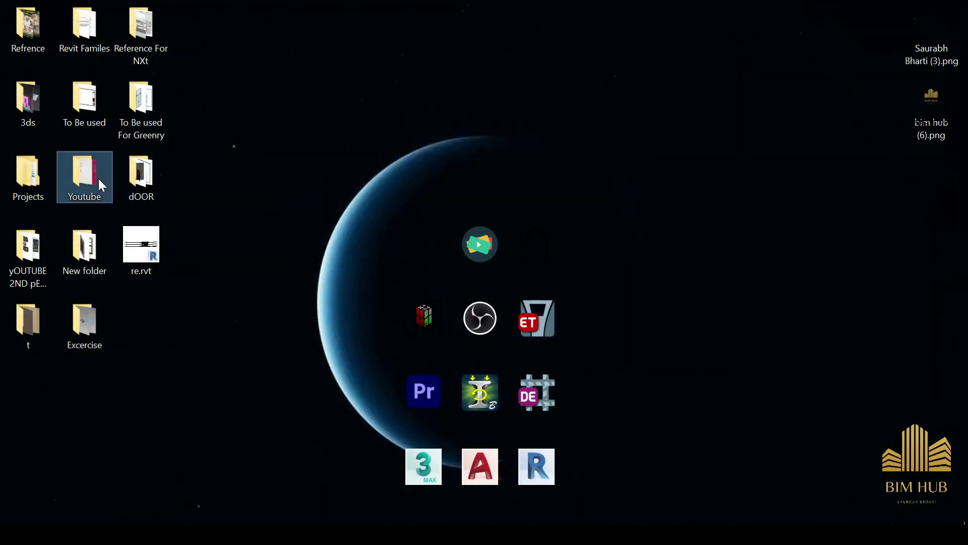
double_click(100, 180)
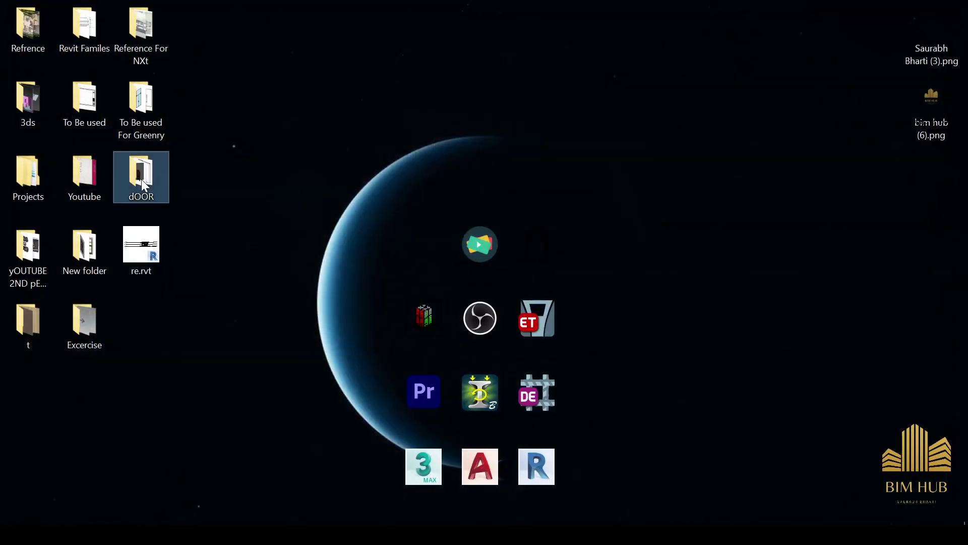
double_click(142, 179)
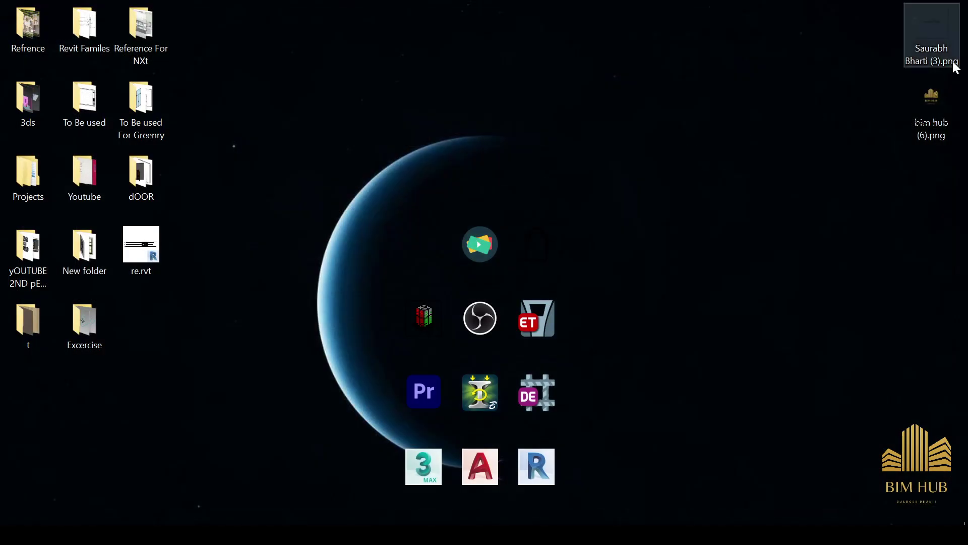
double_click(105, 183)
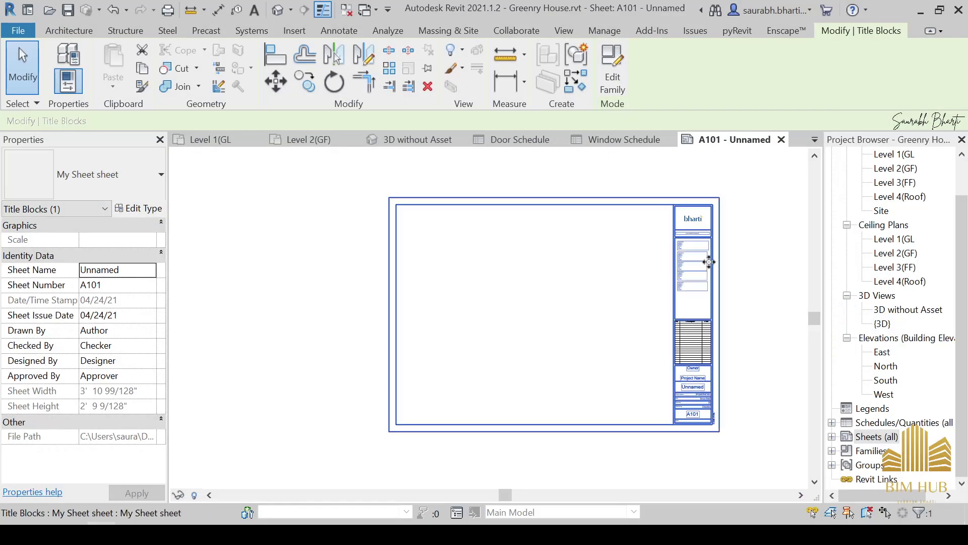
Place the Level 1(GL floor plan on sheet A101 as a viewport.
scroll(569, 332, "up", 2)
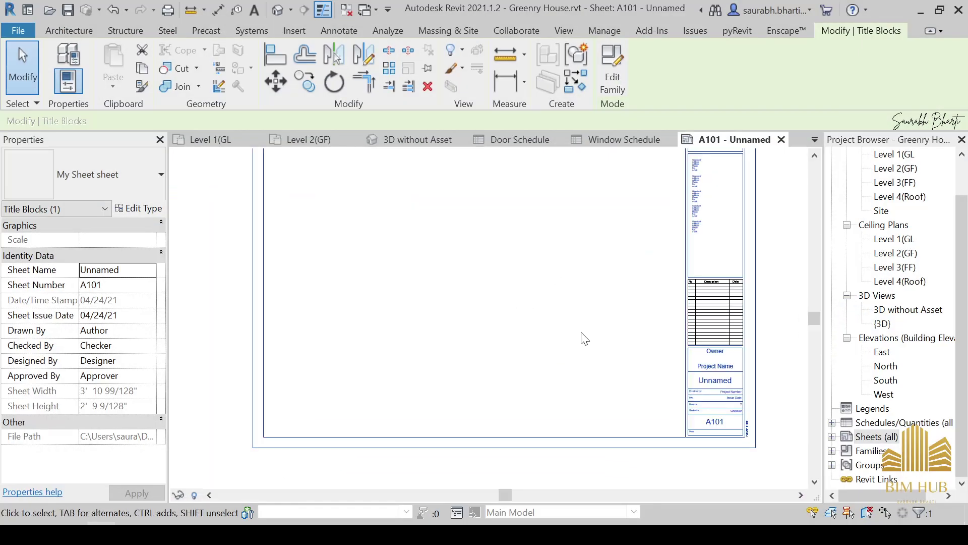
scroll(569, 331, "up", 1)
left_click(569, 331)
scroll(570, 322, "down", 2)
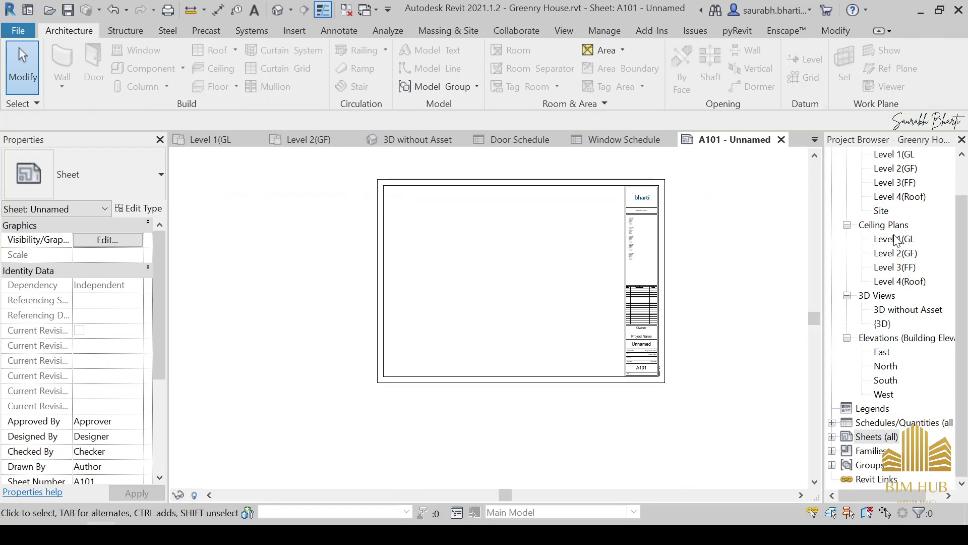
scroll(895, 241, "up", 1)
scroll(539, 296, "up", 1)
scroll(524, 290, "up", 1)
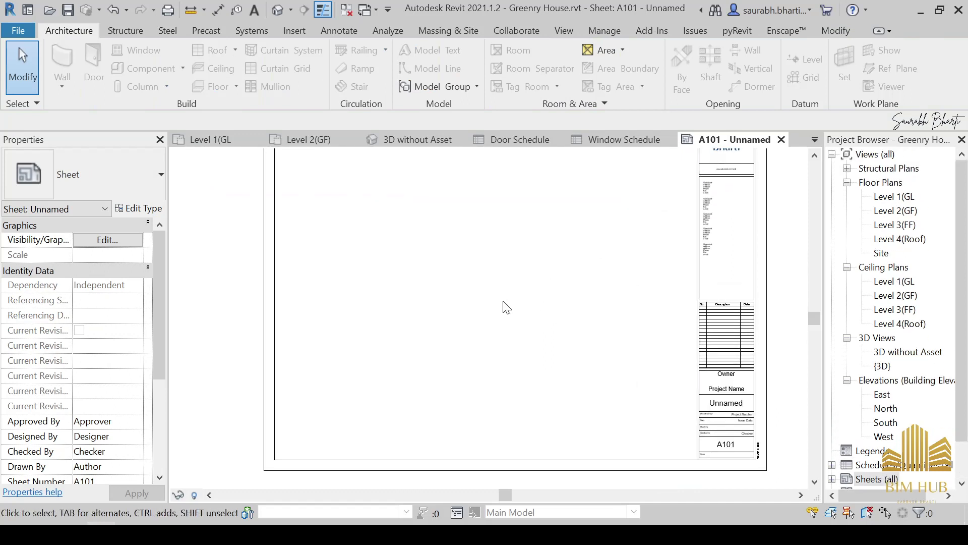
scroll(507, 305, "up", 1)
scroll(529, 320, "down", 2)
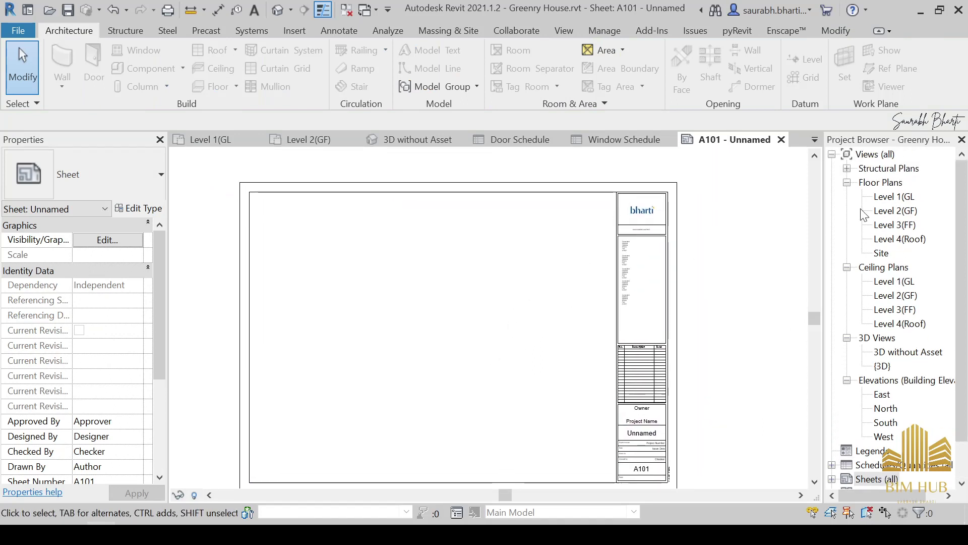
left_click(912, 202)
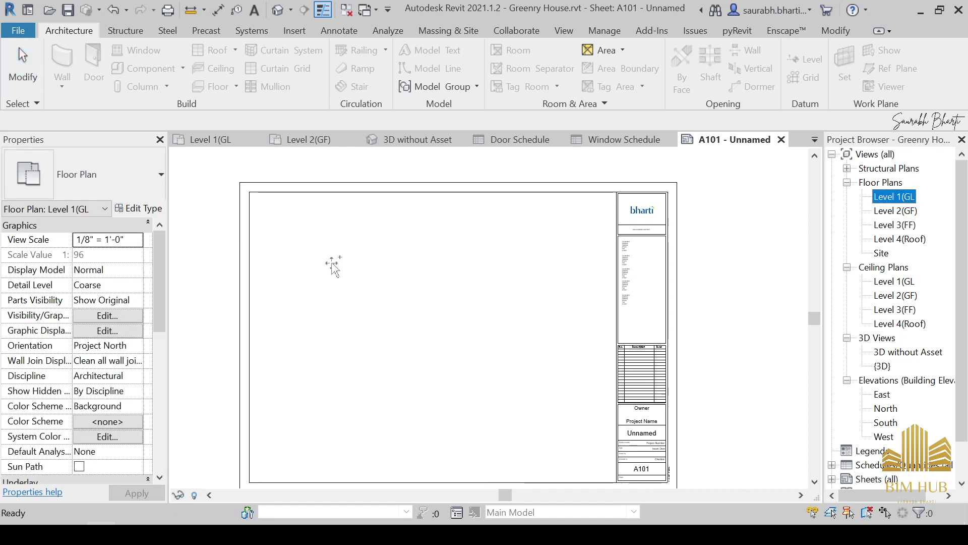
left_click_drag(311, 262, 306, 260)
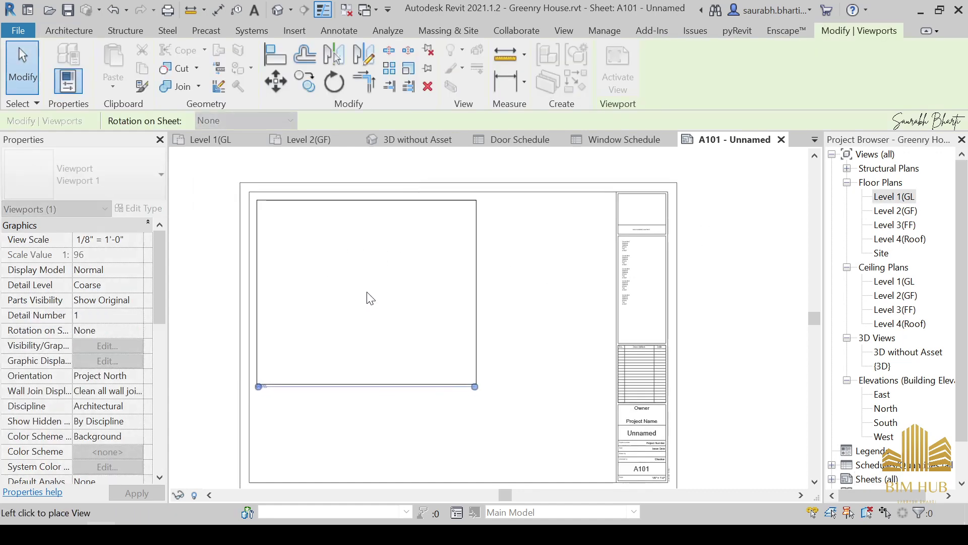
left_click(367, 295)
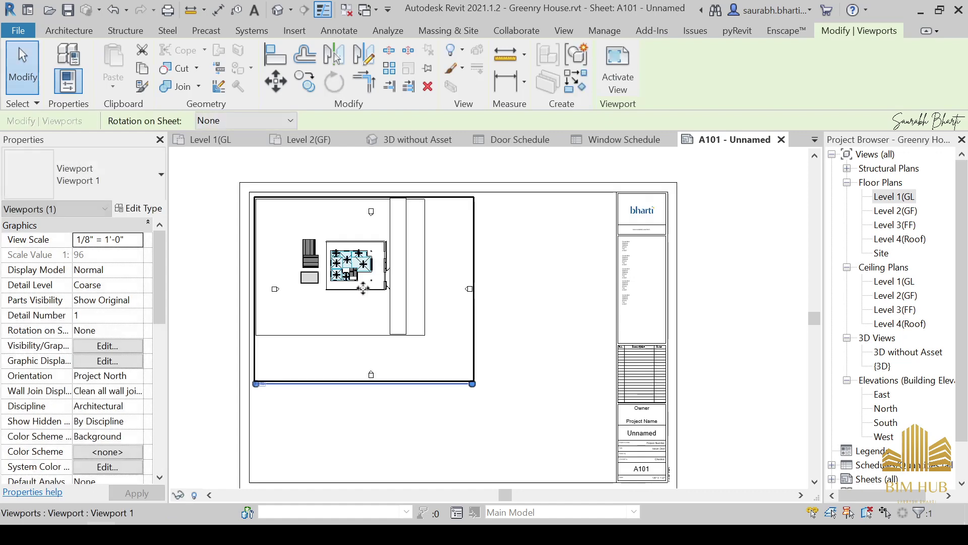
Delete the Level 1(GL viewport and zoom to fit the sheet (ZF).
scroll(366, 282, "up", 2)
scroll(403, 252, "up", 2)
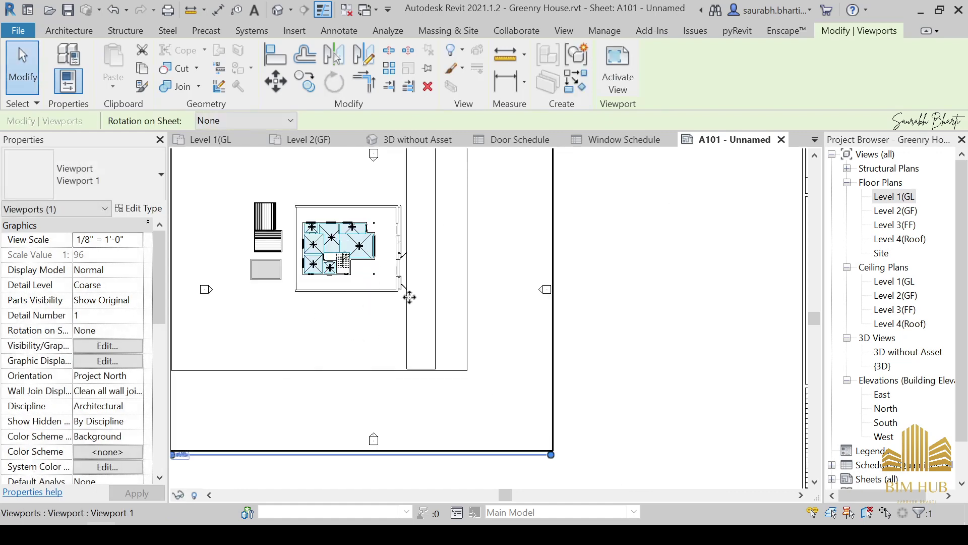
right_click(398, 326)
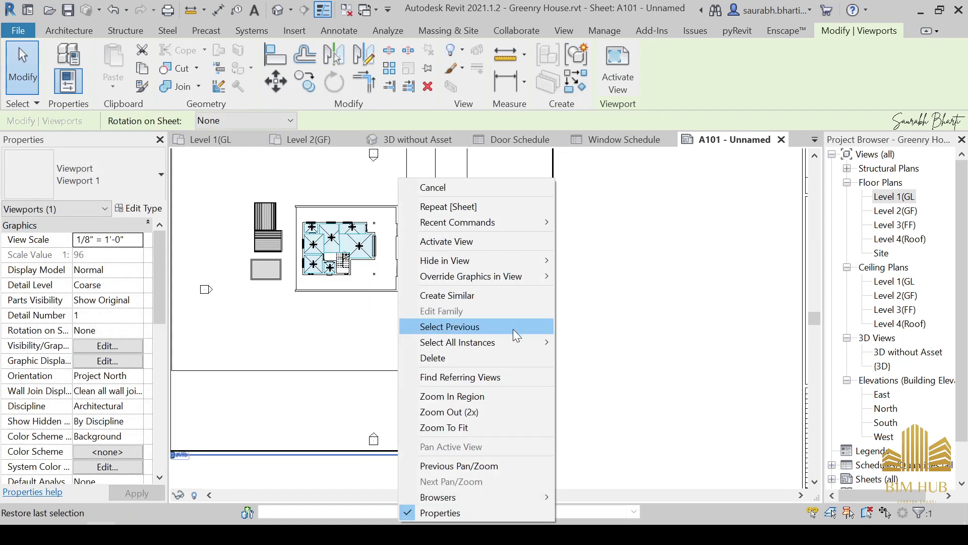
left_click(452, 360)
key("z")
key("f")
Place the Level 2(GF) plan viewport on the sheet and open that floor plan.
scroll(568, 283, "down", 1)
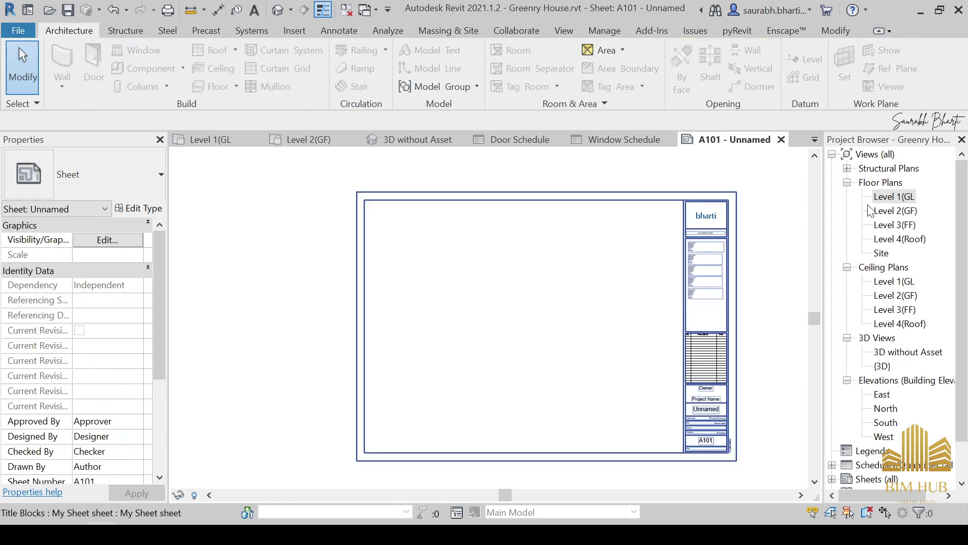
left_click_drag(893, 211, 539, 265)
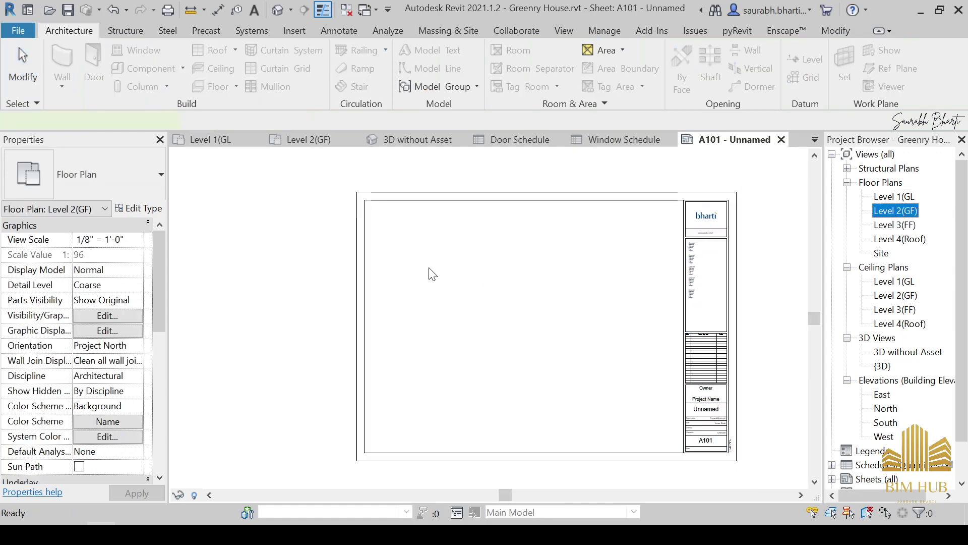
scroll(439, 281, "up", 2)
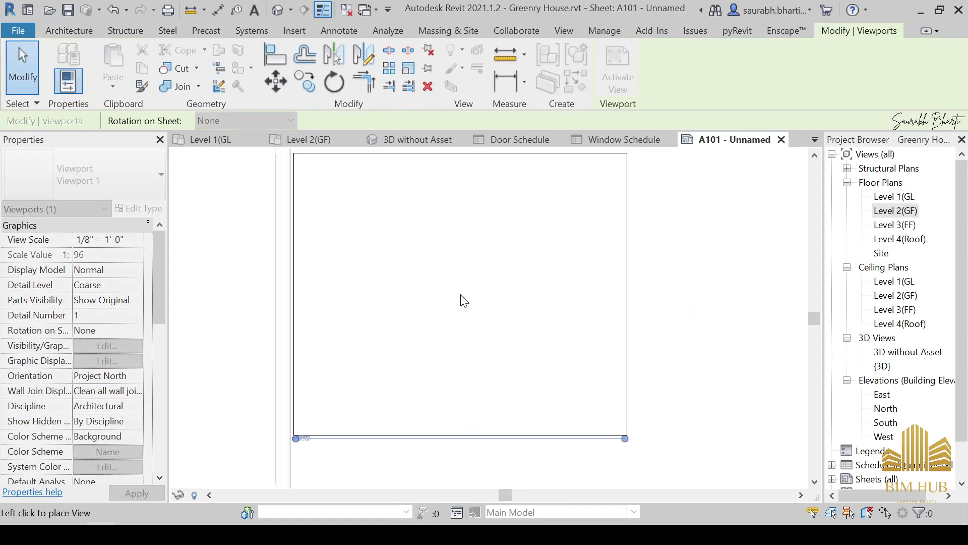
left_click(450, 301)
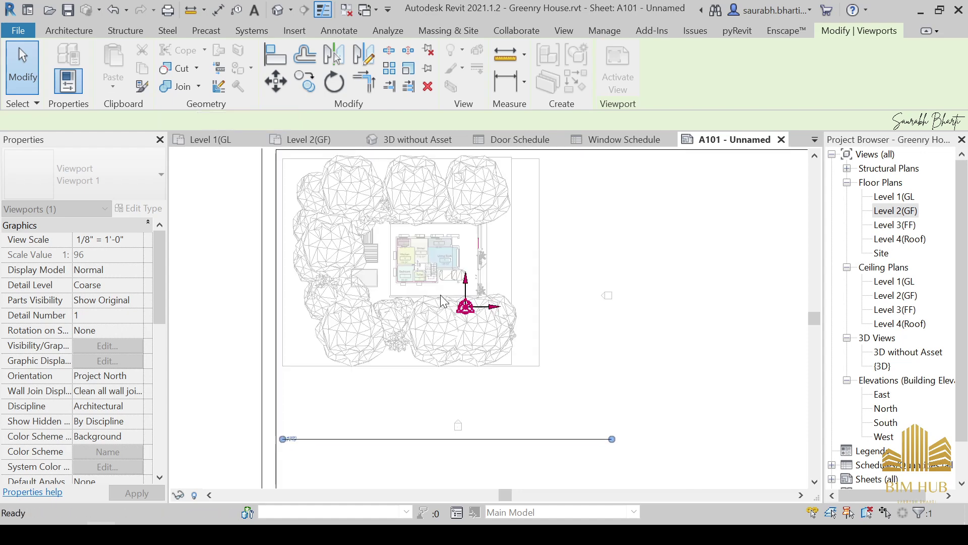
scroll(442, 301, "down", 3)
scroll(454, 319, "up", 2)
scroll(454, 319, "up", 2)
key("Escape")
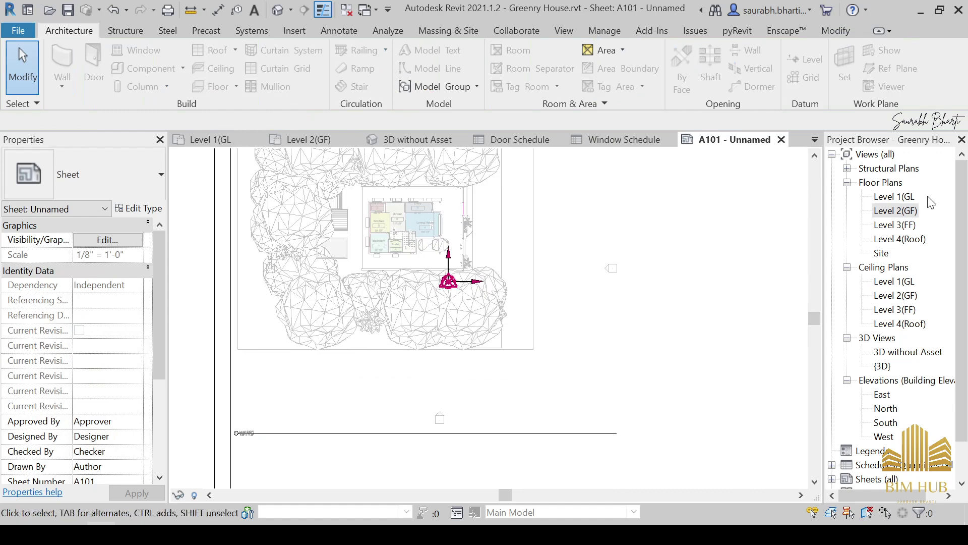
double_click(898, 211)
Hide the tree category in the Level 2(GF) plan and turn off Reveal Hidden Elements.
scroll(479, 315, "down", 3)
left_click(527, 237)
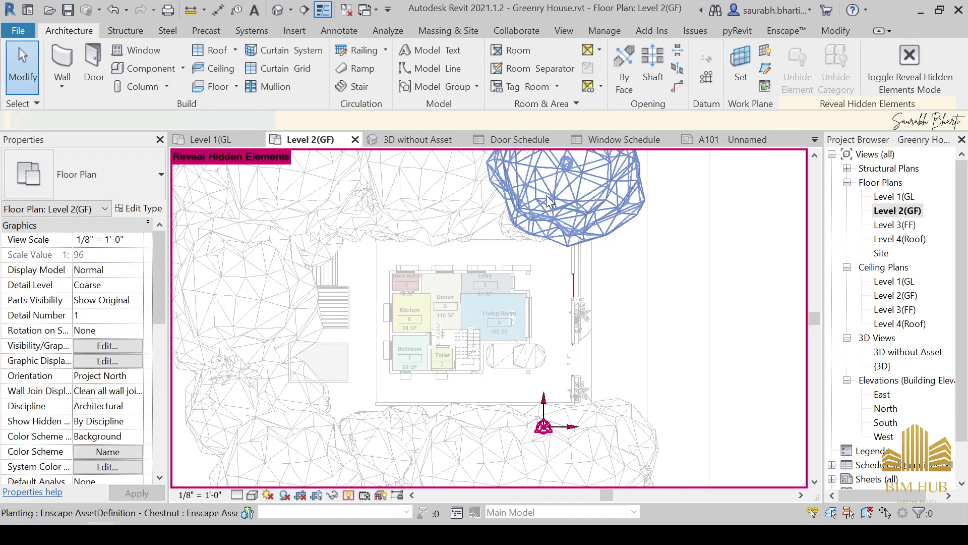
right_click(548, 237)
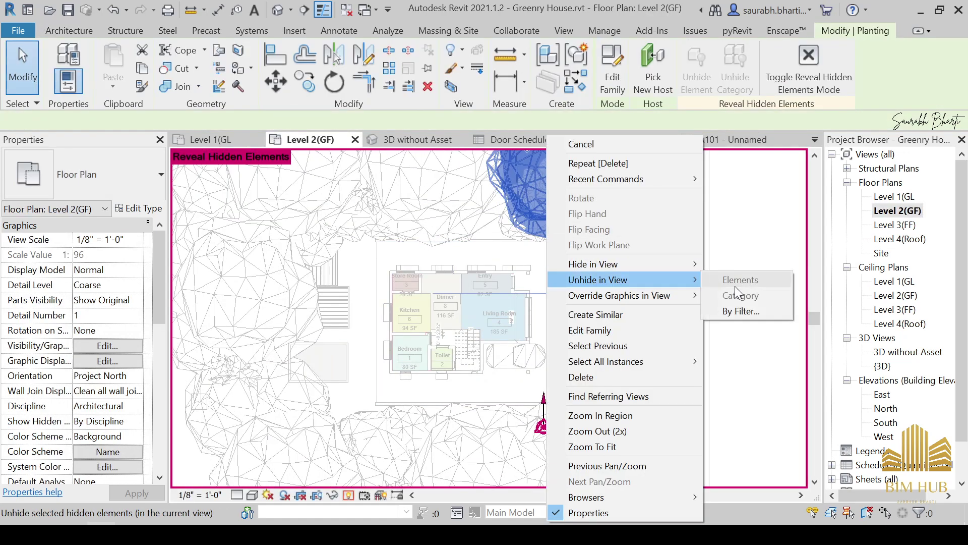
mouse_move(592, 264)
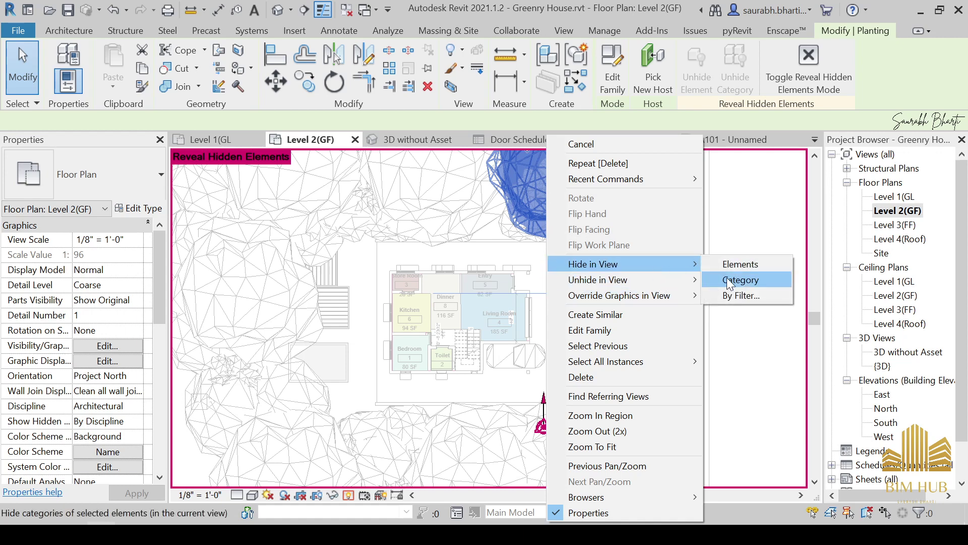
left_click(734, 279)
left_click(348, 495)
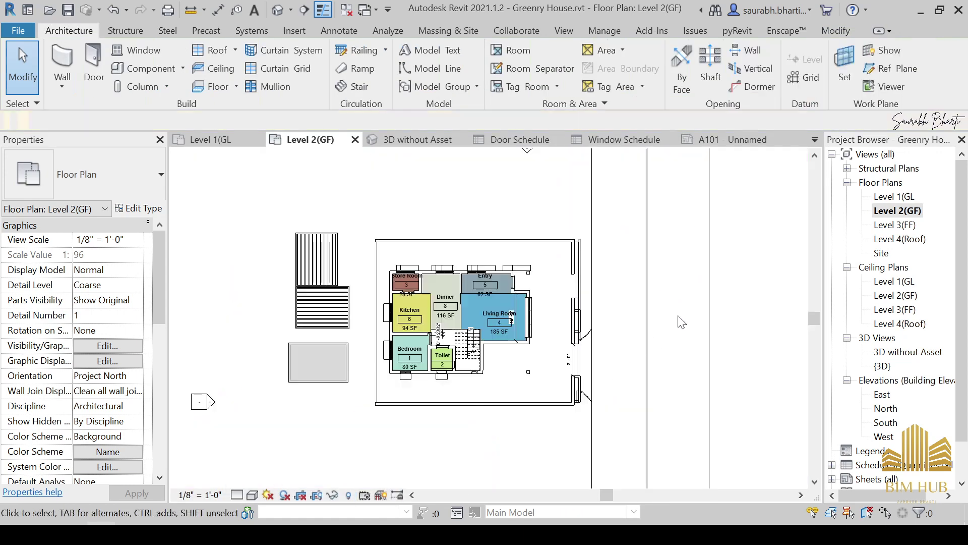
scroll(651, 157, "down", 2)
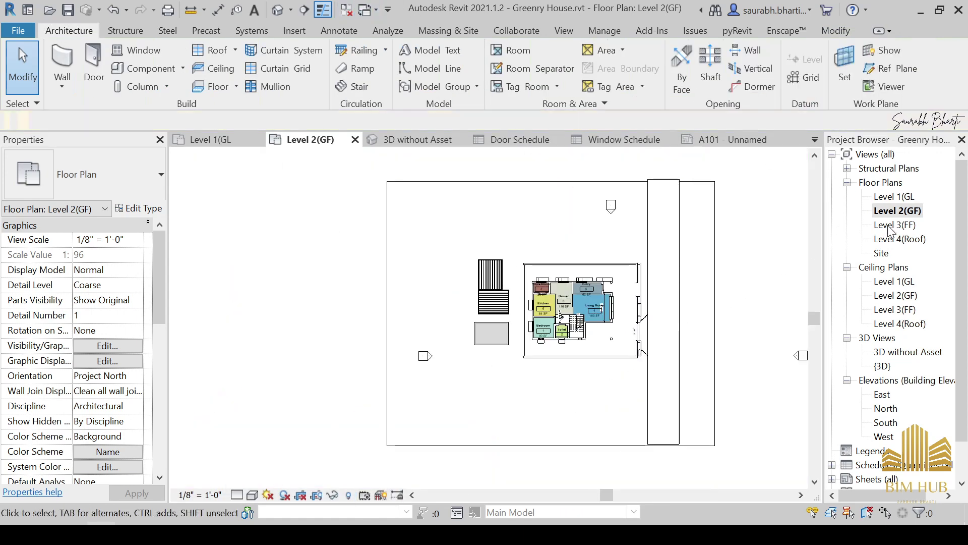
Expand Sheets (all) in the Project Browser and open sheet A101.
left_click(902, 214)
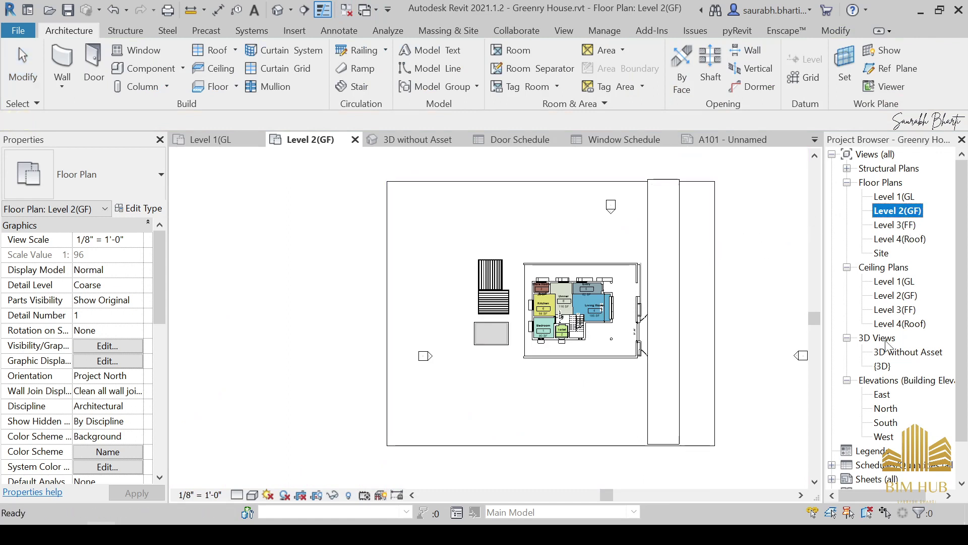
scroll(889, 399, "down", 2)
left_click(883, 409)
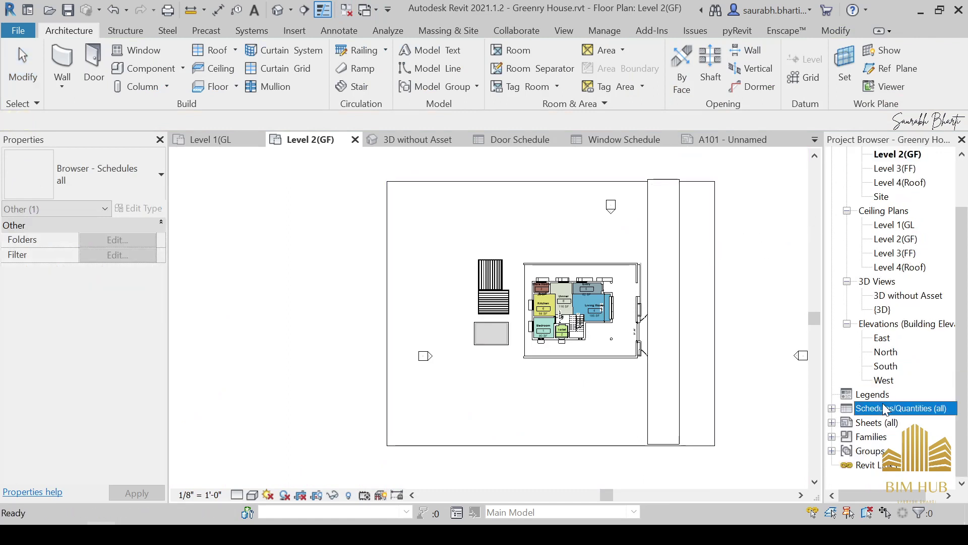
left_click(832, 409)
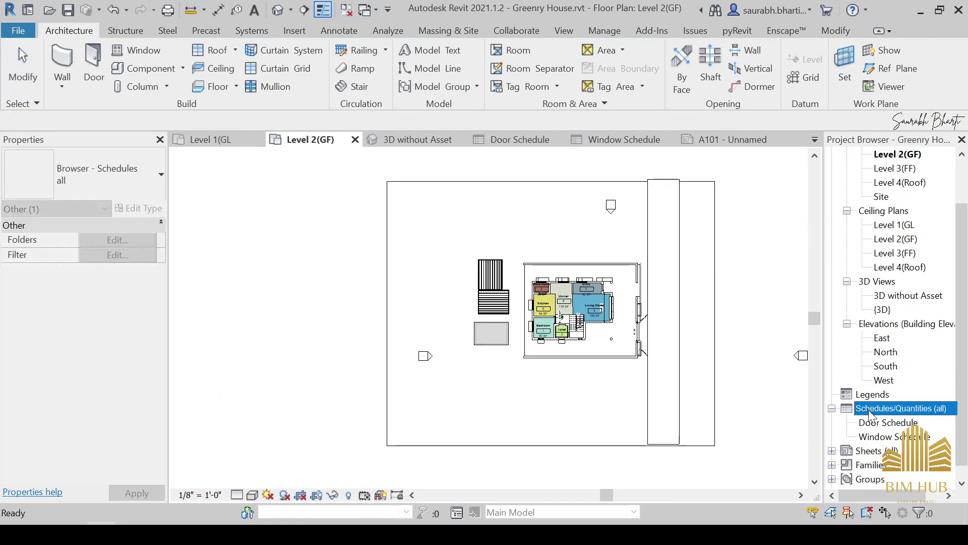
left_click(868, 450)
left_click(832, 450)
double_click(868, 464)
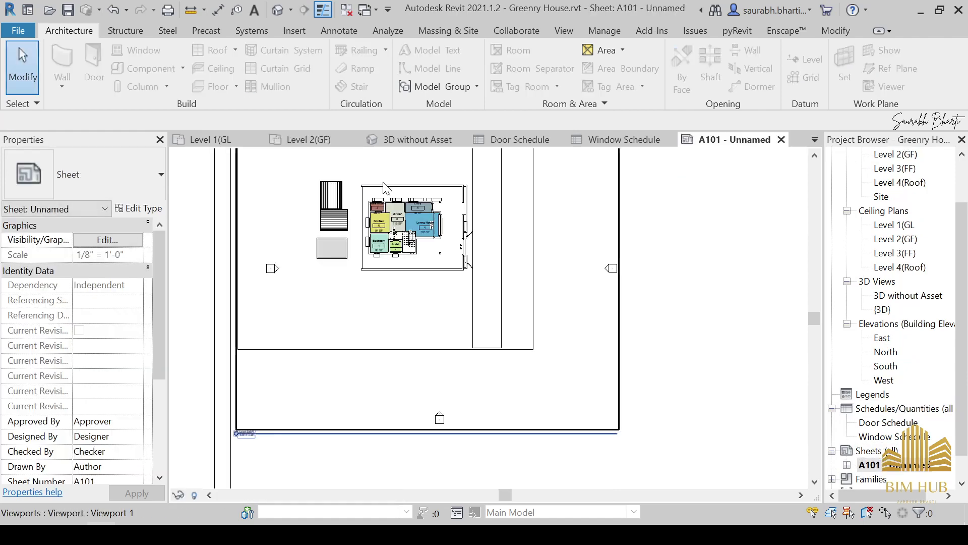
Activate the Level 2(GF) viewport and try moving the building elevation line, then cancel.
scroll(471, 368, "down", 3)
left_click(482, 338)
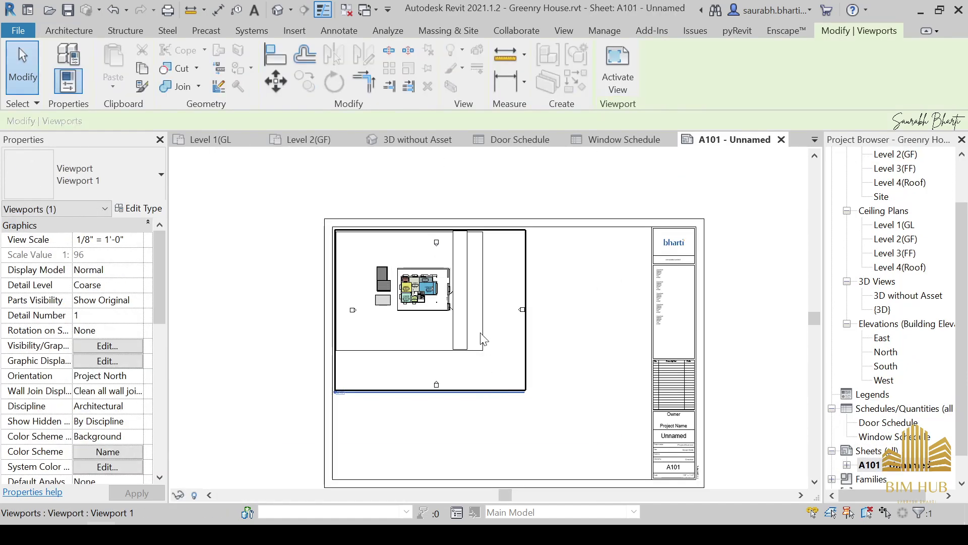
double_click(464, 382)
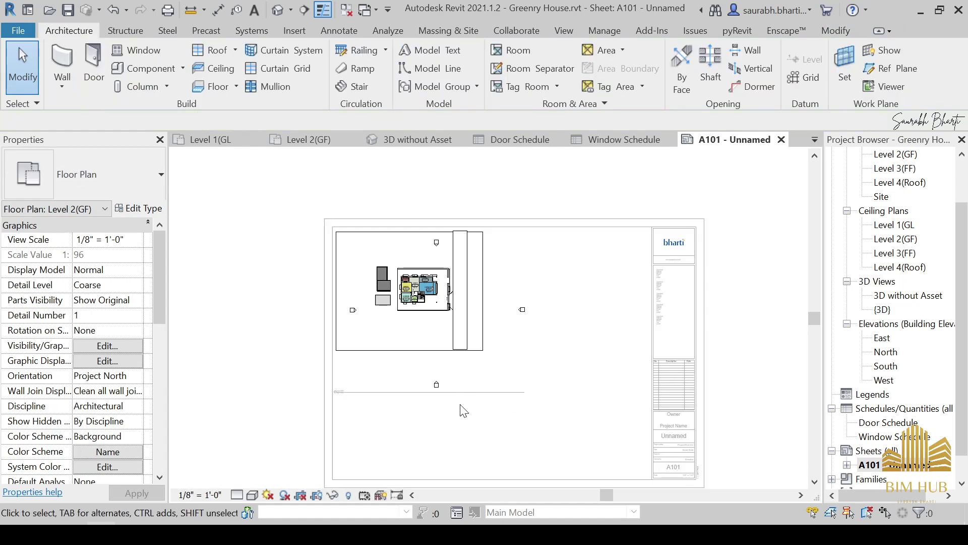
left_click(443, 386)
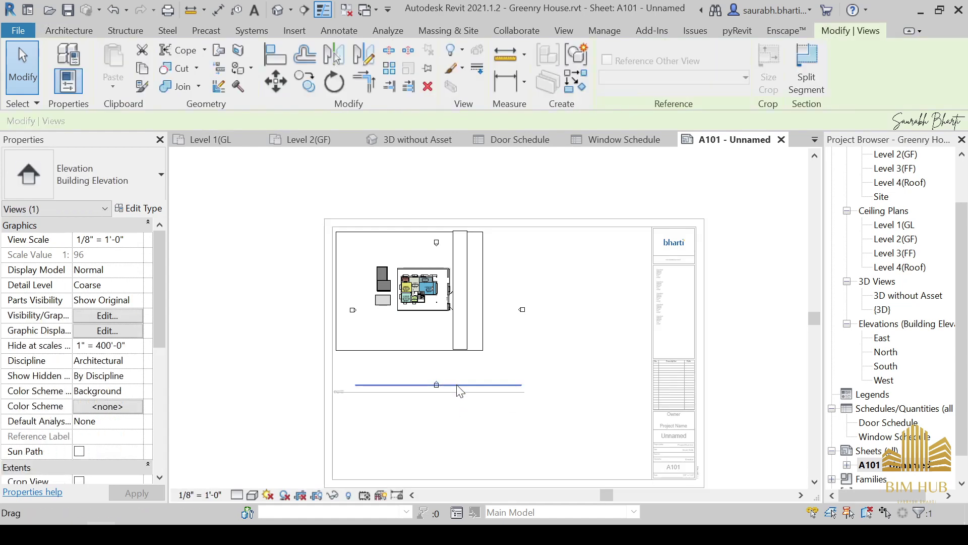
left_click_drag(460, 392, 460, 331)
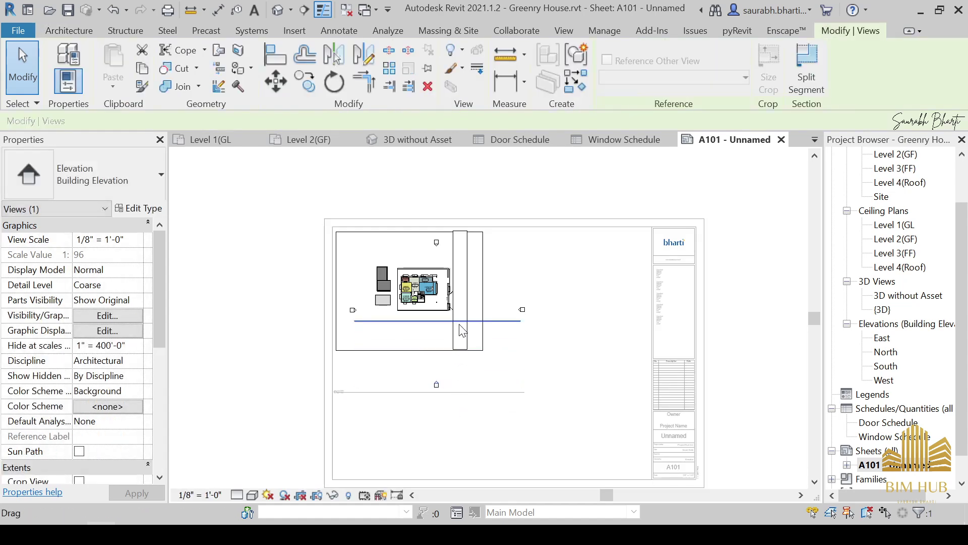
key("Escape")
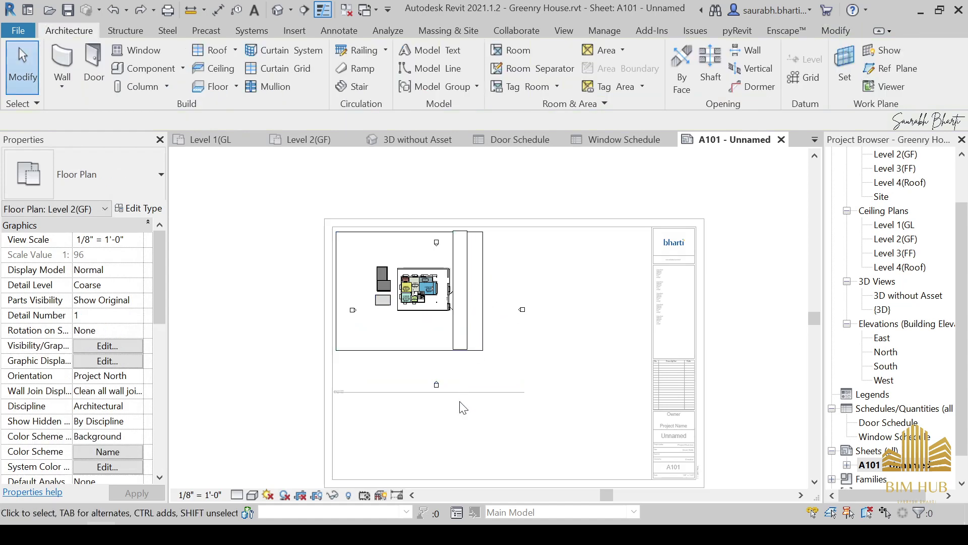
Select and inspect the large Road floor slab, then deselect it.
left_click(468, 288)
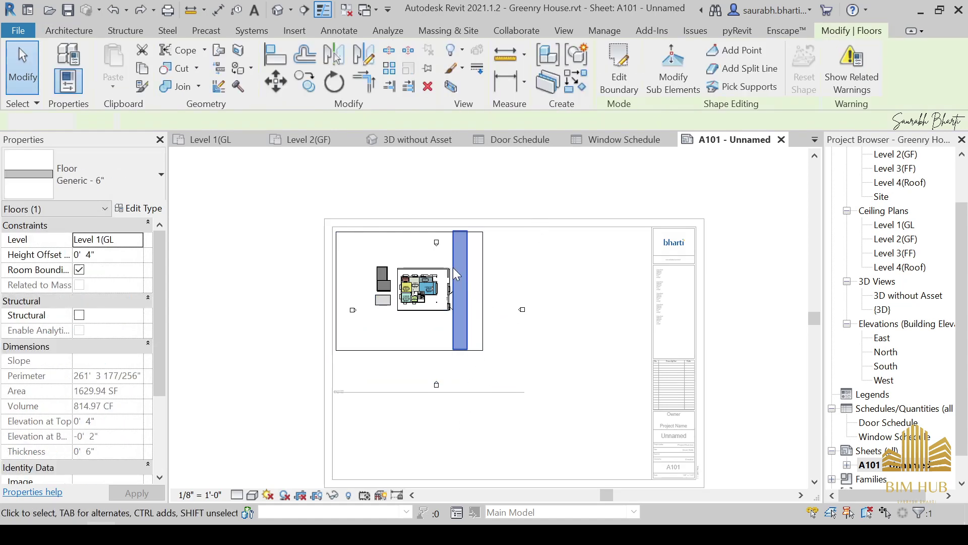
key("Escape")
left_click(476, 293)
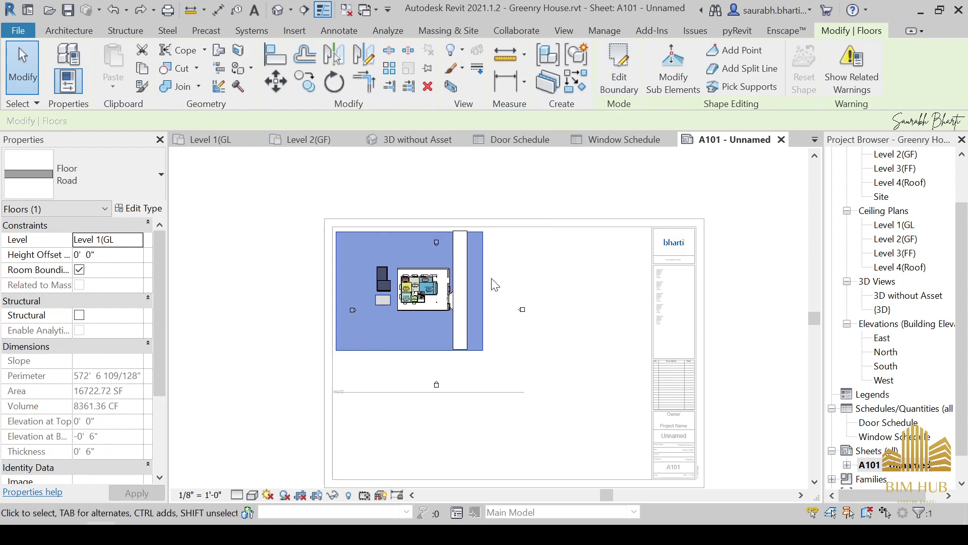
scroll(839, 249, "up", 2)
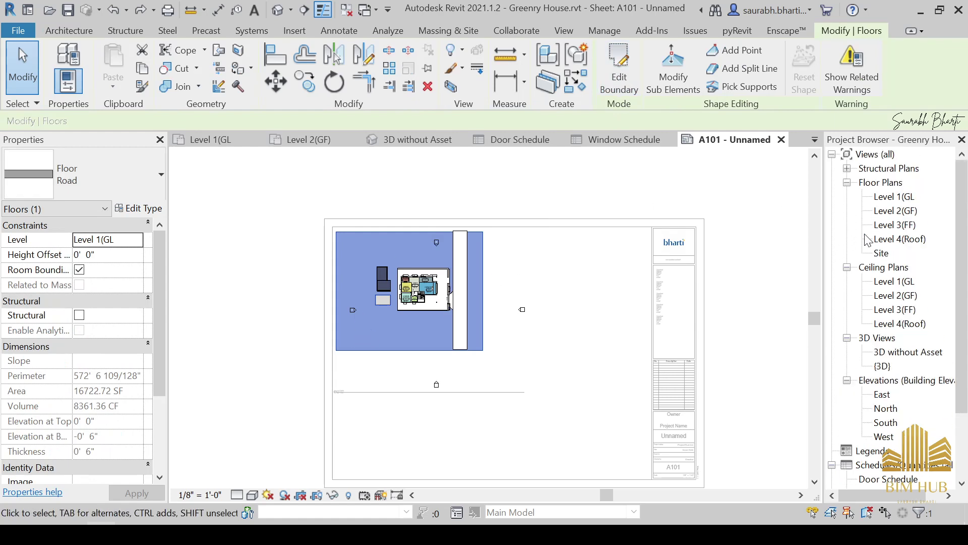
scroll(385, 441, "up", 1)
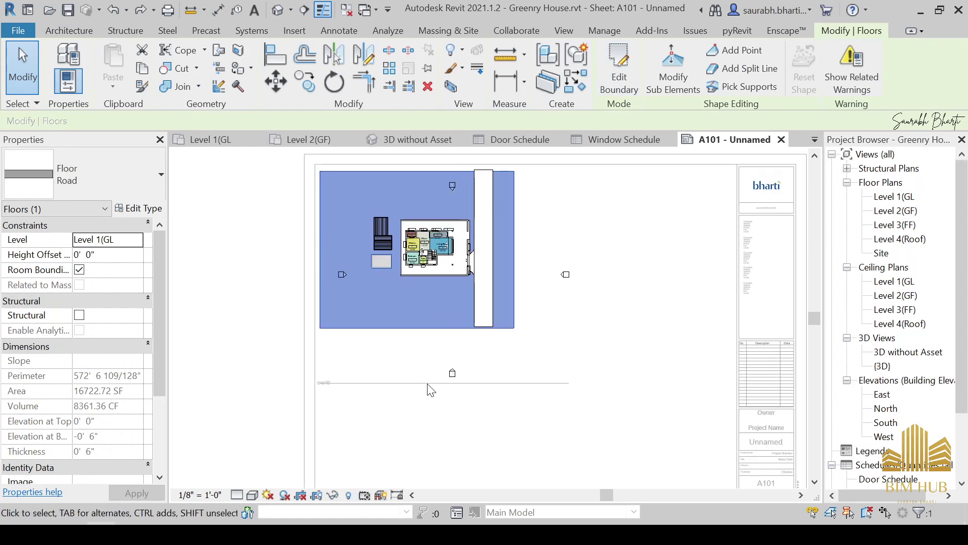
key("Escape")
left_click(439, 337)
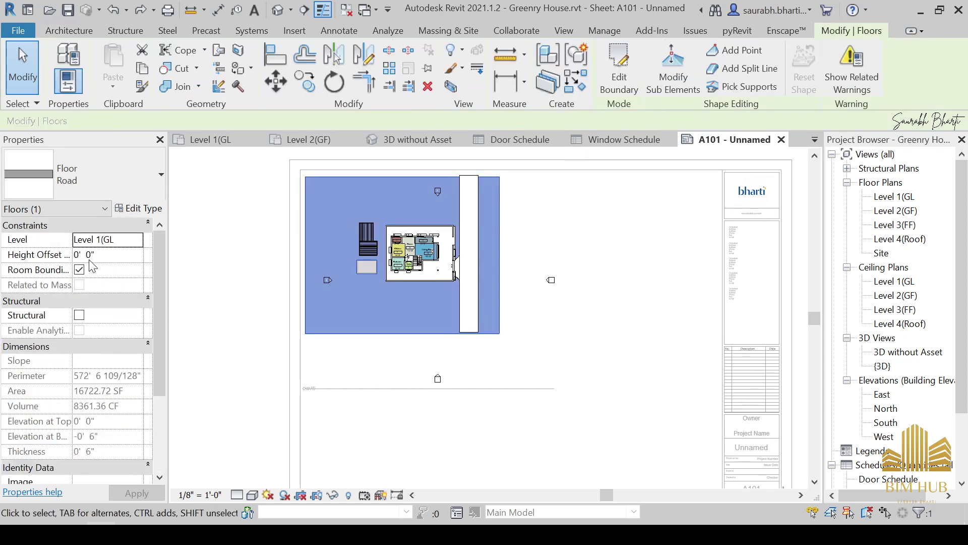
scroll(78, 401, "down", 3)
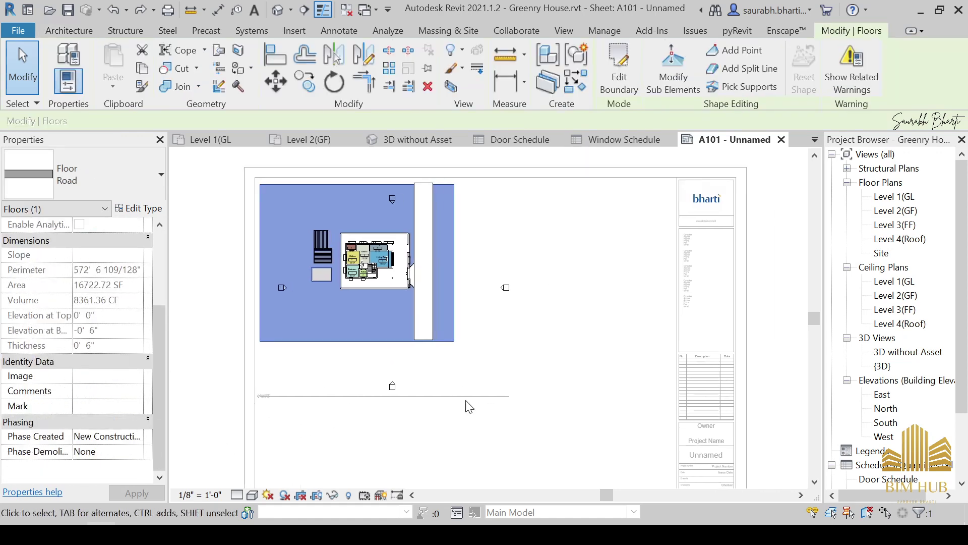
left_click(529, 213)
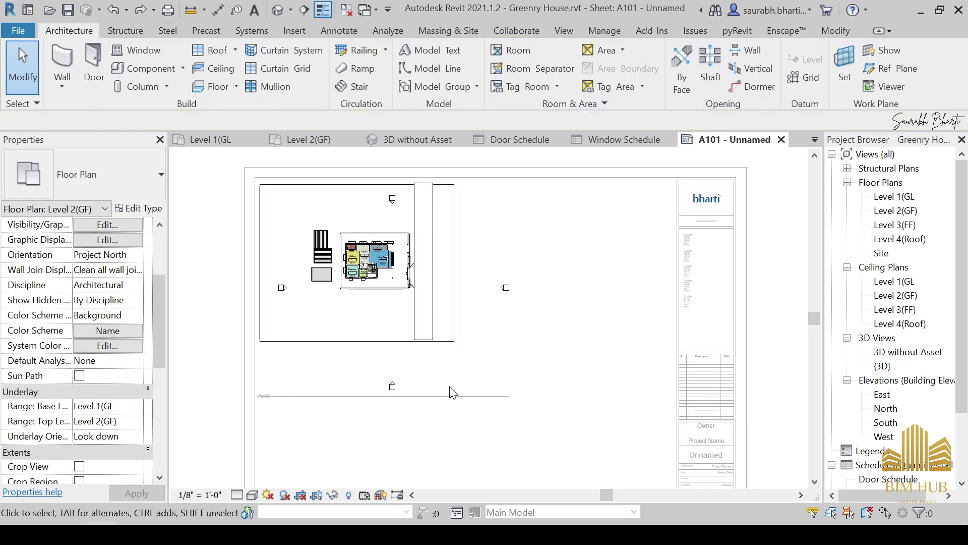
Open the Level 2(GF) floor plan and make its crop region visible.
double_click(896, 211)
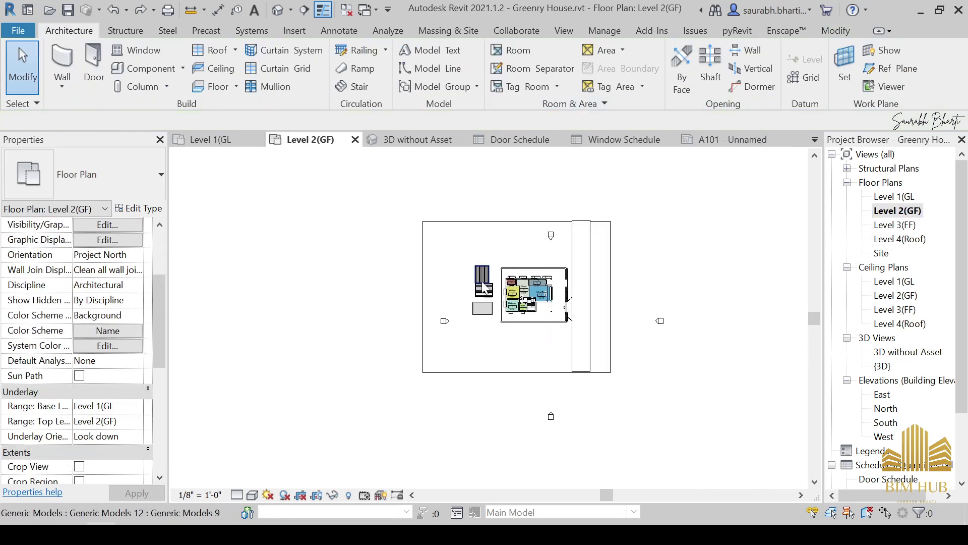
scroll(157, 393, "down", 5)
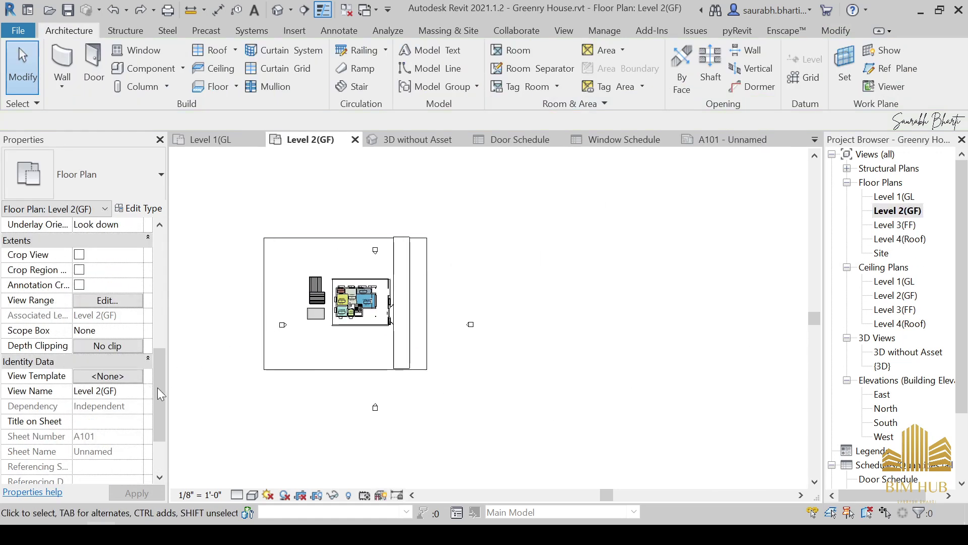
left_click(326, 370)
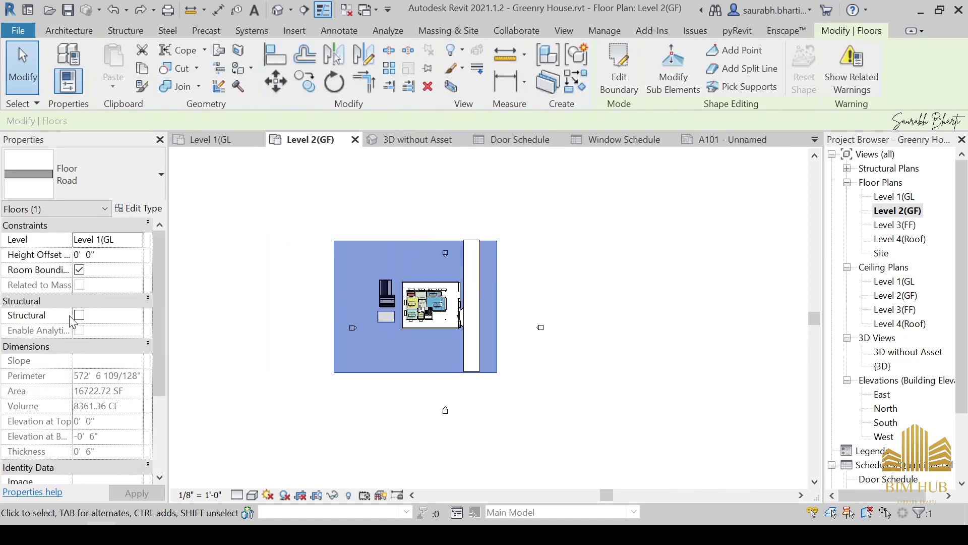
left_click(222, 325)
scroll(90, 378, "down", 3)
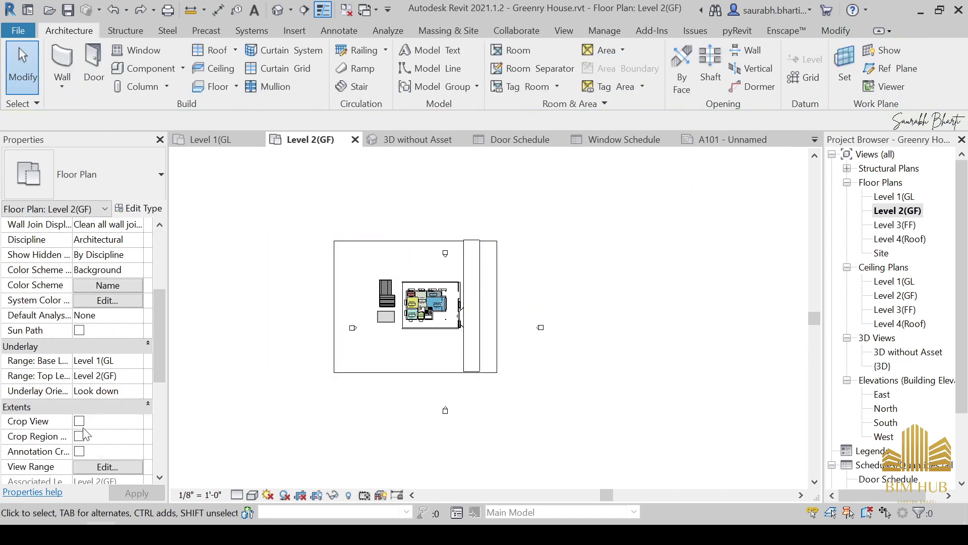
left_click(422, 386)
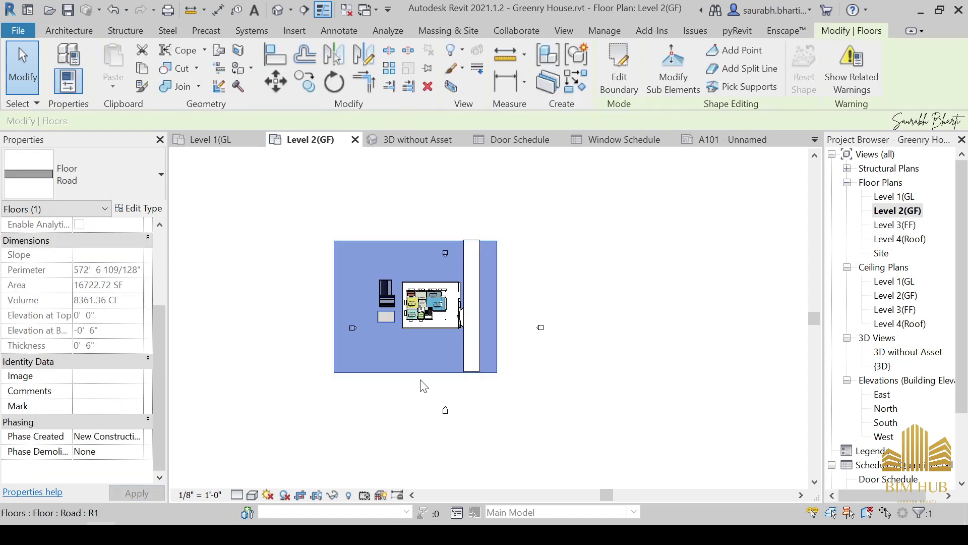
left_click(281, 320)
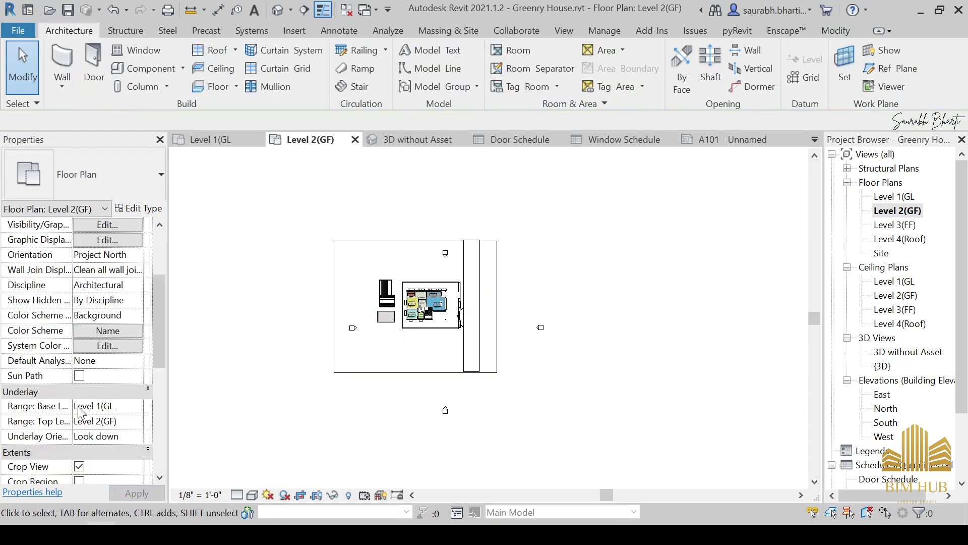
scroll(83, 407, "down", 3)
left_click(79, 270)
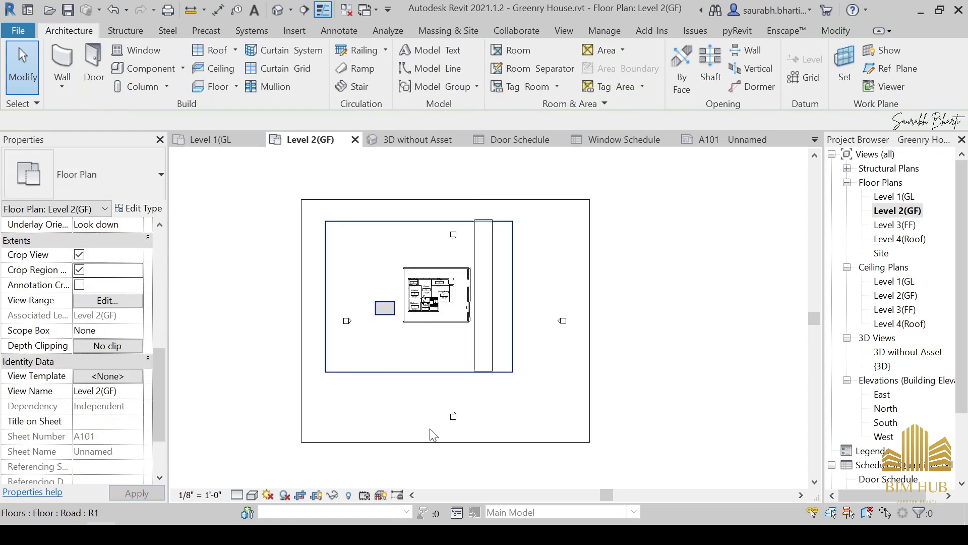
Drag the crop boundary's bottom, top and left edges in around the house, excluding the road.
left_click(445, 443)
left_click_drag(446, 442, 445, 333)
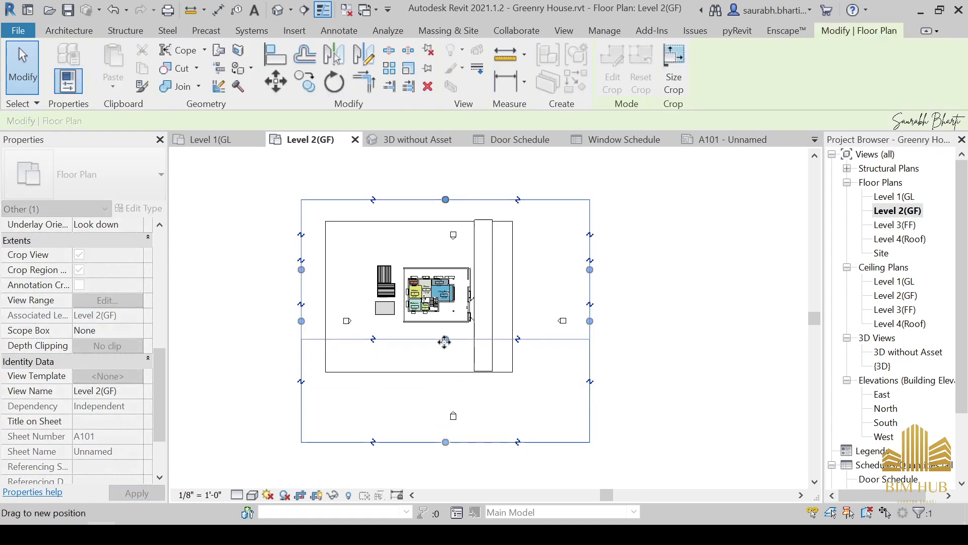
left_click_drag(445, 200, 448, 252)
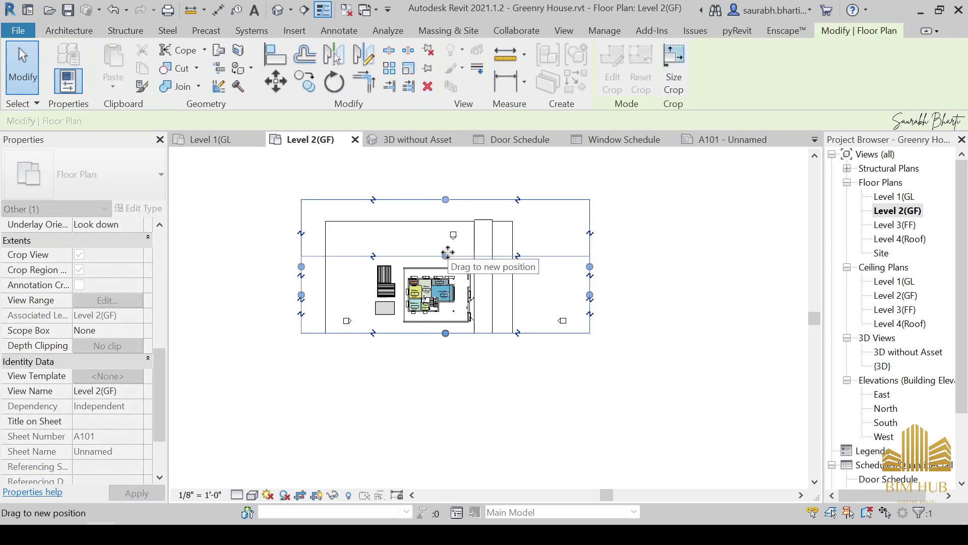
left_click_drag(301, 296, 369, 295)
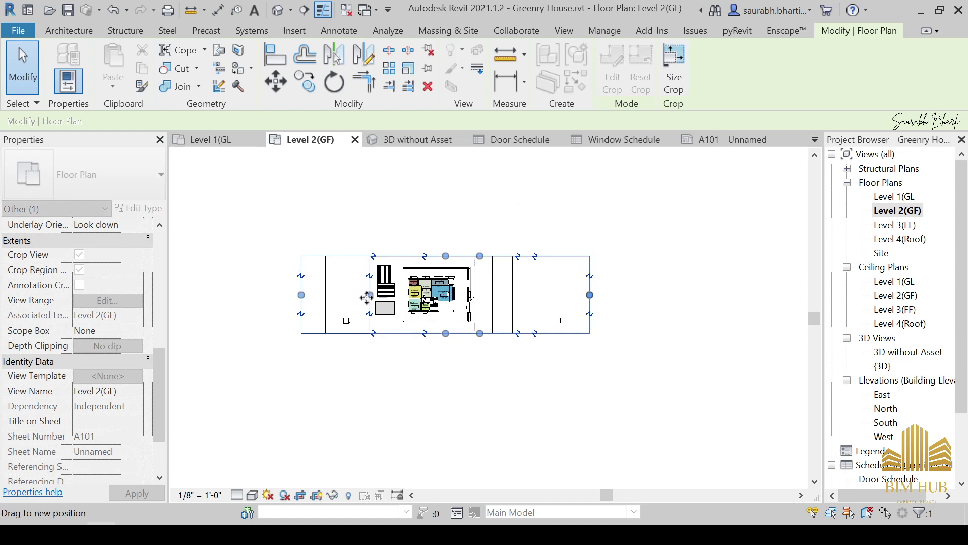
left_click(580, 315)
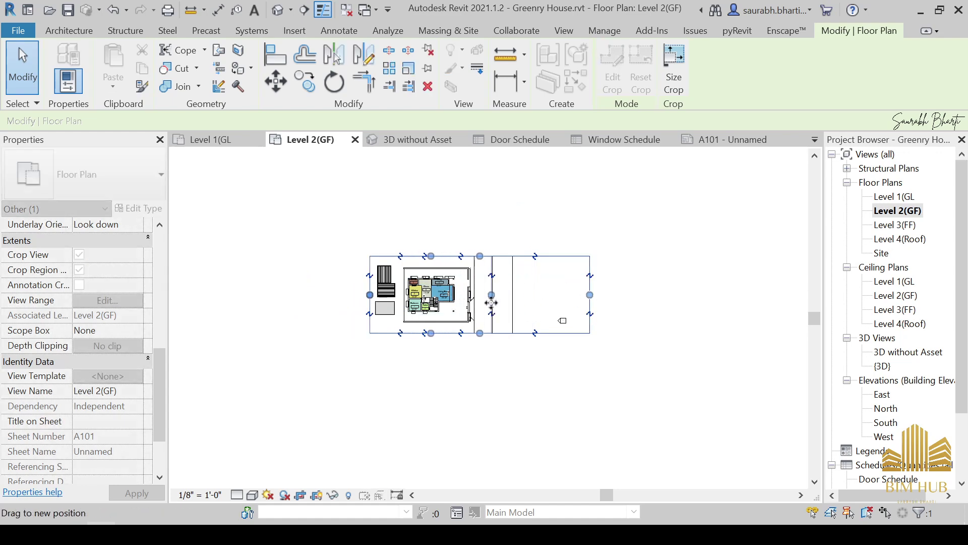
left_click(462, 389)
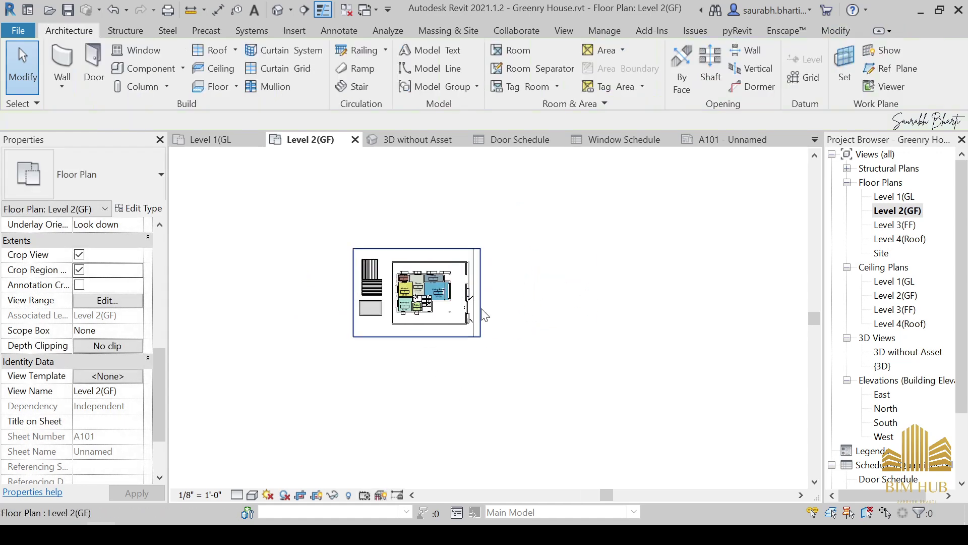
scroll(483, 295, "up", 4)
left_click(484, 284)
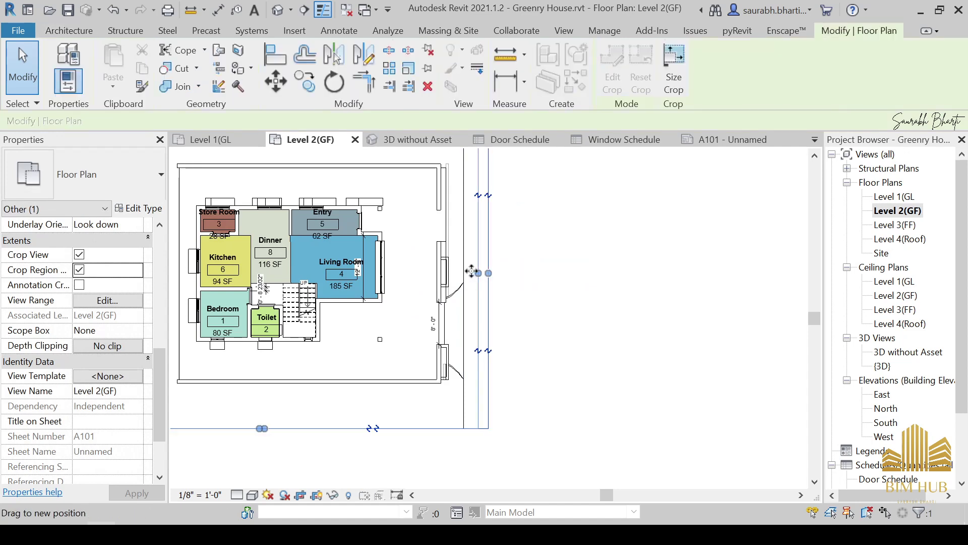
left_click_drag(462, 273, 439, 273)
scroll(454, 302, "down", 3)
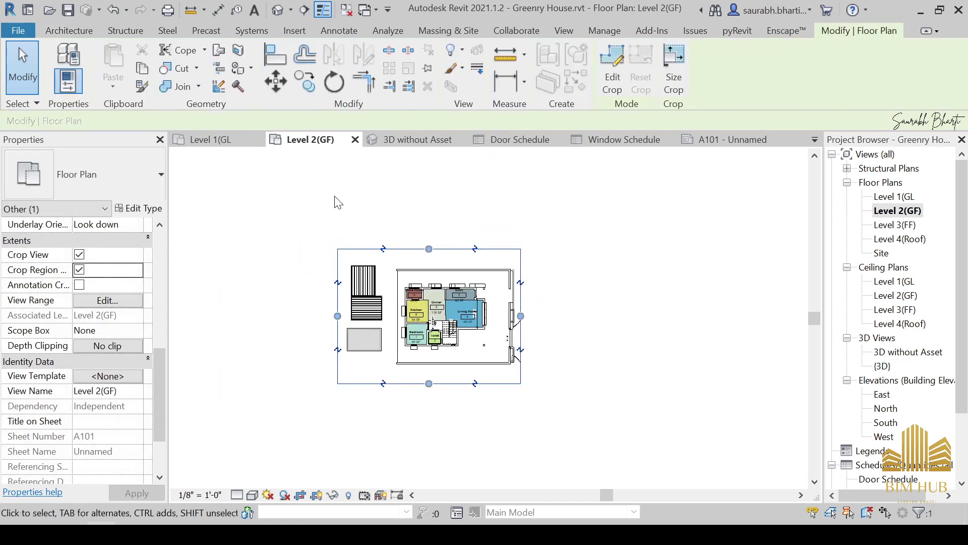
scroll(943, 352, "down", 3)
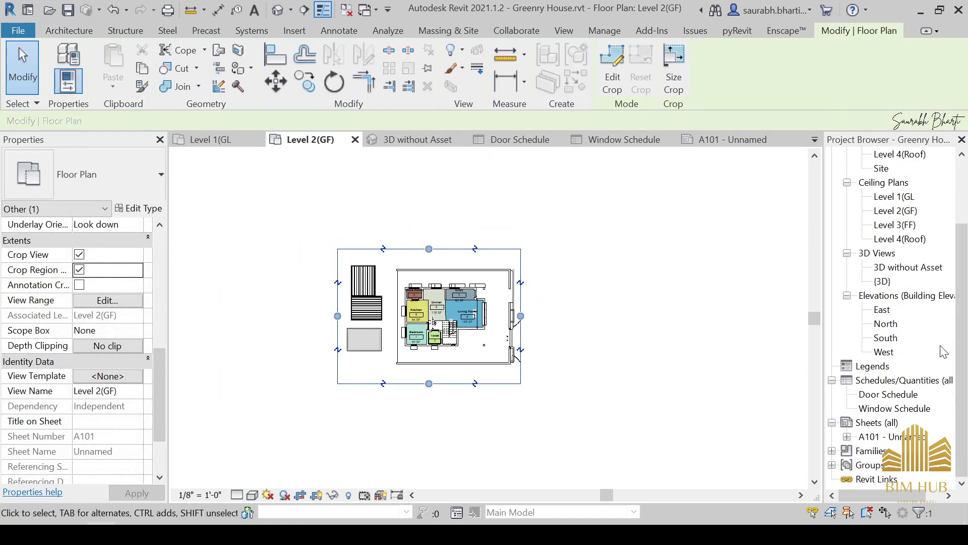
On sheet A101, set the viewport type to Show Title No with the extension line off.
double_click(873, 436)
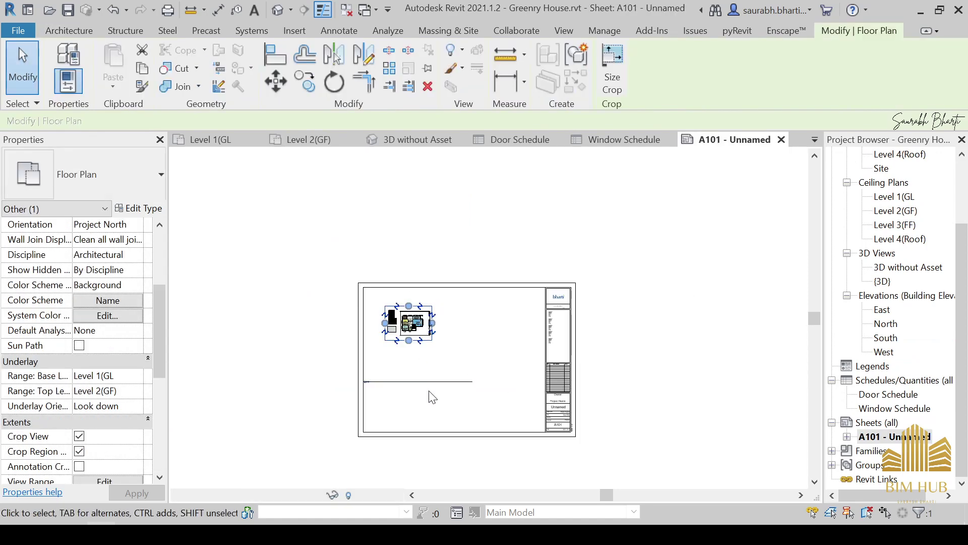
left_click(432, 390)
left_click(140, 173)
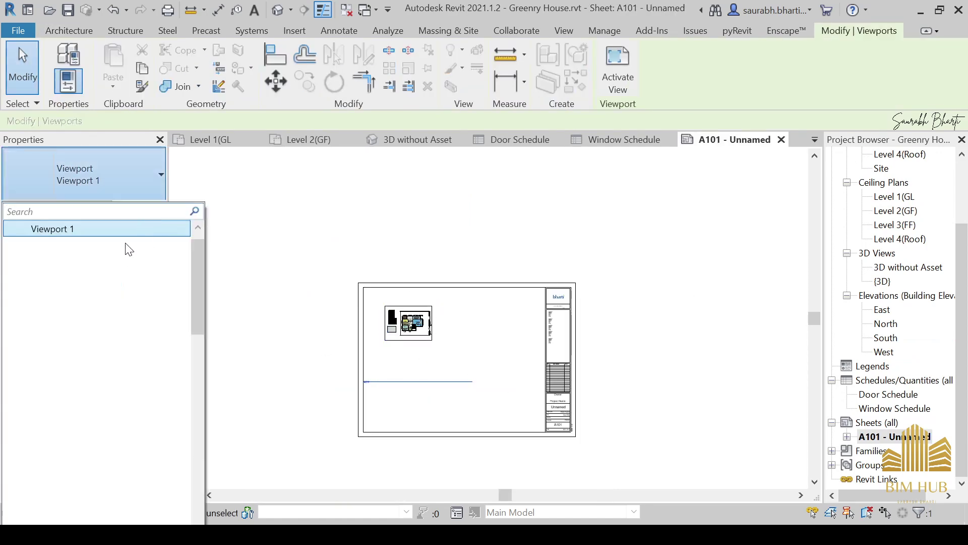
left_click(142, 228)
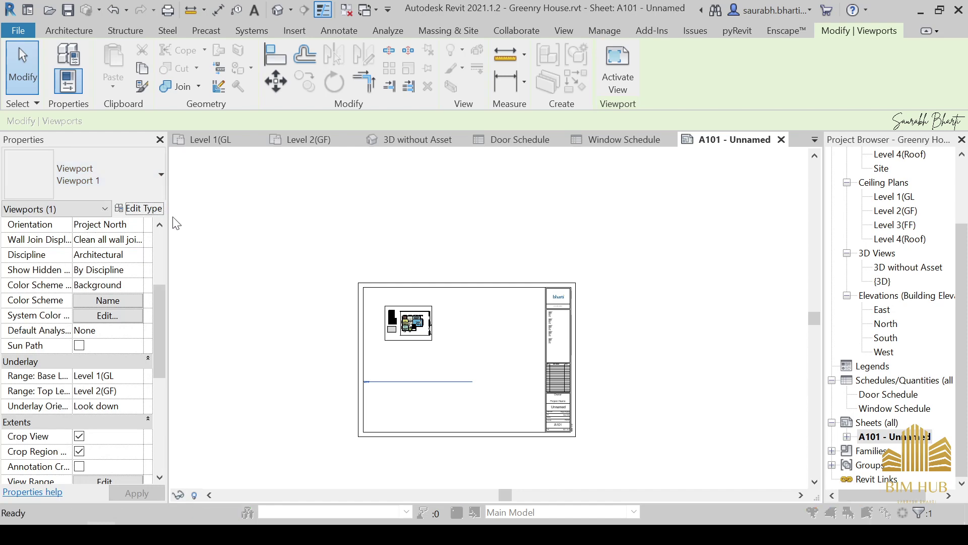
left_click(138, 209)
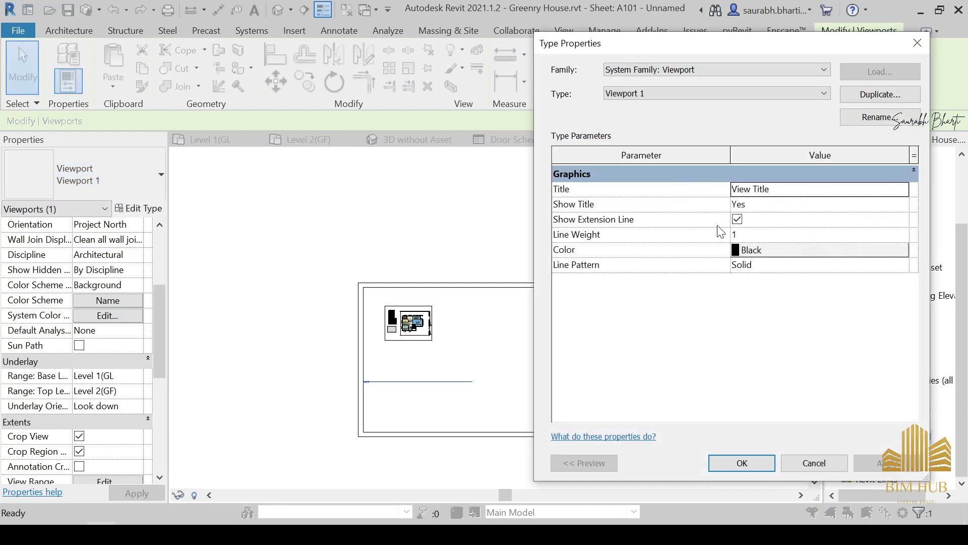
left_click(739, 220)
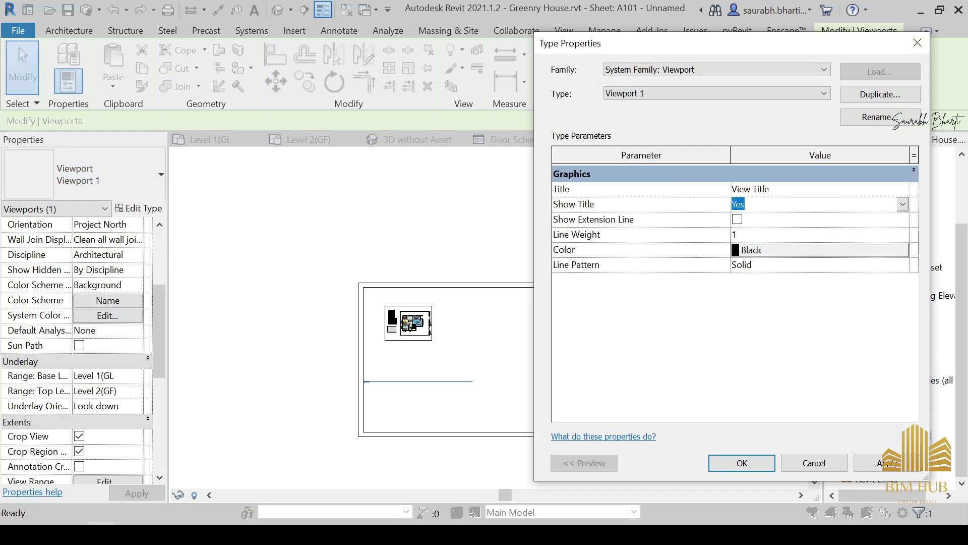
left_click(902, 204)
left_click(762, 246)
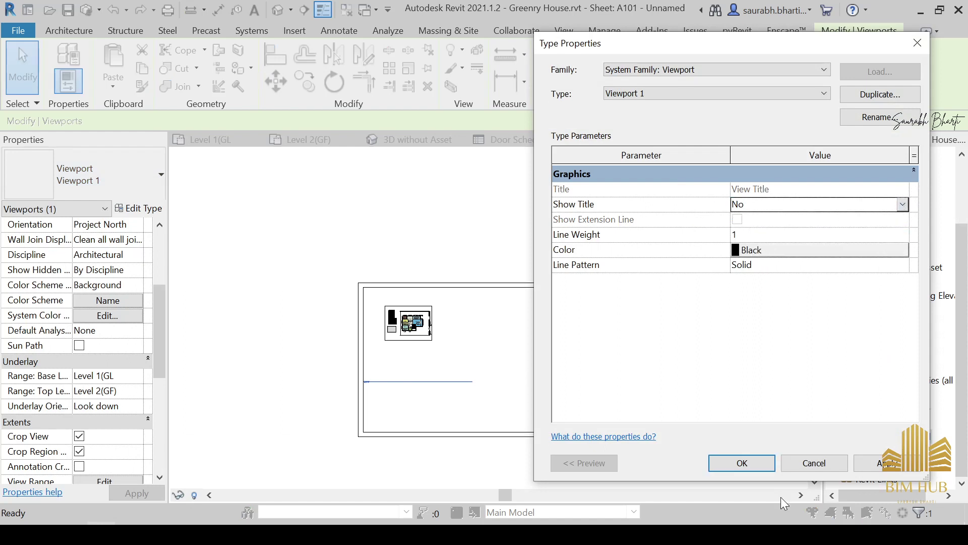
left_click(741, 463)
Nudge the Level 2(GF) viewport up and left toward the sheet's top-left corner.
left_click(444, 410)
scroll(443, 355, "up", 2)
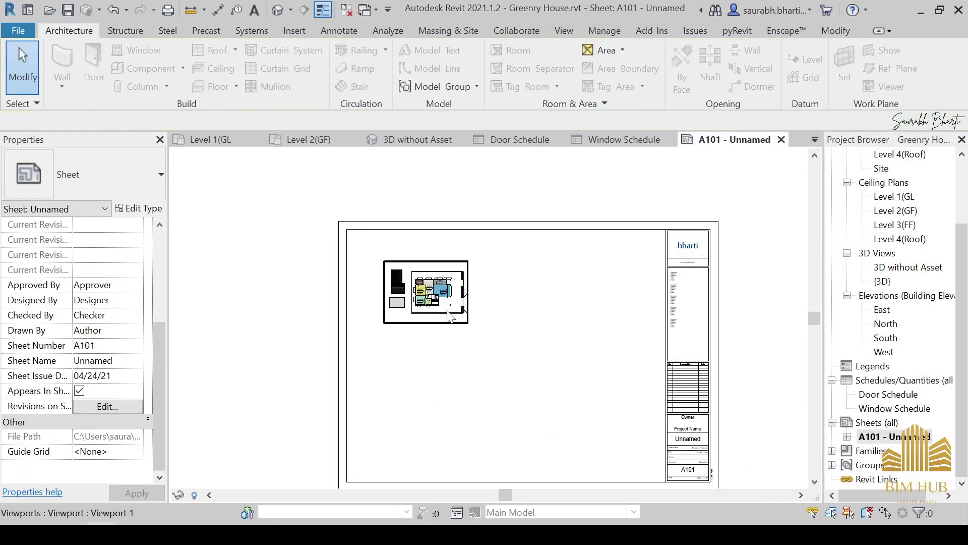
left_click(434, 303)
scroll(480, 359, "up", 2)
scroll(512, 359, "up", 2)
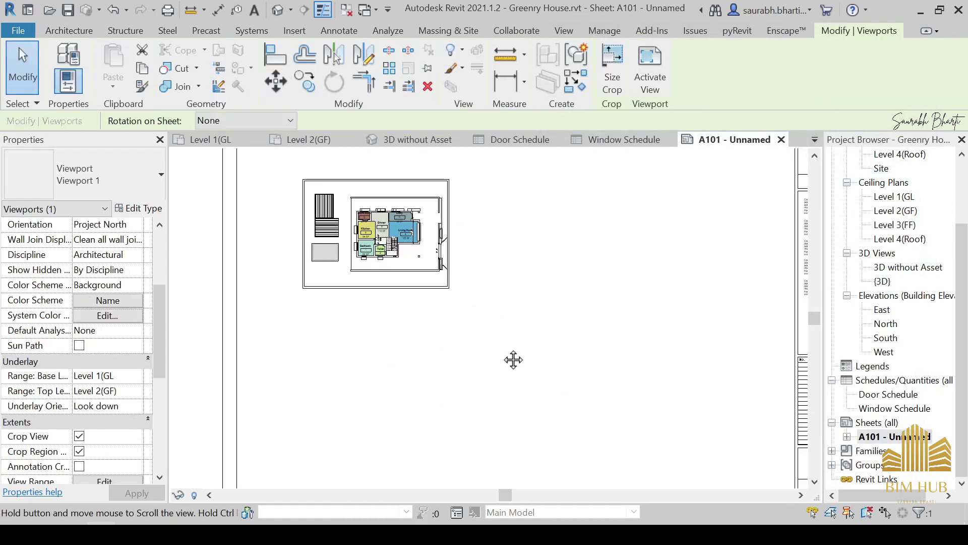
middle_click_drag(512, 359, 520, 383)
left_click(352, 231)
key("Left")
key("Left")
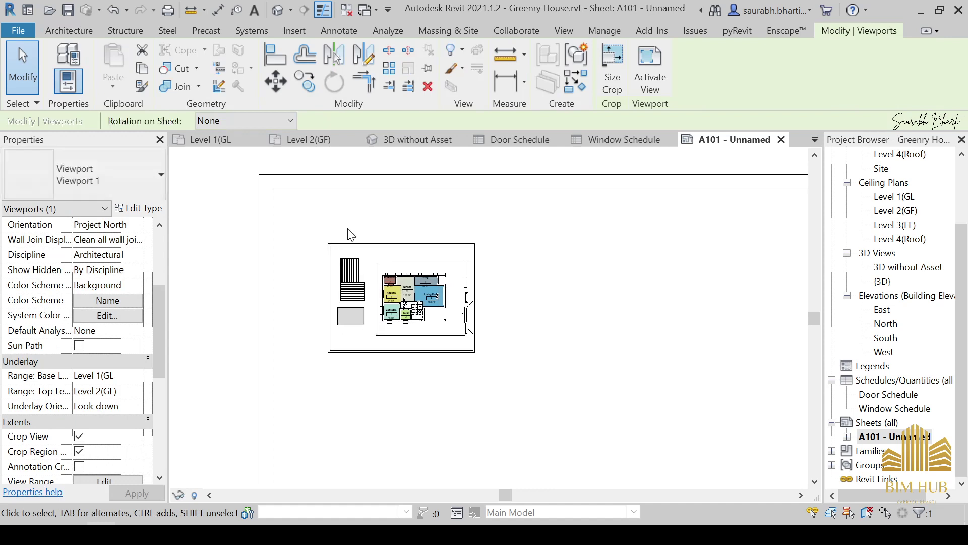
key("Left")
key("Left")
key("Up")
key("Up")
key("Left")
key("Left")
key("Up")
key("Up")
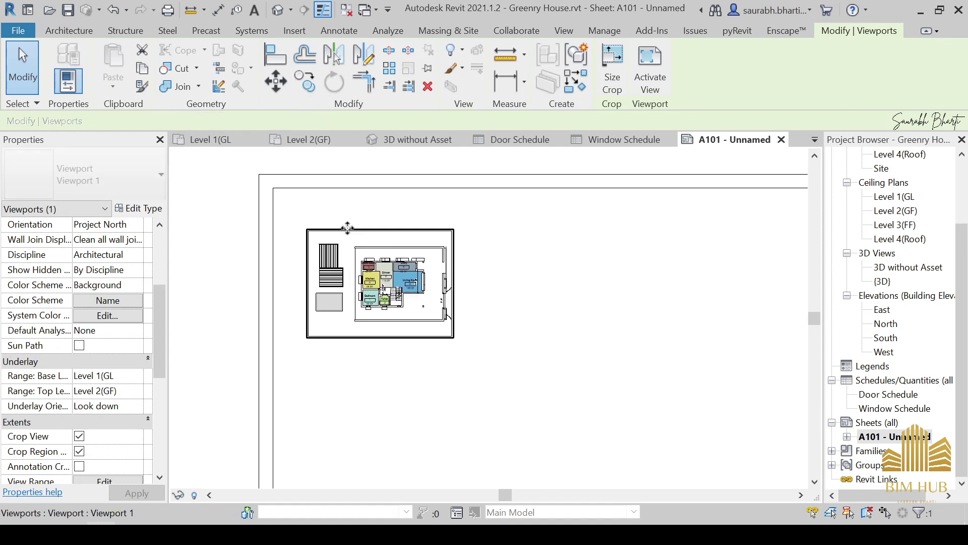
key("Left")
key("Left")
key("Up")
key("Left")
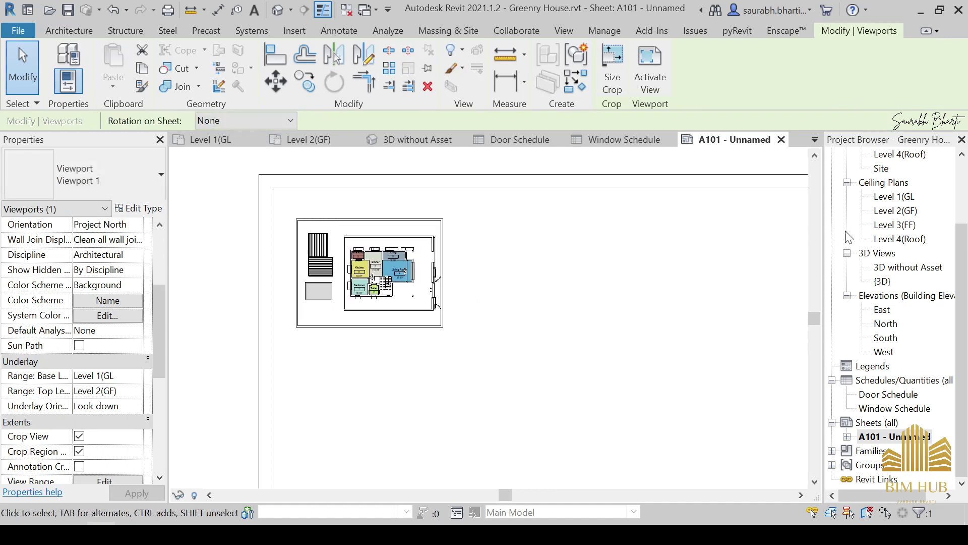
Try placing Level 2(GF) on the sheet again, triggering the already-placed warning.
scroll(852, 237, "up", 2)
left_click(896, 210)
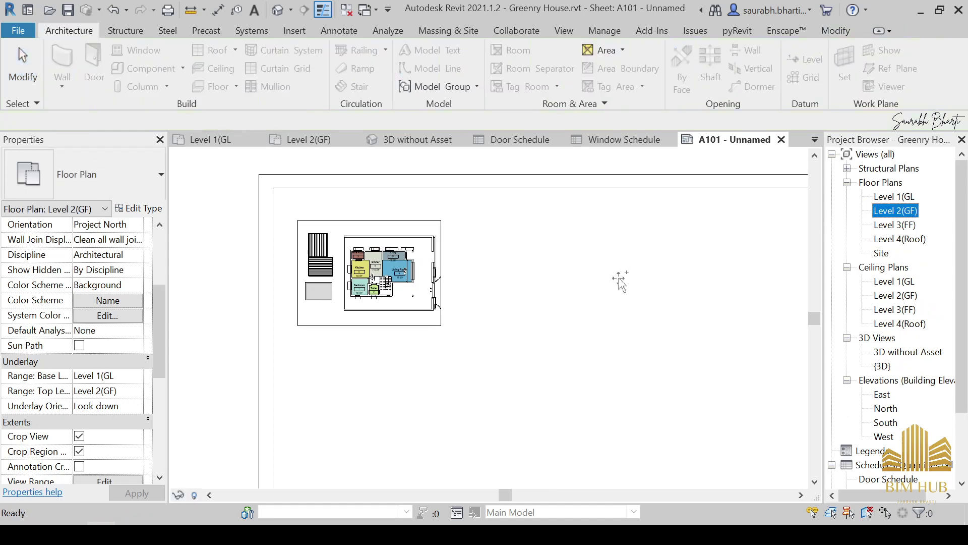
left_click_drag(620, 280, 621, 283)
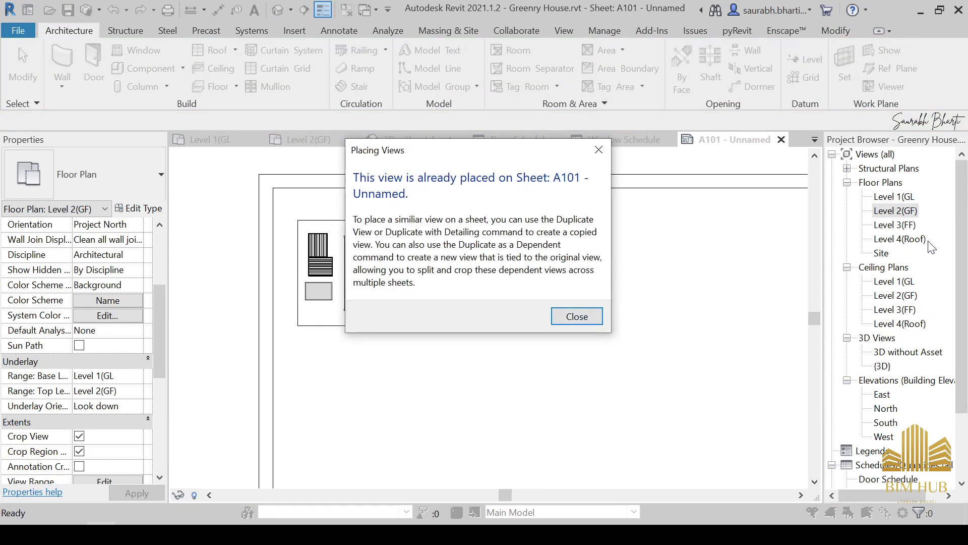
Dismiss the warning, place the Level 3(FF) plan right of Level 2(GF), and open Level 3(FF).
left_click(598, 150)
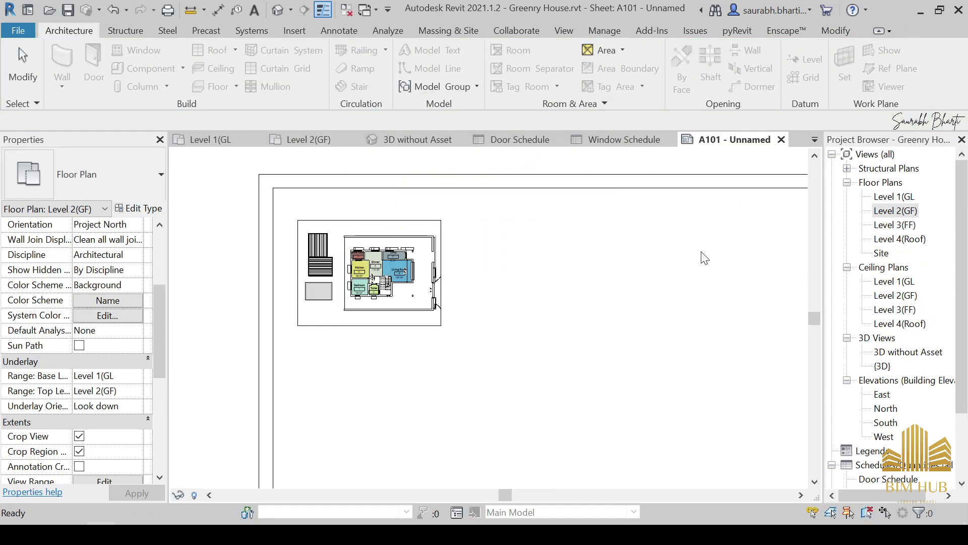
left_click_drag(886, 228, 793, 253)
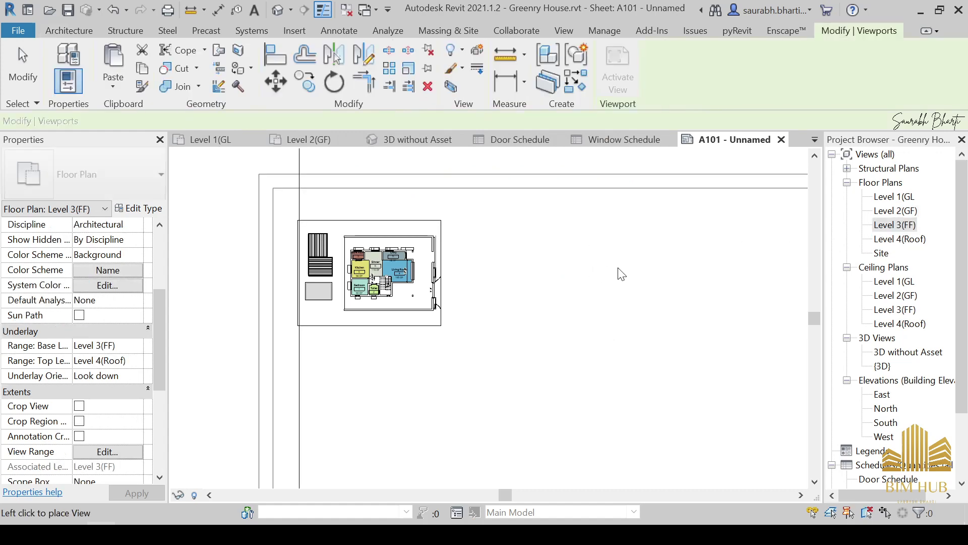
left_click(629, 277)
scroll(583, 289, "down", 2)
scroll(553, 295, "down", 3)
scroll(553, 295, "up", 3)
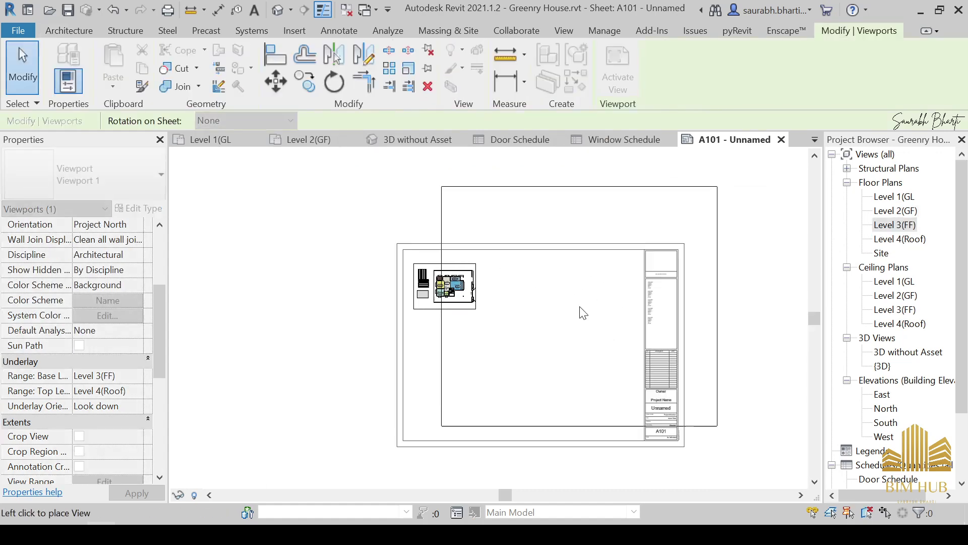
scroll(592, 304, "down", 3)
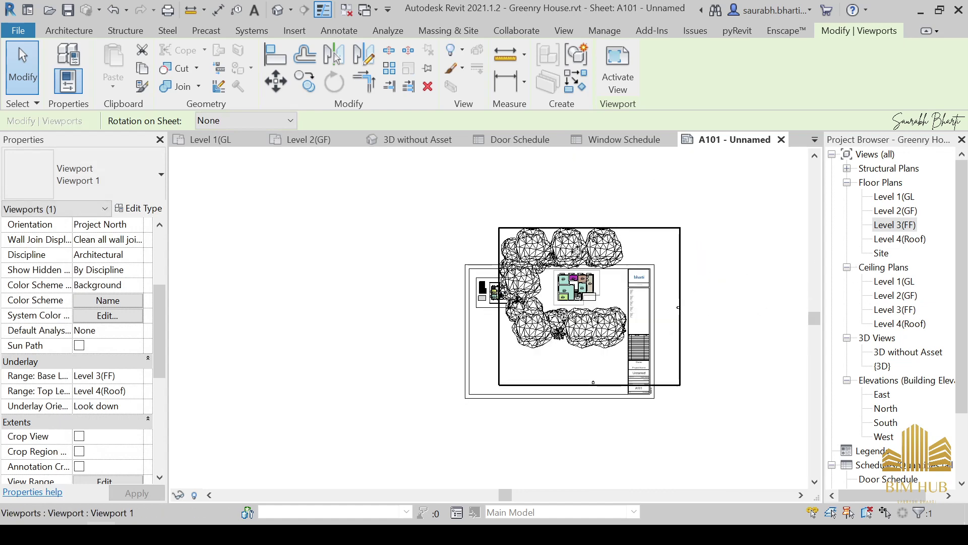
double_click(895, 224)
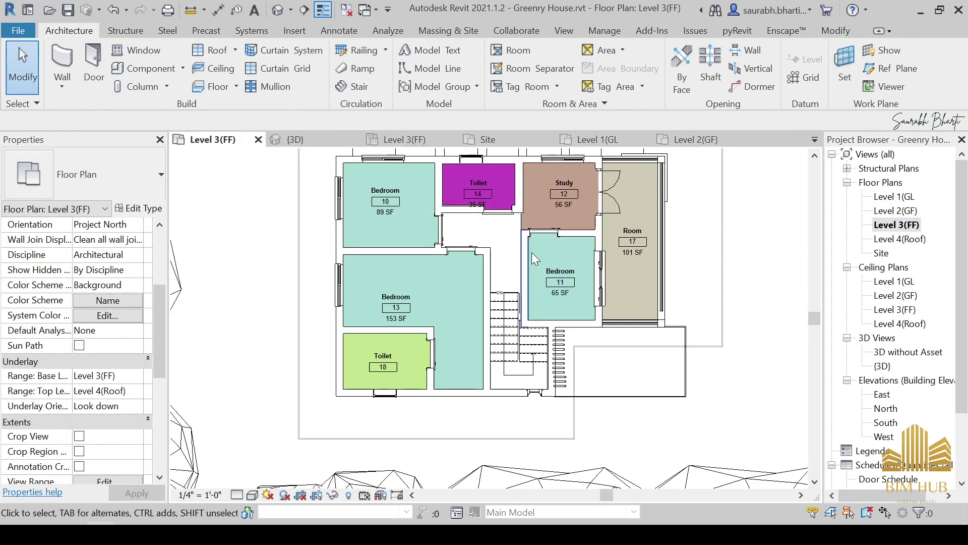
Hide the whole tree category in the Level 3(FF) plan.
left_click(301, 403)
right_click(301, 403)
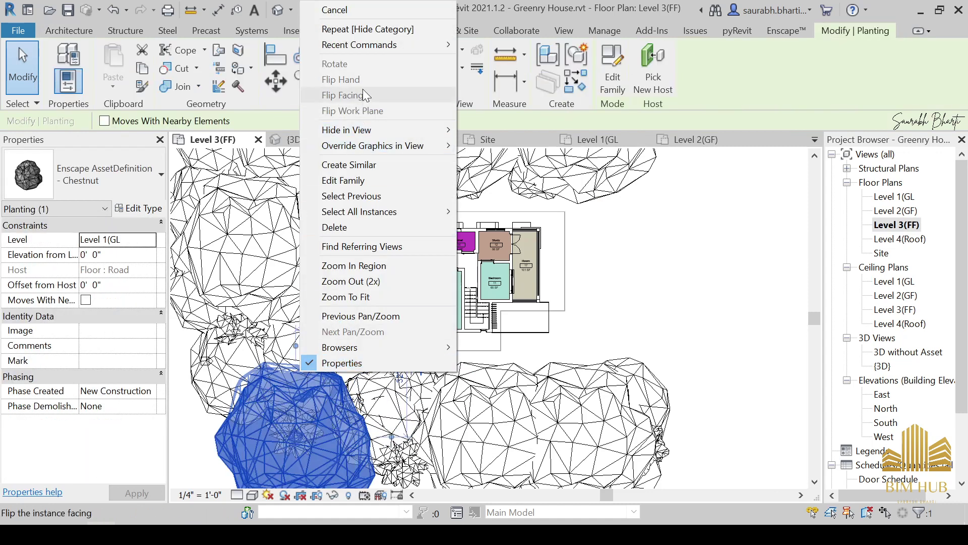
left_click(495, 145)
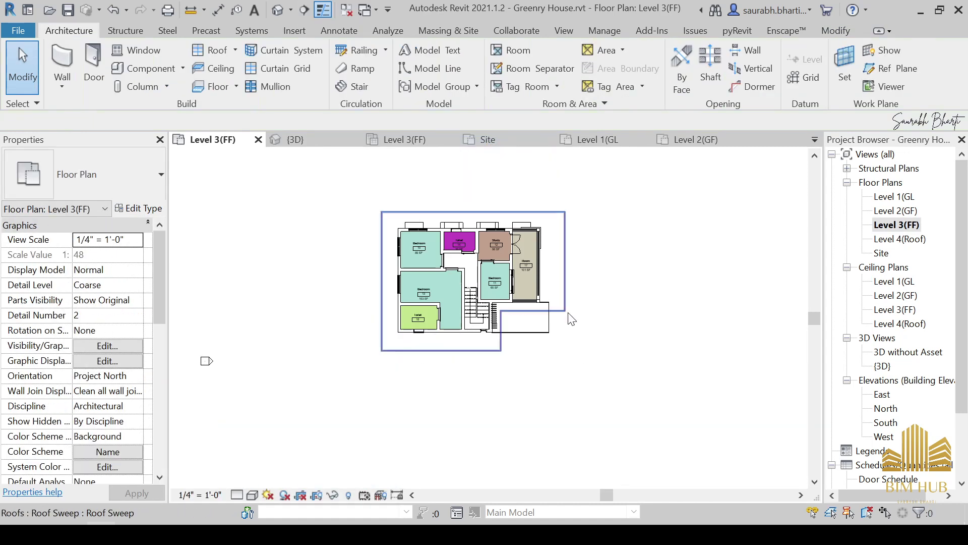
scroll(514, 371, "down", 3)
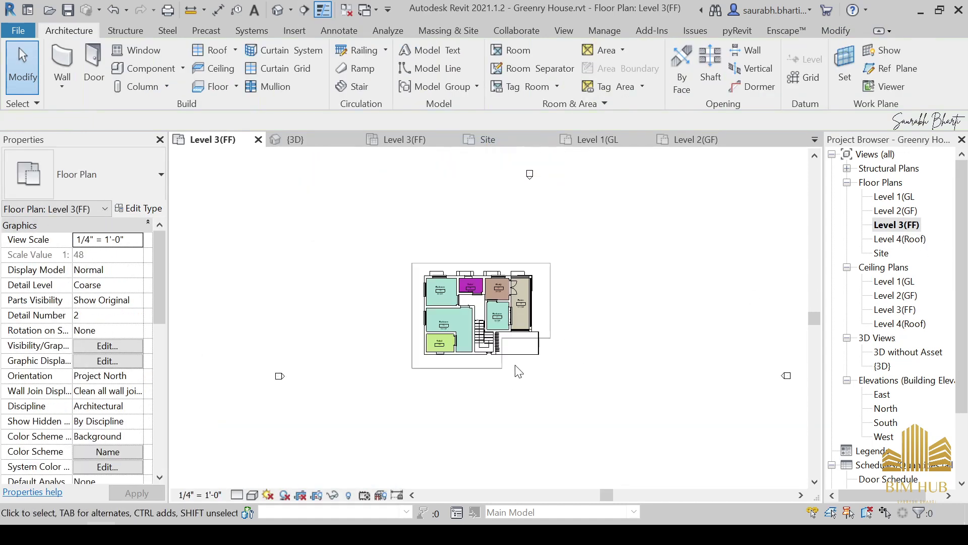
scroll(242, 371, "up", 2)
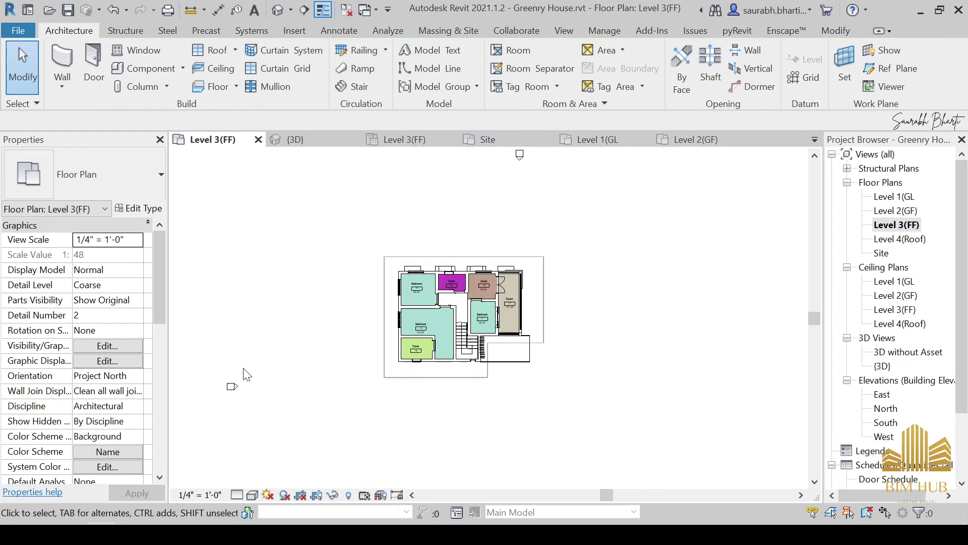
scroll(113, 349, "down", 3)
scroll(101, 363, "down", 5)
scroll(91, 358, "up", 5)
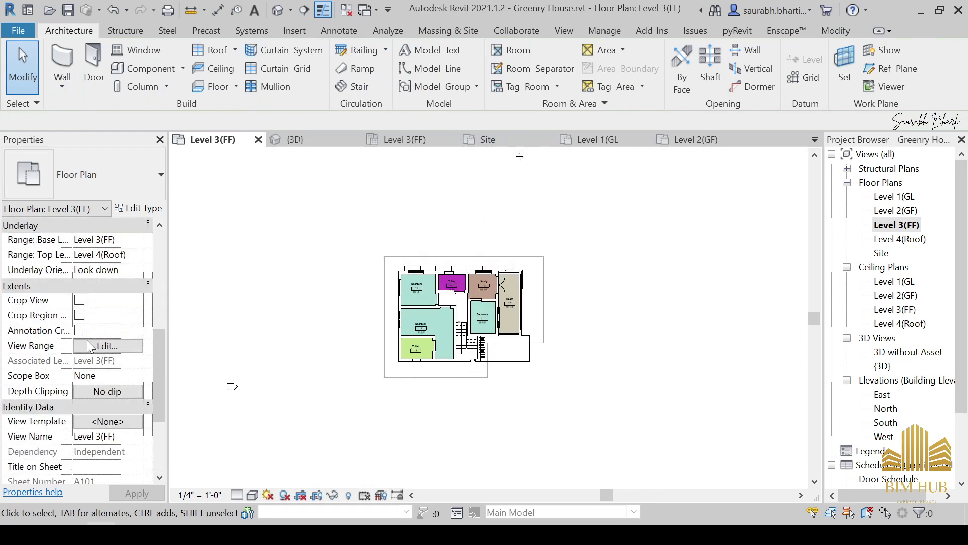
scroll(83, 335, "up", 2)
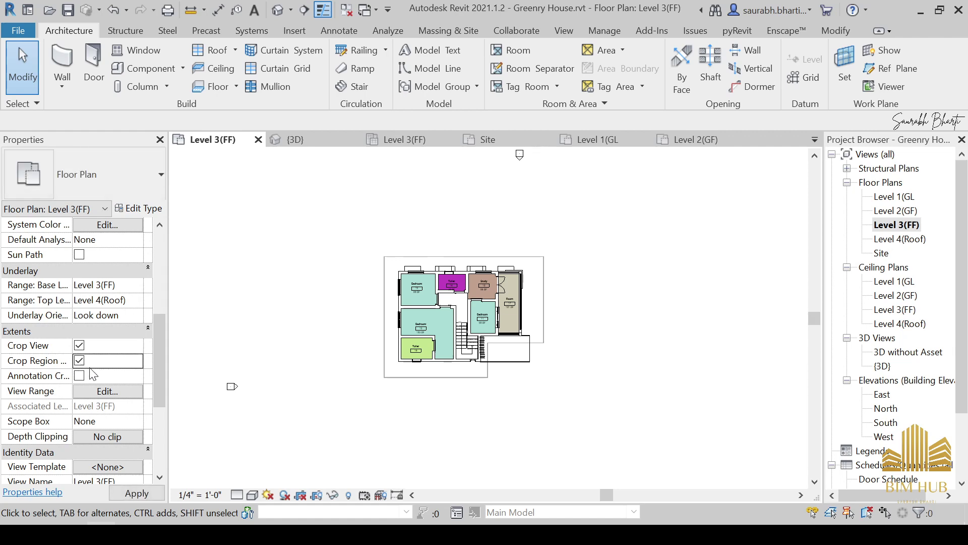
scroll(289, 410, "down", 3)
Reshape the crop region into a single rectangle framing the house plan.
left_click(449, 275)
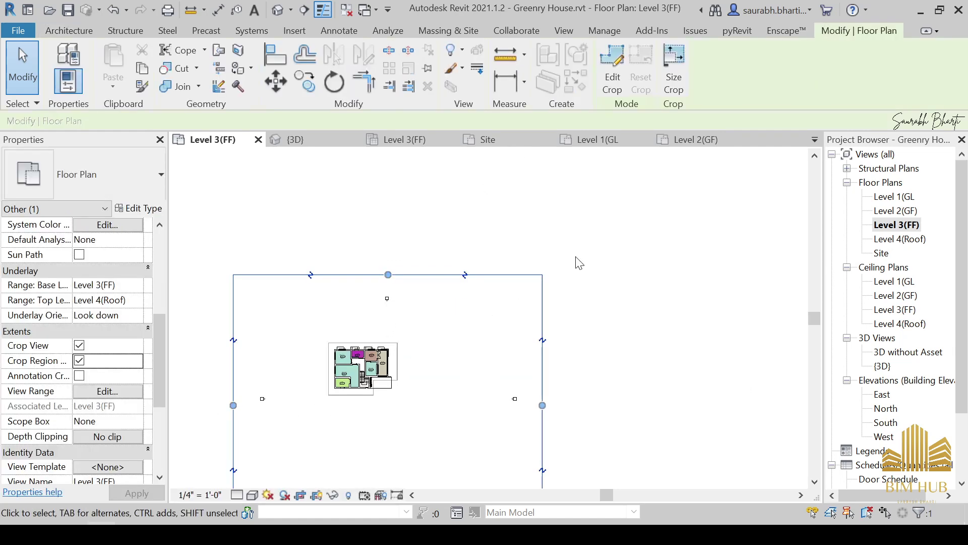
scroll(579, 263, "down", 2)
scroll(450, 266, "up", 1)
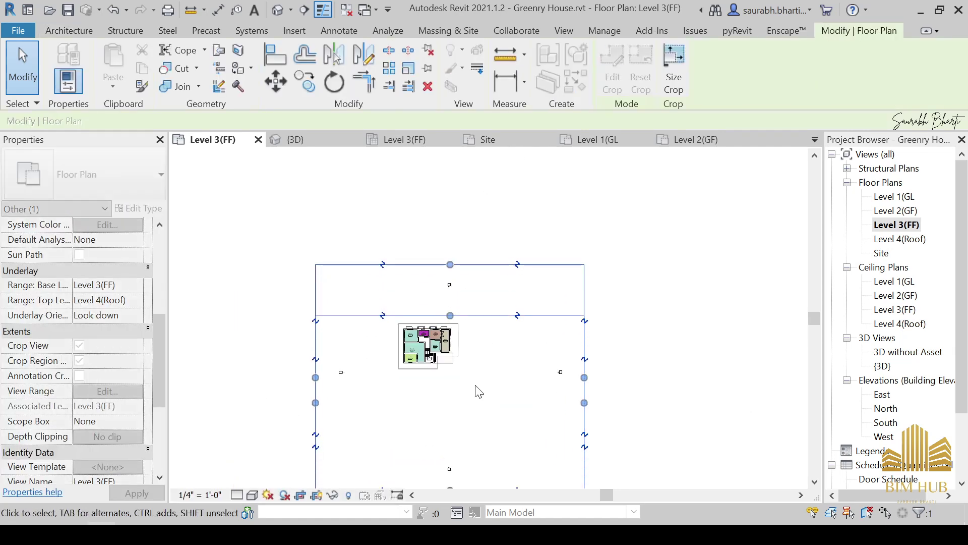
left_click_drag(444, 306, 476, 389)
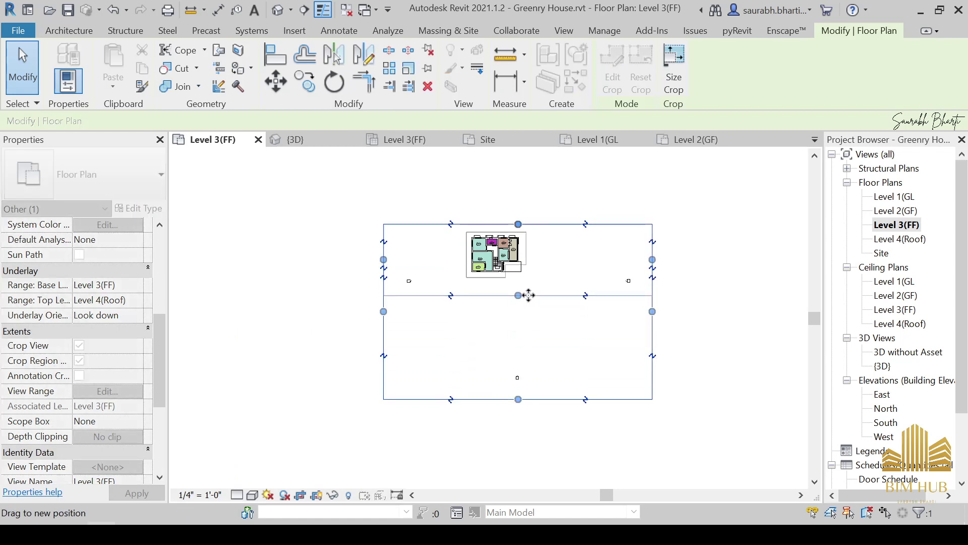
left_click_drag(519, 345, 523, 290)
scroll(402, 261, "up", 2)
left_click_drag(447, 264, 539, 260)
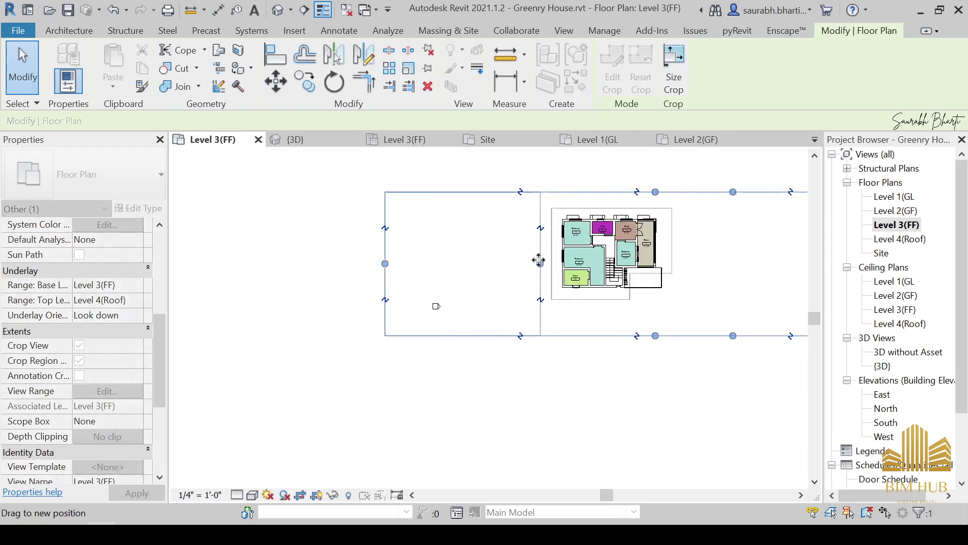
middle_click_drag(785, 307, 638, 328)
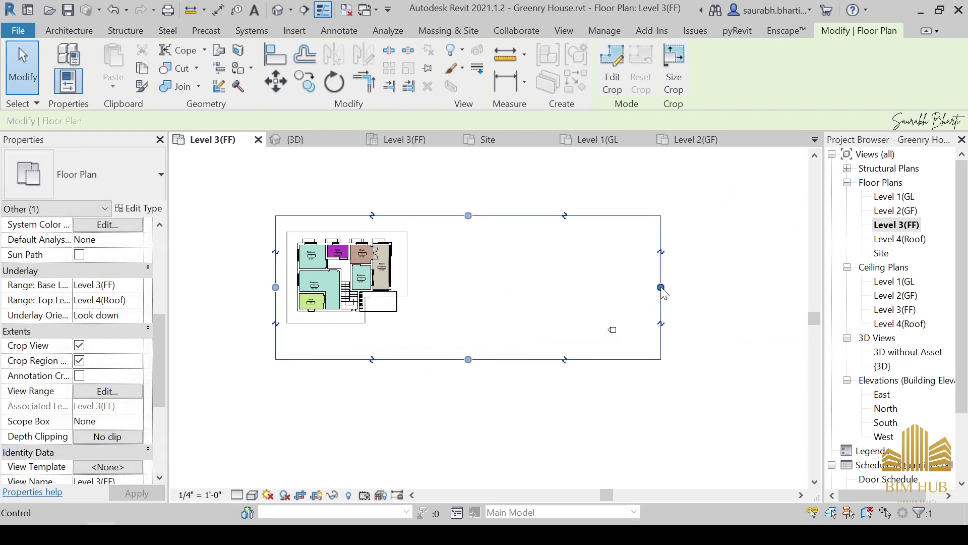
left_click_drag(465, 286, 432, 283)
left_click(696, 319)
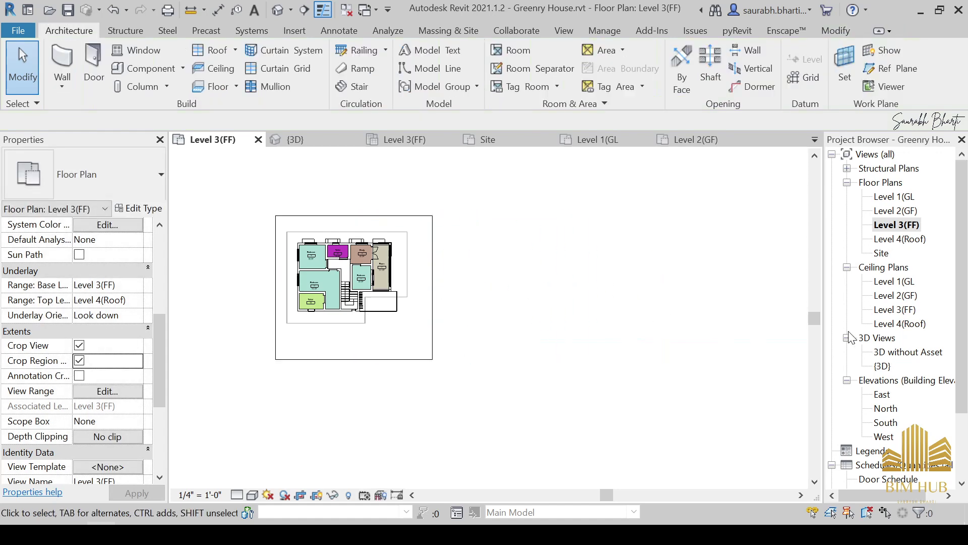
scroll(885, 340, "down", 2)
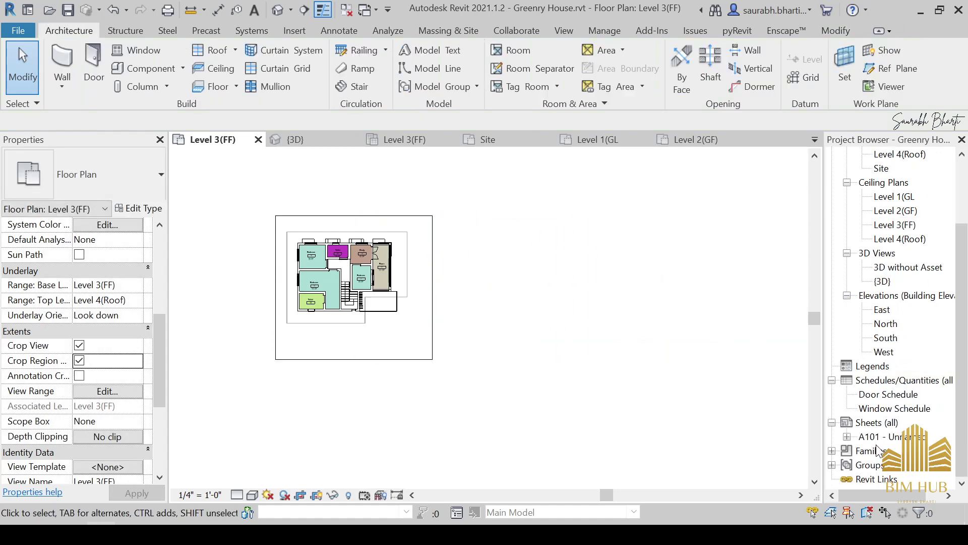
Open sheet A101 and move the Level 3(FF) viewport lower on the sheet.
left_click_drag(878, 436, 594, 323)
left_click(565, 333)
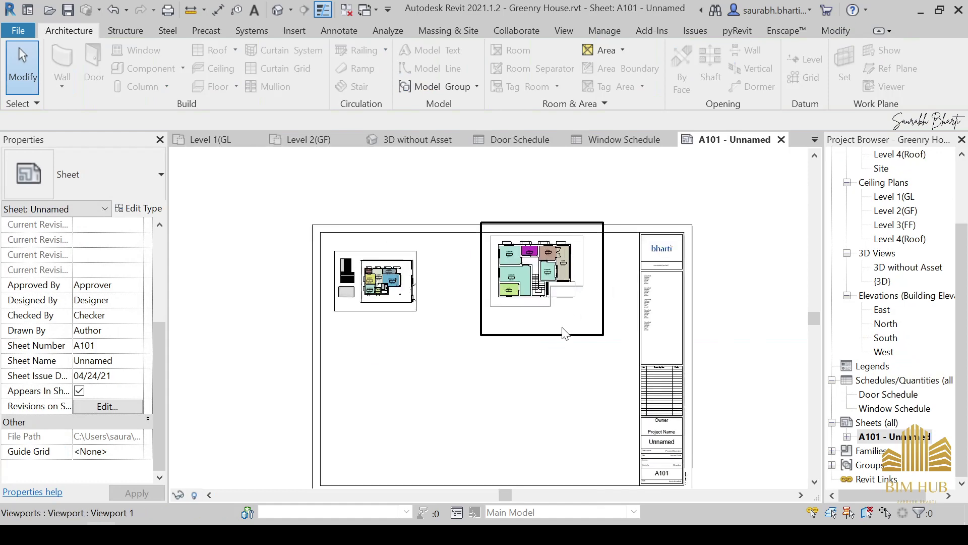
scroll(554, 353, "up", 4)
middle_click_drag(575, 368, 551, 368)
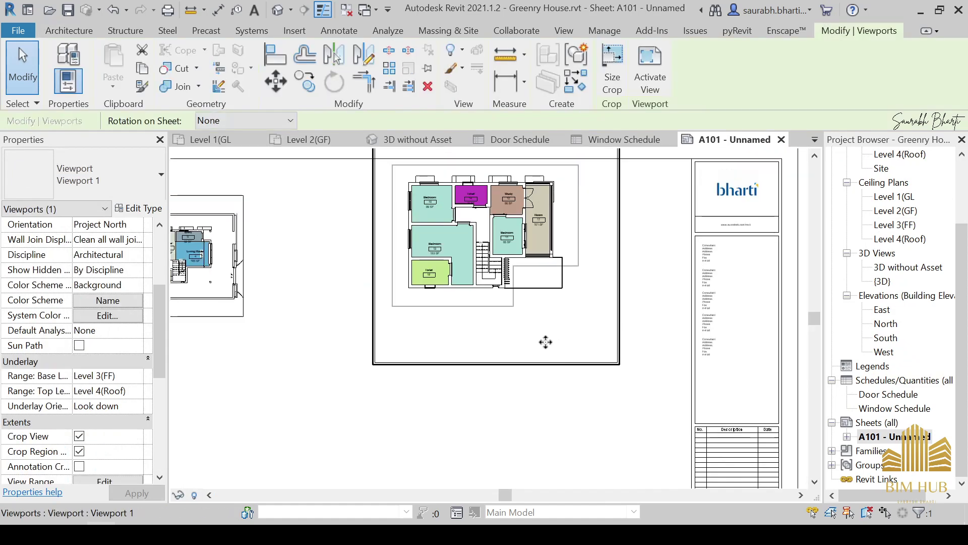
left_click_drag(544, 322, 540, 338)
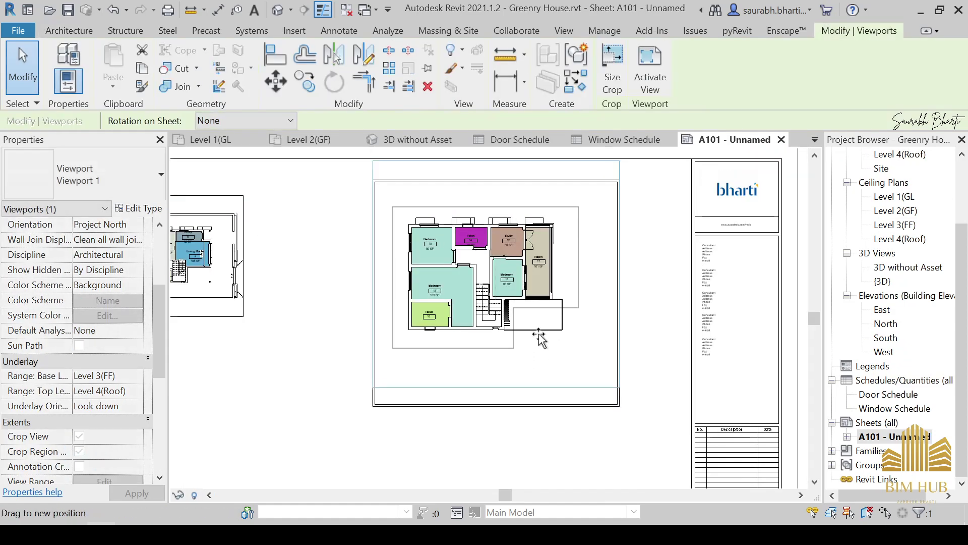
Inside the Level 3(FF) viewport, pull the crop's right, bottom and left edges in to the plan.
double_click(575, 234)
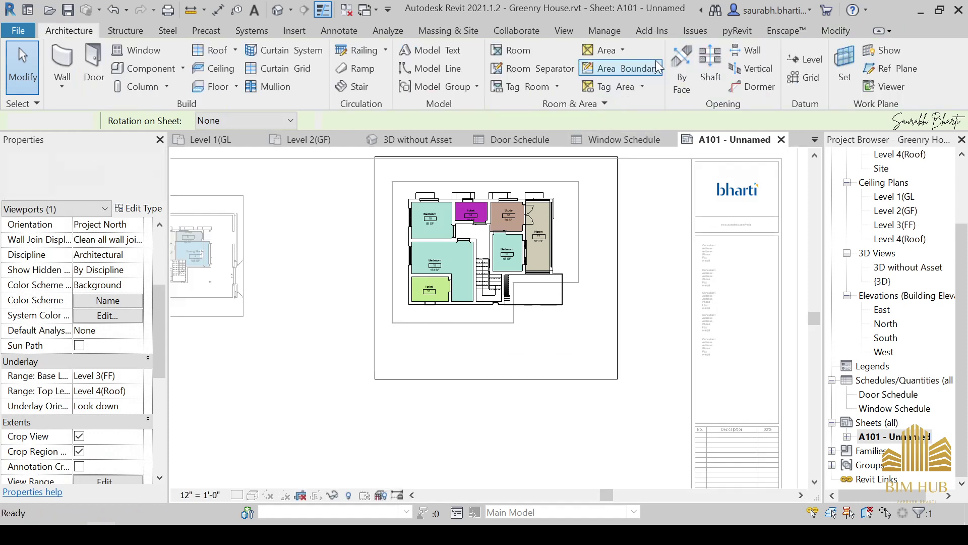
left_click(616, 264)
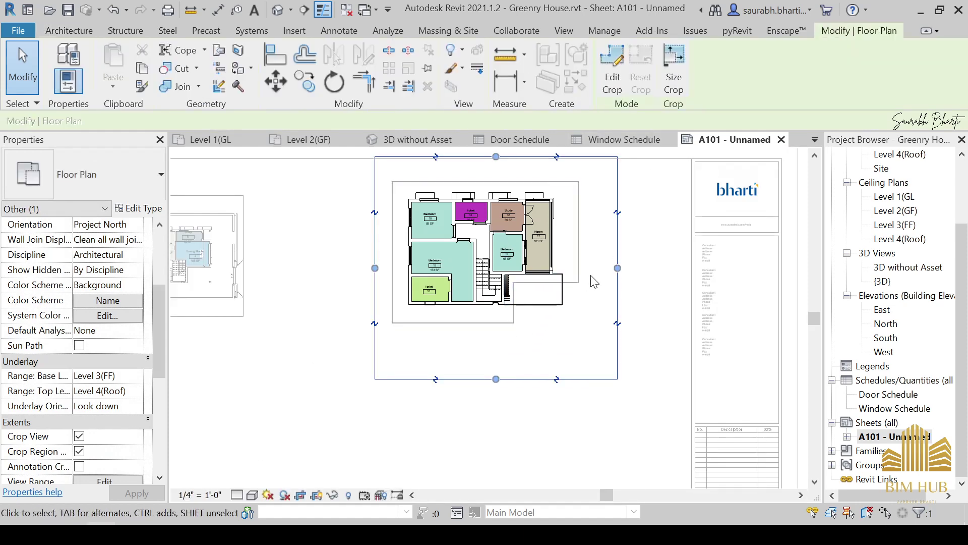
left_click_drag(616, 268, 587, 267)
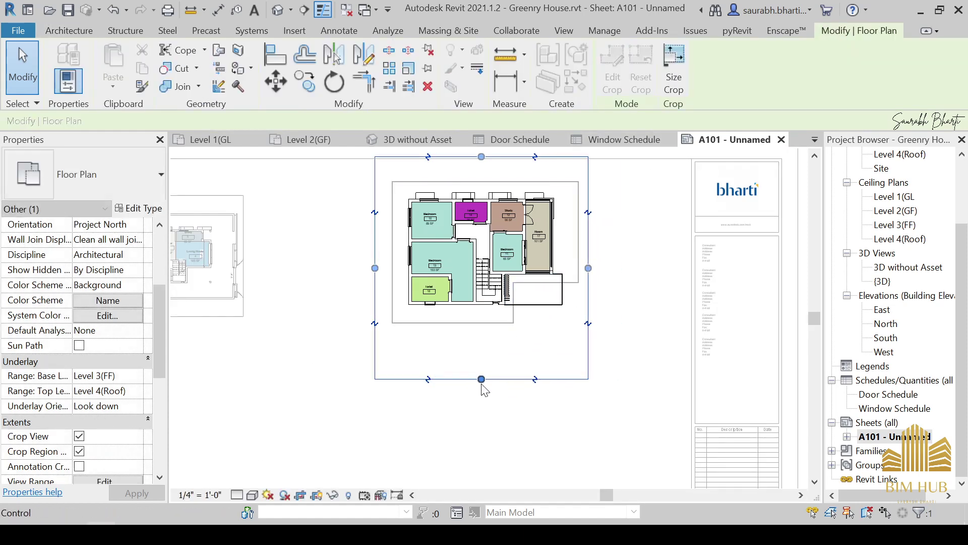
left_click_drag(481, 378, 481, 331)
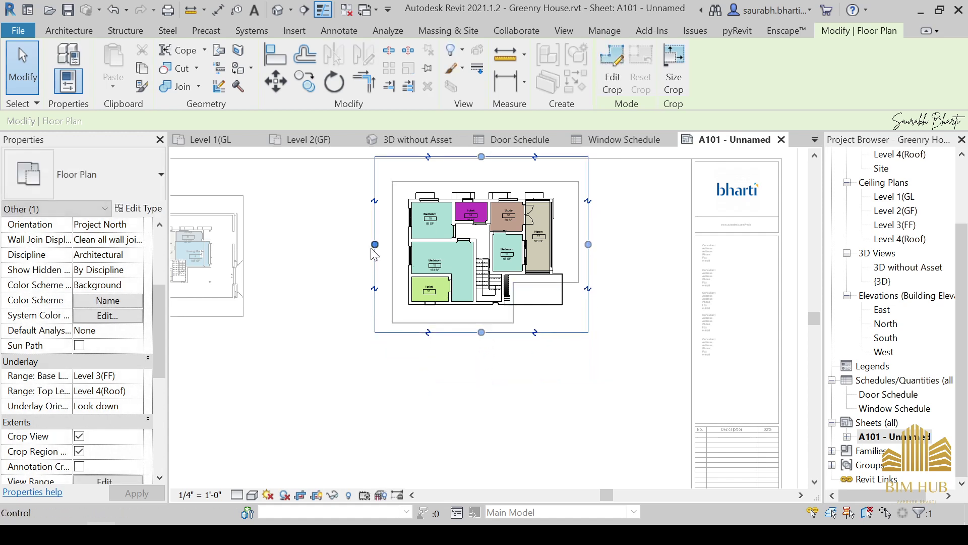
left_click_drag(378, 243, 383, 244)
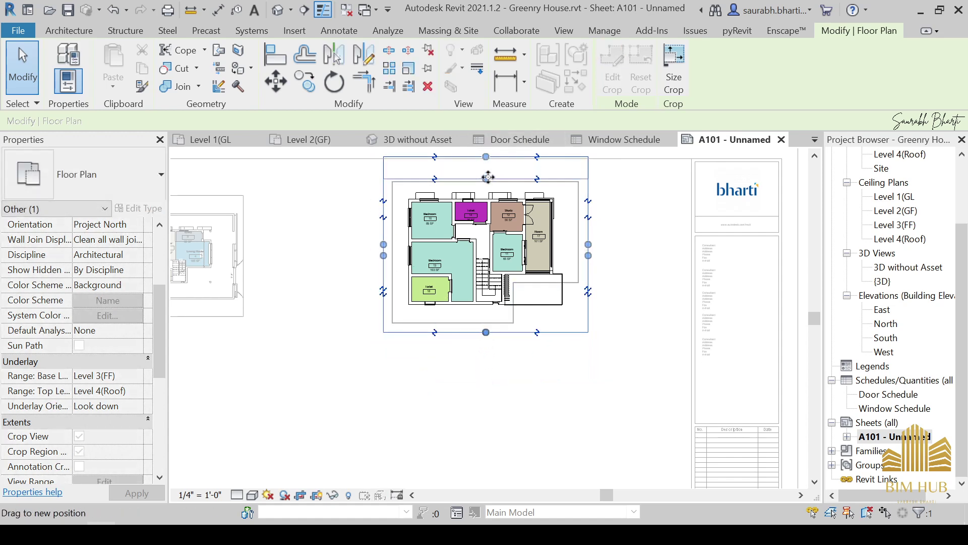
scroll(112, 405, "down", 2)
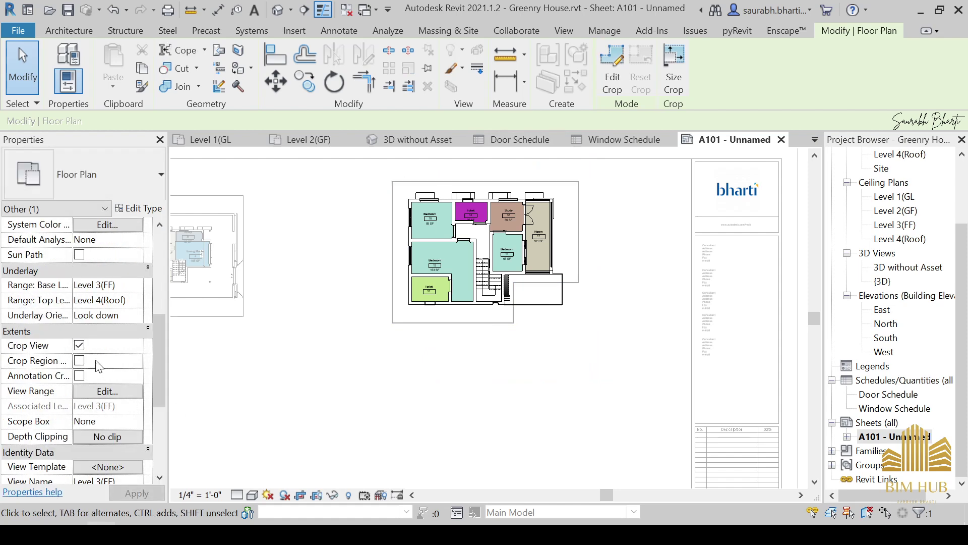
double_click(281, 402)
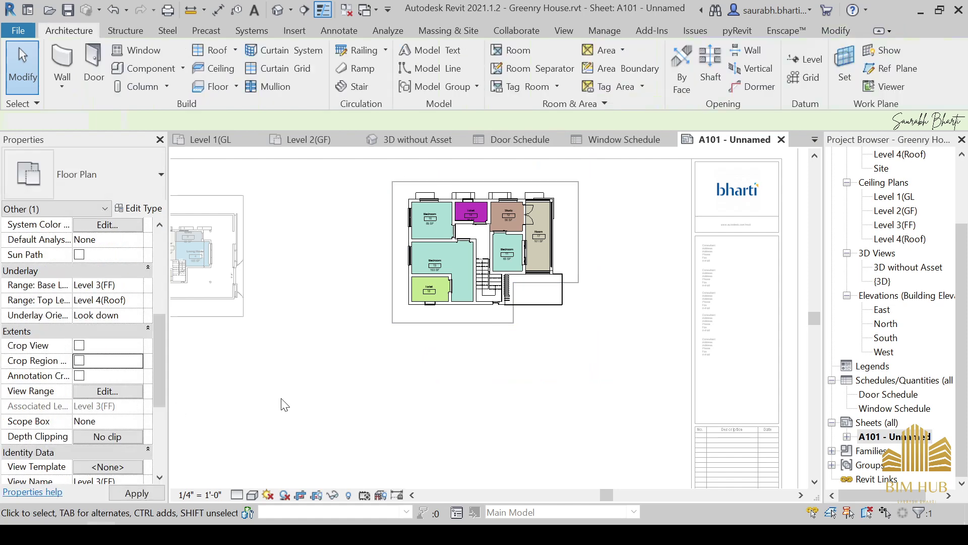
Hide the stray elevation markers around the plan in the sheet view.
scroll(394, 406, "down", 2)
middle_click_drag(393, 407, 476, 367)
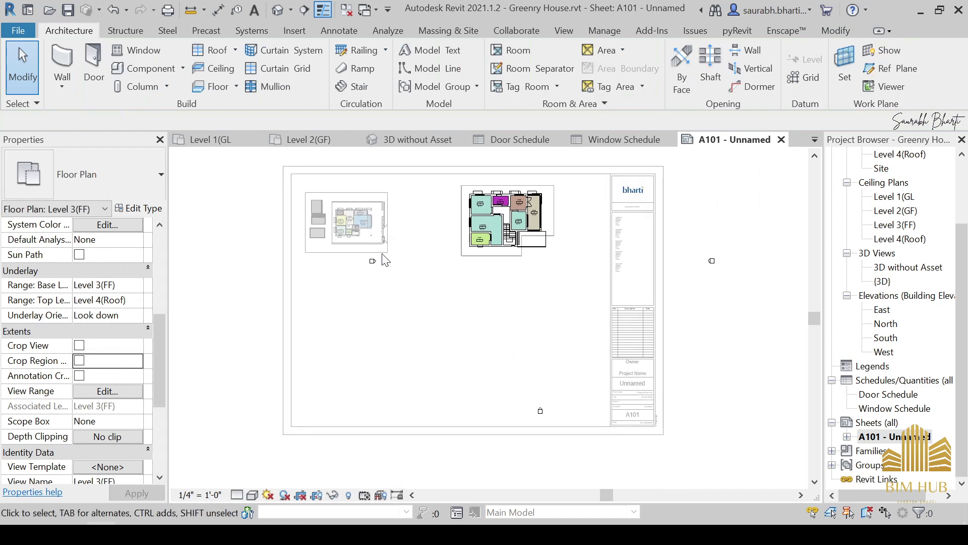
scroll(374, 270, "up", 2)
left_click_drag(335, 253, 361, 300)
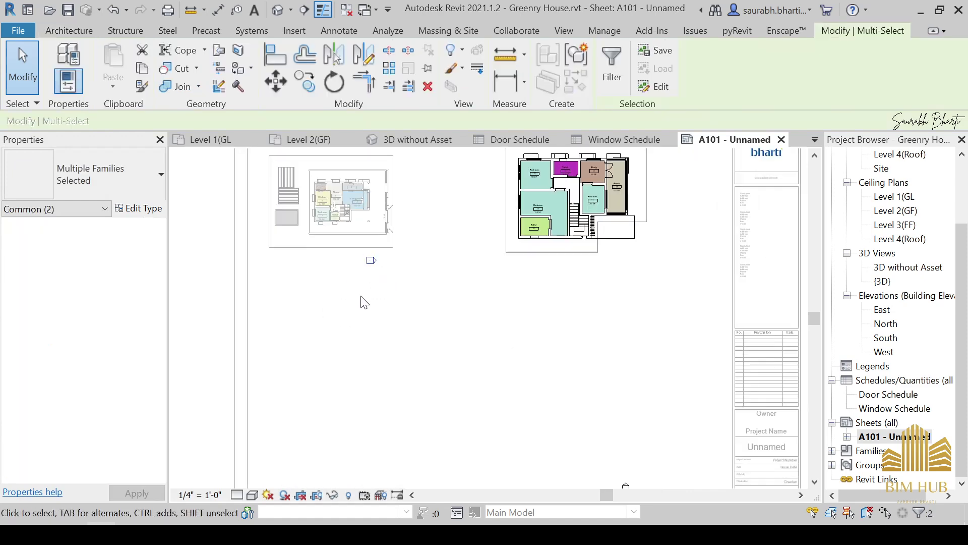
middle_click(400, 331)
key("Escape")
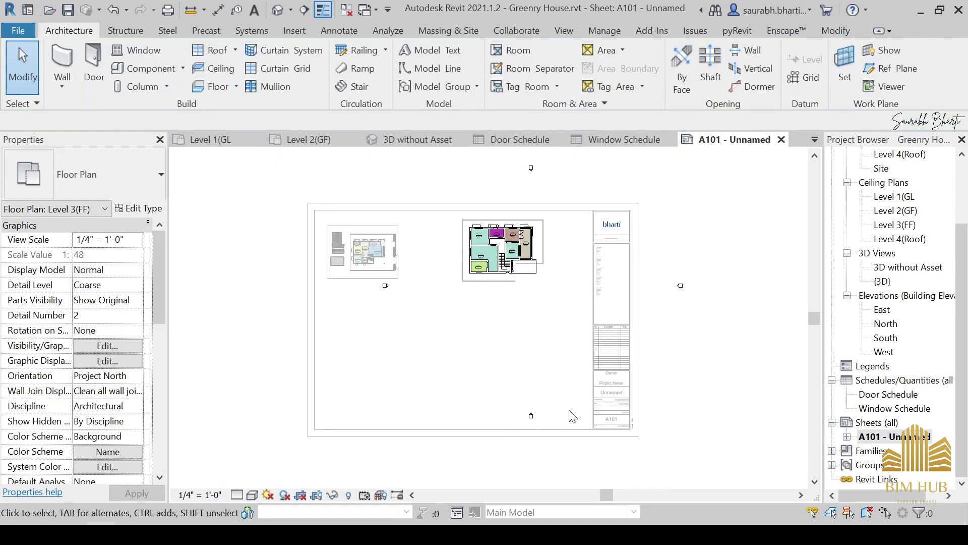
left_click_drag(488, 465, 489, 465)
right_click(534, 417)
mouse_move(582, 158)
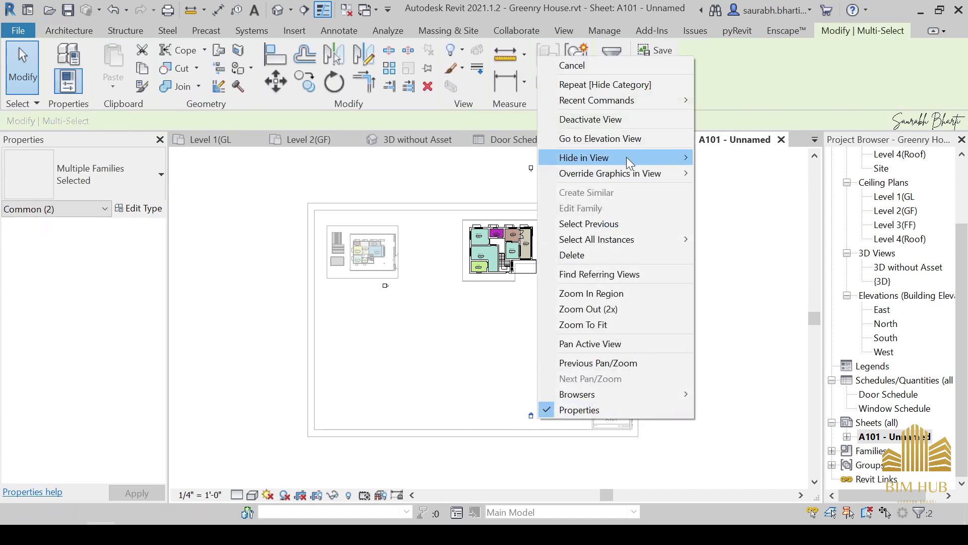
left_click(733, 172)
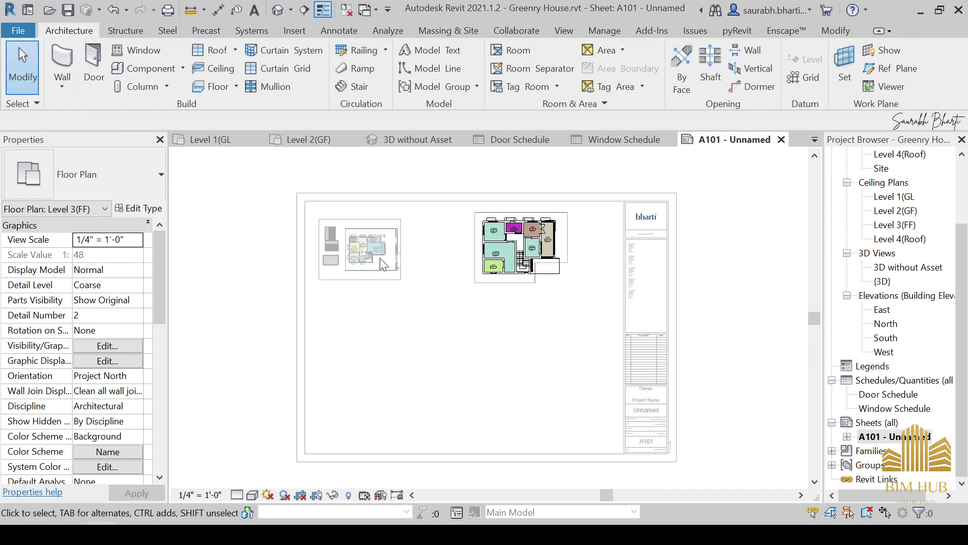
scroll(379, 258, "up", 3)
mouse_move(371, 243)
middle_mouse_down()
mouse_move(618, 288)
mouse_move(434, 283)
middle_mouse_up()
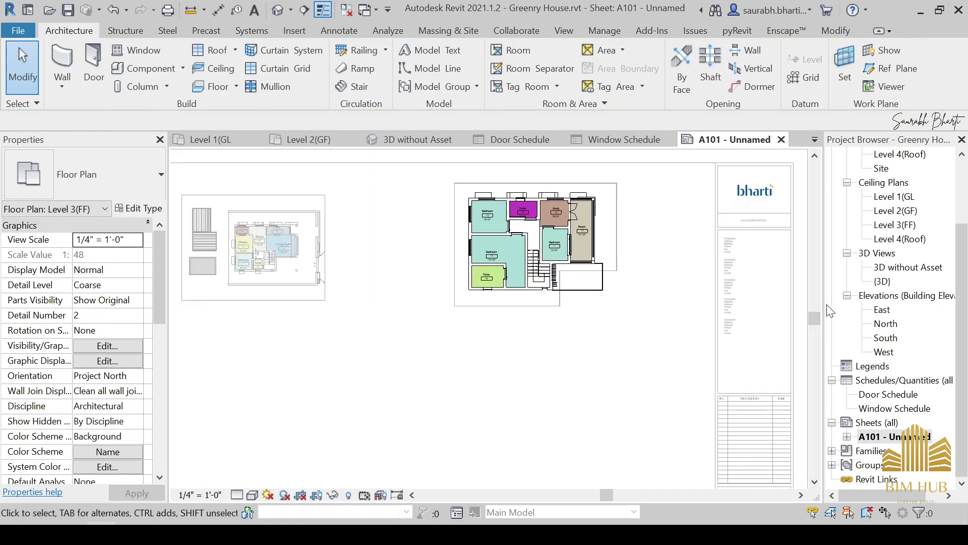
scroll(901, 242, "up", 3)
scroll(903, 252, "down", 2)
scroll(905, 282, "down", 1)
scroll(571, 343, "down", 3)
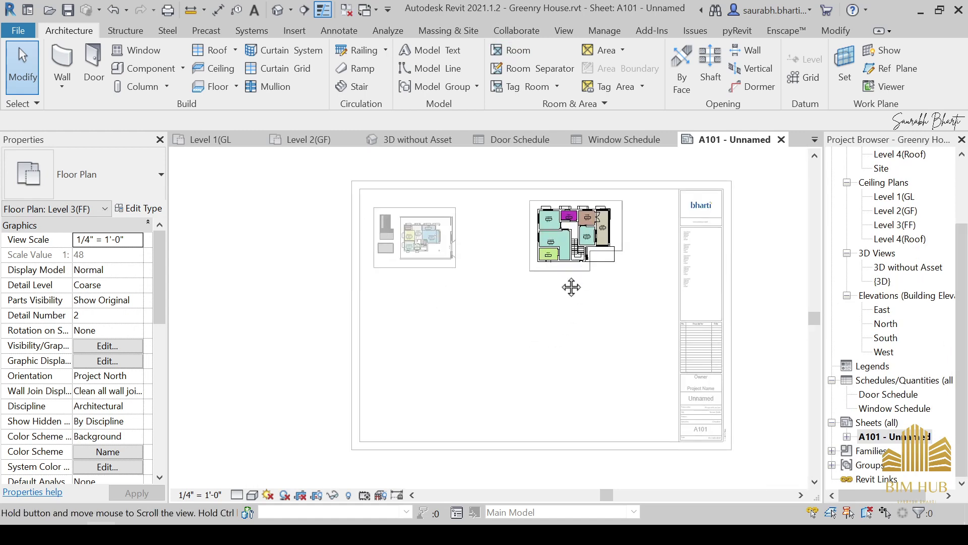
Open the default {3D} view and orbit the model.
left_click(880, 270)
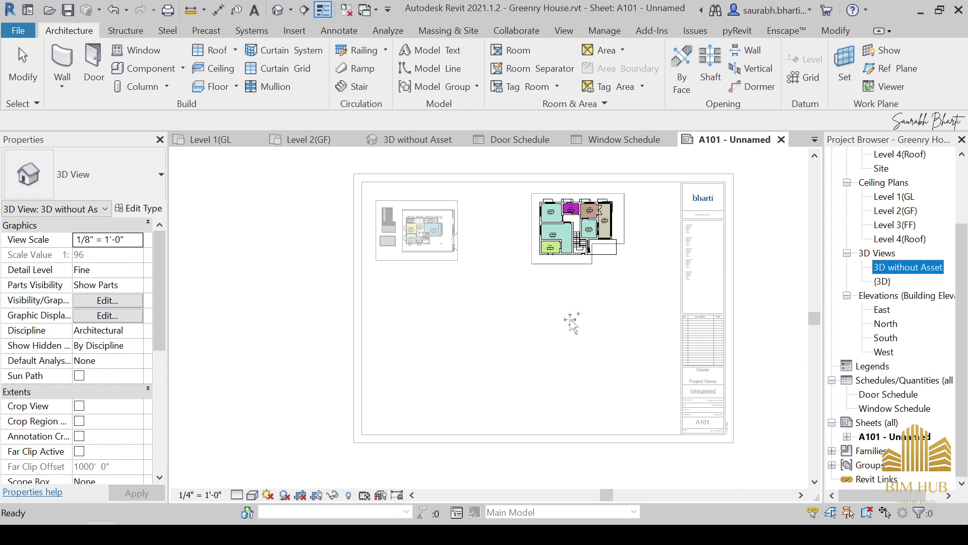
right_click(891, 278)
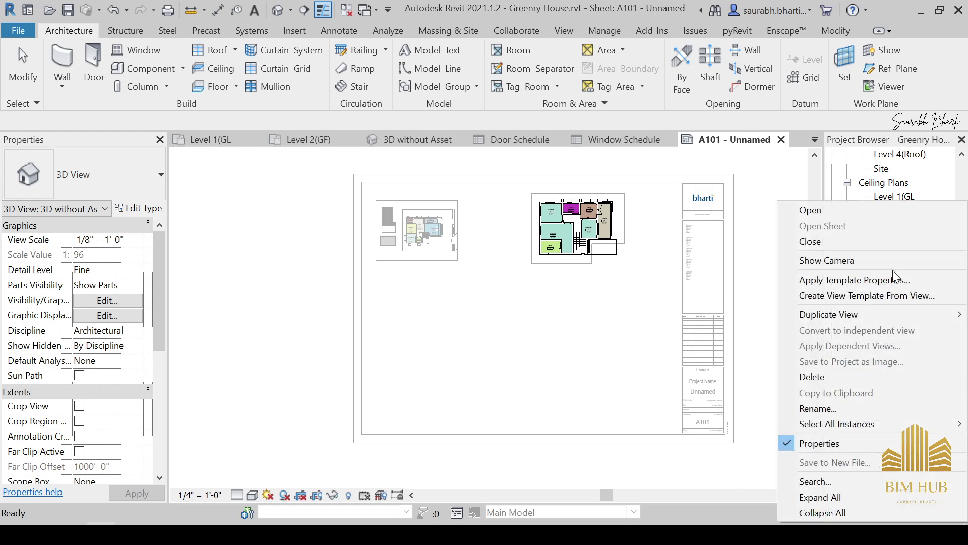
left_click(827, 308)
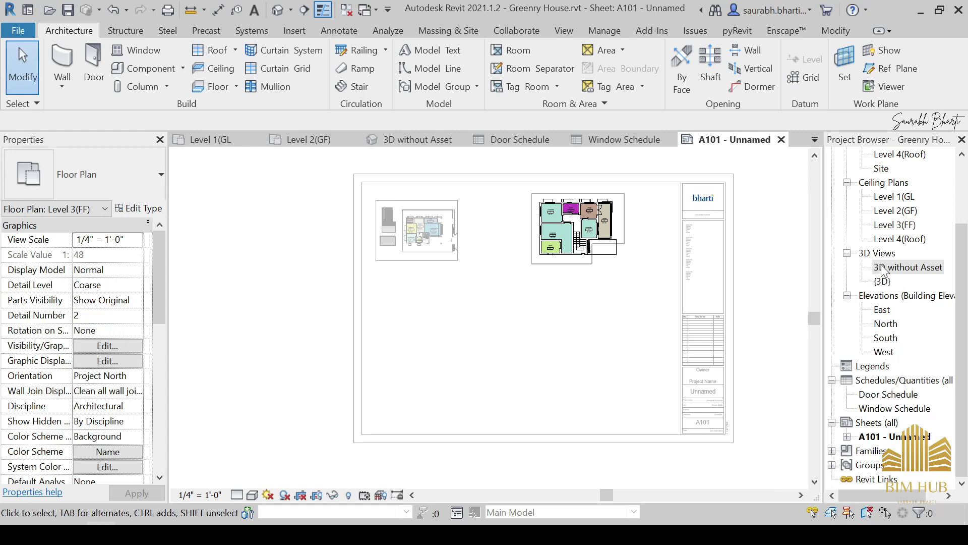
left_click(883, 282)
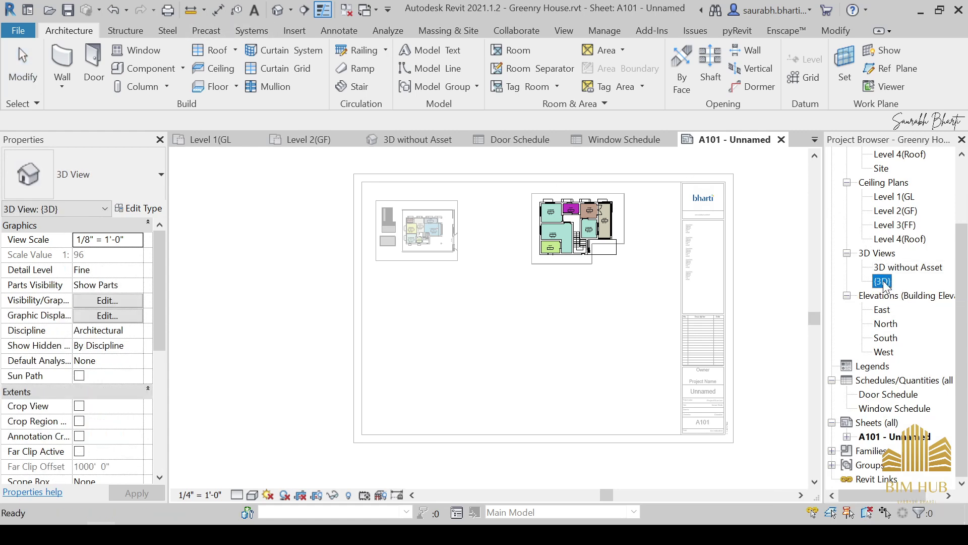
double_click(889, 283)
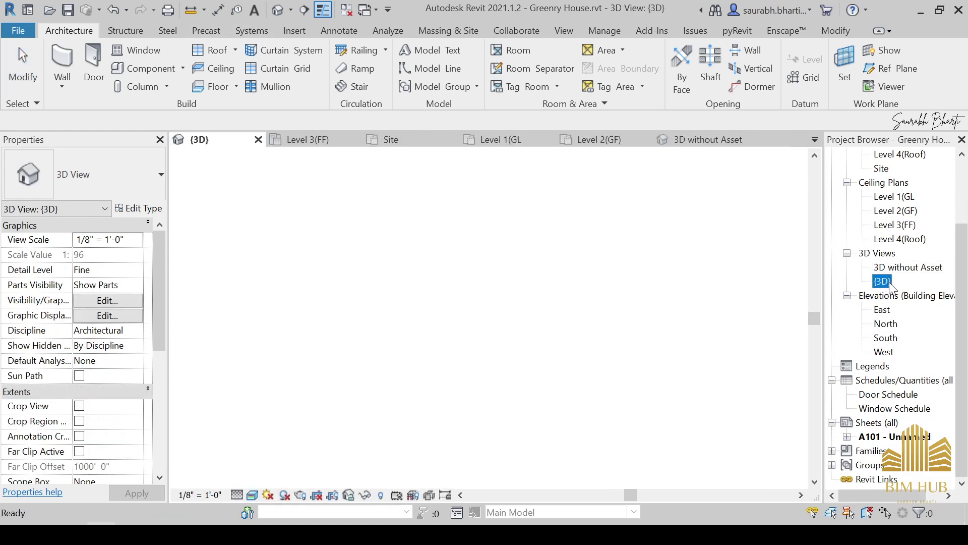
middle_click_drag(529, 353, 600, 392, "shift")
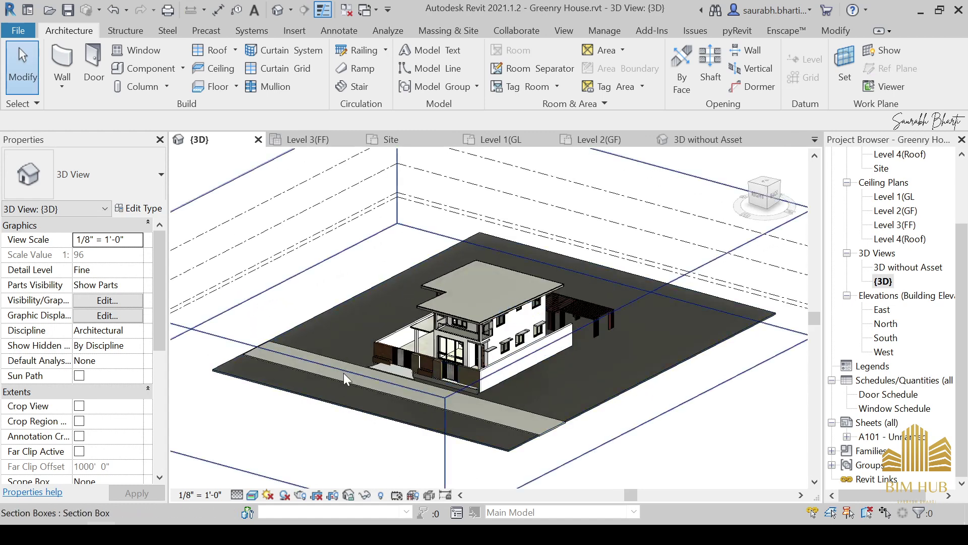
scroll(101, 405, "down", 5)
scroll(98, 347, "up", 5)
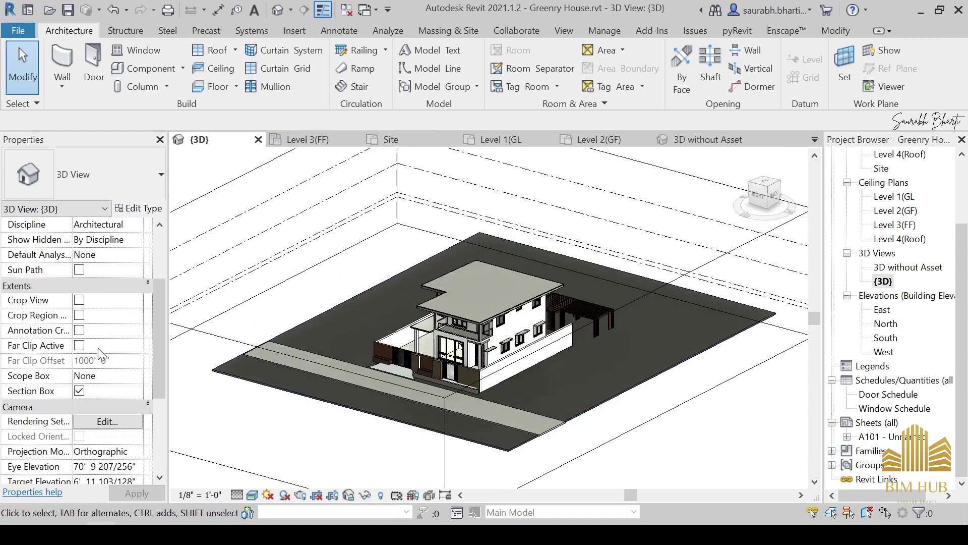
Turn off the {3D} view's Section Box and zoom out to show the whole house and site.
left_click(80, 390)
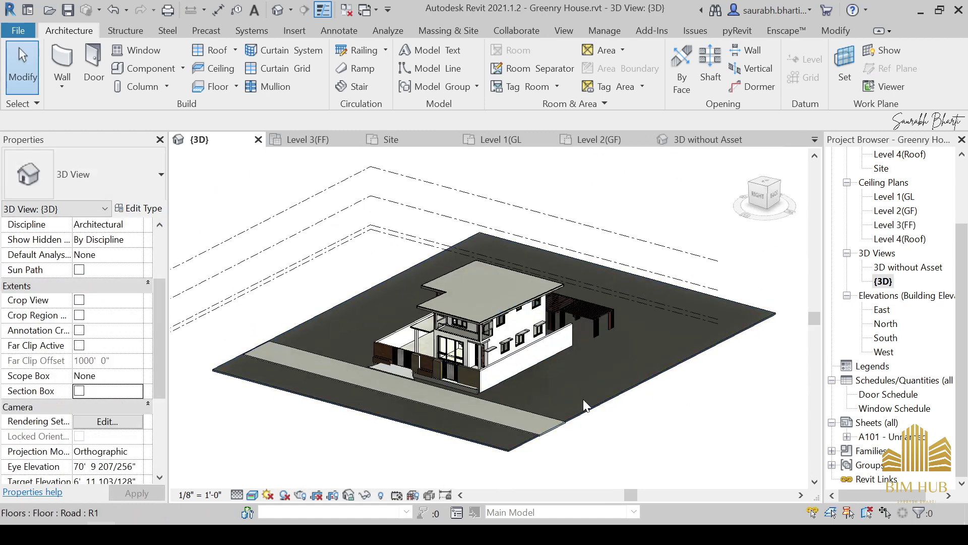
scroll(582, 399, "down", 3)
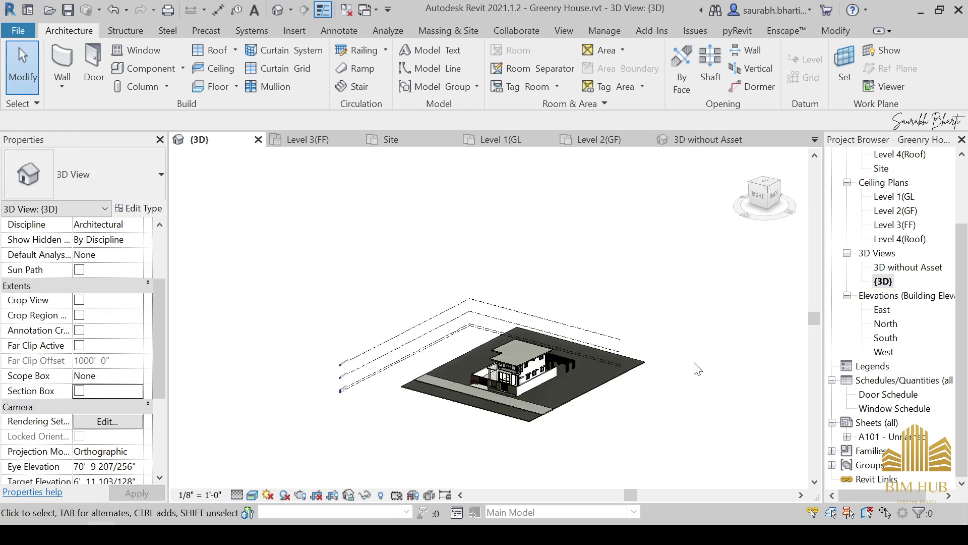
scroll(698, 369, "down", 1)
scroll(697, 369, "down", 1)
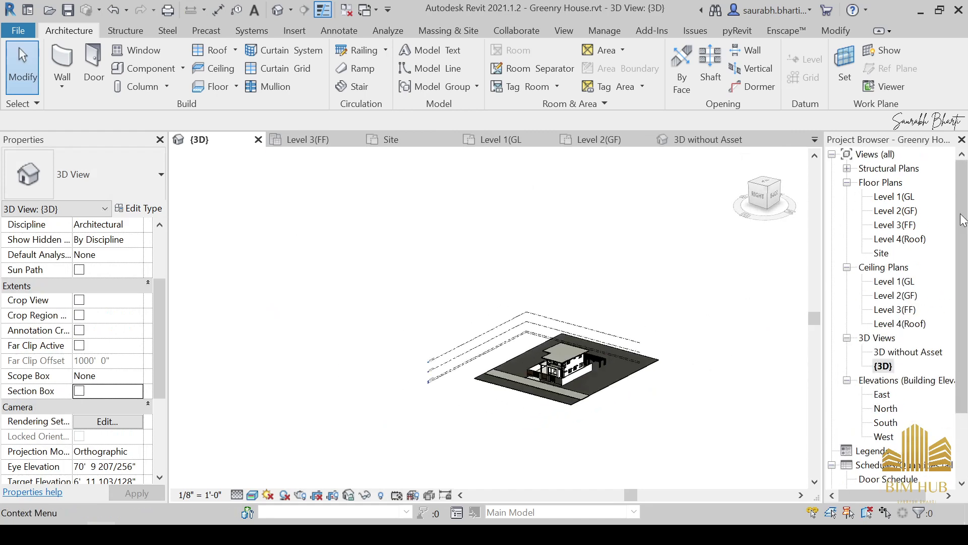
double_click(902, 211)
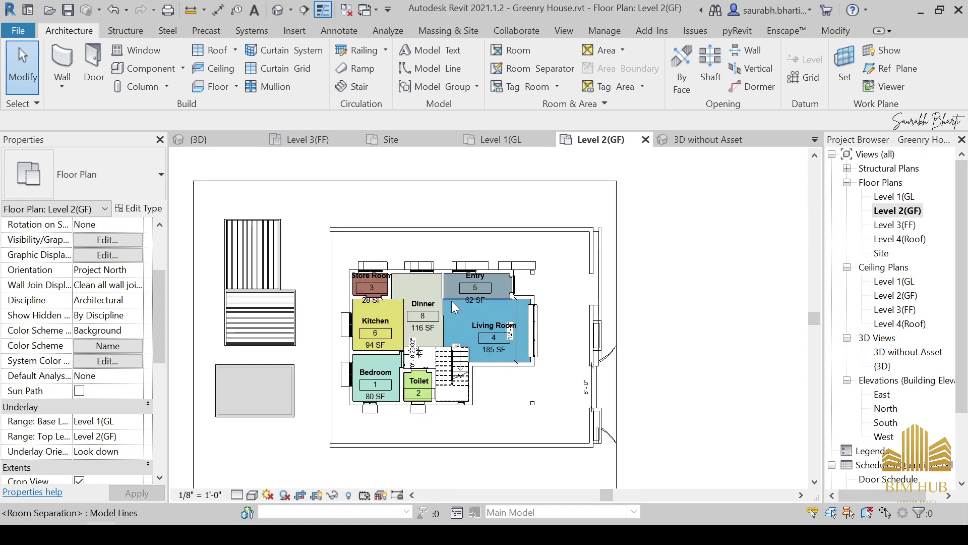
Draw a vertical building section from above to below the Level 2(GF) plan.
scroll(399, 334, "up", 1)
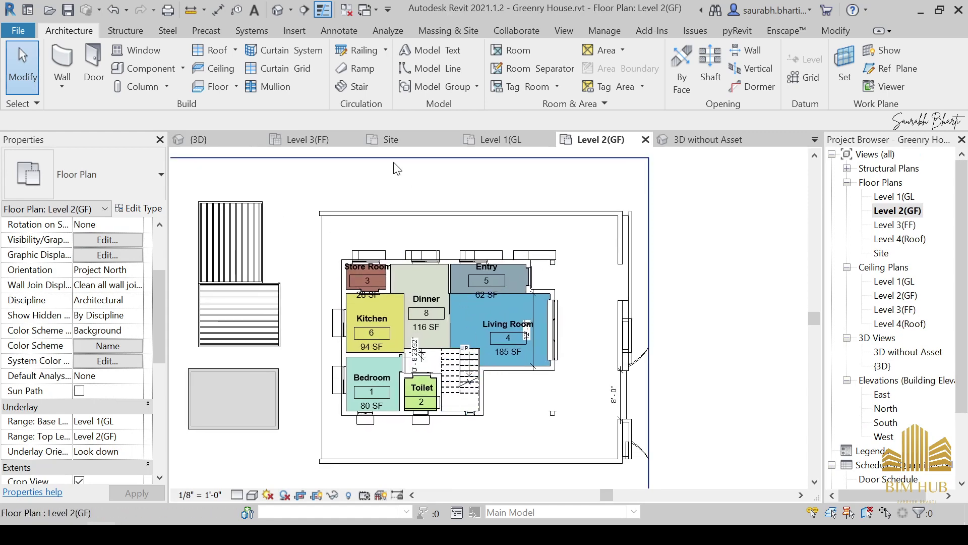
left_click(304, 10)
scroll(491, 259, "down", 2)
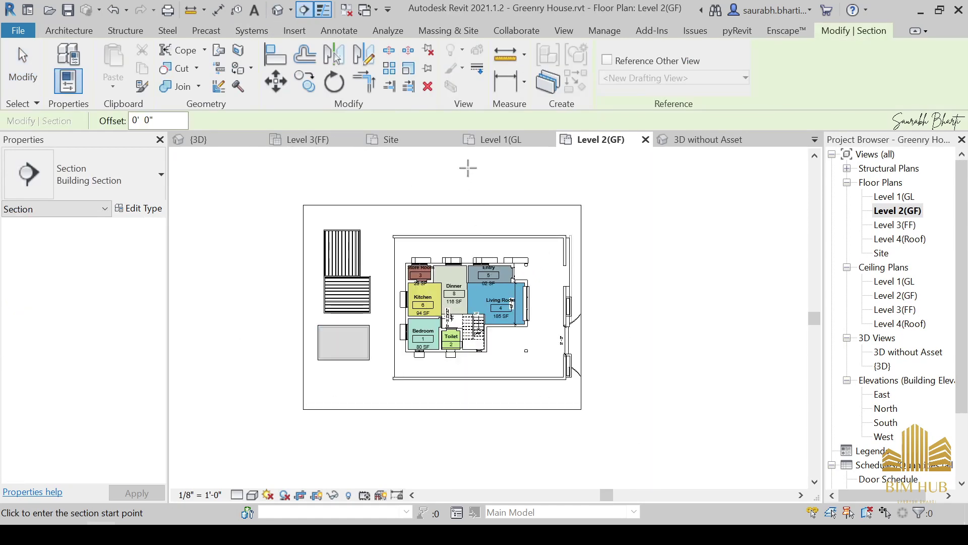
left_click(477, 162)
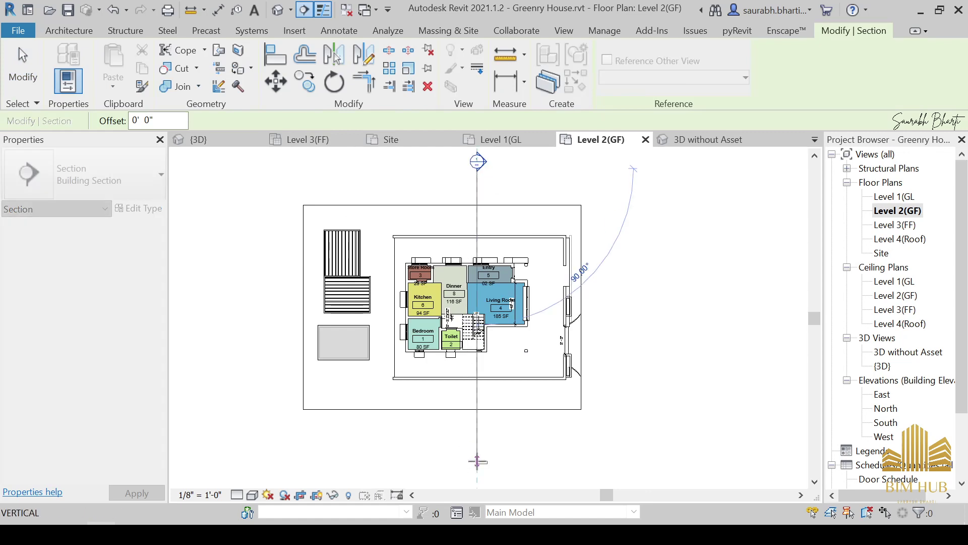
key("Escape")
left_click(473, 441)
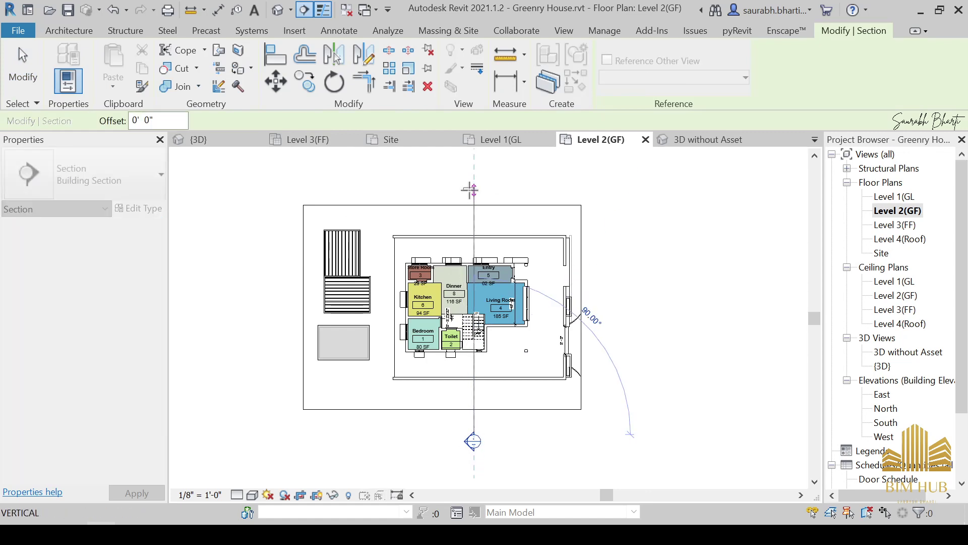
left_click(473, 171)
key("Escape")
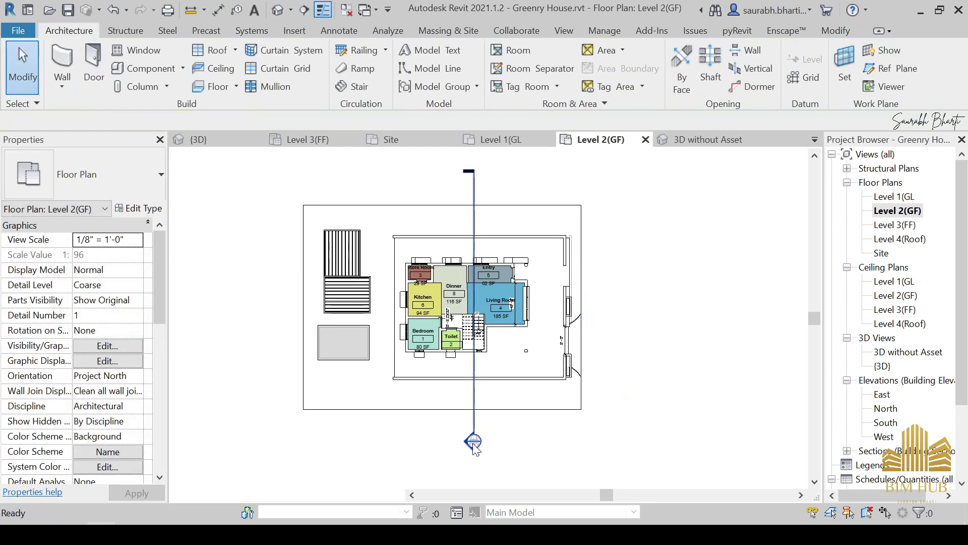
Hide the tree category in Section 1, then select its section line in Level 2(GF).
double_click(473, 436)
scroll(475, 291, "up", 3)
scroll(476, 291, "down", 3)
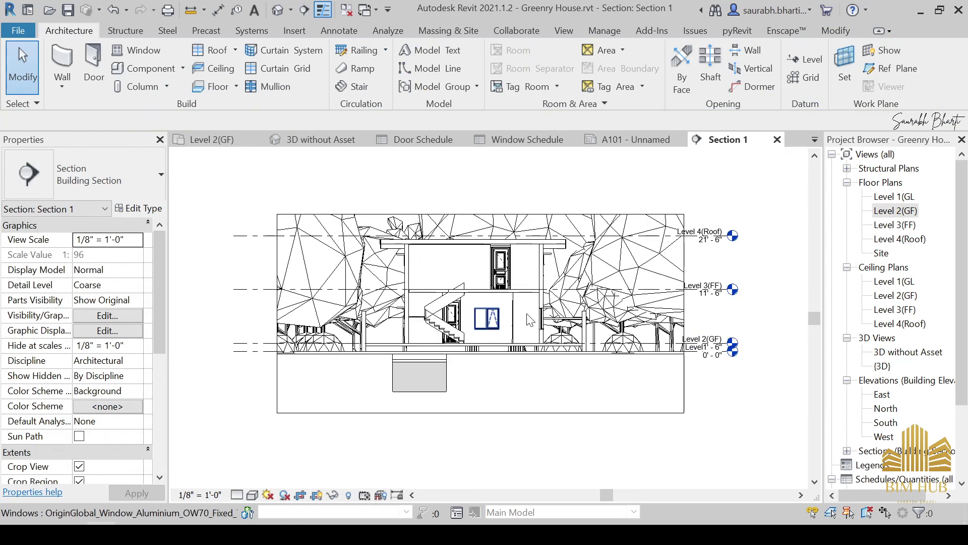
left_click(635, 292)
right_click(635, 286)
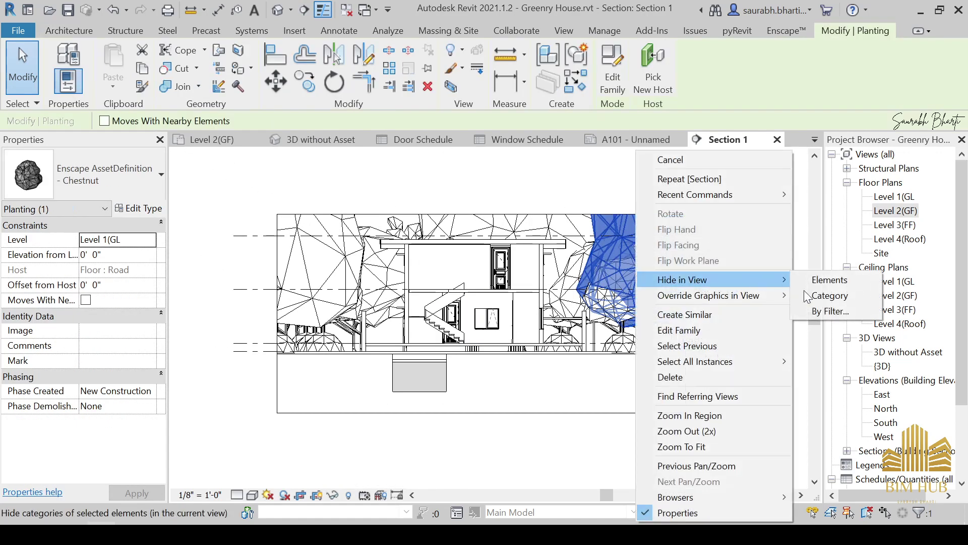
left_click(829, 295)
scroll(467, 313, "up", 3)
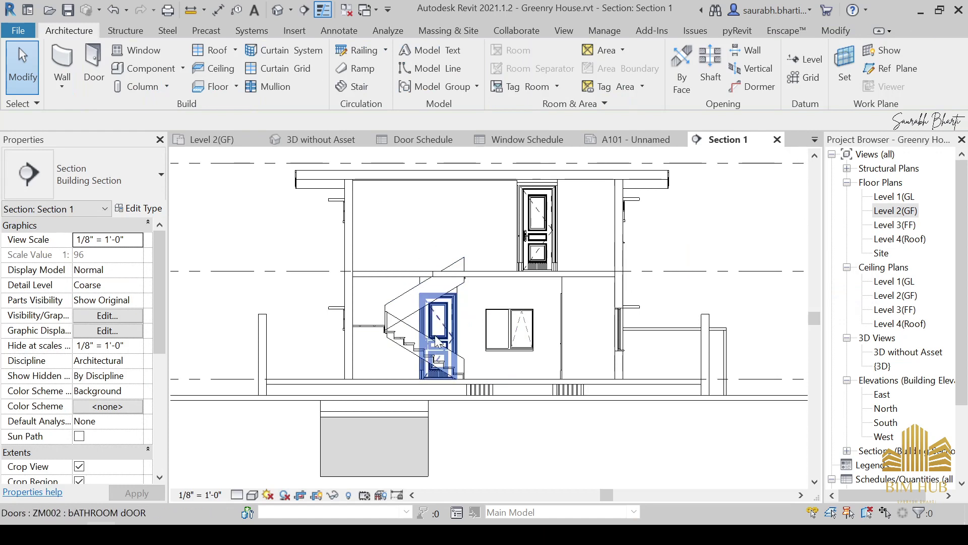
double_click(896, 210)
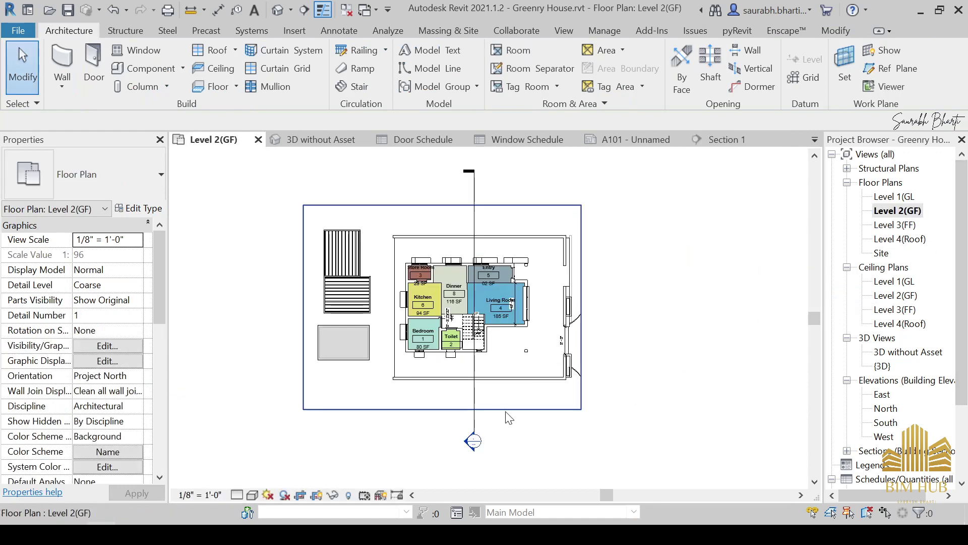
left_click(475, 443)
Delete the vertical Section 1 and draw a horizontal section across the Level 2(GF) plan.
key("Delete")
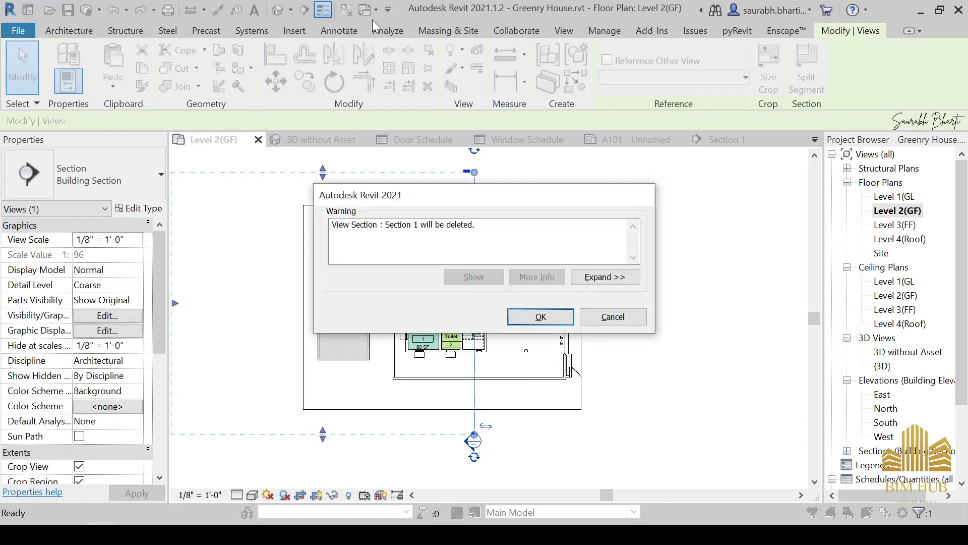
left_click(558, 320)
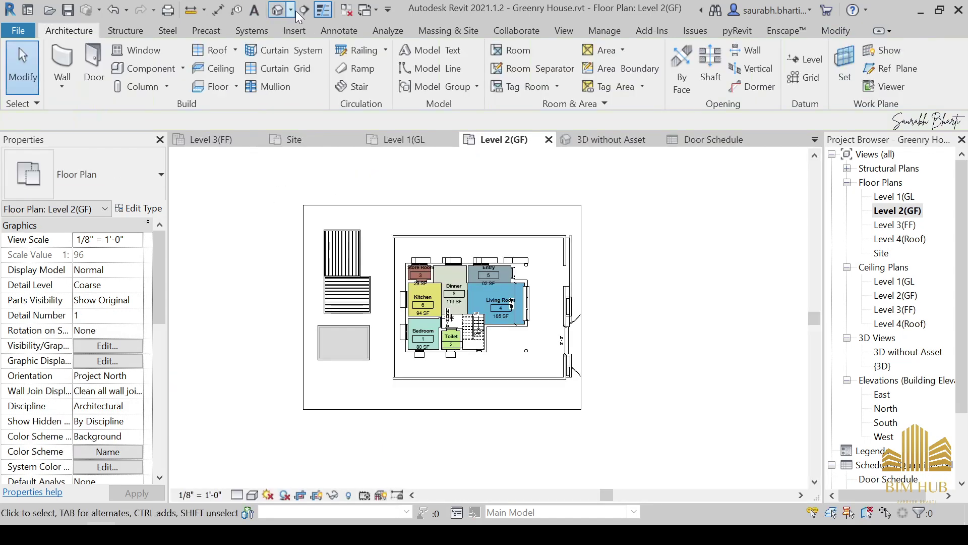
left_click(302, 10)
left_click(247, 332)
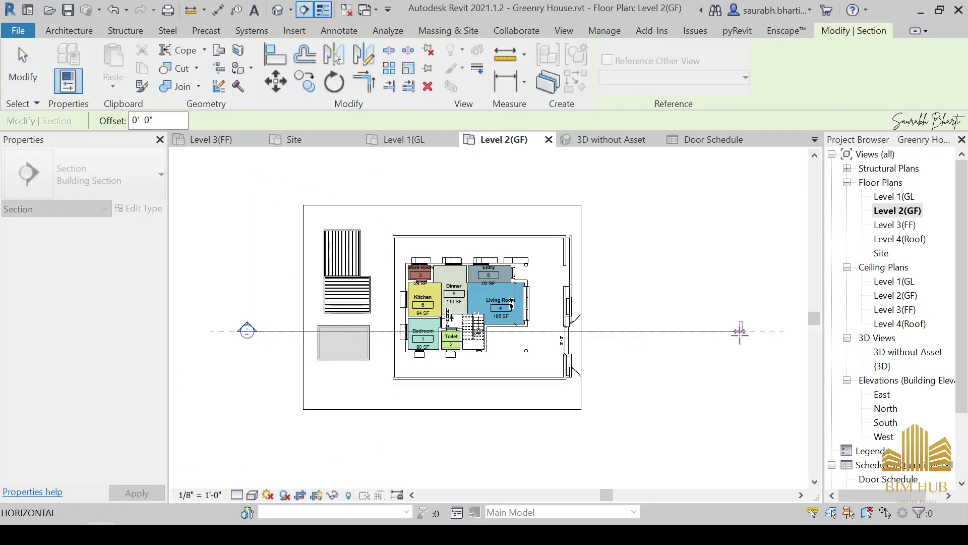
left_click(739, 331)
key("Escape")
key("Escape")
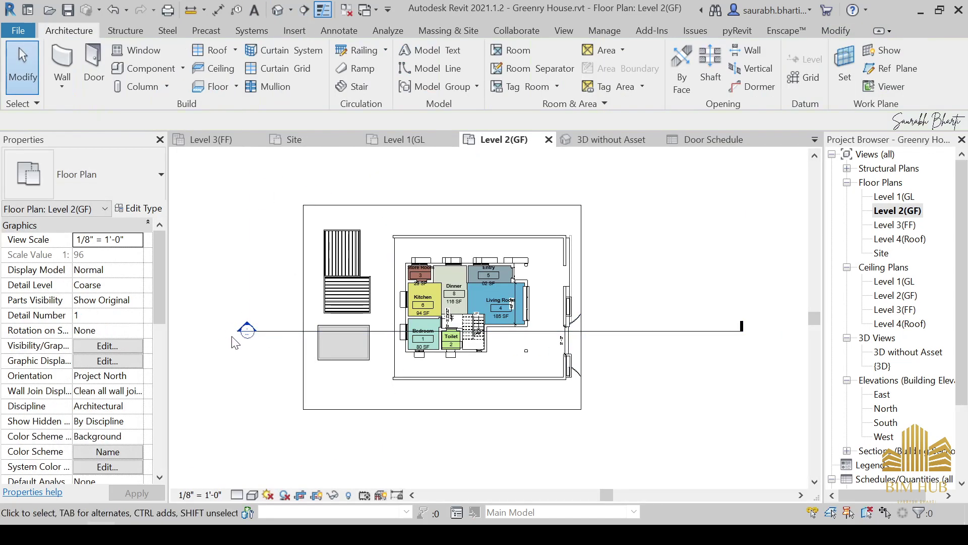
Hide the chestnut tree element in the new Section 1 view, then return to Level 2(GF).
double_click(247, 331)
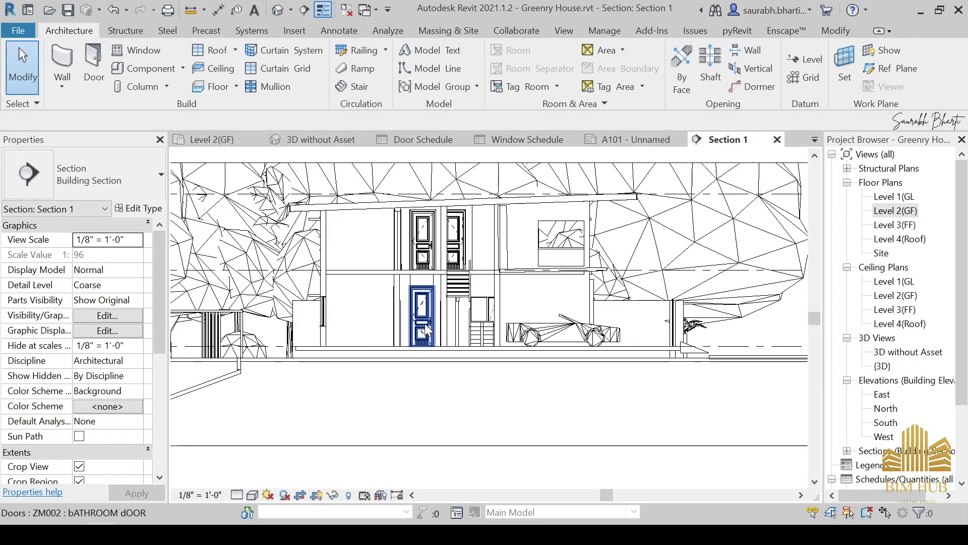
scroll(429, 438, "down", 2)
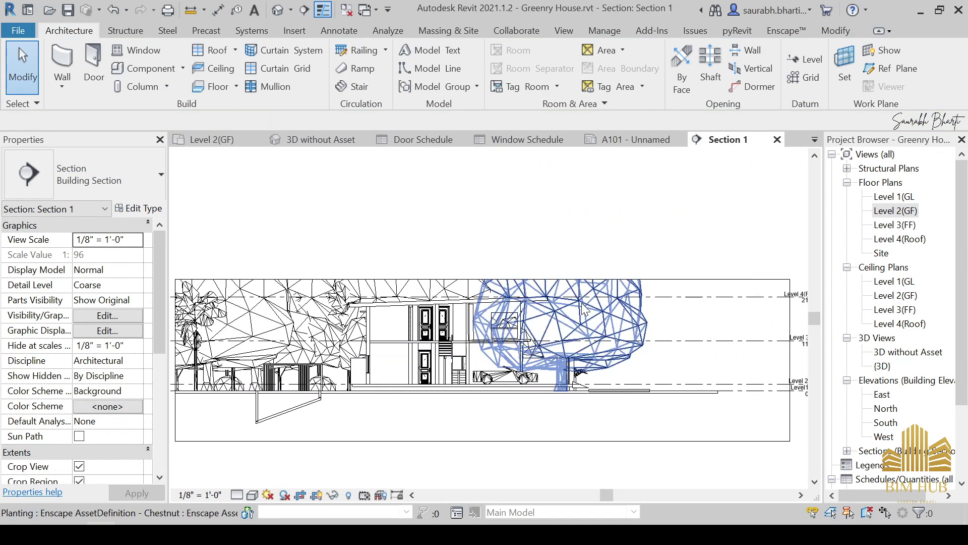
right_click(584, 309)
mouse_move(629, 280)
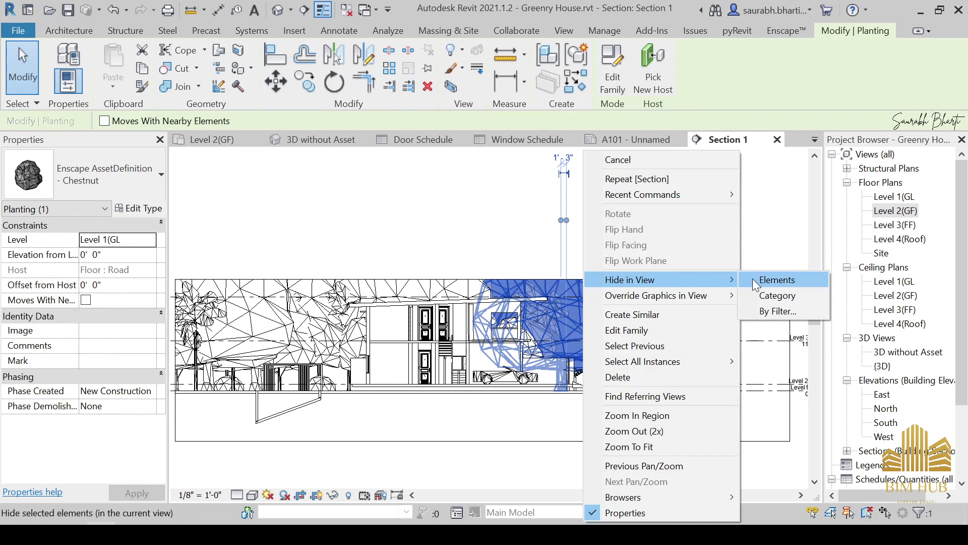
left_click(752, 279)
scroll(517, 328, "down", 2)
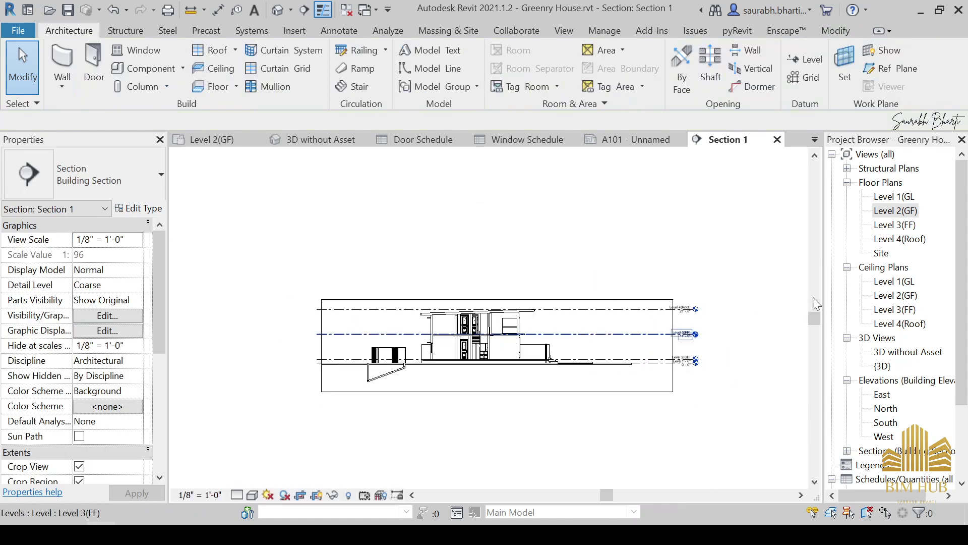
double_click(891, 210)
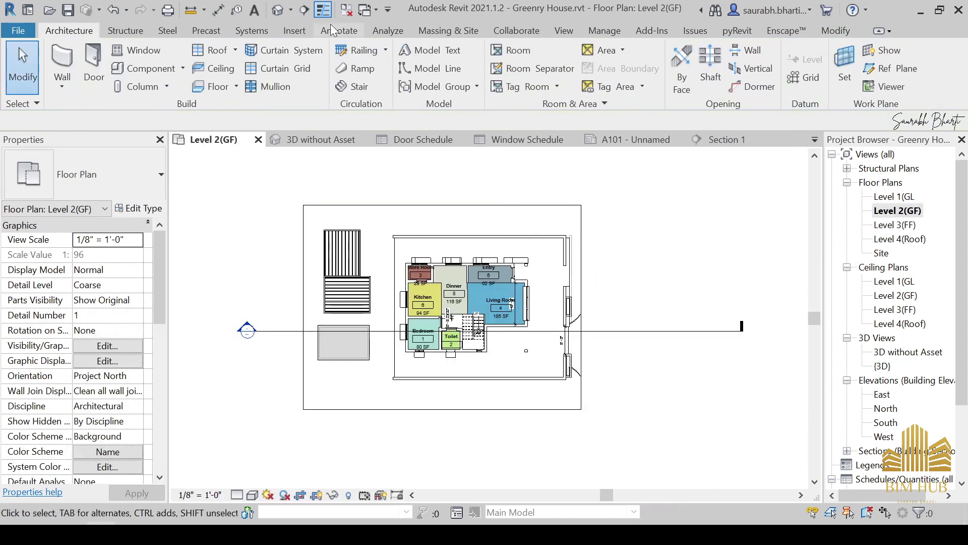
Draw a vertical Section 2 through the plan and shift it slightly right.
left_click(304, 11)
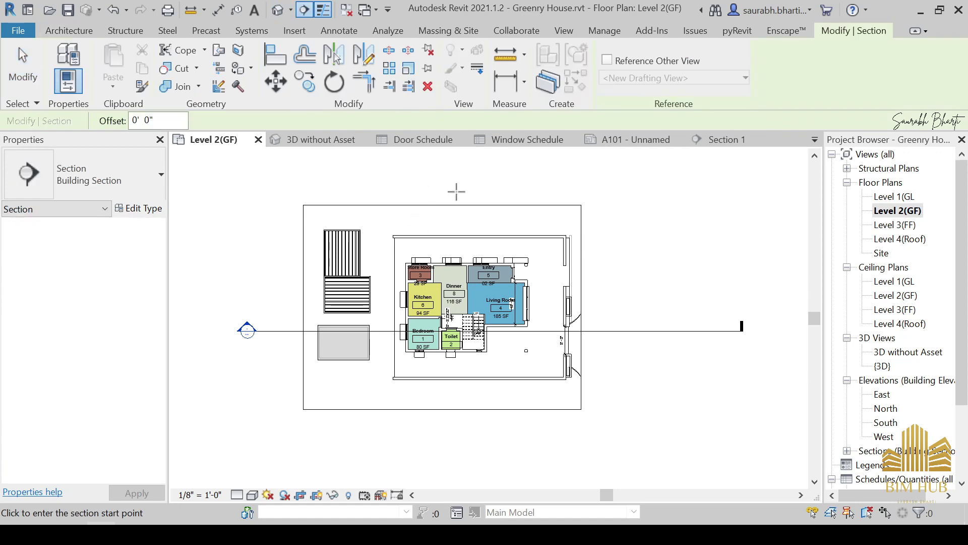
left_click(459, 162)
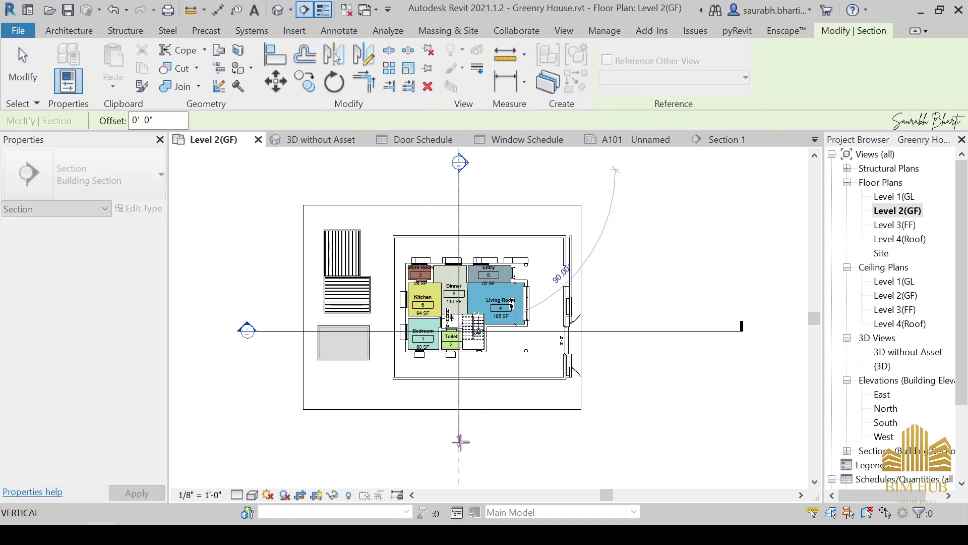
left_click(459, 449)
key("Escape")
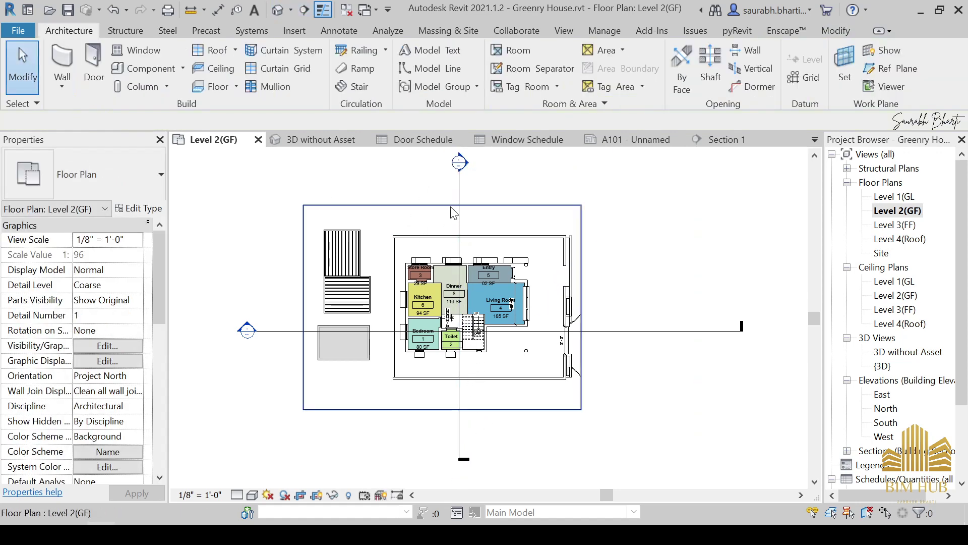
left_click(459, 190)
left_click_drag(462, 190, 471, 190)
left_click(451, 197)
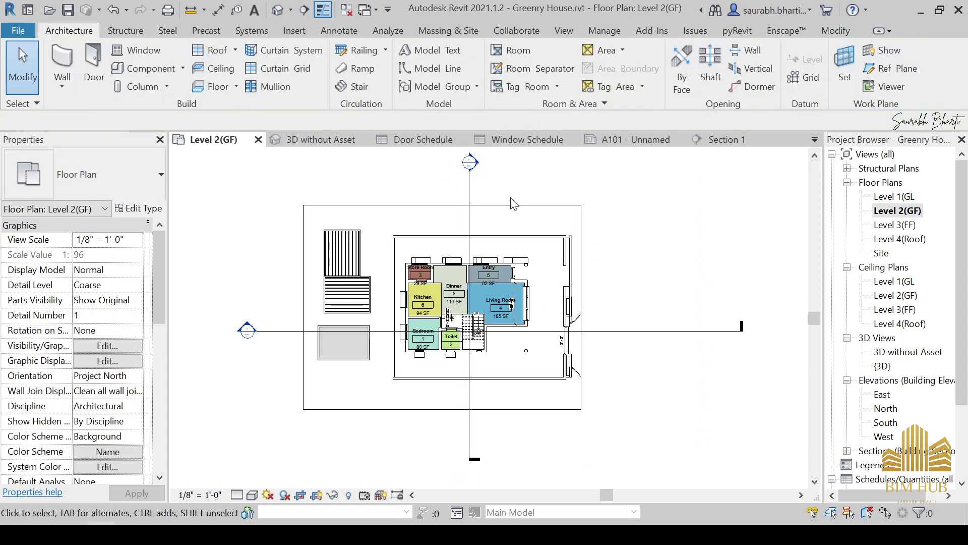
Hide the tree category in the Section 2 view, then go back to Level 2(GF).
double_click(470, 172)
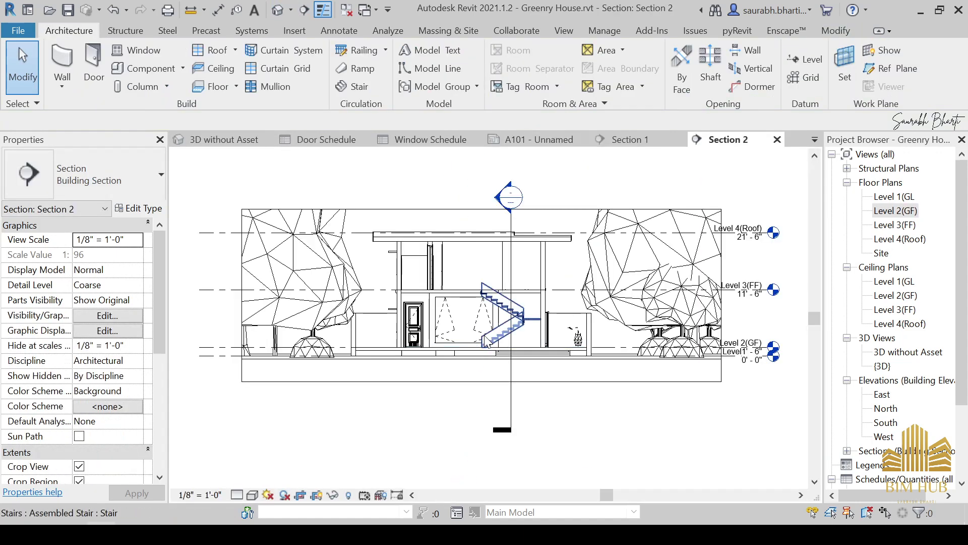
right_click(660, 276)
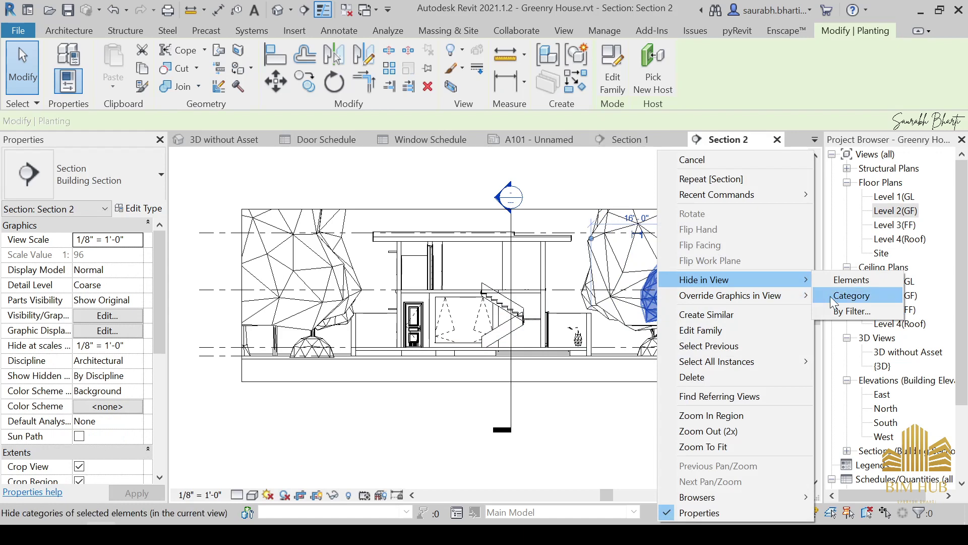
left_click(852, 296)
scroll(479, 295, "up", 3)
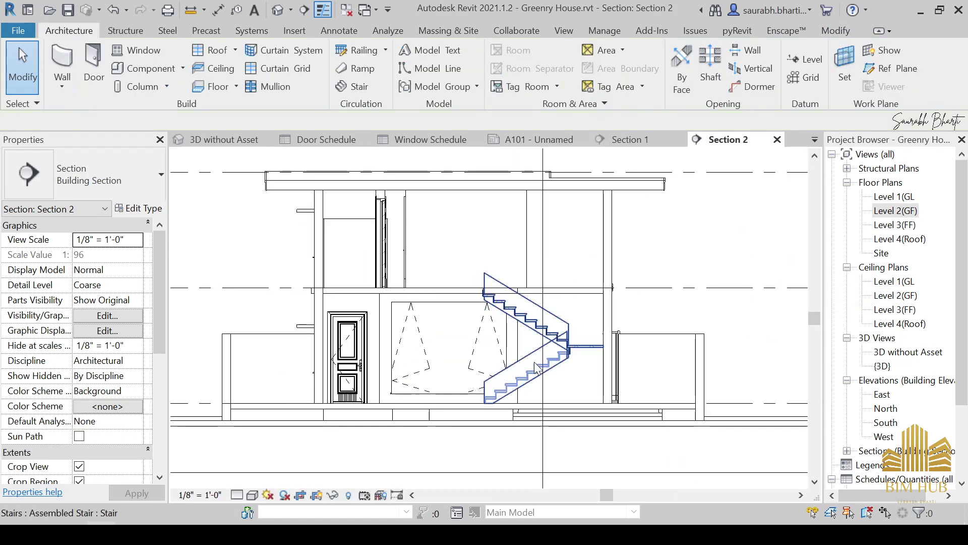
double_click(896, 210)
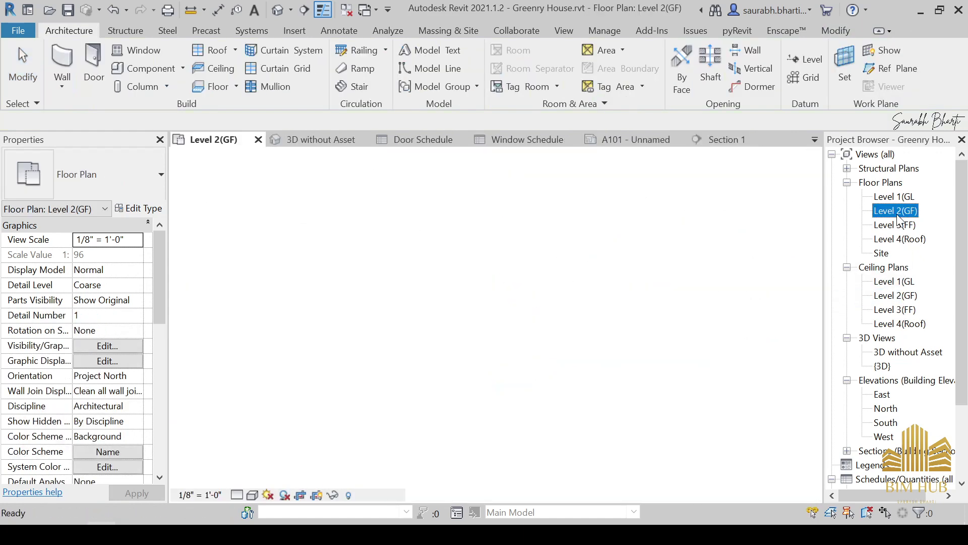
Draw a diagonal Section 3 across the Level 2(GF) plan.
left_click(309, 10)
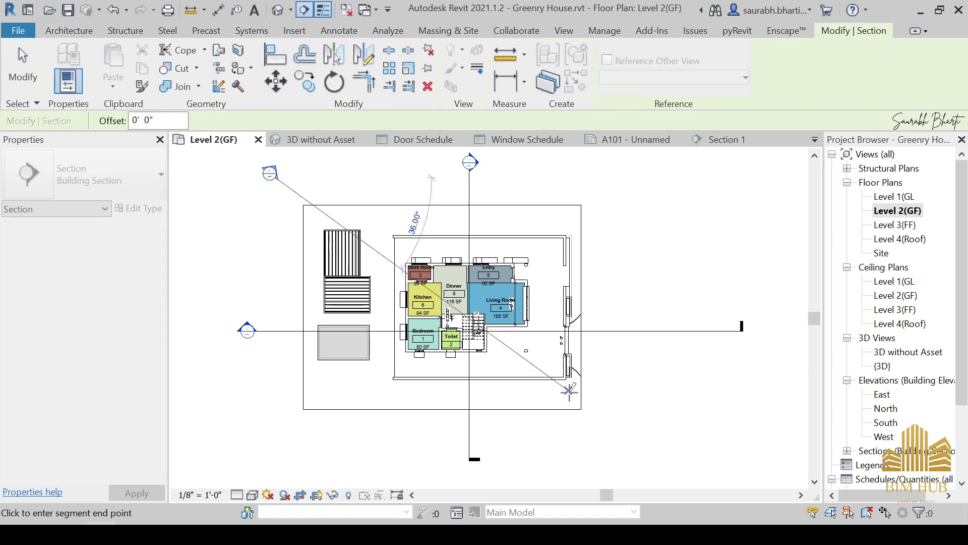
left_click(652, 442)
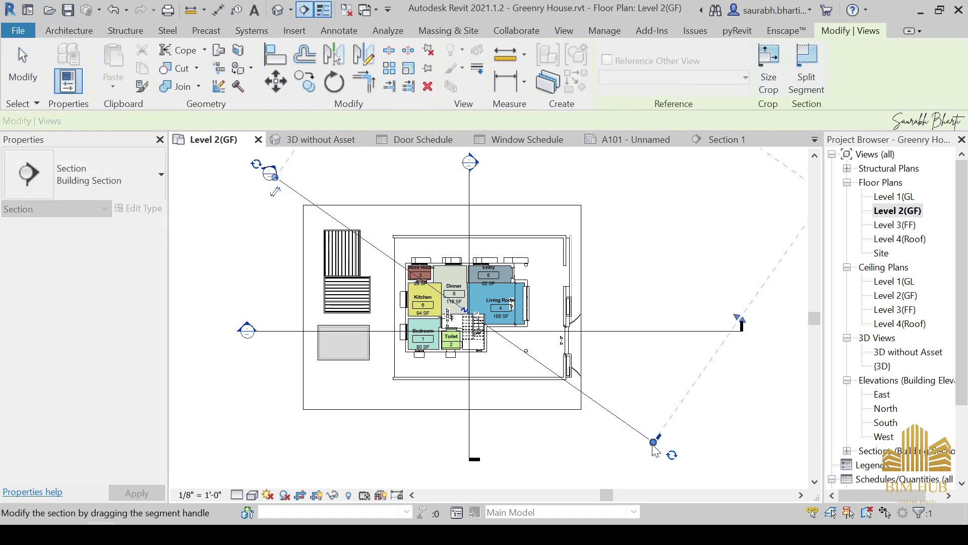
key("Escape")
Hide all trees by category in the Section 3 view.
double_click(268, 174)
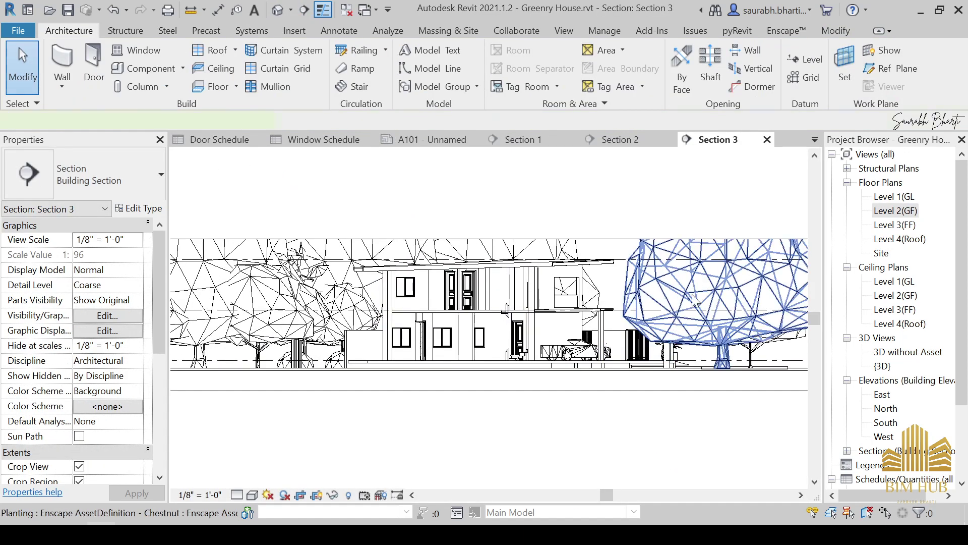
right_click(694, 299)
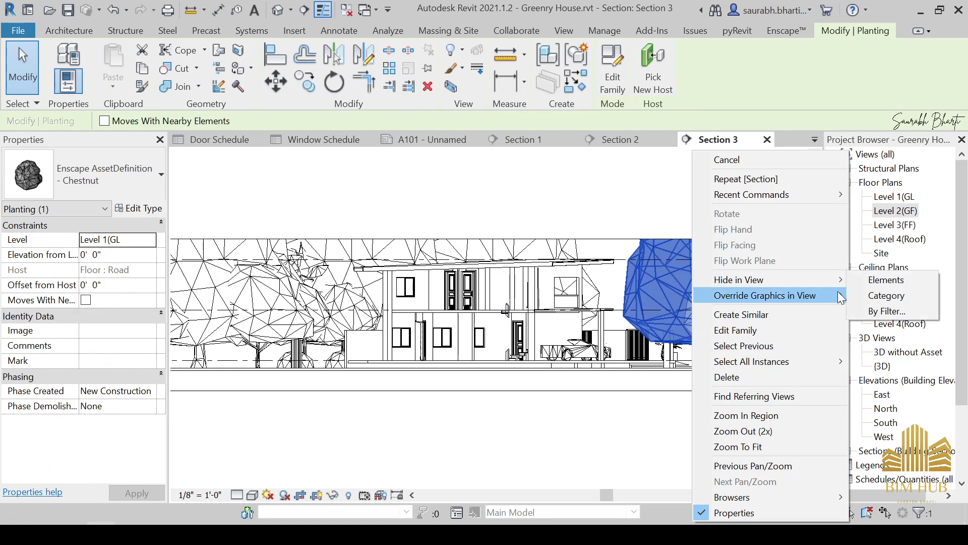
left_click(862, 297)
scroll(507, 343, "up", 1)
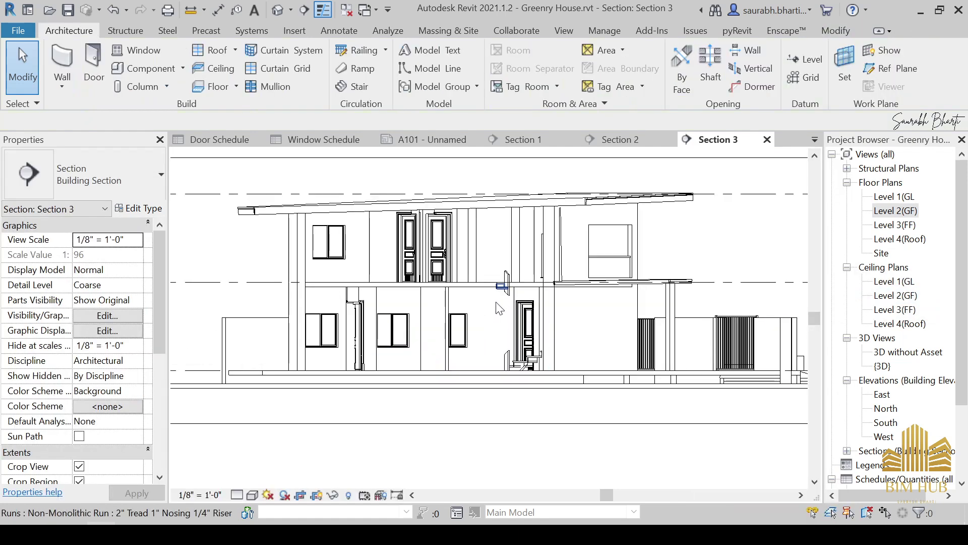
scroll(507, 338, "down", 2)
scroll(507, 335, "up", 2)
scroll(734, 305, "down", 2)
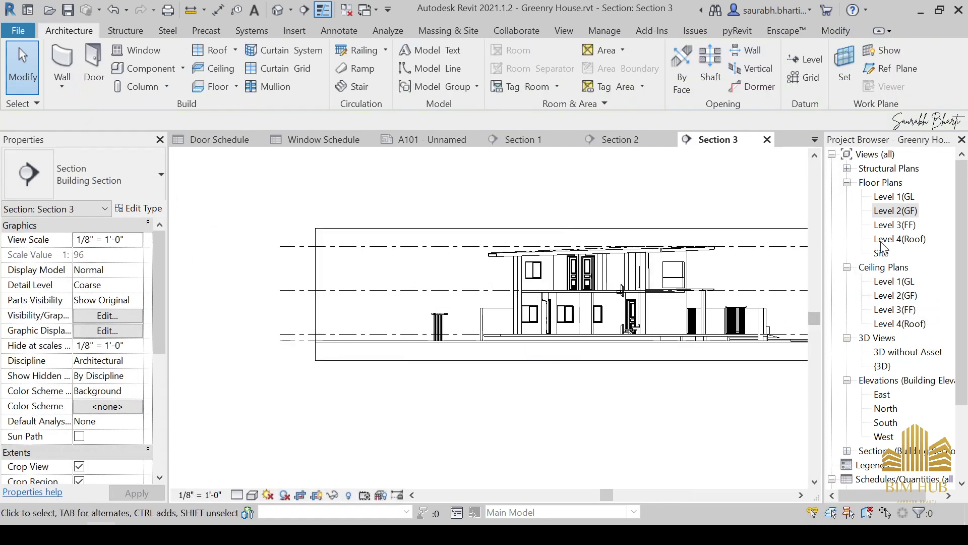
scroll(888, 303, "down", 3)
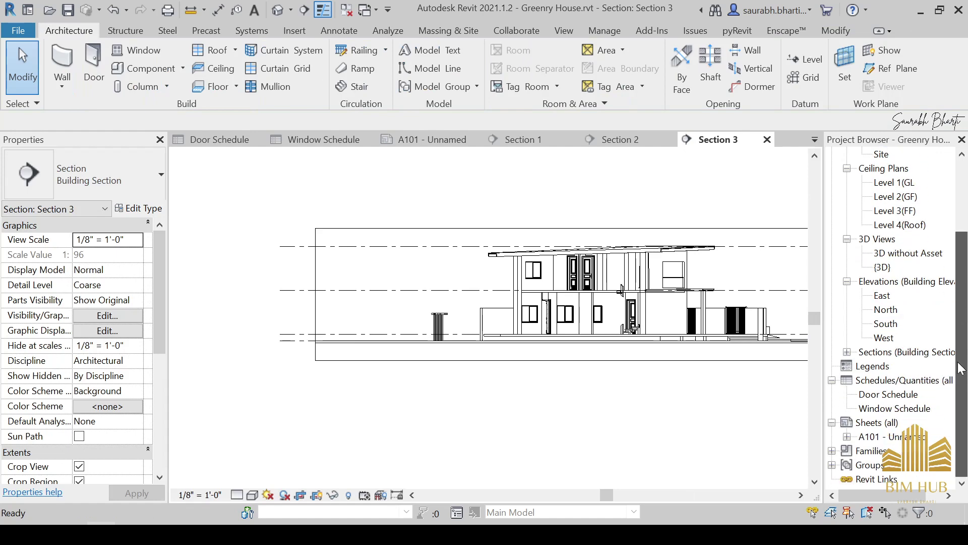
Open sheet A101 to see the floor-plan viewports.
double_click(886, 437)
scroll(900, 237, "up", 2)
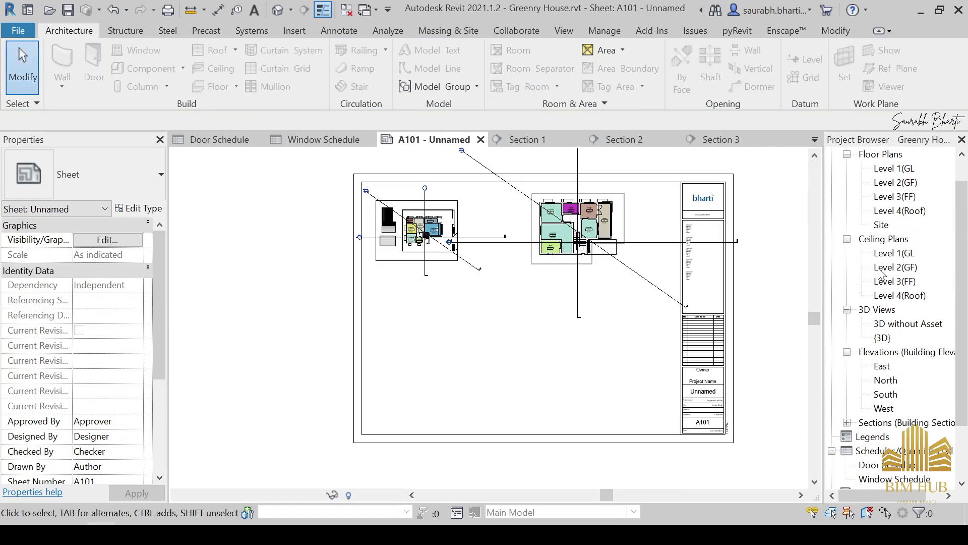
scroll(895, 267, "up", 1)
scroll(887, 398, "down", 2)
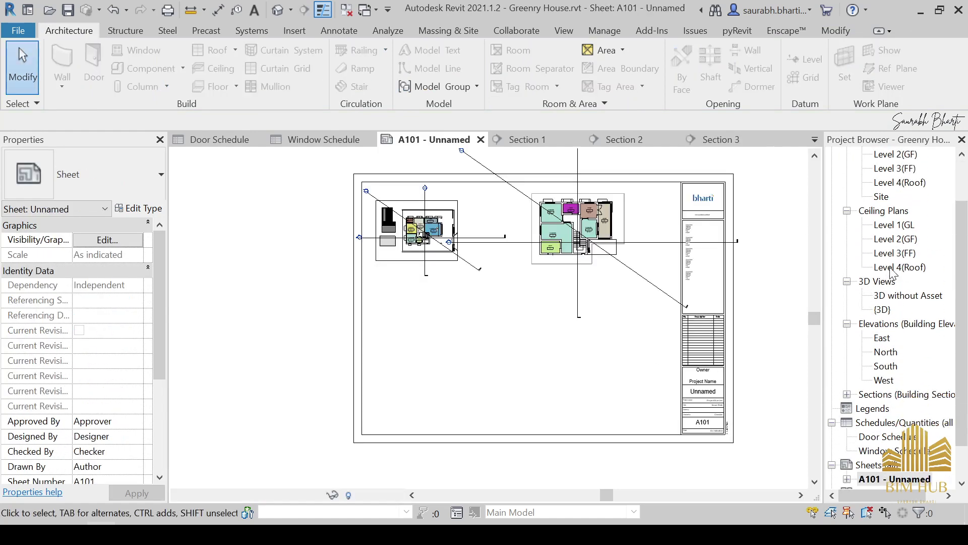
scroll(892, 272, "up", 2)
scroll(895, 312, "down", 3)
scroll(900, 353, "down", 1)
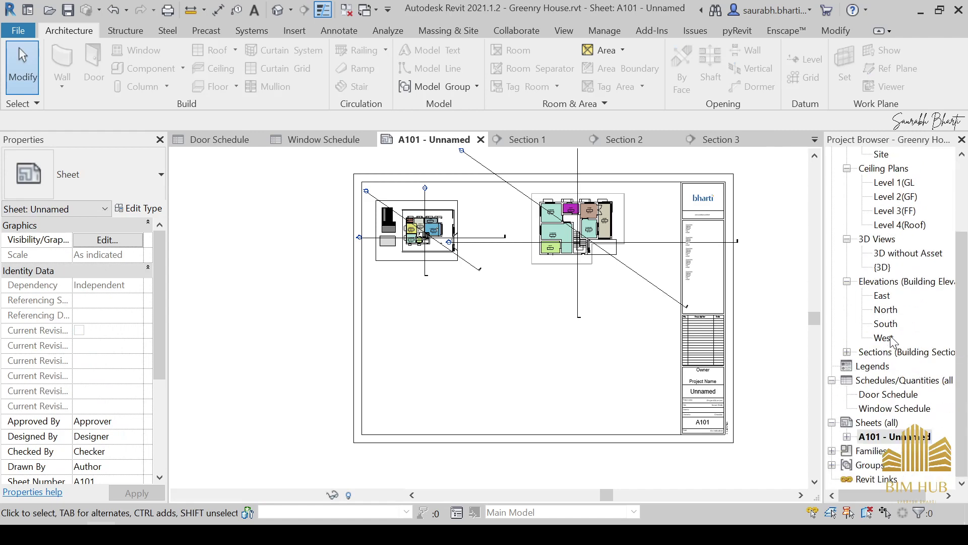
Place Section 3, Section 1 and Section 2 on A101, stacked below the floor plans.
left_click(847, 352)
left_click(900, 381)
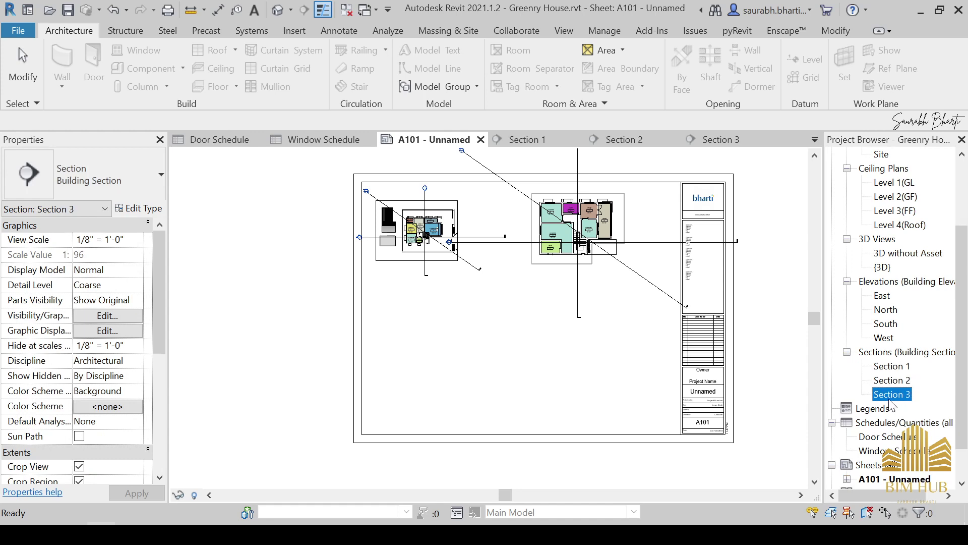
left_click(454, 308)
left_click_drag(891, 367, 450, 360)
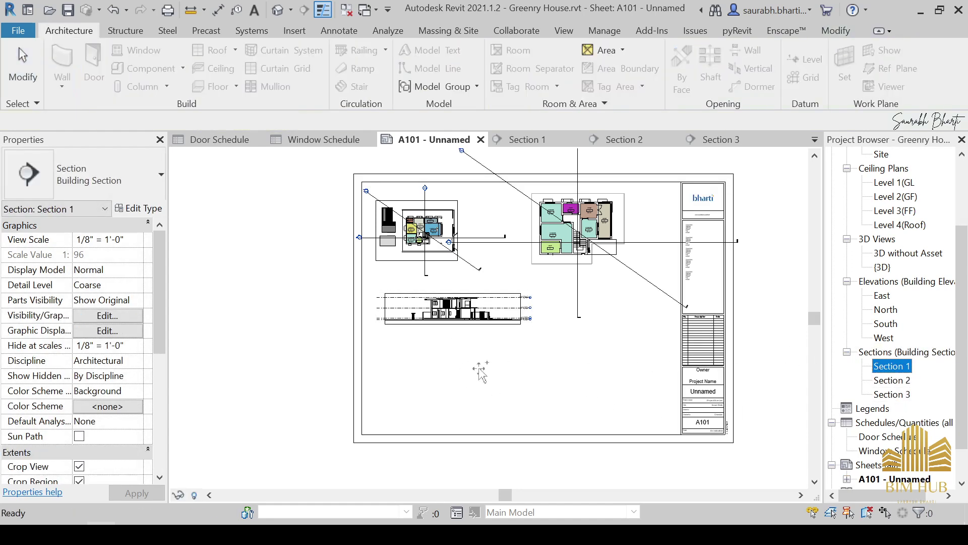
left_click(461, 361)
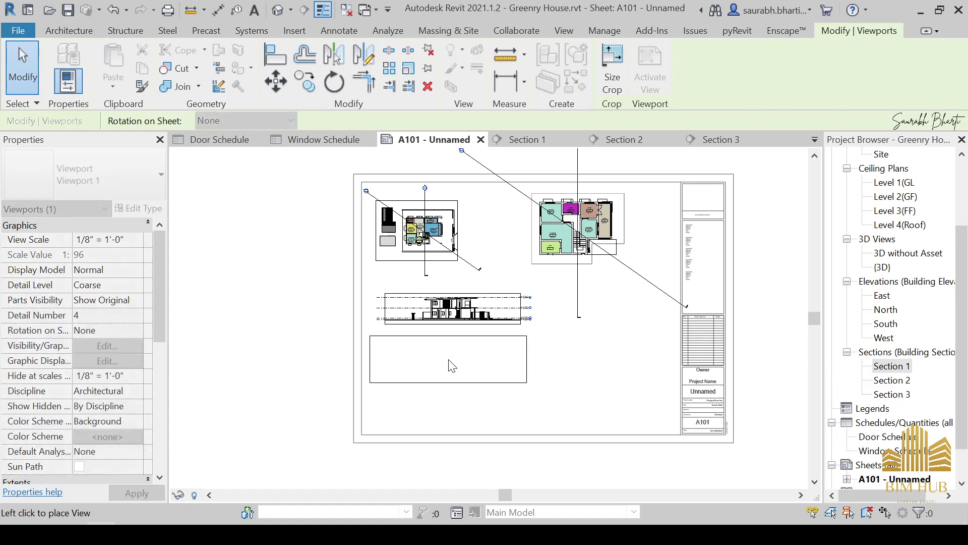
left_click_drag(903, 382, 448, 418)
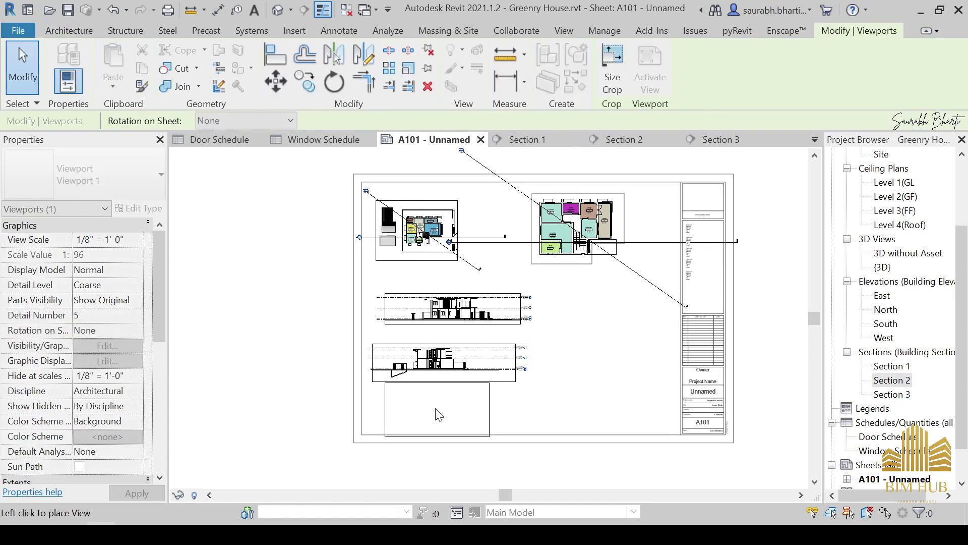
left_click(427, 412)
left_click(615, 386)
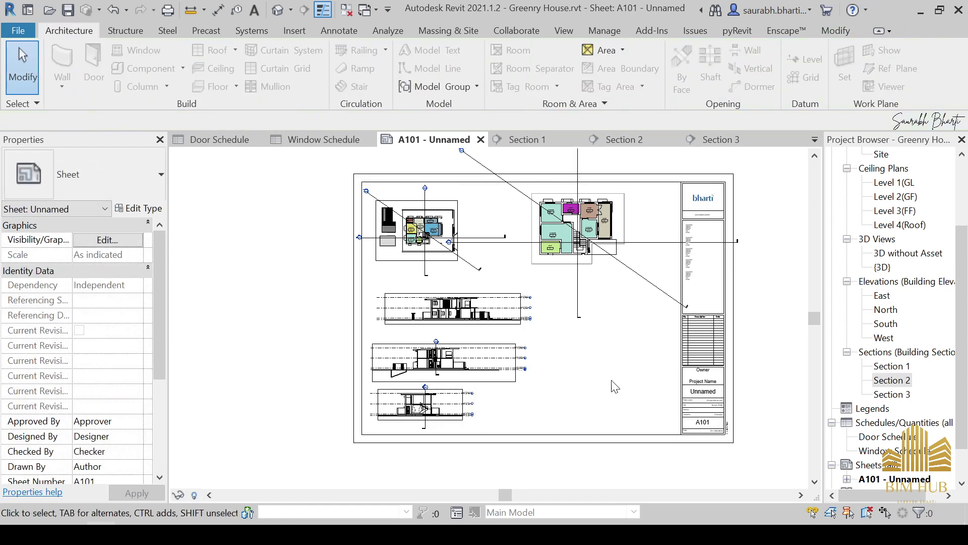
left_click(881, 296)
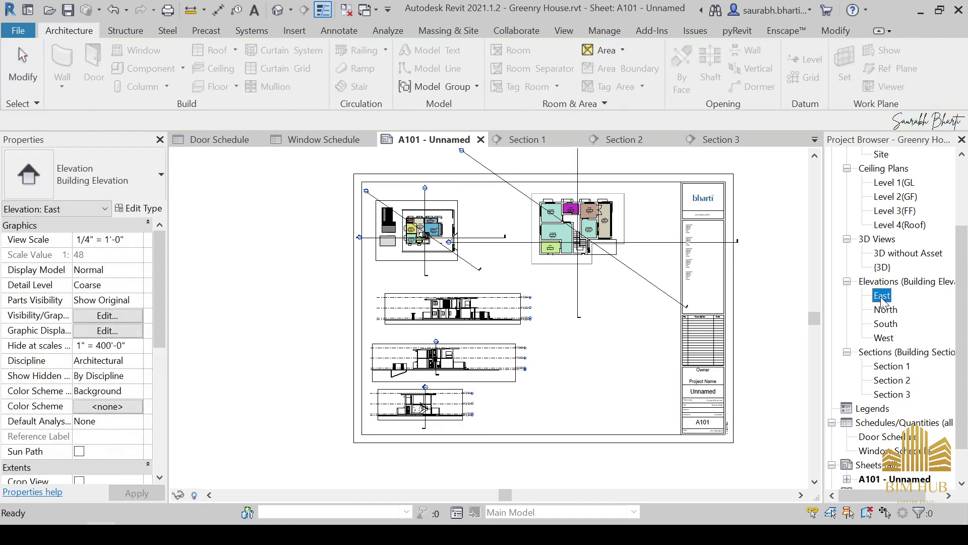
Place the East elevation viewport on sheet A101's lower right.
left_click_drag(568, 353, 580, 348)
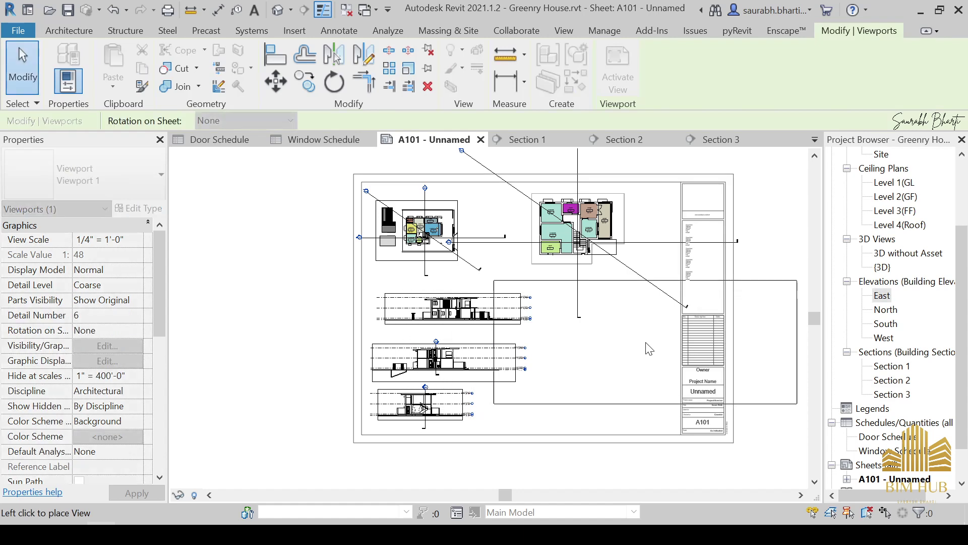
left_click(684, 350)
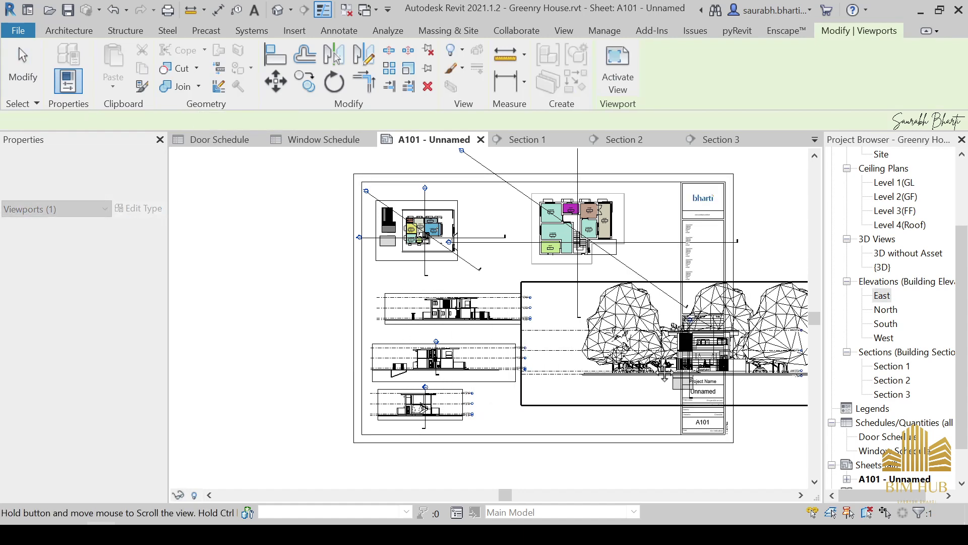
middle_click_drag(786, 313, 620, 315)
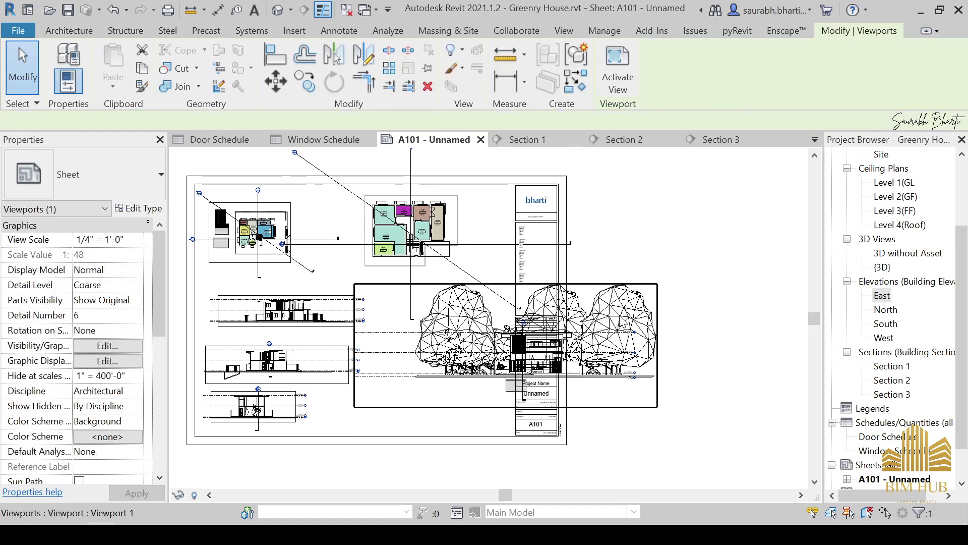
Hide all trees by category in the East elevation viewport, skipping the save reminder.
double_click(619, 314)
left_click(619, 315)
right_click(623, 317)
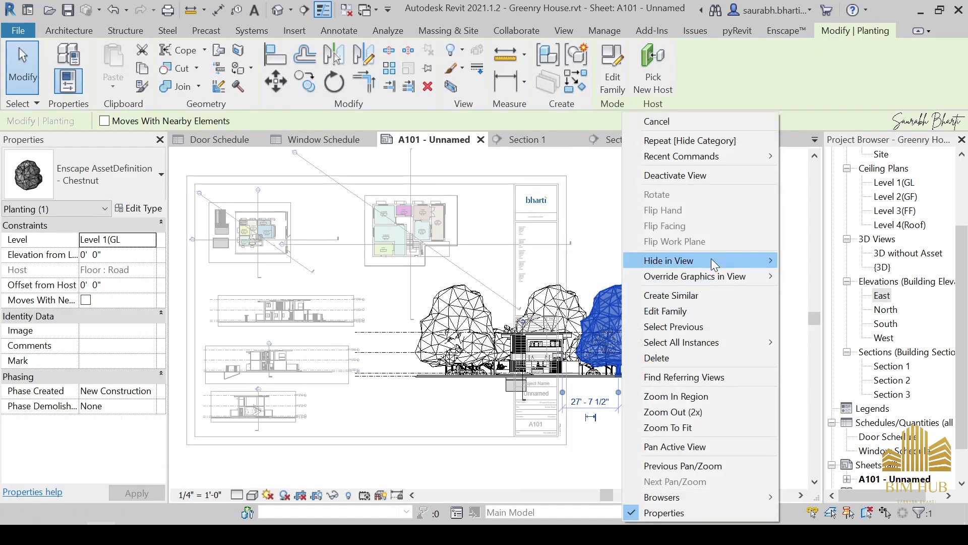
left_click(822, 278)
scroll(674, 351, "up", 2)
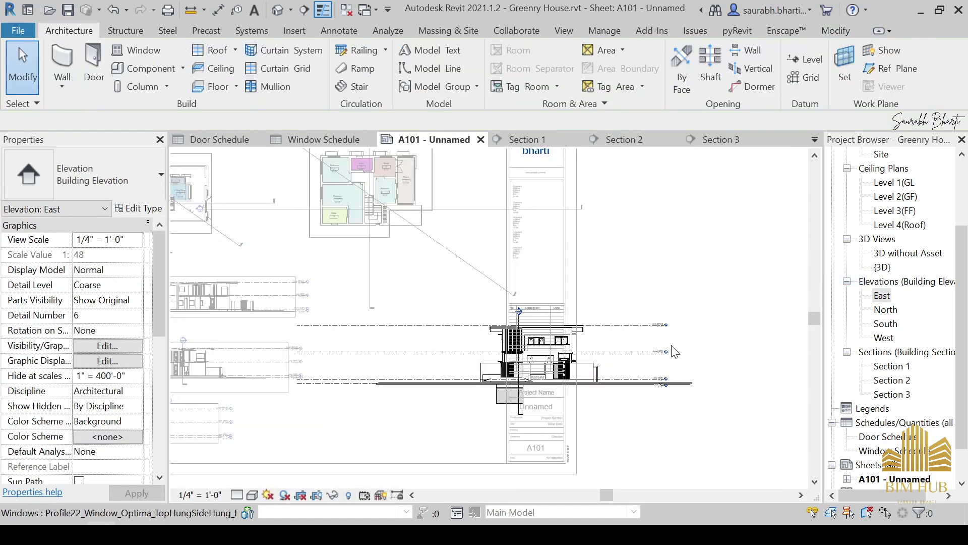
scroll(665, 351, "up", 1)
scroll(692, 302, "down", 2)
scroll(655, 315, "down", 2)
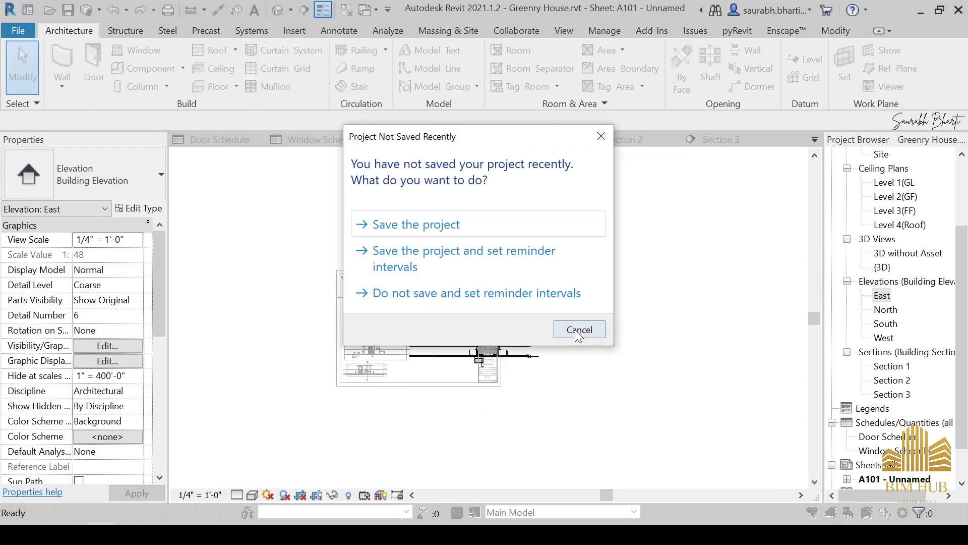
left_click(576, 328)
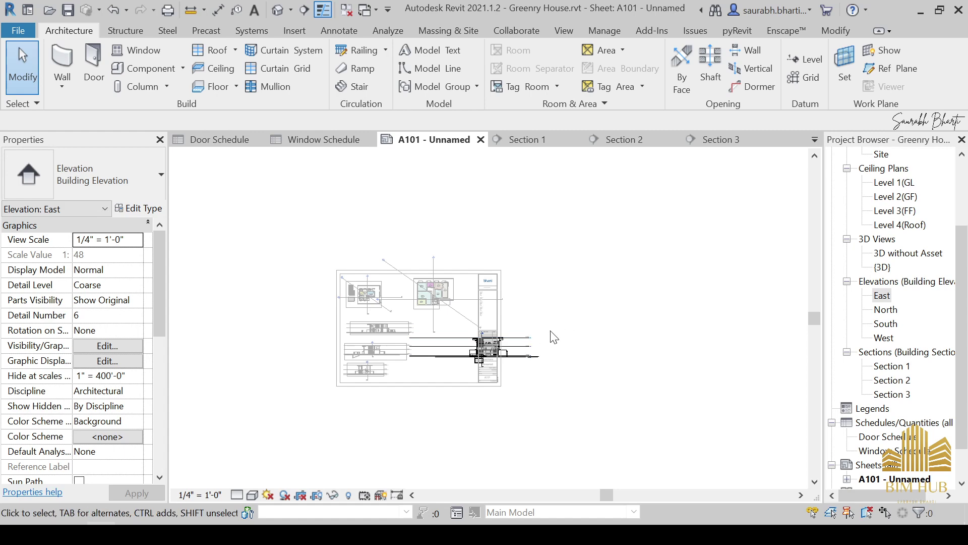
Move the Level 4(Roof) line slightly higher in the East elevation.
scroll(543, 337, "up", 2)
left_click(382, 352)
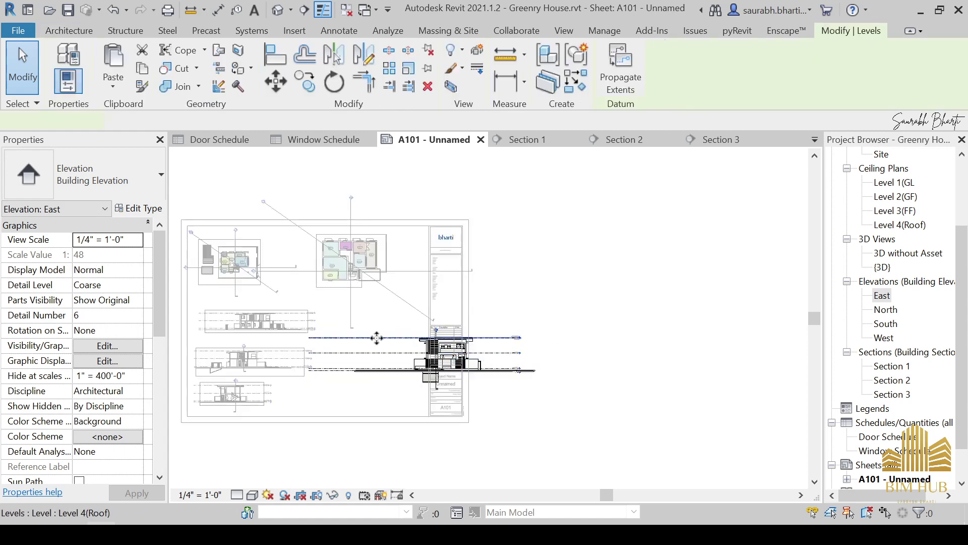
left_click_drag(403, 334, 351, 328)
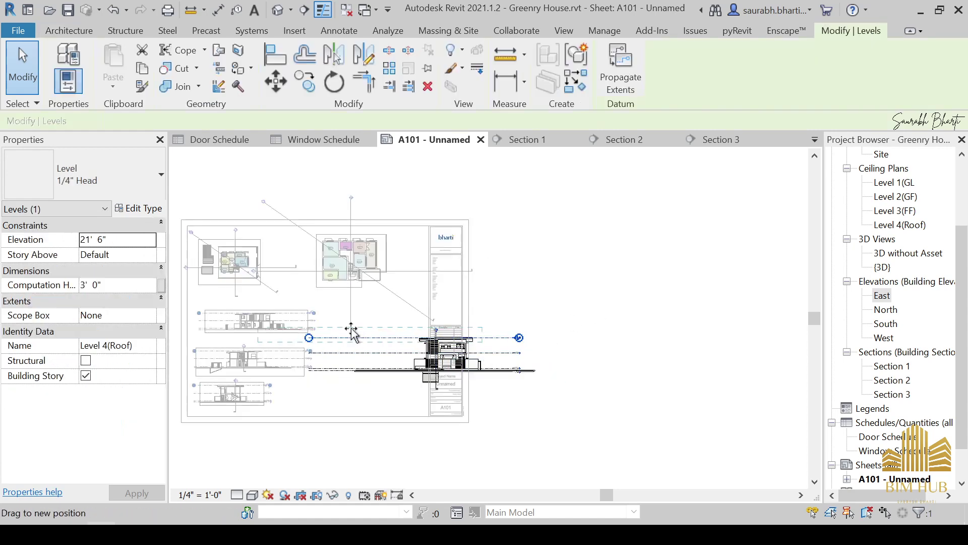
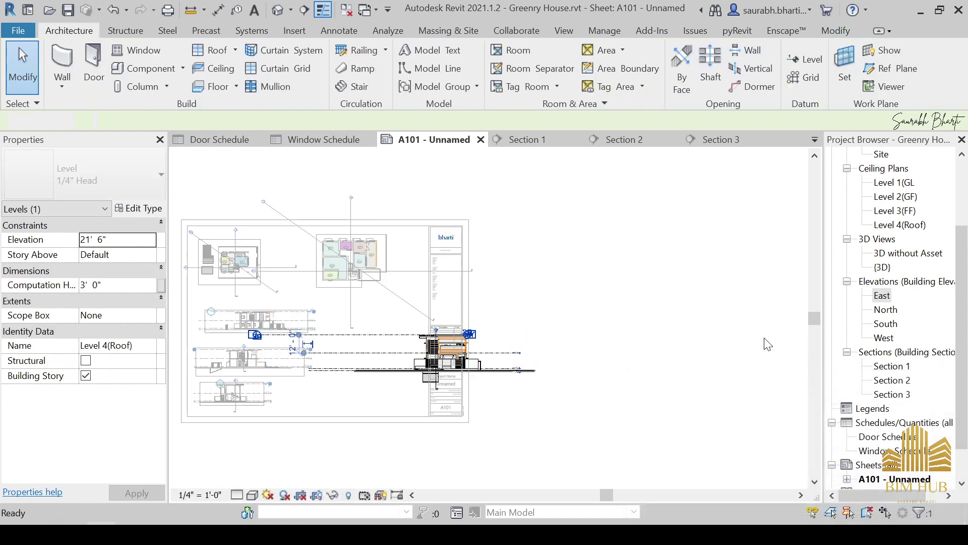
Place the East elevation view onto sheet A101.
scroll(569, 366, "up", 2)
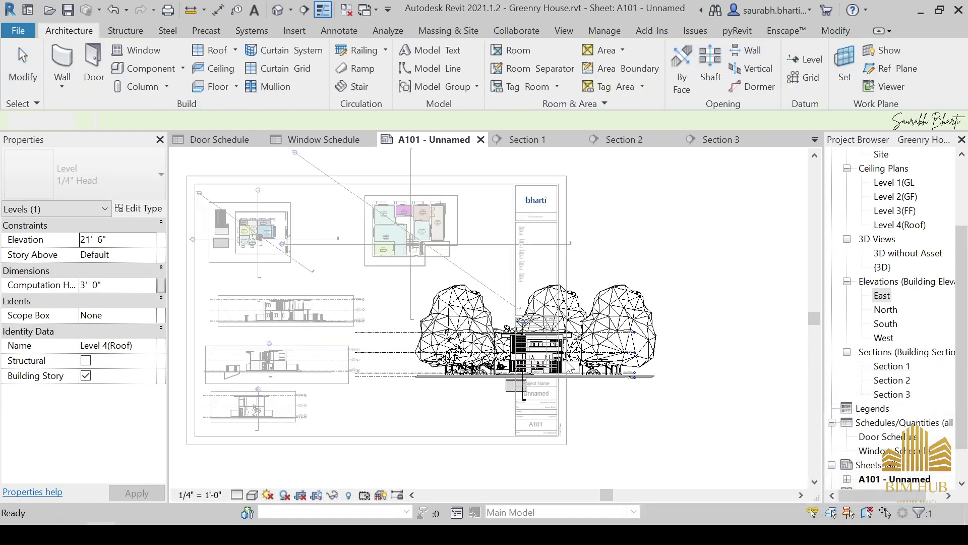
scroll(594, 356, "down", 2)
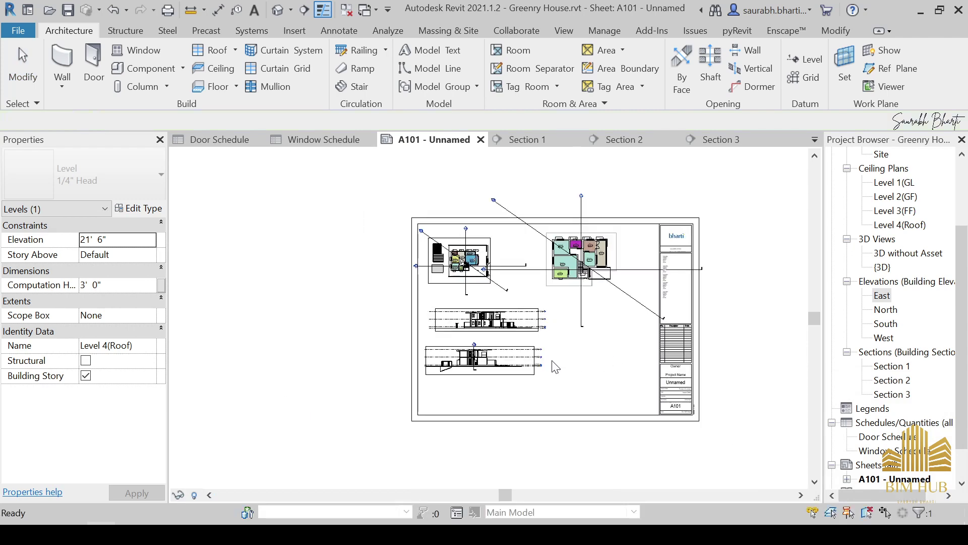
left_click(880, 297)
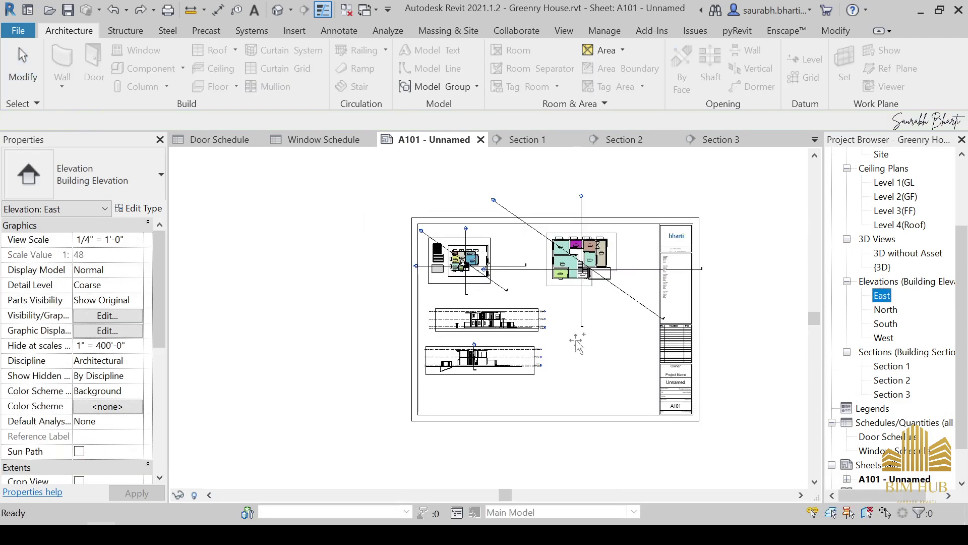
left_click_drag(578, 344, 570, 346)
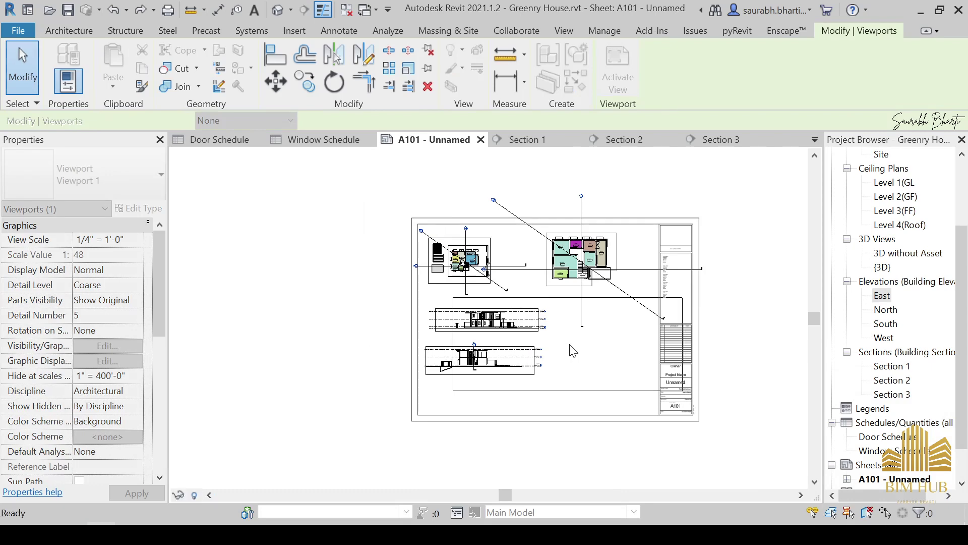
left_click(574, 351)
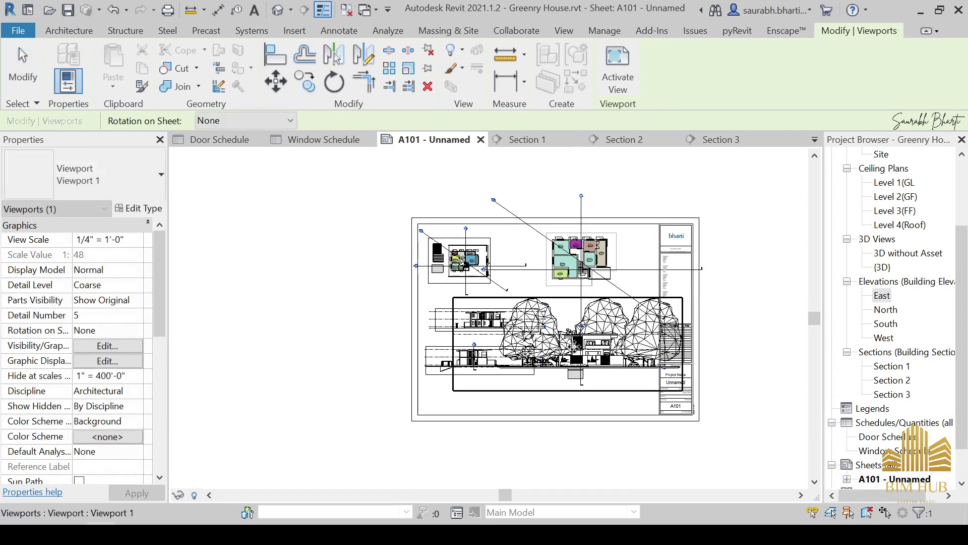
Activate the East elevation viewport and hide all tree planting in that view.
left_click(458, 330)
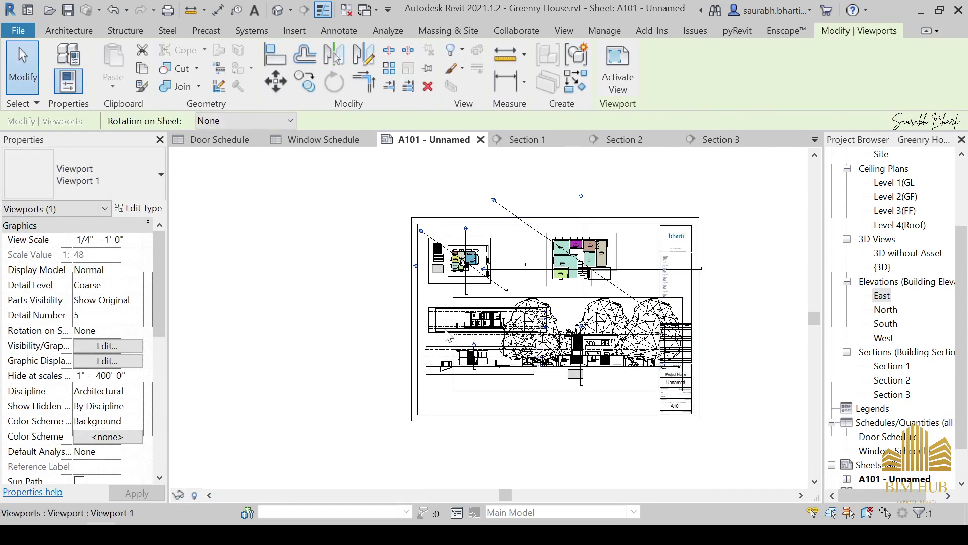
left_click(616, 66)
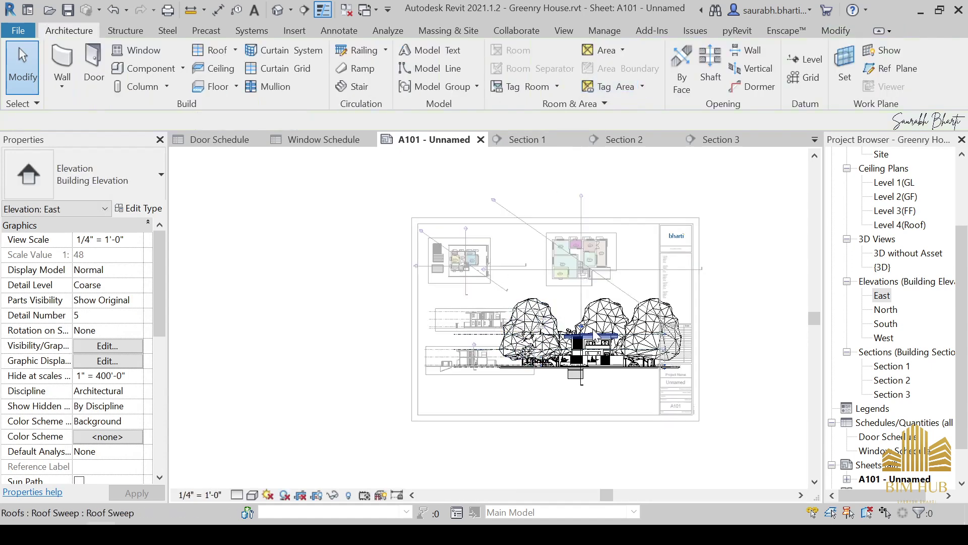
right_click(537, 328)
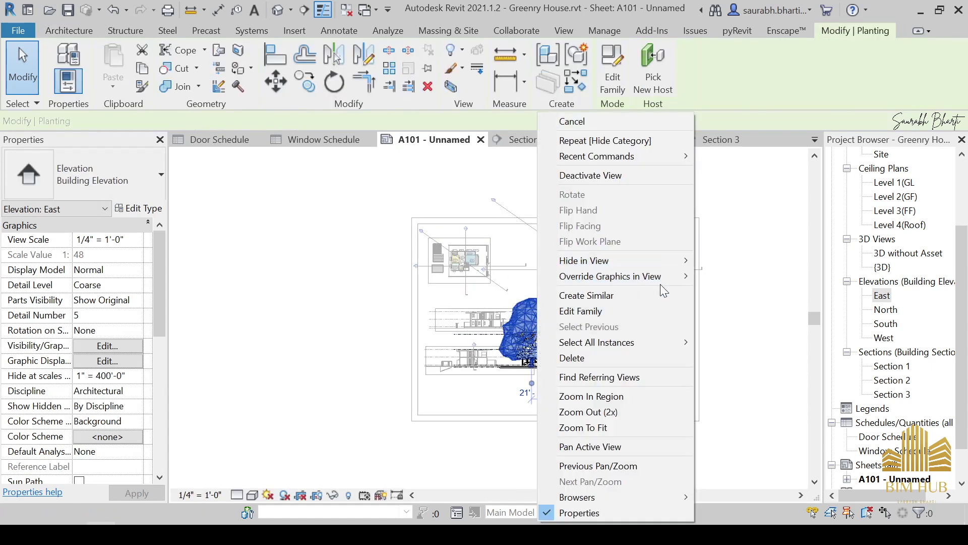
left_click(748, 275)
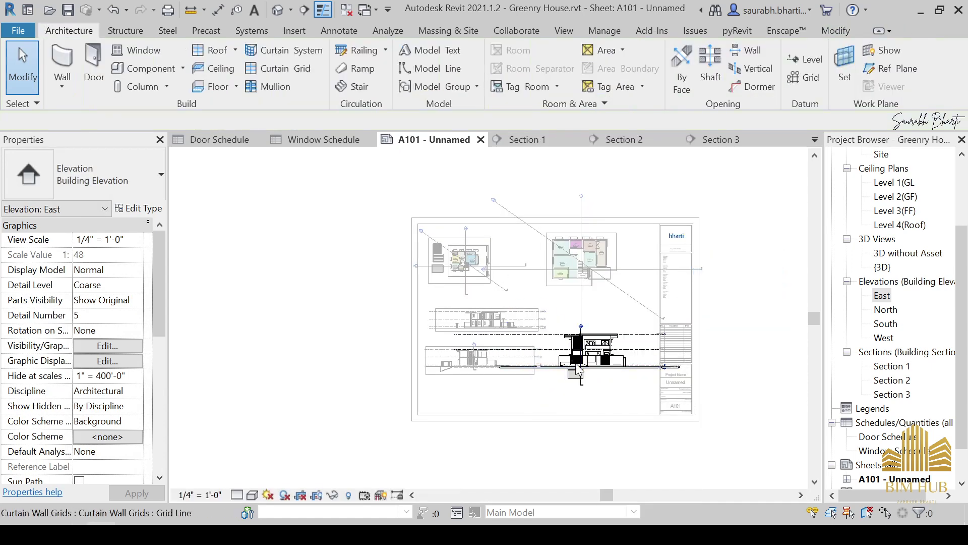
scroll(504, 307, "up", 2)
scroll(68, 412, "down", 3)
scroll(91, 395, "down", 3)
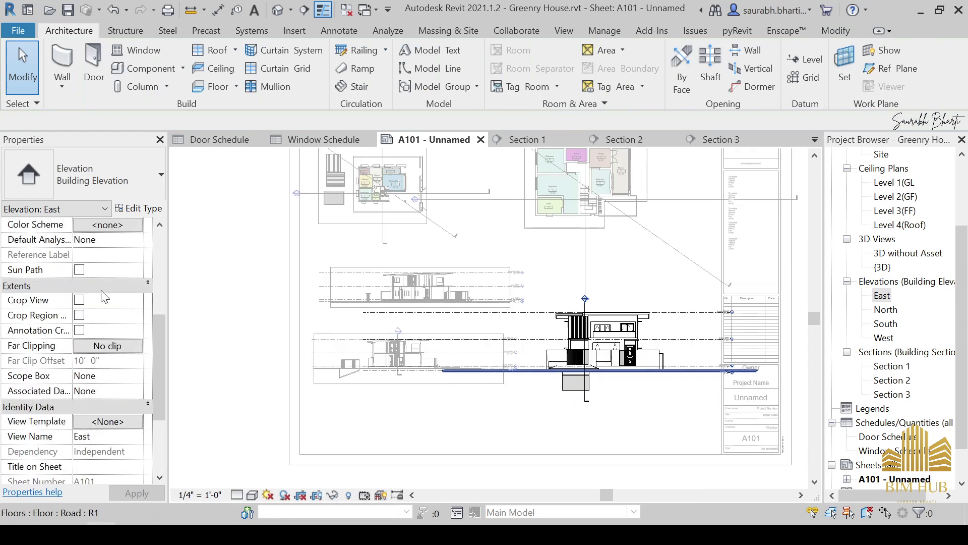
Enable cropping on the East elevation and pull all four crop edges in around the house.
left_click(79, 315)
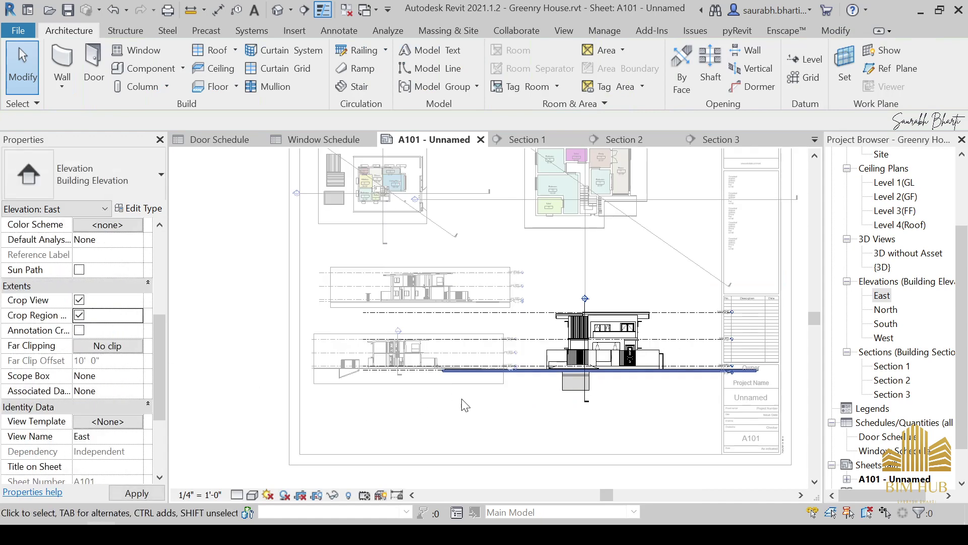
scroll(570, 415, "down", 1)
middle_click_drag(570, 415, 433, 404)
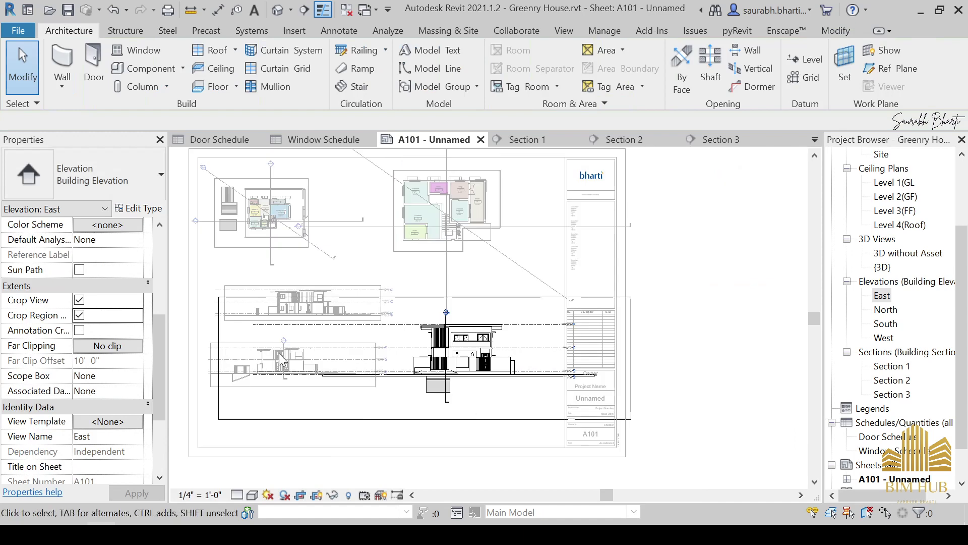
left_click(216, 349)
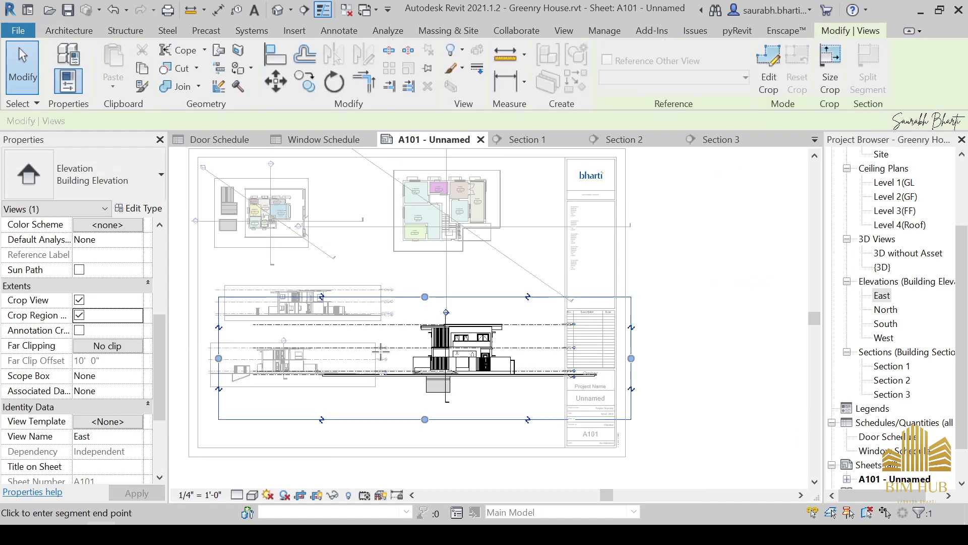
left_click_drag(403, 352, 407, 358)
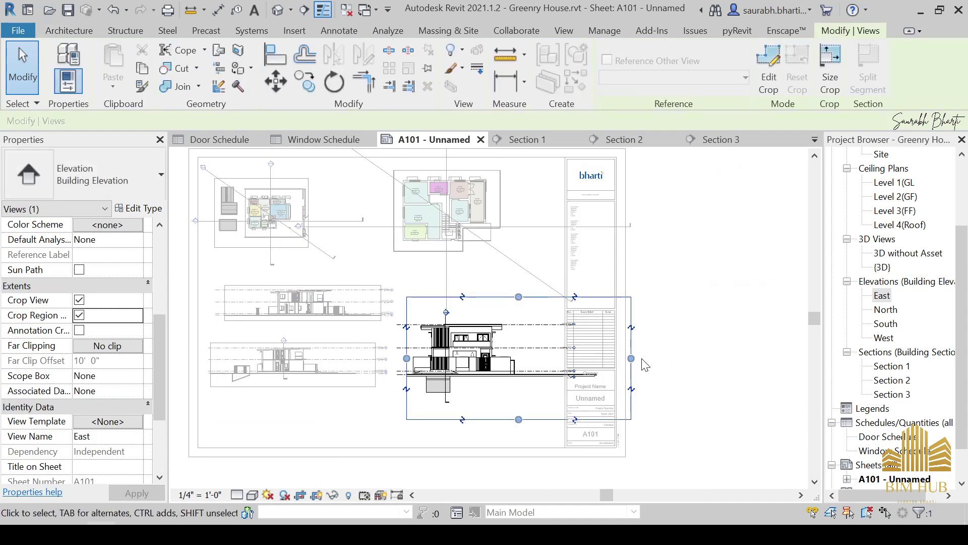
left_click_drag(631, 358, 529, 358)
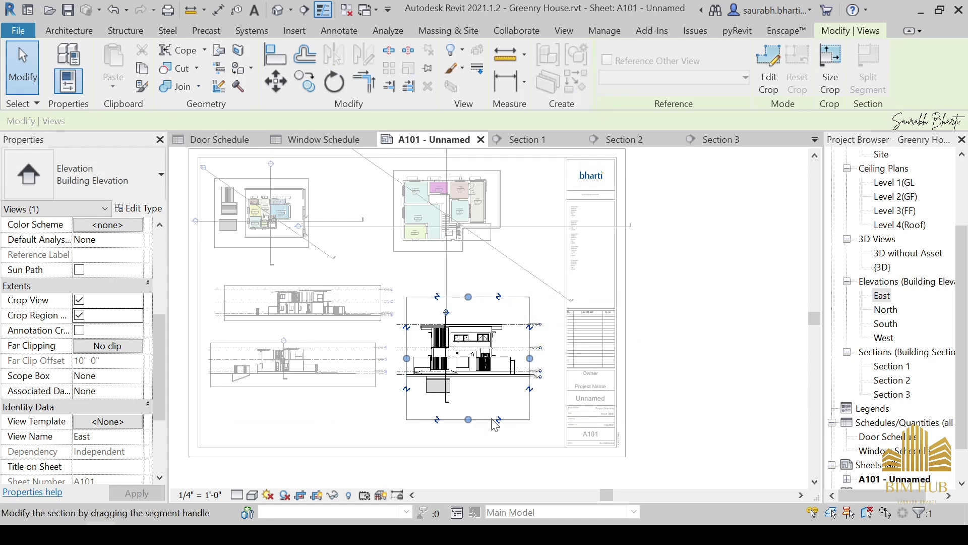
left_click_drag(469, 421, 468, 392)
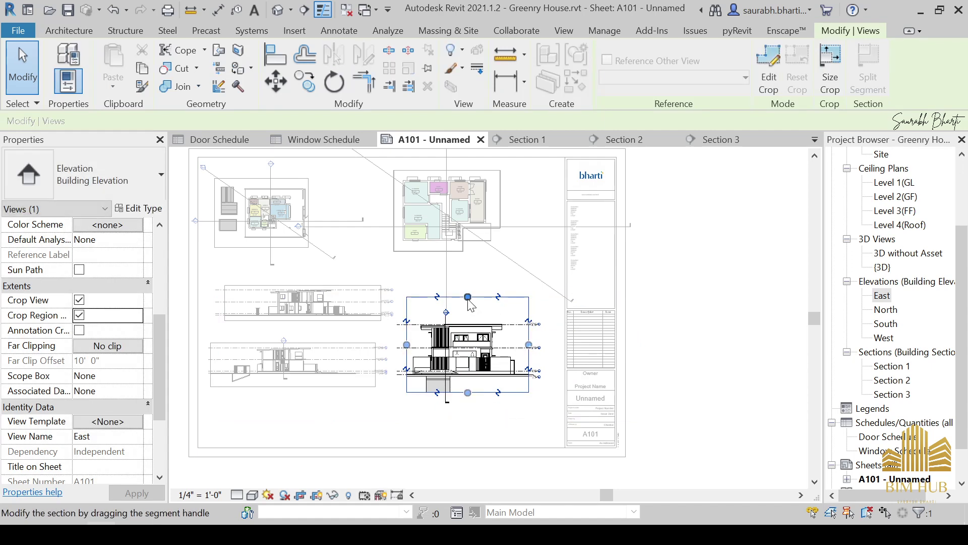
mouse_move(468, 296)
left_mouse_down()
mouse_move(469, 325)
mouse_move(470, 313)
left_mouse_up()
left_click(494, 275)
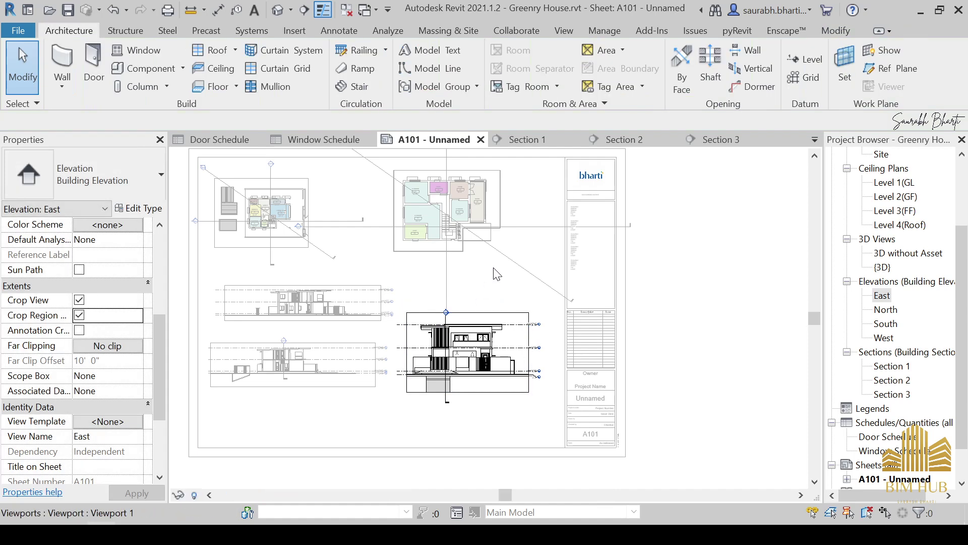
Deactivate the elevation viewport and return to working on the full sheet.
double_click(497, 275)
scroll(398, 297, "up", 3)
scroll(353, 283, "down", 3)
middle_click_drag(288, 257, 337, 270)
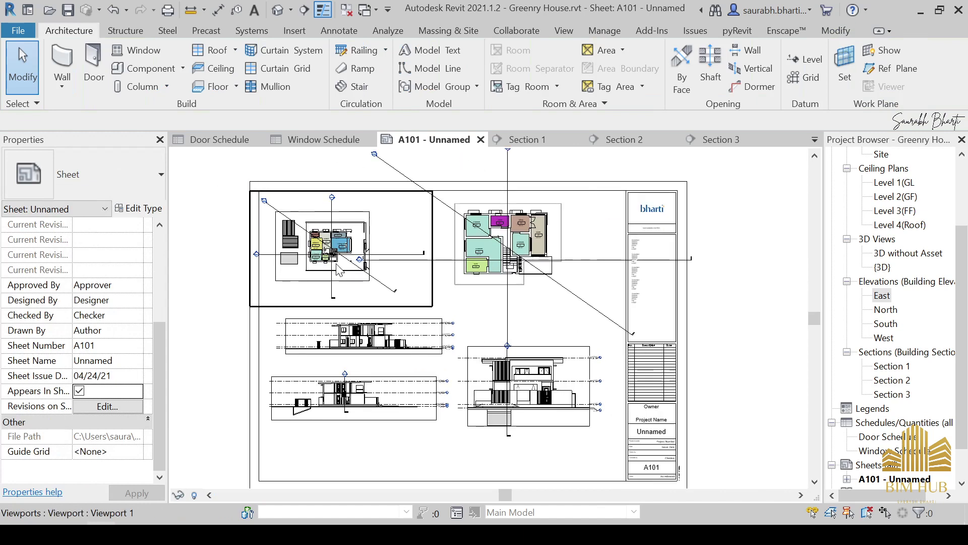
scroll(337, 270, "up", 2)
scroll(371, 279, "down", 3)
scroll(370, 286, "up", 2)
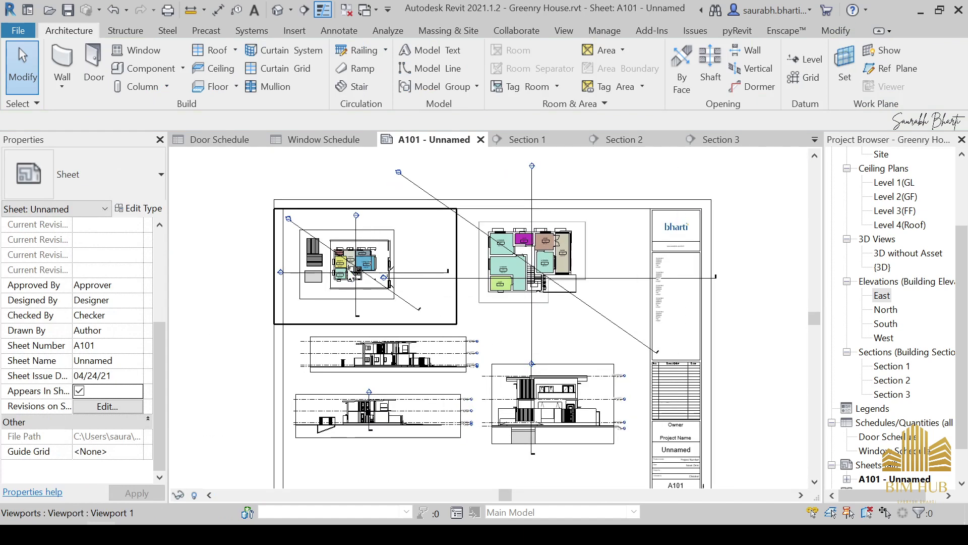
scroll(370, 285, "up", 2)
scroll(370, 286, "up", 1)
Zoom to the title block and start editing its Project Name label.
mouse_move(414, 341)
middle_mouse_down()
mouse_move(521, 270)
mouse_move(568, 388)
middle_mouse_up()
scroll(521, 271, "down", 1)
scroll(567, 388, "down", 2)
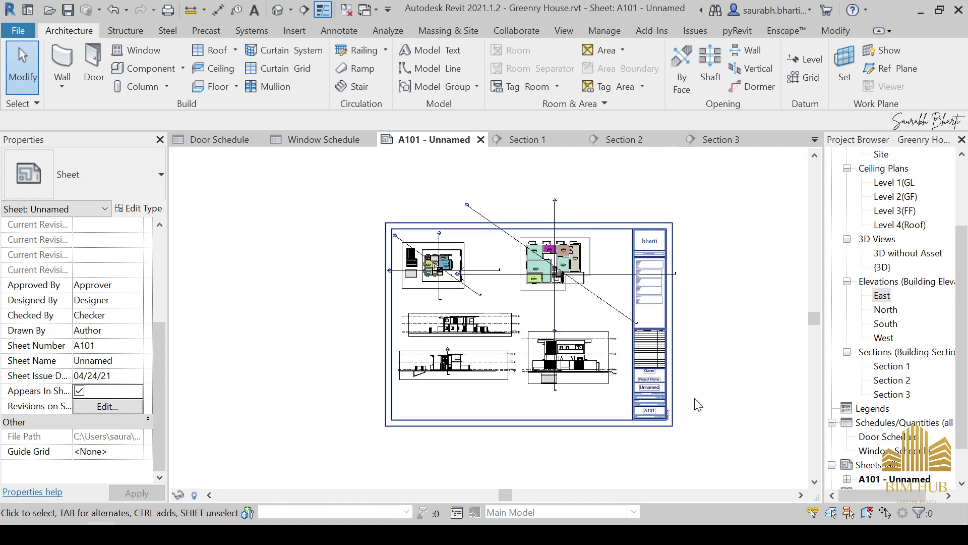
scroll(696, 401, "up", 3)
scroll(552, 368, "up", 1)
scroll(552, 368, "up", 2)
left_click(640, 292)
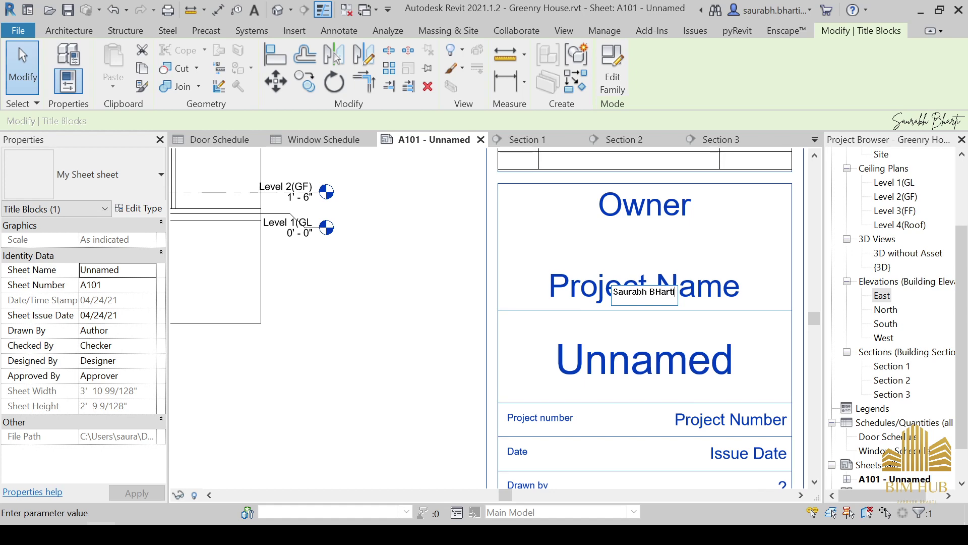
Enter Greenry as the sheet name and 002 as the project number.
left_click(658, 353)
scroll(690, 302, "down", 2)
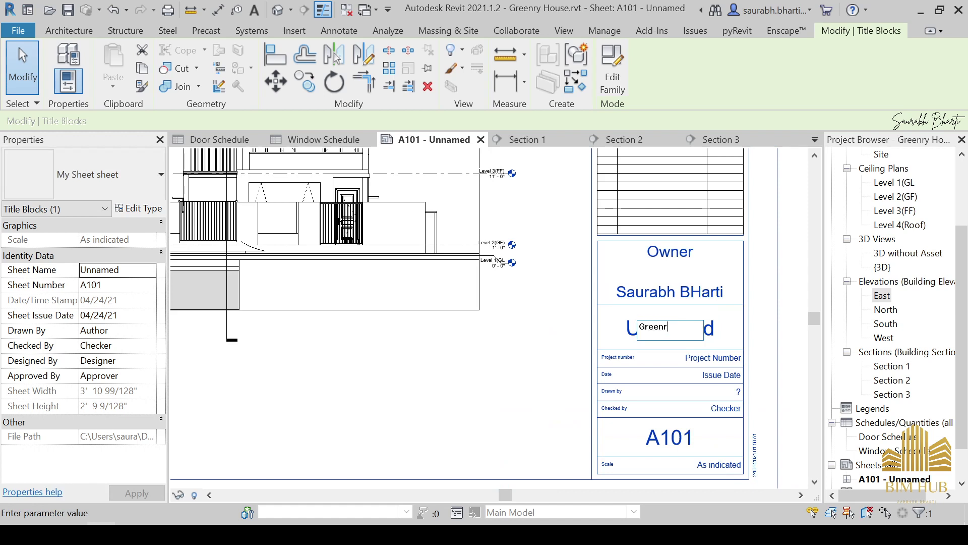
key("Return")
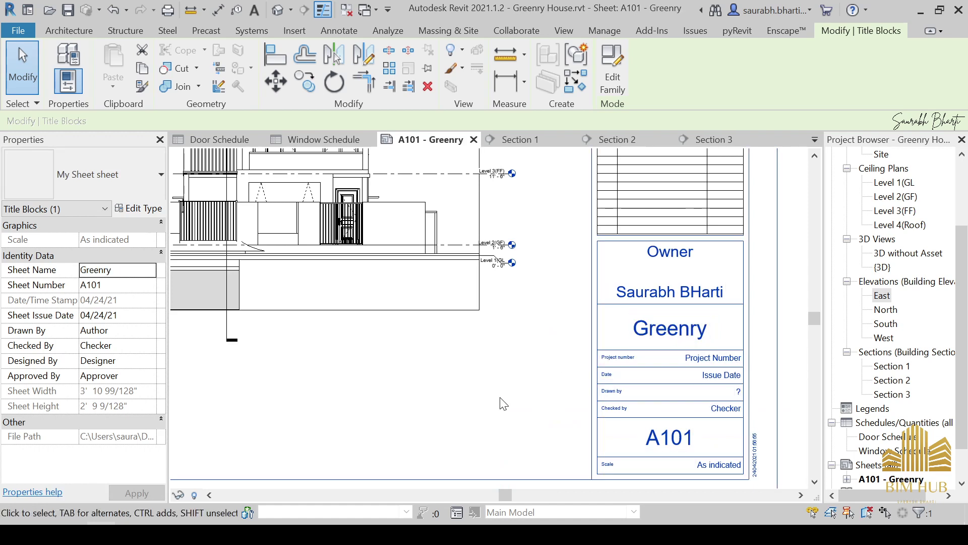
scroll(676, 373, "up", 2)
left_click(746, 346)
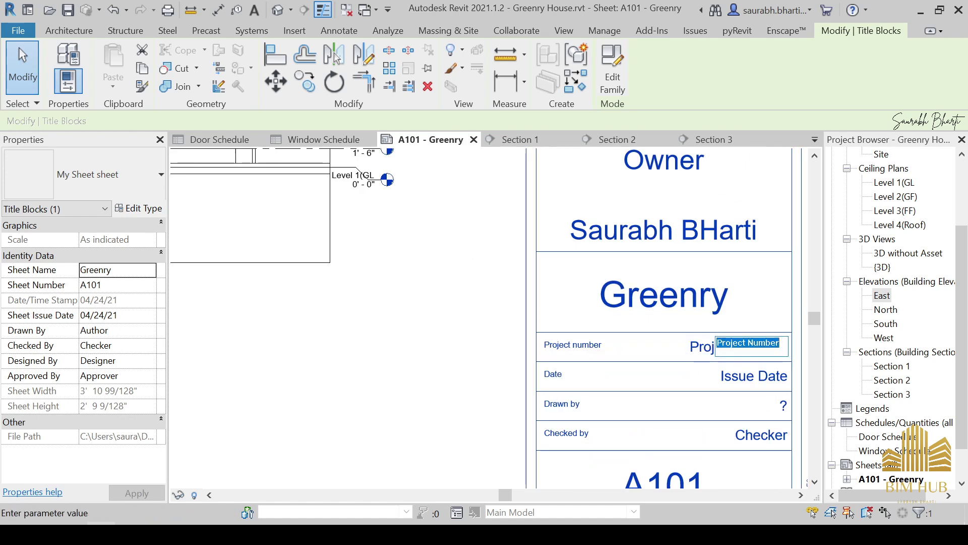
type("002")
key("Return")
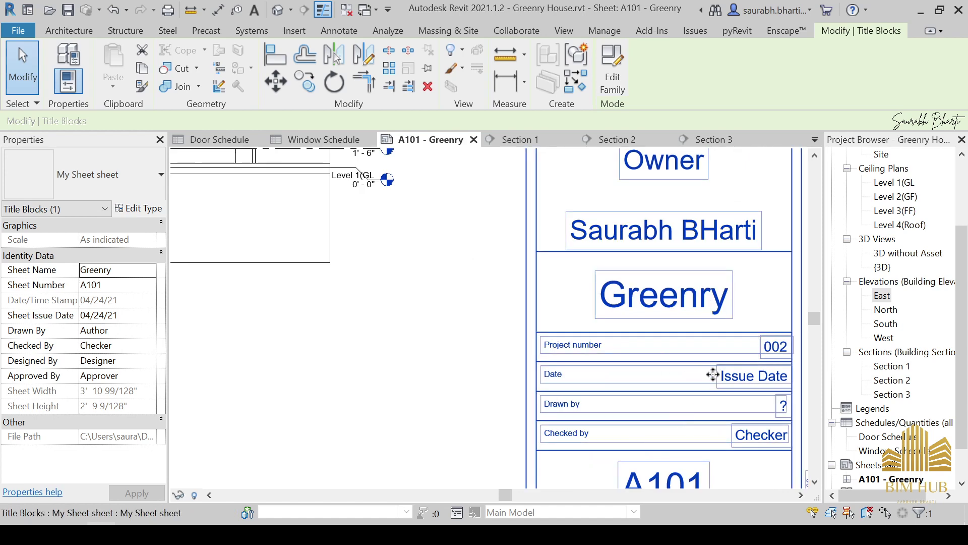
Set the title block's issue date to 23/4/21.
scroll(712, 375, "up", 2)
left_click(712, 375)
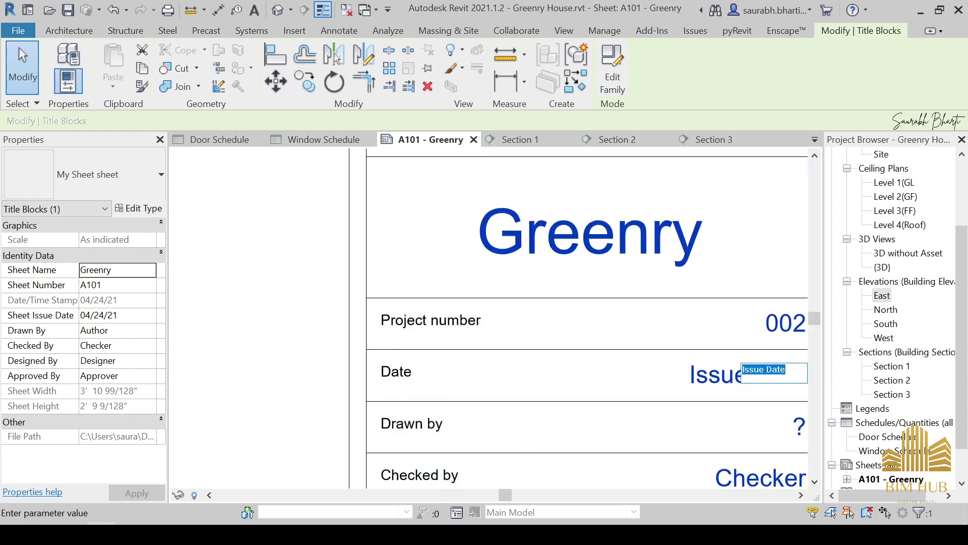
key("super+alt+d")
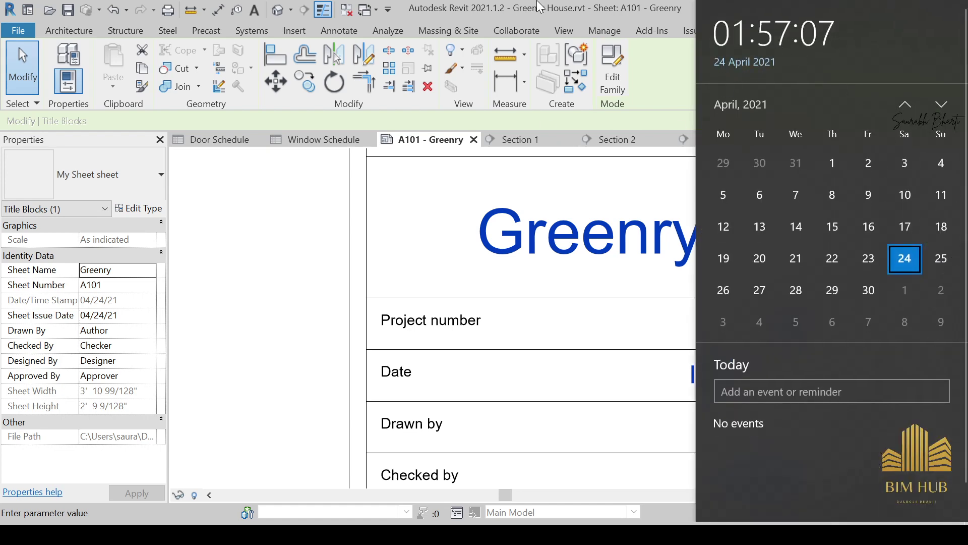
key("super+alt+d")
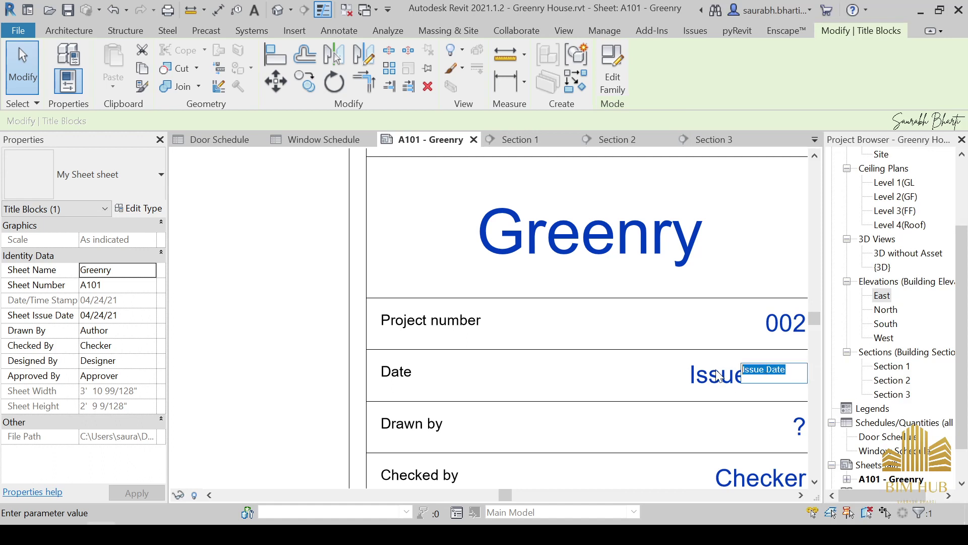
type("23/7/2")
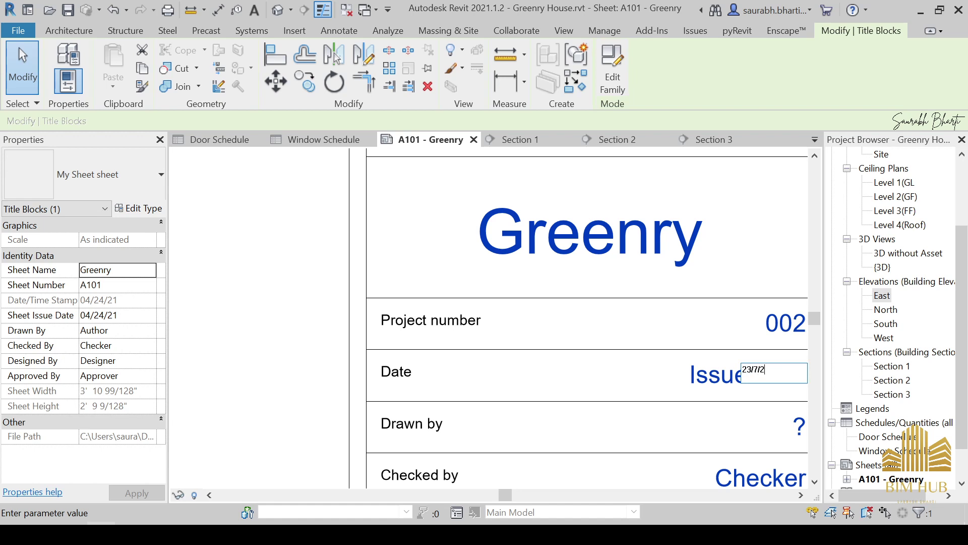
type("1")
key("Return")
left_click(715, 371)
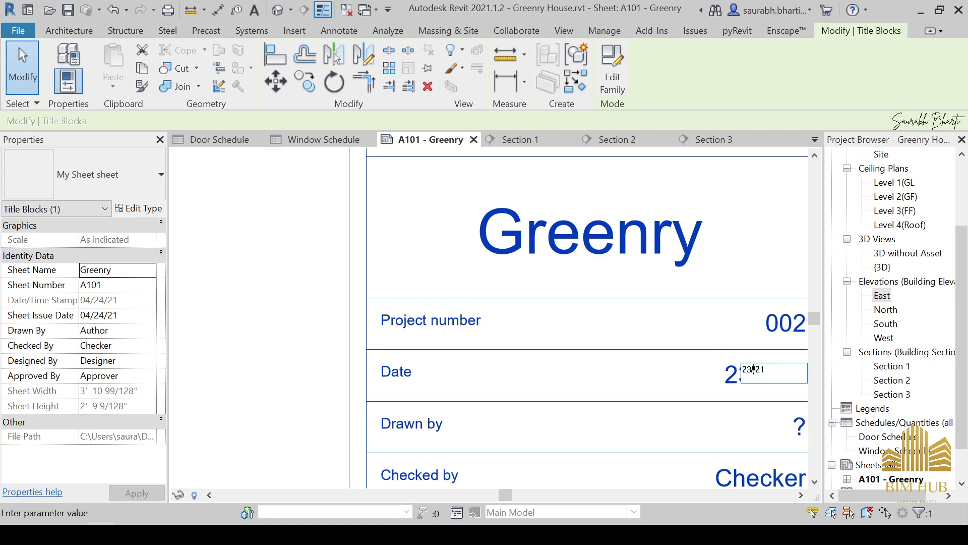
key("Return")
Enter the designer's name in the title block's Drawn by field.
scroll(352, 307, "down", 3)
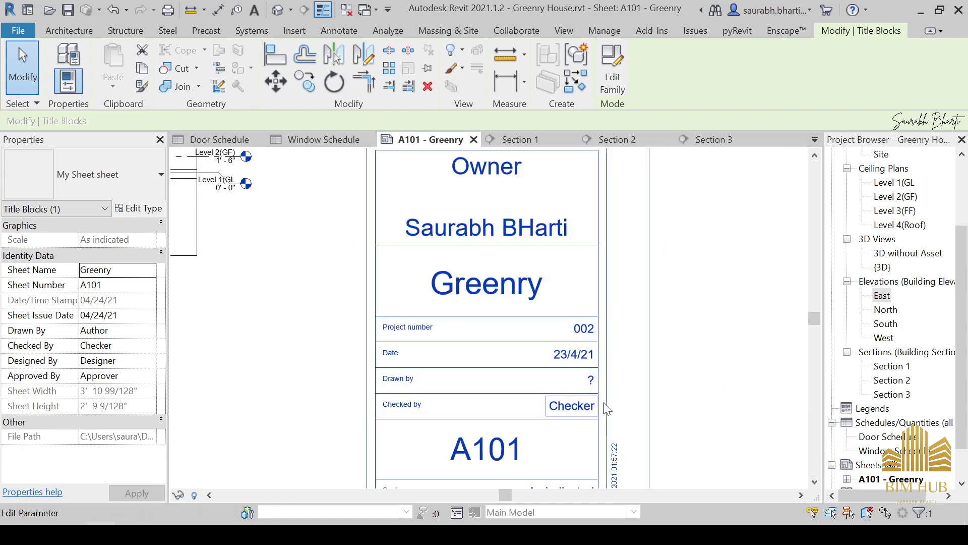
scroll(605, 406, "up", 3)
left_click(582, 367)
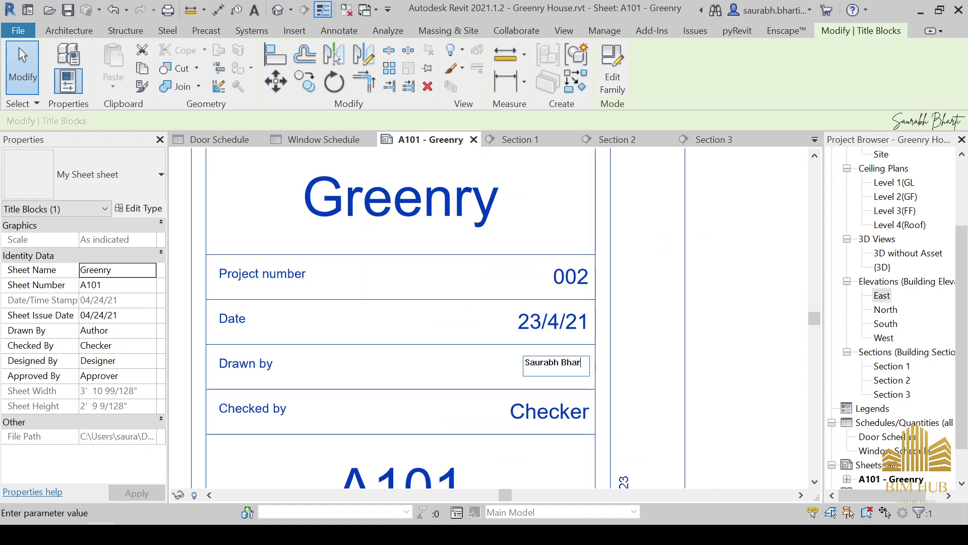
key("Return")
Enter the designer's name in the Checked by field and deselect the title block.
left_click(558, 415)
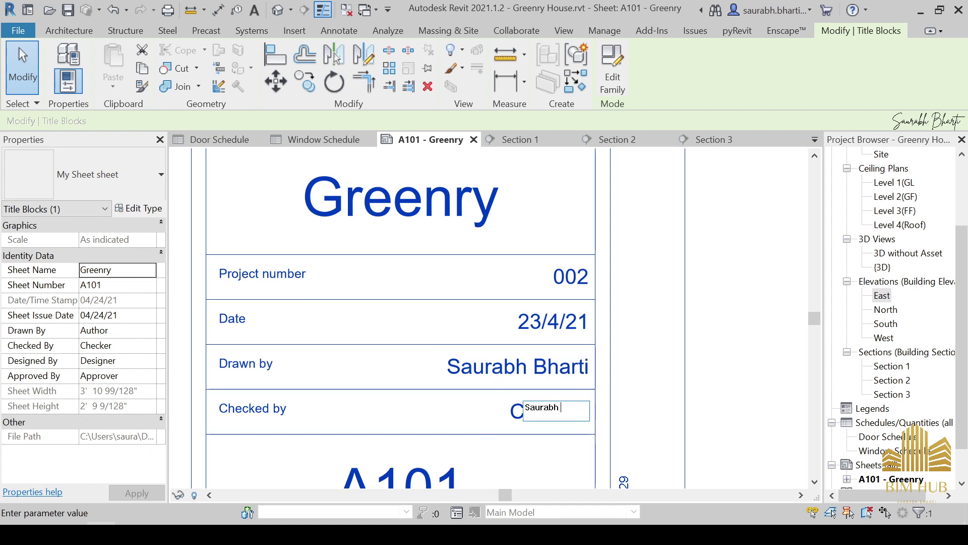
key("Return")
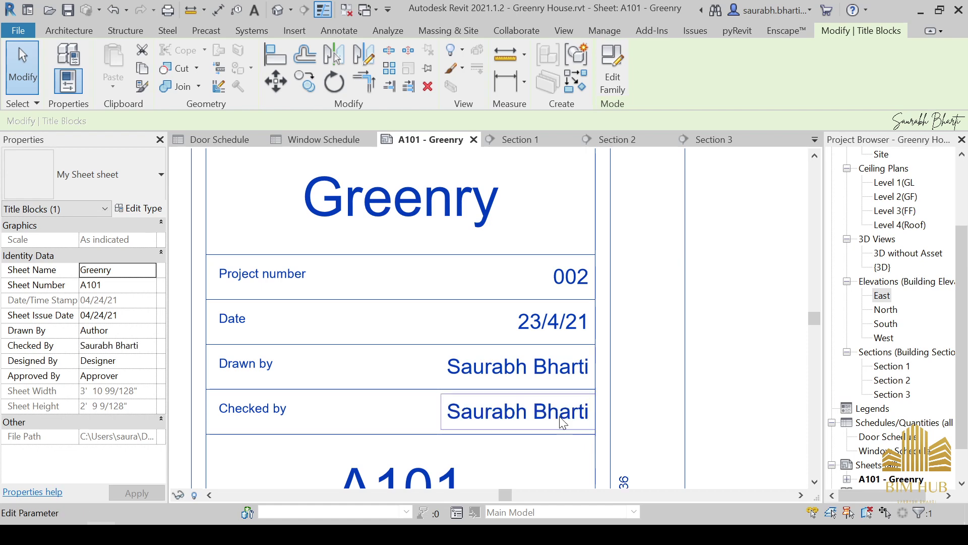
scroll(510, 342, "down", 2)
scroll(509, 342, "down", 2)
scroll(510, 342, "down", 2)
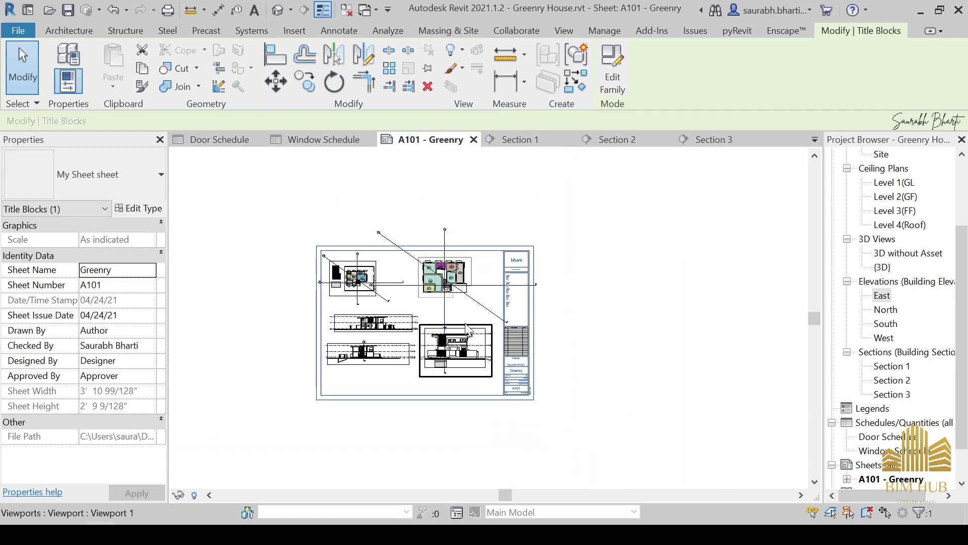
scroll(431, 332, "up", 2)
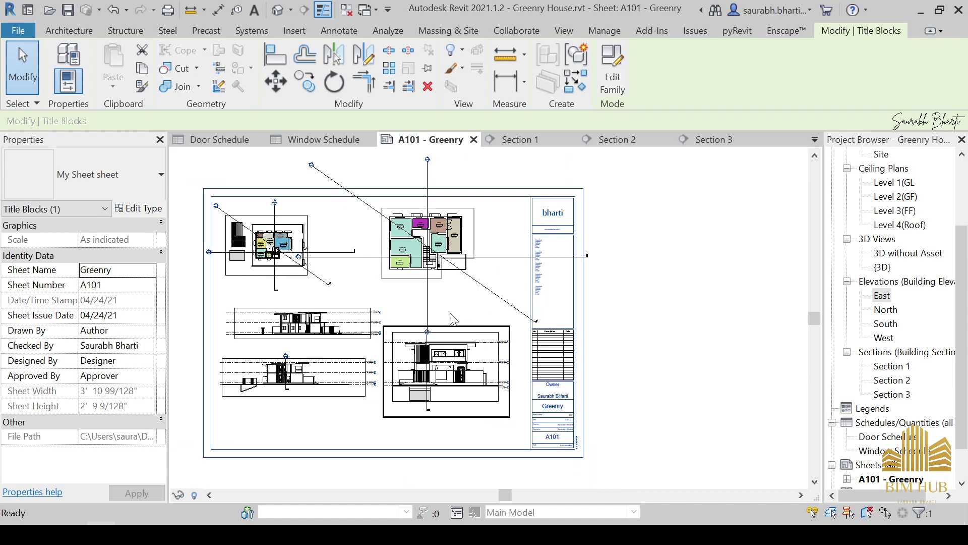
left_click(597, 301)
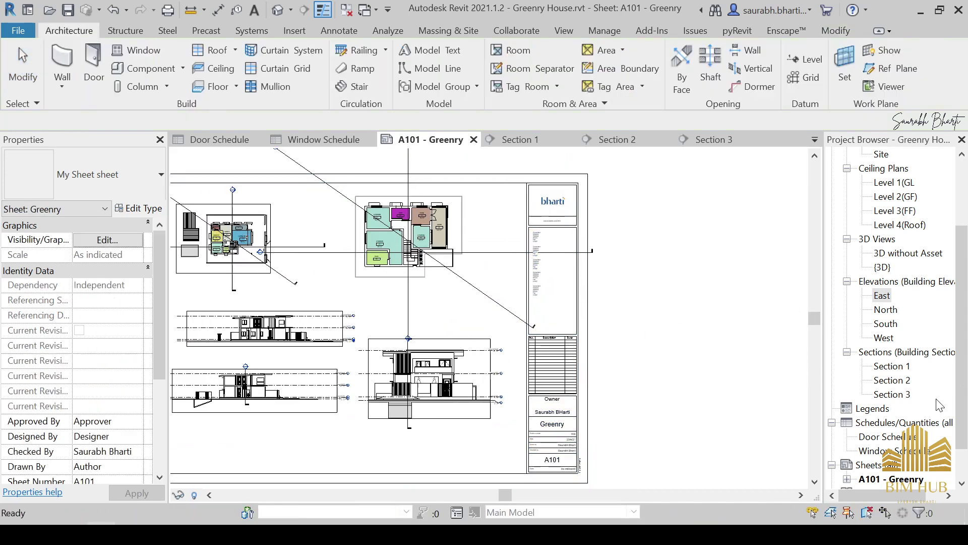
scroll(491, 379, "down", 1)
scroll(492, 378, "down", 1)
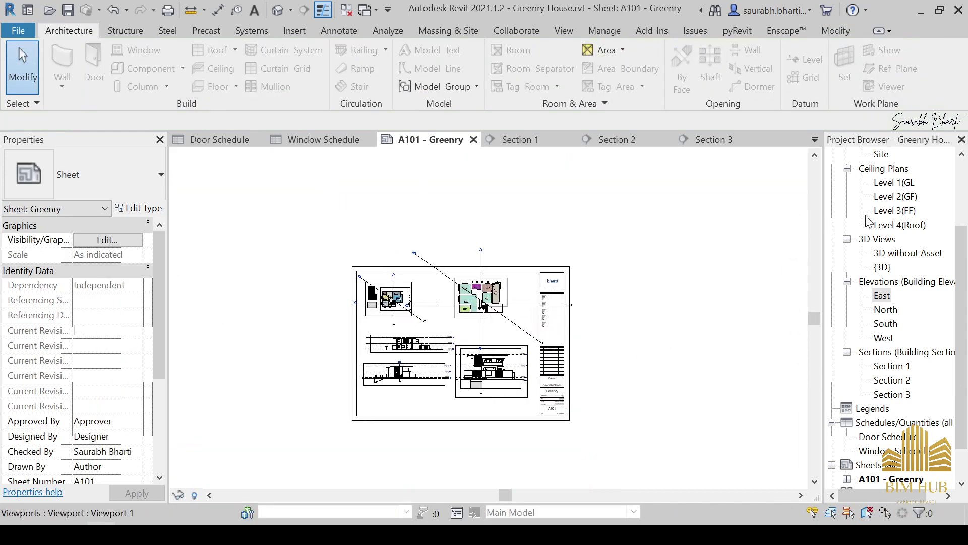
scroll(878, 217, "up", 2)
Open the Level 2(GF) plan and hide the section line category in that view.
double_click(893, 211)
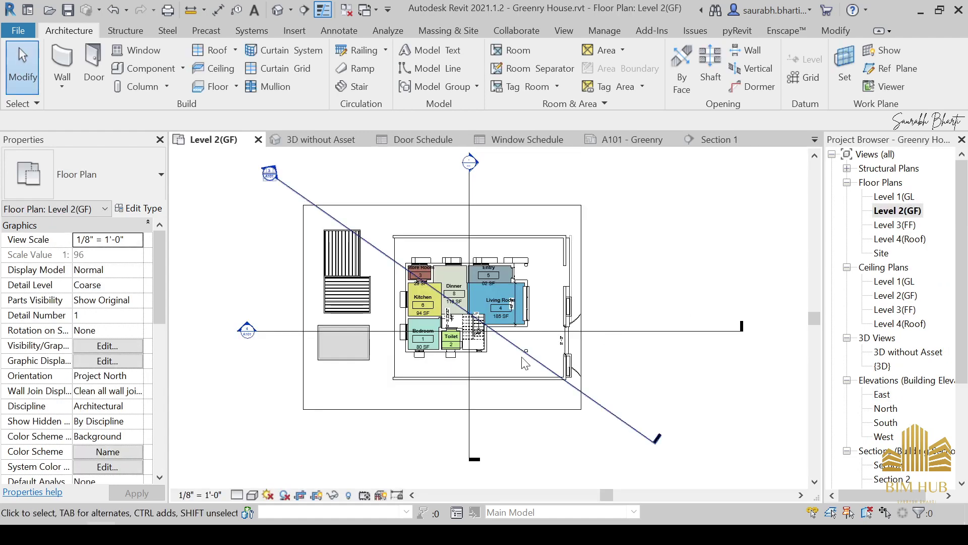
right_click(298, 192)
mouse_move(344, 280)
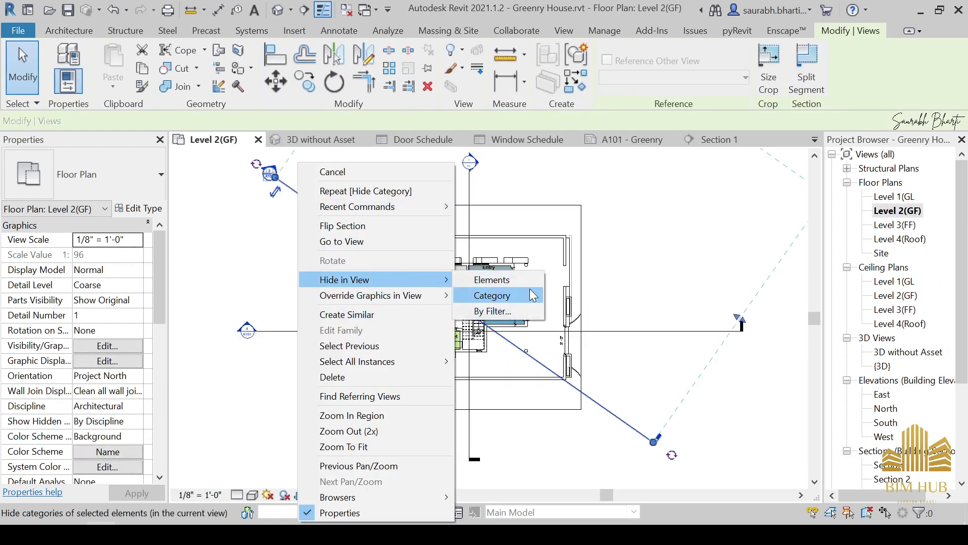
left_click(530, 292)
scroll(488, 352, "up", 3)
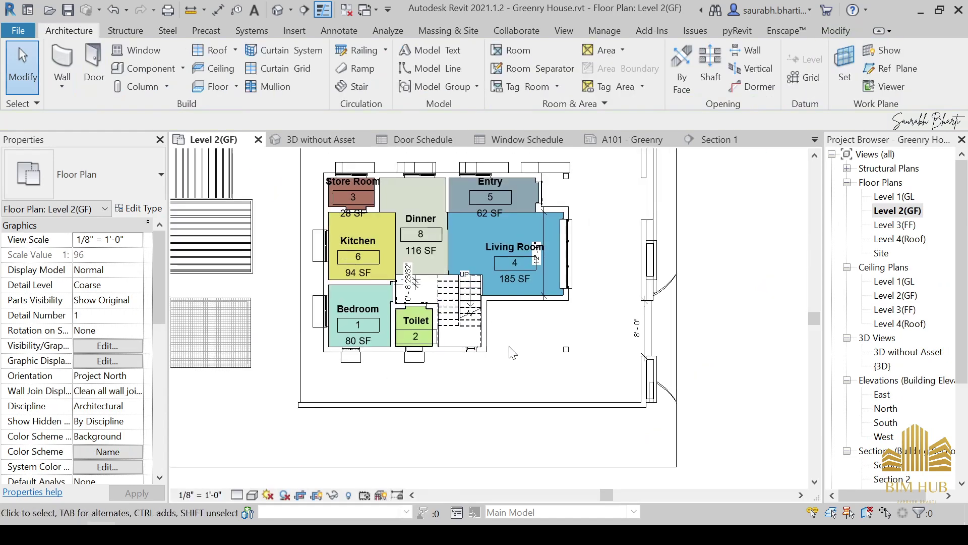
scroll(488, 352, "up", 1)
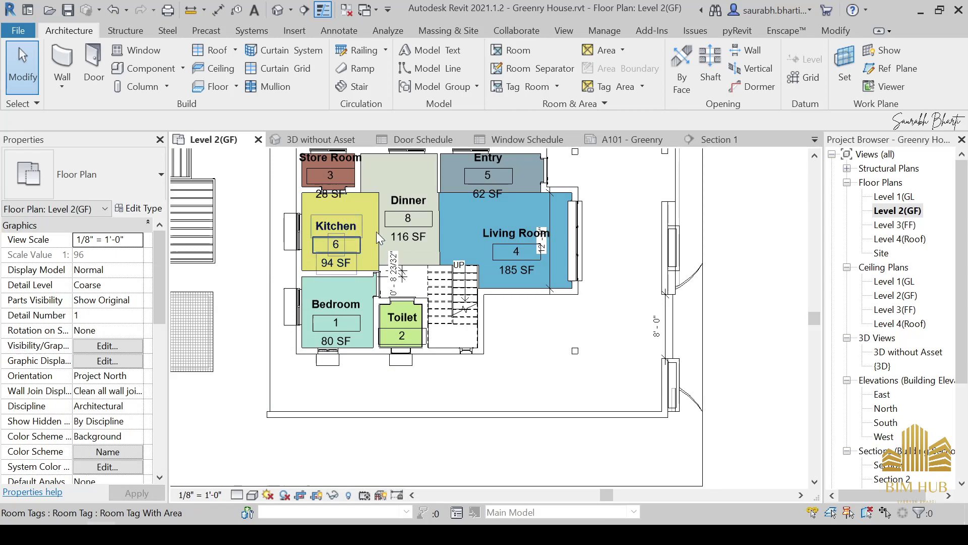
Place the Enscape Bed 08 asset in the Level 2 Bedroom and open the {3D} view.
middle_click_drag(376, 231, 352, 276)
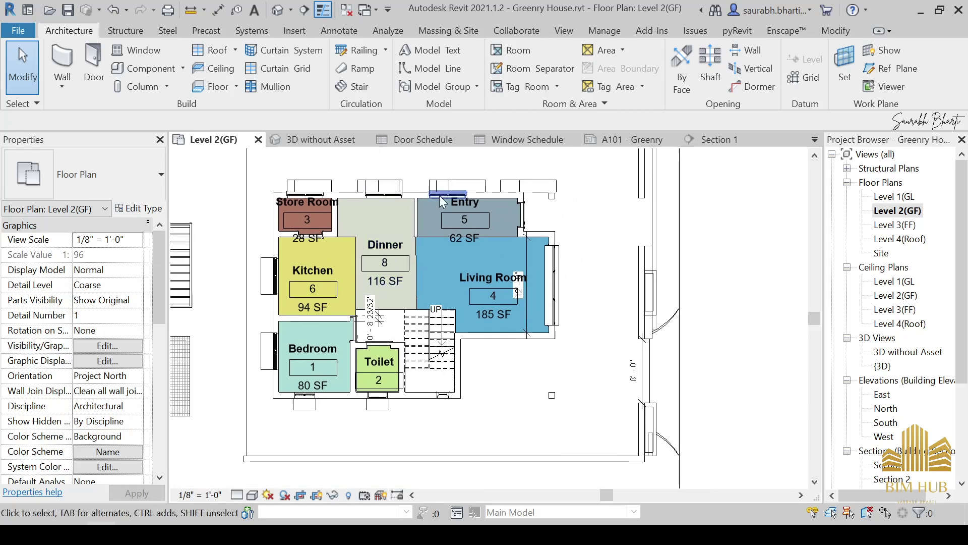
left_click(785, 31)
type("bed")
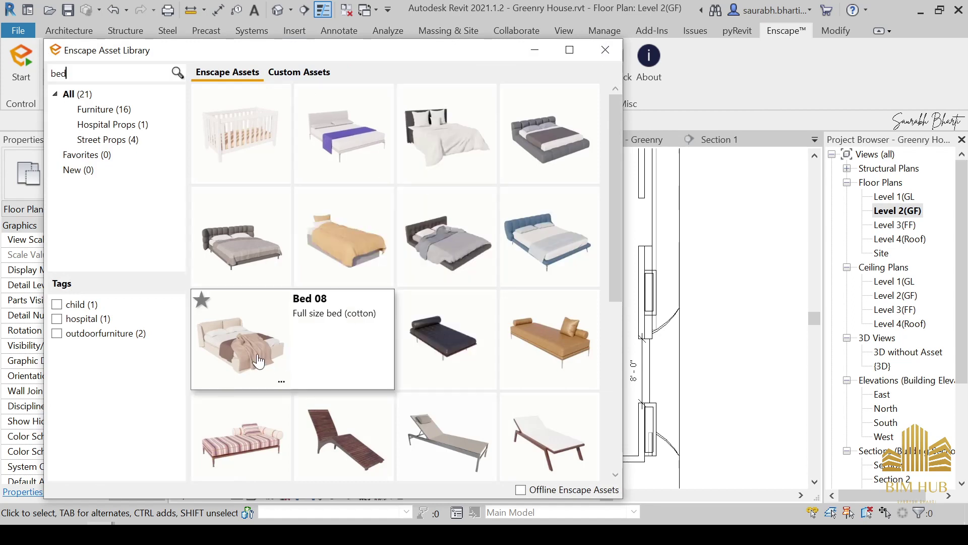
left_click(301, 359)
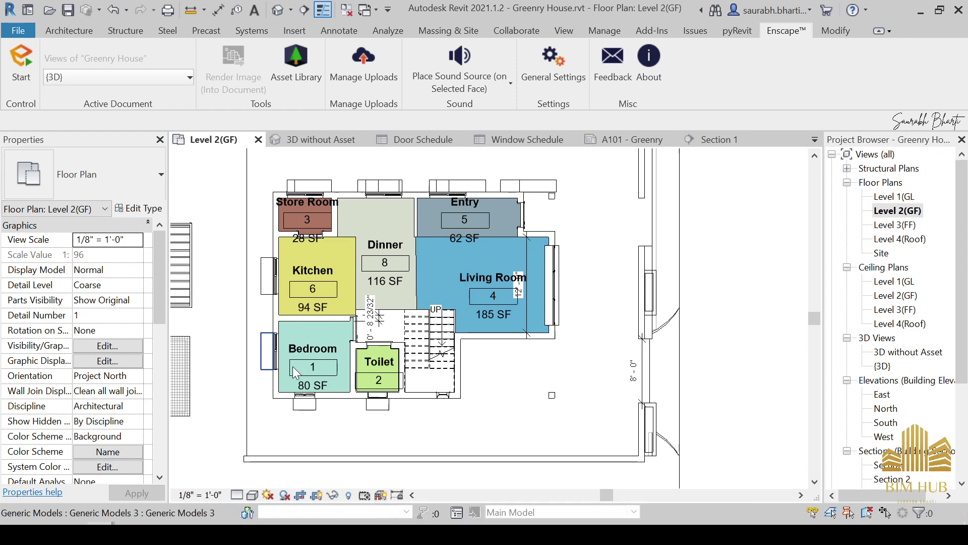
left_click(301, 367)
scroll(302, 367, "up", 2)
scroll(303, 366, "up", 2)
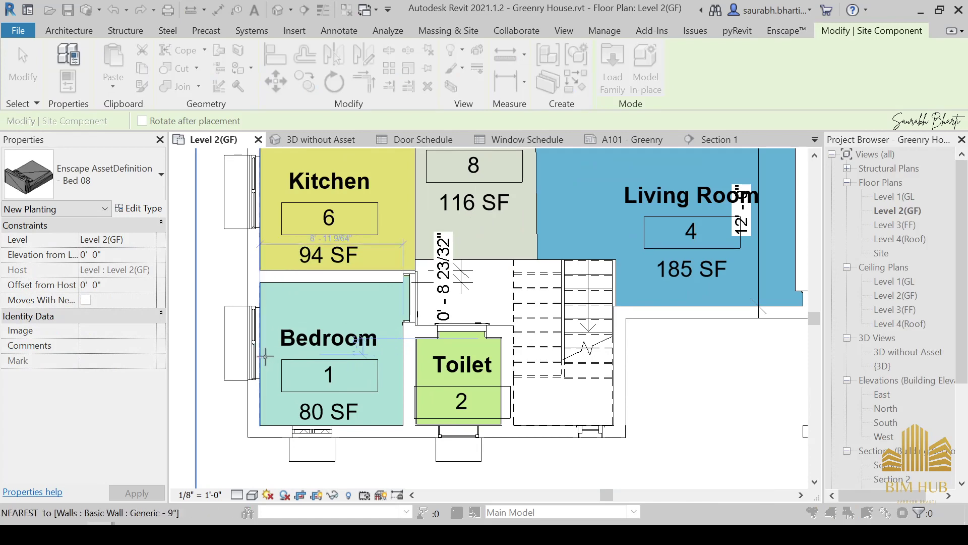
left_click(282, 361)
key("Escape")
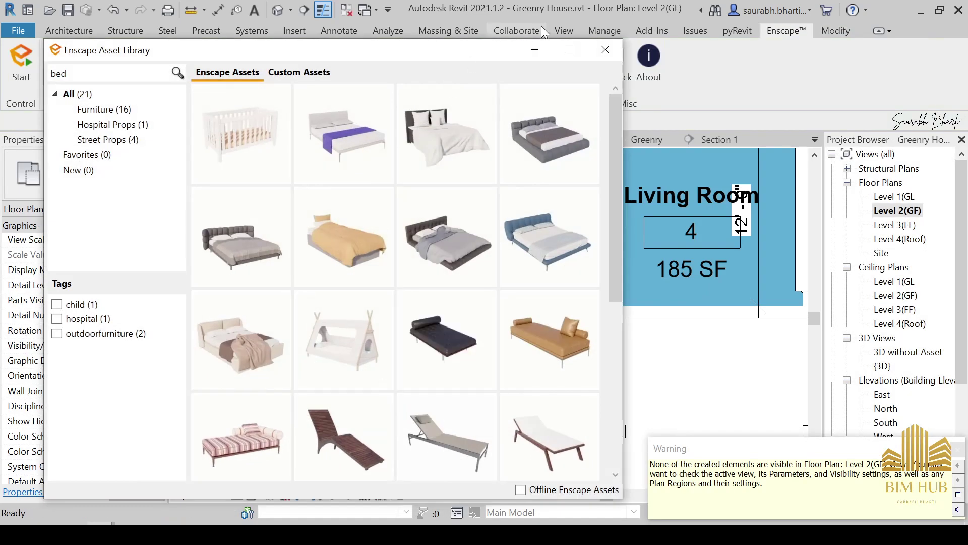
key("Escape")
left_click(278, 9)
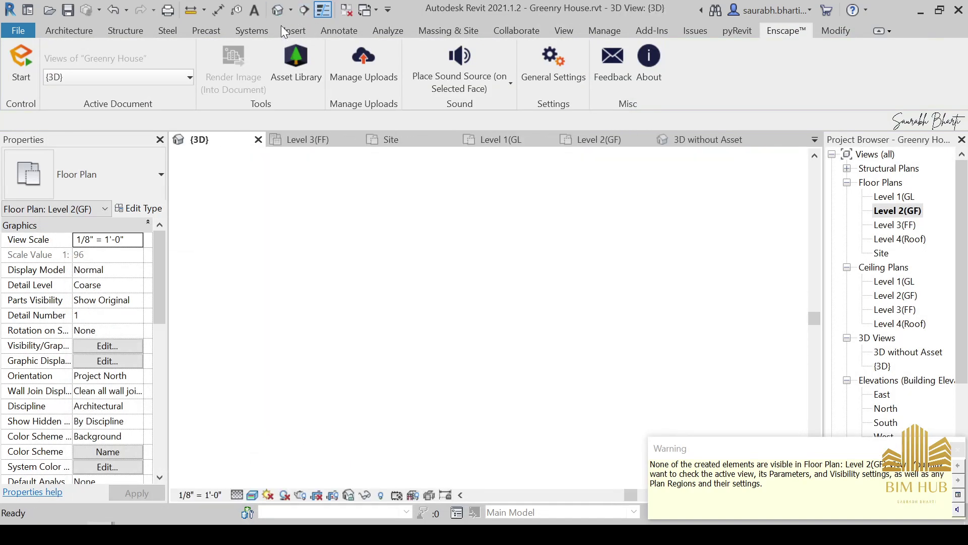
Orbit the 3D model to a level back view.
scroll(574, 388, "up", 3)
middle_click_drag(603, 373, 441, 301, "shift")
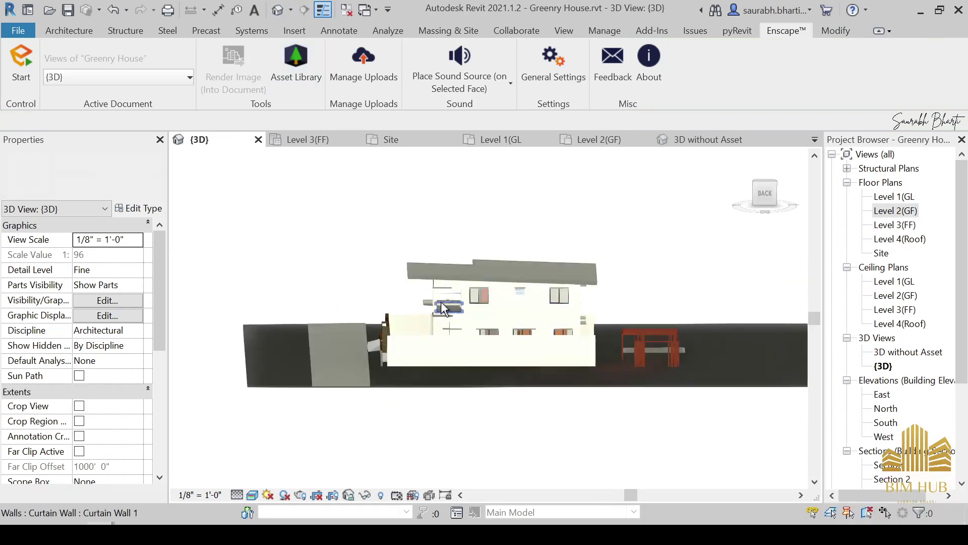
scroll(694, 276, "down", 3)
middle_click_drag(695, 276, 366, 285, "shift")
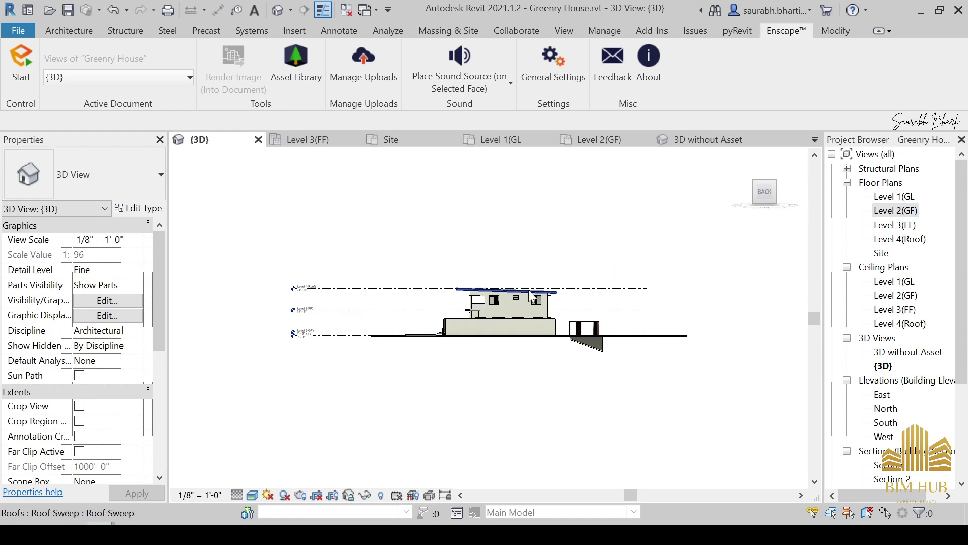
left_click(686, 335)
key("Escape")
scroll(60, 423, "down", 5)
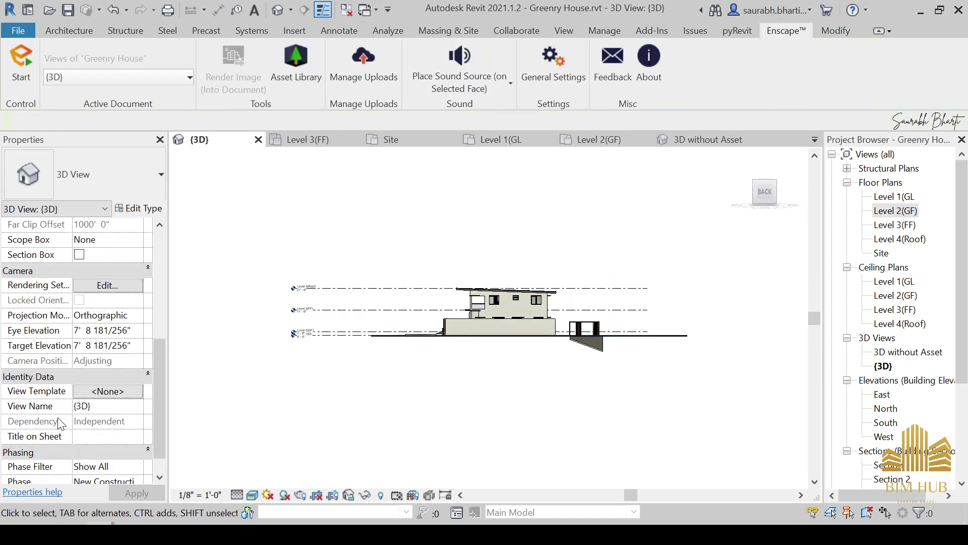
Enable a section box lowered to cut the upper floors, then reopen the Level 2(GF) plan.
left_click(79, 254)
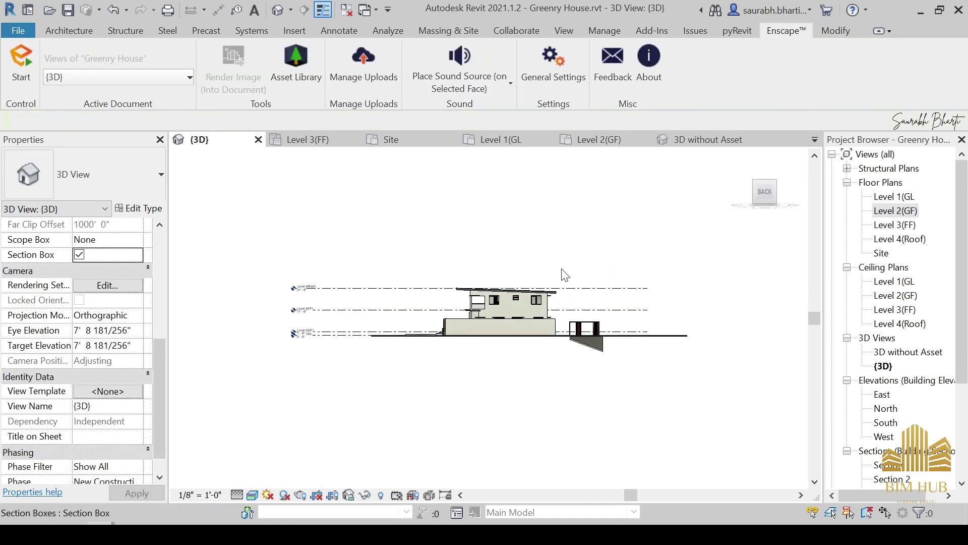
left_click(537, 282)
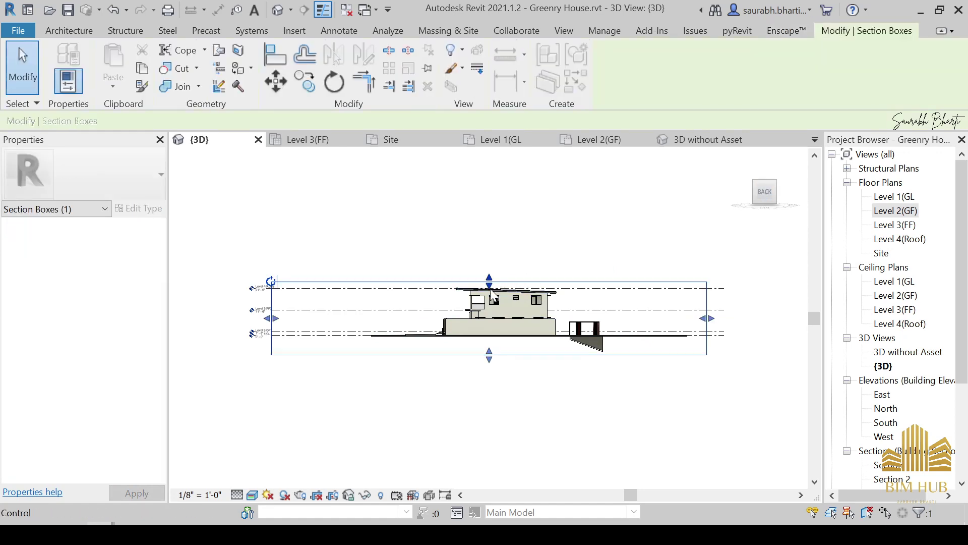
left_click_drag(492, 292, 491, 325)
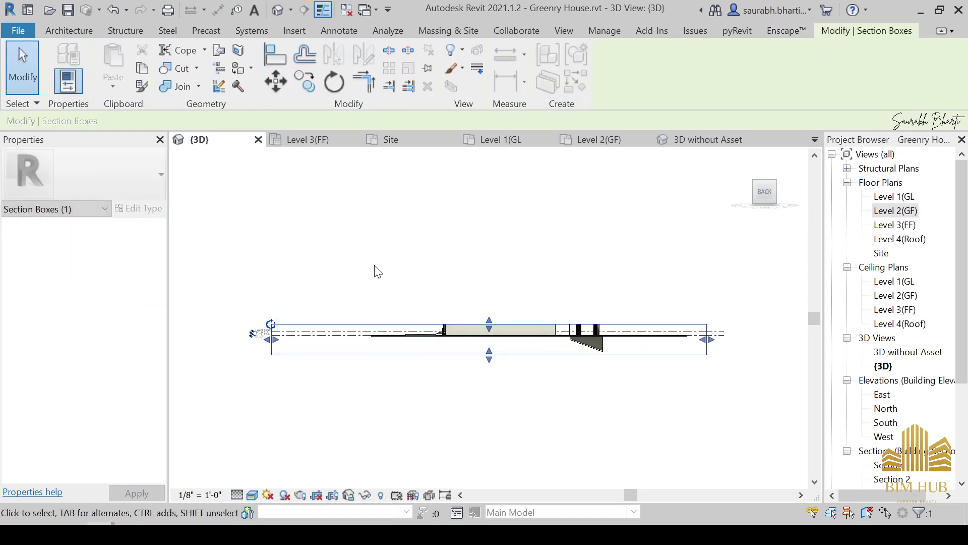
mouse_move(376, 270)
middle_mouse_down("shift")
mouse_move(563, 471)
mouse_move(477, 292)
mouse_move(554, 343)
middle_mouse_up("shift")
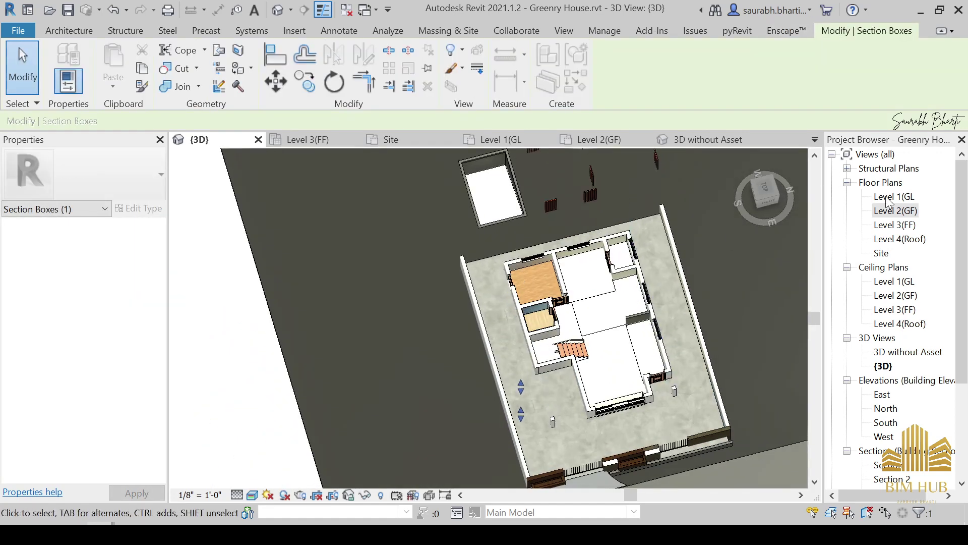
double_click(895, 210)
scroll(385, 304, "down", 3)
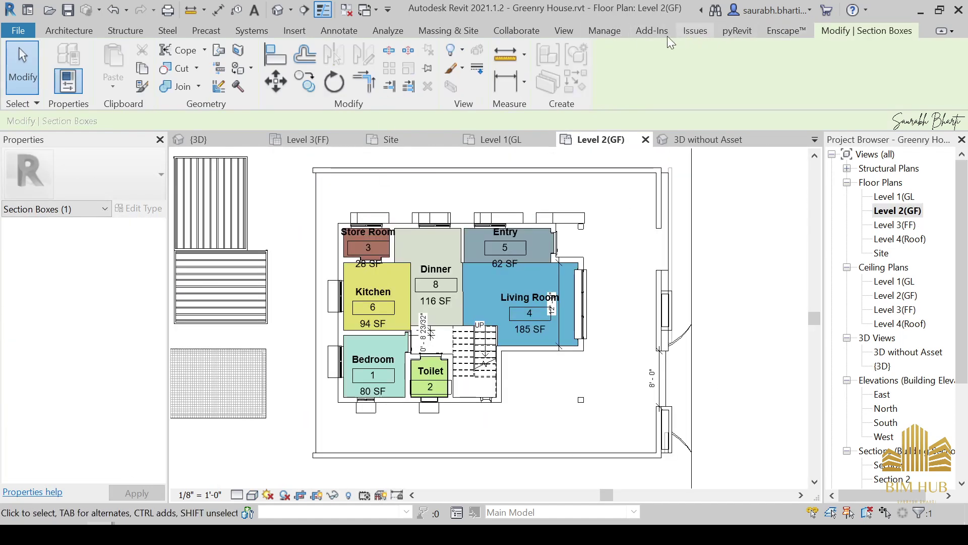
Place another Bed 08 component in the Bedroom and dismiss the visibility warning.
left_click(81, 31)
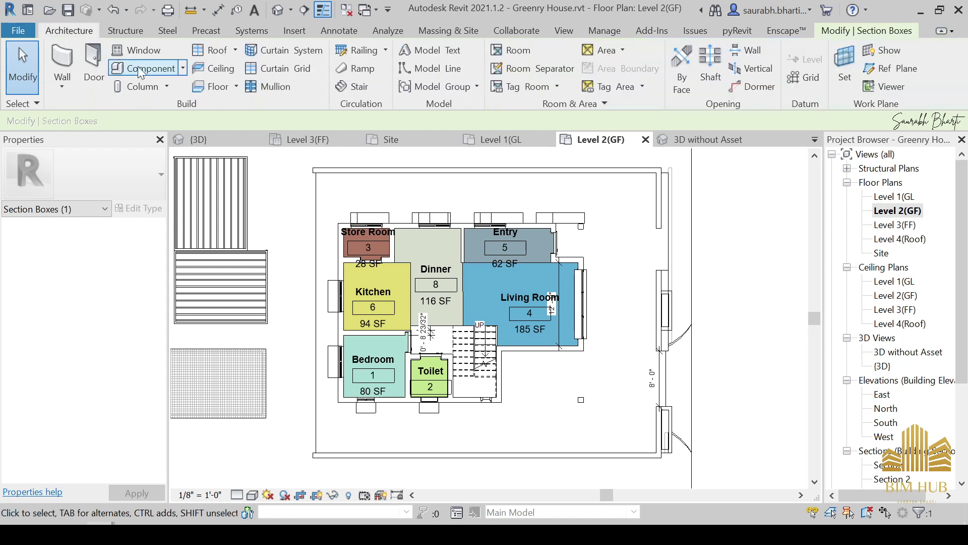
left_click(144, 68)
scroll(354, 346, "up", 2)
scroll(355, 346, "up", 3)
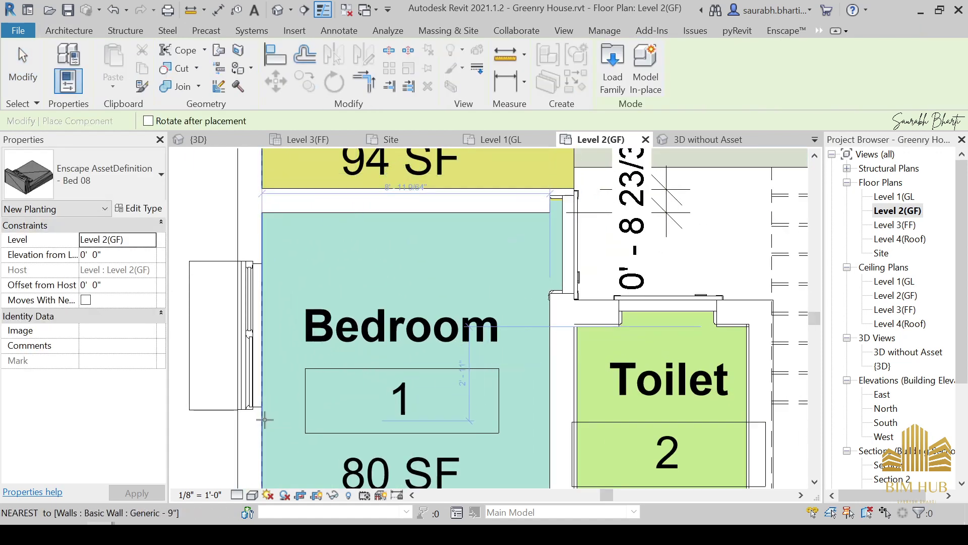
left_click(265, 419)
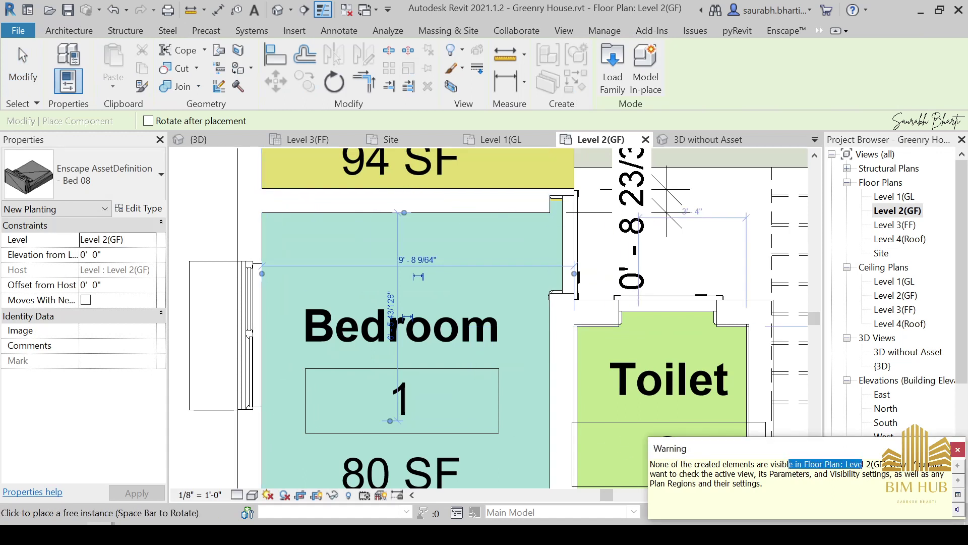
left_click(958, 449)
scroll(368, 340, "down", 5)
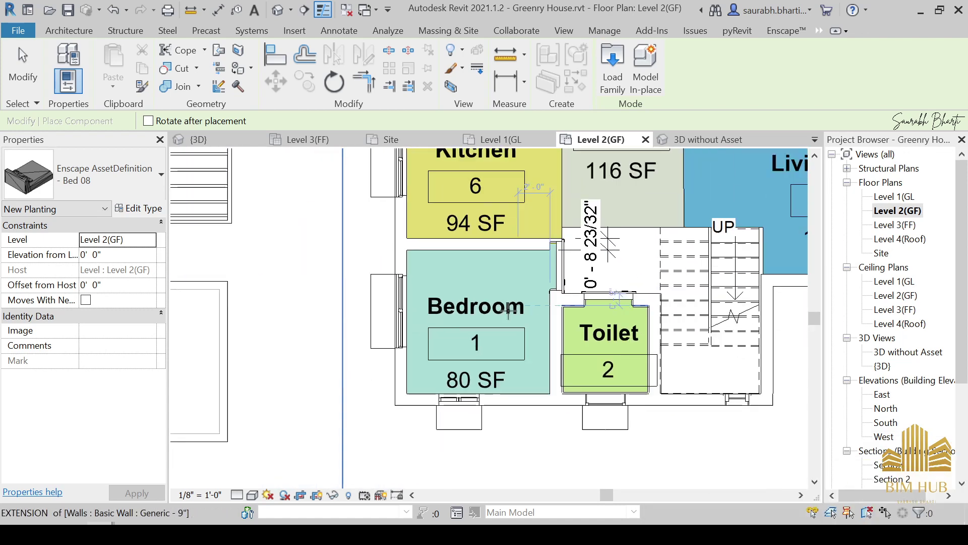
key("Escape")
key("Escape")
Pan and zoom the floor plan to show the Bedroom and Toilet.
middle_click_drag(367, 341, 275, 344)
scroll(897, 353, "down", 2)
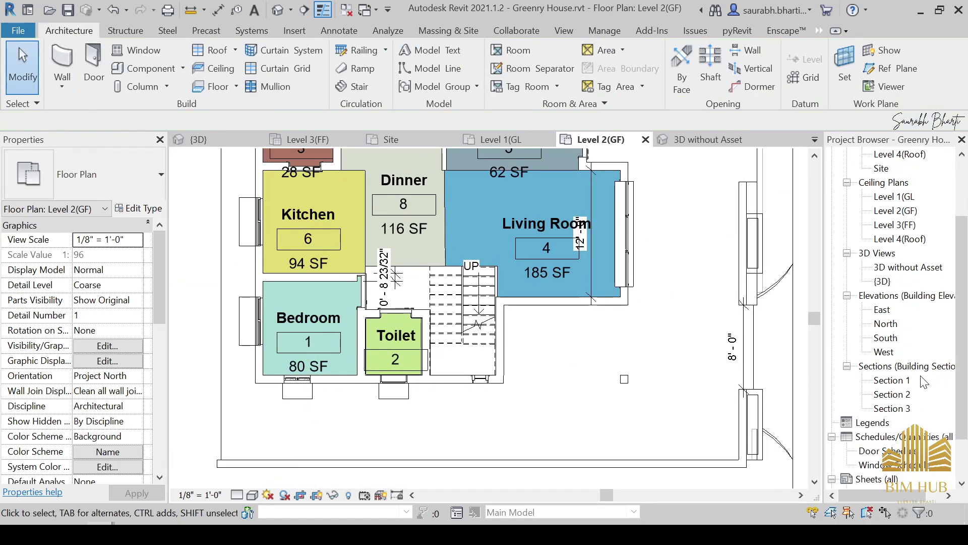
scroll(898, 353, "up", 2)
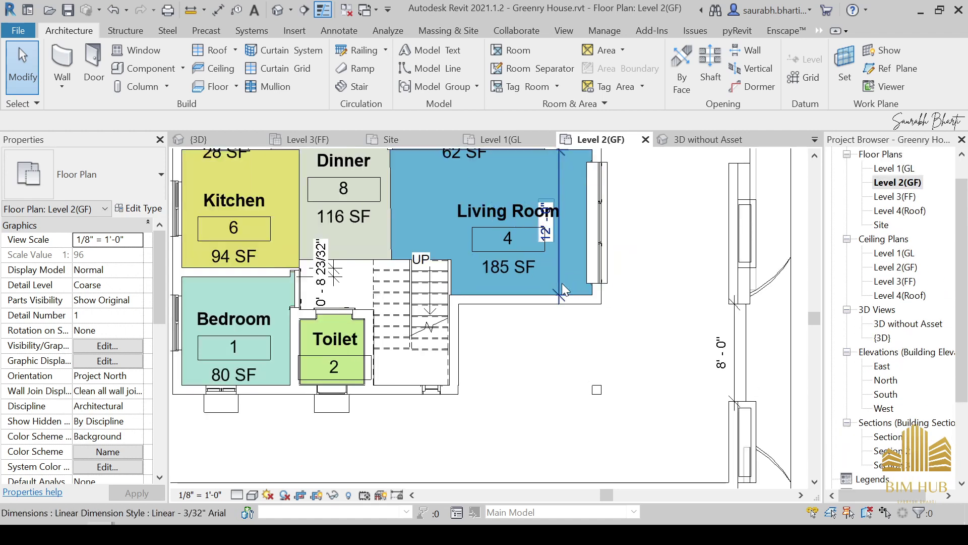
scroll(526, 366, "down", 3)
scroll(525, 367, "down", 2)
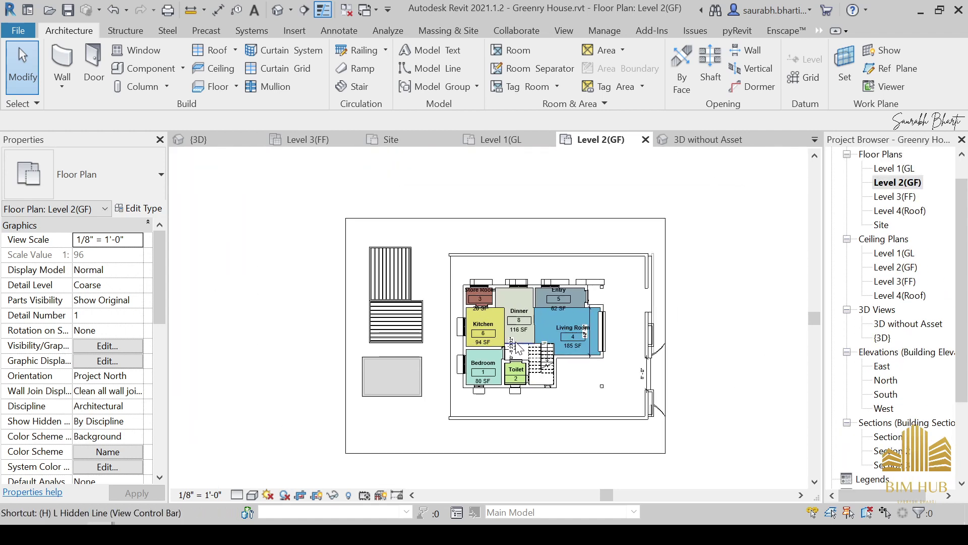
scroll(525, 353, "up", 1)
scroll(580, 348, "up", 4)
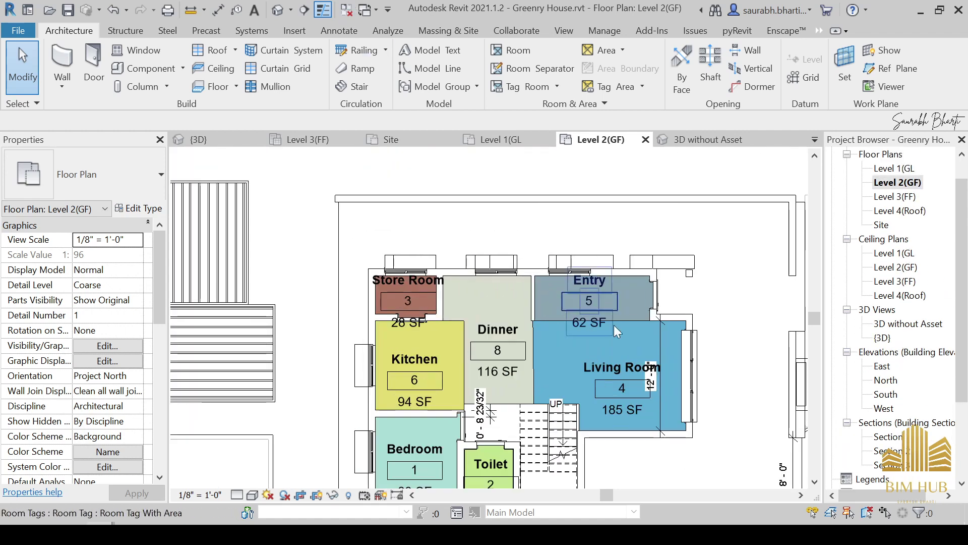
middle_click_drag(598, 349, 597, 180)
scroll(486, 277, "up", 3)
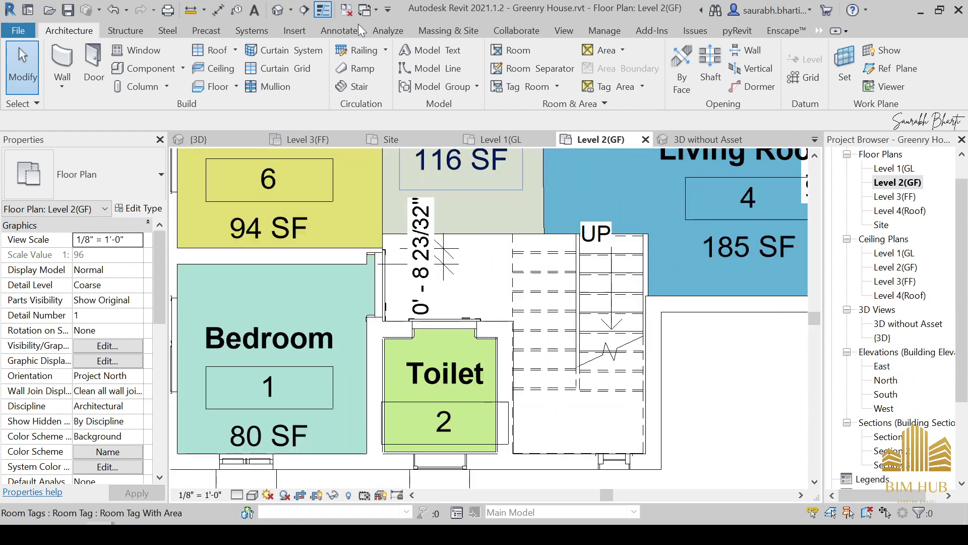
Open the default 3D view and orbit to look down on the rooms.
left_click(274, 10)
scroll(633, 294, "up", 3)
mouse_move(633, 303)
middle_mouse_down("shift")
mouse_move(632, 294)
mouse_move(612, 297)
middle_mouse_up("shift")
left_click(150, 72)
Place a Bed 08 in the wood-floored bedroom of the 3D view.
scroll(476, 271, "up", 5)
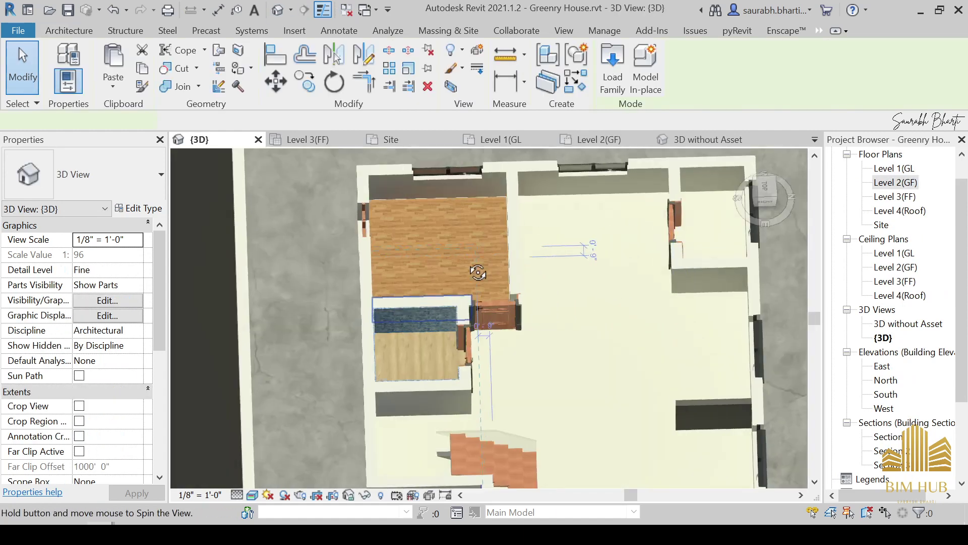
middle_click_drag(196, 207, 347, 309)
scroll(347, 308, "up", 2)
scroll(313, 286, "up", 2)
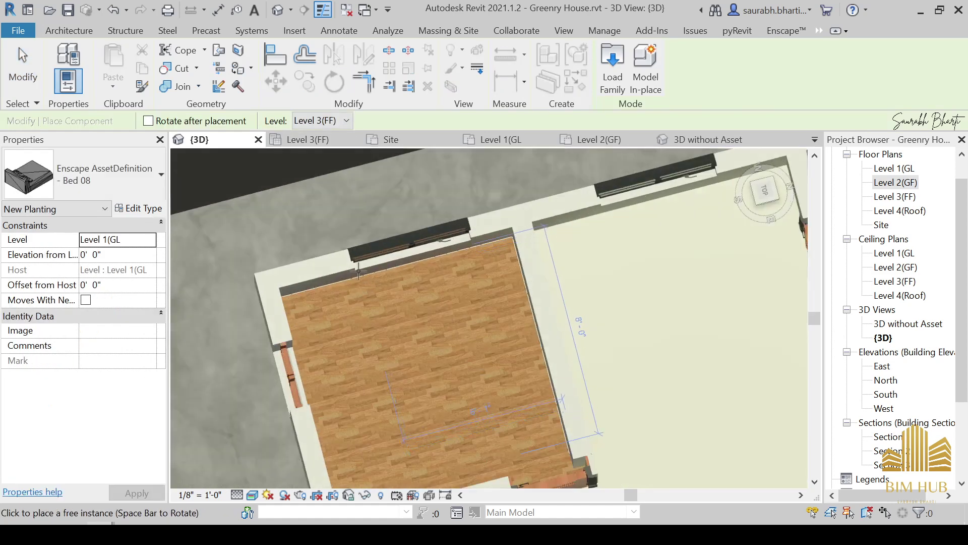
left_click(314, 287)
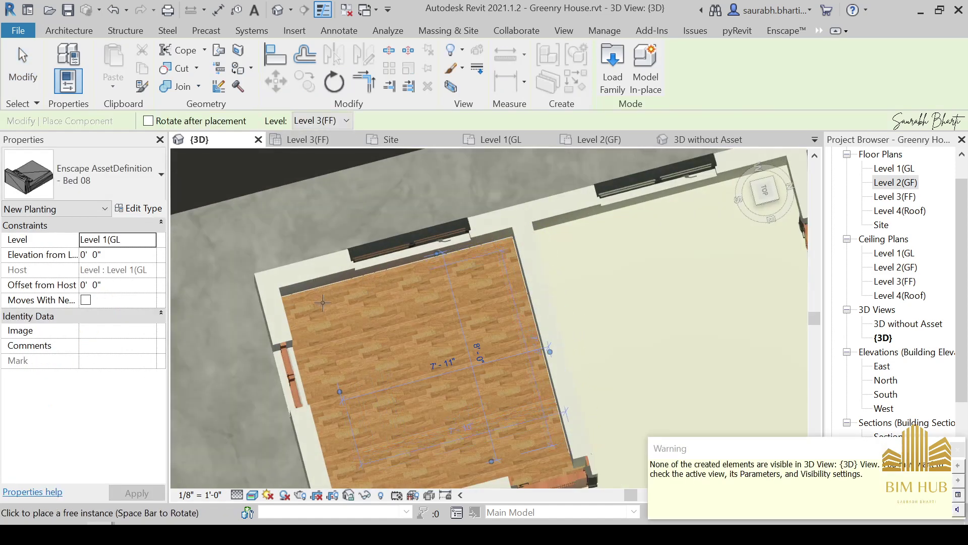
key("Escape")
key("Escape")
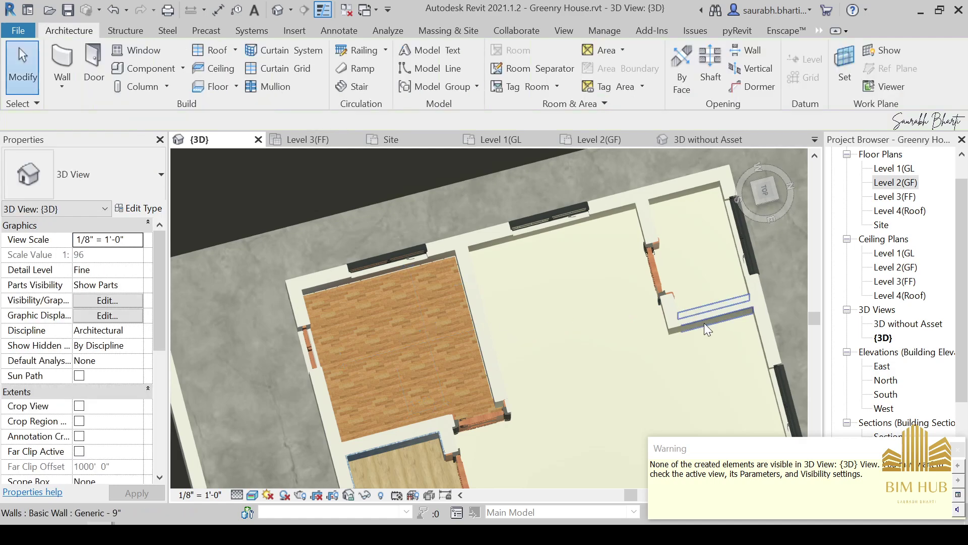
Orbit the 3D model toward a flatter front view and reopen the Level 2(GF) plan.
scroll(504, 318, "down", 3)
scroll(286, 337, "down", 3)
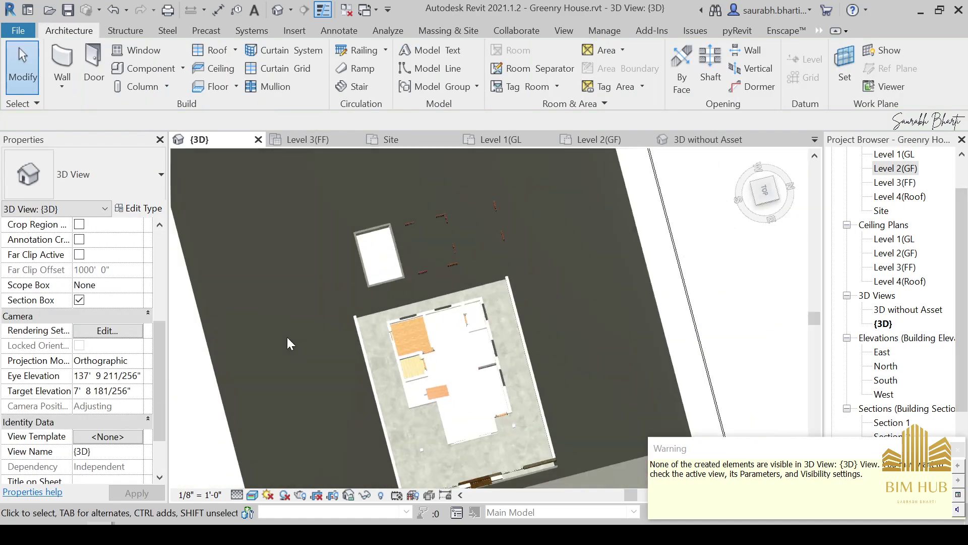
mouse_move(288, 372)
middle_mouse_down("shift")
mouse_move(385, 275)
mouse_move(199, 334)
middle_mouse_up("shift")
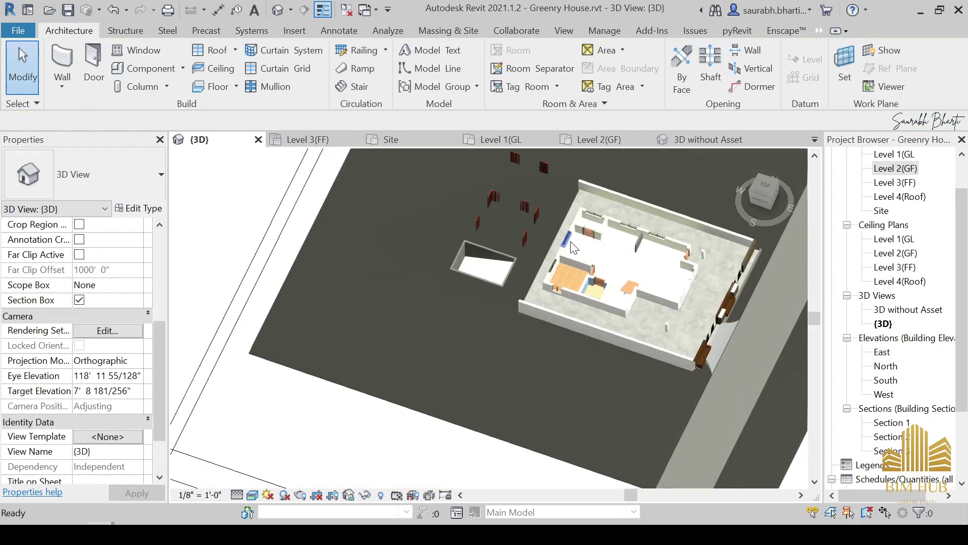
scroll(227, 242, "down", 3)
middle_click_drag(264, 296, 328, 216, "shift")
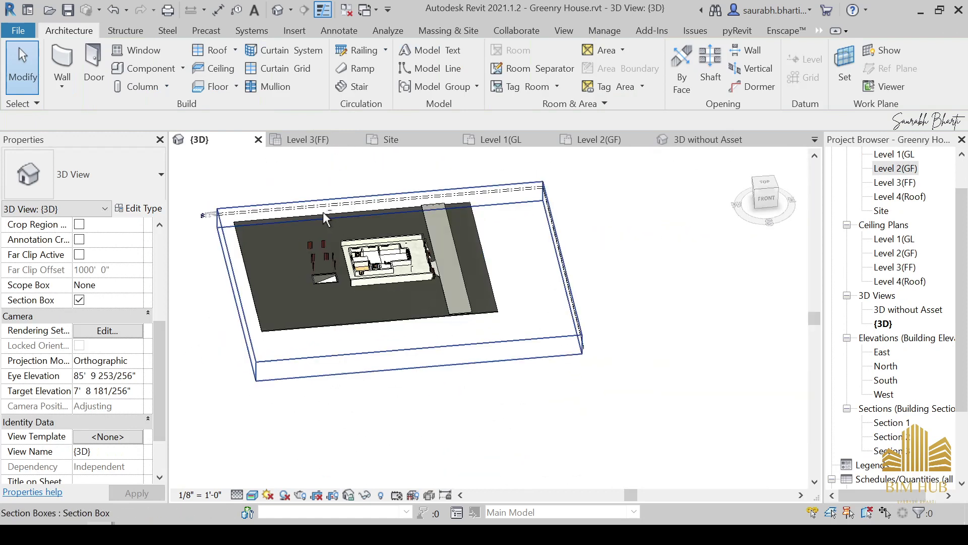
scroll(101, 252, "up", 3)
scroll(83, 257, "up", 2)
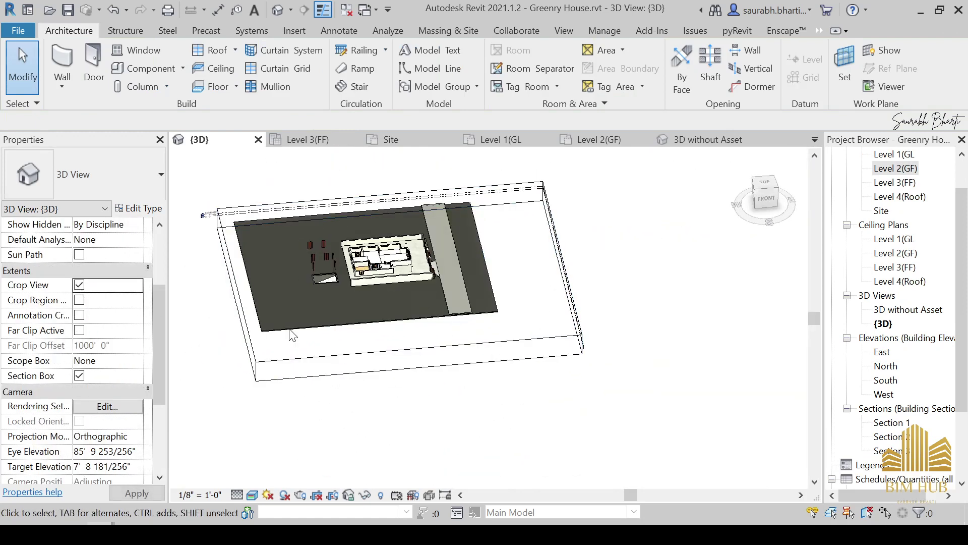
middle_click_drag(236, 326, 831, 223, "shift")
double_click(887, 168)
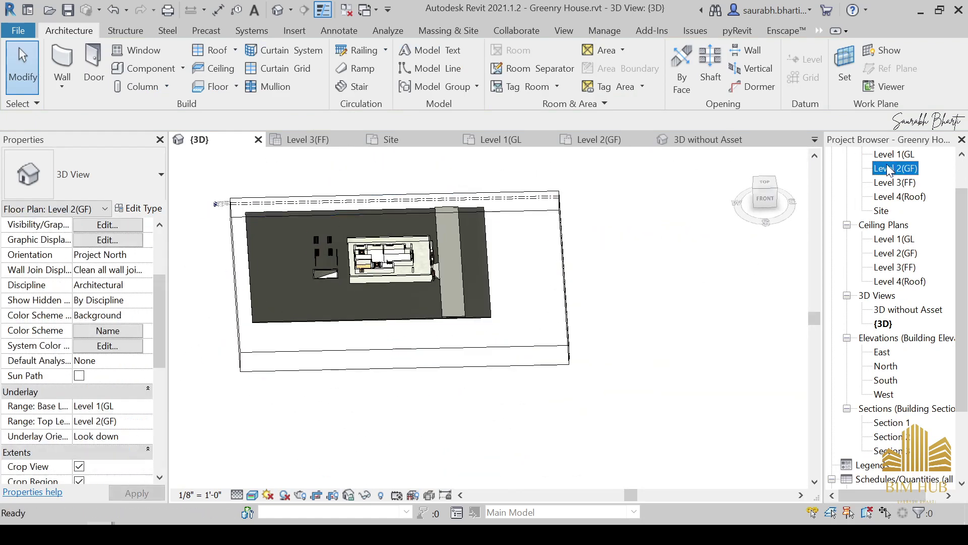
scroll(138, 318, "down", 6)
scroll(81, 285, "up", 1)
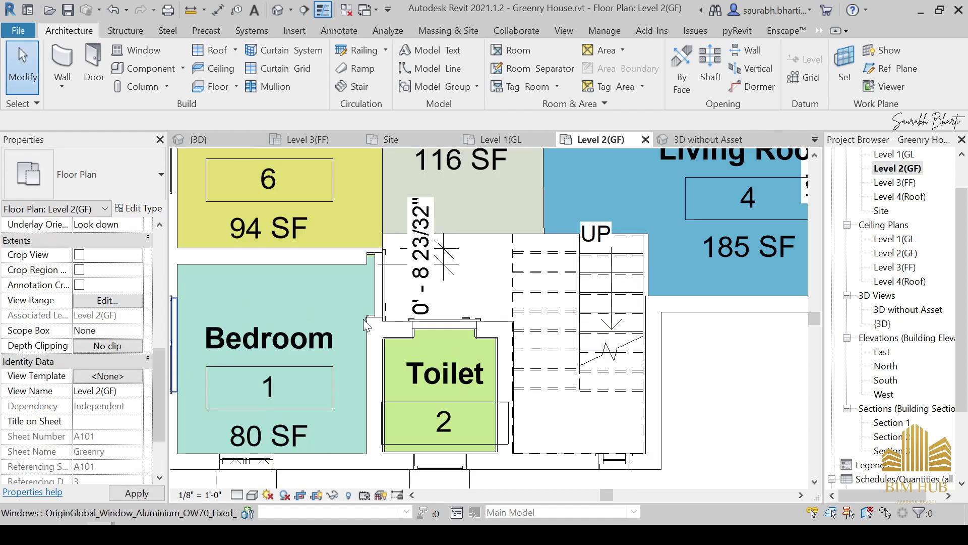
Place another Bed 08 along the Bedroom's top wall.
scroll(363, 318, "down", 3)
scroll(461, 345, "up", 1)
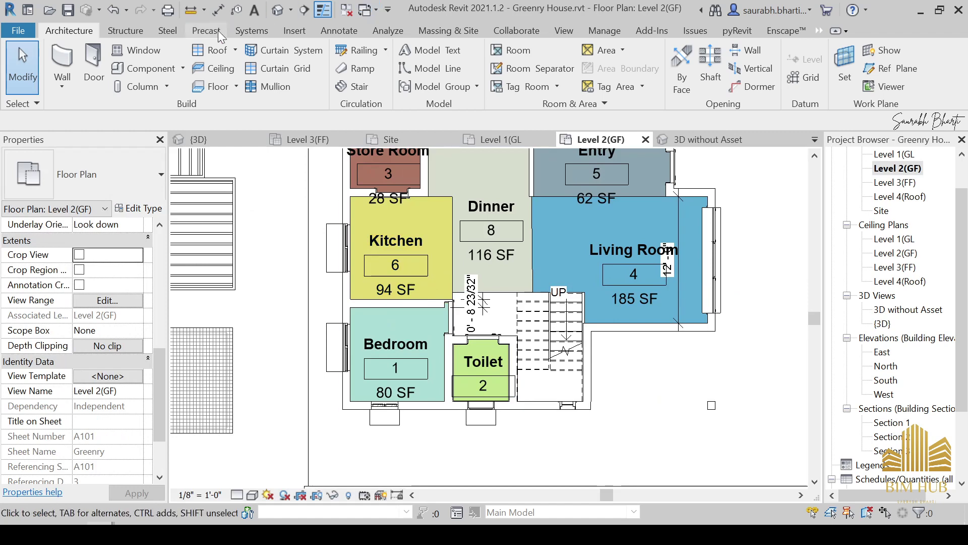
left_click(164, 72)
scroll(388, 329, "up", 2)
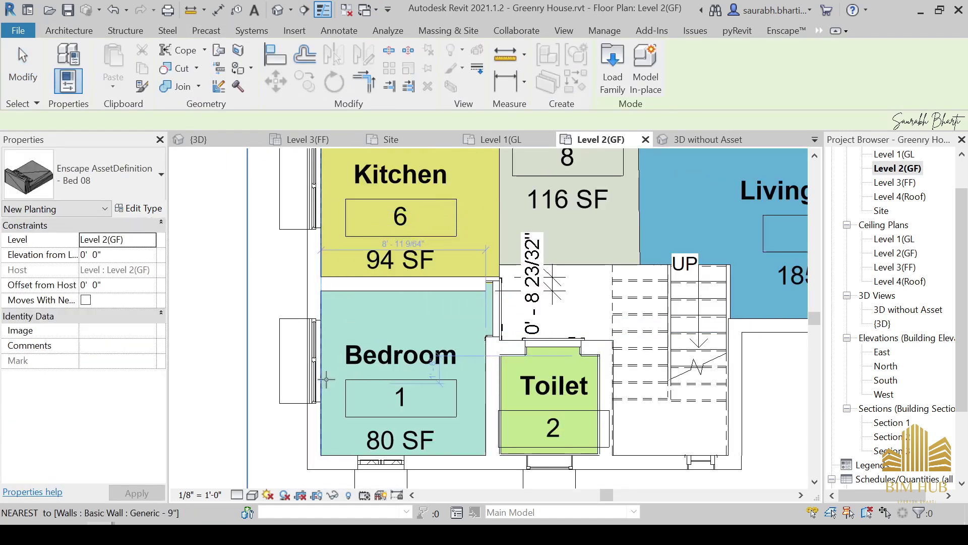
left_click(326, 377)
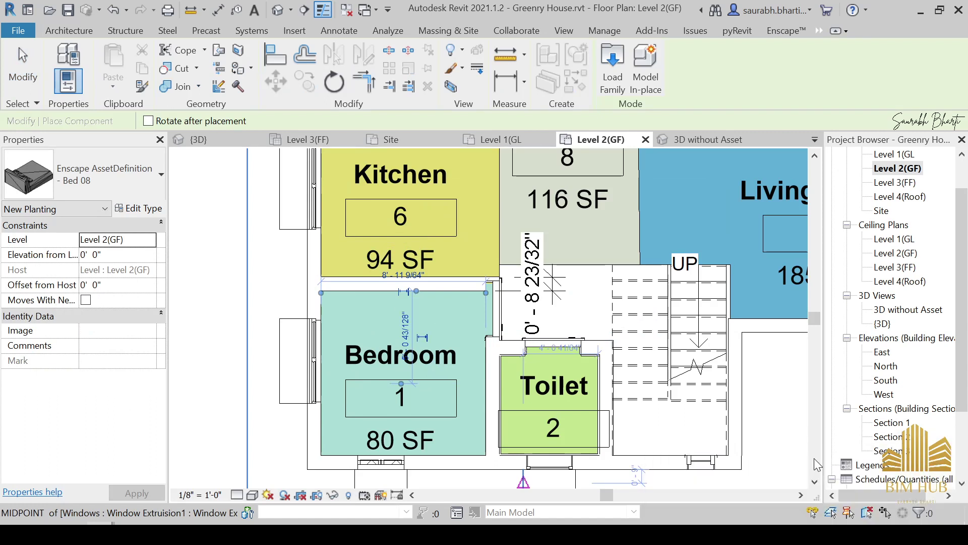
scroll(529, 301, "down", 3)
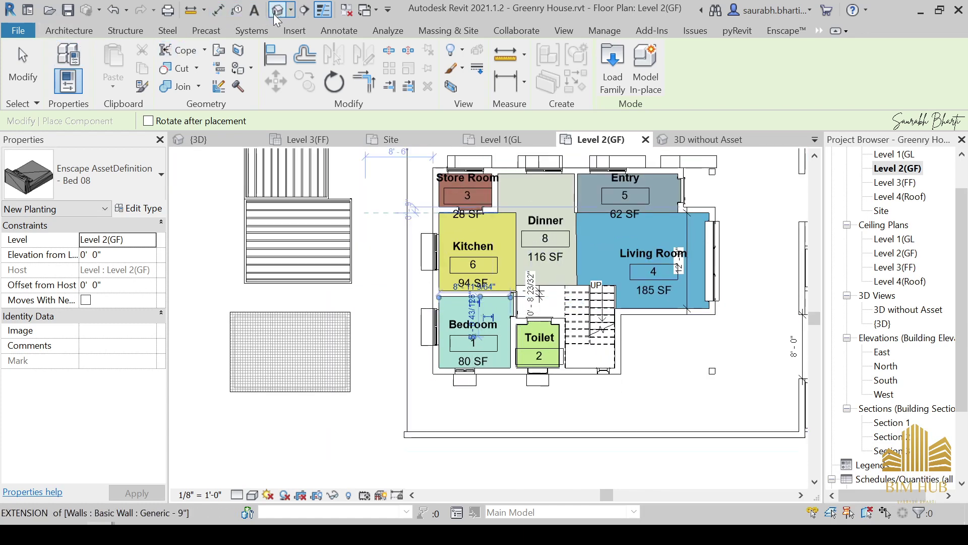
In the default 3D view, raise the section box top from the front view and reveal hidden plantings.
left_click(276, 12)
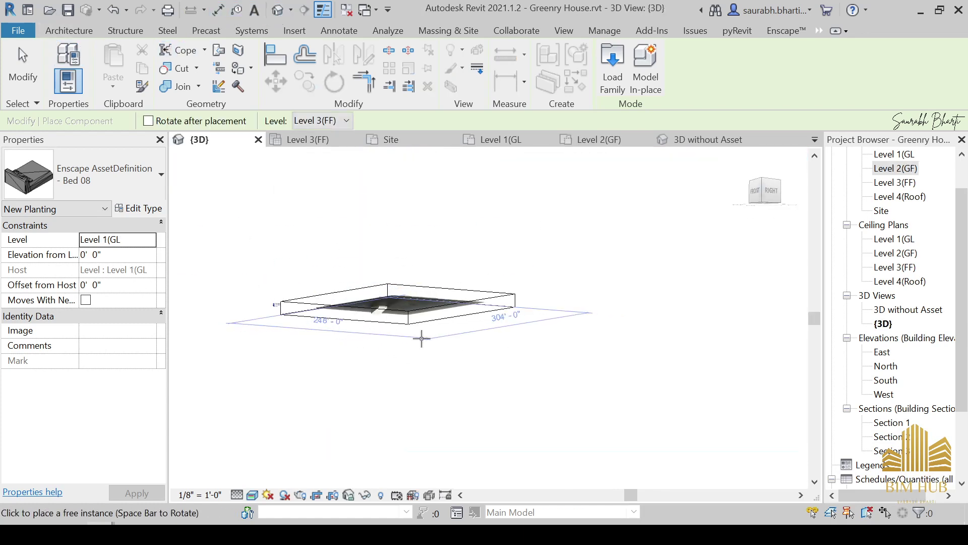
key("Escape")
left_click(421, 337)
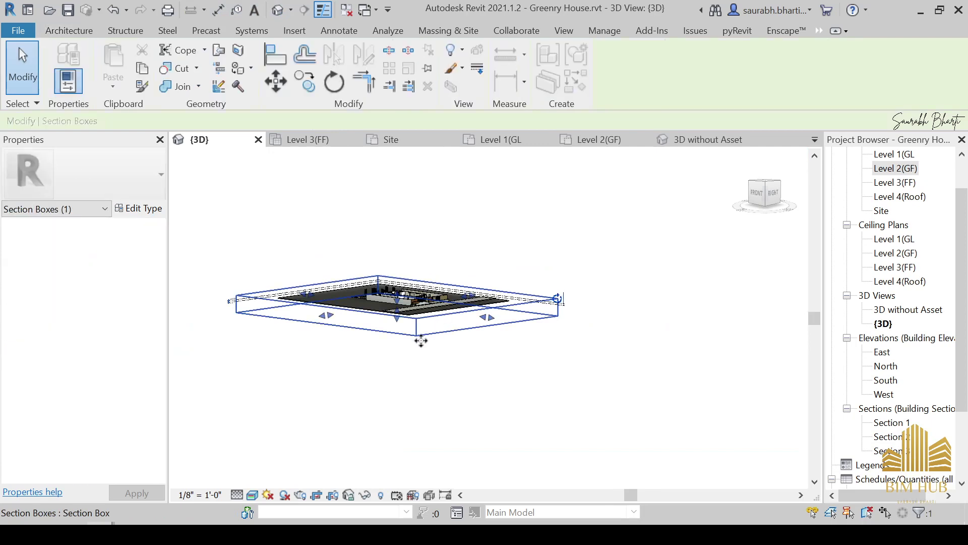
middle_click_drag(421, 341, 610, 311, "shift")
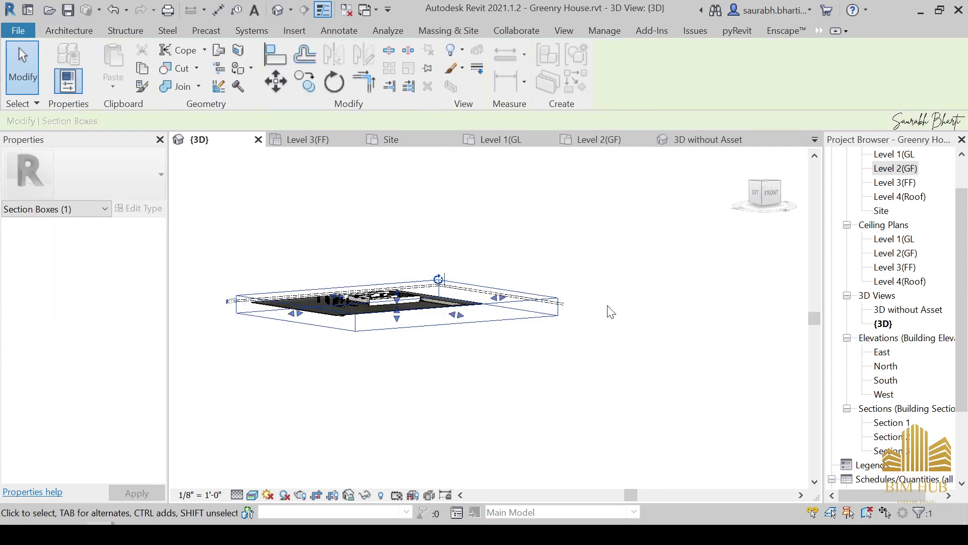
left_click(772, 194)
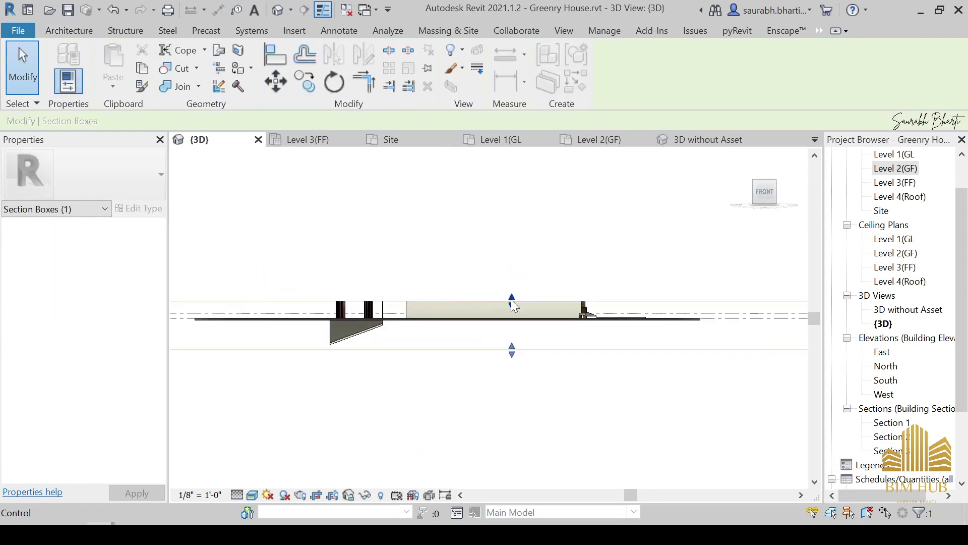
left_click_drag(512, 298, 515, 212)
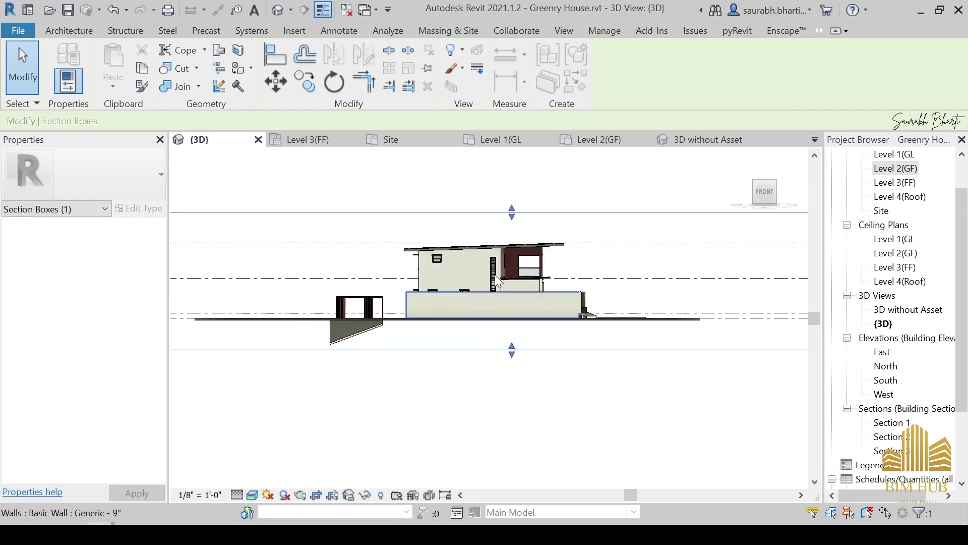
mouse_move(579, 339)
middle_mouse_down("shift")
mouse_move(501, 404)
mouse_move(579, 290)
mouse_move(522, 303)
middle_mouse_up("shift")
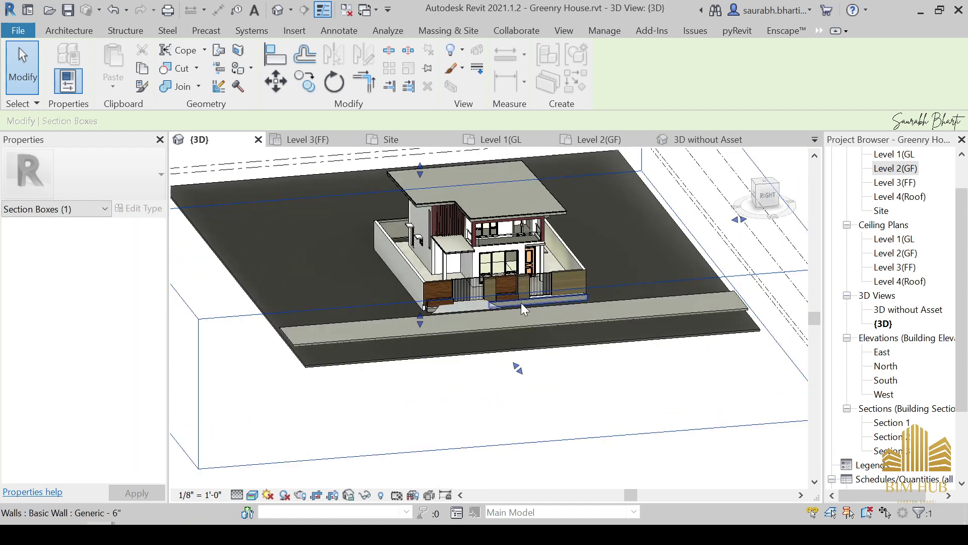
left_click(382, 493)
left_click(332, 262)
Unhide the planting category in the 3D view and turn off Reveal Hidden Elements.
right_click(346, 262)
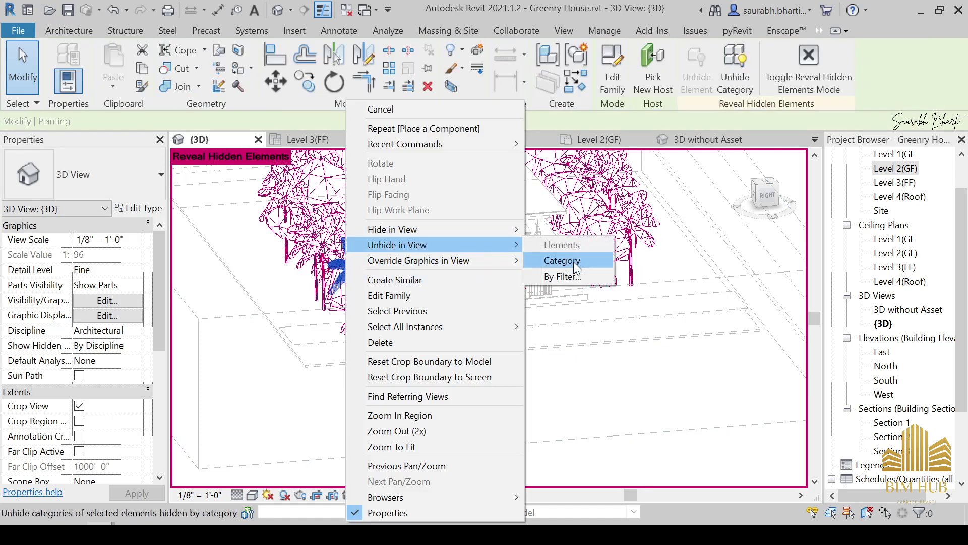
left_click(574, 261)
scroll(413, 315, "down", 2)
scroll(547, 391, "down", 2)
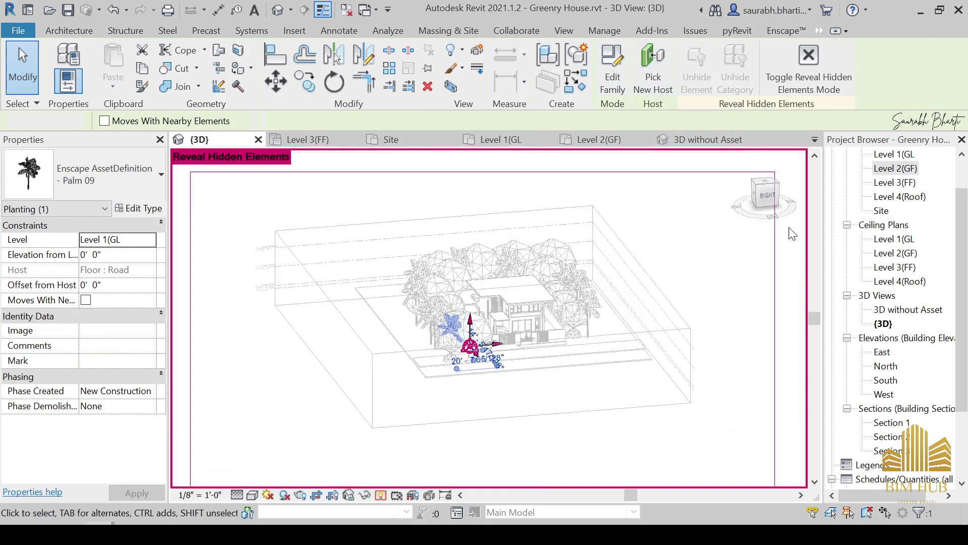
left_click(420, 202)
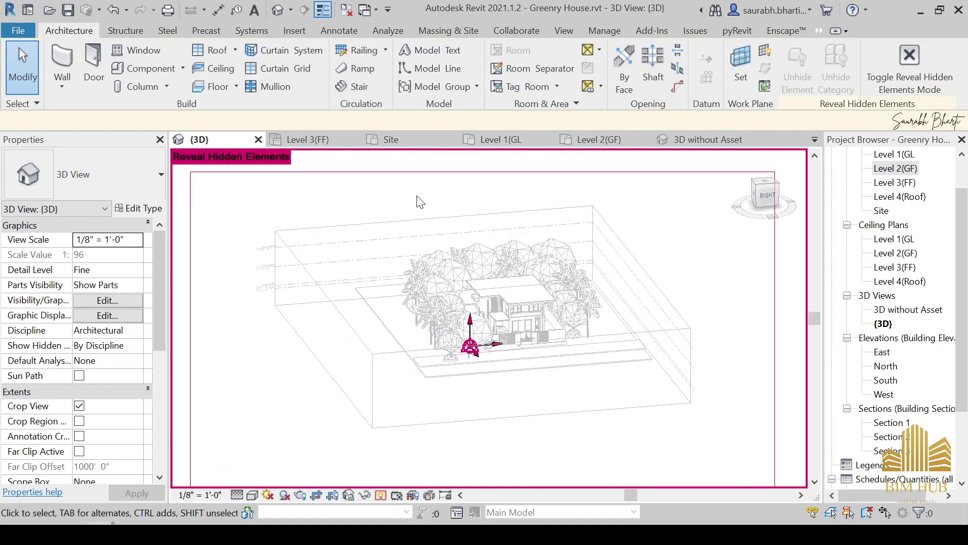
left_click(375, 493)
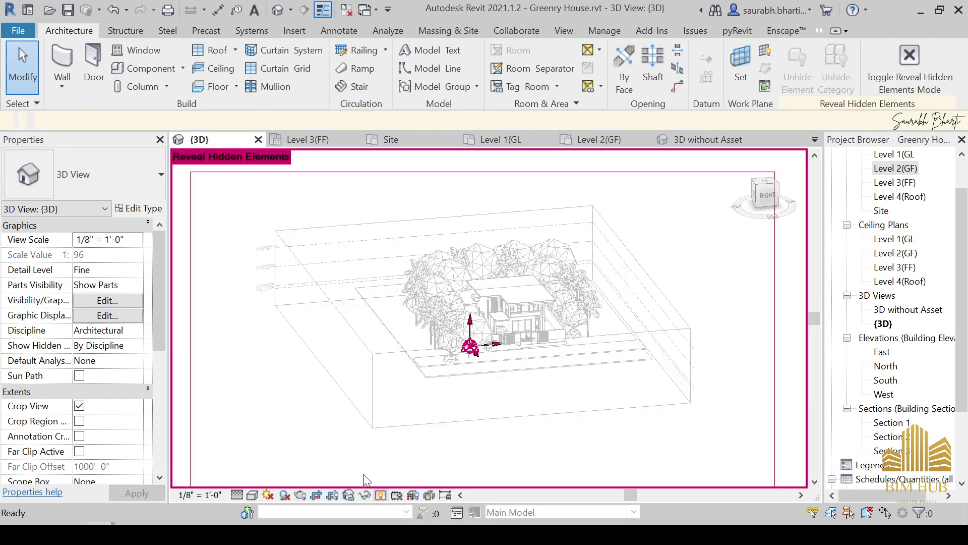
Zoom into the Greenry House 3D view and bring up the Enscape ribbon tab.
scroll(511, 334, "up", 3)
scroll(511, 334, "up", 2)
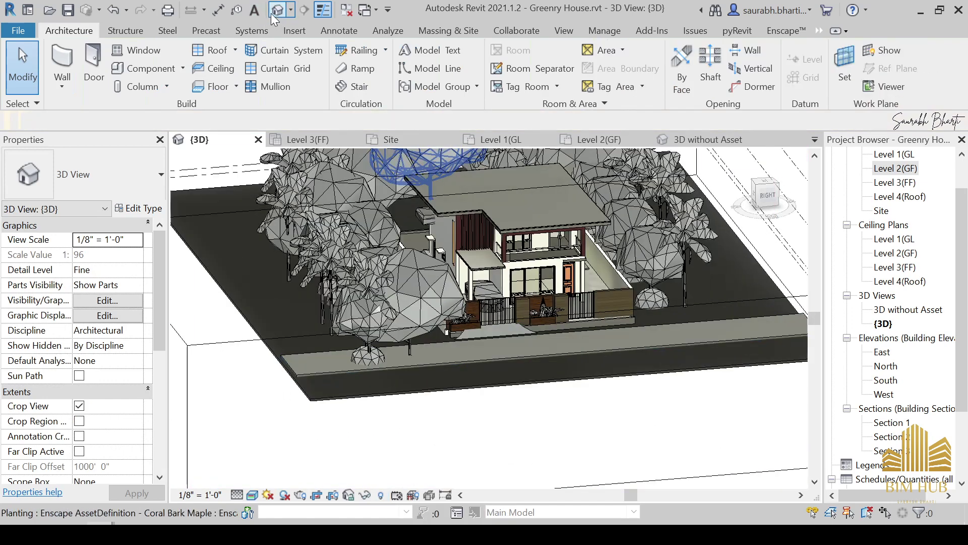
left_click(762, 32)
Start the Enscape live preview and maximize its window.
left_click(21, 63)
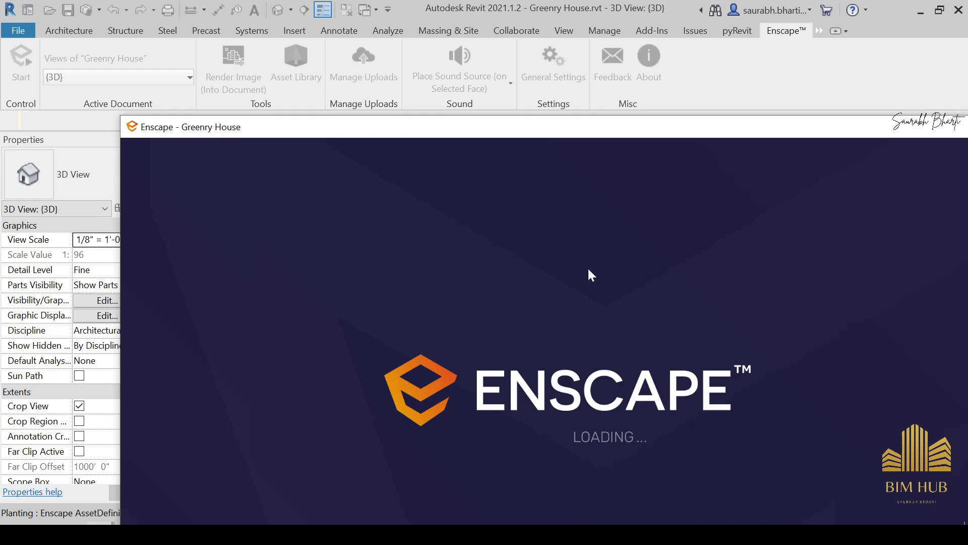
double_click(664, 135)
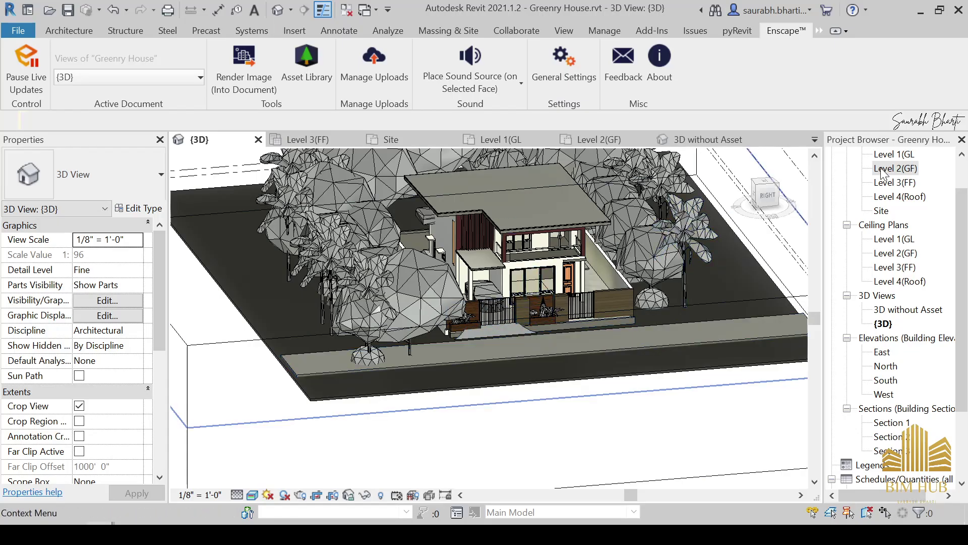
On Level 2(GF), hide a generic model, reveal hidden elements, and delete a generic model and a planting.
double_click(916, 171)
scroll(404, 353, "up", 2)
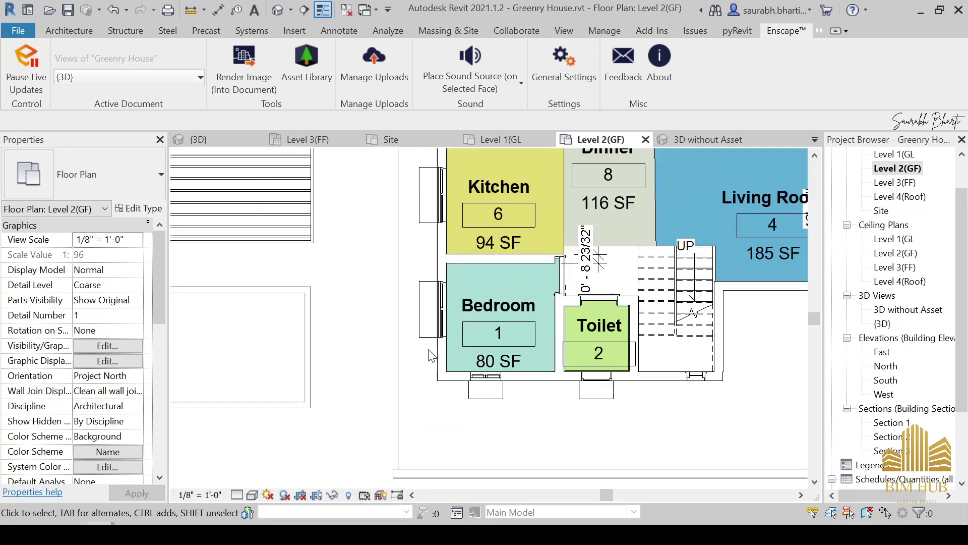
scroll(428, 314, "up", 1)
left_click(432, 317)
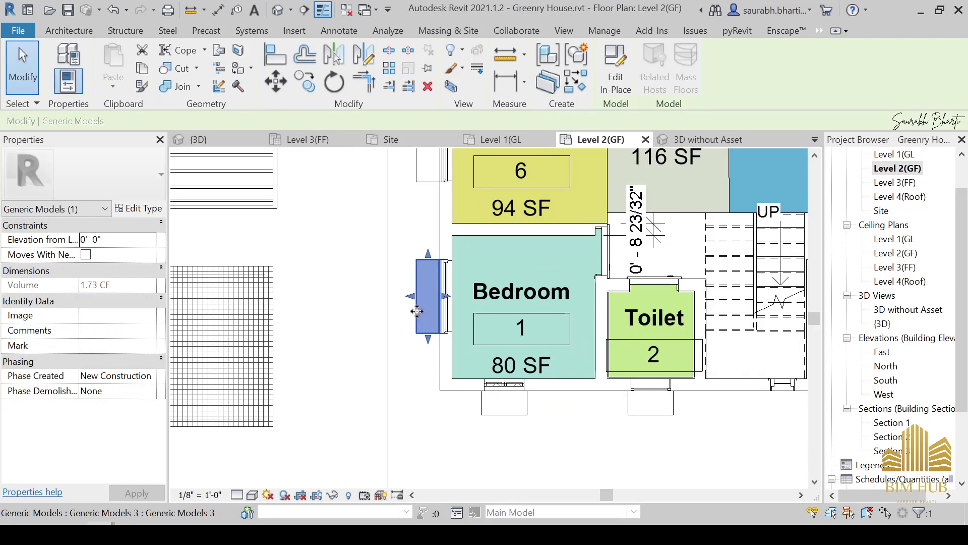
key("h")
key("h")
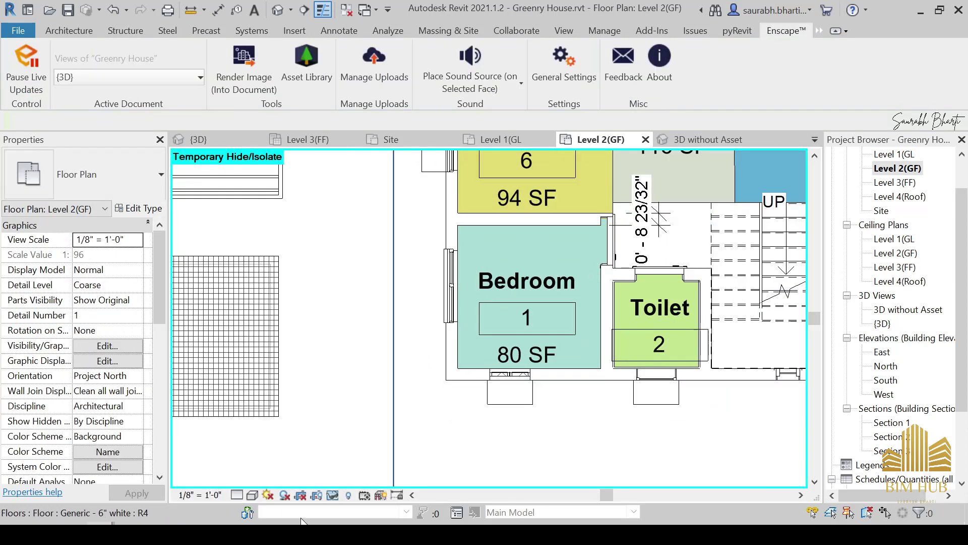
left_click(349, 495)
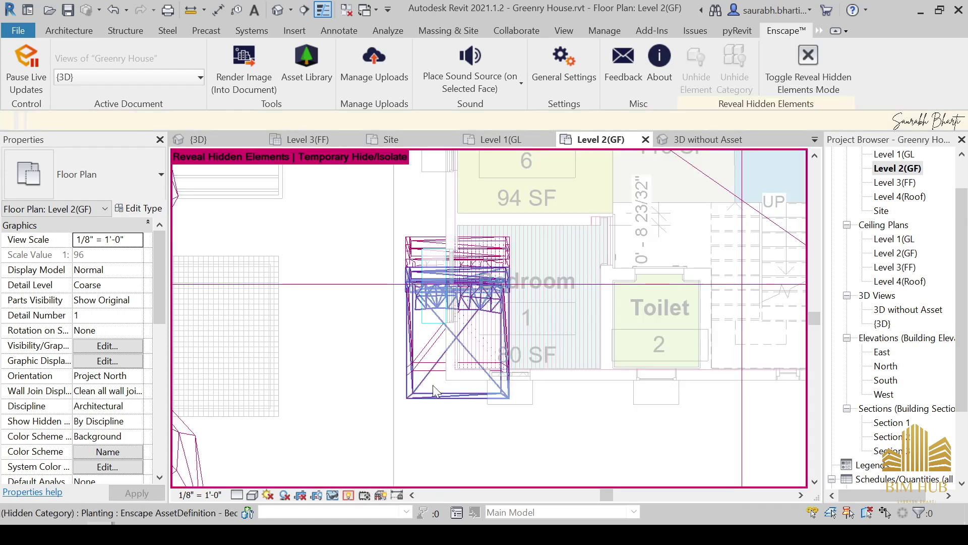
left_click(418, 343)
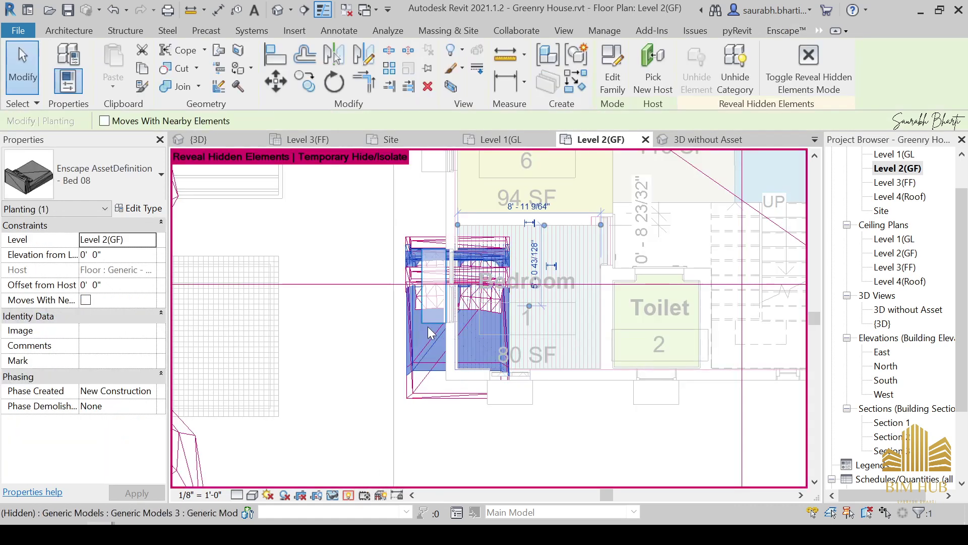
key("Escape")
left_click(426, 332)
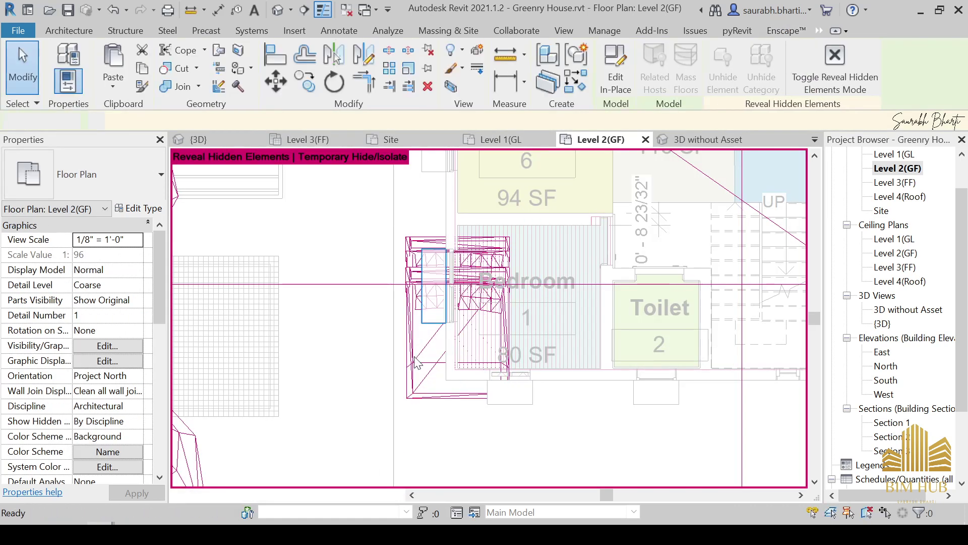
key("Delete")
left_click(413, 343)
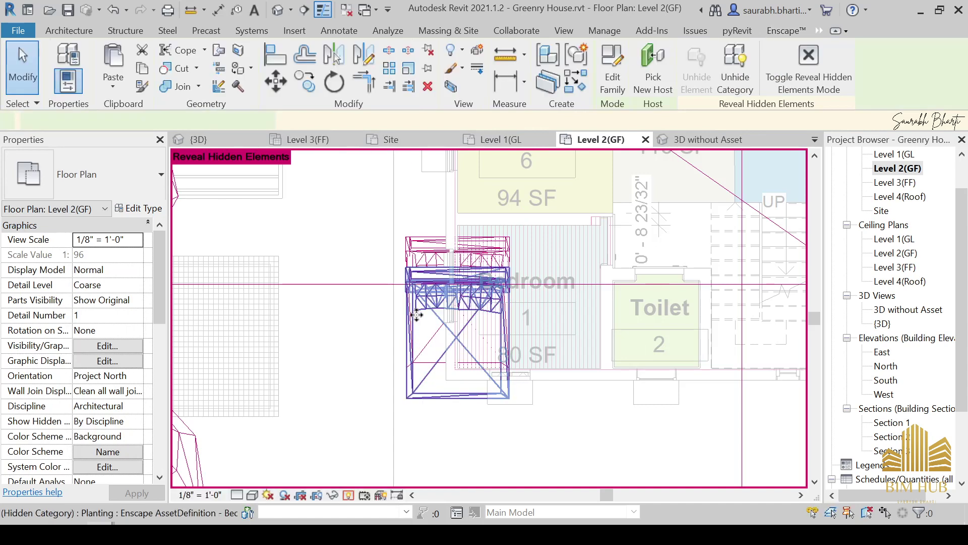
key("Delete")
Unhide the planting category and move the bed into the bedroom, rotated 90 degrees, then open Level 3(FF).
left_click(407, 313)
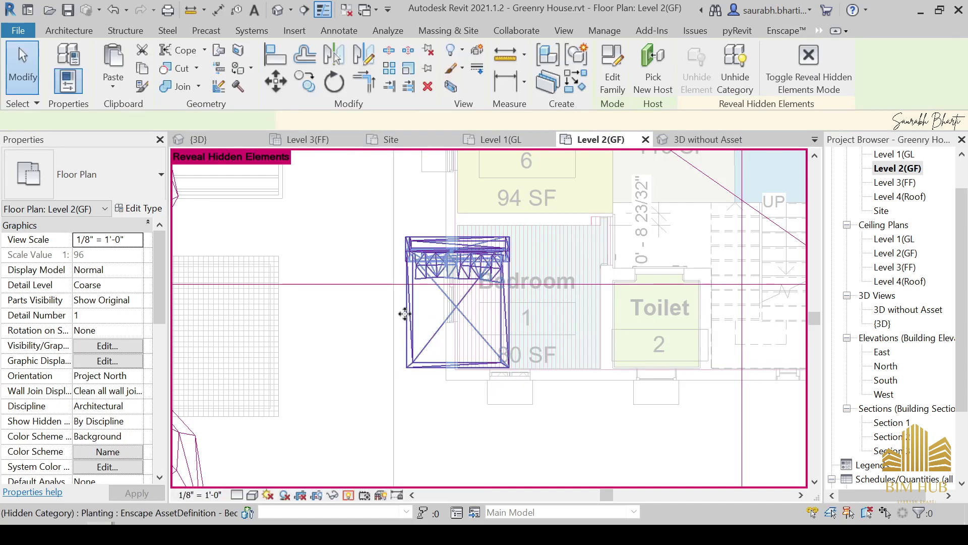
right_click(407, 313)
left_click(584, 293)
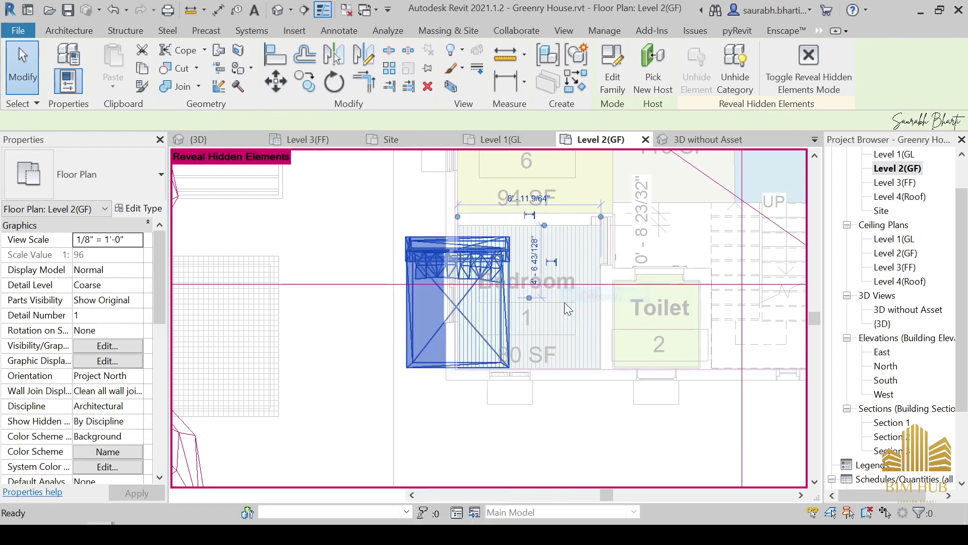
middle_click_drag(420, 307, 295, 285)
left_click_drag(296, 285, 354, 280)
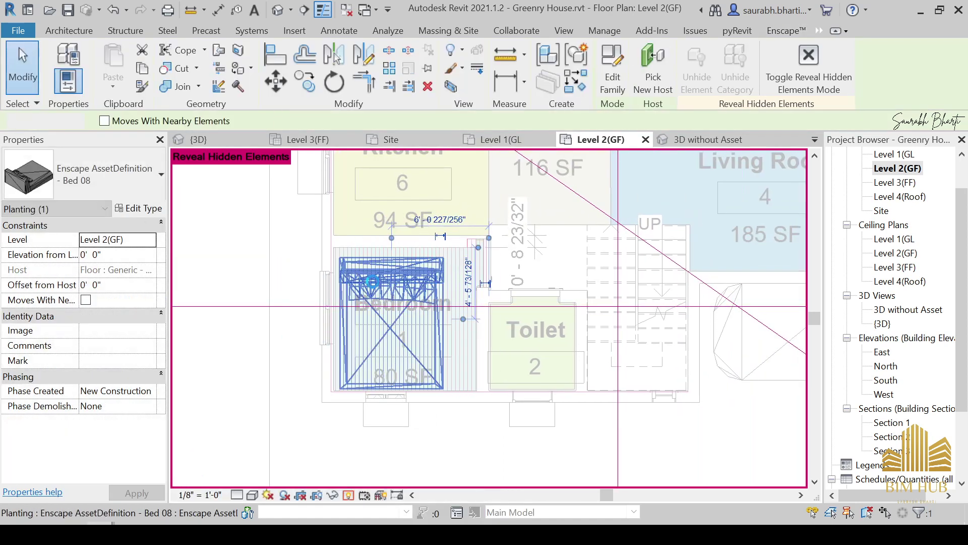
key("space")
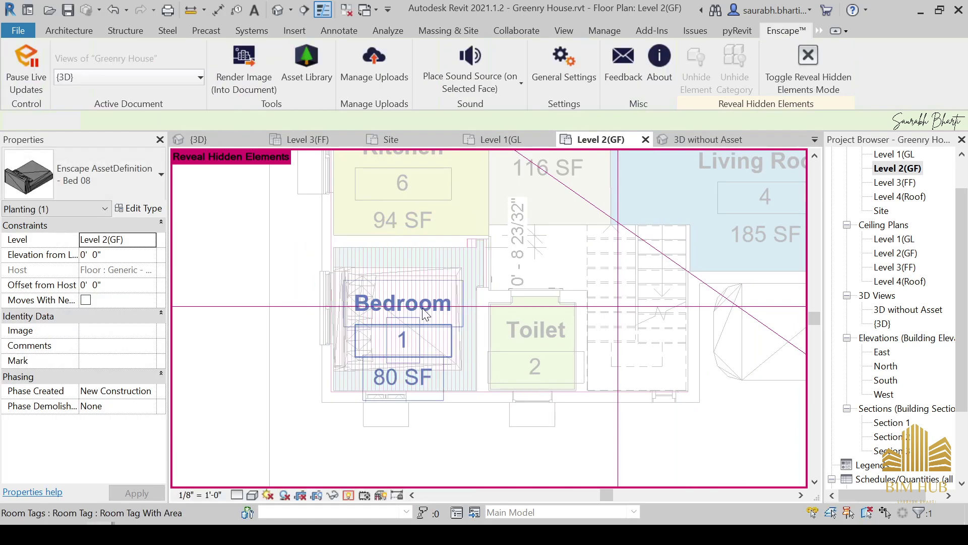
key("Escape")
scroll(429, 305, "down", 2)
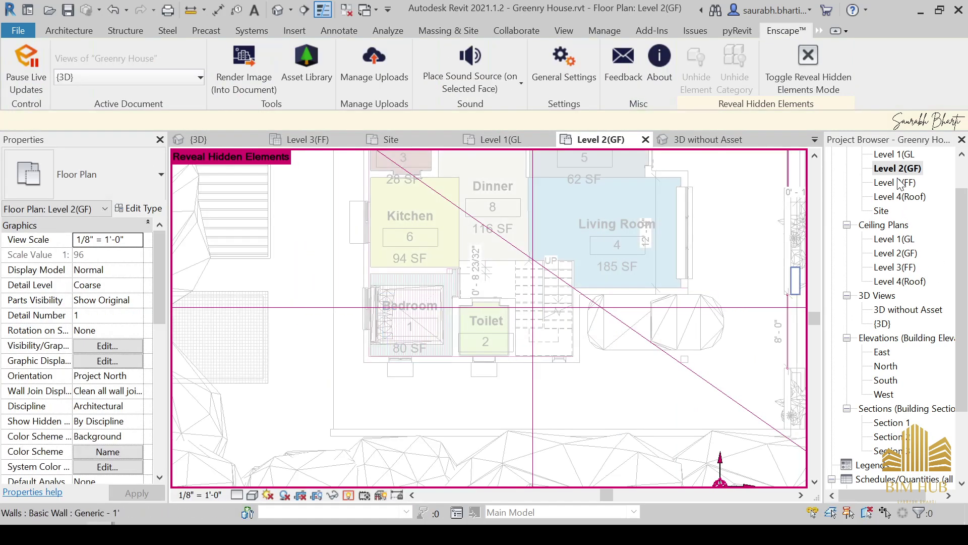
double_click(897, 182)
Place a Bed 08 component against Bedroom 13's outer wall on Level 3(FF).
scroll(302, 262, "up", 3)
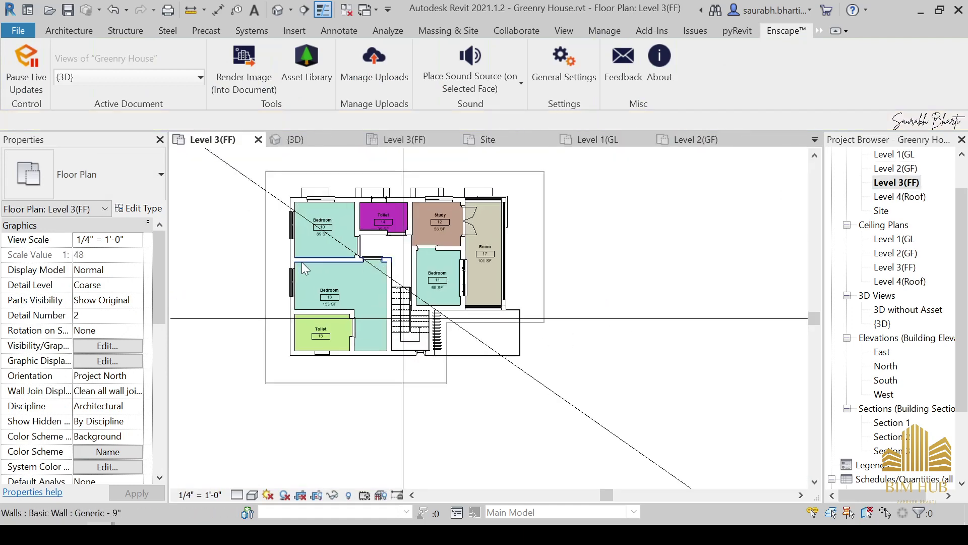
scroll(302, 261, "up", 3)
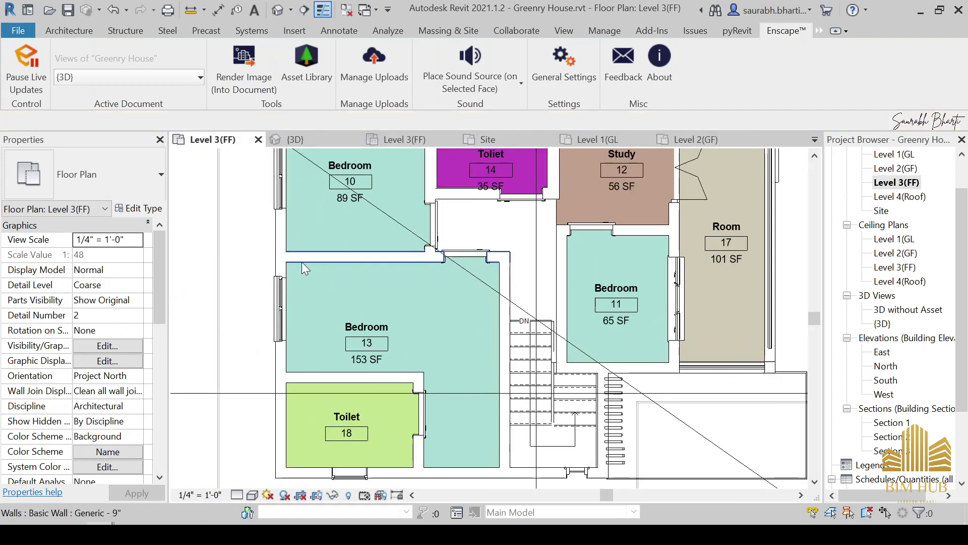
left_click(94, 30)
left_click(146, 76)
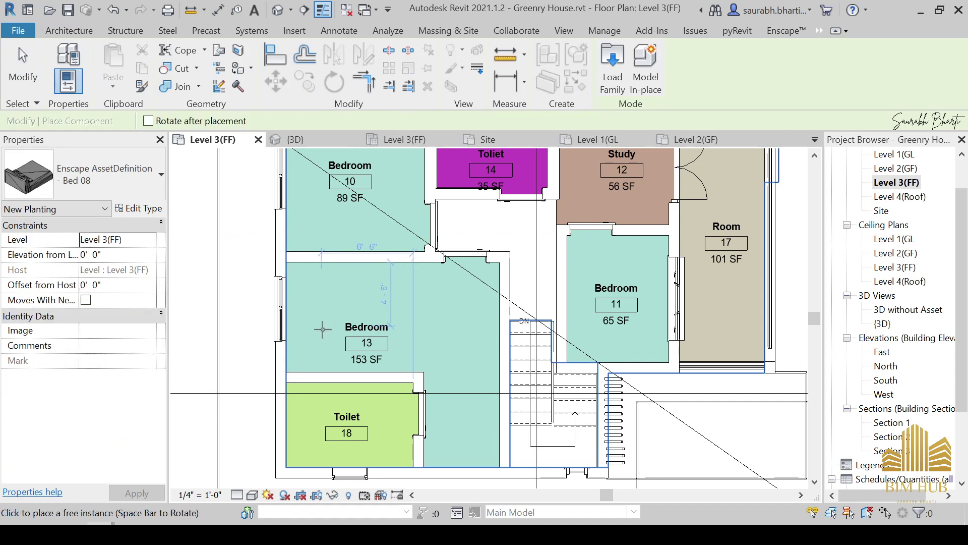
scroll(323, 329, "up", 2)
middle_click_drag(320, 350, 415, 361)
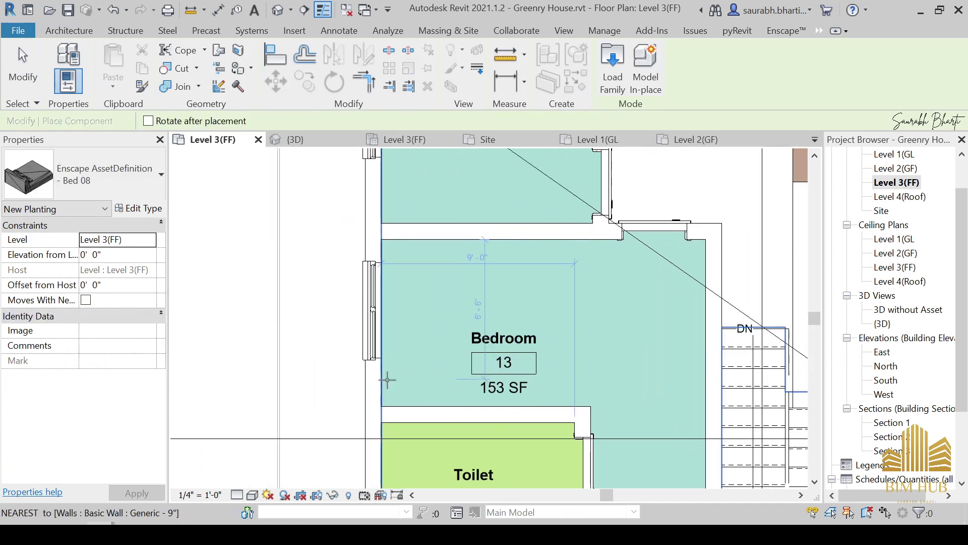
left_click(386, 380)
key("Escape")
scroll(421, 364, "down", 3)
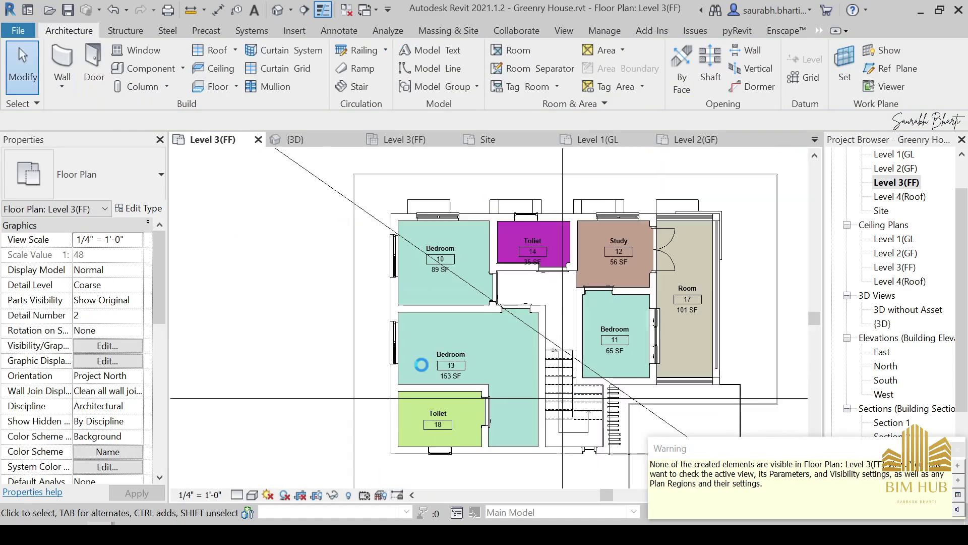
Check the new bed in the default 3D view and in the Enscape preview.
left_click(277, 14)
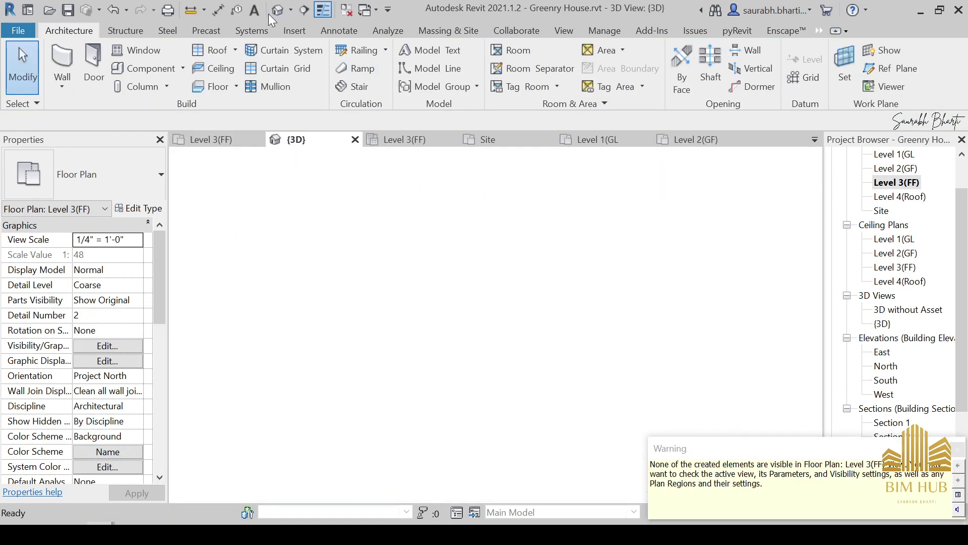
mouse_move(377, 258)
middle_mouse_down("shift")
mouse_move(434, 250)
mouse_move(506, 307)
mouse_move(467, 386)
mouse_move(537, 350)
mouse_move(524, 410)
middle_mouse_up("shift")
scroll(451, 243, "up", 3)
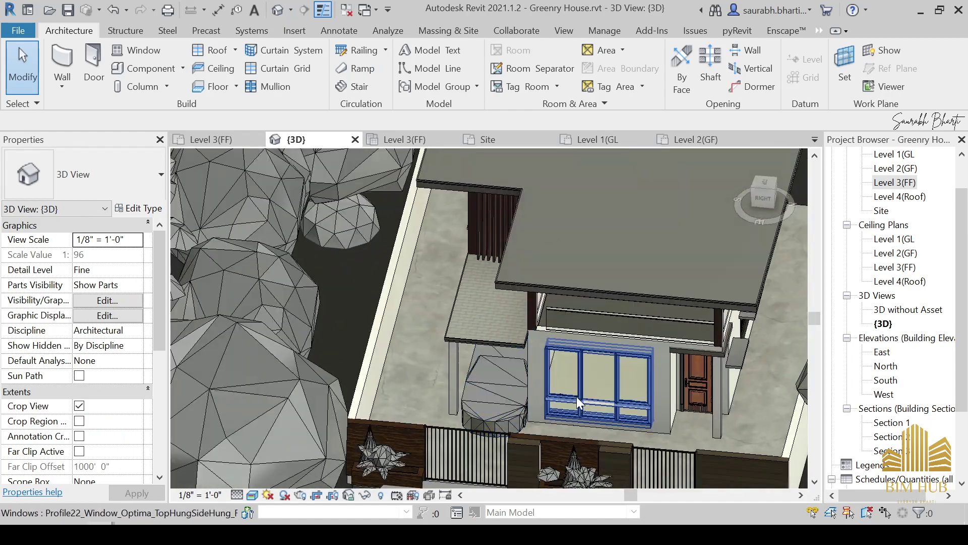
left_click(335, 487)
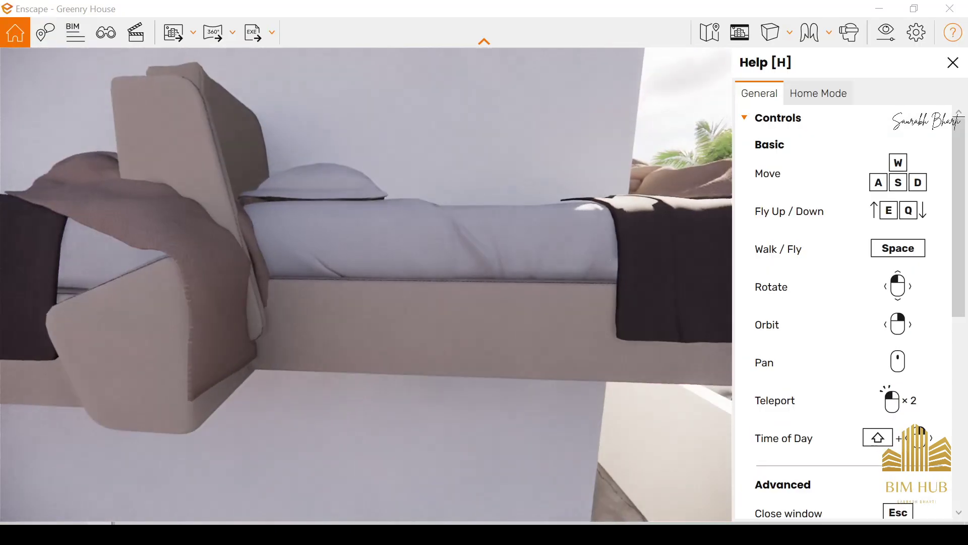
left_click(85, 496)
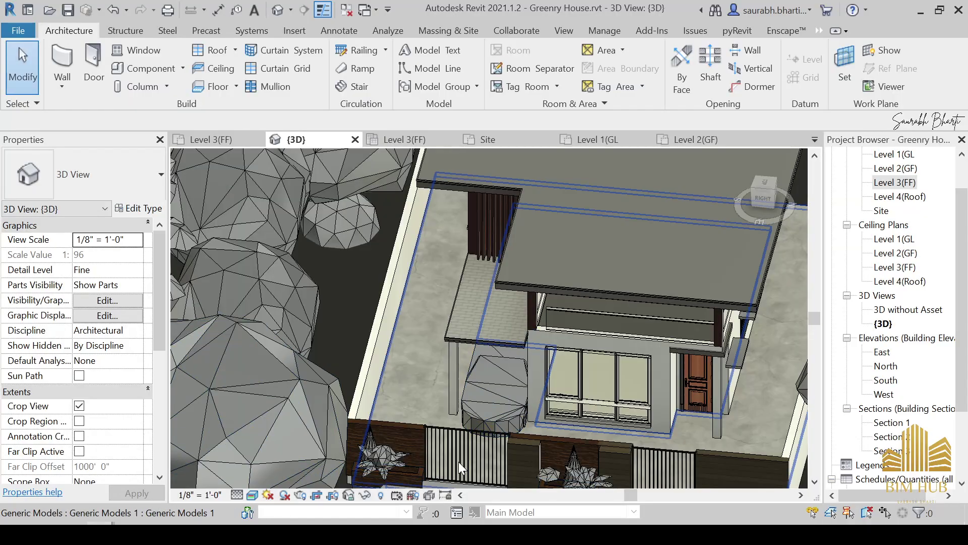
mouse_move(458, 461)
middle_mouse_down("shift")
mouse_move(650, 446)
mouse_move(407, 496)
middle_mouse_up("shift")
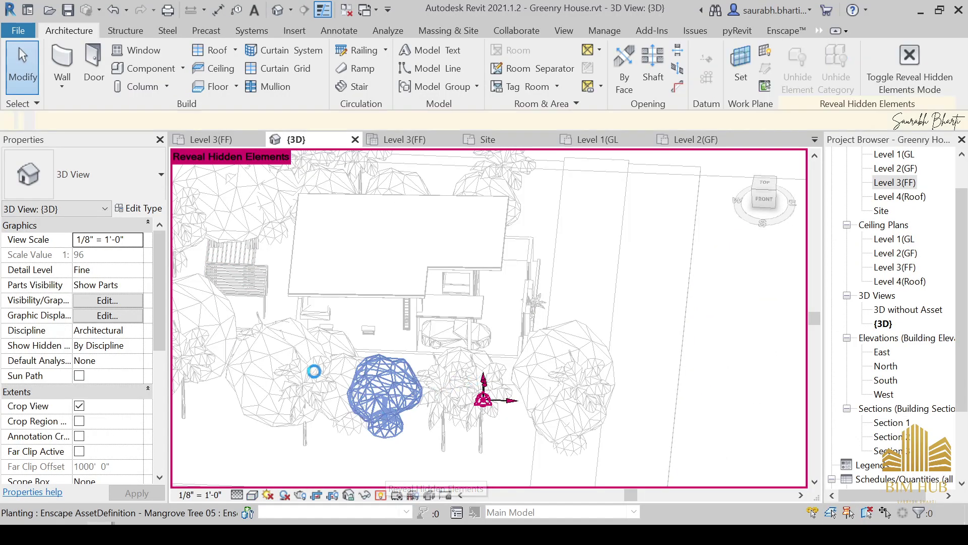
Select the hidden Bed 08 on the upper outer wall, delete it, then undo the deletion.
scroll(323, 328, "up", 5)
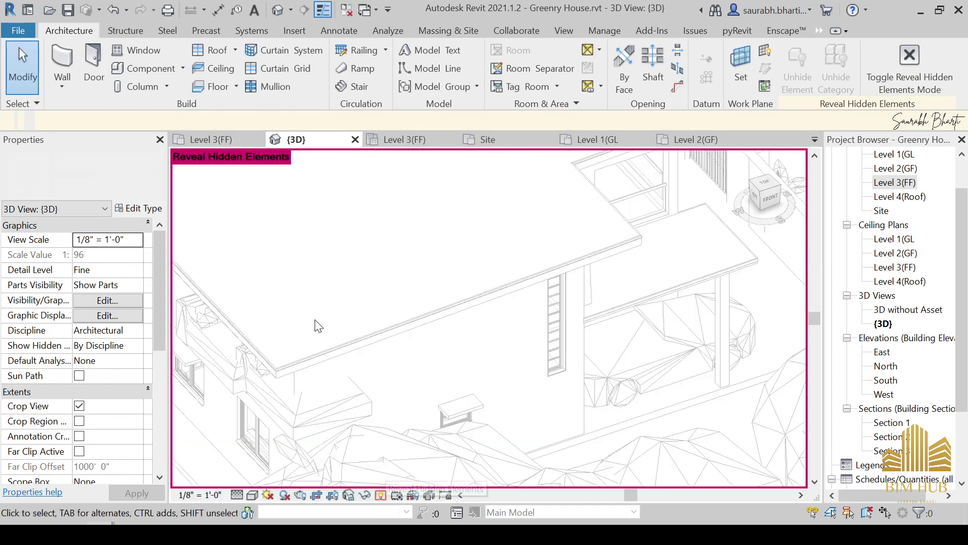
middle_click_drag(329, 356, 407, 370, "shift")
left_click(408, 370)
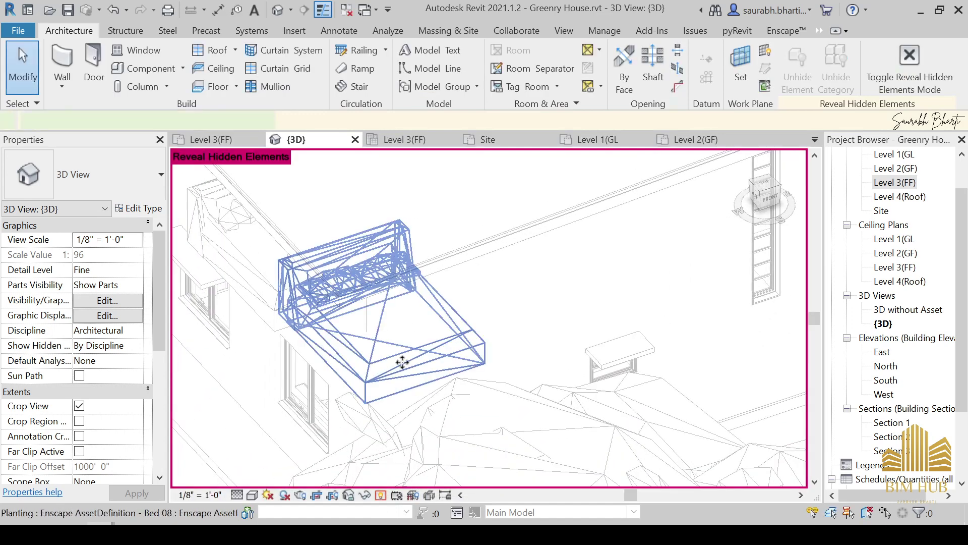
right_click(402, 361)
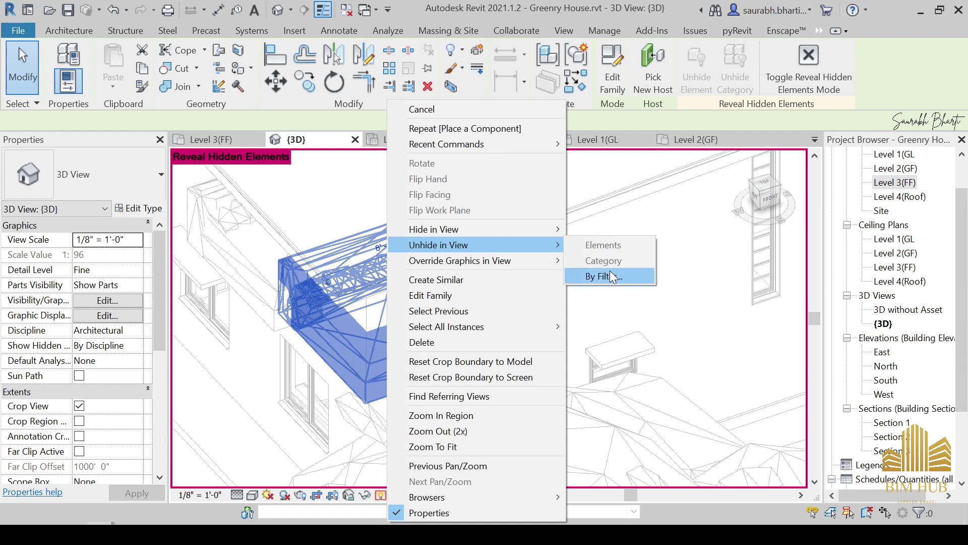
key("Escape")
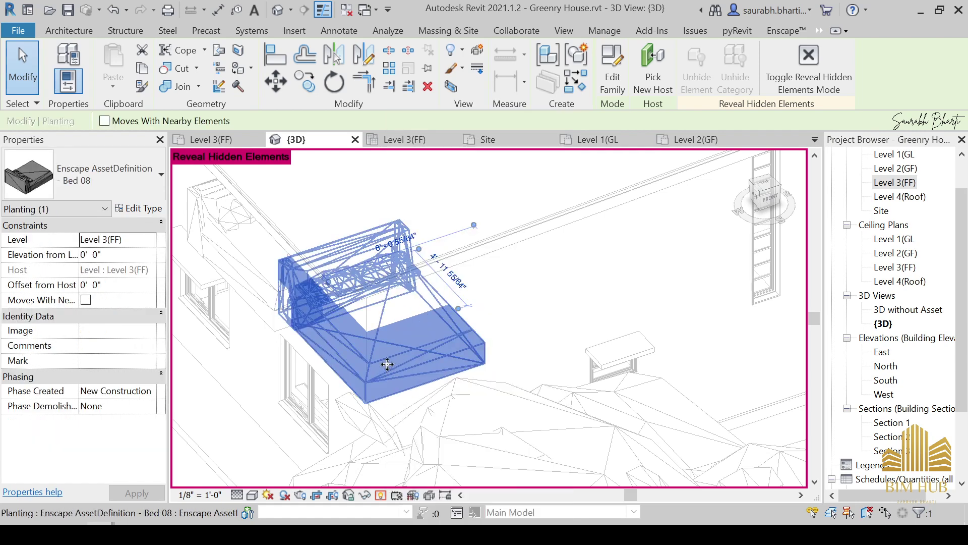
key("Delete")
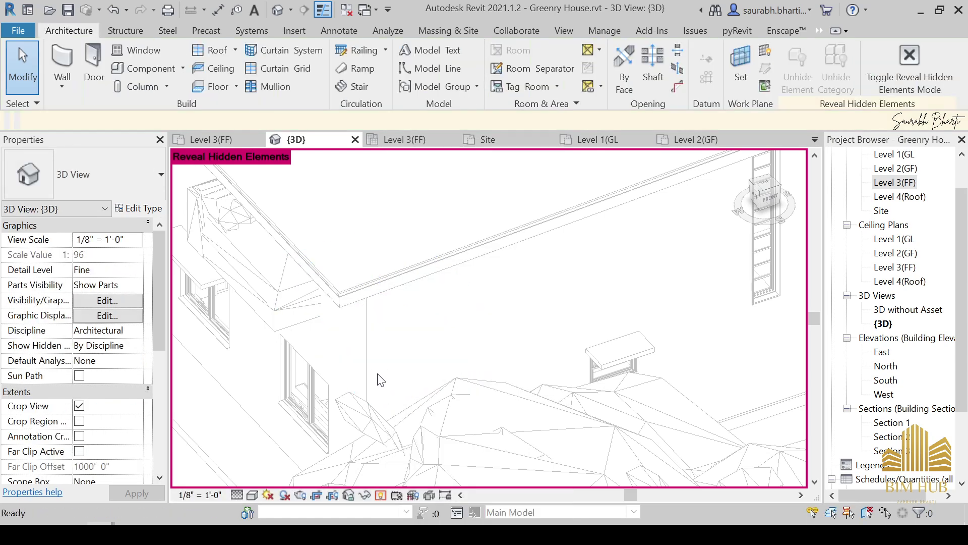
key("ctrl+z")
Open Unhide in View by Filter, cancel it, and turn off Reveal Hidden Elements.
right_click(376, 322)
mouse_move(425, 244)
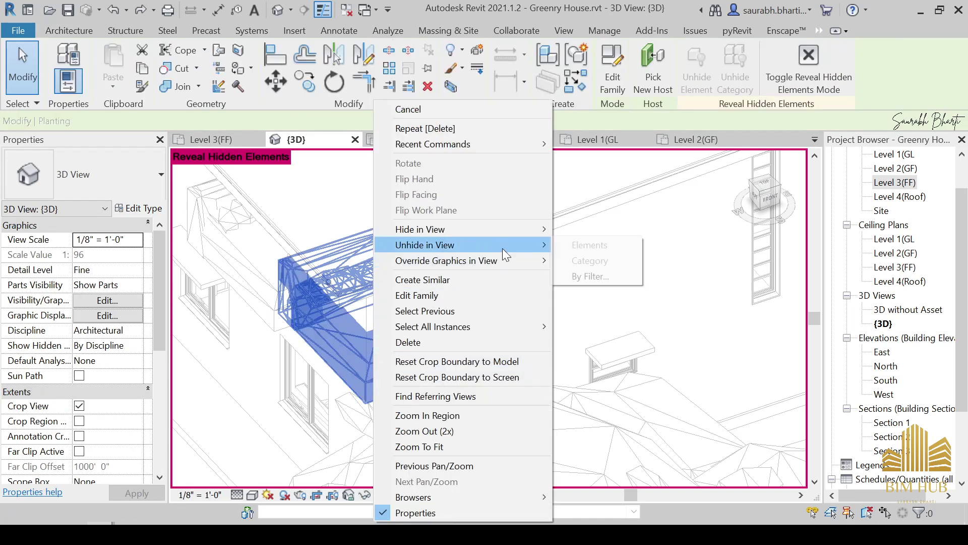
left_click(605, 276)
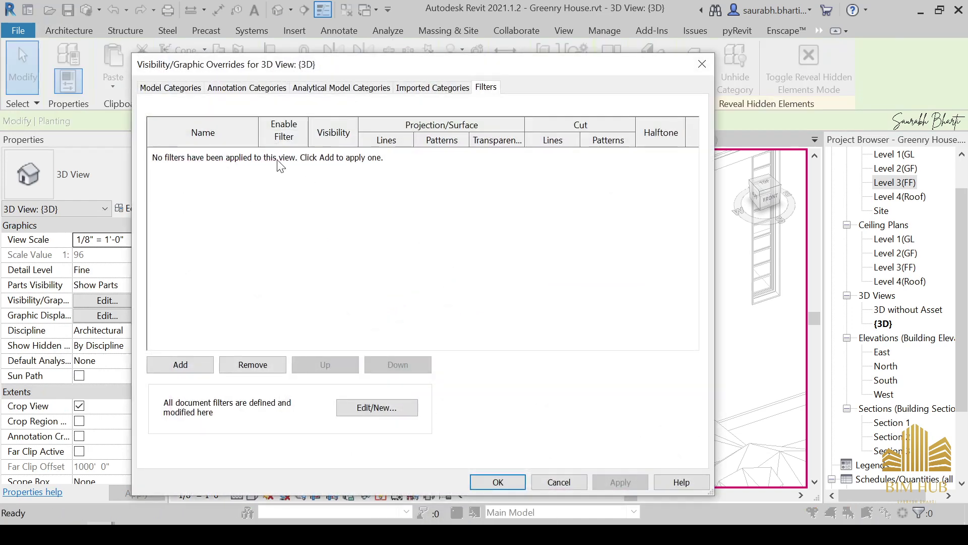
left_click(538, 482)
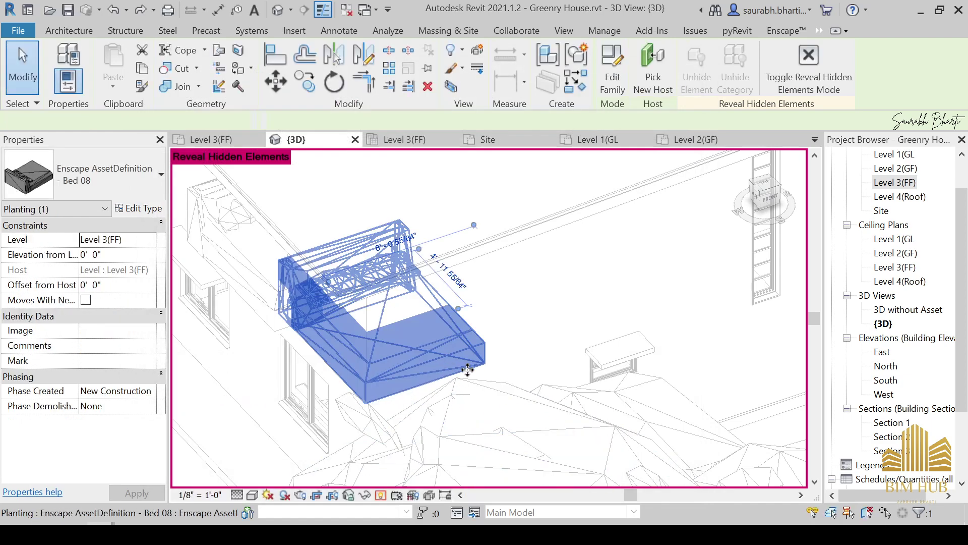
left_click(412, 369)
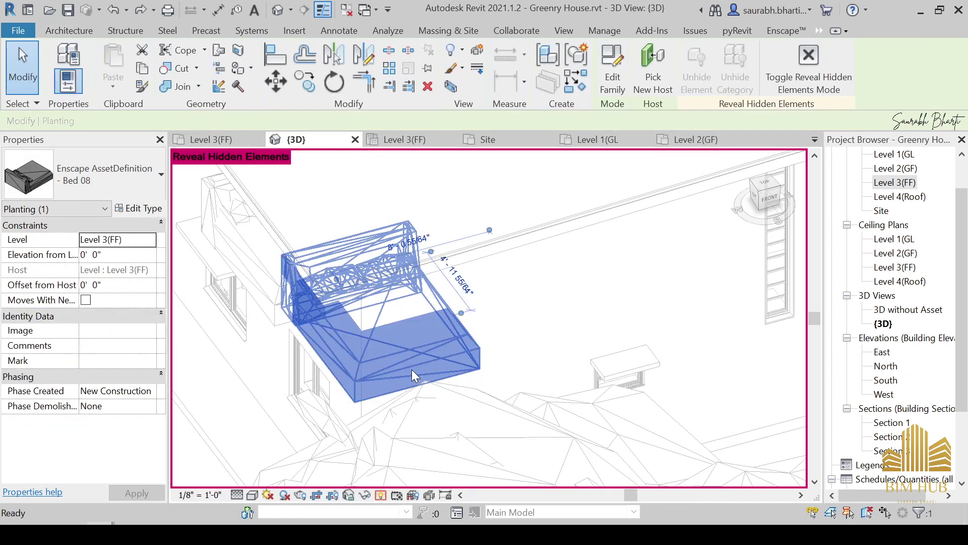
key("Delete")
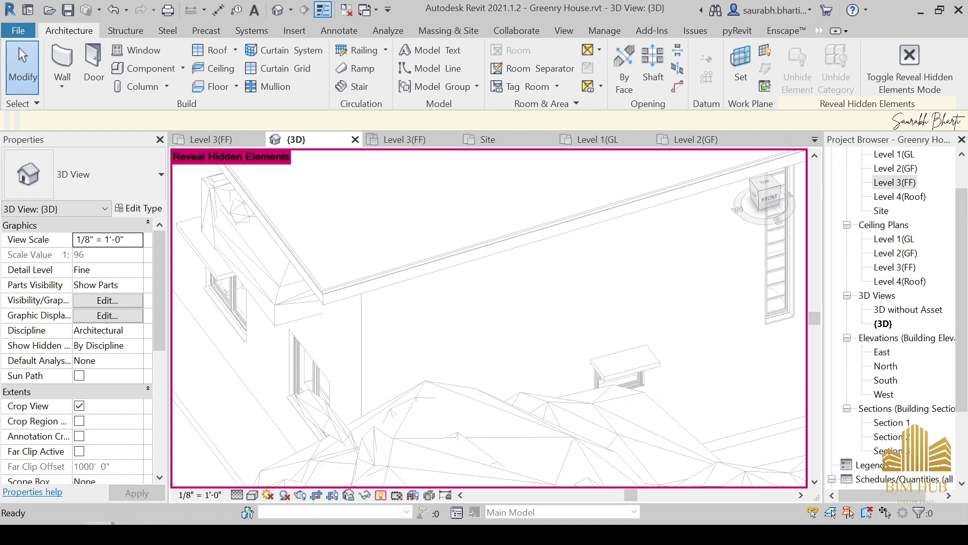
left_click(381, 495)
Check the Enscape render, then drag the bed asset up and to the right in 3D.
left_click(350, 478)
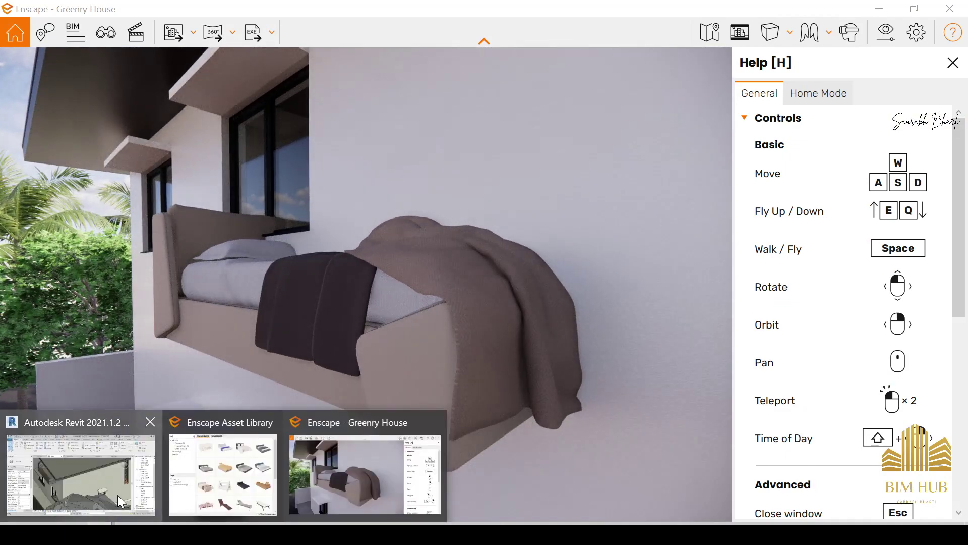
left_click(117, 494)
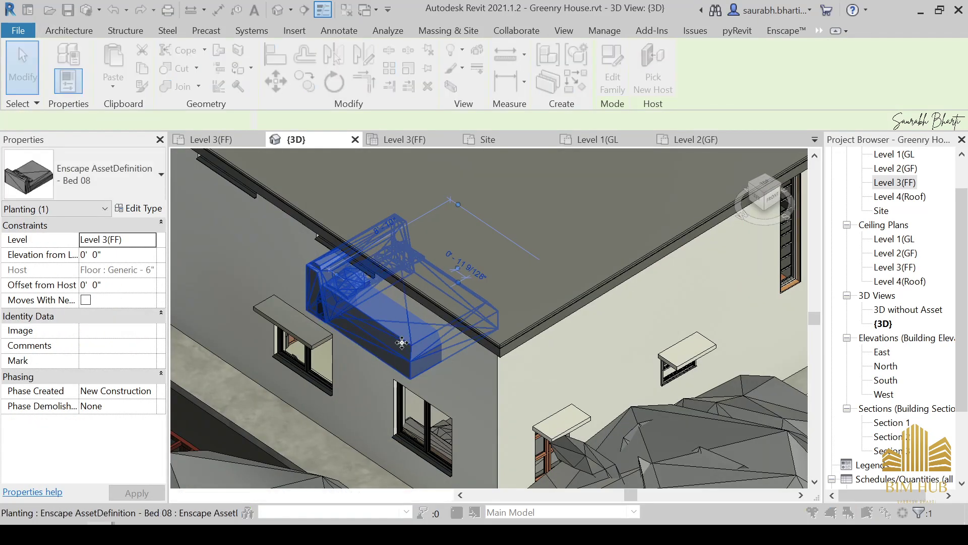
left_click_drag(401, 342, 426, 329)
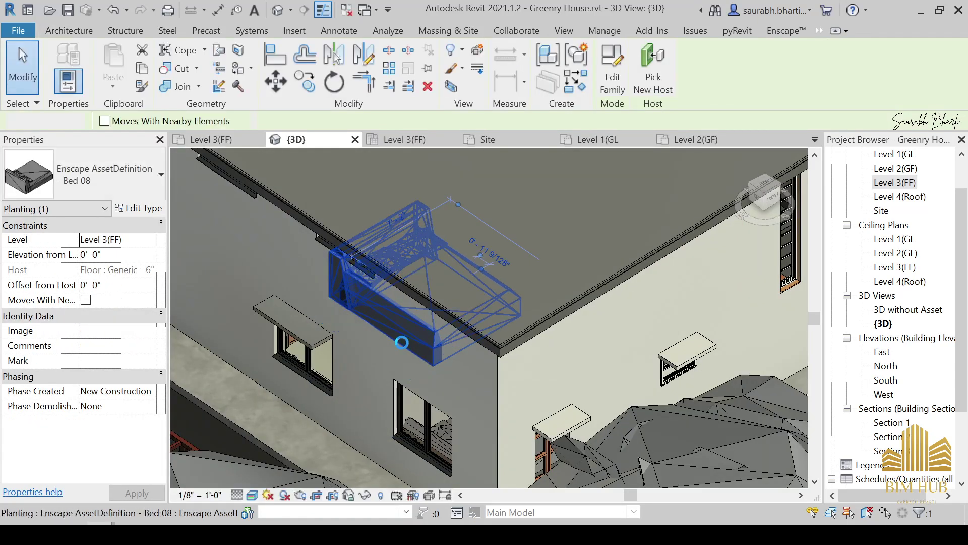
double_click(902, 184)
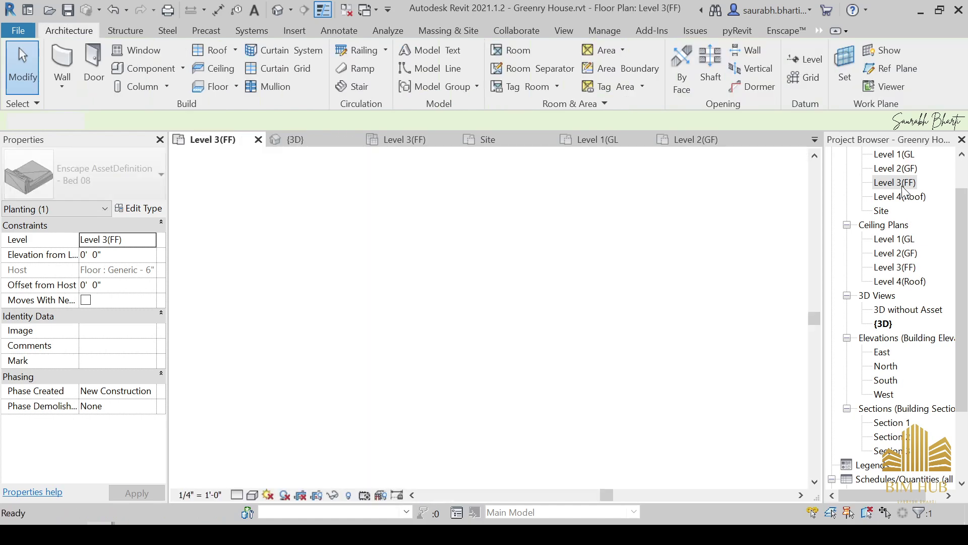
left_click(272, 10)
Nudge the selected Bed 08 down with the arrow key so it no longer protrudes.
left_click(402, 324)
scroll(402, 325, "up", 2)
scroll(399, 332, "up", 2)
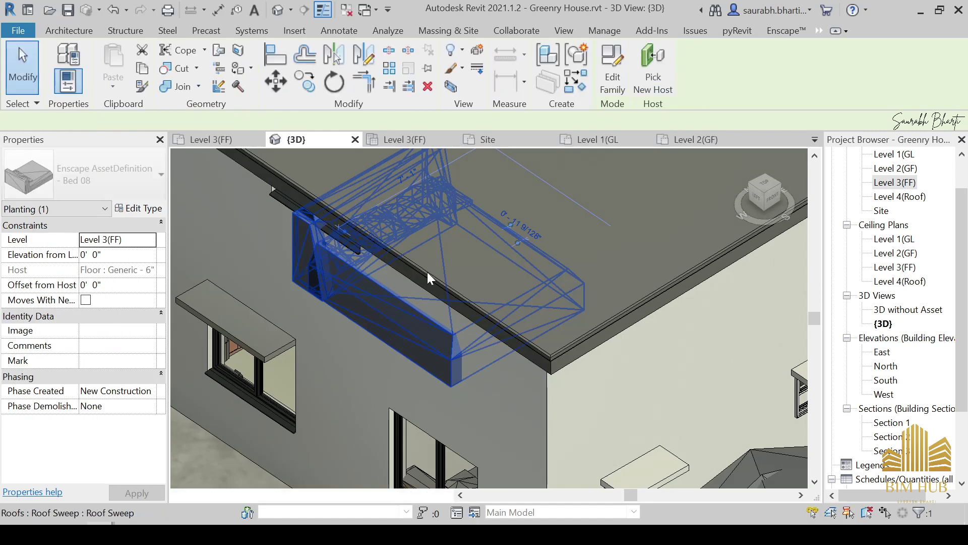
scroll(428, 279, "down", 2)
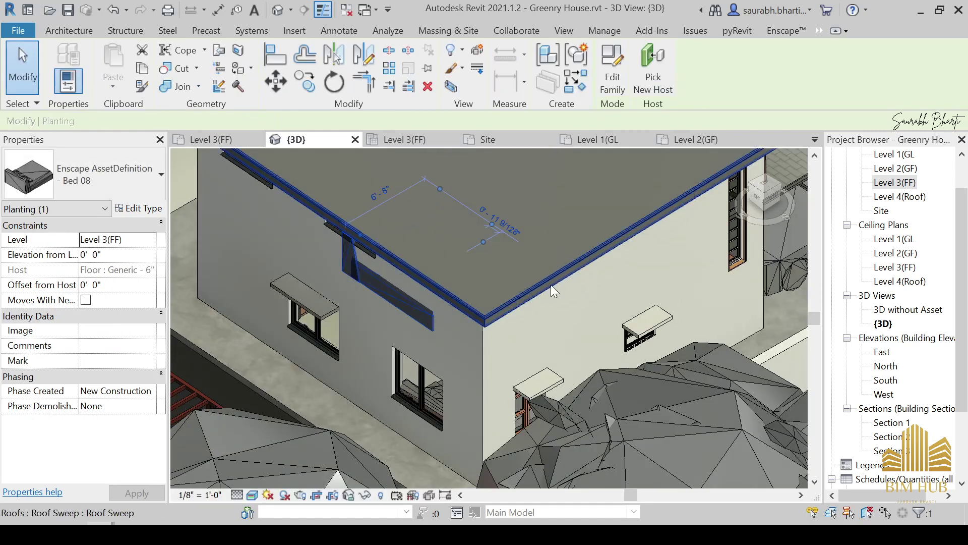
key("Down")
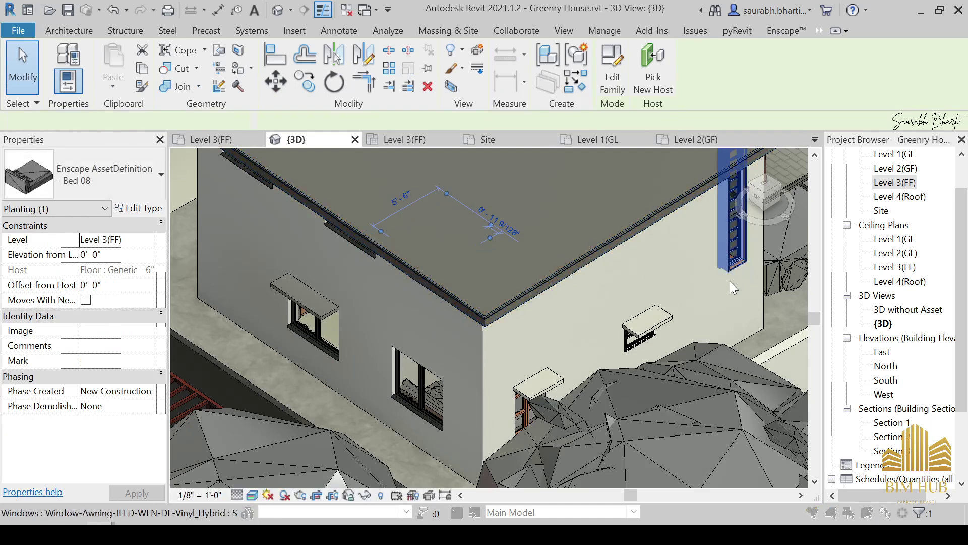
key("Escape")
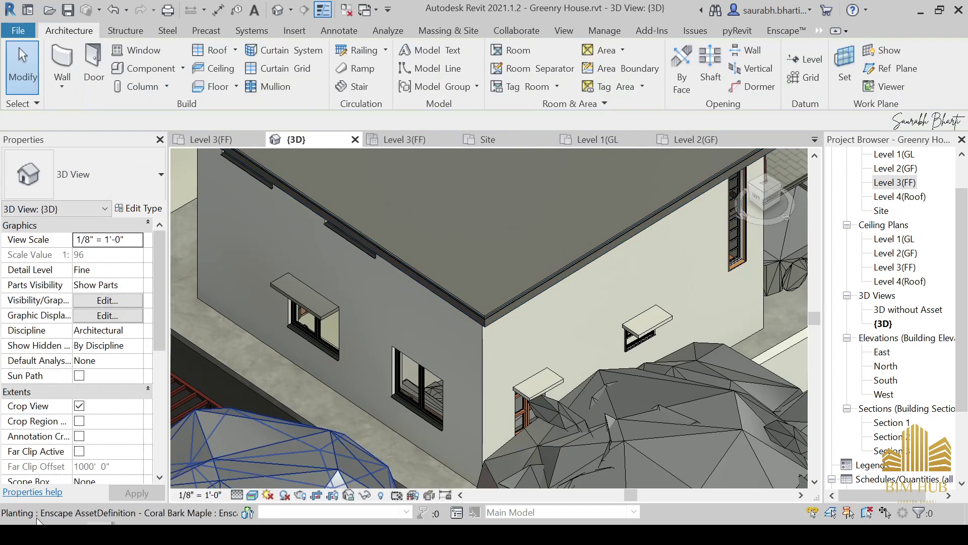
Fly the Enscape camera with W/S/E past the trees and down into the pool.
left_click(338, 464)
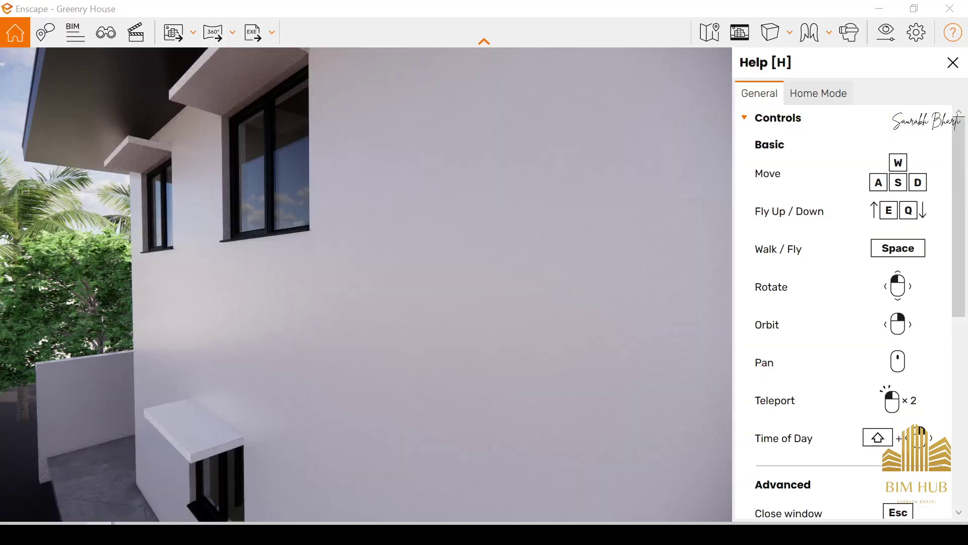
key("s")
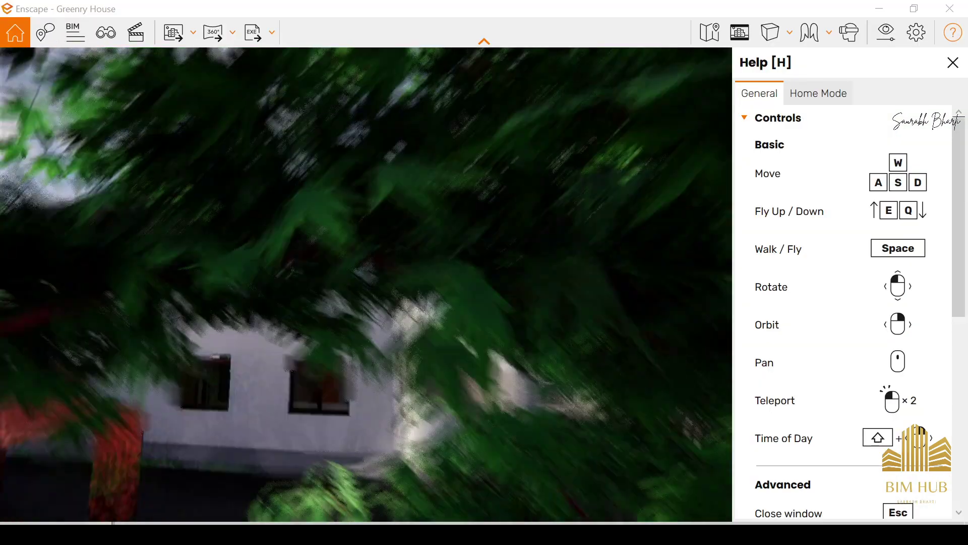
key("w")
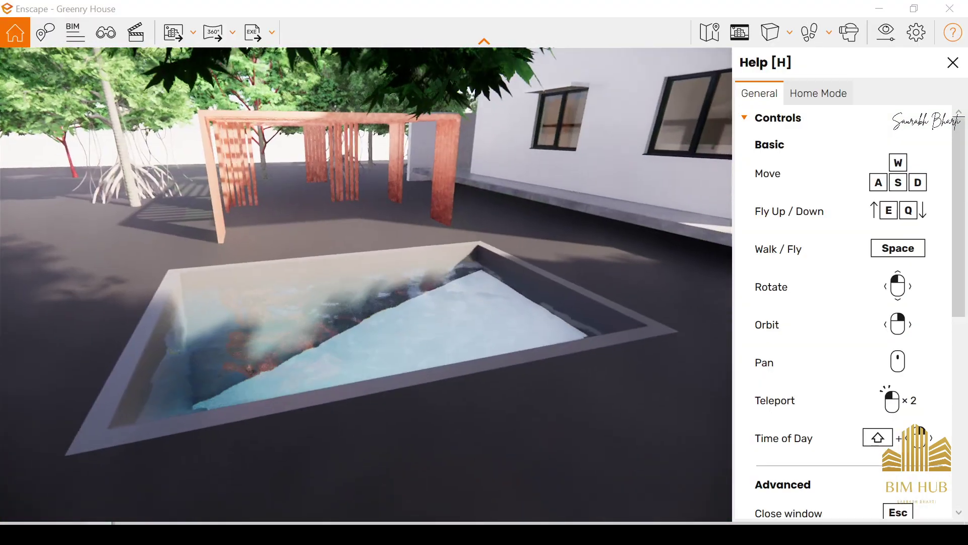
key("w")
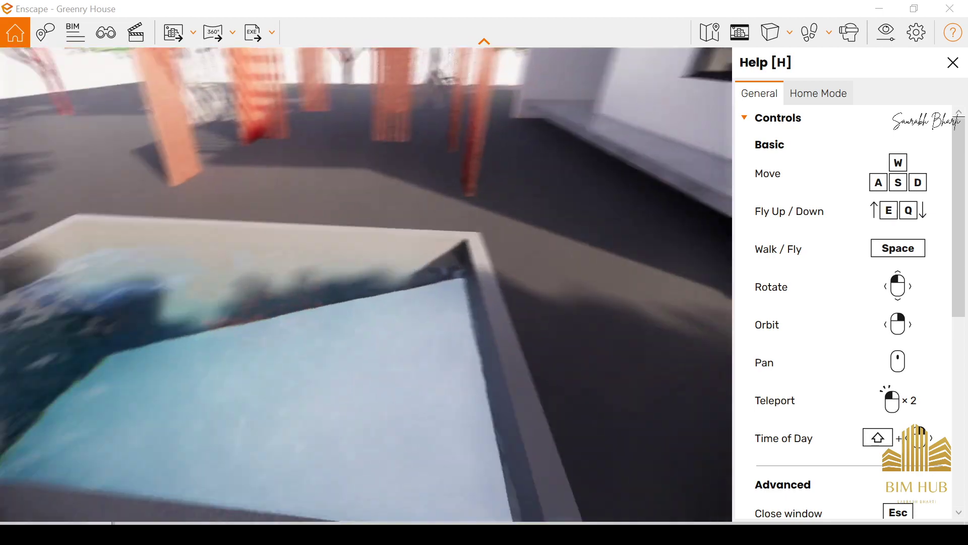
key("w")
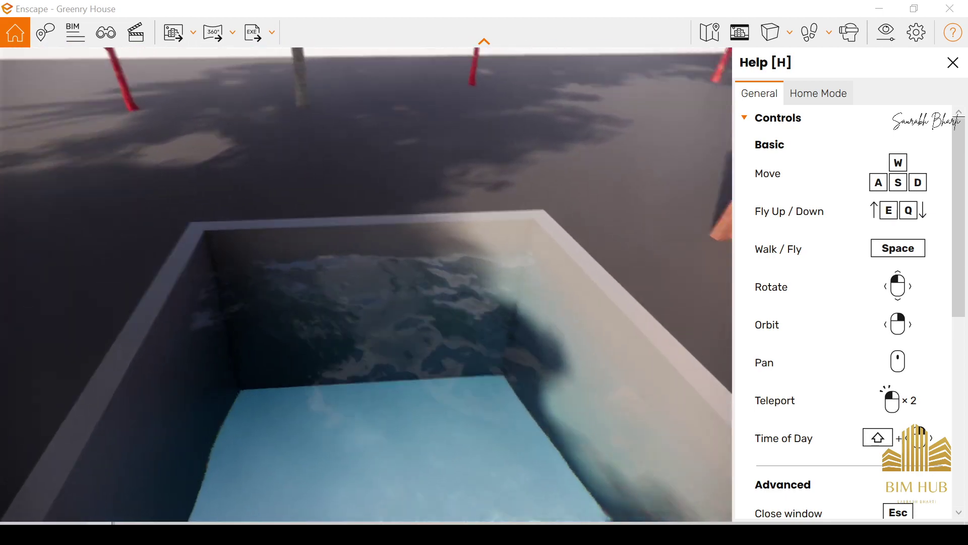
key("w")
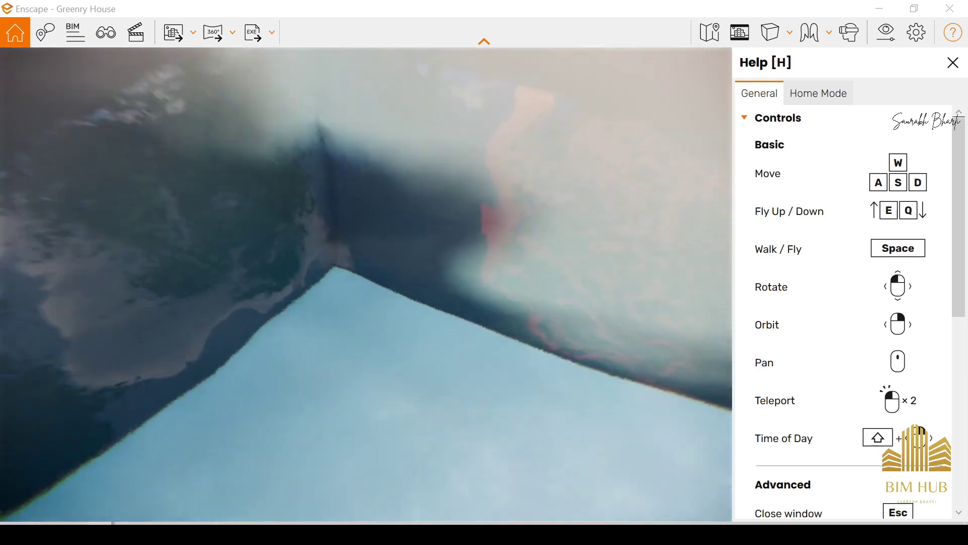
key("e")
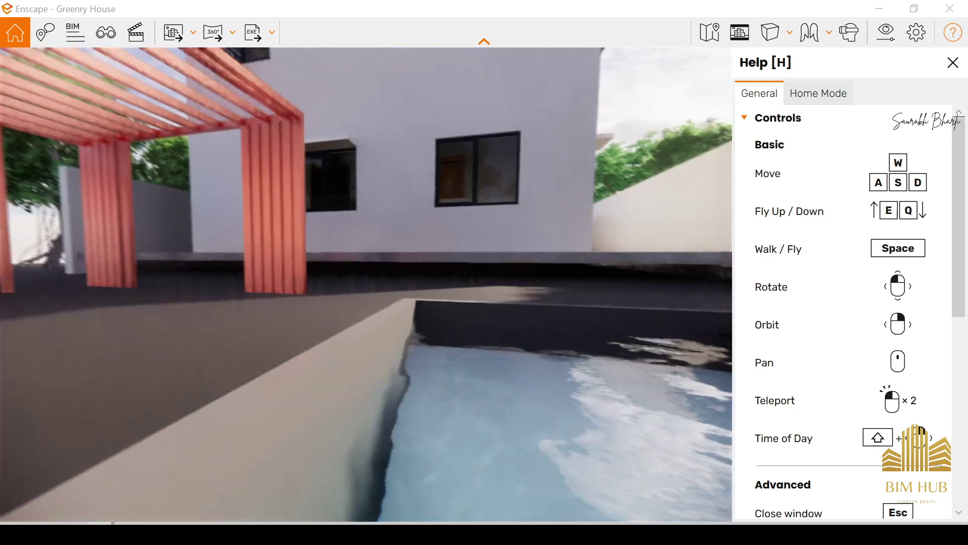
key("w")
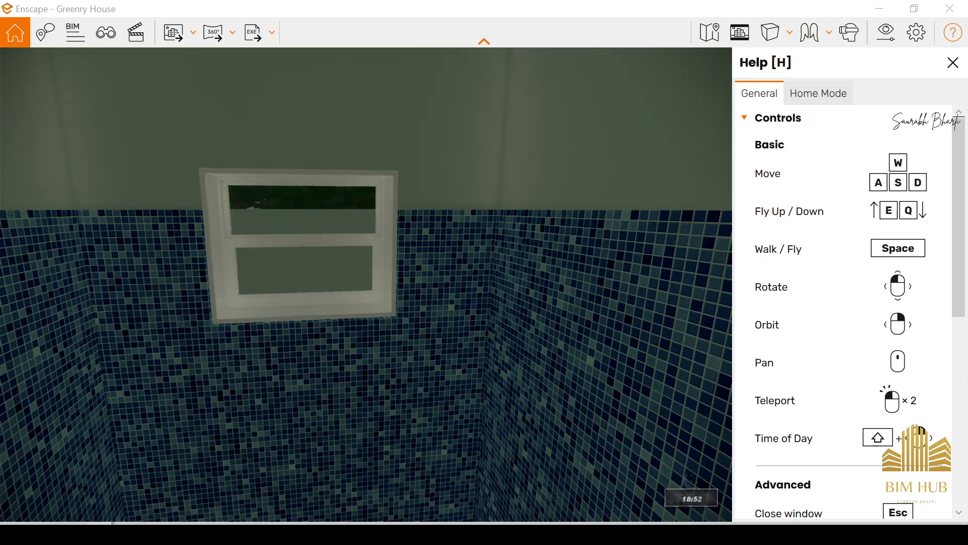
Set Enscape's time of day to 15:51 and switch to walk mode.
right_click_drag(367, 282, 303, 283, "shift")
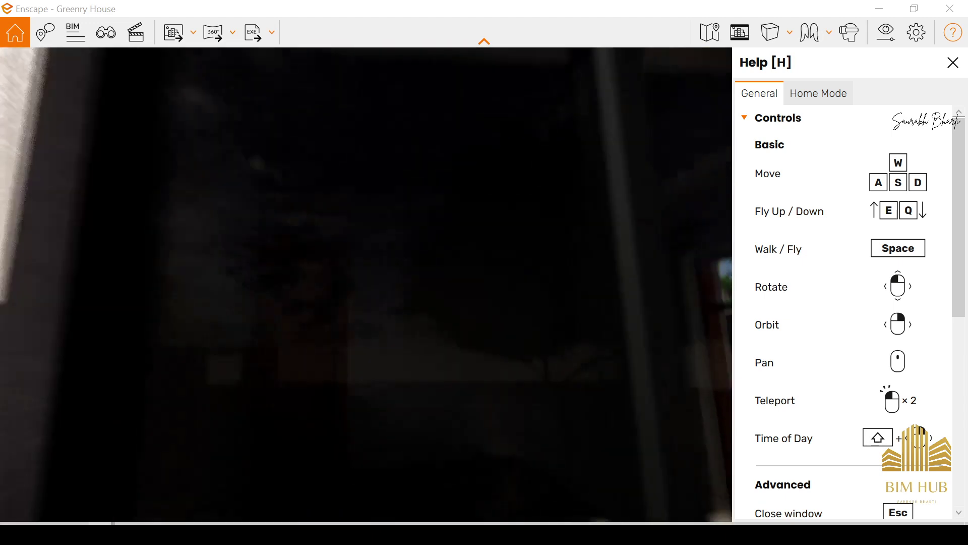
key("space")
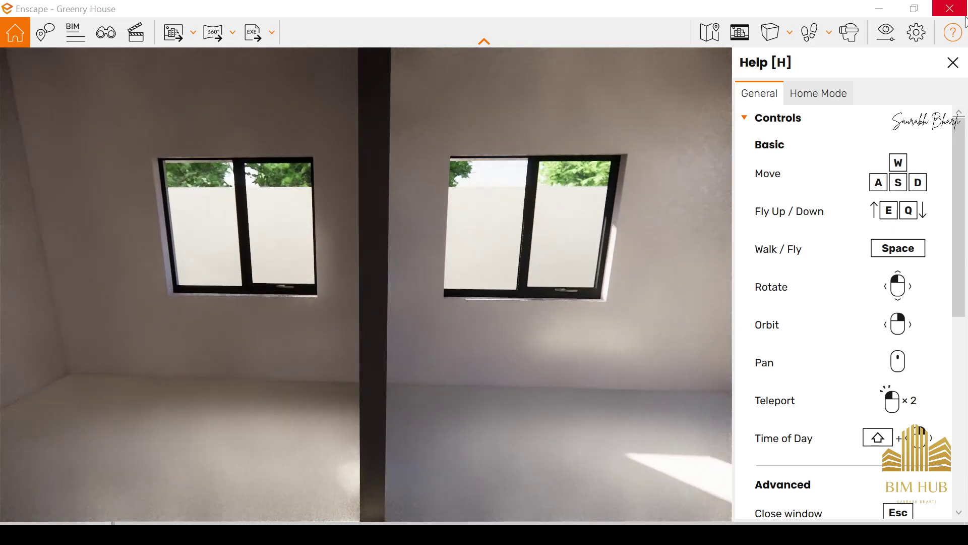
Close Enscape, open the Level 2(GF) plan, and toggle hidden elements on and off.
left_click(964, 18)
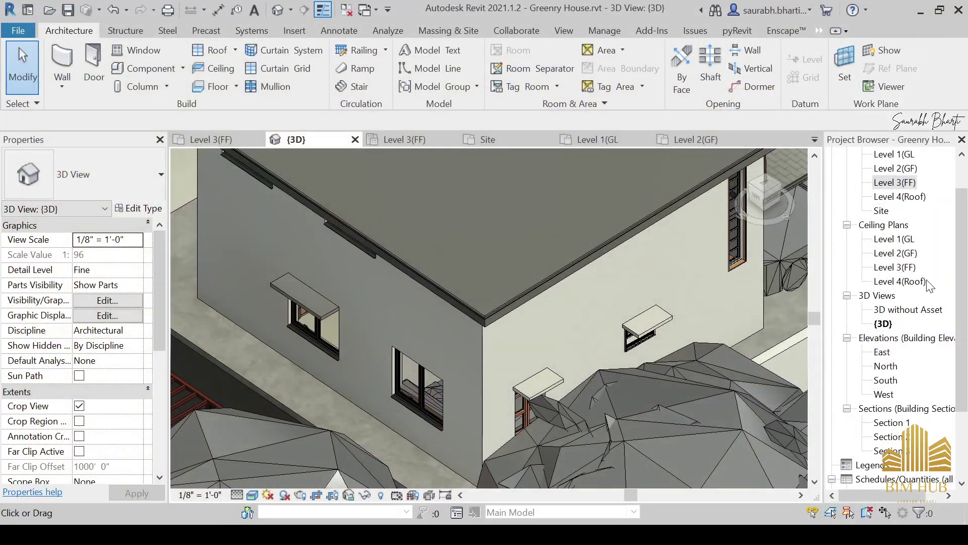
double_click(895, 182)
scroll(650, 198, "up", 4)
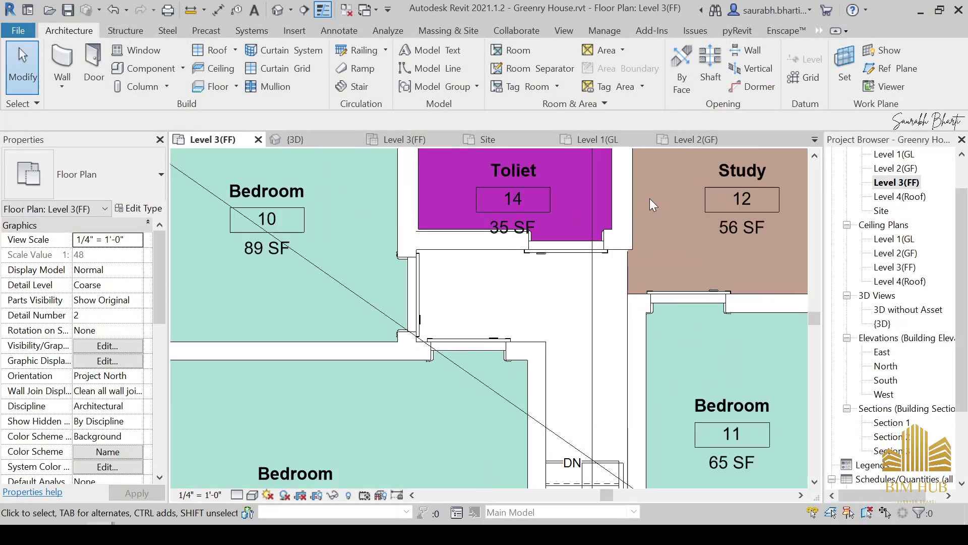
scroll(883, 232, "down", 1)
scroll(883, 232, "up", 2)
double_click(895, 212)
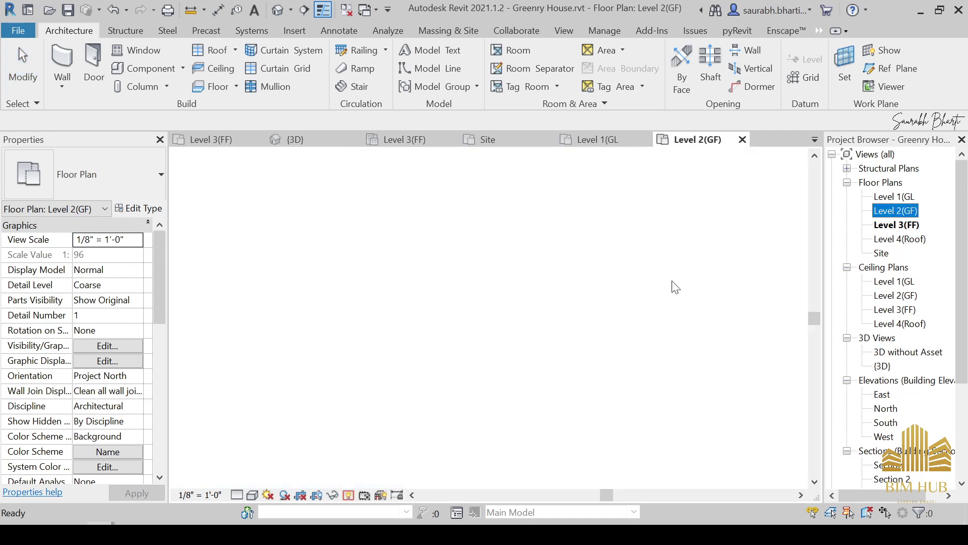
key("r")
key("h")
scroll(454, 341, "up", 3)
scroll(379, 261, "down", 3)
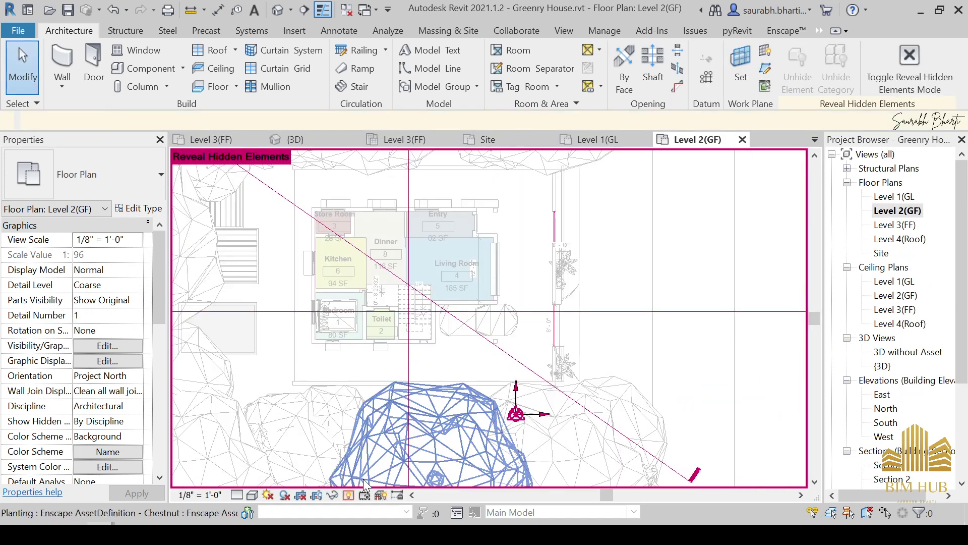
key("r")
key("h")
Delete the Dinner–Entry wall, then undo after the Redundant Room warning to restore it.
scroll(416, 267, "up", 3)
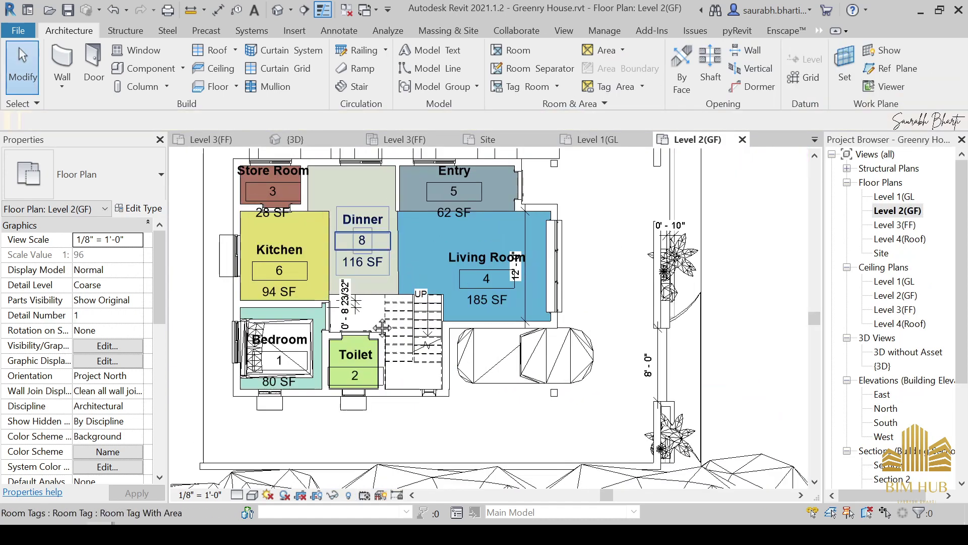
scroll(388, 303, "up", 3)
scroll(561, 294, "up", 2)
scroll(562, 264, "down", 5)
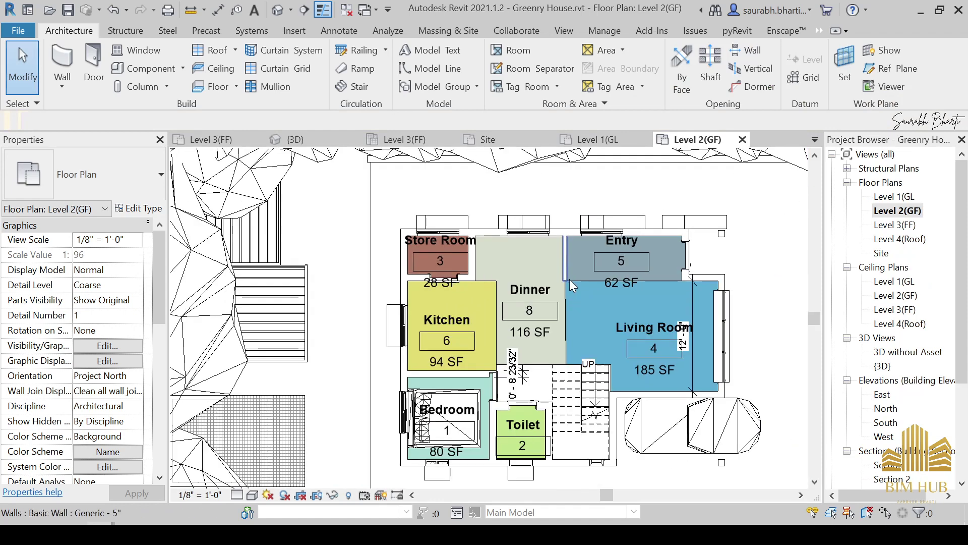
scroll(569, 280, "up", 2)
scroll(554, 237, "up", 2)
left_click(563, 234)
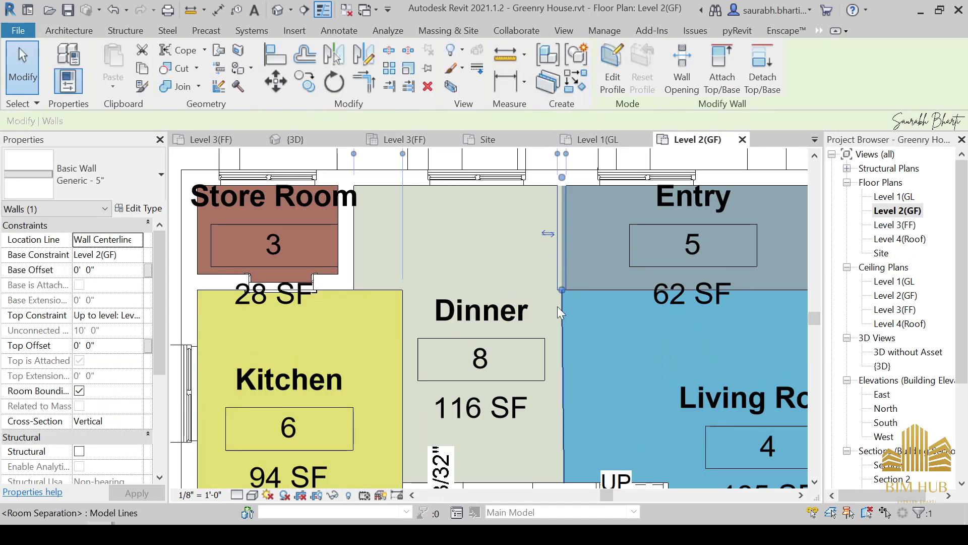
key("Delete")
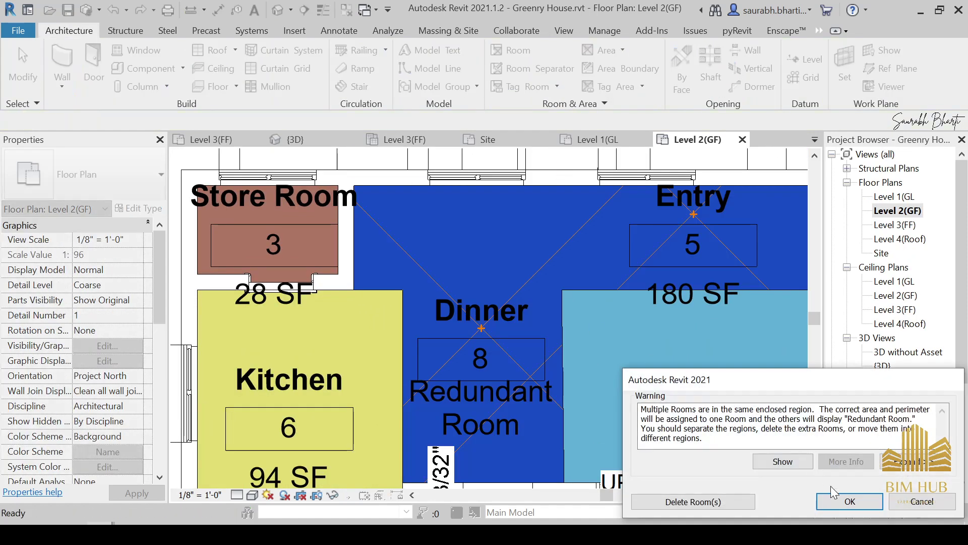
left_click(837, 499)
key("ctrl+z")
Inspect the wall's Generic - 5" type and its layer structure without changes.
left_click(559, 237)
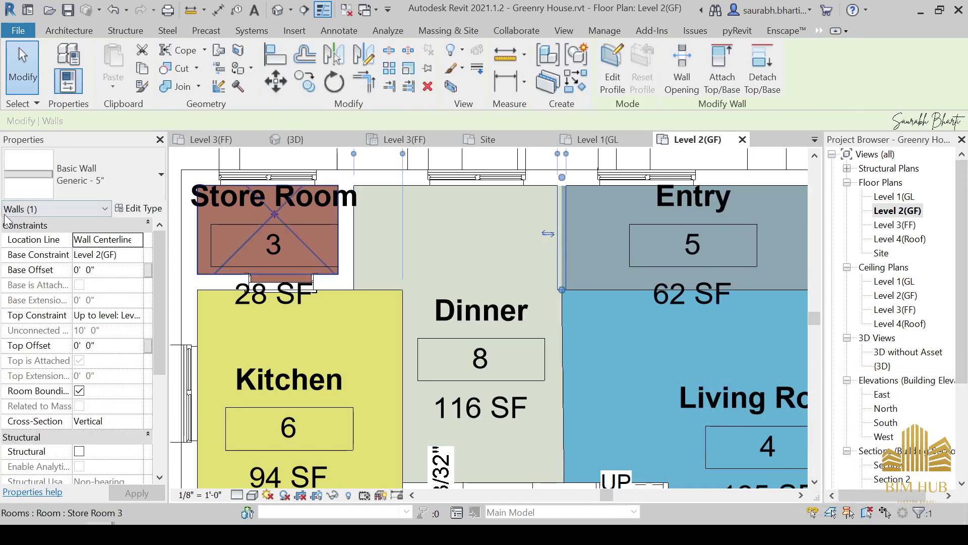
left_click(132, 186)
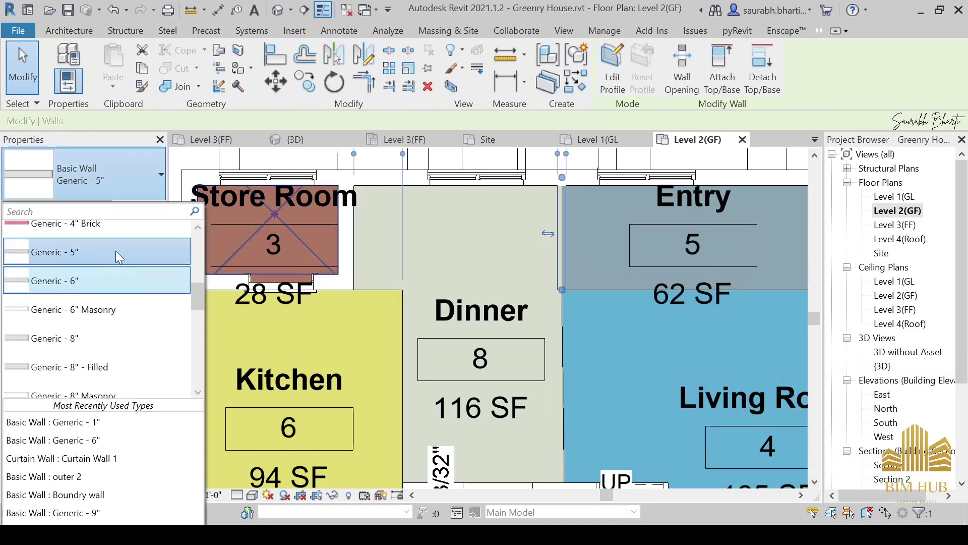
left_click(119, 256)
left_click(138, 208)
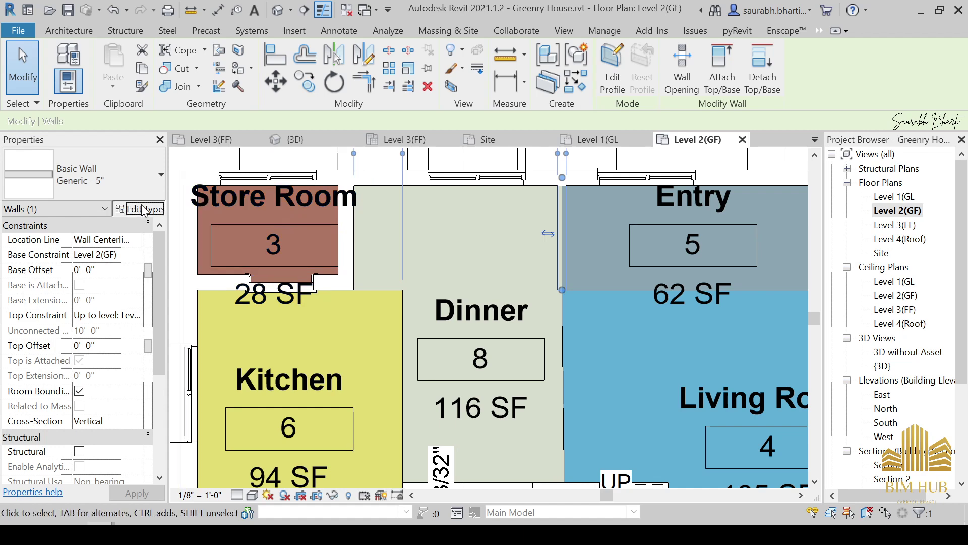
left_click(800, 194)
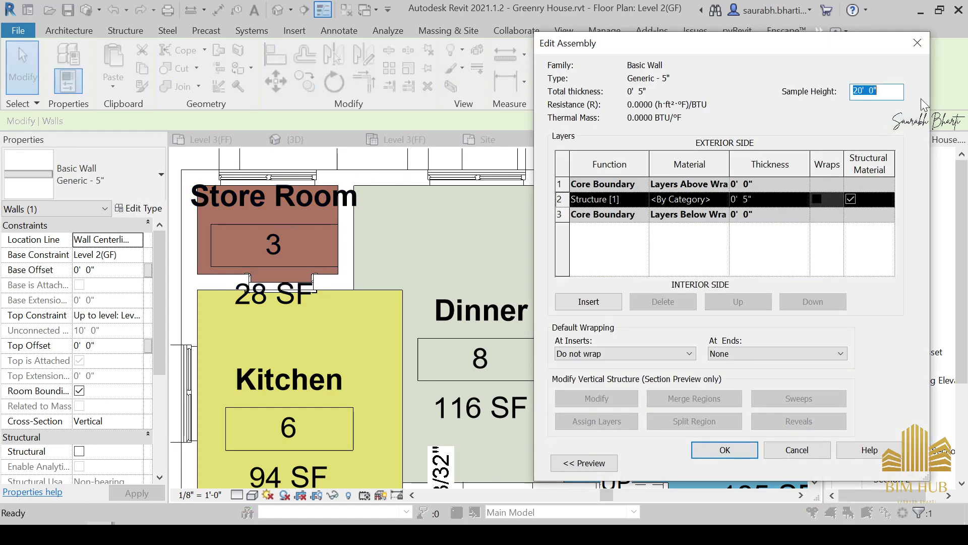
left_click(917, 43)
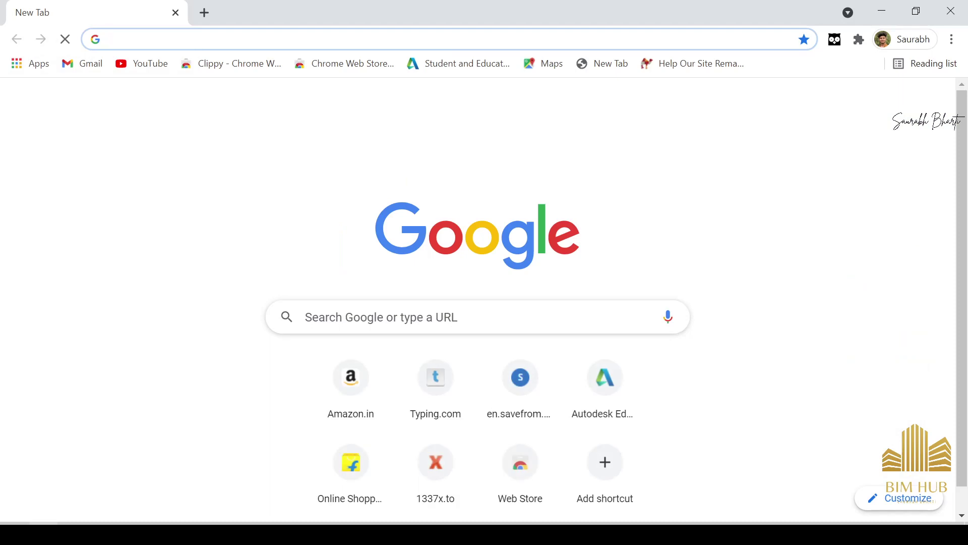
Search Google Images for 'jali for revit' in a new tab, correcting the 'jalo' typo.
left_click(180, 39)
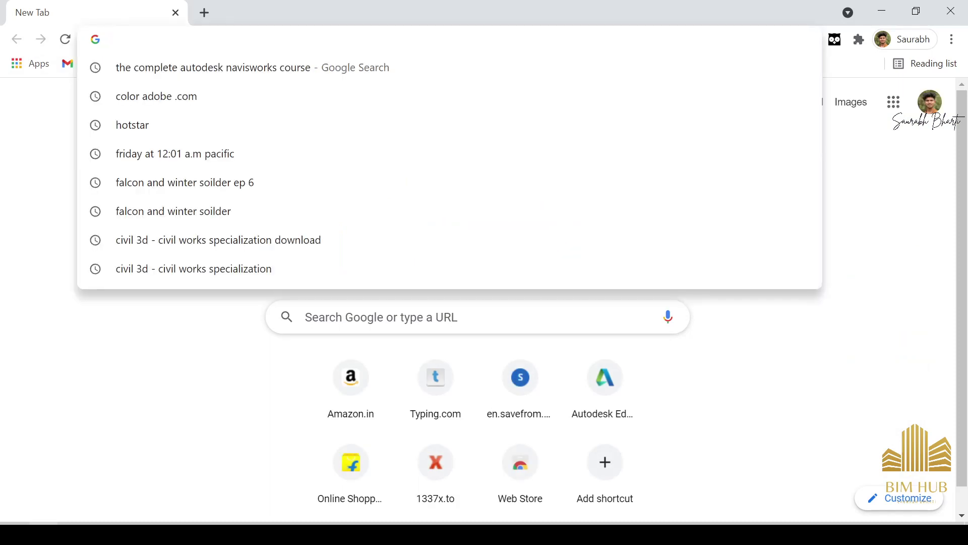
type("jal")
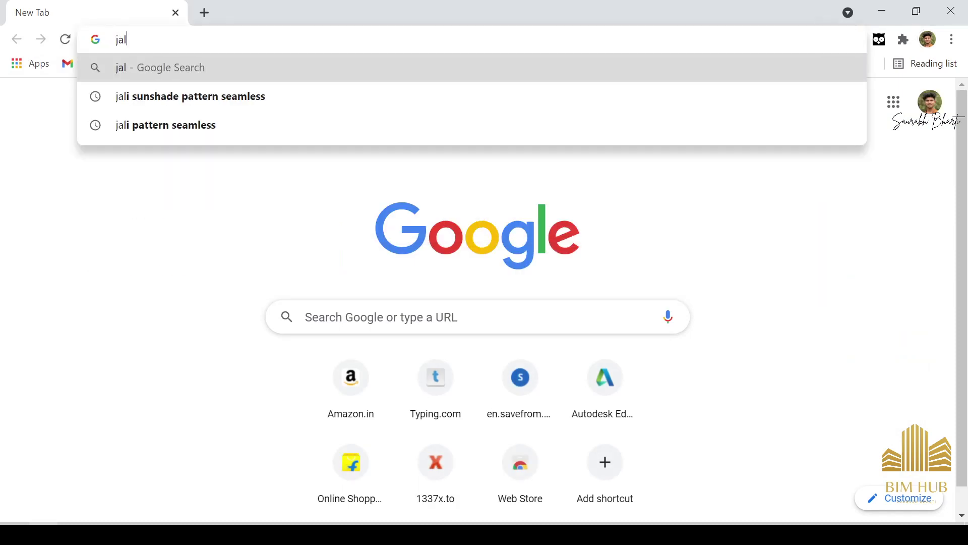
type("o for revit")
key("Return")
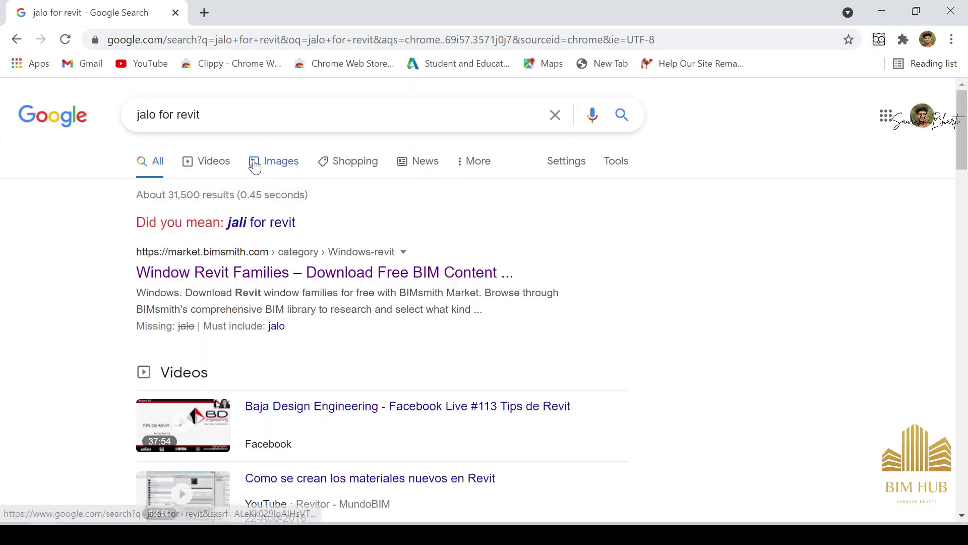
left_click(254, 167)
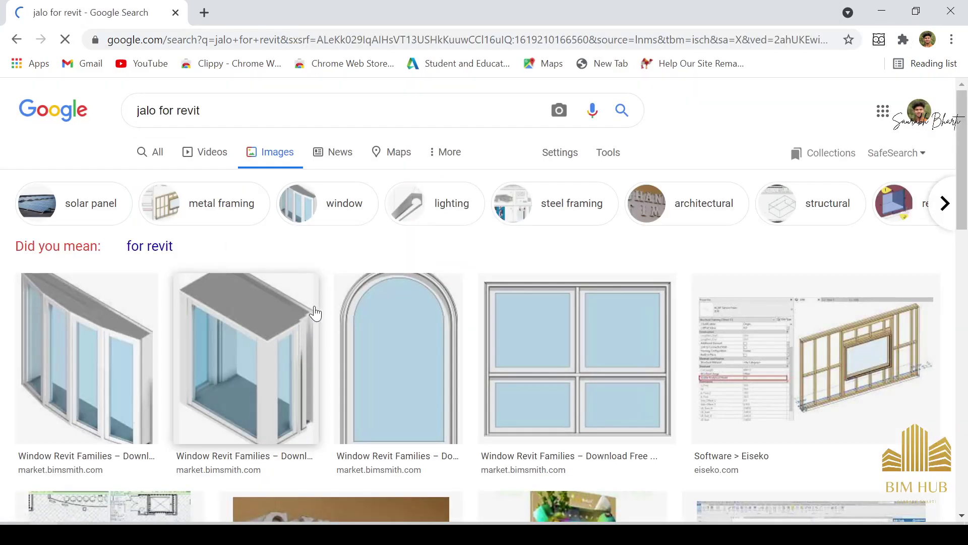
scroll(312, 312, "down", 5)
scroll(363, 322, "down", 3)
scroll(416, 331, "down", 5)
scroll(363, 348, "up", 10)
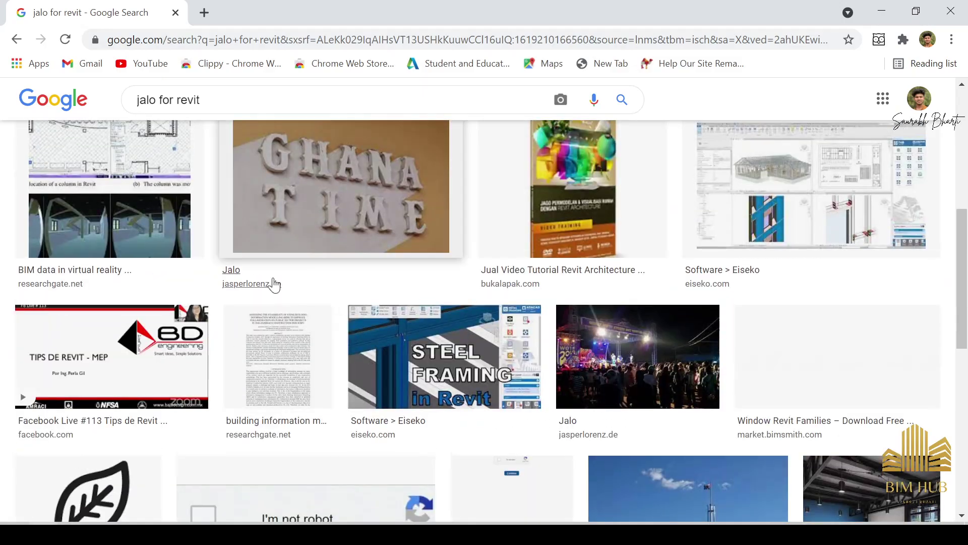
scroll(275, 283, "up", 5)
key("BackSpace")
type("i")
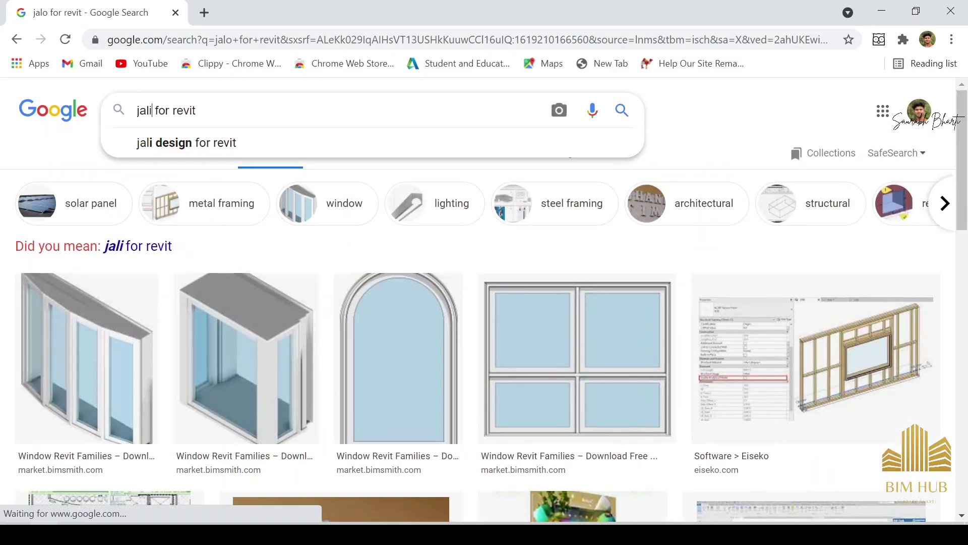
key("Return")
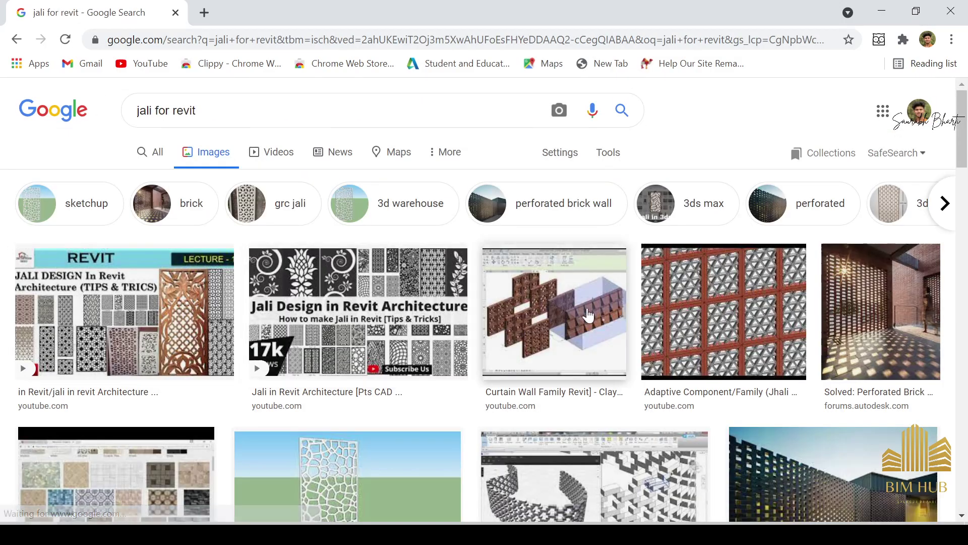
Browse the jali image results, then refine the search to black and white jali designs.
scroll(302, 343, "down", 5)
scroll(278, 313, "down", 1)
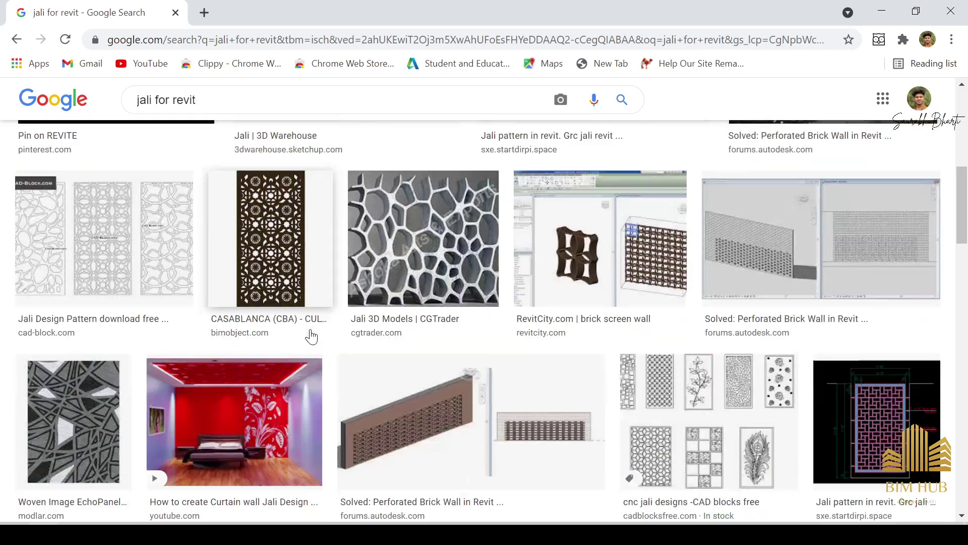
scroll(308, 335, "down", 4)
scroll(681, 323, "down", 2)
scroll(692, 305, "down", 5)
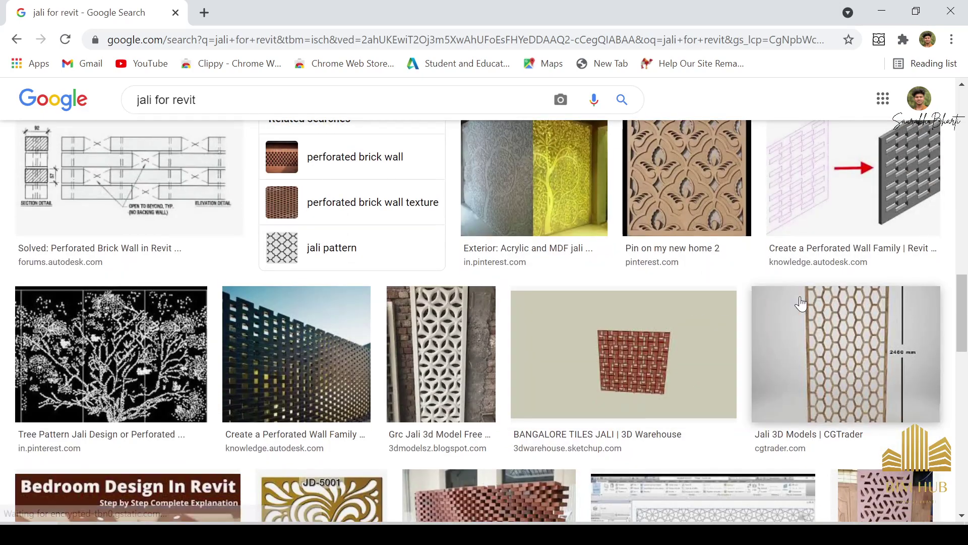
scroll(688, 303, "down", 5)
scroll(655, 304, "down", 5)
scroll(613, 306, "down", 3)
scroll(613, 306, "down", 5)
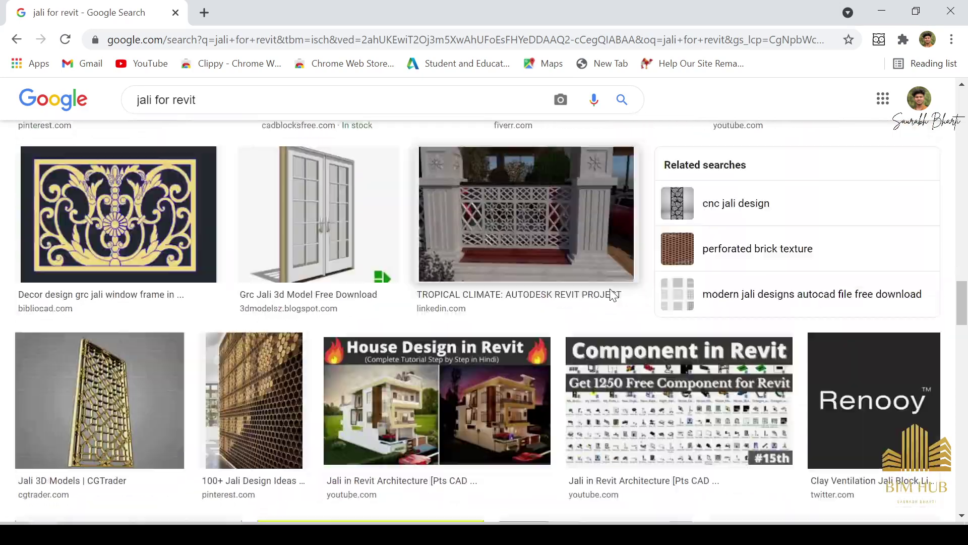
scroll(580, 297, "down", 6)
scroll(544, 288, "down", 6)
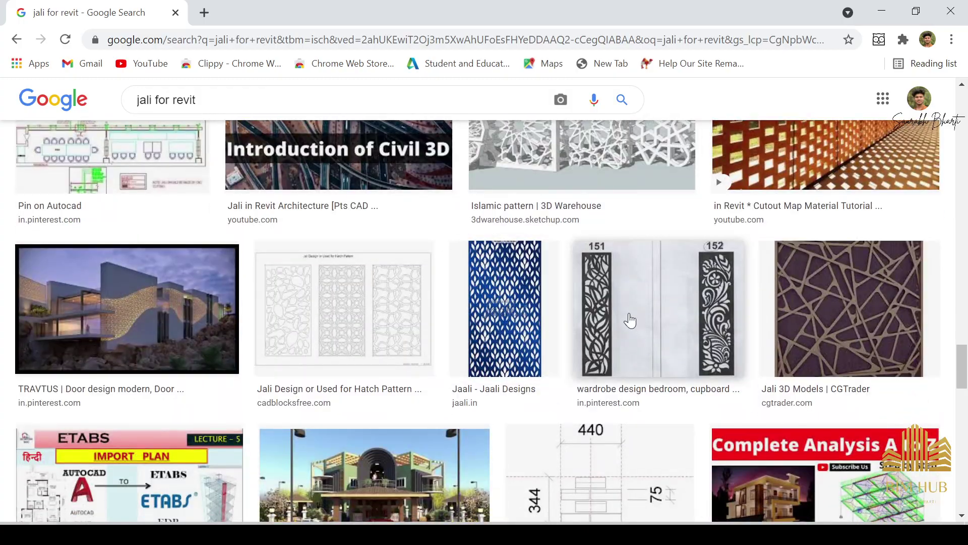
scroll(626, 320, "down", 5)
scroll(554, 313, "down", 5)
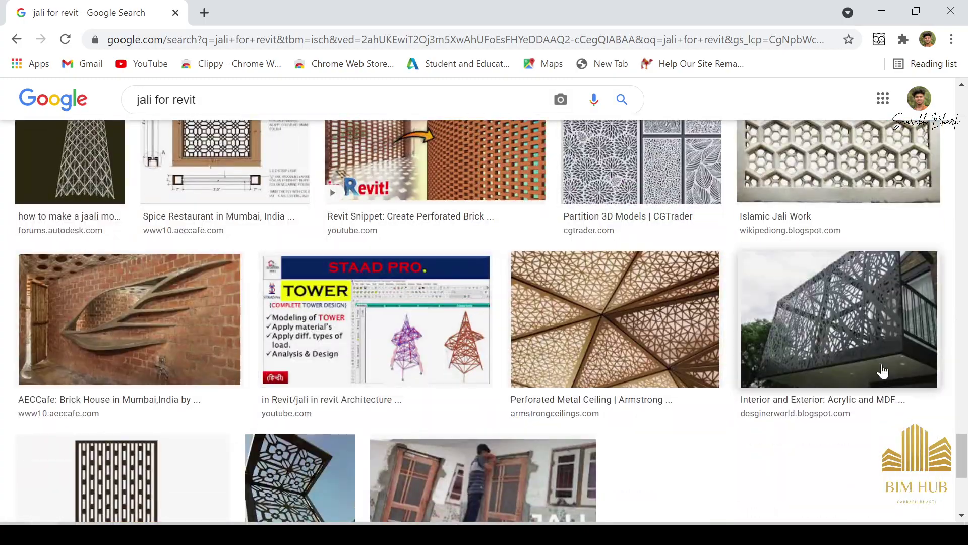
scroll(505, 314, "down", 5)
scroll(522, 317, "down", 5)
scroll(538, 320, "down", 5)
scroll(538, 320, "up", 15)
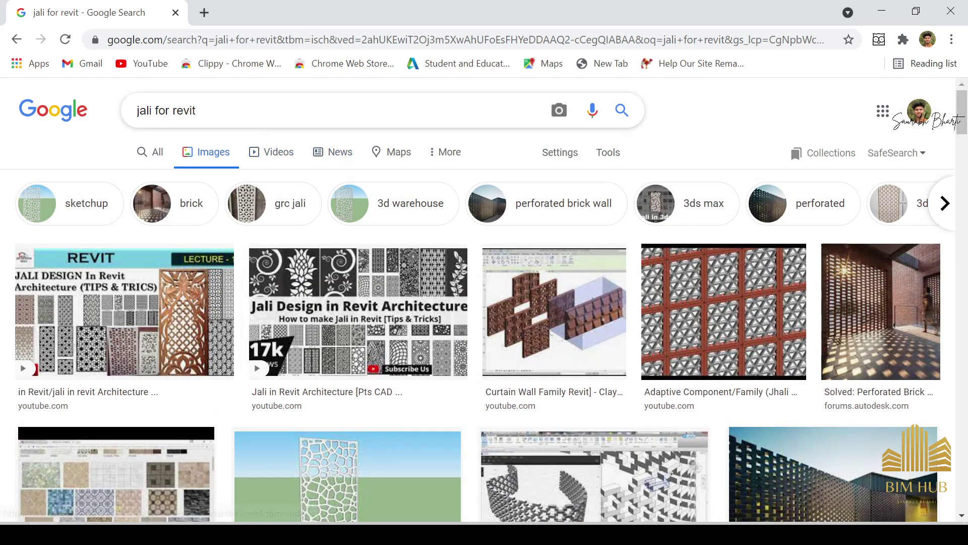
type("lack a")
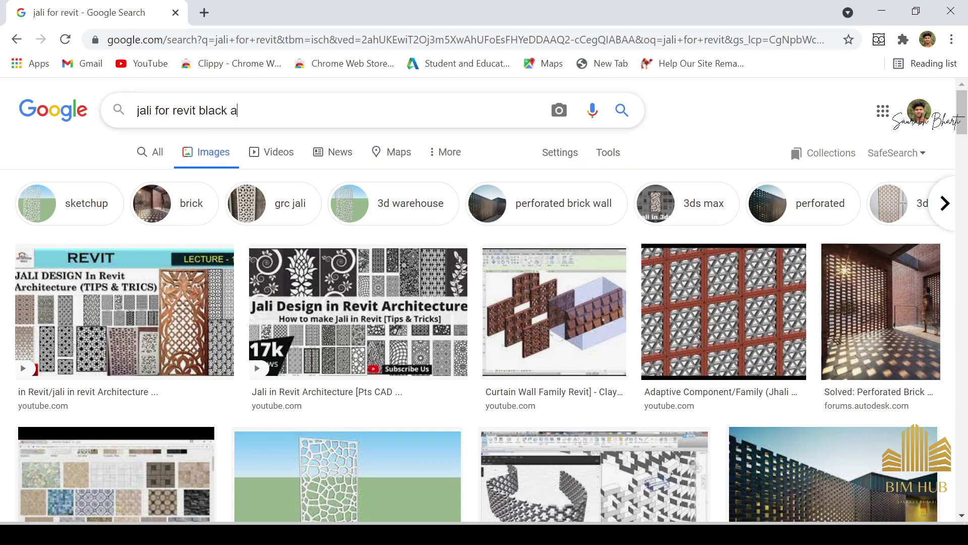
type("te")
key("Return")
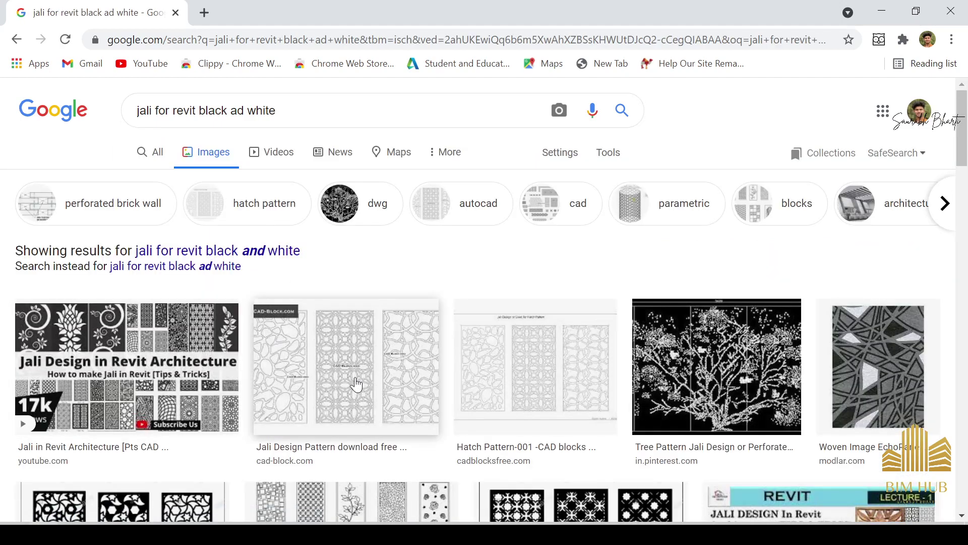
Preview the 'Jaali - Jaali Designs' image, close it and keep browsing the results.
scroll(655, 352, "down", 3)
scroll(578, 275, "down", 3)
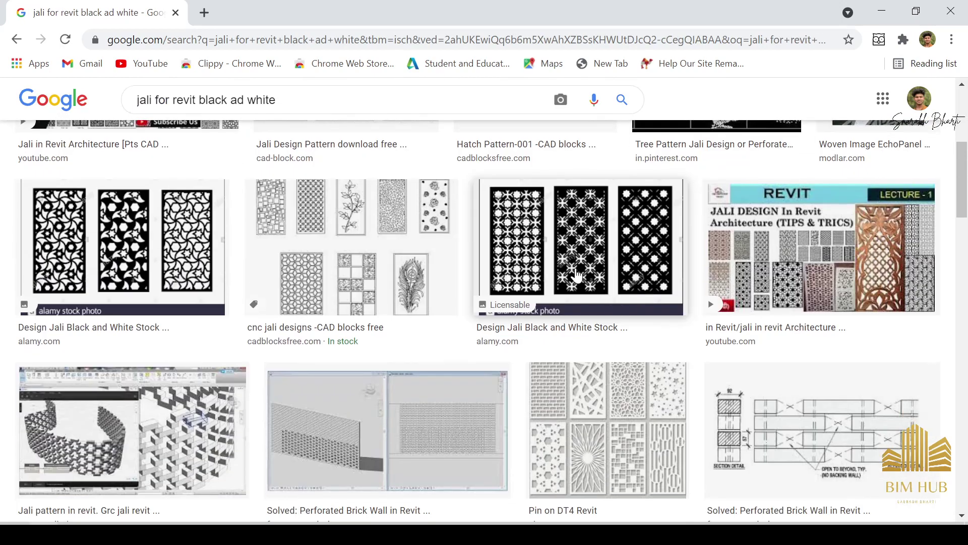
scroll(509, 328, "down", 3)
scroll(504, 347, "down", 4)
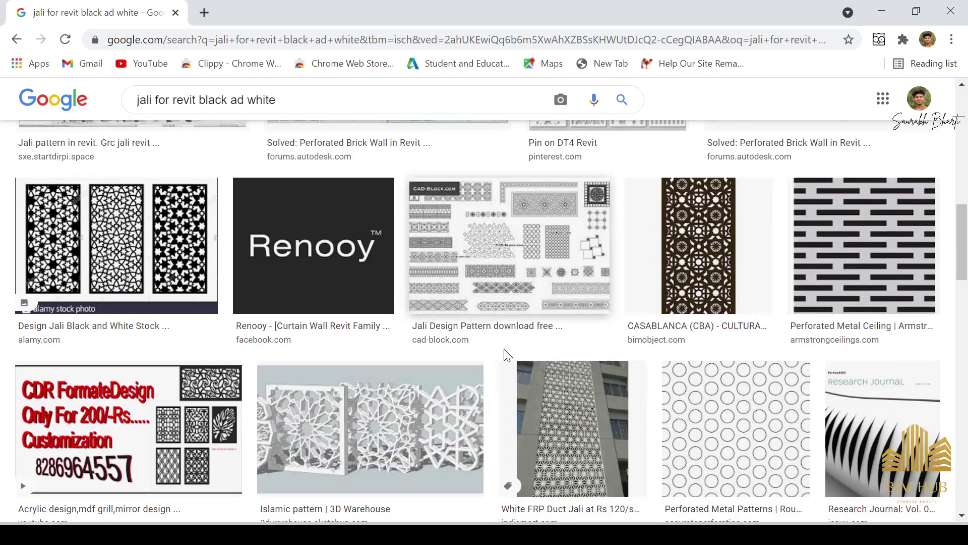
scroll(640, 302, "down", 3)
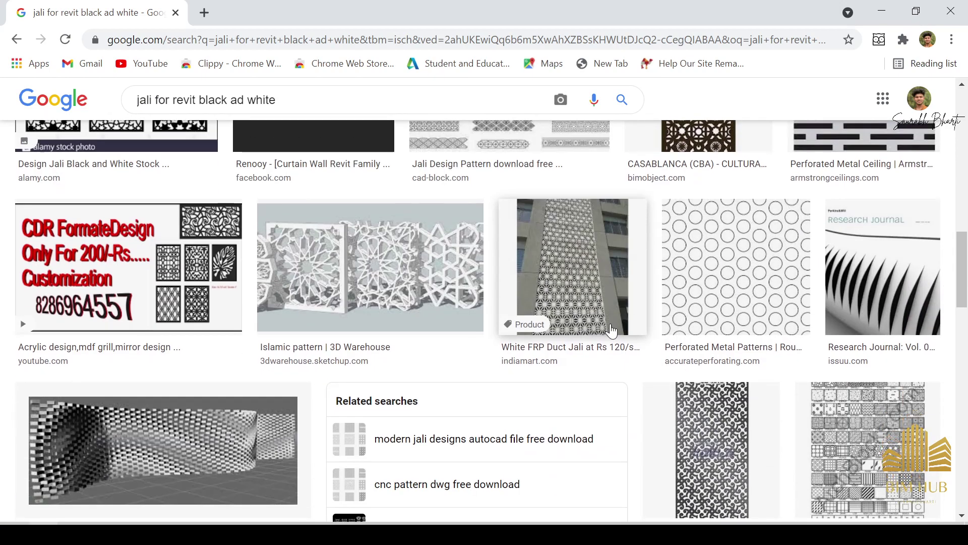
scroll(641, 292, "down", 4)
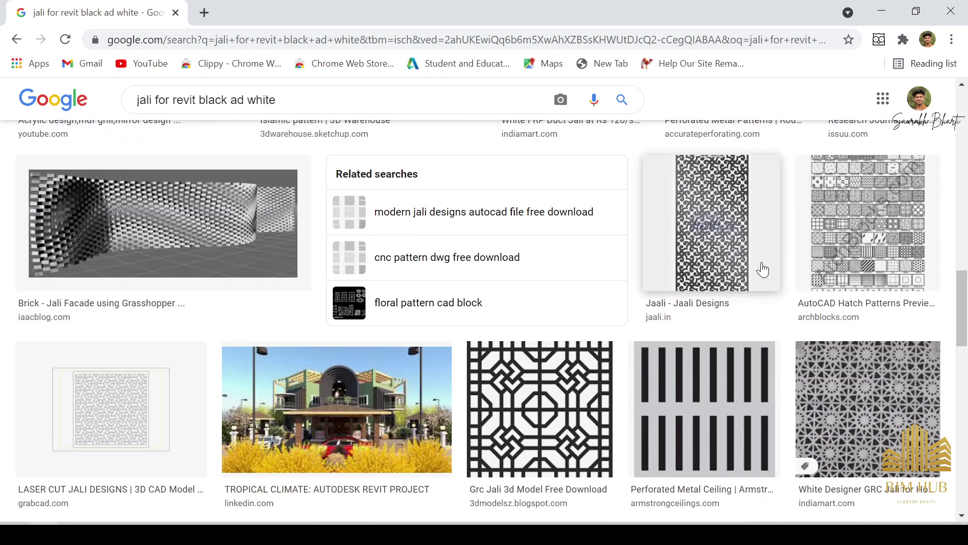
left_click(750, 258)
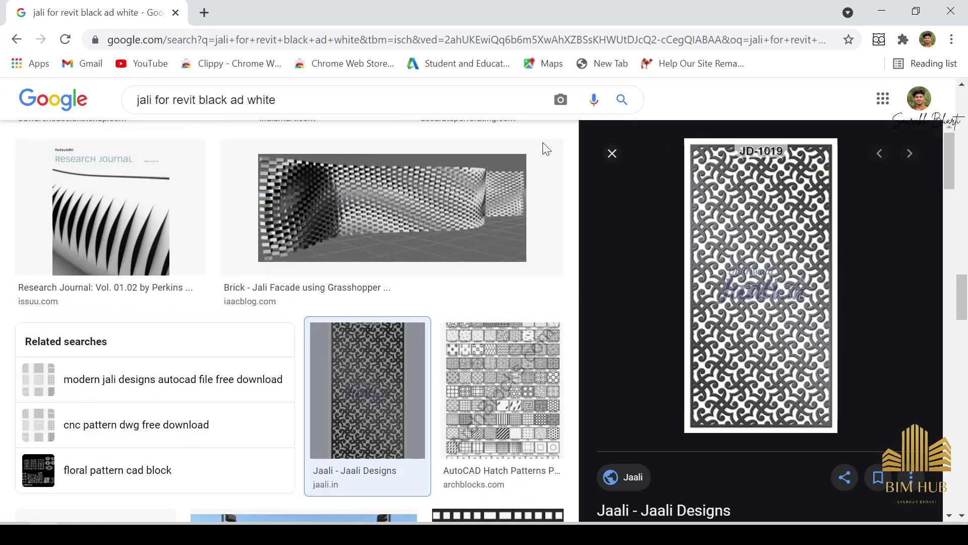
left_click(16, 39)
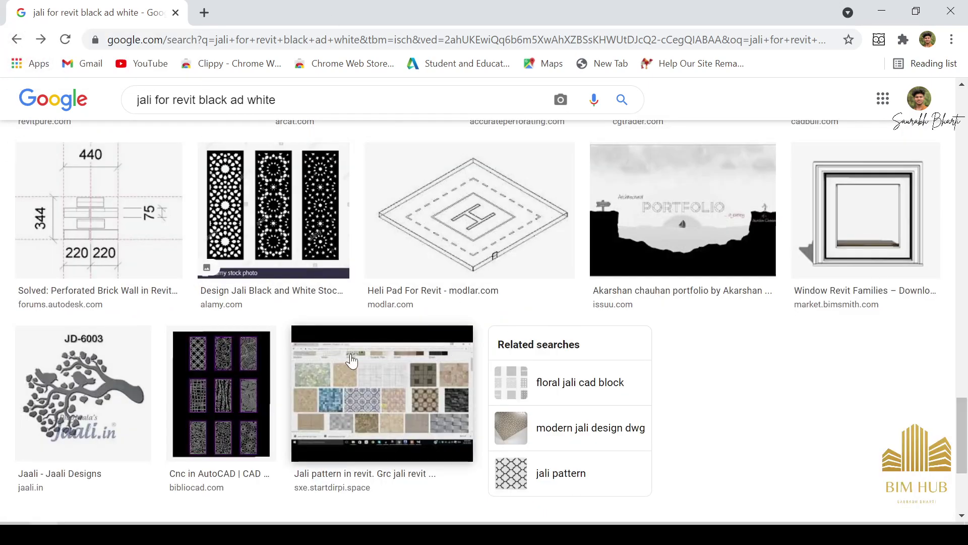
scroll(327, 359, "down", 7)
scroll(327, 359, "down", 4)
scroll(326, 359, "down", 4)
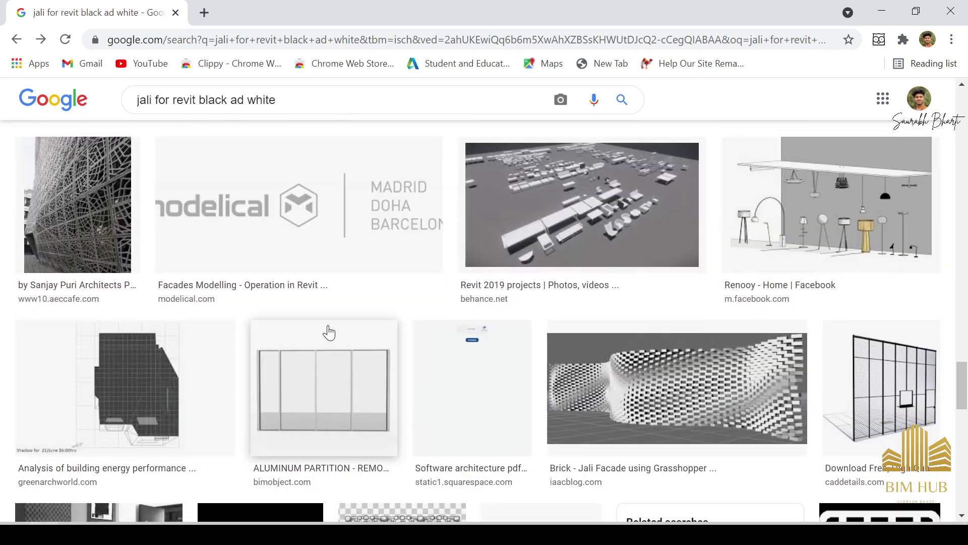
scroll(328, 331, "down", 8)
scroll(360, 318, "down", 8)
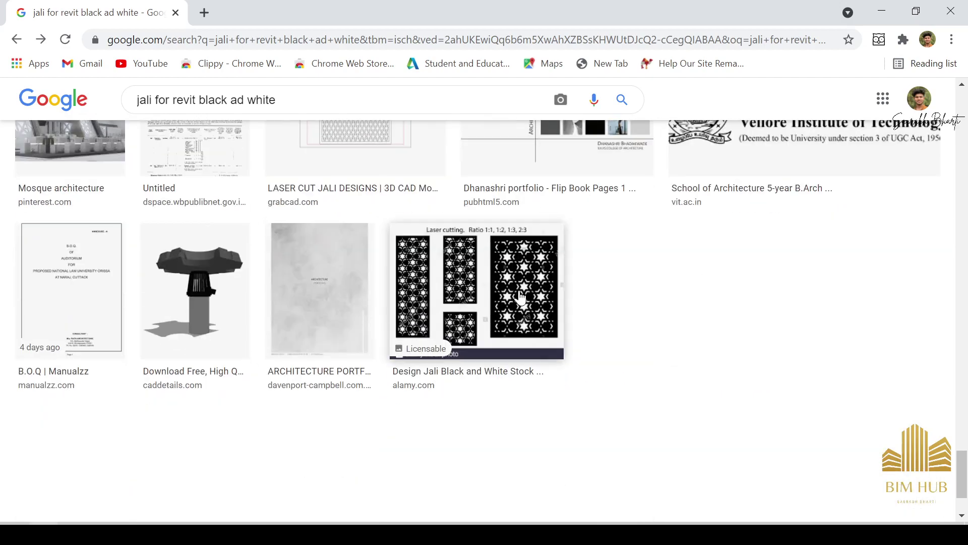
scroll(498, 312, "down", 2)
scroll(443, 353, "up", 2)
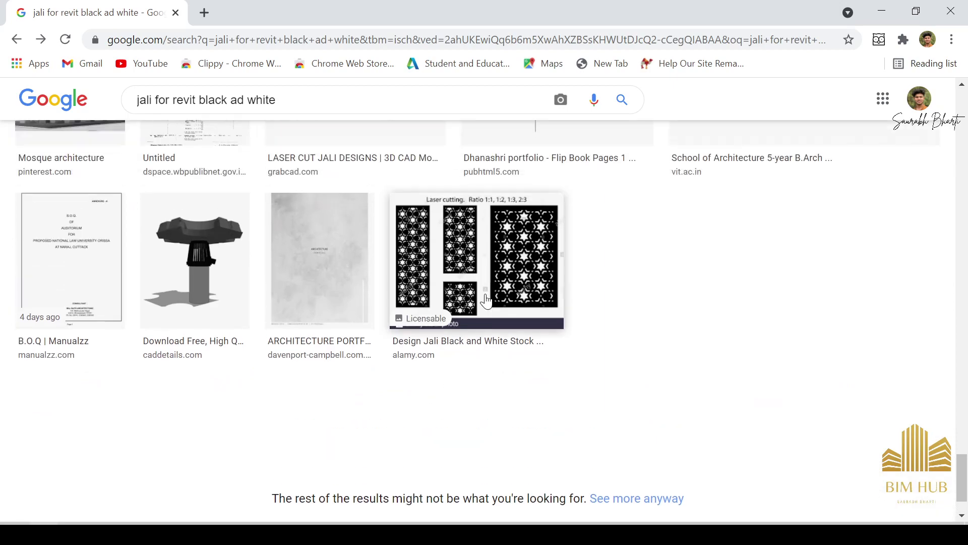
Open the black-and-white Alamy jali result in a new tab and switch to it.
left_click(479, 316)
left_click(692, 375)
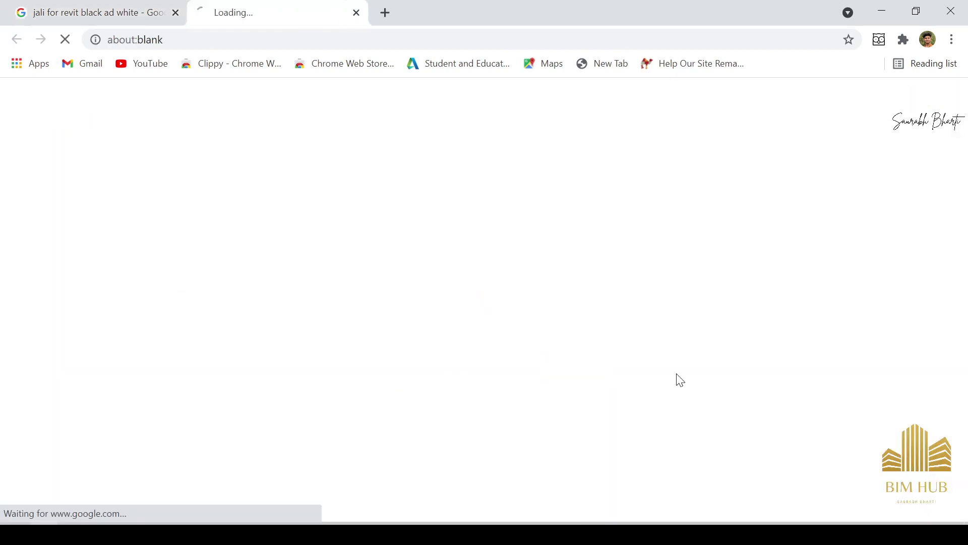
key("ctrl+shift+Tab")
scroll(469, 351, "up", 5)
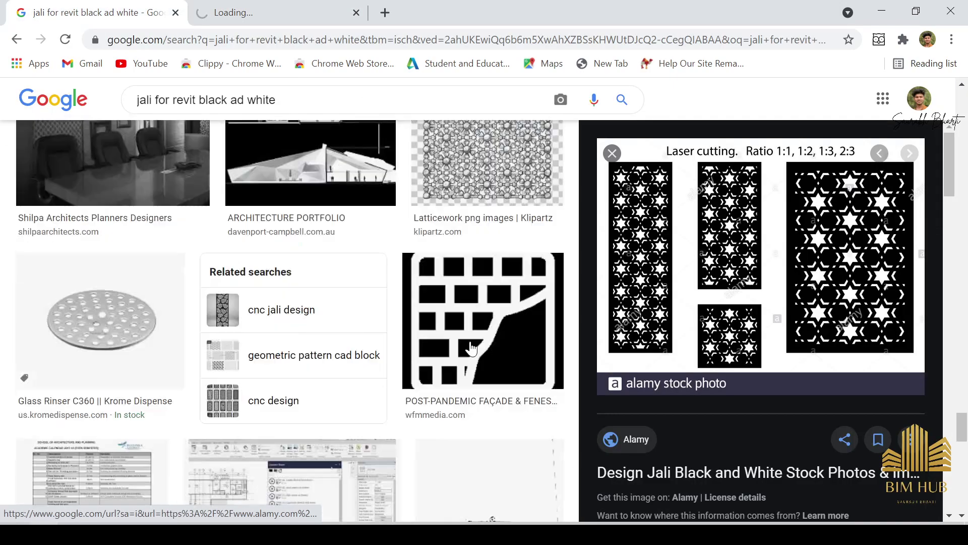
scroll(461, 350, "up", 5)
scroll(454, 348, "up", 5)
scroll(448, 347, "up", 5)
scroll(447, 347, "up", 5)
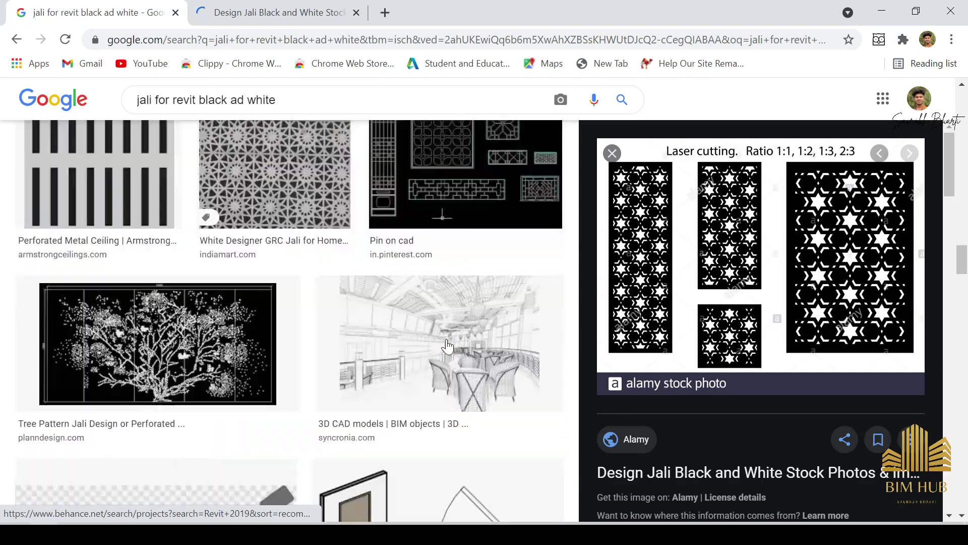
scroll(447, 347, "up", 5)
scroll(448, 347, "up", 5)
scroll(447, 347, "up", 5)
scroll(448, 347, "up", 5)
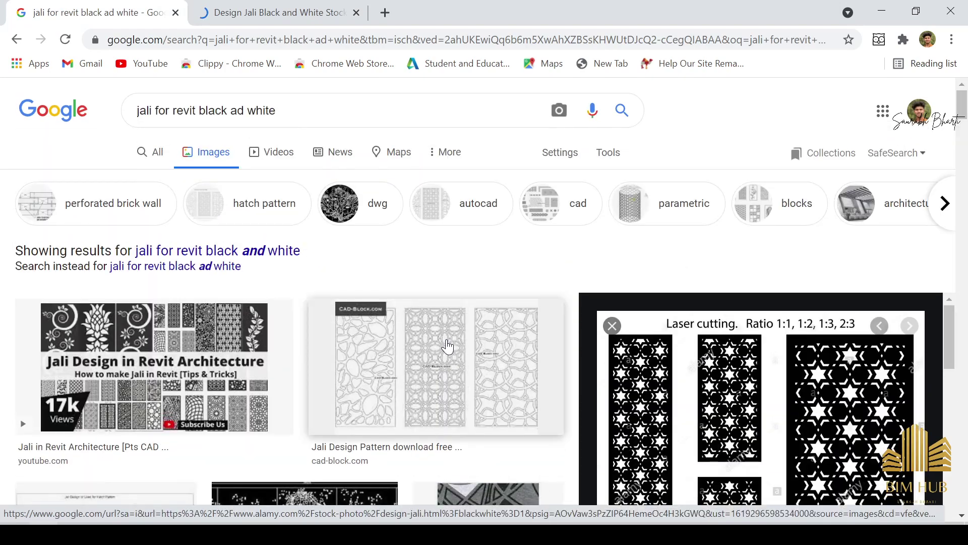
left_click(342, 10)
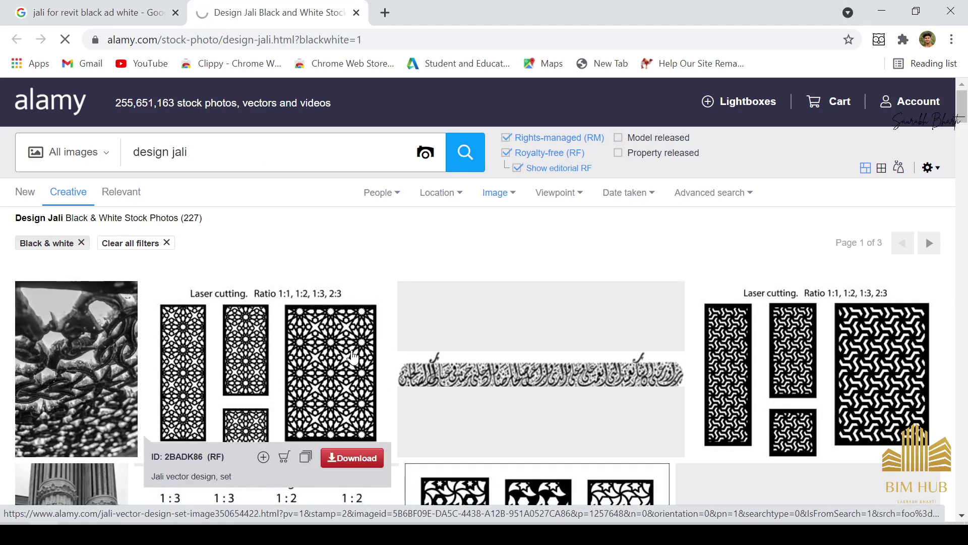
Enlarge the 'Jali vector design, set' image, save it as 2BADK86.jpg and show it in Downloads.
left_click(357, 343)
scroll(356, 343, "down", 5)
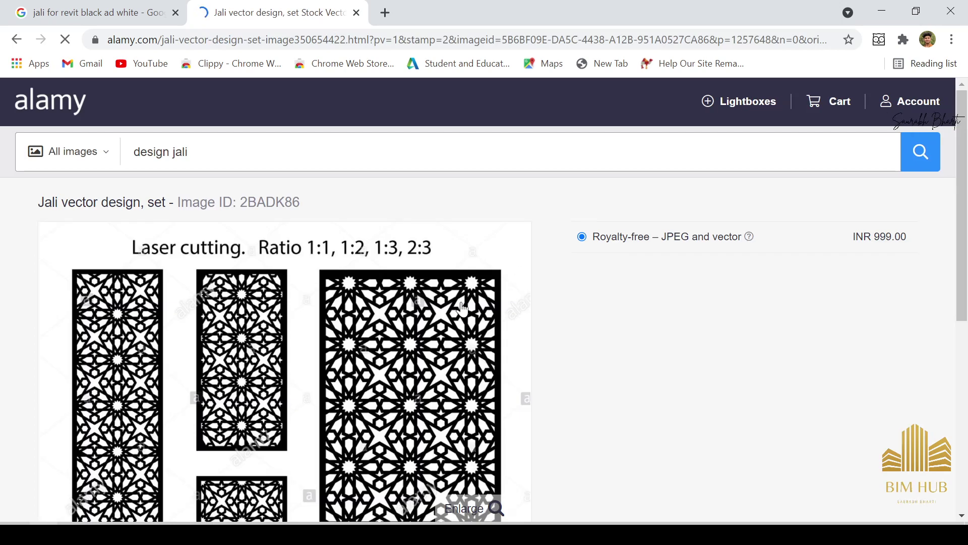
scroll(424, 244, "down", 3)
left_click(424, 244)
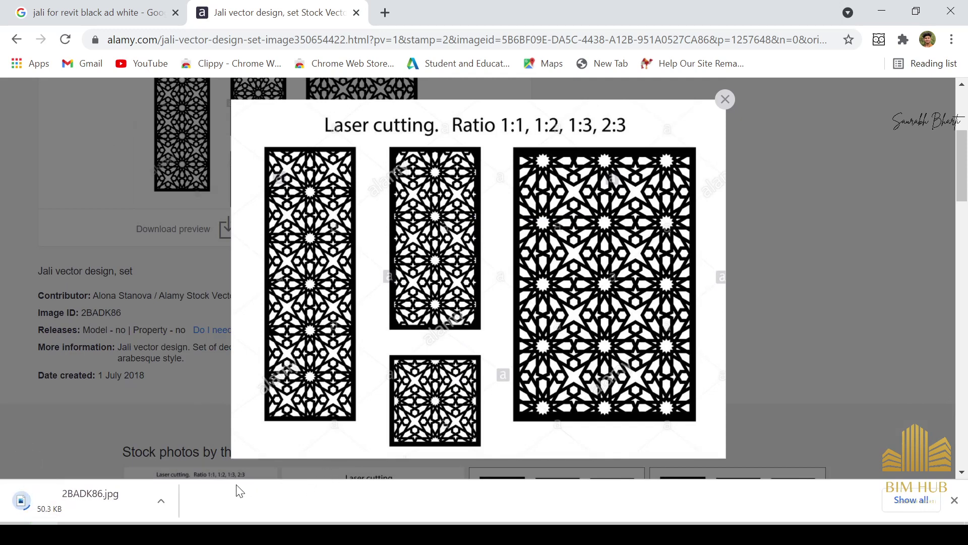
left_click(162, 507)
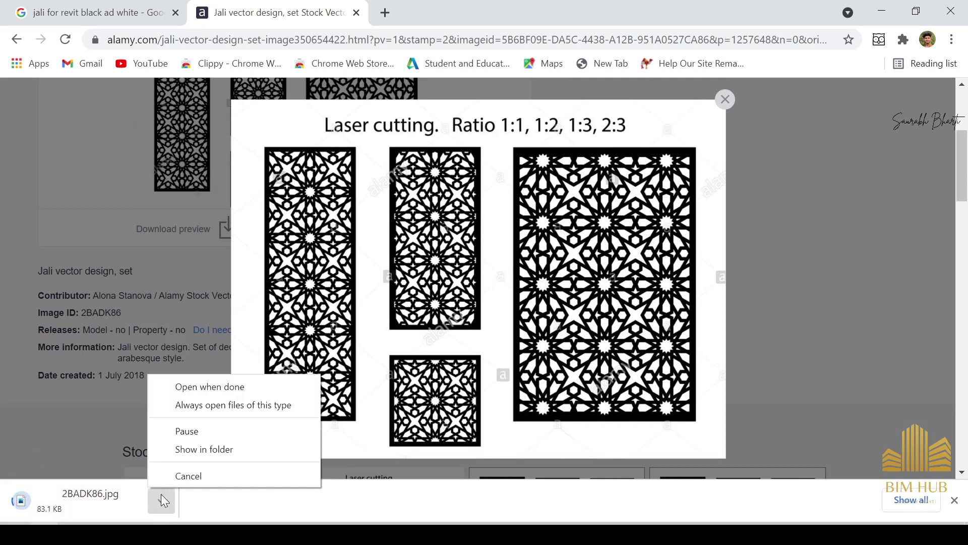
left_click(200, 450)
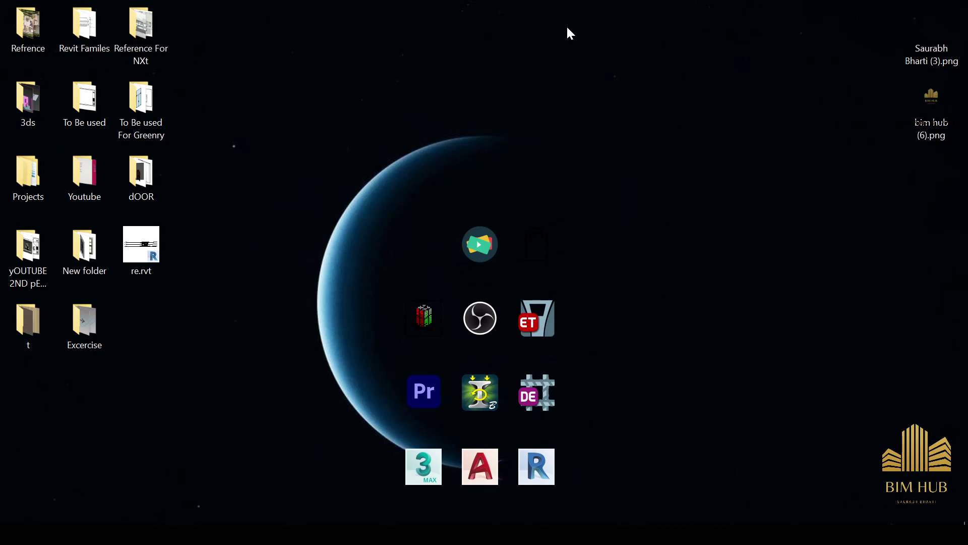
Paste 2BADK86.jpg onto the desktop and move it to the upper middle.
key("ctrl+v")
left_click_drag(11, 398, 524, 106)
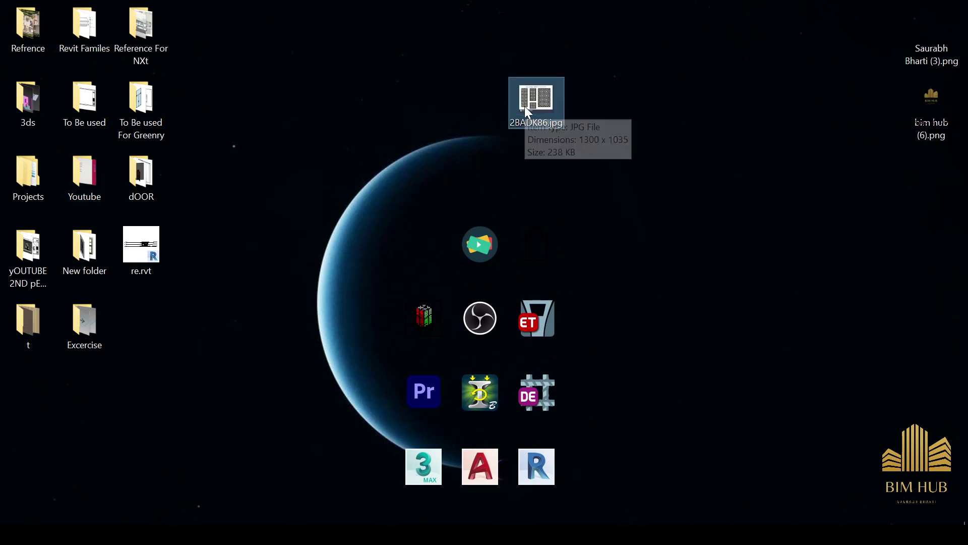
right_click(525, 106)
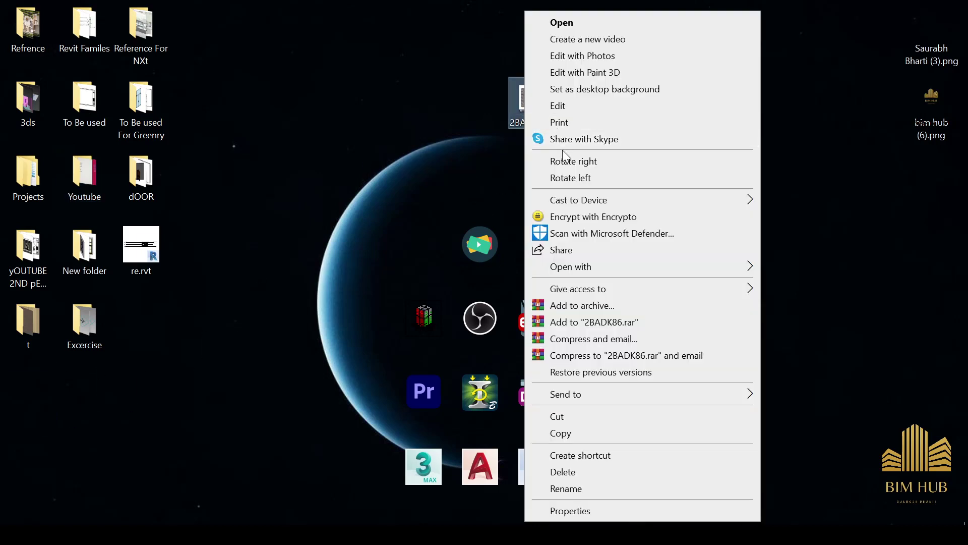
left_click(410, 133)
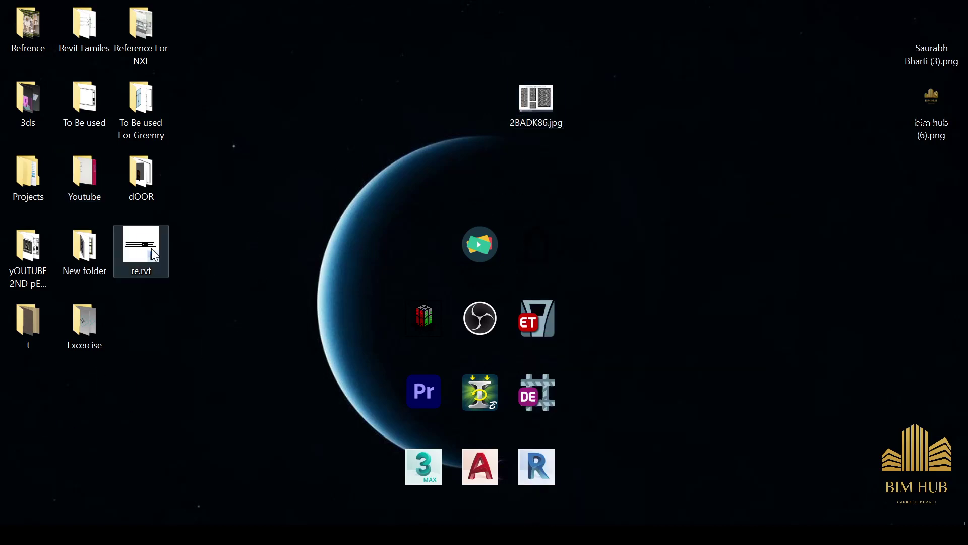
Copy the seamless jali image from To Be used > Revit Bump and Texture > jali onto the desktop.
double_click(143, 192)
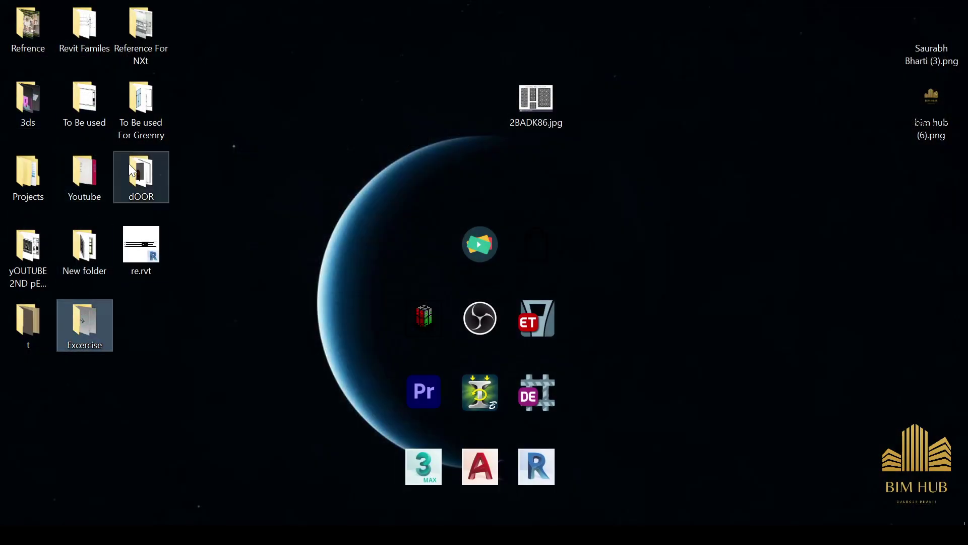
left_click(77, 28)
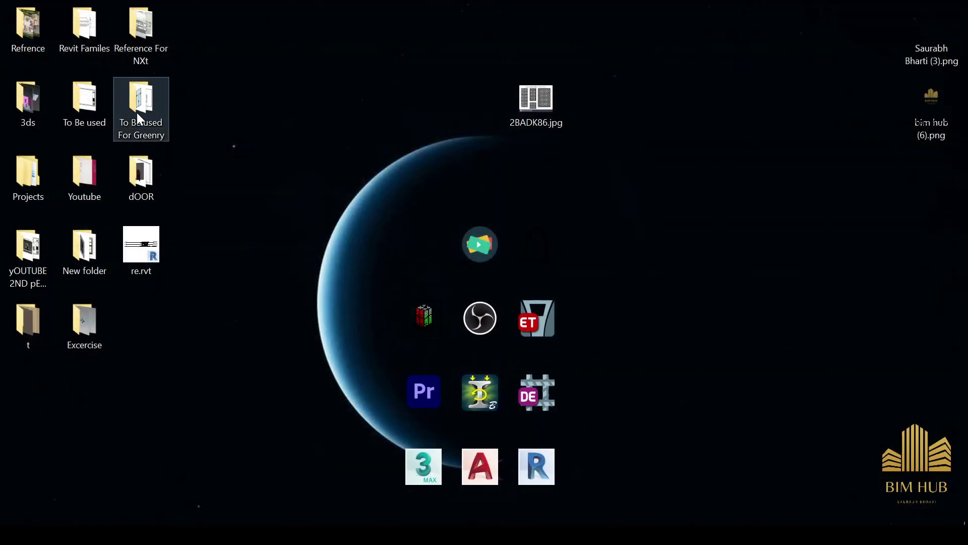
double_click(137, 113)
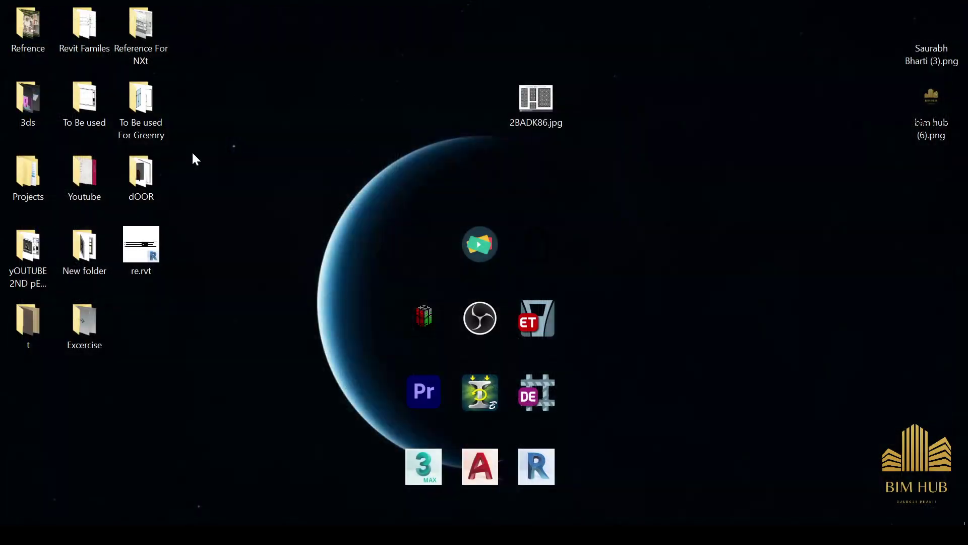
double_click(110, 104)
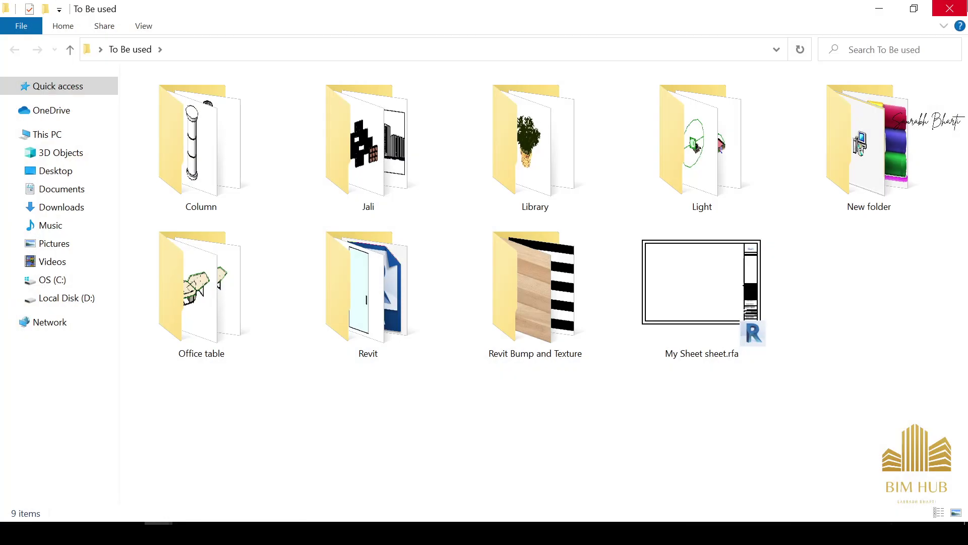
double_click(516, 303)
double_click(254, 145)
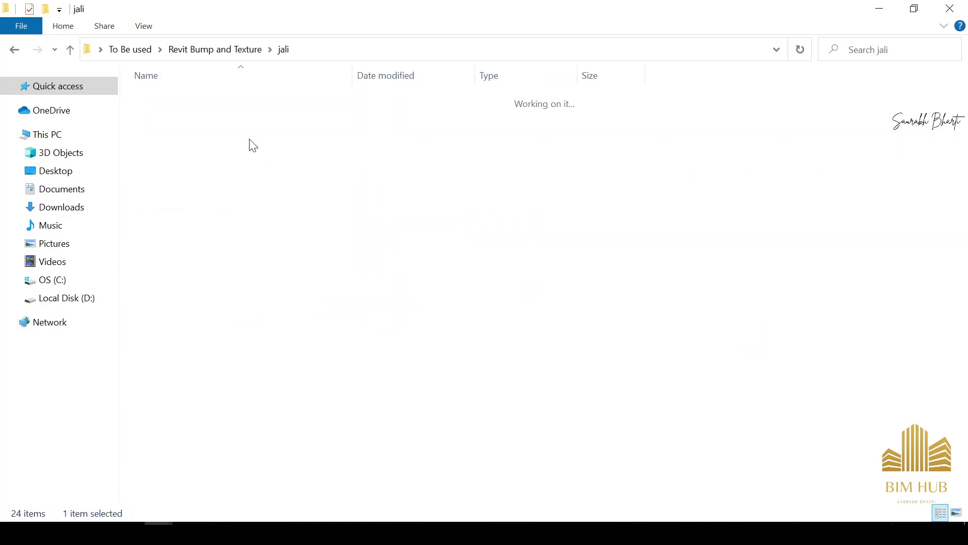
left_click(252, 122)
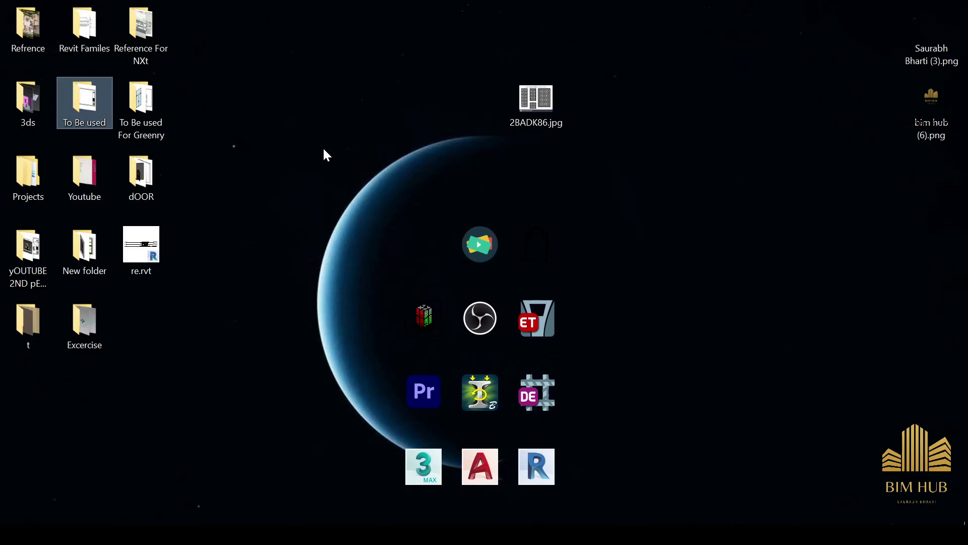
key("ctrl+v")
left_click_drag(41, 454, 348, 186)
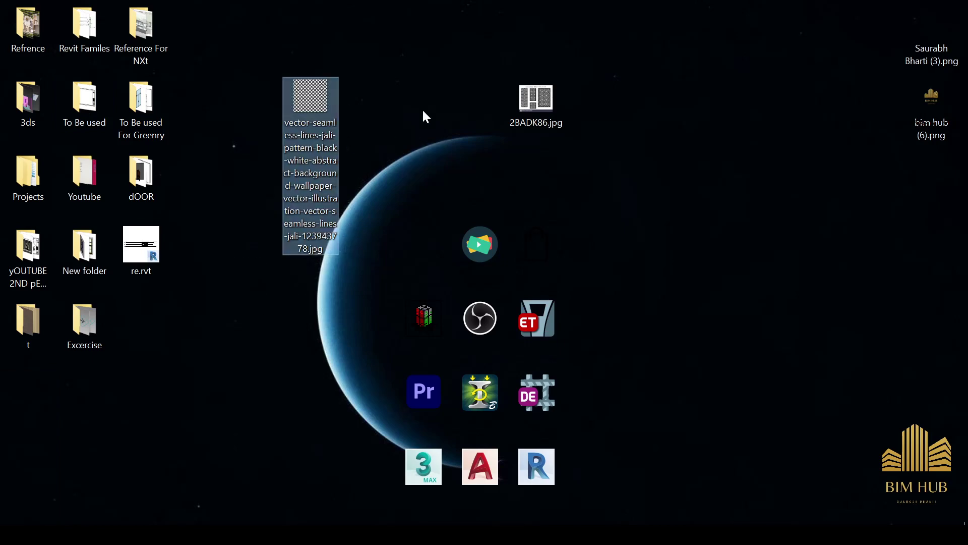
left_click(131, 514)
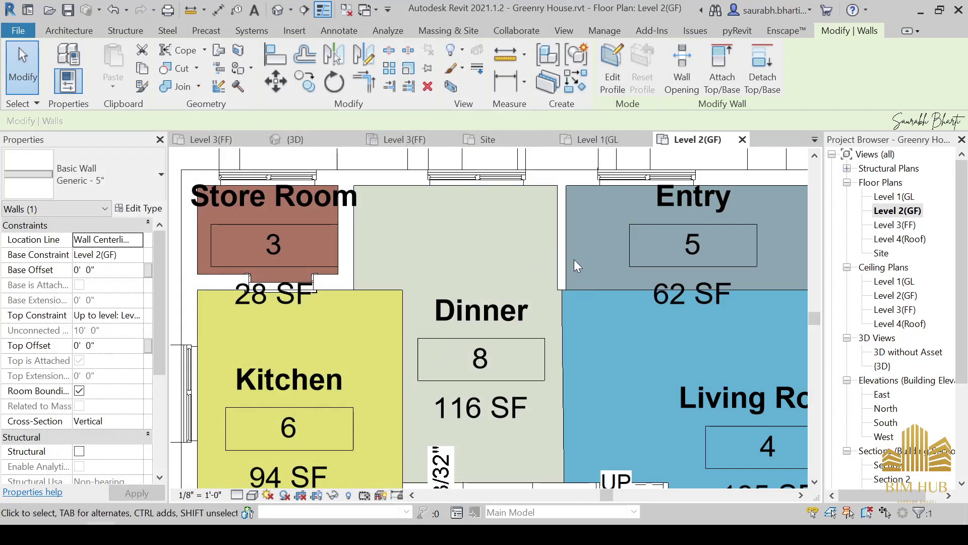
Create a new material in the Material Browser and rename it 1.jali.
key("Escape")
scroll(561, 249, "up", 1)
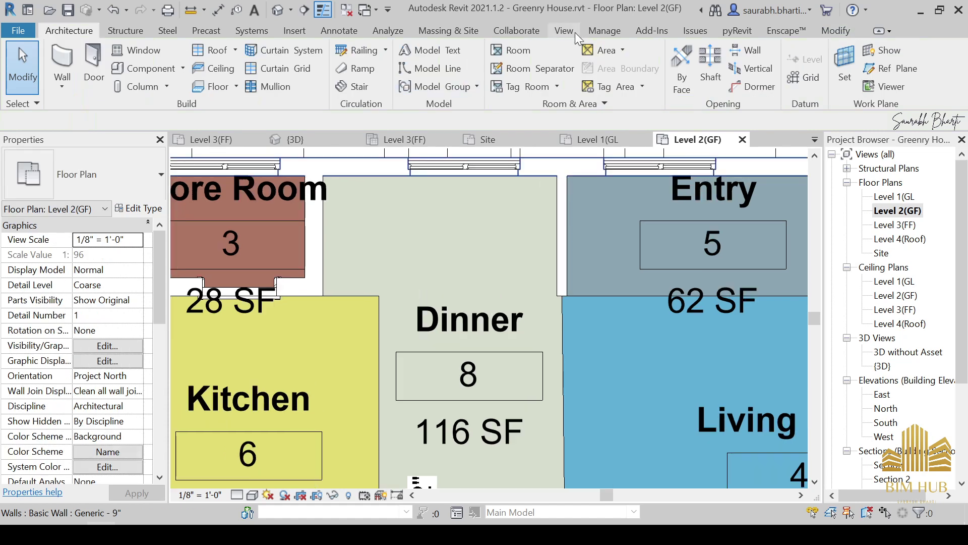
left_click(601, 30)
left_click(56, 57)
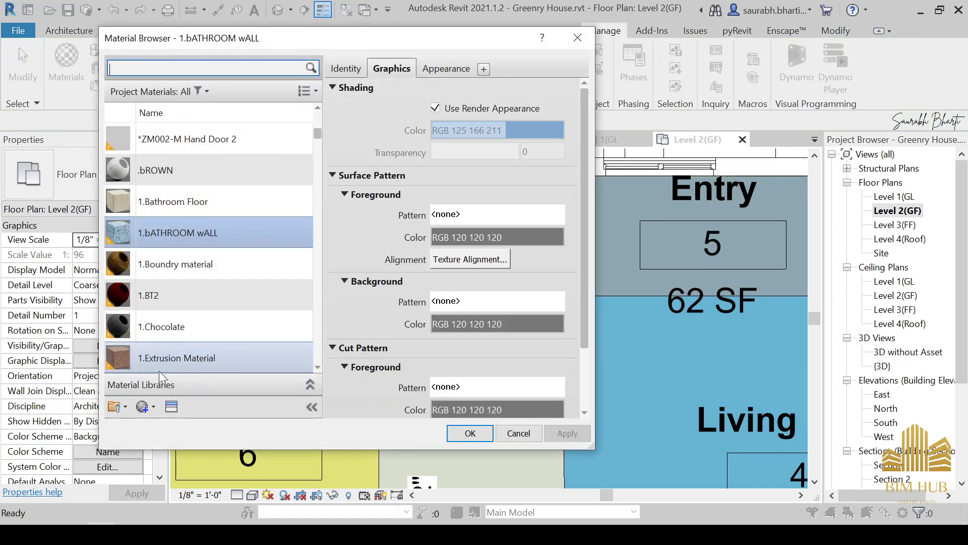
left_click(179, 411)
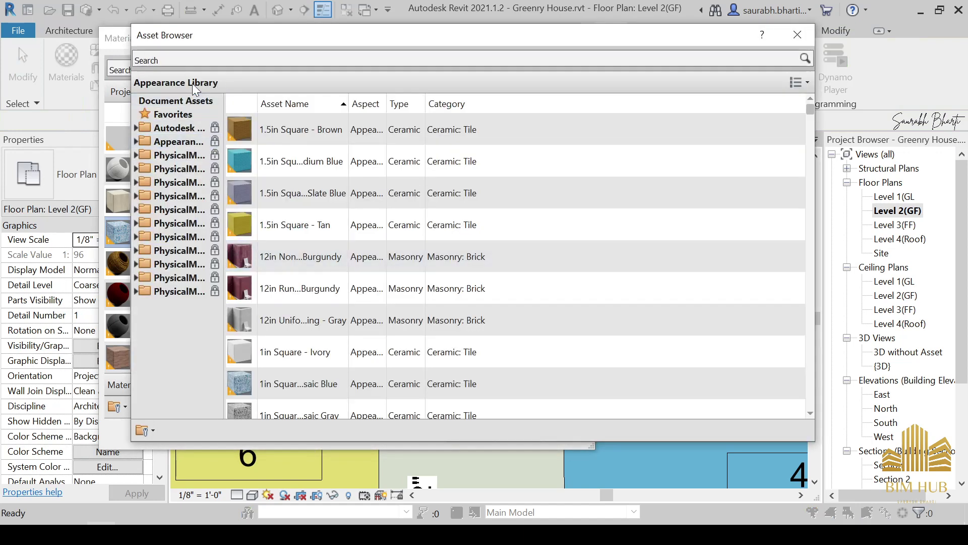
key("Escape")
left_click(144, 407)
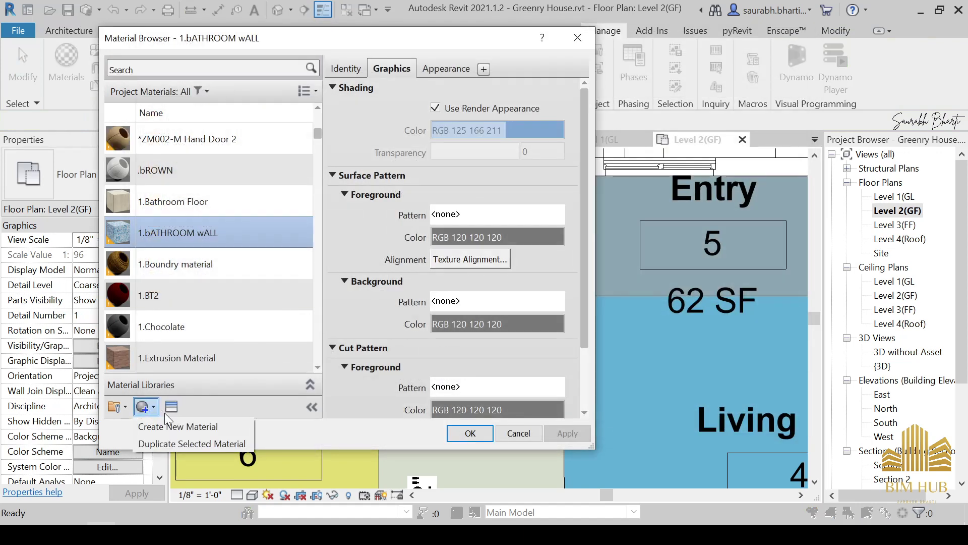
left_click(161, 422)
right_click(194, 235)
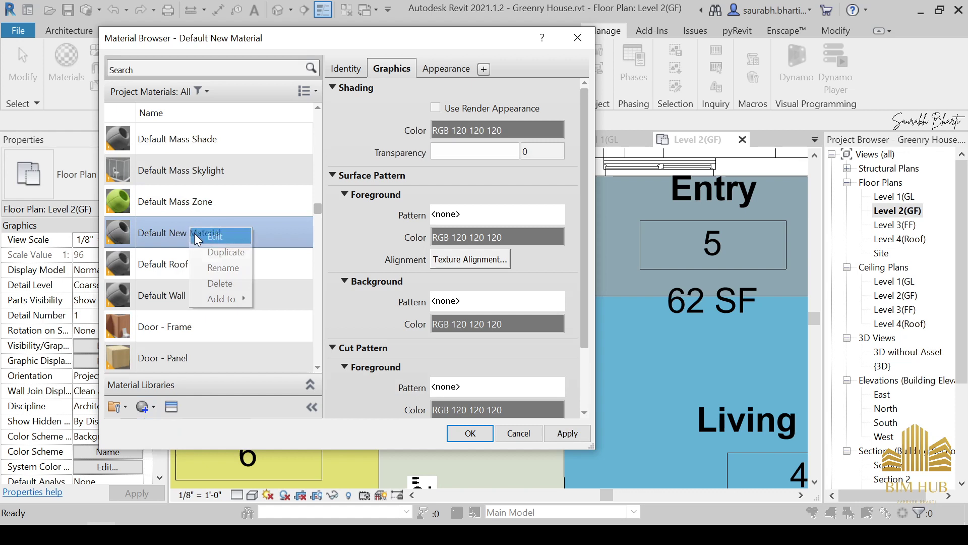
left_click(224, 267)
type("1.ja")
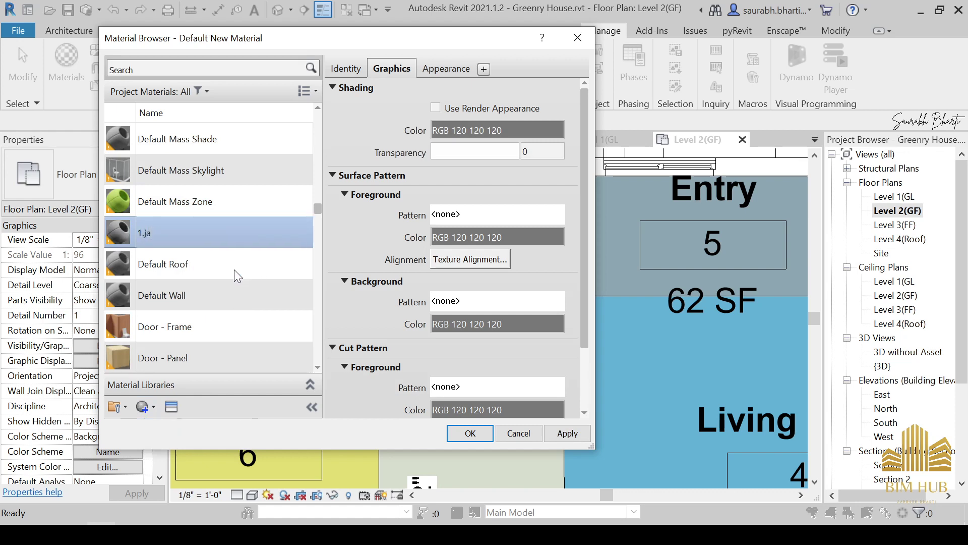
type("li")
key("Return")
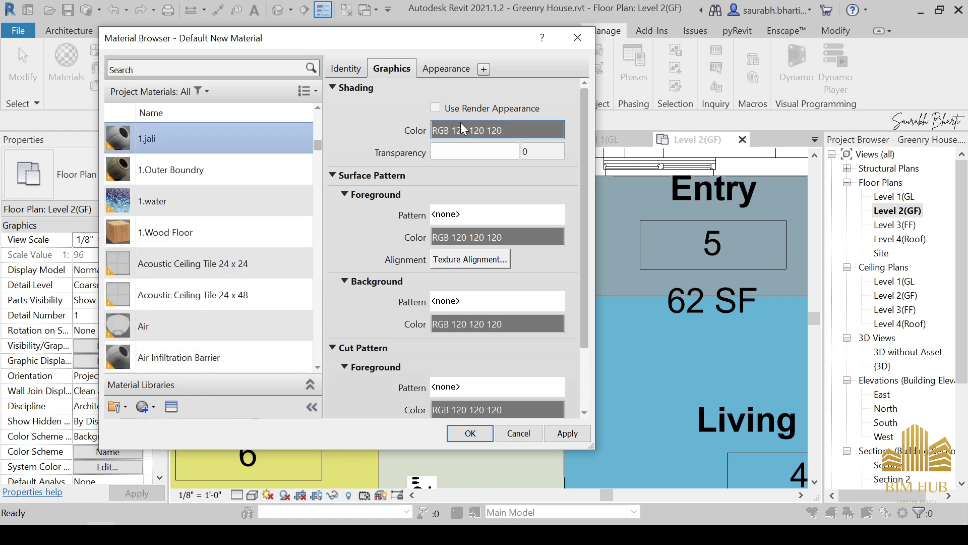
Give 1.jali glossiness 38 and transparency enabled at about 85.
left_click(456, 111)
left_click(446, 70)
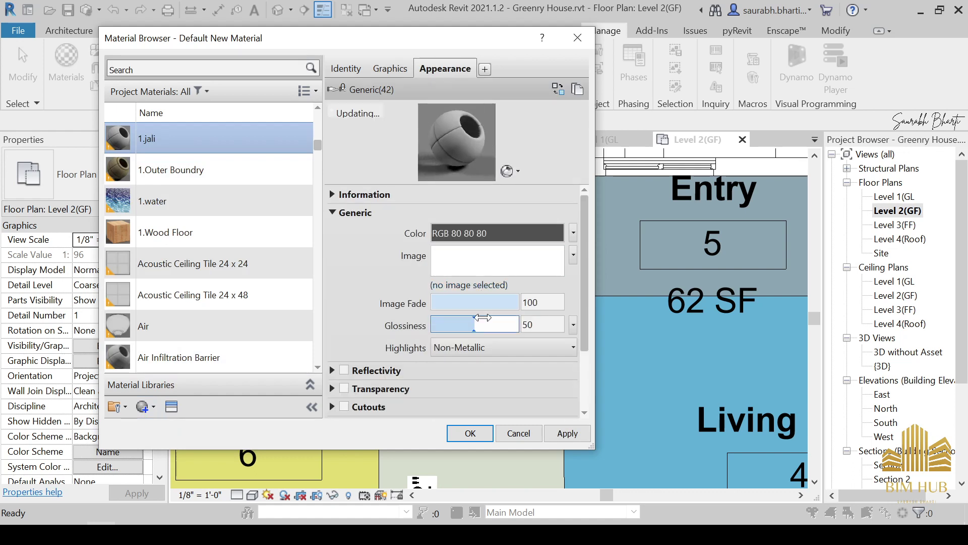
mouse_move(483, 318)
left_mouse_down()
mouse_move(505, 319)
mouse_move(464, 323)
left_mouse_up()
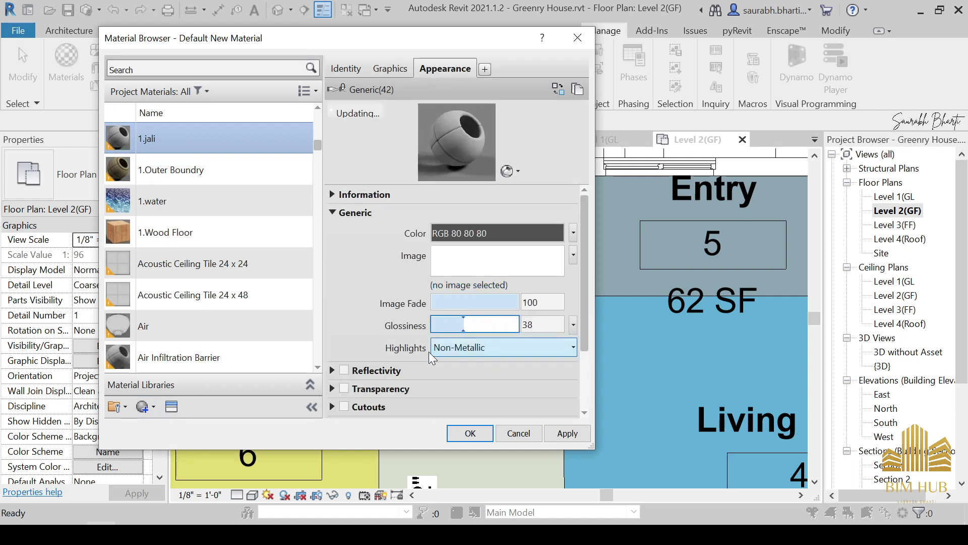
left_click(344, 389)
scroll(475, 291, "down", 3)
mouse_move(467, 271)
left_mouse_down()
mouse_move(525, 268)
mouse_move(517, 270)
left_mouse_up()
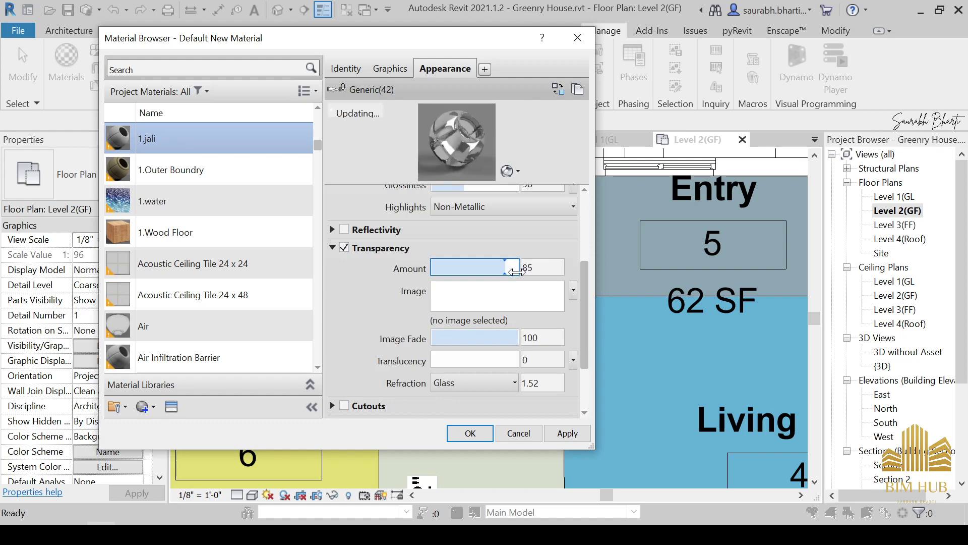
scroll(437, 268, "up", 3)
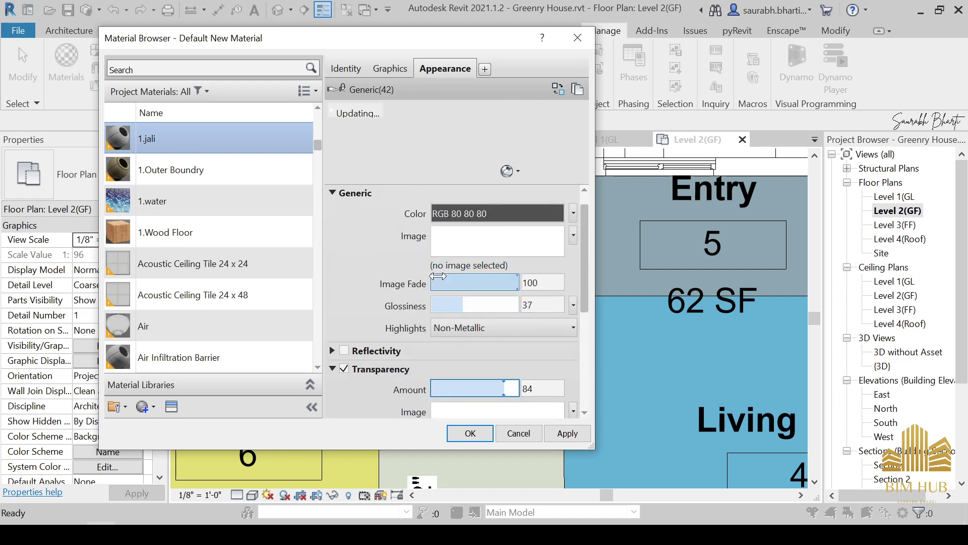
Load the desktop jali pattern image as the generic base image, lowering image fade and transparency amount.
left_click(501, 241)
left_click(96, 337)
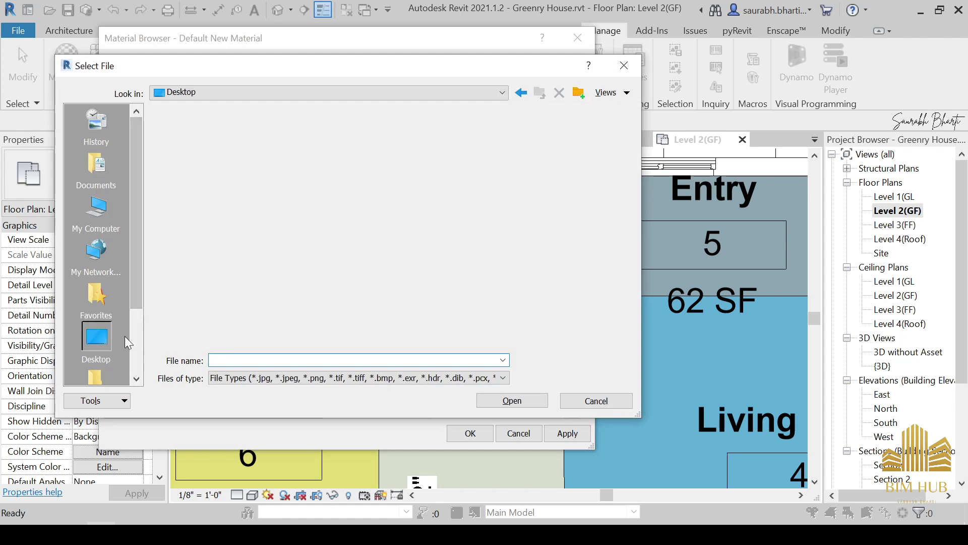
double_click(307, 190)
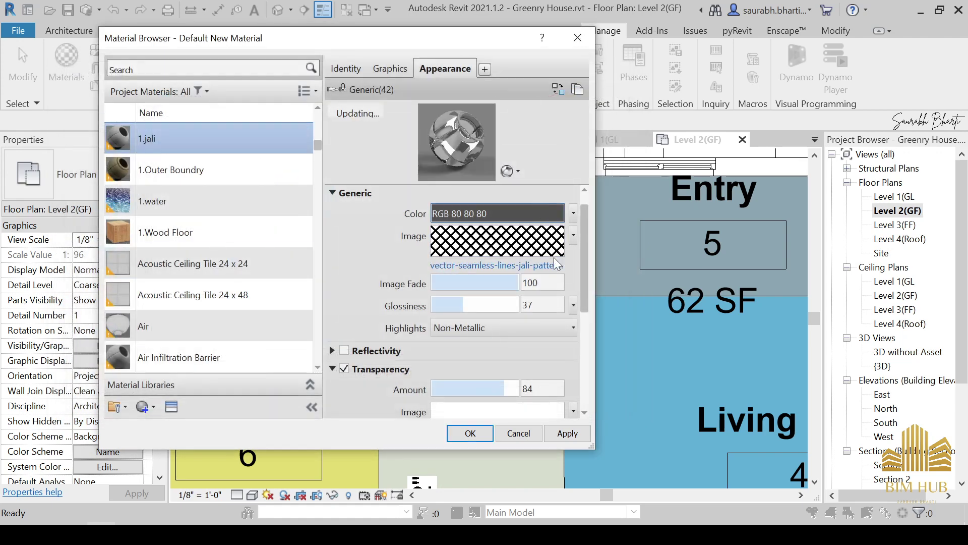
left_click(382, 357)
mouse_move(491, 281)
left_mouse_down()
mouse_move(456, 283)
mouse_move(505, 284)
mouse_move(461, 303)
left_mouse_up()
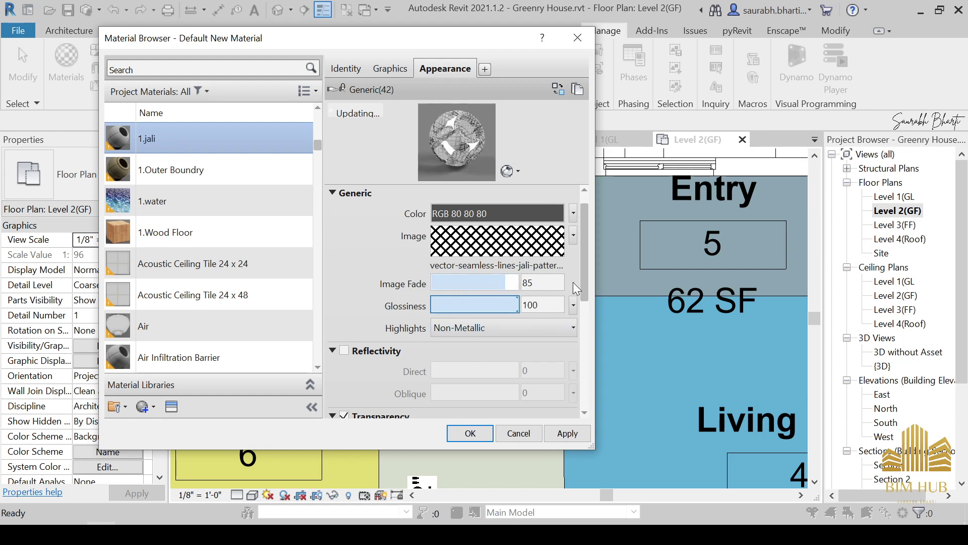
left_click_drag(586, 288, 587, 324)
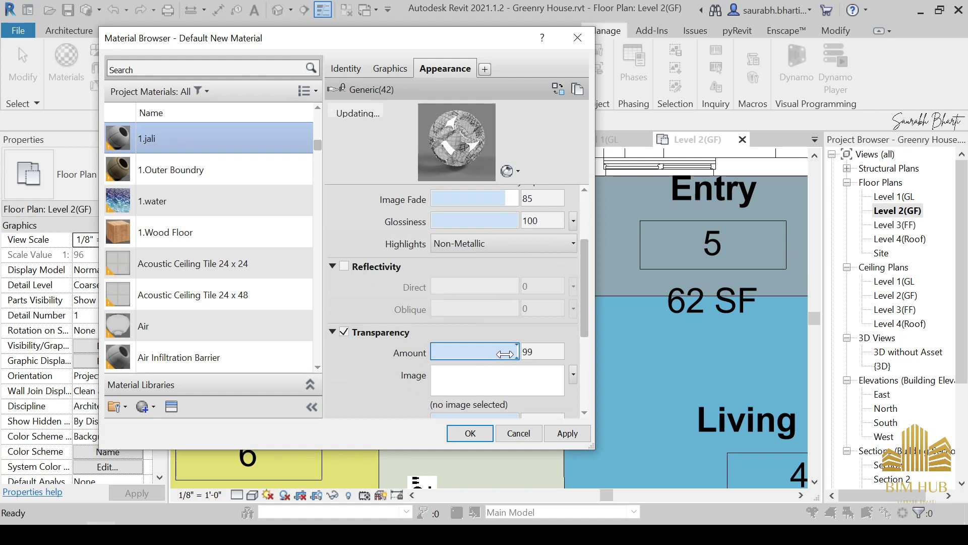
mouse_move(492, 354)
left_mouse_down()
mouse_move(479, 350)
mouse_move(500, 351)
left_mouse_up()
Use the jali pattern image as the transparency image and add slight translucency.
scroll(504, 328, "down", 2)
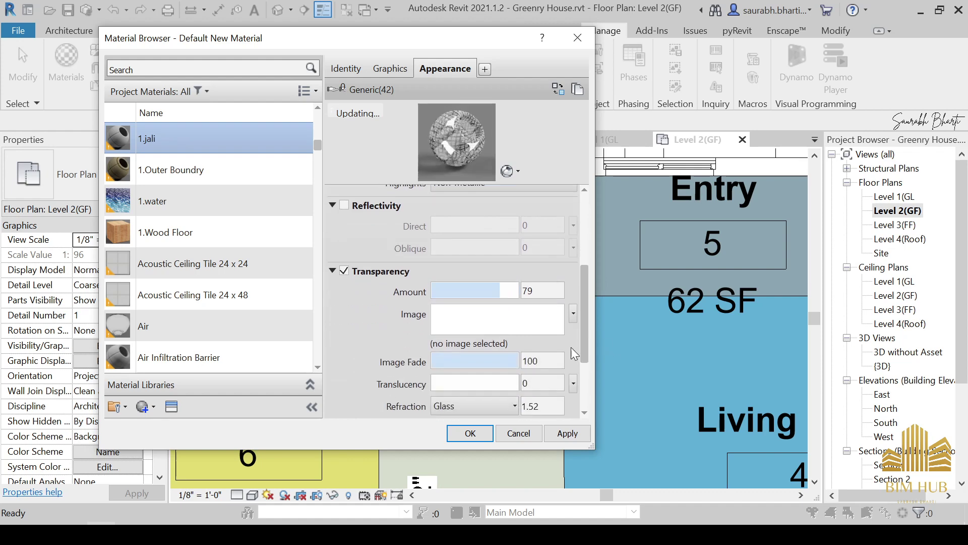
left_click(484, 317)
double_click(303, 201)
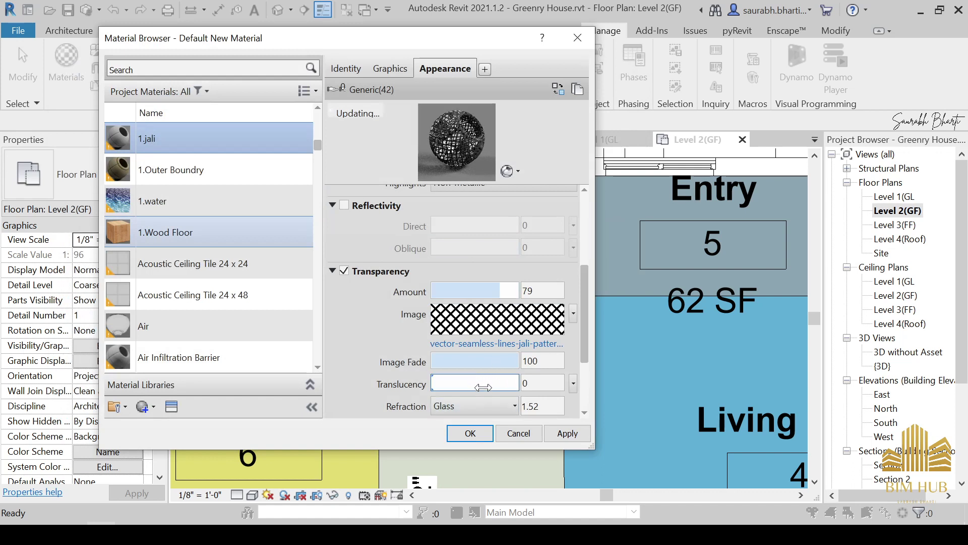
left_click_drag(483, 386, 508, 383)
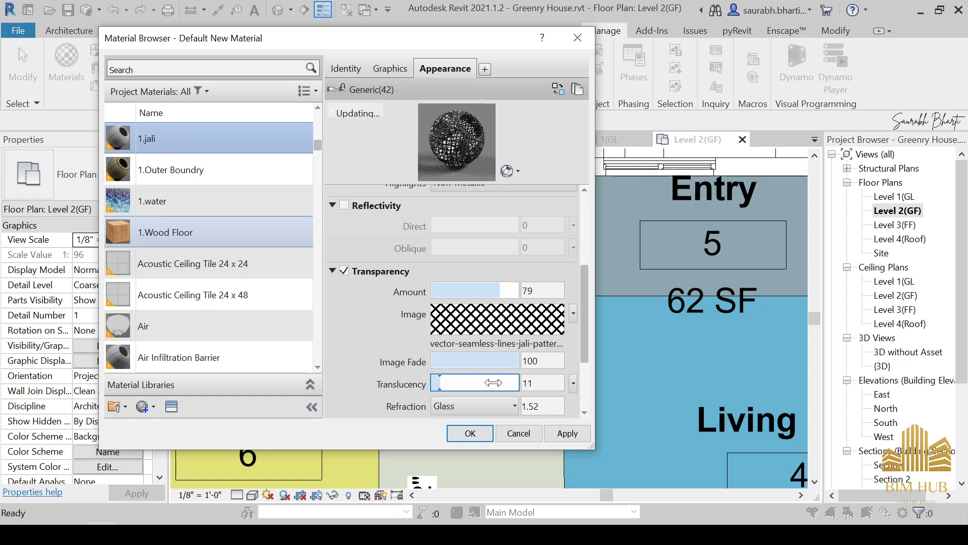
left_click_drag(586, 355, 586, 401)
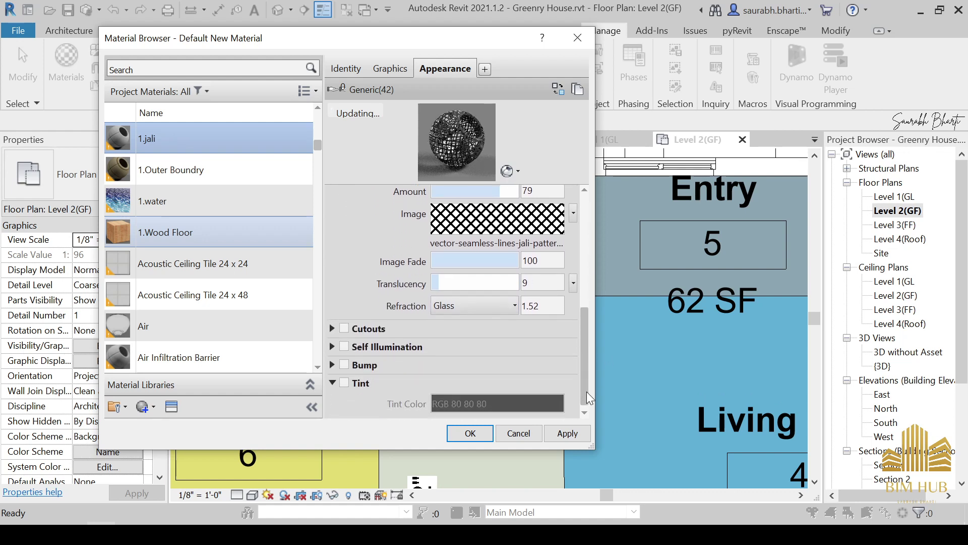
Enable bump with the jali pattern image at a strong negative bump amount.
left_click(345, 359)
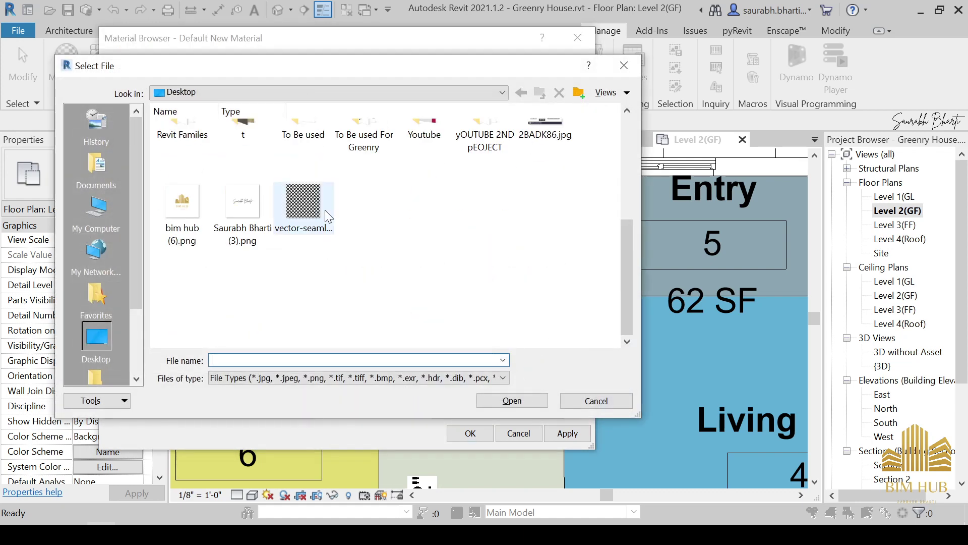
double_click(325, 210)
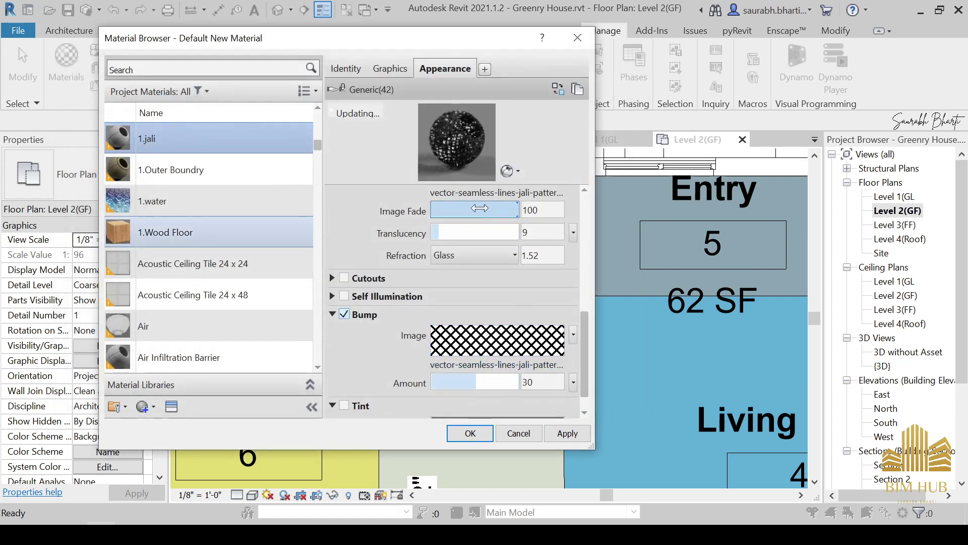
left_click_drag(487, 380, 473, 381)
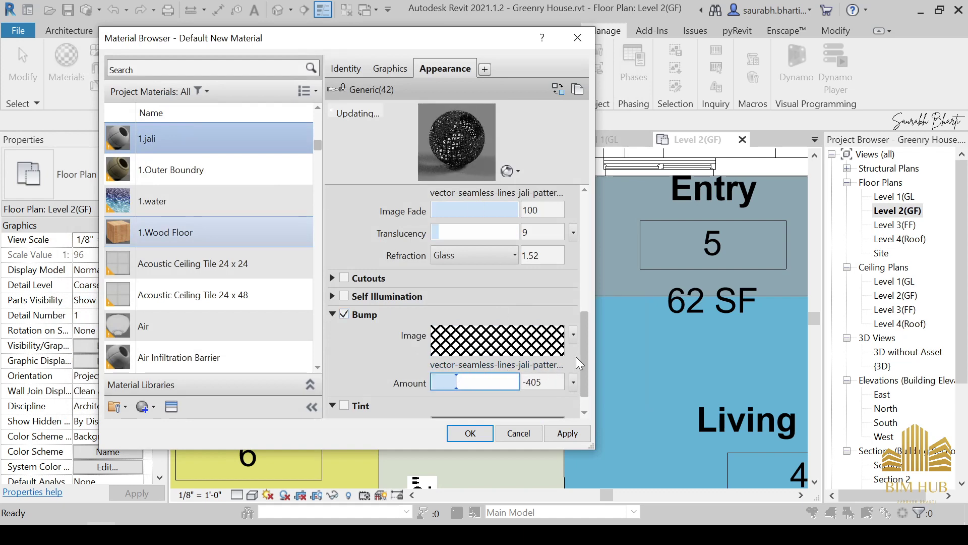
left_click_drag(584, 356, 596, 281)
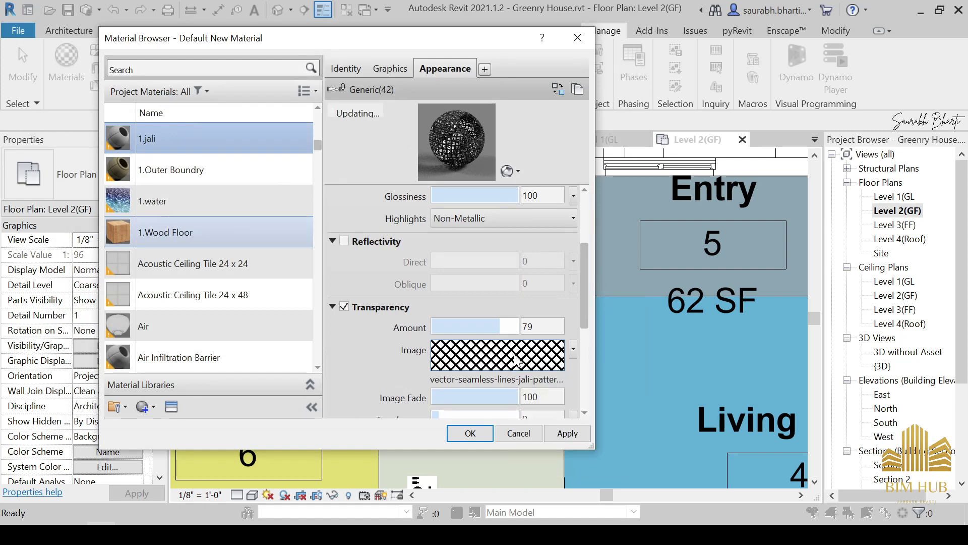
left_click_drag(578, 314, 574, 254)
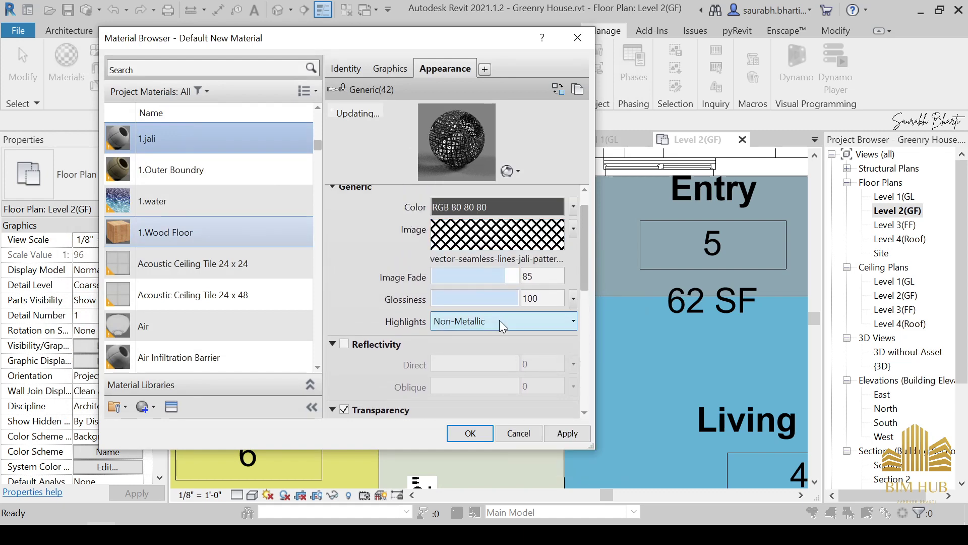
Save the 1.jali material, select the Dinner–Entry wall and open its type properties.
left_click(461, 434)
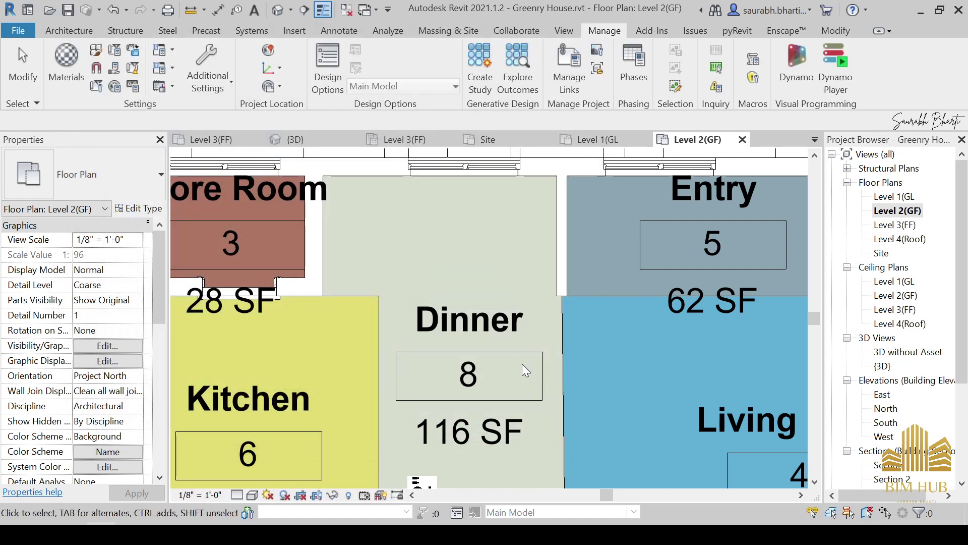
left_click(565, 260)
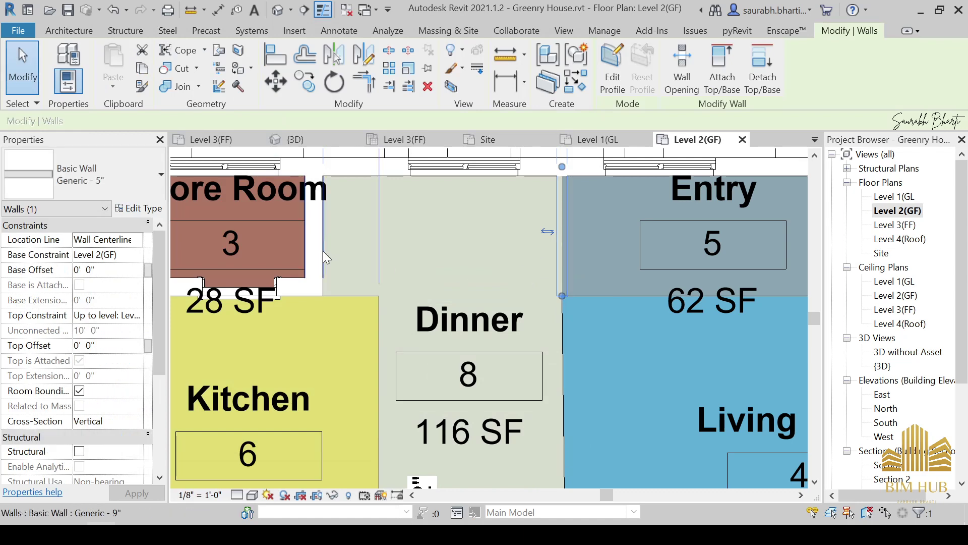
left_click(138, 208)
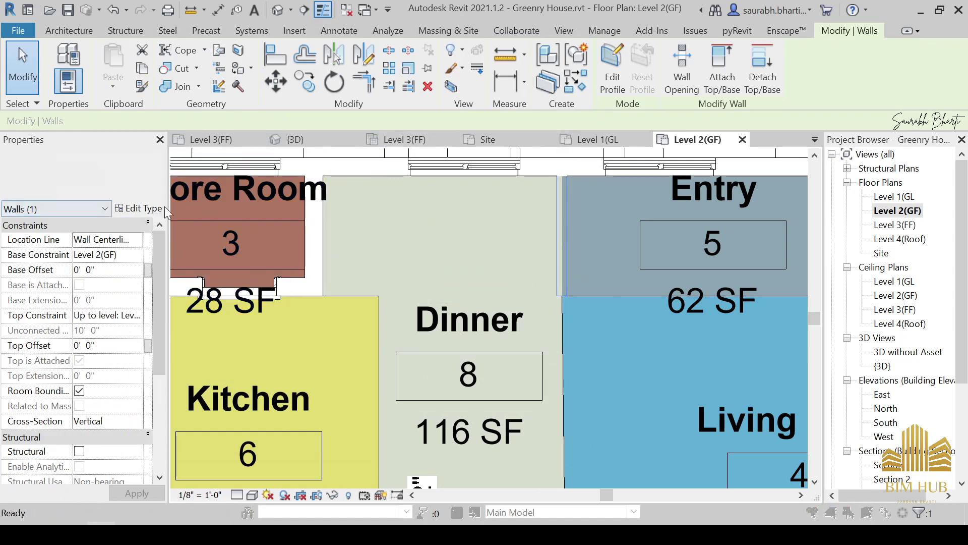
left_click(765, 190)
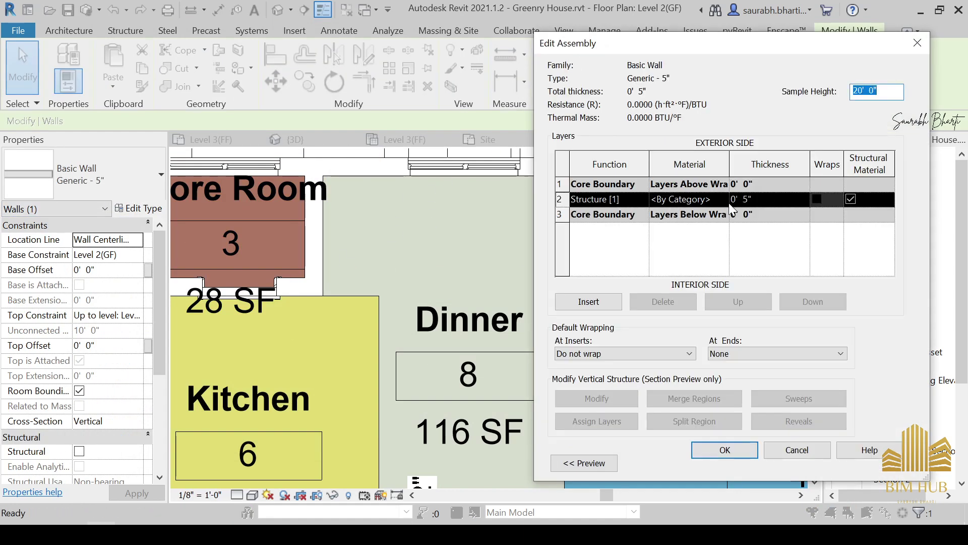
key("Escape")
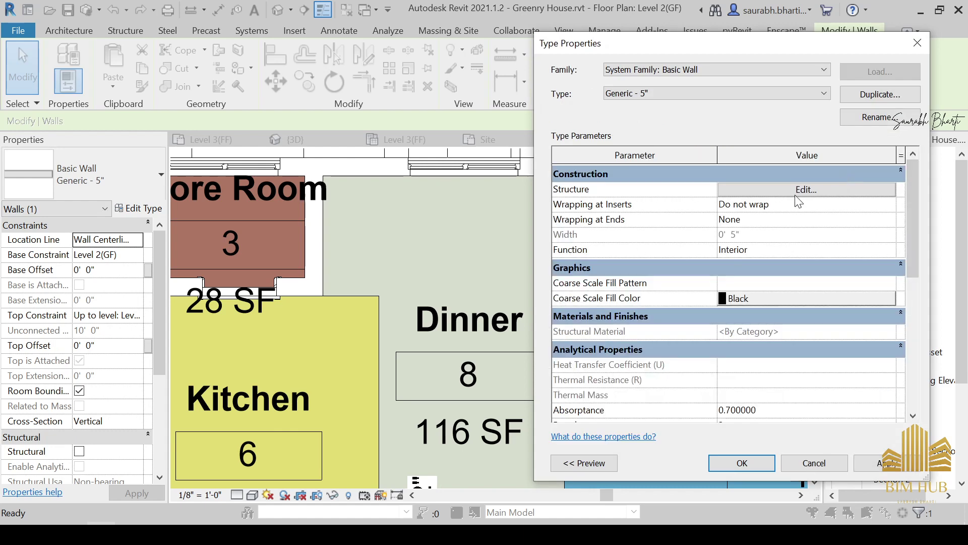
Set the Generic - 5" structure layer material to 1.jali and confirm all dialogs.
left_click(802, 191)
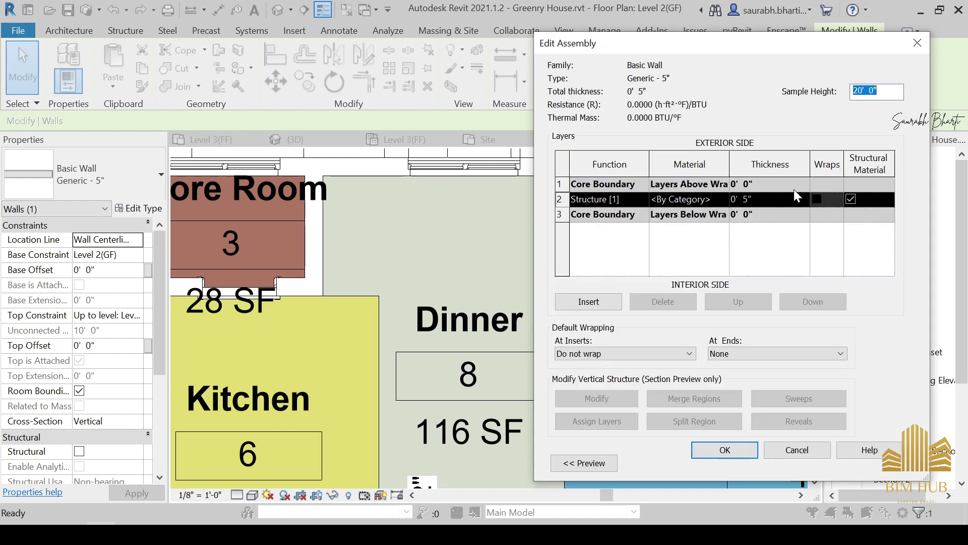
left_click(727, 198)
left_click(724, 198)
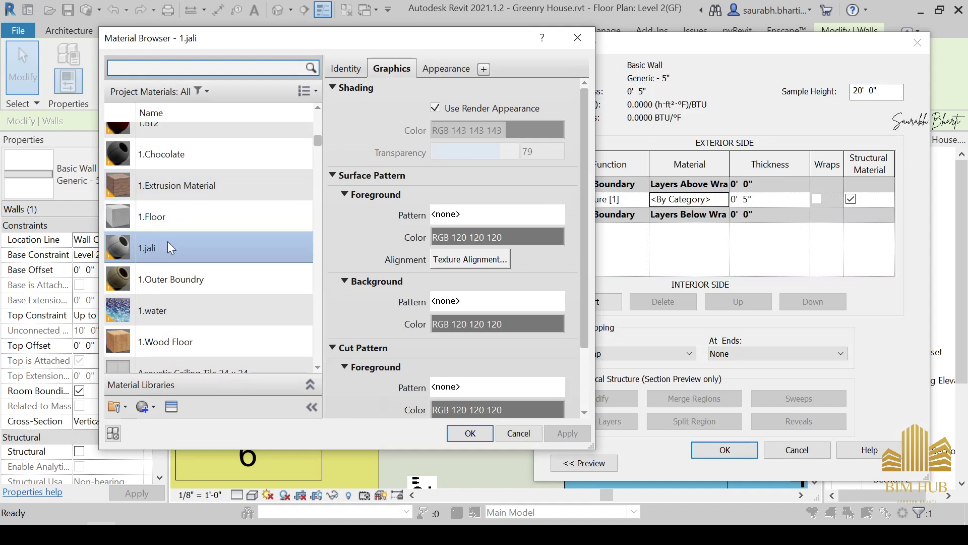
left_click(446, 69)
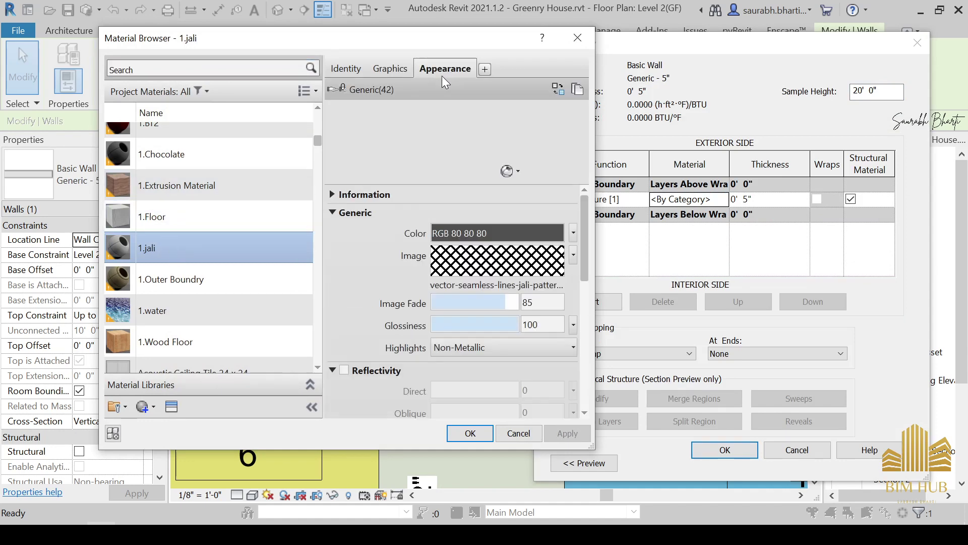
left_click(392, 70)
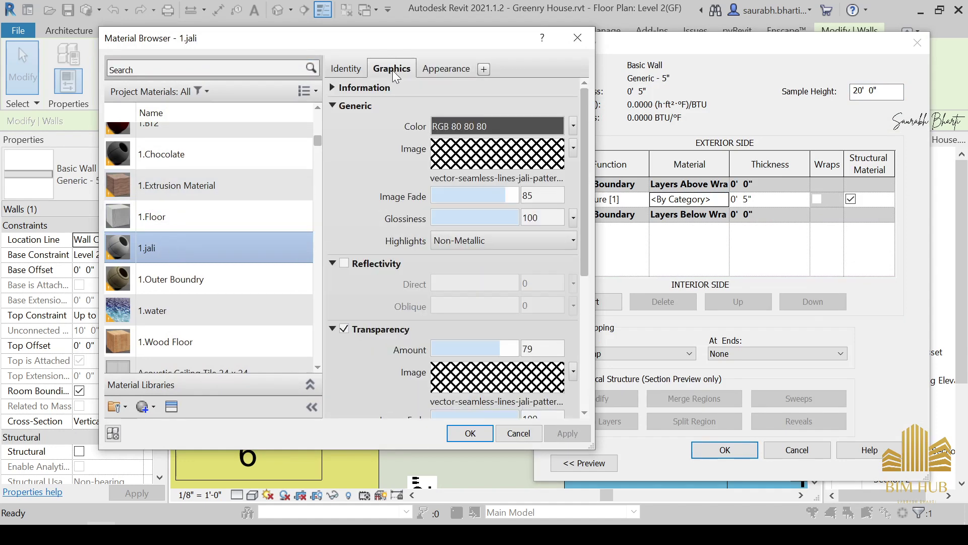
left_click(470, 433)
left_click(708, 447)
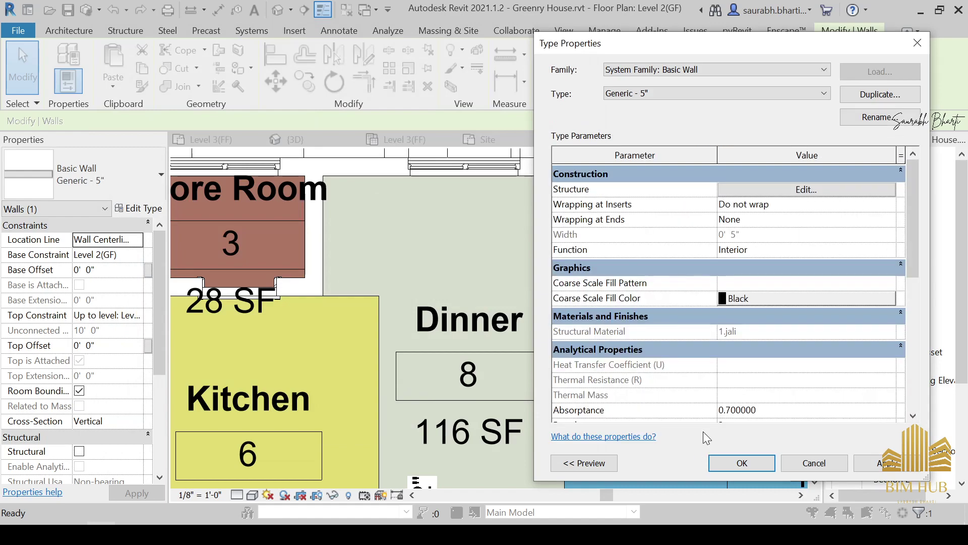
left_click(743, 464)
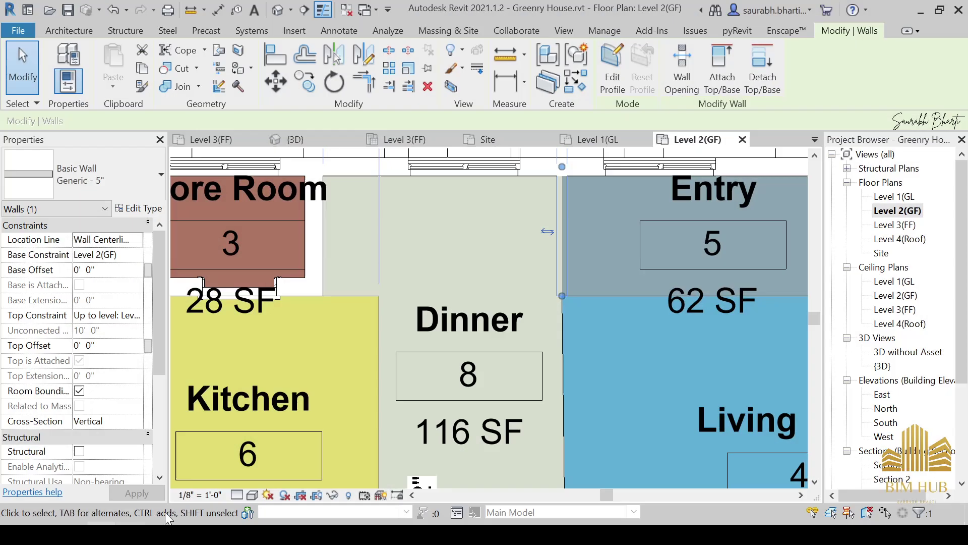
Launch Enscape live rendering and fly down from overhead through the front gate into the carport.
left_click(781, 30)
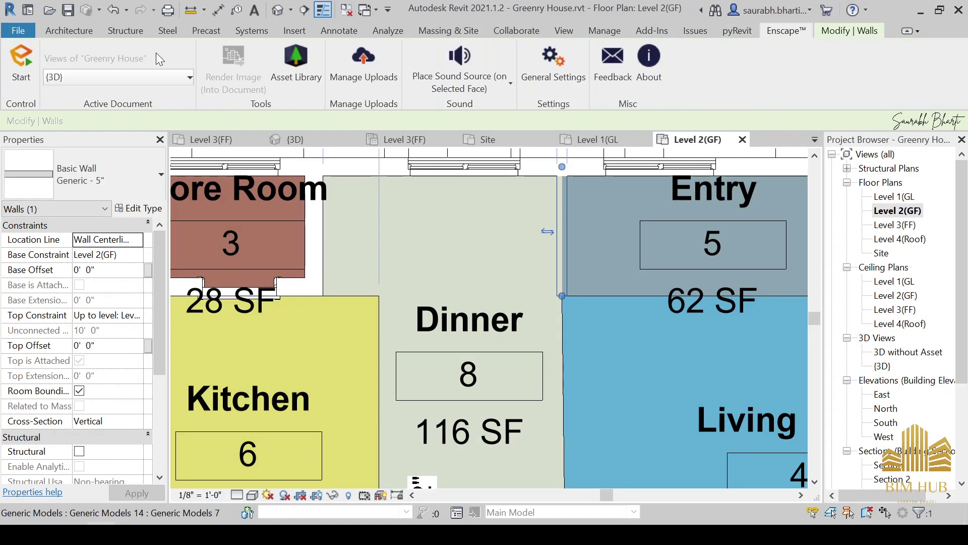
left_click(20, 64)
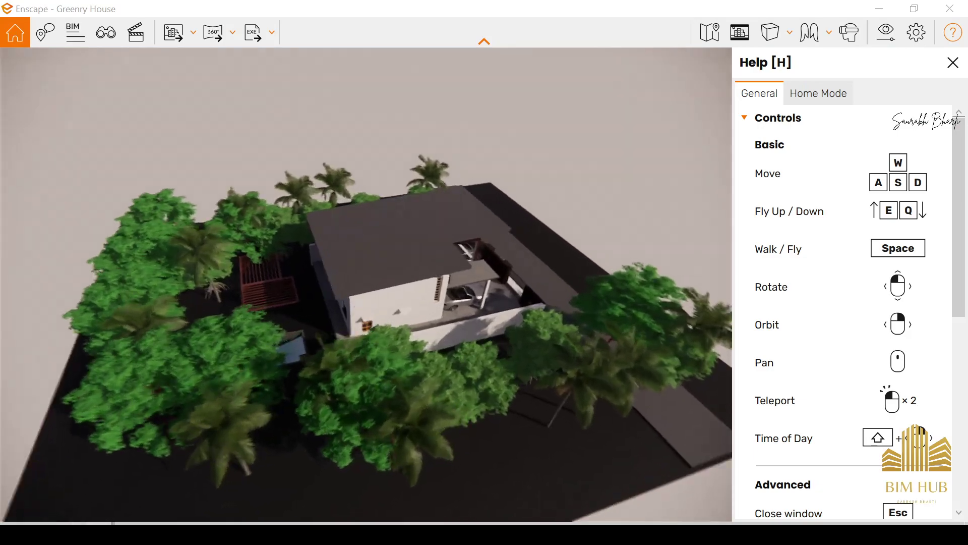
key("space")
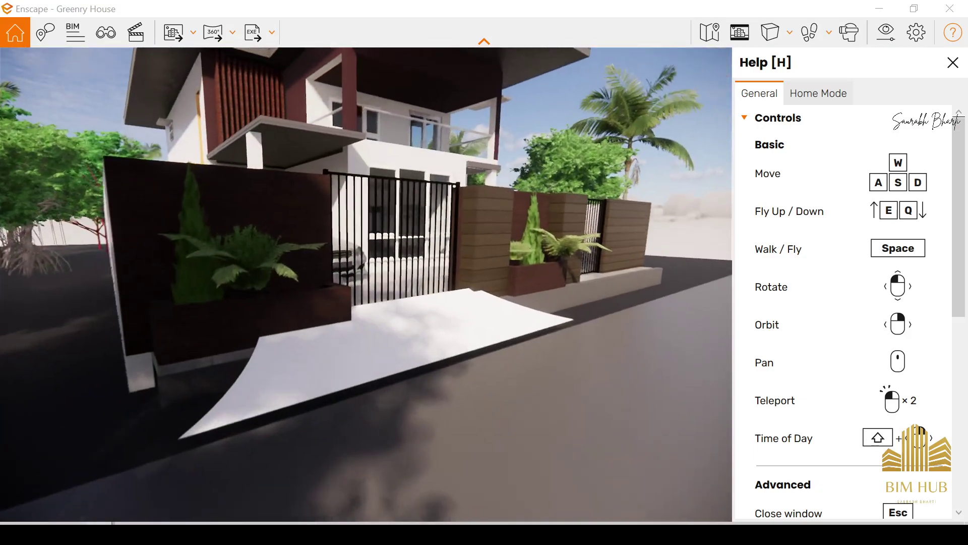
key("space")
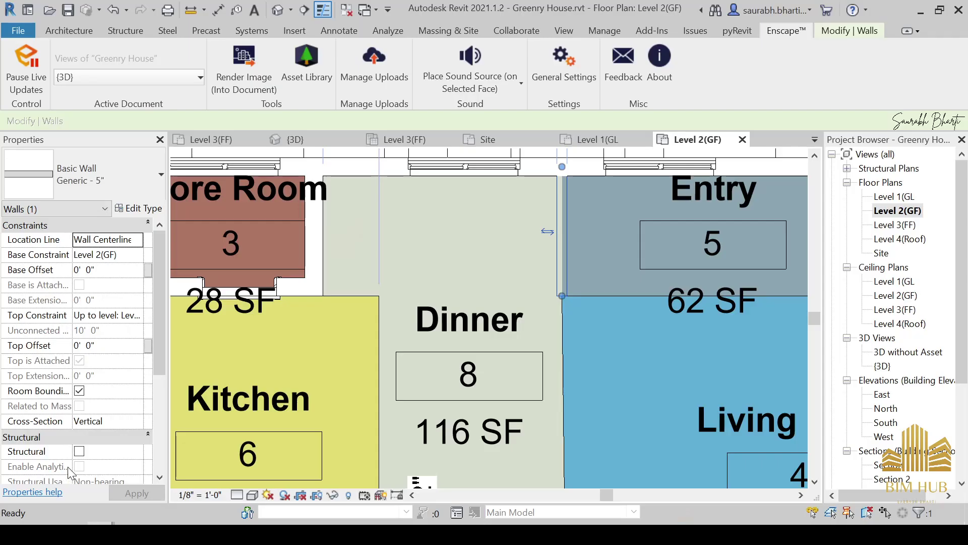
Move from the Level 2(GF) plan to the Level 3(FF) floor plan.
scroll(571, 413, "down", 3)
scroll(724, 377, "down", 2)
scroll(724, 377, "up", 5)
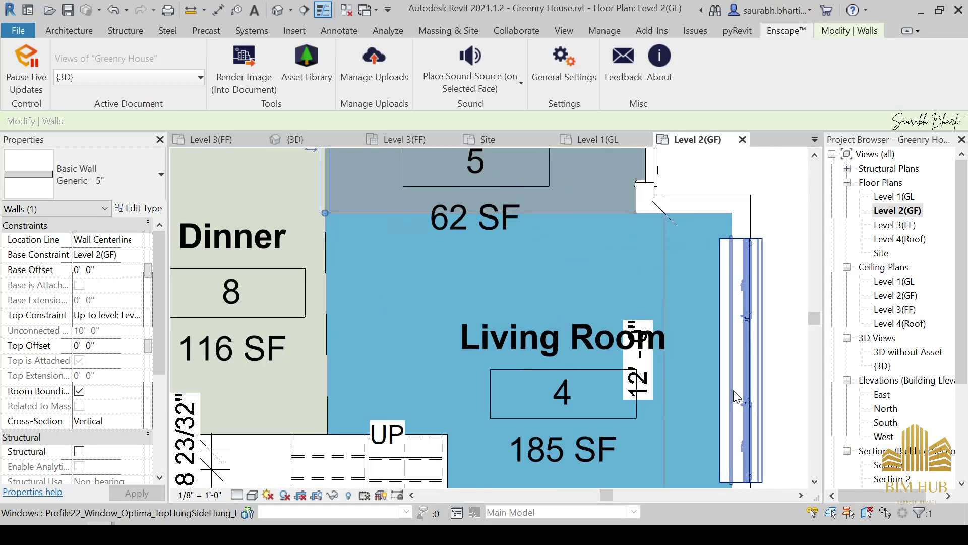
scroll(702, 380, "down", 1)
left_click(709, 413)
middle_click_drag(758, 448, 705, 328)
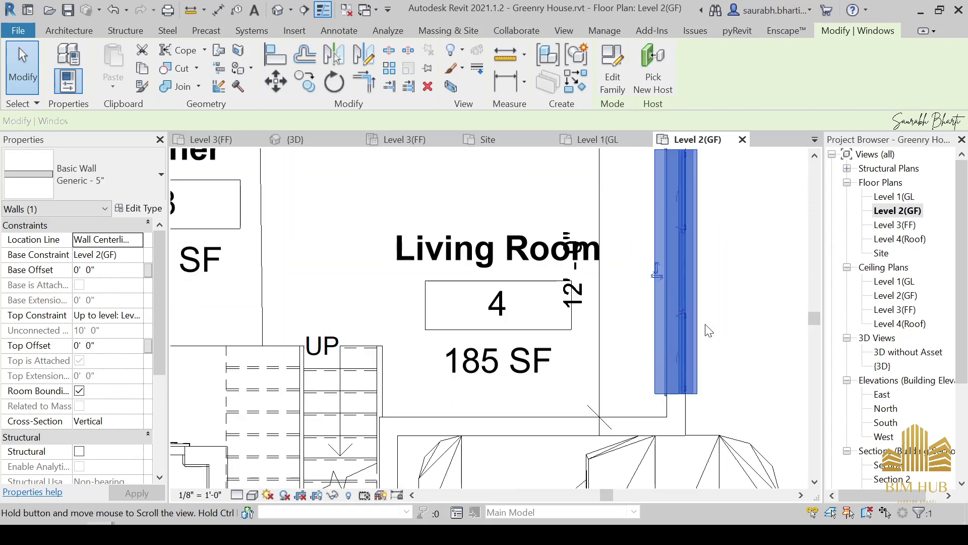
scroll(704, 328, "down", 2)
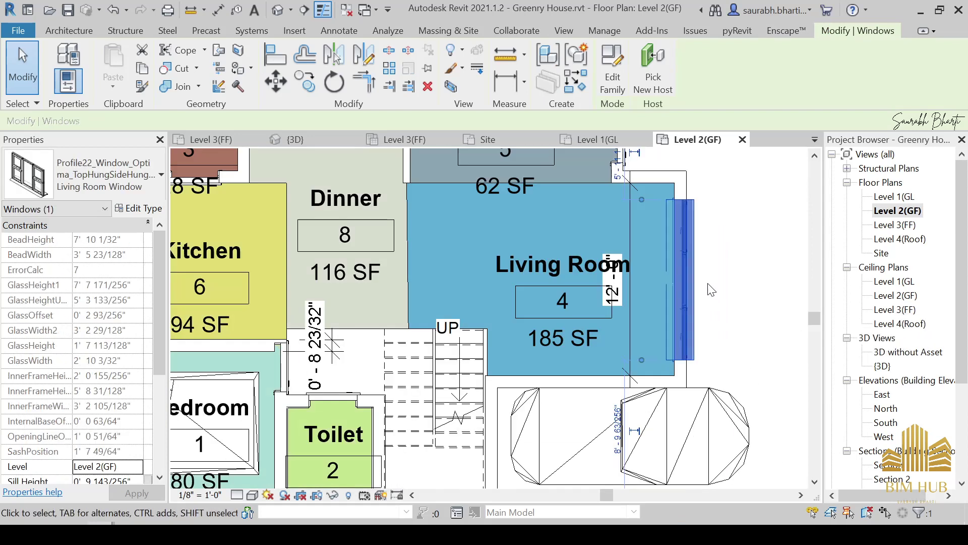
double_click(895, 225)
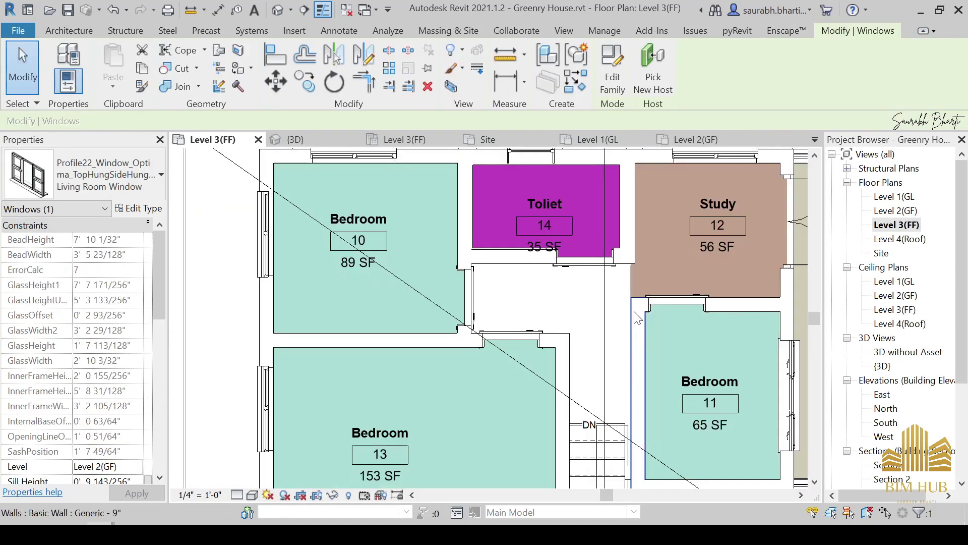
scroll(670, 387, "up", 2)
Pan to Room 17 and select the basic wall beside it.
left_click(713, 357)
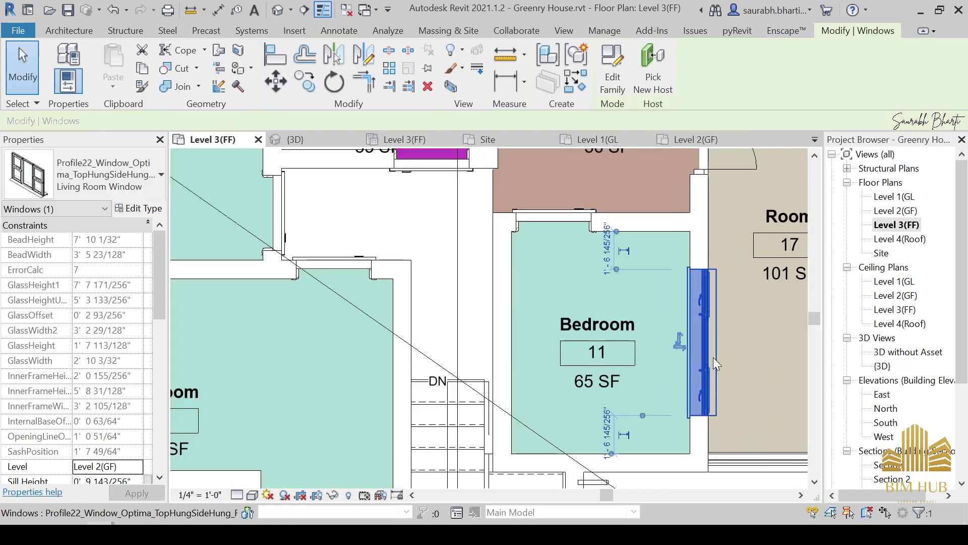
middle_click_drag(713, 372, 677, 377)
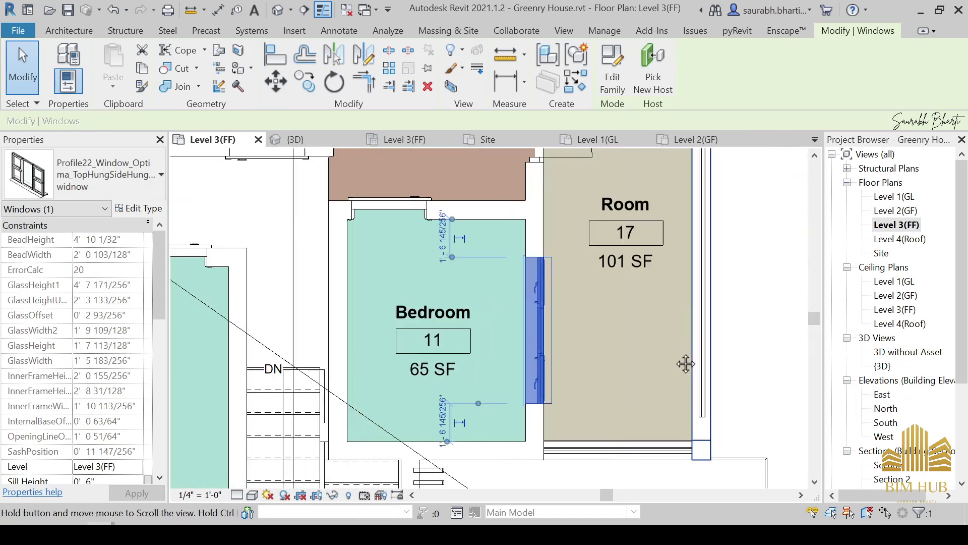
key("Escape")
scroll(678, 377, "up", 1)
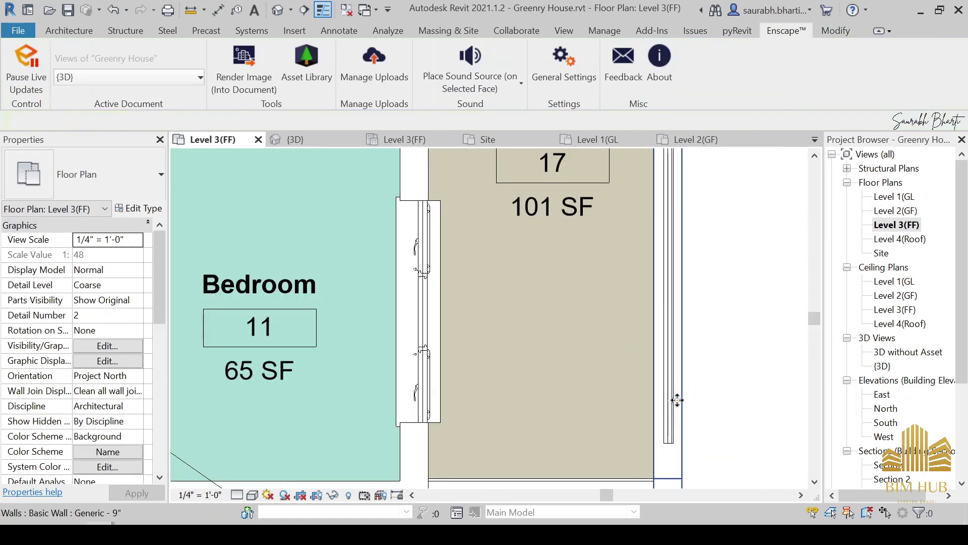
left_click(671, 401)
key("Escape")
left_click(674, 373)
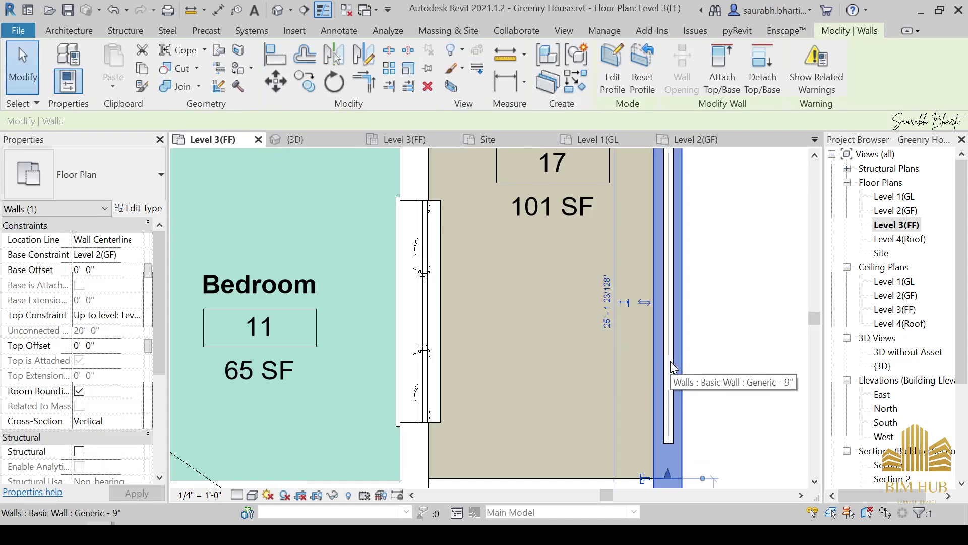
left_click(640, 80)
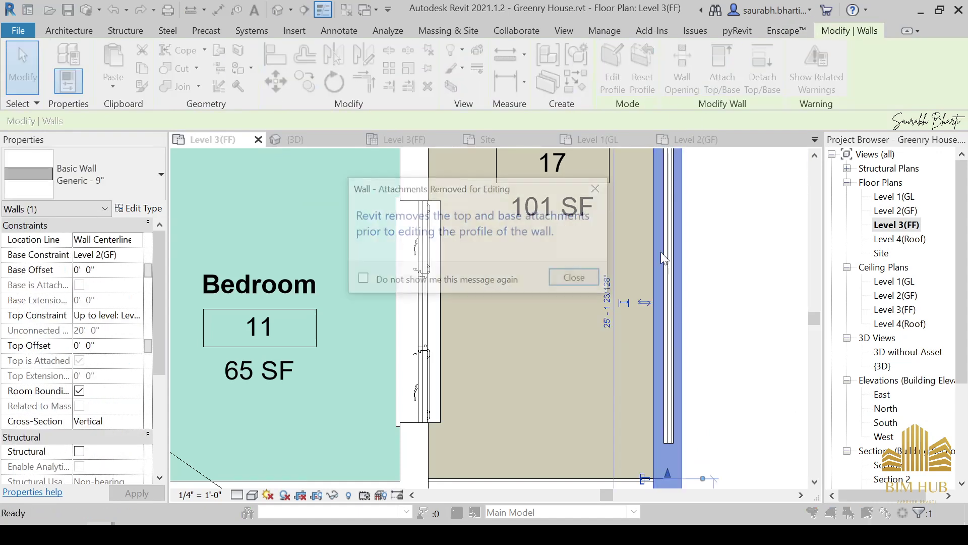
double_click(673, 372)
key("Escape")
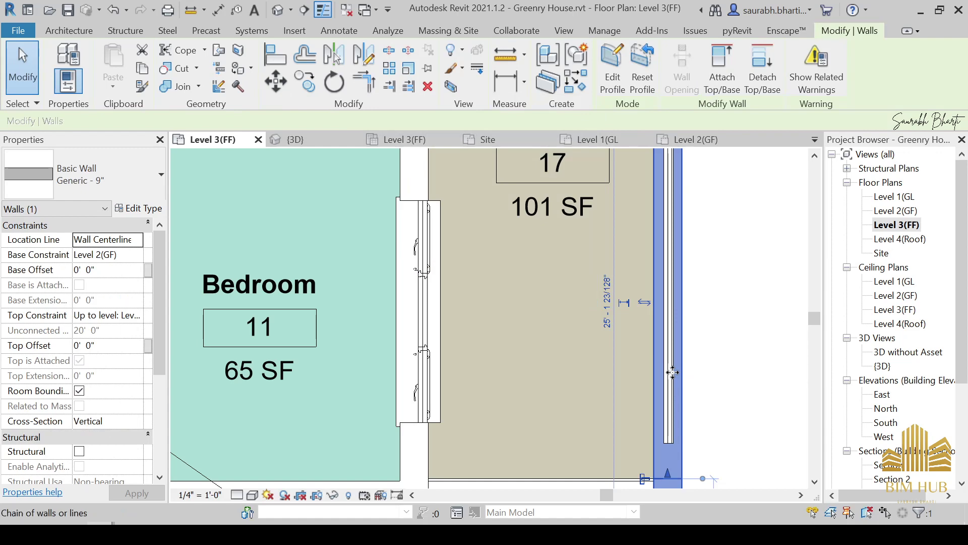
Extend the nested curtain wall's end to the wall intersection, then preview in Enscape from the {3D} view.
key("Tab")
left_click(673, 377)
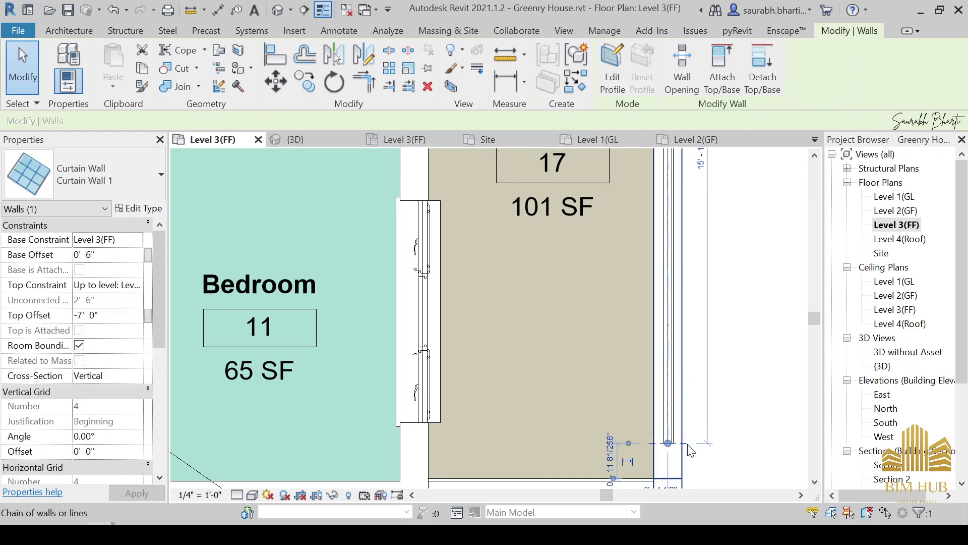
middle_click_drag(689, 450, 701, 356)
left_click_drag(684, 356, 676, 397)
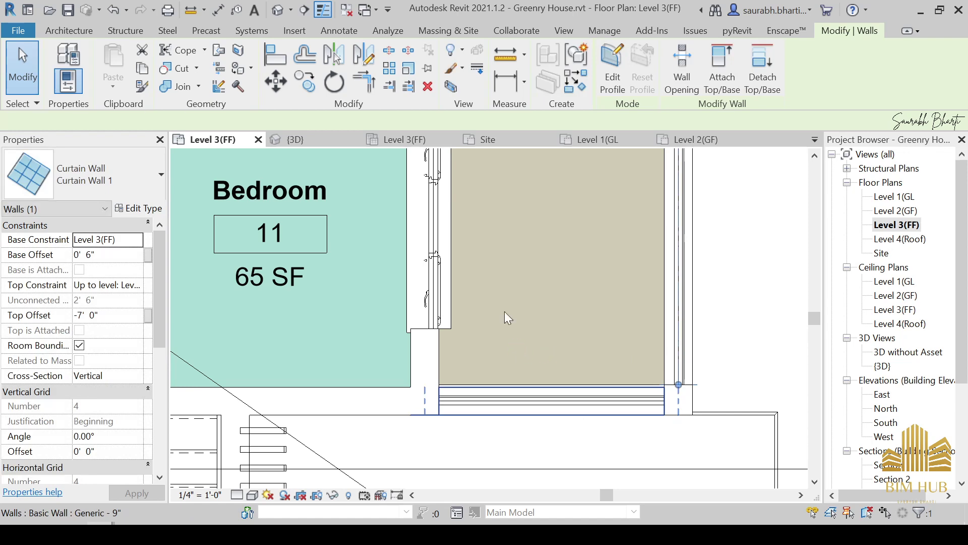
key("Escape")
left_click(295, 140)
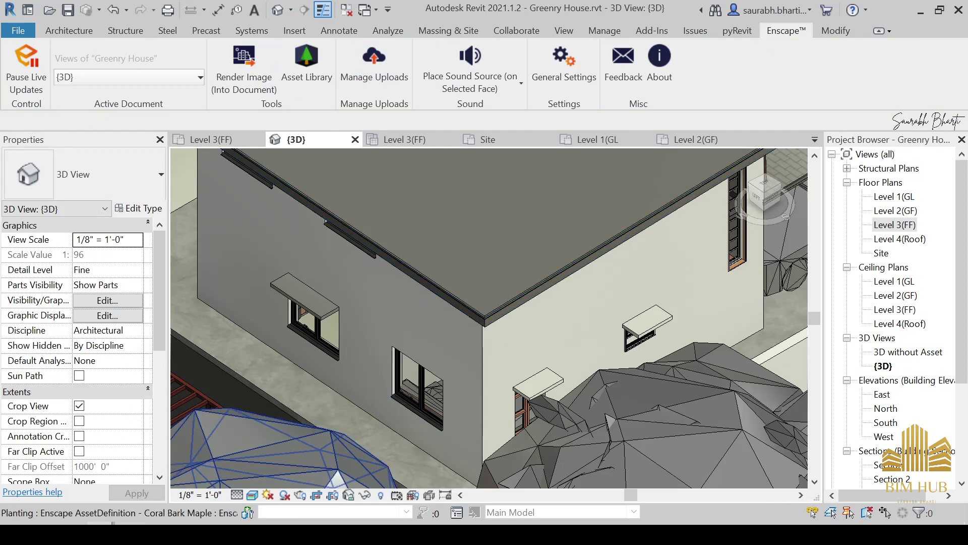
left_click(191, 499)
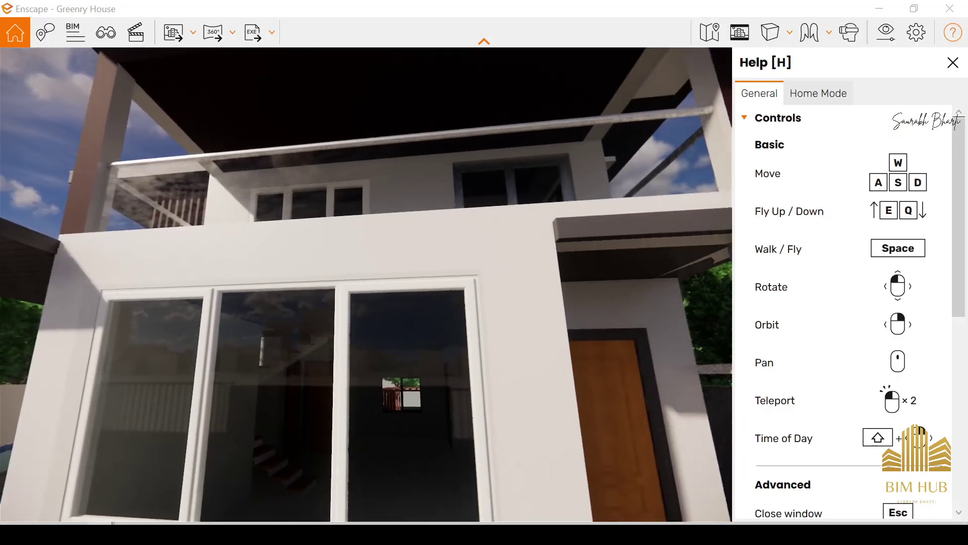
Walk the Enscape camera through the wooden door and turn toward the two-window room.
key("d")
key("w")
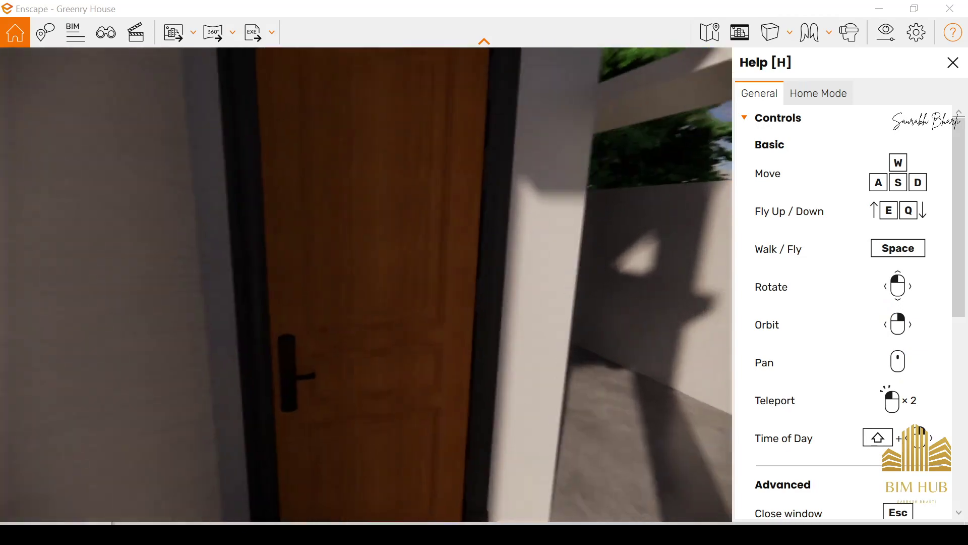
key("w")
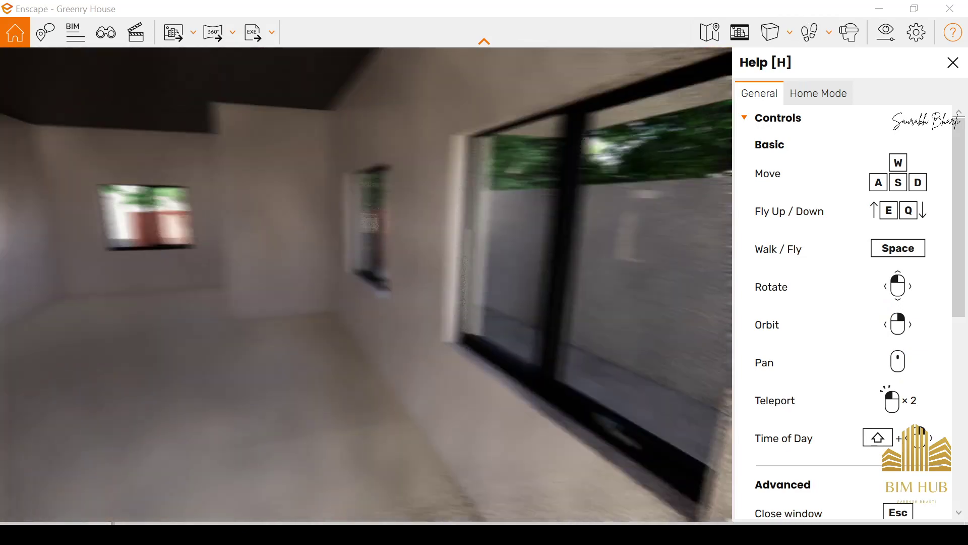
key("s")
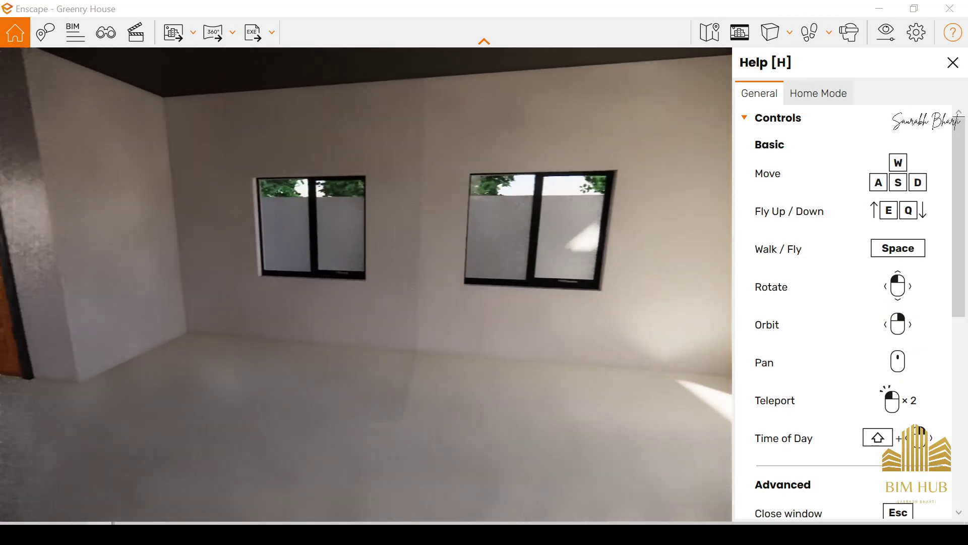
key("Right")
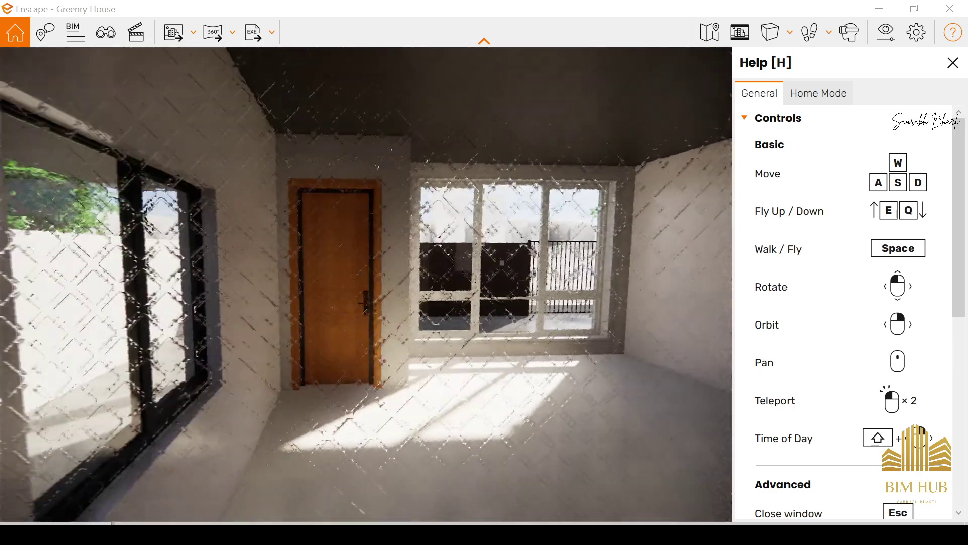
mouse_move(81, 473)
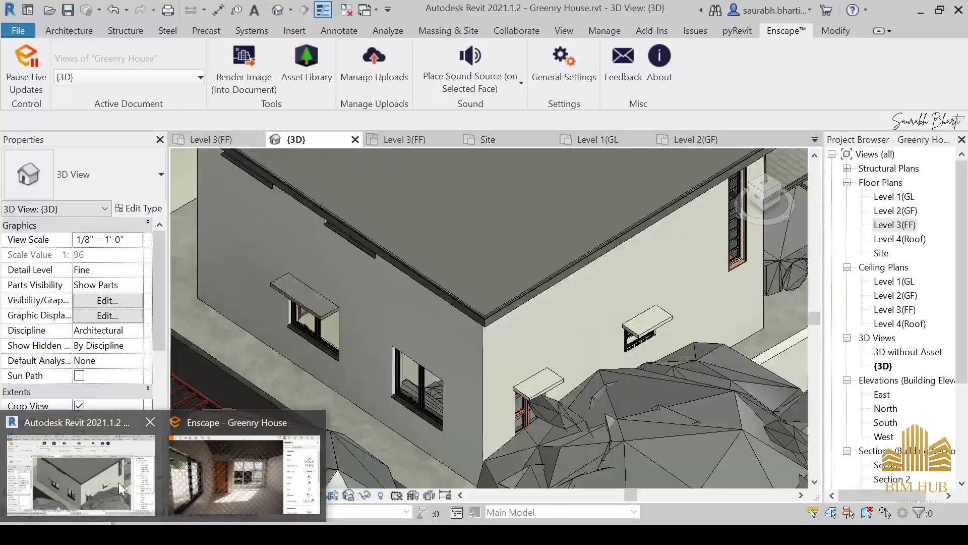
Show the 1.jali material's appearance settings in Revit's Material Browser.
left_click(252, 479)
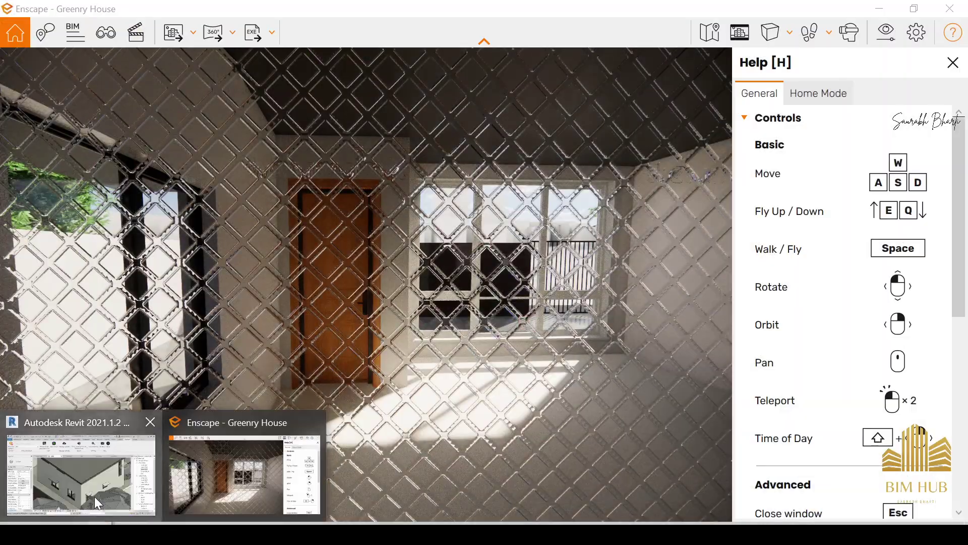
left_click(80, 453)
left_click(586, 32)
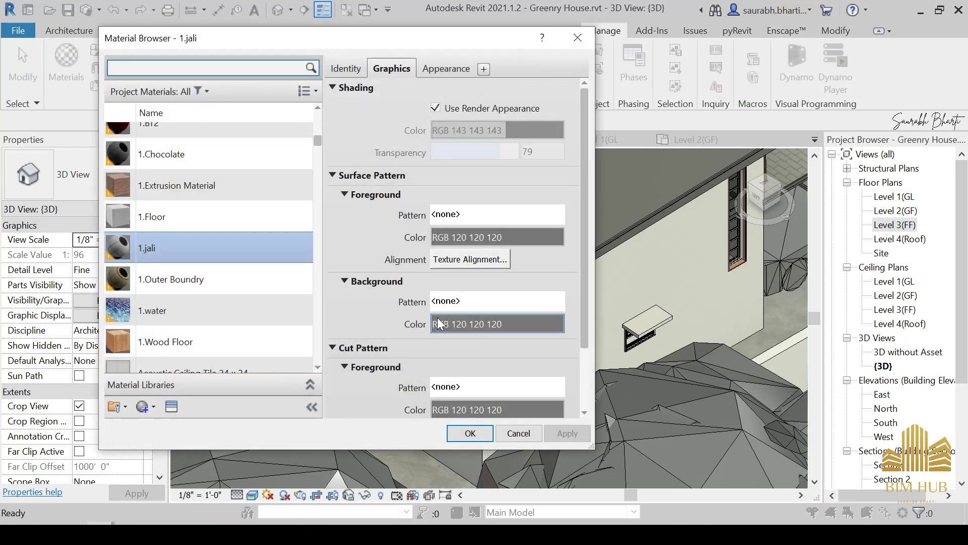
left_click(446, 69)
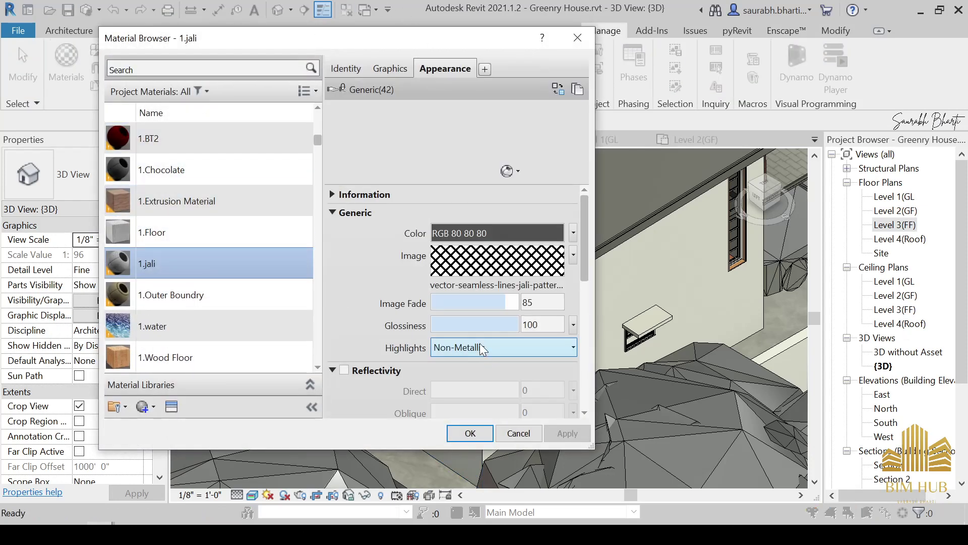
scroll(459, 322, "down", 3)
left_click(344, 345)
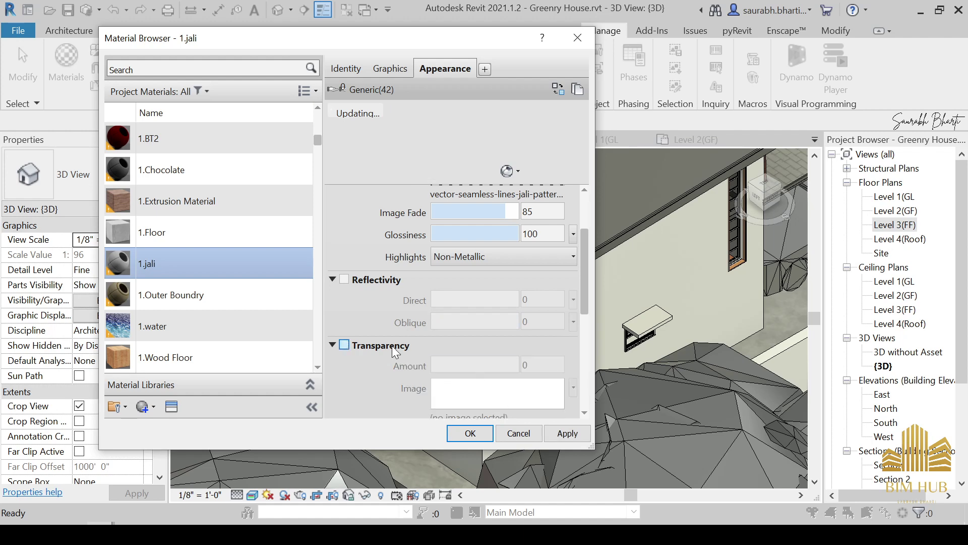
scroll(511, 386, "down", 3)
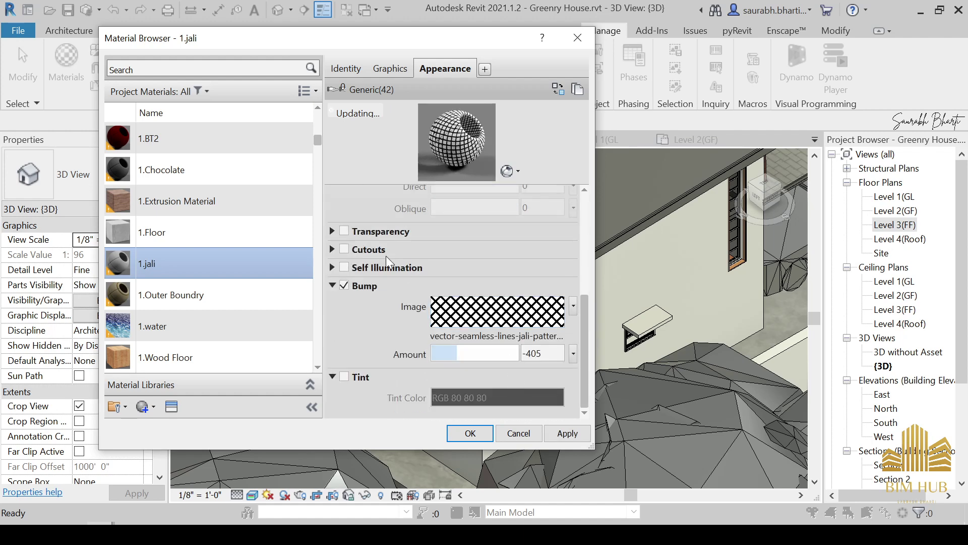
scroll(385, 296, "up", 2)
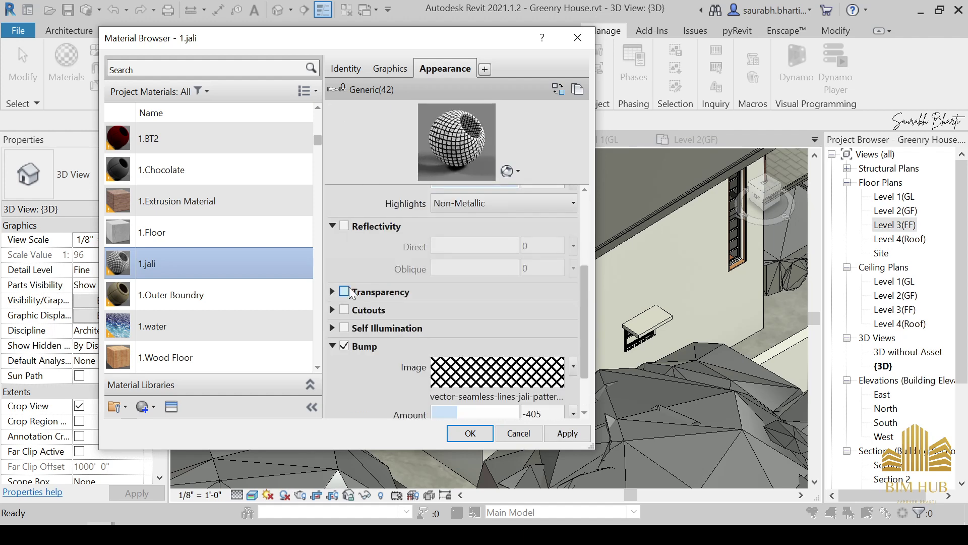
Turn on 1.jali transparency at amount 29 with lattice image brightness 31, then preview in Enscape.
left_click(345, 291)
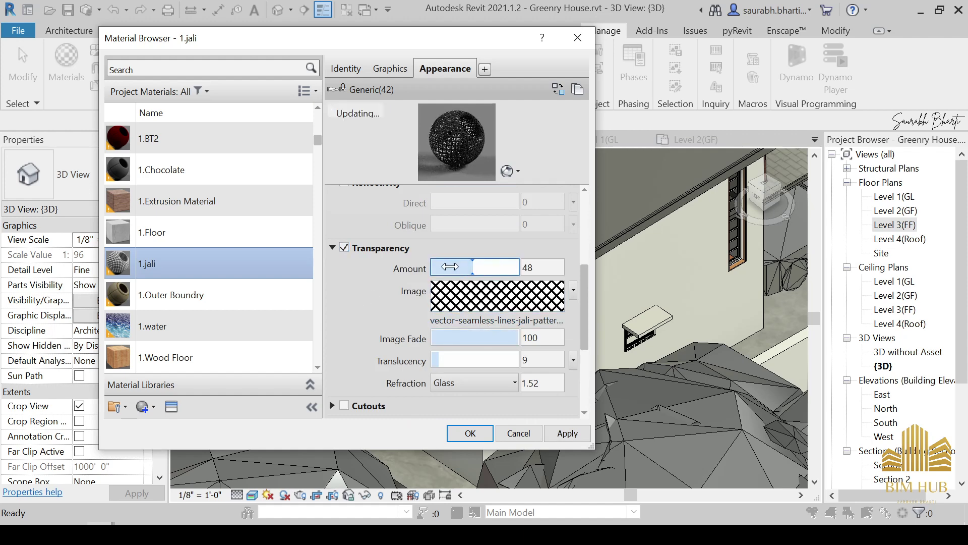
left_click_drag(451, 266, 437, 267)
left_click(478, 304)
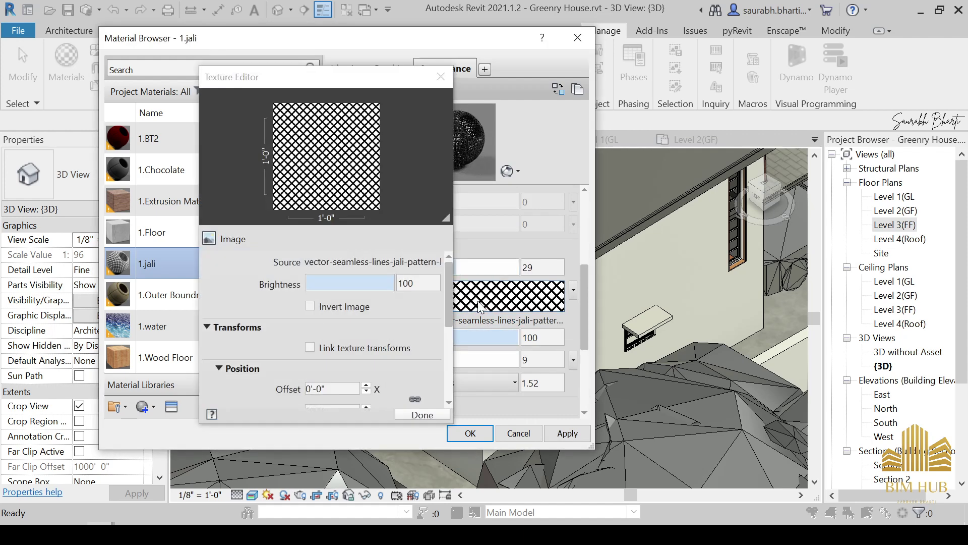
left_click_drag(368, 274, 332, 282)
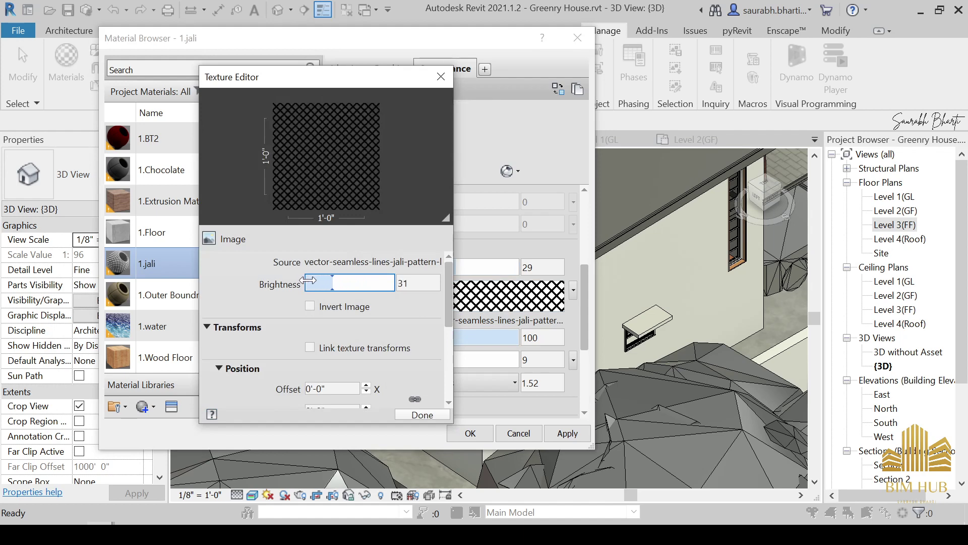
left_click(431, 418)
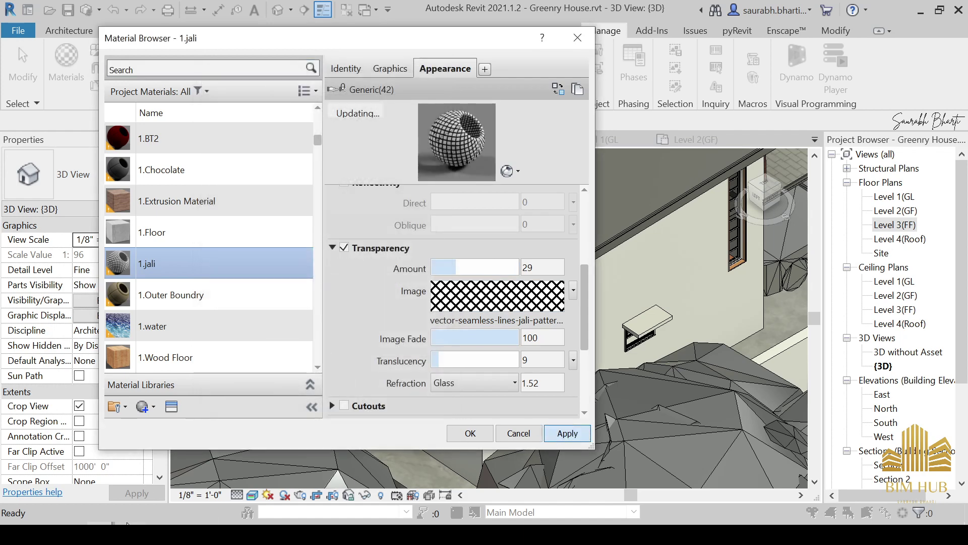
left_click(256, 495)
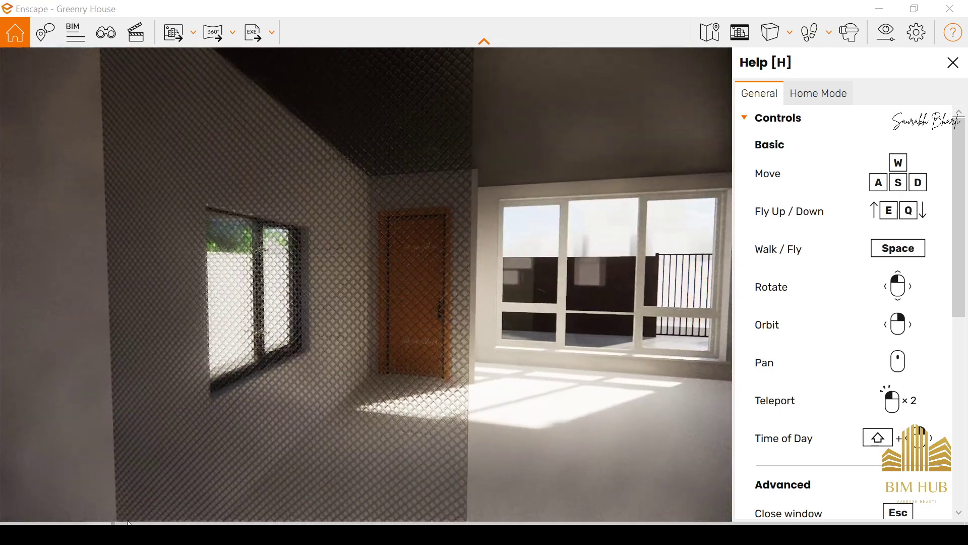
Turn off 1.jali's bump map and compare the result in Enscape.
left_click(298, 475)
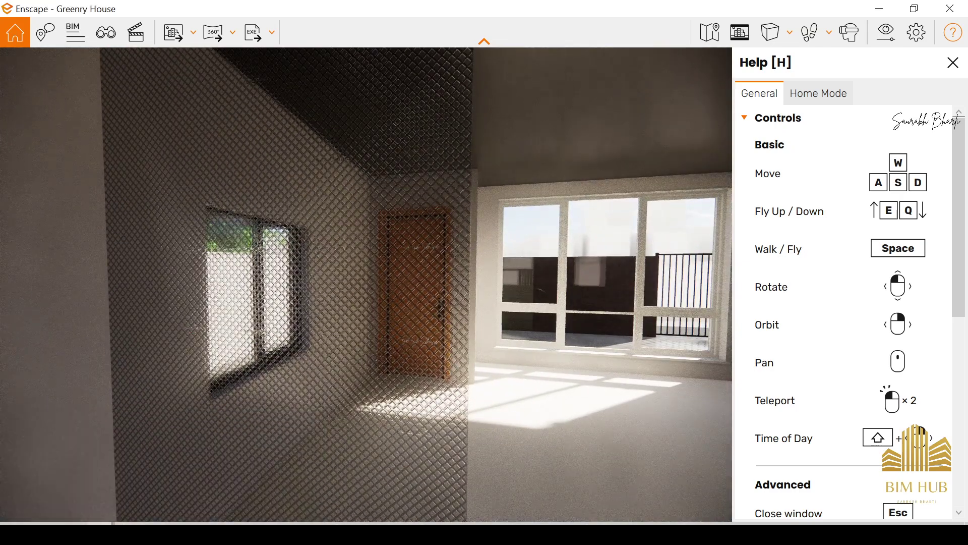
left_click(136, 532)
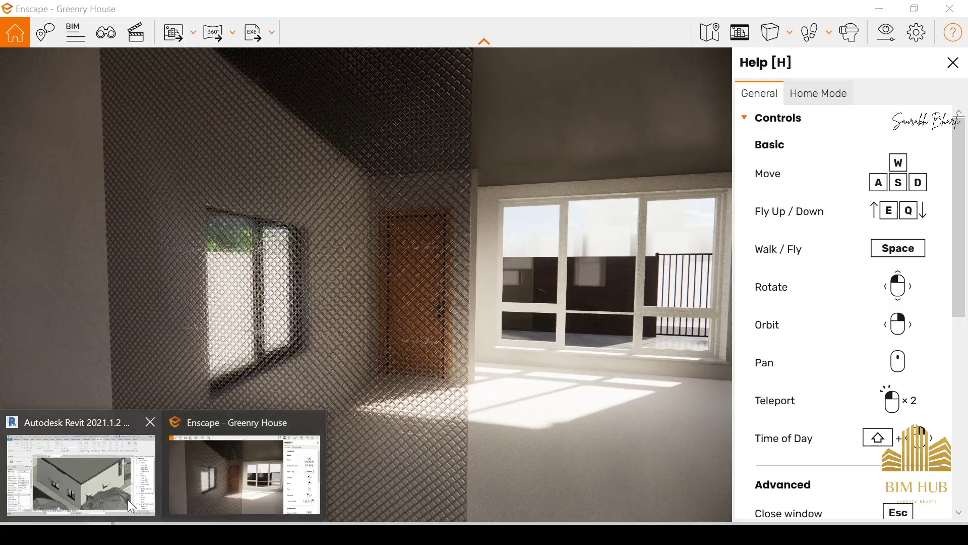
left_click(128, 499)
scroll(480, 302, "down", 5)
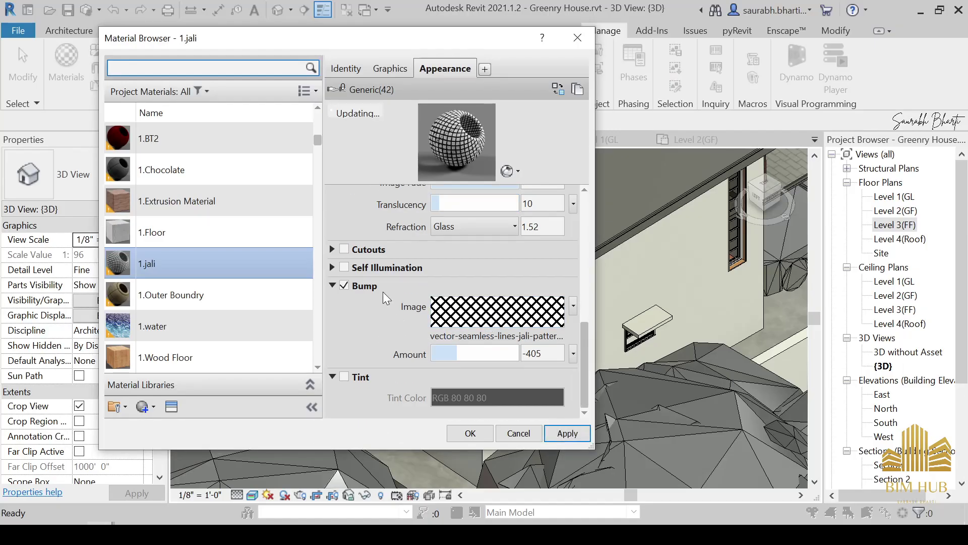
left_click(344, 285)
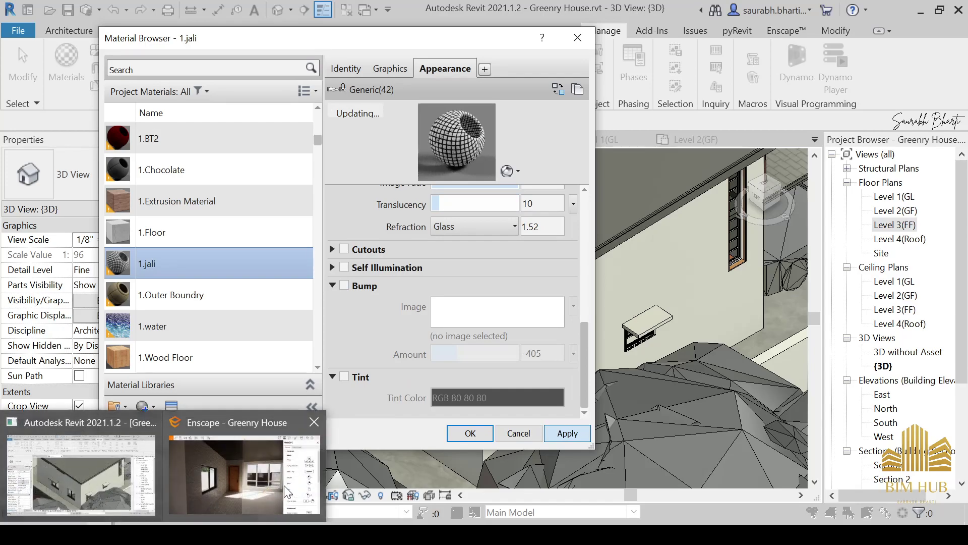
left_click(207, 492)
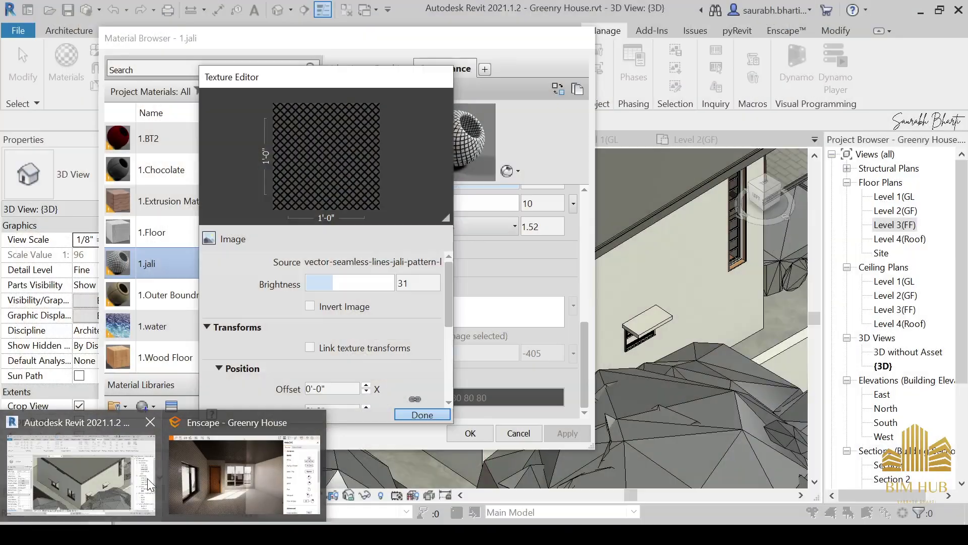
left_click(148, 478)
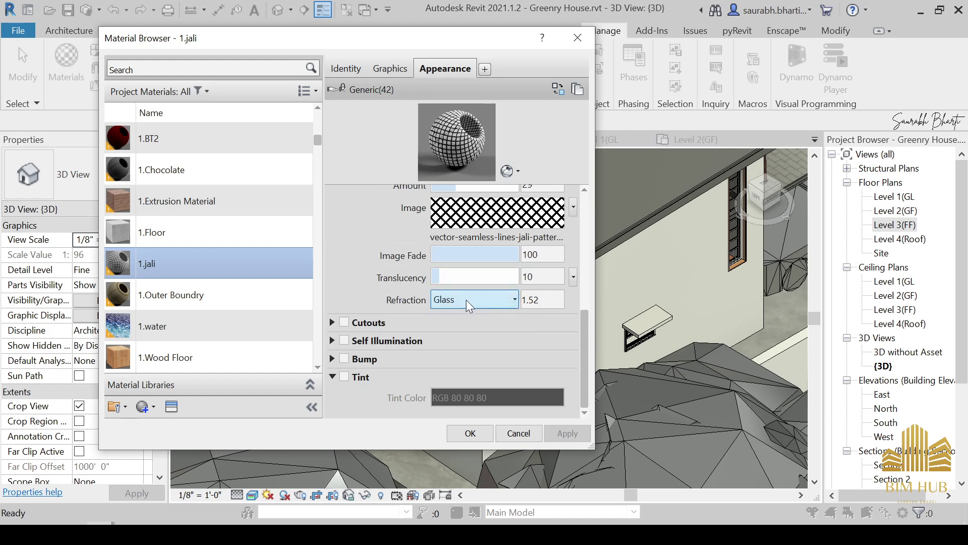
Re-enable 1.jali's bump with the jali image at amount 524.
left_click(332, 359)
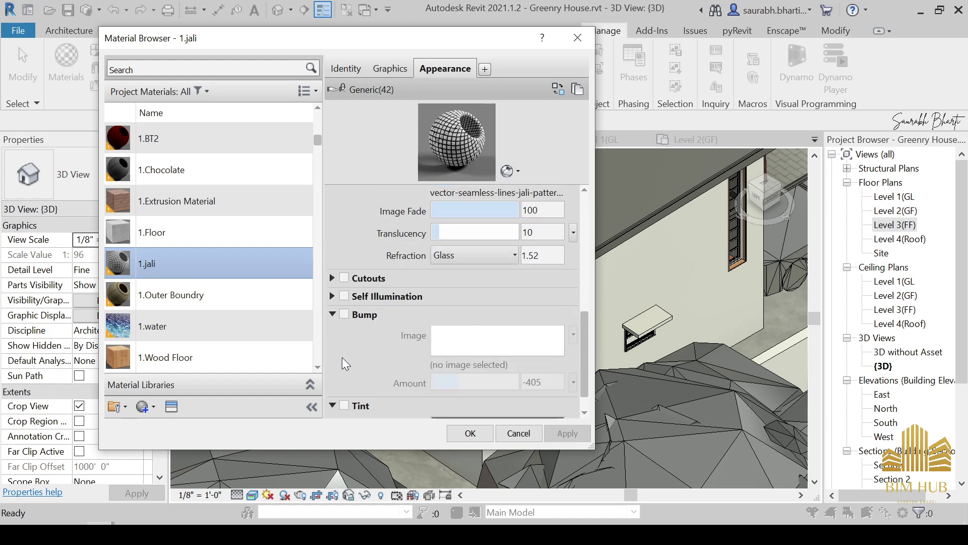
left_click(344, 314)
left_click_drag(502, 379, 510, 383)
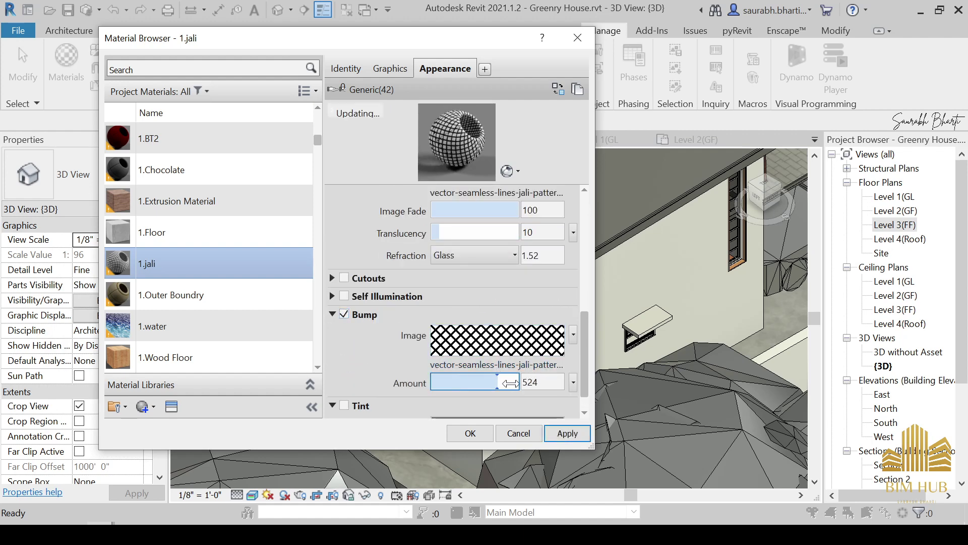
scroll(496, 302, "up", 2)
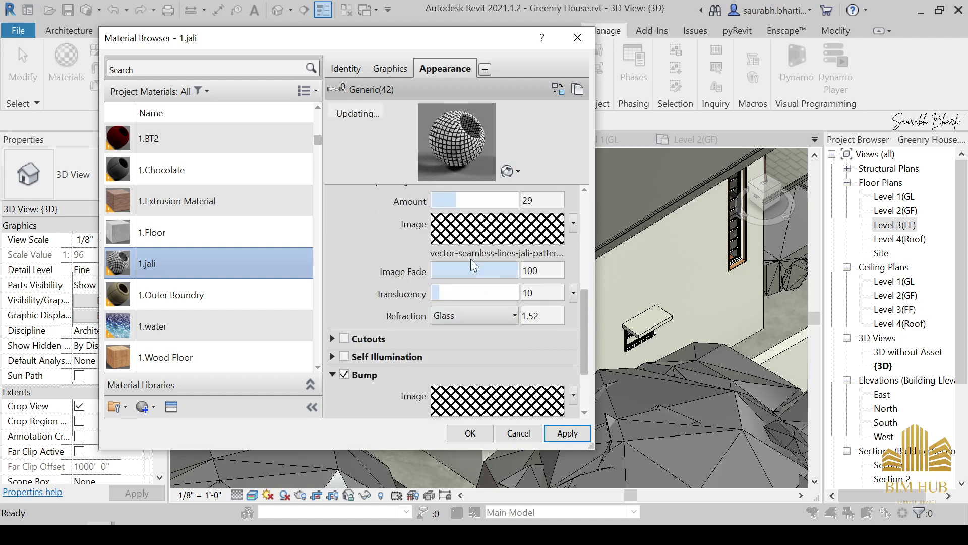
scroll(470, 258, "up", 1)
Brighten 1.jali's transparency pattern image in the Texture Editor.
left_click(483, 327)
right_click(483, 328)
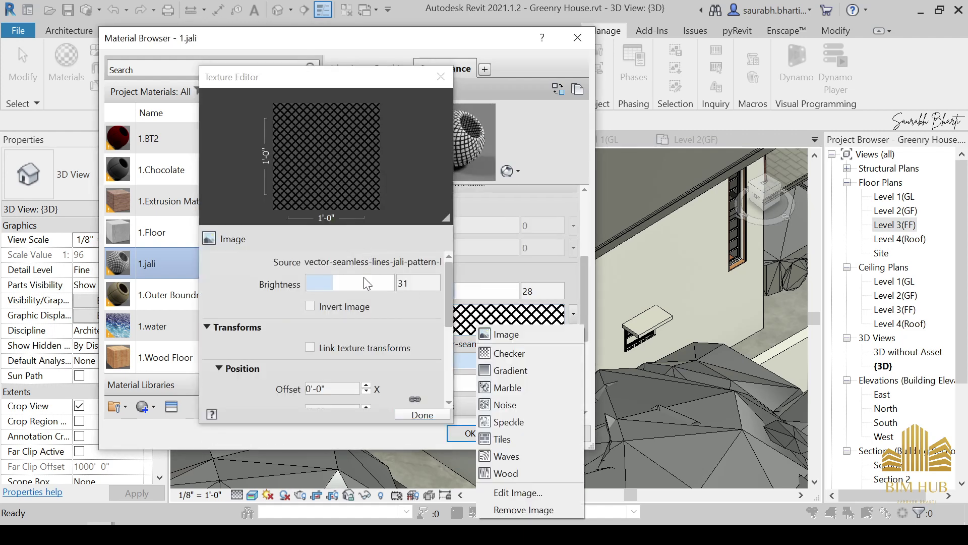
left_click(364, 279)
mouse_move(364, 282)
left_mouse_down()
mouse_move(396, 284)
mouse_move(382, 285)
left_mouse_up()
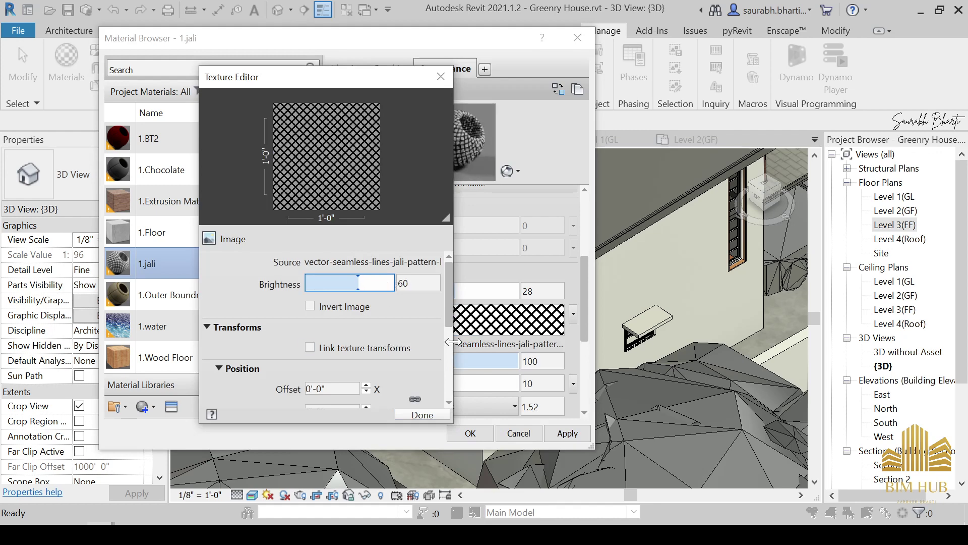
scroll(449, 373, "down", 5)
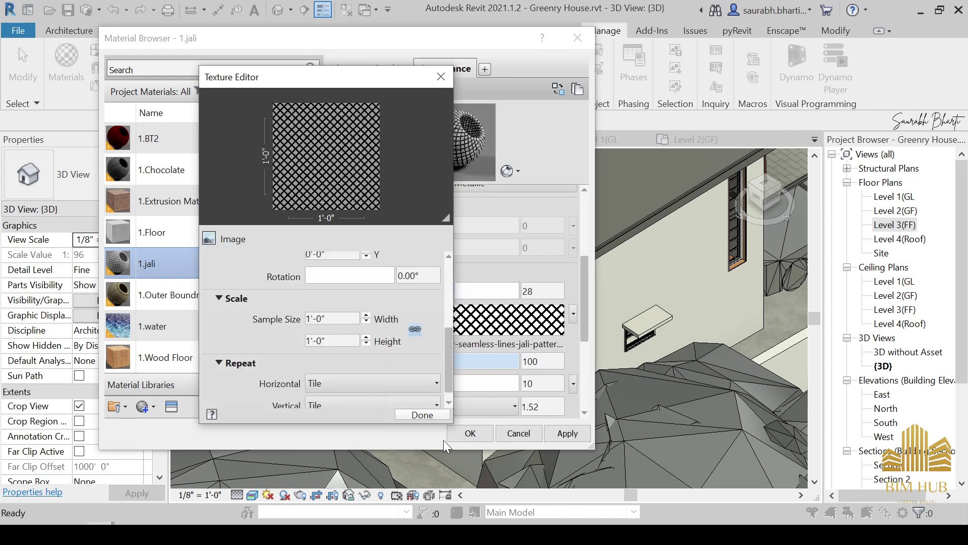
left_click(433, 415)
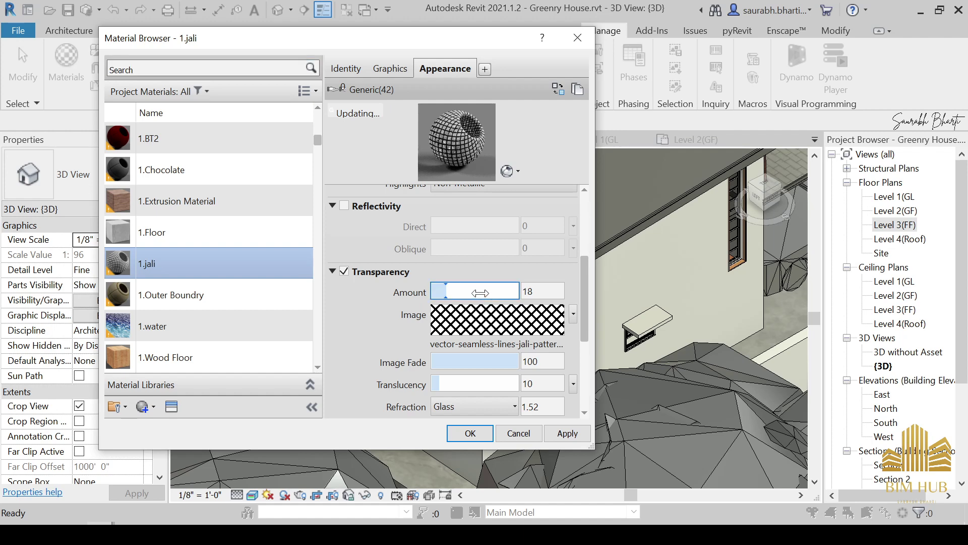
Lower 1.jali's transparency to 16, image fade to 43 and glossiness to 37.
left_click_drag(480, 293, 476, 293)
left_click_drag(585, 277, 586, 236)
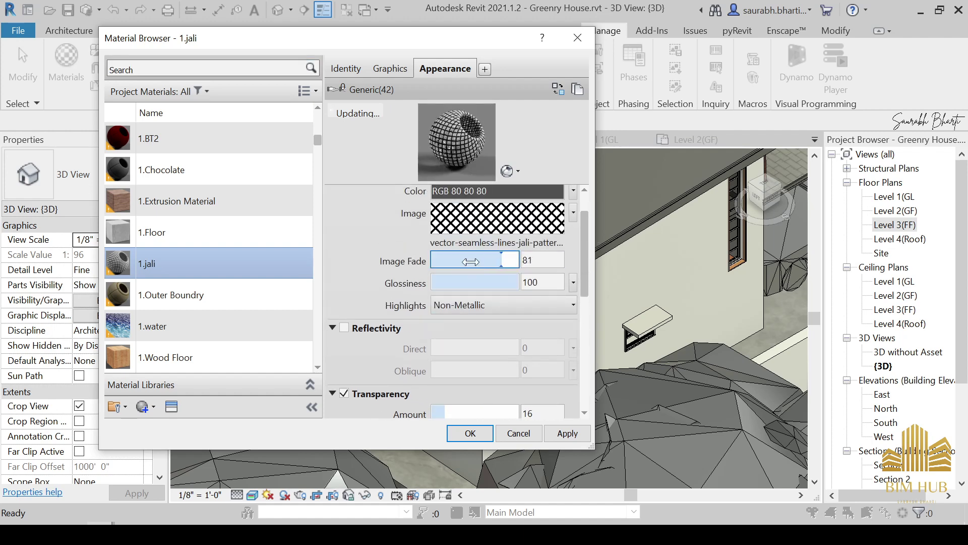
mouse_move(474, 260)
left_mouse_down()
mouse_move(444, 256)
mouse_move(435, 282)
left_mouse_up()
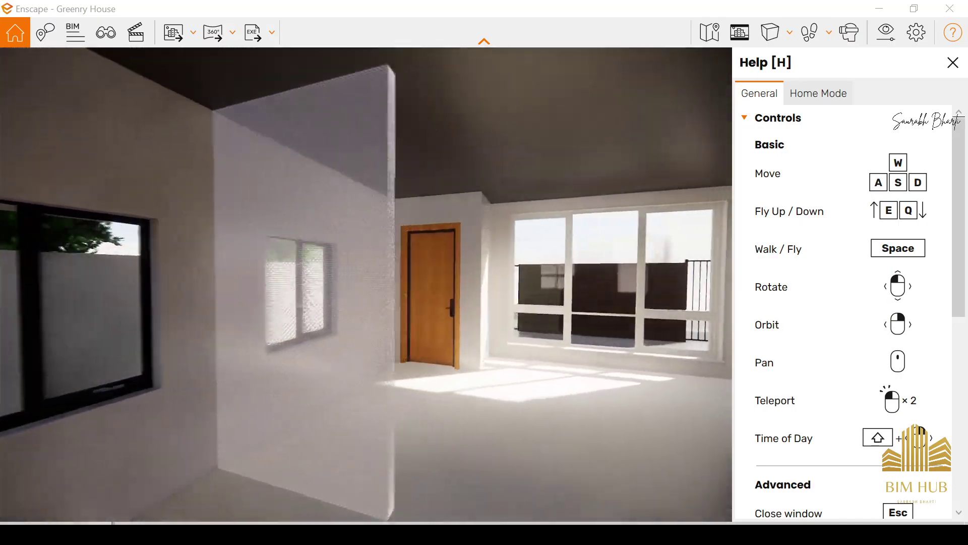
Set 1.jali's translucency to 96 with Quartz refraction, lowering glossiness and image fade, then view in Enscape.
left_click(109, 519)
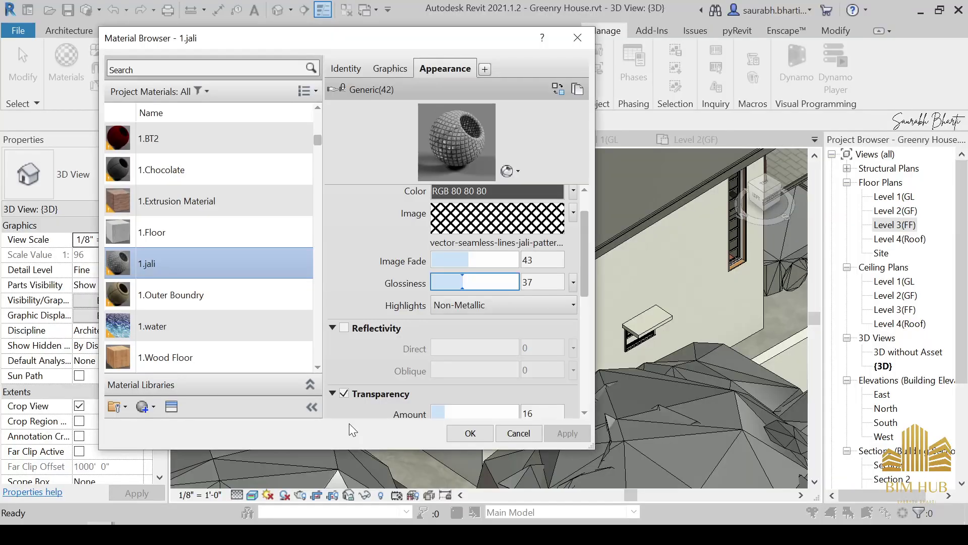
scroll(426, 401, "down", 3)
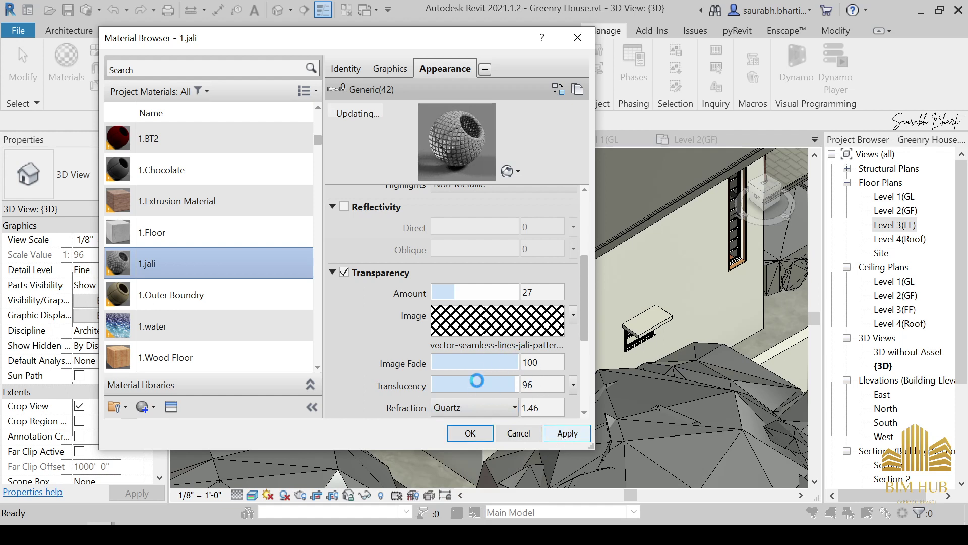
left_click(294, 455)
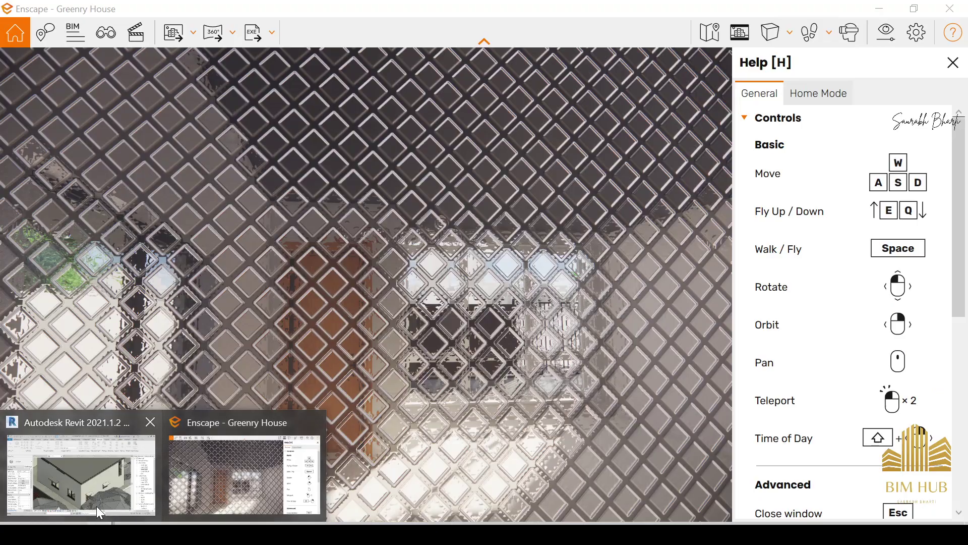
Link the transparency image's texture transforms, save 1.jali with OK, and return to Enscape.
left_click(97, 507)
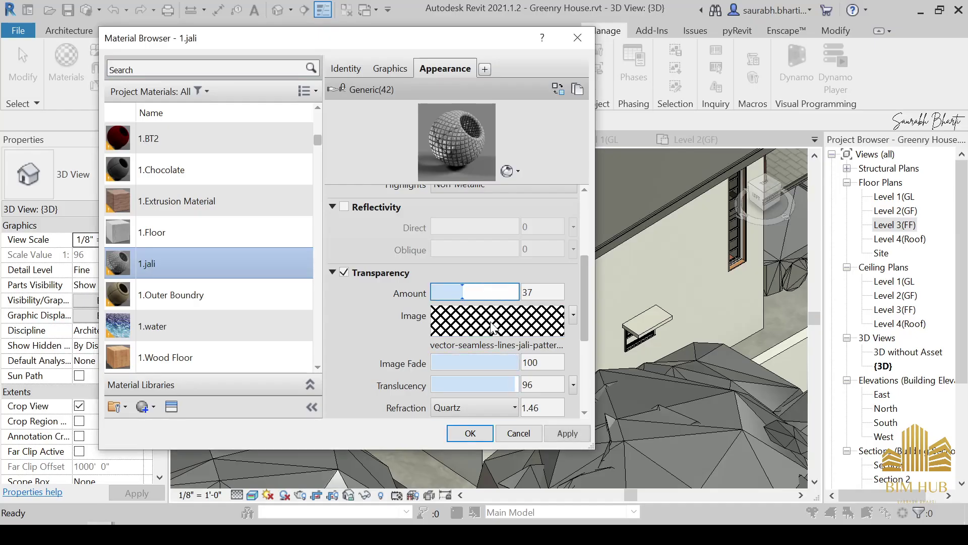
left_click(491, 326)
scroll(392, 310, "up", 2)
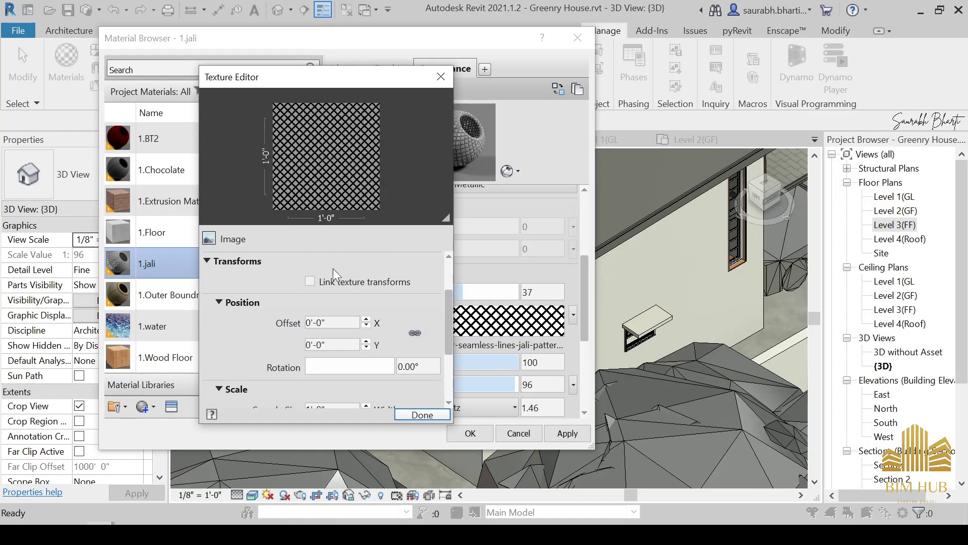
left_click(353, 283)
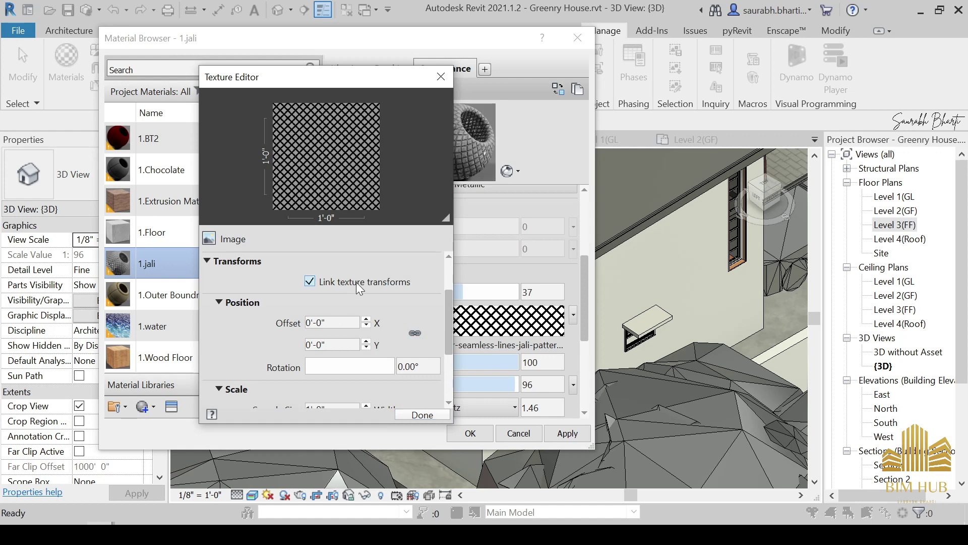
left_click(422, 414)
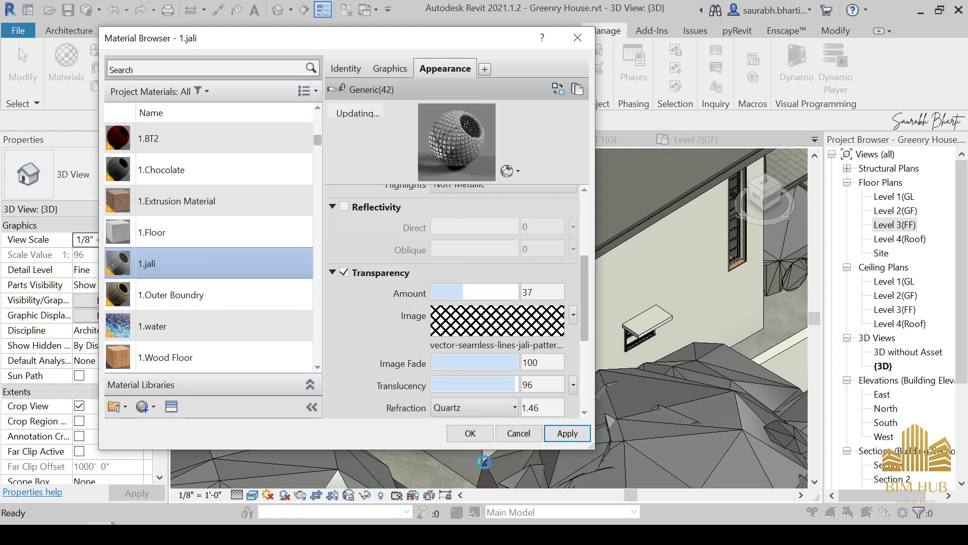
left_click(492, 439)
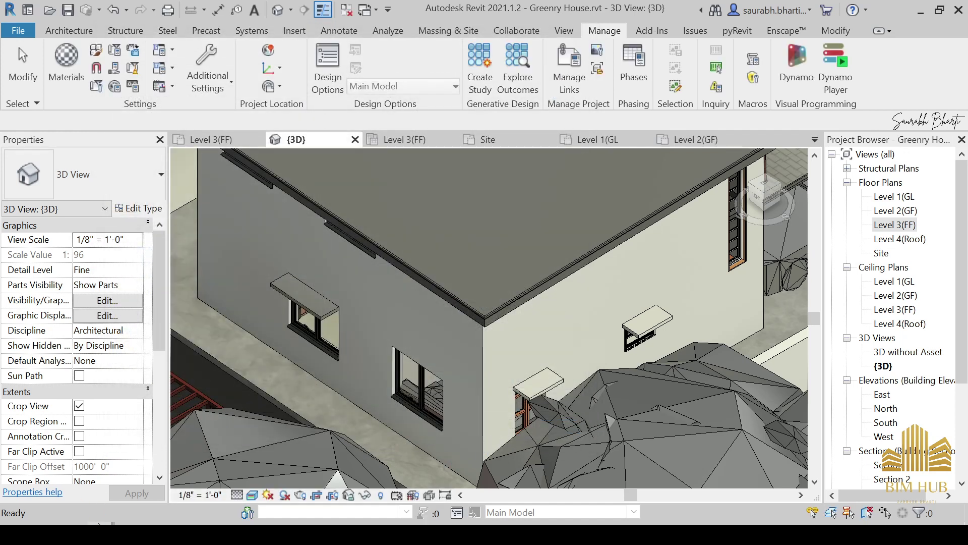
left_click(289, 444)
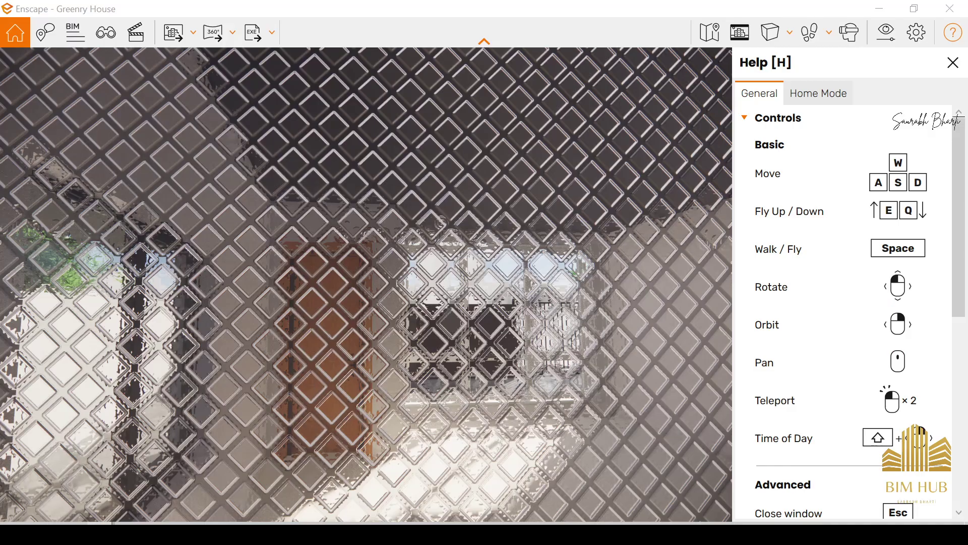
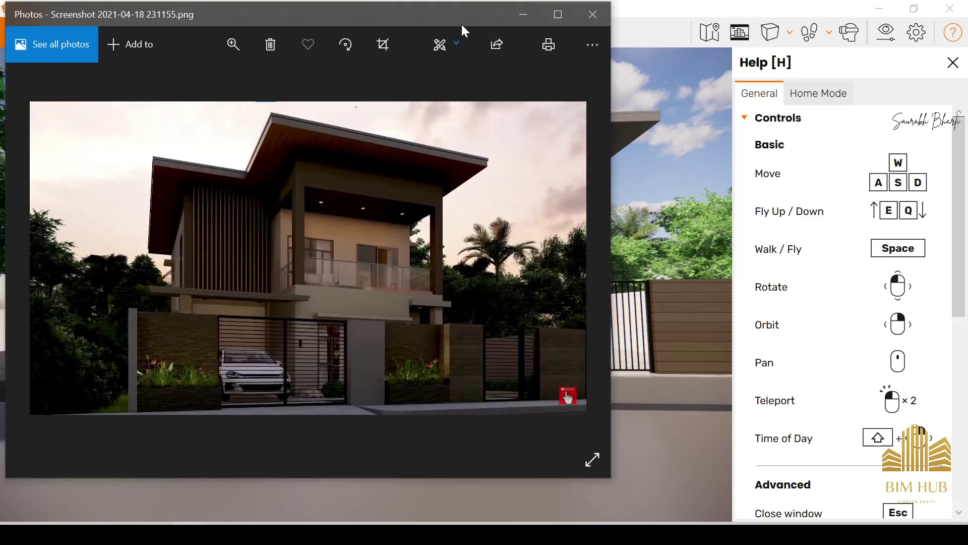
Move the Photos reference render aside and close the help panel over the Greenry House view.
left_click_drag(463, 30, 159, 28)
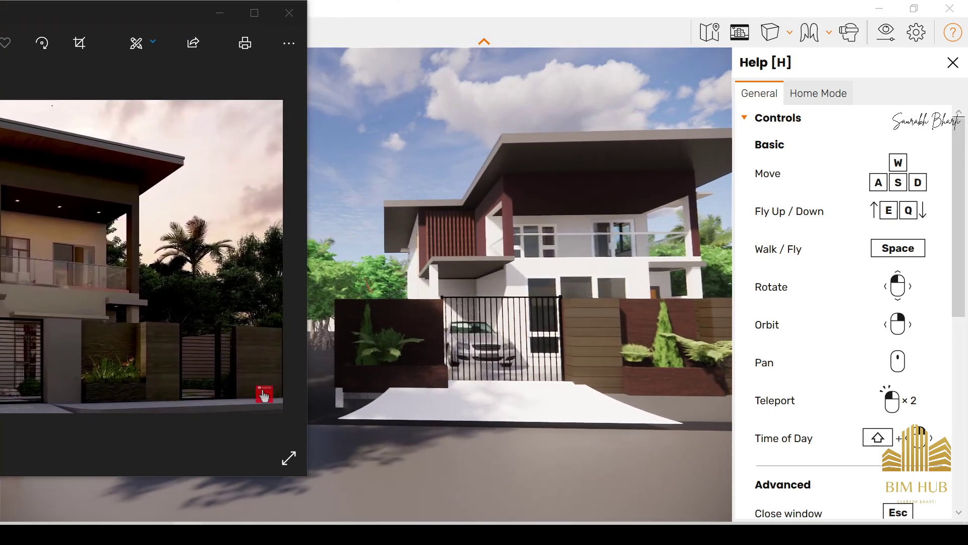
left_click(953, 64)
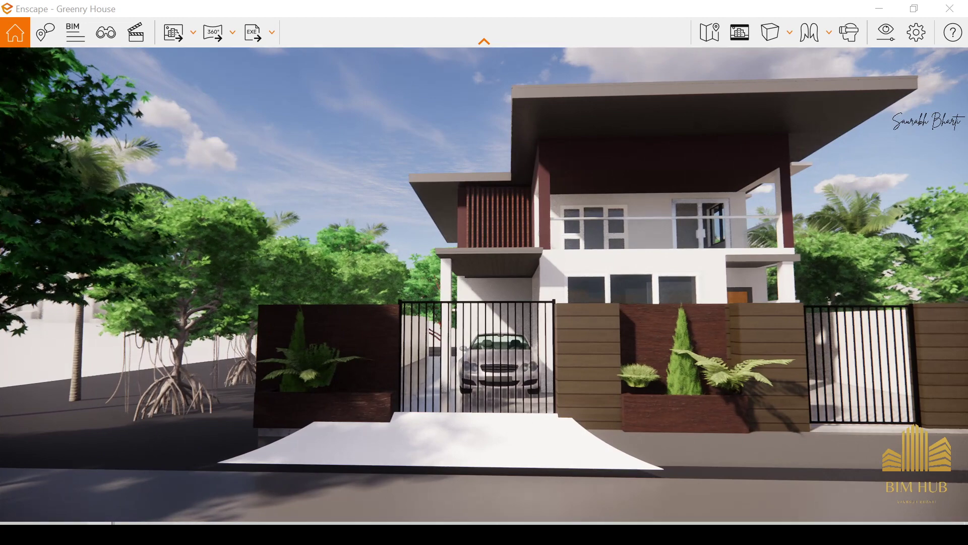
Dock the Photos viewer on the left half, showing the front-view render 231155.png.
key("alt+Tab")
mouse_move(151, 16)
left_mouse_down()
mouse_move(352, 30)
mouse_move(320, 32)
left_mouse_up()
scroll(327, 321, "down", 1)
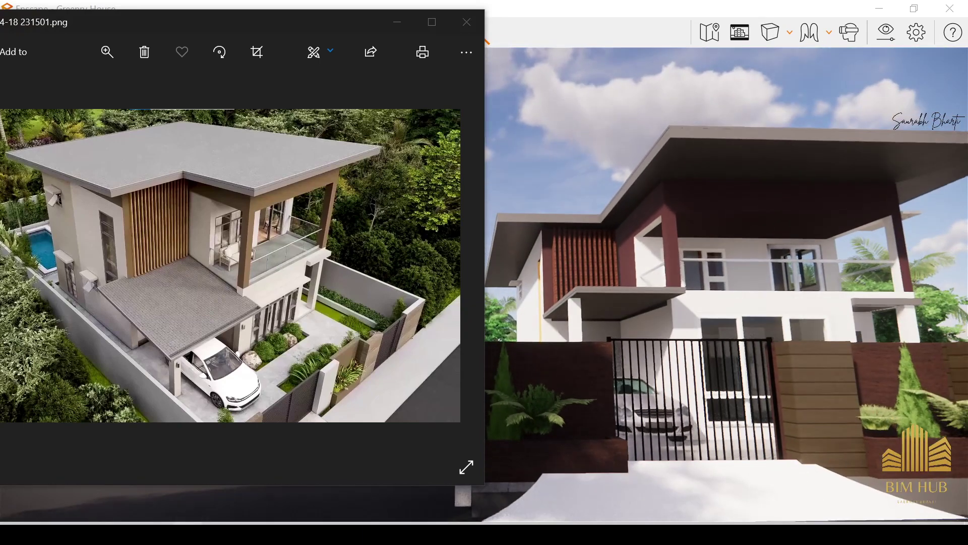
key("Right")
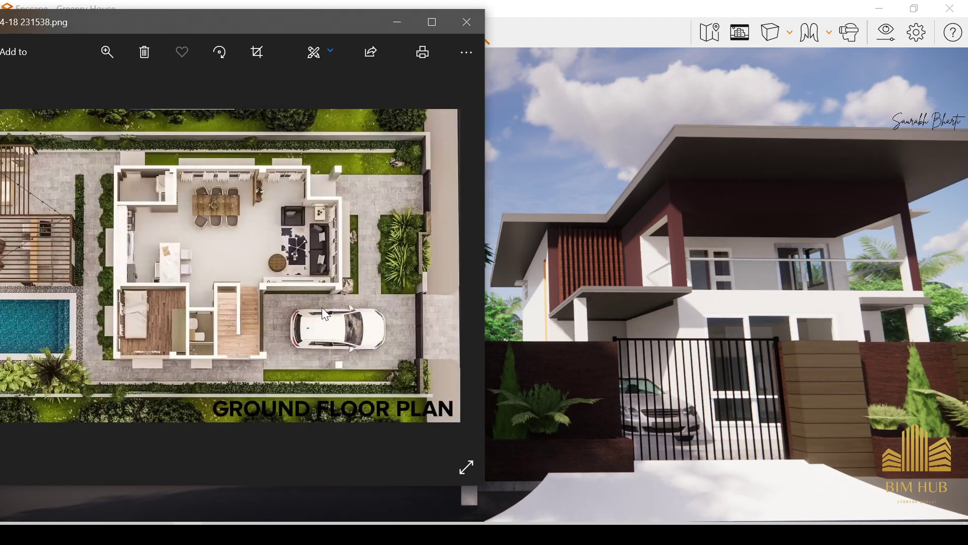
key("Right")
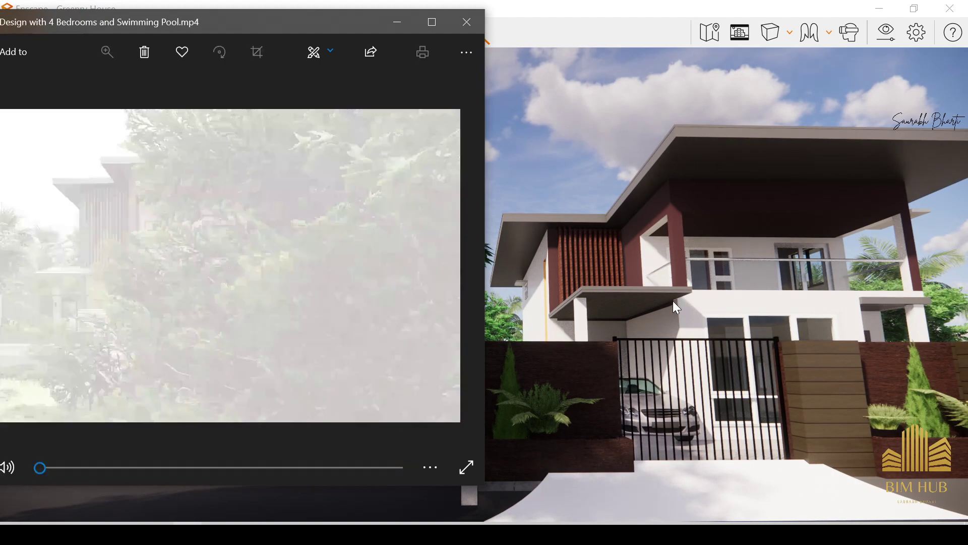
key("Left")
key("Left")
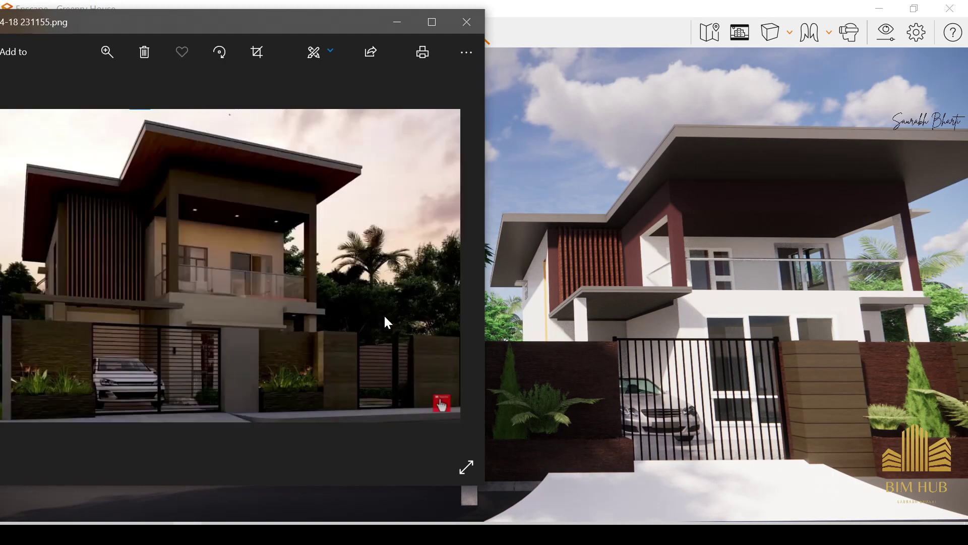
key("Left")
key("Left")
key("Left")
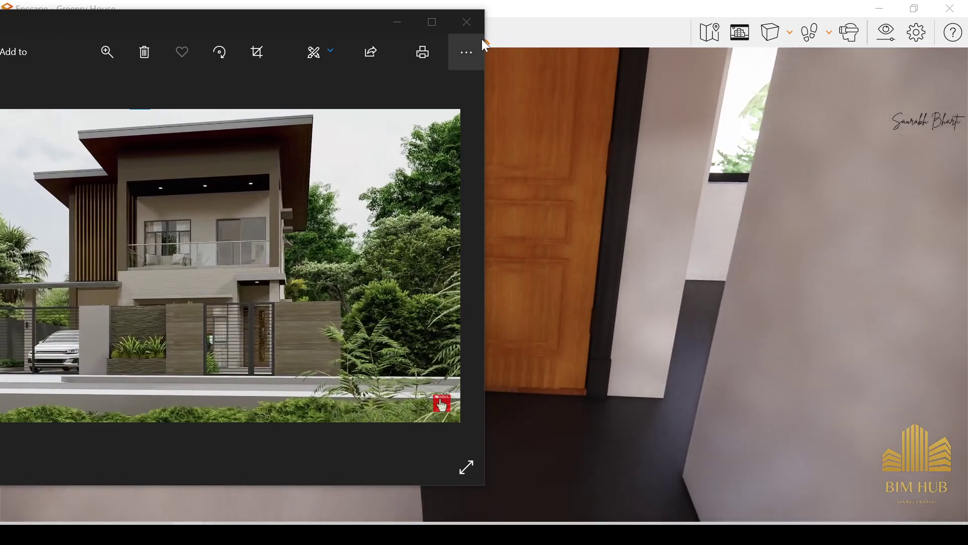
Close the Photos reference image viewer.
left_click(466, 21)
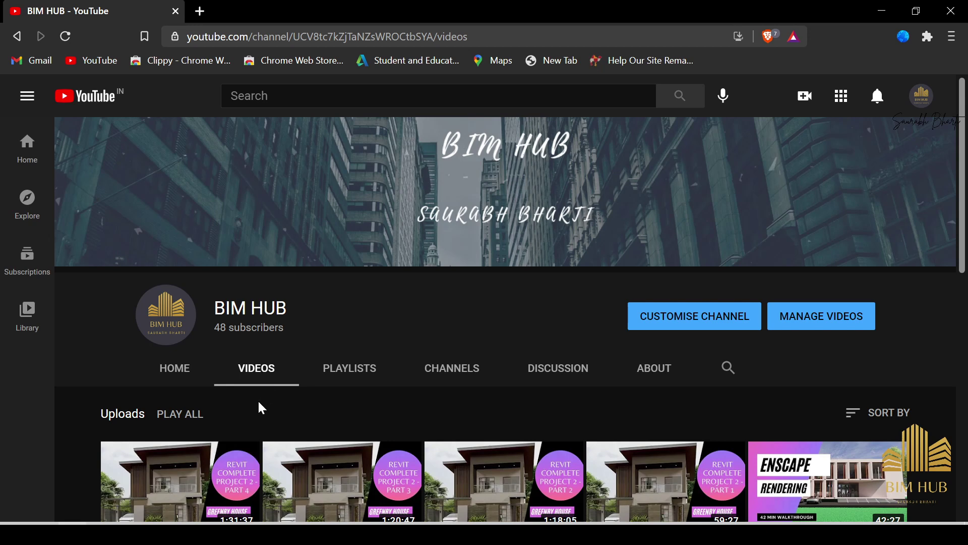
Browse the channel's Videos tab, dismiss the mail notification, and glance at the calendar.
mouse_move(302, 310)
left_mouse_down()
mouse_move(214, 308)
mouse_move(306, 335)
mouse_move(214, 301)
left_mouse_up()
scroll(333, 376, "down", 6)
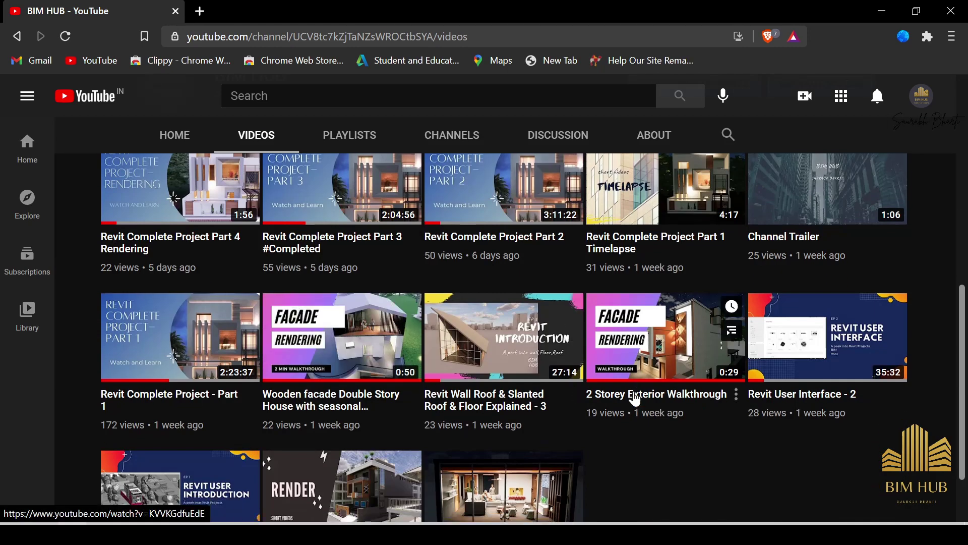
scroll(644, 431, "down", 1)
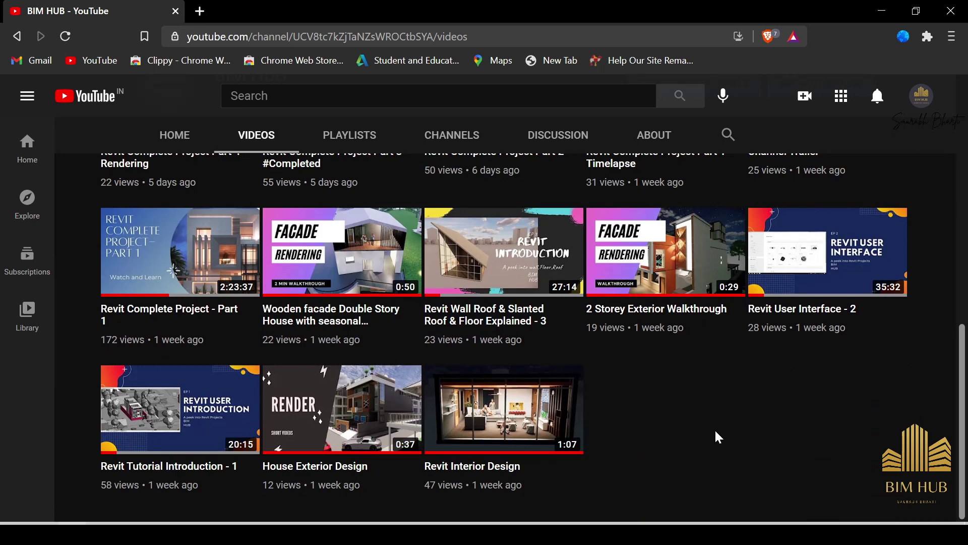
key("super+a")
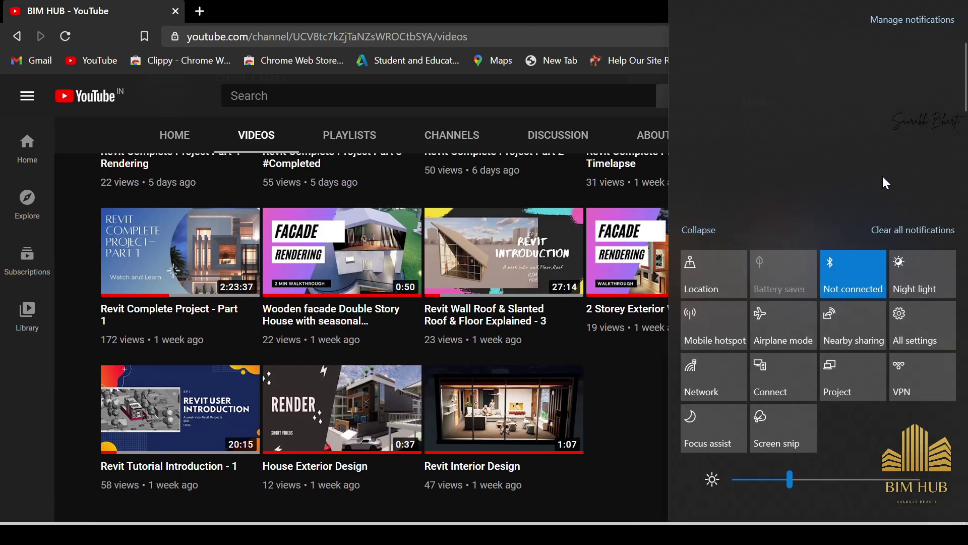
left_click(941, 95)
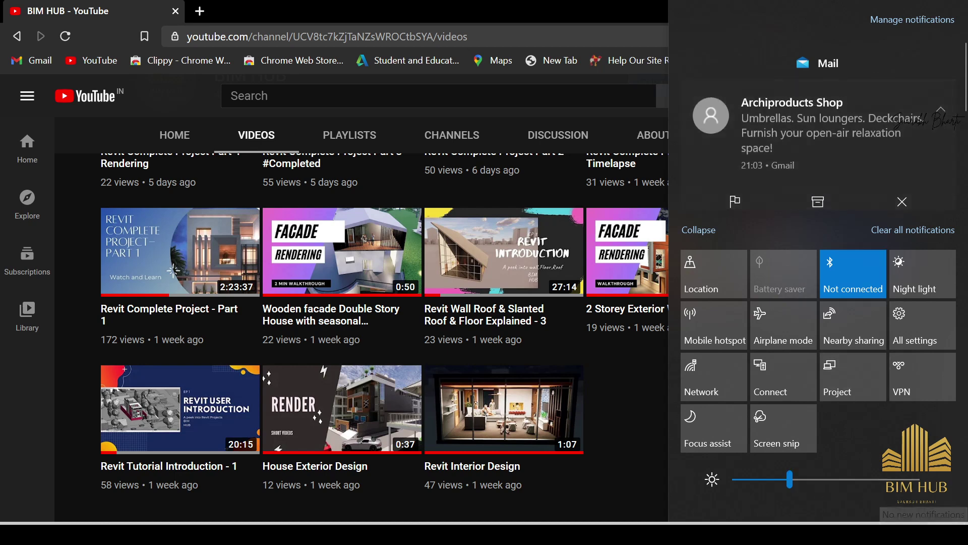
key("super+a")
key("super+alt+d")
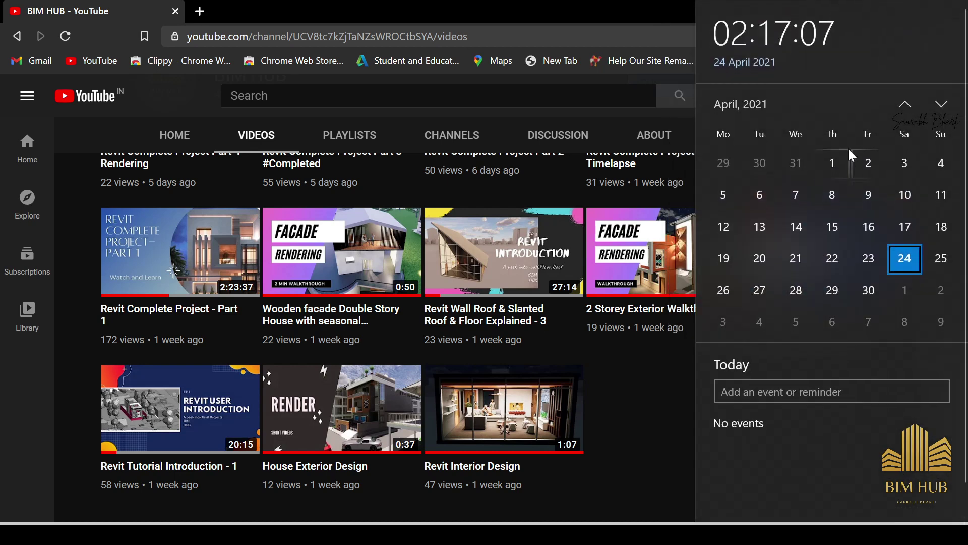
left_click(616, 410)
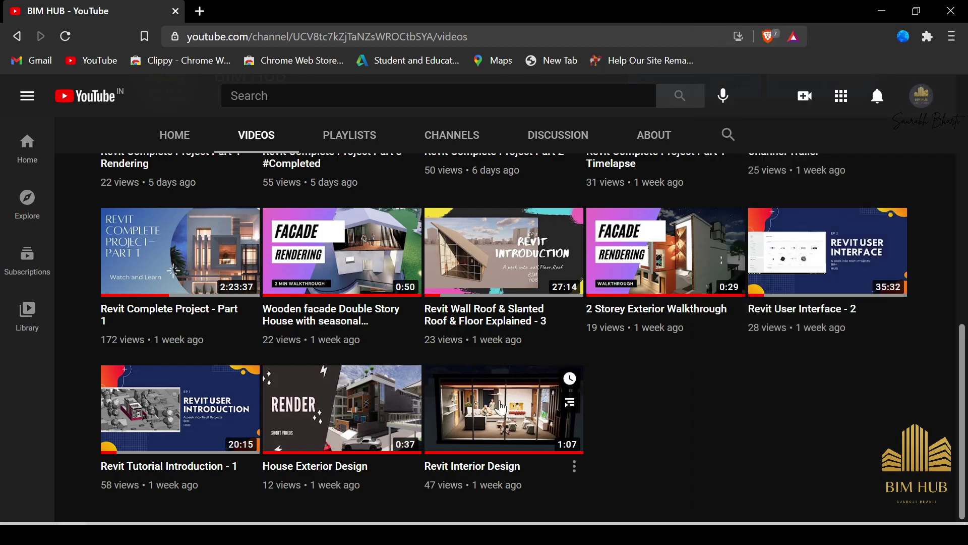
Scroll through the Greenry House uploads, then bring OBS Studio to the front.
scroll(200, 311, "up", 10)
scroll(241, 413, "down", 7)
scroll(241, 414, "up", 1)
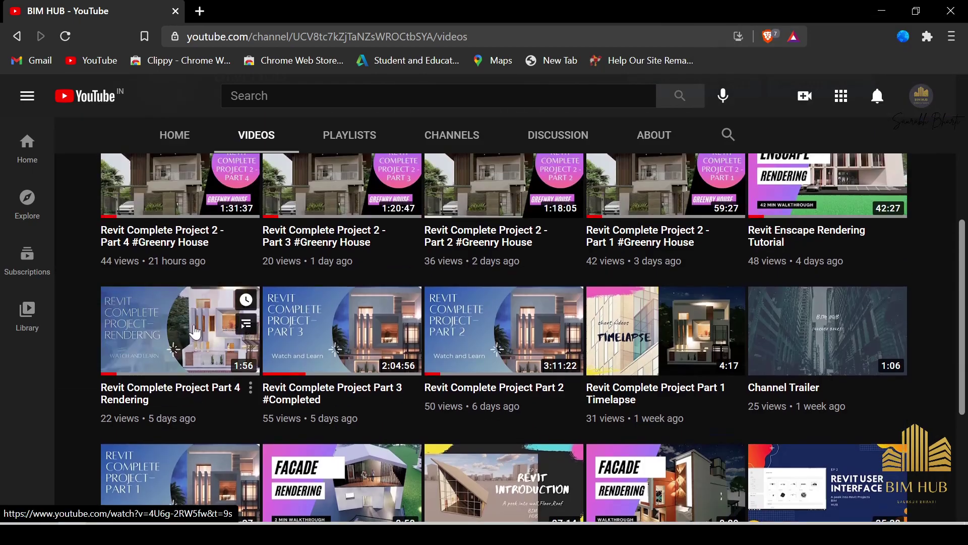
scroll(283, 341, "down", 3)
scroll(282, 341, "up", 5)
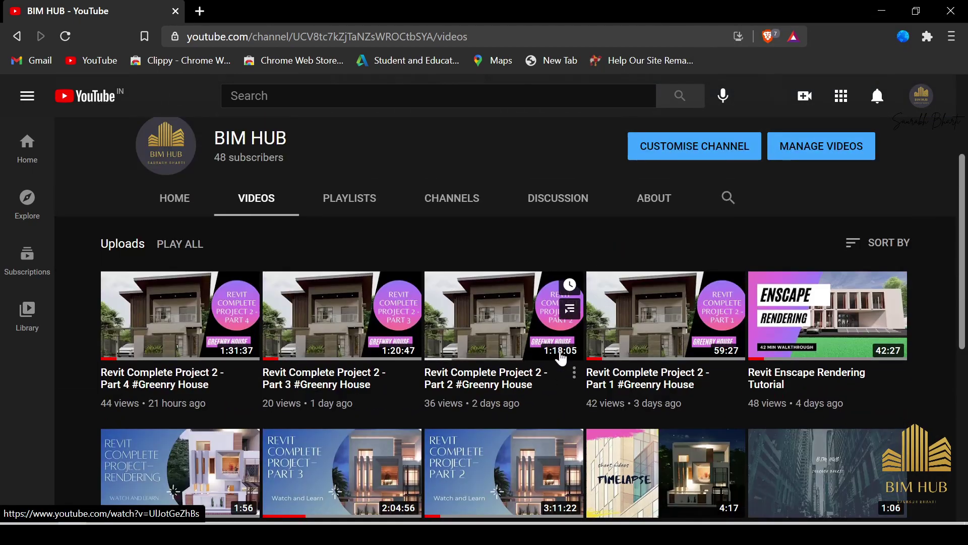
scroll(746, 322, "down", 5)
scroll(721, 352, "down", 2)
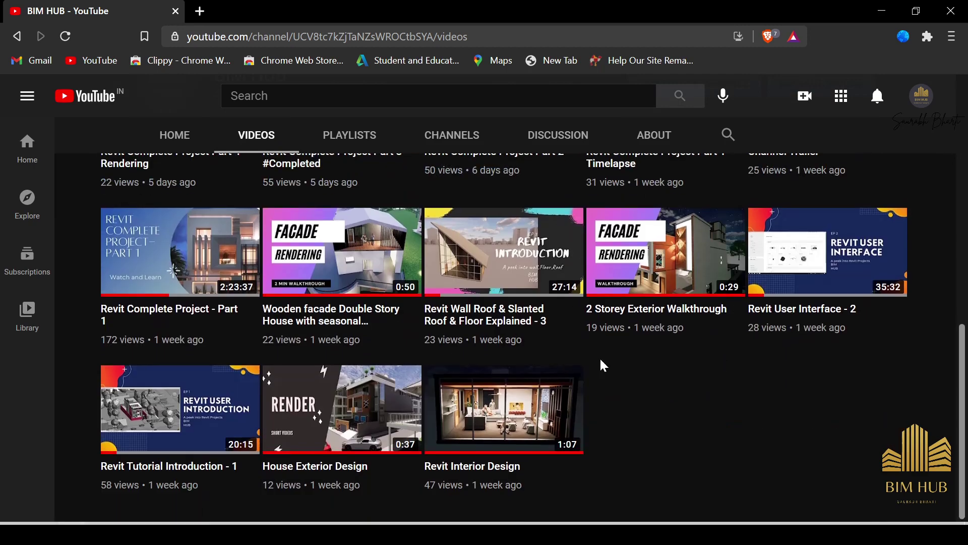
scroll(727, 402, "up", 2)
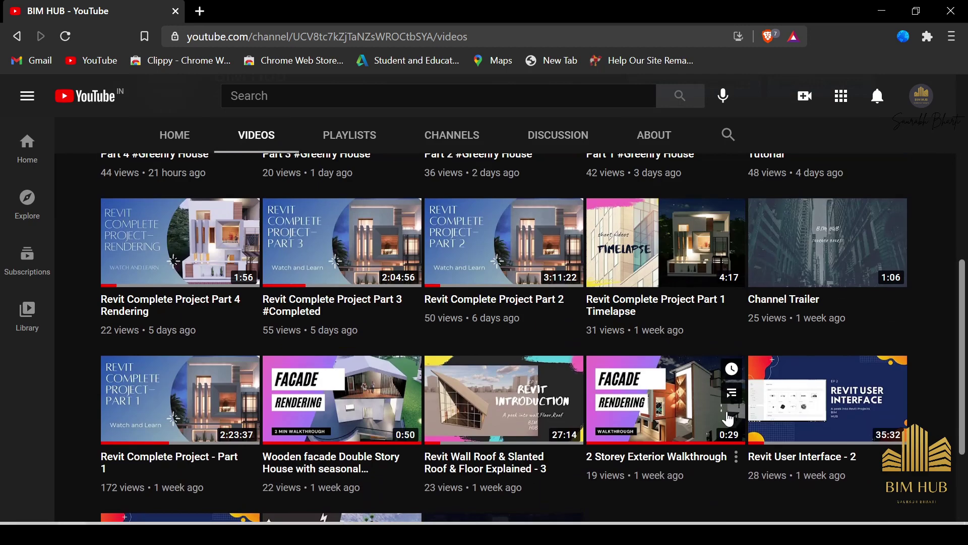
scroll(729, 419, "up", 3)
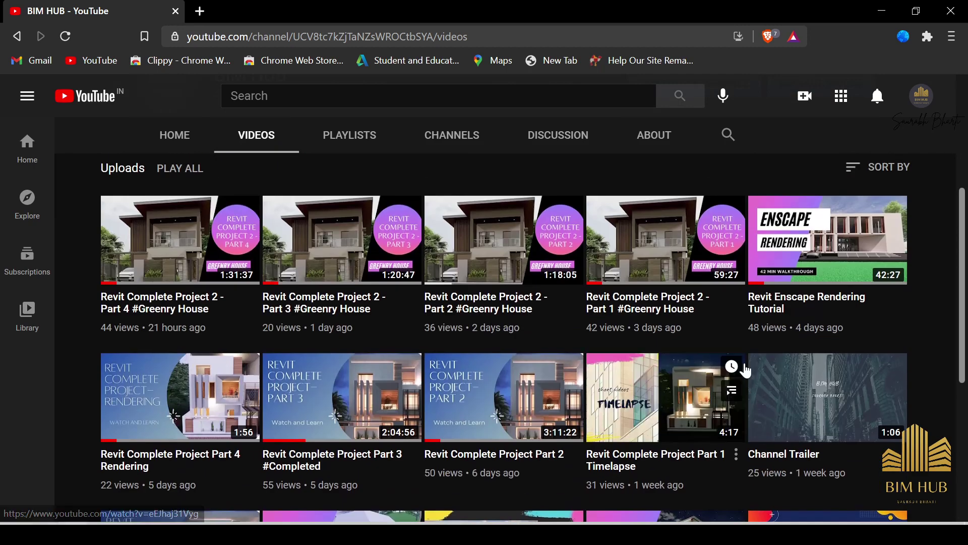
mouse_move(827, 239)
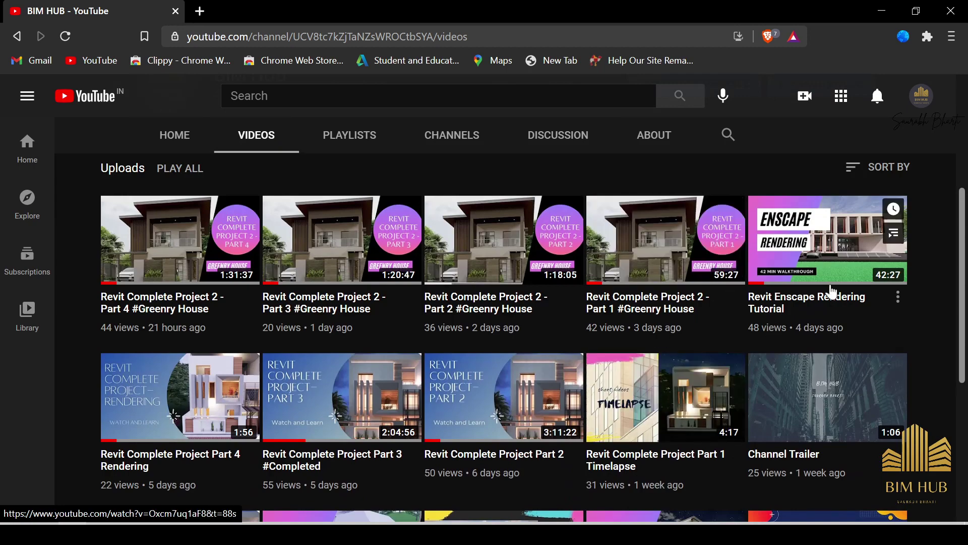
scroll(593, 336, "up", 5)
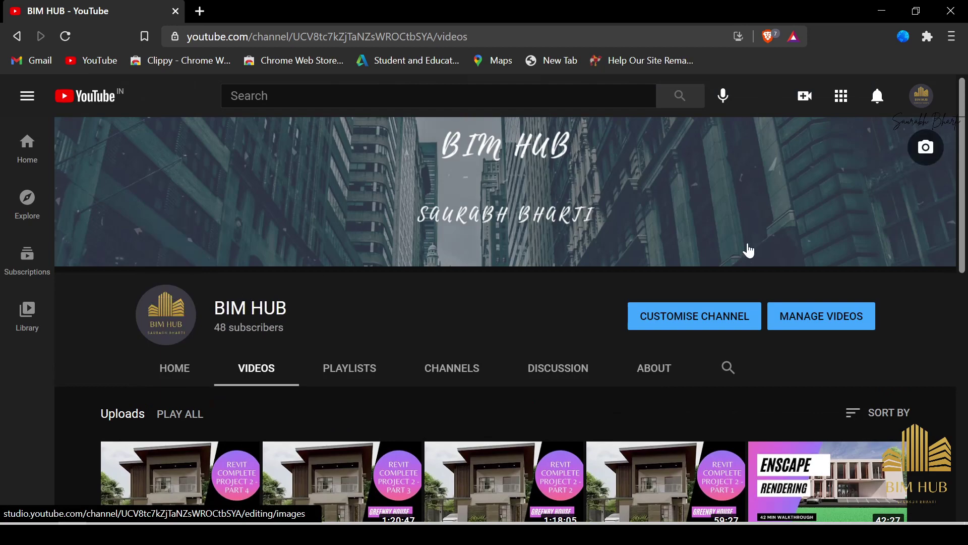
key("alt+Tab")
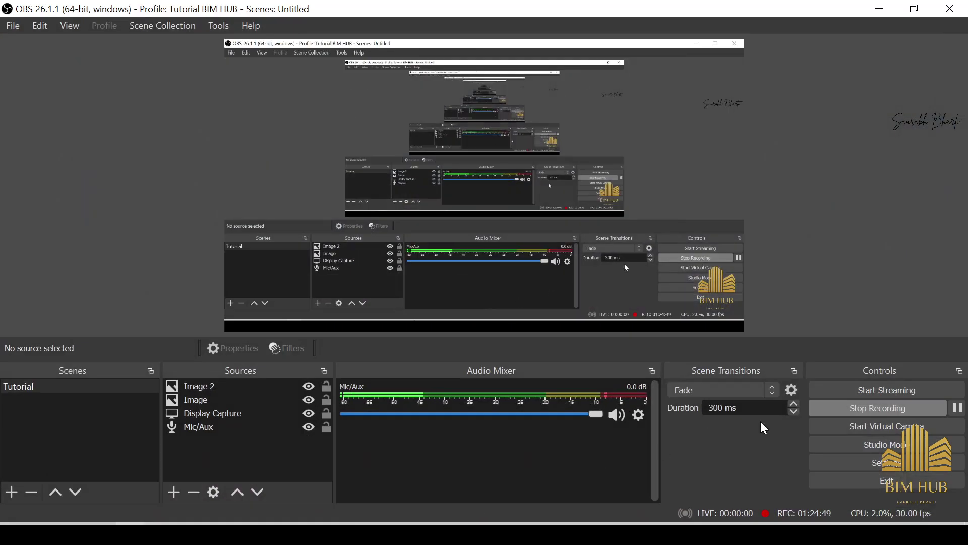